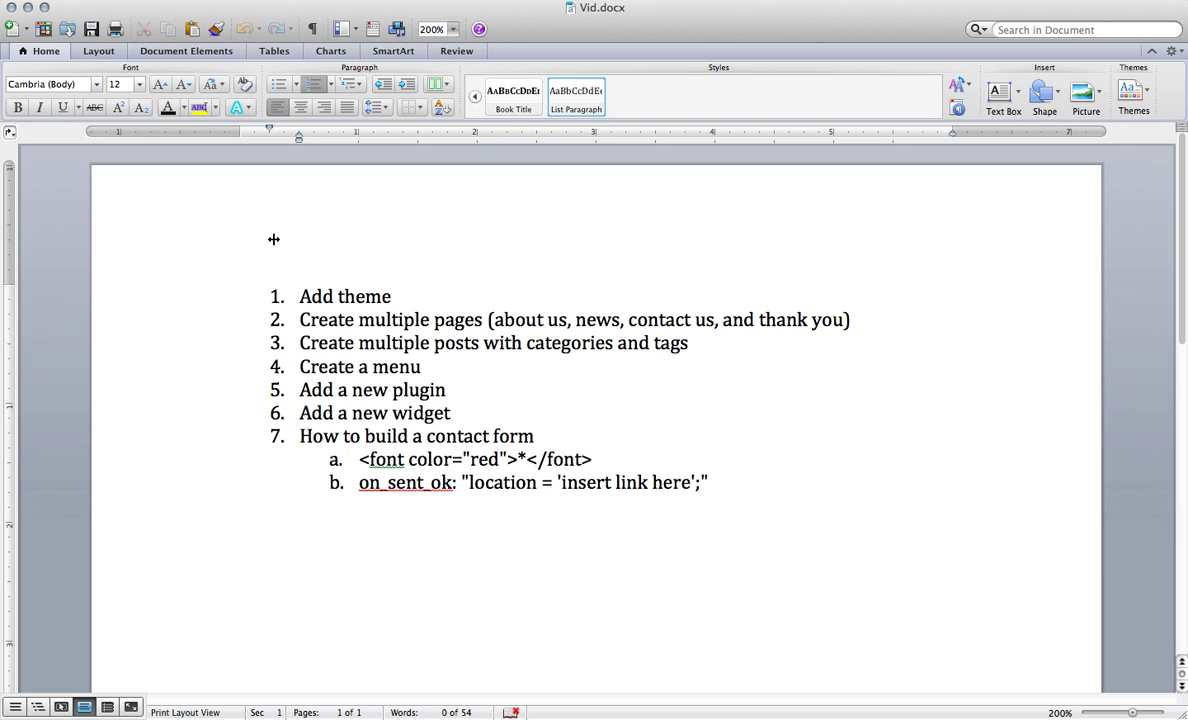
Step: Minimize the Word task list so the WordPress Dashboard in Safari is visible
click(27, 8)
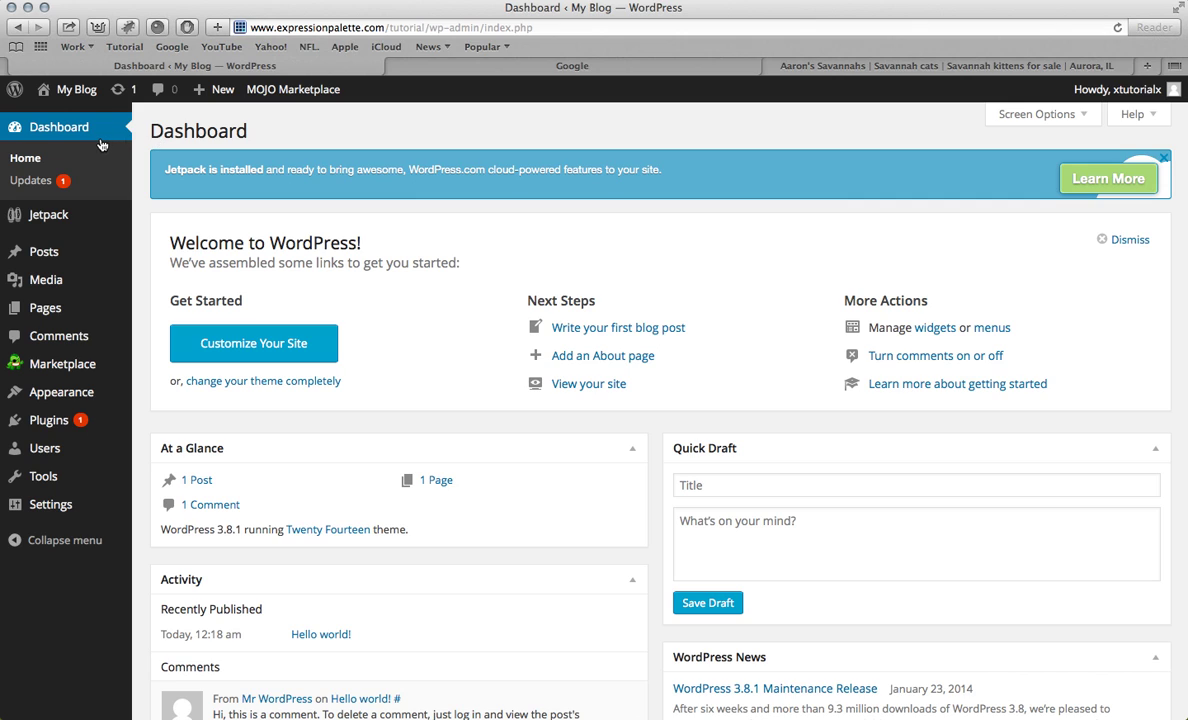
Step: Go to Appearance > Themes to see the three installed themes
mouse_move(83, 396)
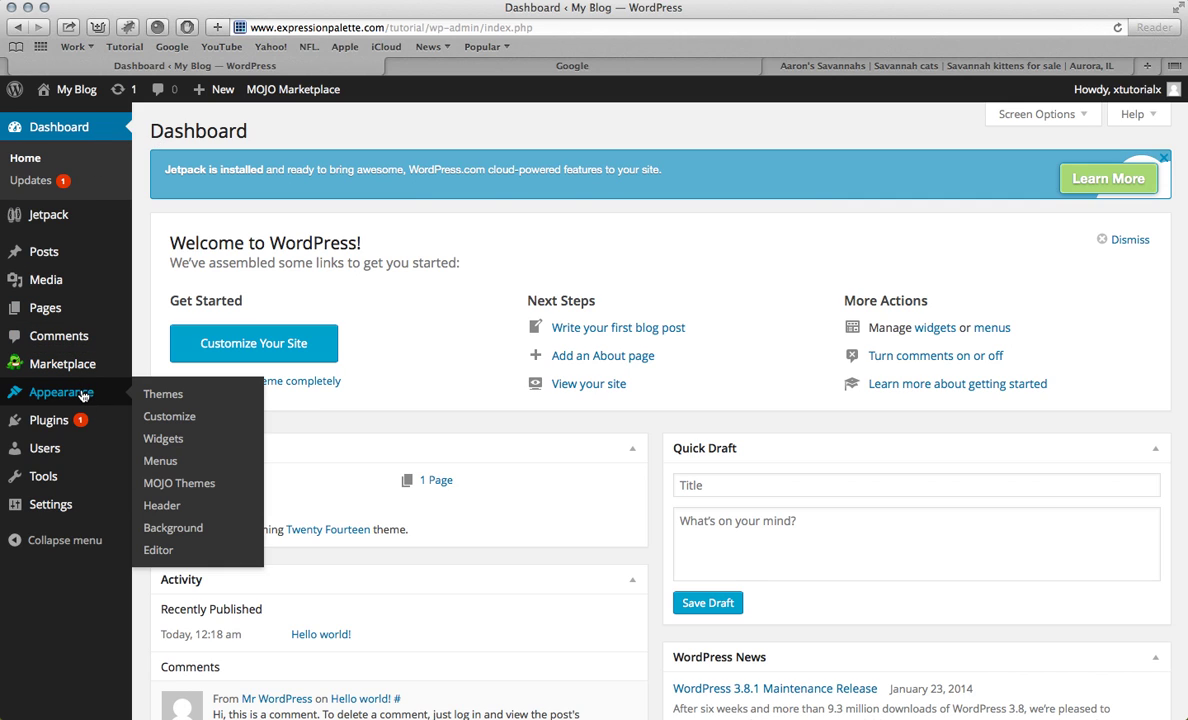
click(152, 394)
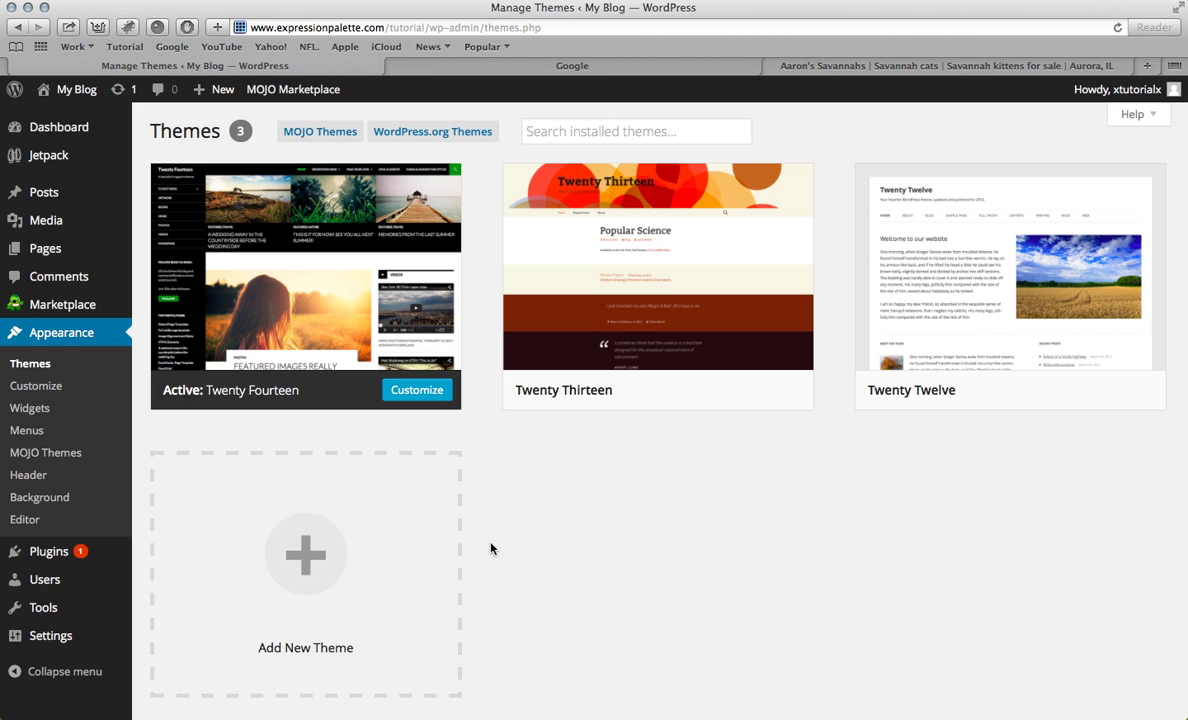
Step: Start adding a new theme and browse all the installable themes
click(271, 571)
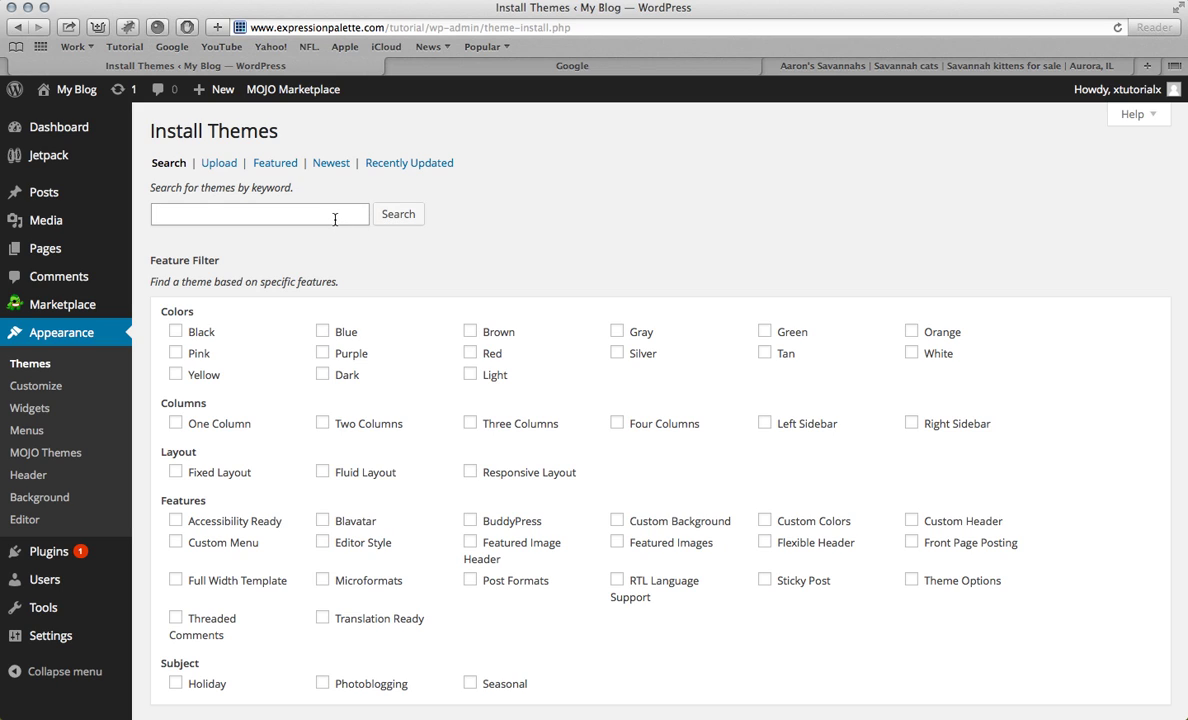
click(407, 228)
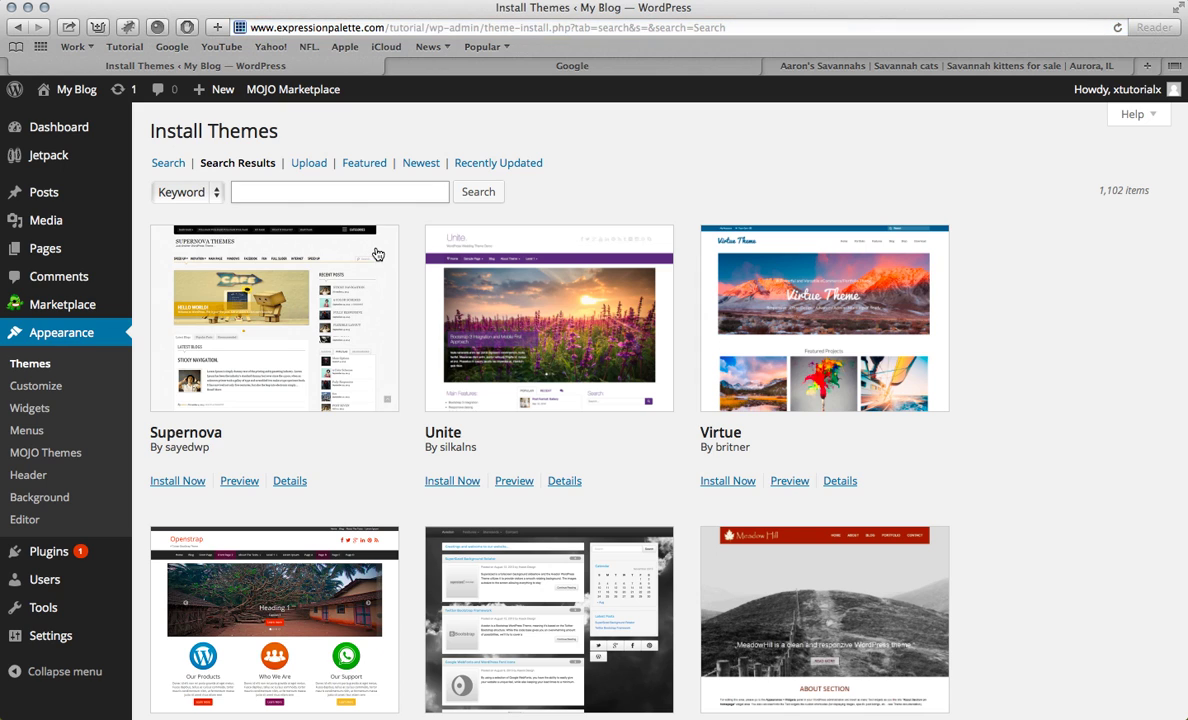
scroll(377, 254, down, 1)
scroll(377, 254, down, 5)
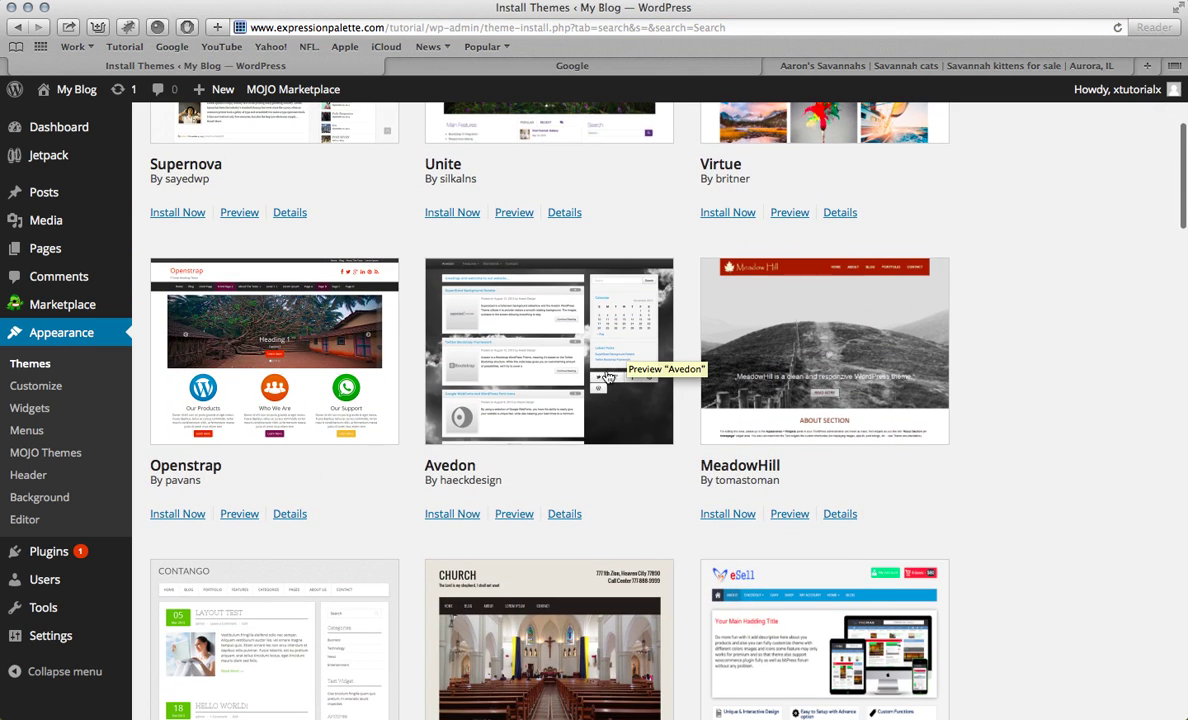
scroll(591, 404, down, 15)
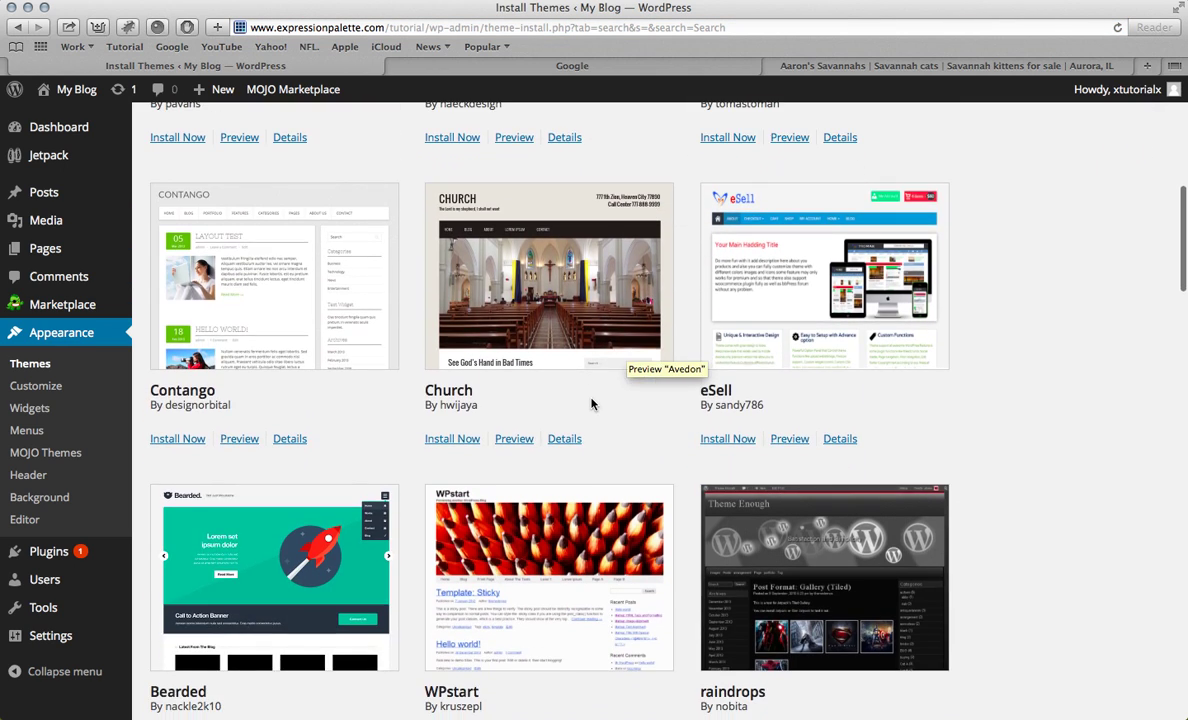
scroll(591, 404, down, 7)
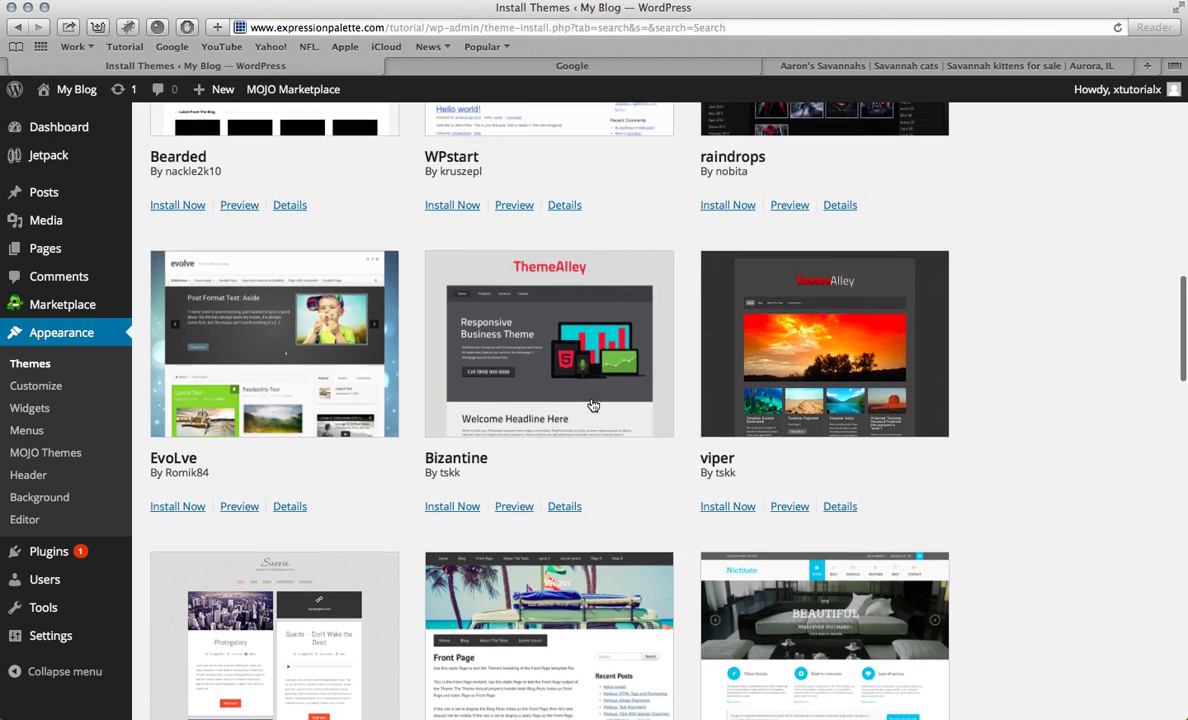
scroll(591, 404, down, 6)
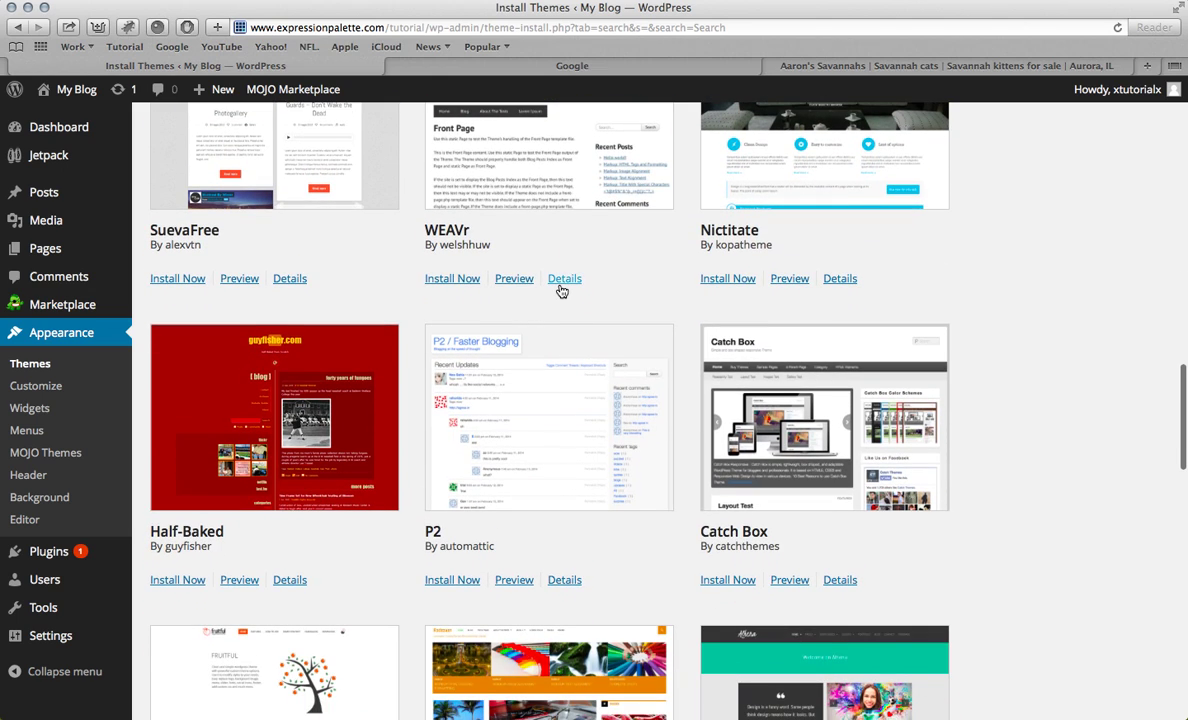
scroll(496, 305, down, 7)
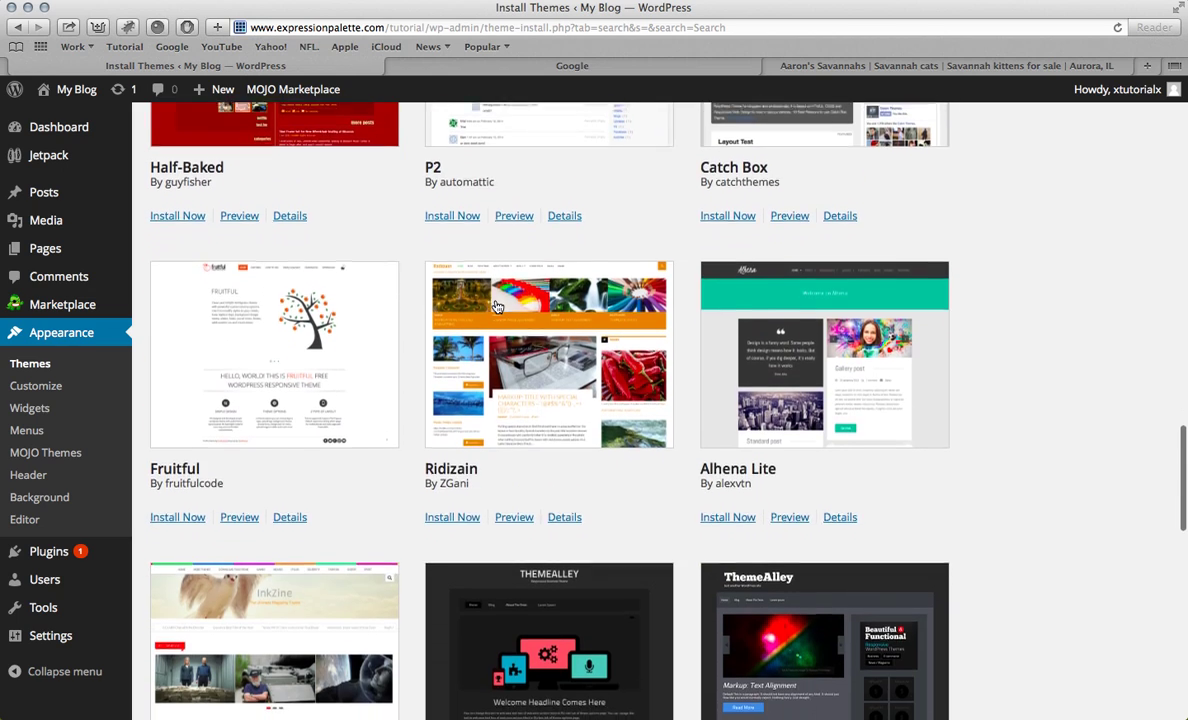
scroll(496, 305, down, 3)
Step: Preview the Ridizain 1.0.14 theme, then close the preview
click(511, 337)
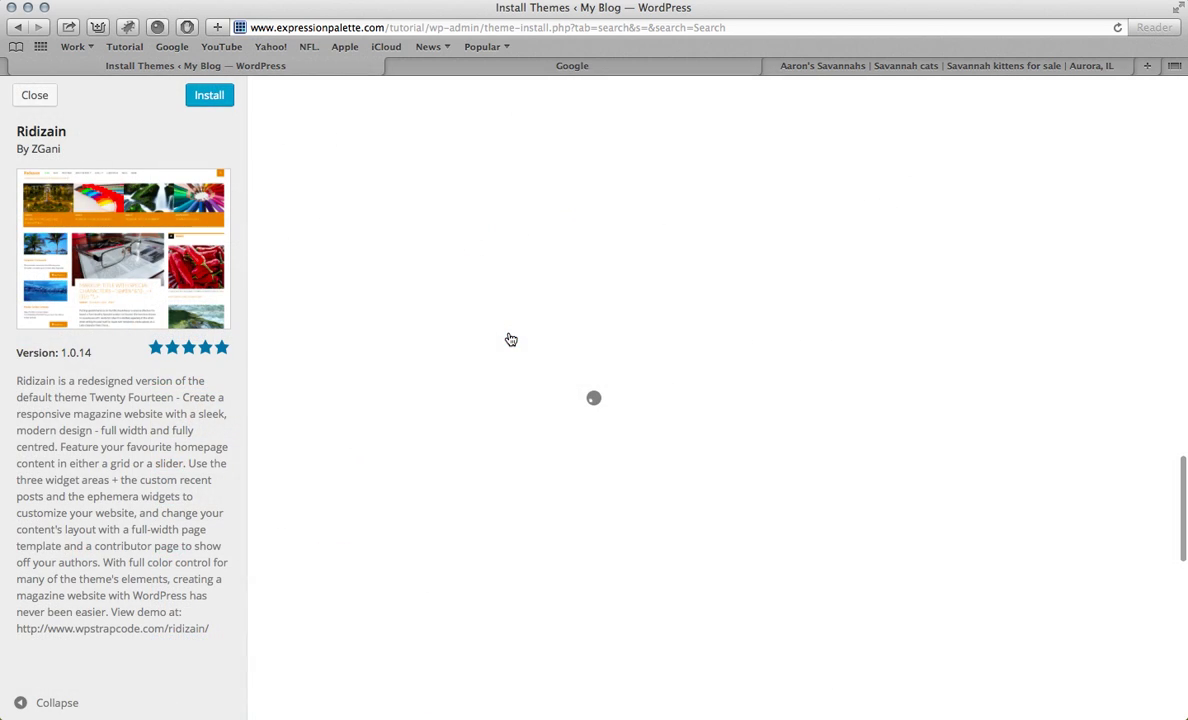
scroll(437, 284, down, 2)
scroll(437, 284, up, 2)
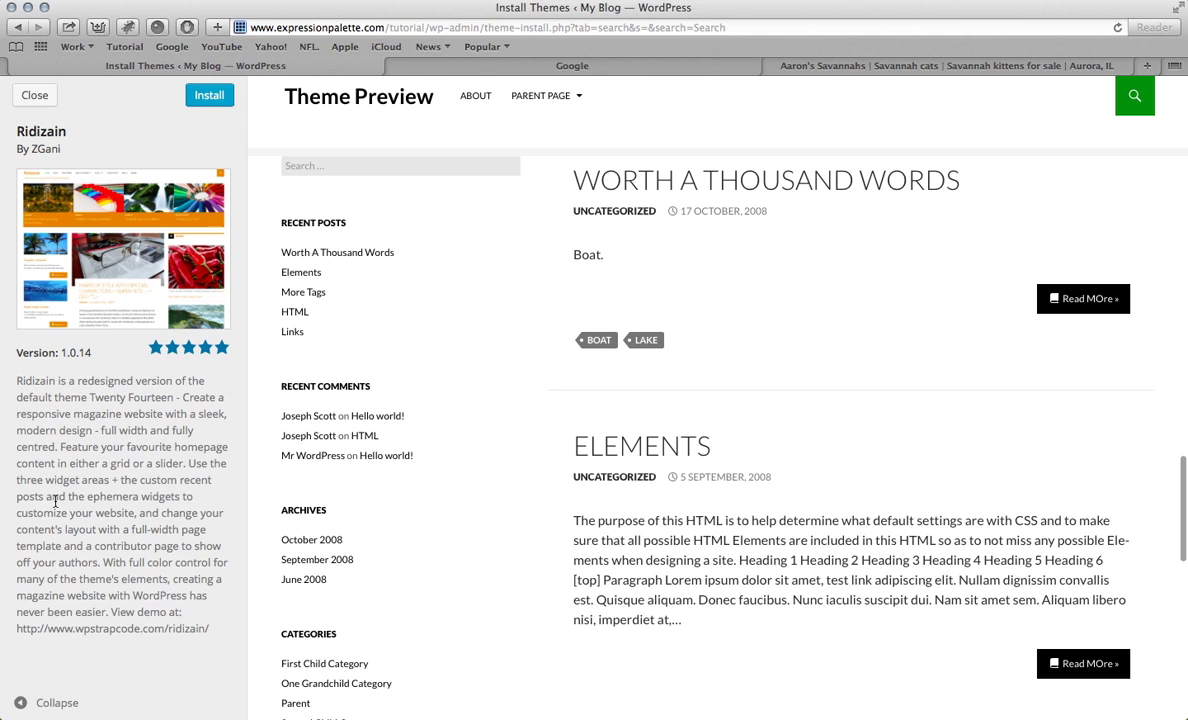
click(34, 95)
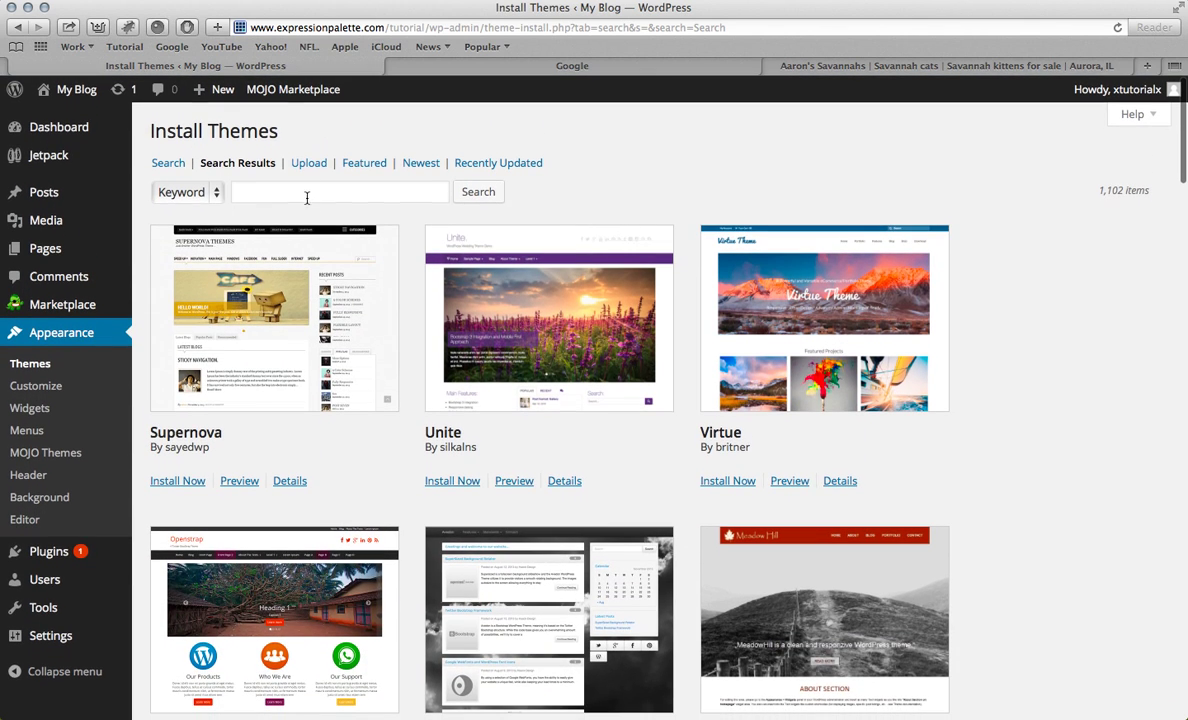
Step: Search the installable themes for 'Parabola'
click(307, 193)
text(Parabola)
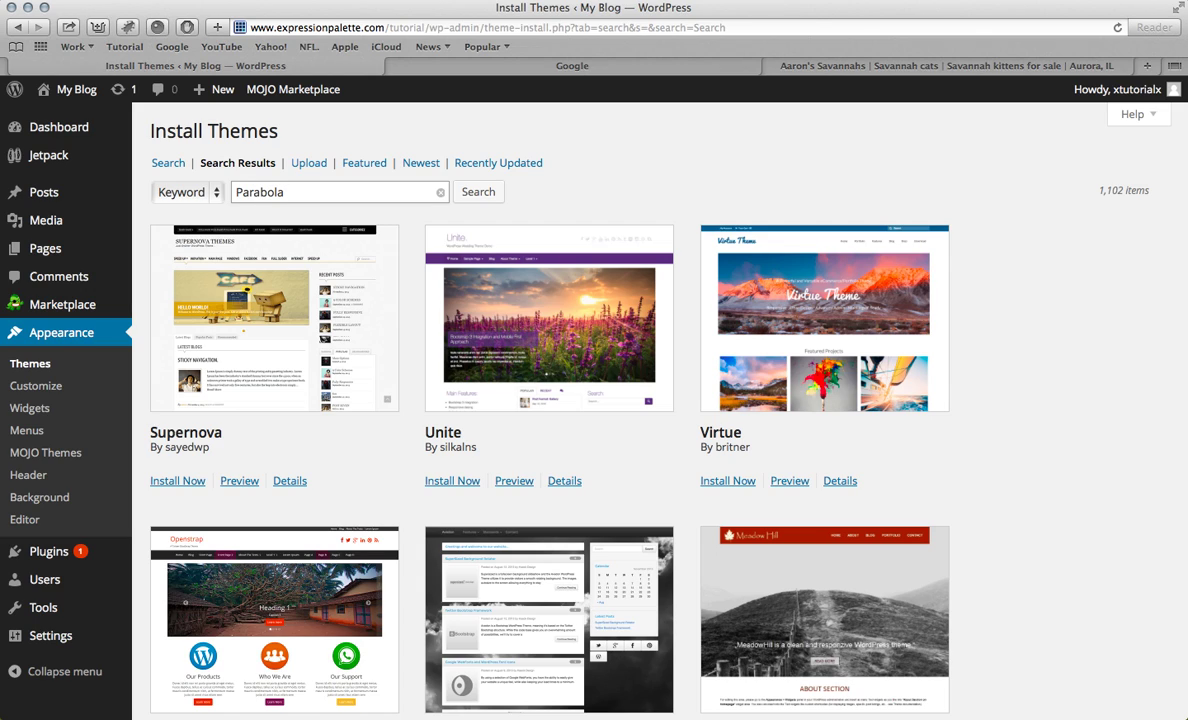
key(Return)
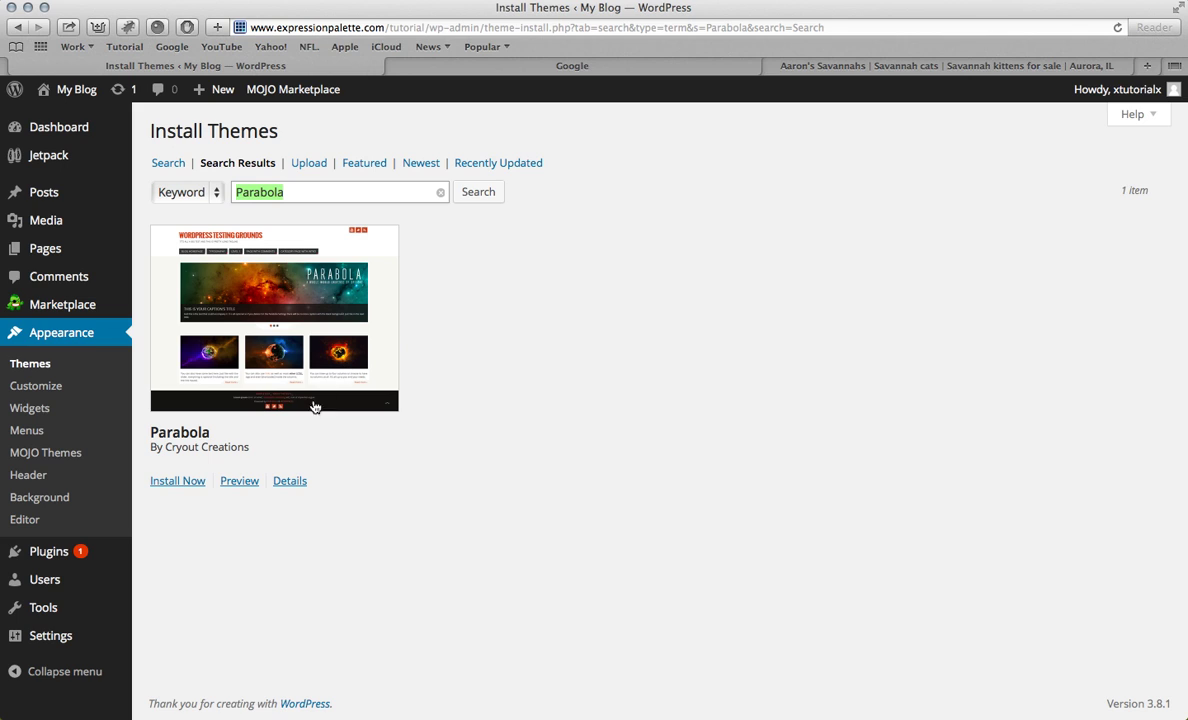
Step: Preview Parabola 1.3.3 by Cryout Creations, advance its slider, and install it
click(239, 481)
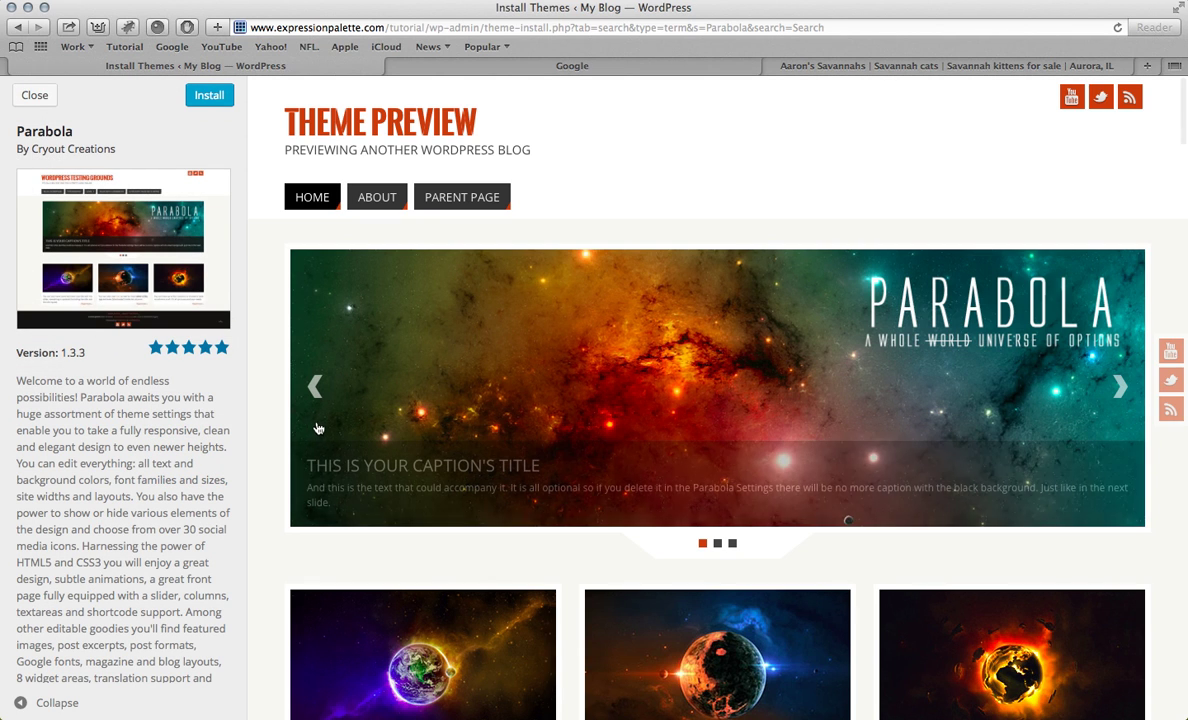
scroll(430, 231, down, 10)
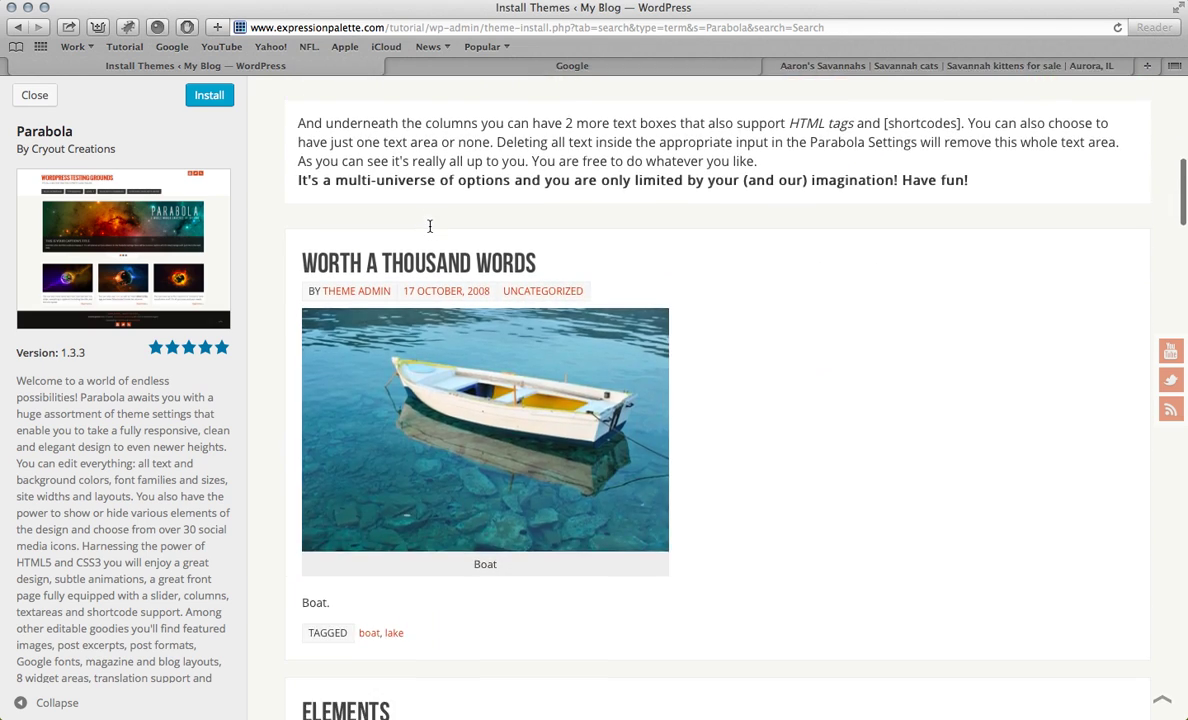
scroll(430, 231, up, 10)
mouse_move(1117, 376)
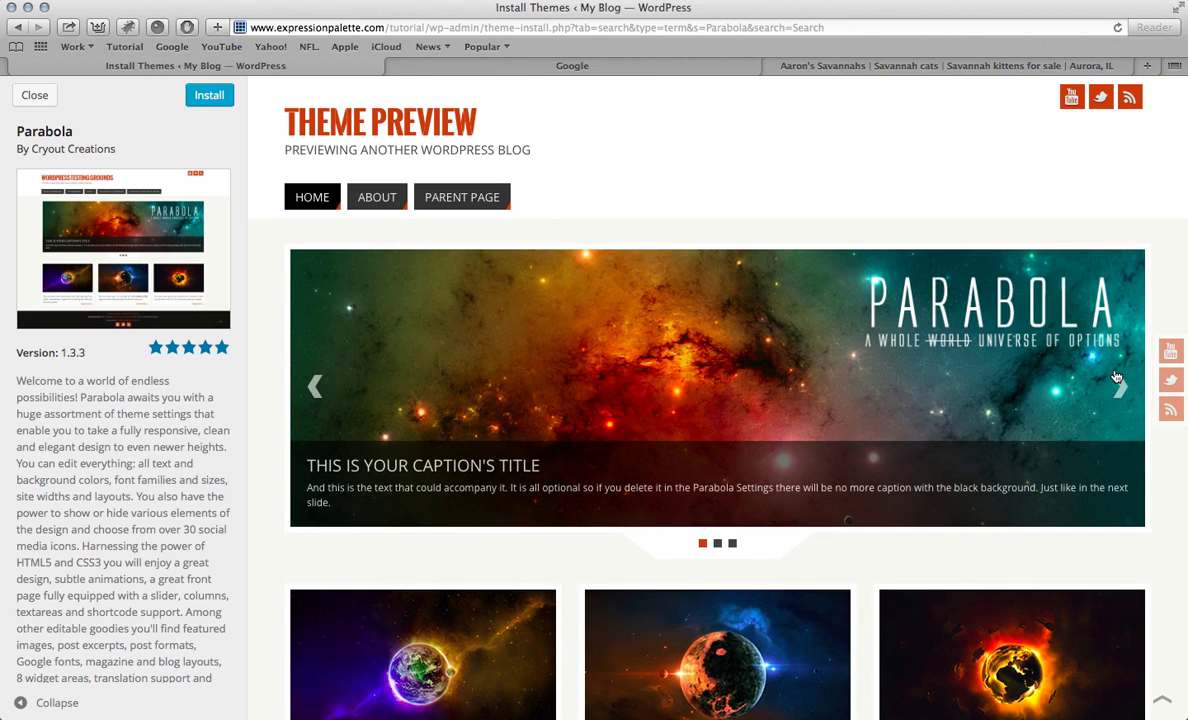
click(1119, 387)
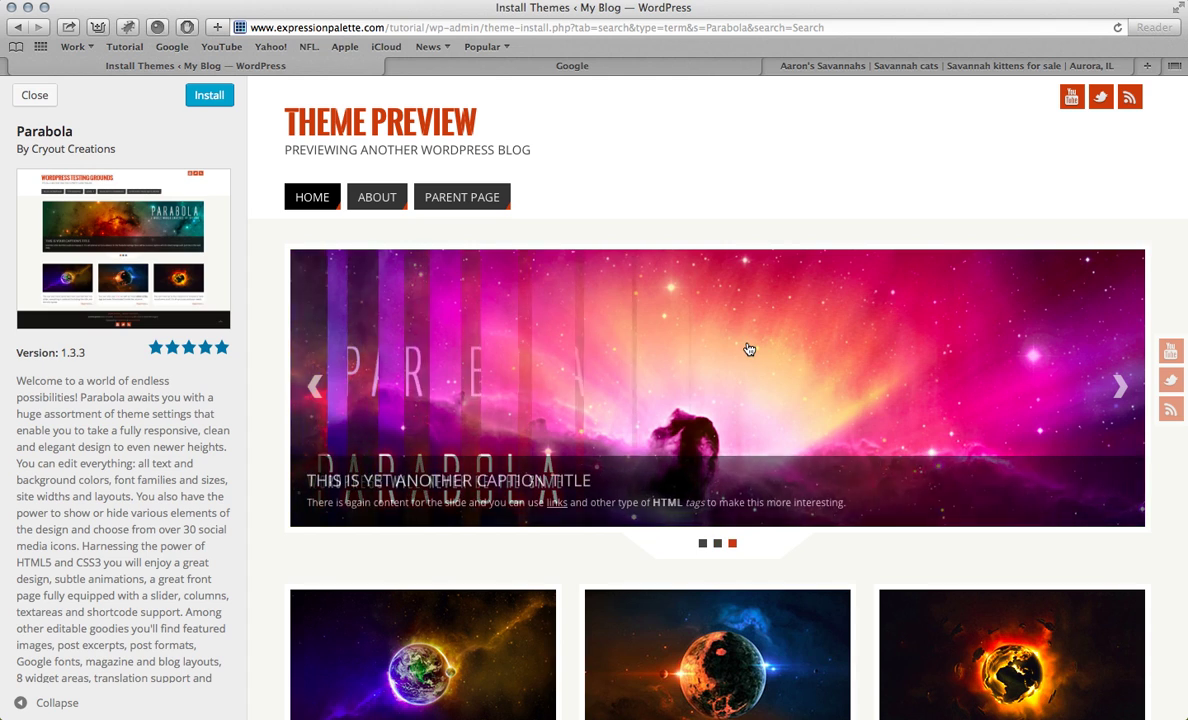
scroll(700, 360, down, 3)
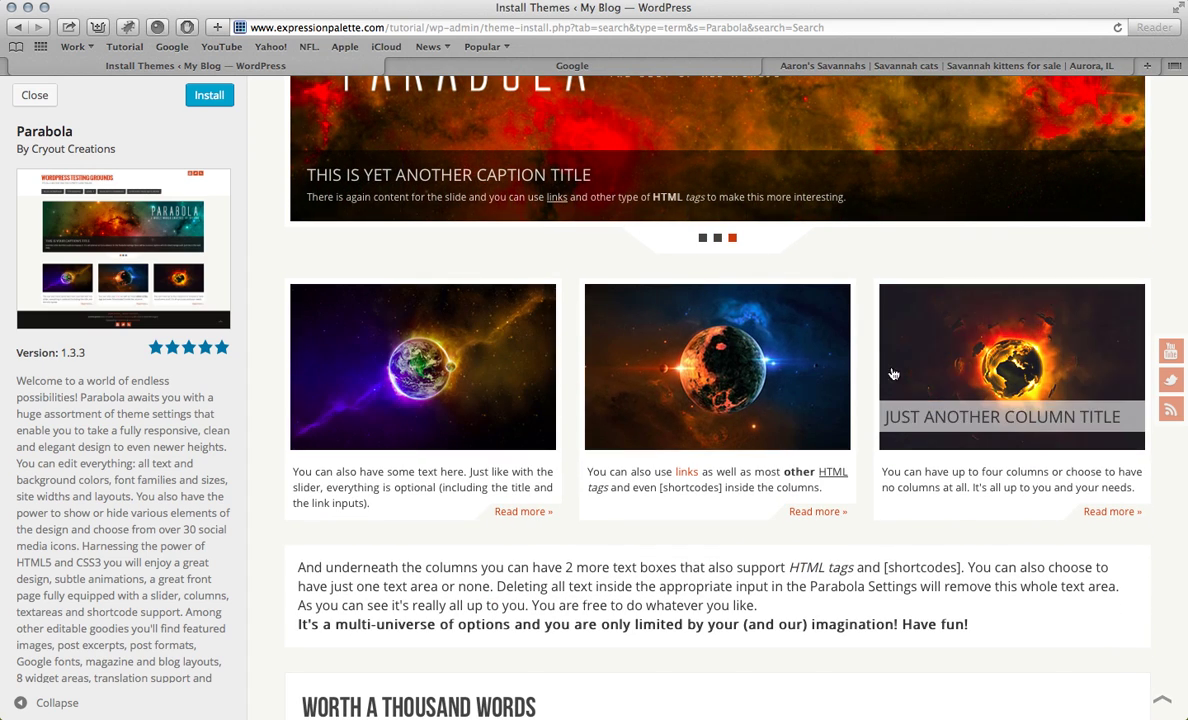
scroll(875, 278, down, 4)
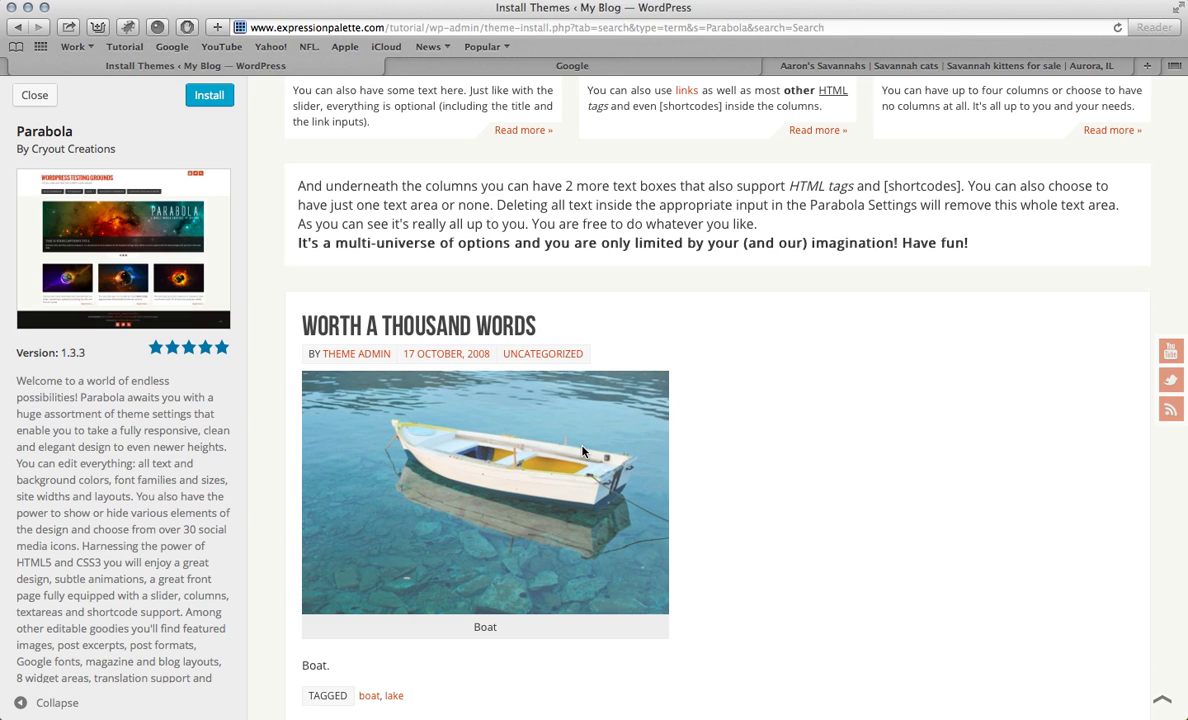
scroll(583, 452, up, 10)
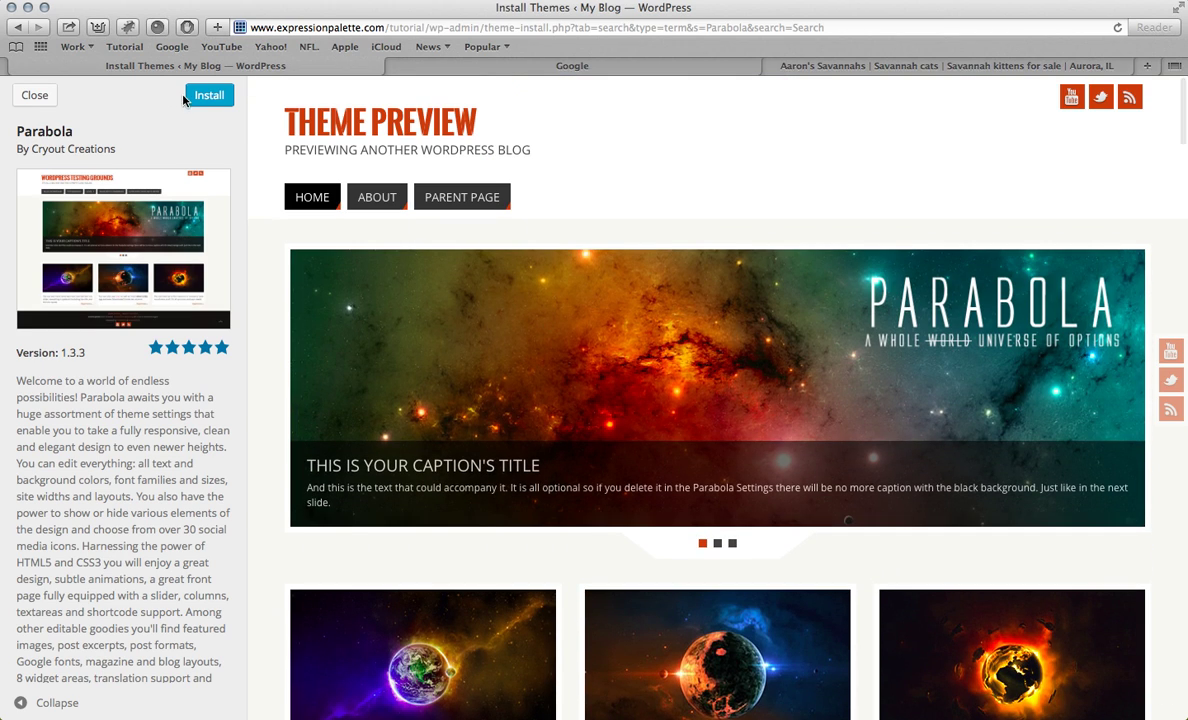
click(186, 97)
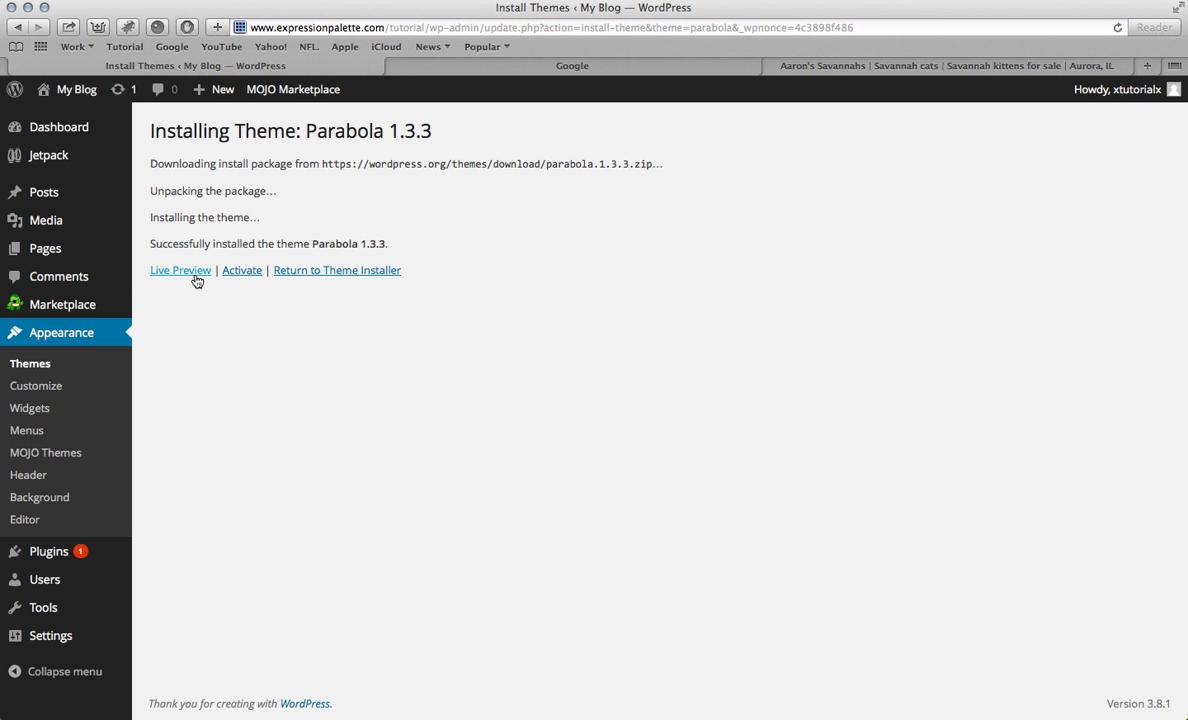
Step: Open Parabola's live preview and replace the 'My Blog' title with 'Aaron's Savannahs' from the old site
click(197, 278)
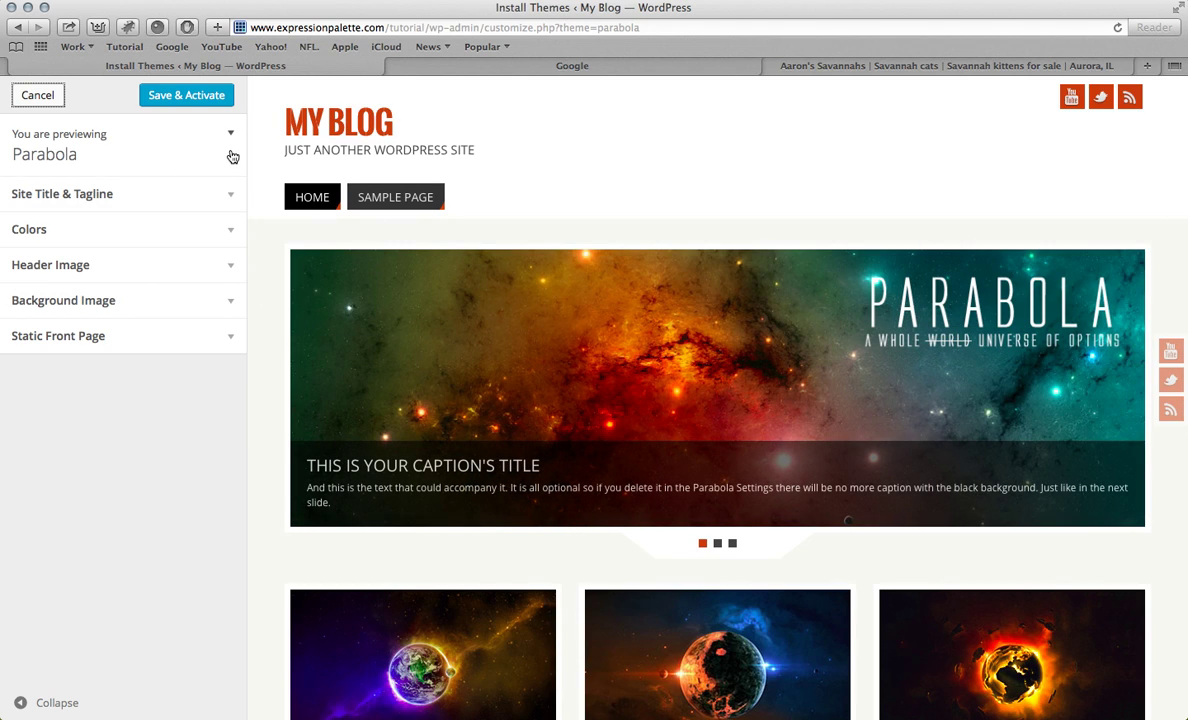
click(862, 66)
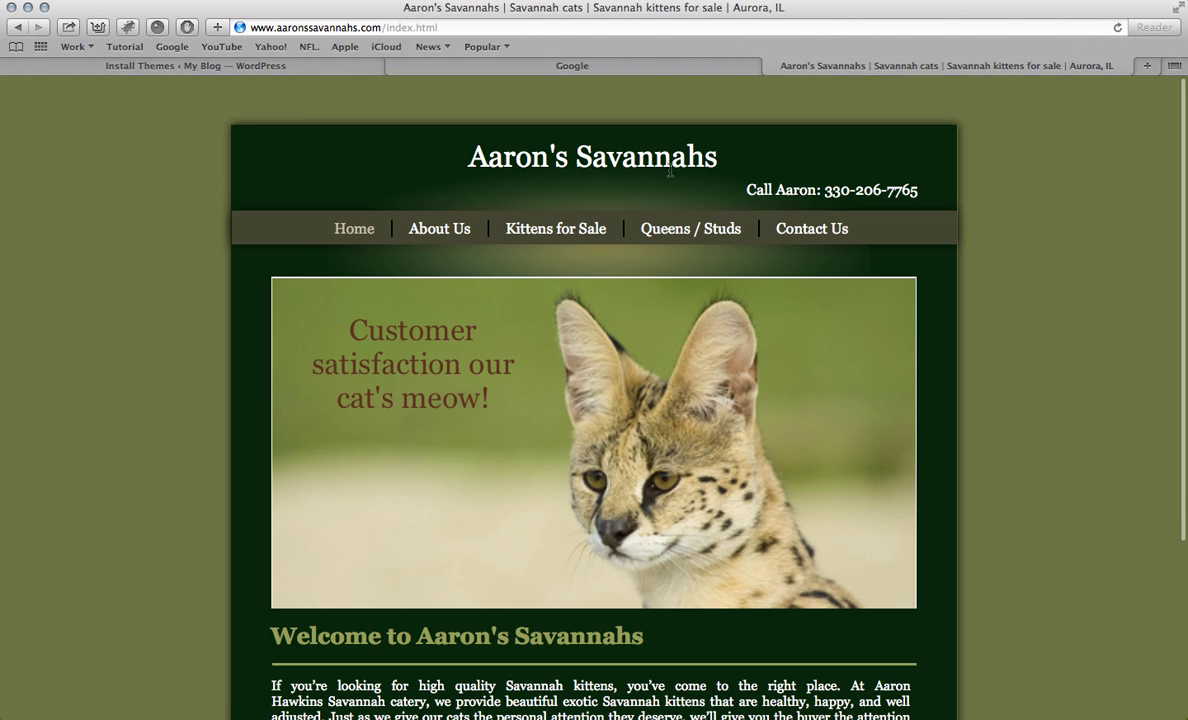
click(205, 66)
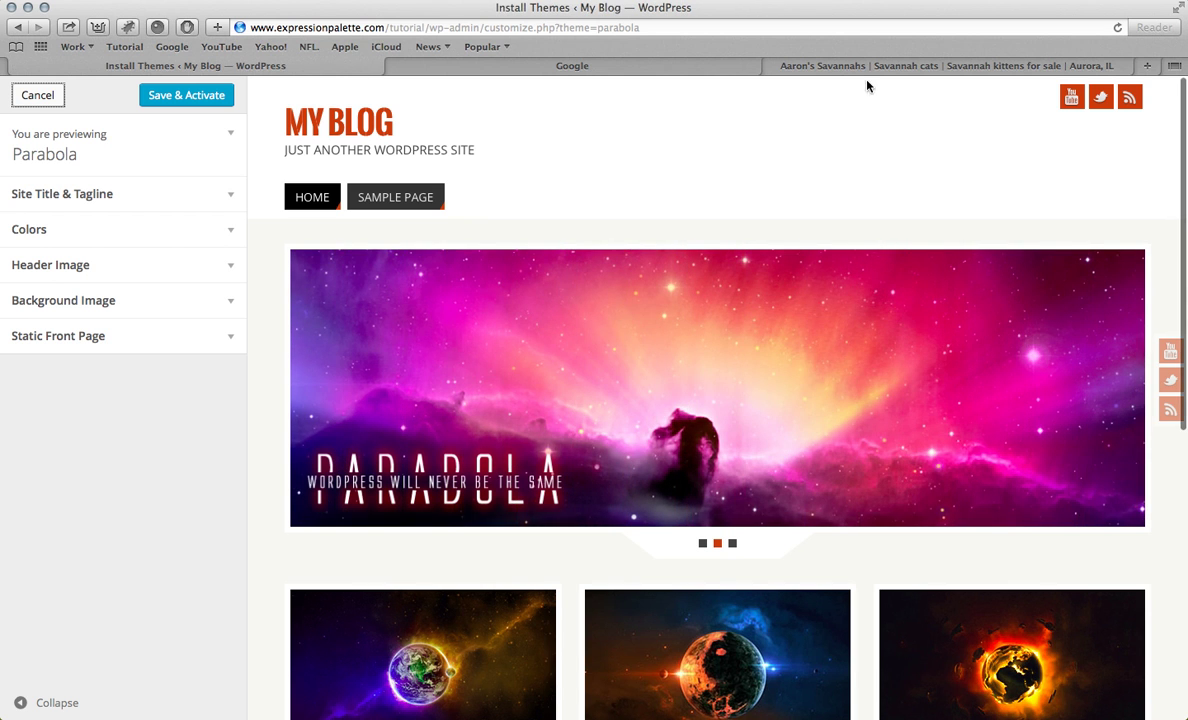
click(866, 67)
drag(470, 164, 766, 167)
key(super+c)
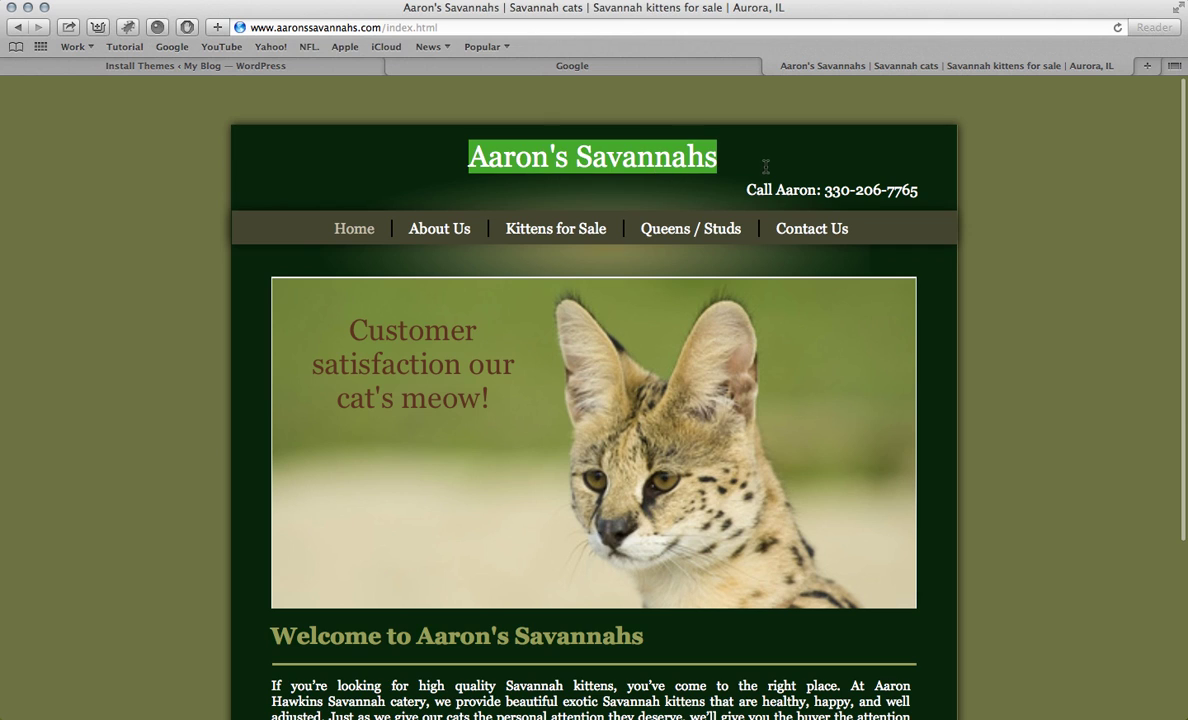
click(215, 65)
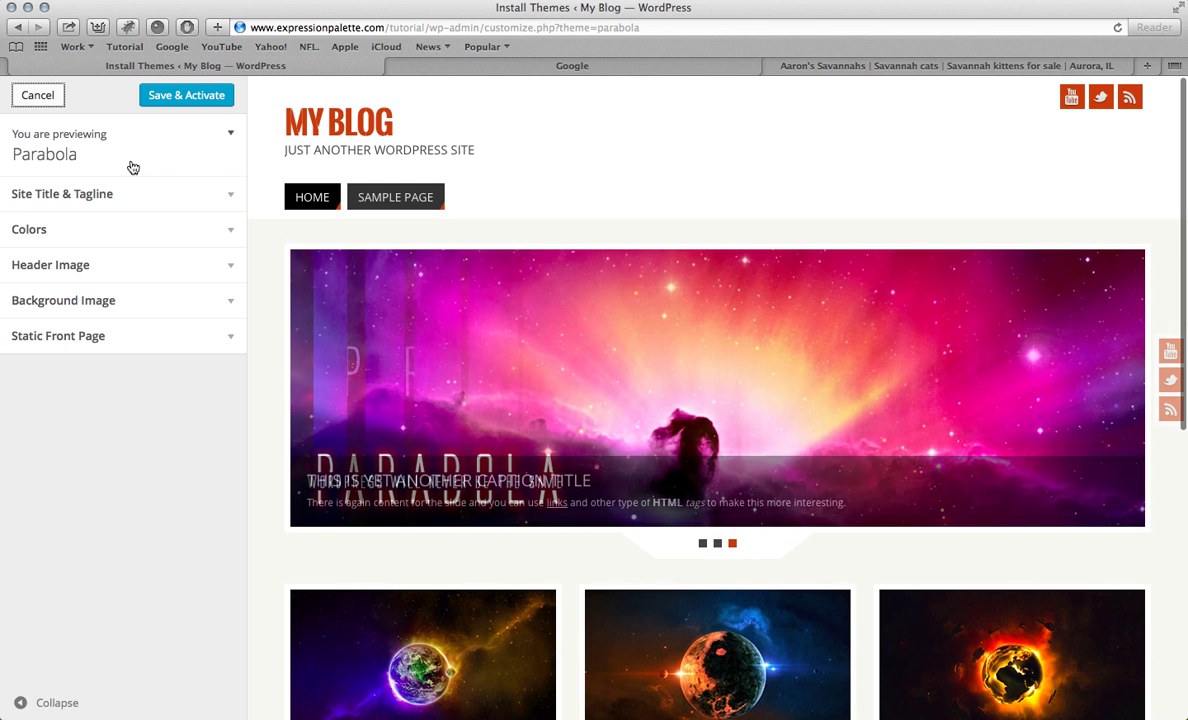
click(180, 194)
triple_click(111, 256)
key(super+v)
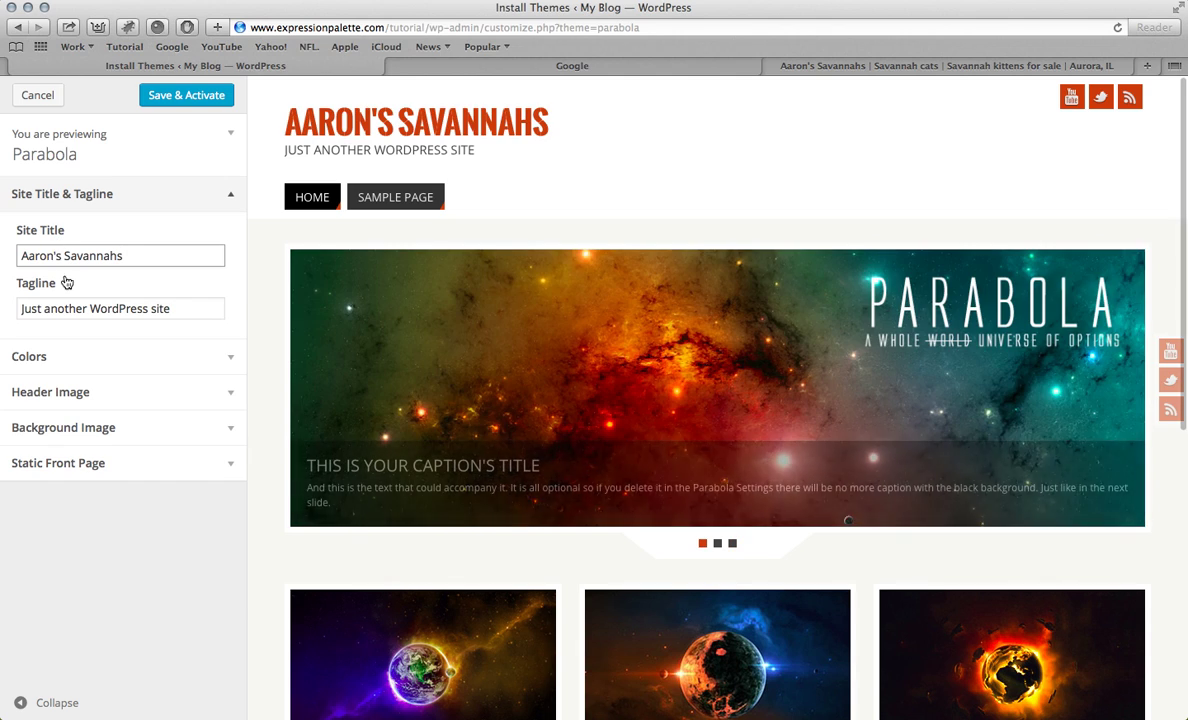
Step: Paste 'high quality Savannah' as the tagline and capitalise it to 'High Quality Savannah'
click(768, 65)
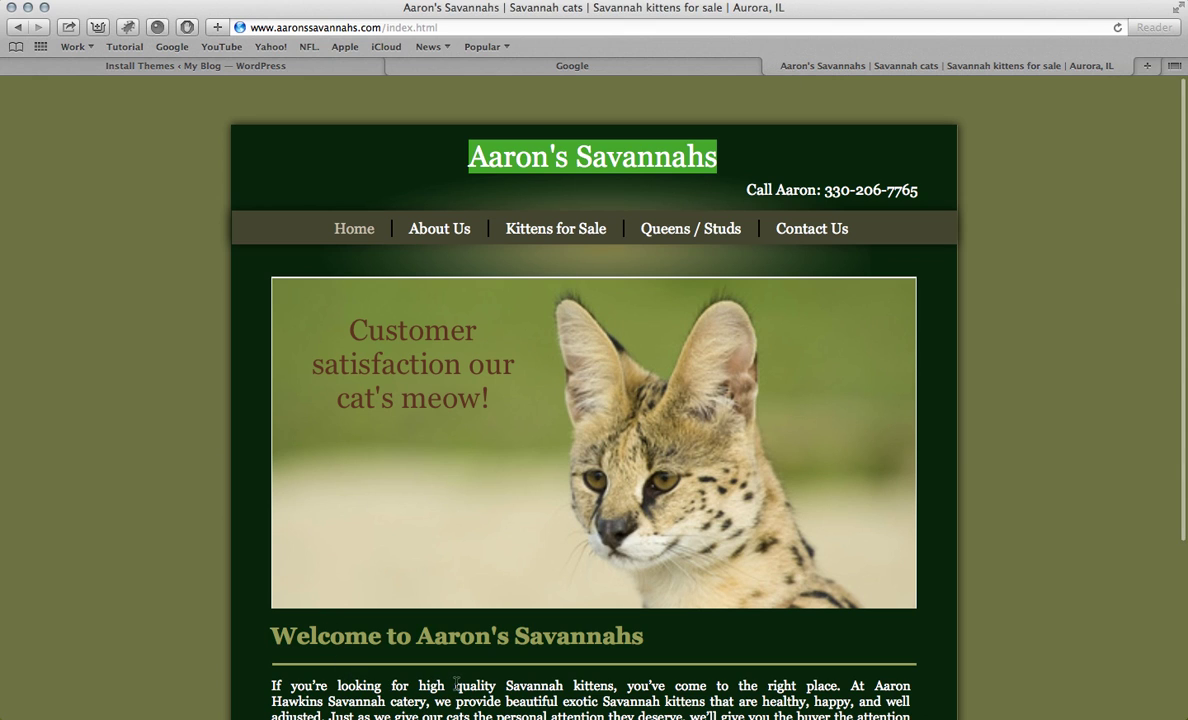
drag(420, 686, 563, 686)
key(cmd+c)
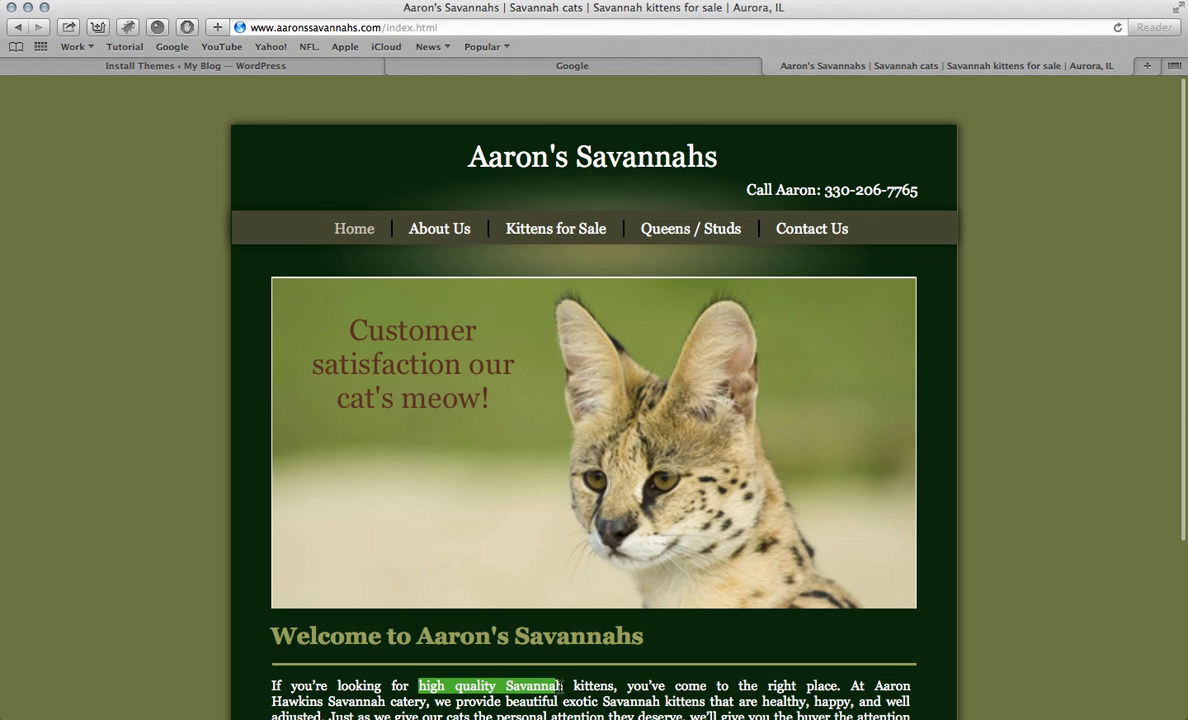
click(220, 66)
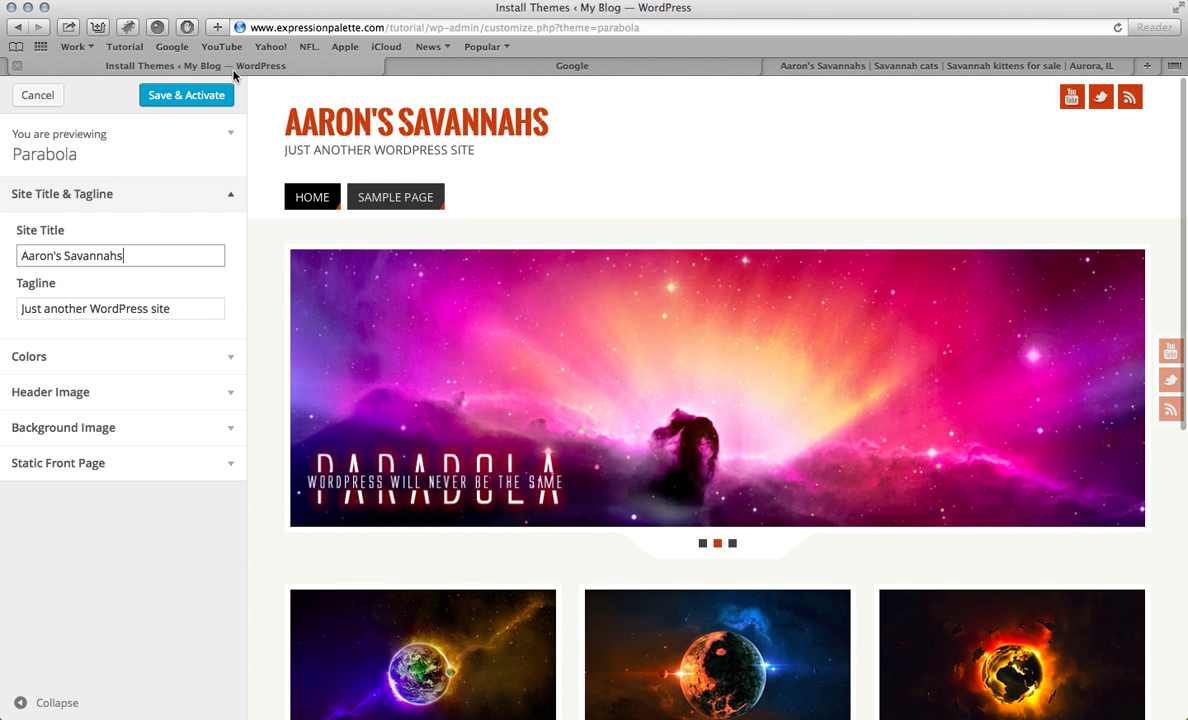
triple_click(124, 308)
key(cmd+v)
click(26, 308)
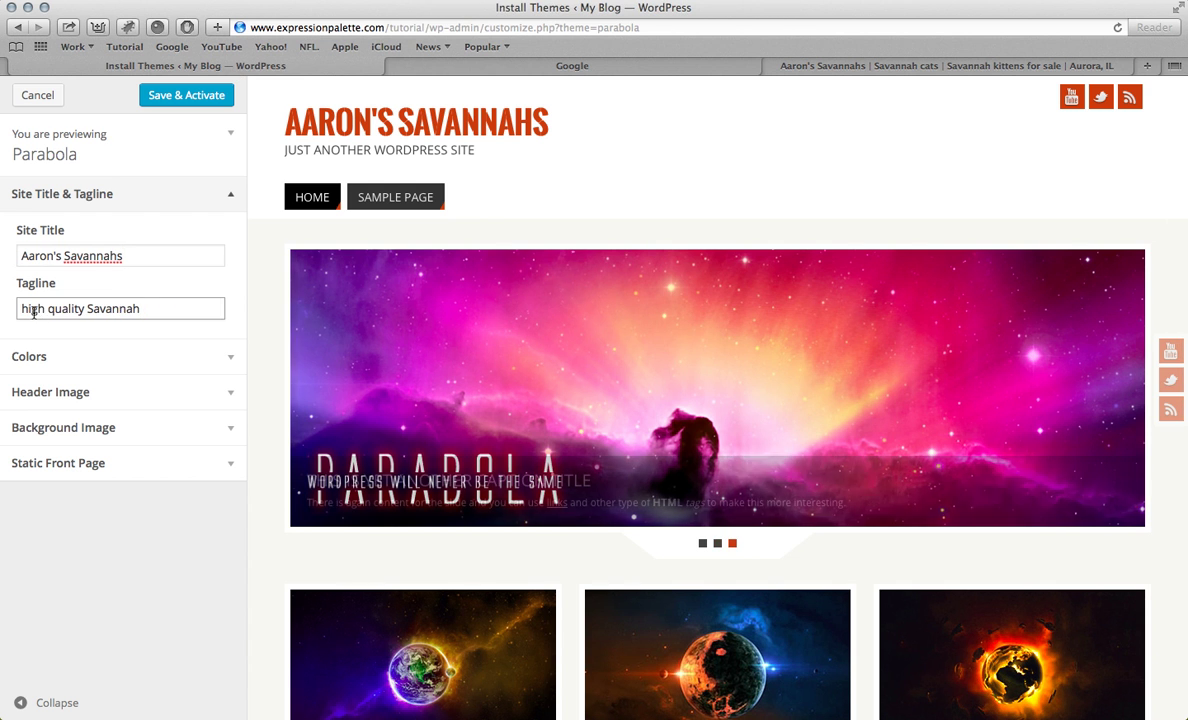
key(BackSpace)
text(H)
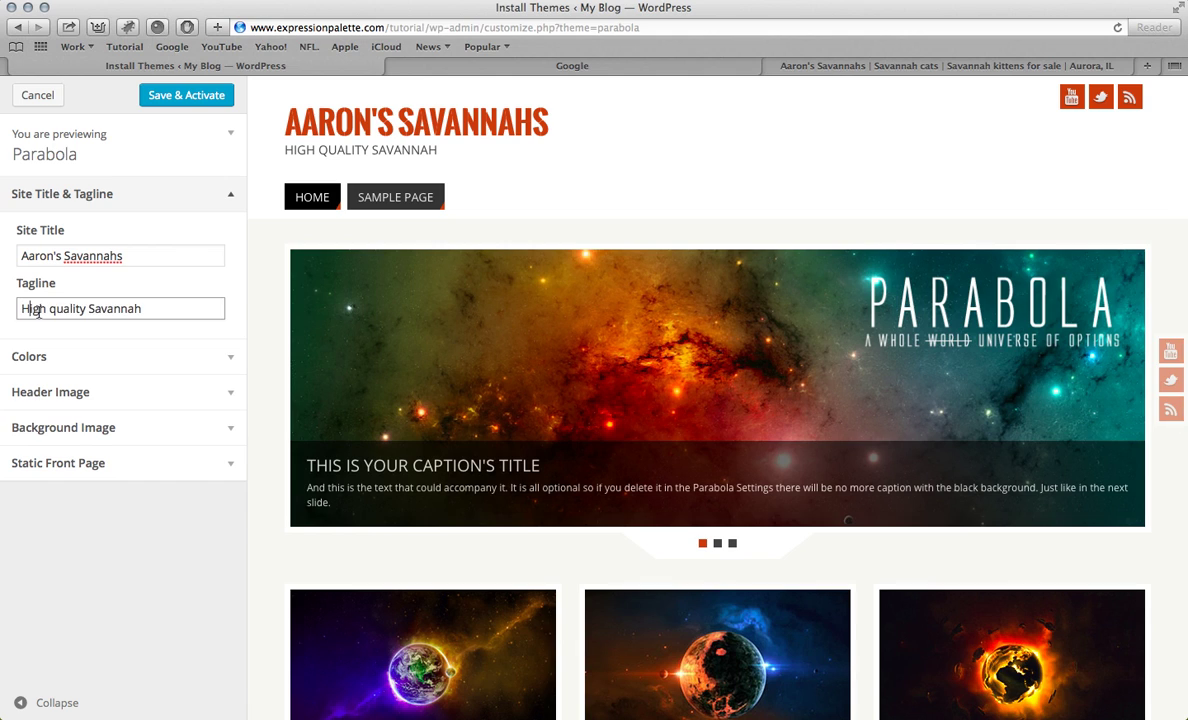
click(48, 308)
text(Q)
key(Delete)
Step: Set the background colour to a dark green, #15681c
click(106, 366)
click(90, 288)
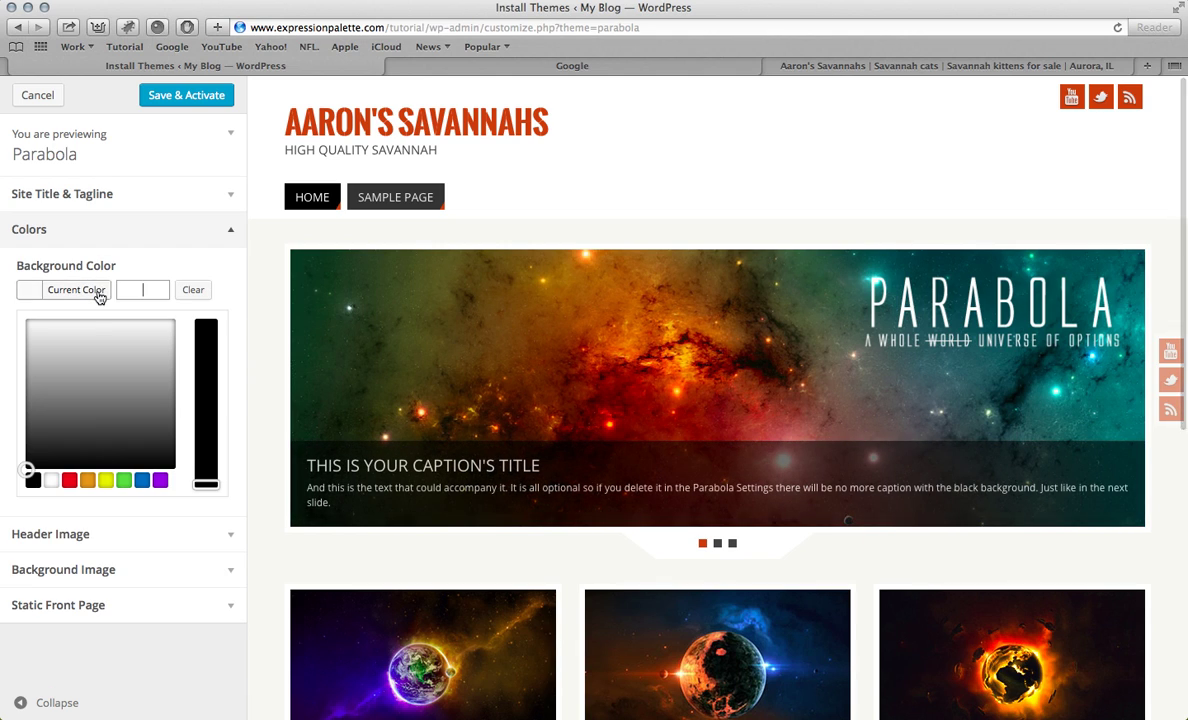
click(123, 480)
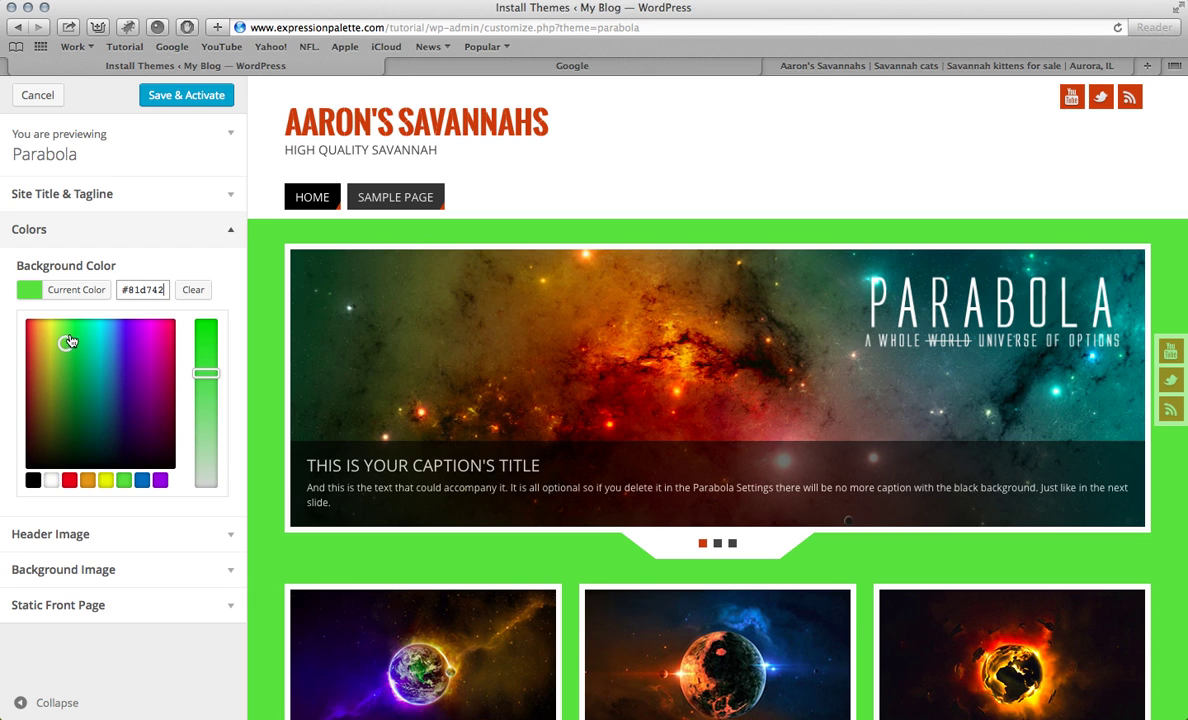
drag(70, 345, 82, 409)
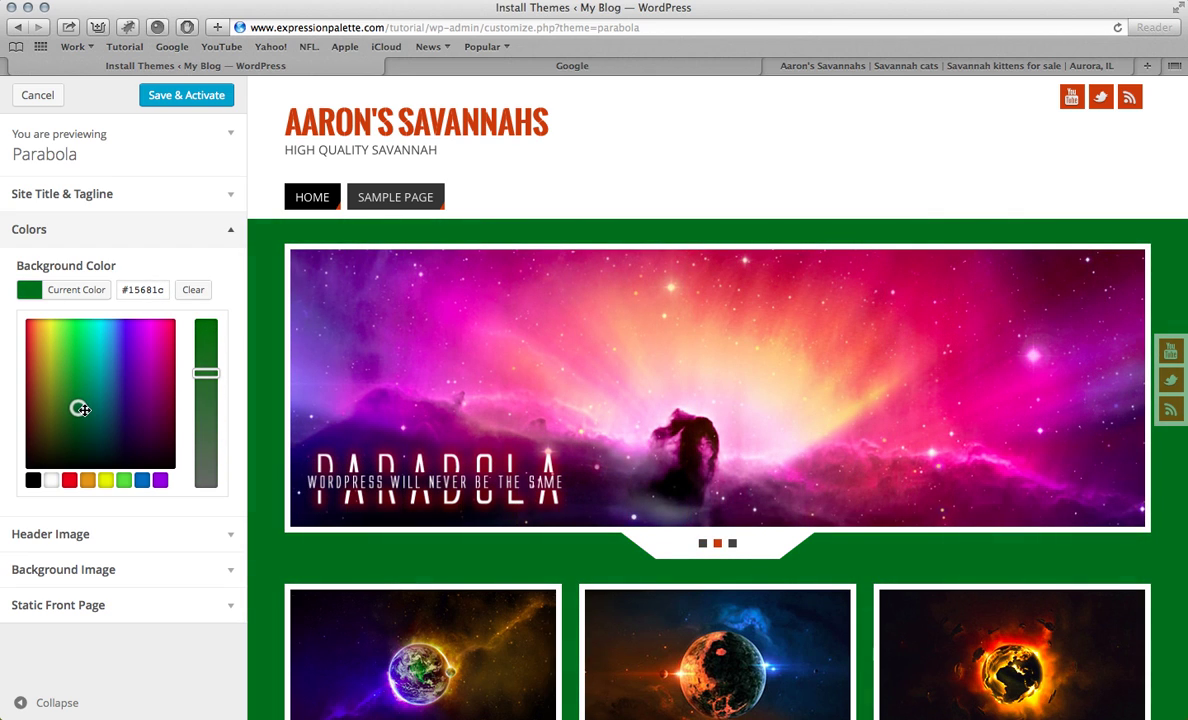
triple_click(139, 290)
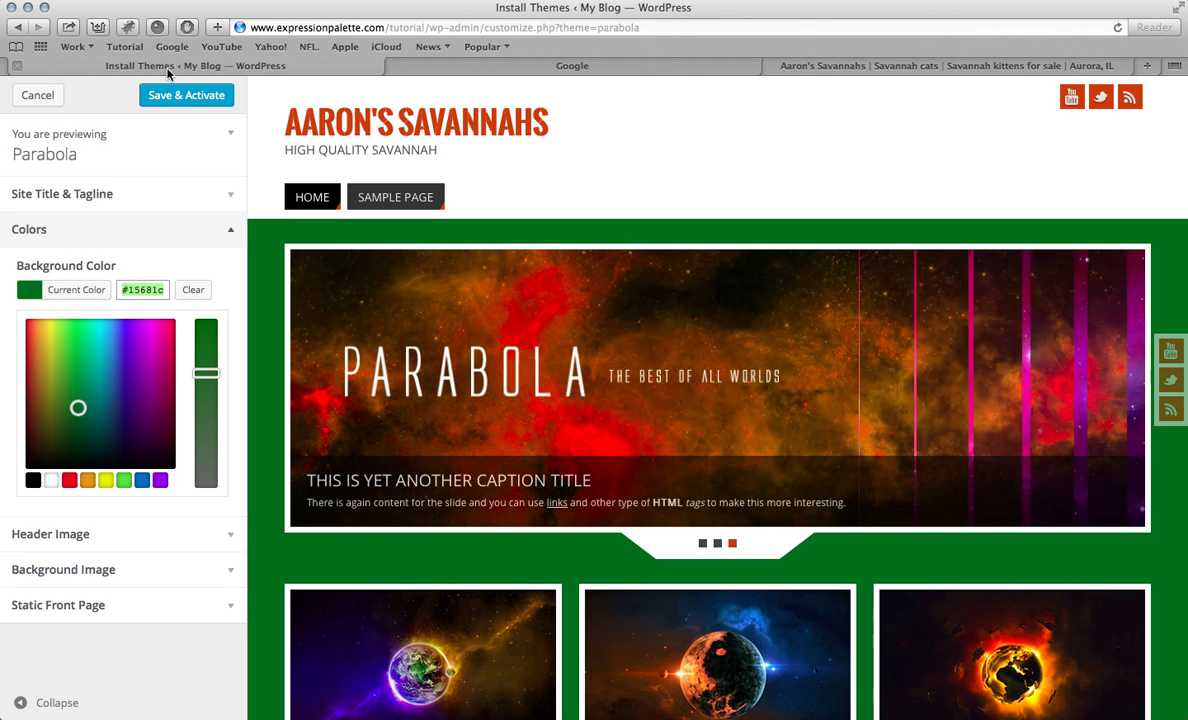
Step: Look over the Header Image, Background Image and Static Front Page options, then save and activate Parabola
click(100, 537)
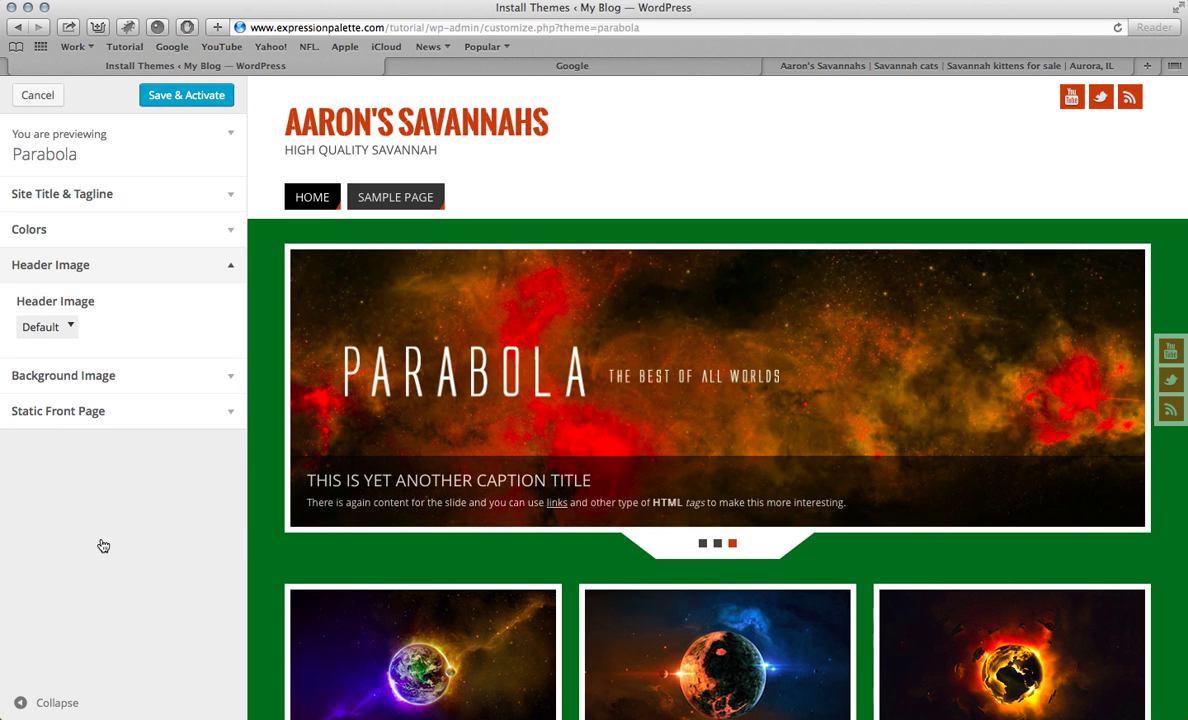
click(121, 391)
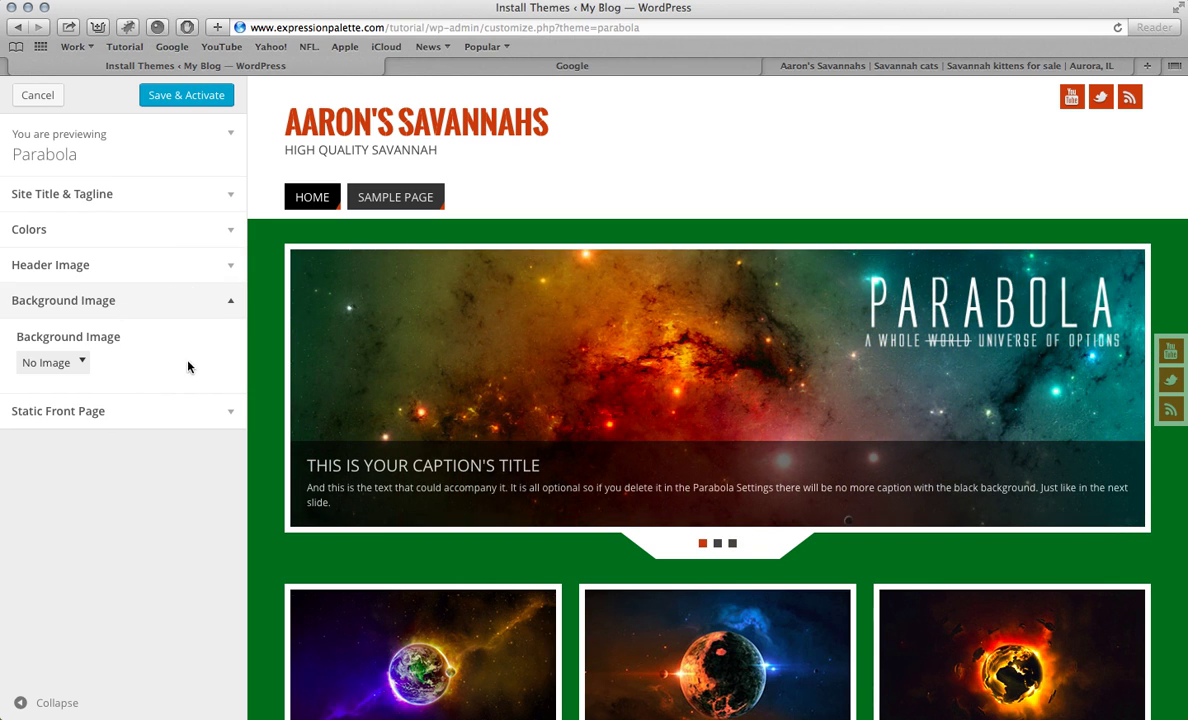
click(139, 413)
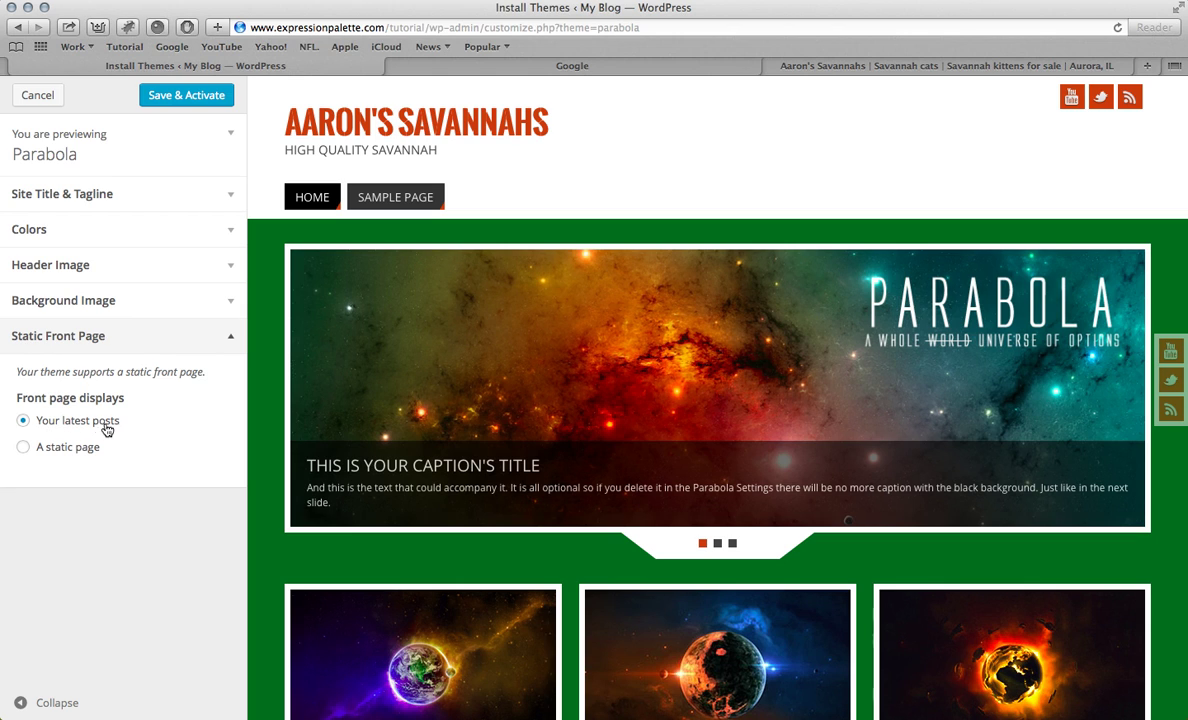
click(163, 99)
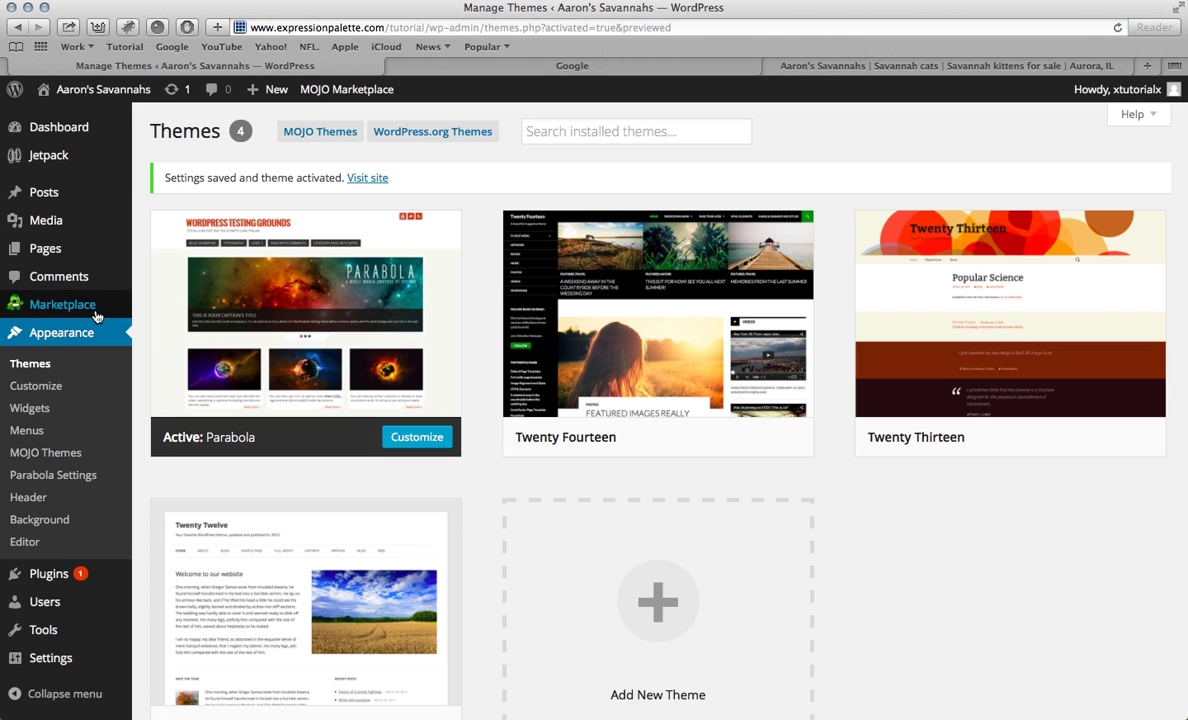
Step: Delete the Twenty Fourteen theme from its Theme Details
mouse_move(605, 332)
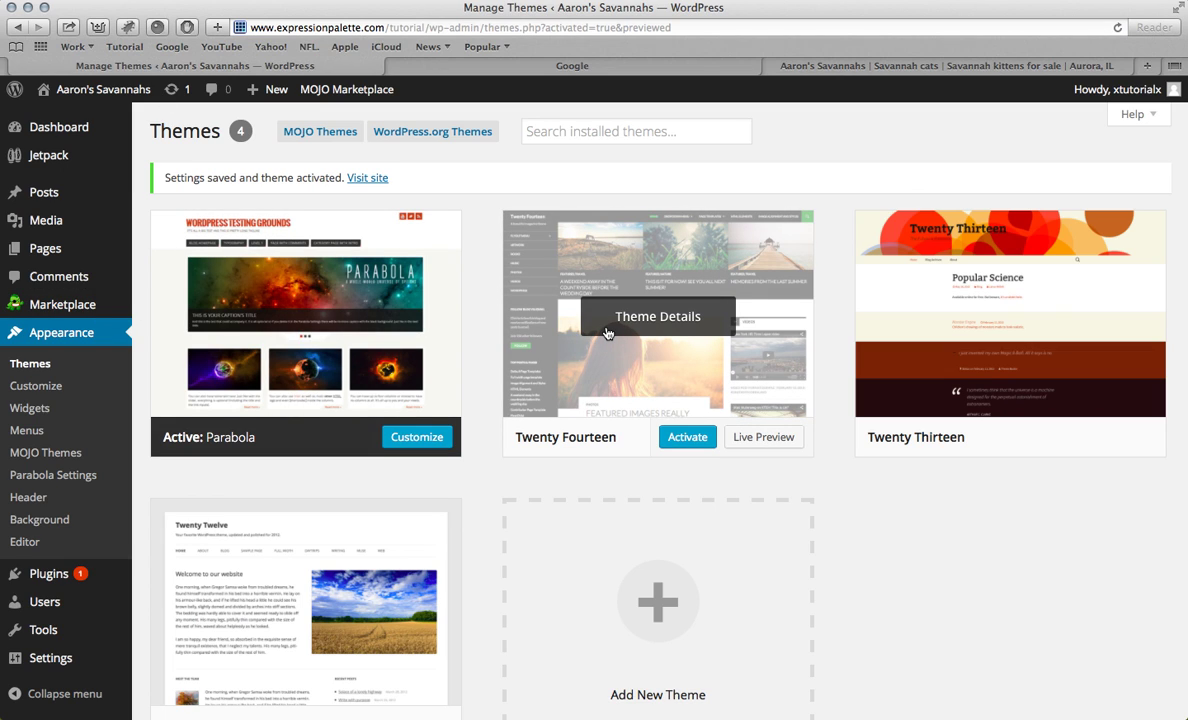
click(676, 315)
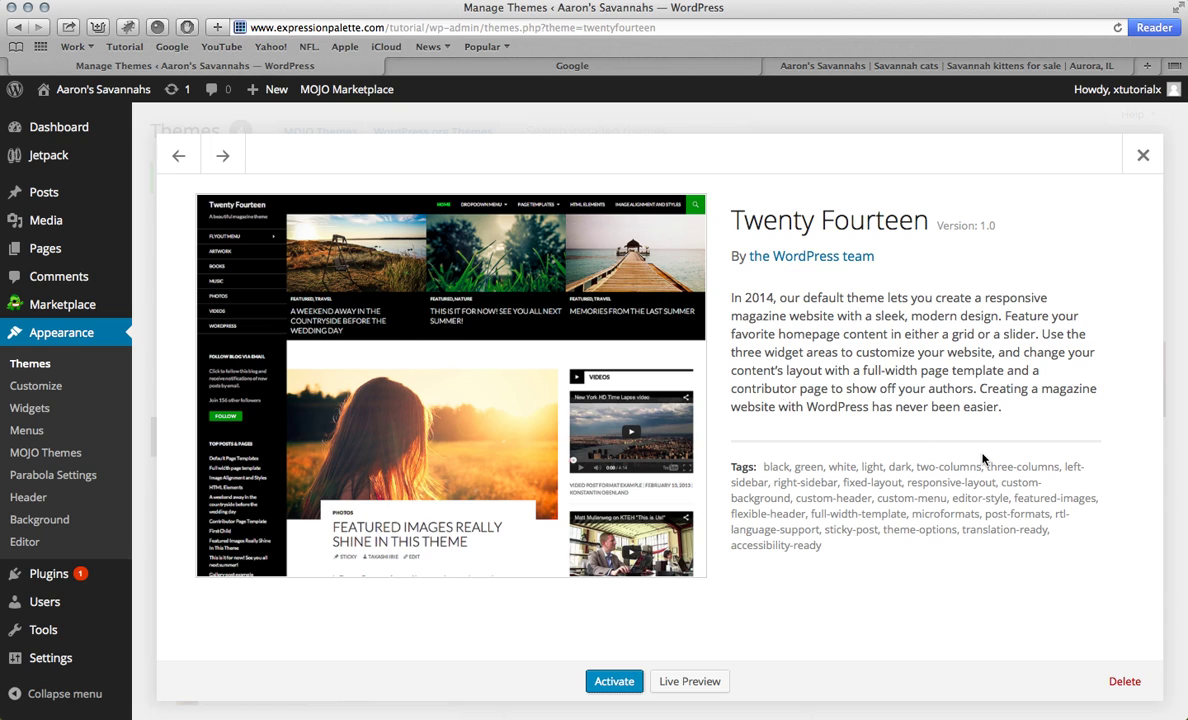
click(1124, 681)
click(718, 252)
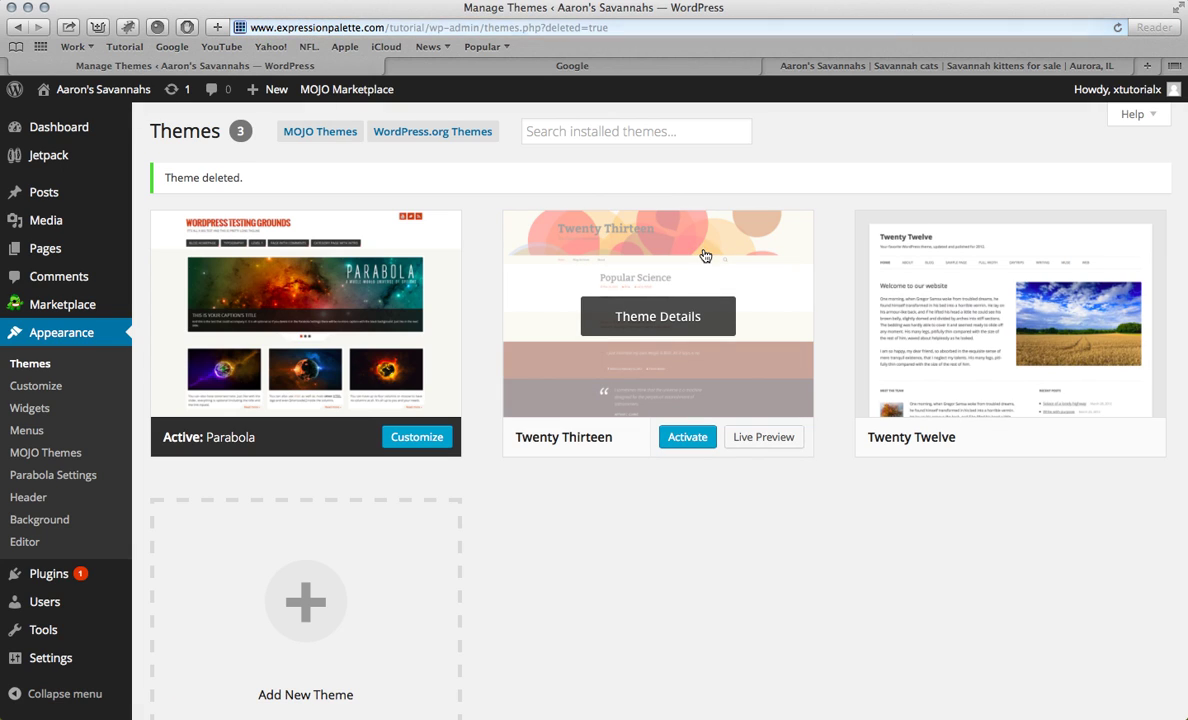
Step: Delete Twenty Thirteen and Twenty Twelve so only Parabola remains, then switch to the Google tab
click(655, 316)
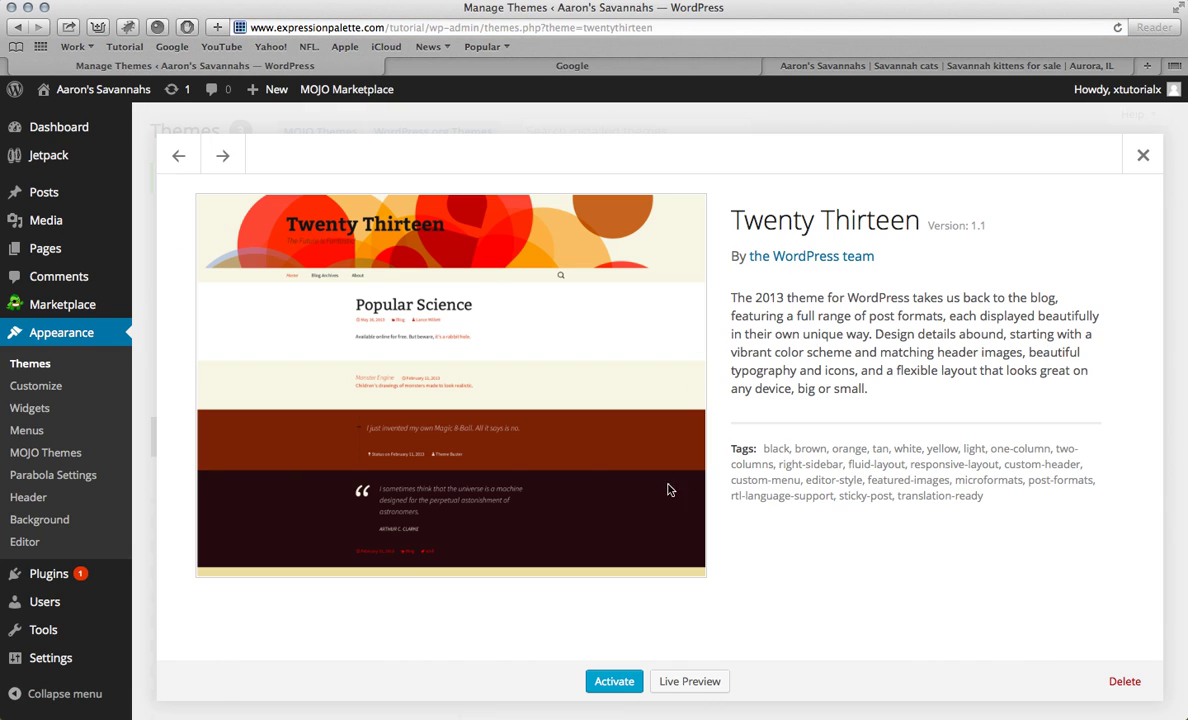
click(1124, 684)
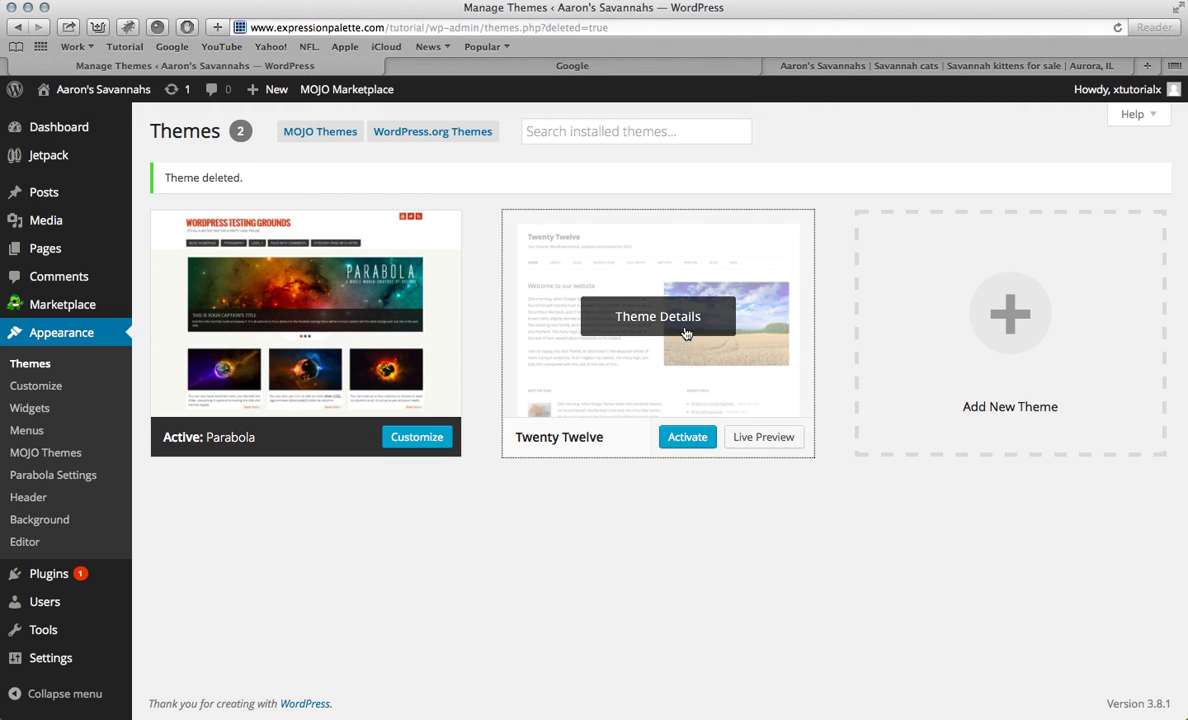
click(684, 330)
click(1121, 681)
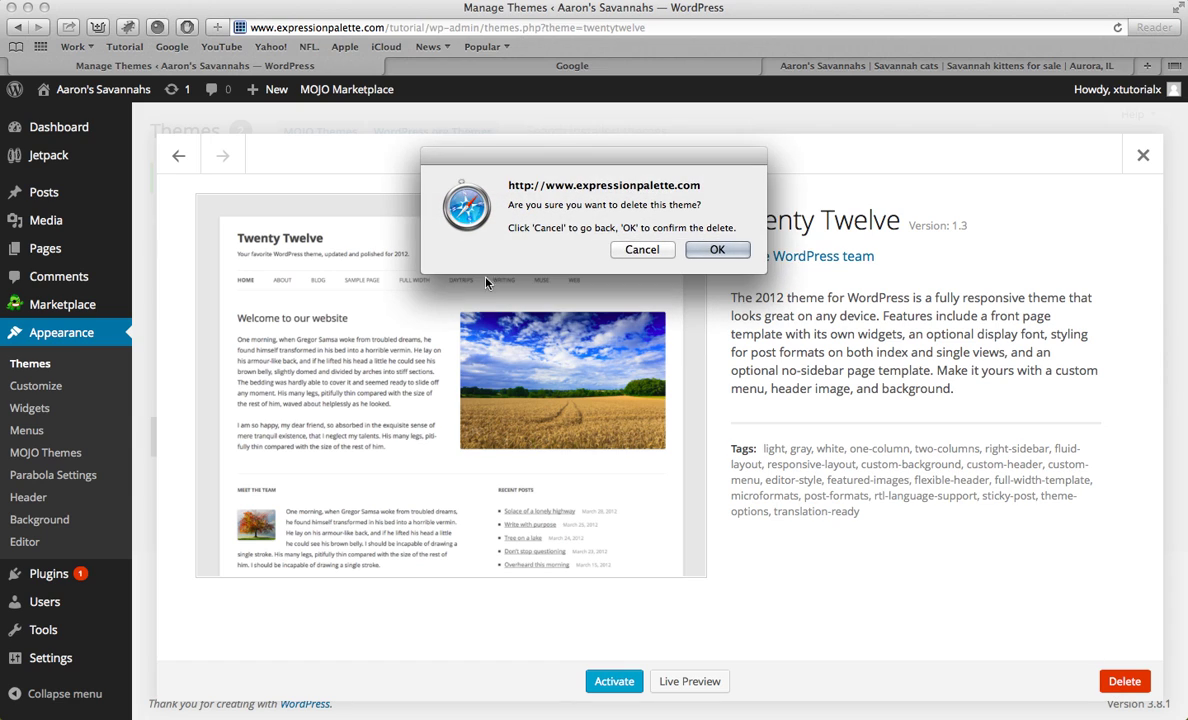
click(716, 247)
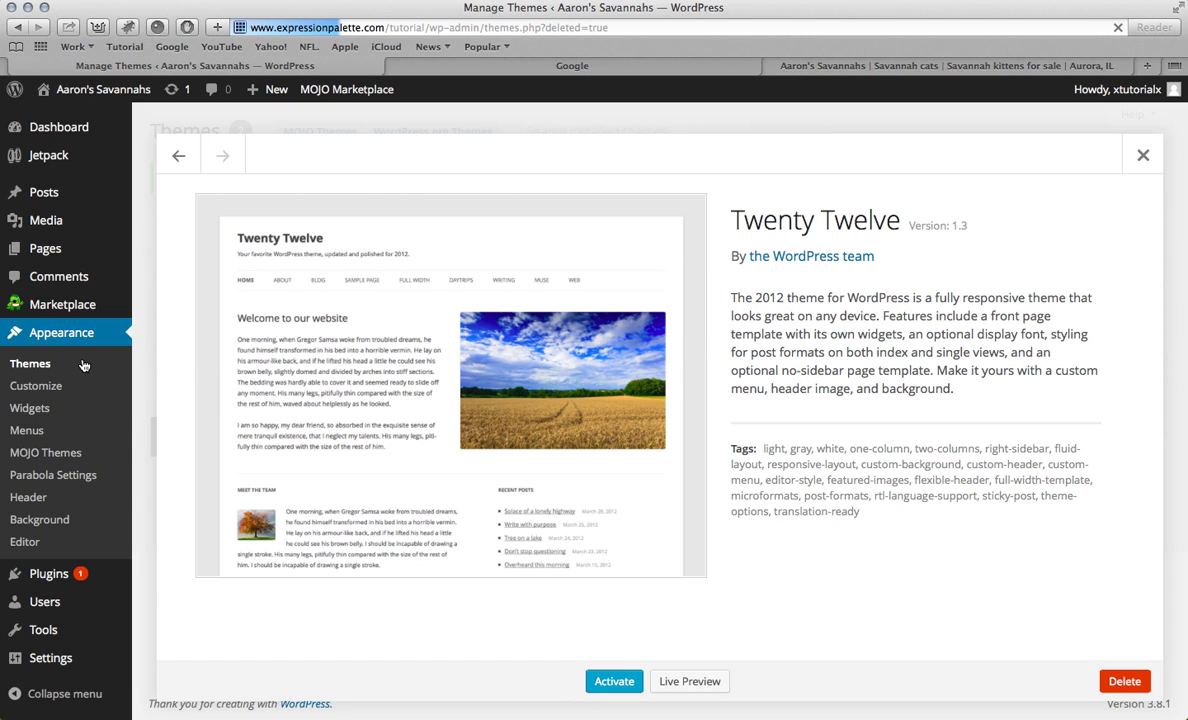
scroll(207, 360, down, 4)
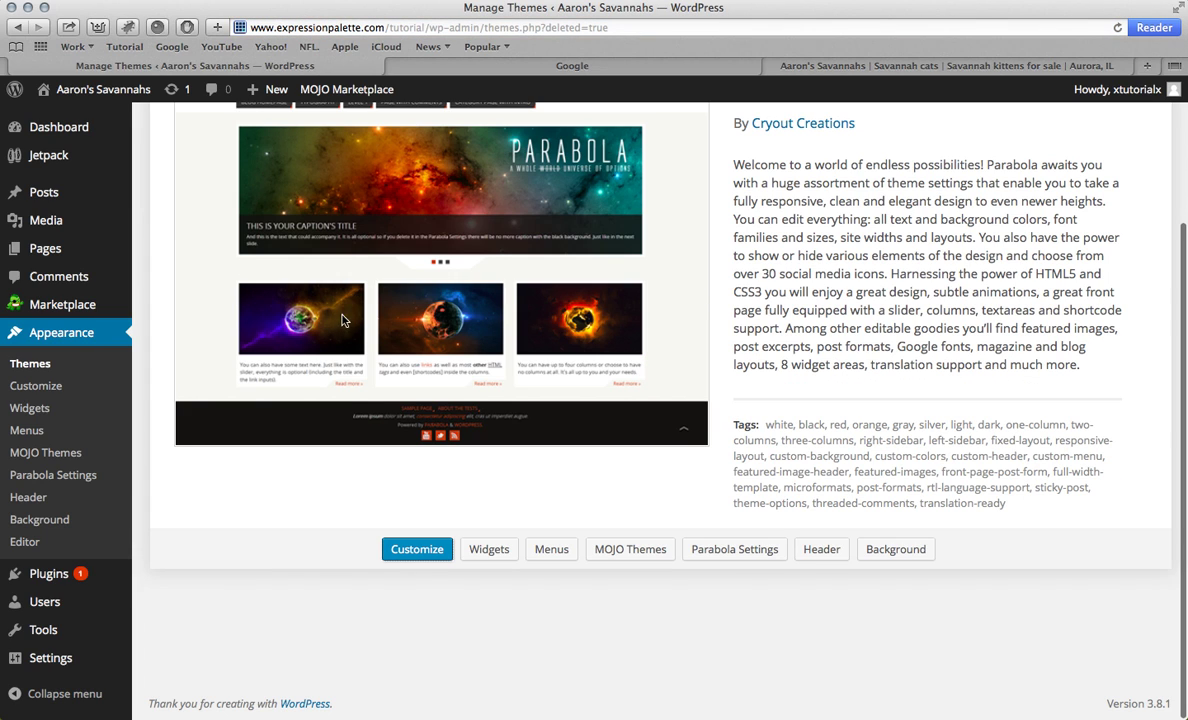
scroll(340, 321, up, 4)
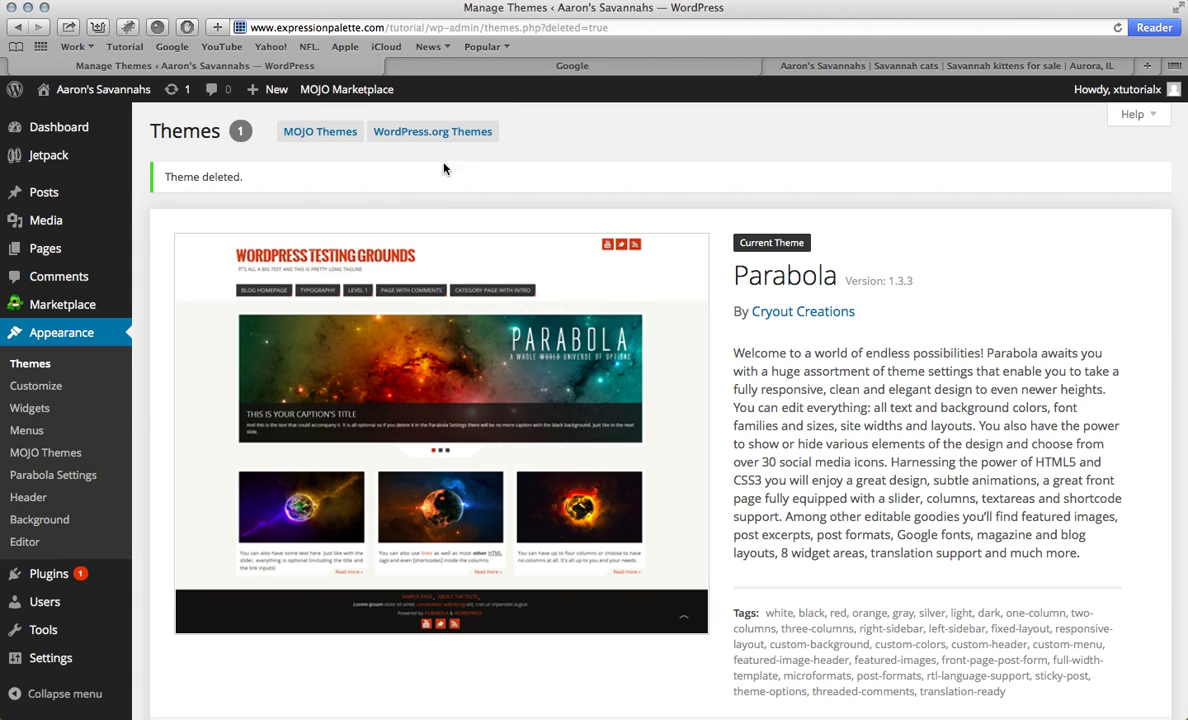
click(493, 77)
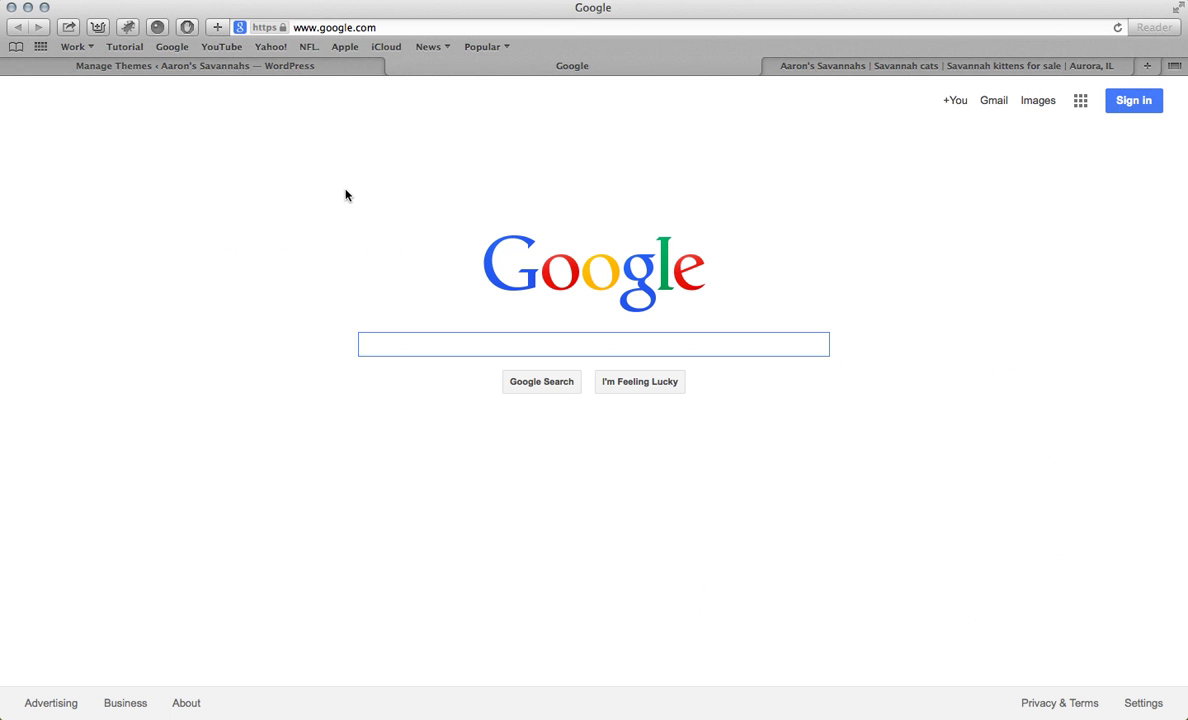
Step: View the live Aaron's Savannahs site with its green Parabola look
click(134, 47)
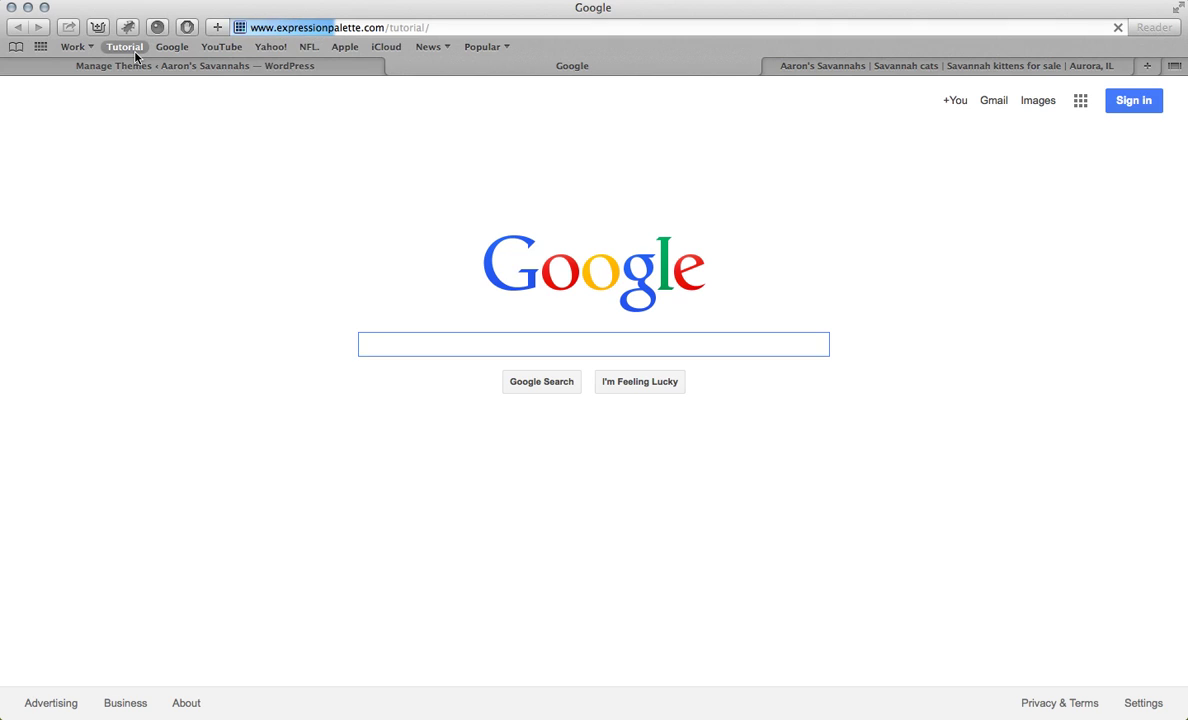
scroll(456, 209, down, 7)
scroll(456, 209, up, 8)
scroll(594, 258, down, 10)
scroll(594, 258, up, 10)
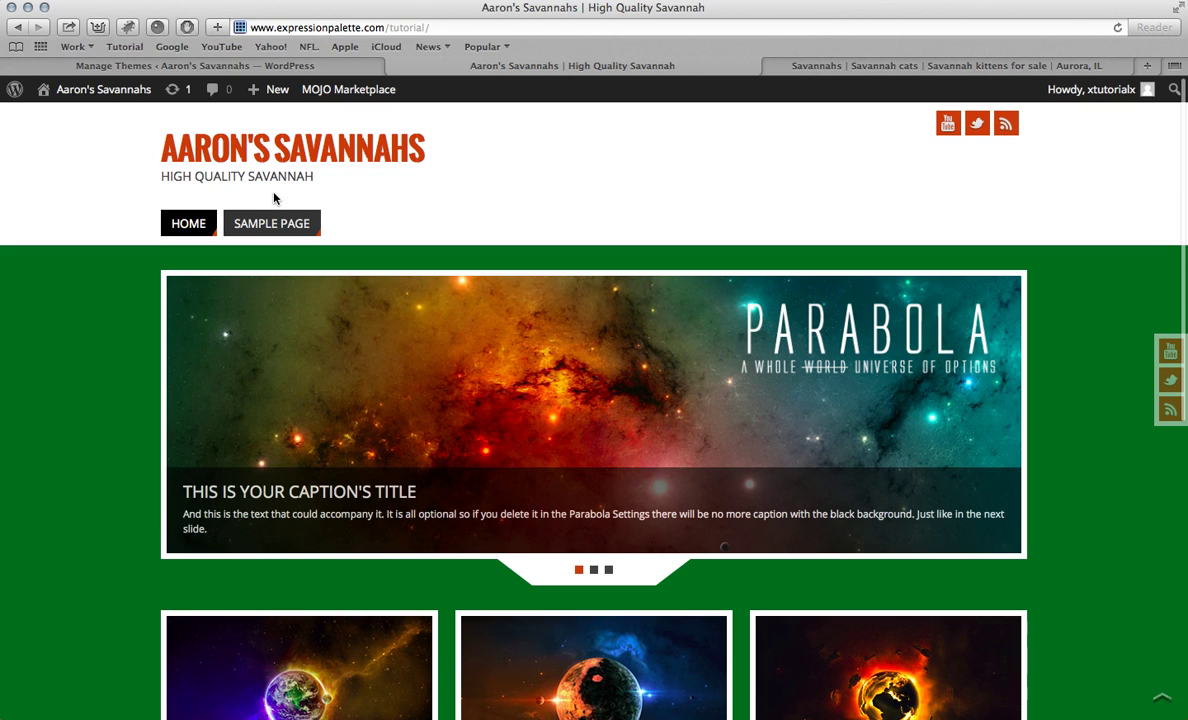
Step: Return to the Themes page and open the Parabola Settings page
click(245, 66)
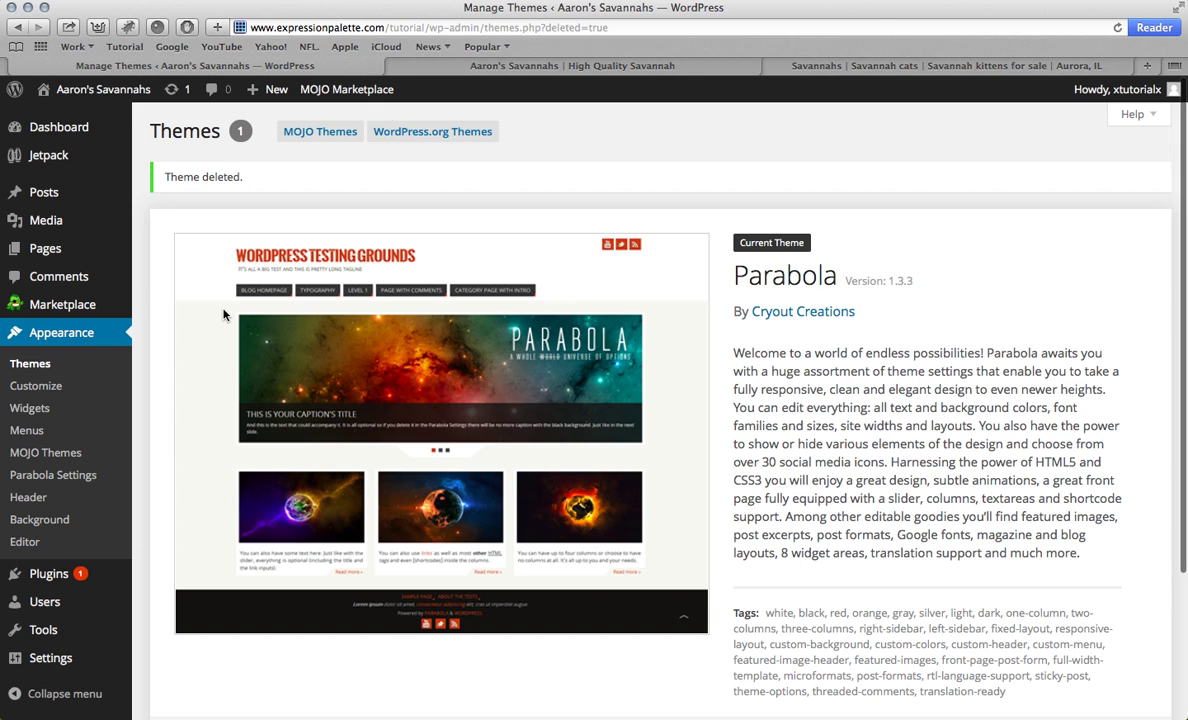
scroll(223, 315, down, 3)
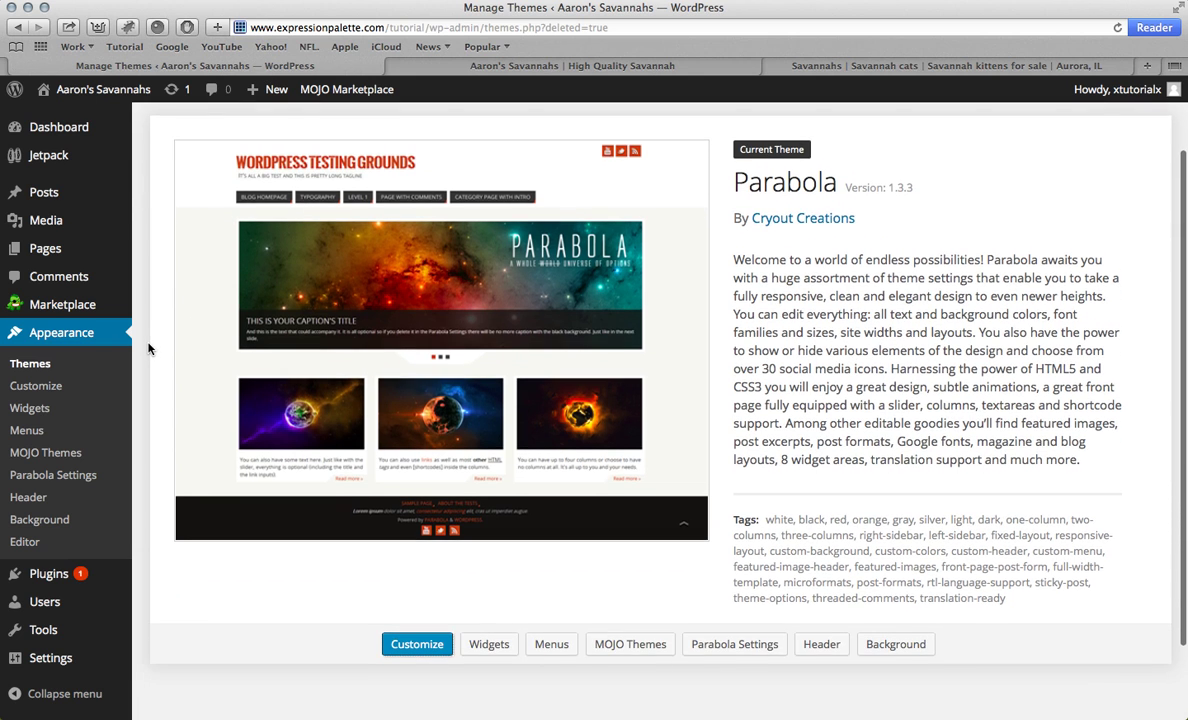
click(59, 478)
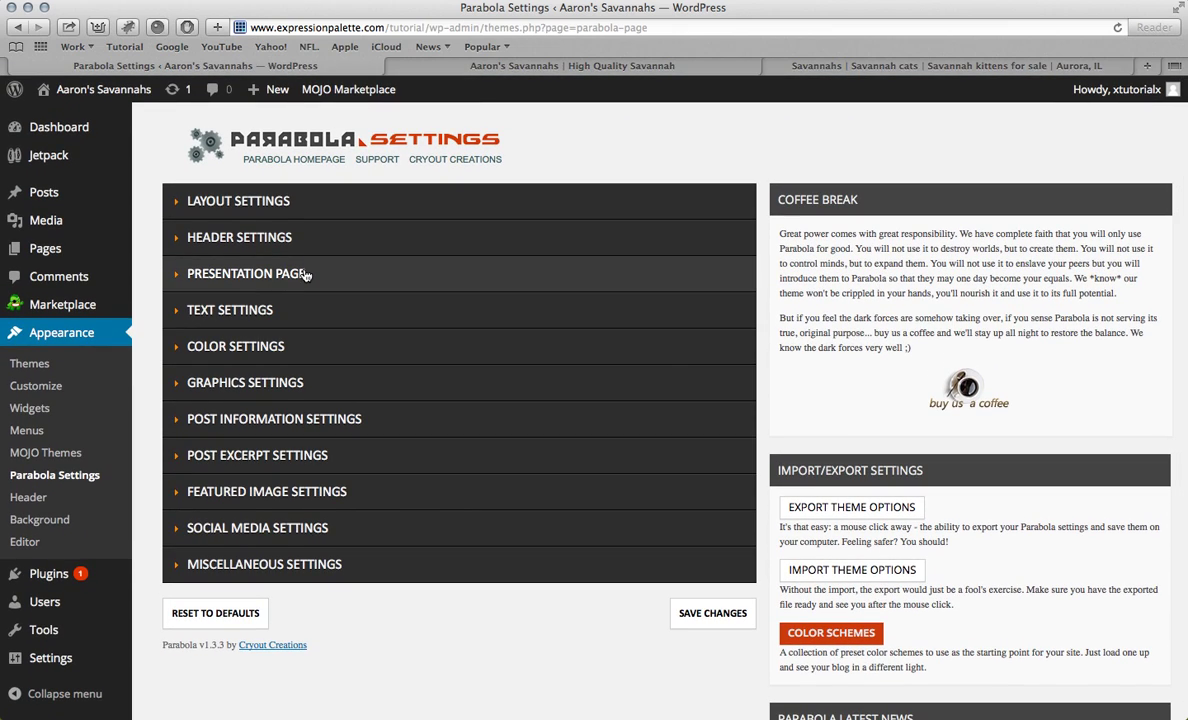
Step: Expand the Parabola Layout, Header, Presentation Page, Text and Featured Image settings sections
click(324, 209)
click(242, 443)
scroll(273, 284, down, 5)
scroll(273, 284, down, 3)
click(245, 277)
scroll(273, 260, down, 10)
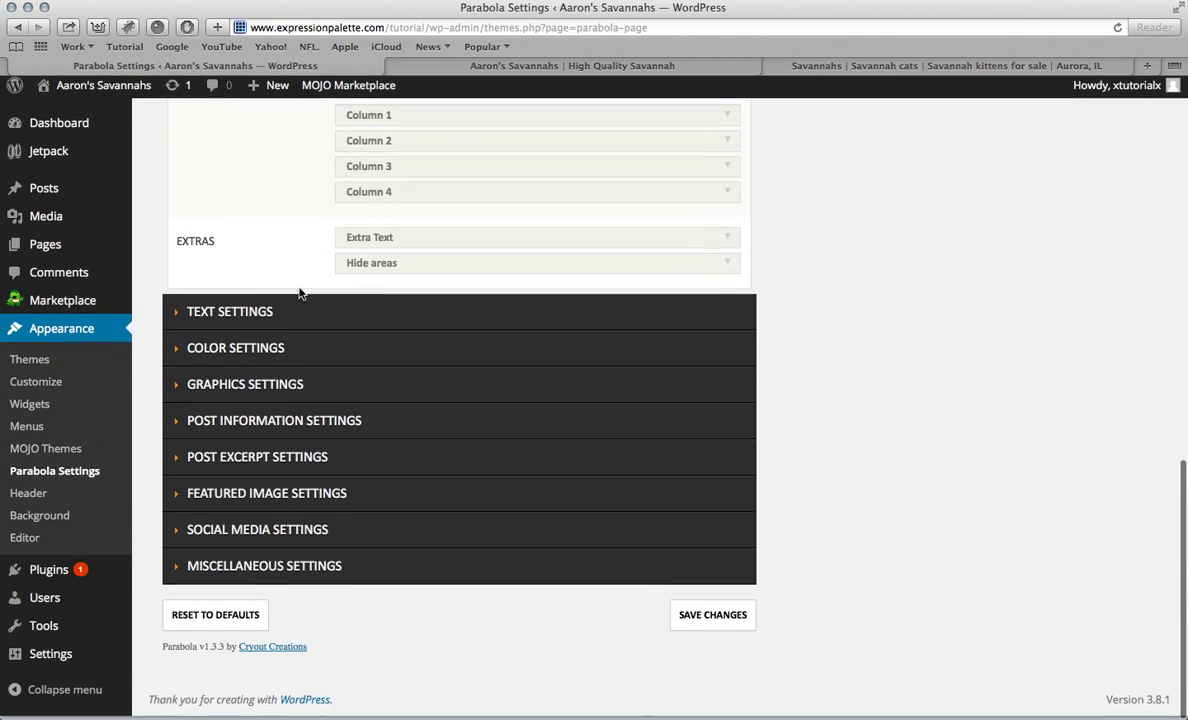
click(286, 313)
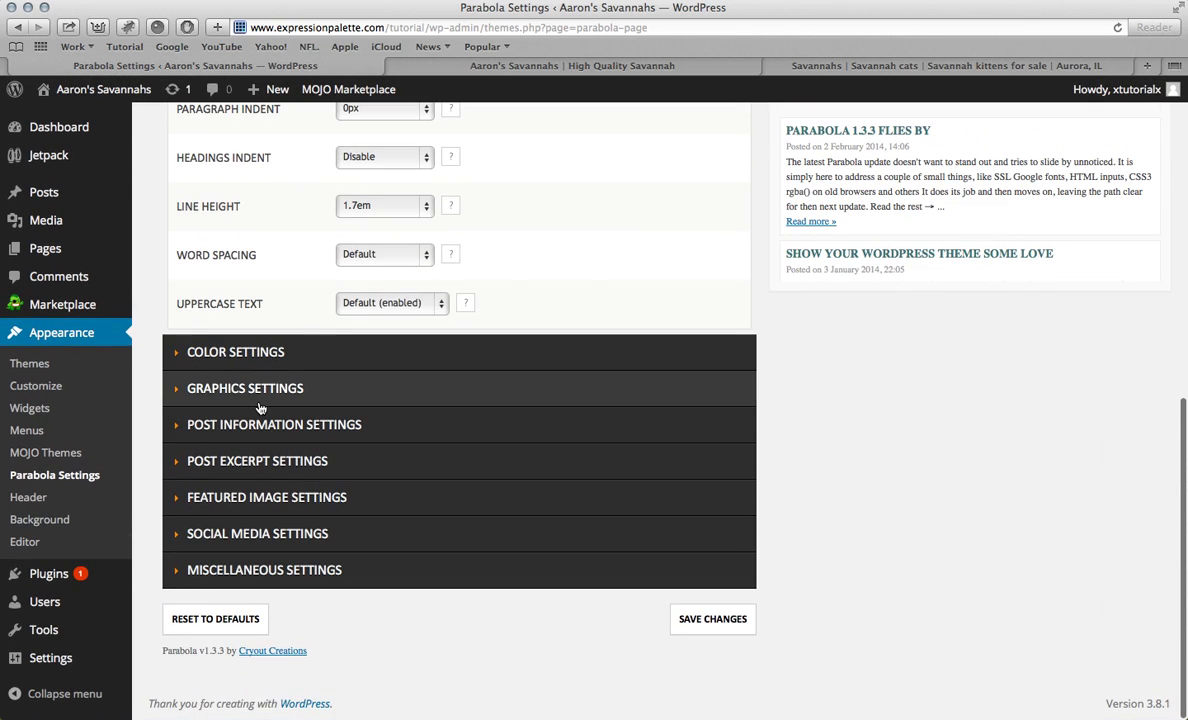
click(258, 499)
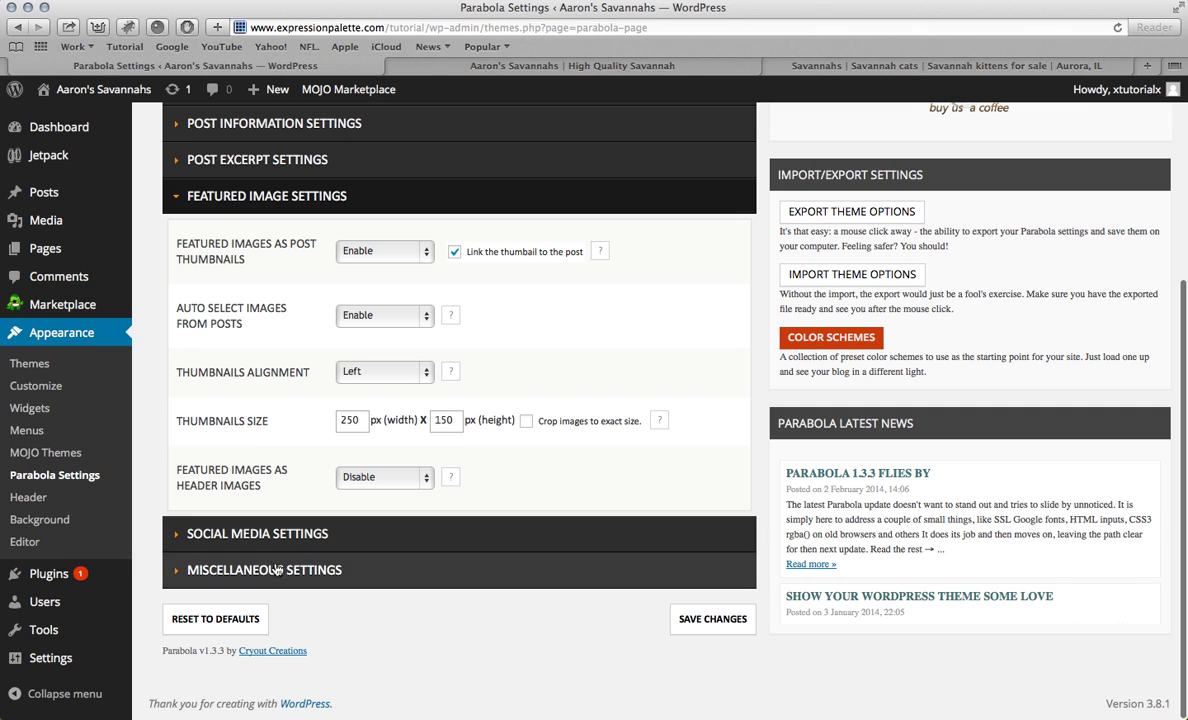
Step: Expand the Miscellaneous Settings section, look it over, and collapse it again
click(280, 571)
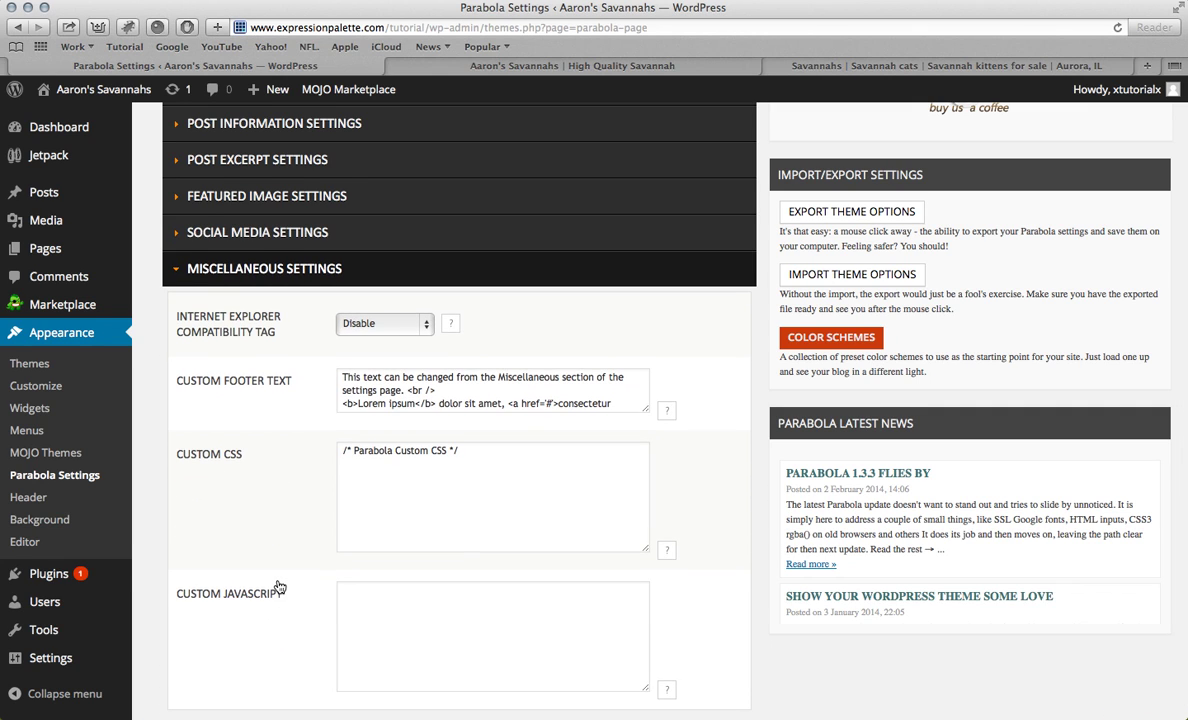
scroll(280, 587, up, 5)
scroll(280, 587, down, 5)
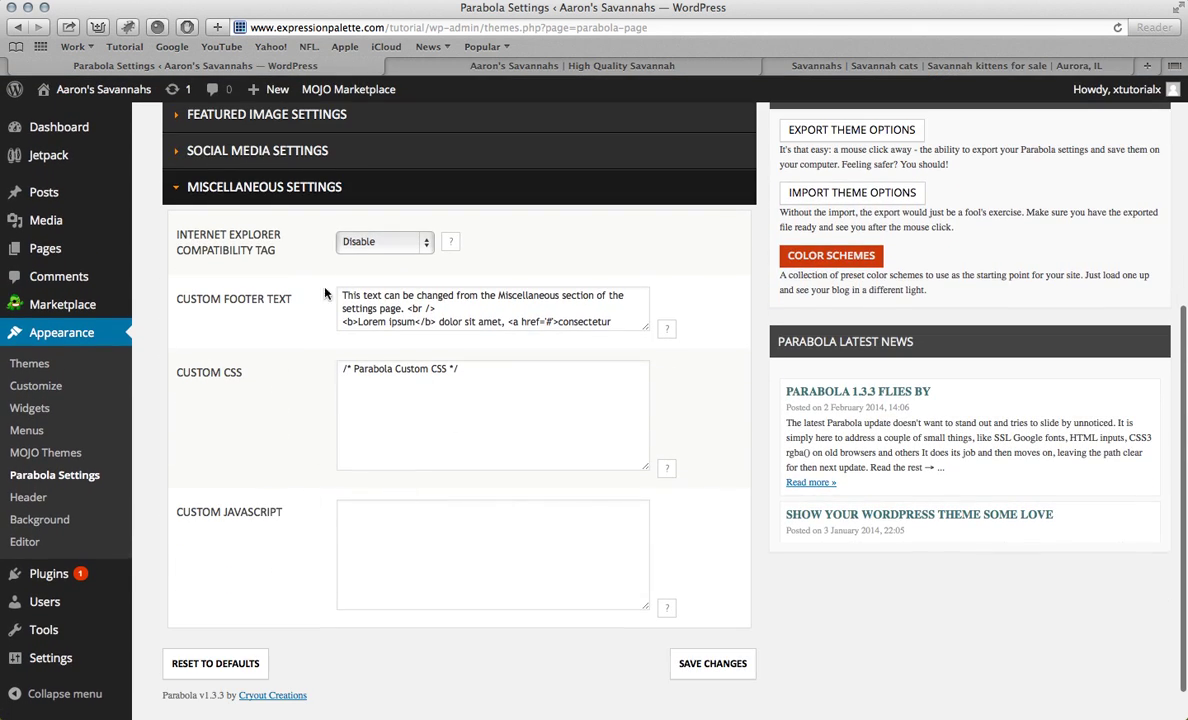
scroll(335, 310, up, 3)
click(290, 302)
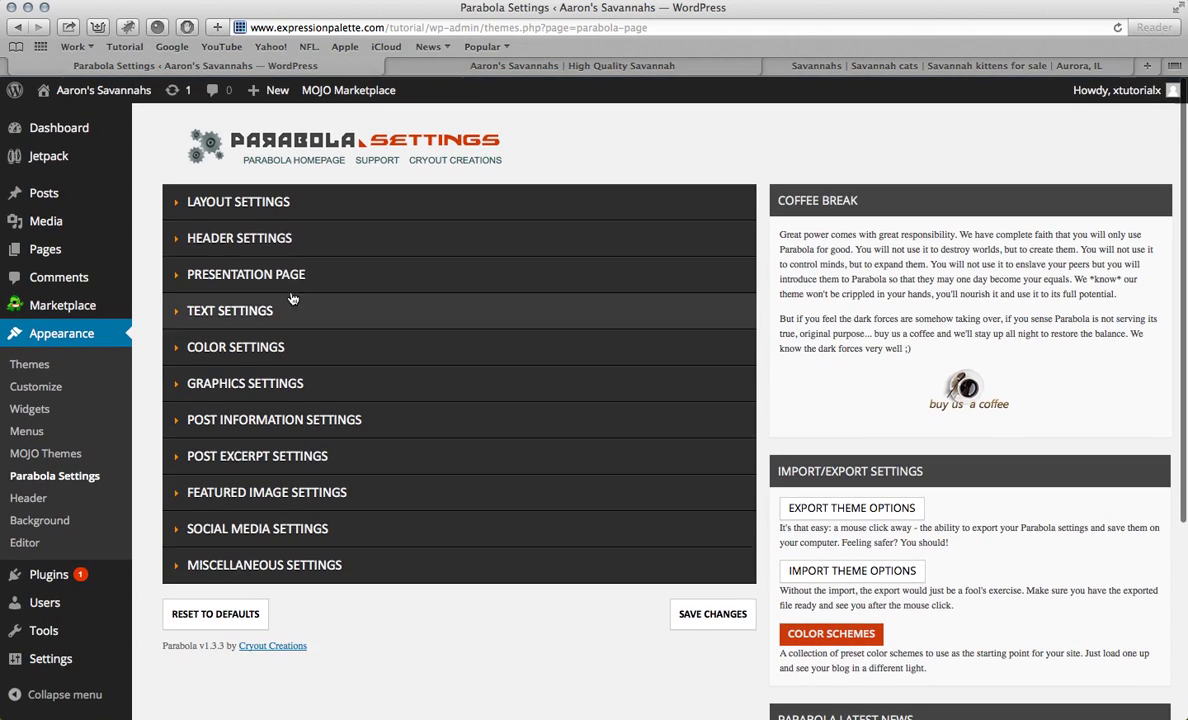
Step: View the live front page, then go back to Parabola Settings and expand Color Settings
click(494, 68)
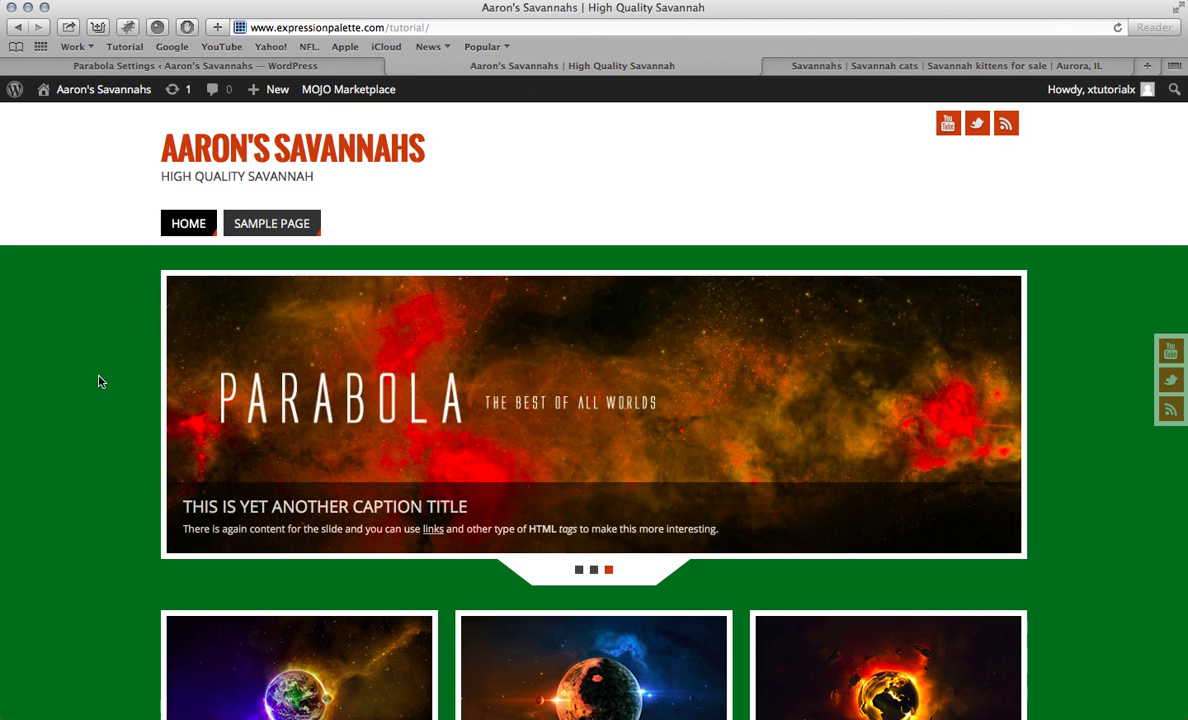
click(249, 66)
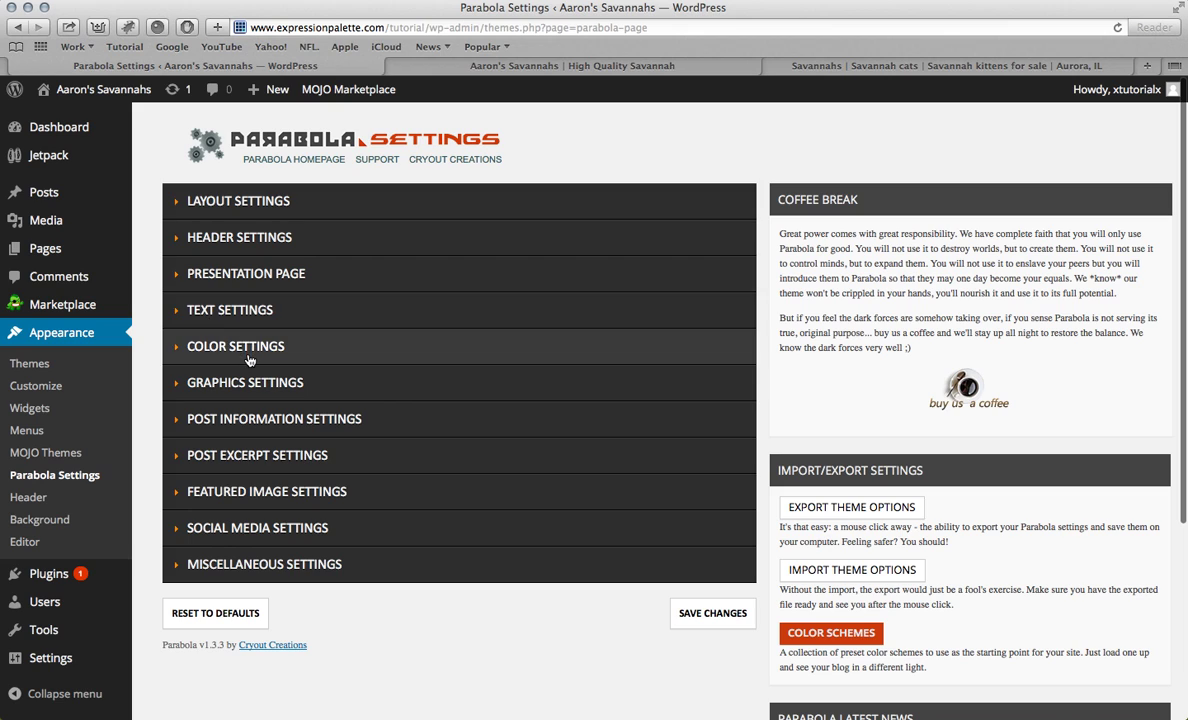
click(249, 346)
Step: Set the Accent #1 and Site Title Text colours to #15681c
scroll(349, 442, down, 3)
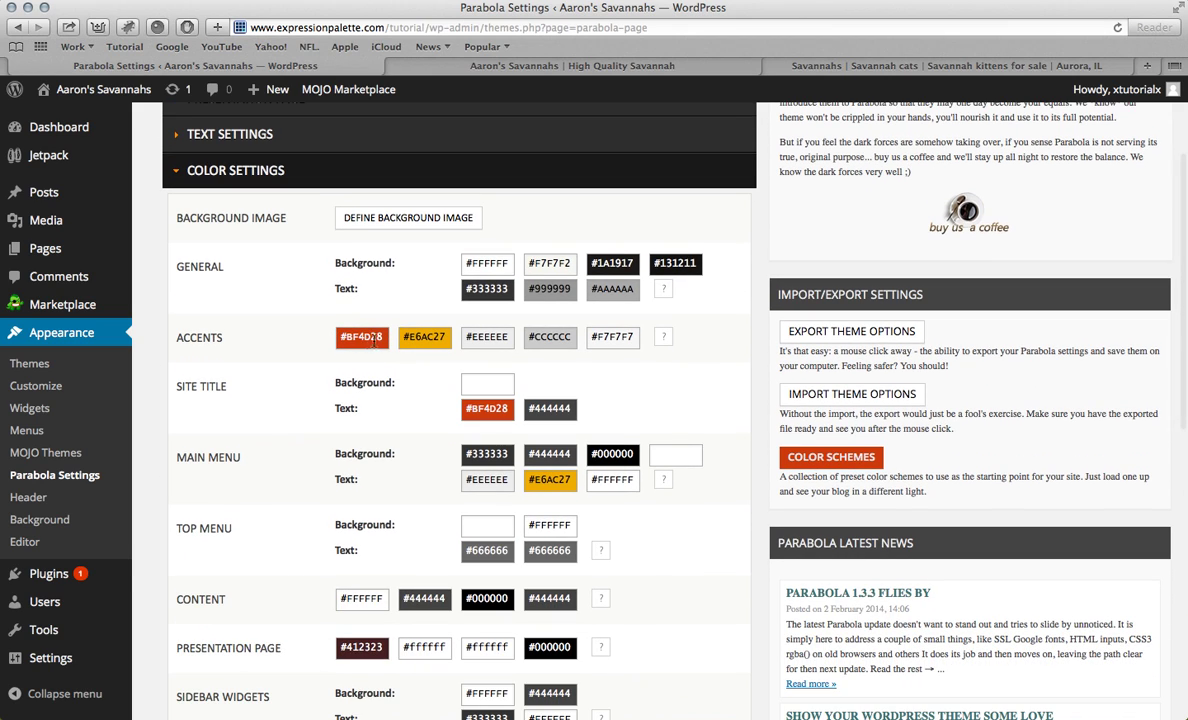
drag(384, 337, 338, 337)
key(BackSpace)
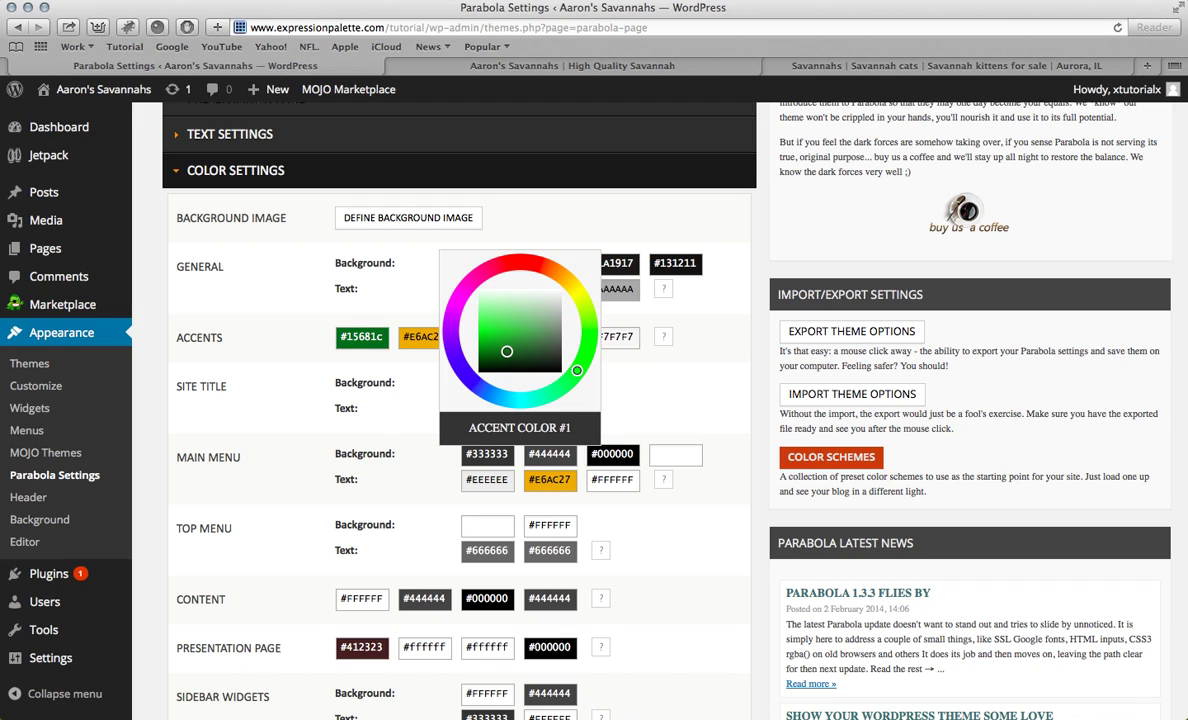
click(372, 366)
drag(508, 413, 428, 412)
text(#15681c)
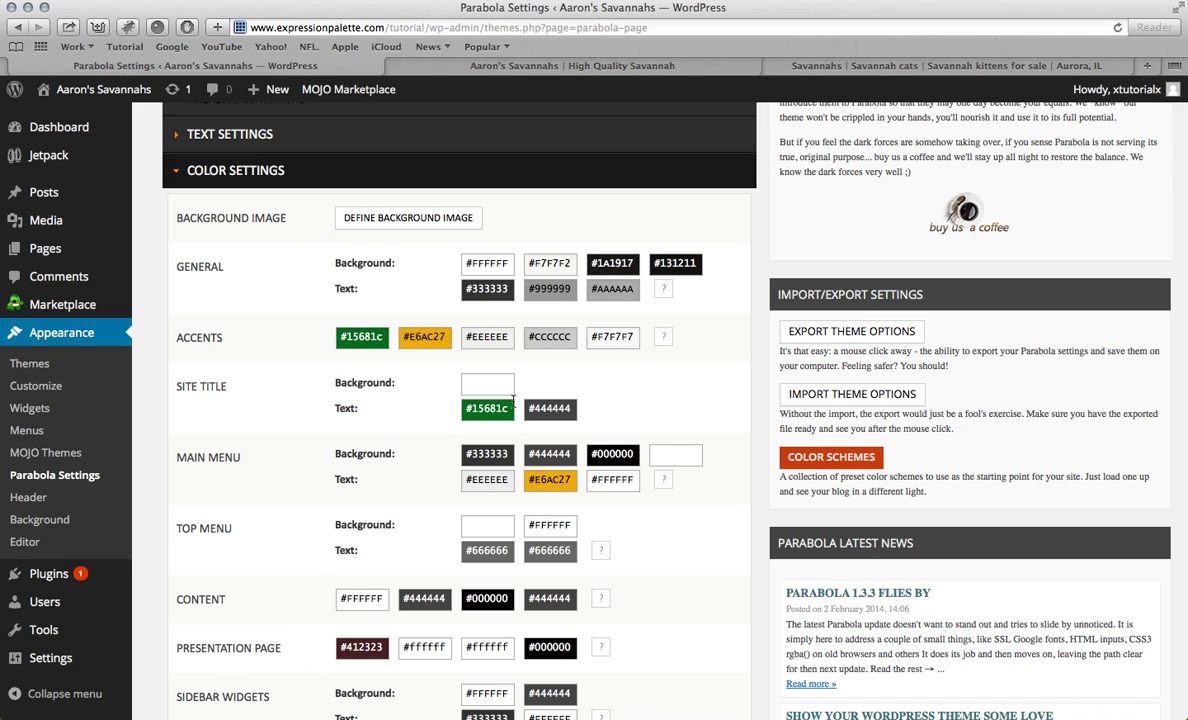
Step: Reload the live front page to confirm the green title, then return to Parabola Settings
scroll(707, 526, down, 15)
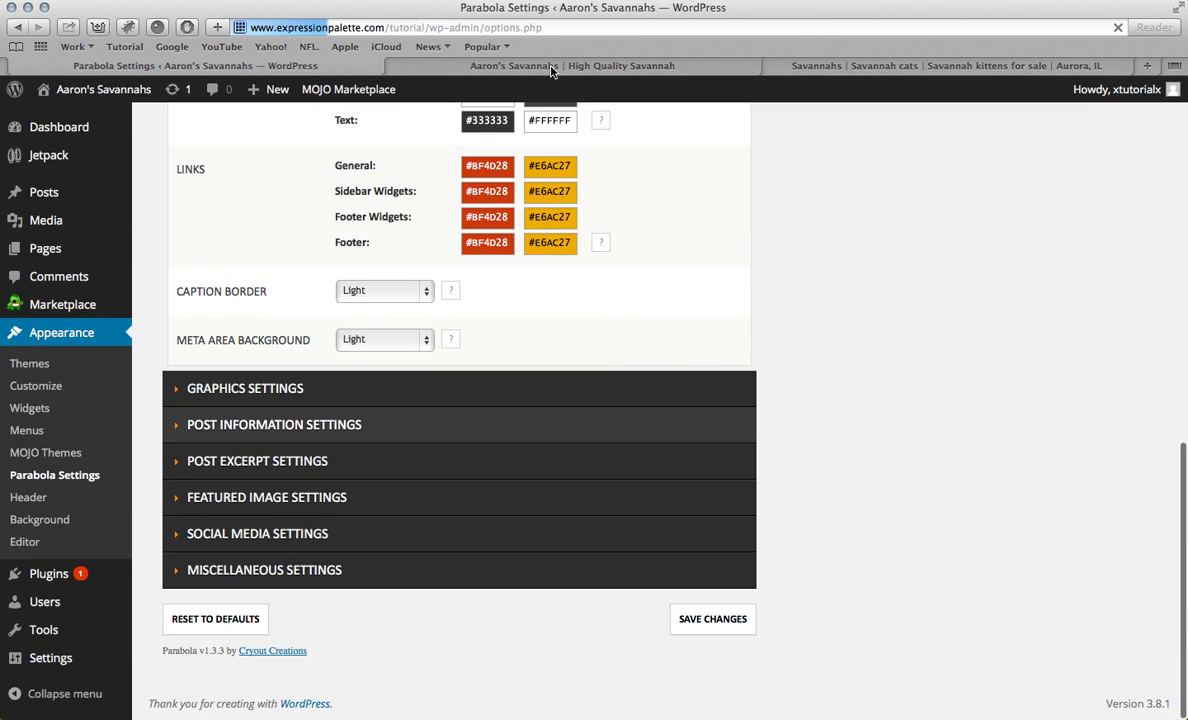
click(535, 65)
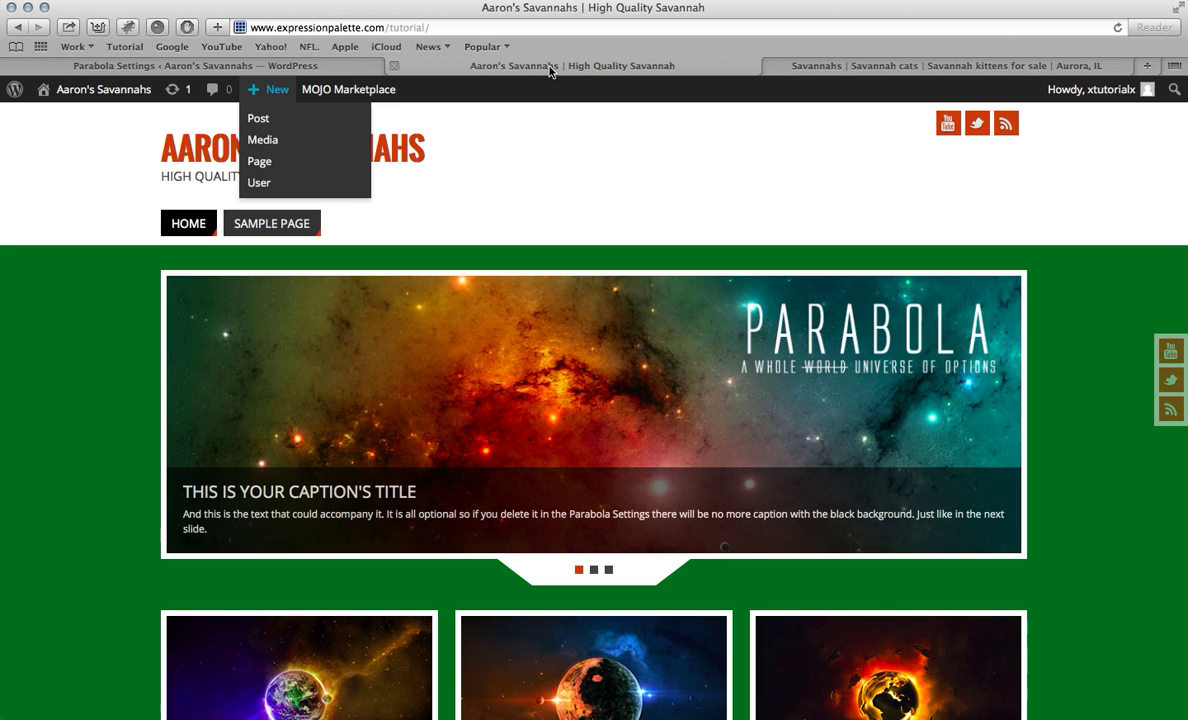
key(super+r)
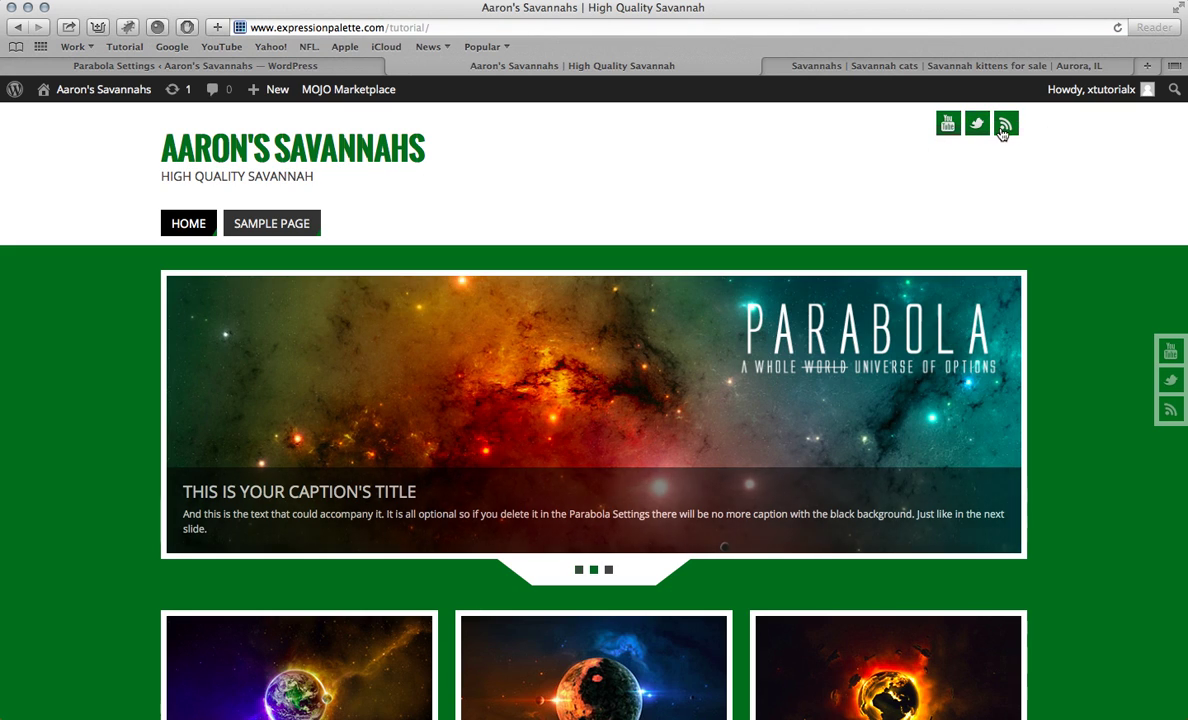
click(297, 66)
Step: Strike through the 'Add theme' item in Vid.docx, then minimize Word
mouse_move(897, 716)
click(897, 716)
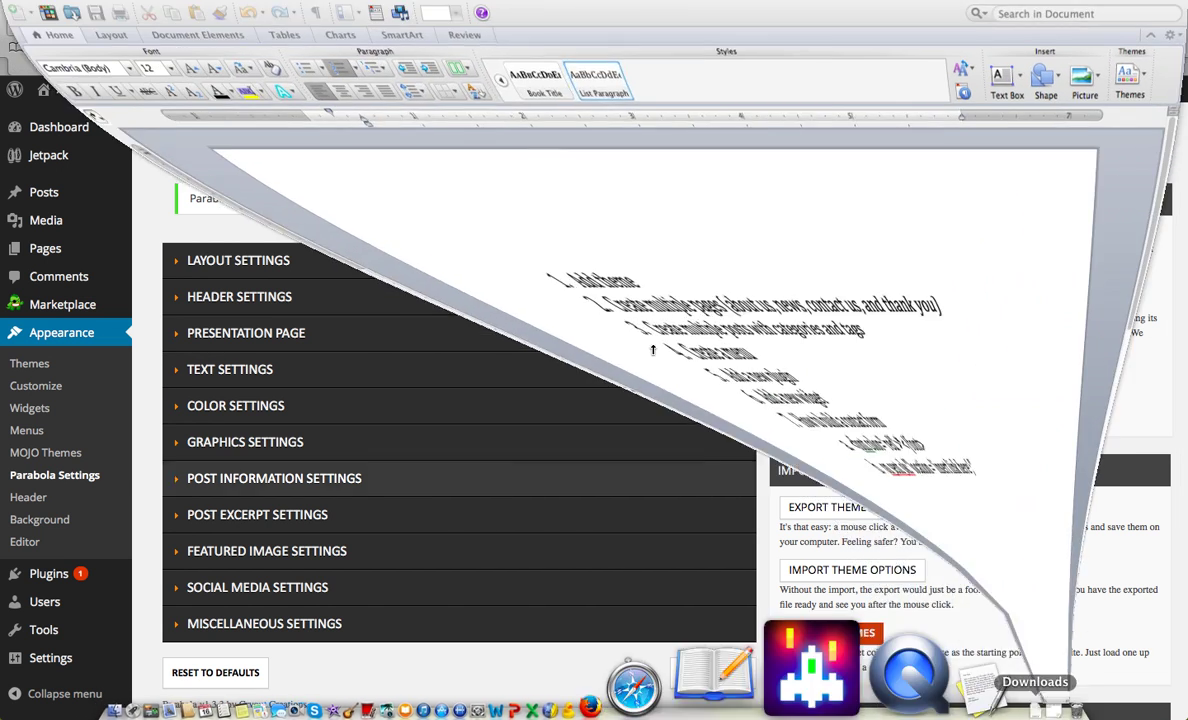
drag(403, 292, 298, 296)
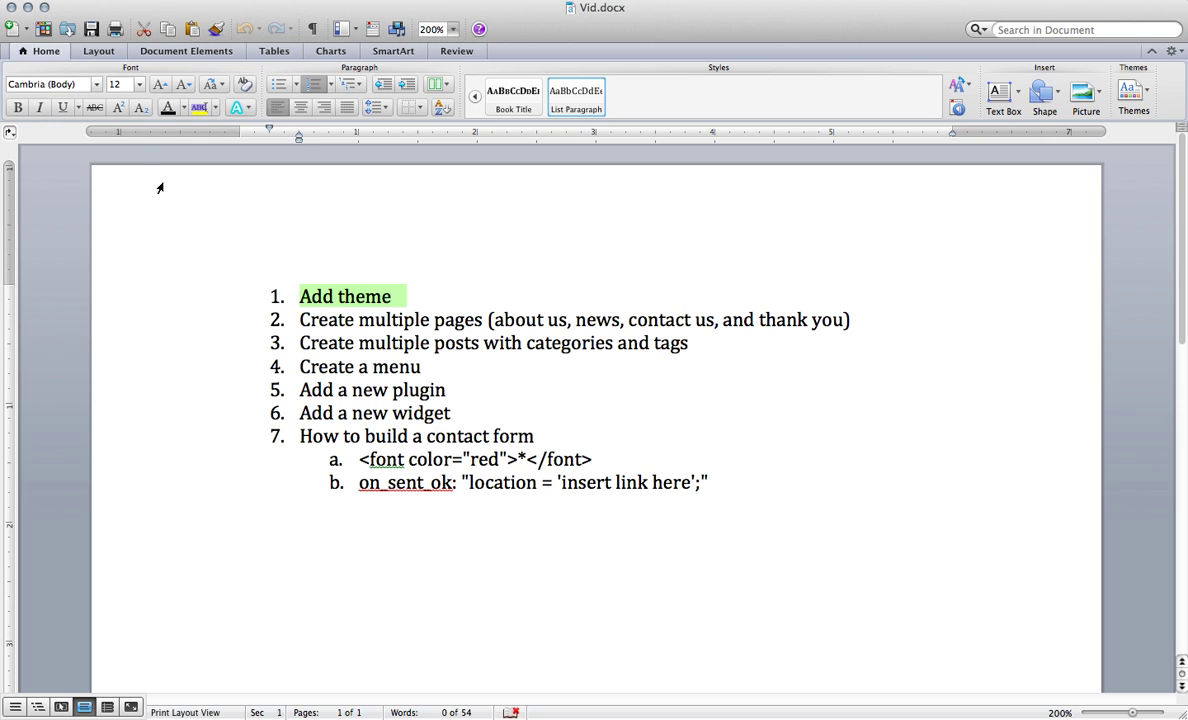
click(94, 107)
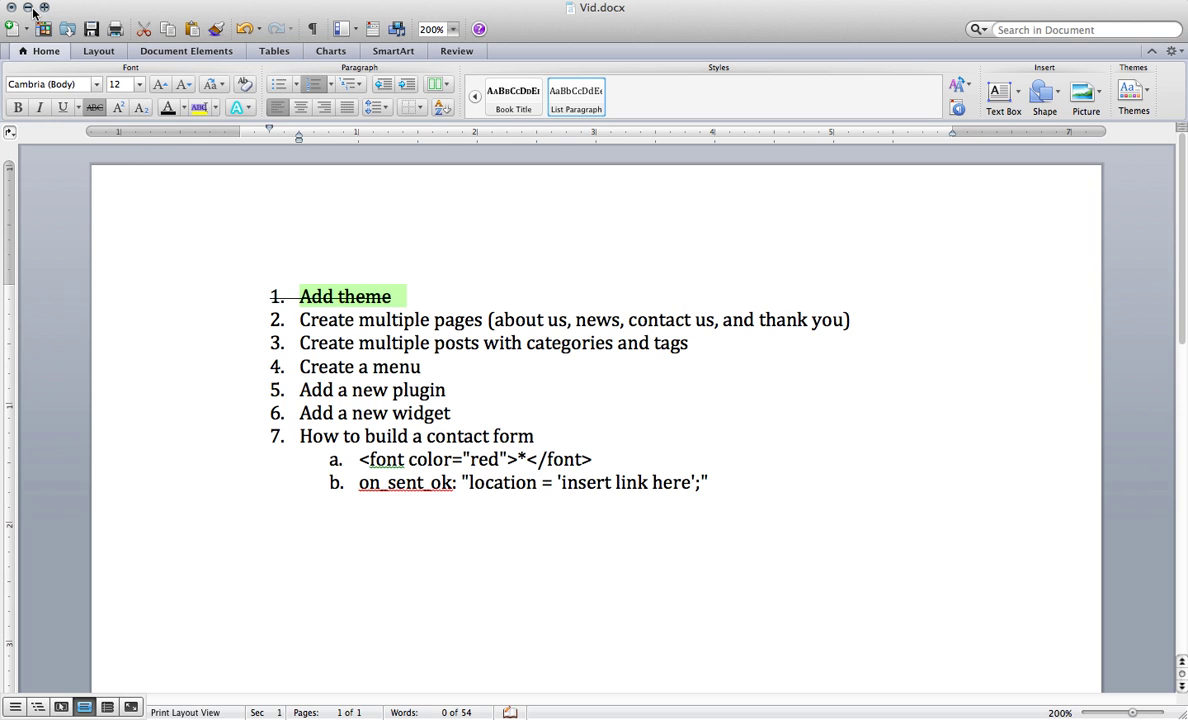
click(27, 7)
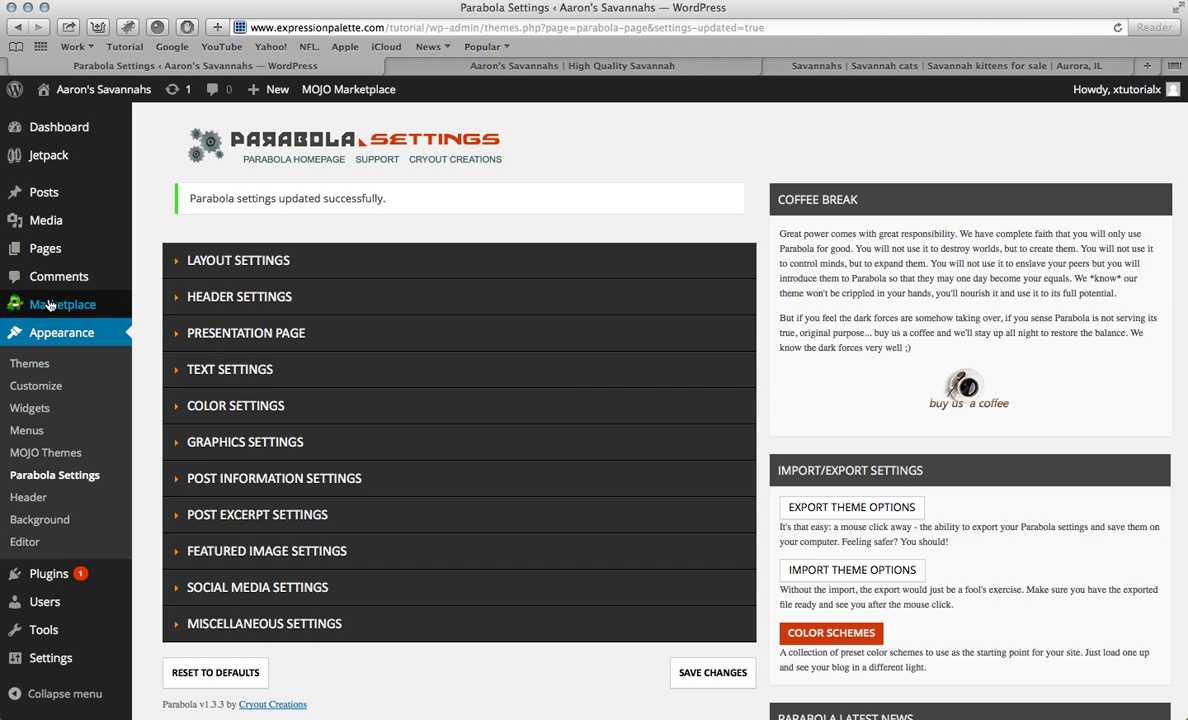
Step: Move the Sample Page to the trash from the pages list
click(45, 255)
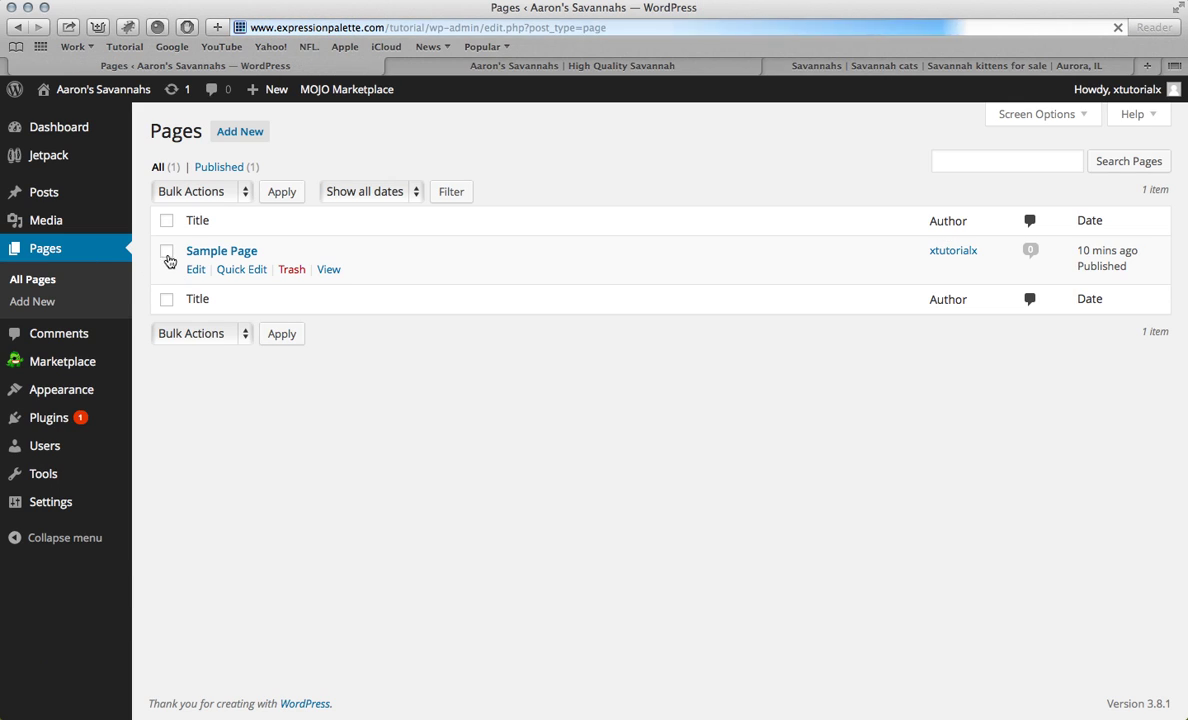
click(167, 253)
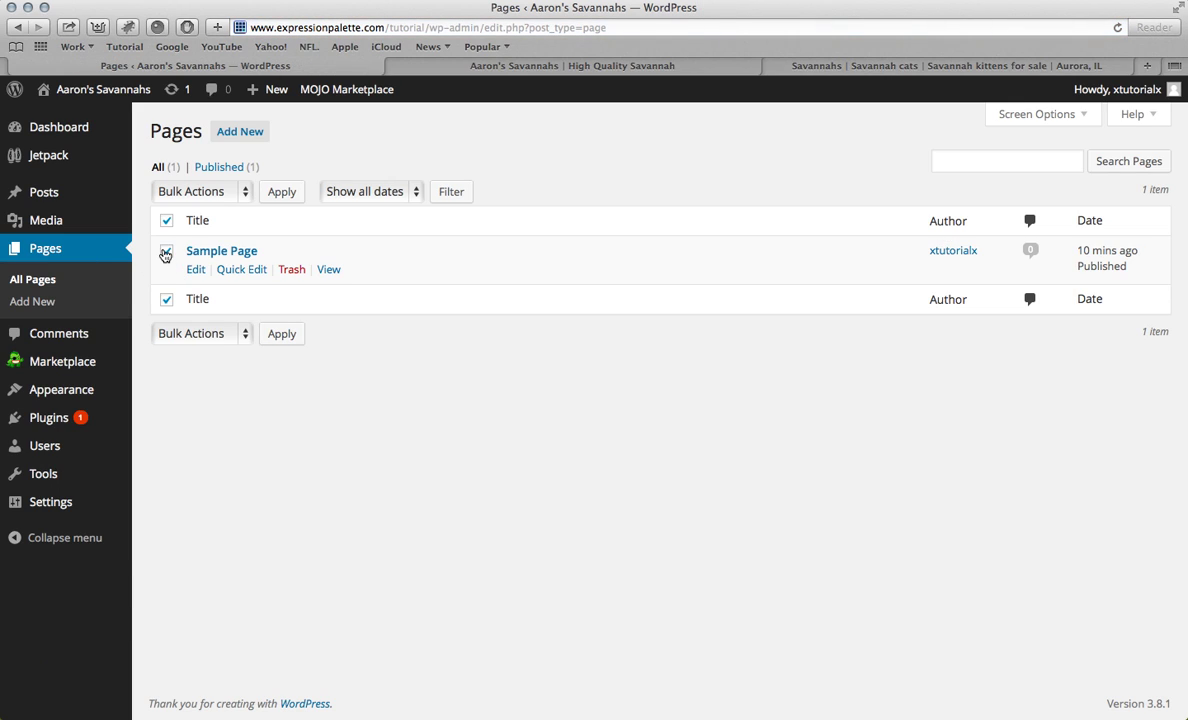
click(289, 270)
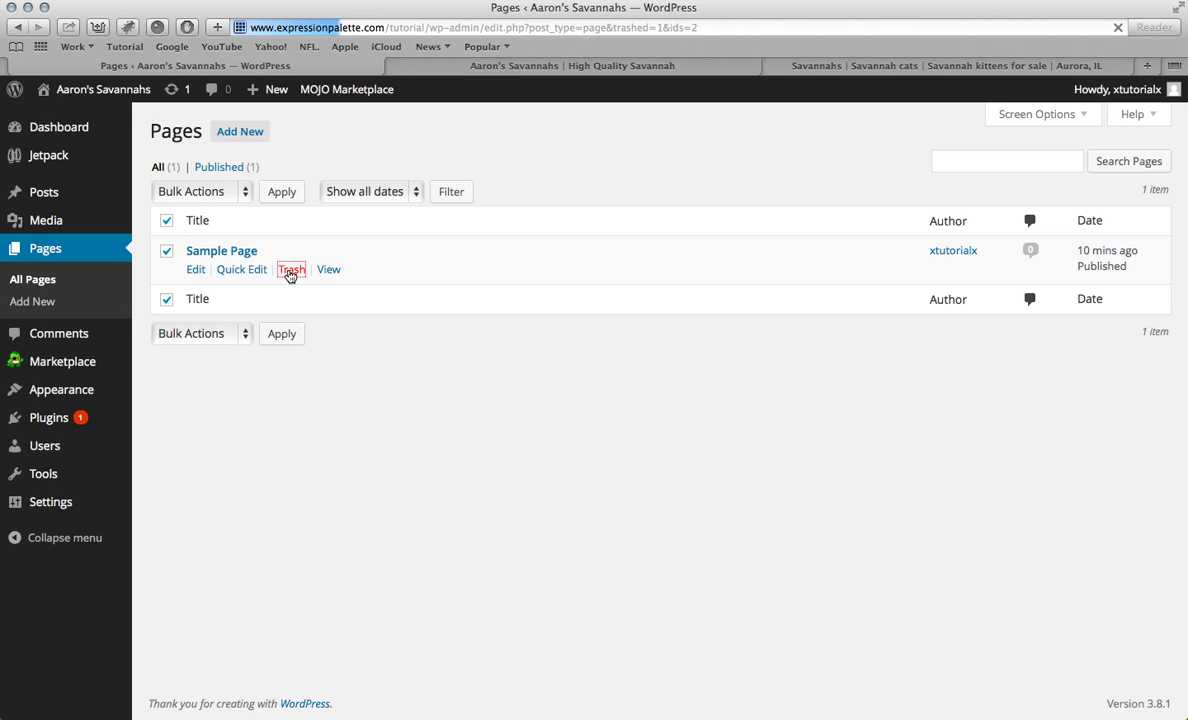
Step: Create and publish an empty page titled 'About Us'
click(242, 132)
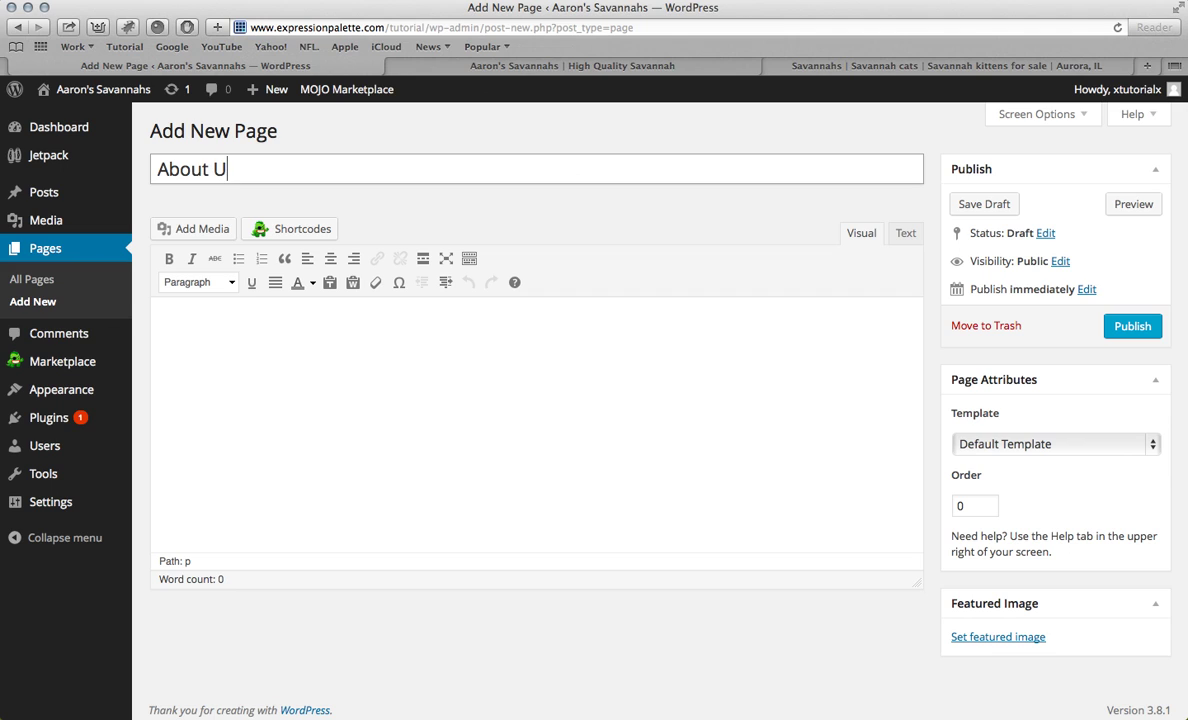
scroll(729, 371, down, 3)
scroll(729, 371, up, 3)
click(1124, 329)
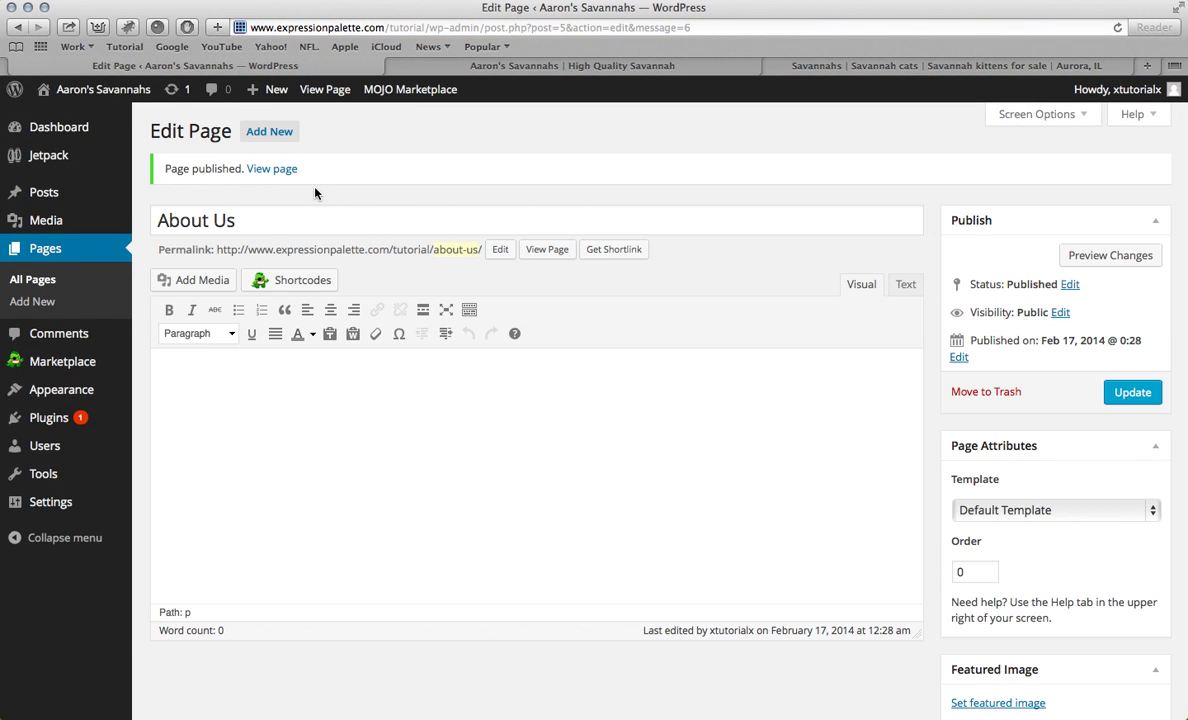
click(271, 135)
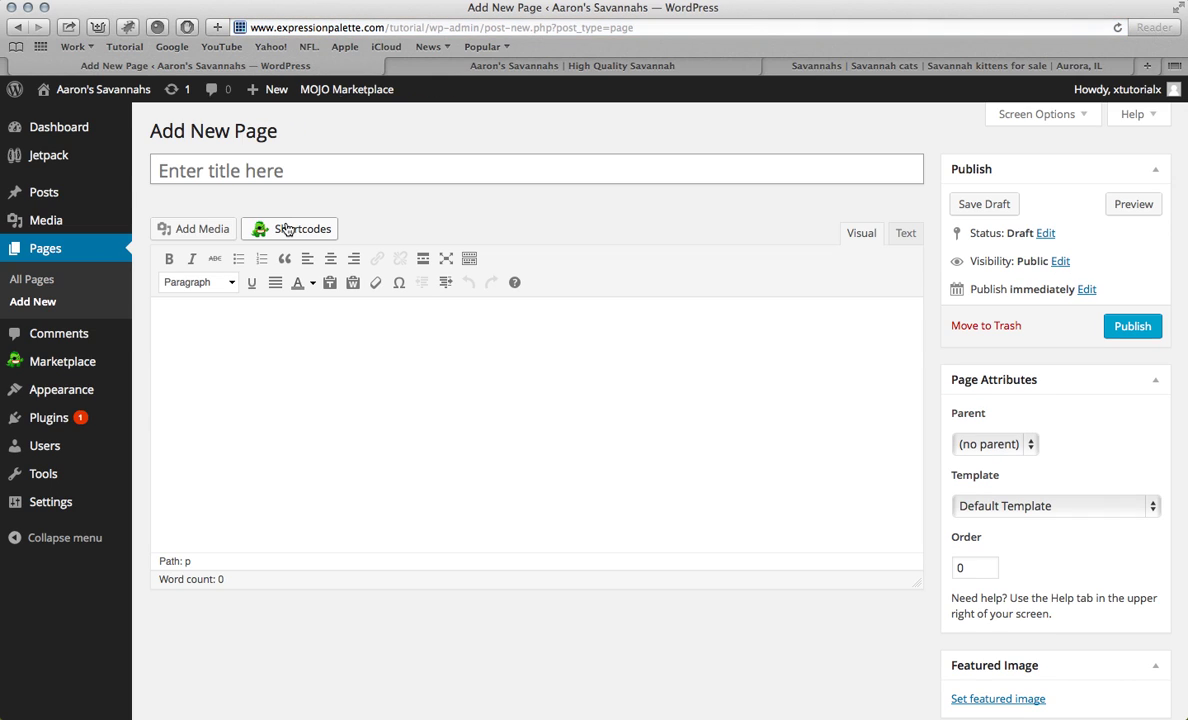
Step: Publish an empty page titled 'Contact Us'
text(Contact Us)
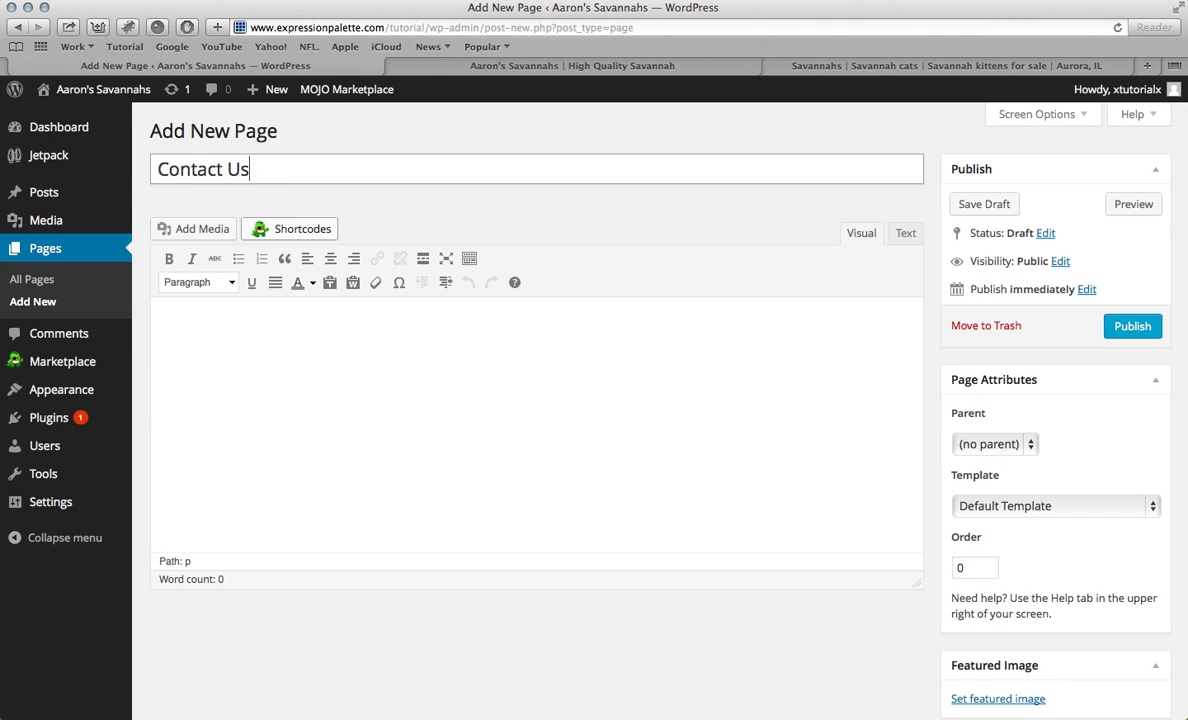
click(1128, 326)
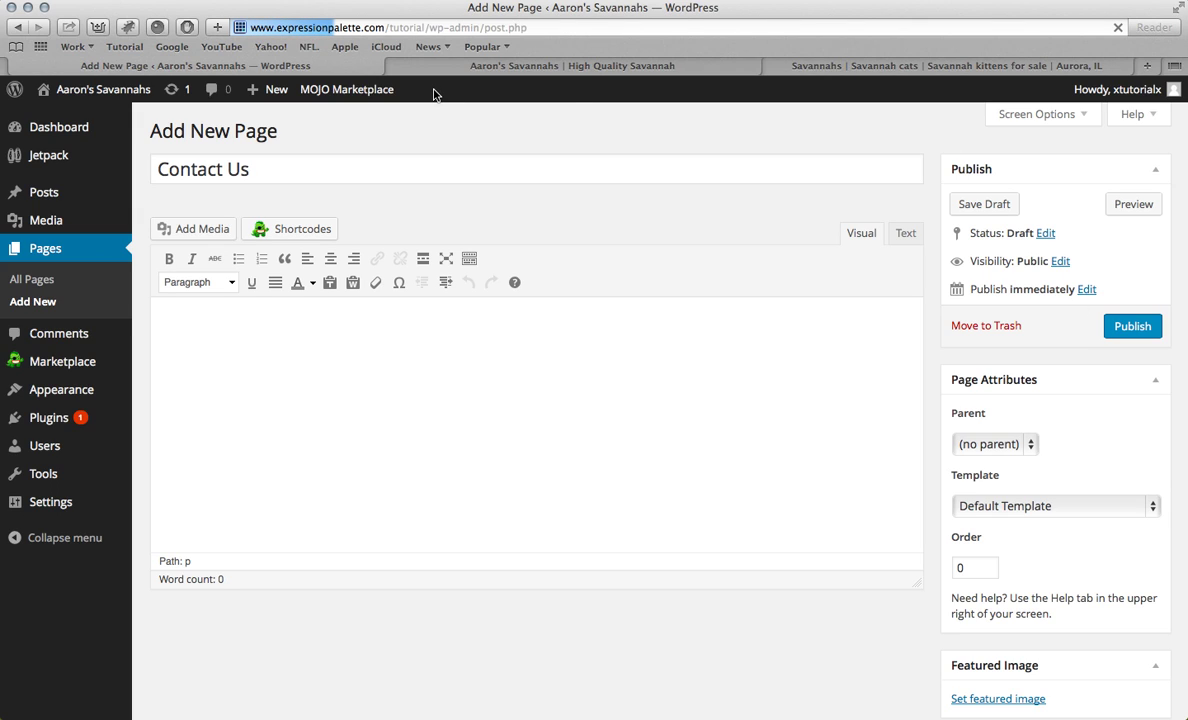
click(269, 131)
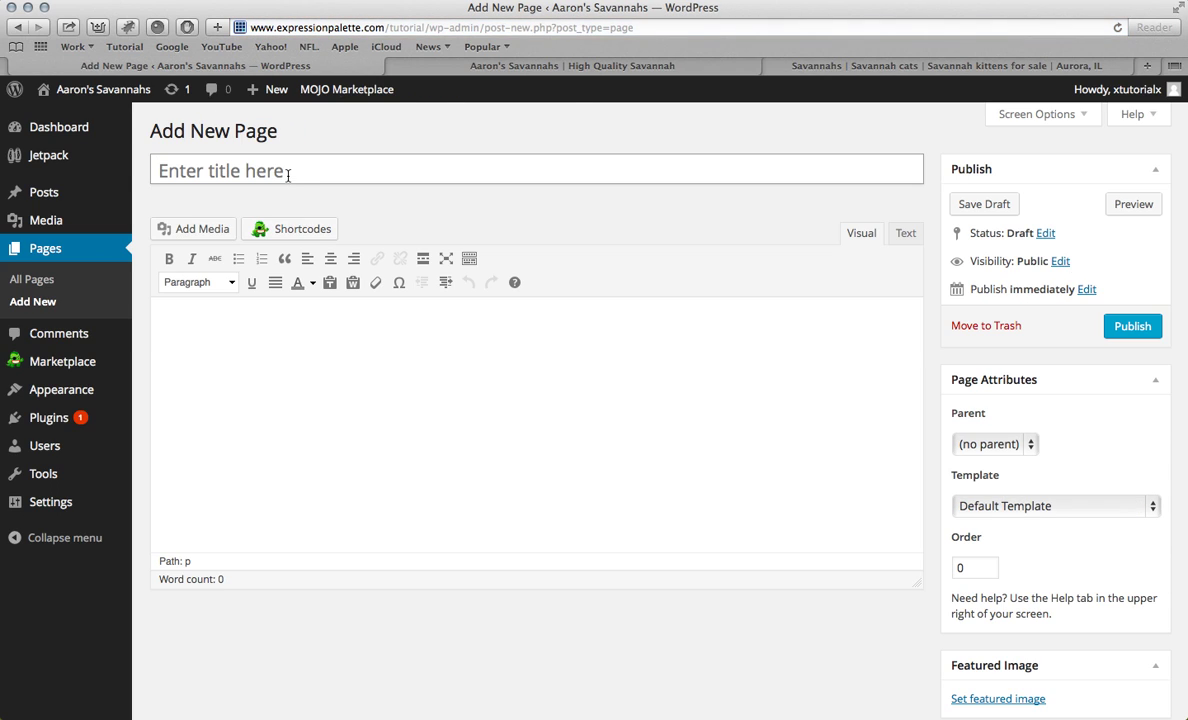
Step: Copy the heading from the old site and publish a page titled 'Kittens For Sale'
click(288, 175)
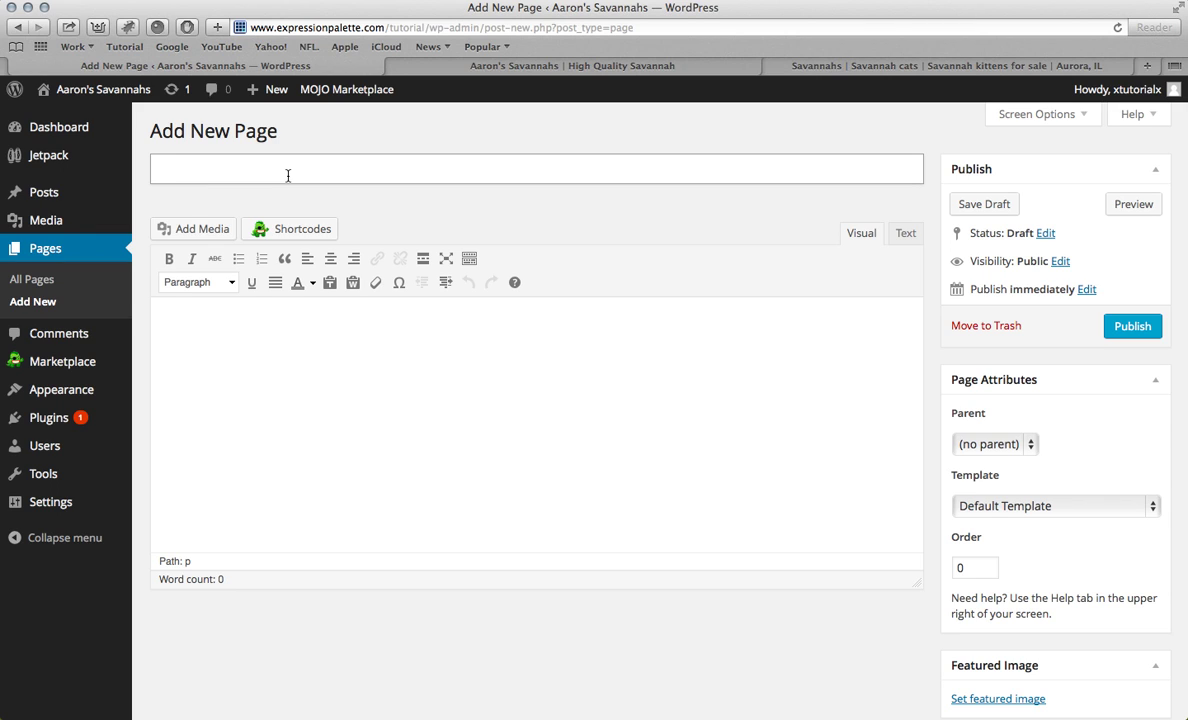
click(801, 70)
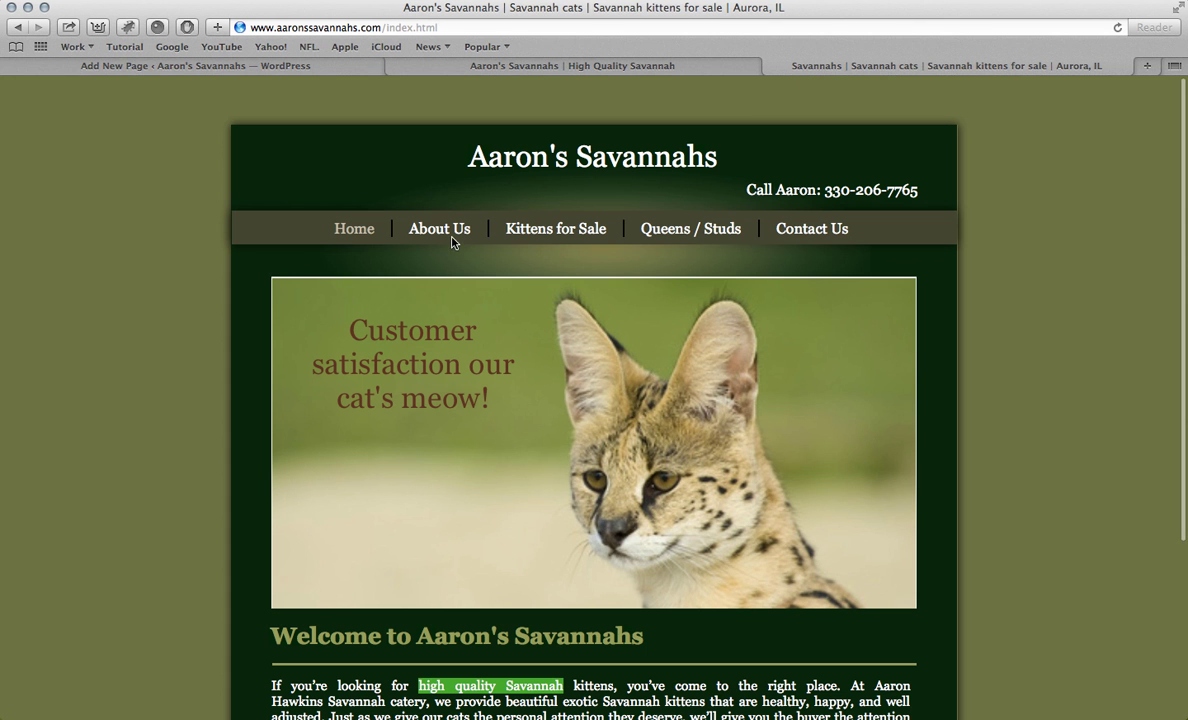
click(507, 231)
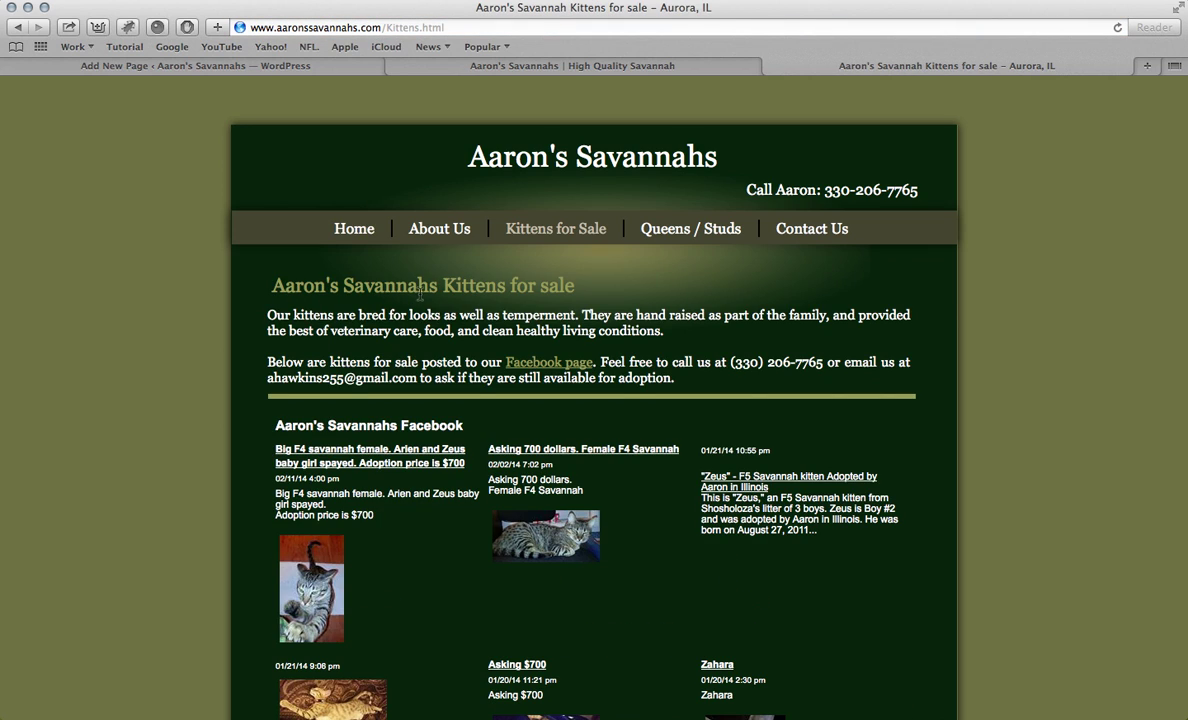
drag(442, 286, 545, 285)
key(super+c)
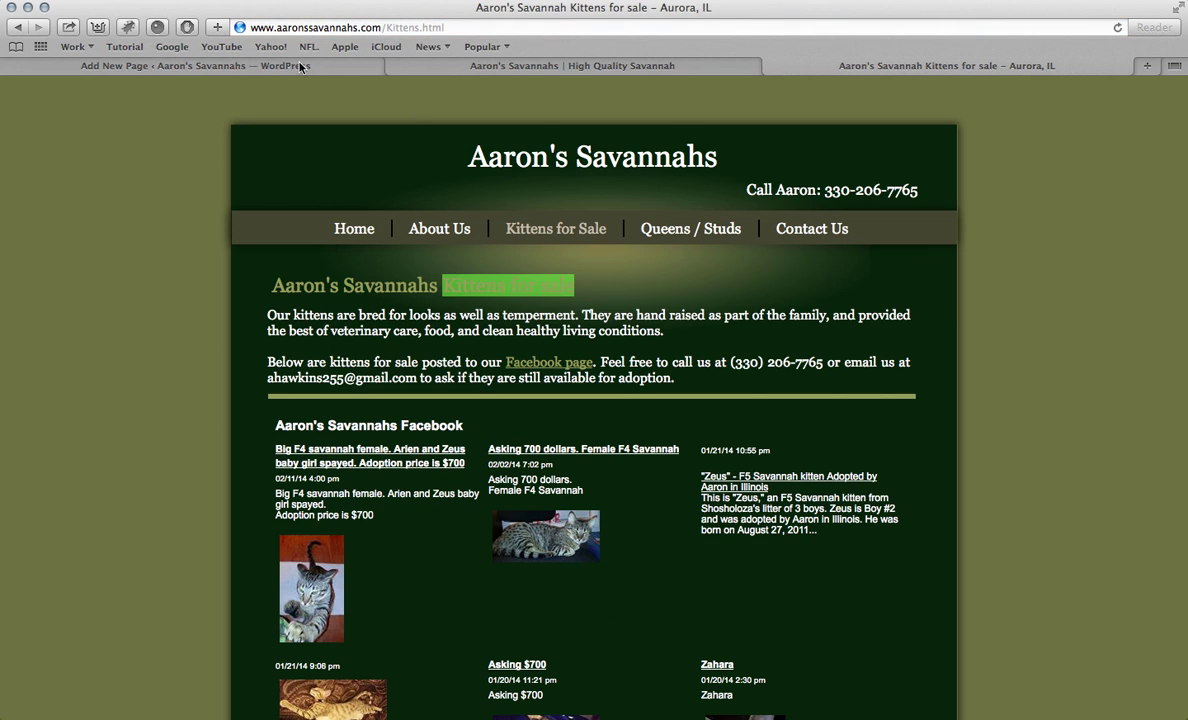
click(287, 64)
key(super+v)
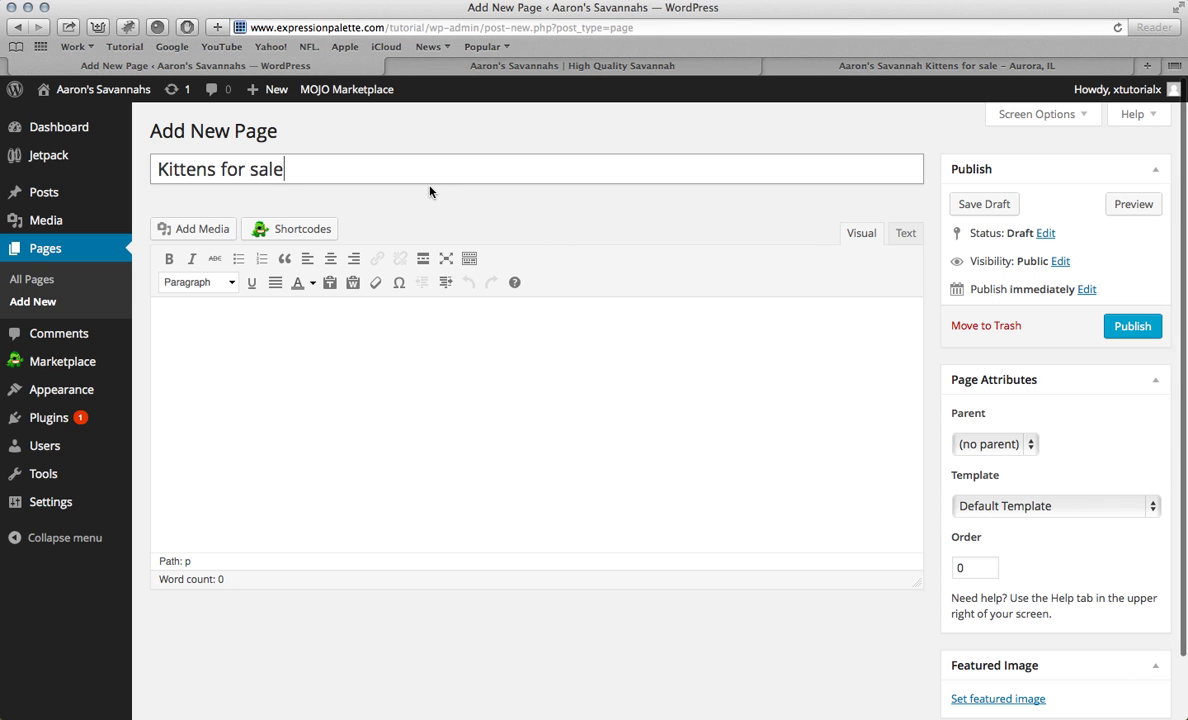
key(BackSpace)
text(S)
key(Left)
key(Left)
key(Left)
key(Left)
key(BackSpace)
text(F)
click(1133, 328)
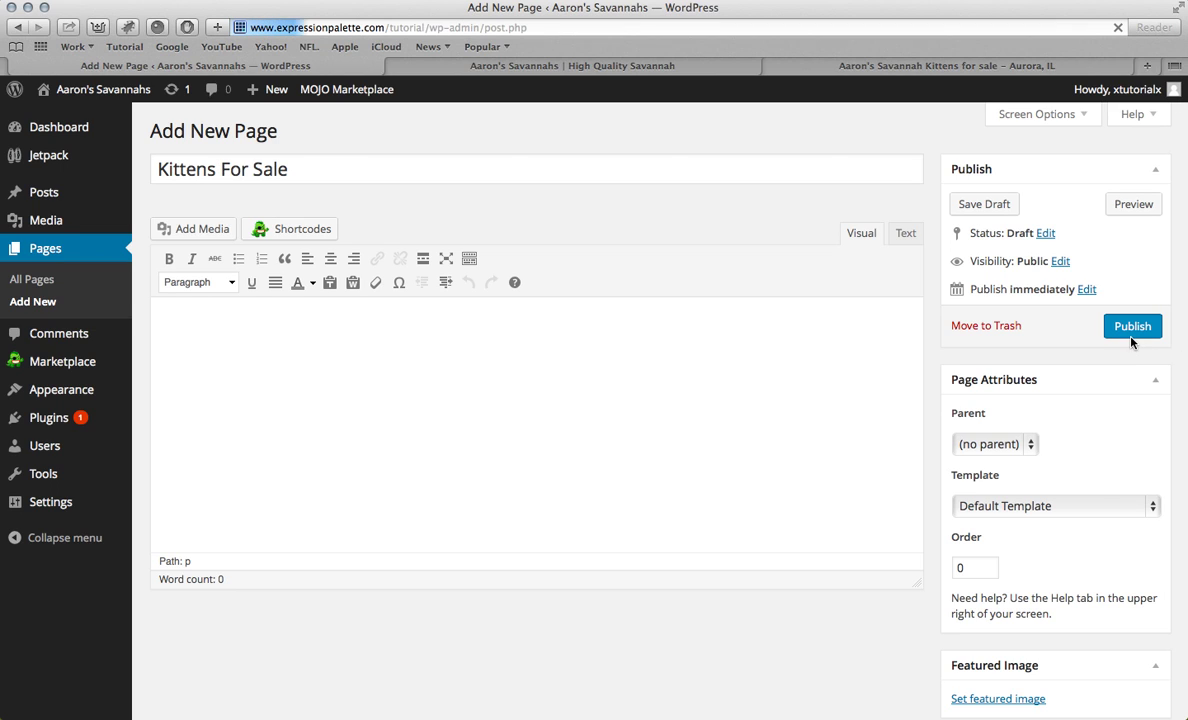
Step: Copy 'Queens and Studs' from the old site and publish it as a new page
click(805, 67)
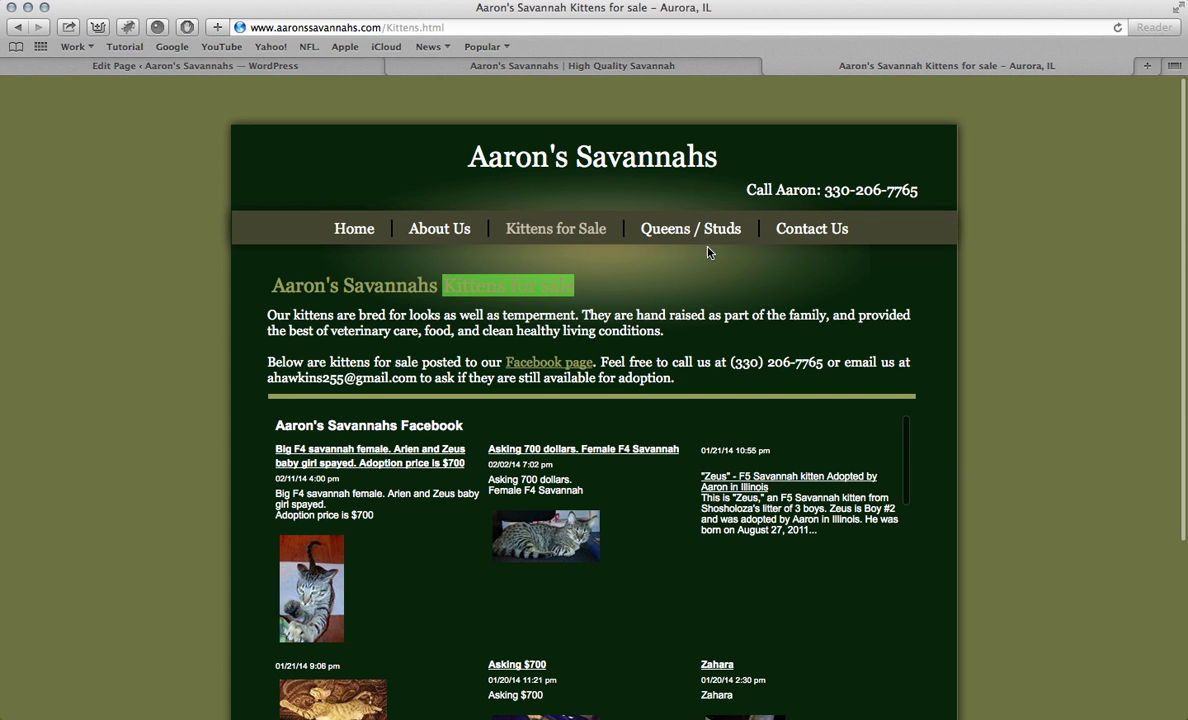
click(660, 230)
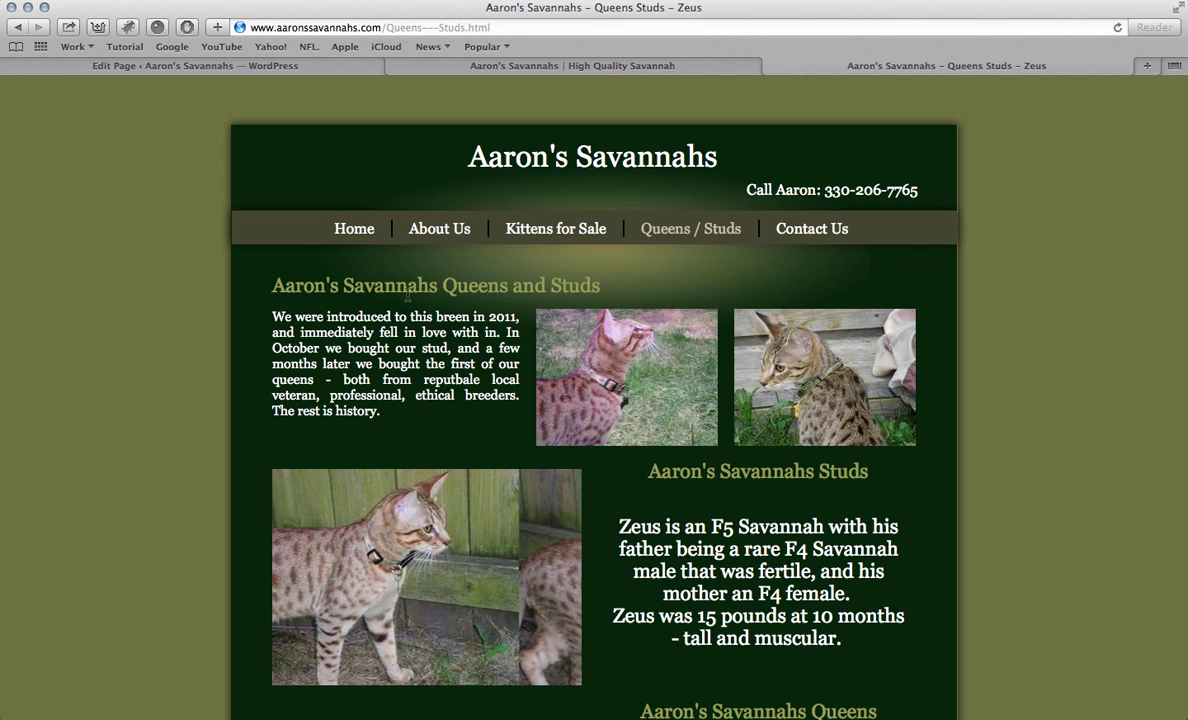
drag(443, 286, 629, 288)
key(super+c)
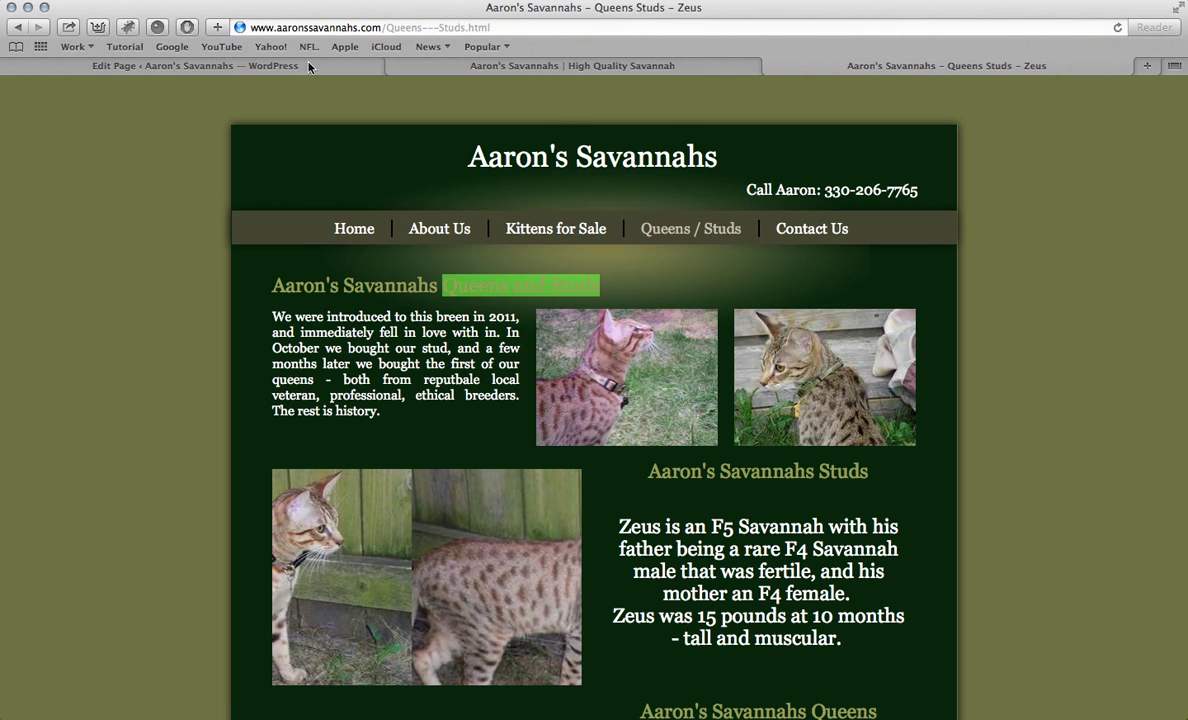
click(272, 66)
click(257, 131)
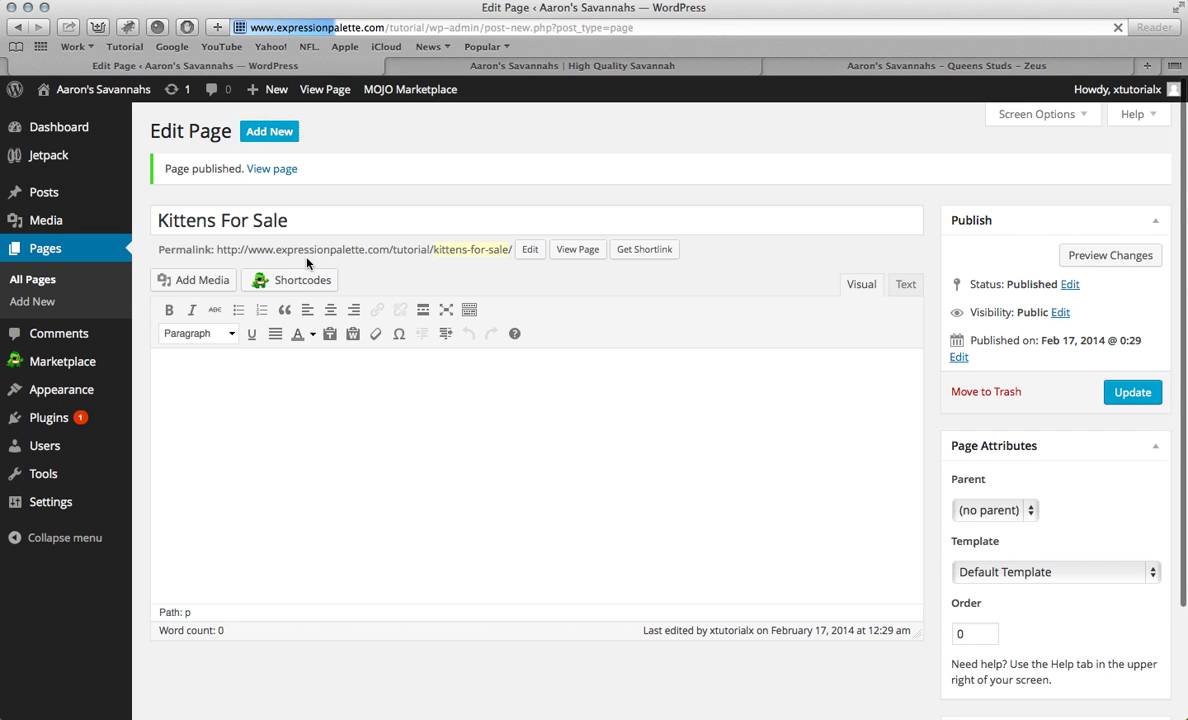
click(302, 167)
key(super+v)
click(1110, 330)
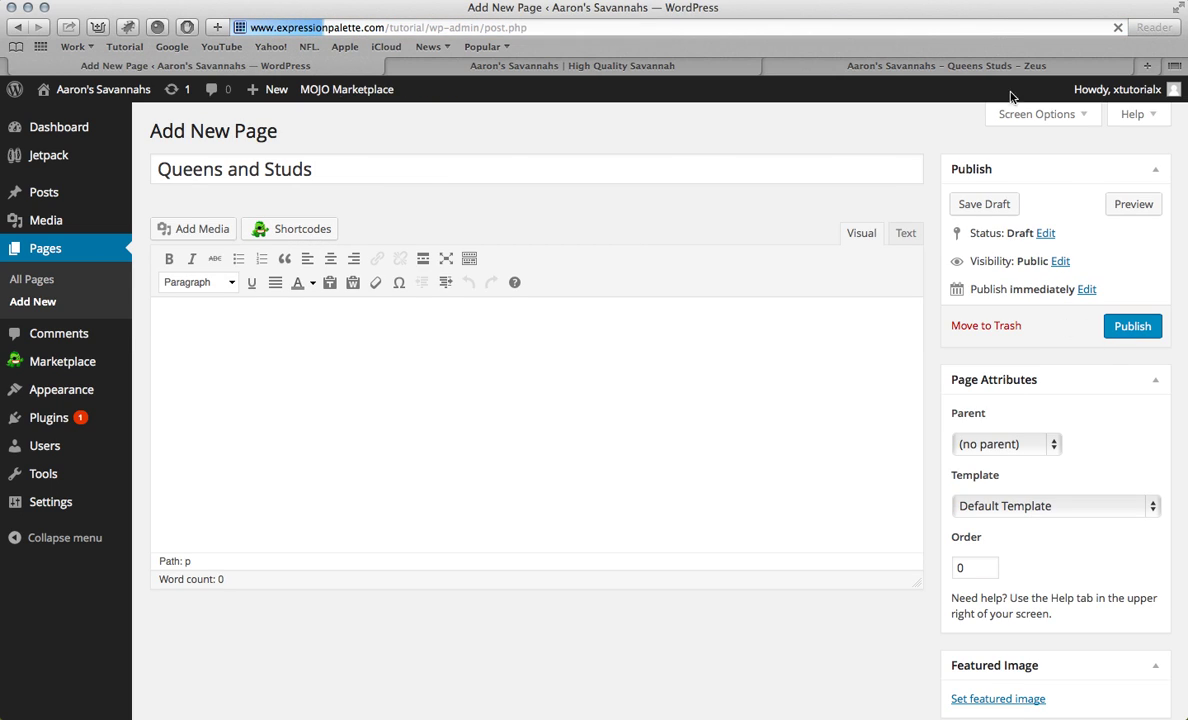
Step: Copy 'Savannah' from the old site header and publish a page titled 'Savannahs'
click(881, 66)
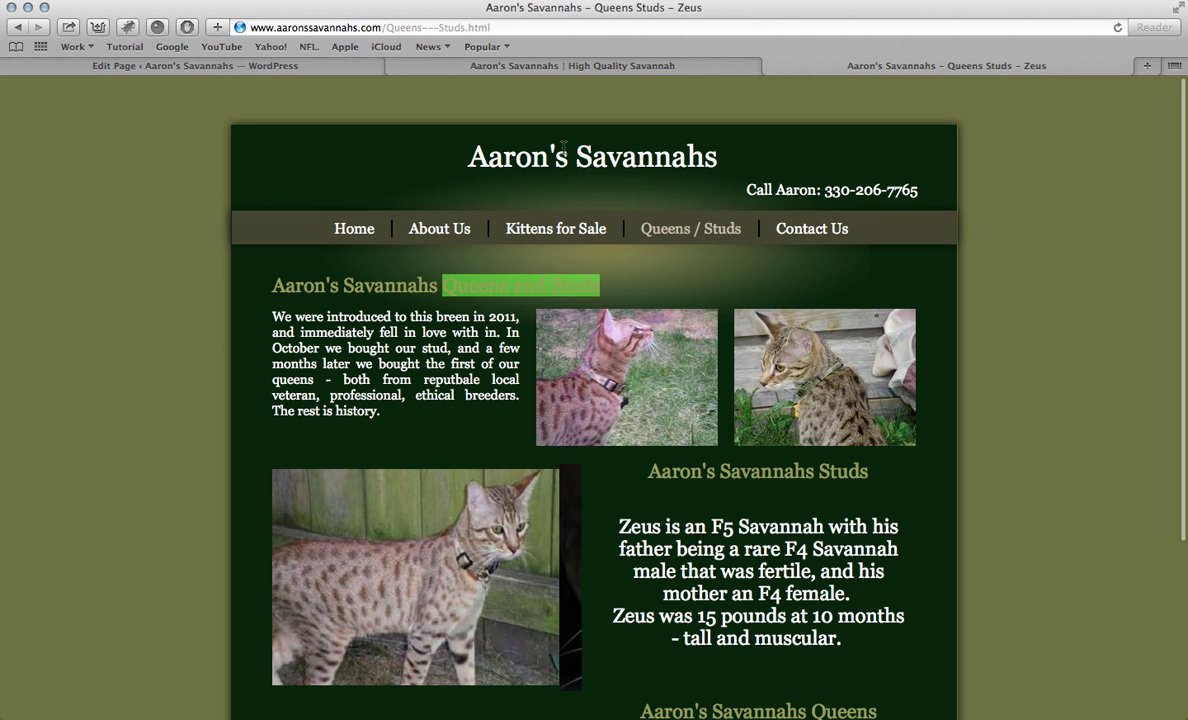
drag(576, 157, 705, 160)
key(super+c)
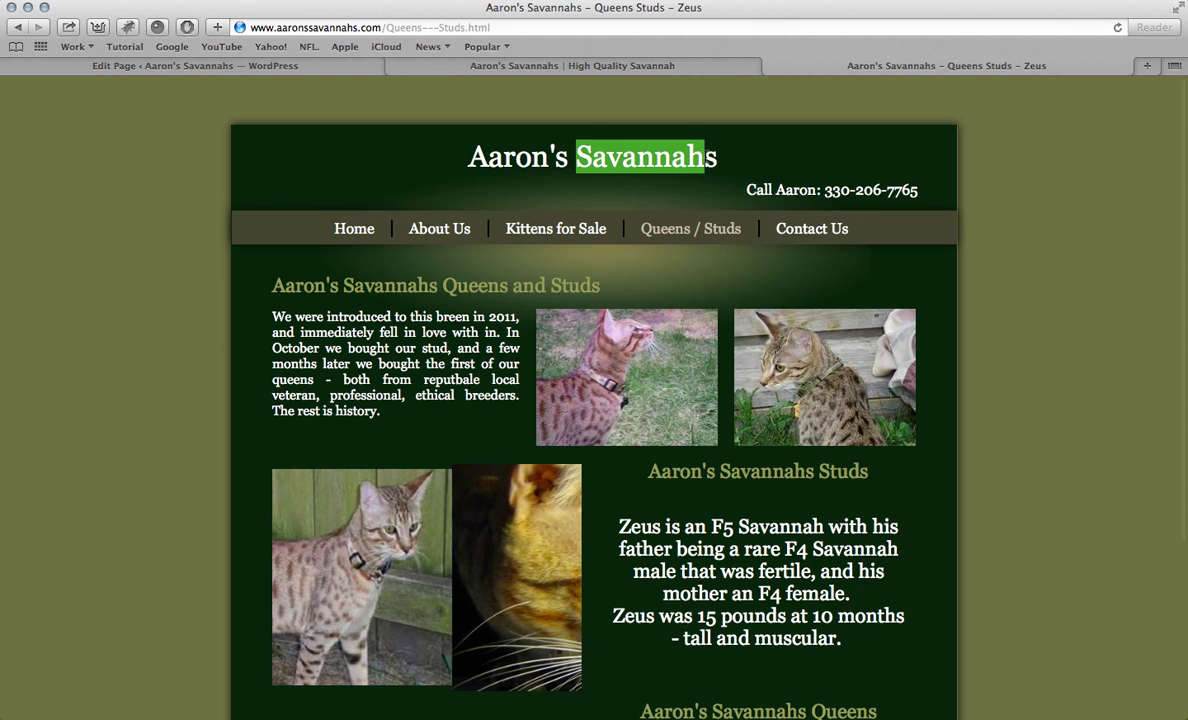
click(355, 67)
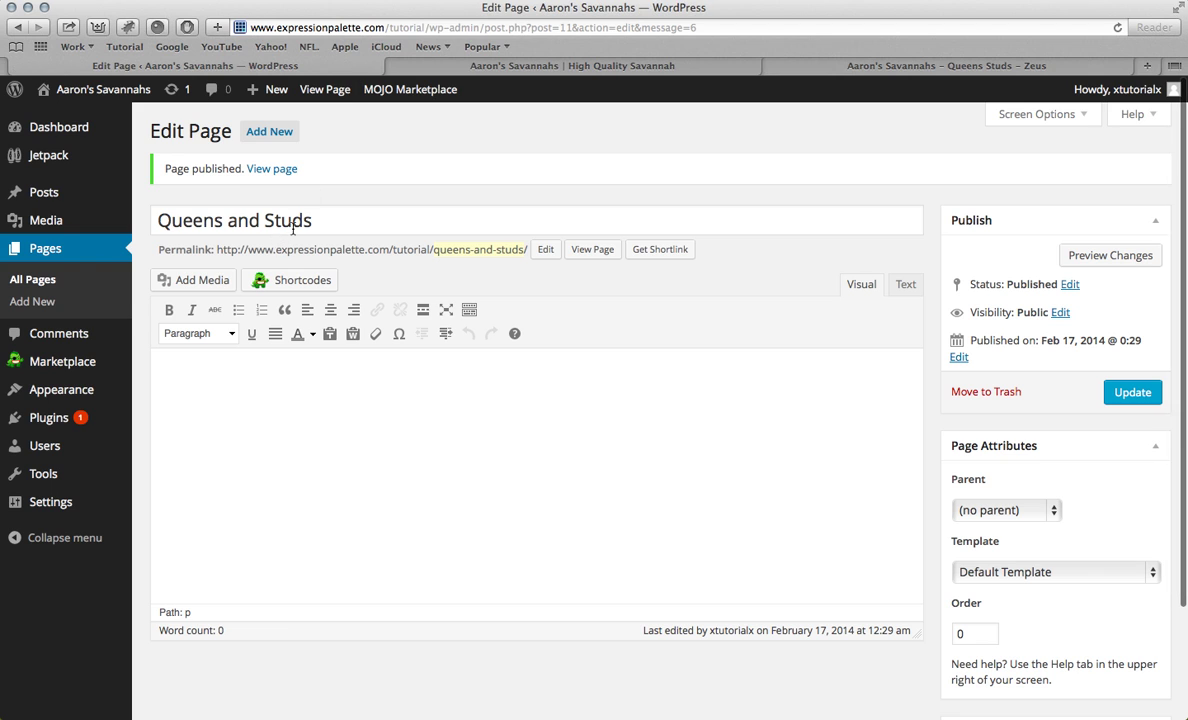
click(289, 140)
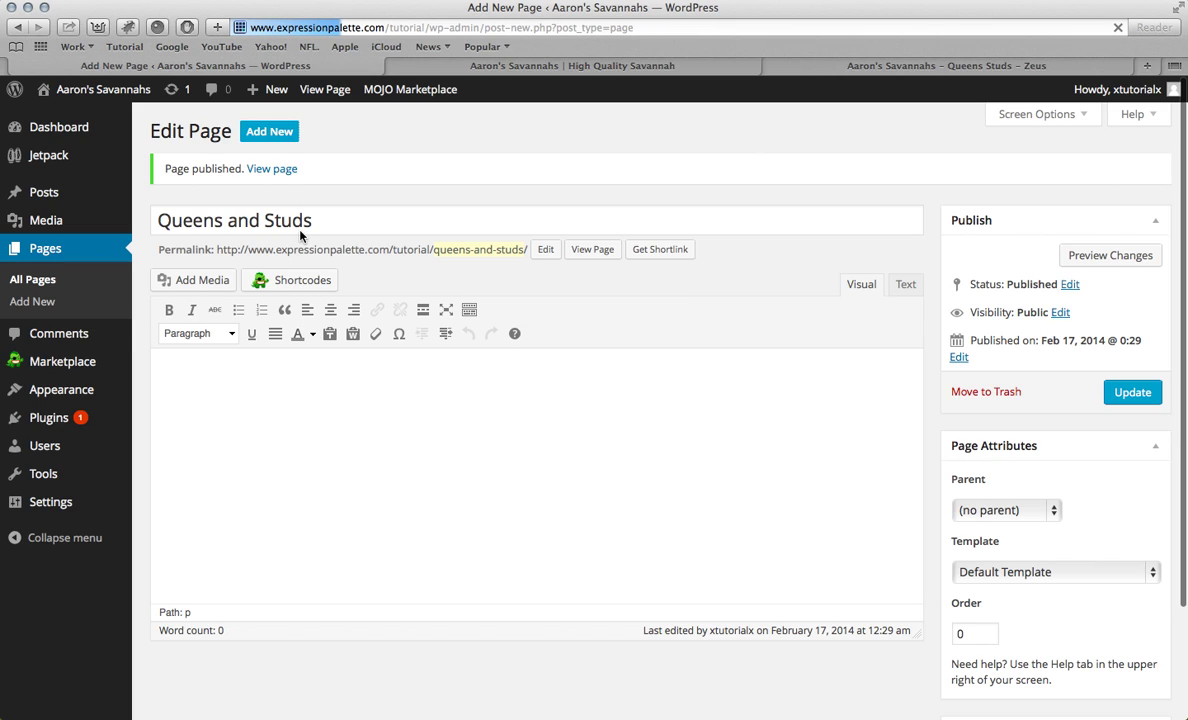
key(super+v)
text(s)
click(1115, 325)
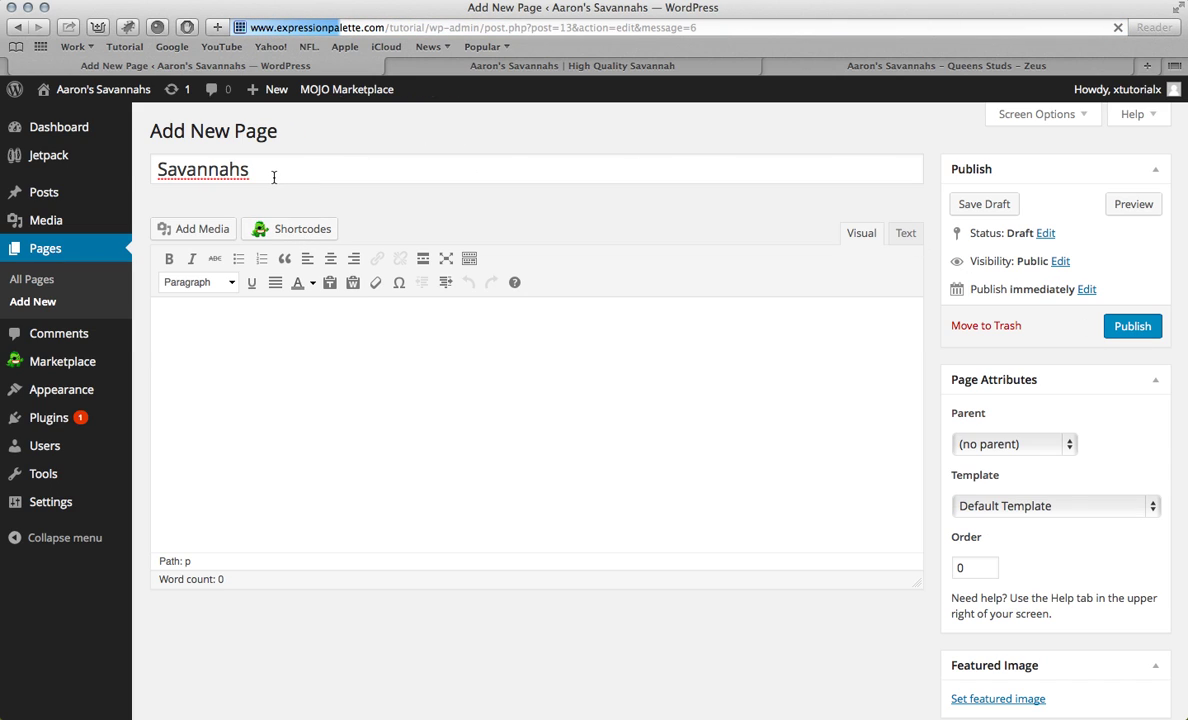
Step: Publish empty pages titled 'News' and 'Thank You', then view the live site
click(279, 143)
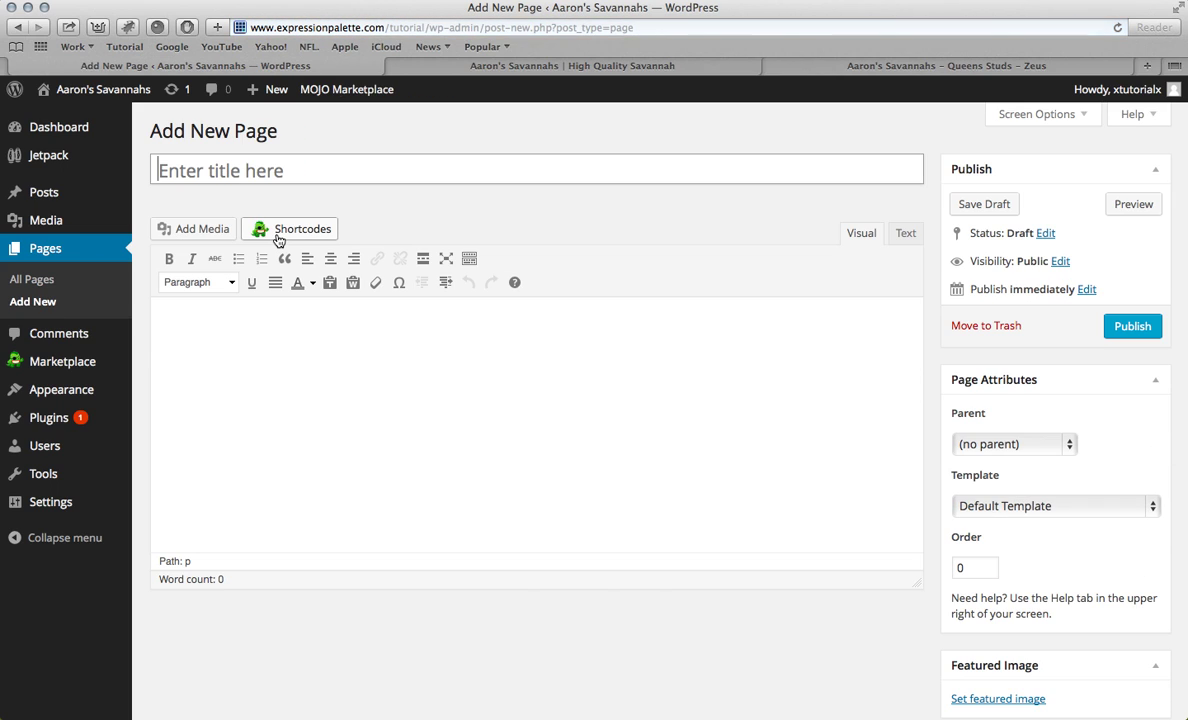
text(News)
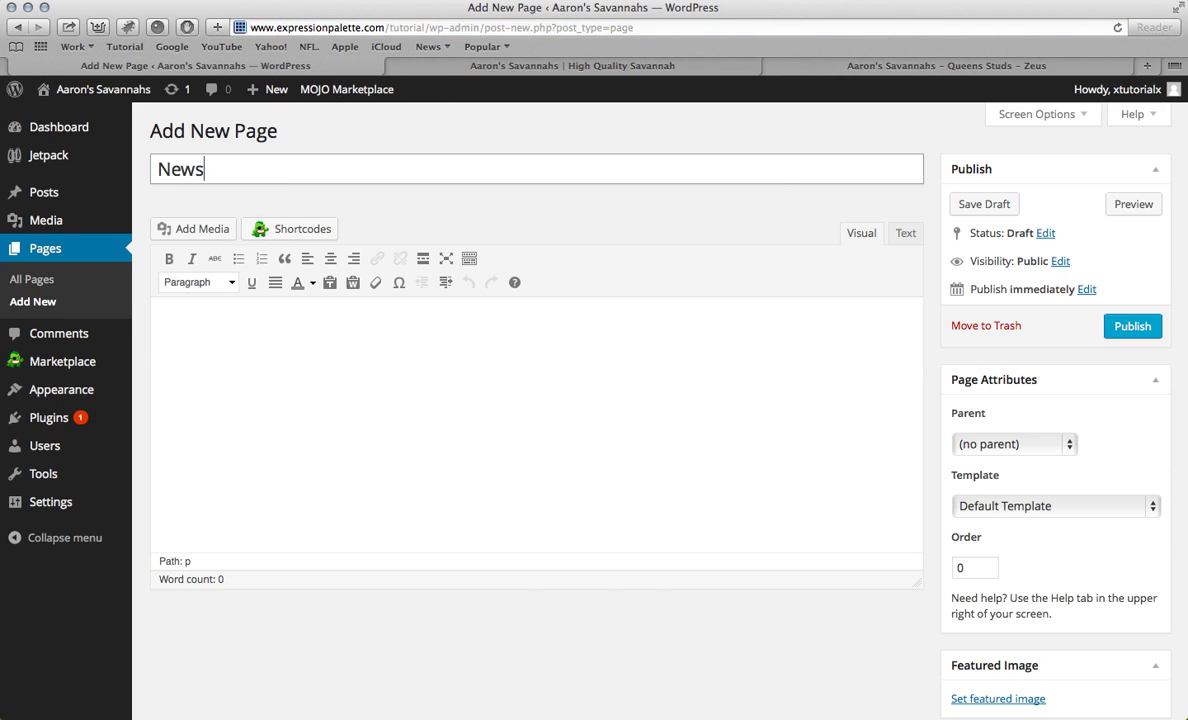
click(1130, 326)
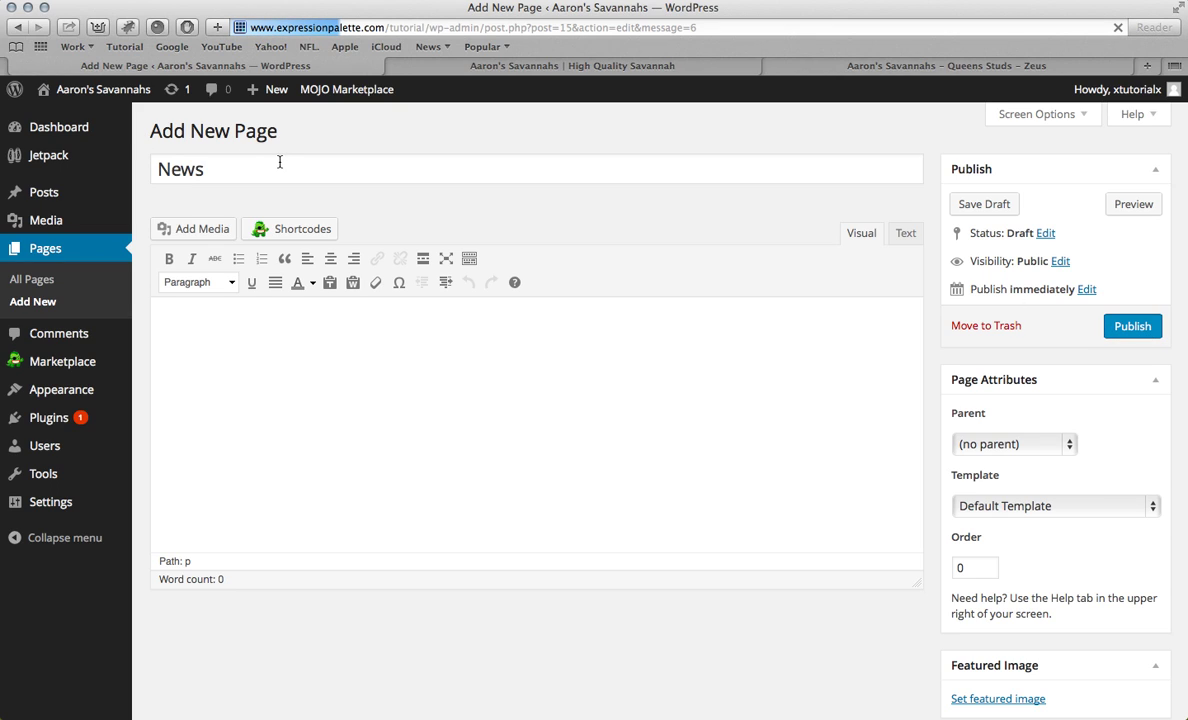
click(269, 131)
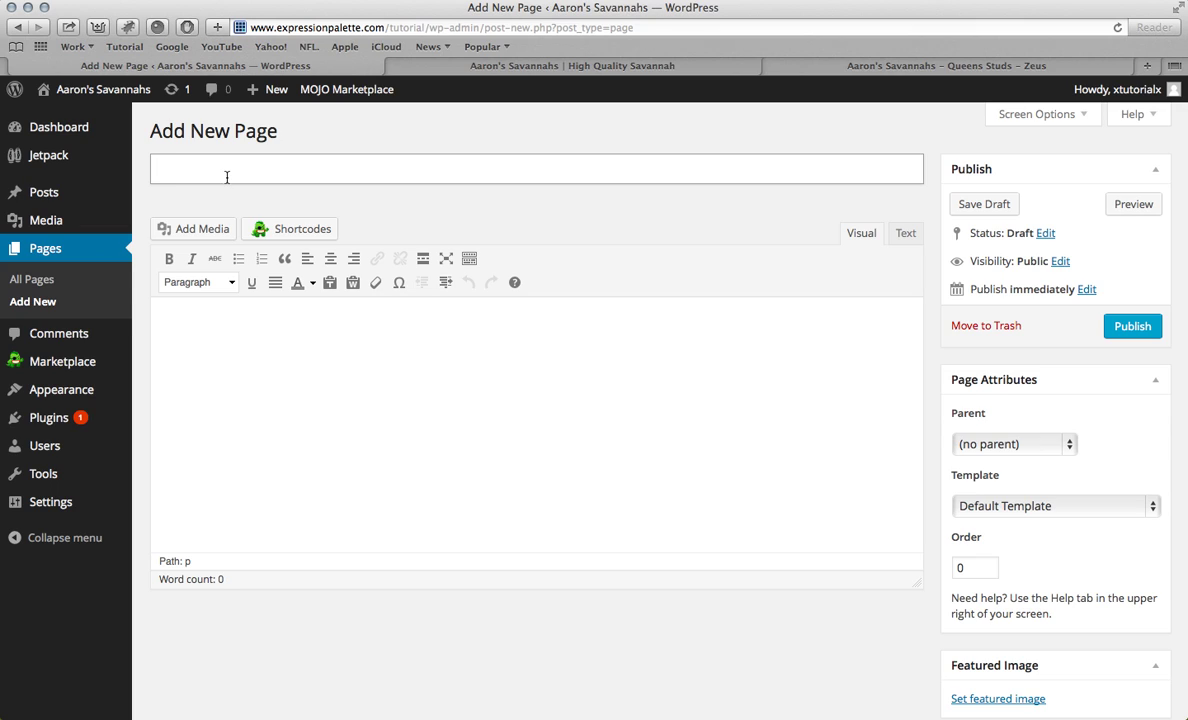
text(Thank You)
click(1132, 326)
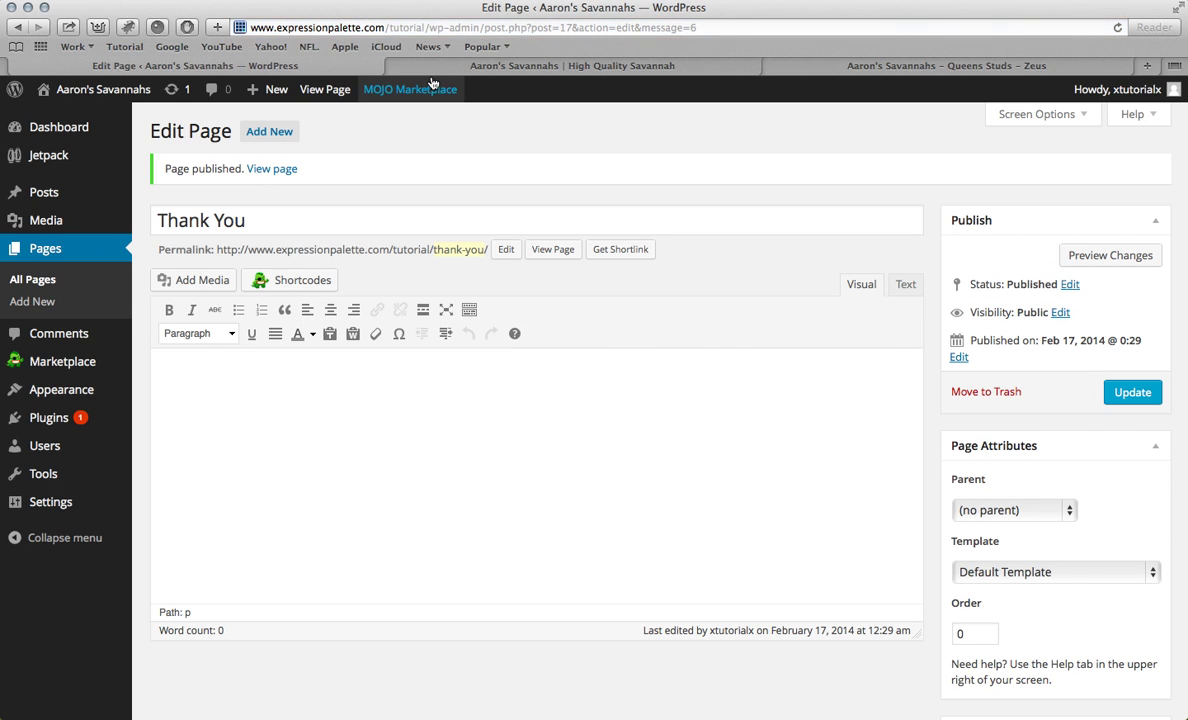
click(449, 67)
key(super+r)
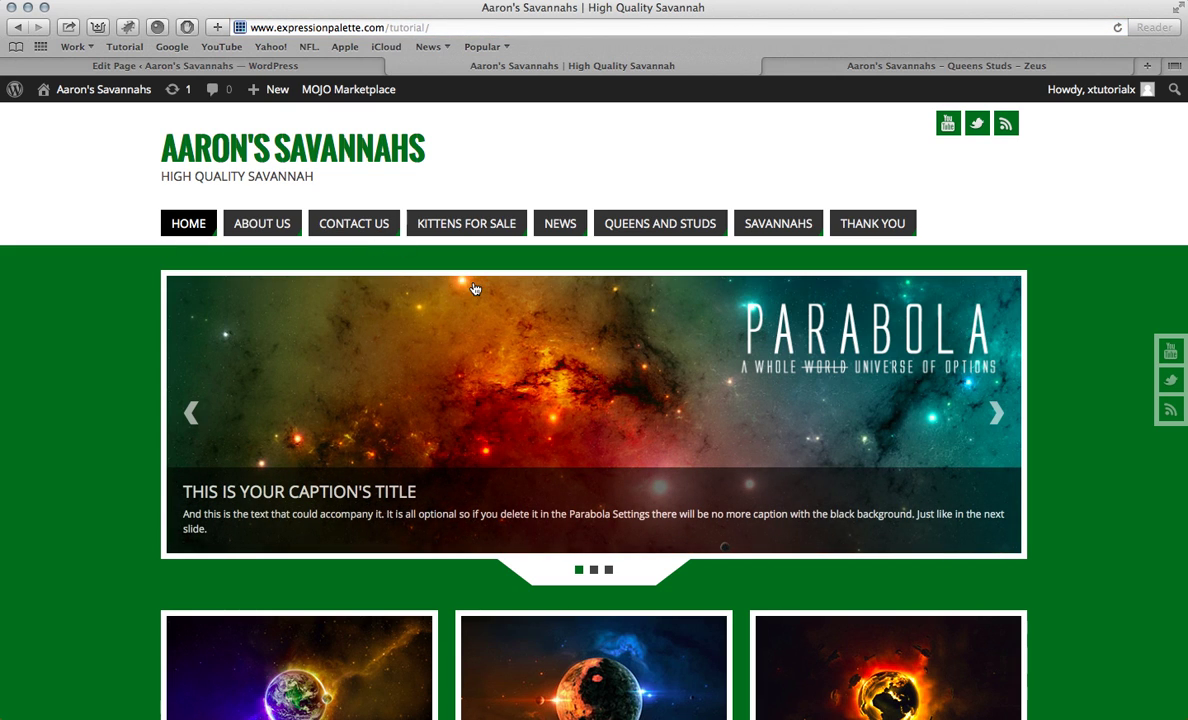
click(262, 224)
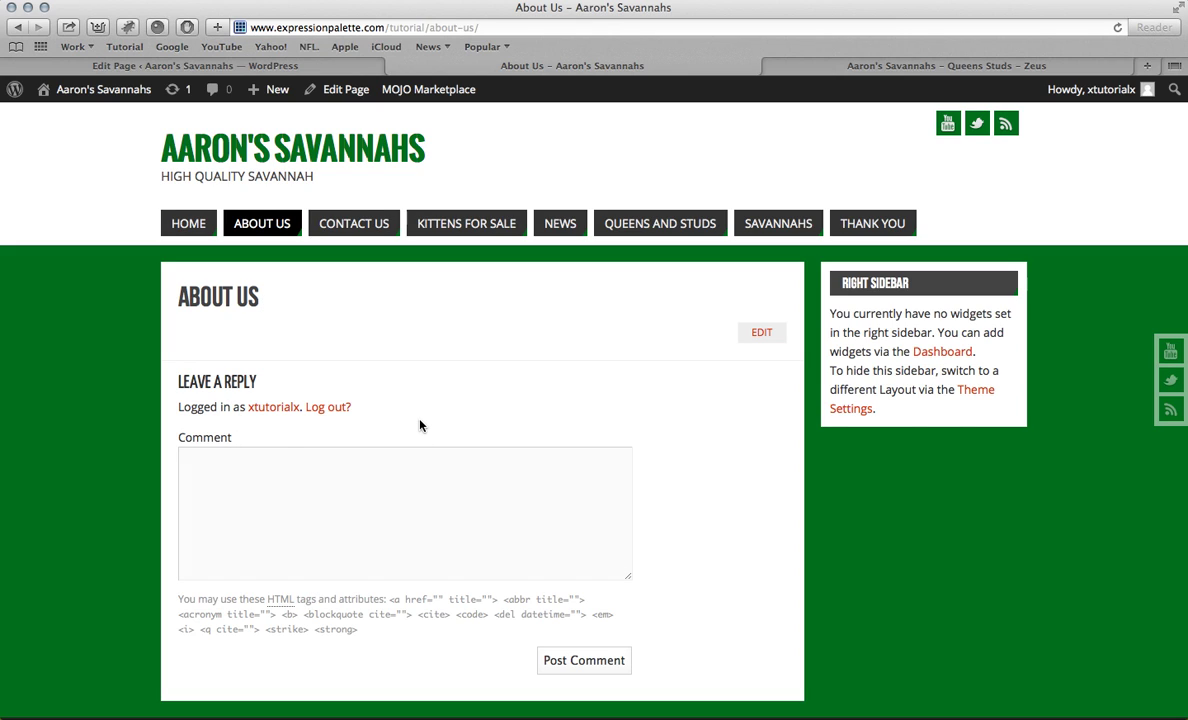
click(318, 66)
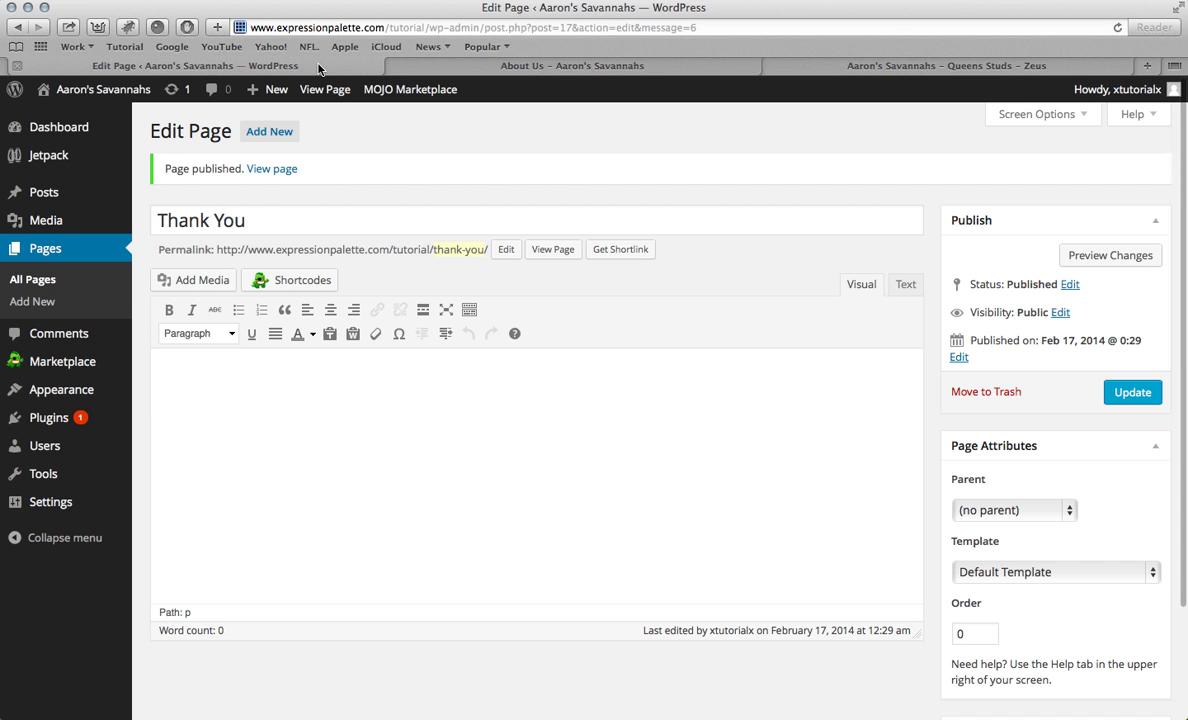
Step: Turn off comments for the About Us, Contact Us and Kittens For Sale pages via Quick Edit
click(81, 253)
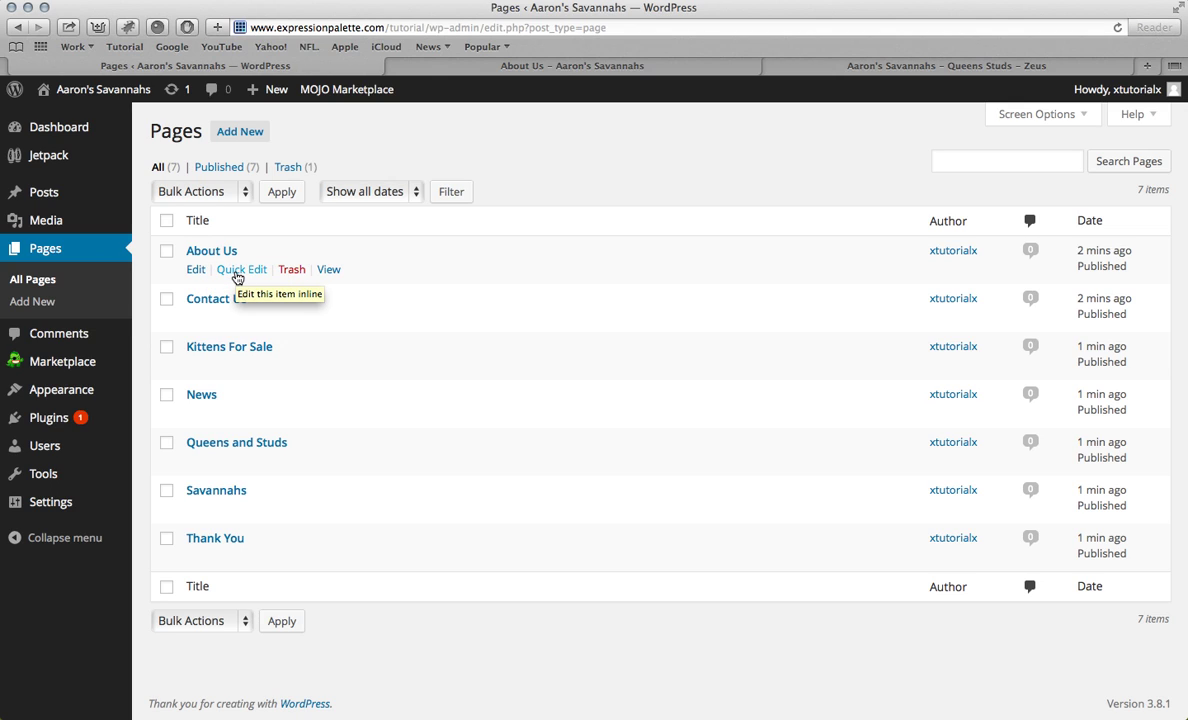
click(236, 270)
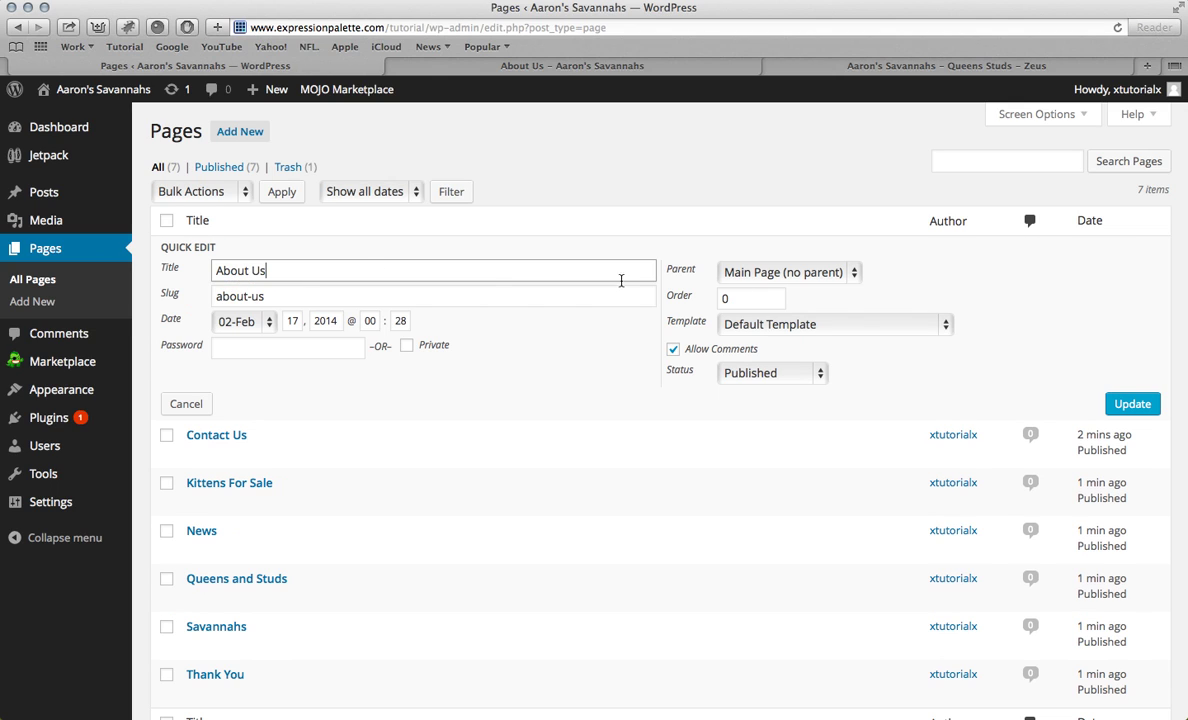
click(746, 353)
click(1130, 404)
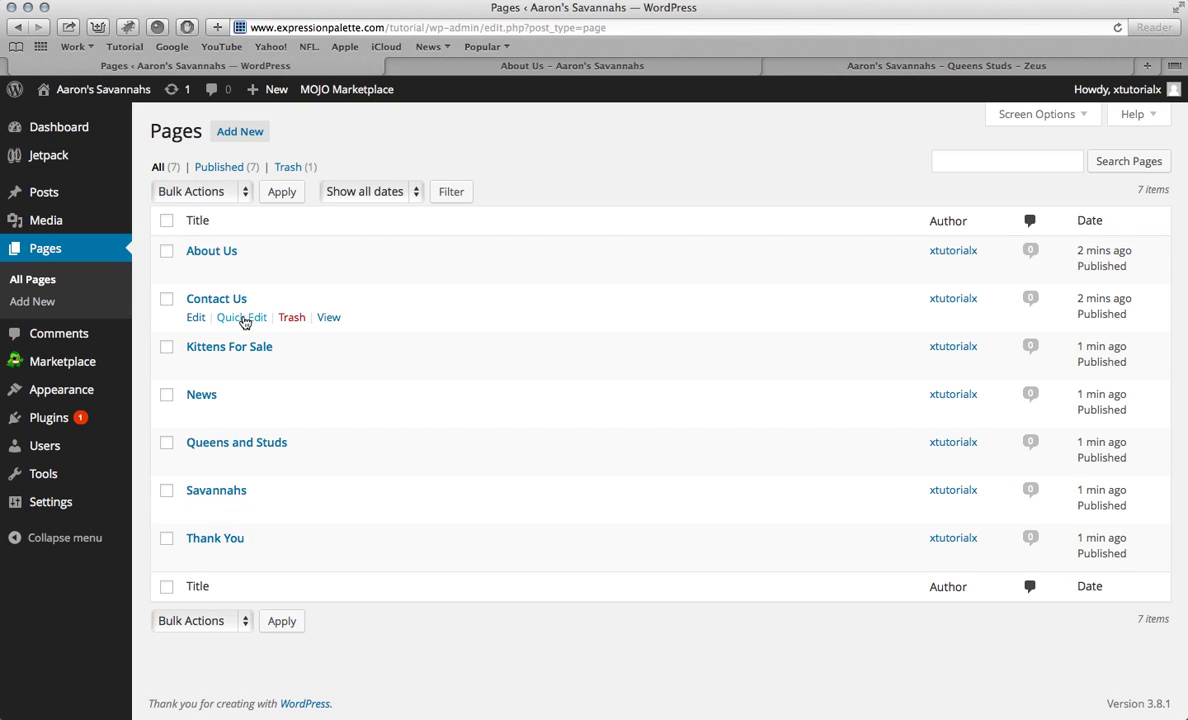
click(241, 317)
click(679, 400)
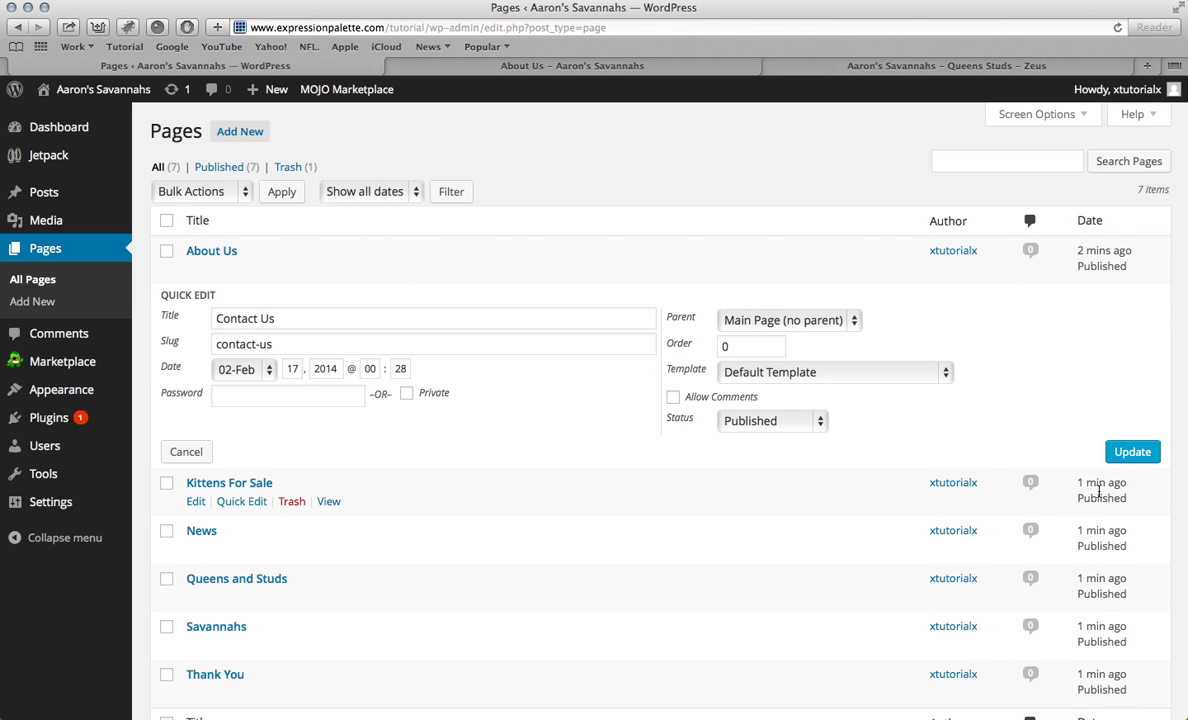
click(1132, 451)
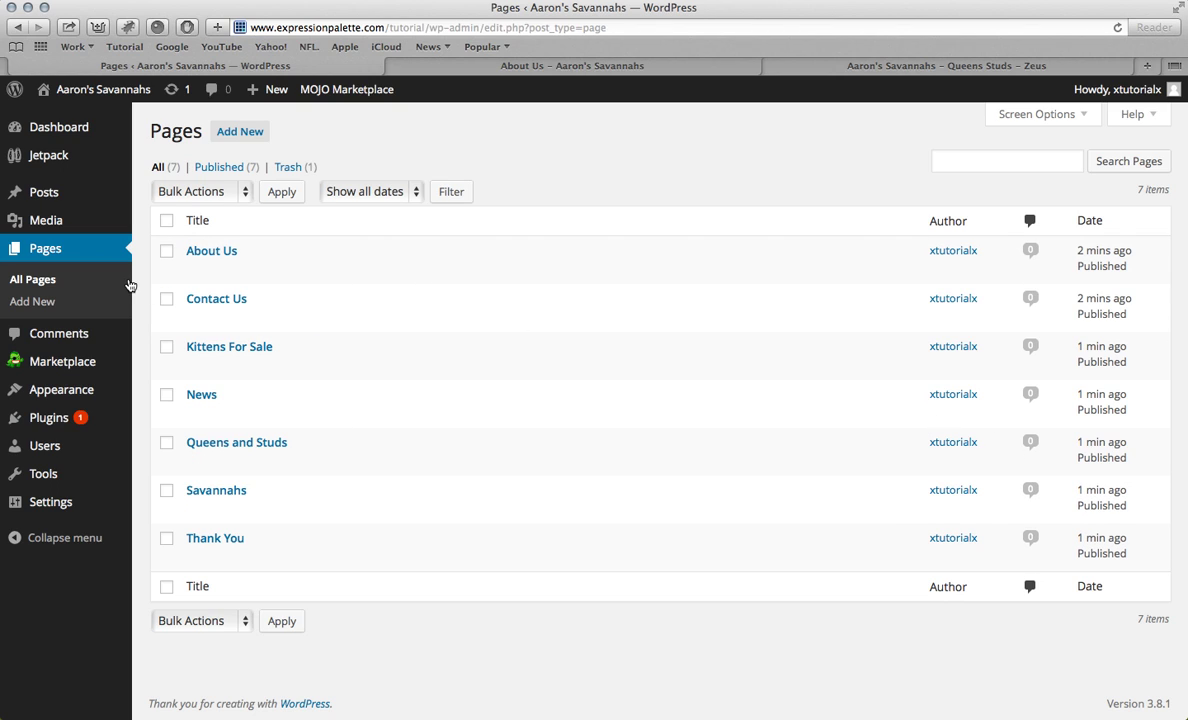
click(247, 371)
click(673, 444)
click(1130, 498)
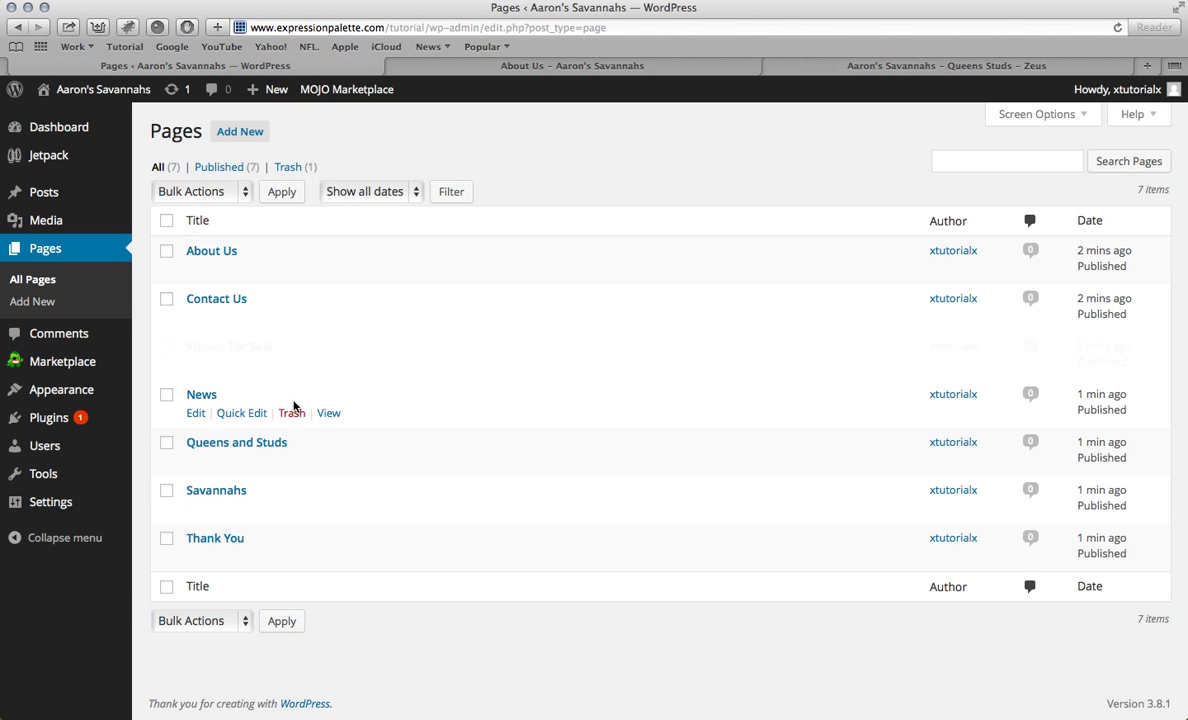
Step: Turn off comments for News, Queens and Studs, Savannahs and Thank You, then open About Us
click(235, 413)
click(673, 492)
click(1130, 547)
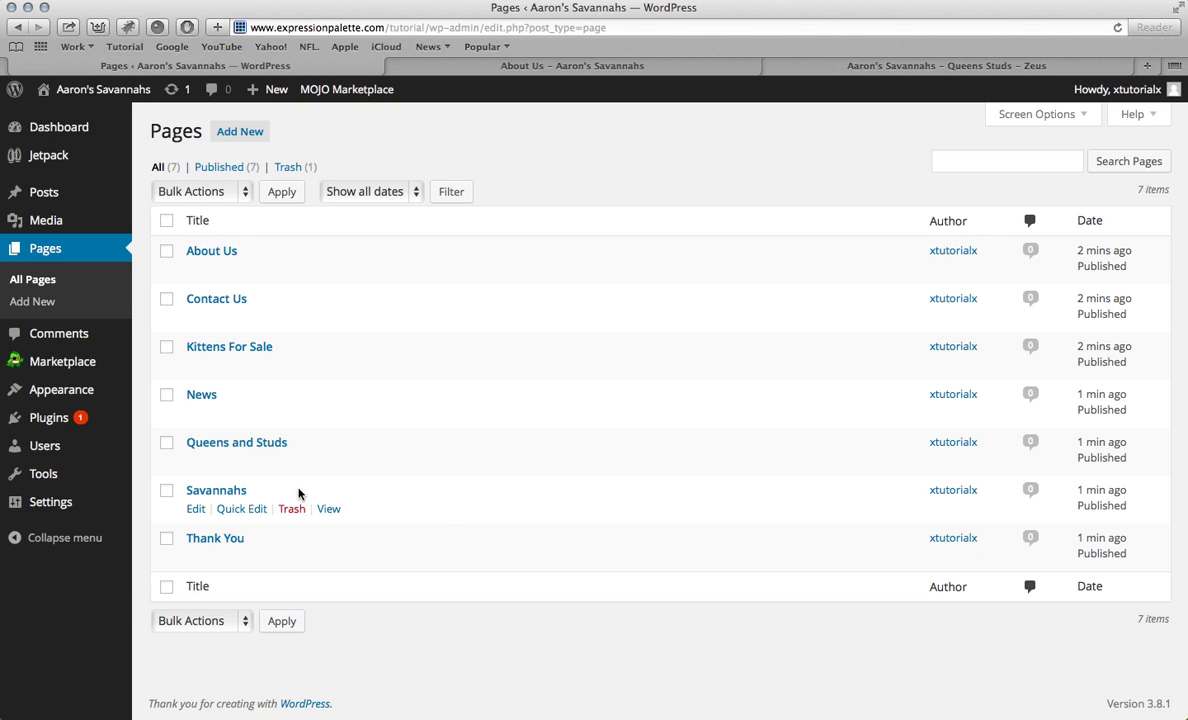
click(252, 460)
click(703, 546)
click(1132, 595)
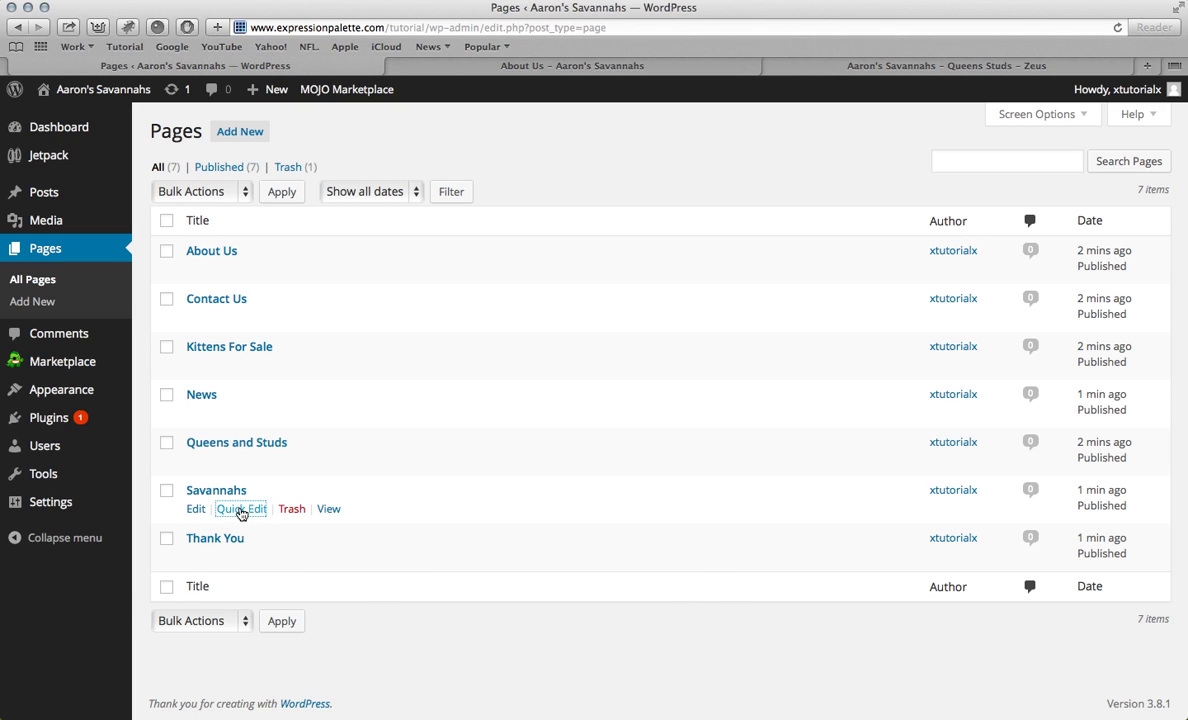
click(241, 509)
click(686, 590)
click(1157, 644)
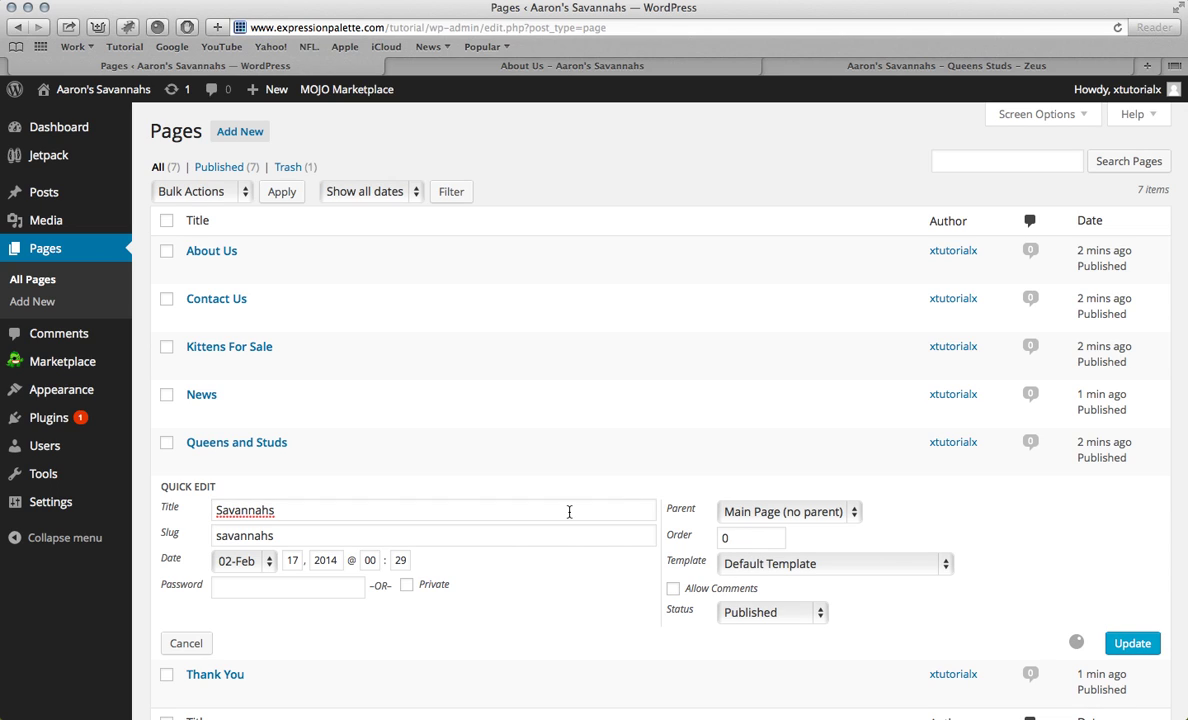
click(236, 557)
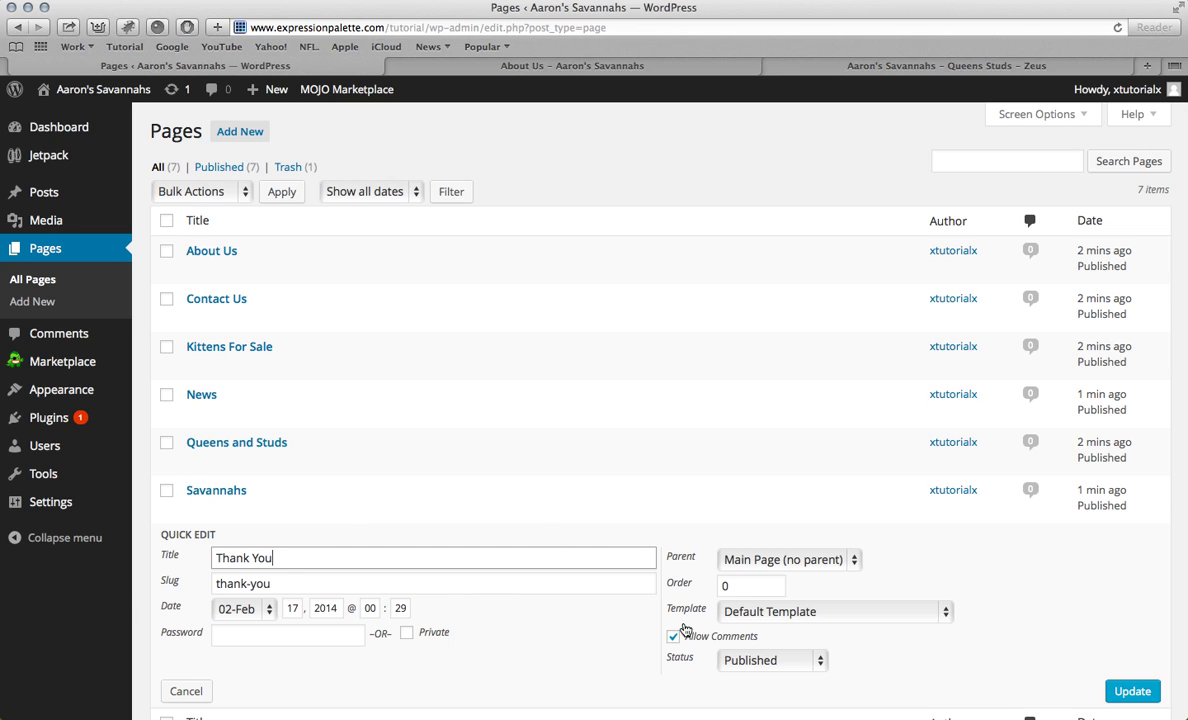
click(1125, 690)
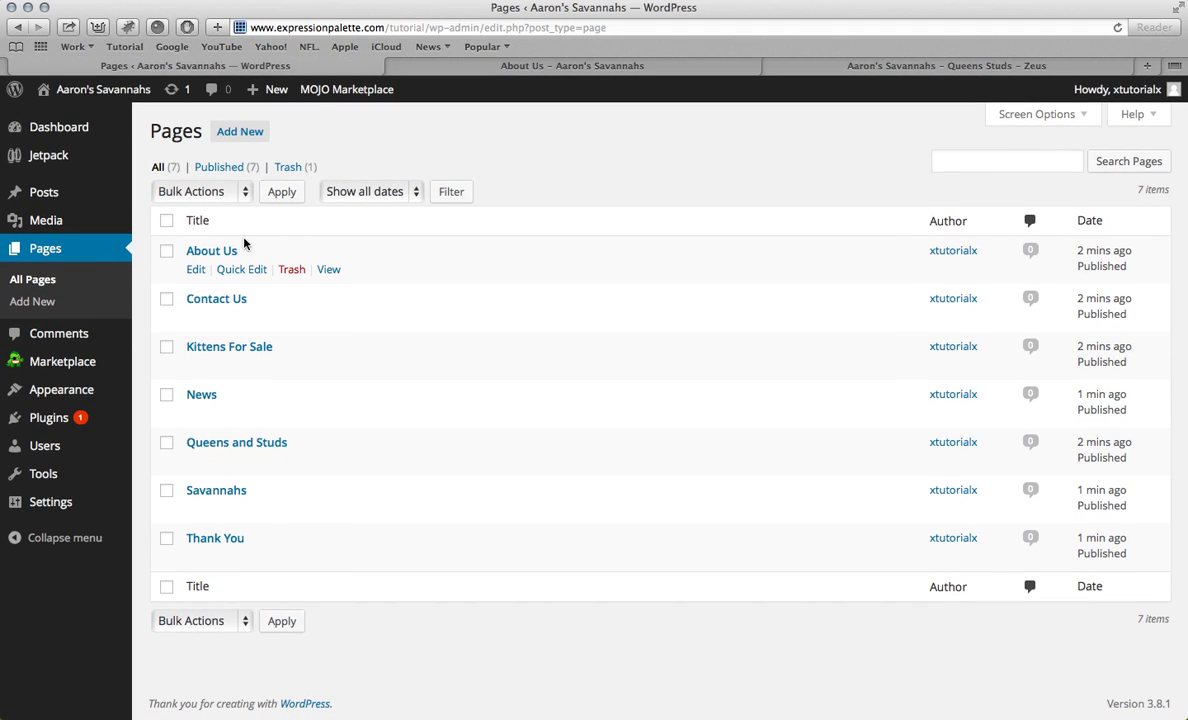
click(211, 253)
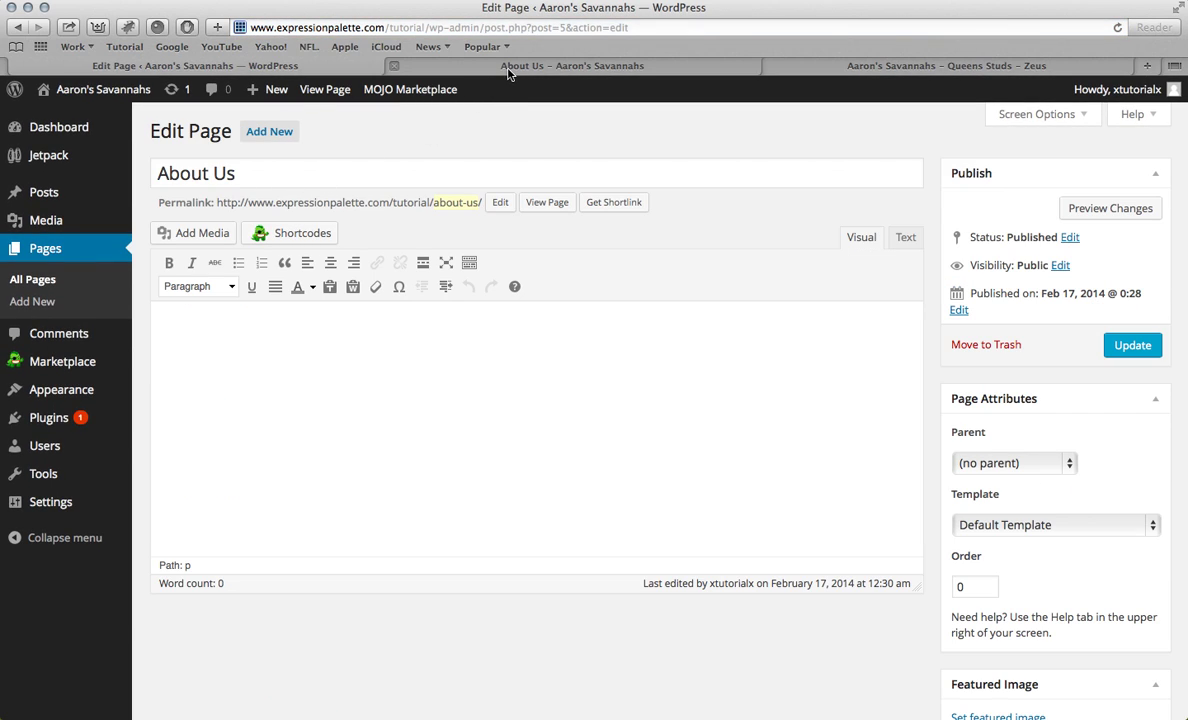
Step: Copy the three About Us paragraphs from the old site into the WordPress About Us page
click(512, 67)
click(775, 64)
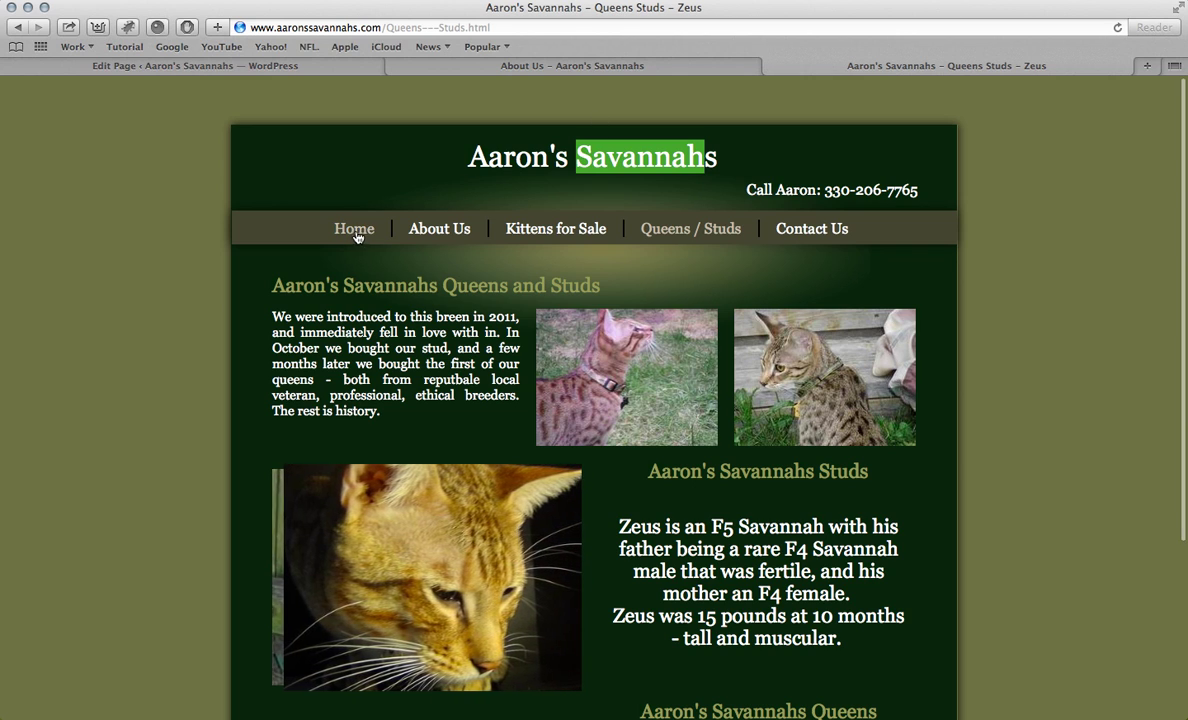
click(432, 230)
drag(272, 314, 583, 481)
key(super+c)
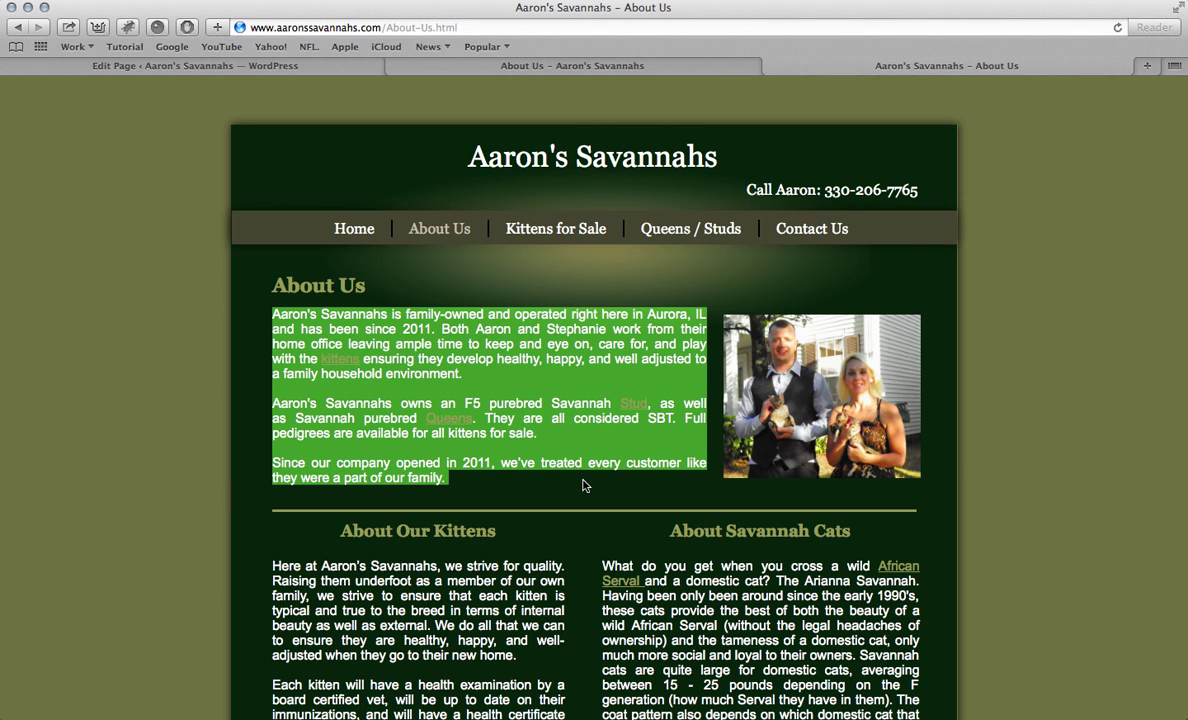
click(249, 66)
click(220, 353)
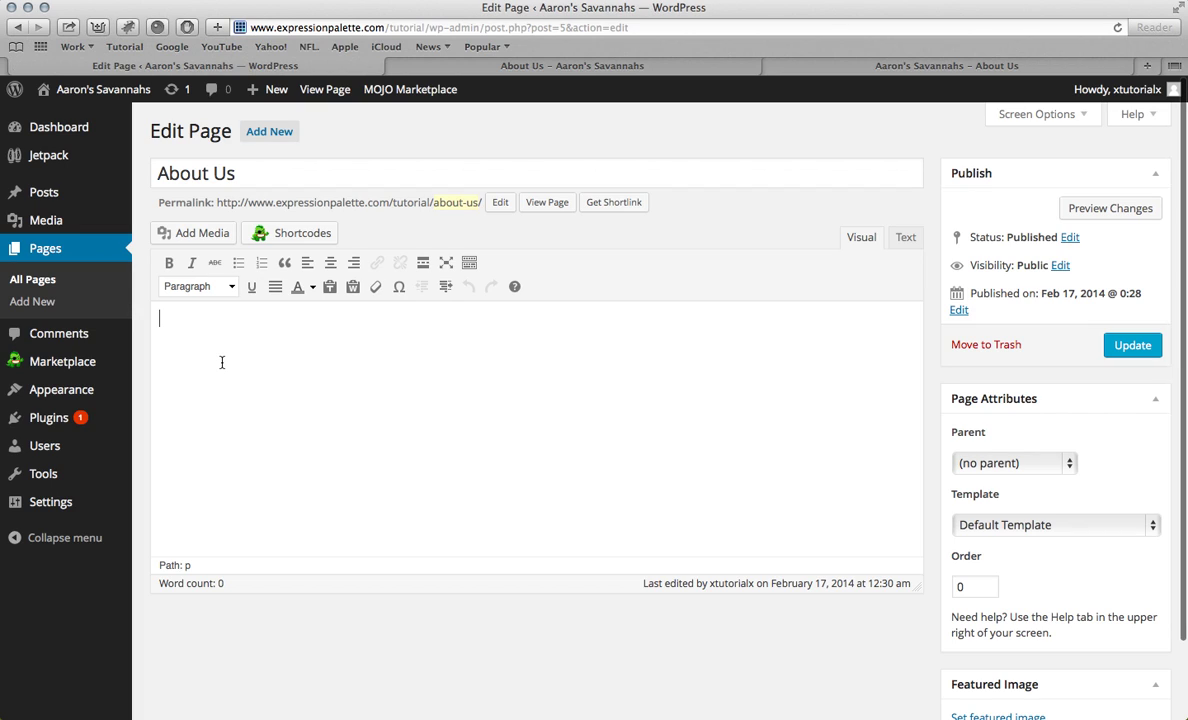
key(super+v)
Step: Make all the pasted About Us text black and add a new line after it
drag(661, 421, 149, 298)
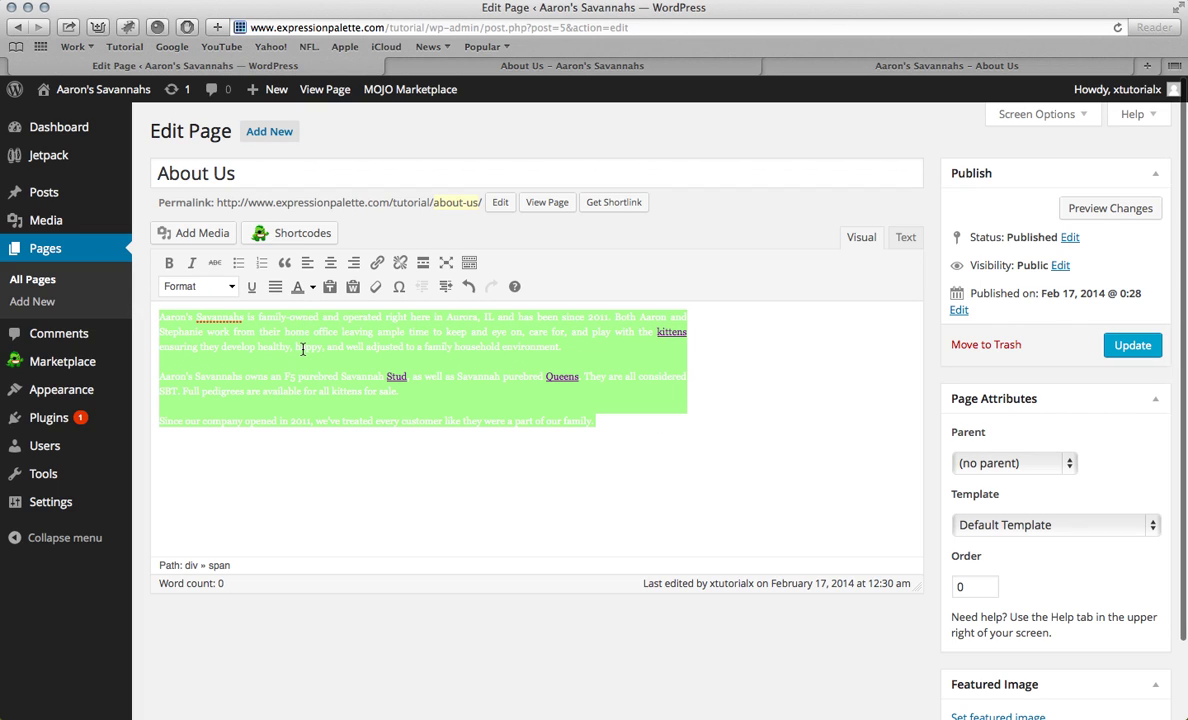
click(470, 264)
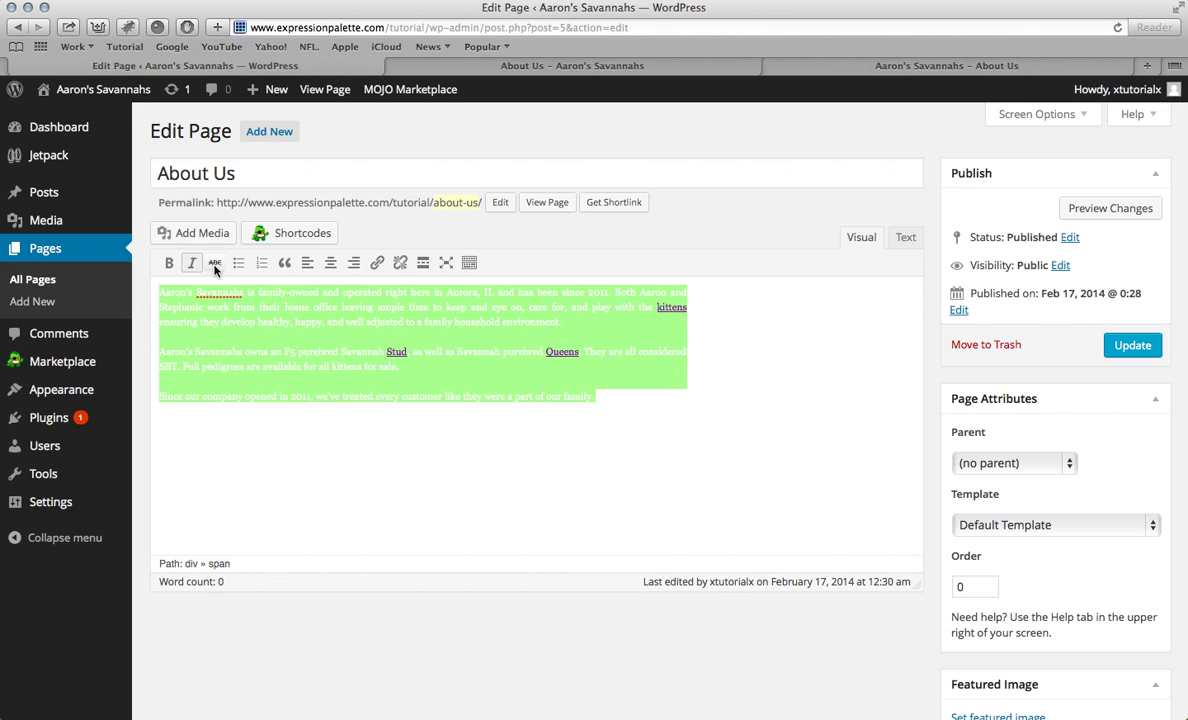
click(468, 264)
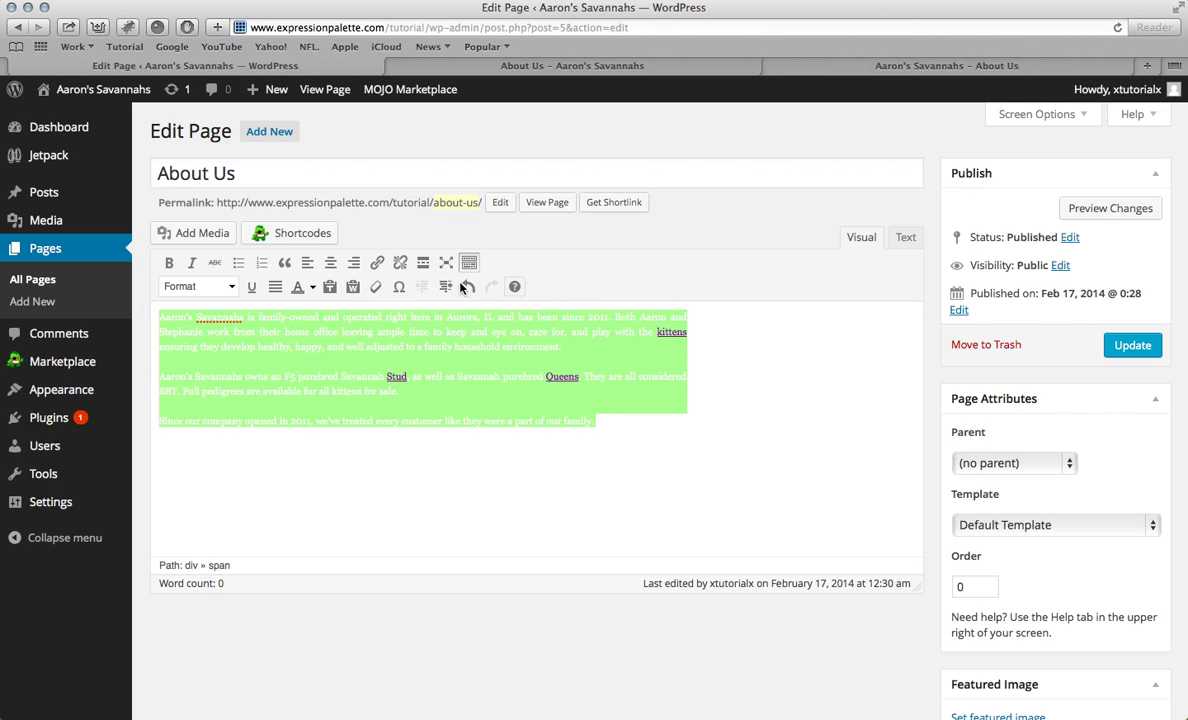
click(298, 290)
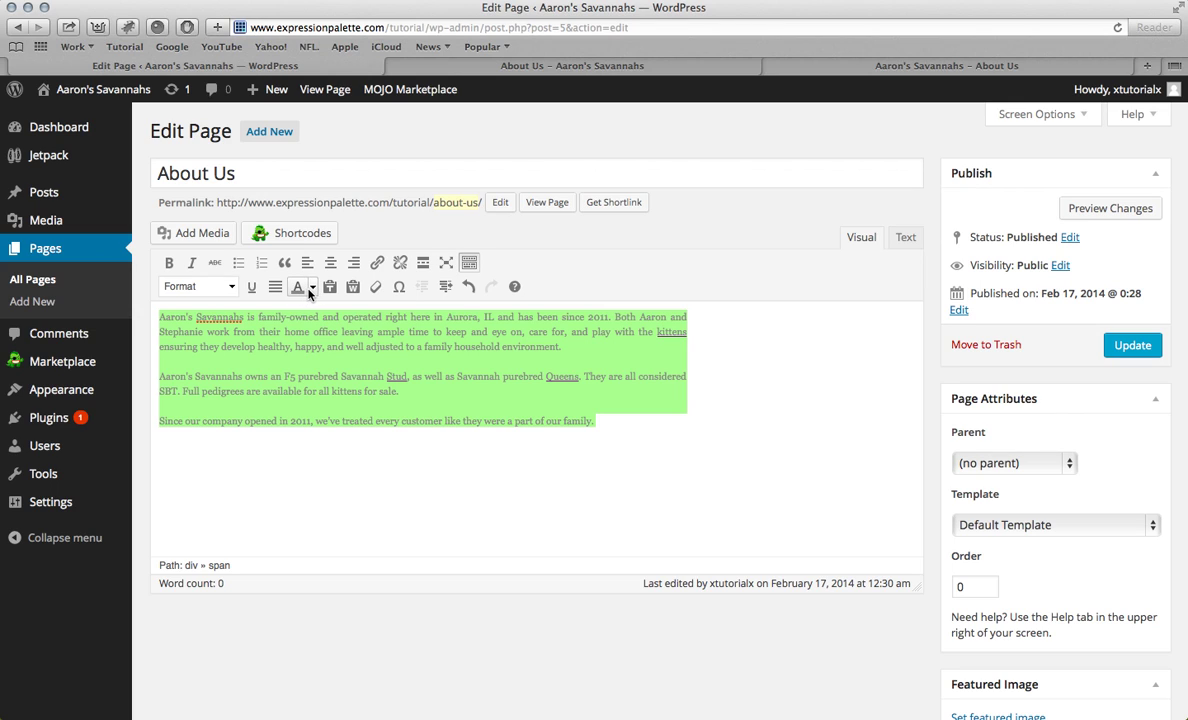
click(313, 288)
click(299, 308)
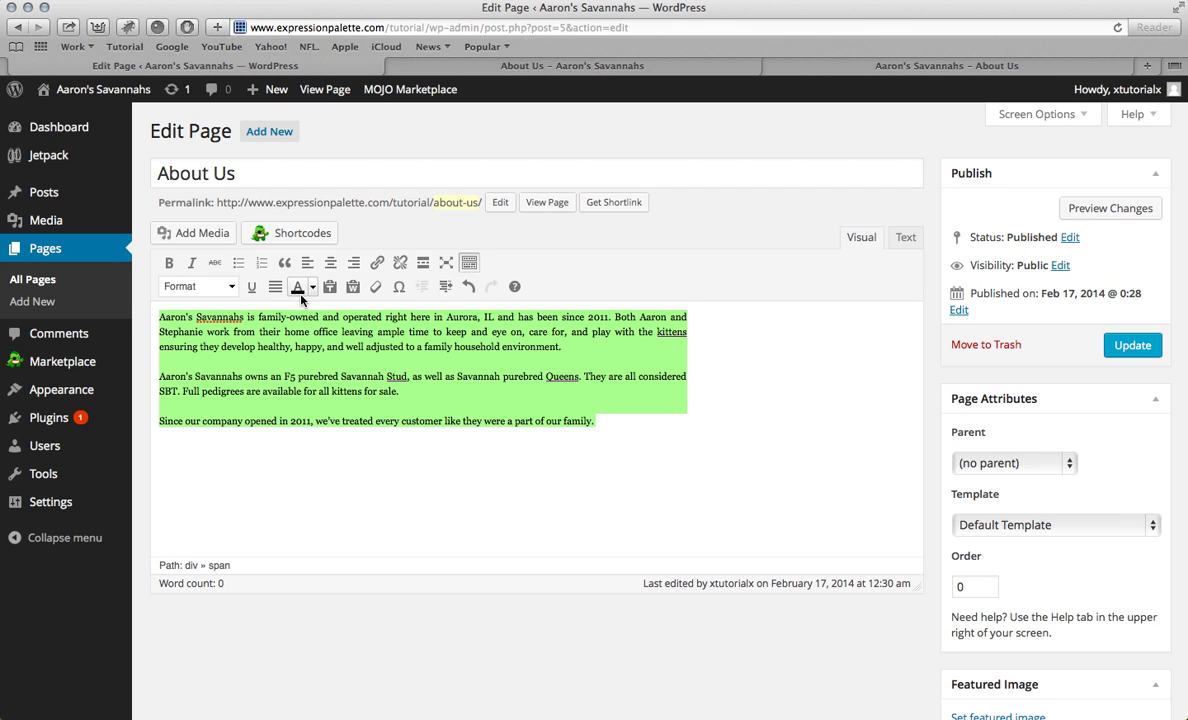
click(450, 389)
key(Return)
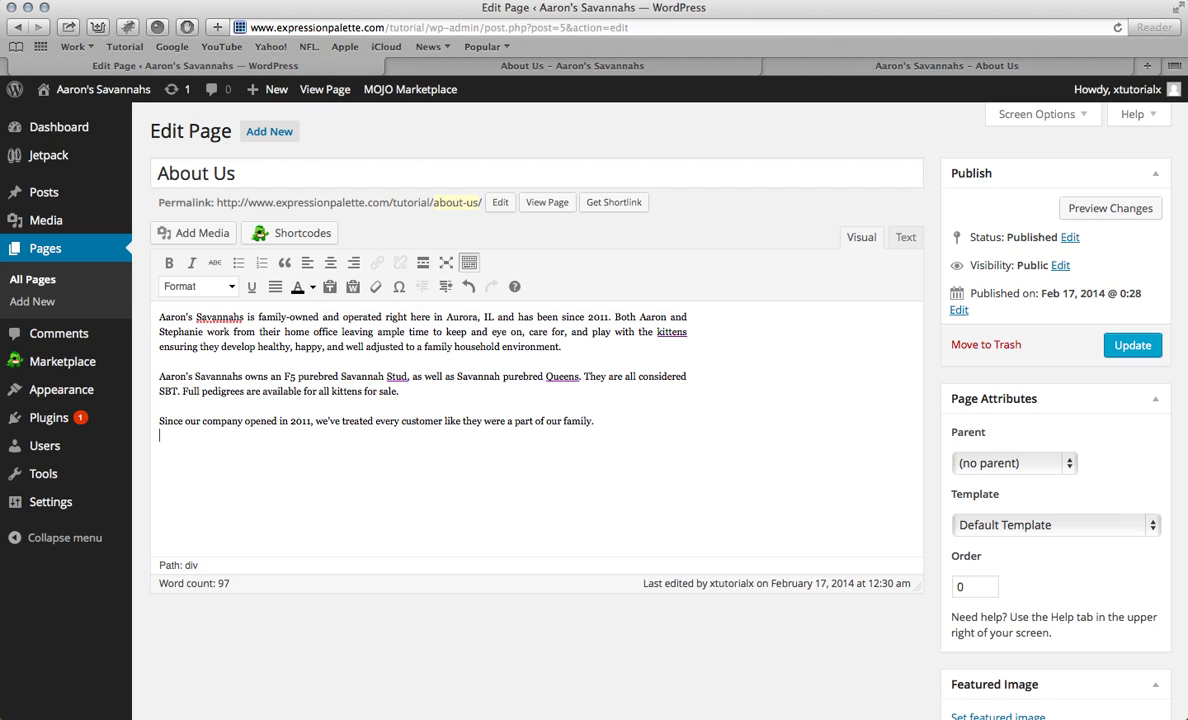
Step: Paste 'About Our Kittens' from the old About Us page as a Heading 2
click(860, 63)
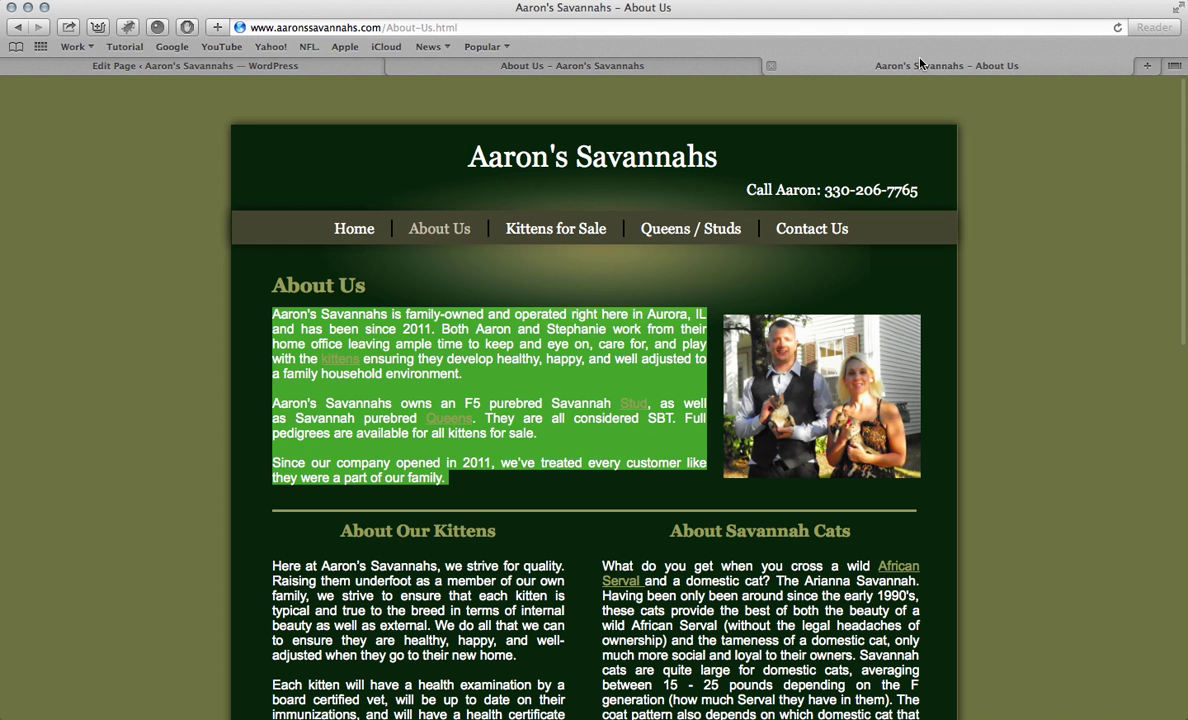
scroll(420, 230, down, 5)
drag(344, 234, 496, 227)
key(ctrl+c)
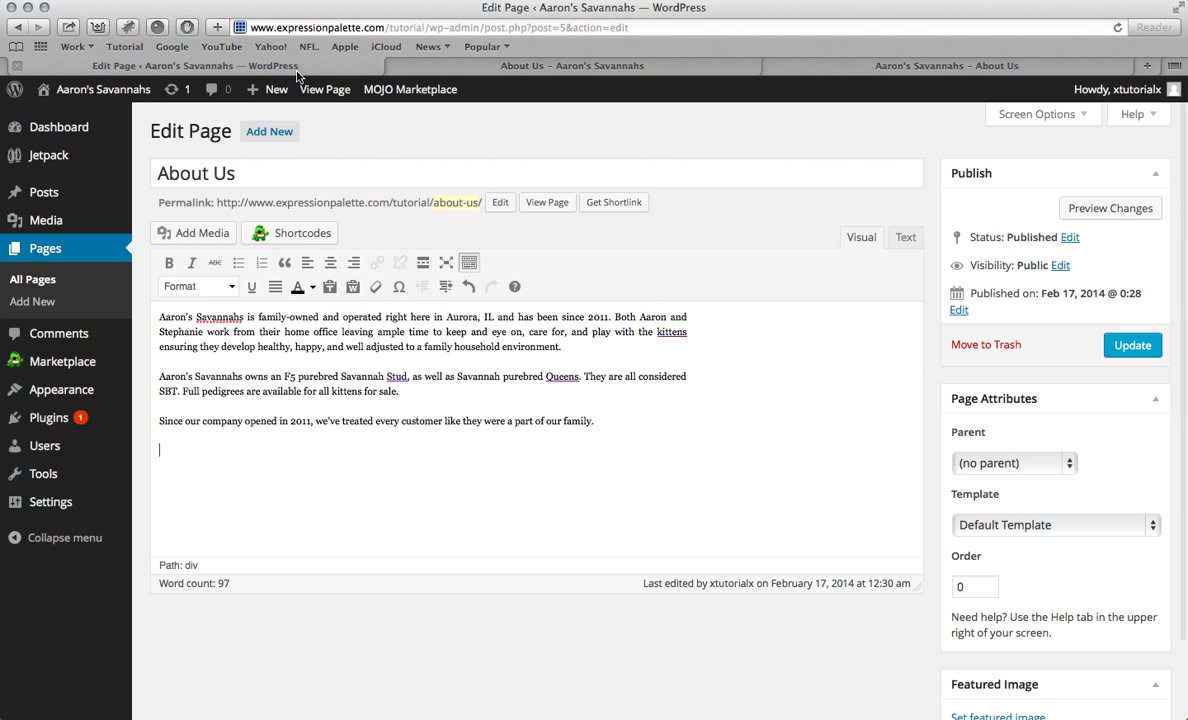
click(279, 62)
click(262, 467)
key(ctrl+v)
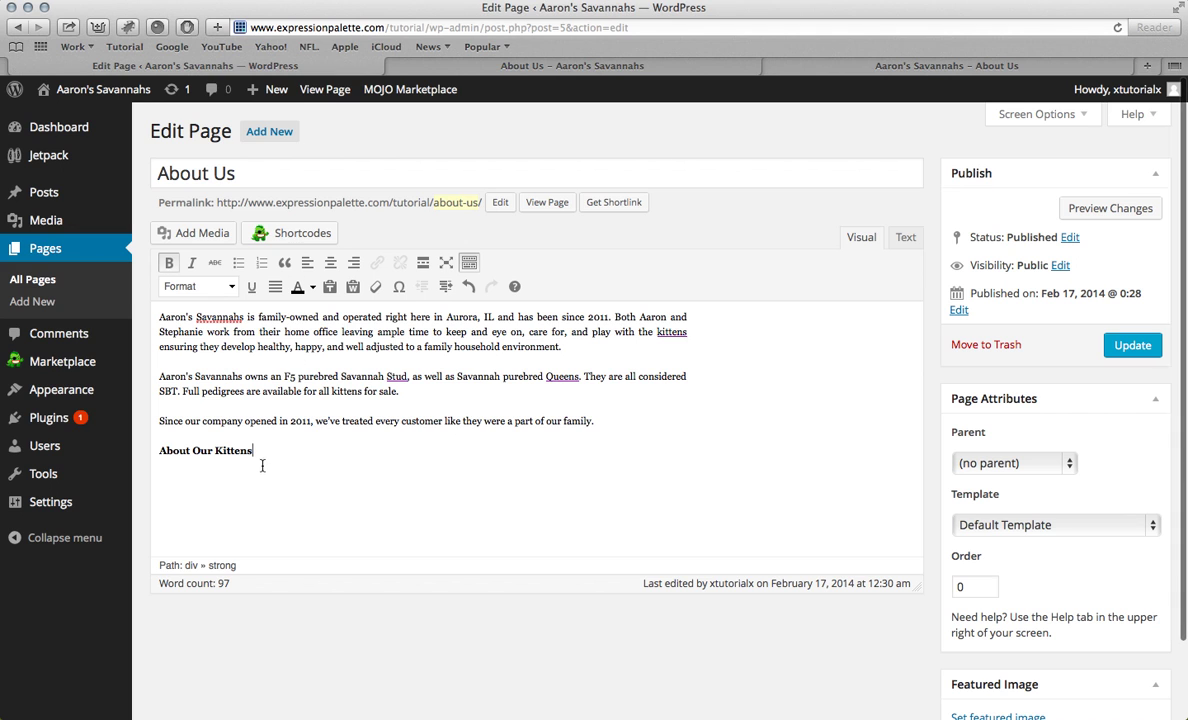
drag(273, 449, 157, 451)
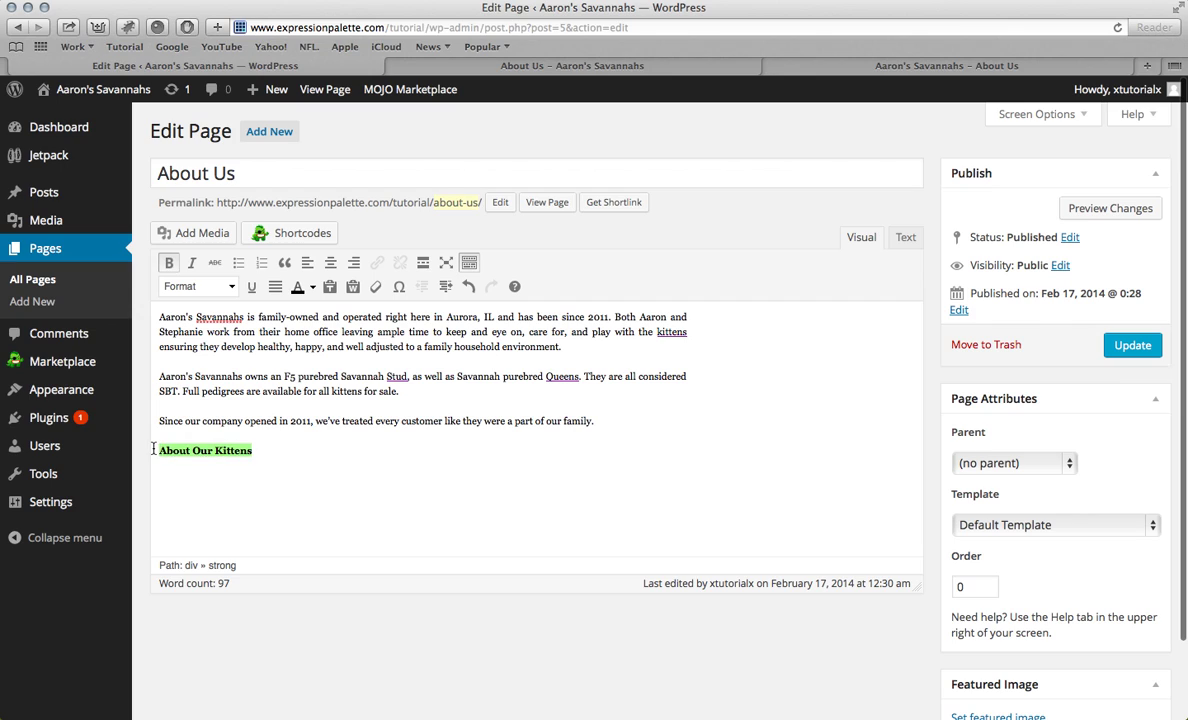
click(231, 286)
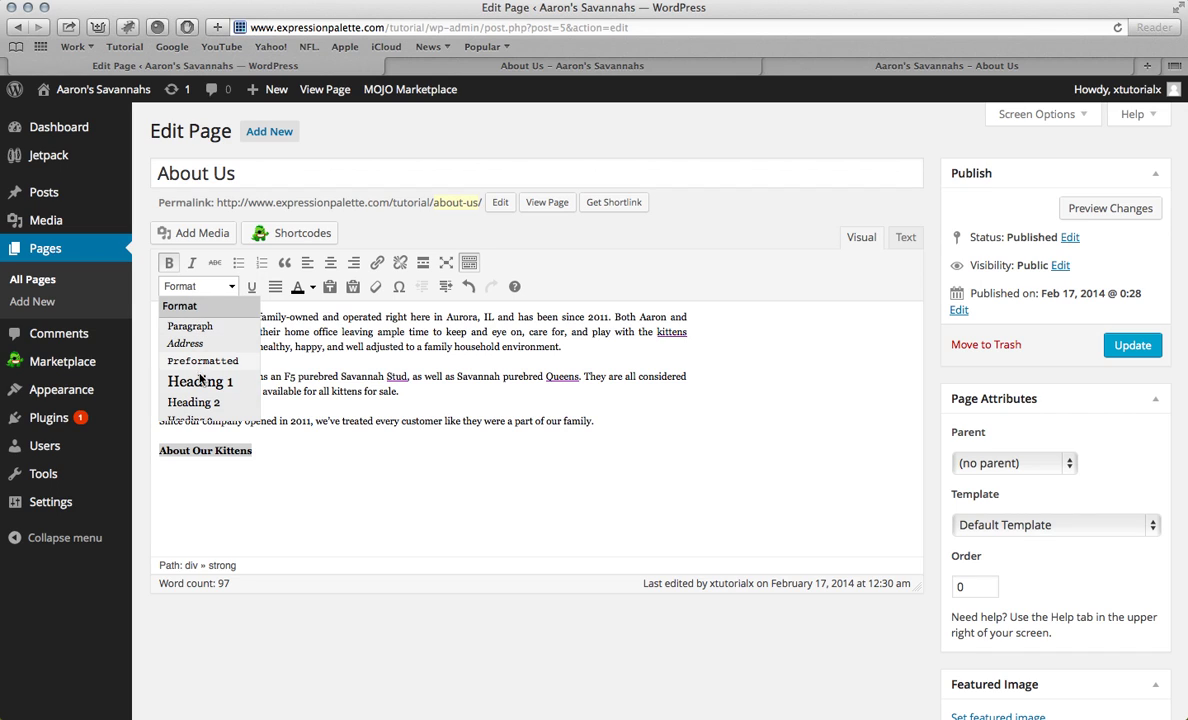
click(199, 405)
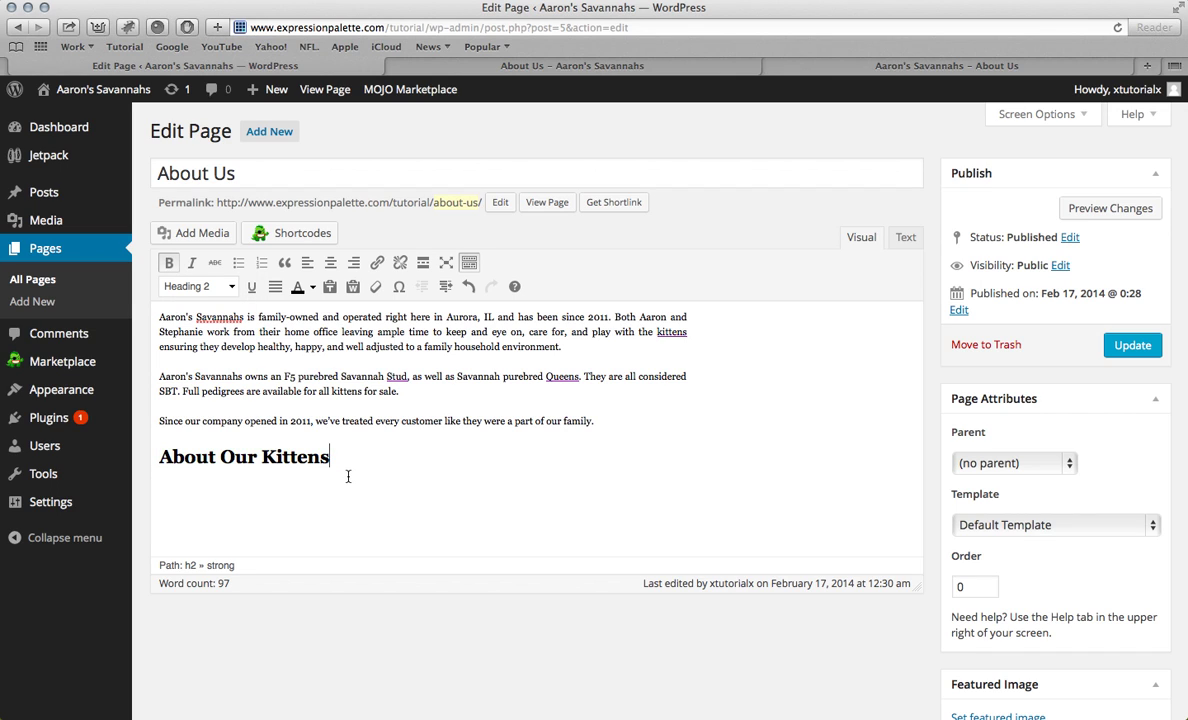
key(Return)
Step: Paste the three About Our Kittens paragraphs beneath it and colour them black
click(610, 66)
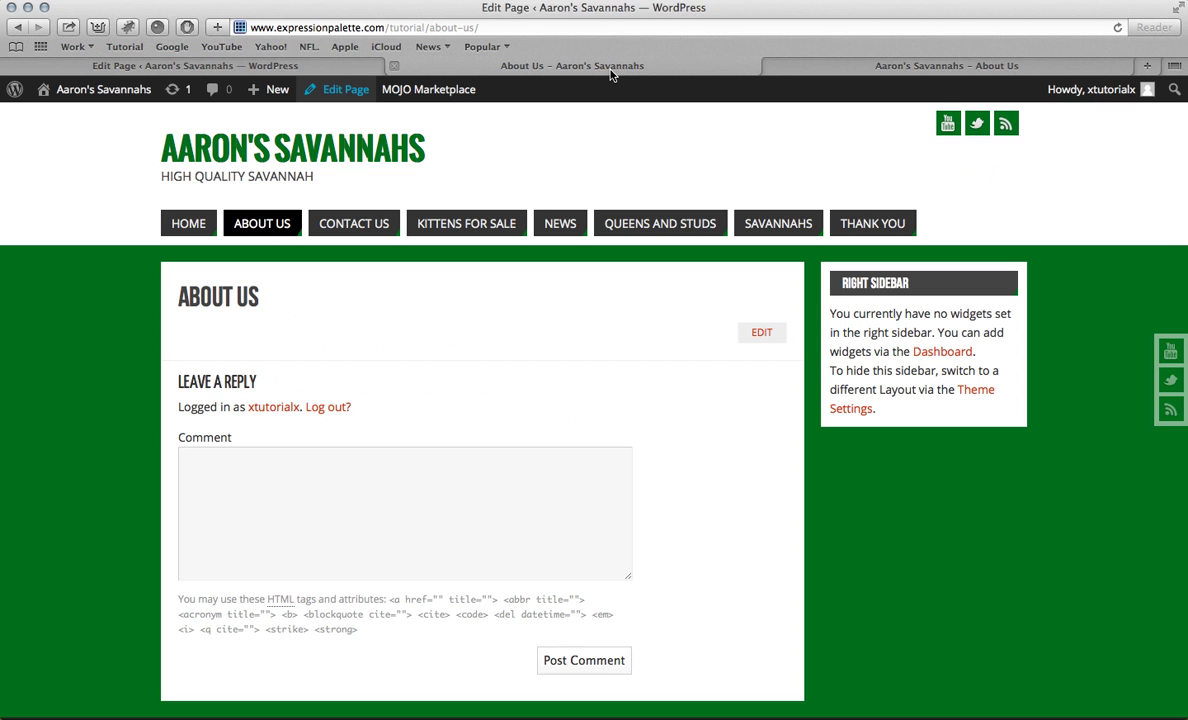
click(800, 66)
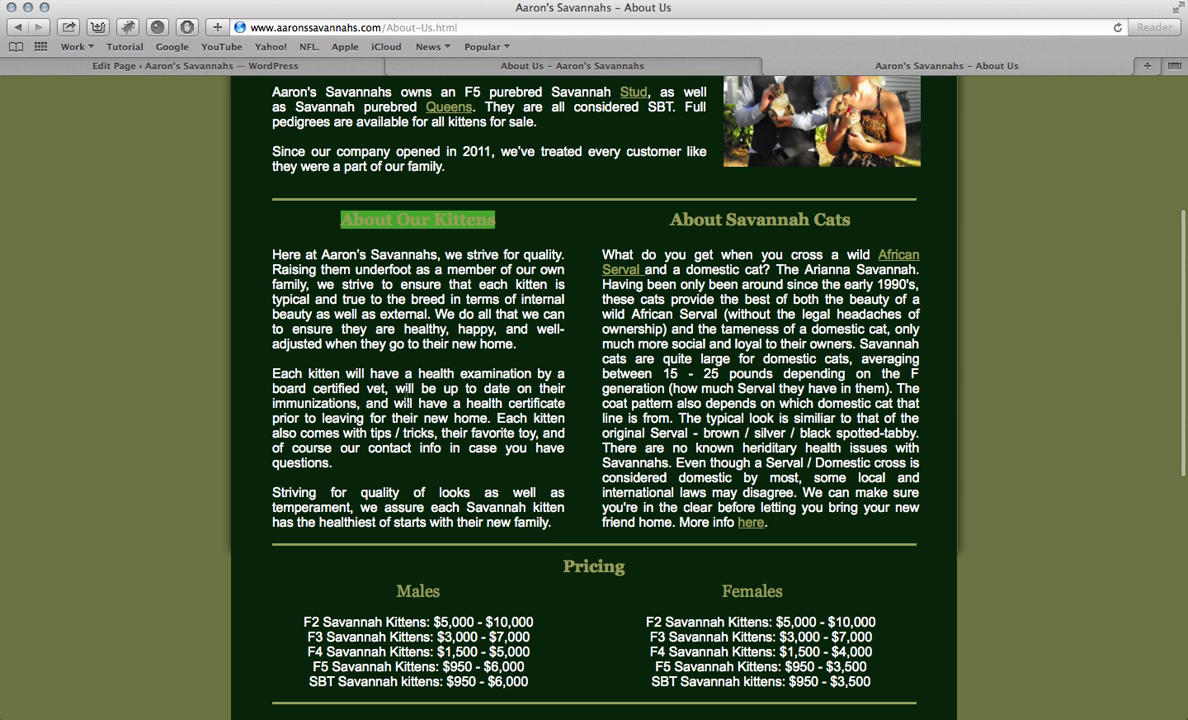
drag(273, 255, 562, 528)
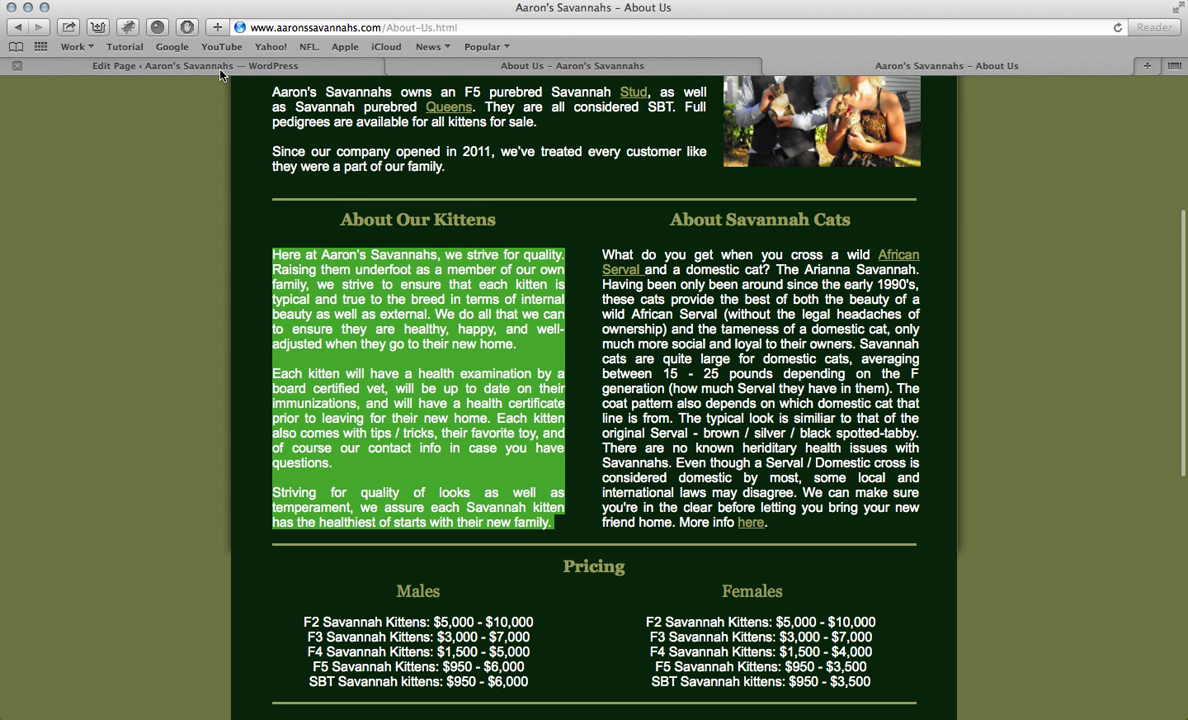
click(220, 68)
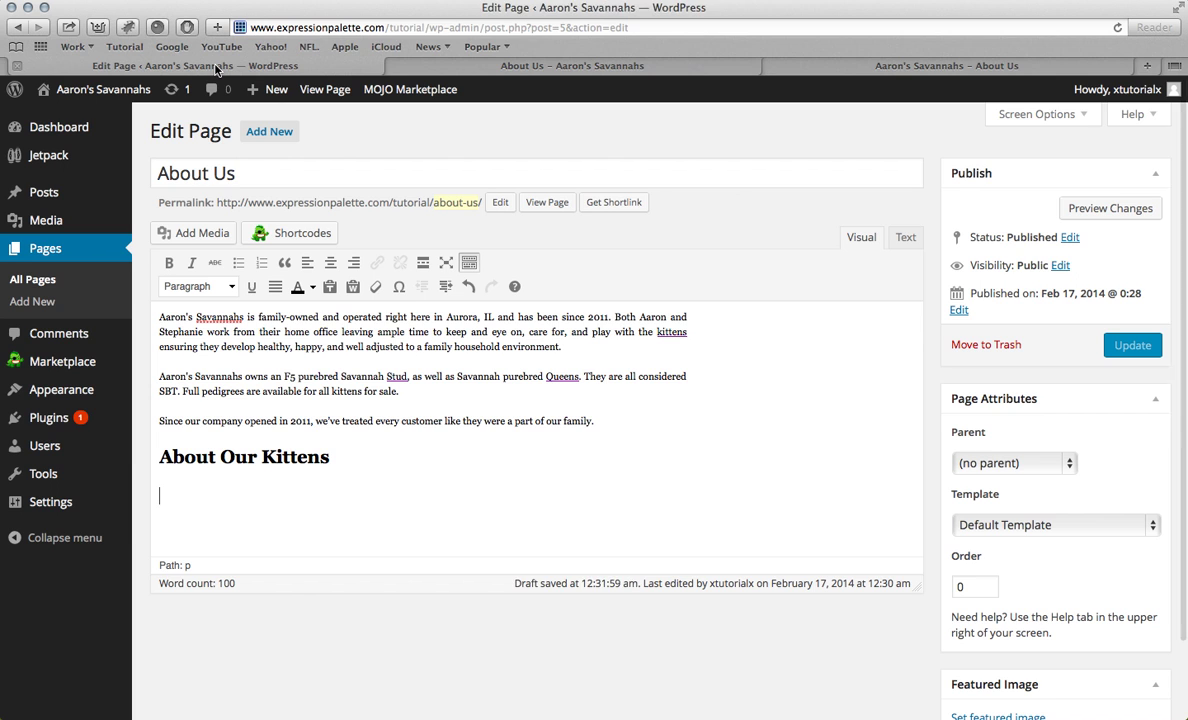
click(175, 494)
key(ctrl+v)
drag(301, 540, 88, 412)
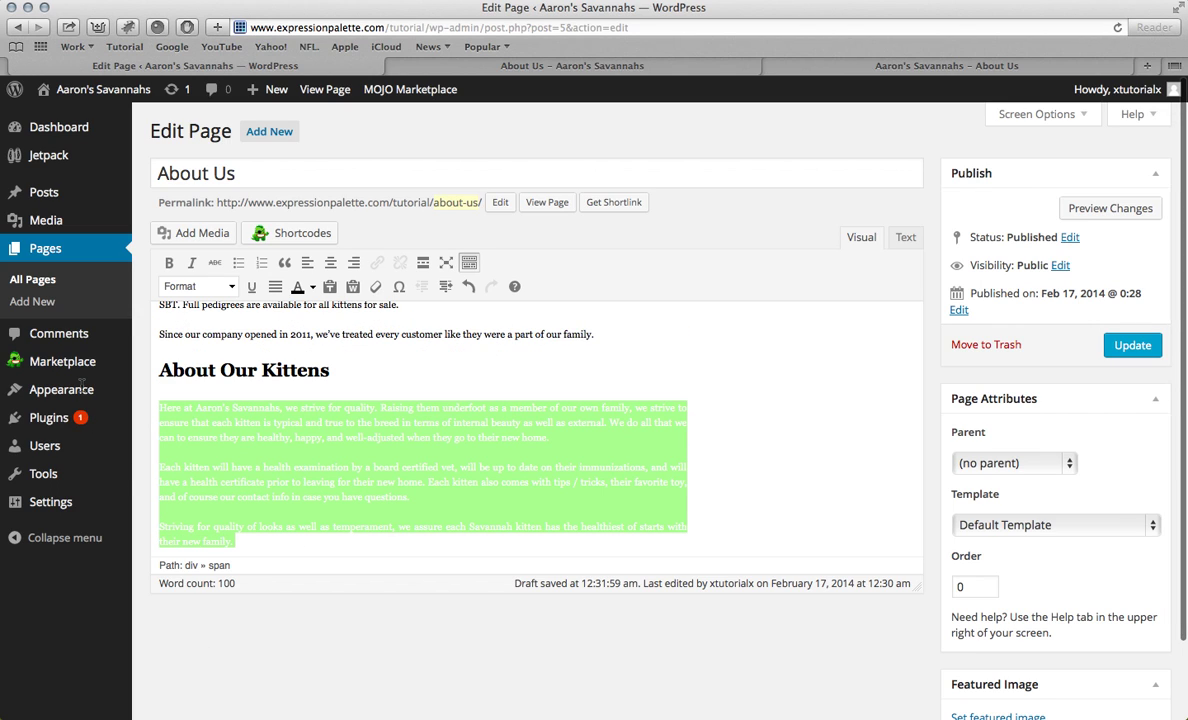
click(297, 288)
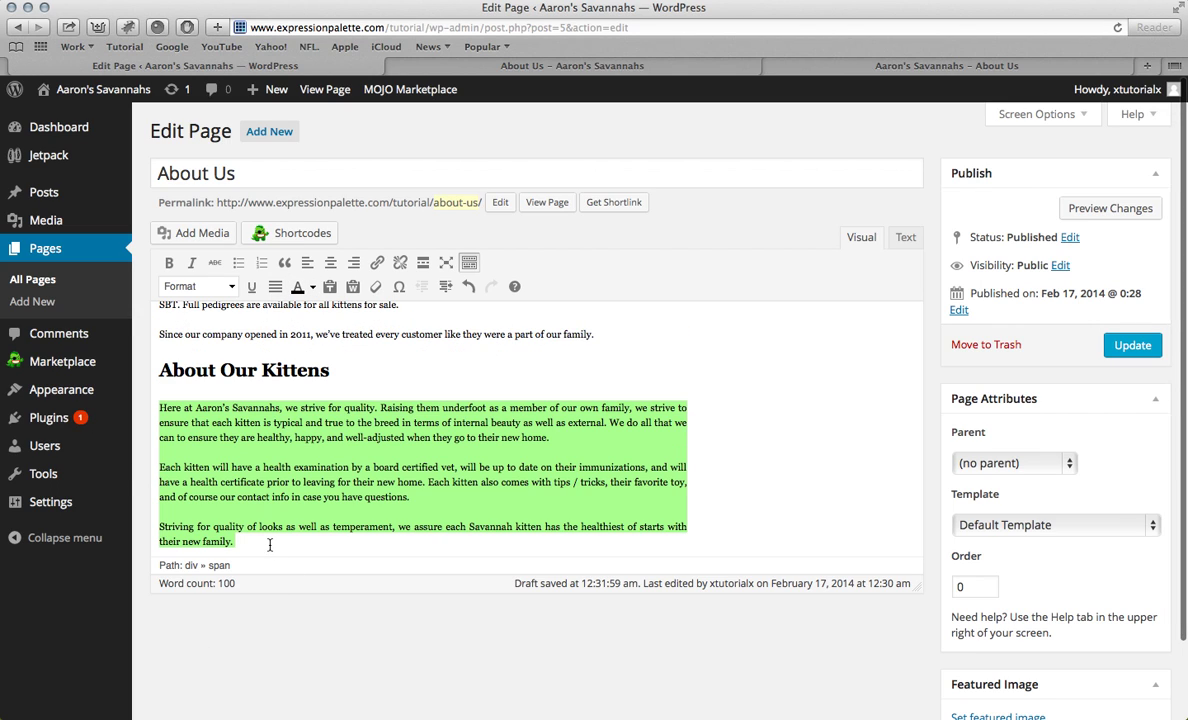
click(269, 545)
scroll(300, 392, down, 1)
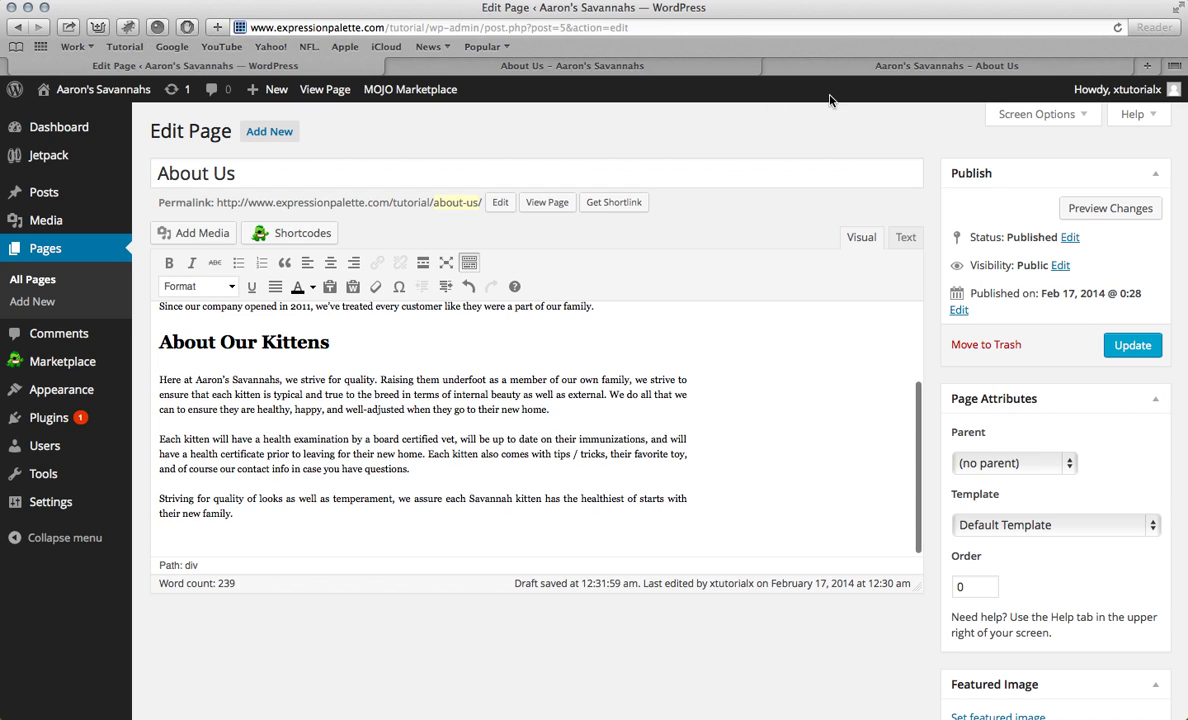
Step: Paste 'About Savannah Cats' from the old site as a Heading 2
click(779, 62)
drag(674, 223, 871, 223)
key(ctrl+c)
click(354, 66)
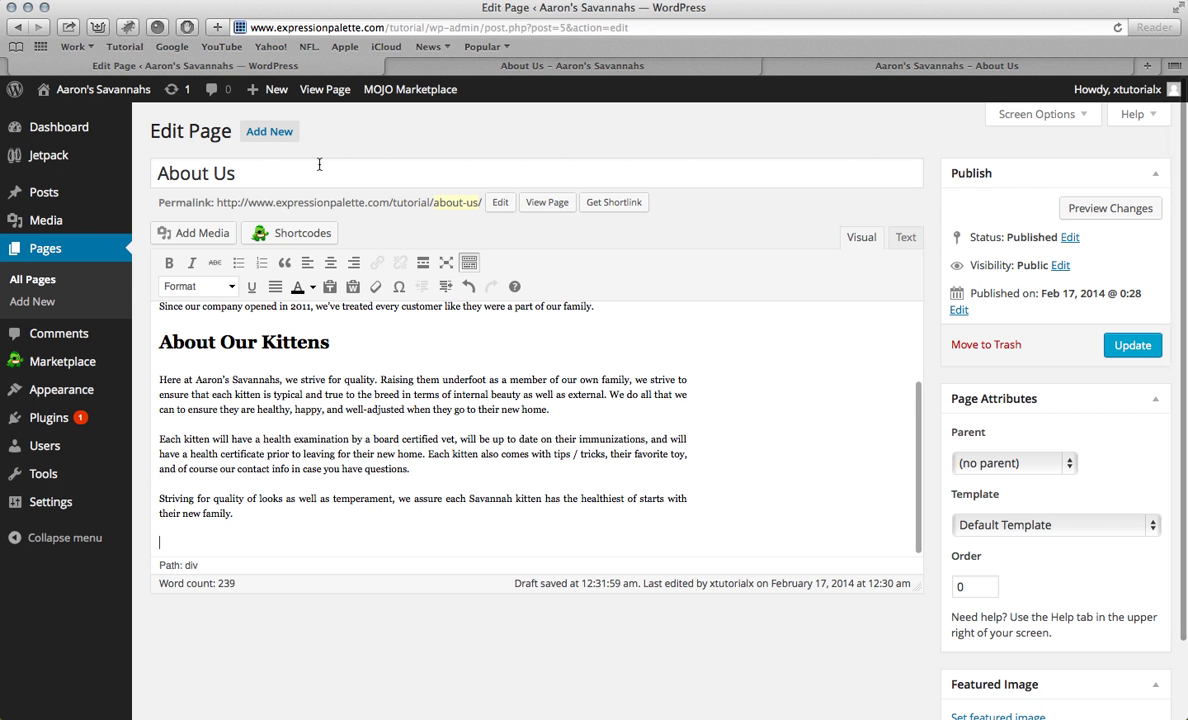
key(ctrl+v)
drag(268, 543, 164, 496)
click(230, 287)
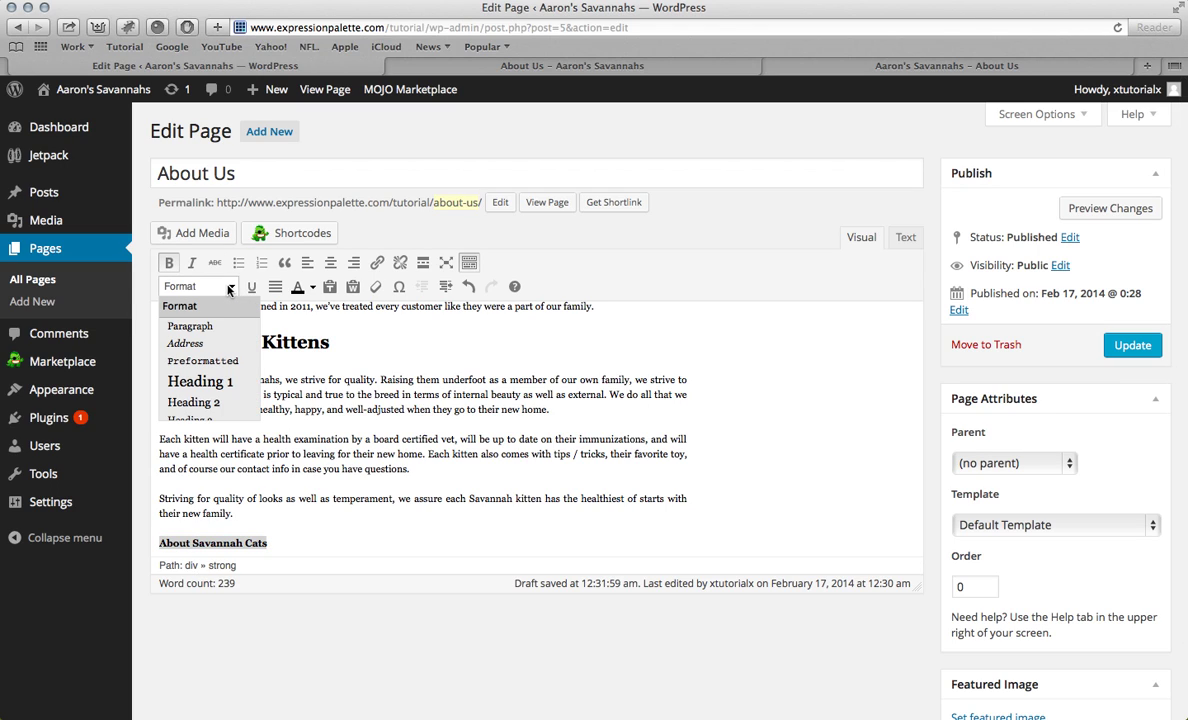
click(200, 402)
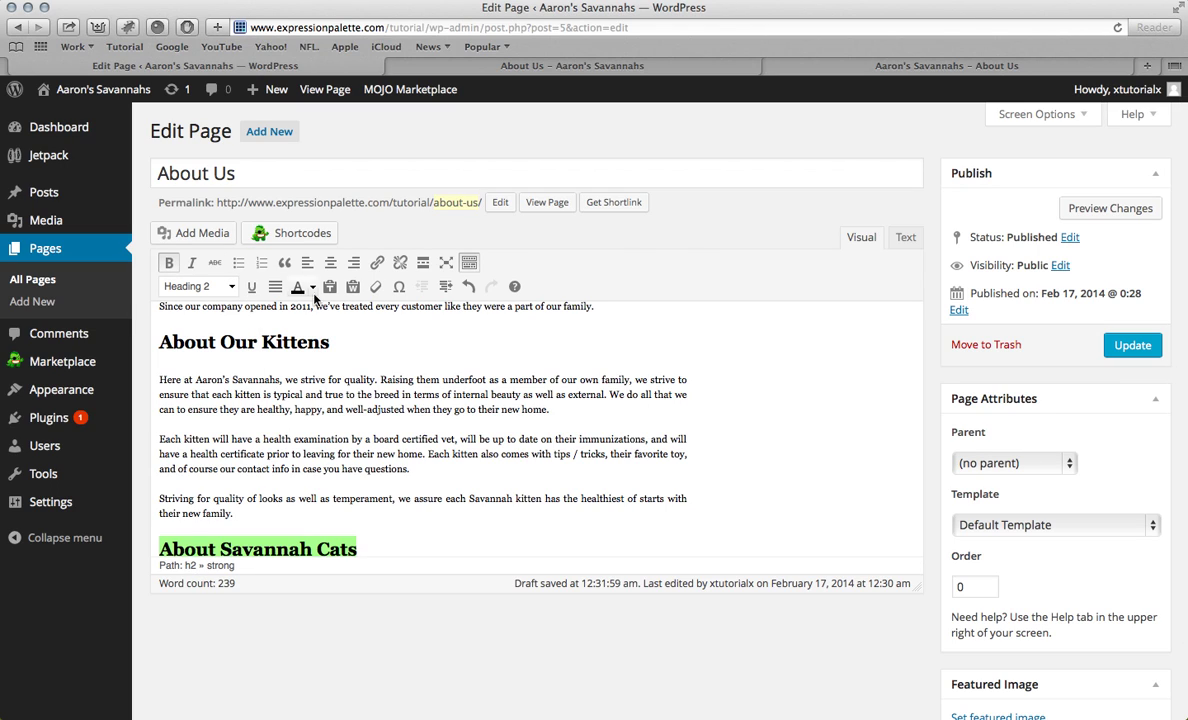
click(365, 549)
key(Return)
Step: Paste the About Savannah Cats paragraph beneath it and make it black
click(805, 63)
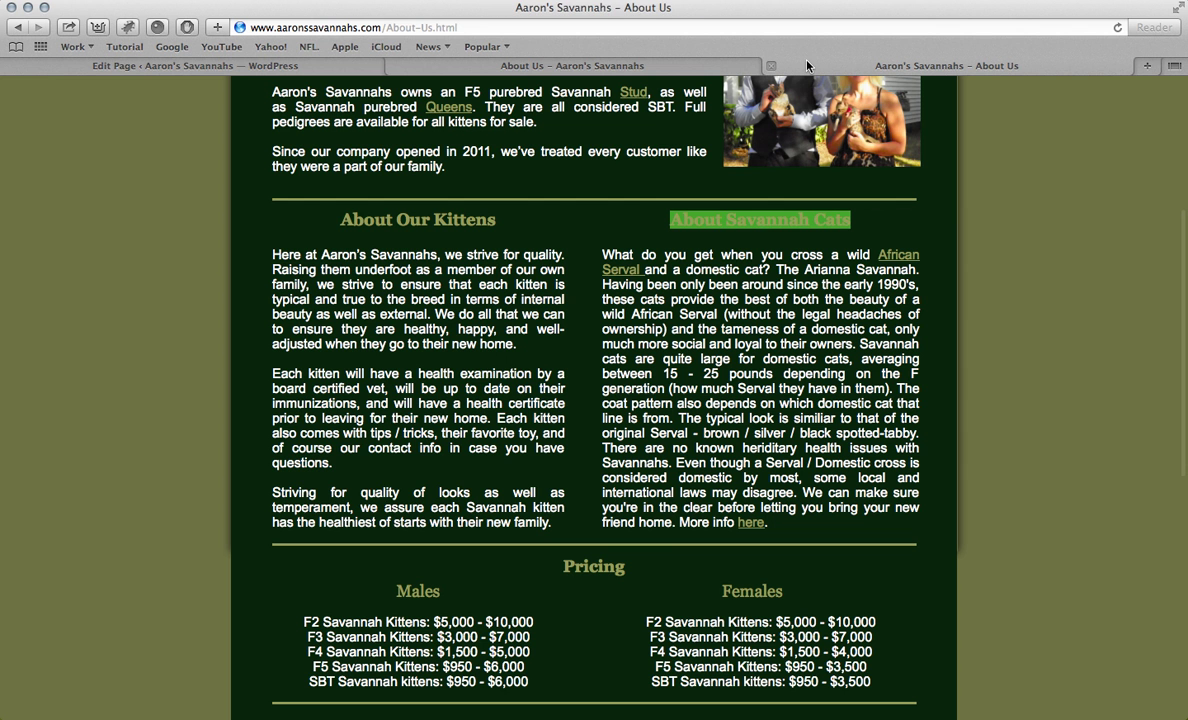
drag(607, 255, 785, 525)
key(ctrl+c)
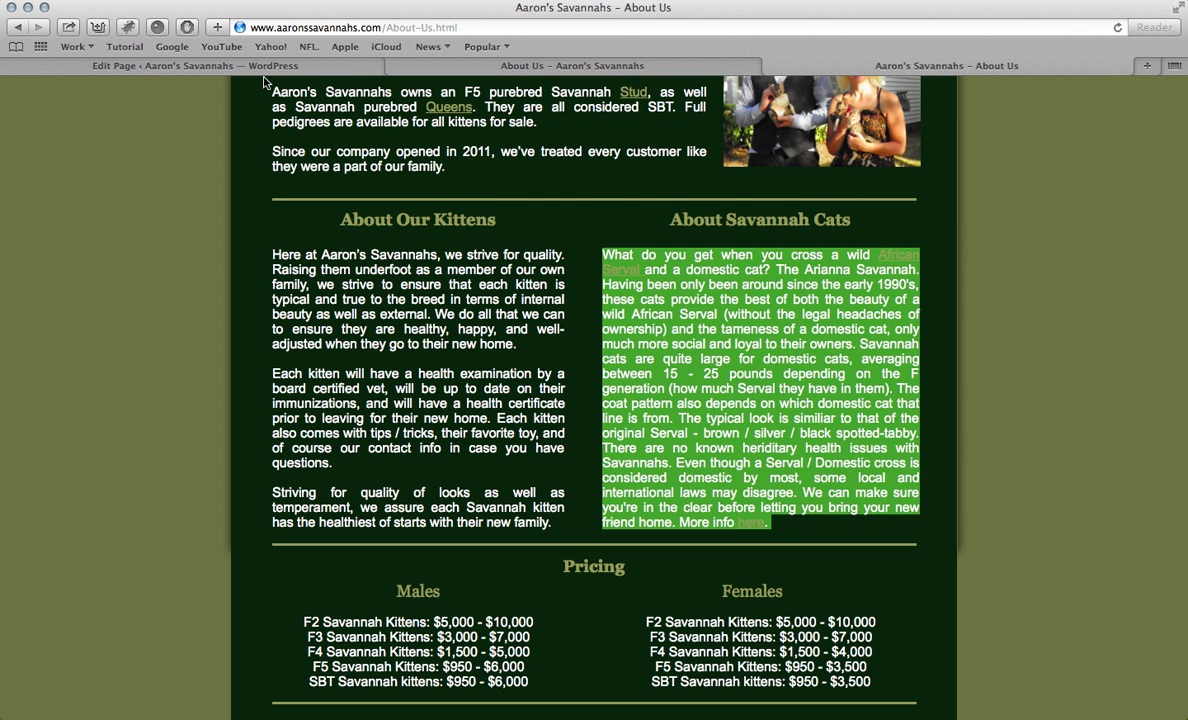
click(265, 66)
key(ctrl+v)
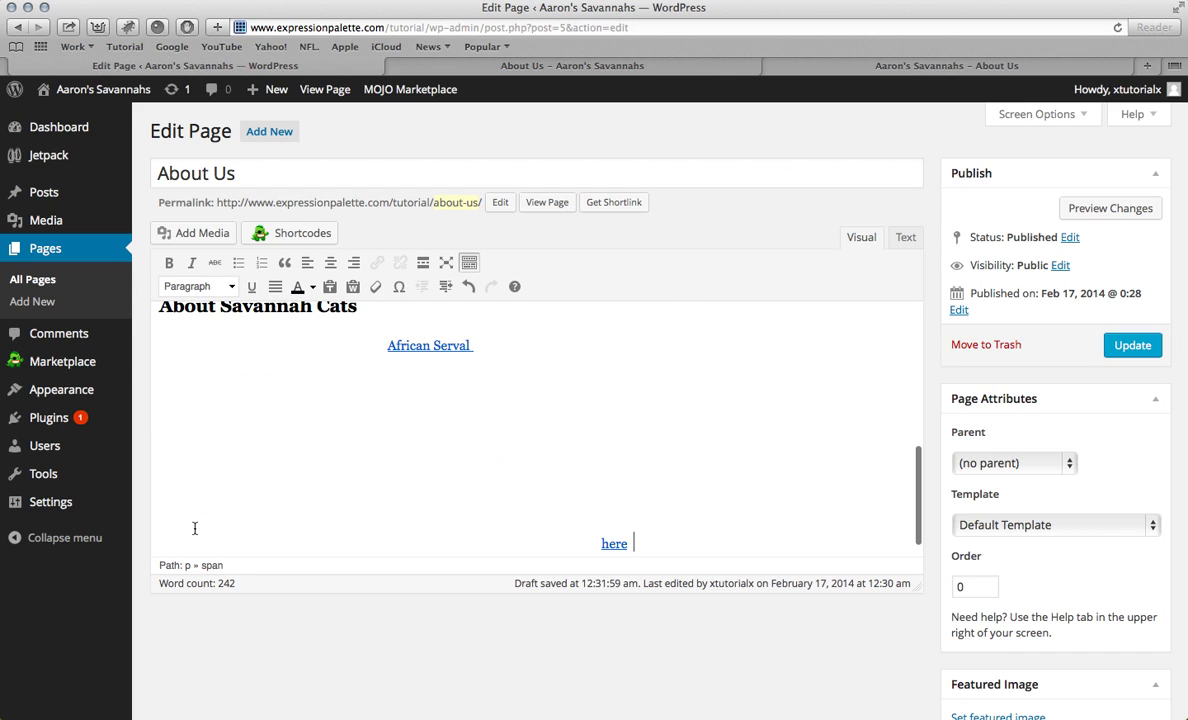
drag(700, 544, 180, 319)
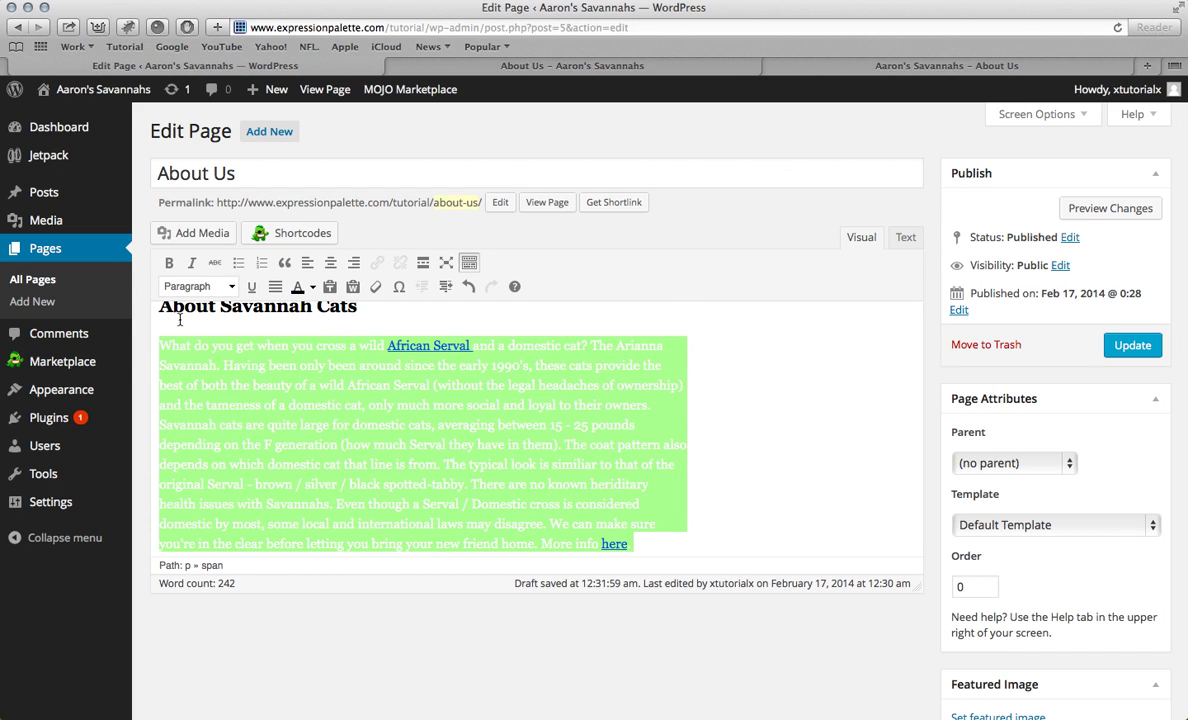
click(296, 286)
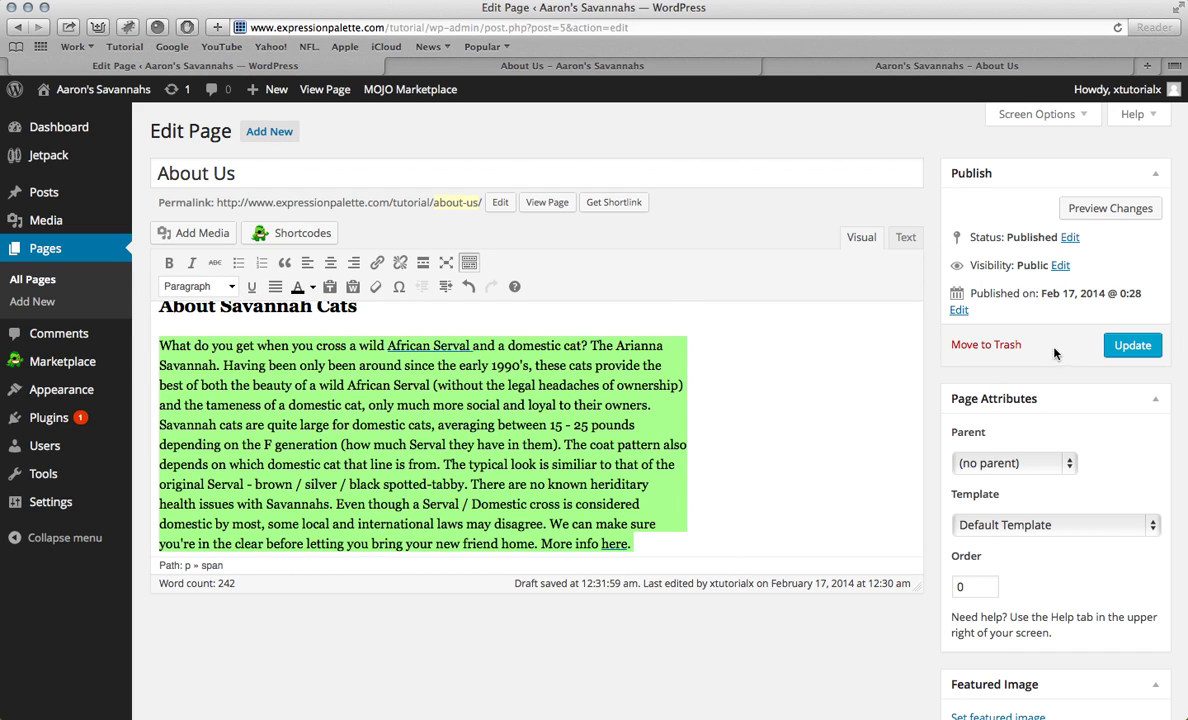
scroll(665, 381, up, 10)
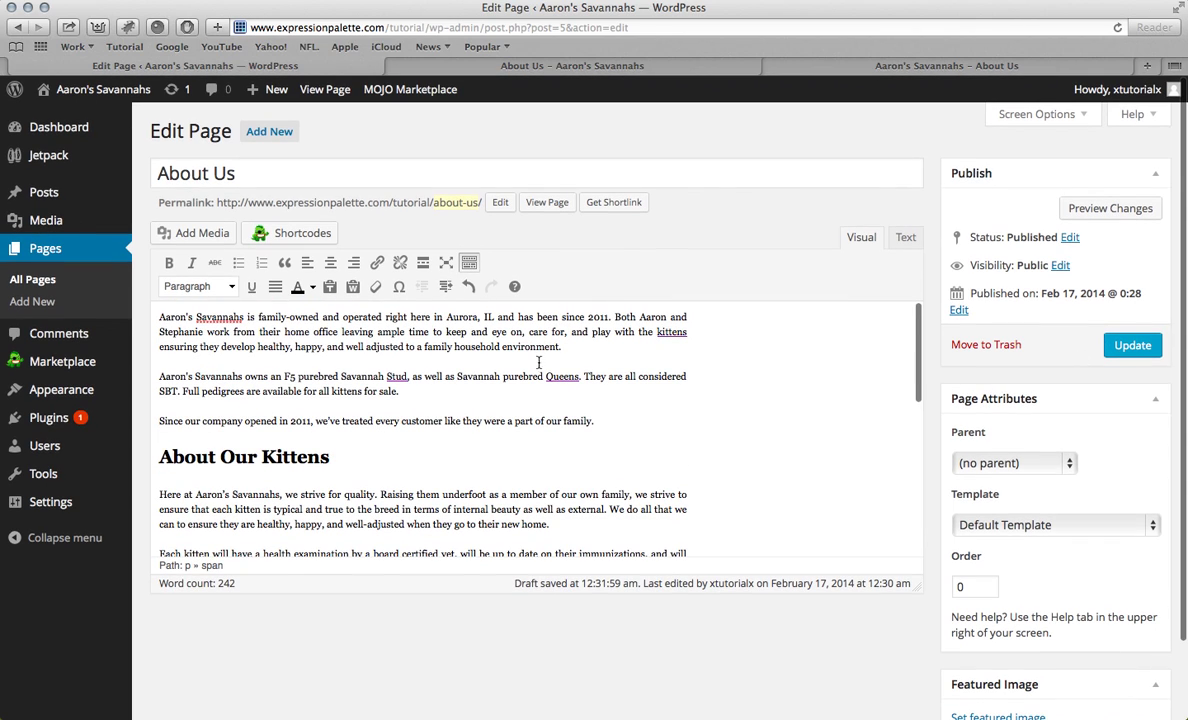
click(157, 320)
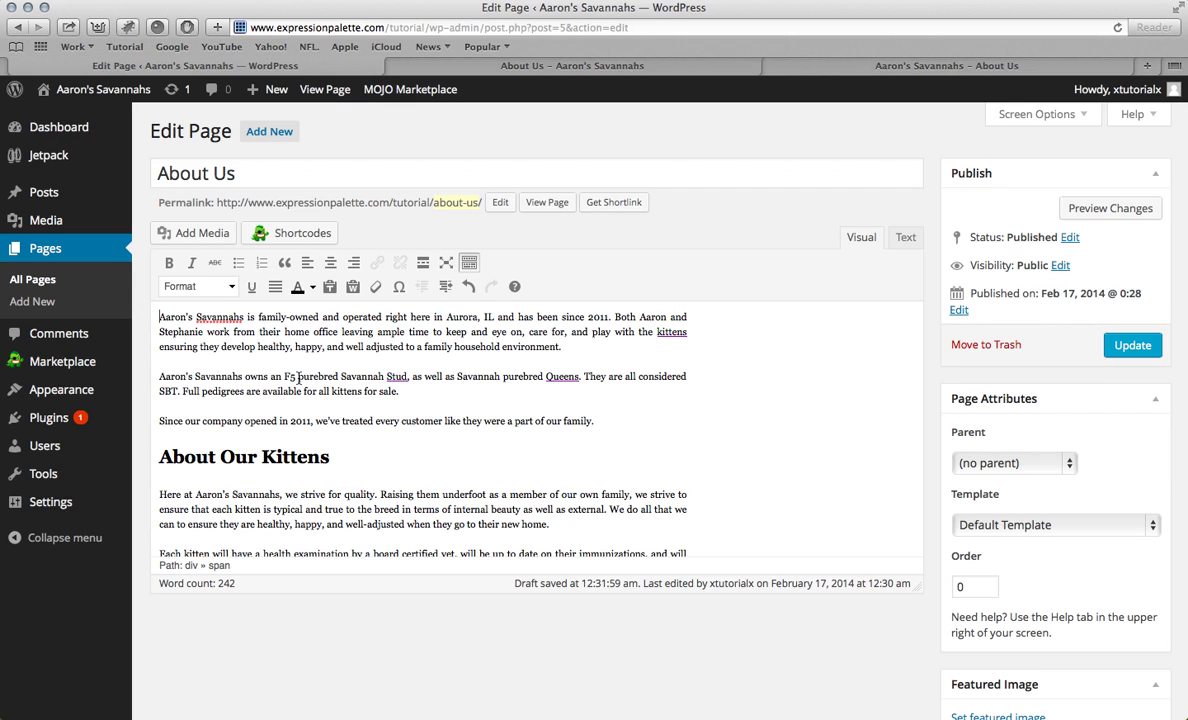
Step: Upload K.jpg from the Savannah Images folder to the media library
click(203, 235)
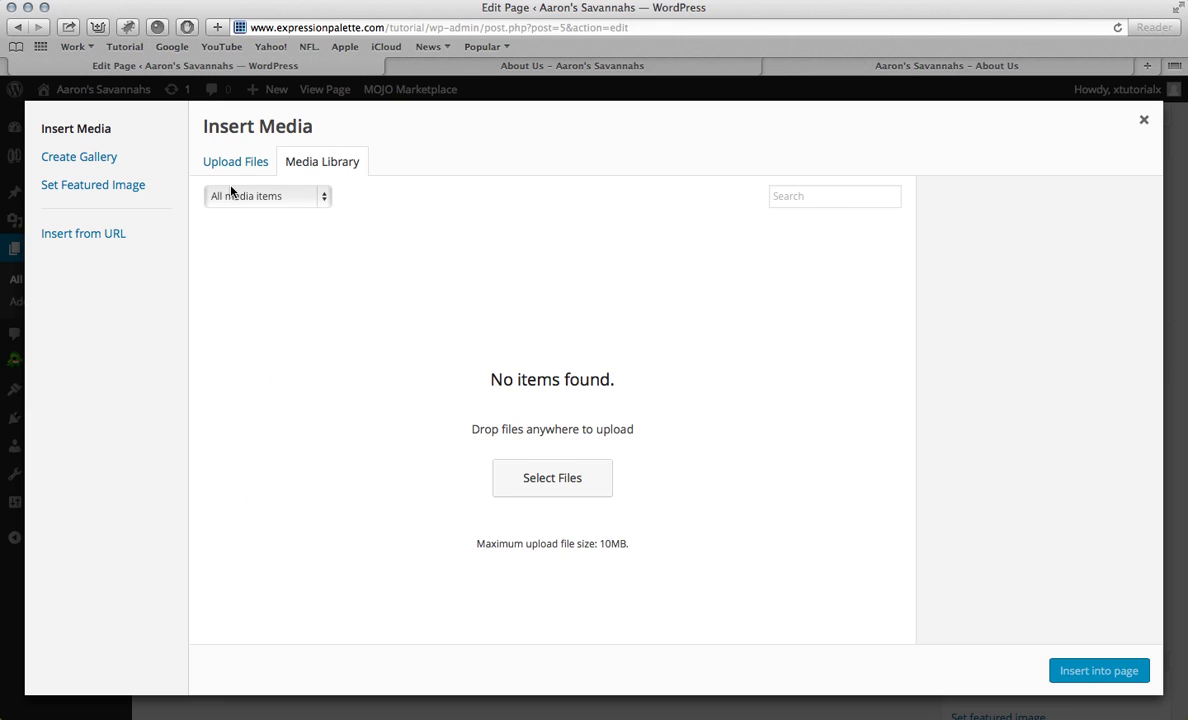
click(536, 486)
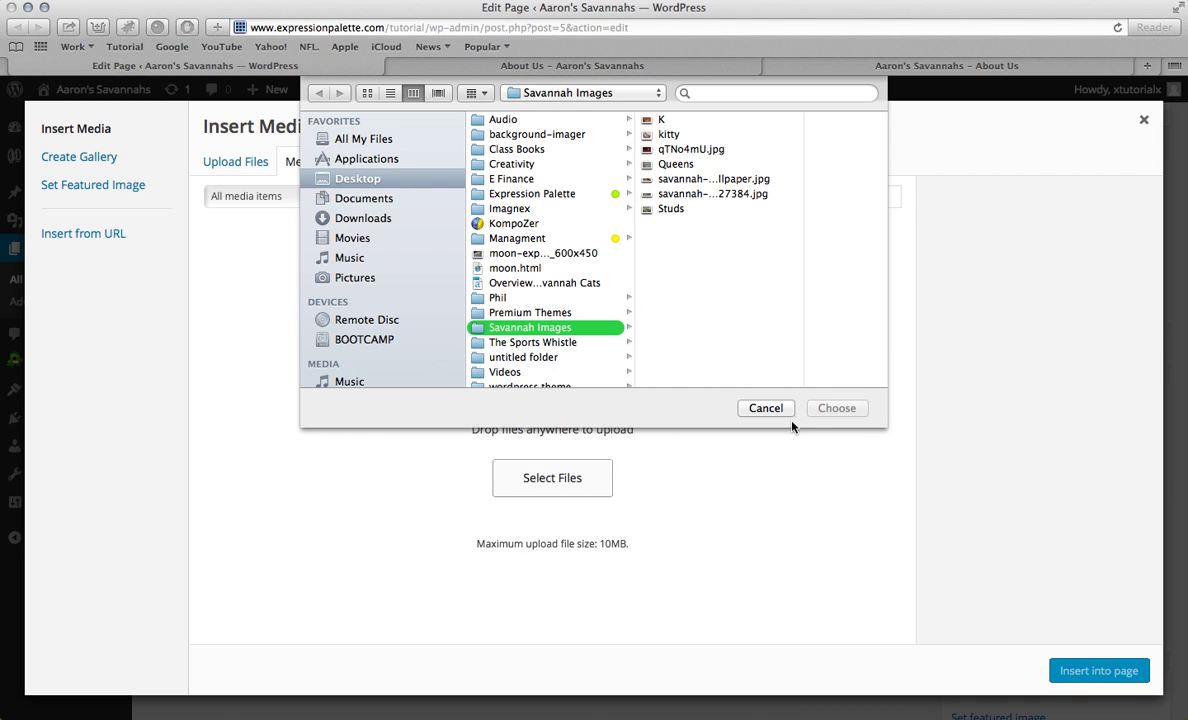
click(765, 408)
click(238, 161)
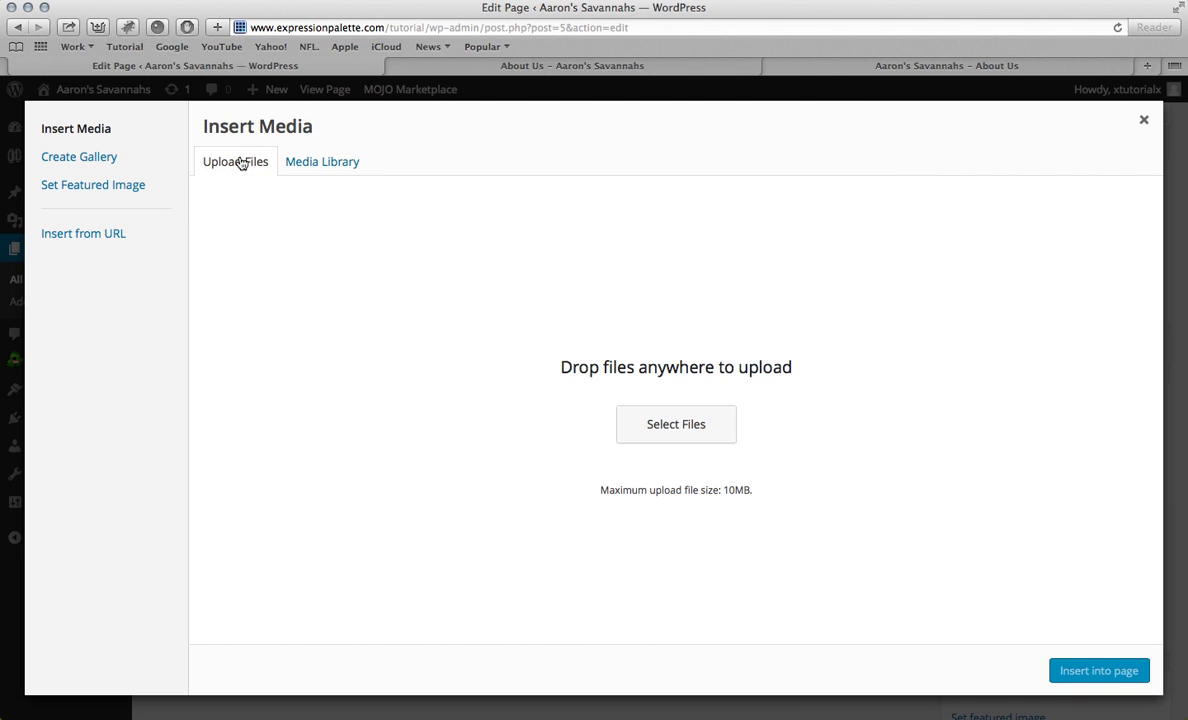
click(688, 438)
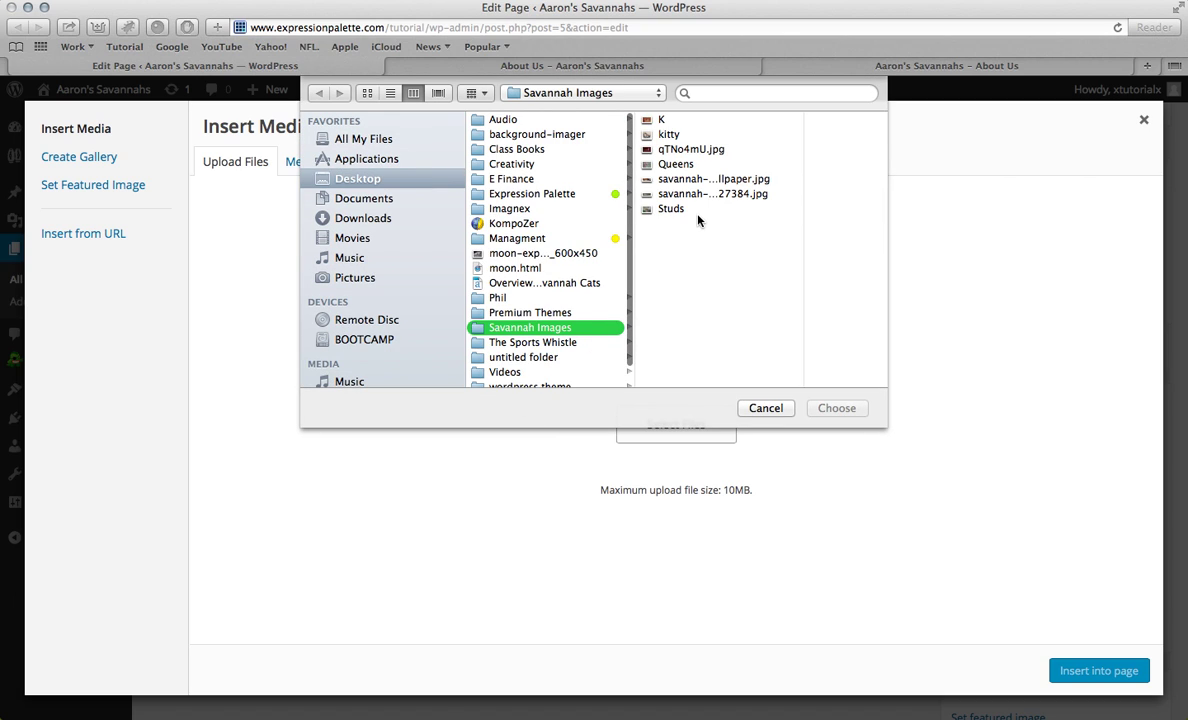
click(660, 121)
click(588, 134)
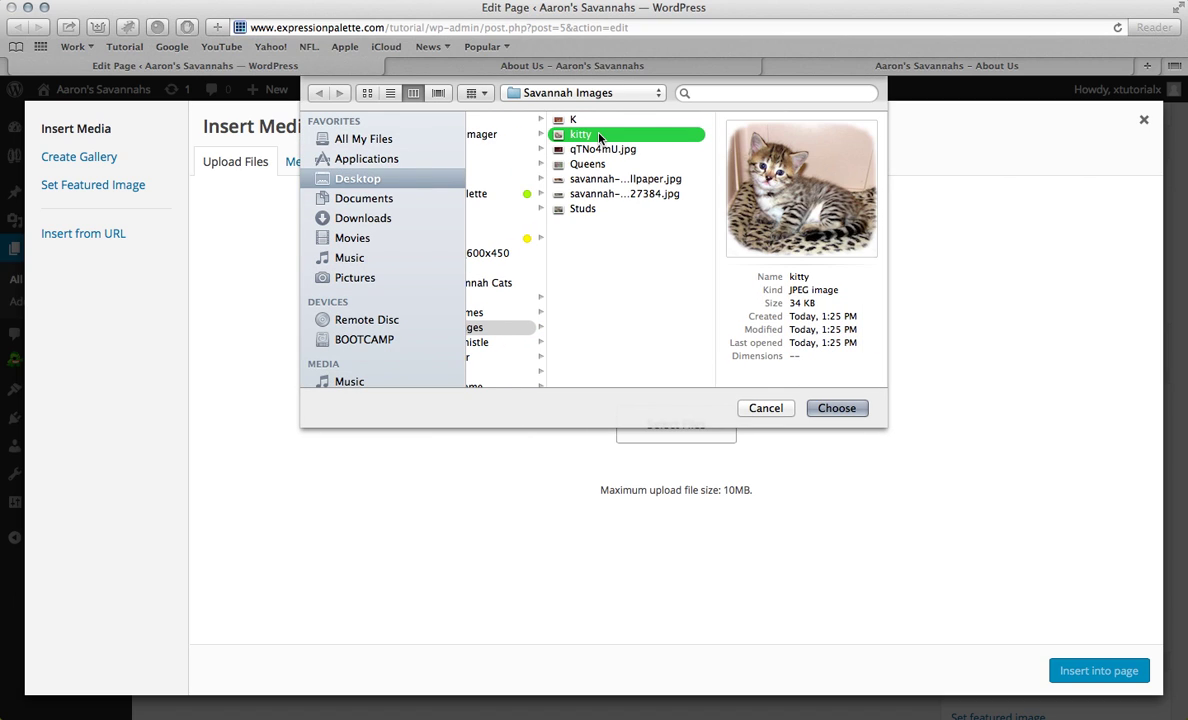
click(588, 149)
click(588, 164)
click(588, 179)
click(588, 194)
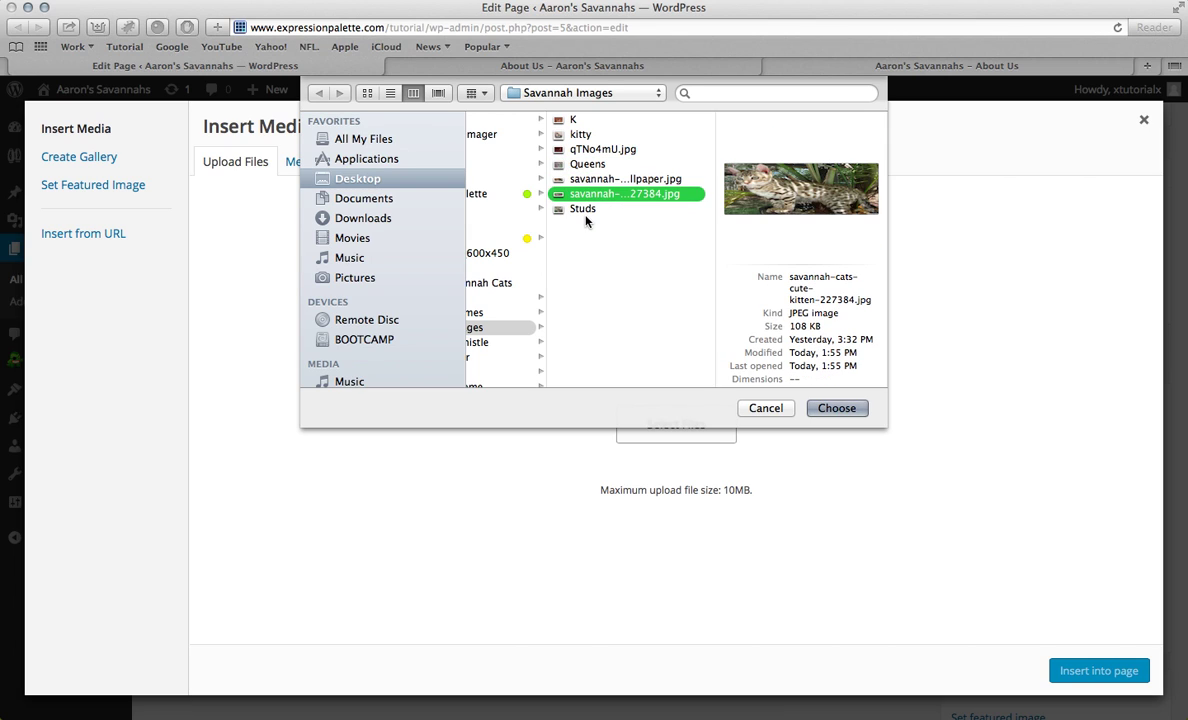
click(585, 210)
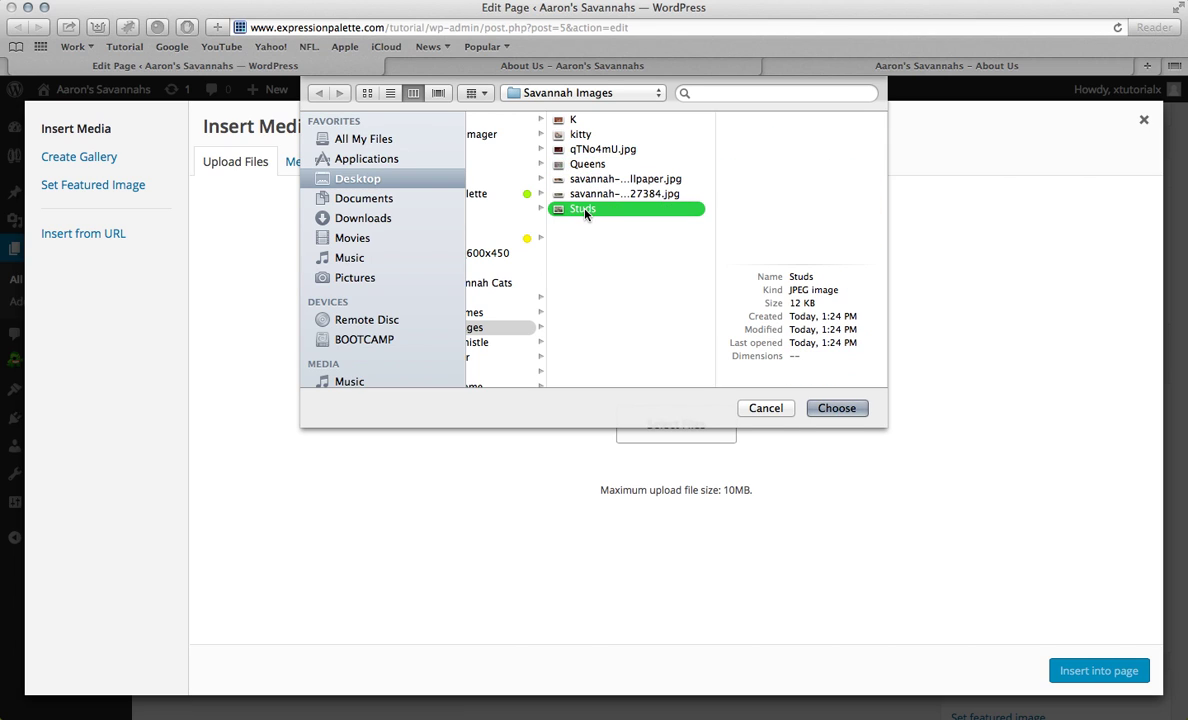
click(565, 120)
click(836, 408)
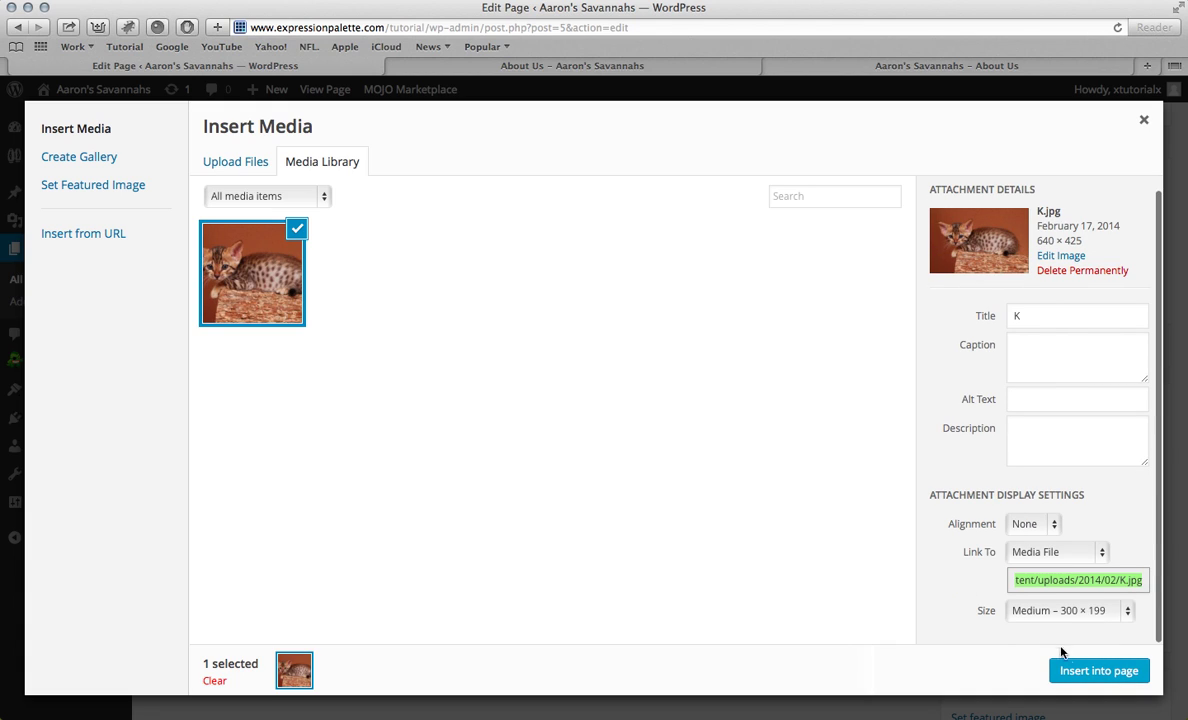
Step: Insert the K kitten photo into the page at Full Size, 640 × 425
click(1077, 612)
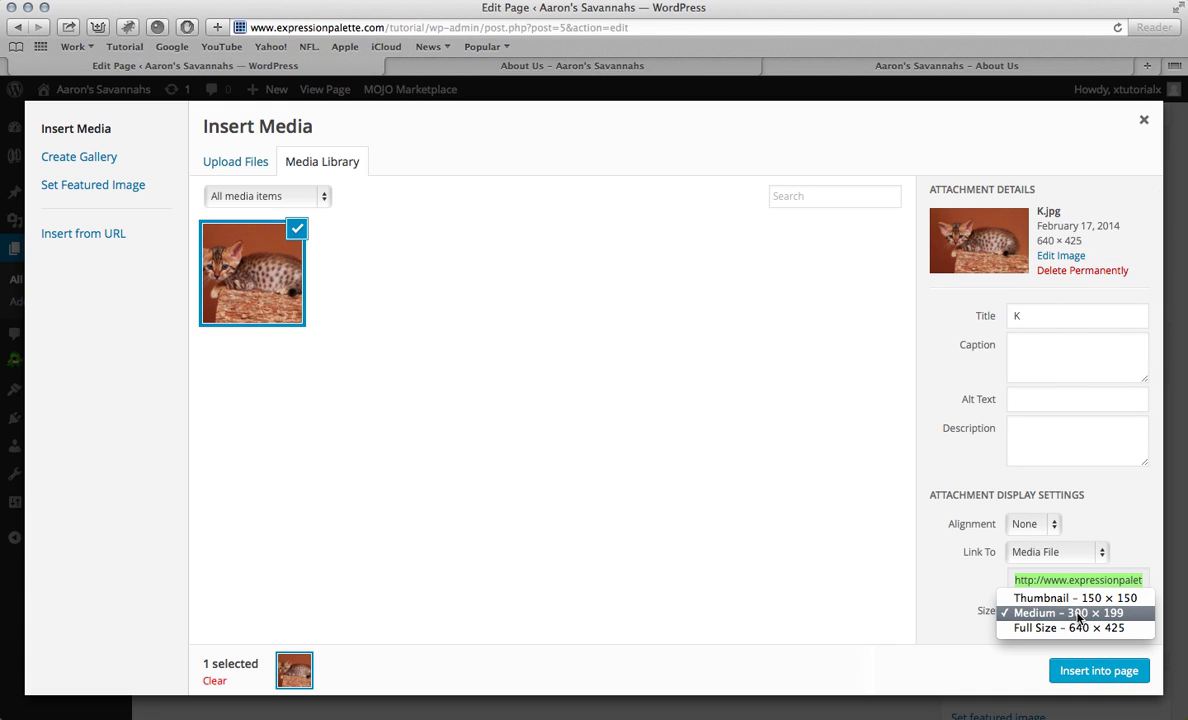
click(1010, 627)
click(1099, 670)
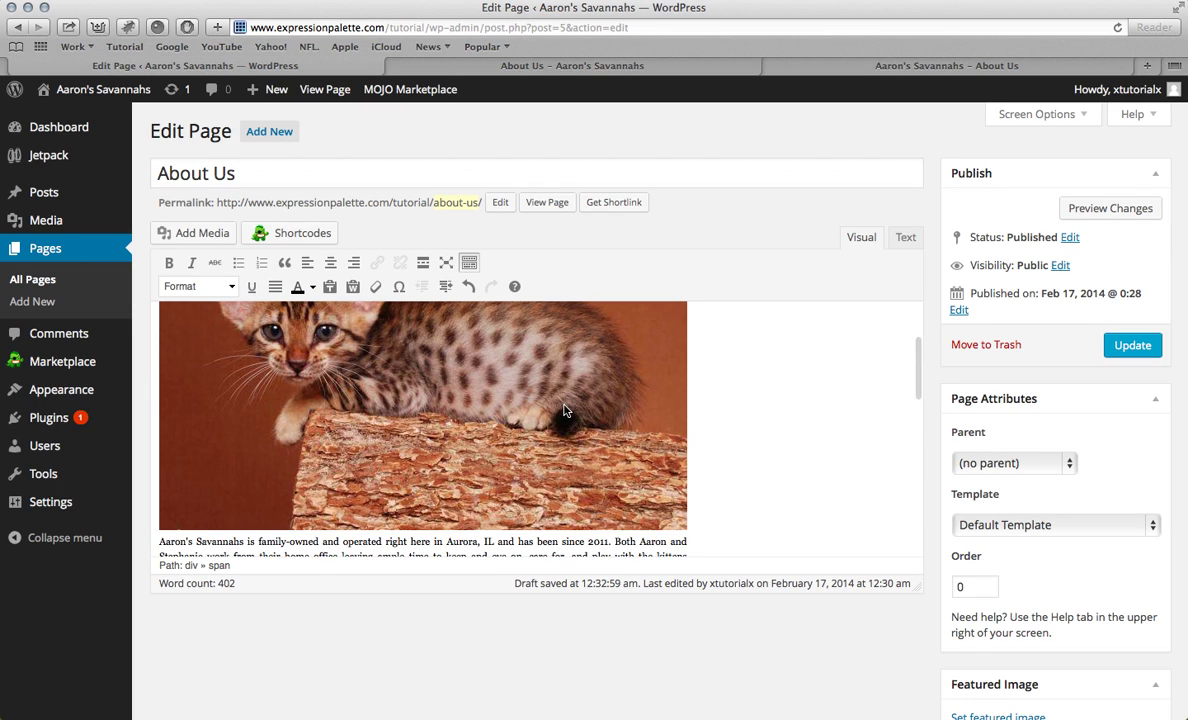
scroll(446, 405, down, 10)
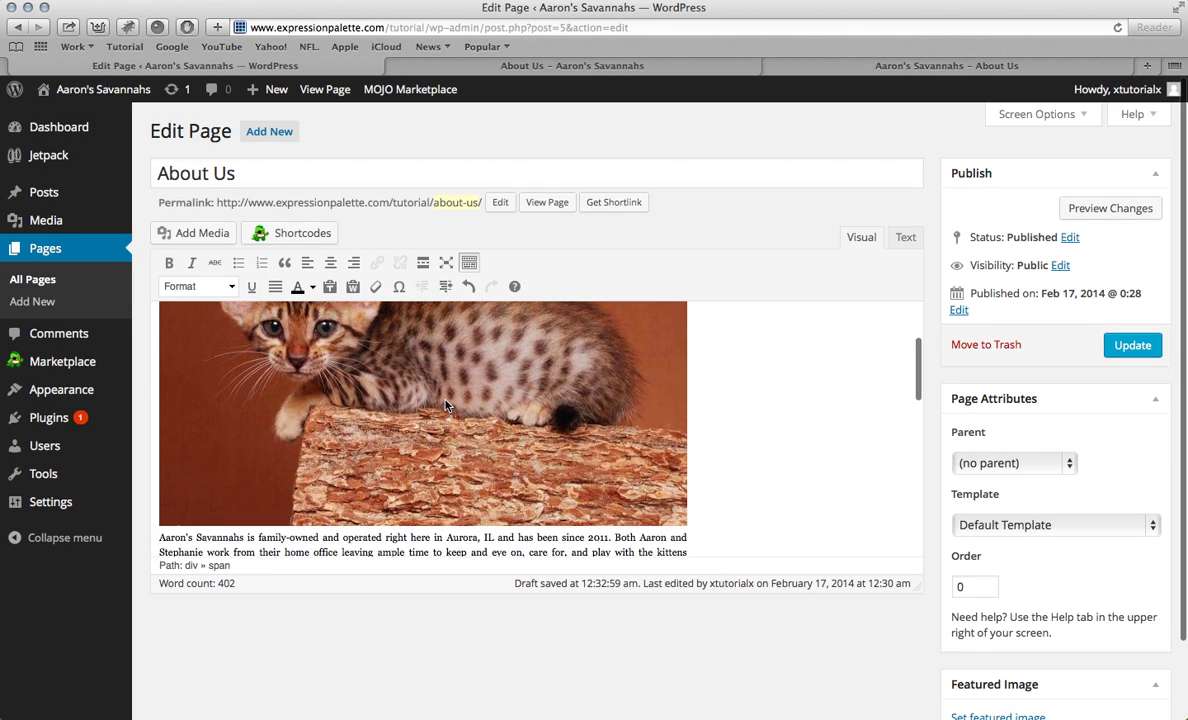
scroll(446, 402, up, 10)
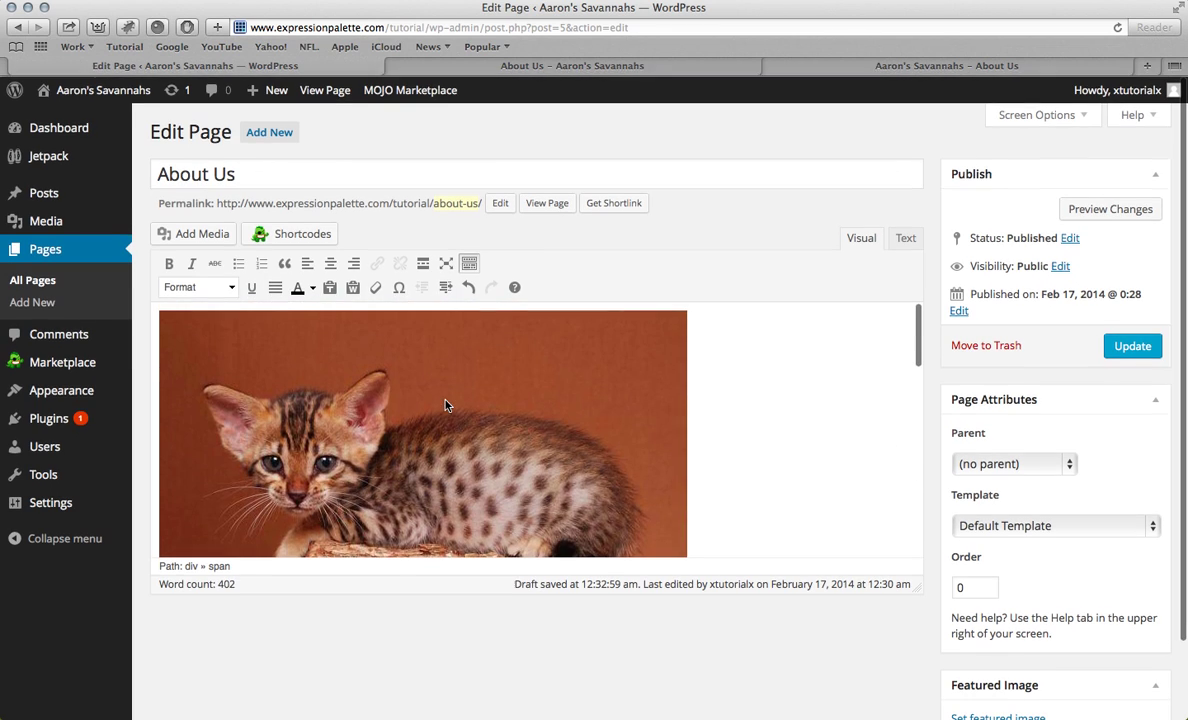
Step: Update the About Us page and review the kitten photo on the live page
click(1125, 354)
click(575, 66)
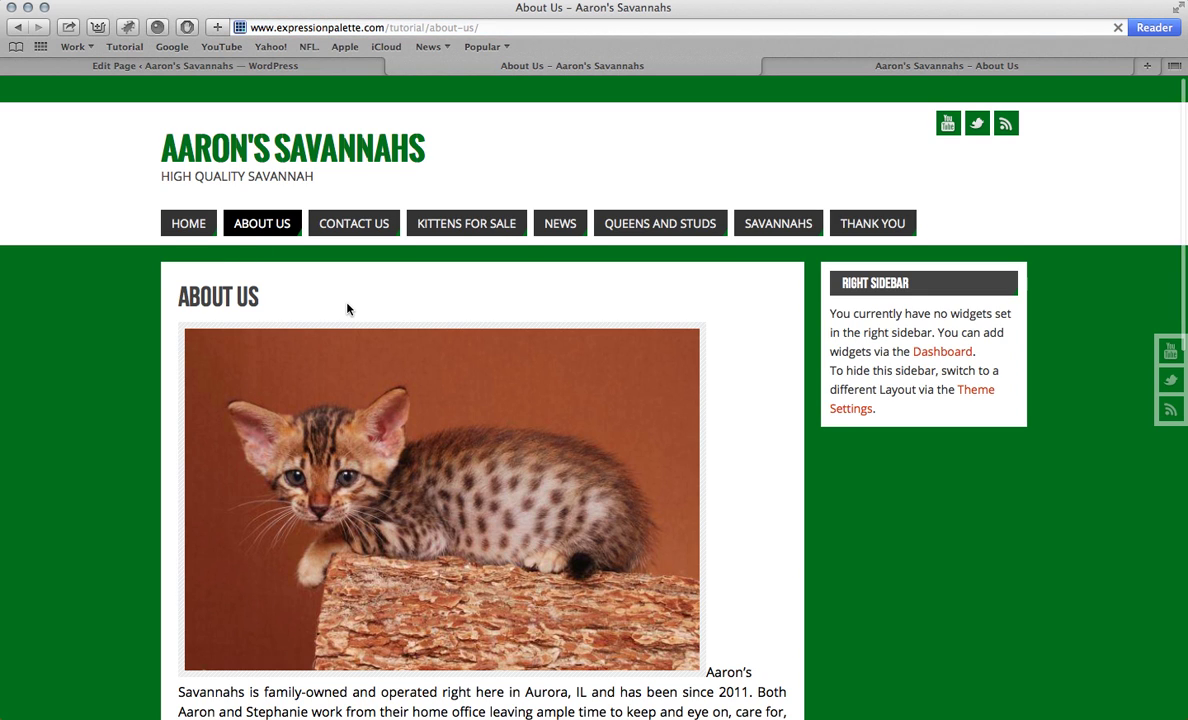
scroll(340, 300, down, 4)
scroll(348, 310, down, 4)
scroll(400, 300, up, 8)
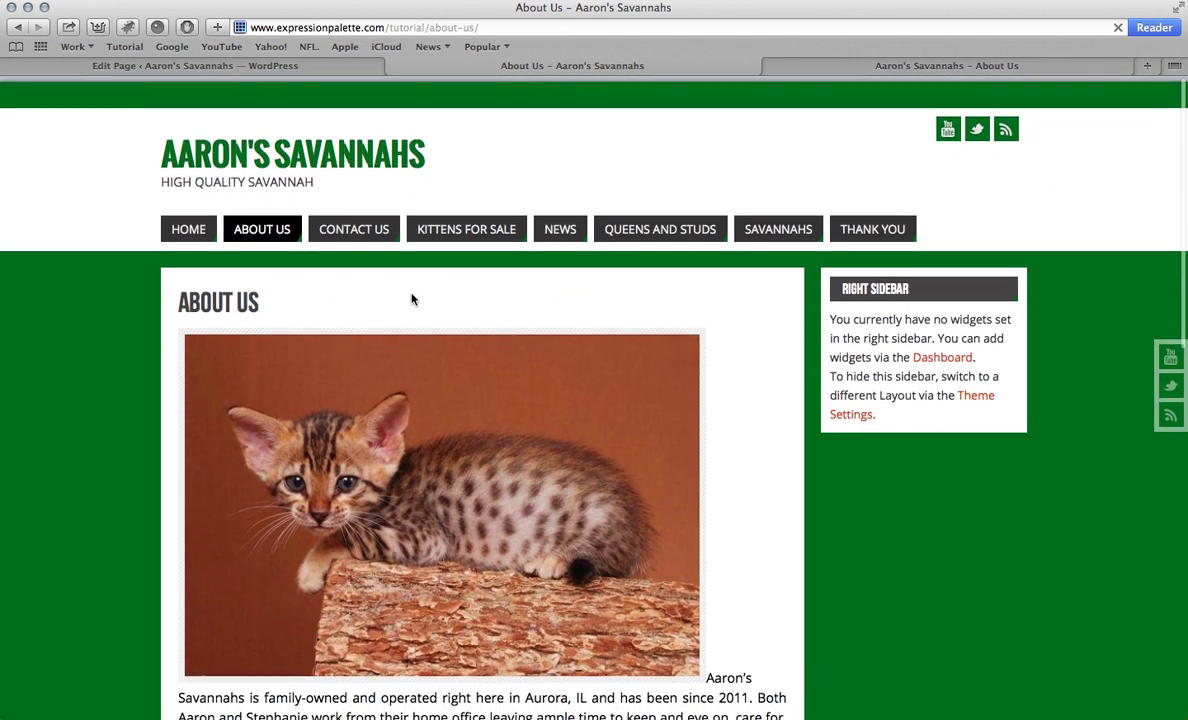
scroll(461, 403, down, 3)
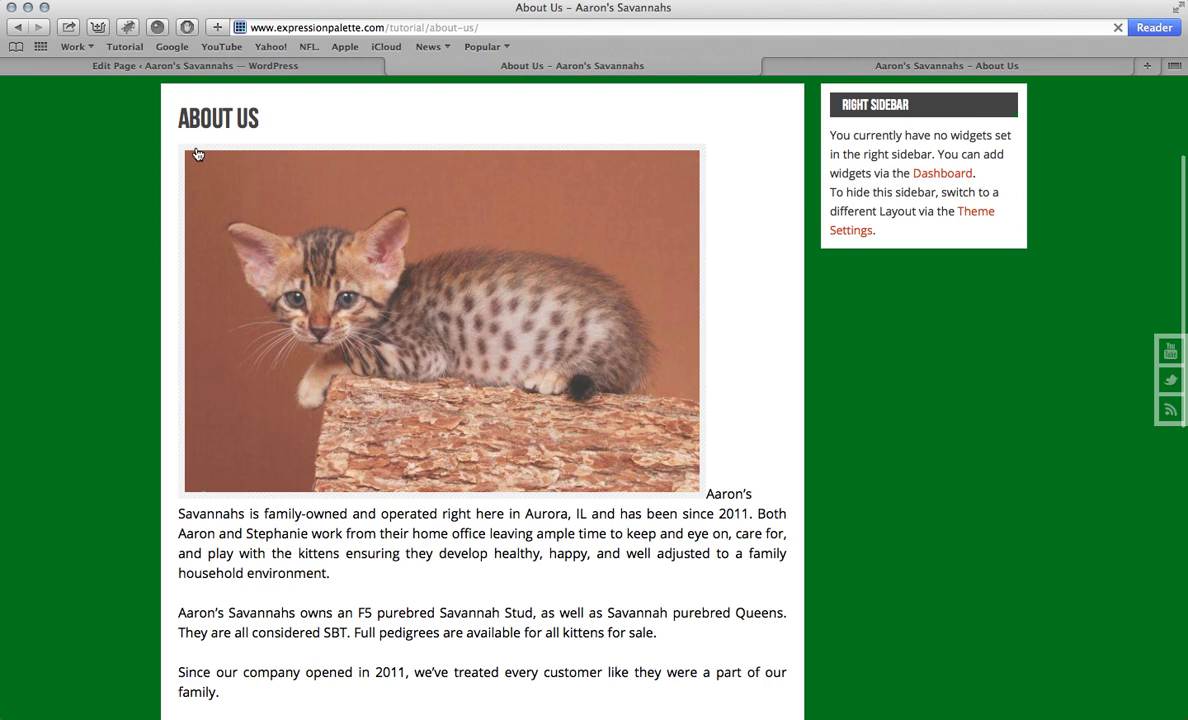
scroll(202, 136, up, 5)
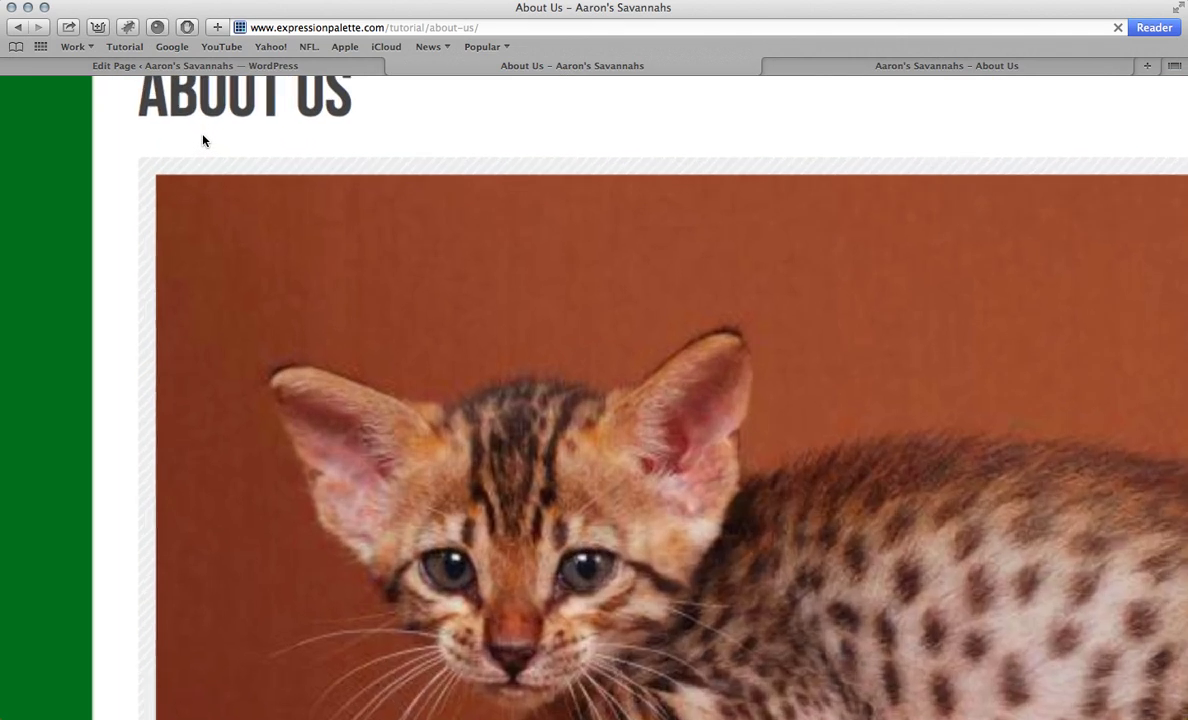
scroll(199, 178, down, 5)
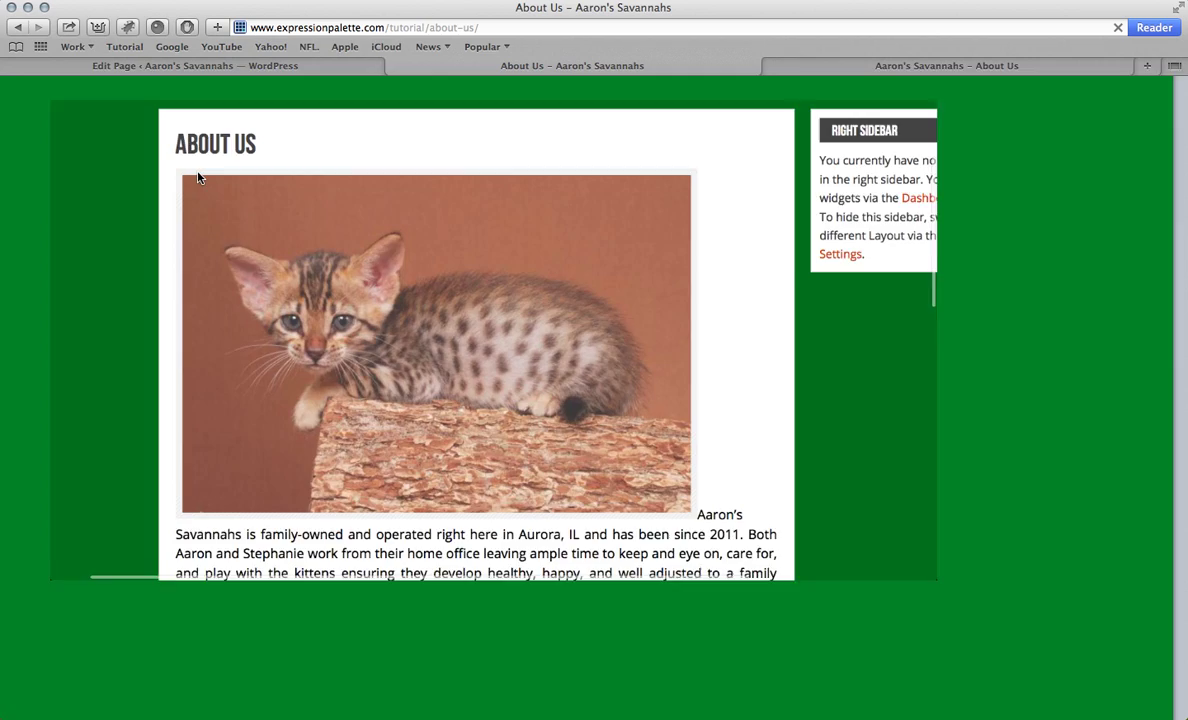
click(197, 66)
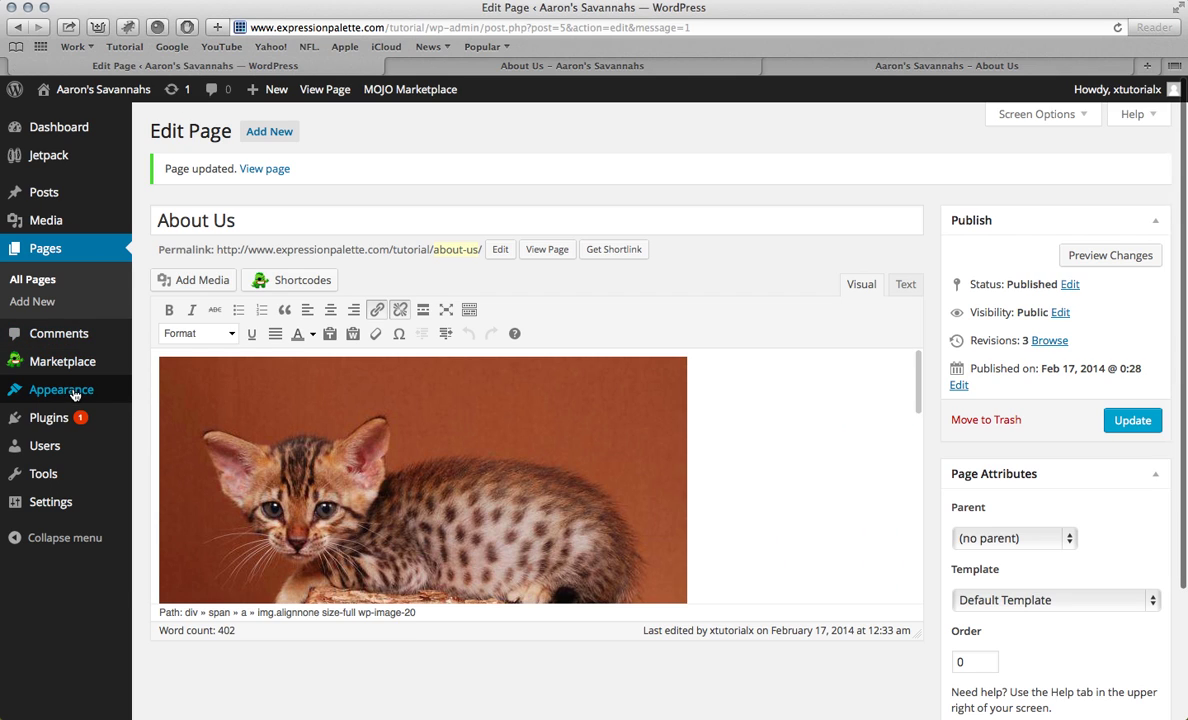
Step: Choose the plain Post Images Border in Parabola's Graphics Settings and save
mouse_move(62, 387)
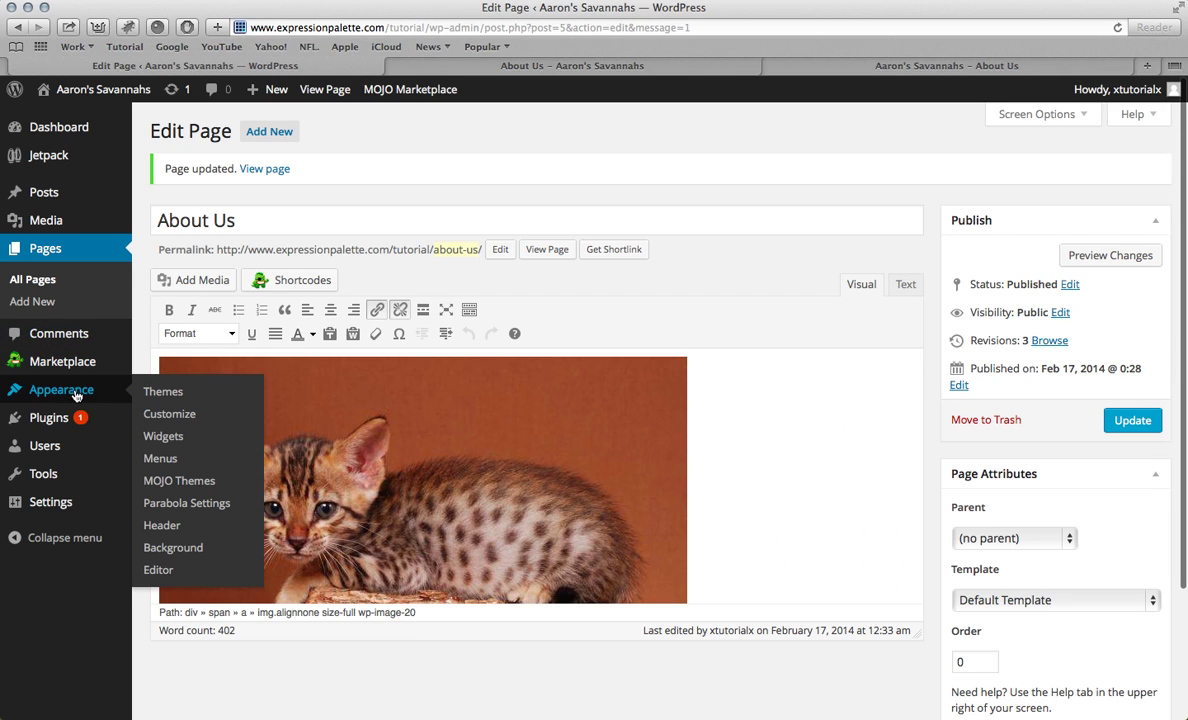
click(194, 505)
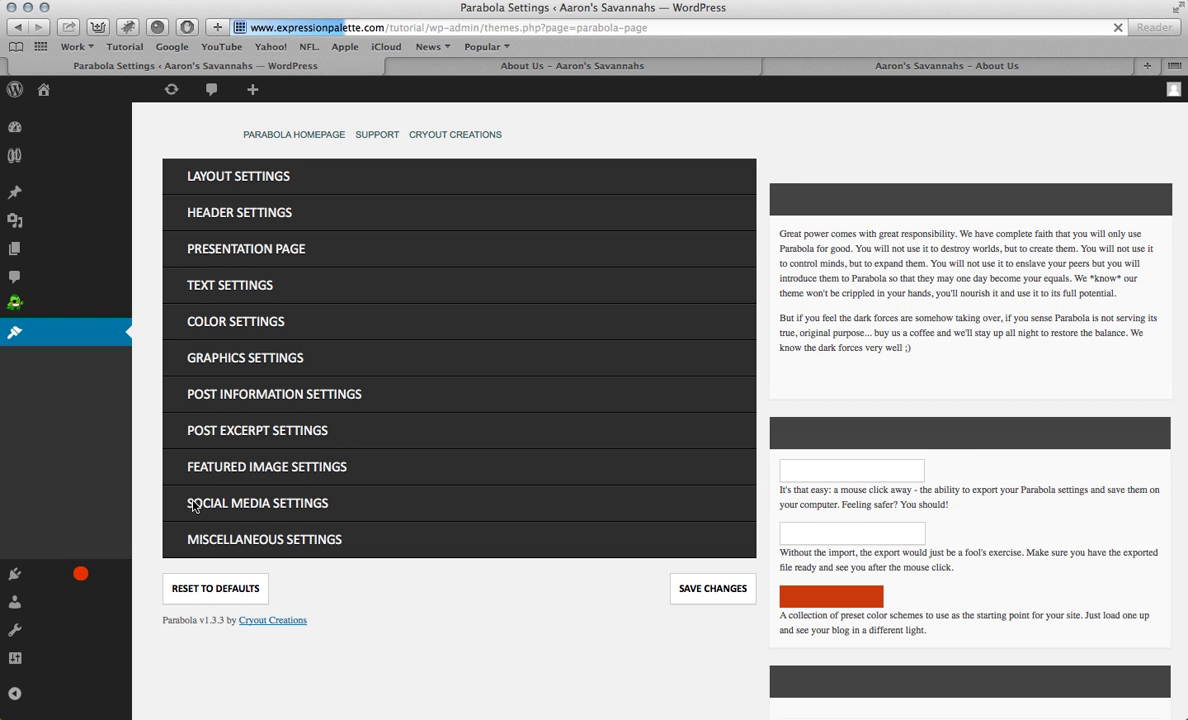
click(254, 388)
scroll(270, 423, down, 5)
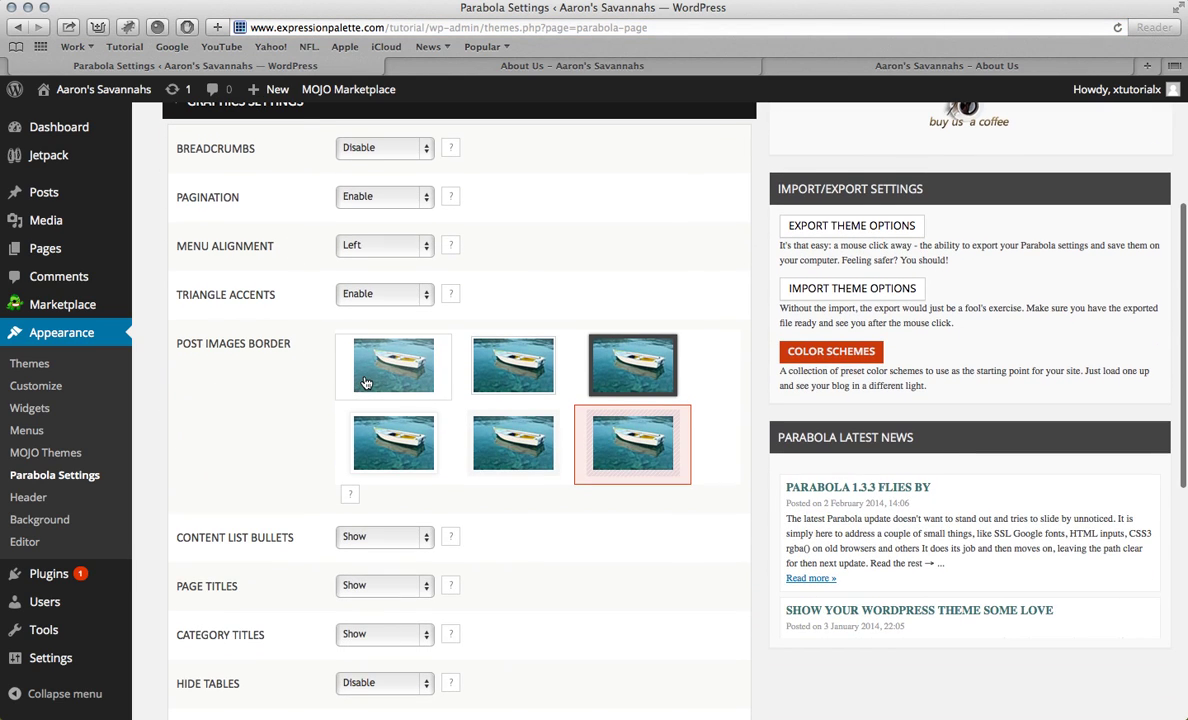
click(366, 383)
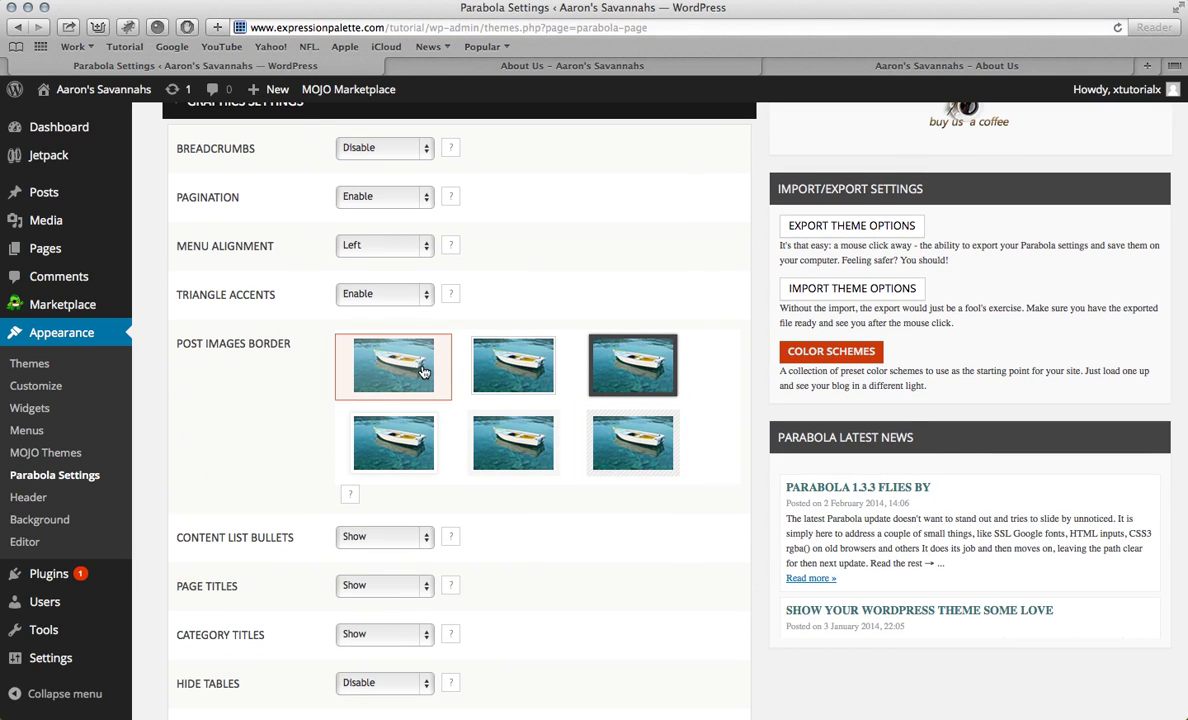
scroll(674, 472, down, 10)
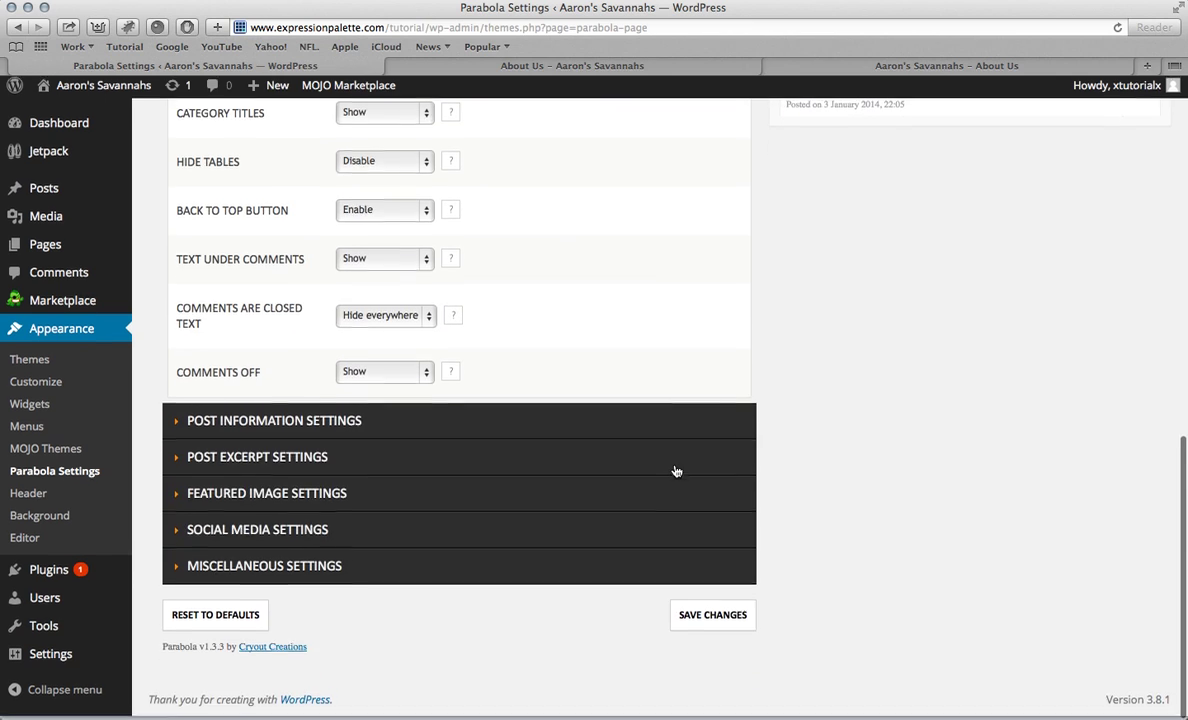
click(714, 620)
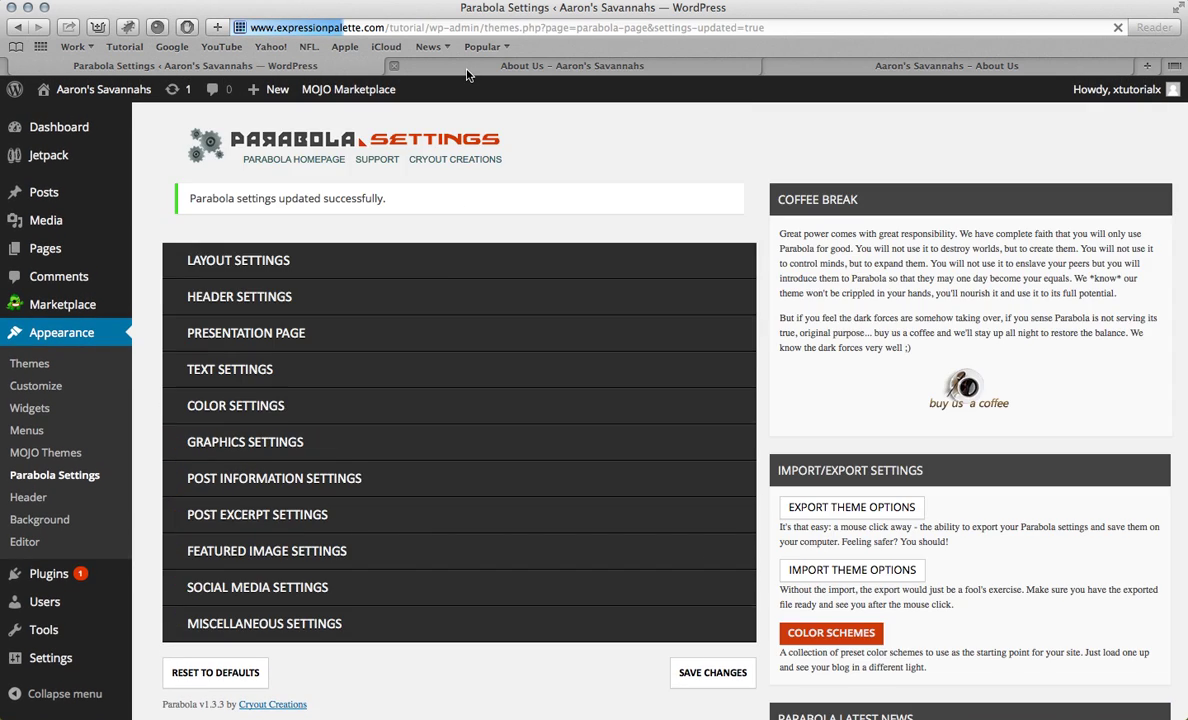
Step: Check that the live About Us kitten photo now has no frame
click(467, 70)
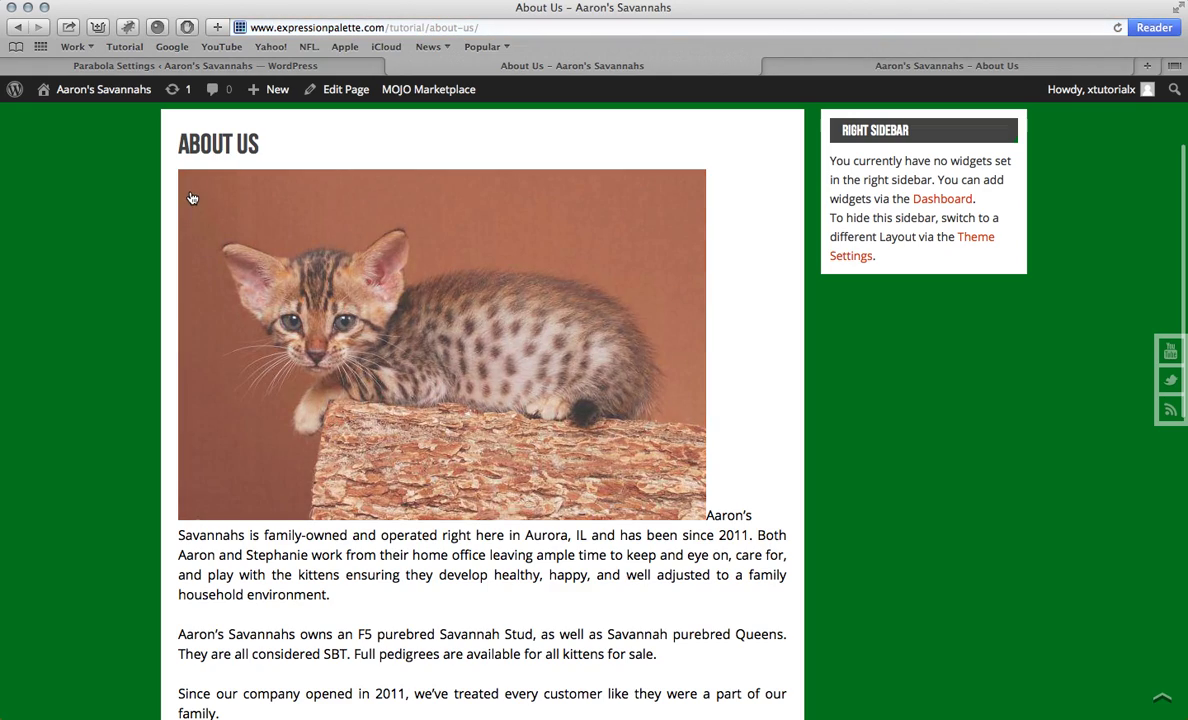
scroll(190, 191, up, 5)
scroll(190, 191, down, 10)
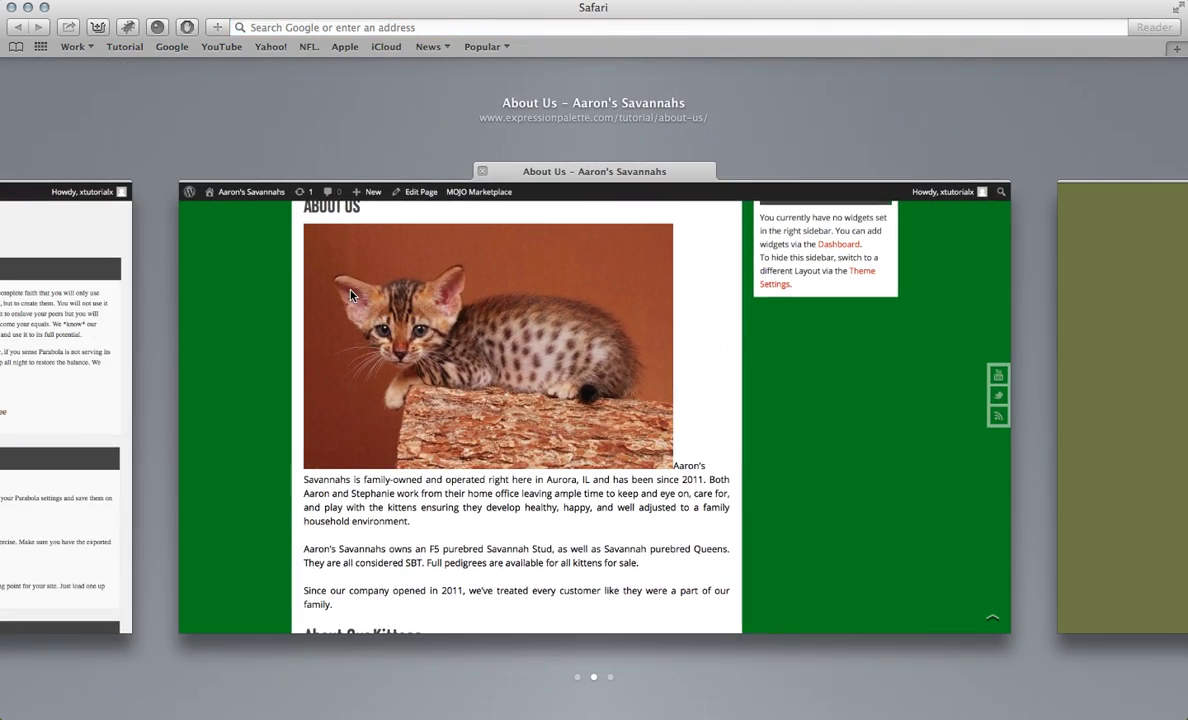
click(325, 269)
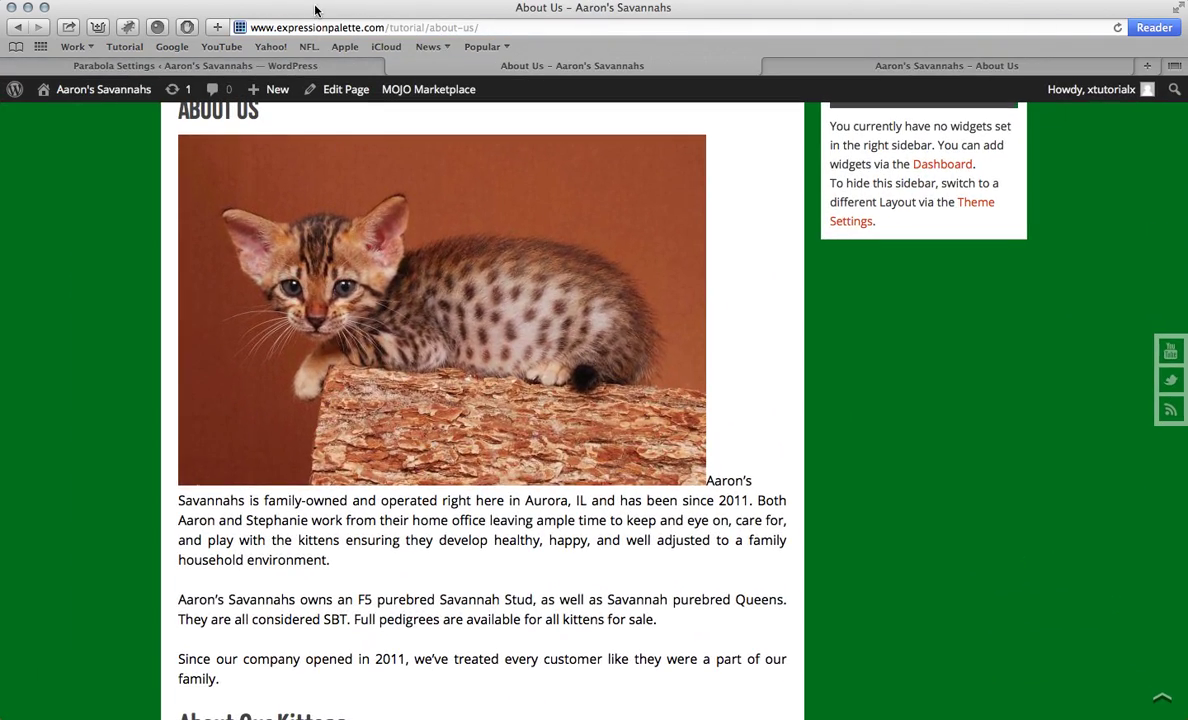
click(281, 63)
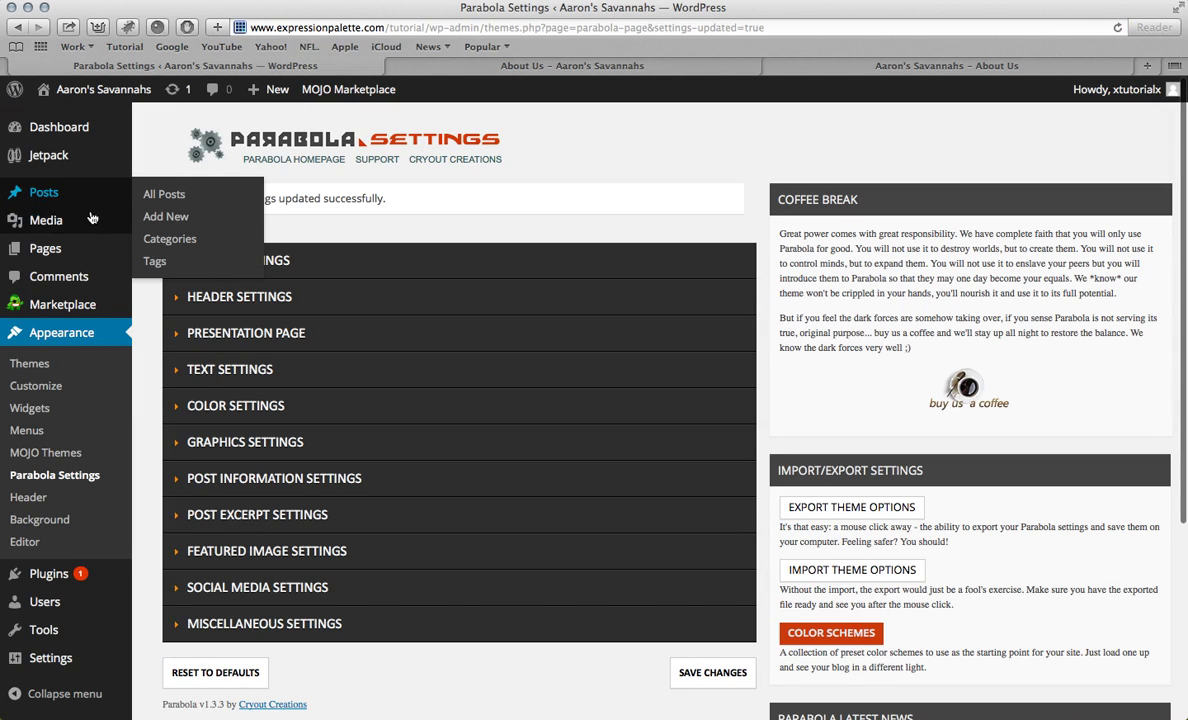
Step: Open About Us from All Pages and place the caret right after the kitten photo
mouse_move(61, 251)
click(165, 250)
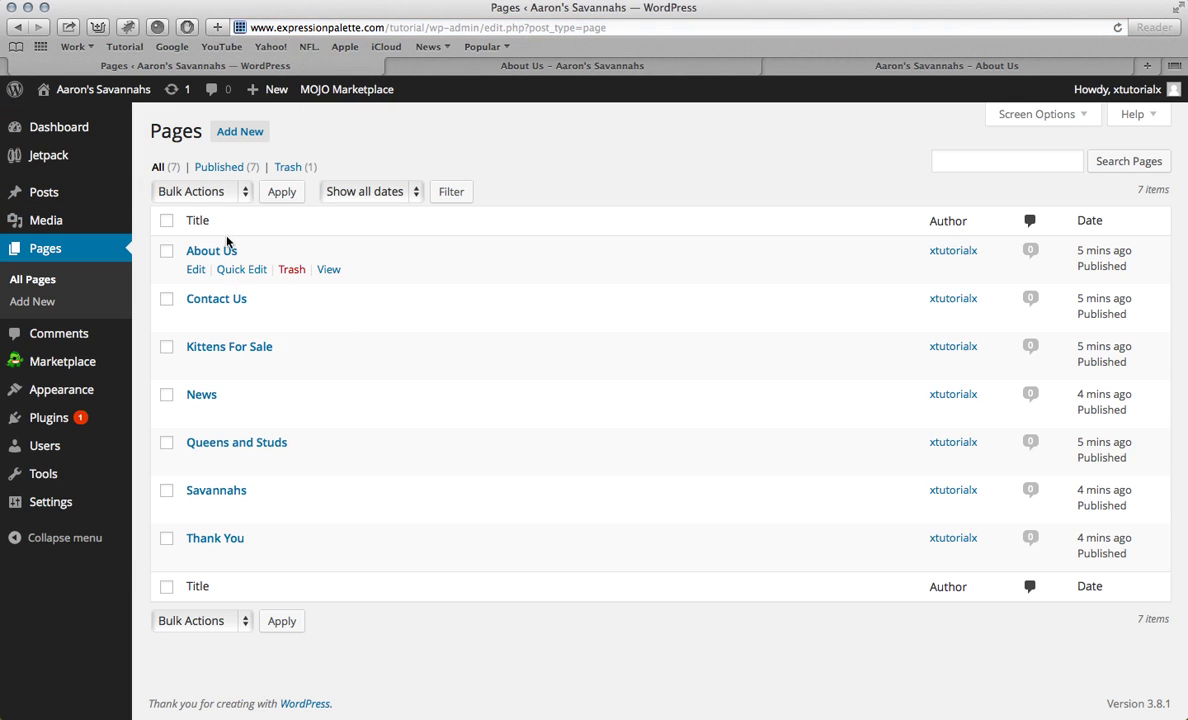
click(222, 253)
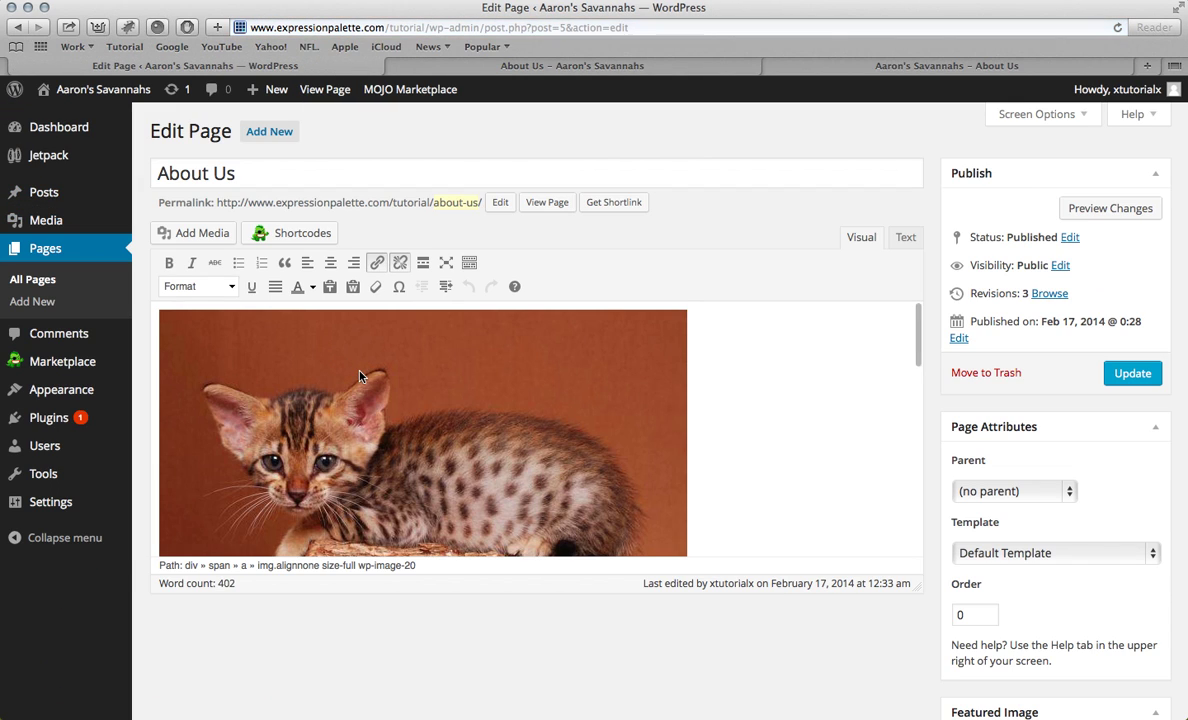
scroll(361, 376, down, 1)
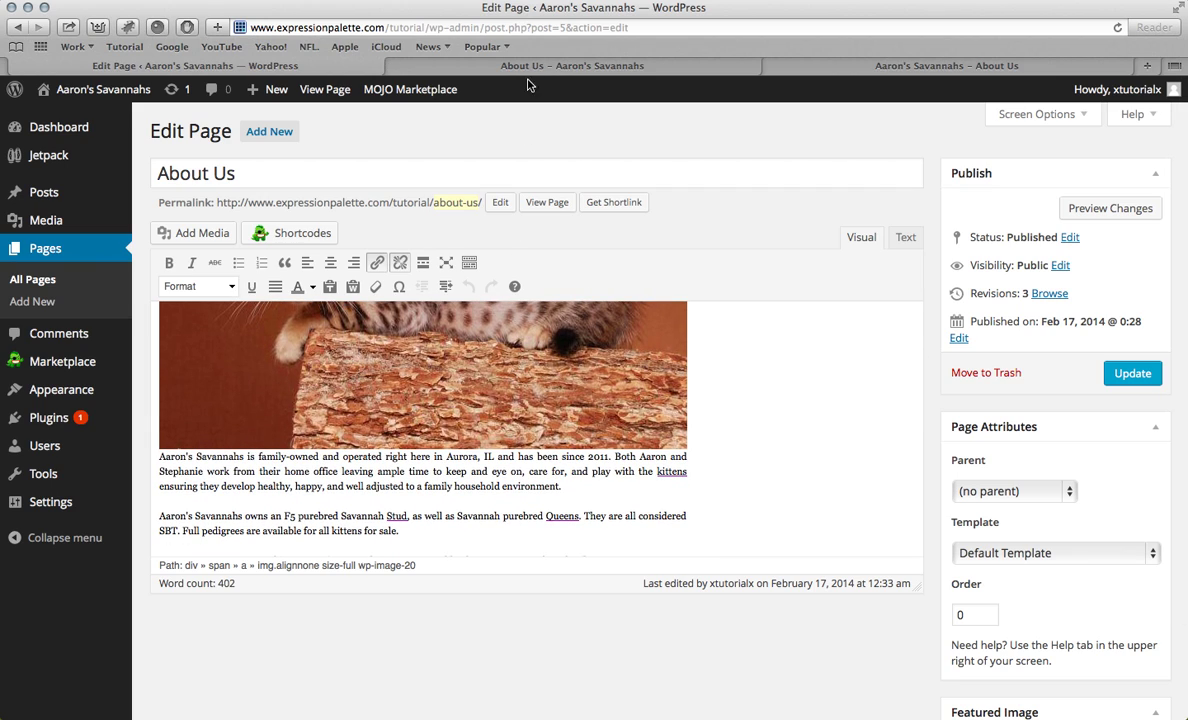
click(697, 455)
Step: Add a line break below the kitten photo, update the page, and review it live
key(Return)
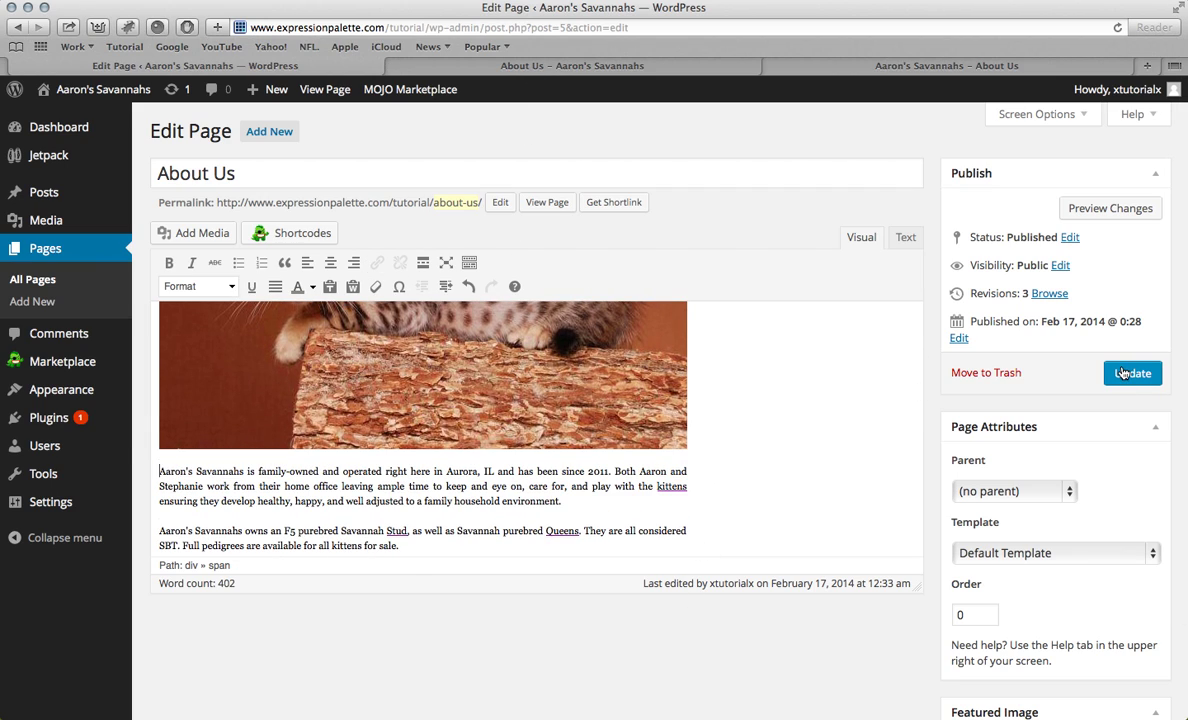
click(1128, 373)
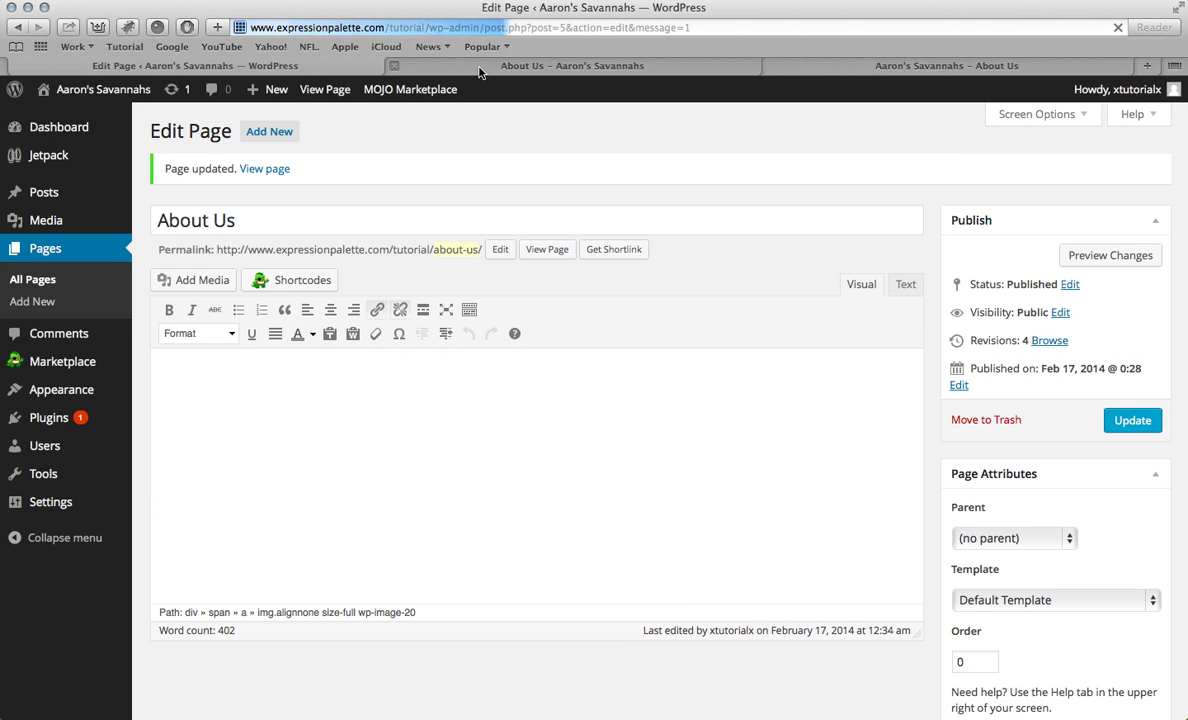
click(479, 68)
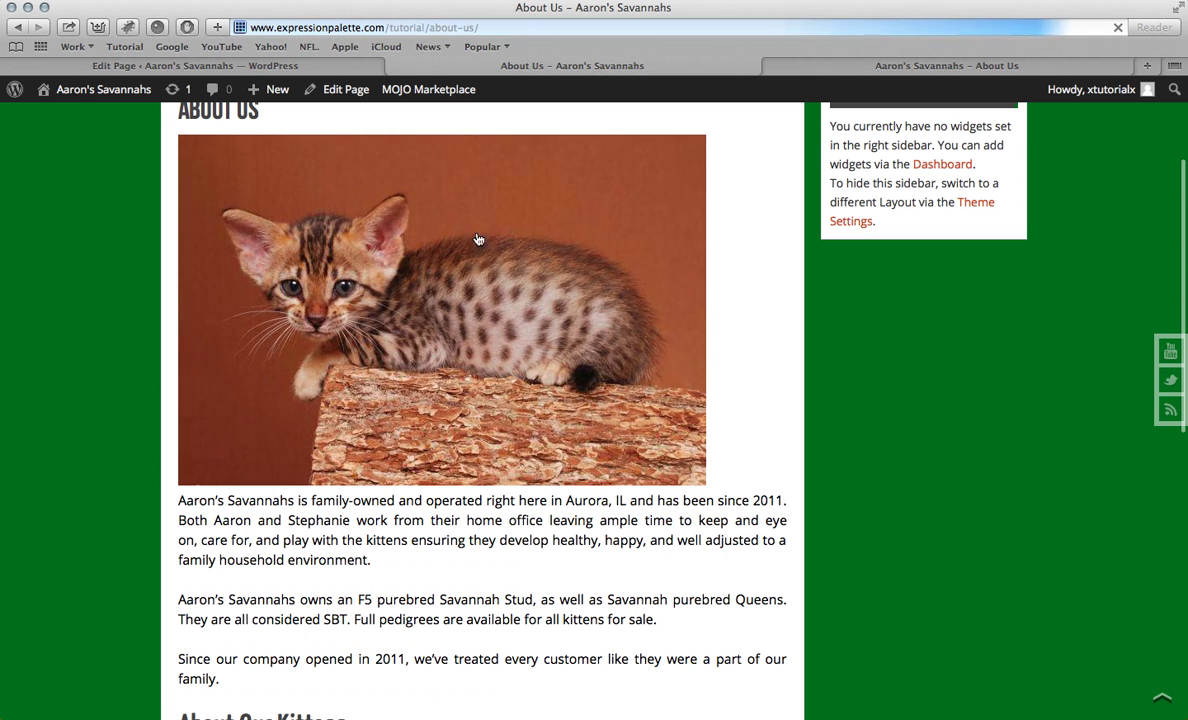
scroll(484, 316, down, 2)
scroll(484, 316, down, 10)
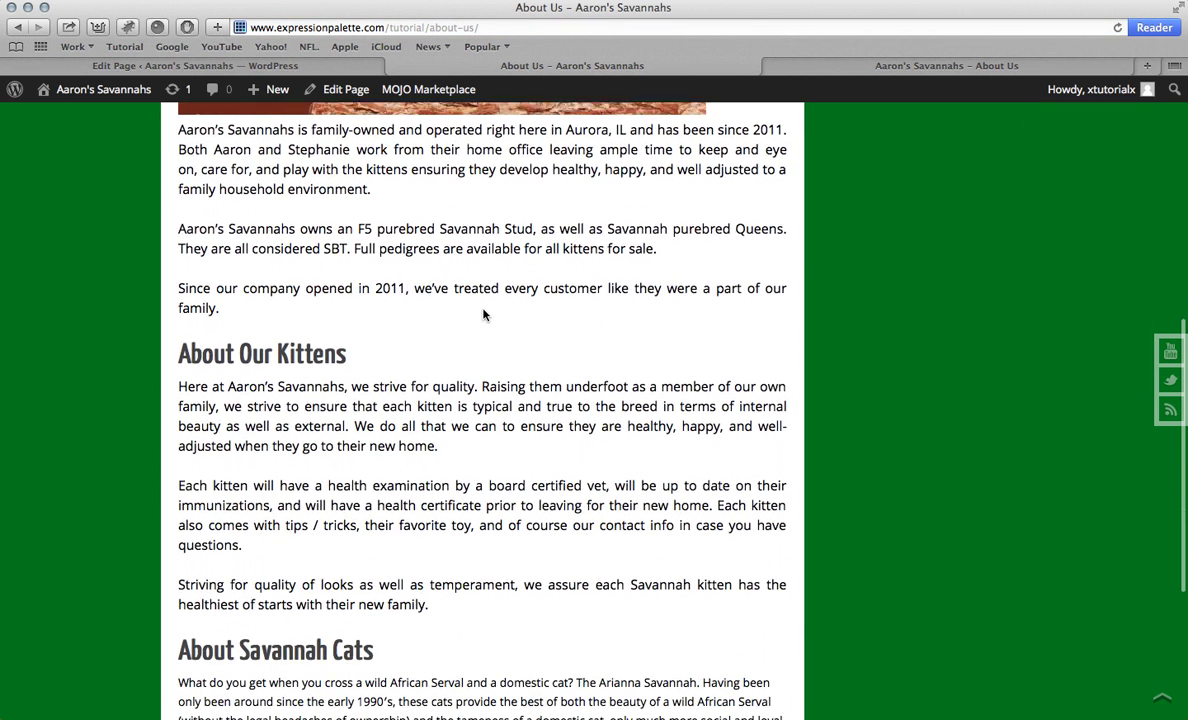
scroll(483, 315, up, 15)
scroll(484, 316, down, 2)
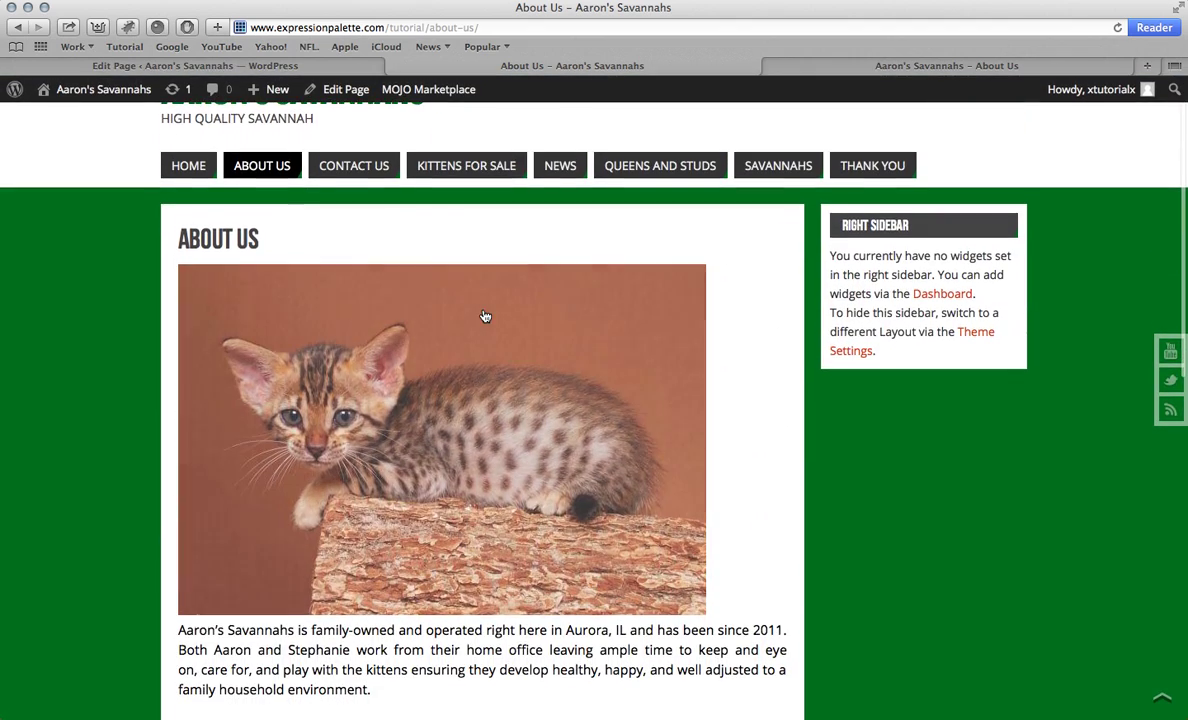
Step: Align the kitten photo to the center
click(320, 65)
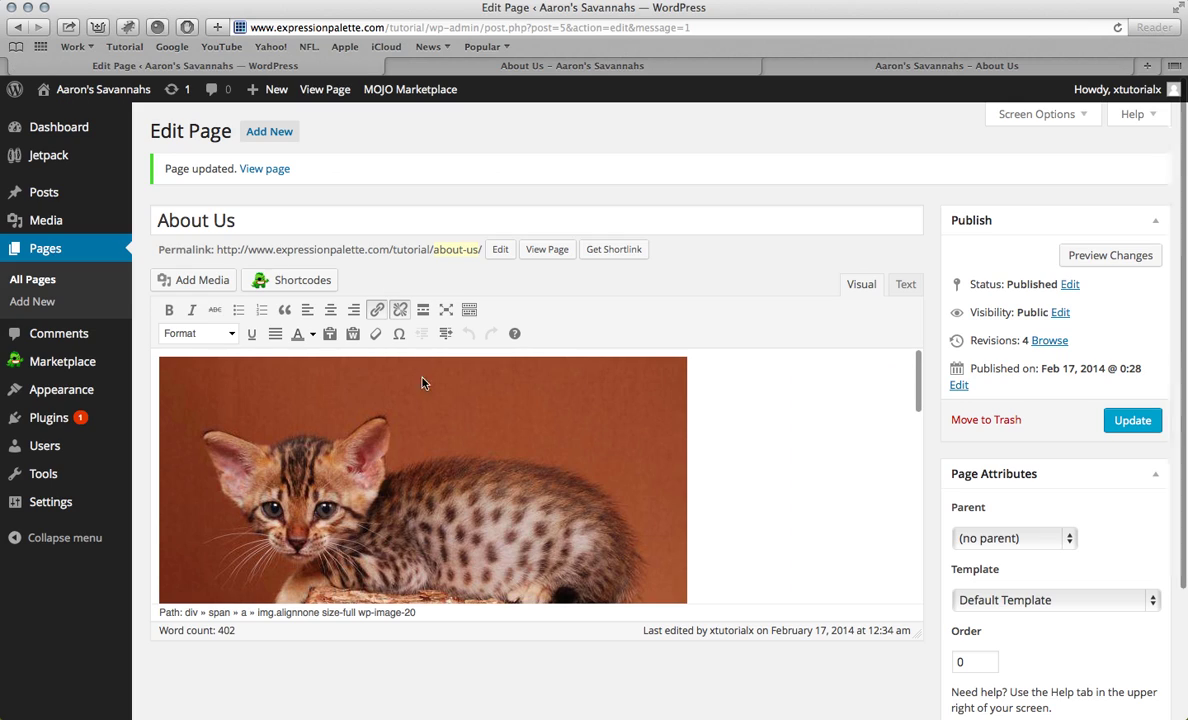
scroll(400, 458, up, 3)
click(400, 458)
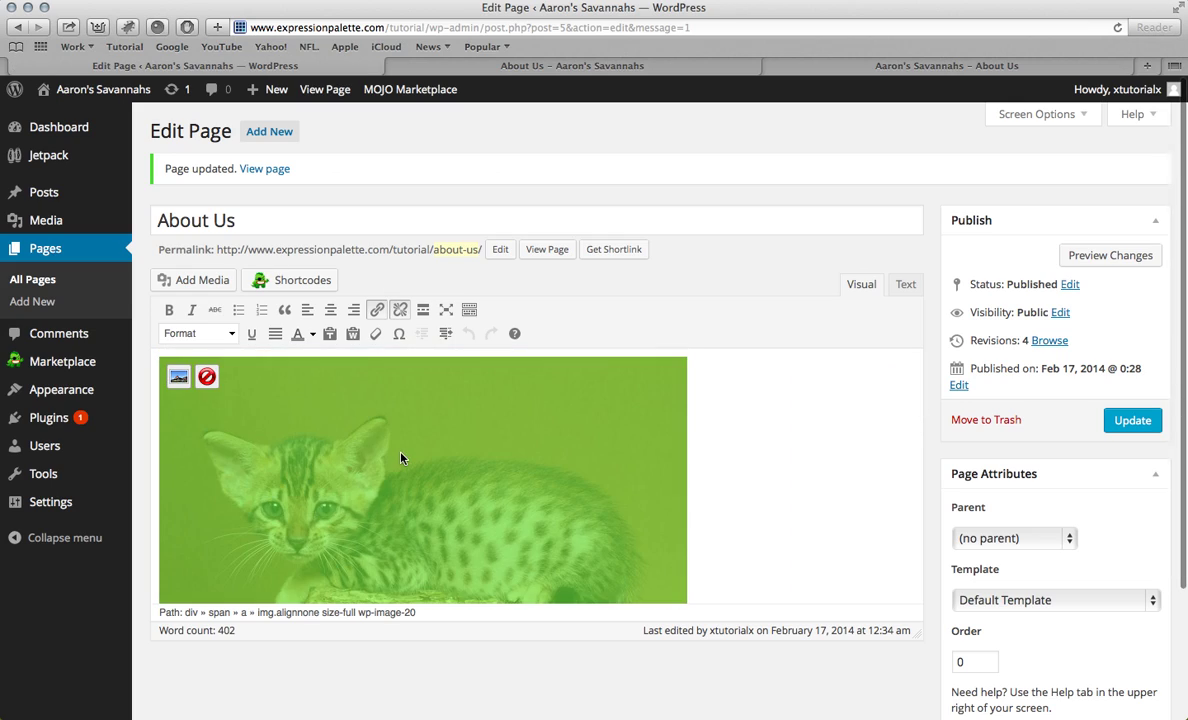
click(331, 310)
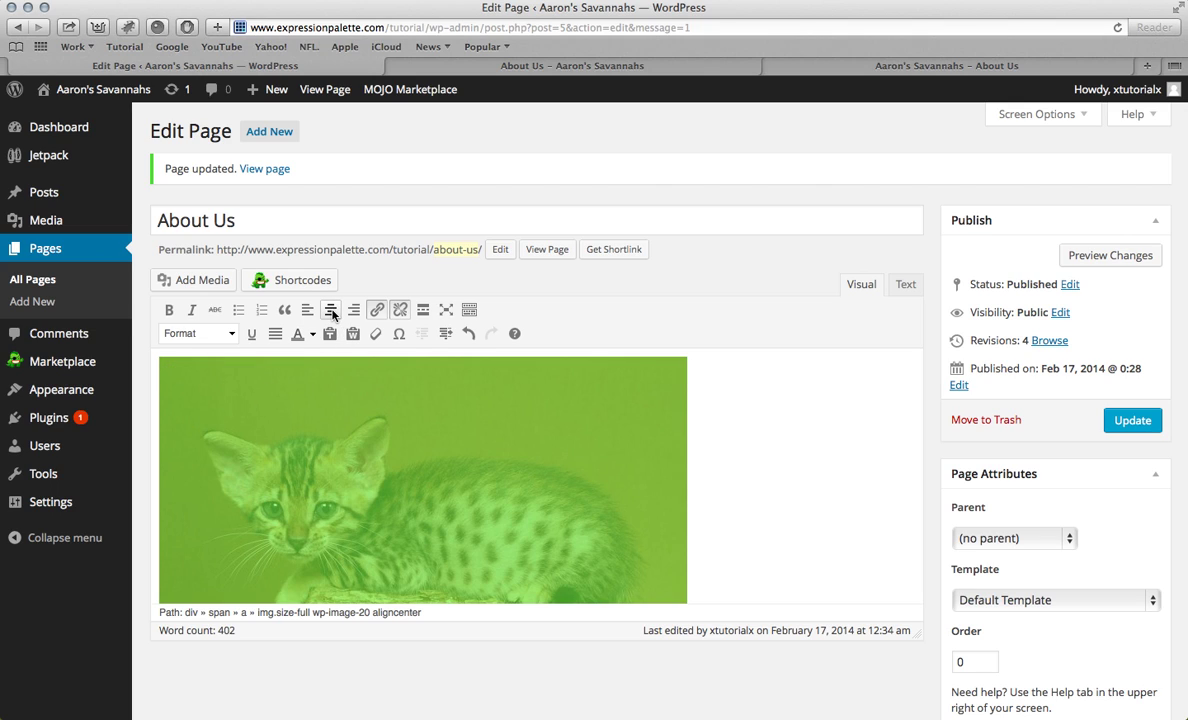
Step: Clear the kitten photo's Link URL and update the About Us page
click(342, 416)
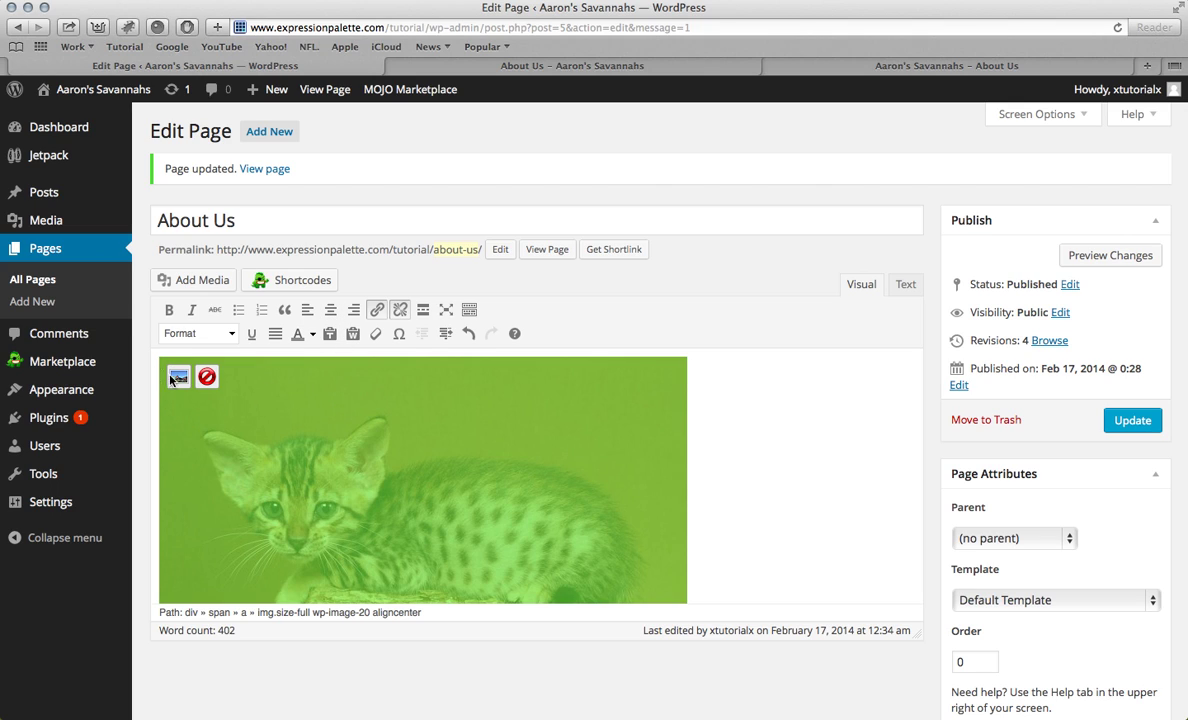
click(176, 378)
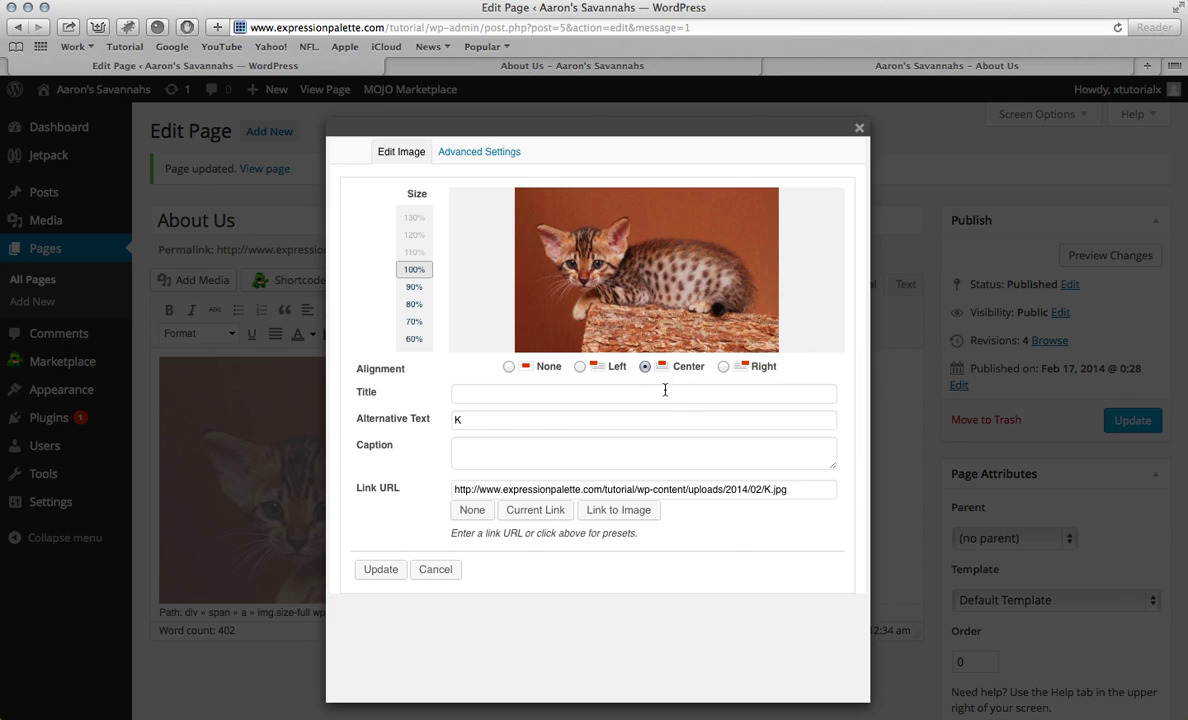
triple_click(522, 489)
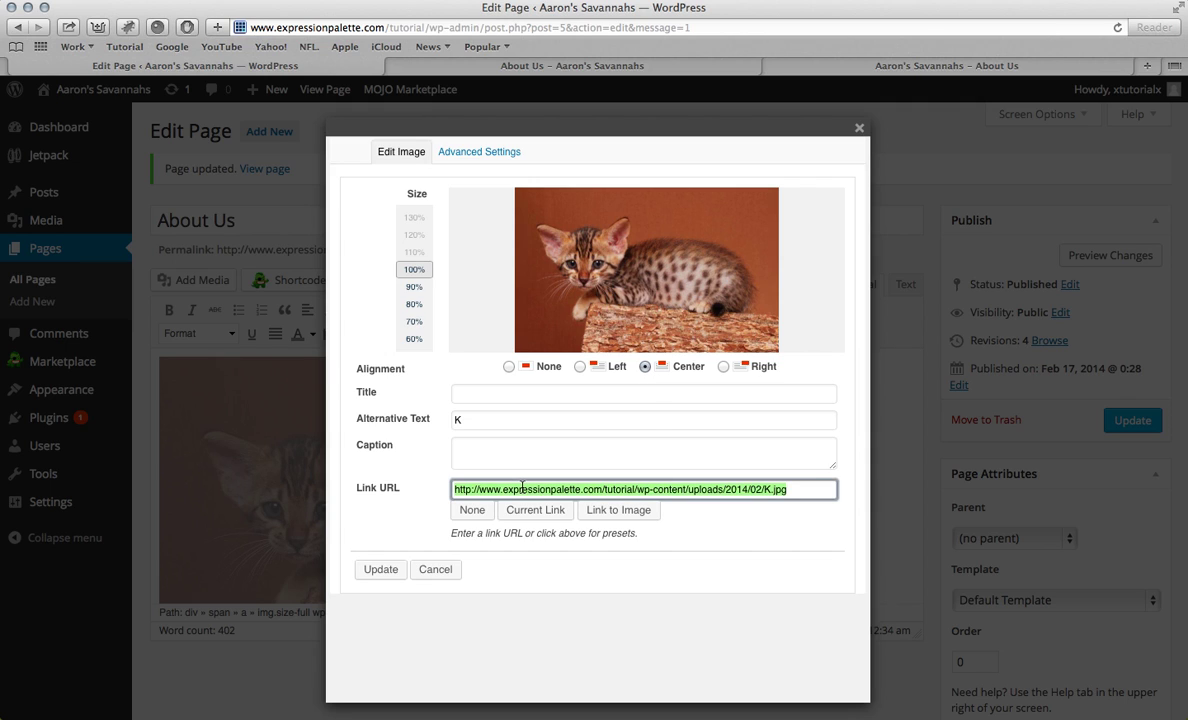
key(BackSpace)
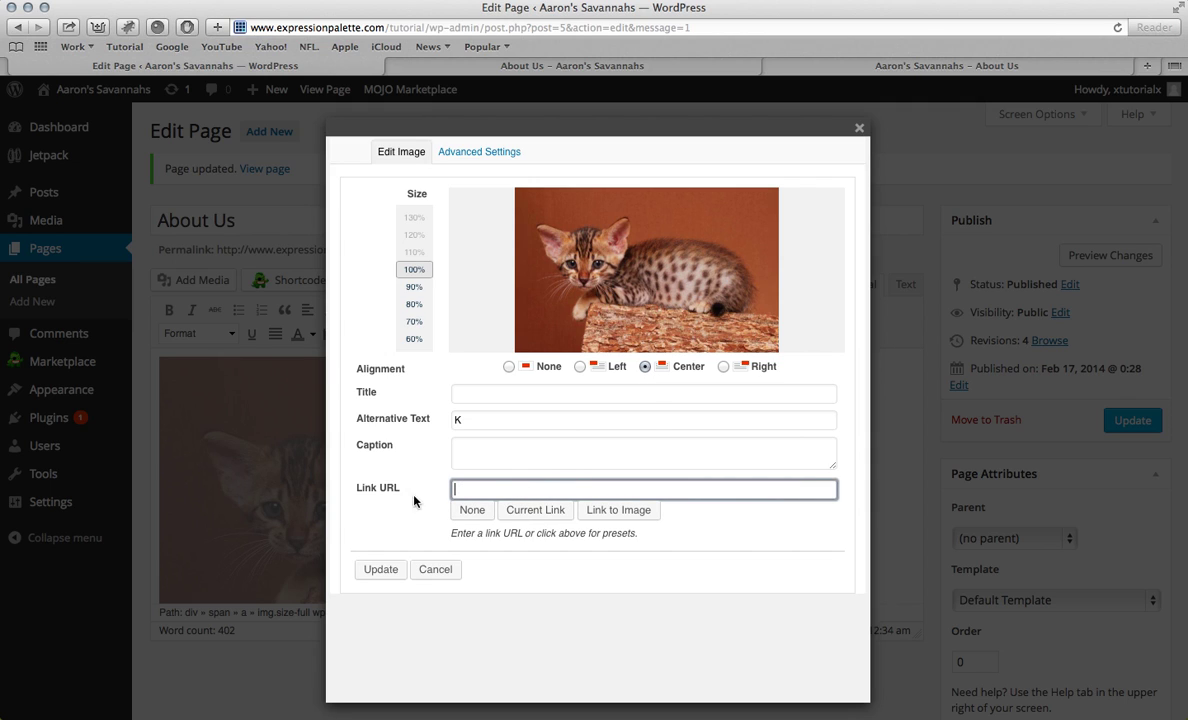
click(381, 569)
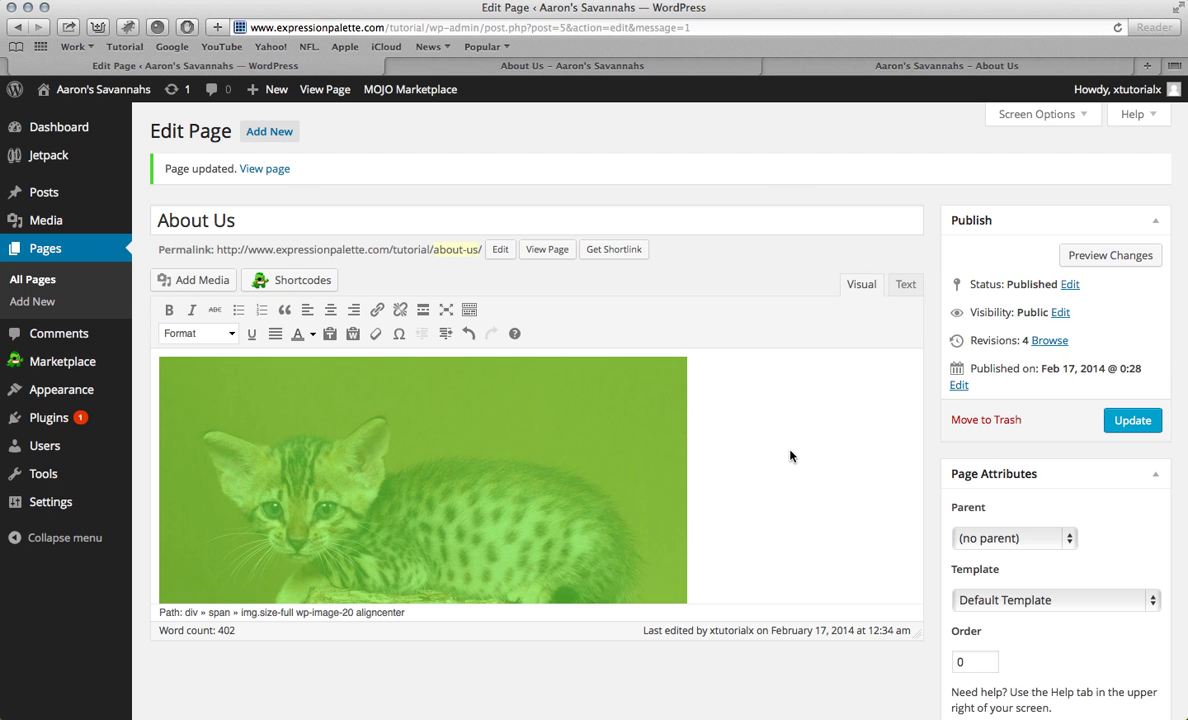
scroll(790, 456, down, 3)
click(1133, 420)
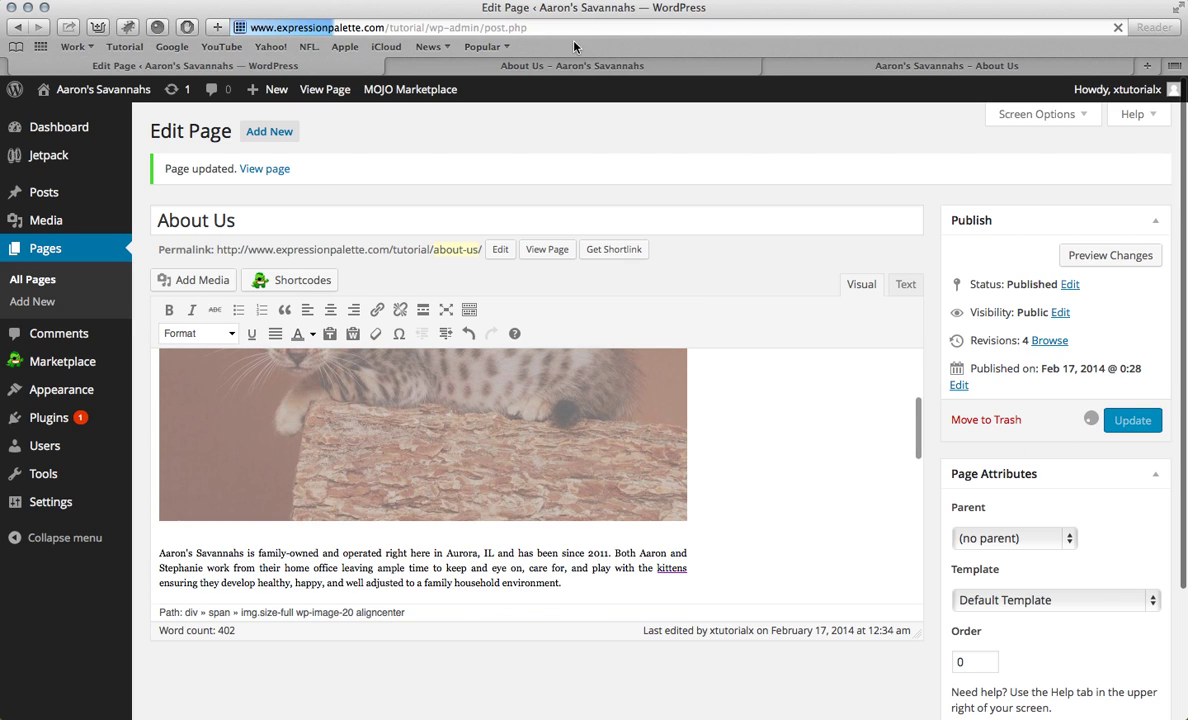
Step: Confirm on the live About Us page that the kitten photo is centered and unlinked
click(566, 66)
click(449, 322)
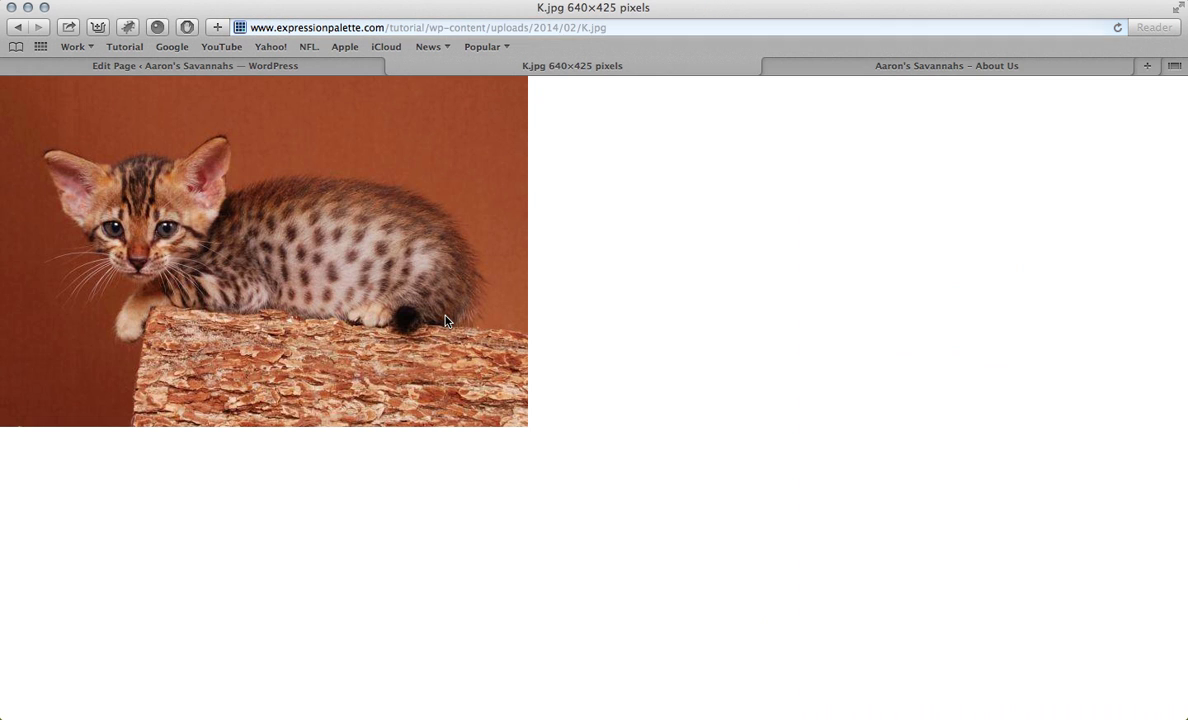
click(19, 30)
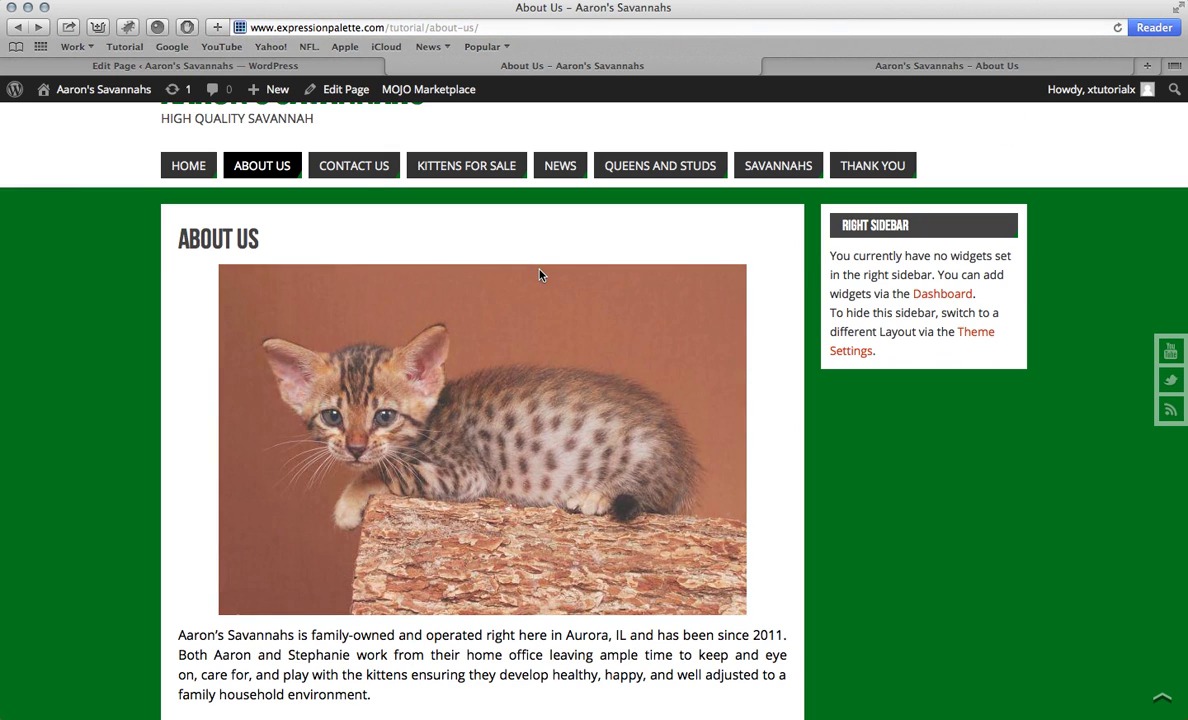
Step: Update the About Us page again and bring up the All Pages list
click(285, 65)
scroll(391, 283, down, 5)
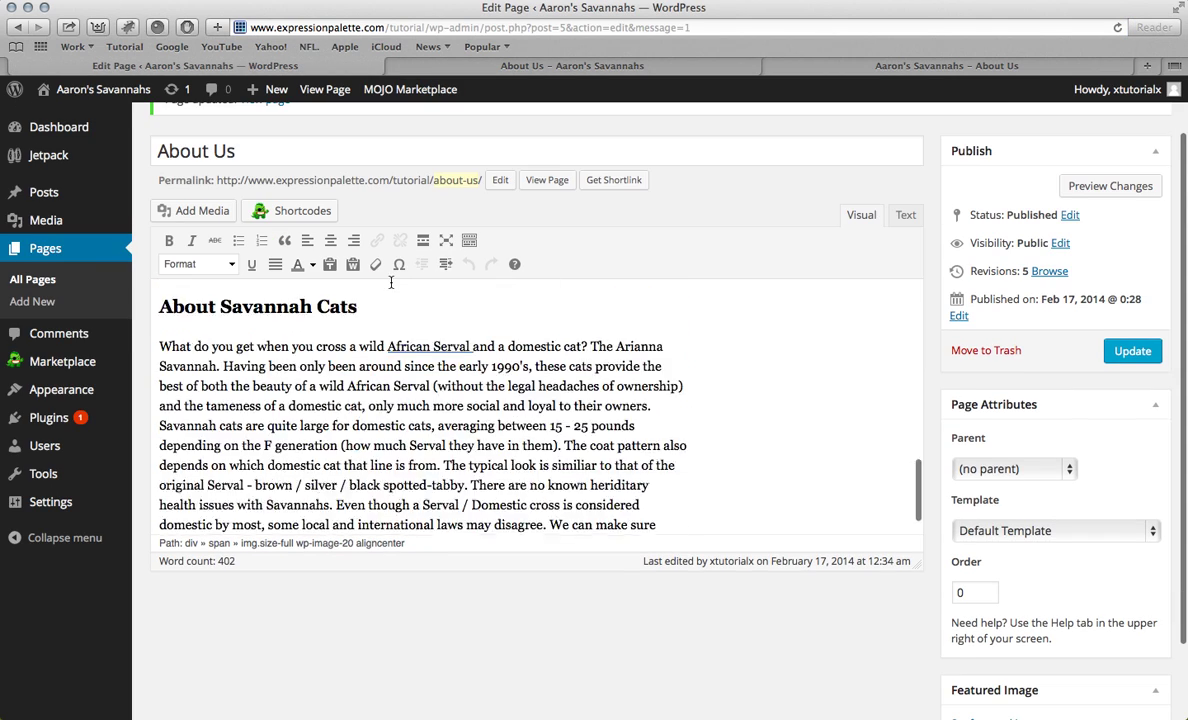
scroll(391, 283, down, 3)
scroll(708, 295, up, 8)
click(1120, 314)
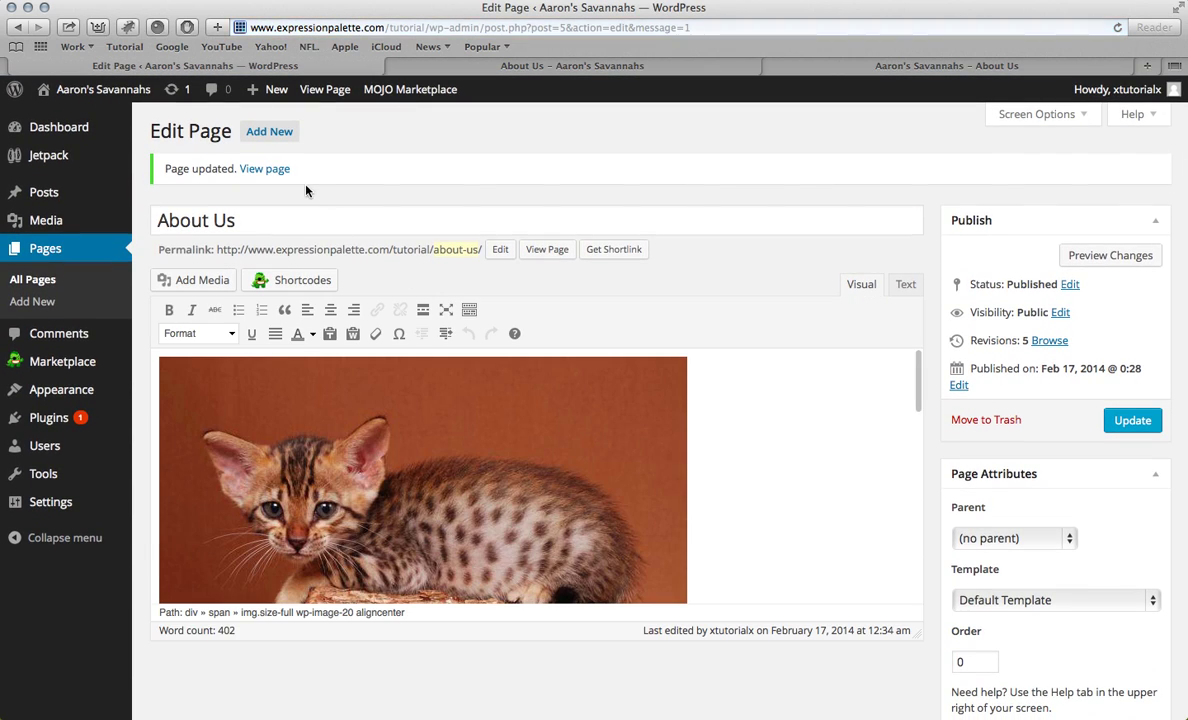
click(72, 257)
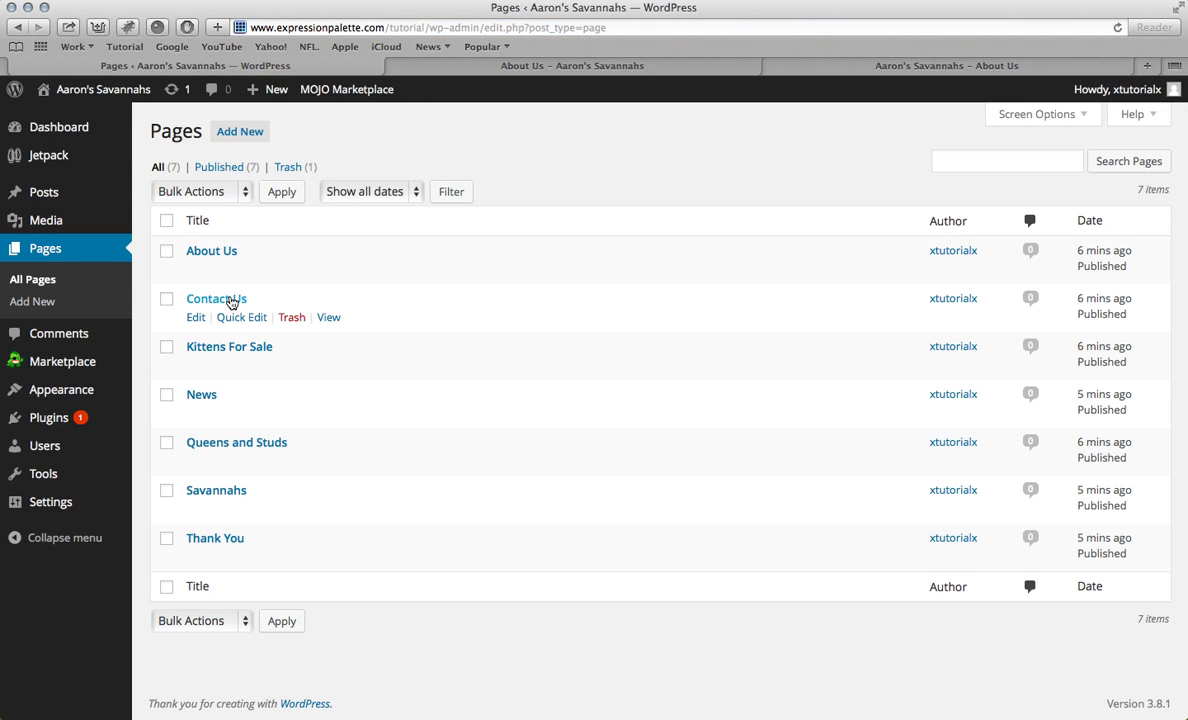
Step: Copy both intro paragraphs from the old Kittens page into Kittens For Sale and colour them black
click(227, 349)
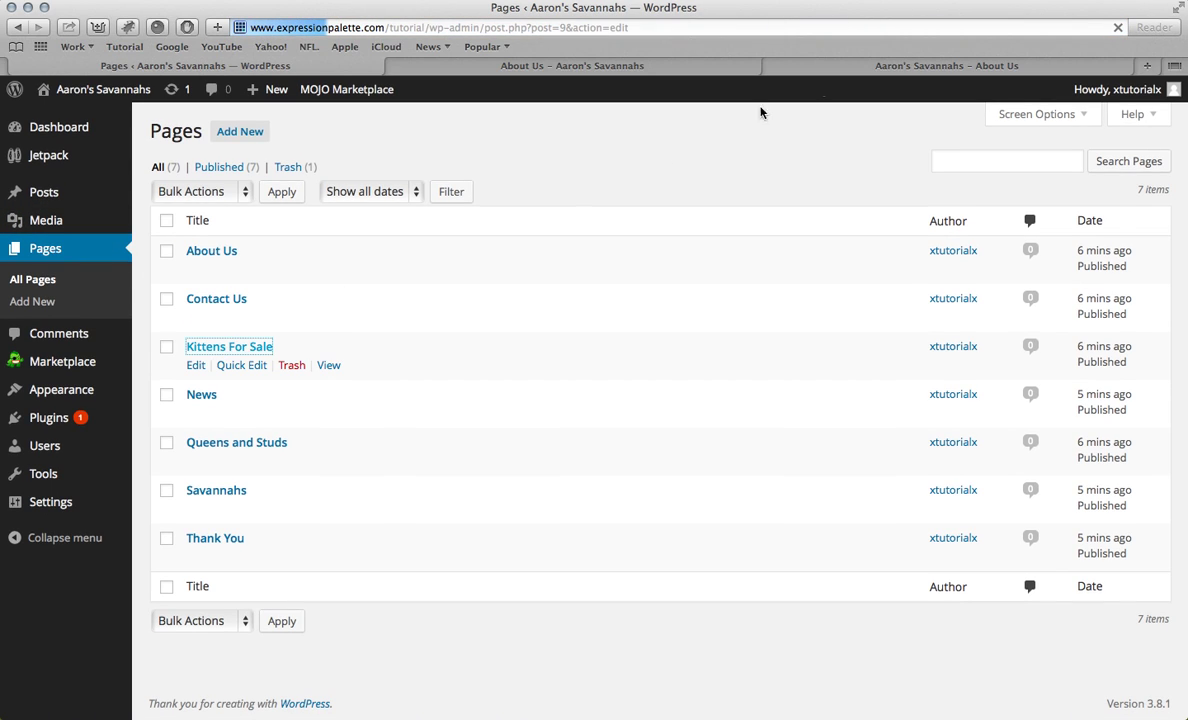
click(828, 70)
scroll(609, 162, up, 6)
click(570, 233)
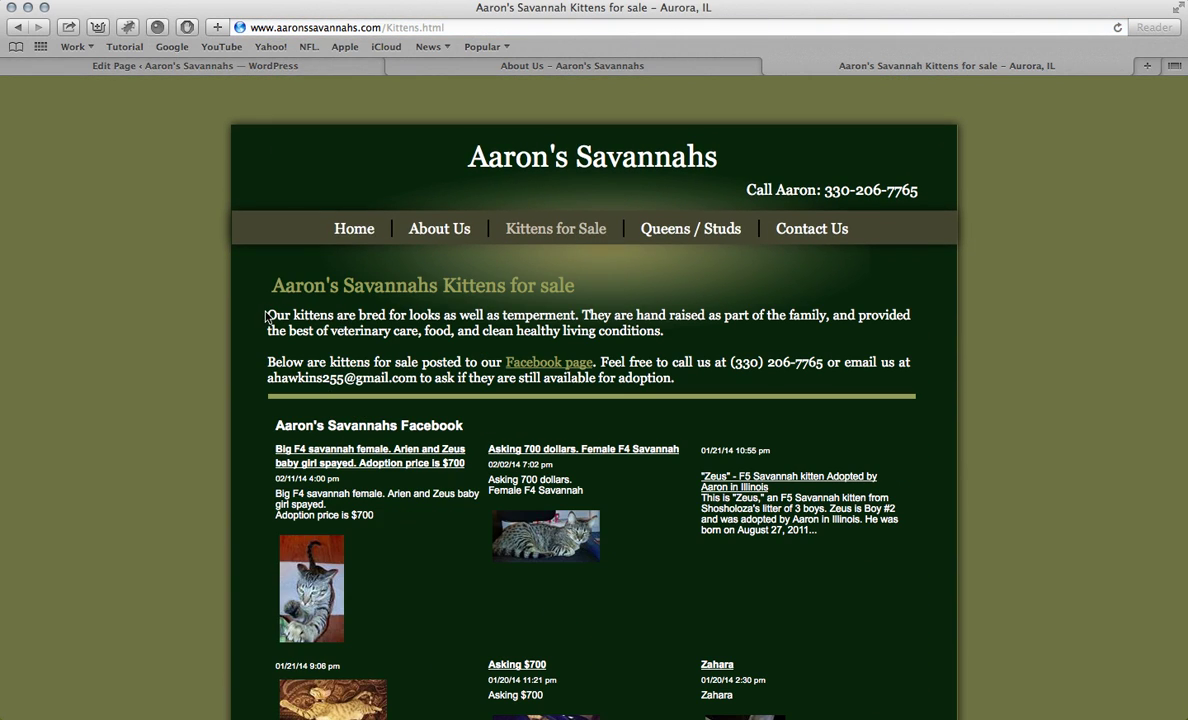
drag(267, 314, 676, 382)
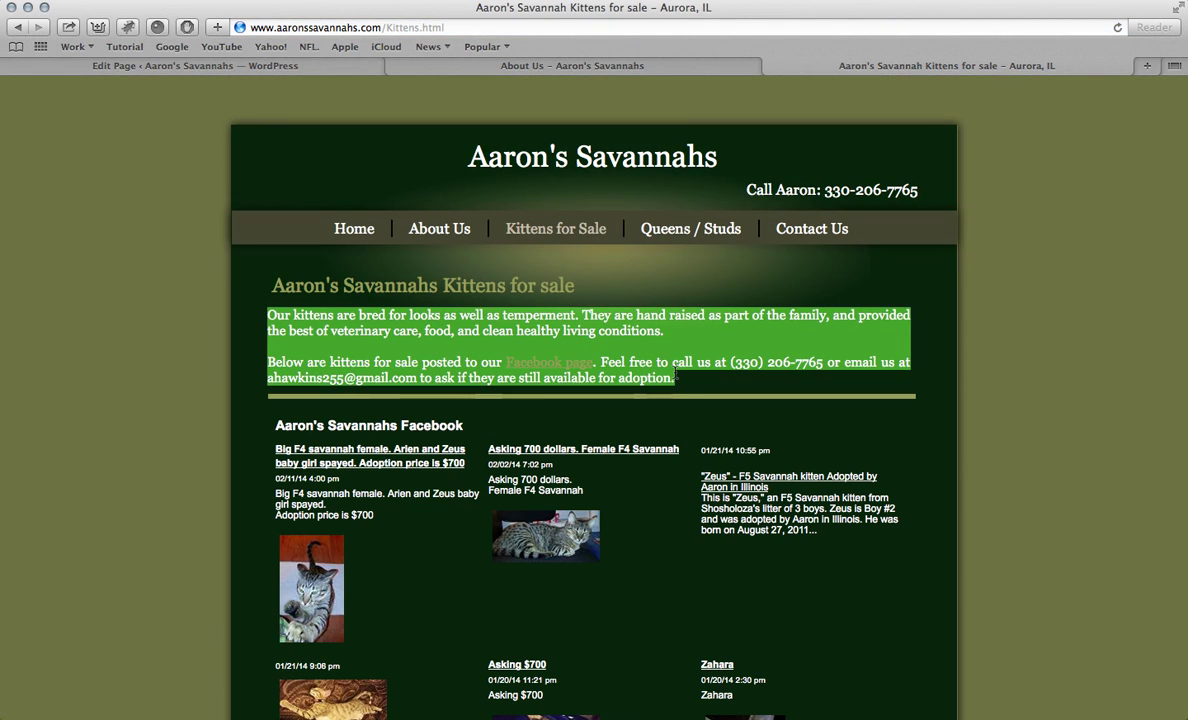
click(316, 65)
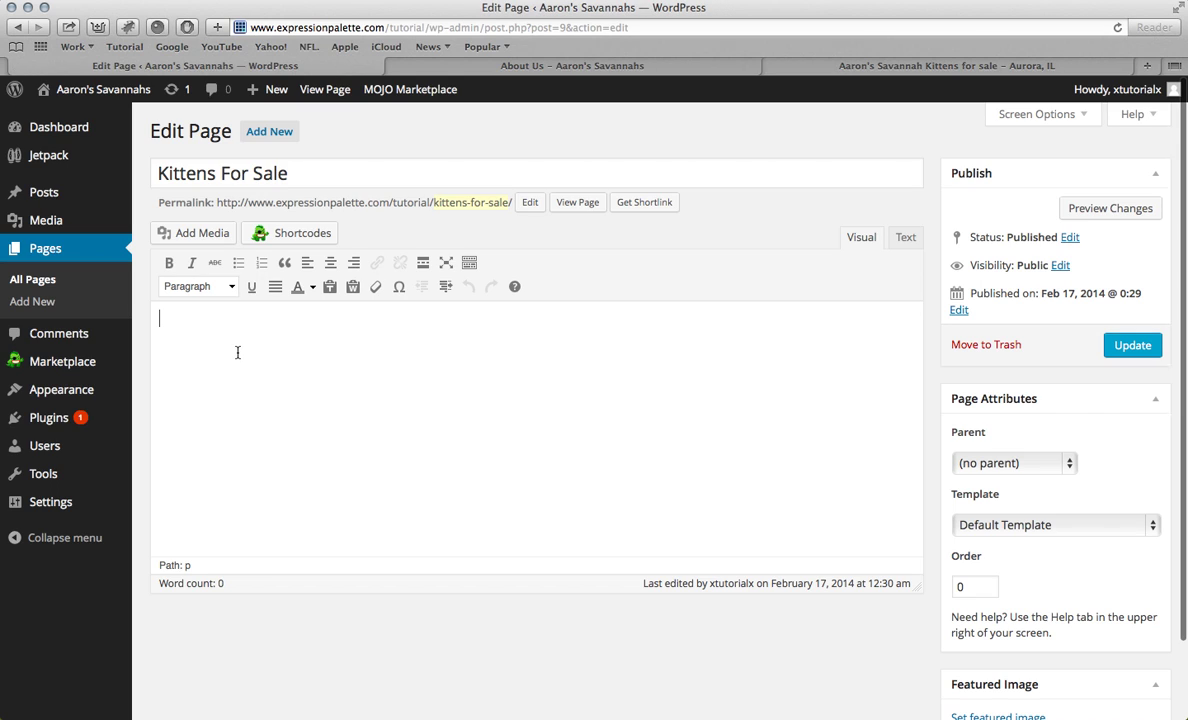
text(Facebook page)
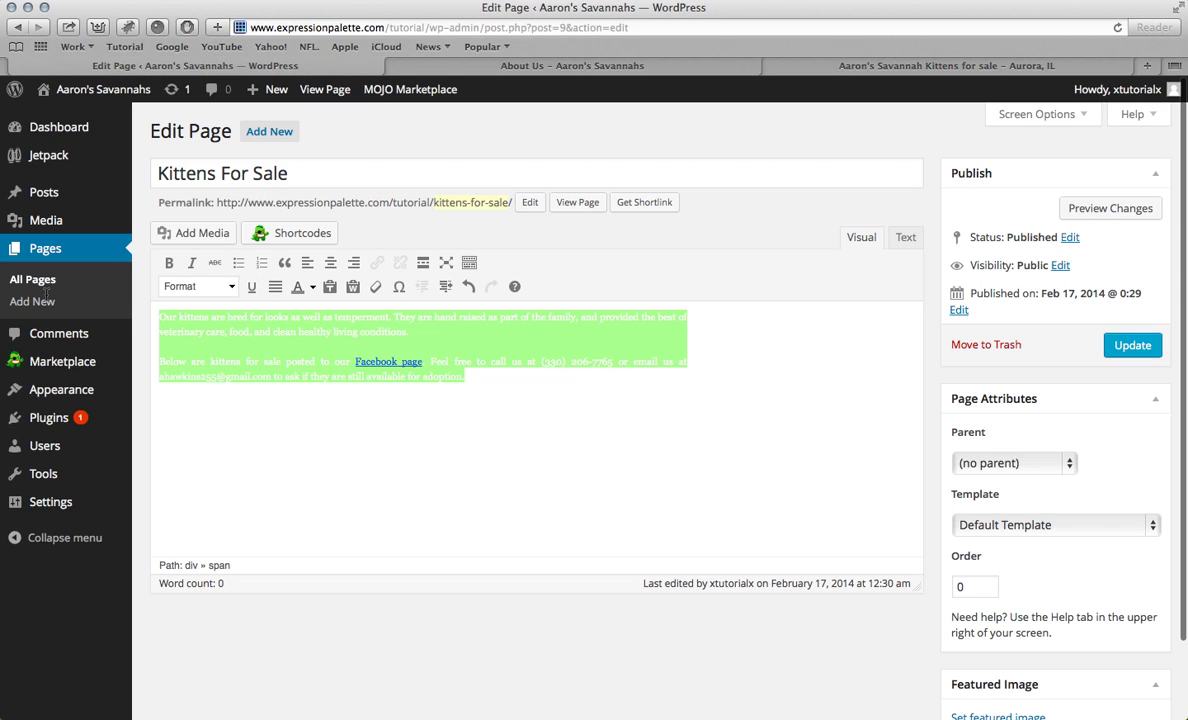
click(313, 287)
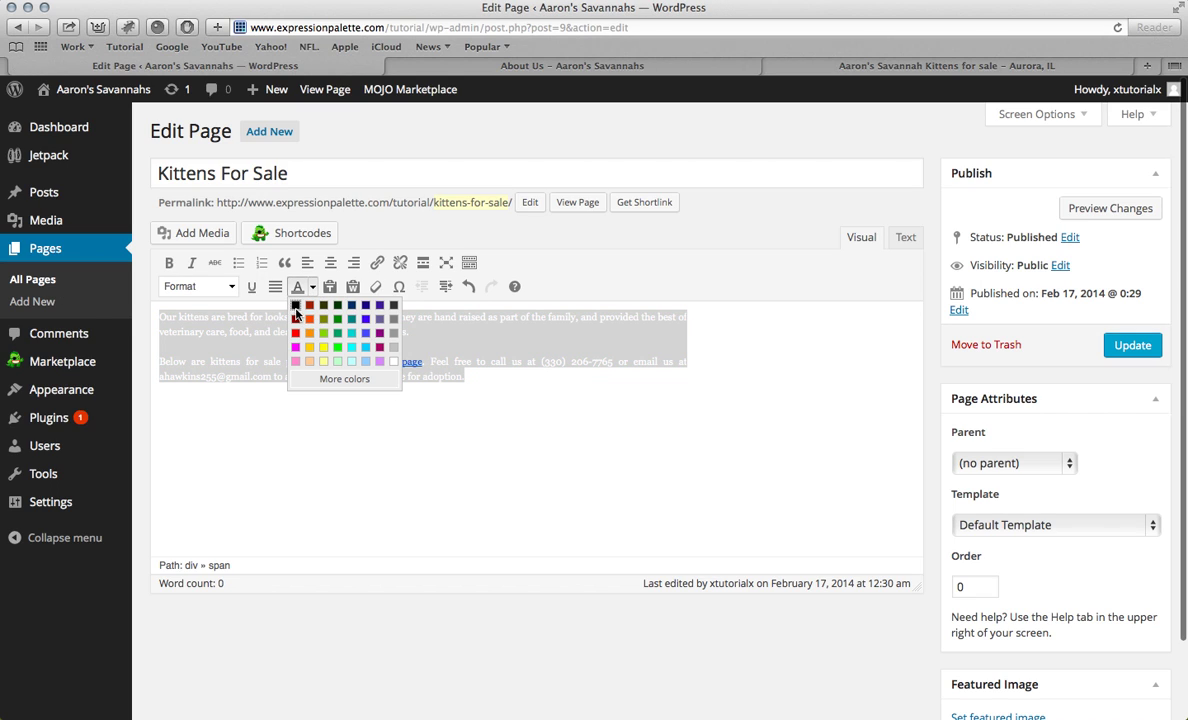
click(295, 308)
click(501, 391)
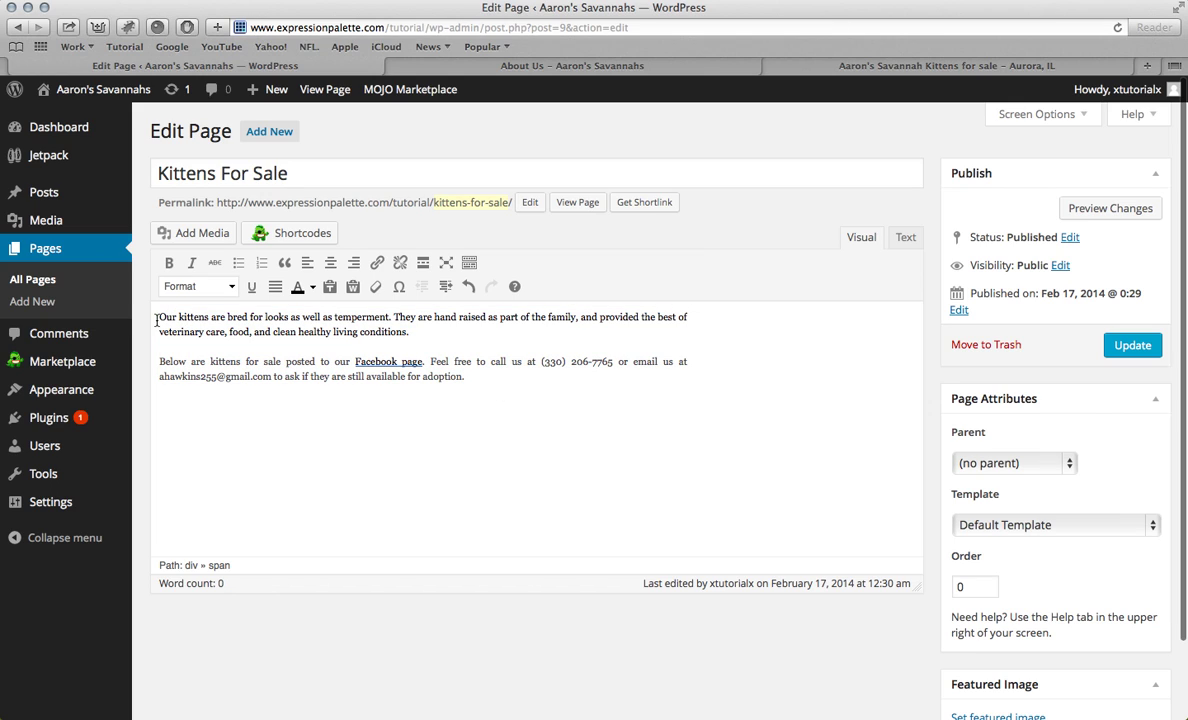
Step: Upload kitty.jpg and insert it into Kittens For Sale at Medium size, 300 × 272
click(215, 234)
click(262, 170)
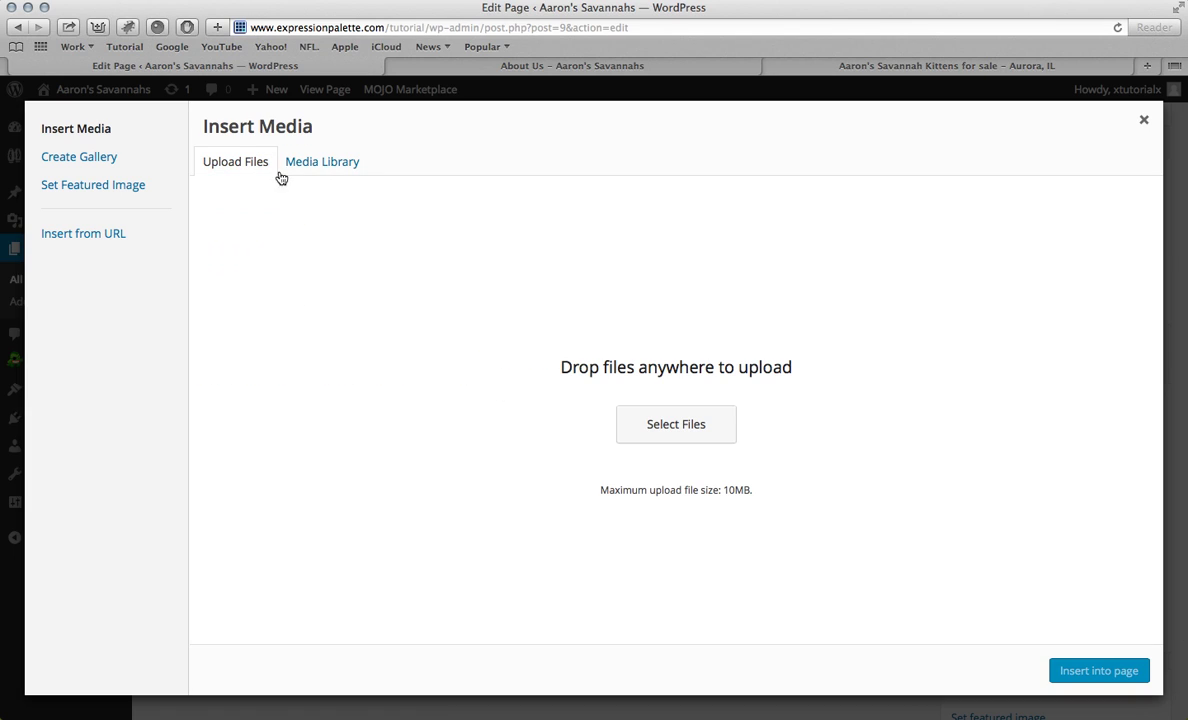
click(660, 423)
click(668, 134)
click(836, 408)
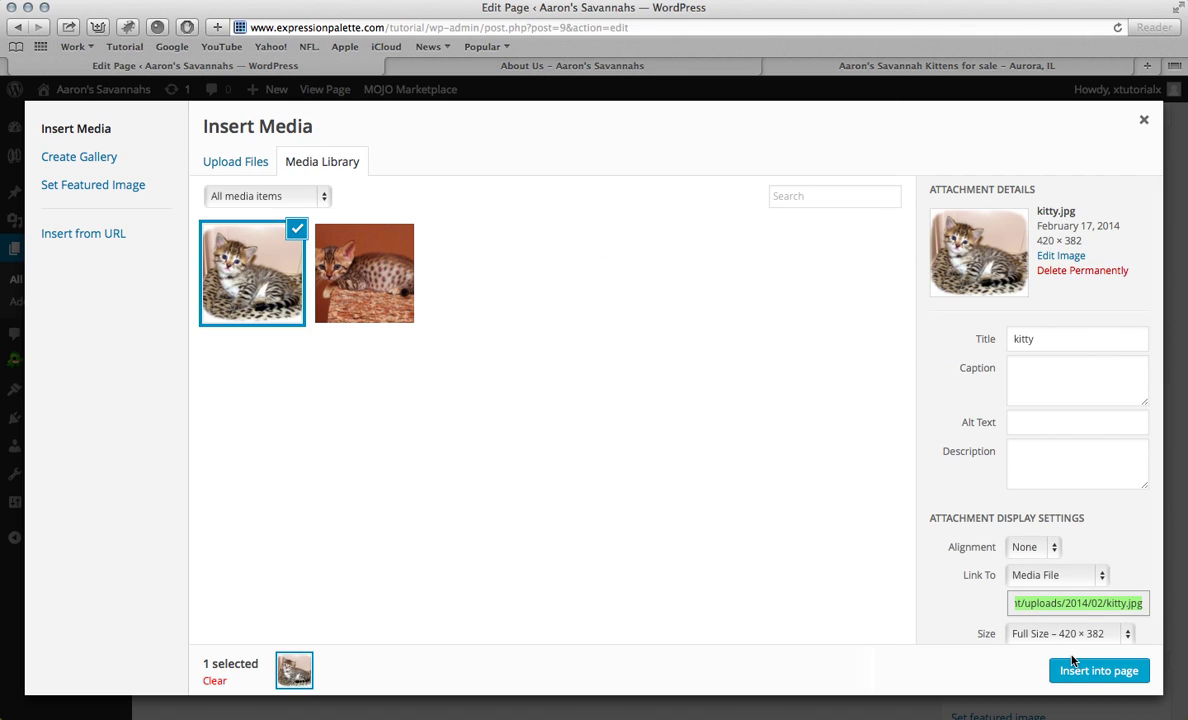
click(1082, 636)
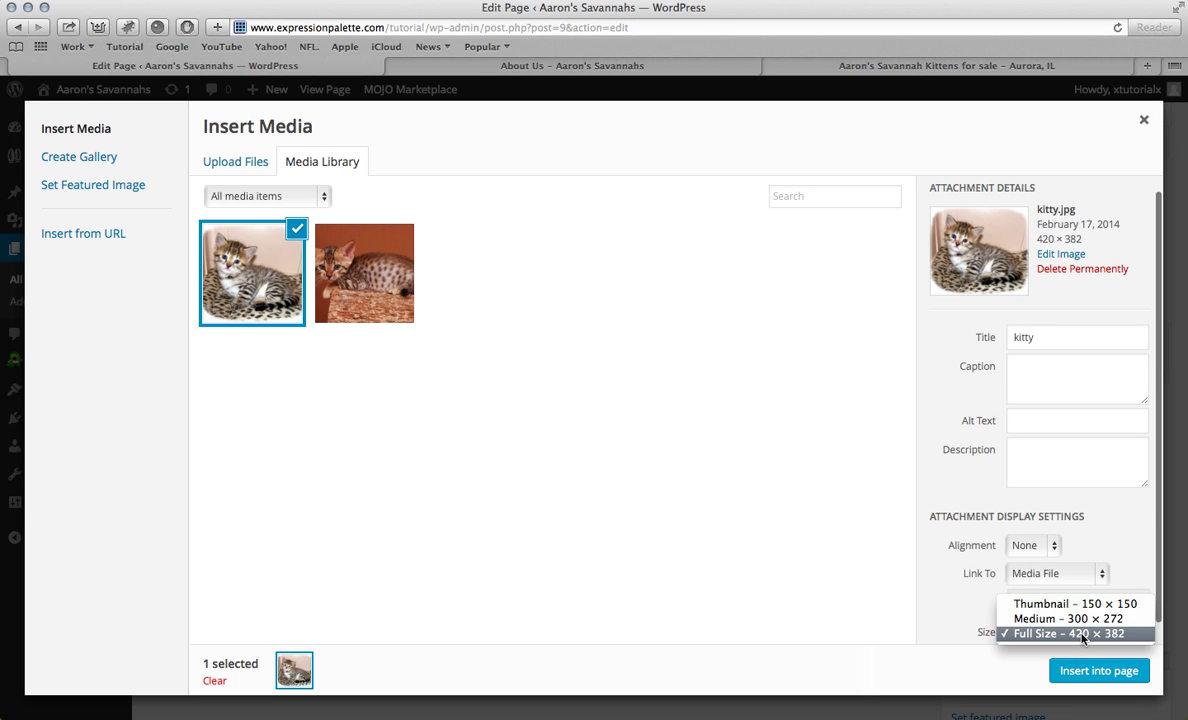
click(1078, 626)
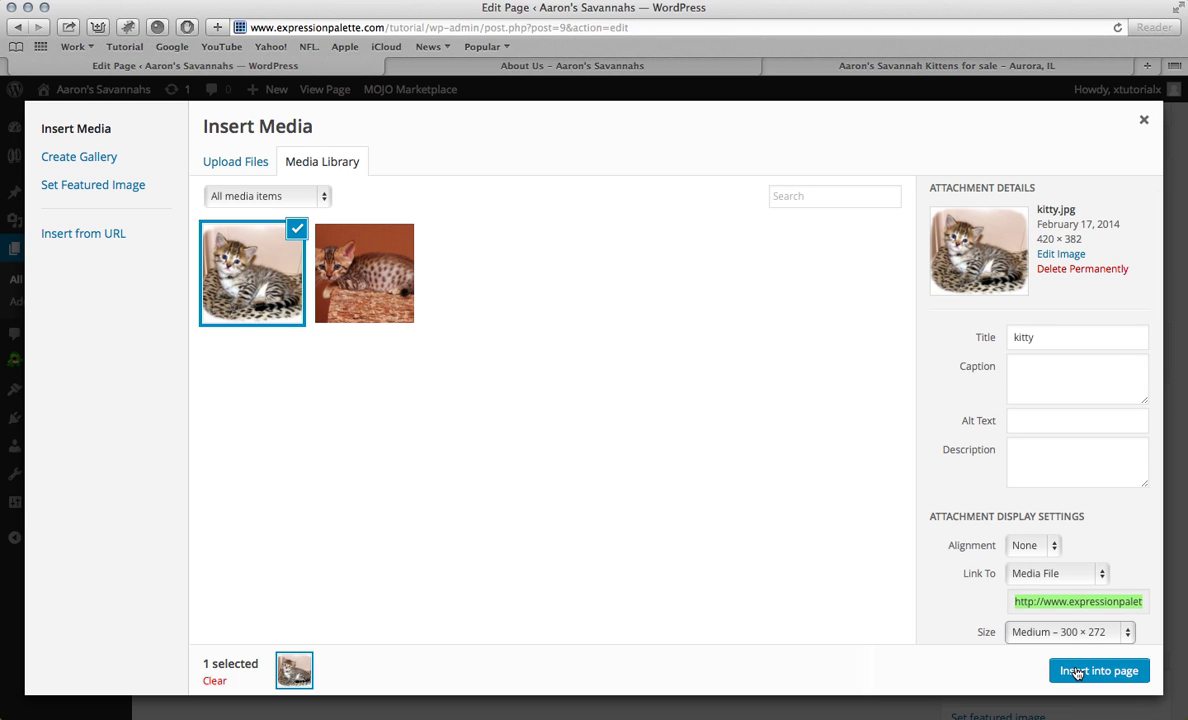
click(1077, 673)
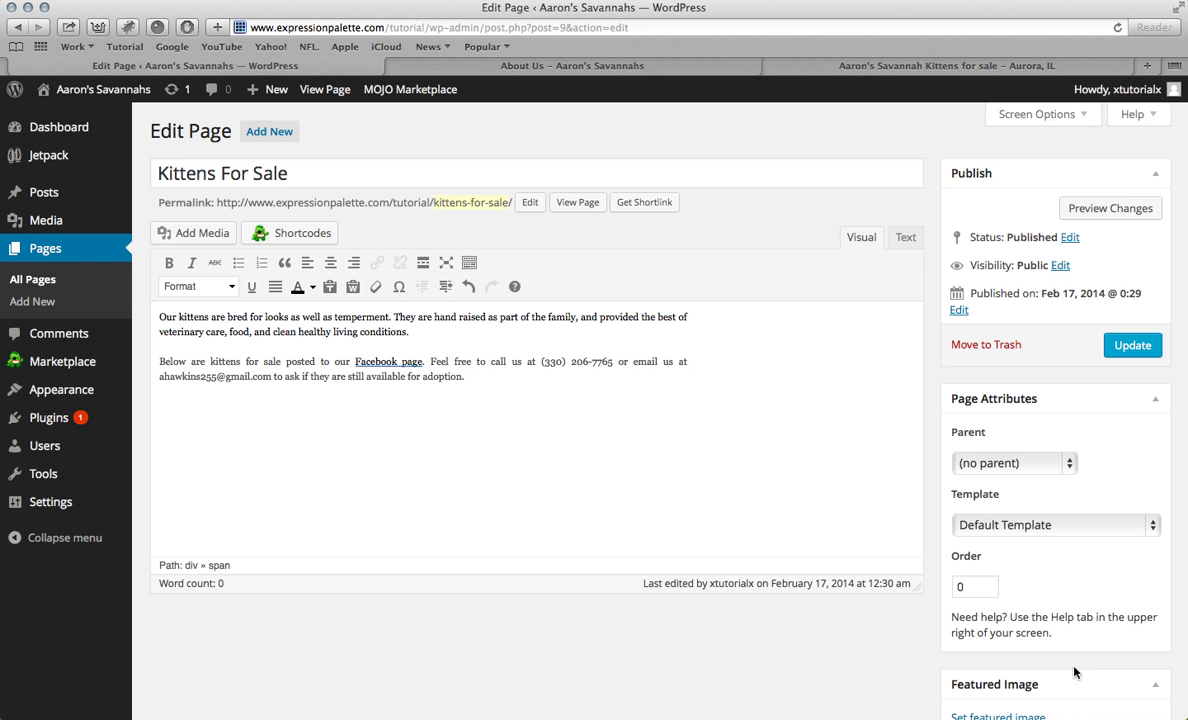
Step: Left-align the kitty photo, remove its link, and update the page
click(307, 355)
click(179, 329)
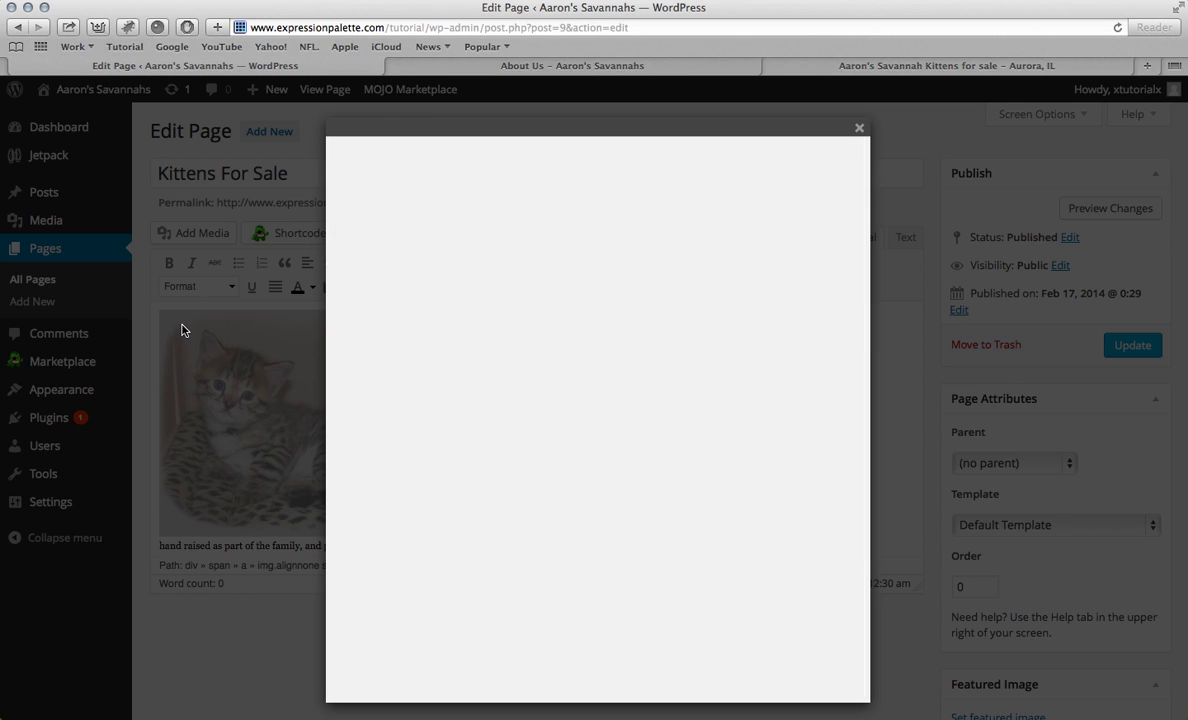
click(581, 367)
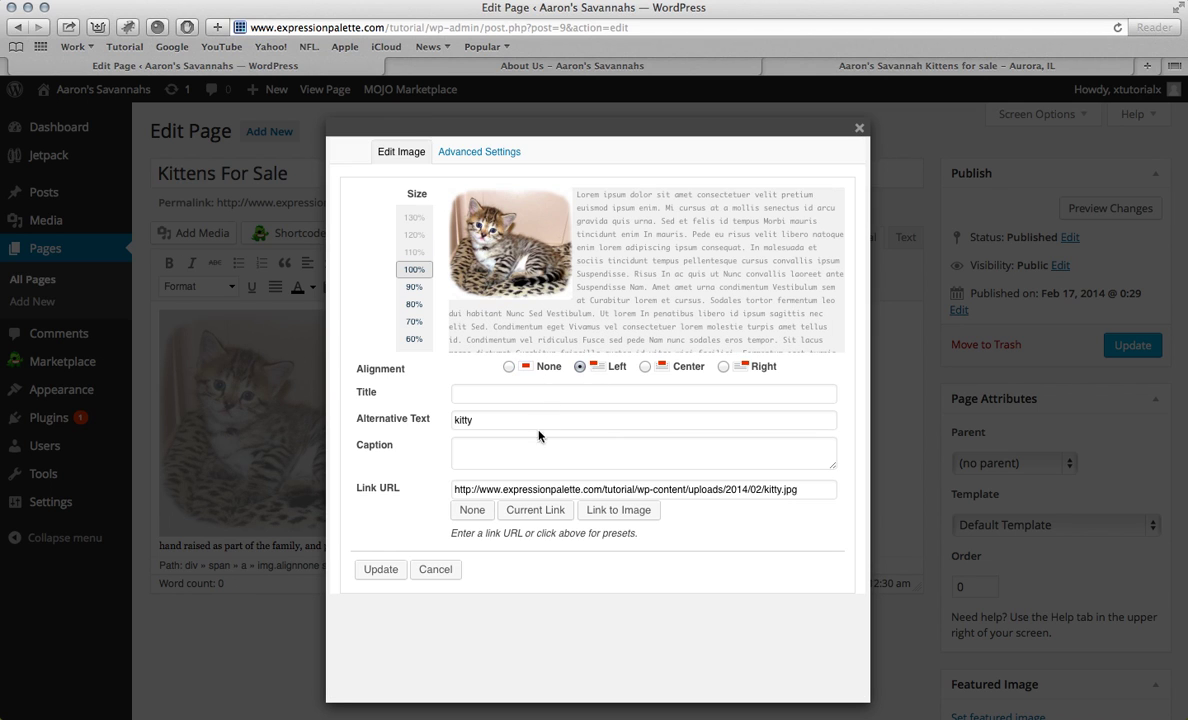
triple_click(509, 488)
key(BackSpace)
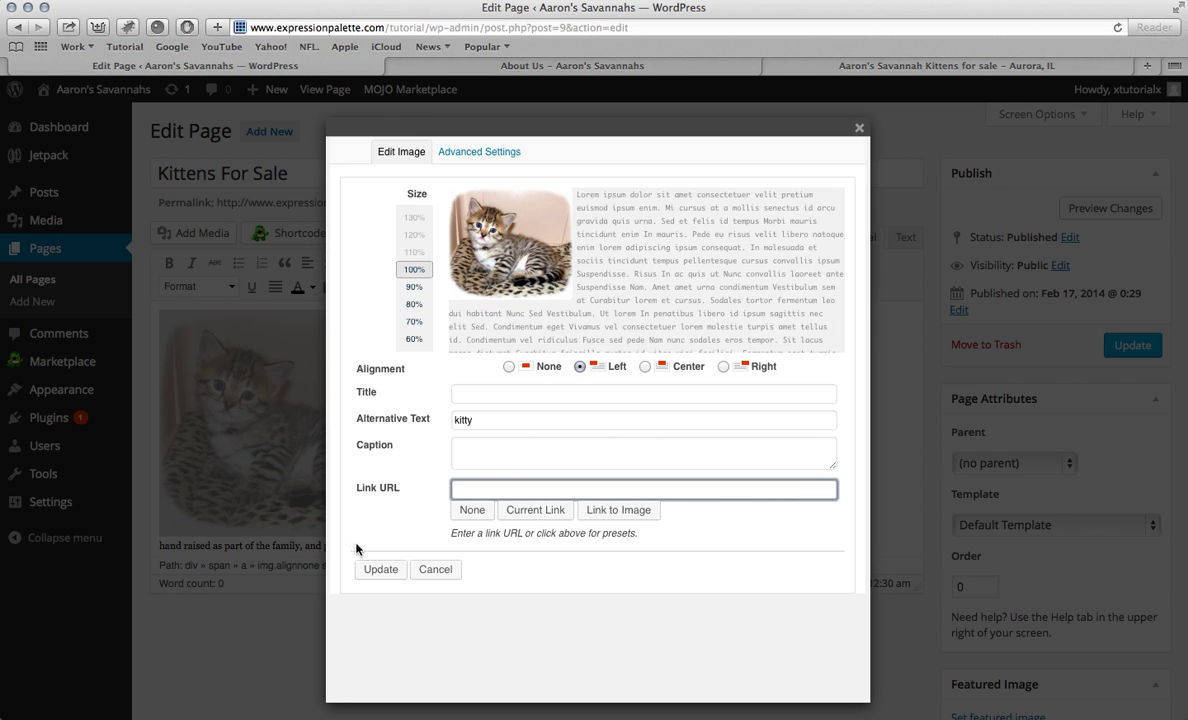
click(381, 569)
click(1127, 350)
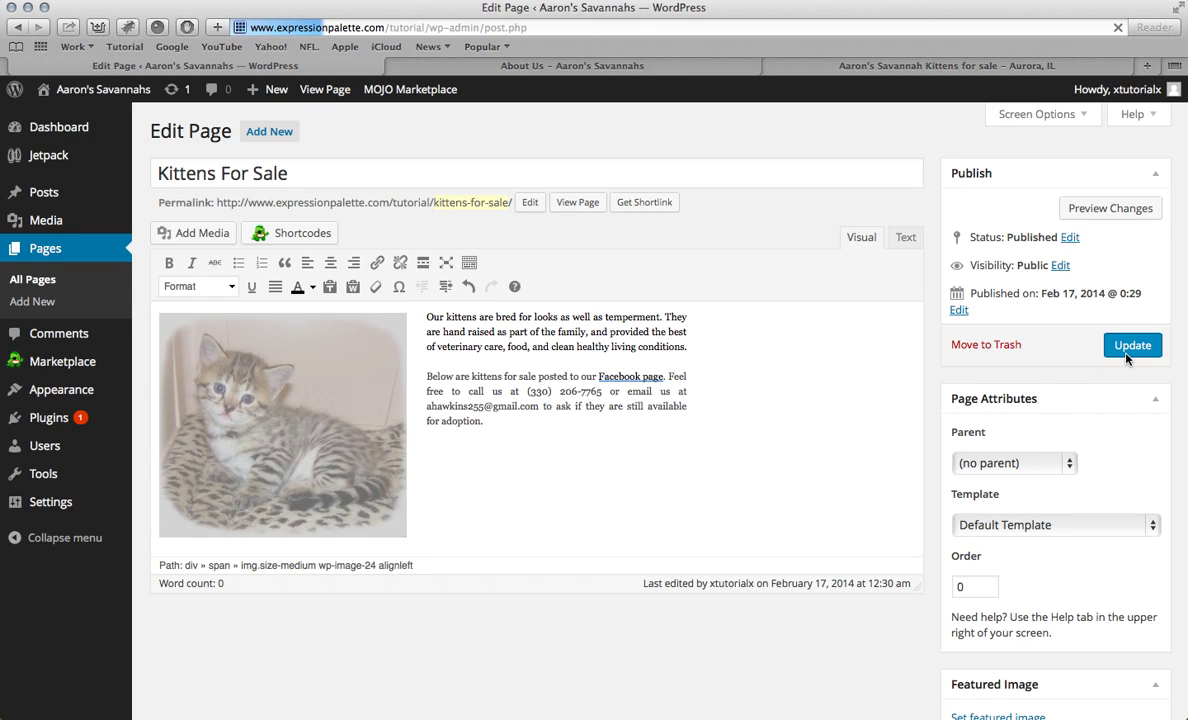
Step: Check the live Kittens For Sale page, then open the old site's Queens / Studs page
click(482, 66)
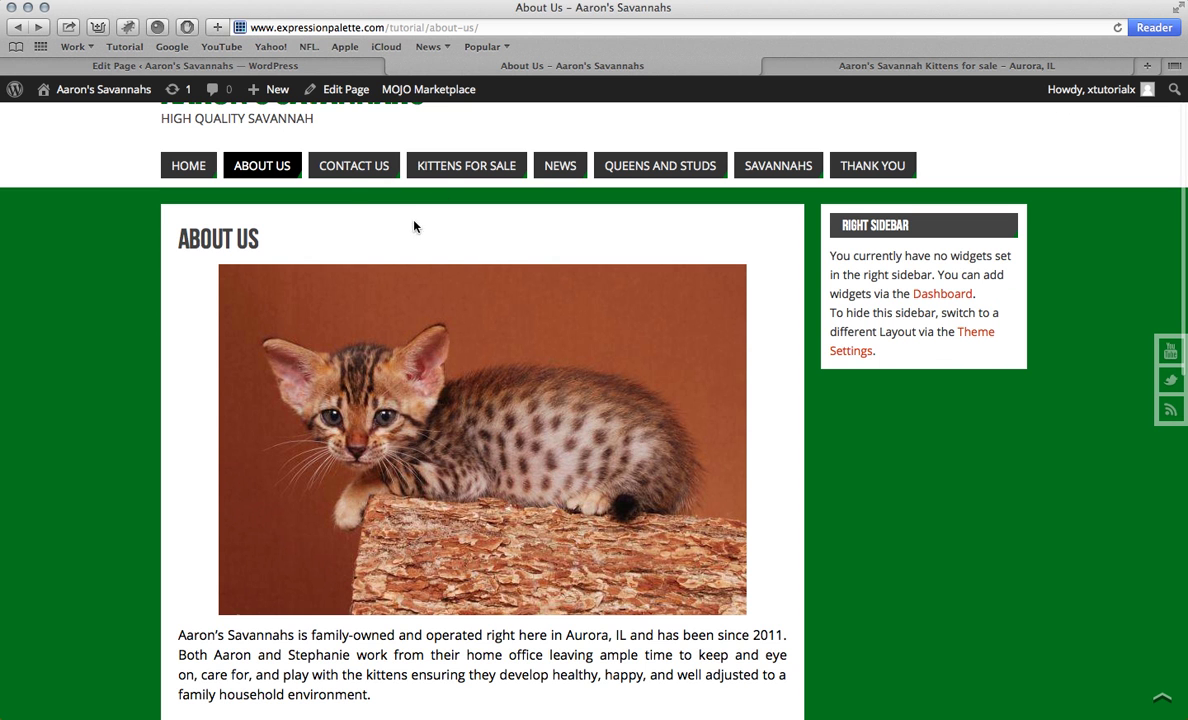
click(437, 168)
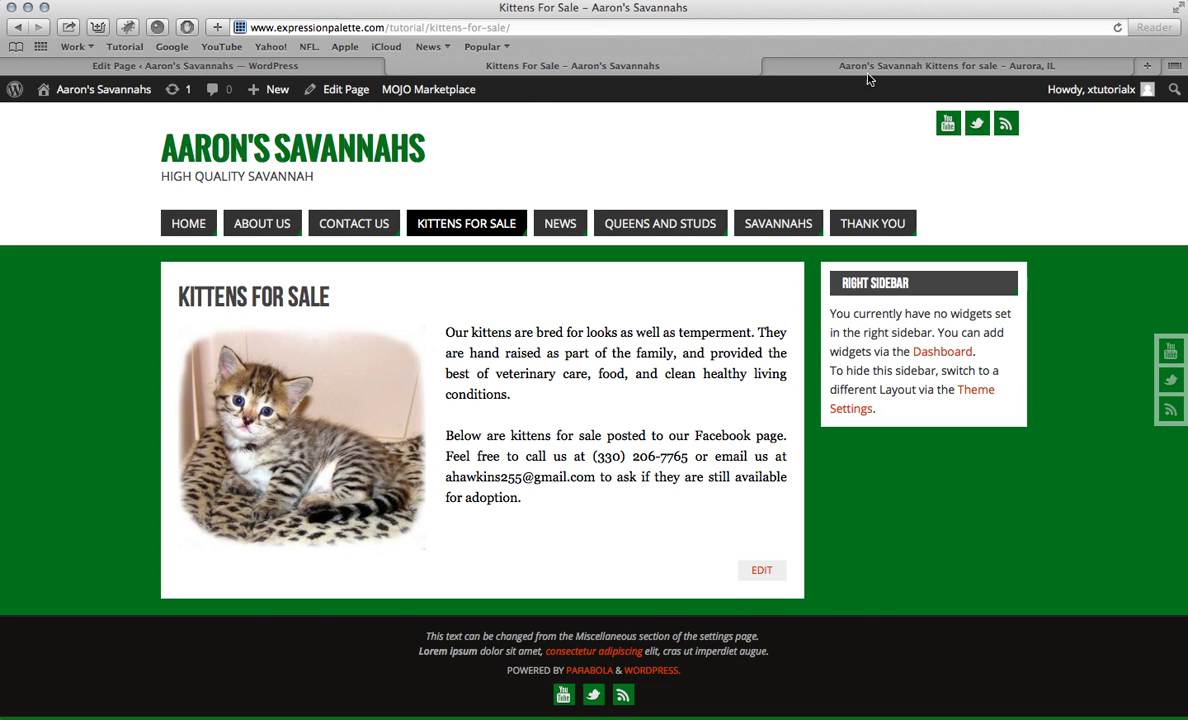
click(812, 64)
click(843, 188)
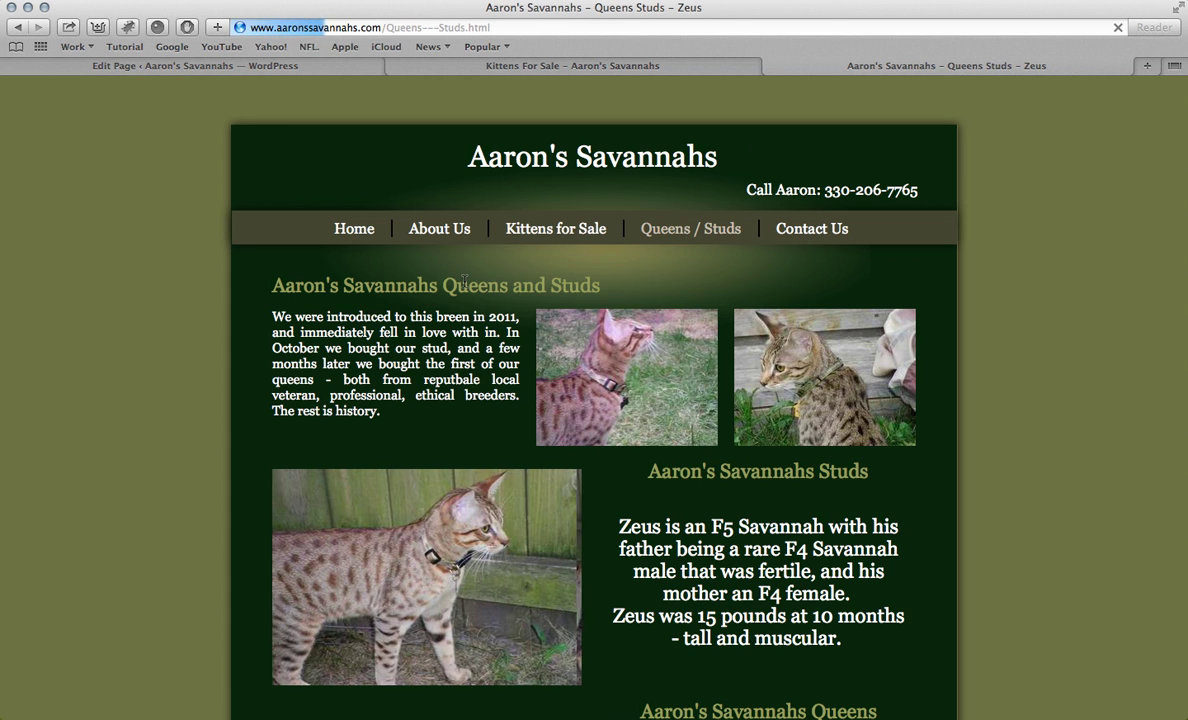
Step: Select the old site's Queens / Studs intro paragraph and go to WordPress's Pages list
drag(272, 315, 424, 411)
key(super+c)
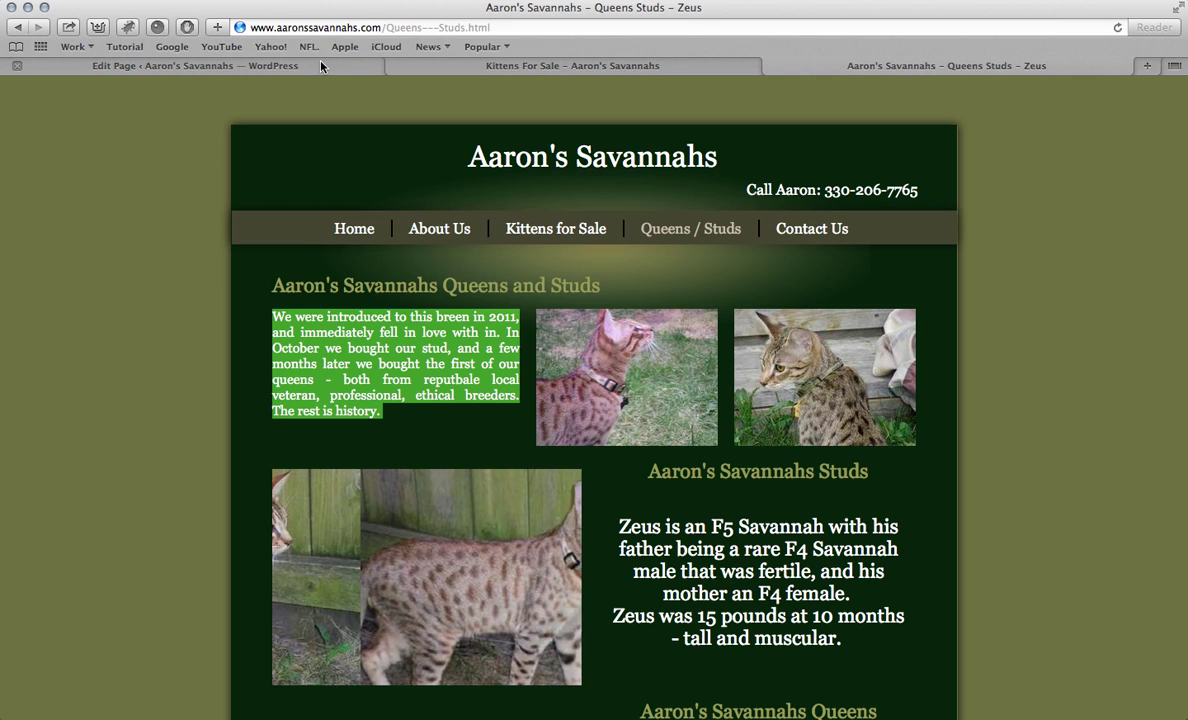
click(321, 65)
click(83, 261)
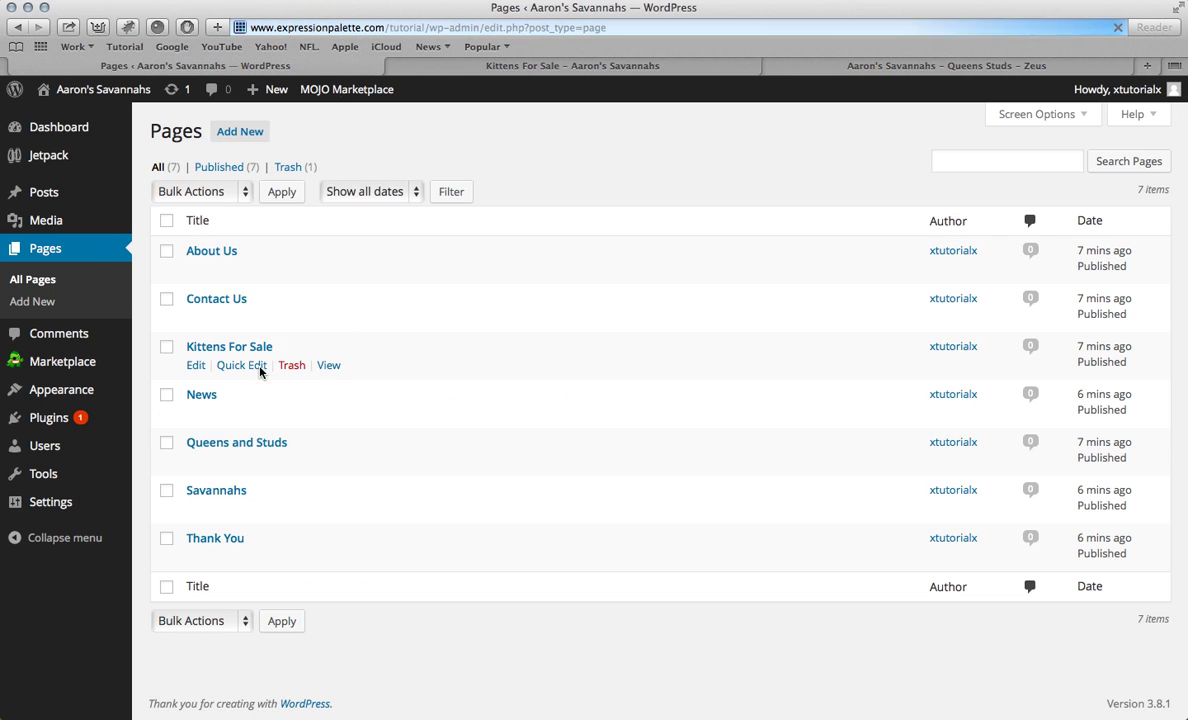
Step: Paste the intro and the old site's Savannahs Studs heading text into Queens and Studs
click(244, 443)
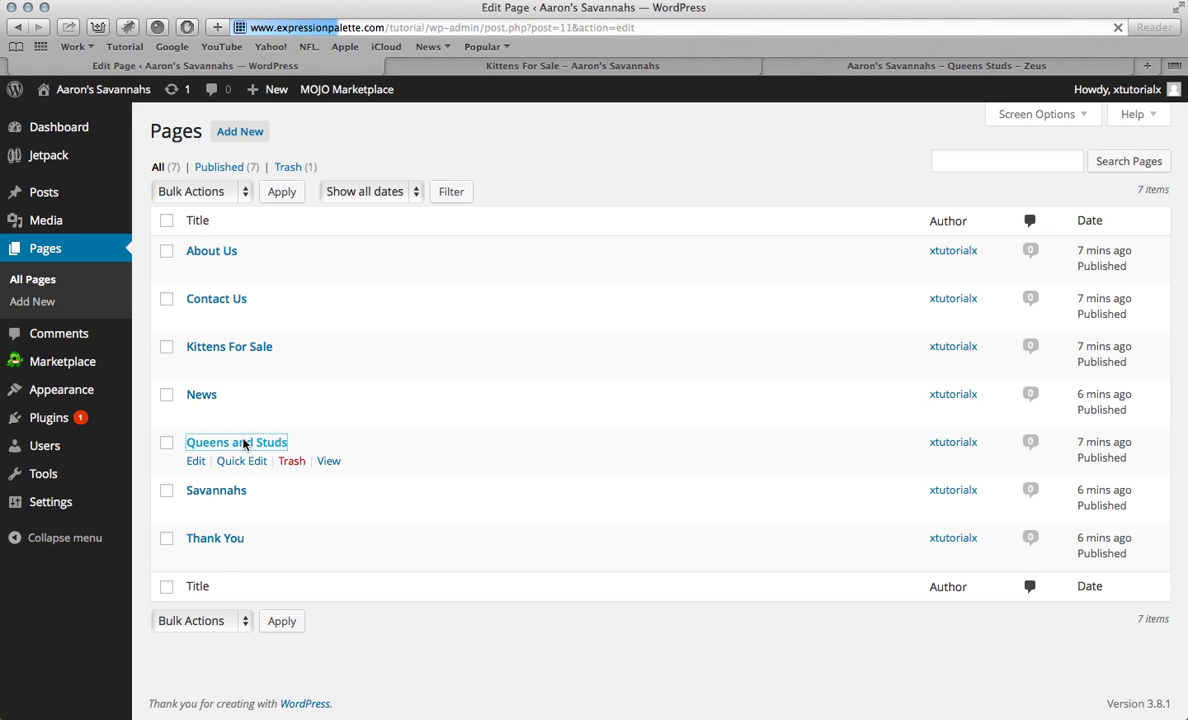
key(super+v)
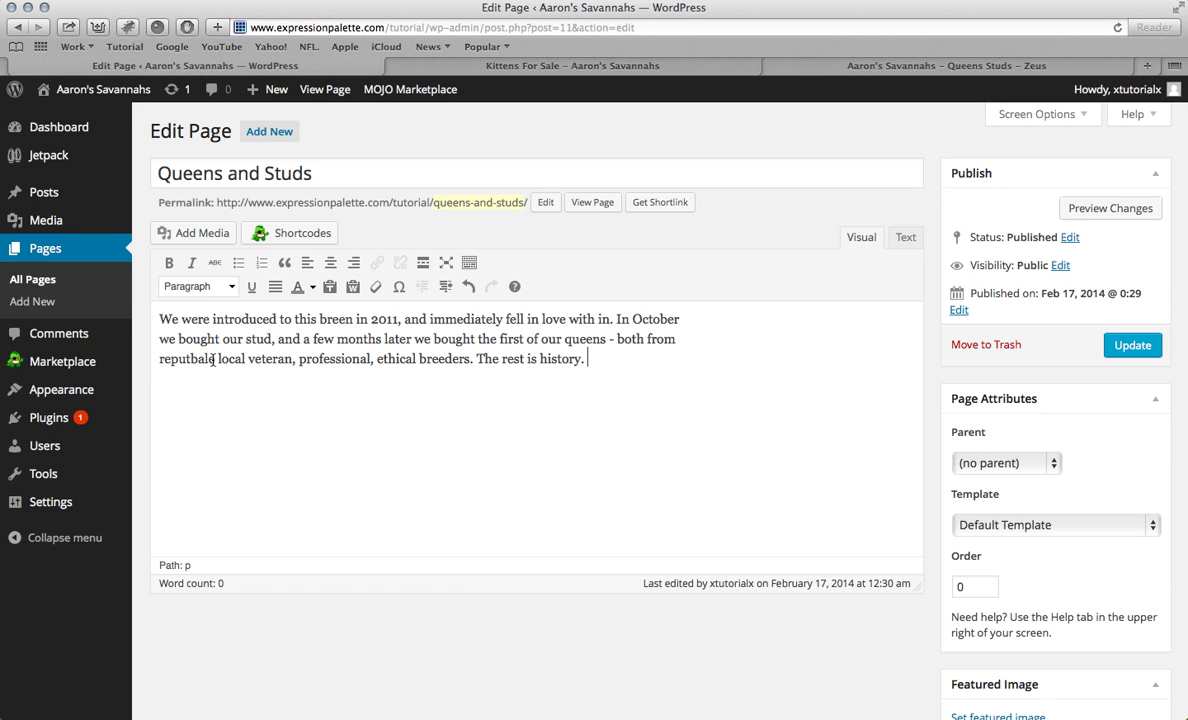
click(851, 66)
scroll(649, 325, down, 3)
click(649, 320)
drag(650, 321, 874, 329)
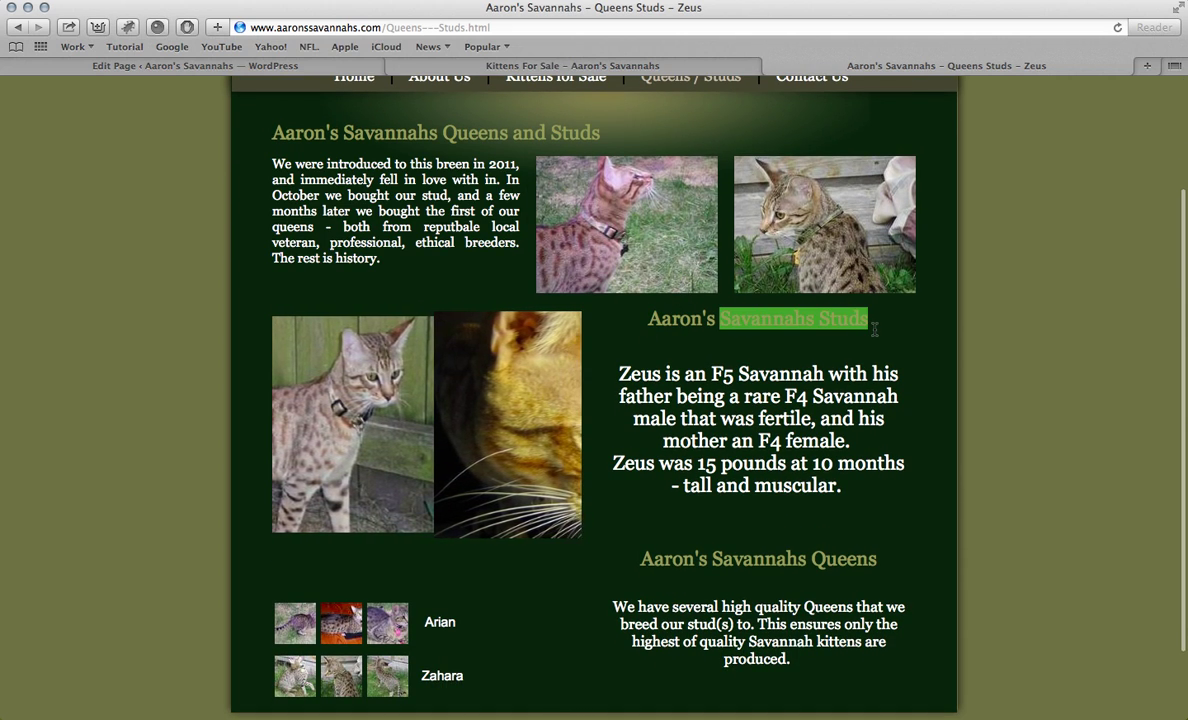
click(319, 62)
text(Savannahs Studs)
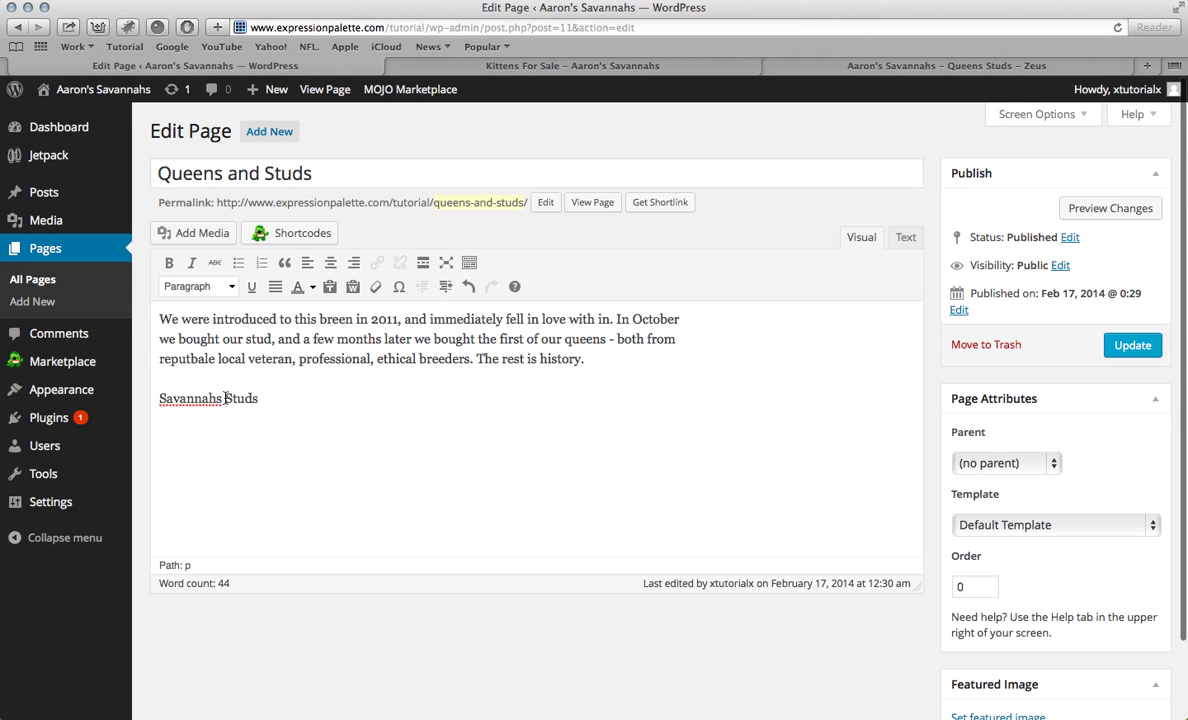
Step: Correct the heading to 'Savannah Stud', make it Heading 2, and start a paragraph below
right_click(219, 401)
click(241, 412)
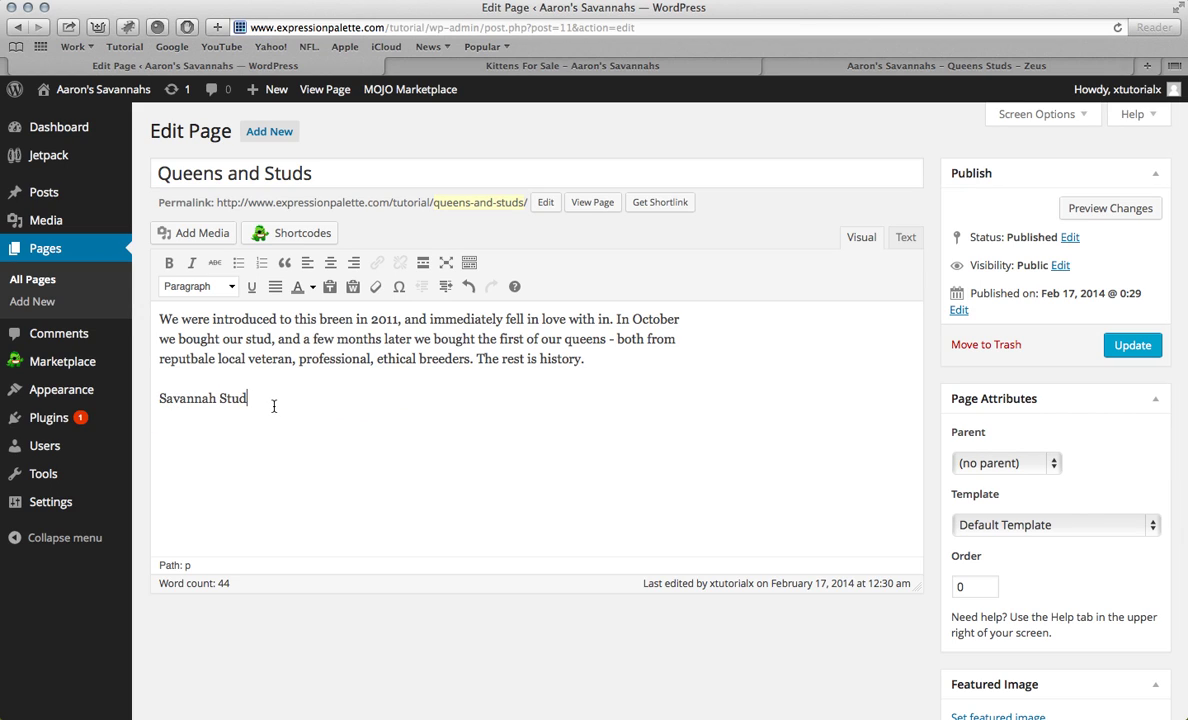
shift+click(150, 400)
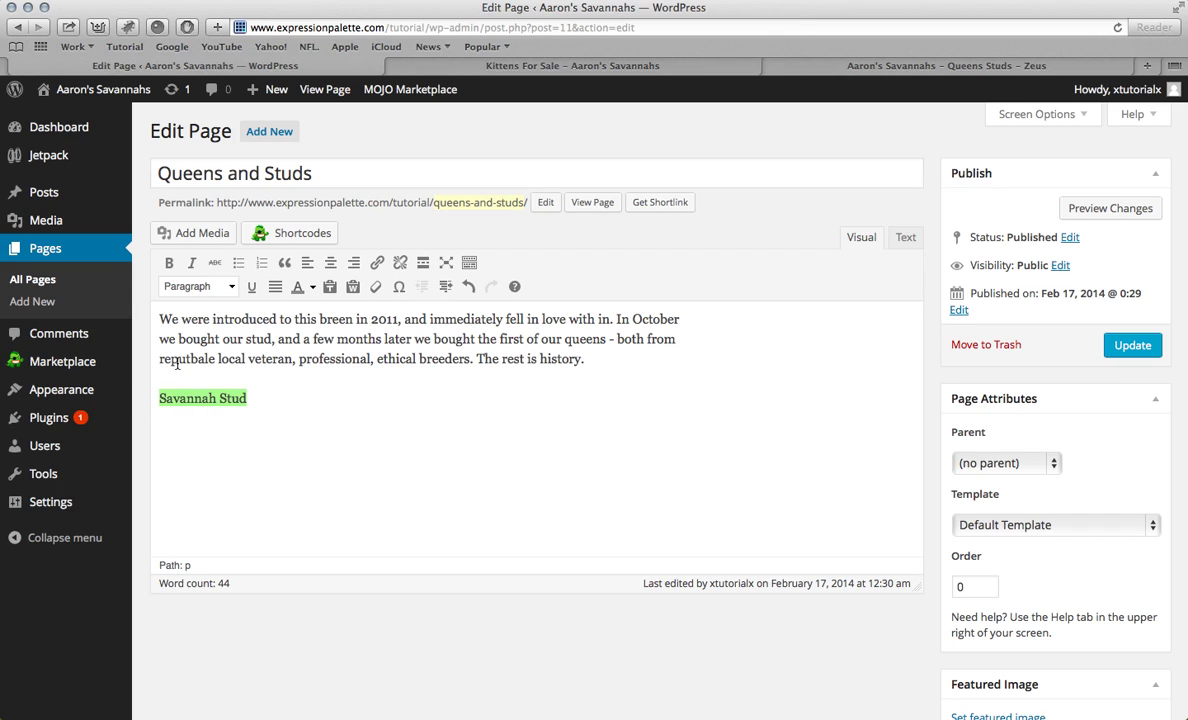
click(231, 289)
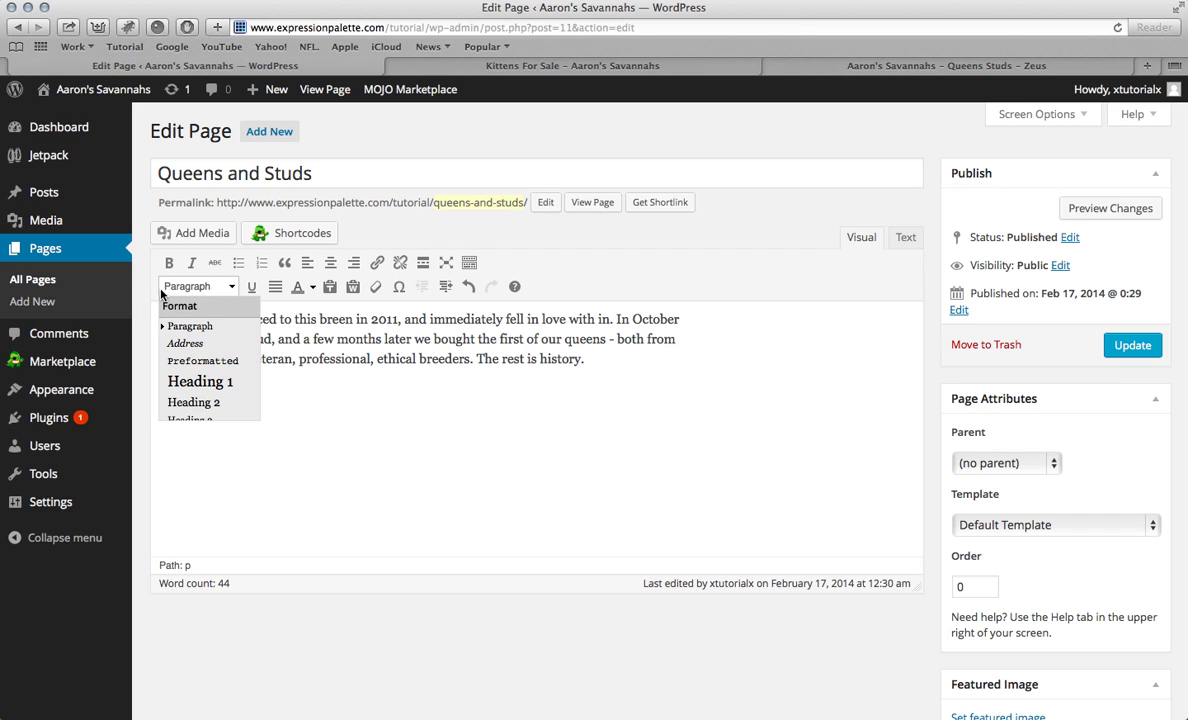
click(209, 404)
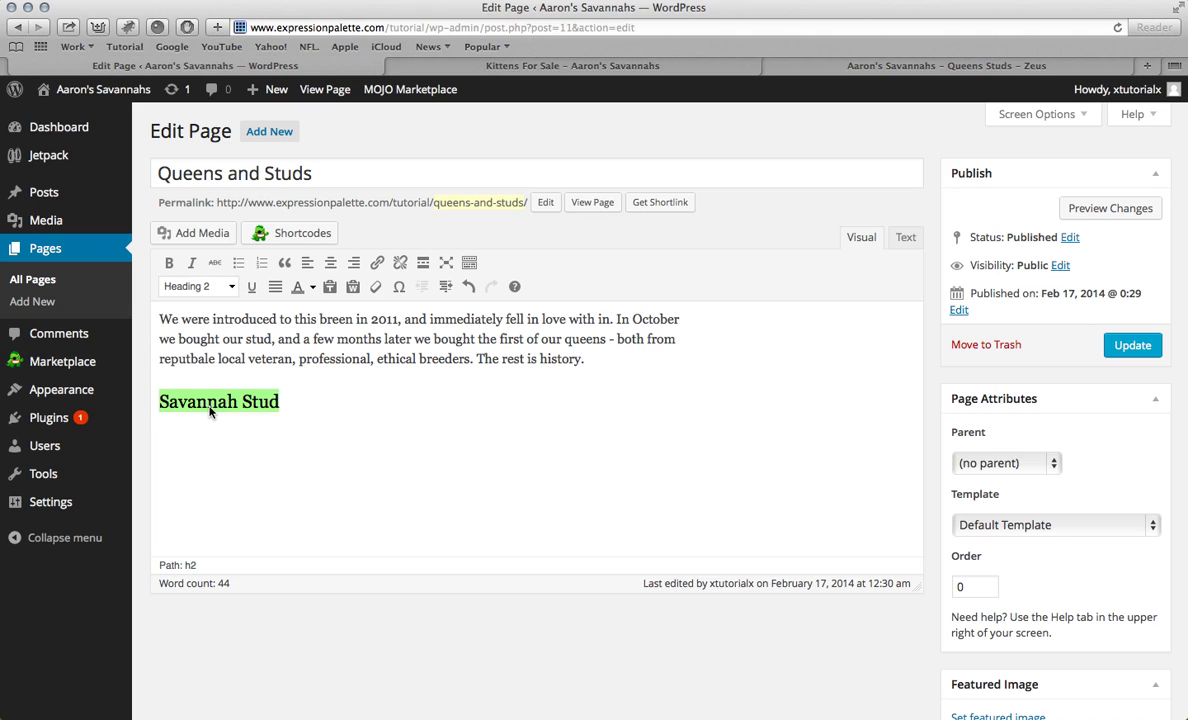
click(296, 411)
key(Return)
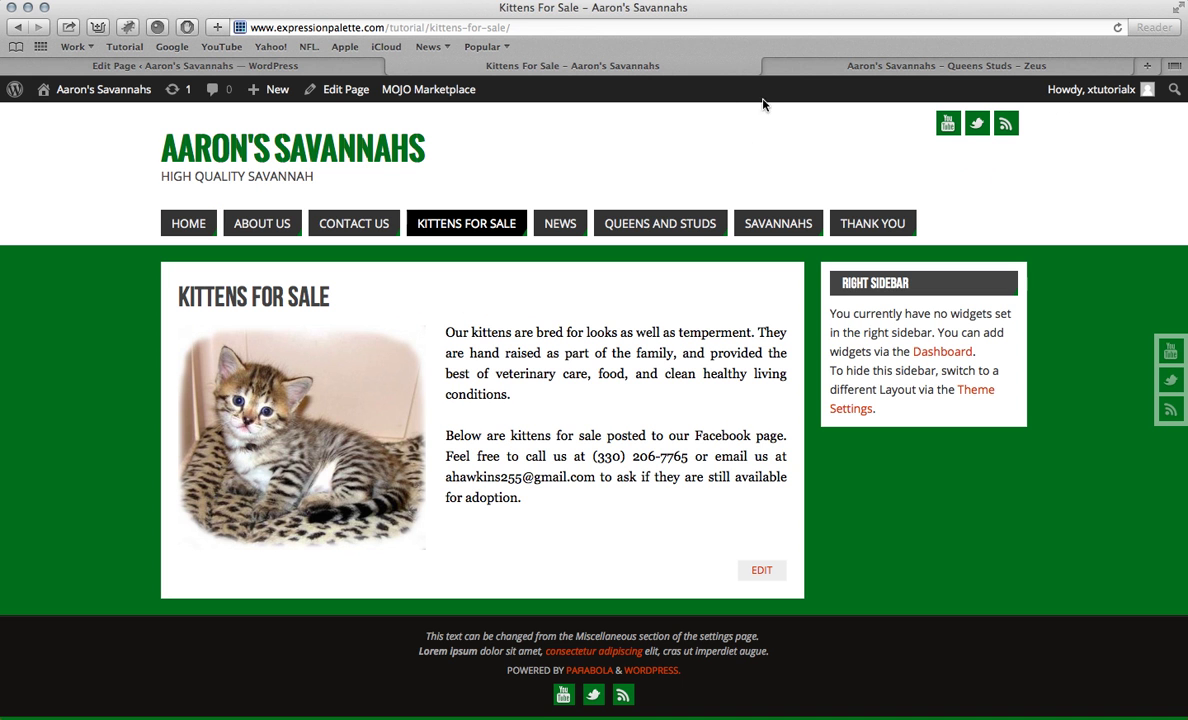
Step: Copy the Zeus paragraph from the old site and paste it below the heading
click(790, 64)
drag(601, 388, 873, 500)
key(super+c)
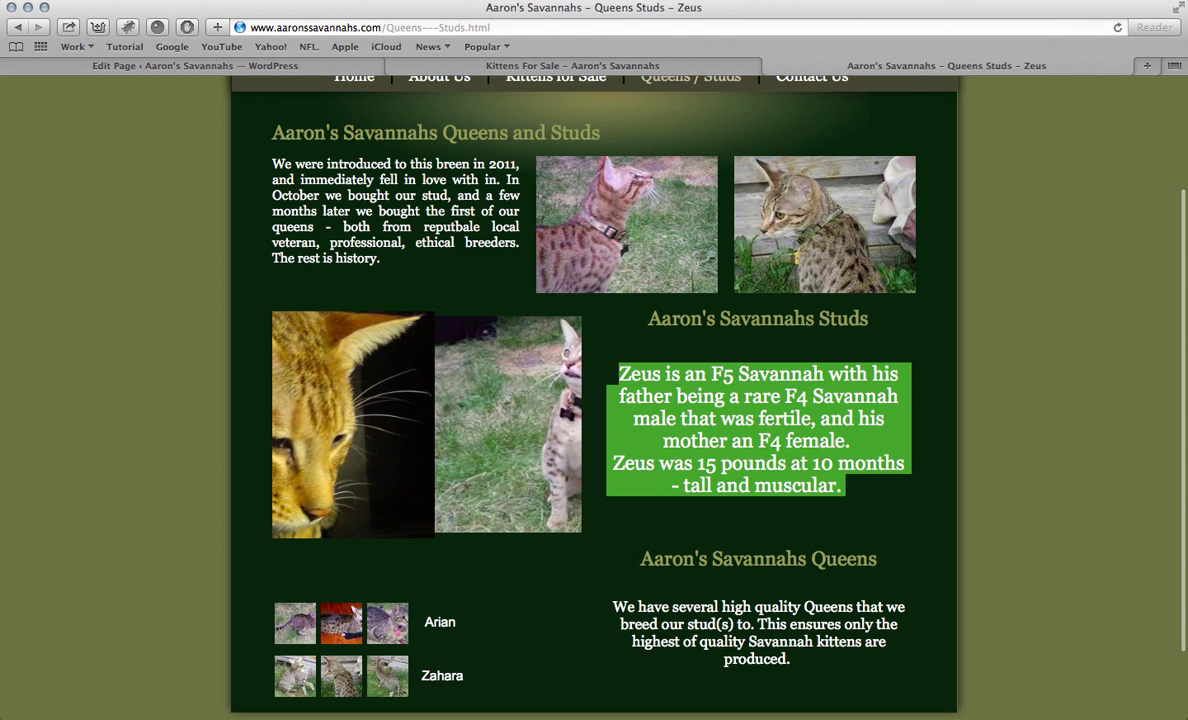
click(286, 67)
key(super+v)
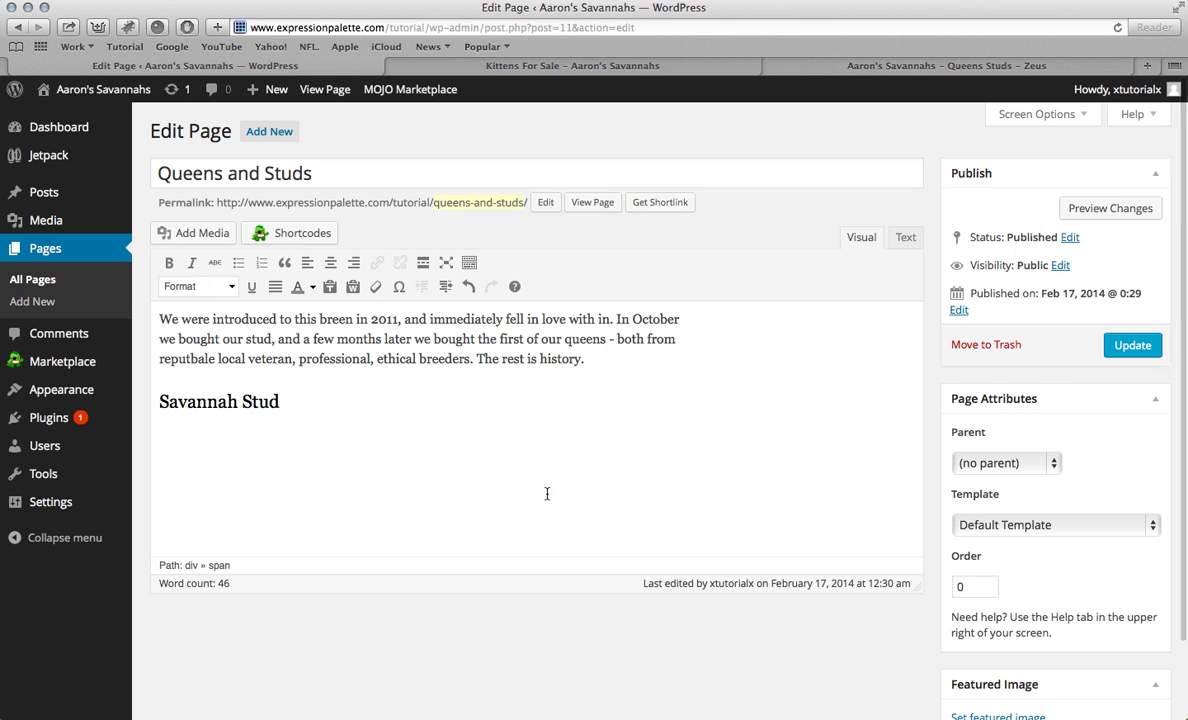
Step: Make the invisible Zeus paragraph text black
drag(581, 451, 82, 376)
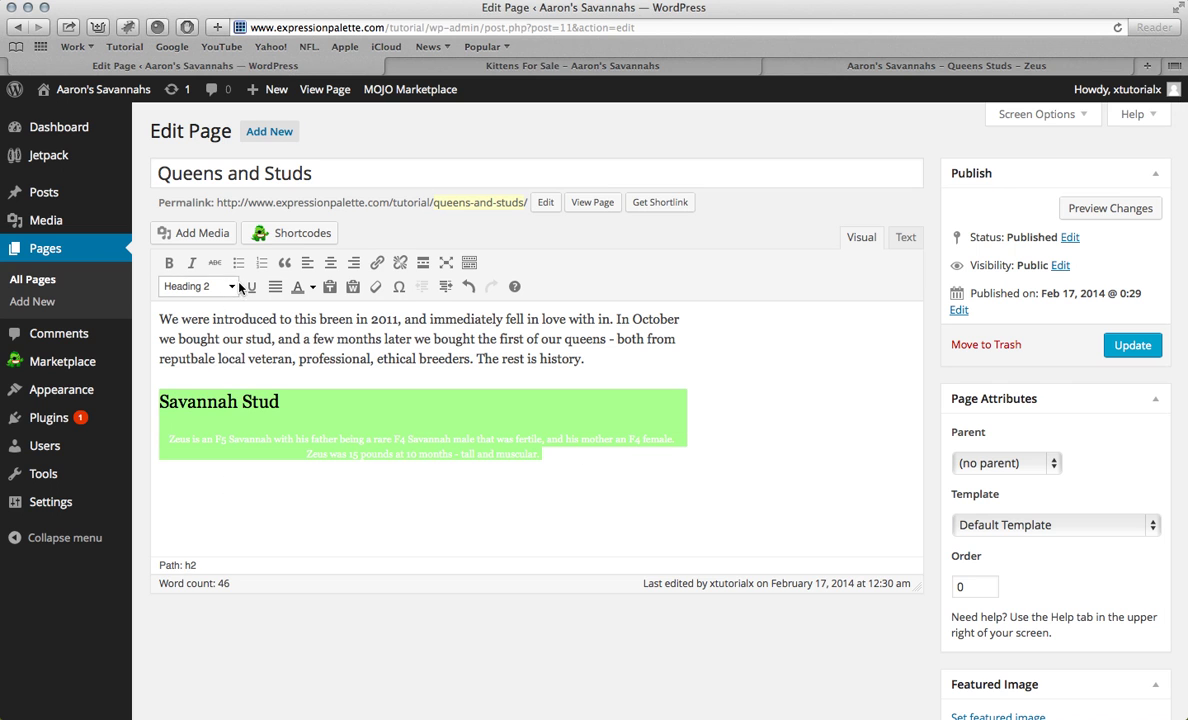
click(313, 289)
click(274, 282)
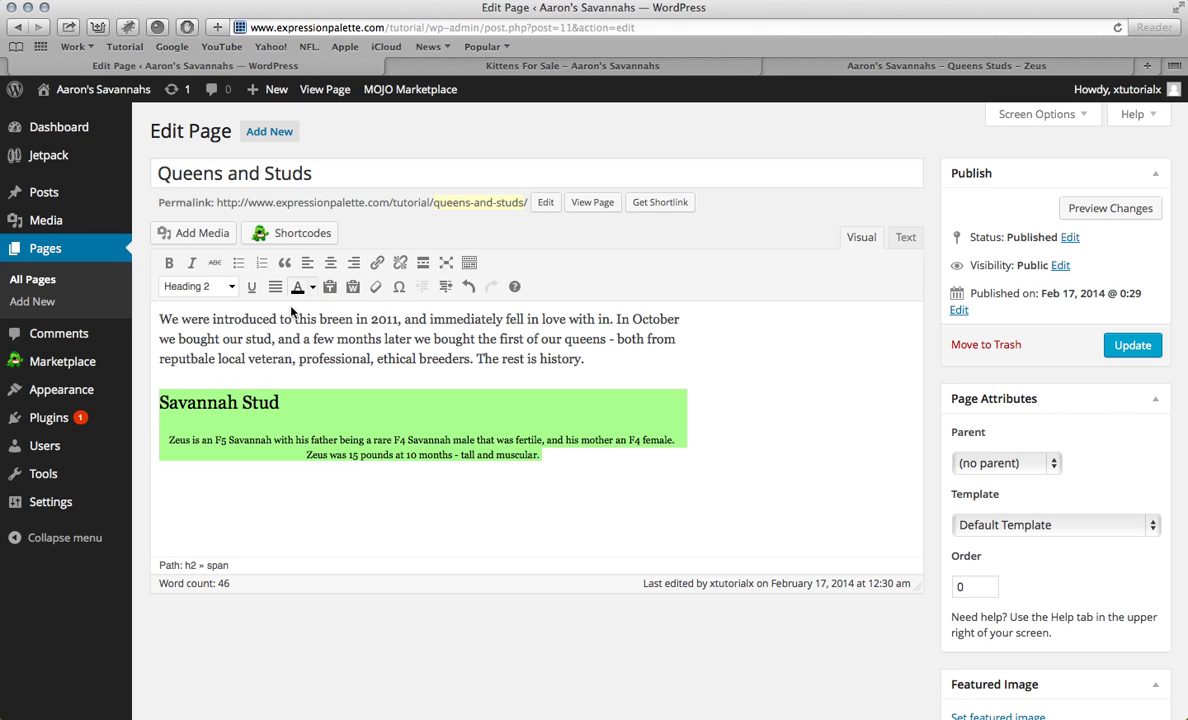
click(420, 456)
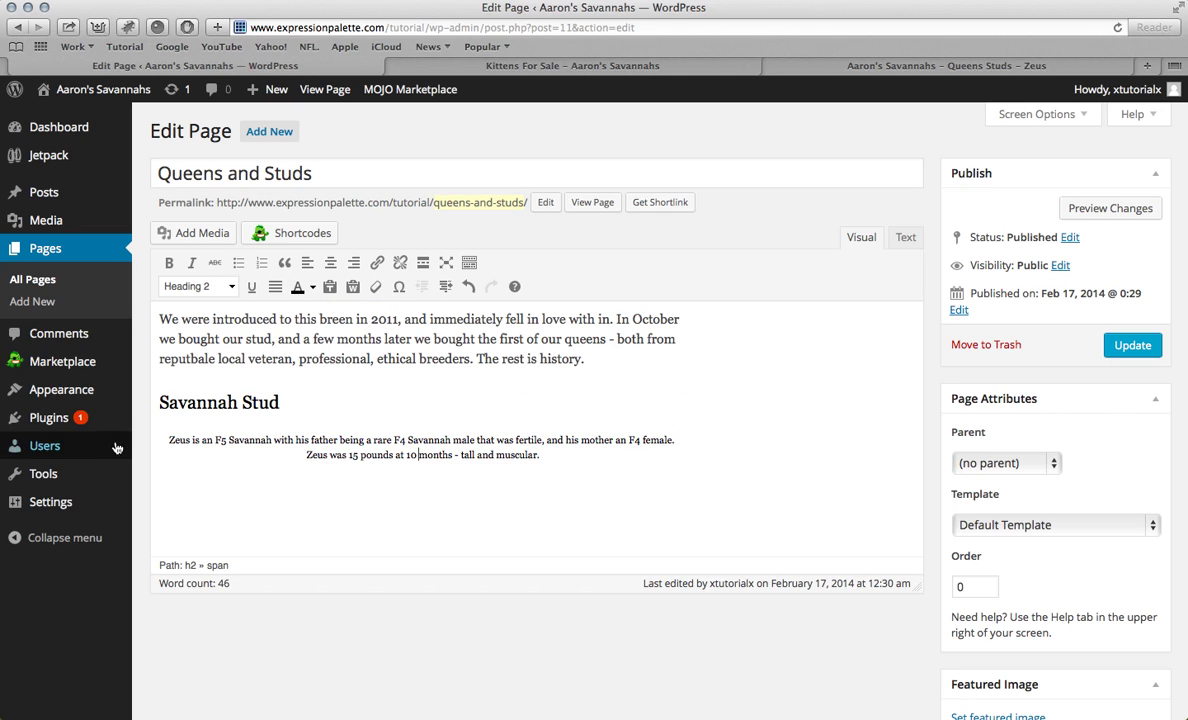
Step: Left-align the Zeus paragraph and add a new line below it
drag(585, 452, 166, 443)
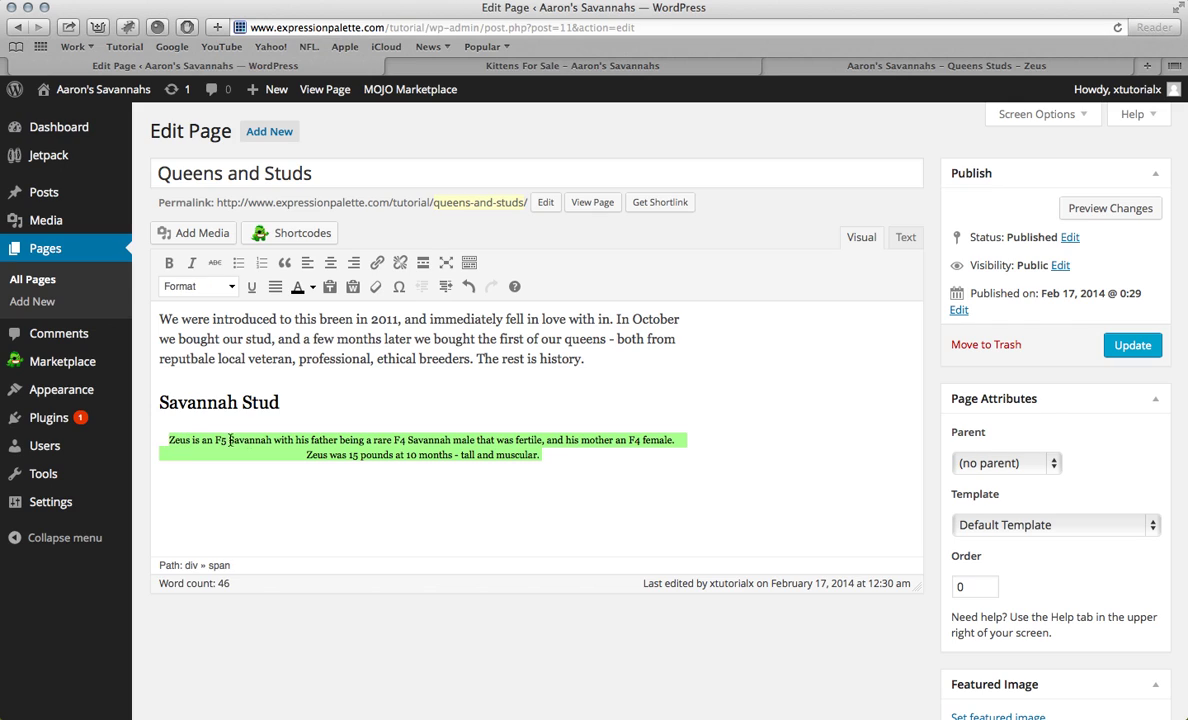
click(308, 266)
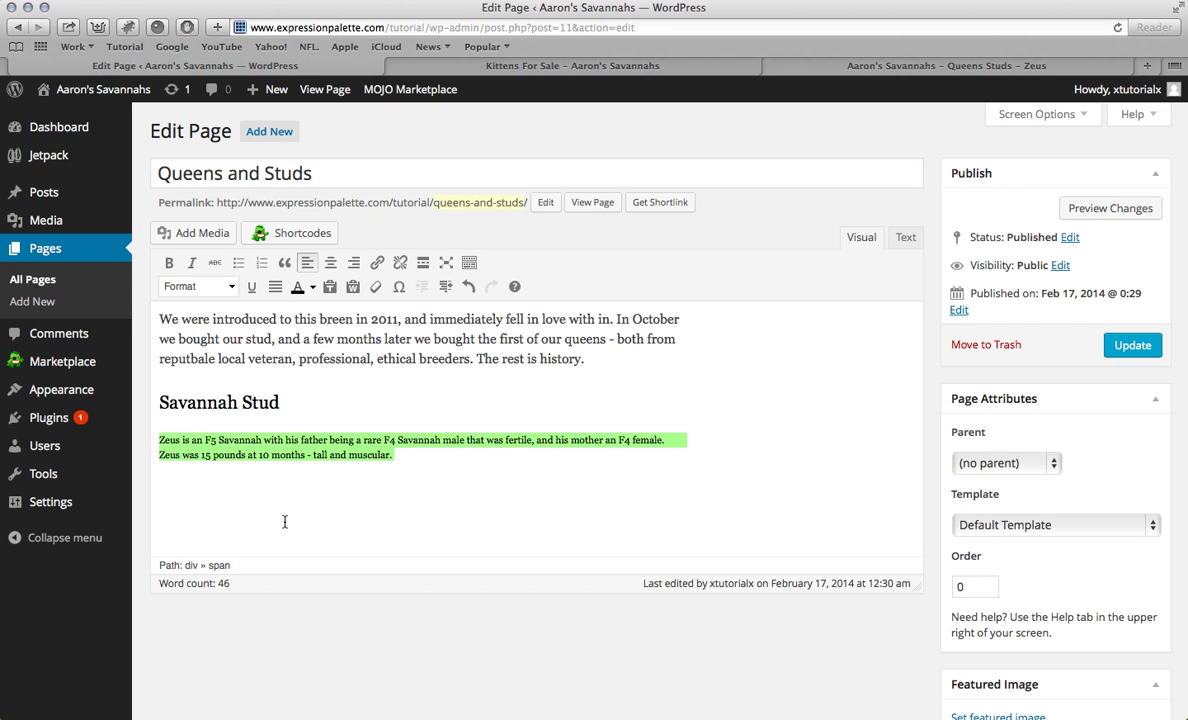
click(405, 452)
key(Return)
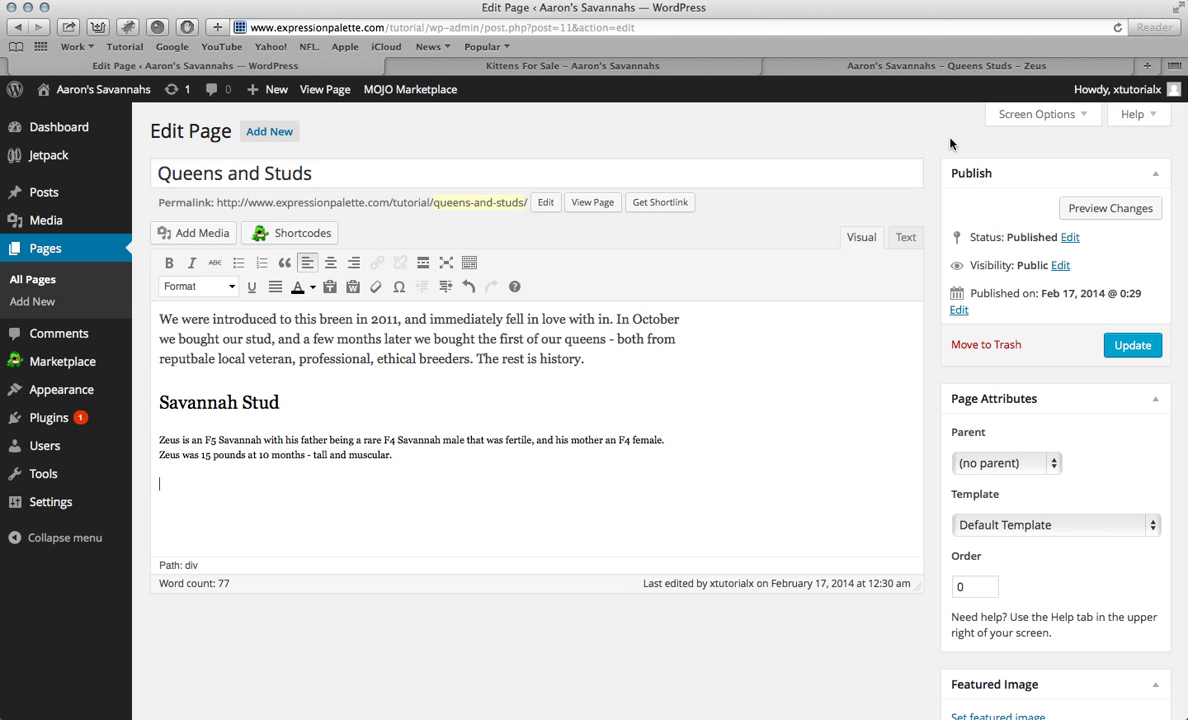
click(883, 72)
drag(641, 560, 891, 558)
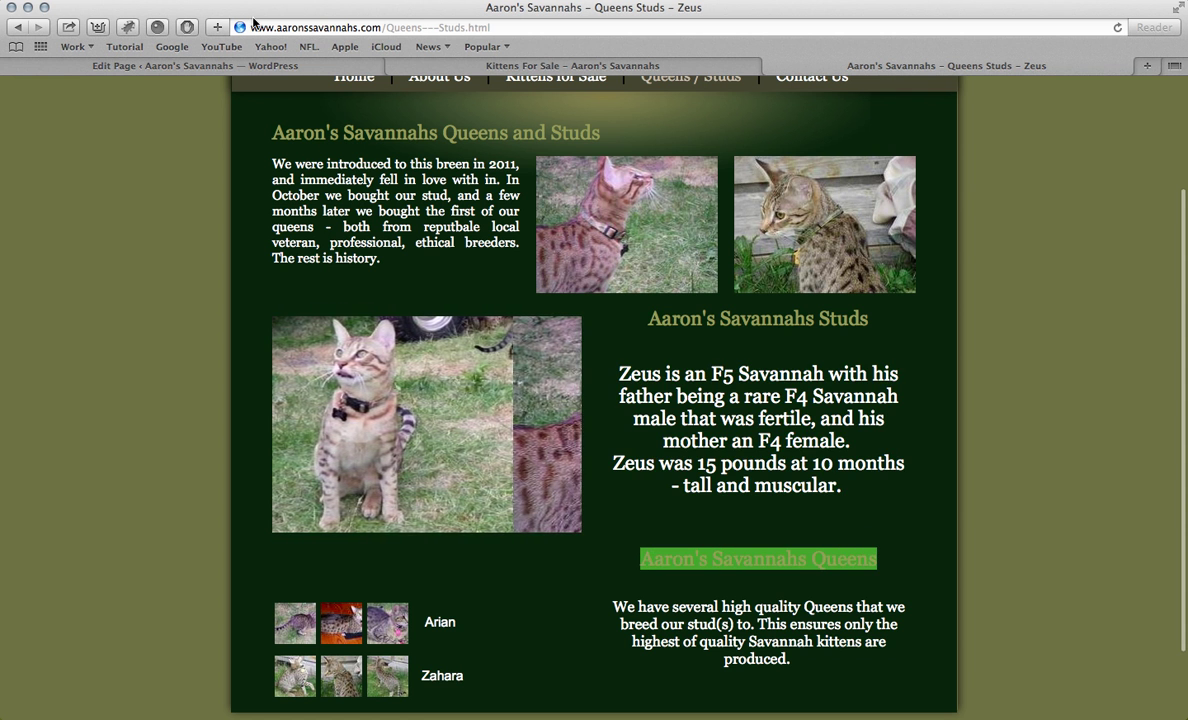
click(247, 68)
key(super+v)
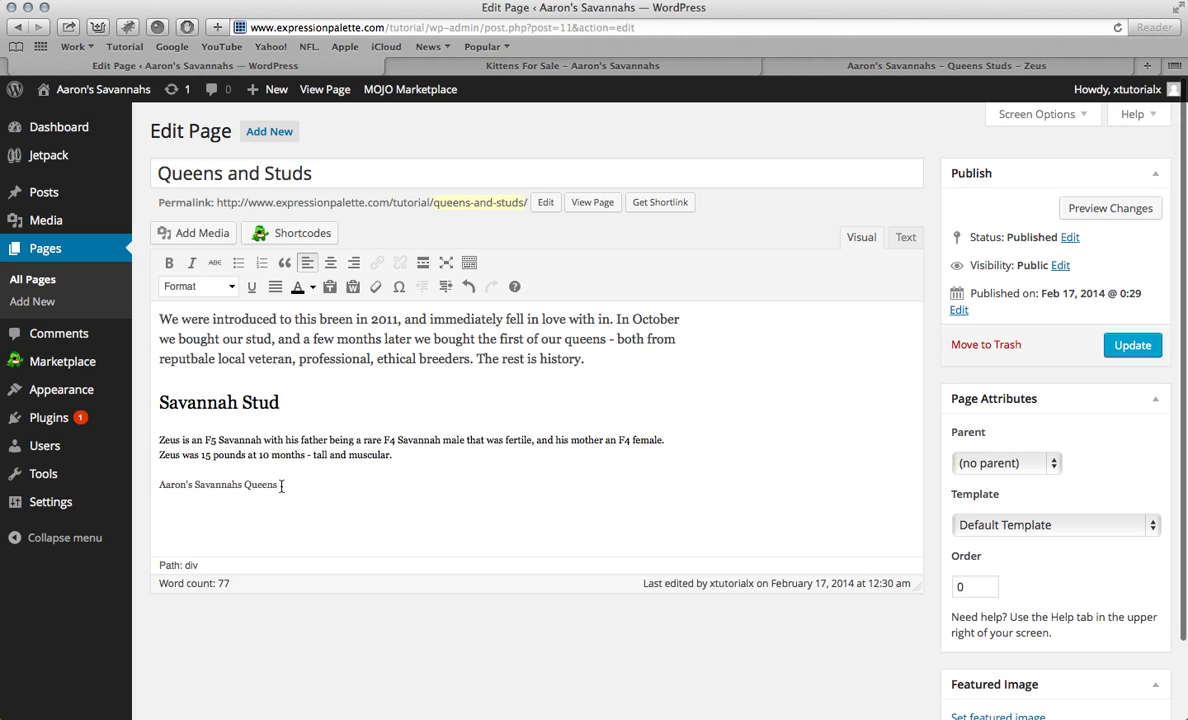
drag(281, 486, 159, 486)
click(220, 286)
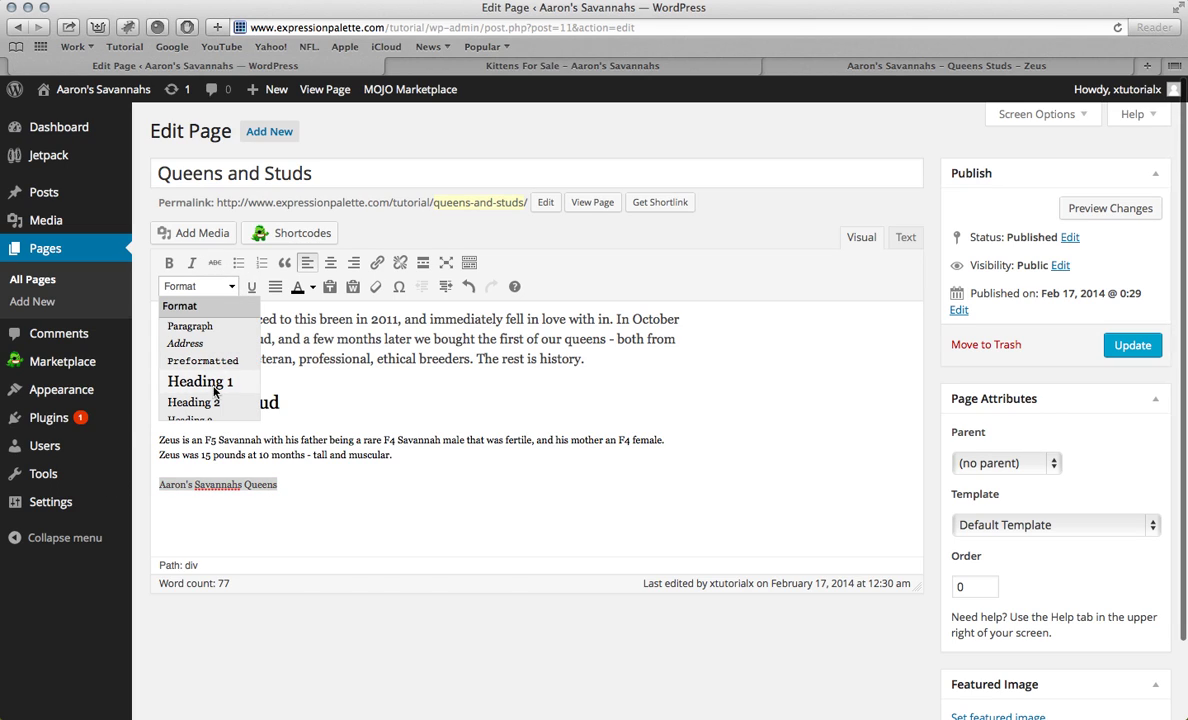
click(212, 401)
click(430, 493)
key(Return)
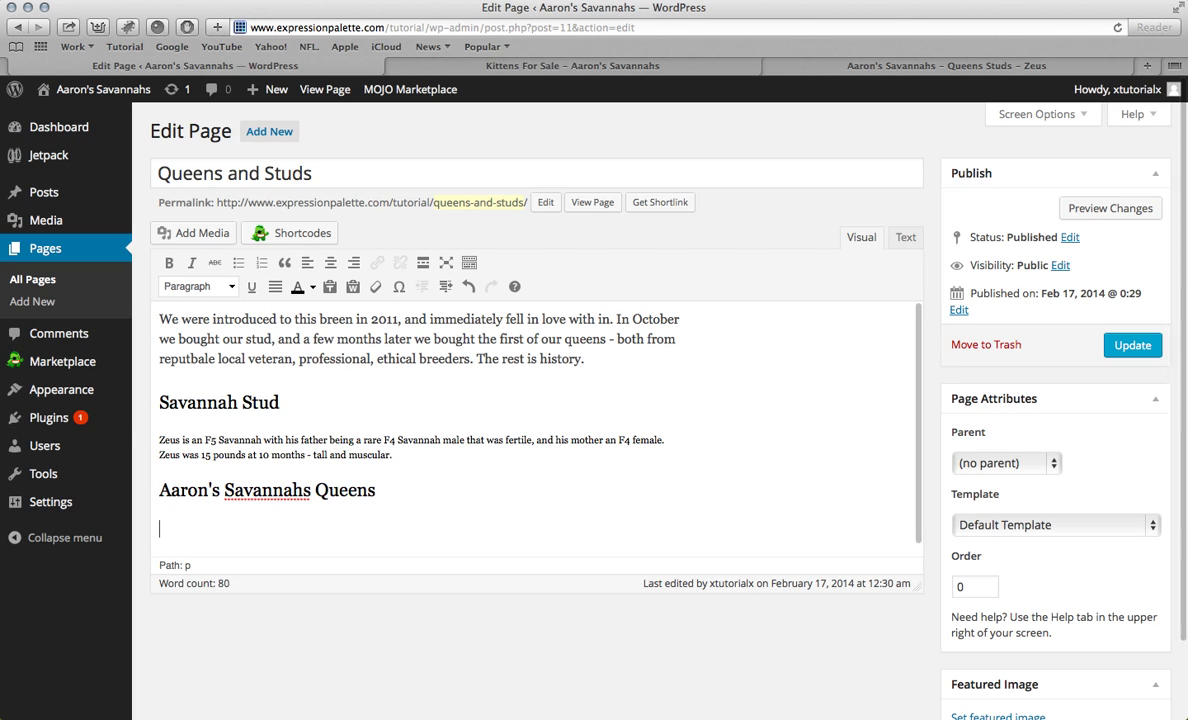
click(932, 66)
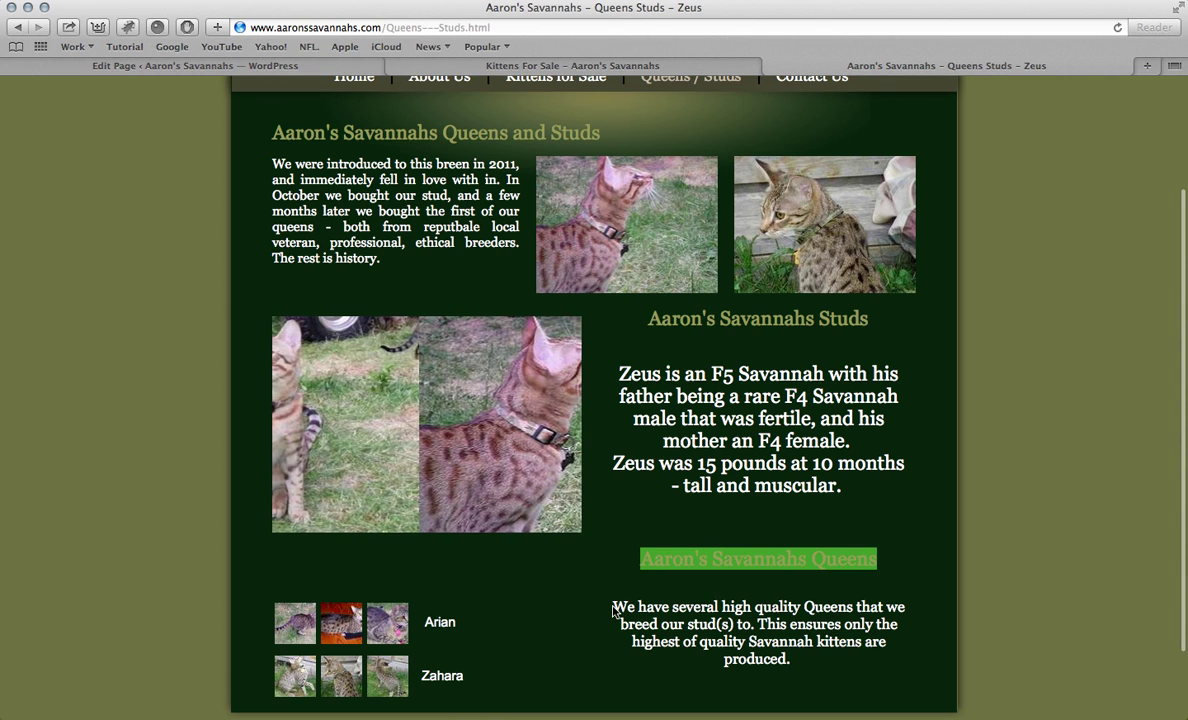
drag(610, 606, 814, 663)
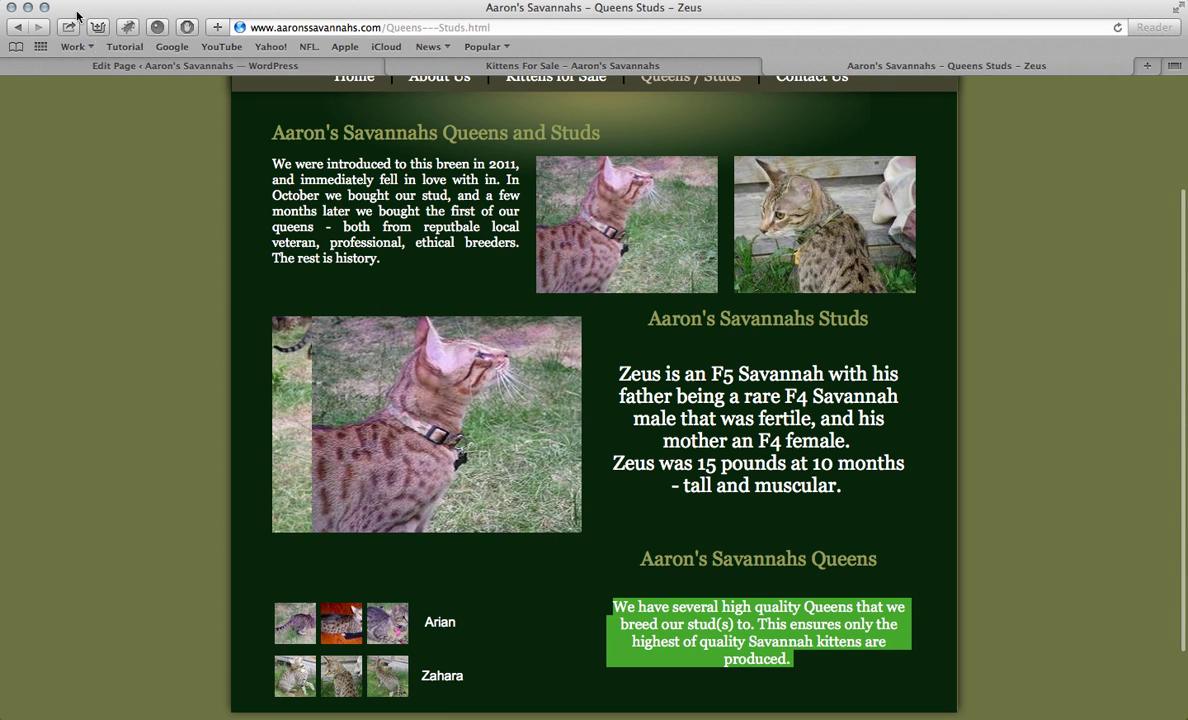
click(103, 66)
key(super+v)
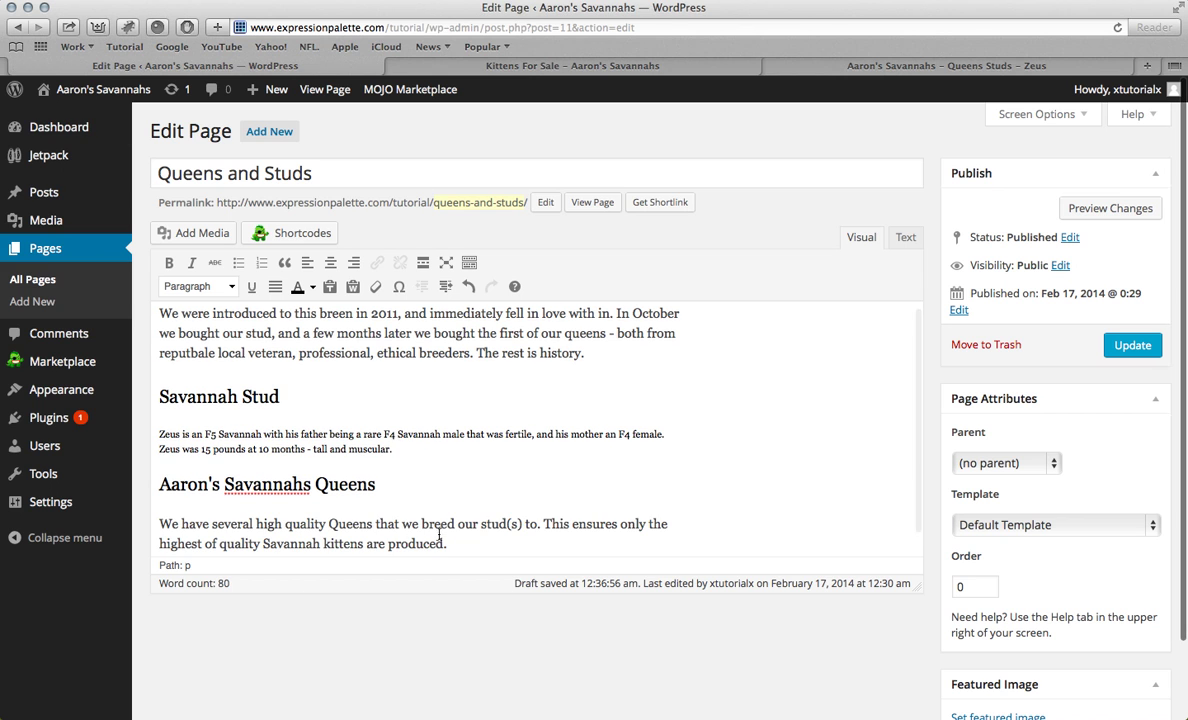
key(super+a)
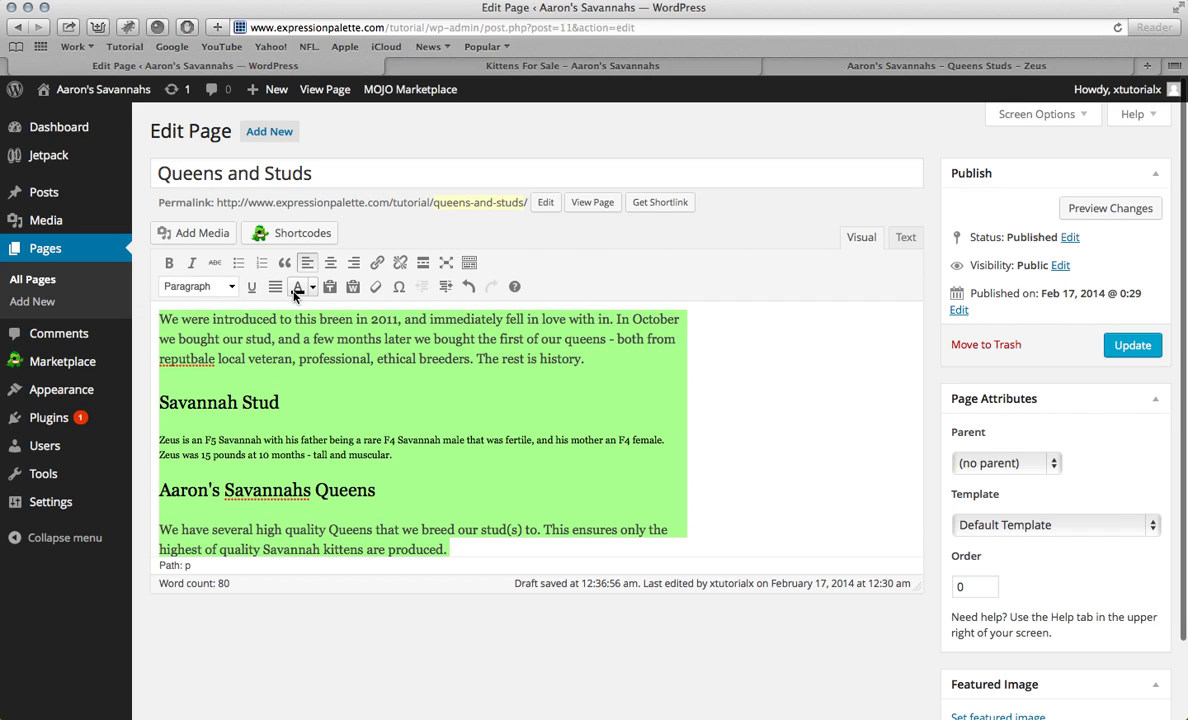
click(307, 340)
click(307, 340)
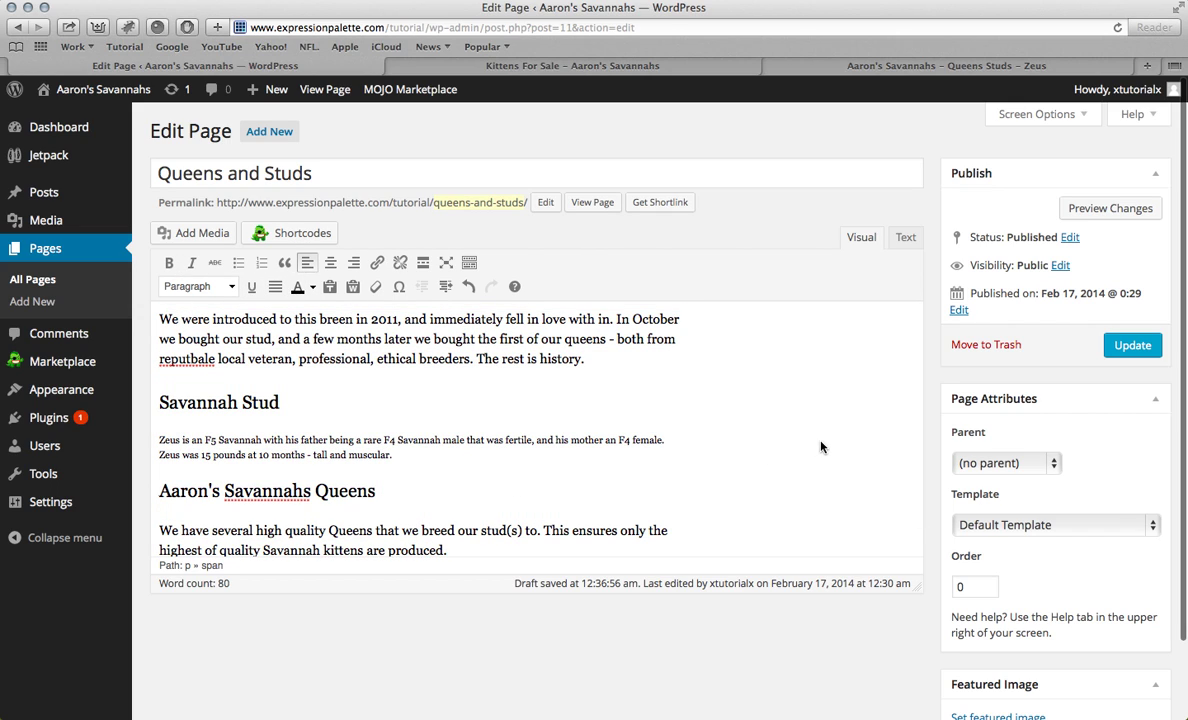
Step: Upload the Studs photo and insert it into the page at full size
click(188, 241)
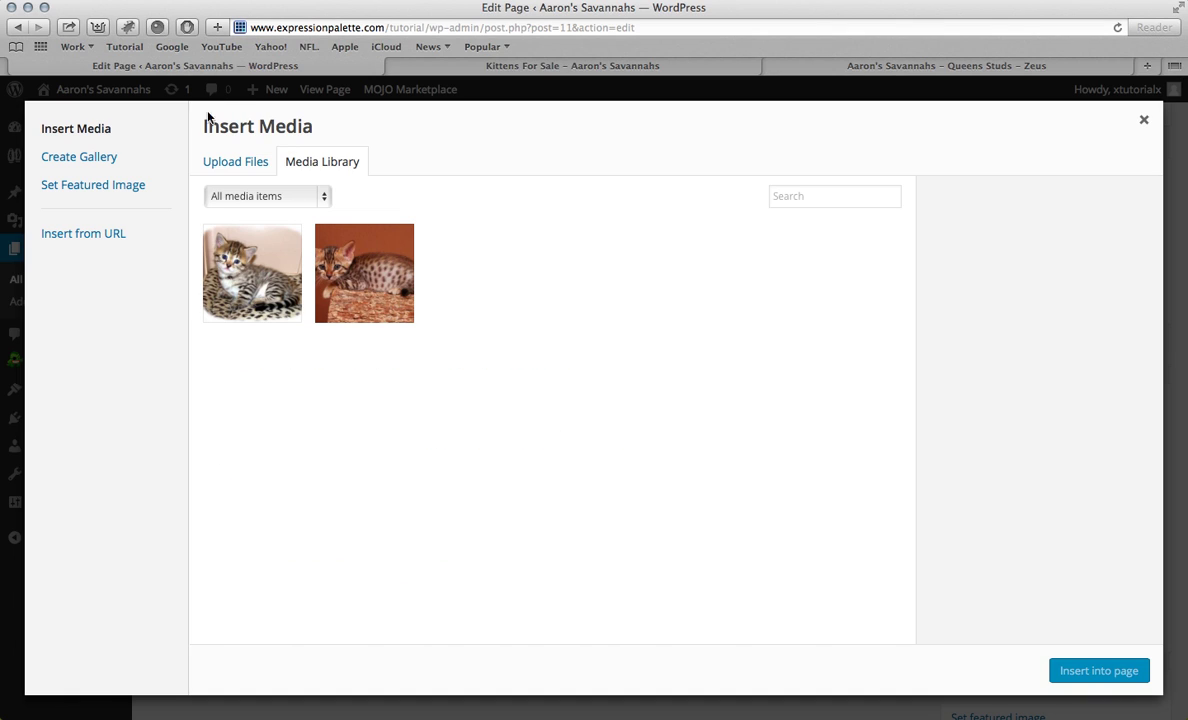
click(230, 165)
click(694, 428)
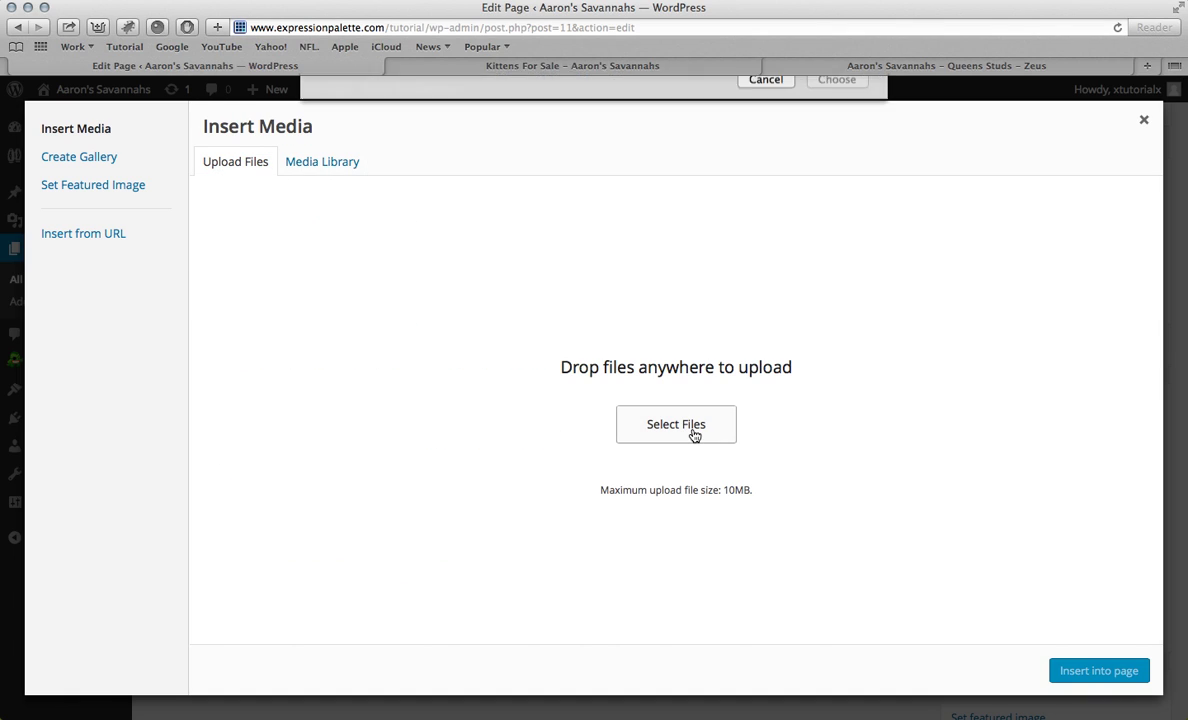
click(684, 210)
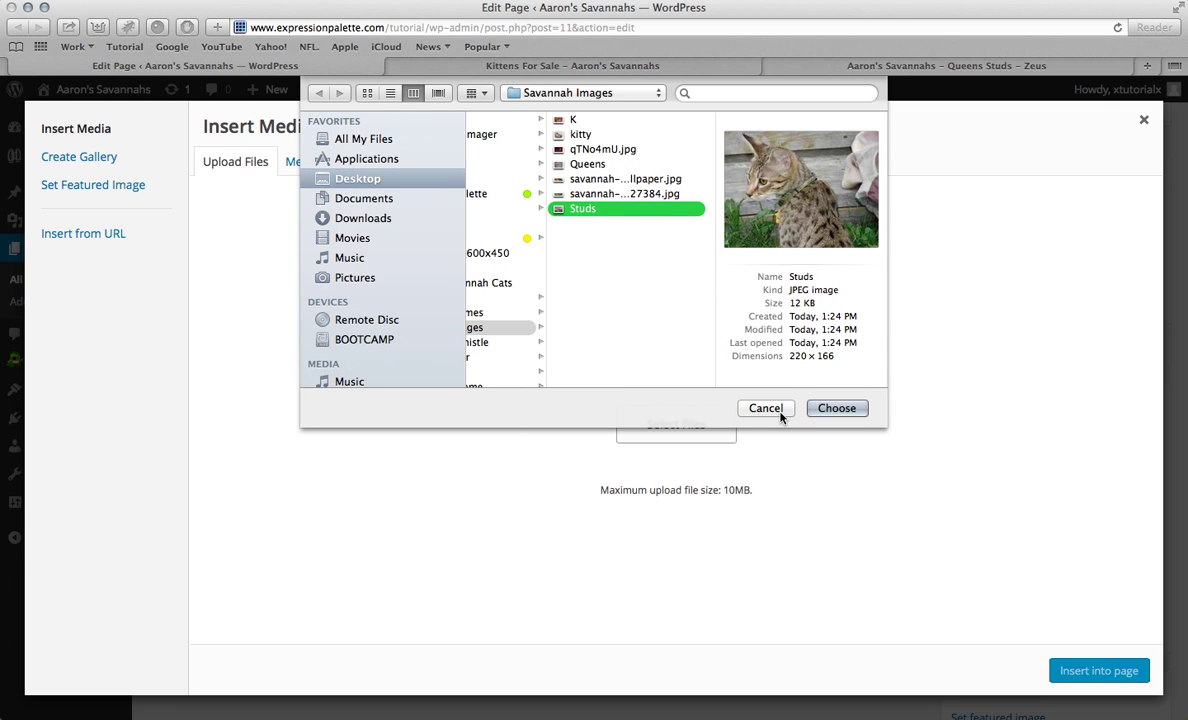
click(828, 410)
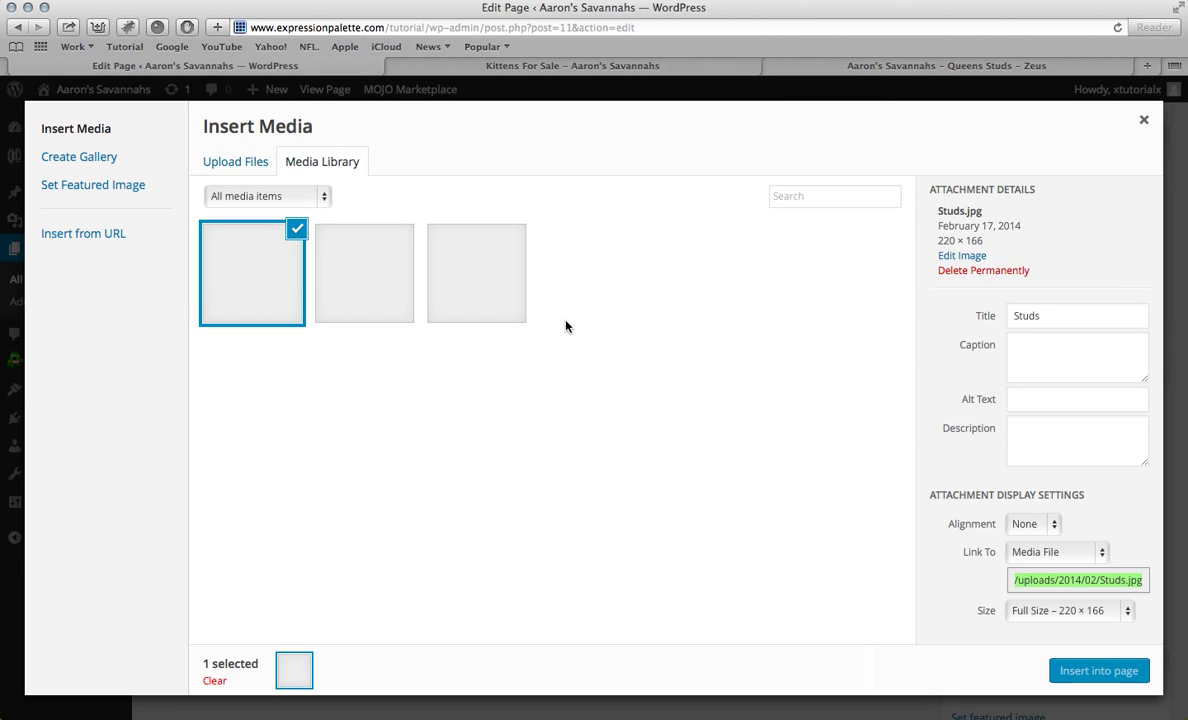
click(1099, 622)
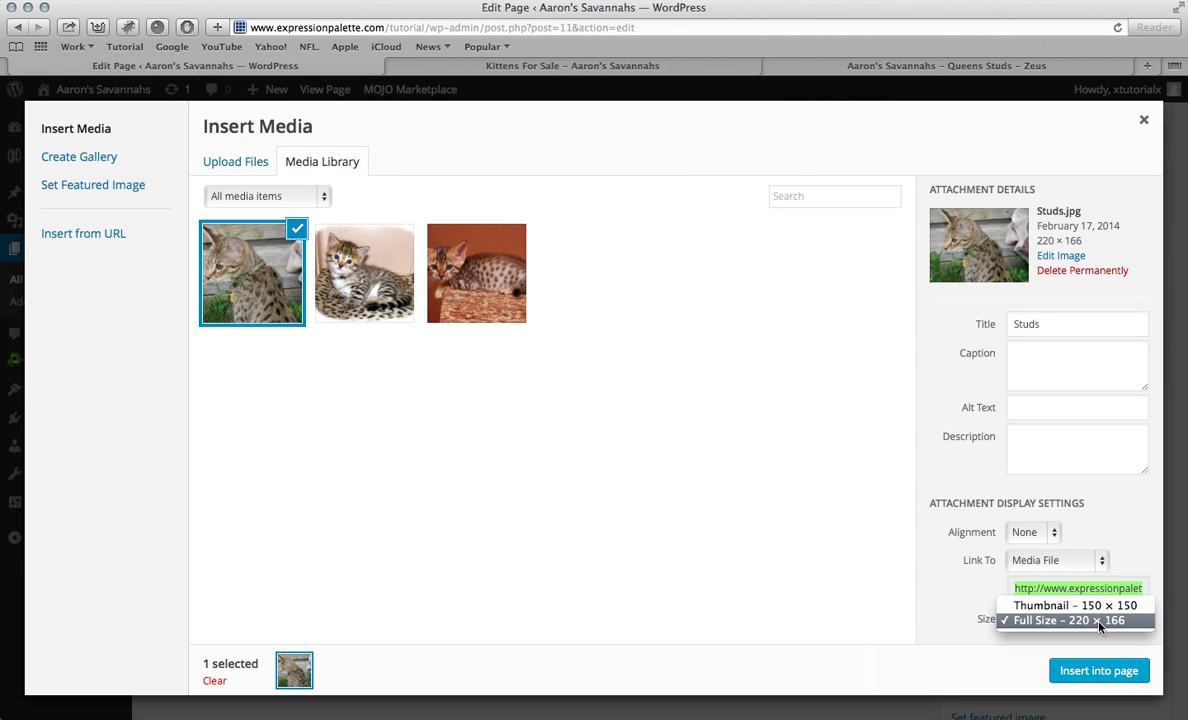
click(1098, 675)
click(1095, 678)
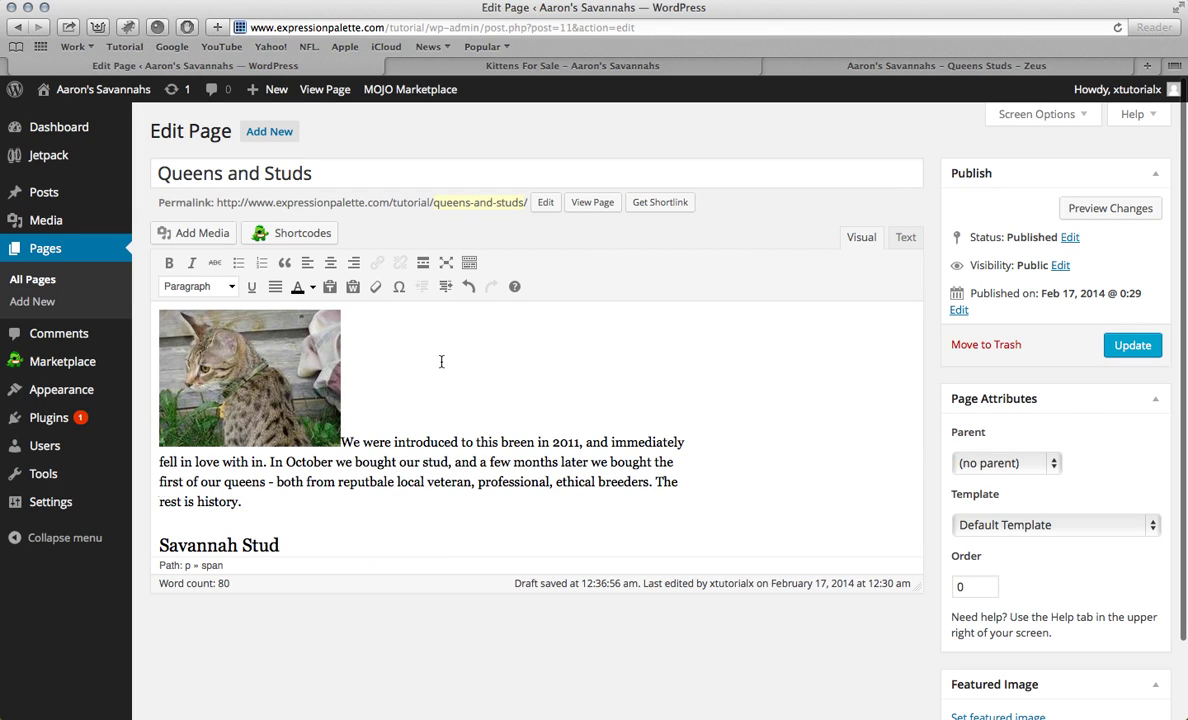
Step: Set the Studs photo to left alignment with an empty link URL and update it
scroll(432, 390, down, 1)
scroll(305, 390, down, 4)
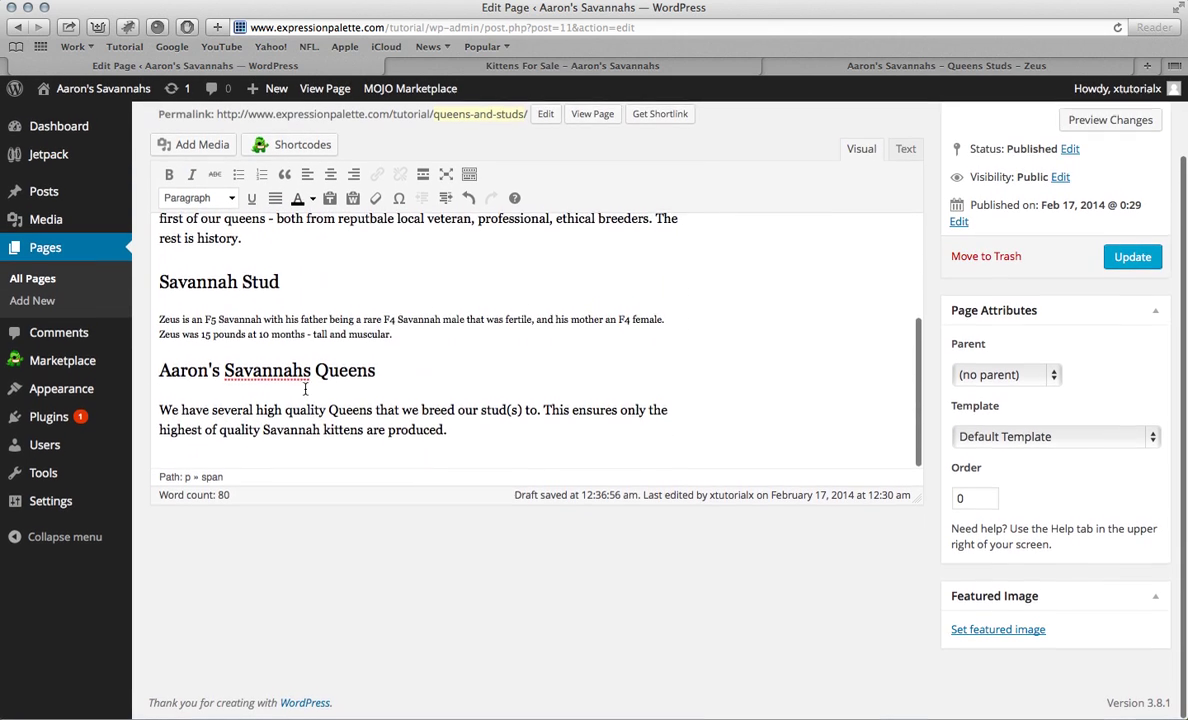
scroll(305, 393, up, 5)
scroll(305, 393, up, 1)
click(303, 391)
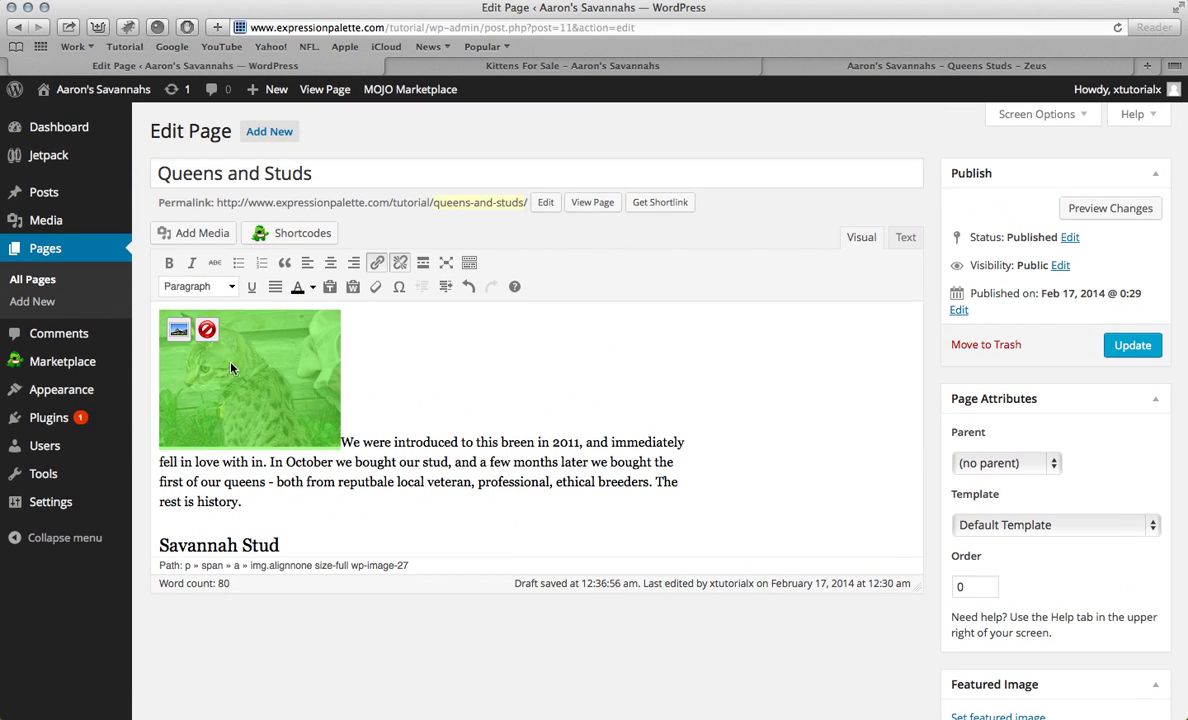
click(175, 331)
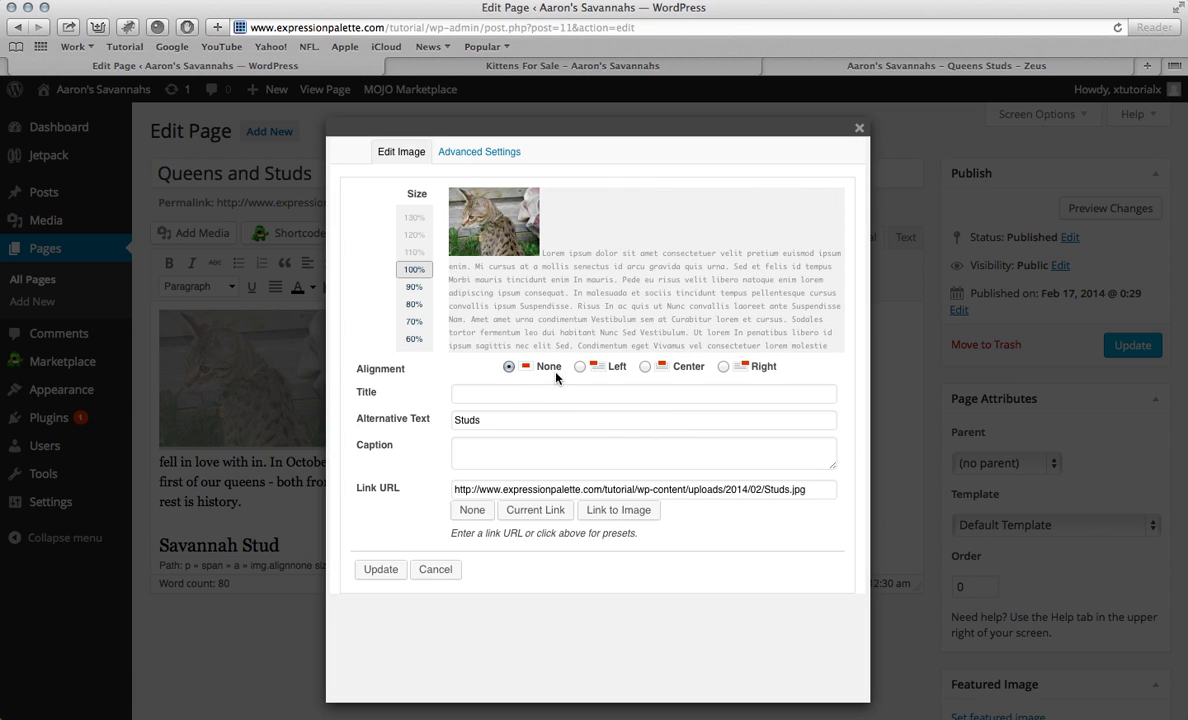
click(580, 366)
triple_click(491, 490)
key(BackSpace)
click(388, 569)
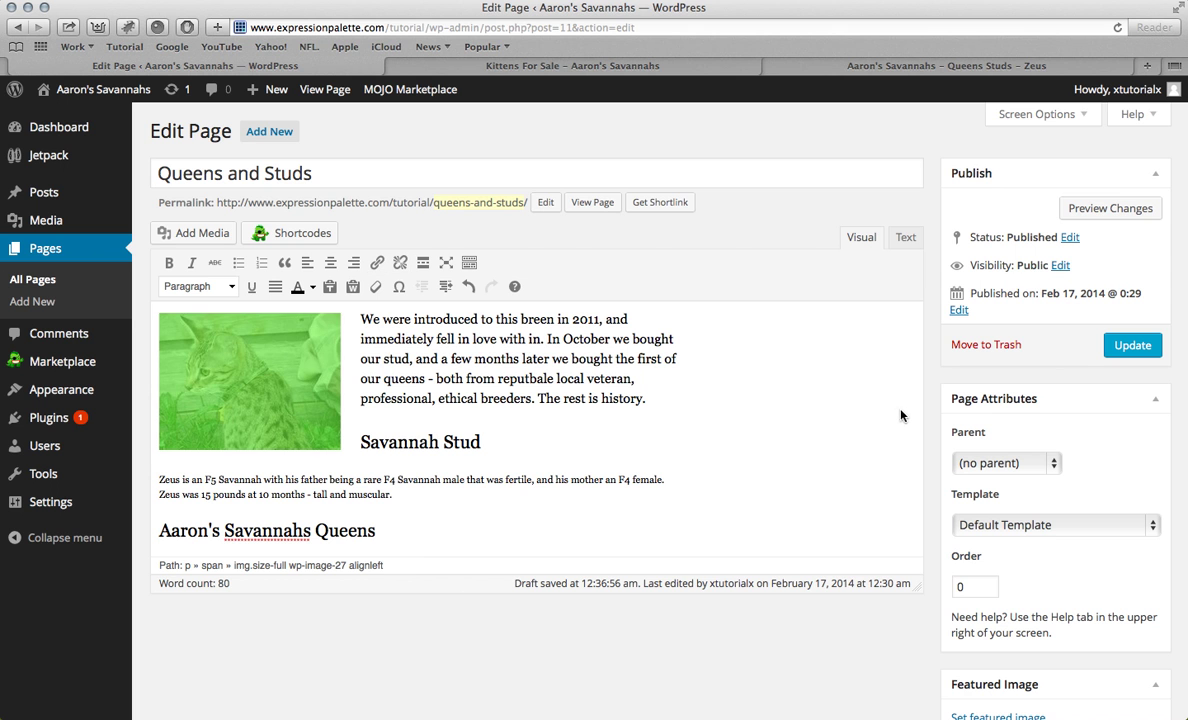
Step: Edit the Queens heading to read 'Savannah Queens' by removing Aaron's and the trailing s
scroll(538, 471, down, 3)
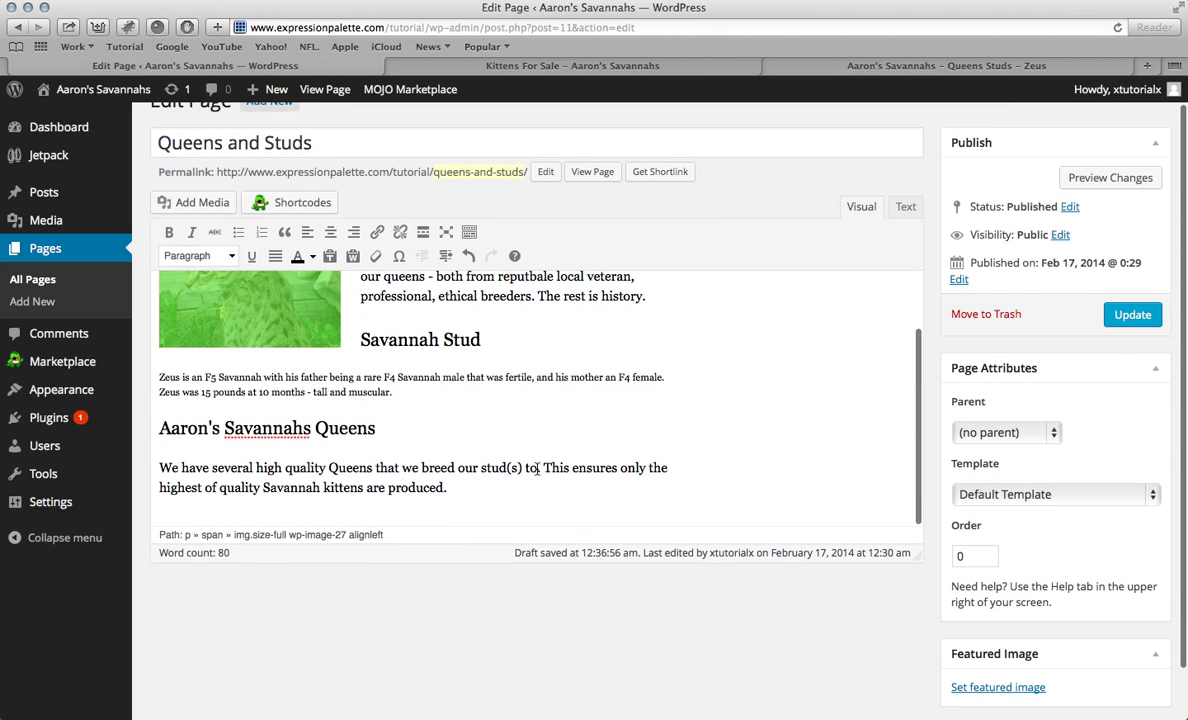
click(221, 430)
key(BackSpace)
key(BackSpace)
key(BackSpace)
key(BackSpace)
key(BackSpace)
key(BackSpace)
key(BackSpace)
key(BackSpace)
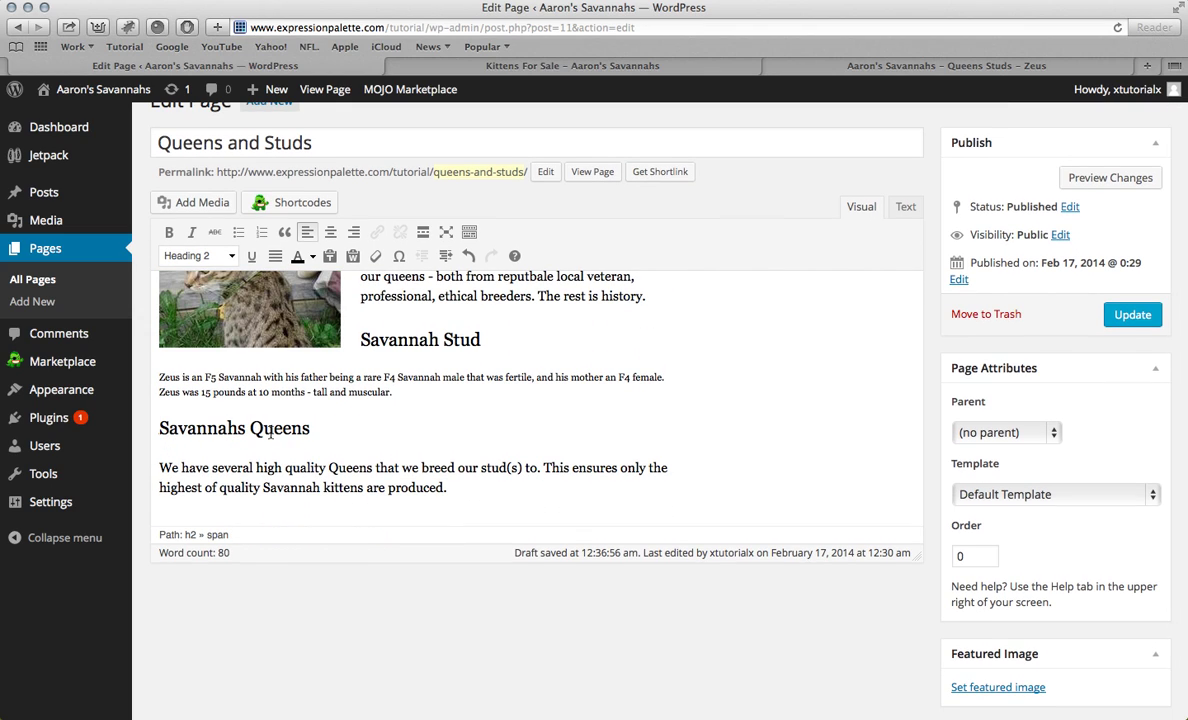
click(245, 430)
key(BackSpace)
click(160, 467)
click(160, 430)
click(160, 458)
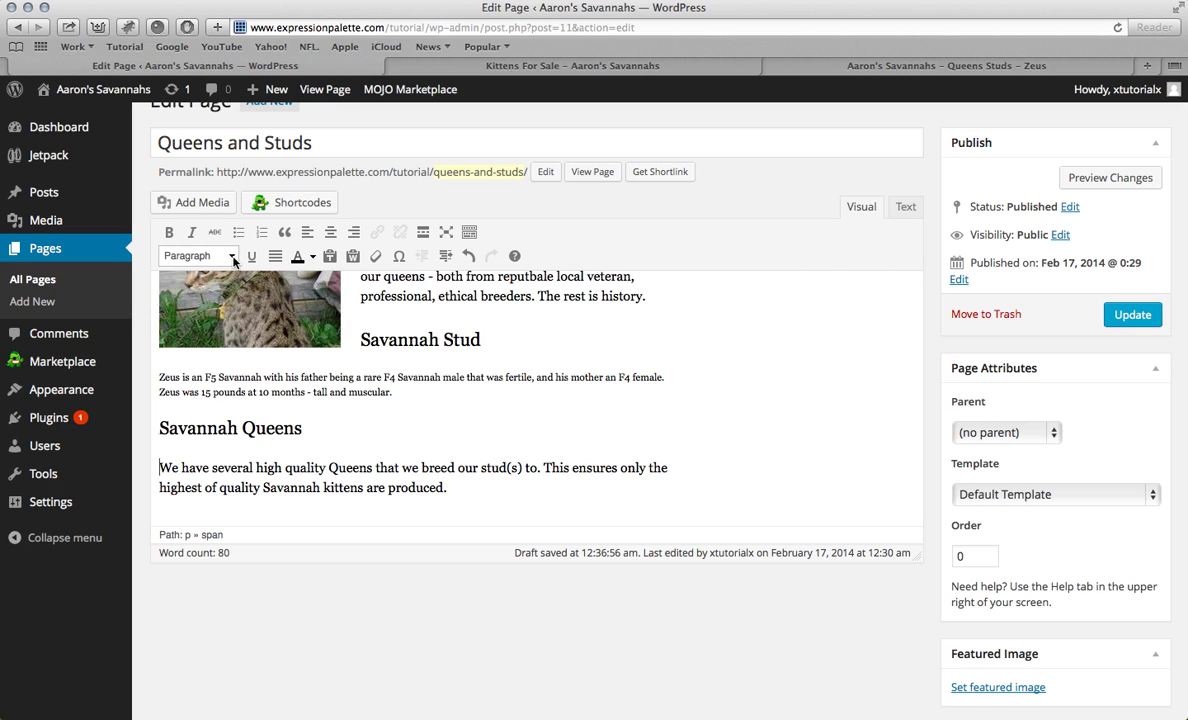
Step: Upload Queens.jpg and insert it at the start of the Queens paragraph
click(195, 202)
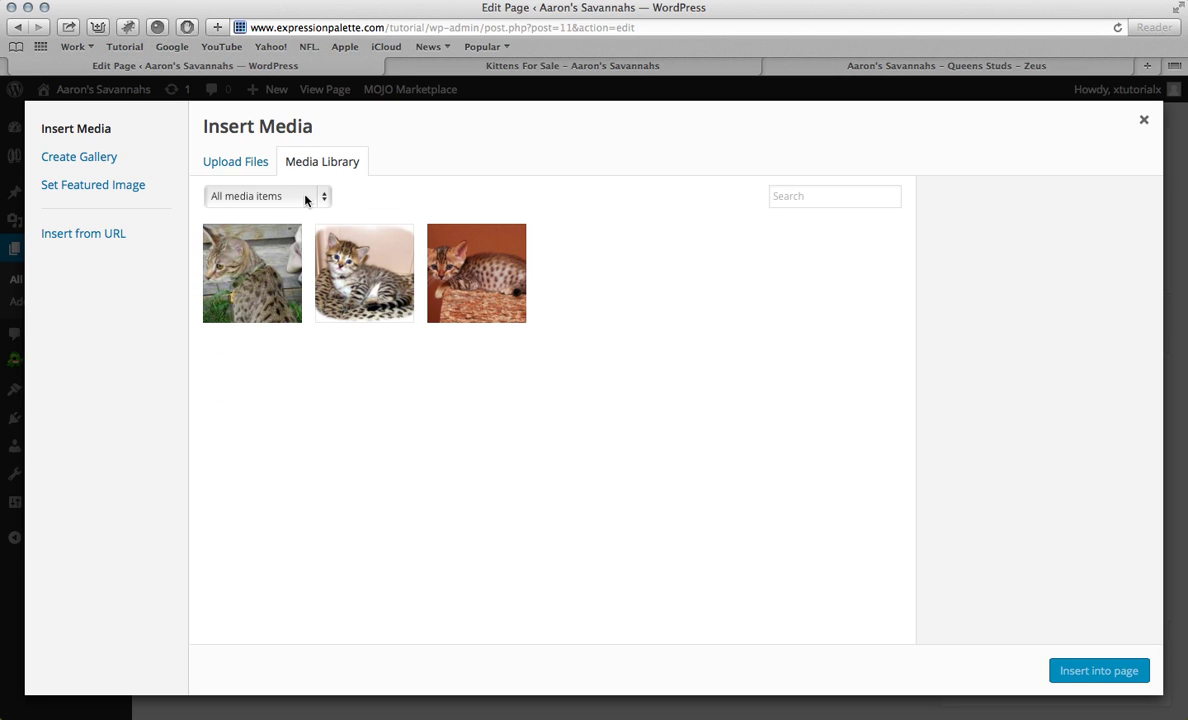
click(248, 165)
click(645, 432)
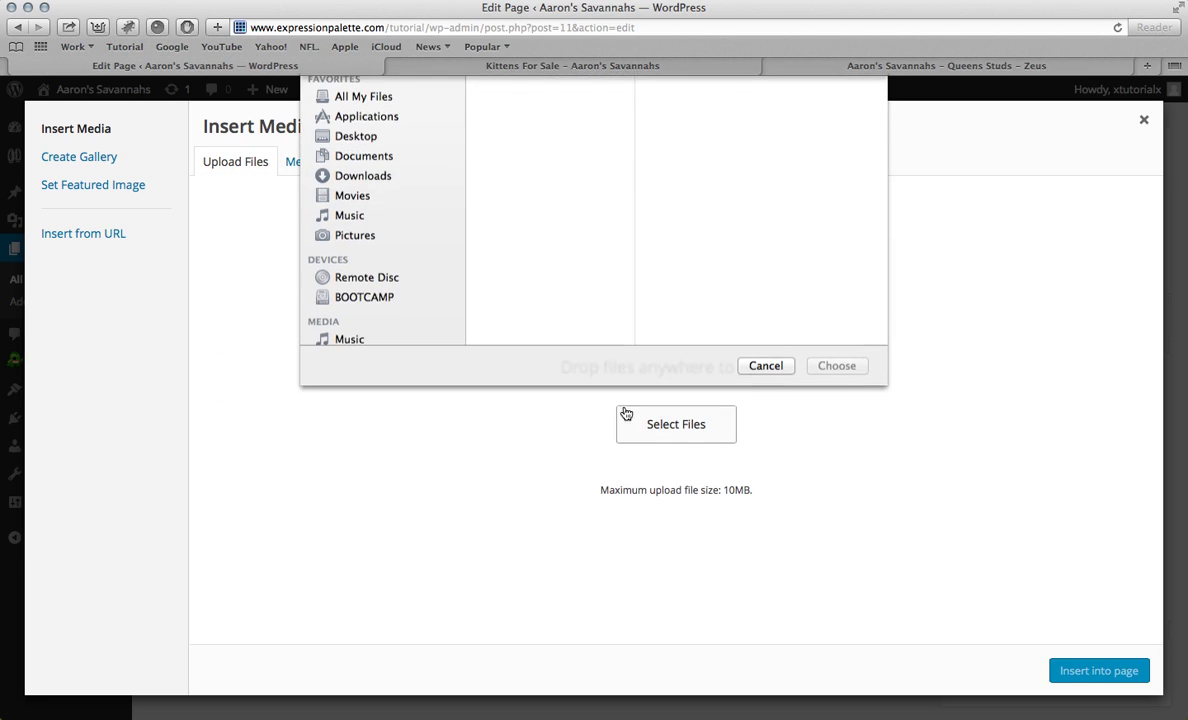
click(675, 164)
click(837, 408)
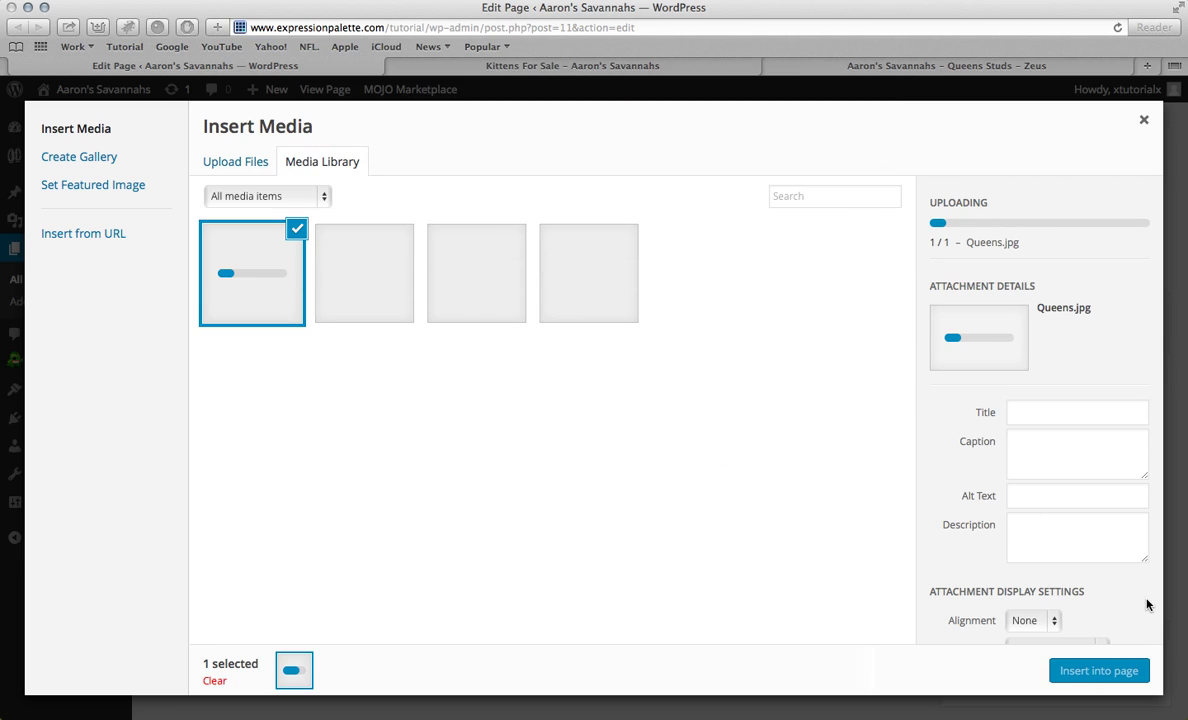
click(1099, 671)
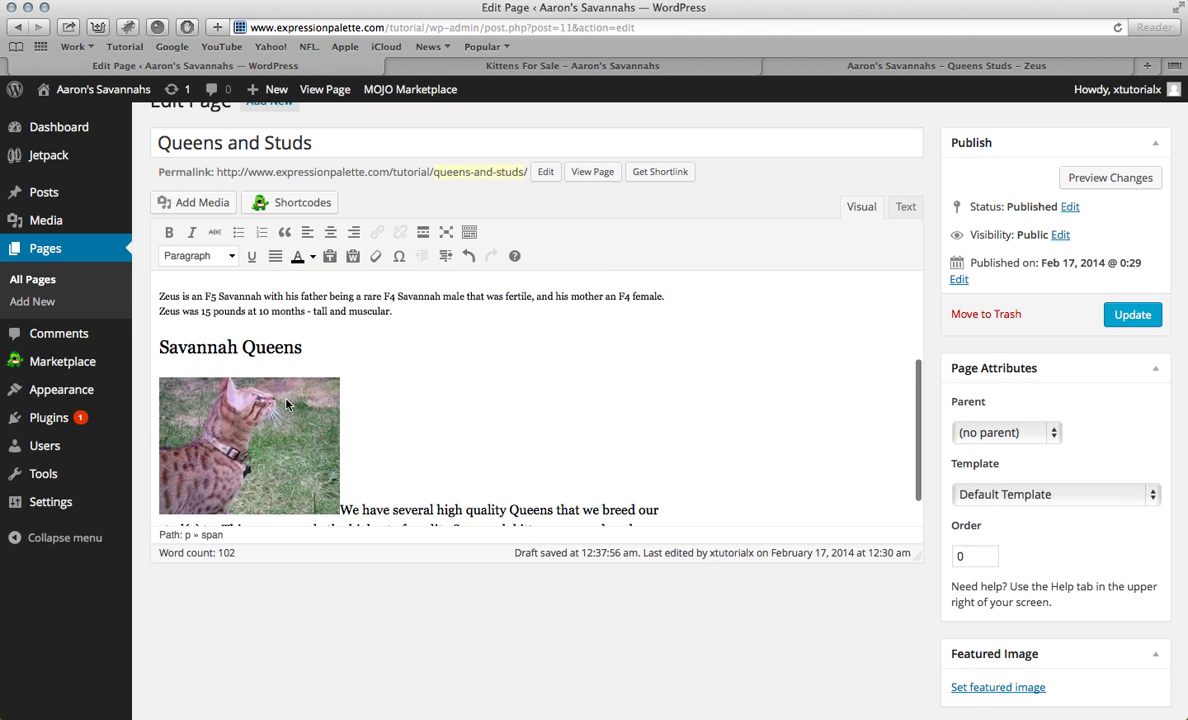
Step: Set the Queens photo to left alignment with an empty link URL and update it
scroll(265, 368, down, 2)
click(193, 318)
click(178, 297)
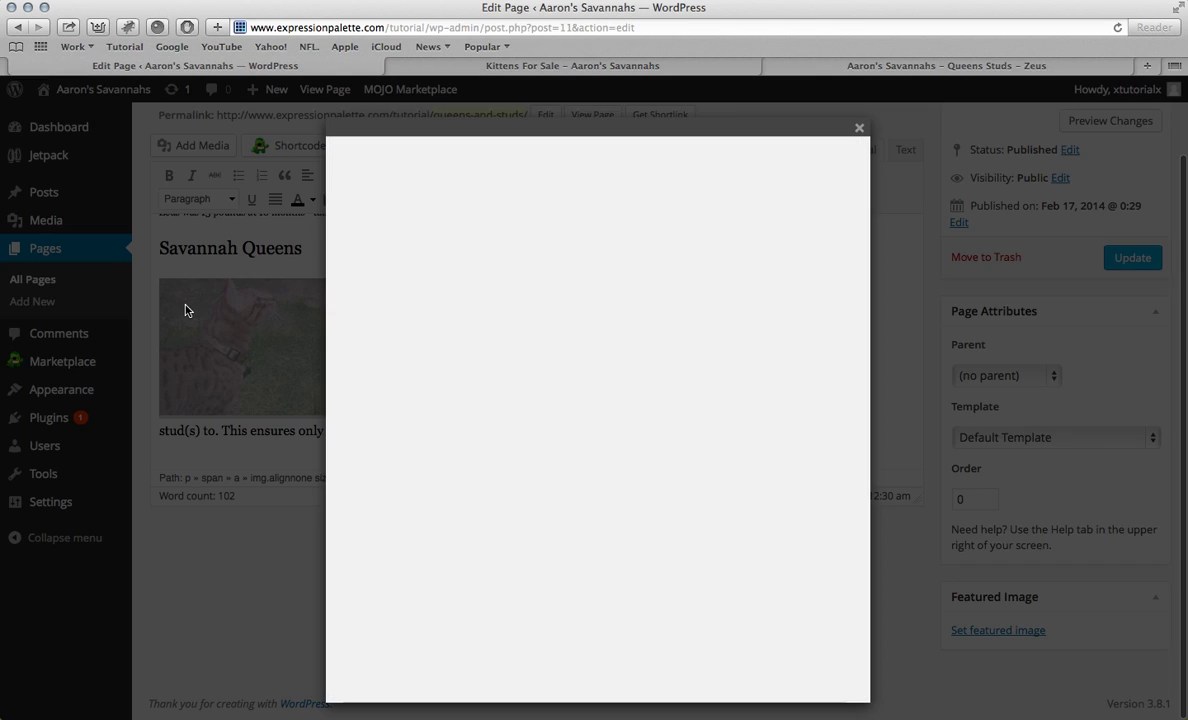
click(594, 369)
triple_click(460, 490)
key(BackSpace)
click(377, 572)
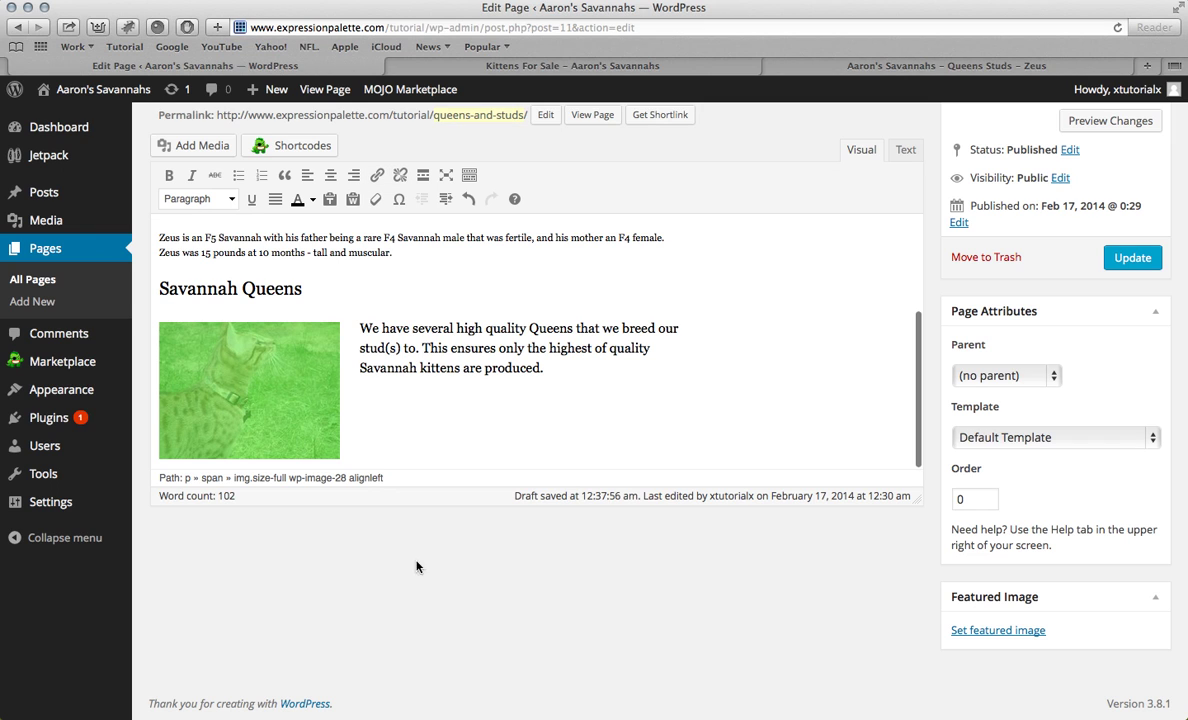
Step: Update the Queens and Studs page and view it on the live site
click(1112, 257)
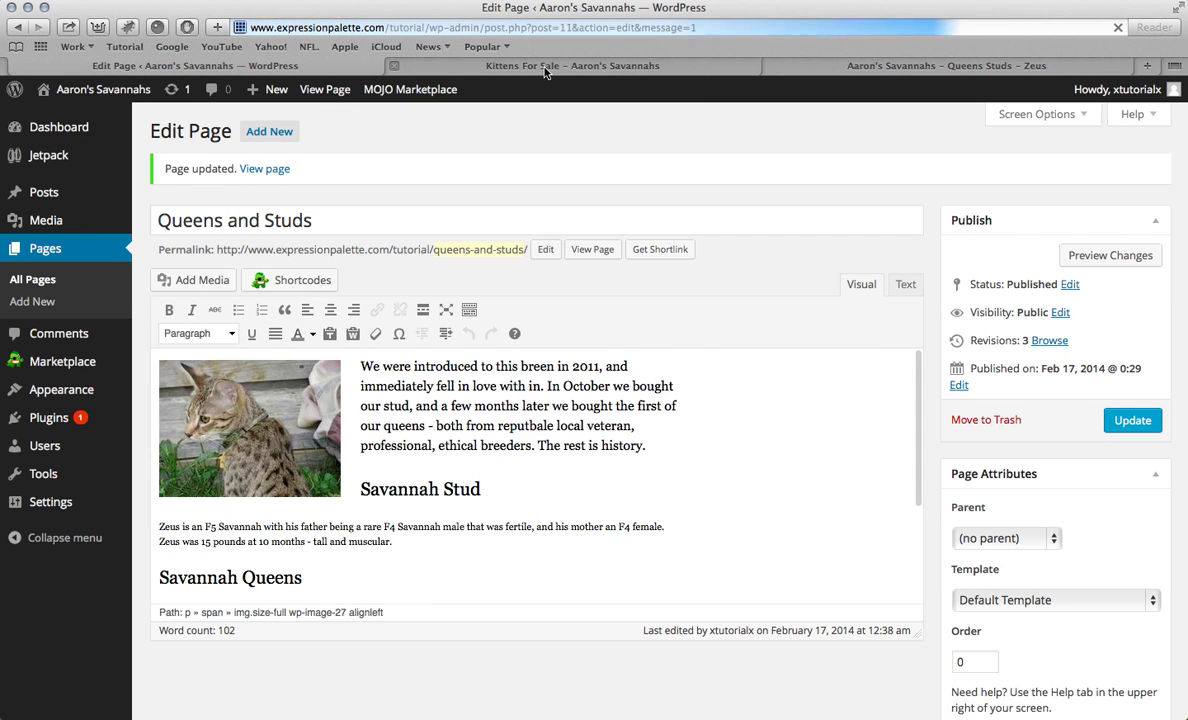
click(546, 67)
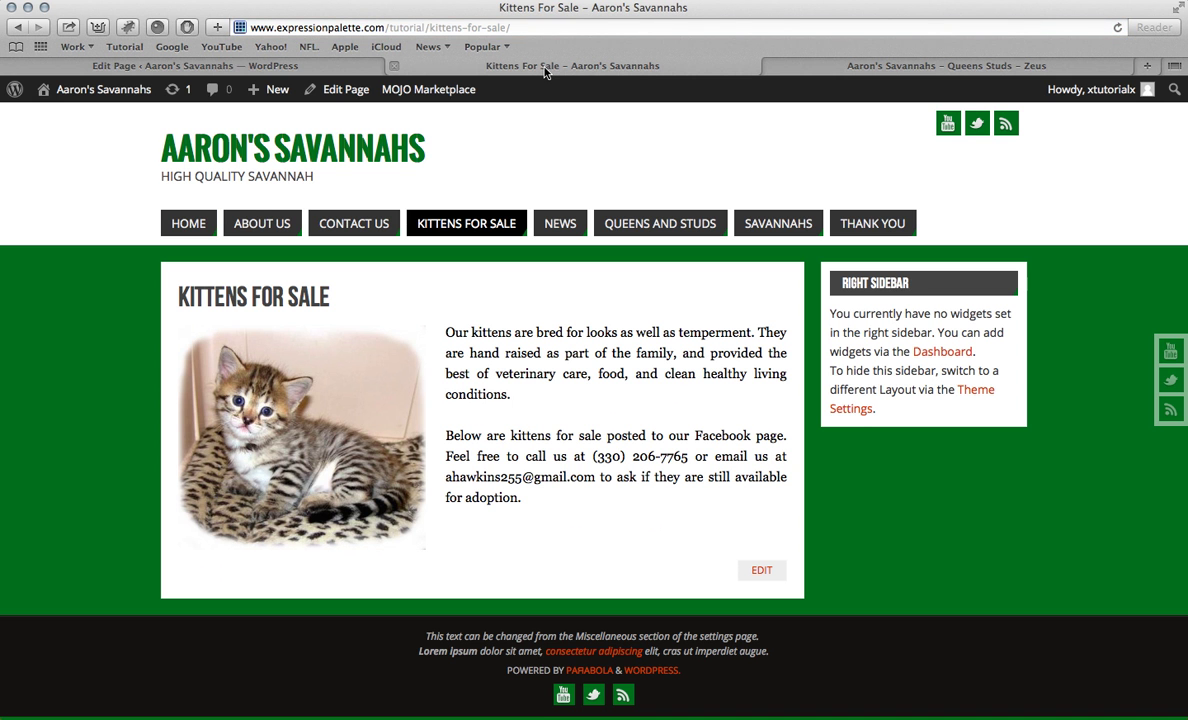
click(607, 224)
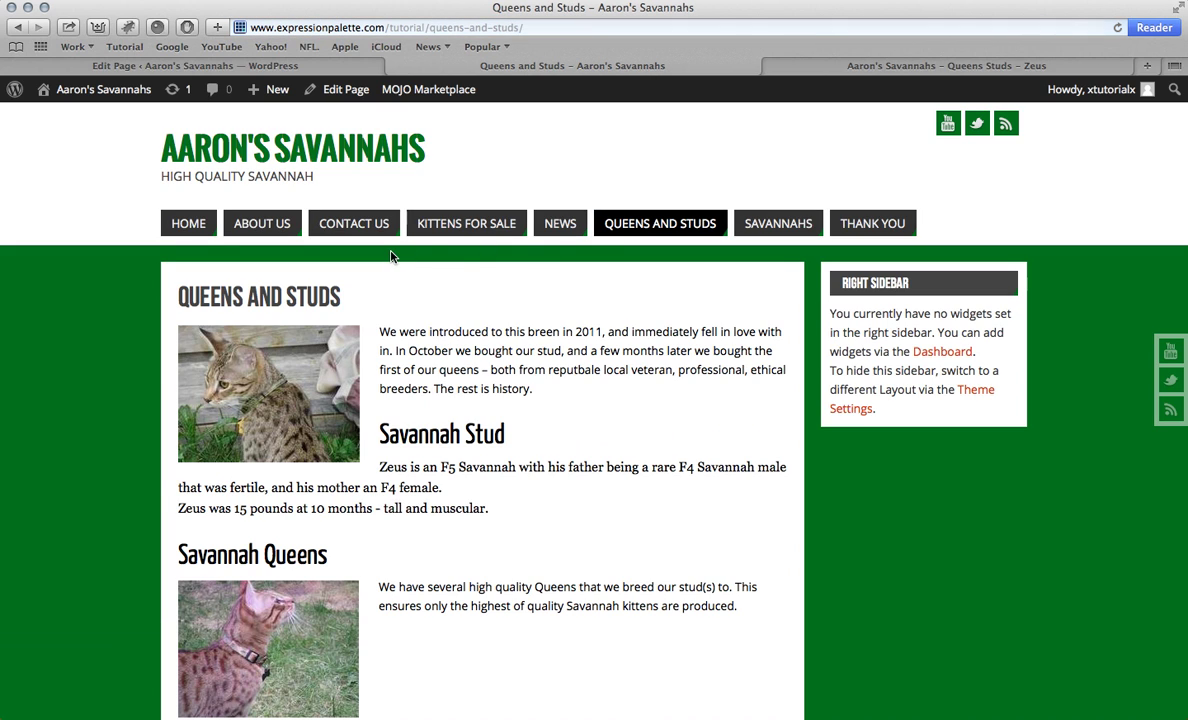
scroll(391, 257, down, 3)
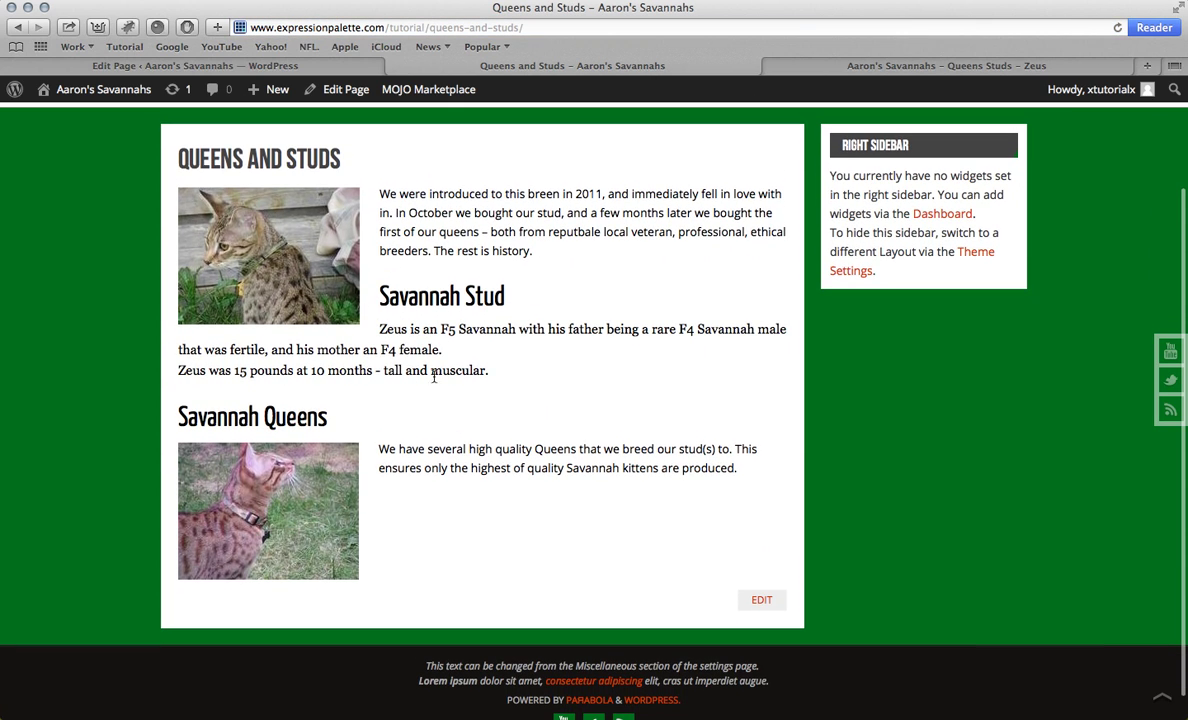
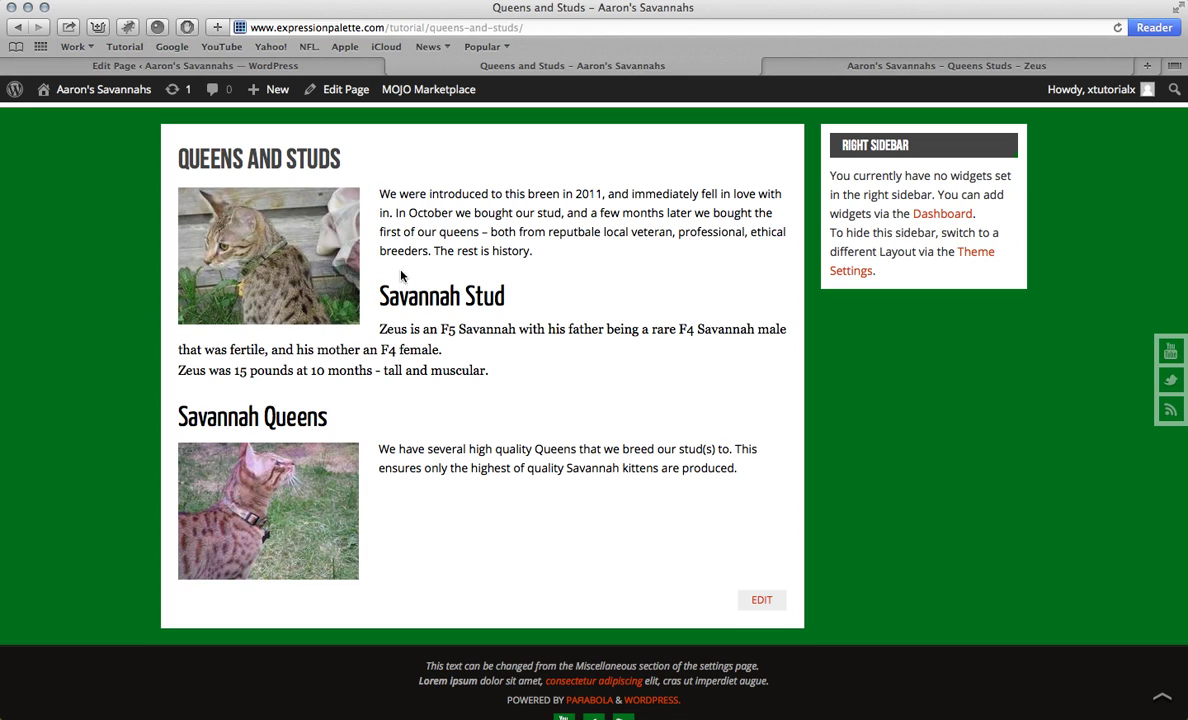
Step: Switch back to the Queens and Studs Edit Page tab and scroll down
key(ctrl+shift+Tab)
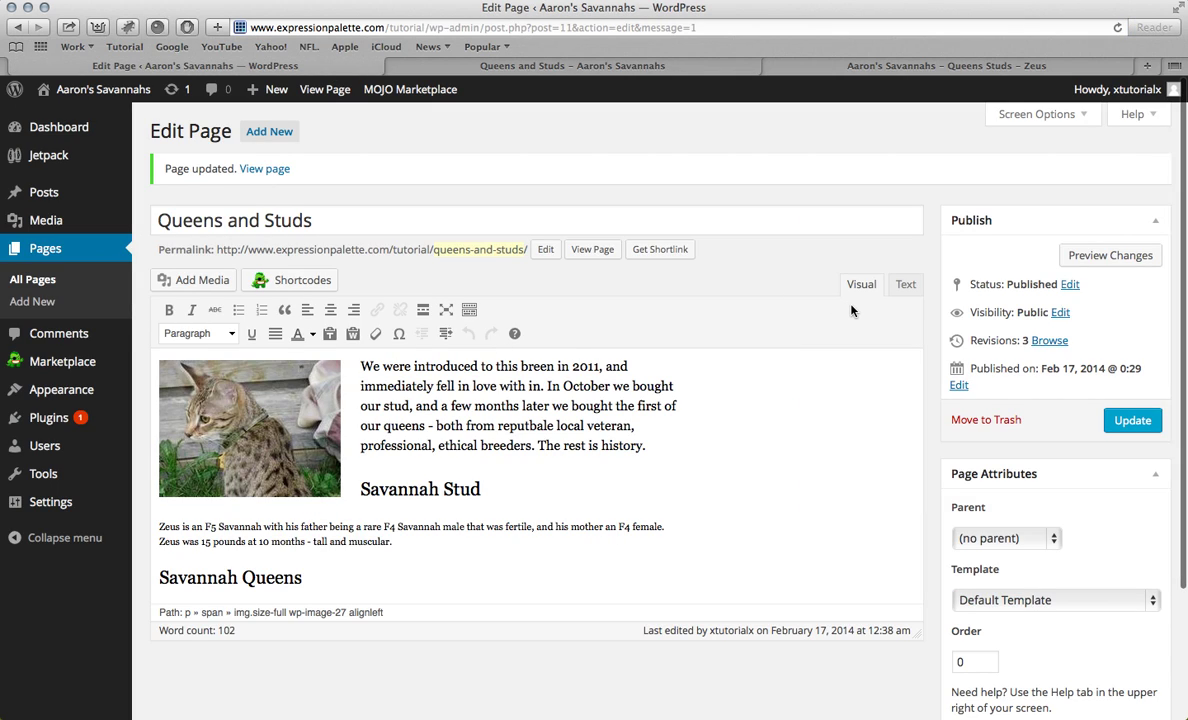
scroll(820, 380, down, 3)
Step: In the Text view, add a <br/> line after the opening paragraph's </span>
click(906, 233)
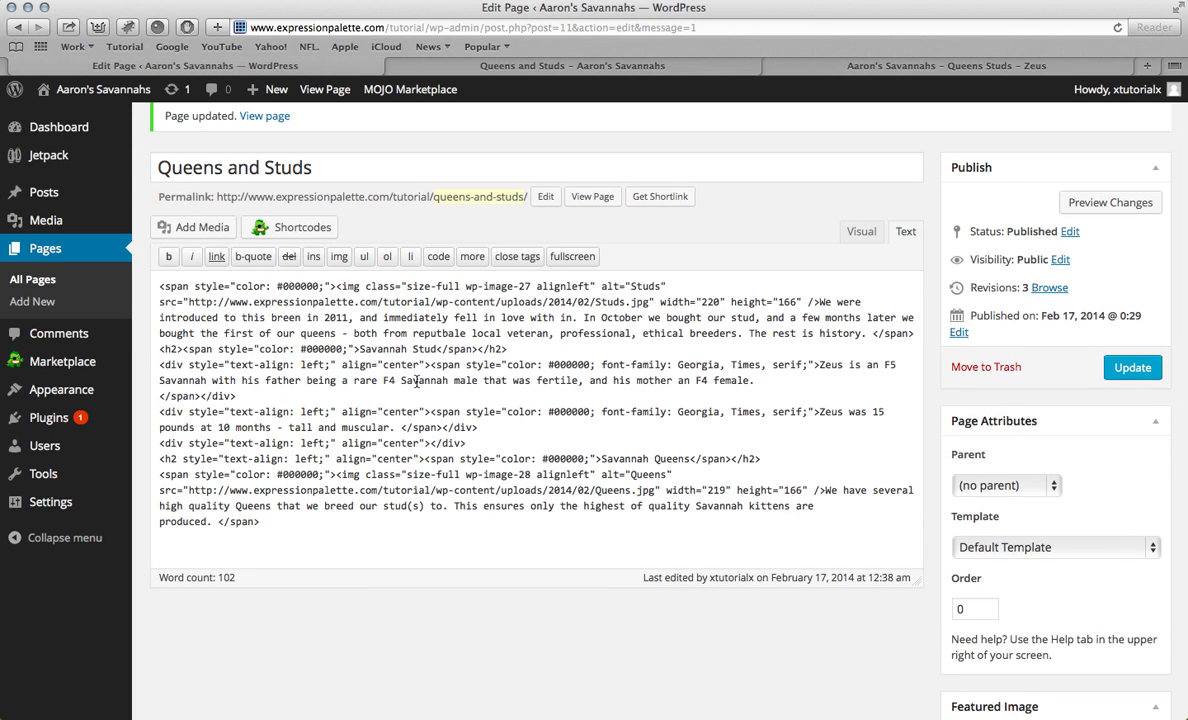
scroll(556, 386, up, 1)
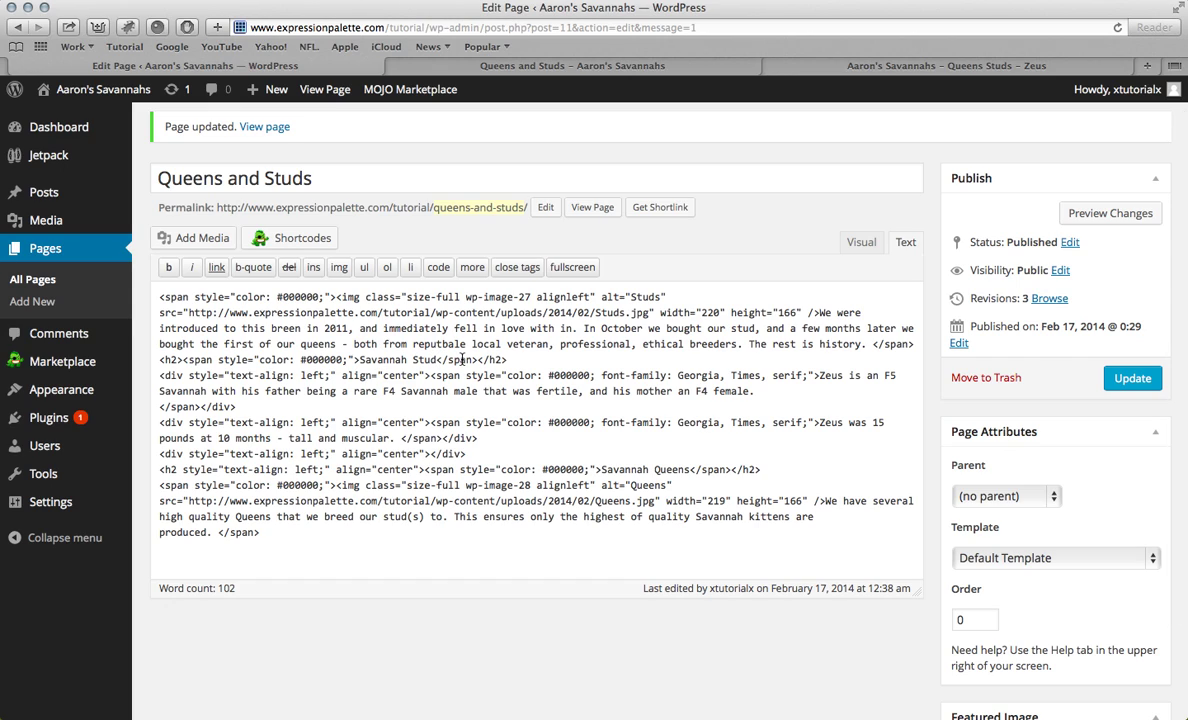
click(916, 344)
key(Return)
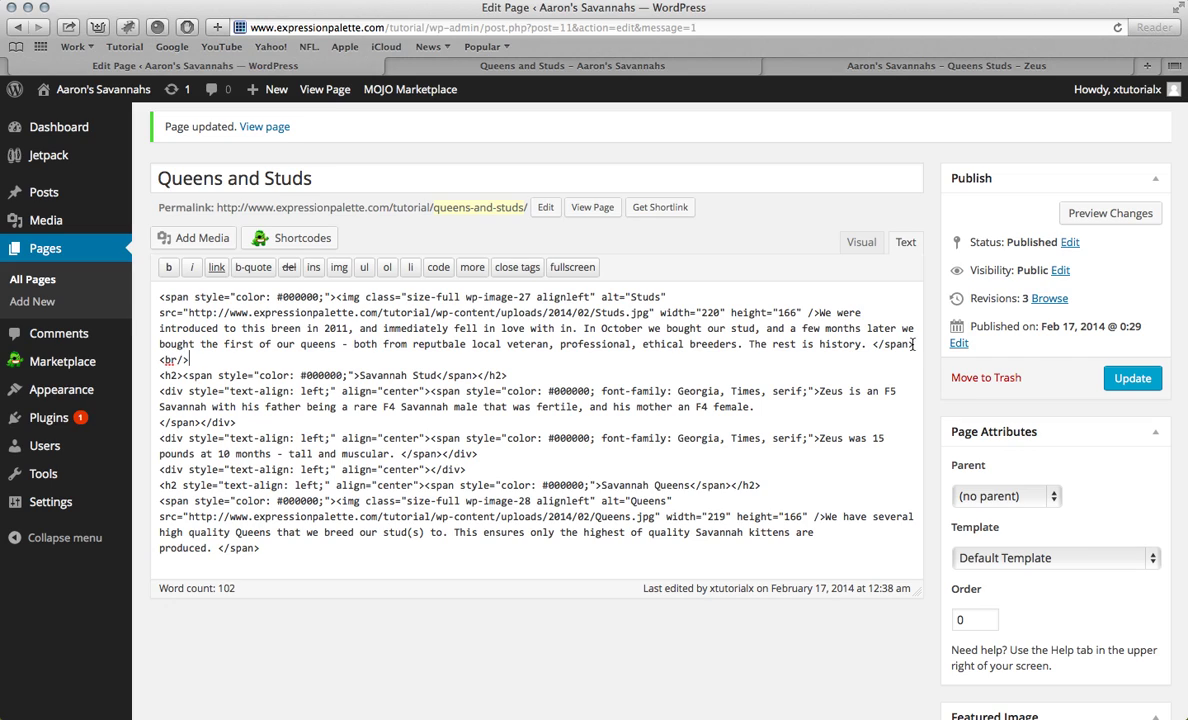
drag(188, 358, 162, 358)
triple_click(162, 359)
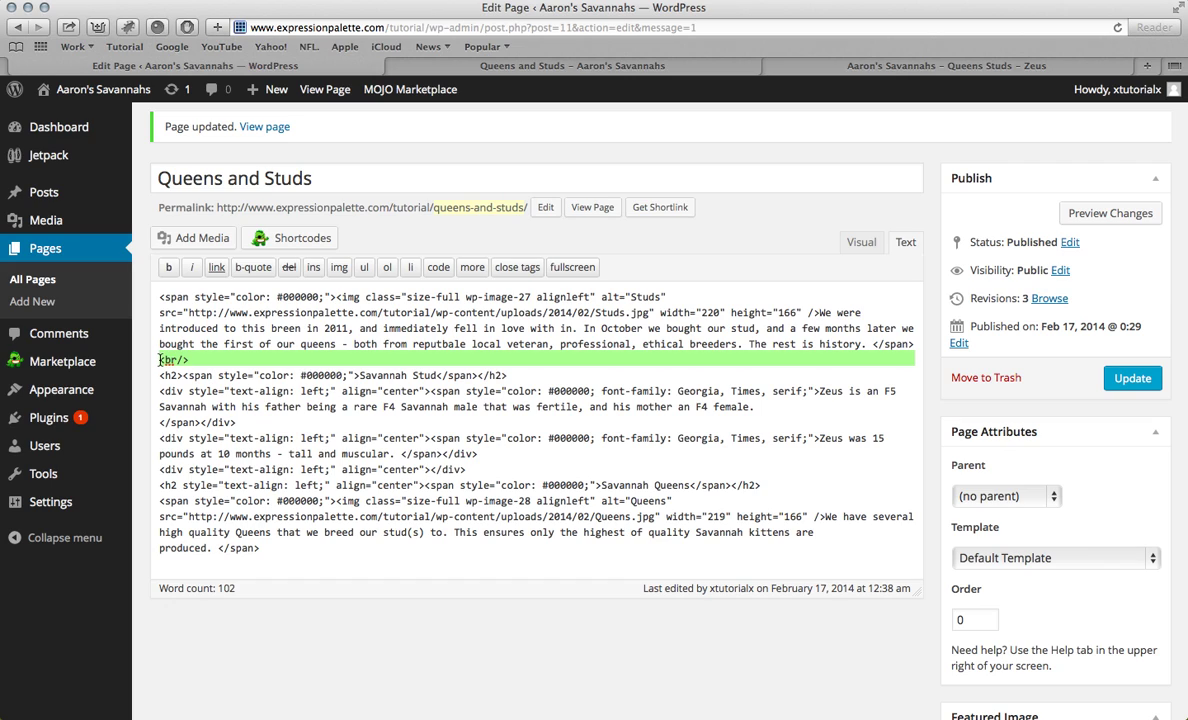
text(<br/>)
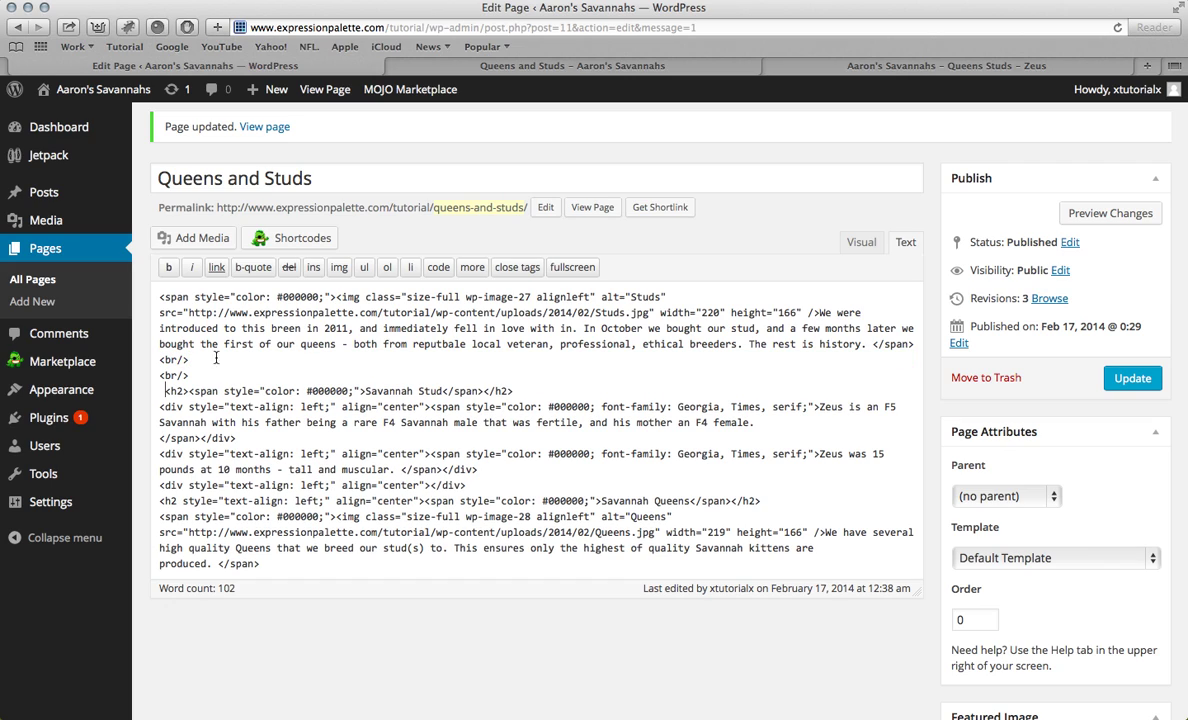
Step: Add more <br/> lines before the Savannah Stud heading and view the live page
key(BackSpace)
key(Return)
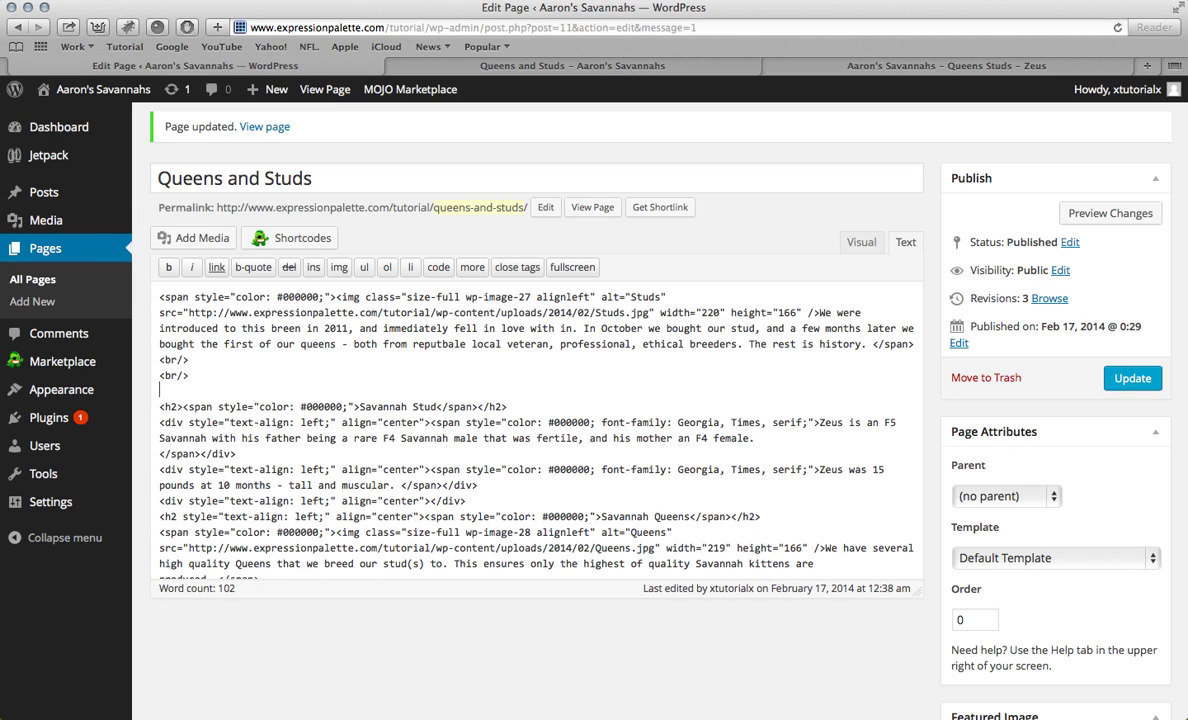
text(<br/>)
key(BackSpace)
drag(250, 27, 513, 73)
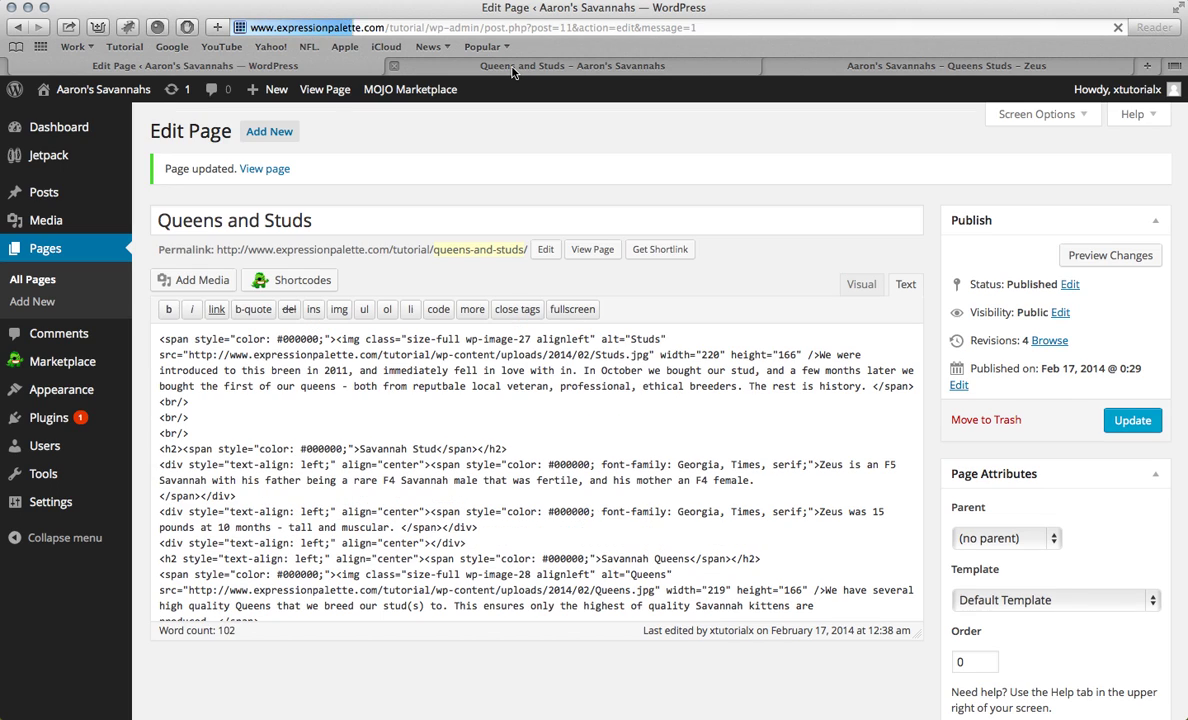
click(513, 68)
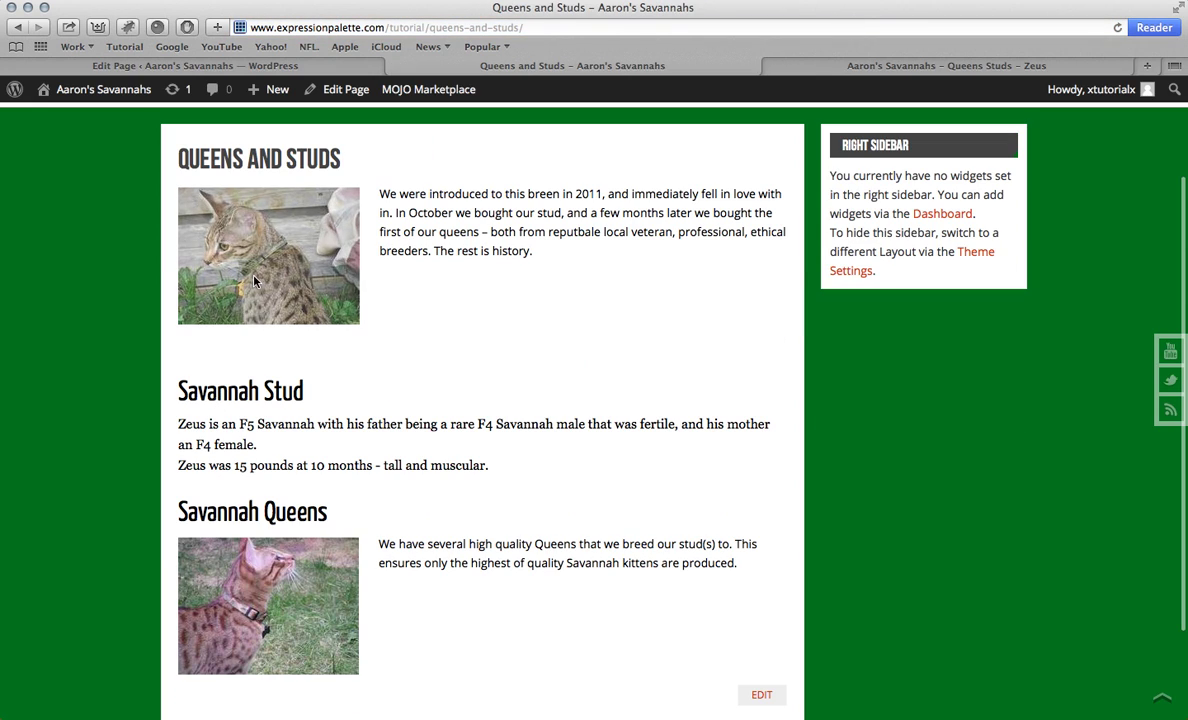
Step: Remove the third <br/> line and reload the live page to compare the gap
click(222, 64)
drag(199, 423, 159, 430)
key(Delete)
key(BackSpace)
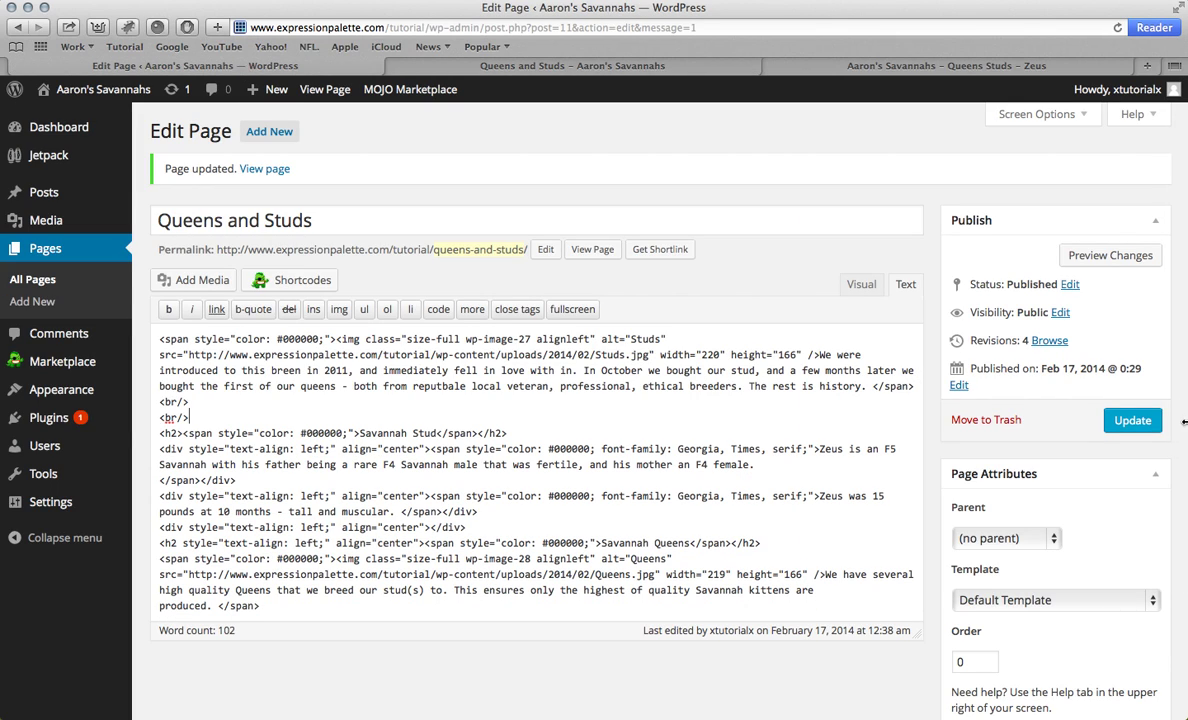
click(625, 68)
key(super+r)
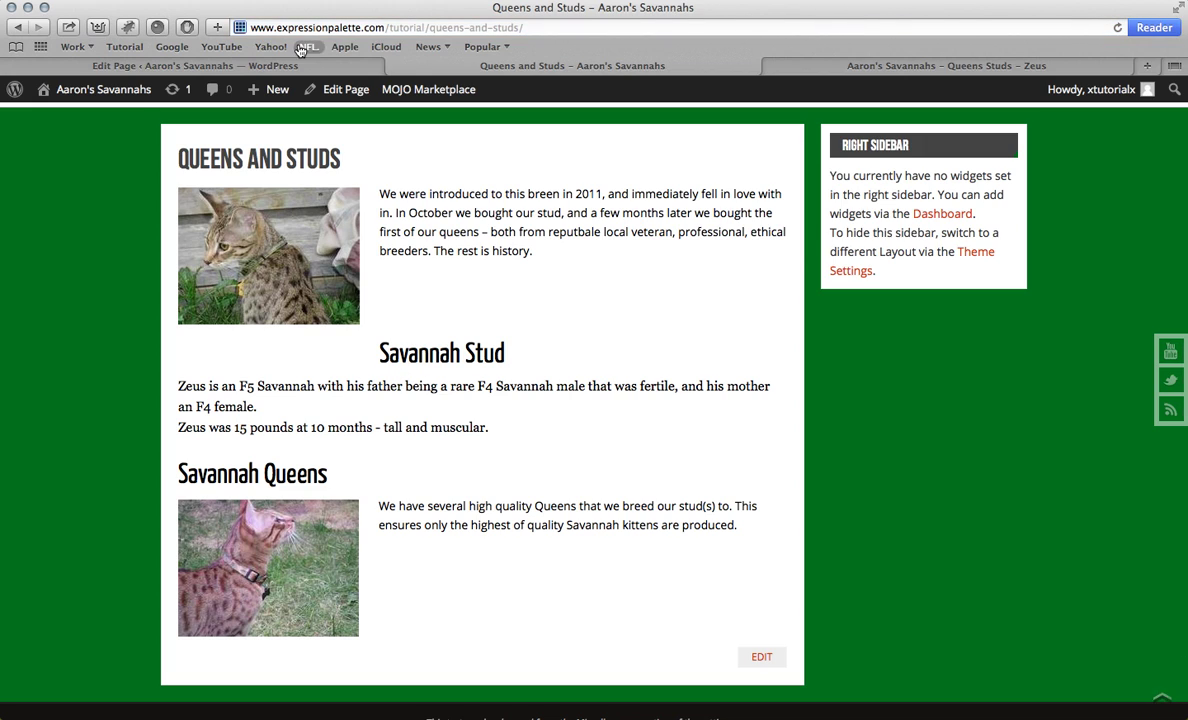
Step: Restore the third <br/> before Savannah Stud and update the page
click(298, 64)
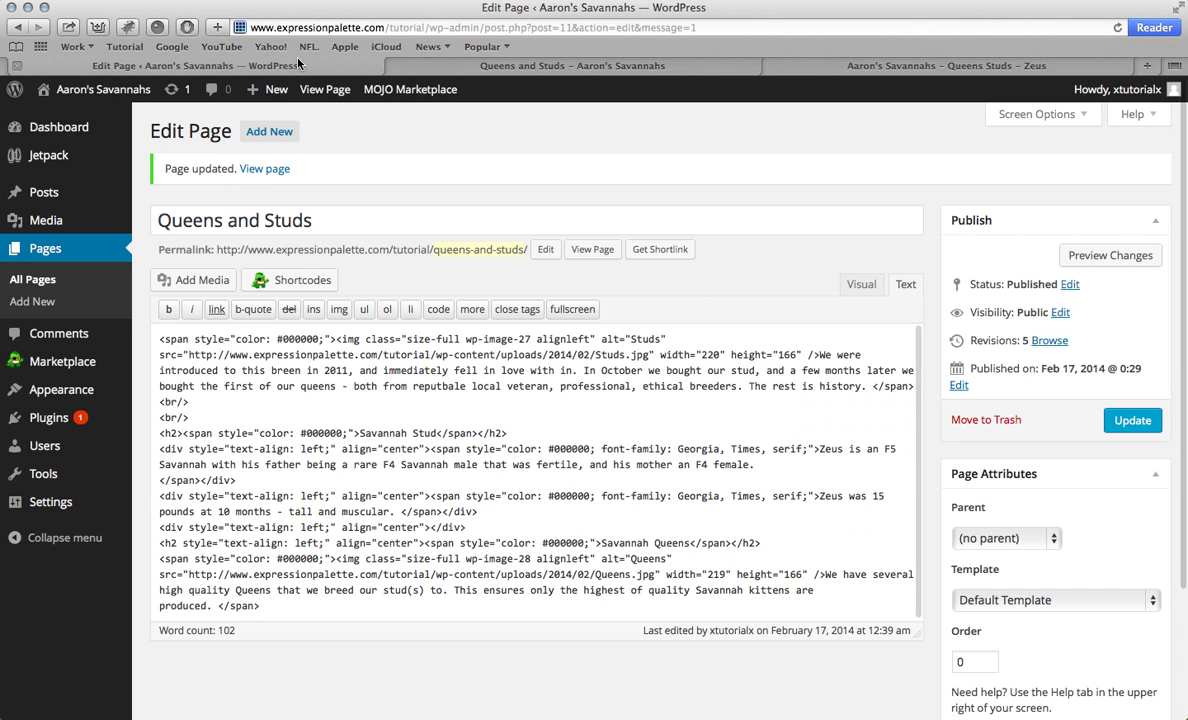
drag(177, 416, 152, 416)
key(super+c)
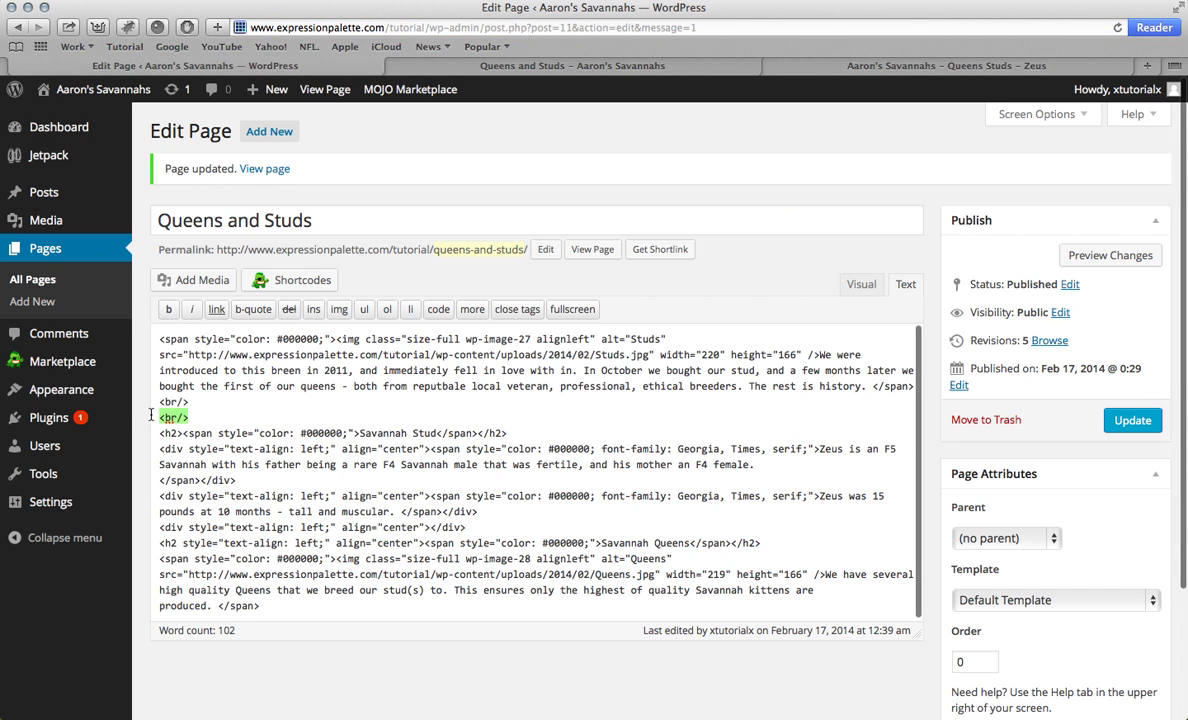
click(220, 418)
key(Return)
key(super+v)
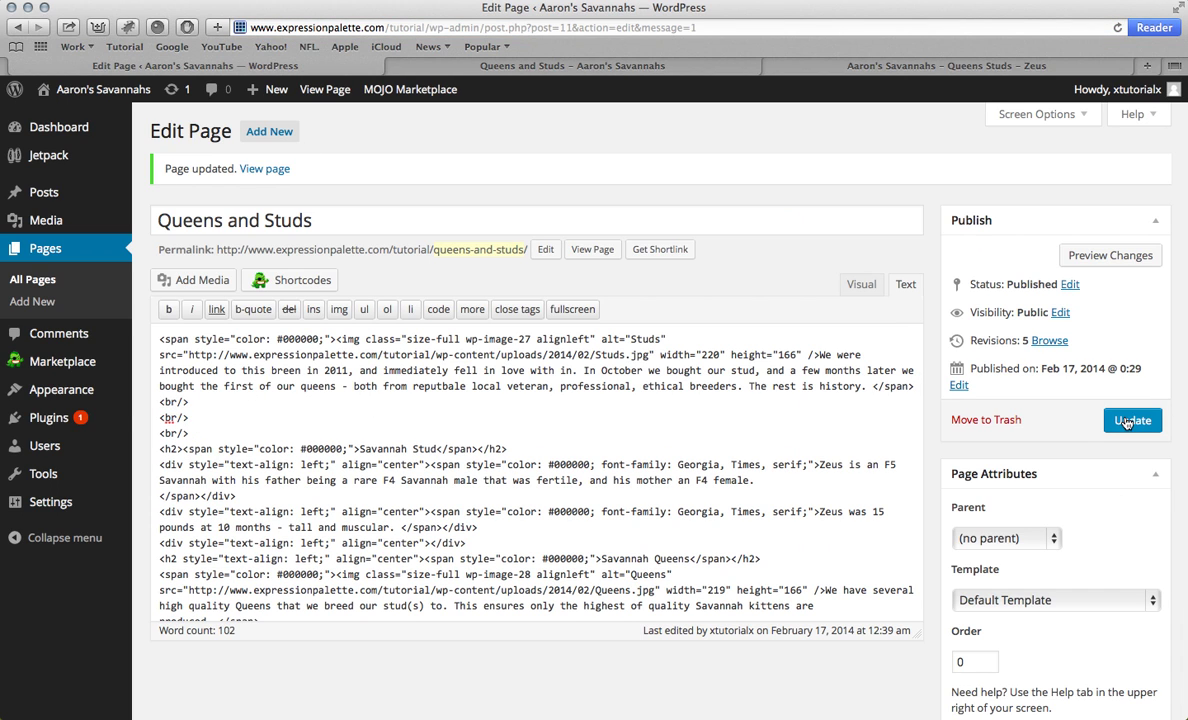
click(1126, 421)
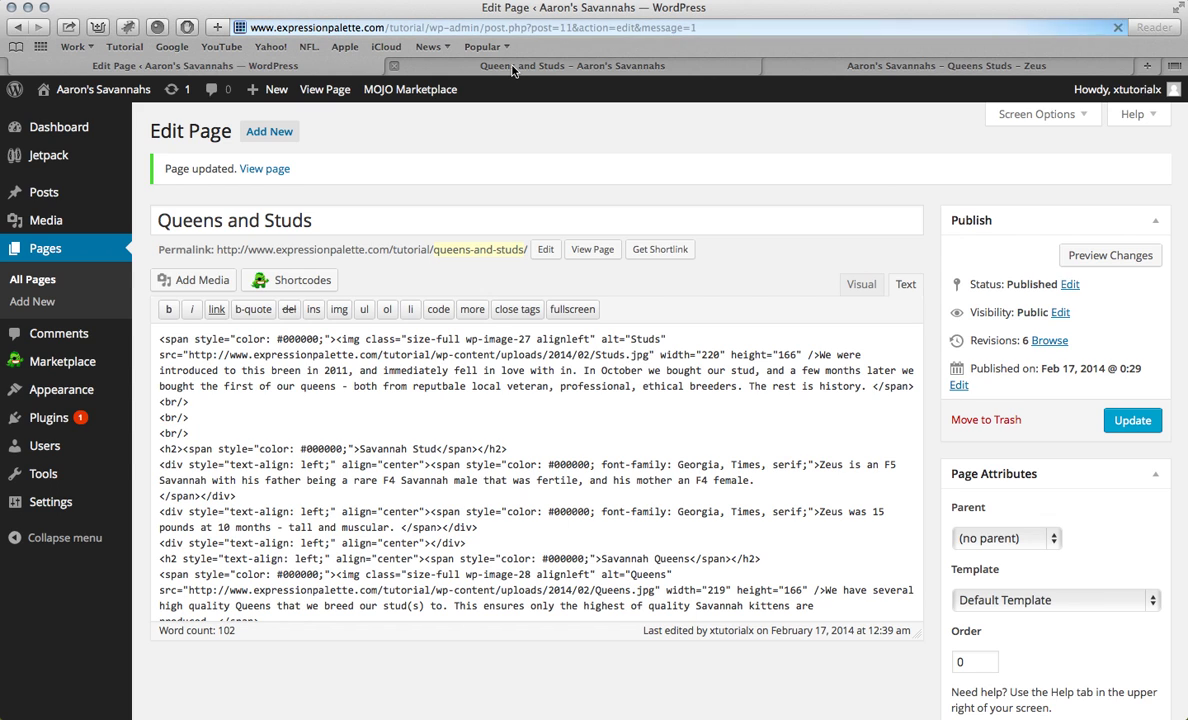
click(515, 68)
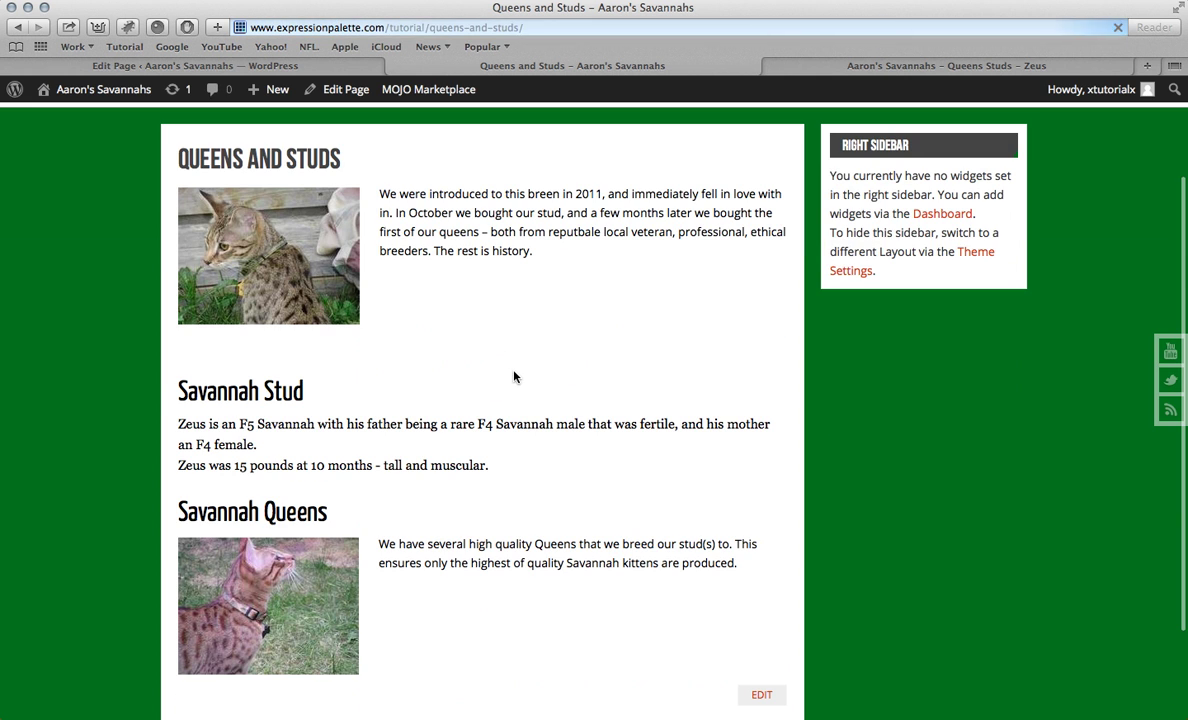
Step: Check the larger gap on the live page, then go to the SAVANNAHS page
scroll(514, 373, down, 3)
scroll(514, 373, up, 5)
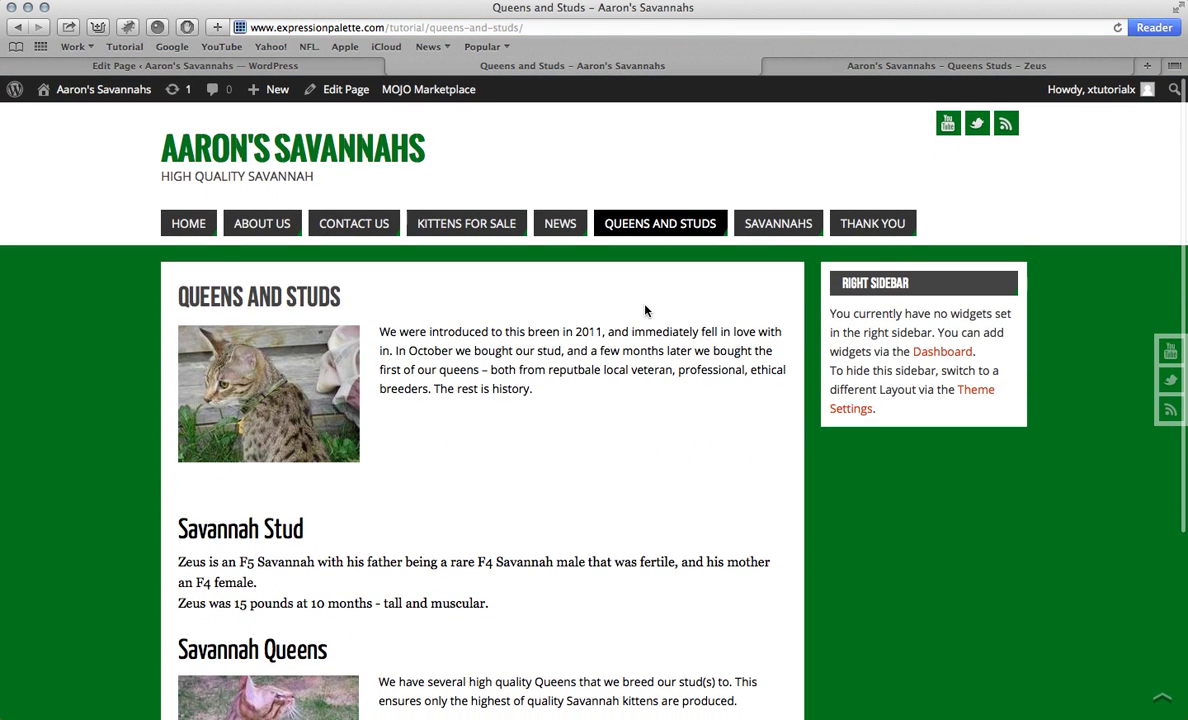
scroll(645, 311, down, 3)
scroll(645, 311, up, 4)
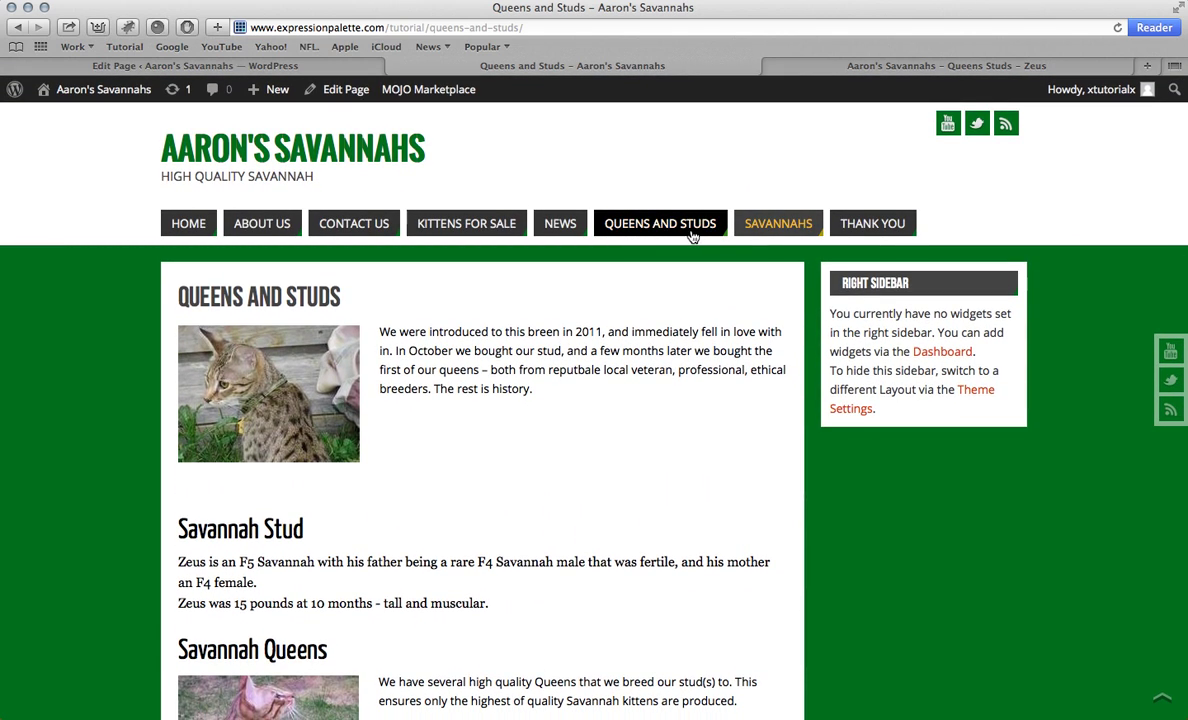
click(770, 226)
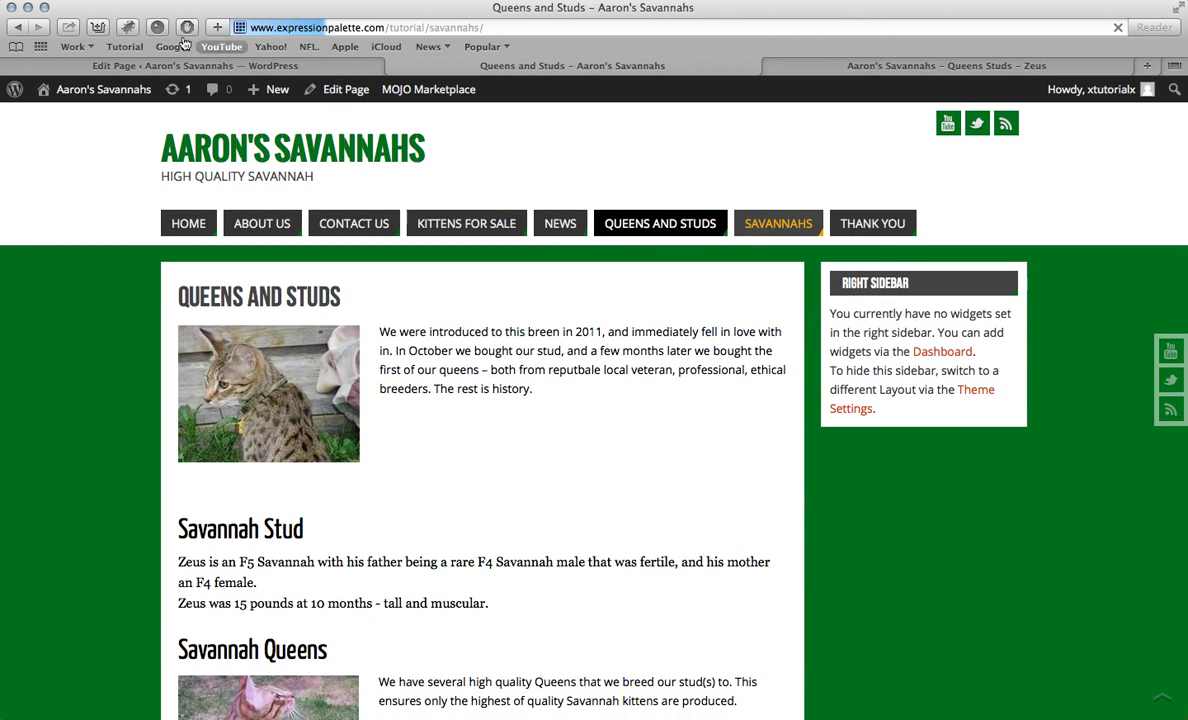
Step: Open the Savannahs page from the admin Pages list for editing
click(192, 65)
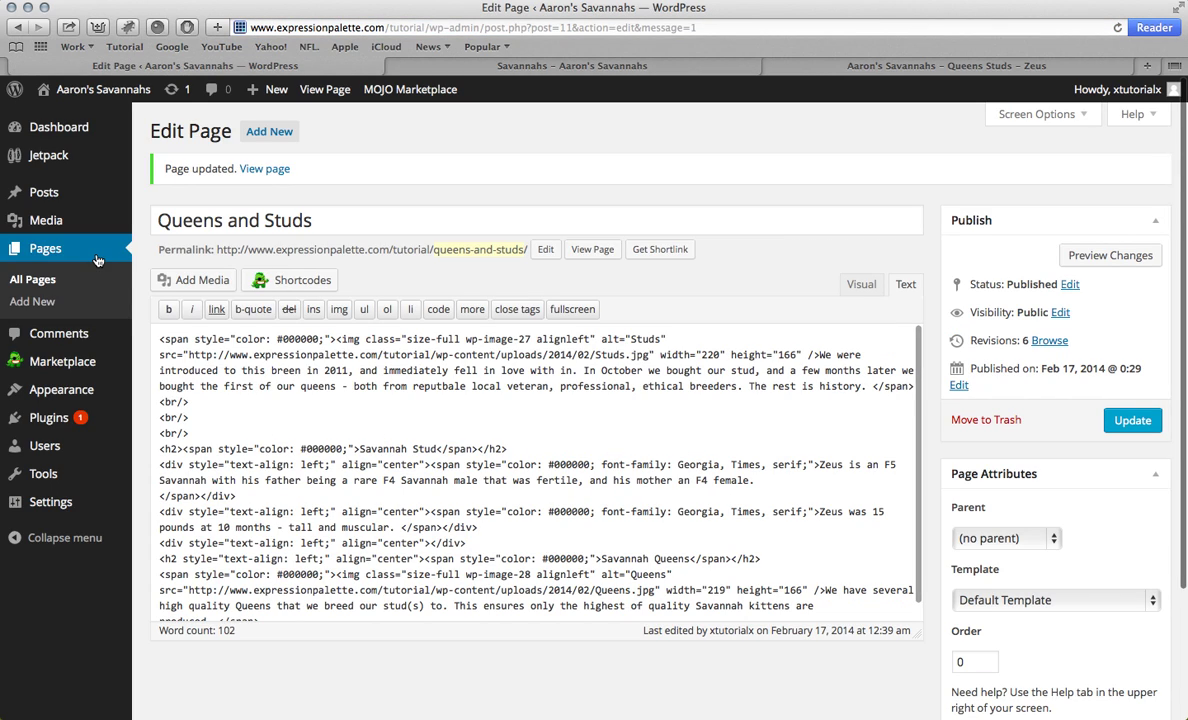
click(64, 255)
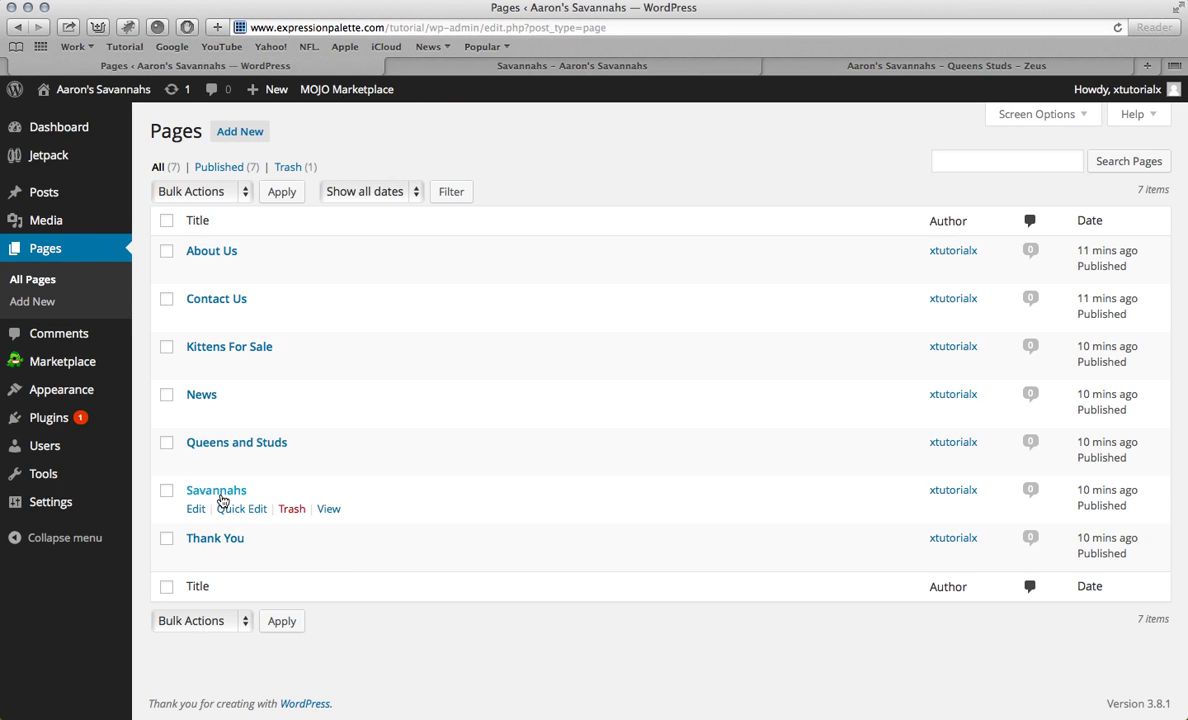
click(218, 492)
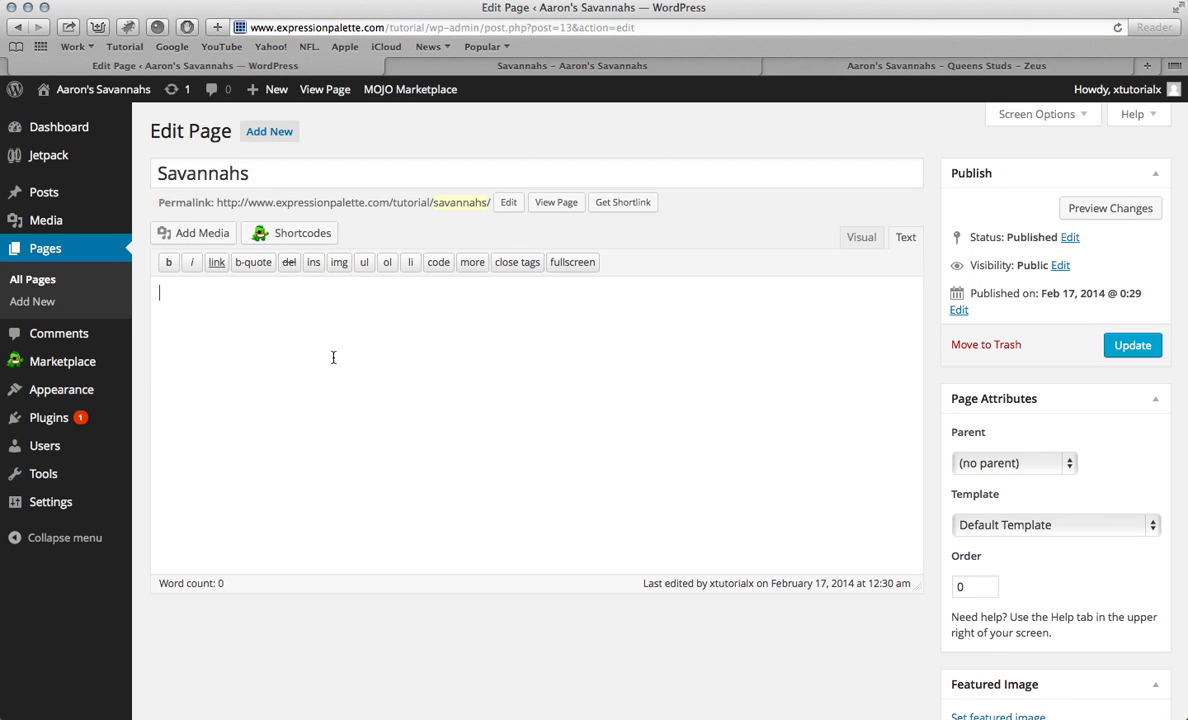
Step: Open Overview of Savannah Cats.docx from the desktop and select the whole document
key(F11)
double_click(853, 45)
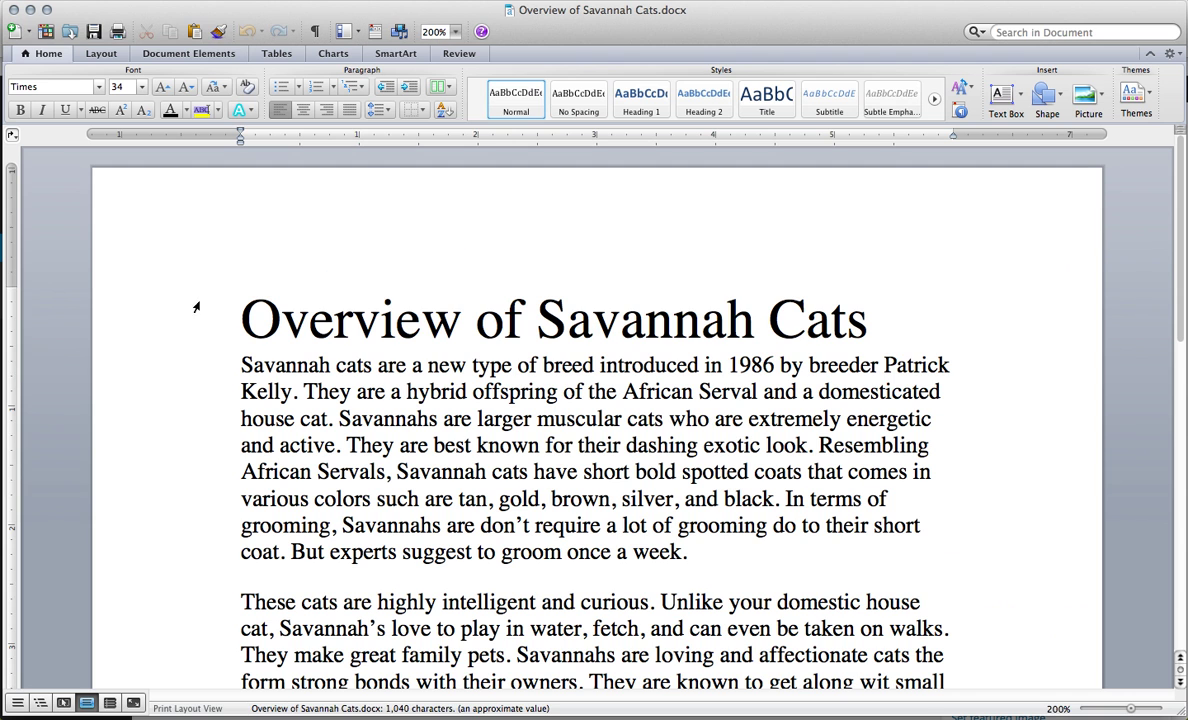
triple_click(236, 313)
key(super+shift+End)
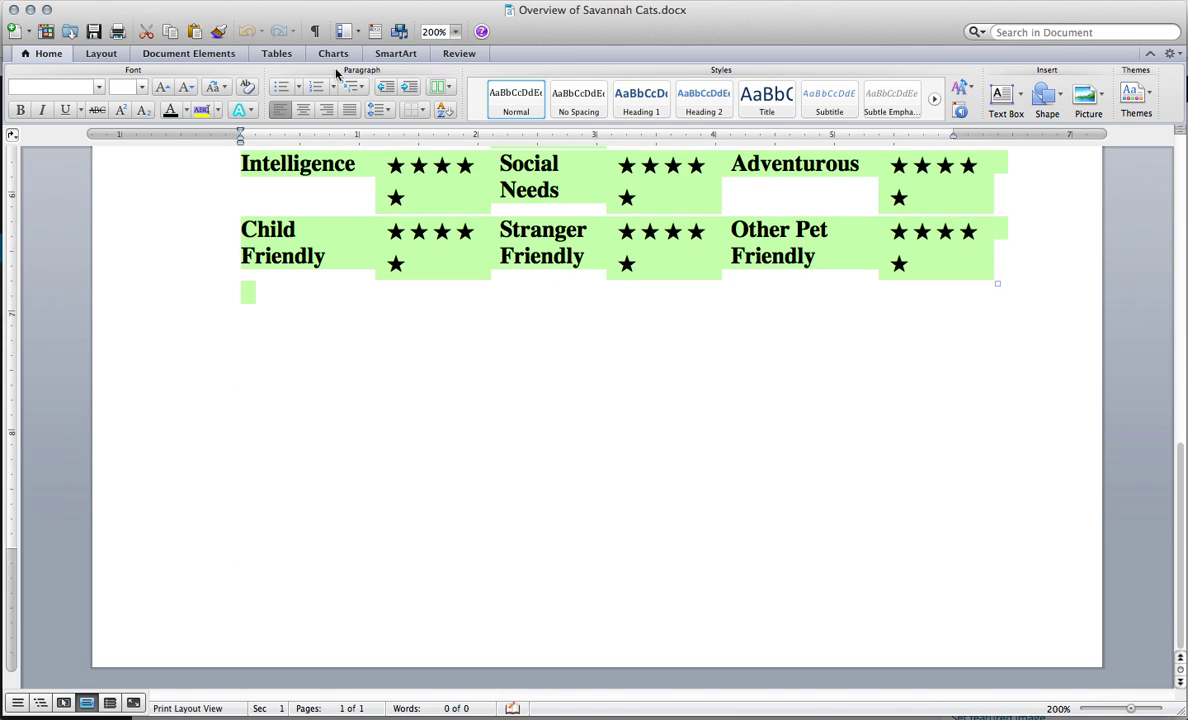
Step: Paste the Savannah cat article into the Savannahs page and preview it in Visual view
click(14, 10)
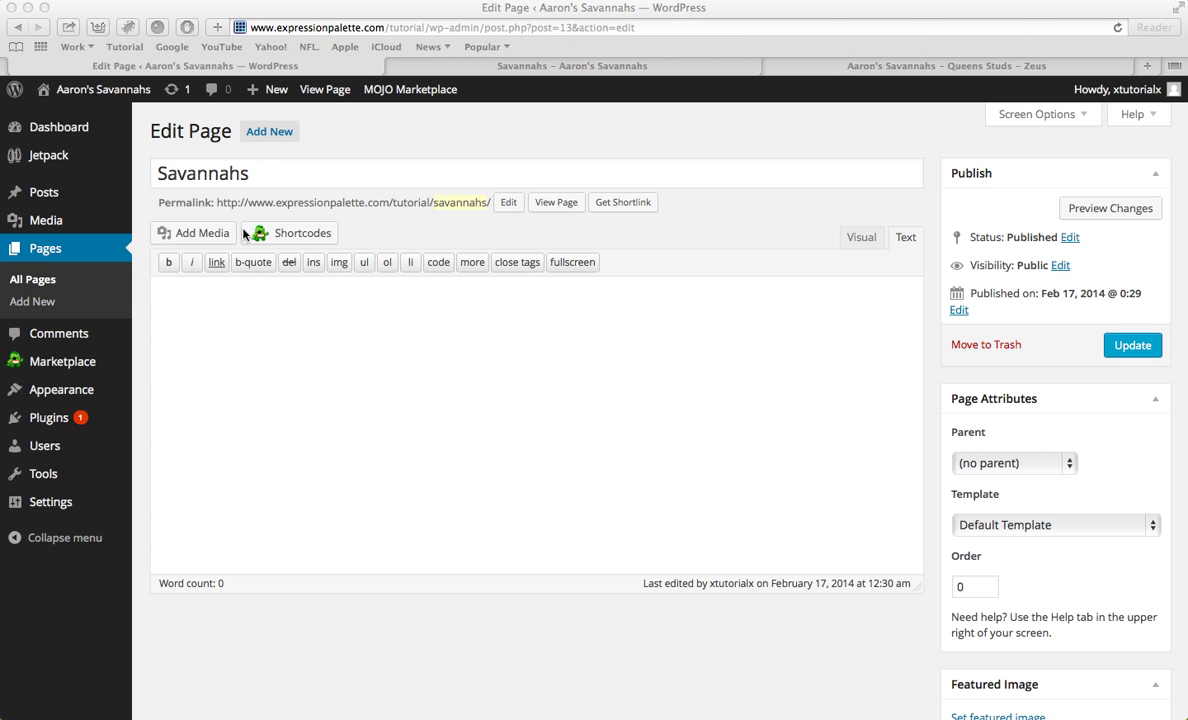
click(272, 368)
key(super+v)
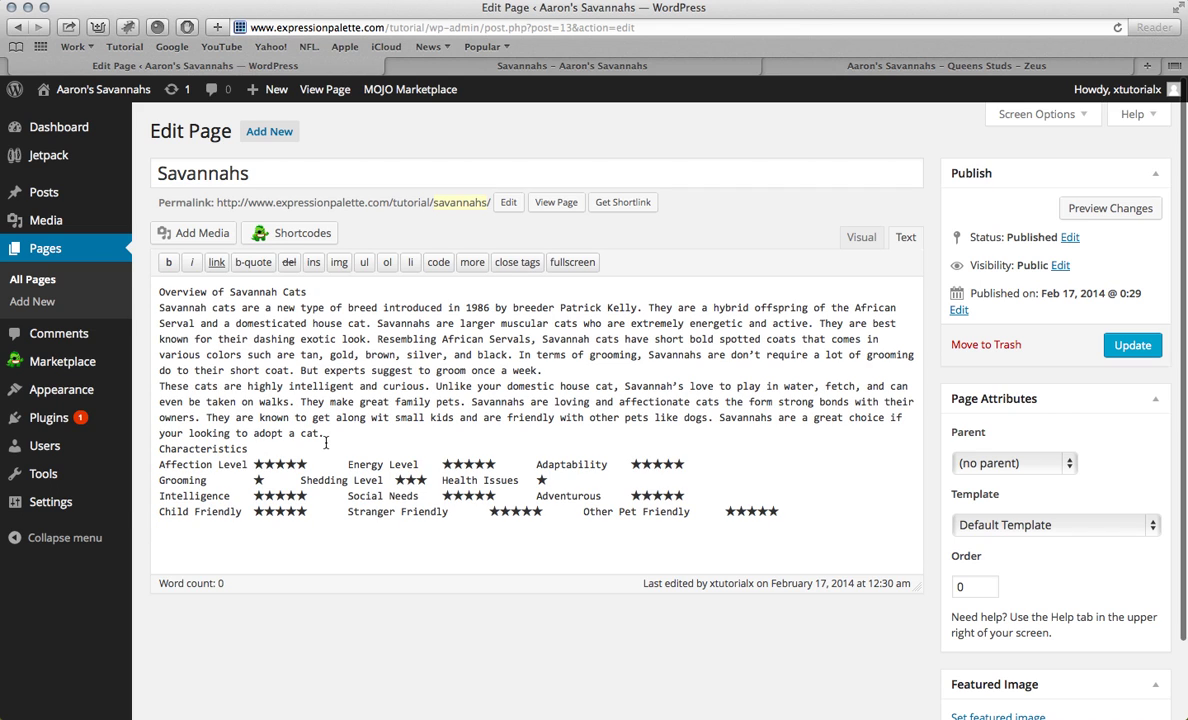
click(863, 238)
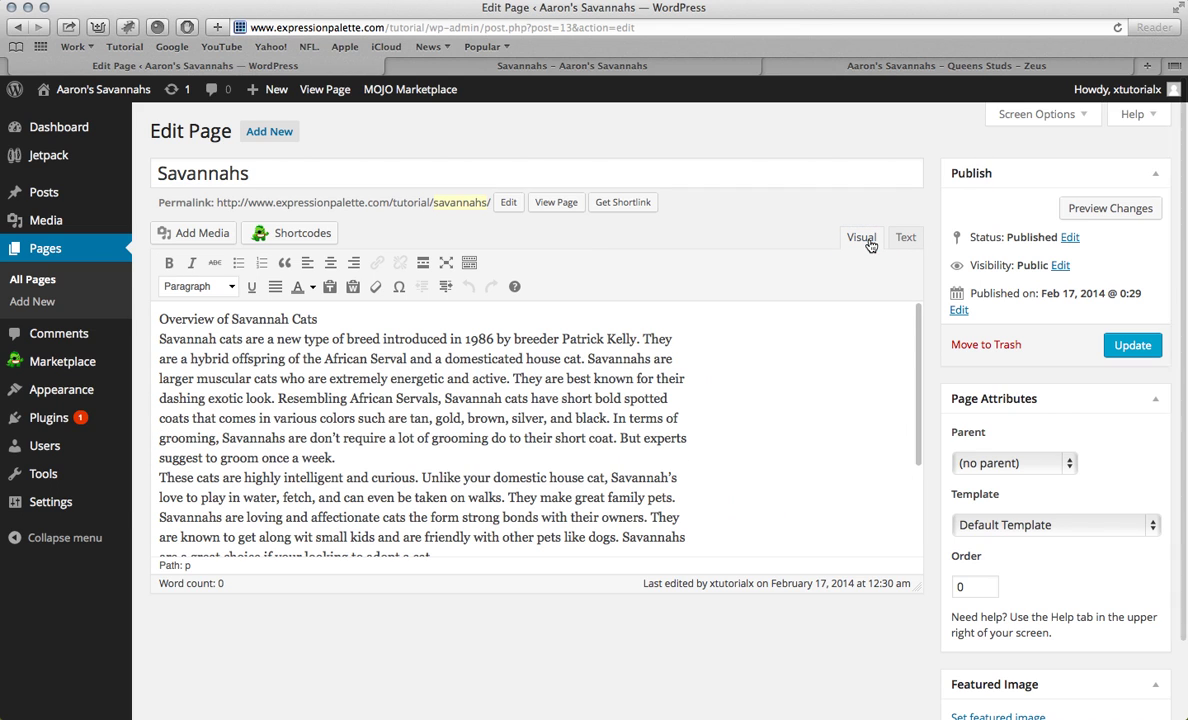
scroll(780, 450, down, 5)
scroll(754, 483, up, 5)
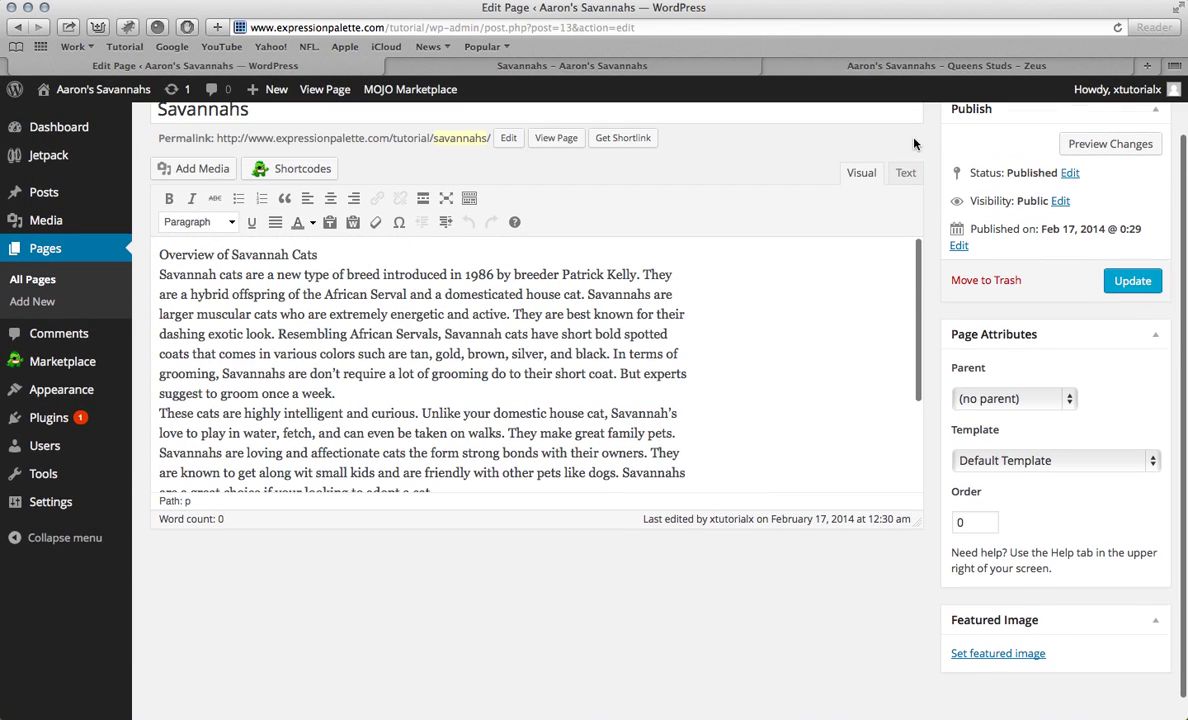
click(905, 172)
Step: Clear the page content and paste the article again in the Visual editor
triple_click(769, 451)
drag(769, 451, 4, 110)
key(BackSpace)
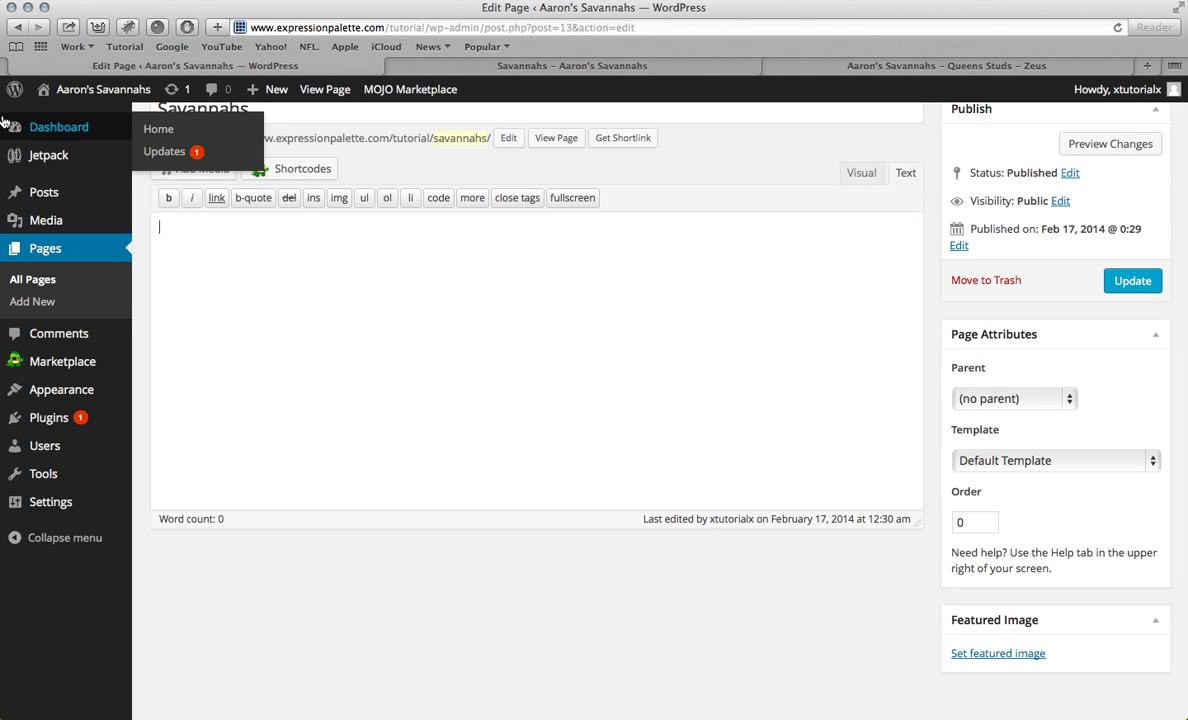
click(861, 172)
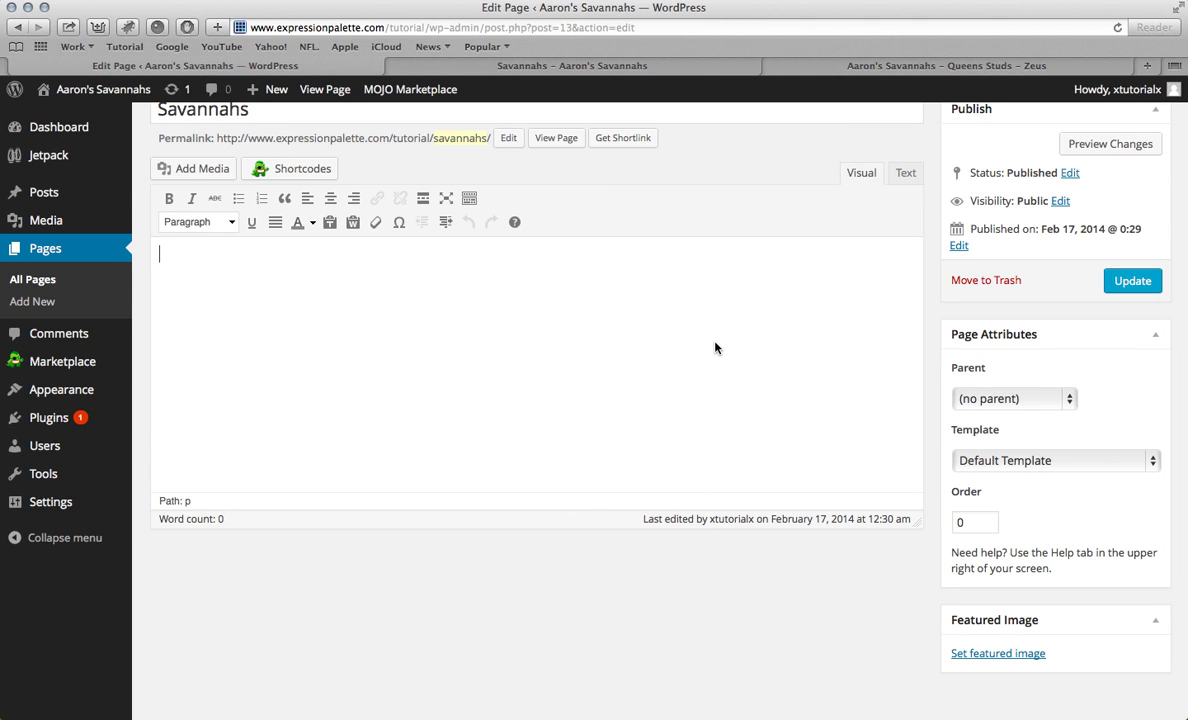
key(super+v)
scroll(578, 368, up, 10)
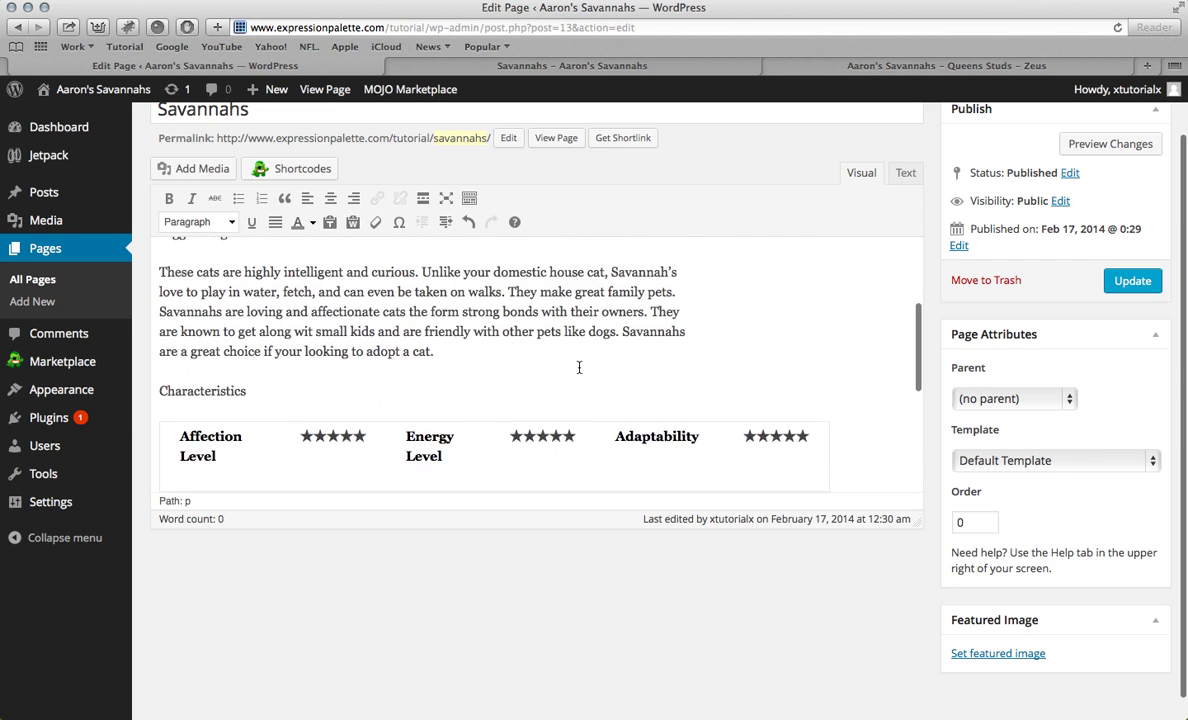
Step: Make the 'Overview of Savannah Cats' and 'Characteristics' lines Heading 2
drag(318, 319, 155, 320)
click(210, 286)
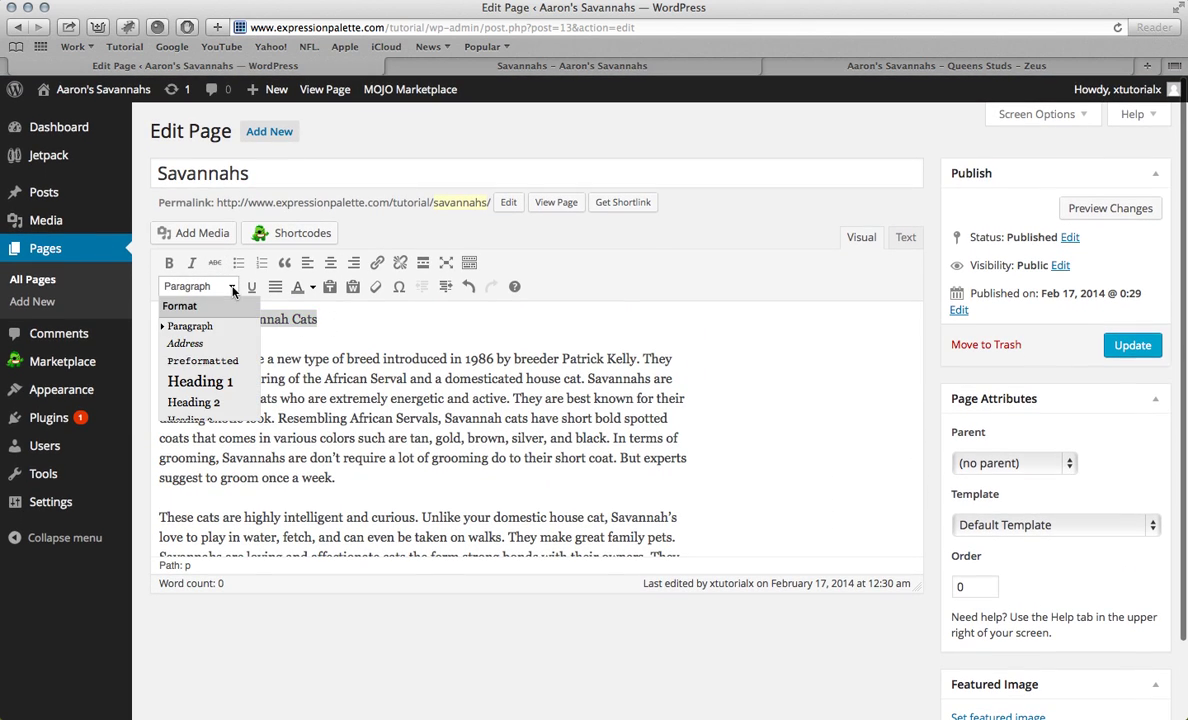
click(195, 402)
scroll(230, 380, down, 5)
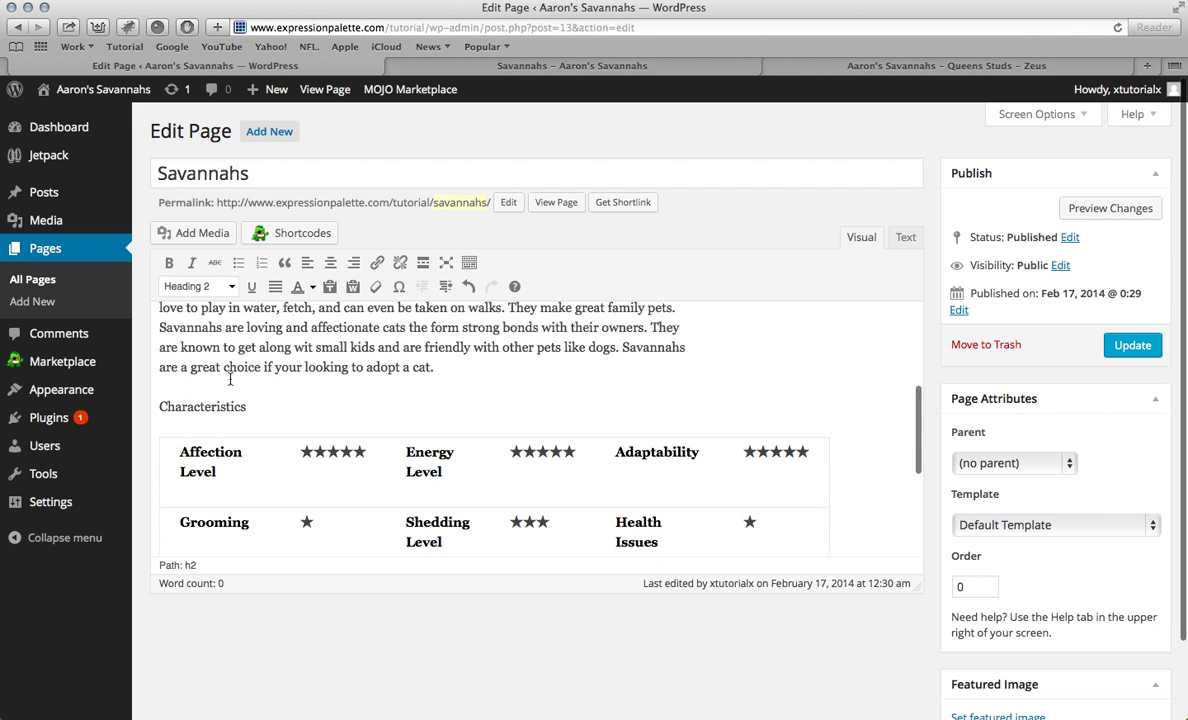
drag(245, 410, 152, 407)
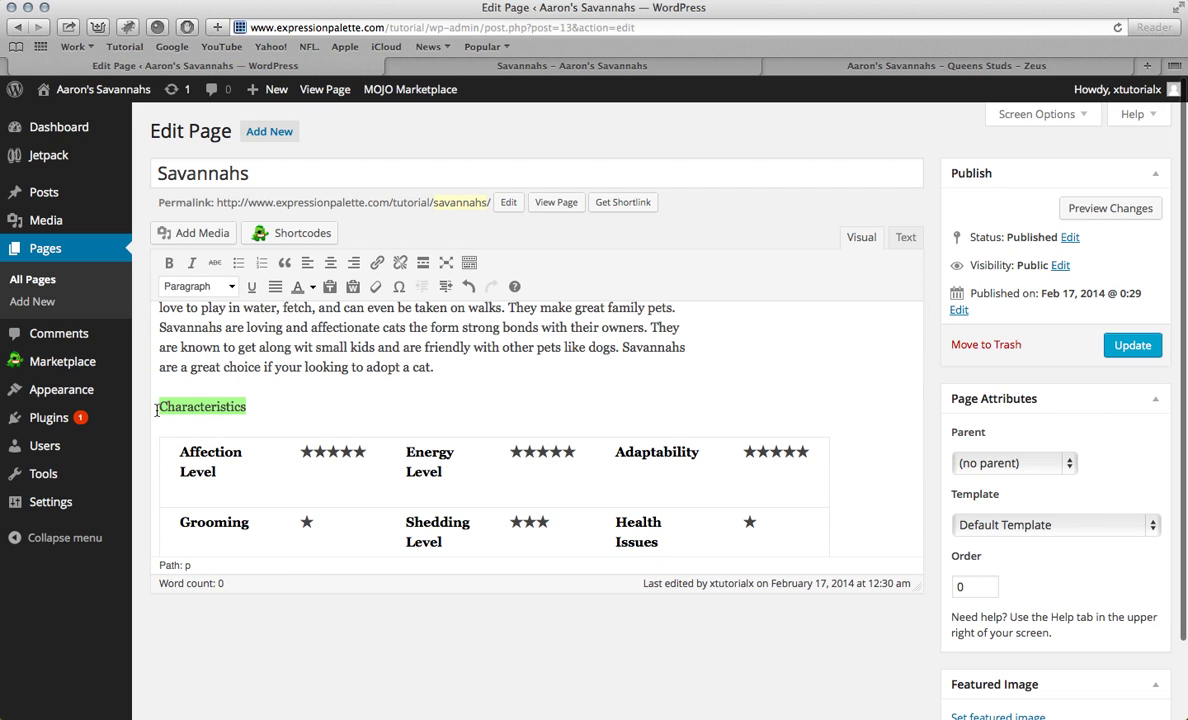
click(232, 286)
click(200, 402)
Step: Shorten the first heading to 'Overview' and update the page
scroll(399, 400, up, 5)
click(399, 326)
drag(399, 327, 237, 323)
key(BackSpace)
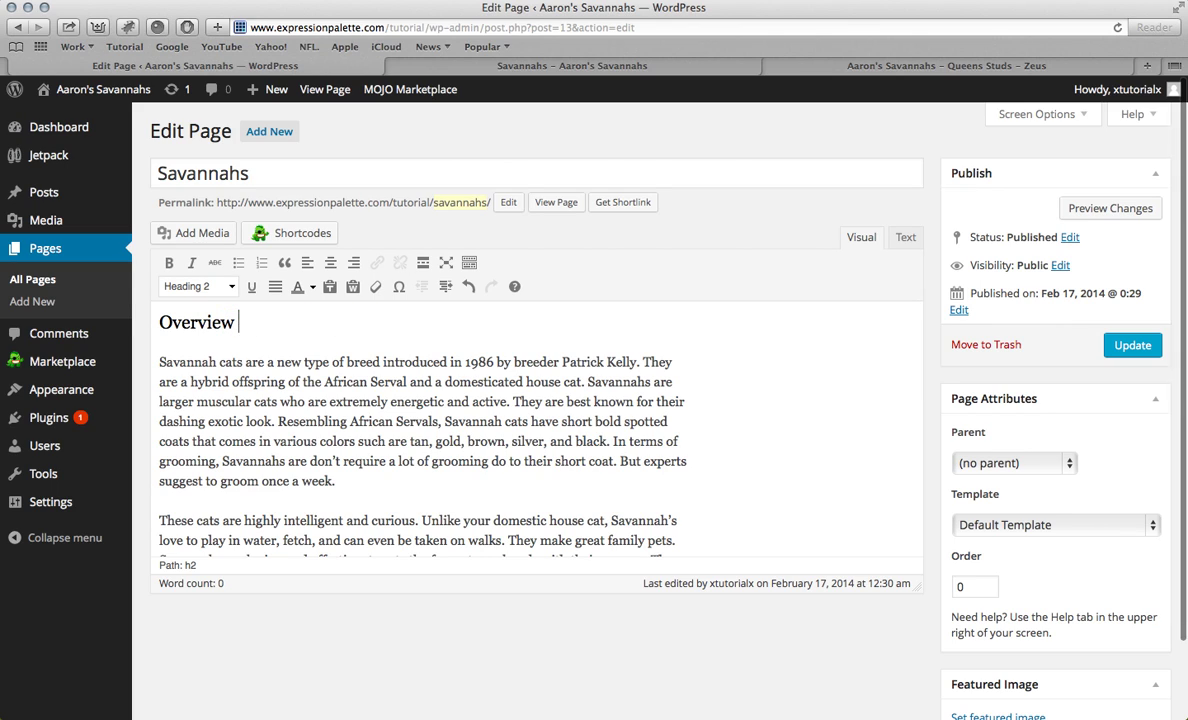
click(1132, 345)
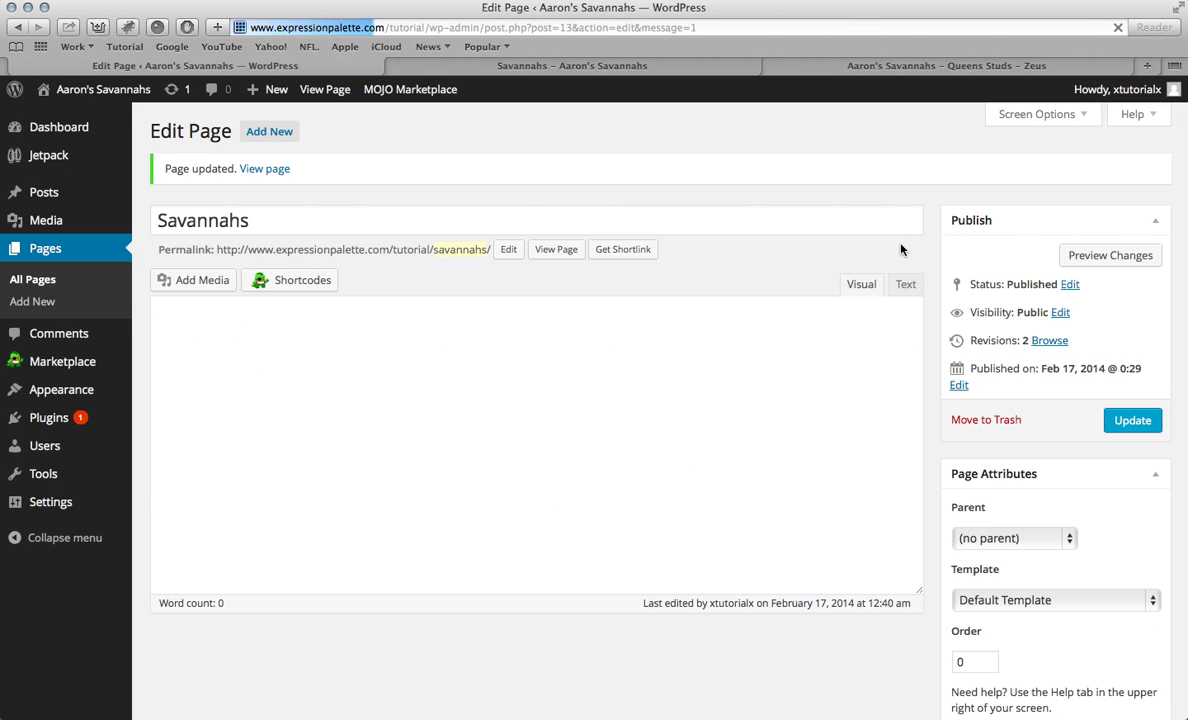
click(905, 285)
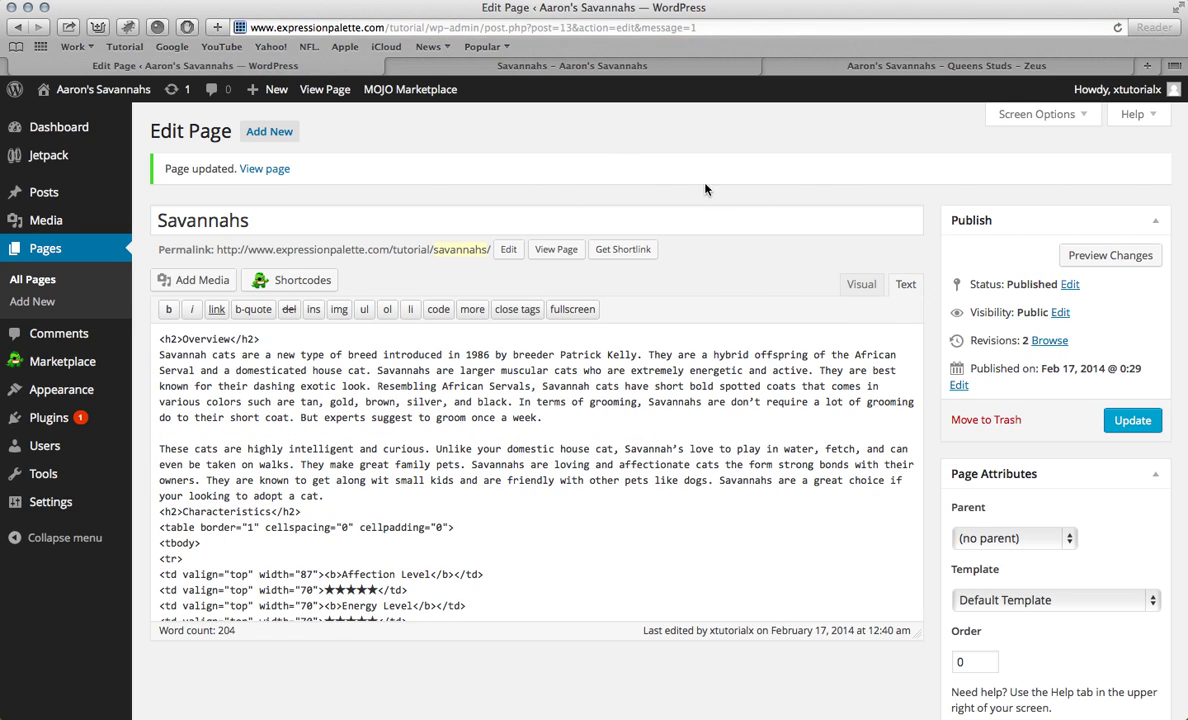
click(1147, 65)
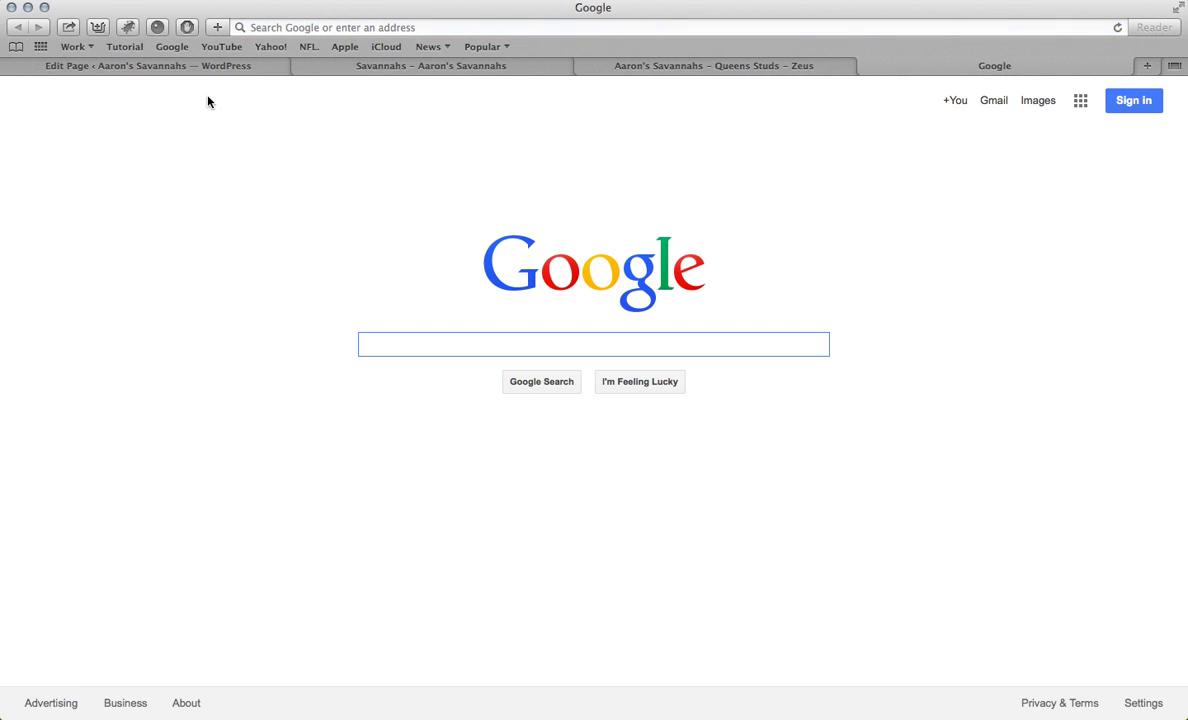
Step: Search YouTube for 'cats 101' and open a cats 101 Savannah video
click(221, 46)
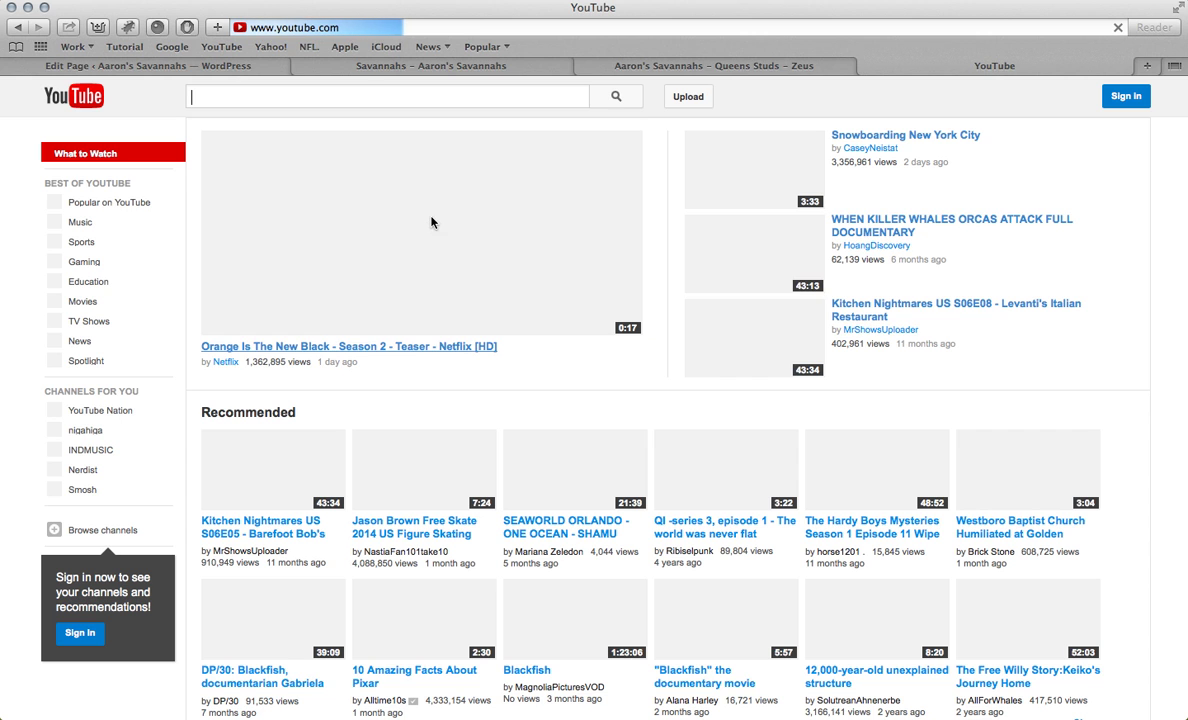
text(cat )
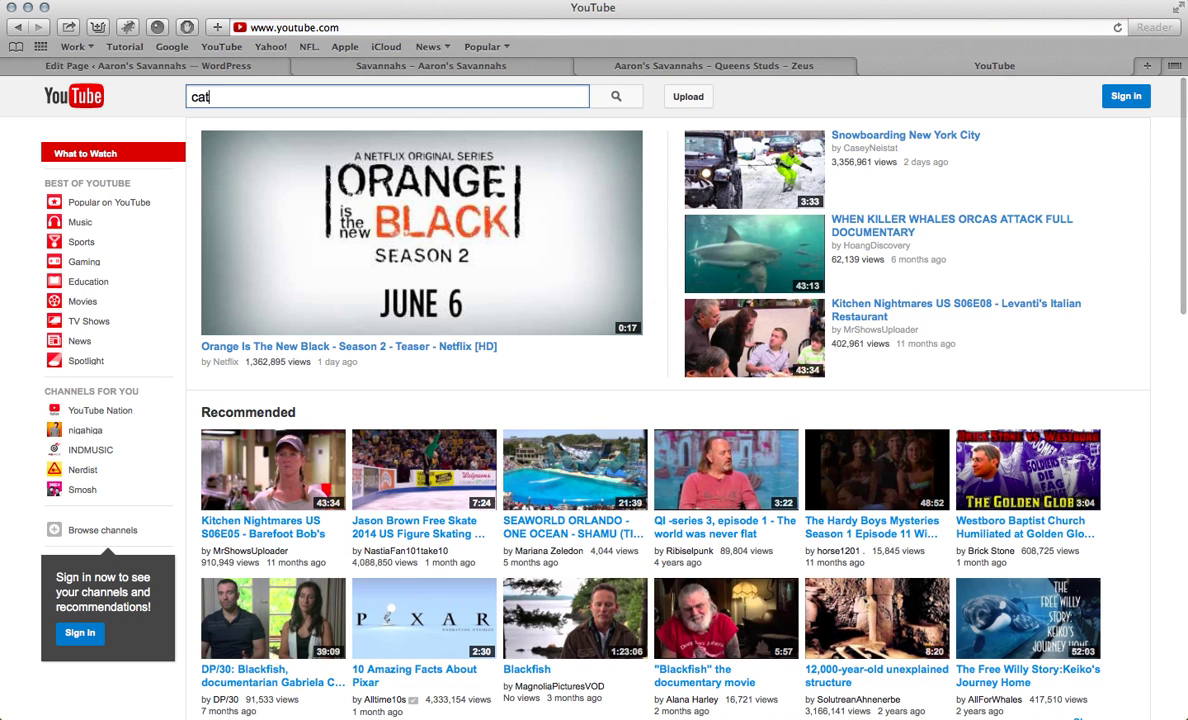
text(s 101)
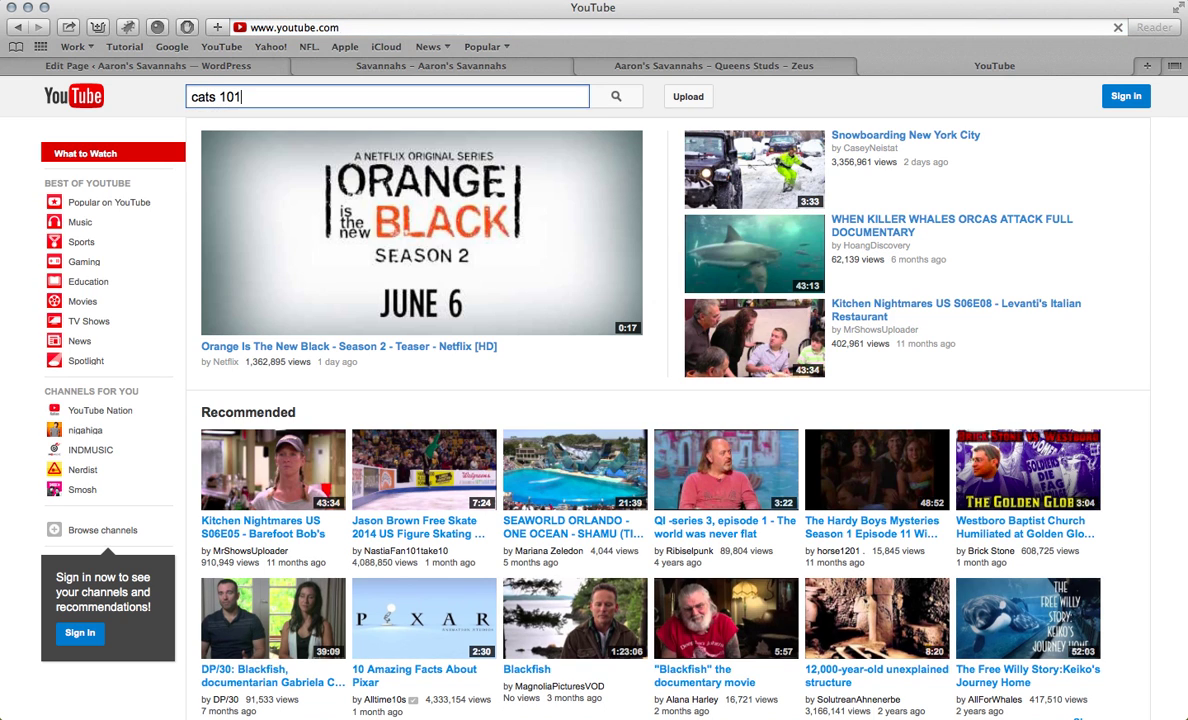
key(Return)
scroll(316, 283, down, 15)
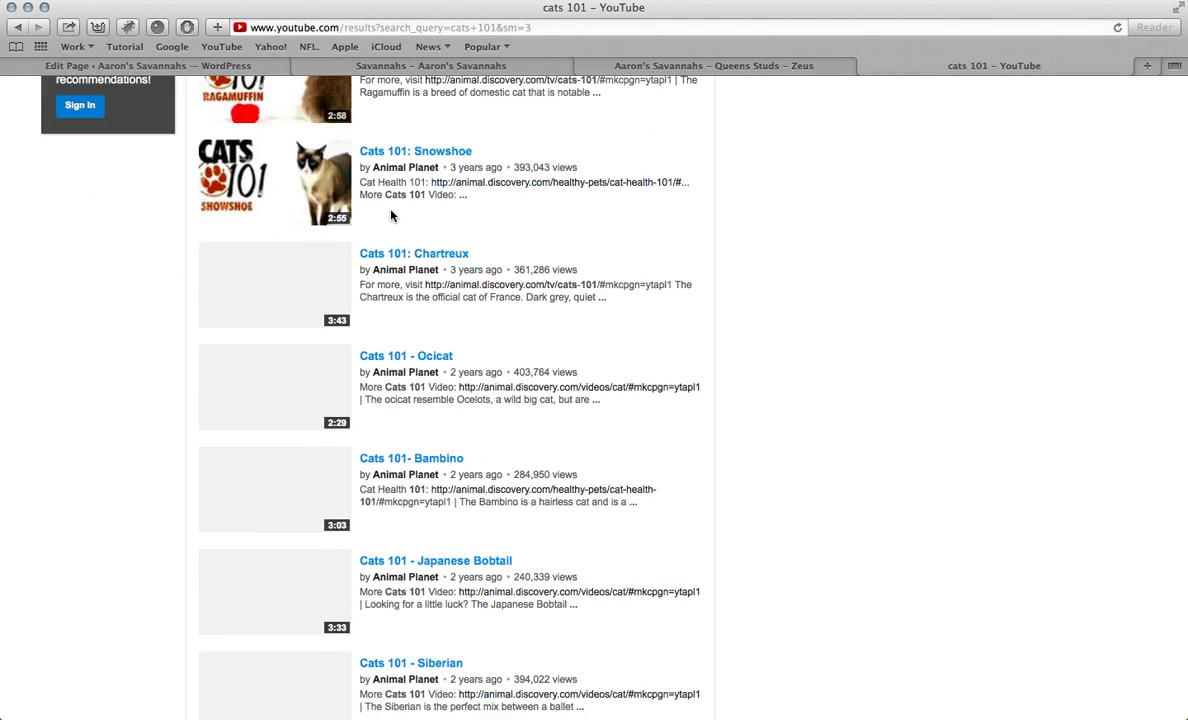
click(372, 532)
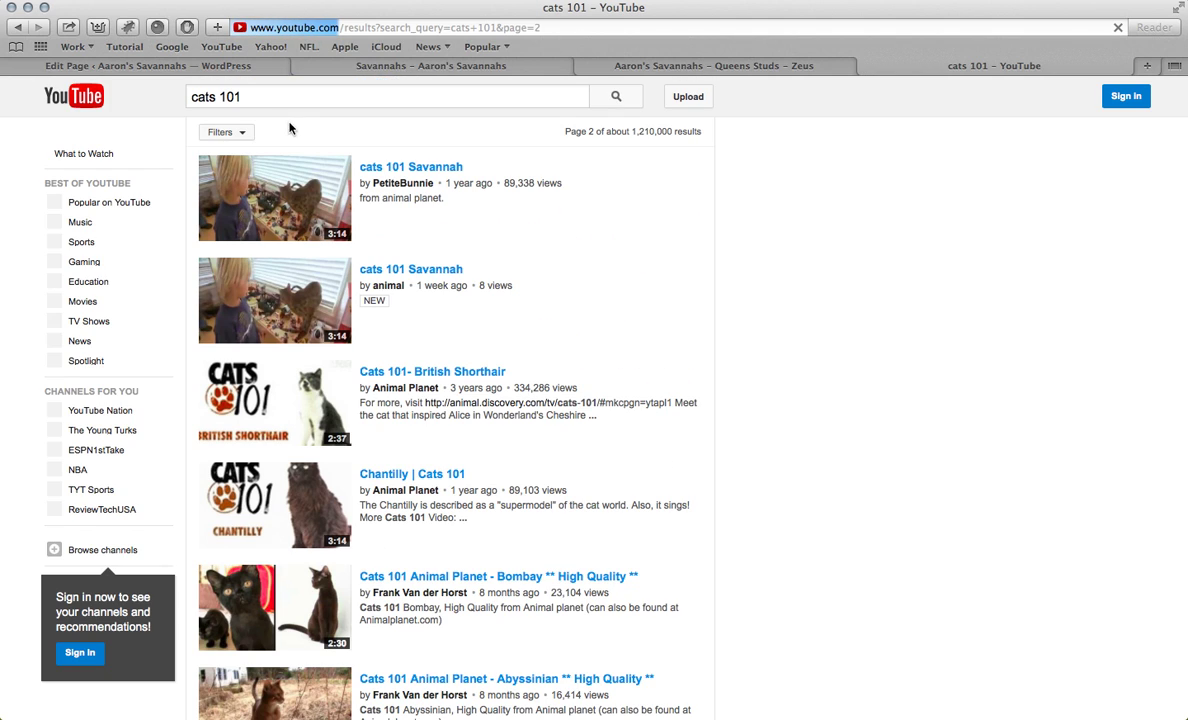
click(396, 166)
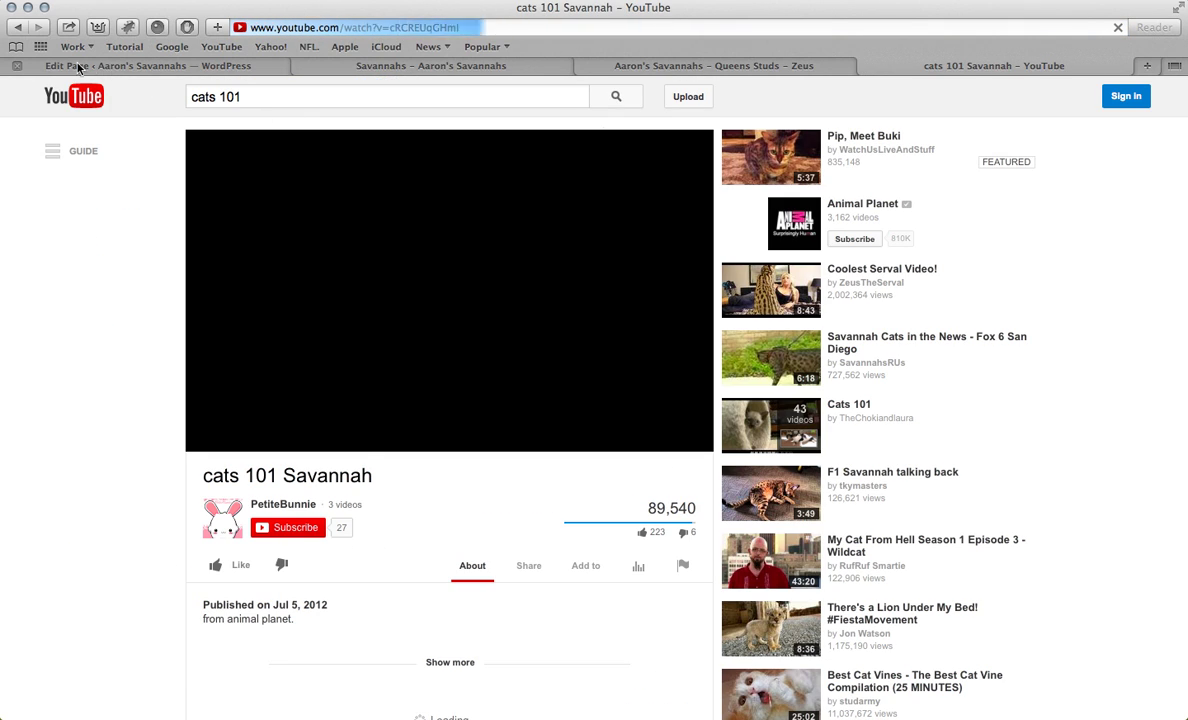
Step: Open the other cats 101 Savannah video and reveal its Share > Embed code
click(16, 33)
click(380, 422)
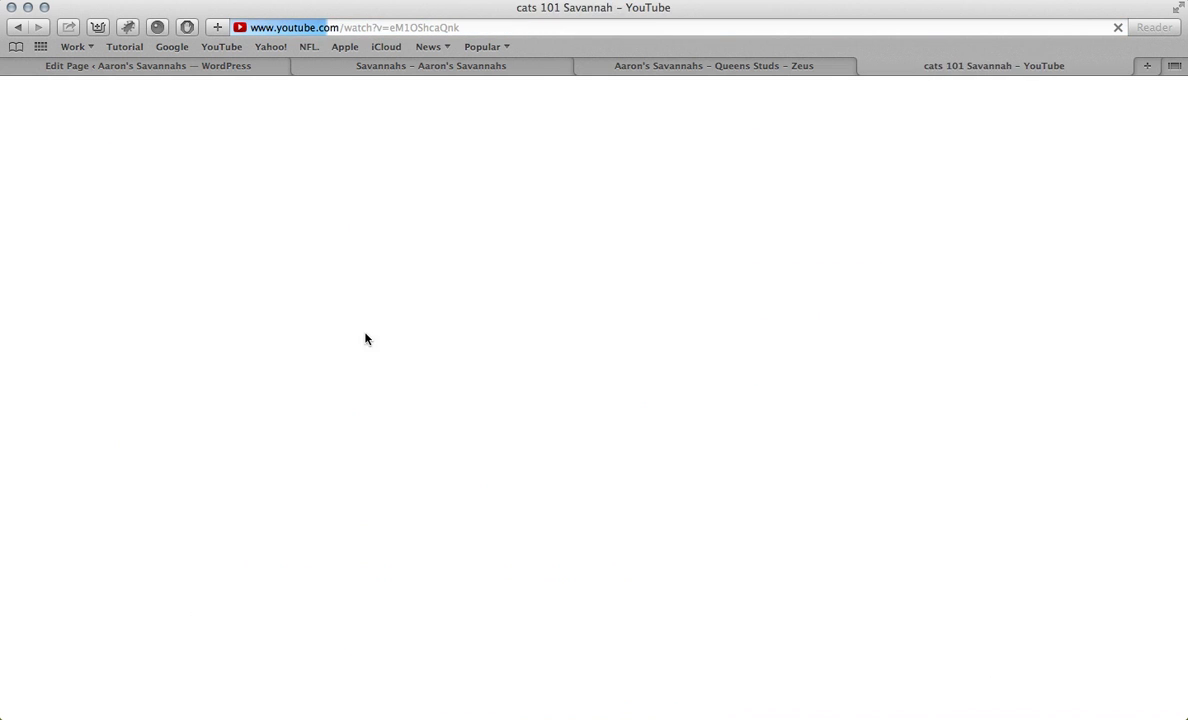
scroll(313, 492, down, 2)
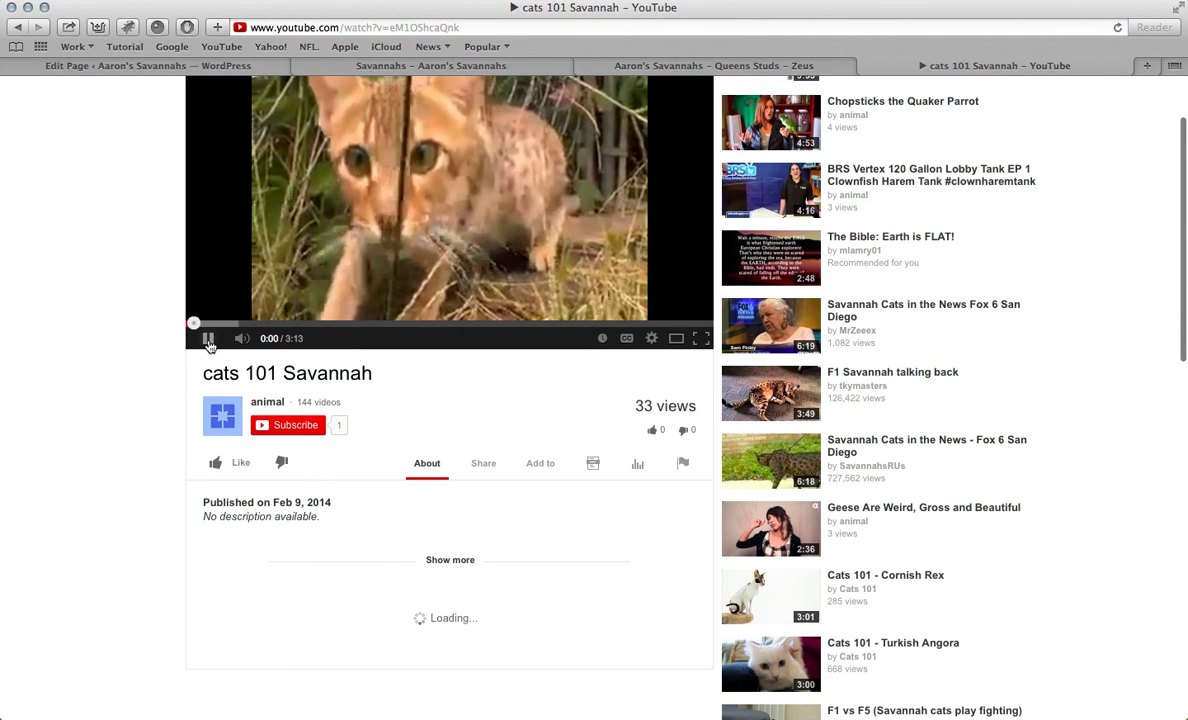
scroll(473, 471, down, 2)
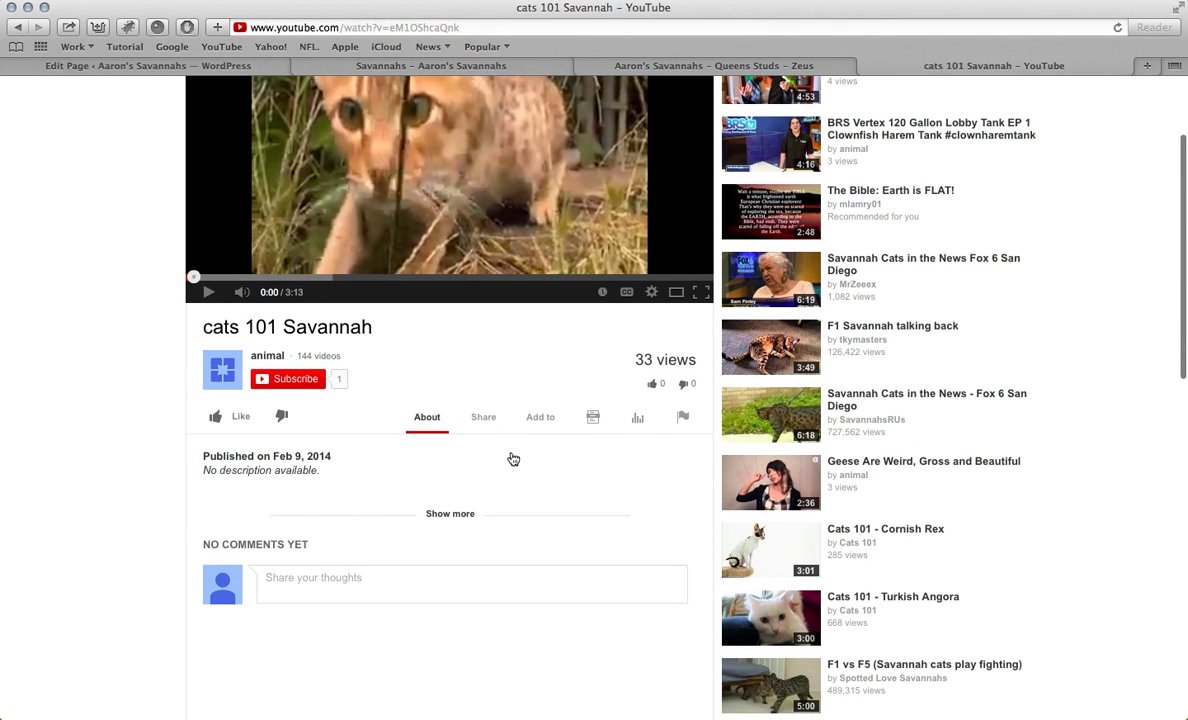
click(485, 398)
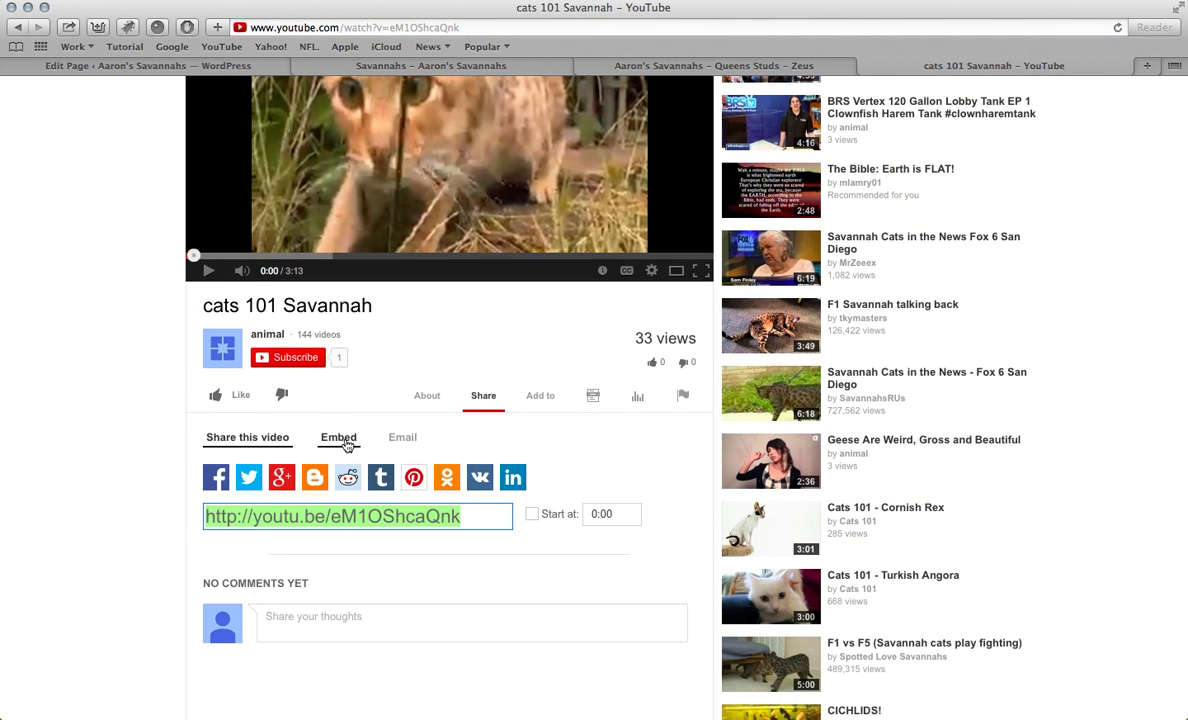
click(339, 439)
key(super+c)
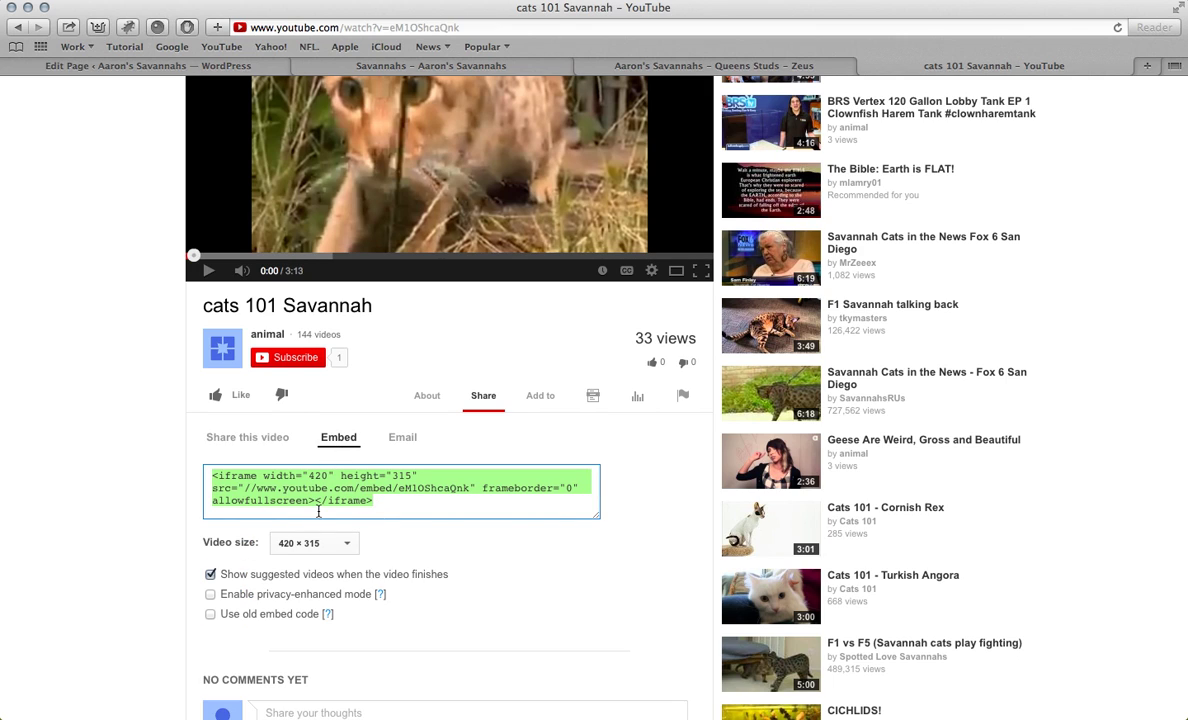
Step: Return to the WordPress Savannahs page editor
click(606, 66)
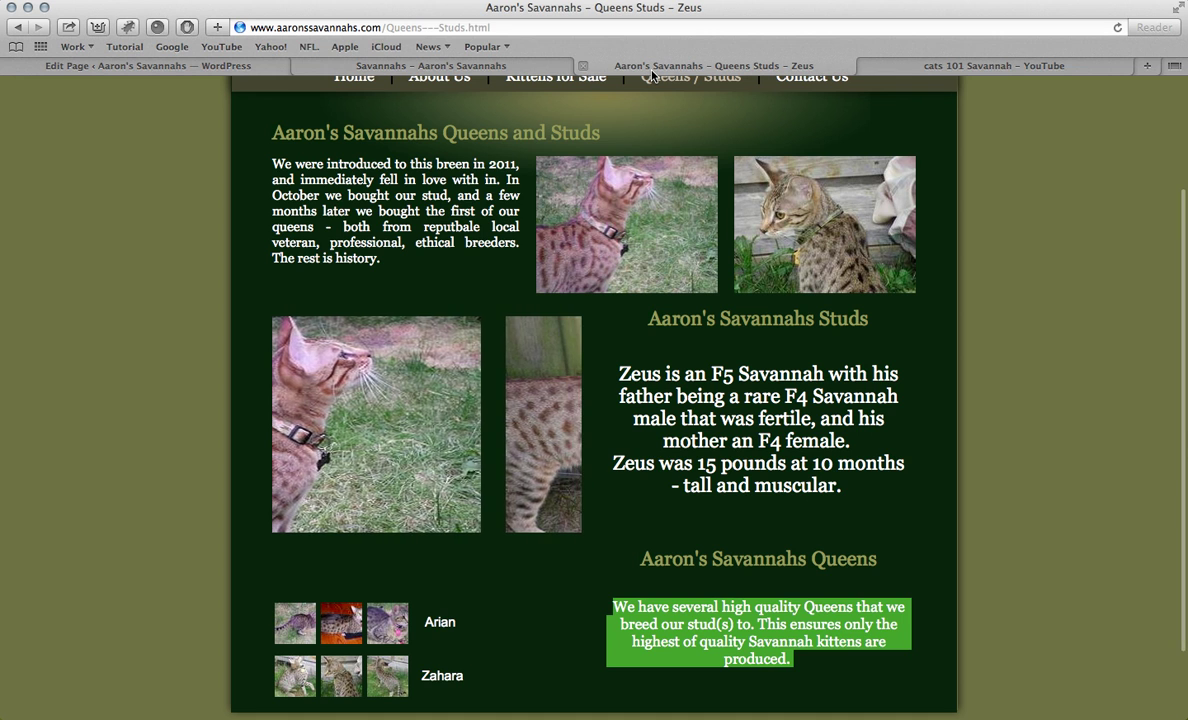
click(514, 66)
click(266, 65)
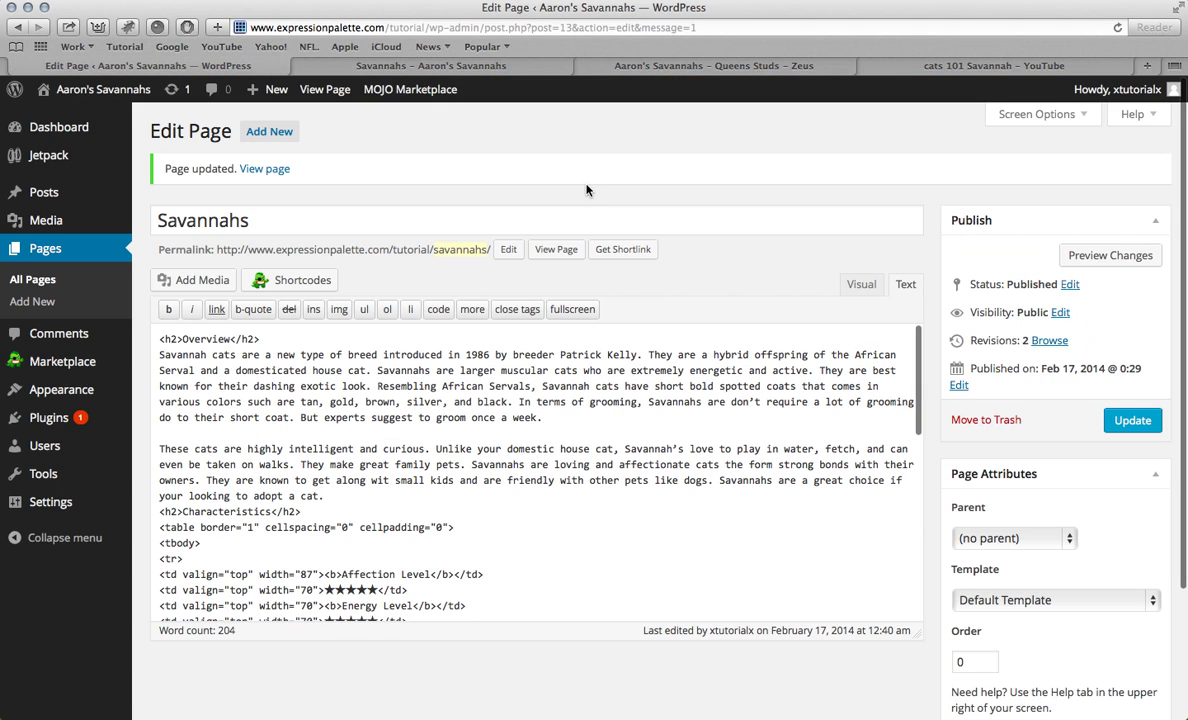
Step: Paste the YouTube embed code above the Overview heading in the Text view
click(861, 290)
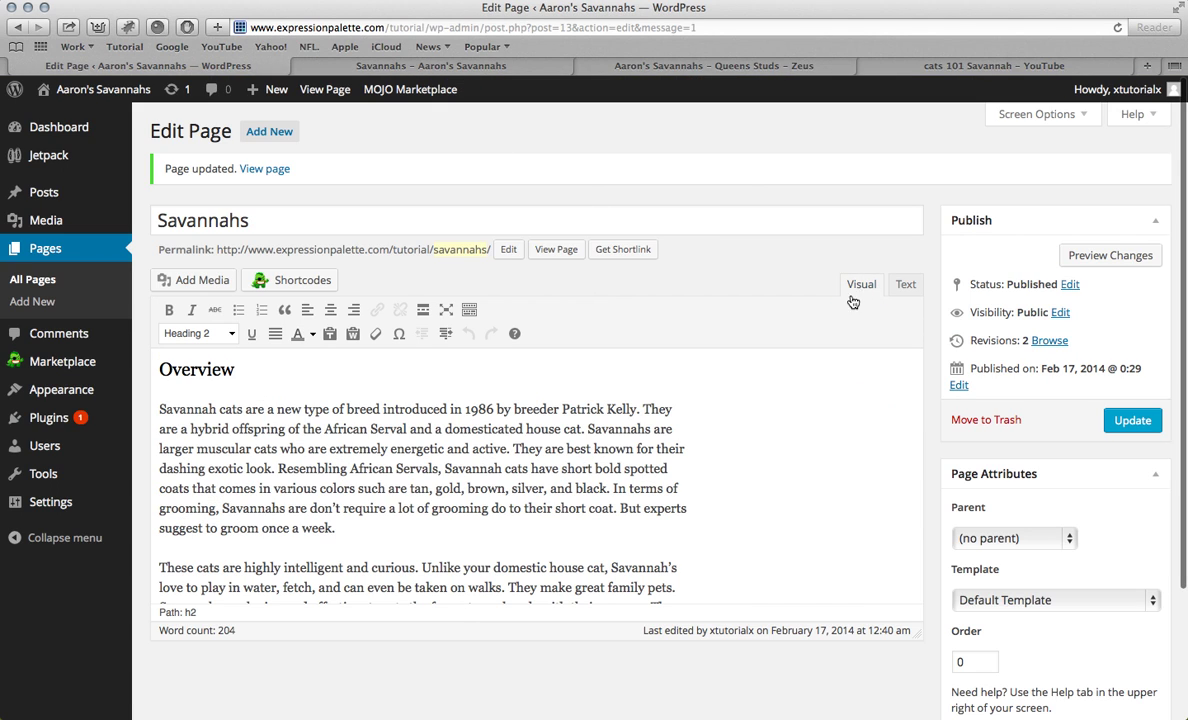
click(906, 289)
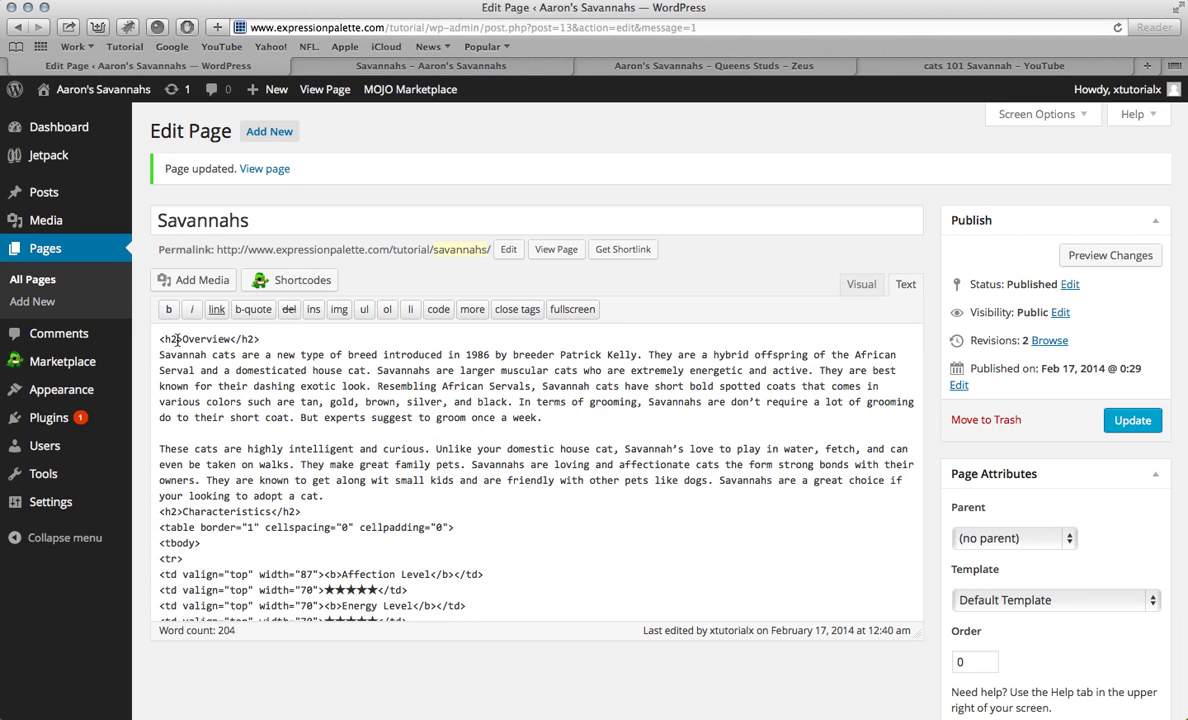
key(Return)
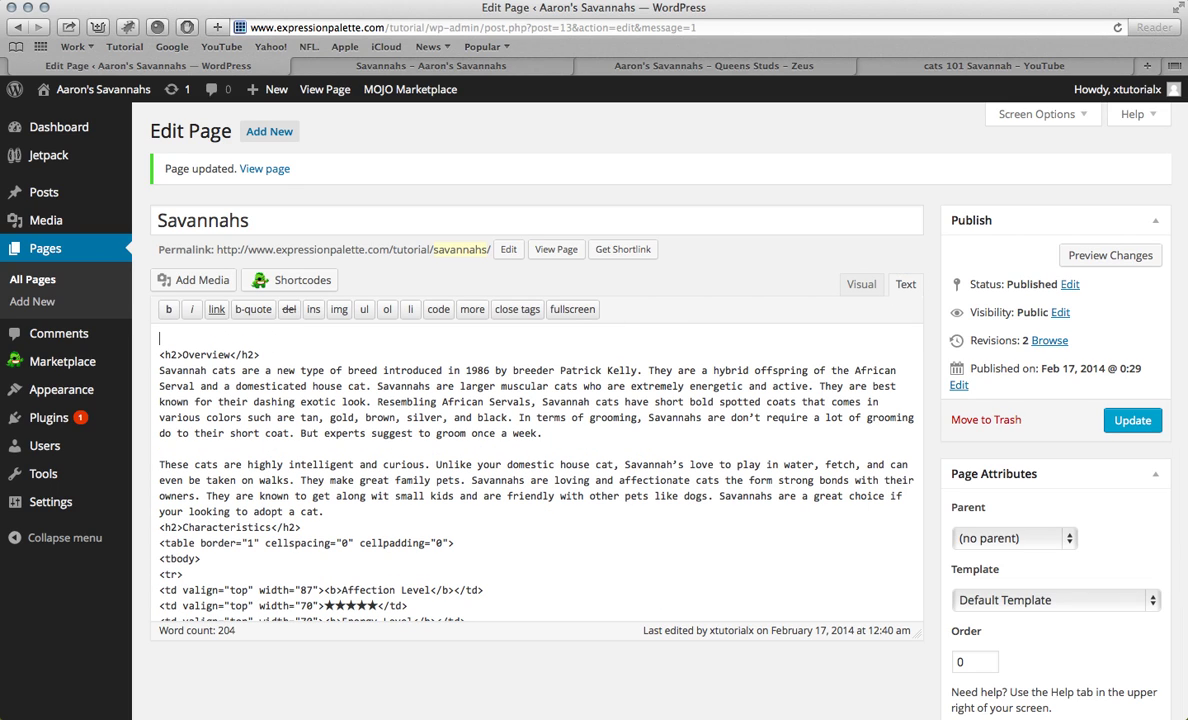
key(super+v)
Step: Reload the live Savannahs page to see the embedded video
drag(250, 27, 342, 28)
click(521, 71)
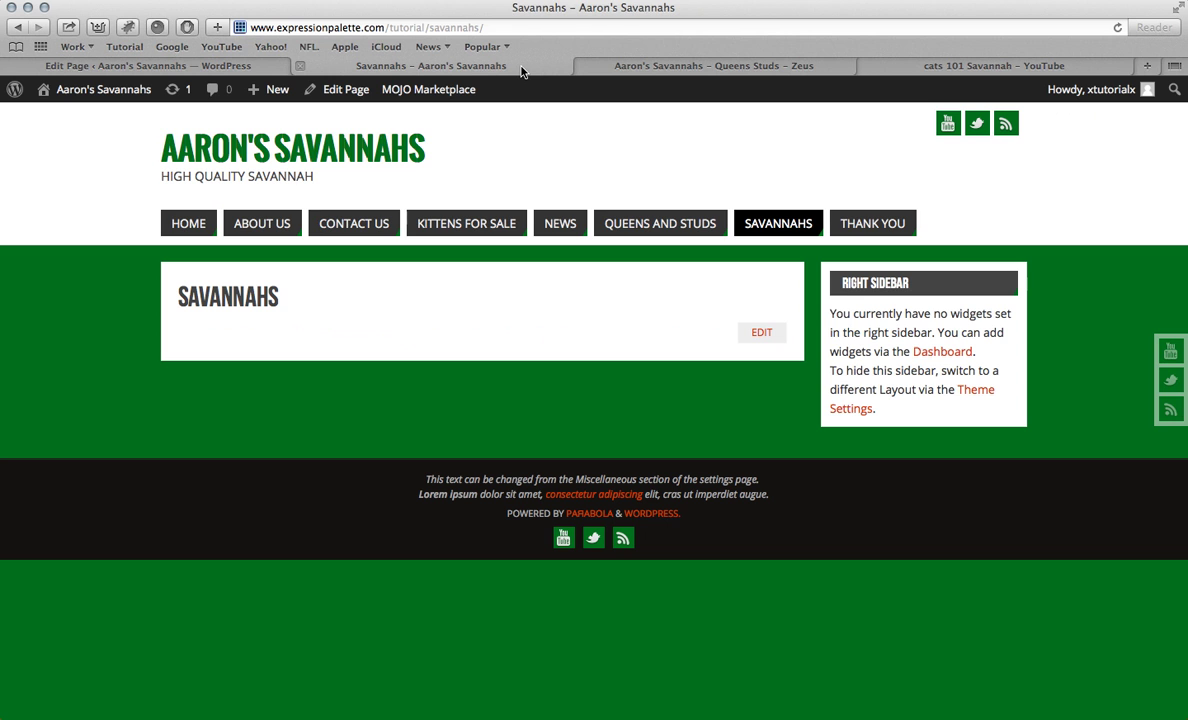
click(788, 230)
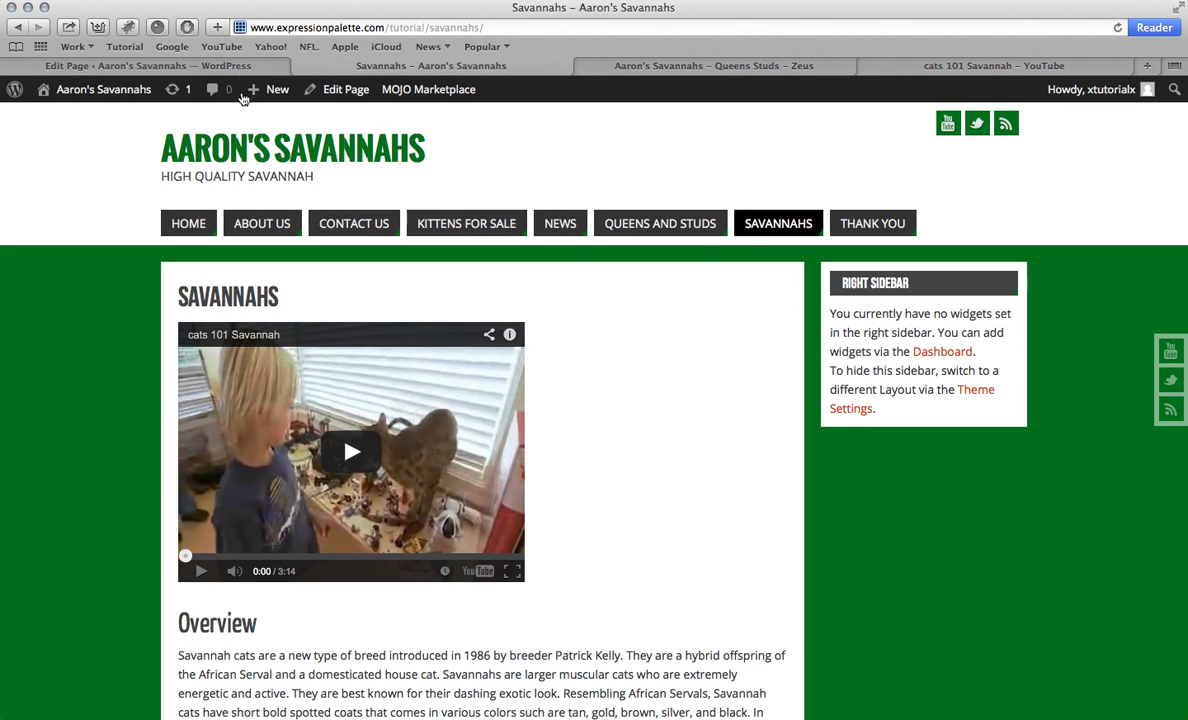
click(188, 67)
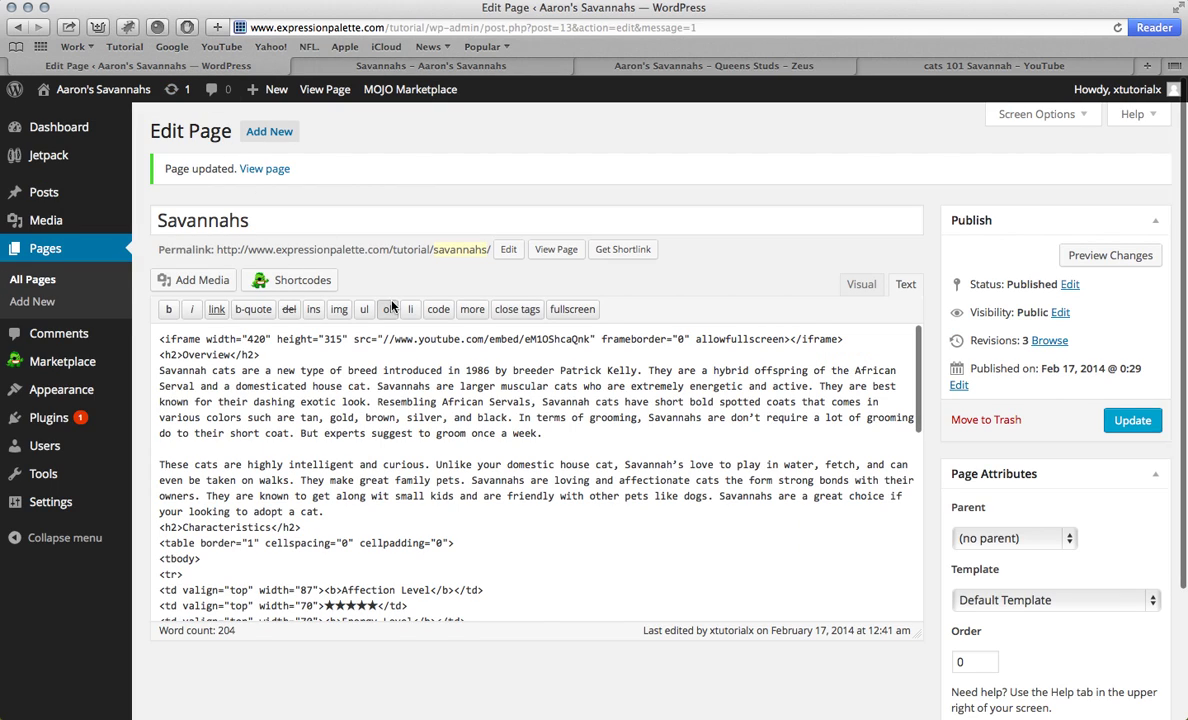
click(480, 65)
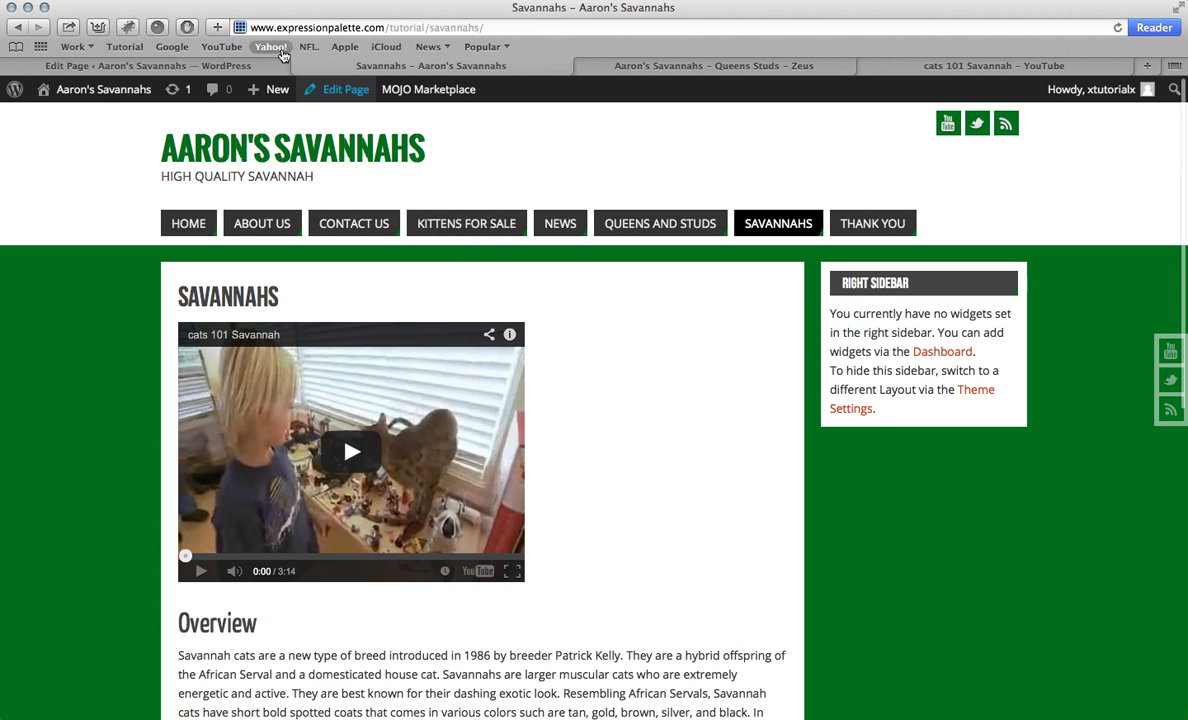
click(250, 68)
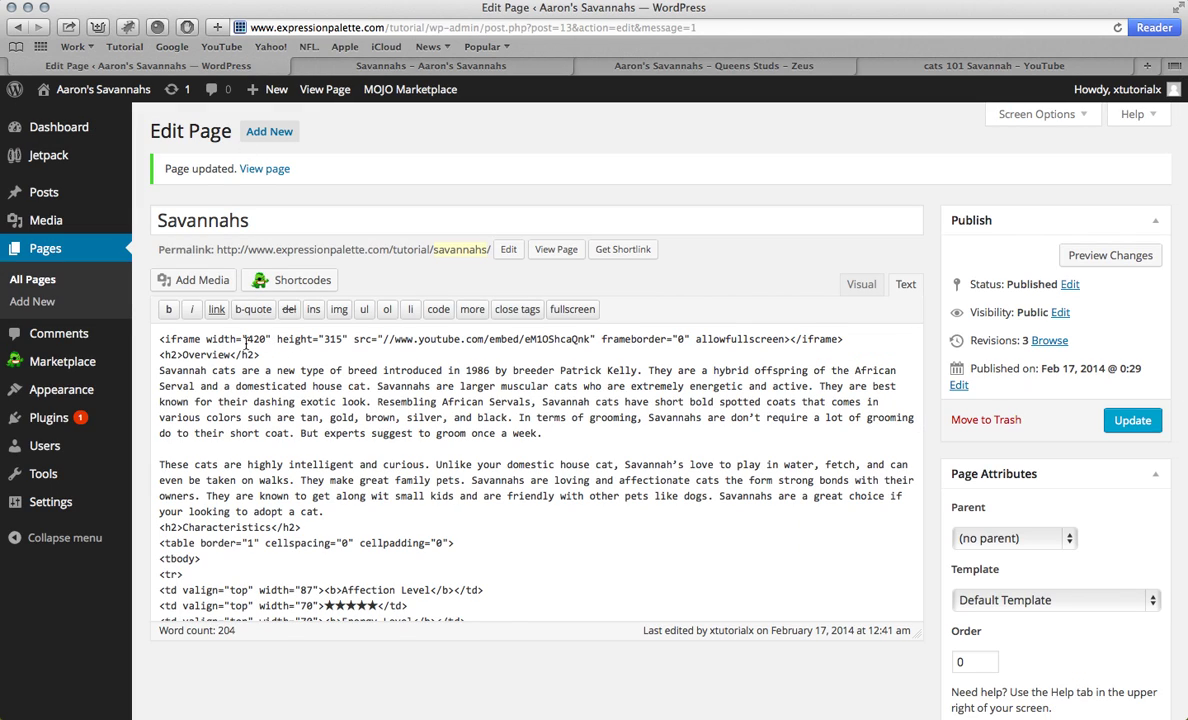
Step: Change the iframe width 420 to 720 and height 315 to 415, then update and view the page
click(255, 339)
key(BackSpace)
text(7)
click(330, 339)
key(BackSpace)
text(4)
click(1128, 420)
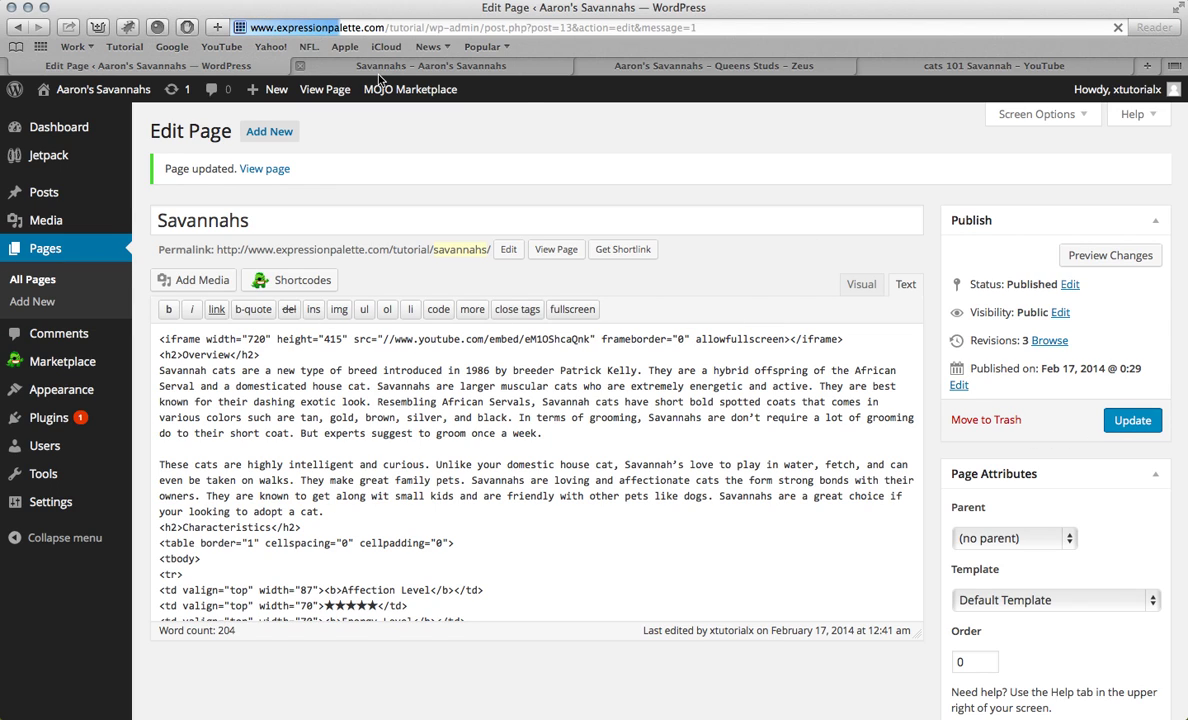
click(351, 68)
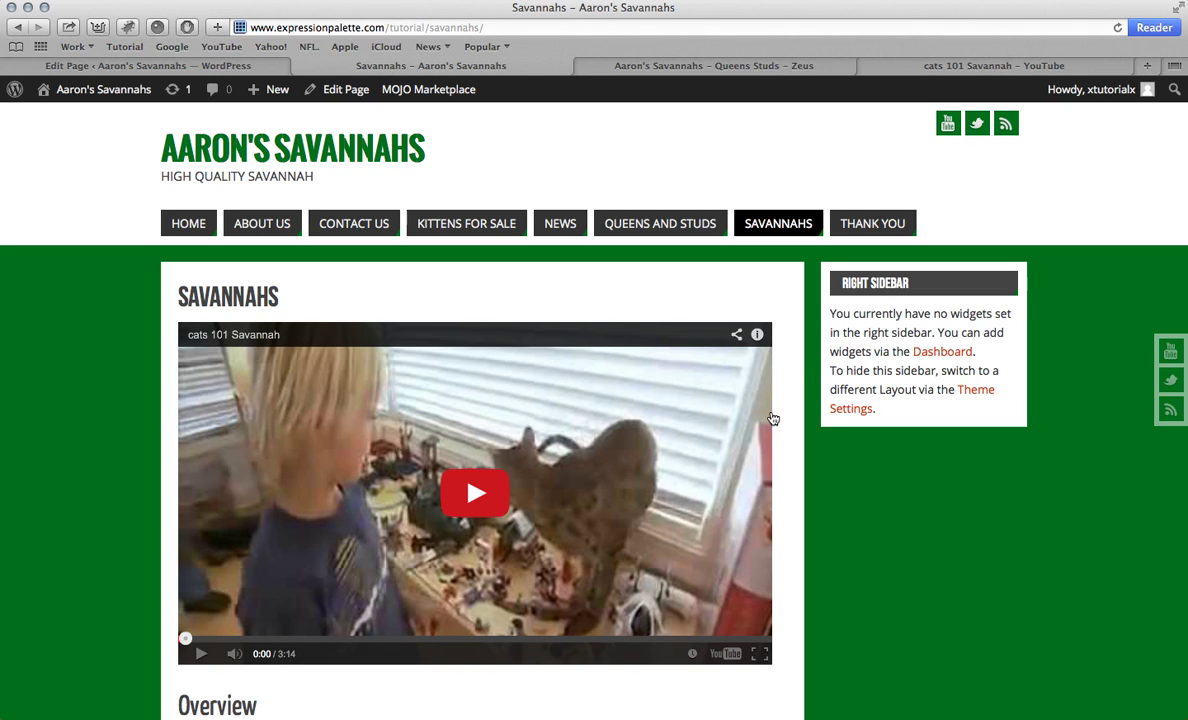
Step: In the Visual editor, colour the Affection Level and Grooming stars orange
scroll(688, 456, down, 5)
scroll(684, 443, down, 4)
scroll(684, 443, up, 10)
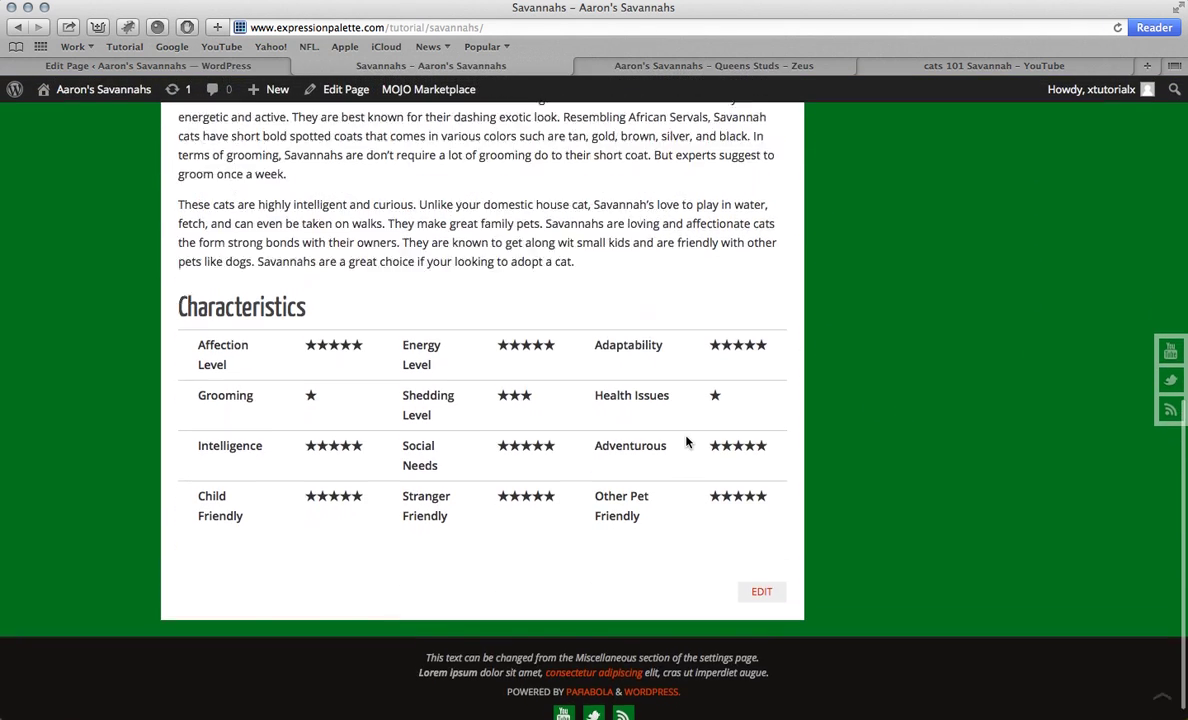
click(226, 63)
scroll(540, 380, down, 10)
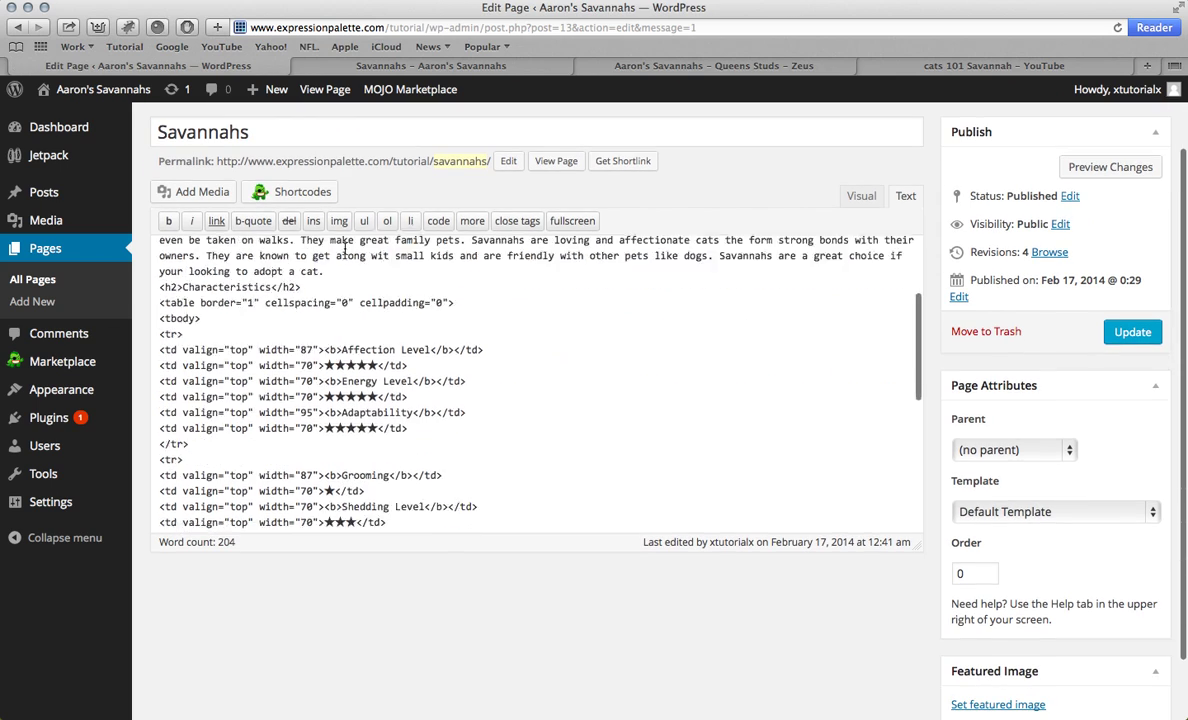
click(862, 197)
scroll(437, 290, down, 10)
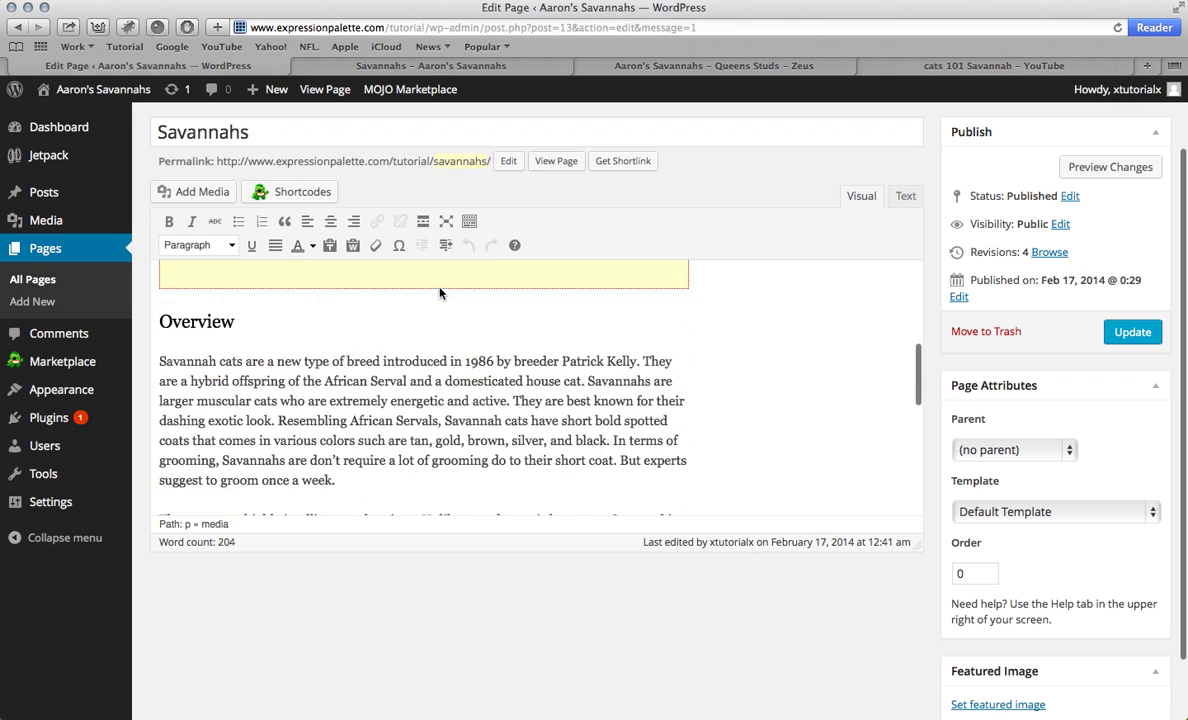
scroll(440, 288, down, 1)
drag(368, 274, 302, 277)
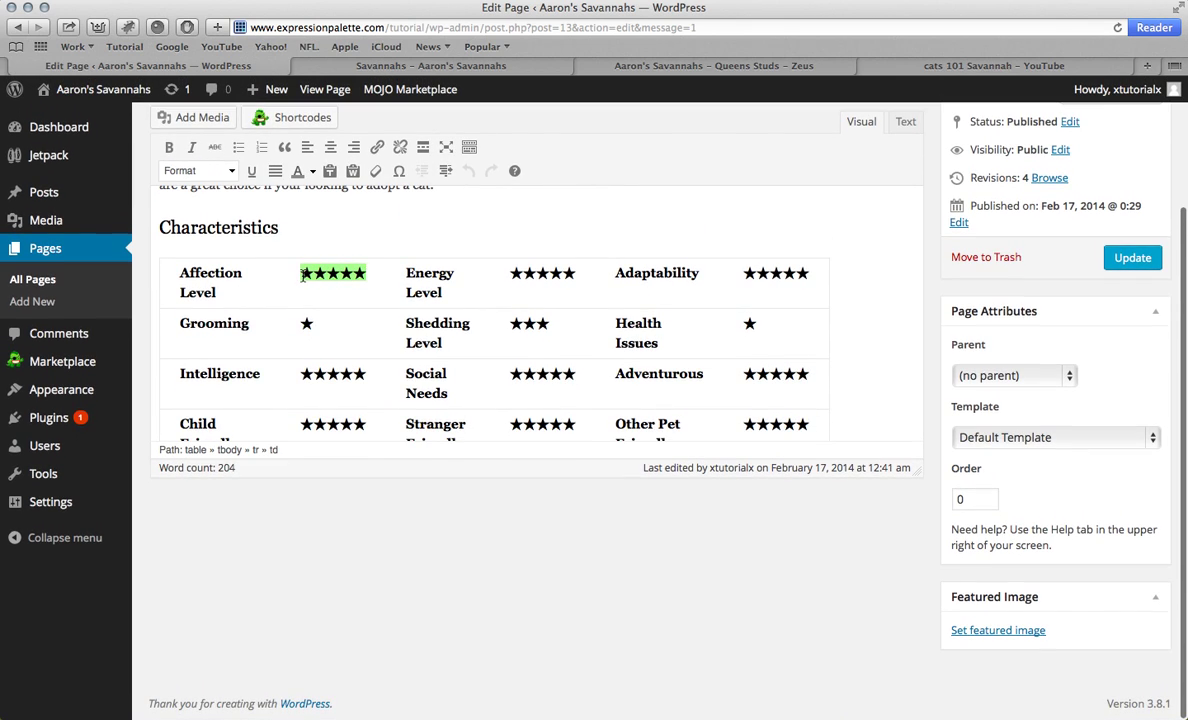
click(313, 173)
click(313, 212)
click(311, 323)
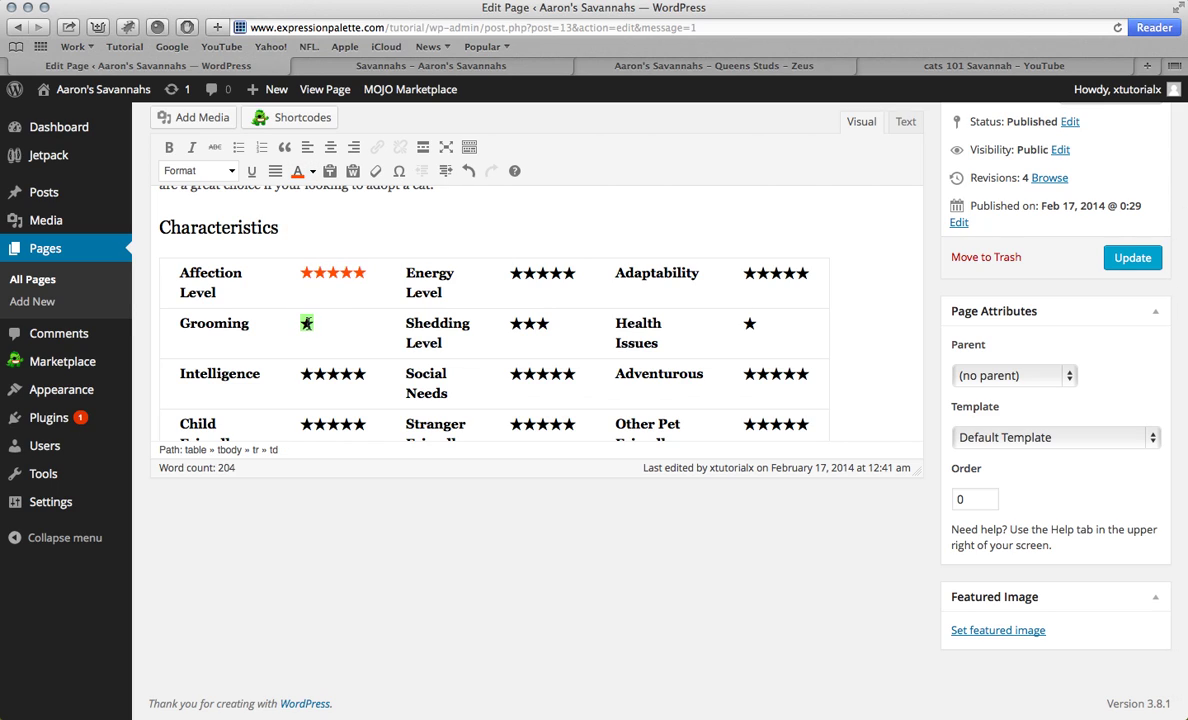
click(297, 170)
Step: Colour the Intelligence, Child Friendly, Stranger Friendly, Social Needs and Shedding Level stars orange
drag(302, 377, 366, 377)
click(297, 170)
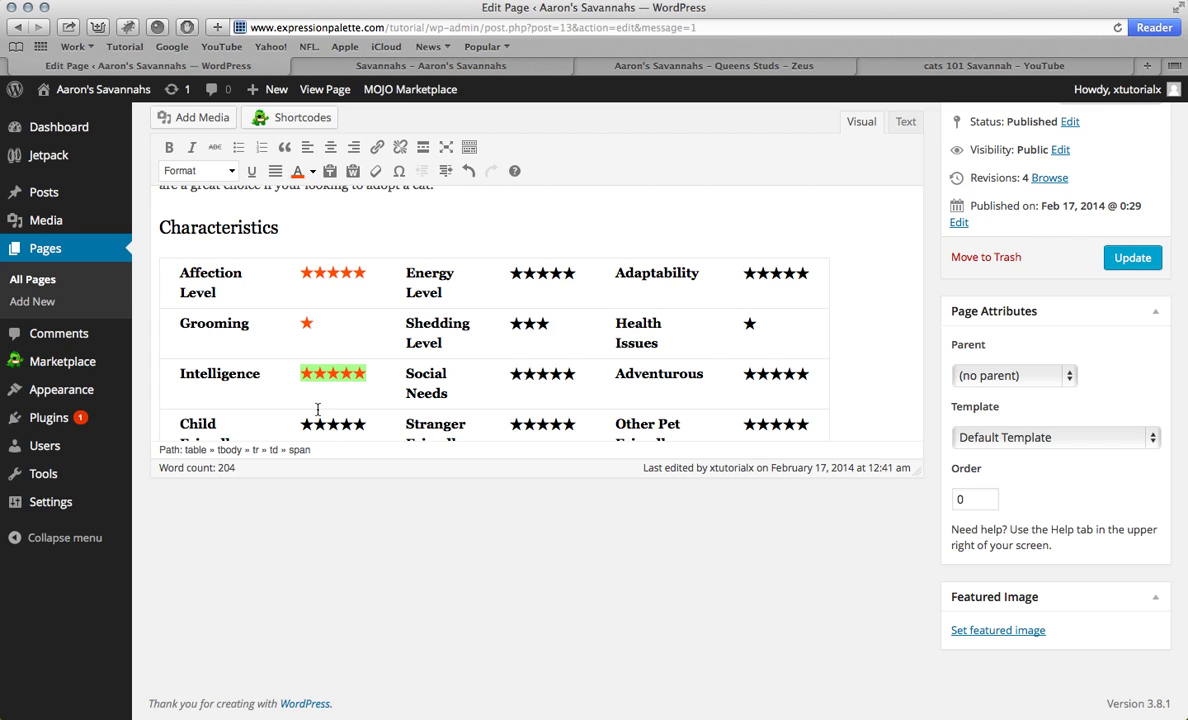
drag(300, 424, 366, 424)
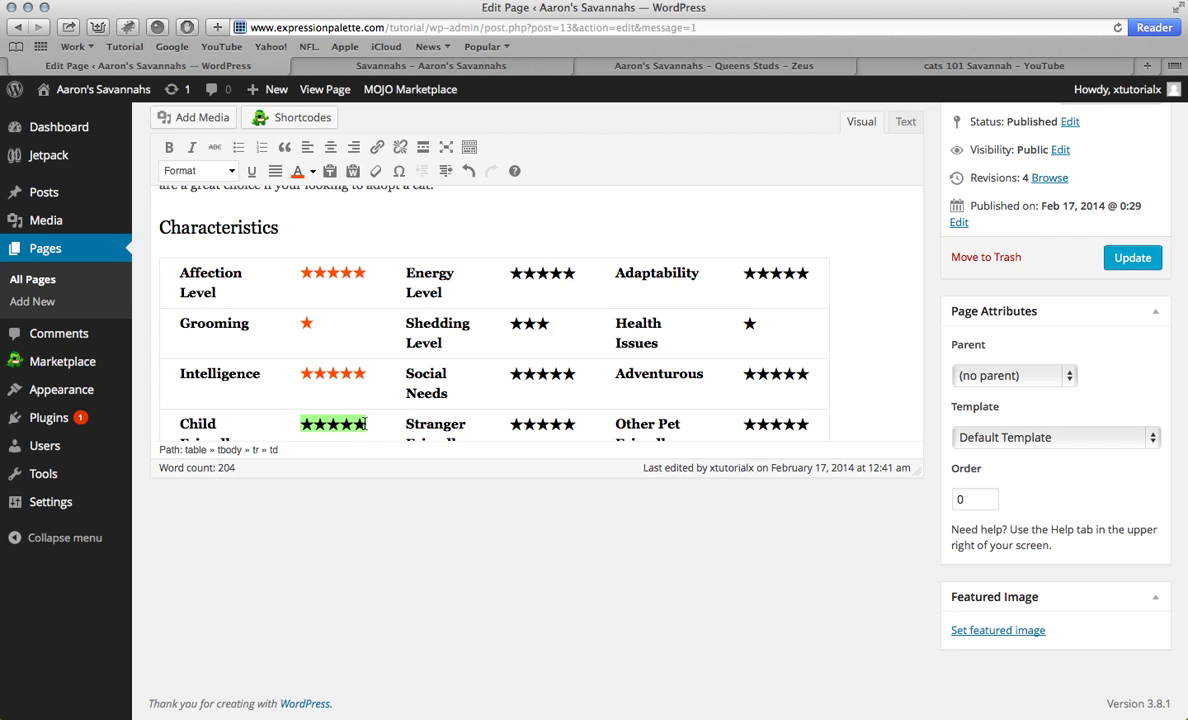
click(297, 172)
scroll(385, 334, down, 2)
drag(578, 356, 518, 357)
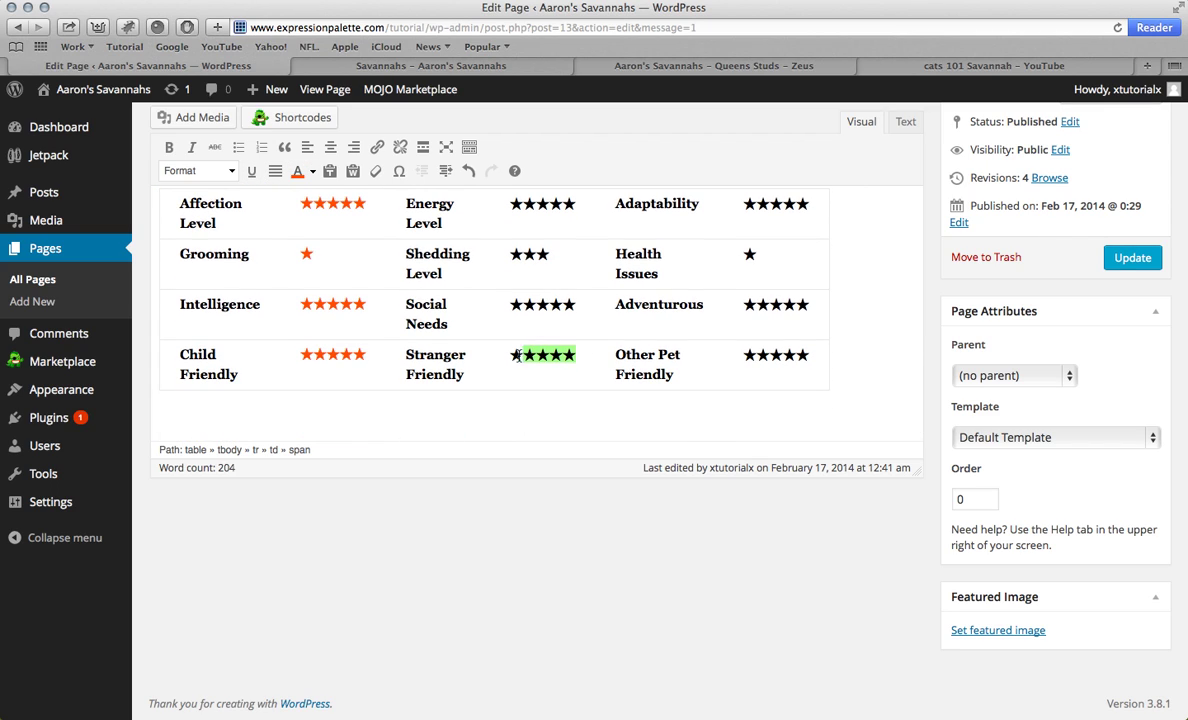
click(297, 170)
drag(603, 305, 513, 307)
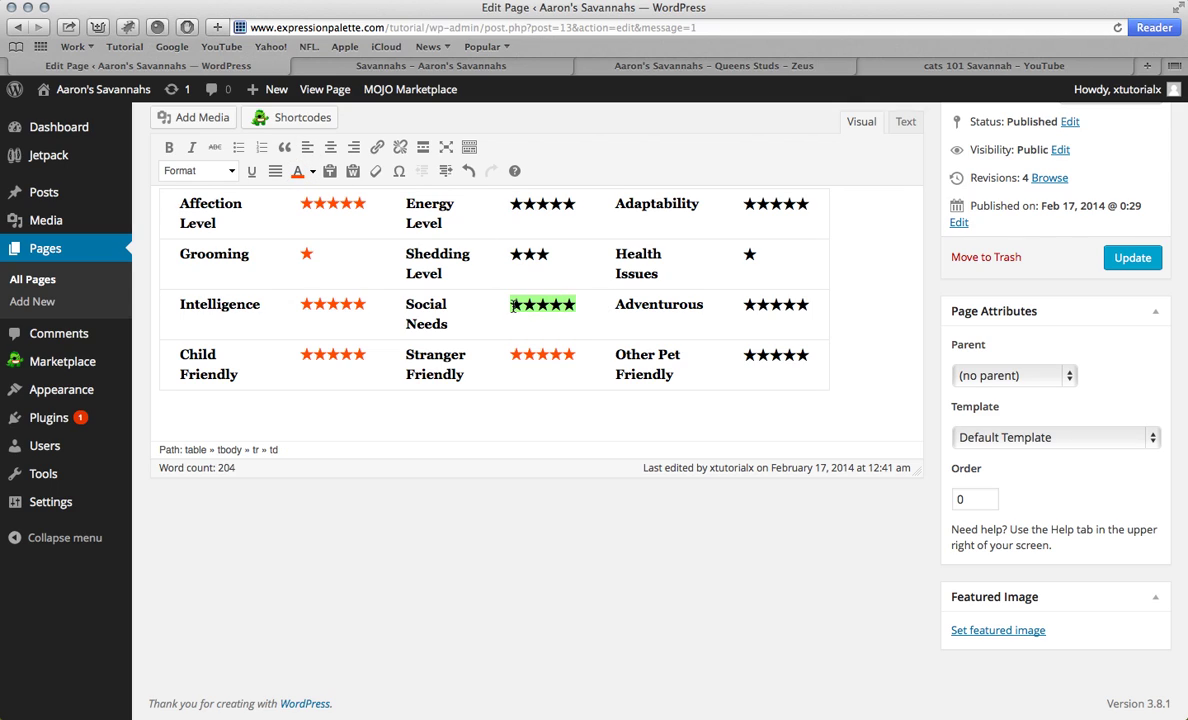
click(306, 177)
drag(547, 250, 510, 255)
click(297, 172)
Step: Colour the Energy Level, Adaptability, Health Issues, Adventurous and Other Pet Friendly stars orange
drag(578, 203, 505, 203)
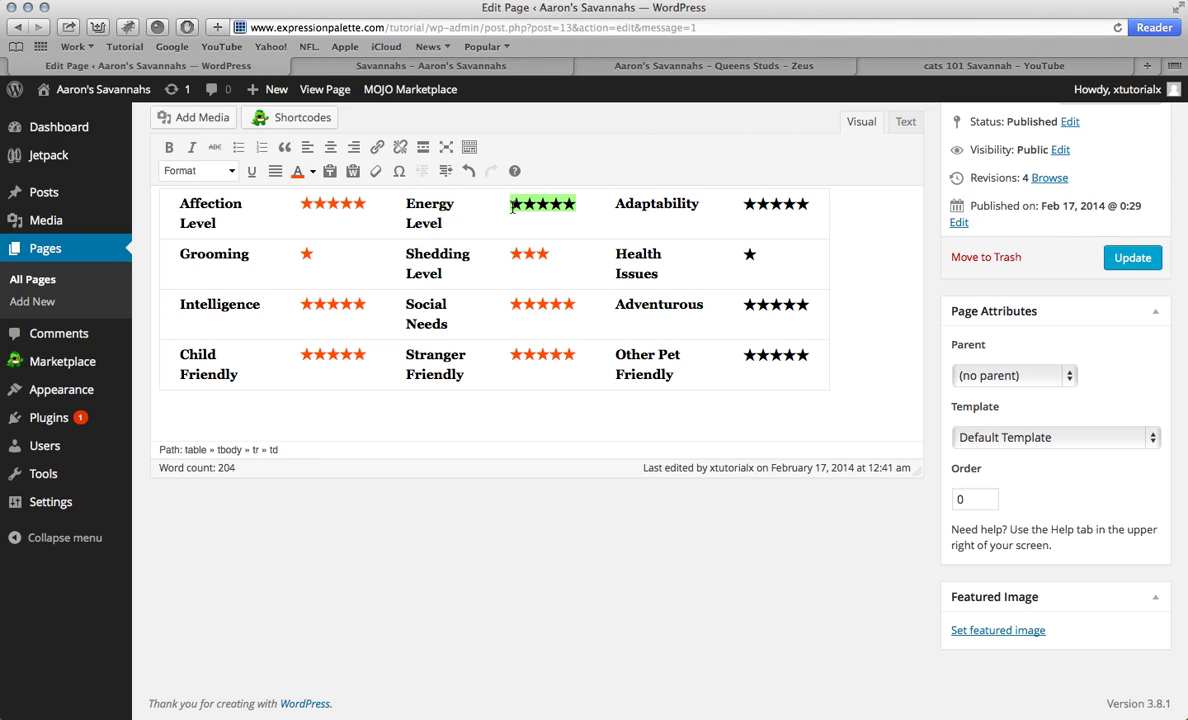
click(298, 172)
drag(818, 203, 695, 188)
click(297, 172)
click(746, 254)
drag(746, 254, 695, 235)
click(297, 172)
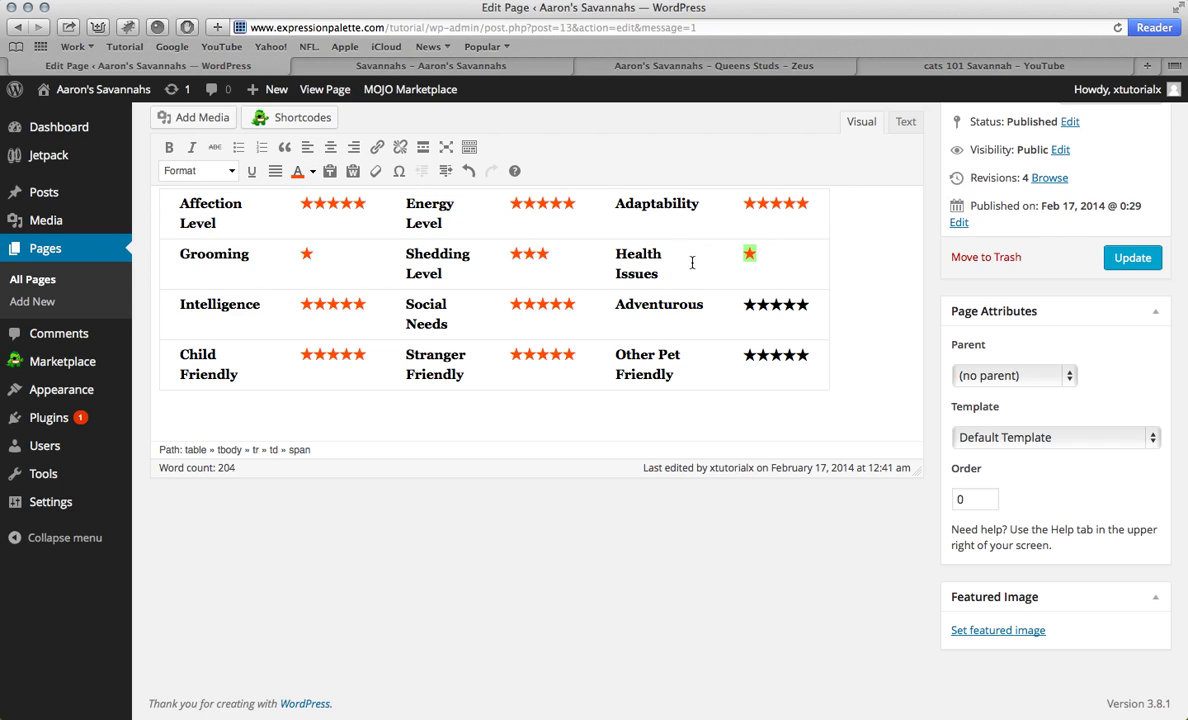
mouse_move(748, 302)
mouse_down()
mouse_move(700, 283)
mouse_move(747, 283)
mouse_up()
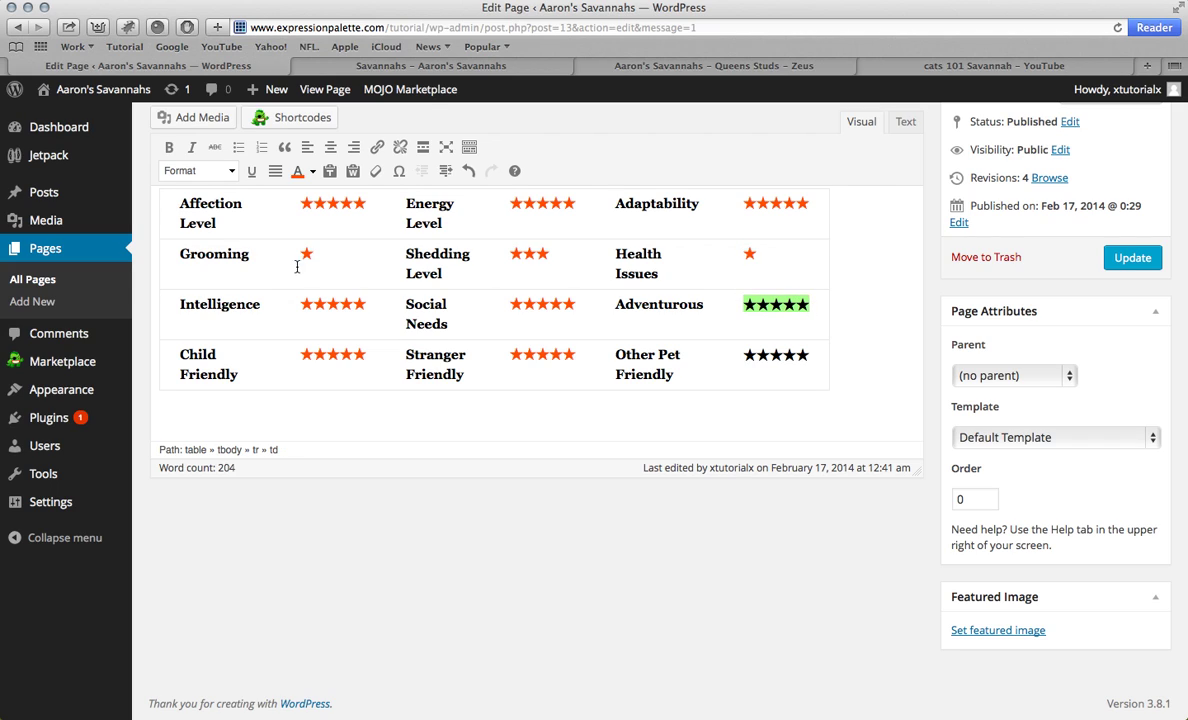
click(295, 174)
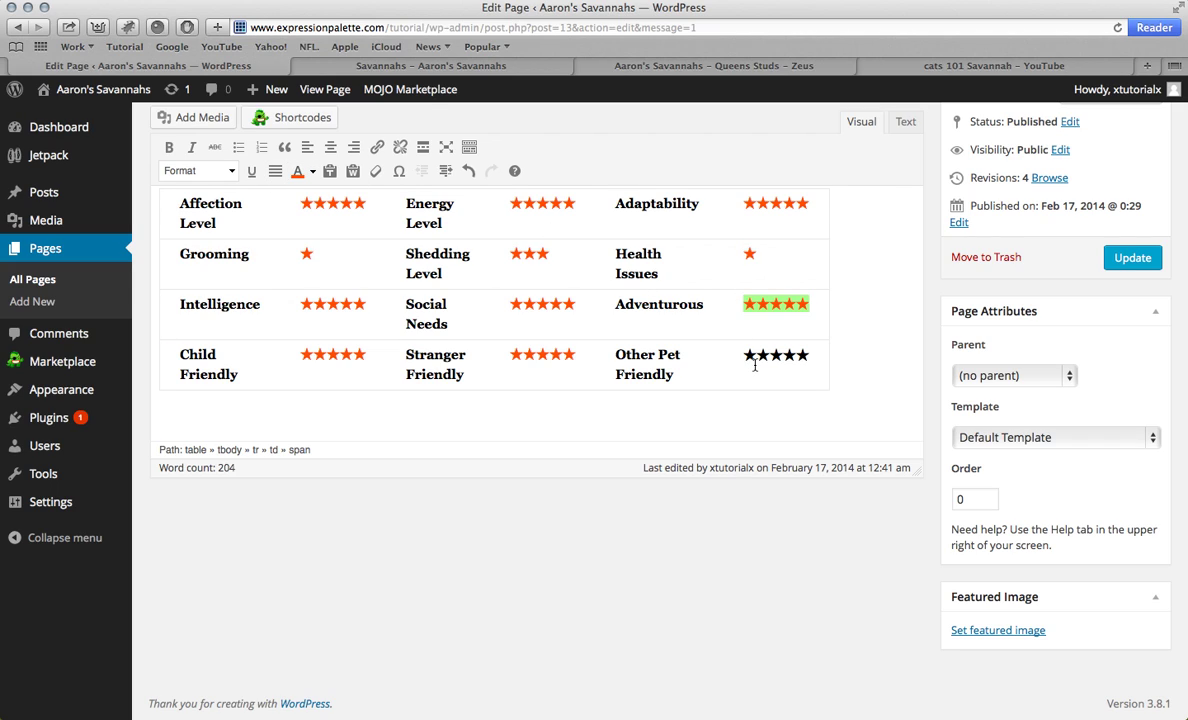
drag(745, 355, 809, 356)
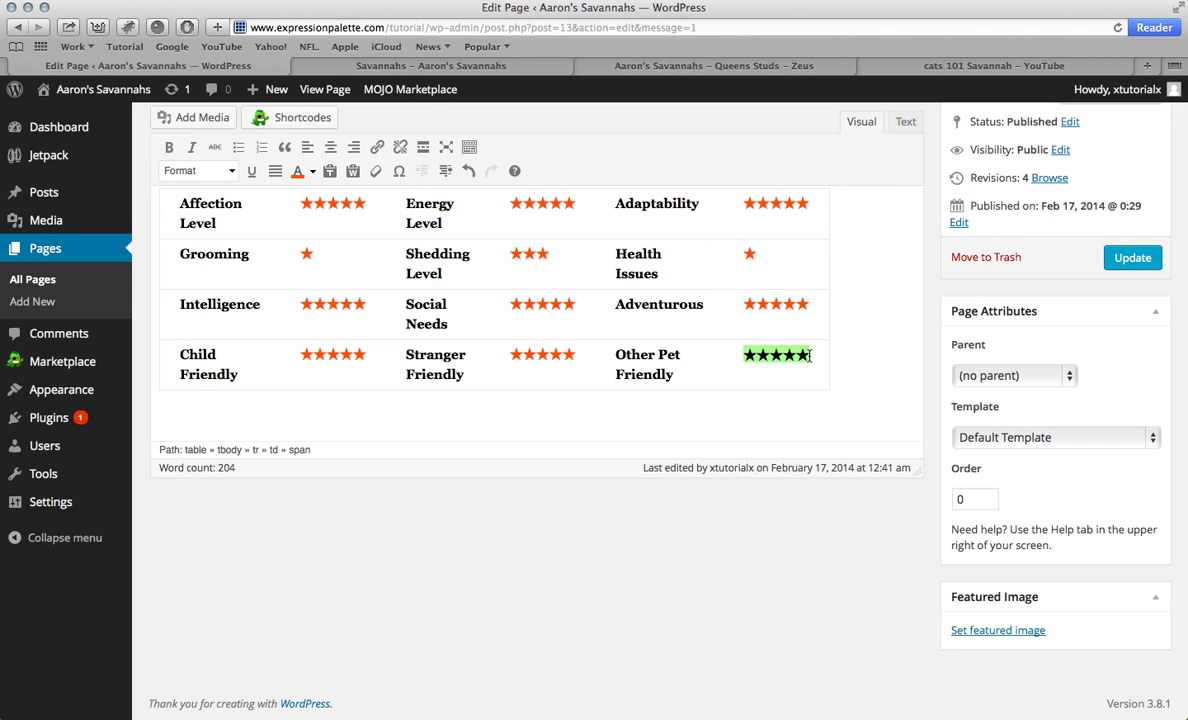
click(297, 172)
Step: Update the page and reload the live Savannahs page to check the orange stars
click(1120, 252)
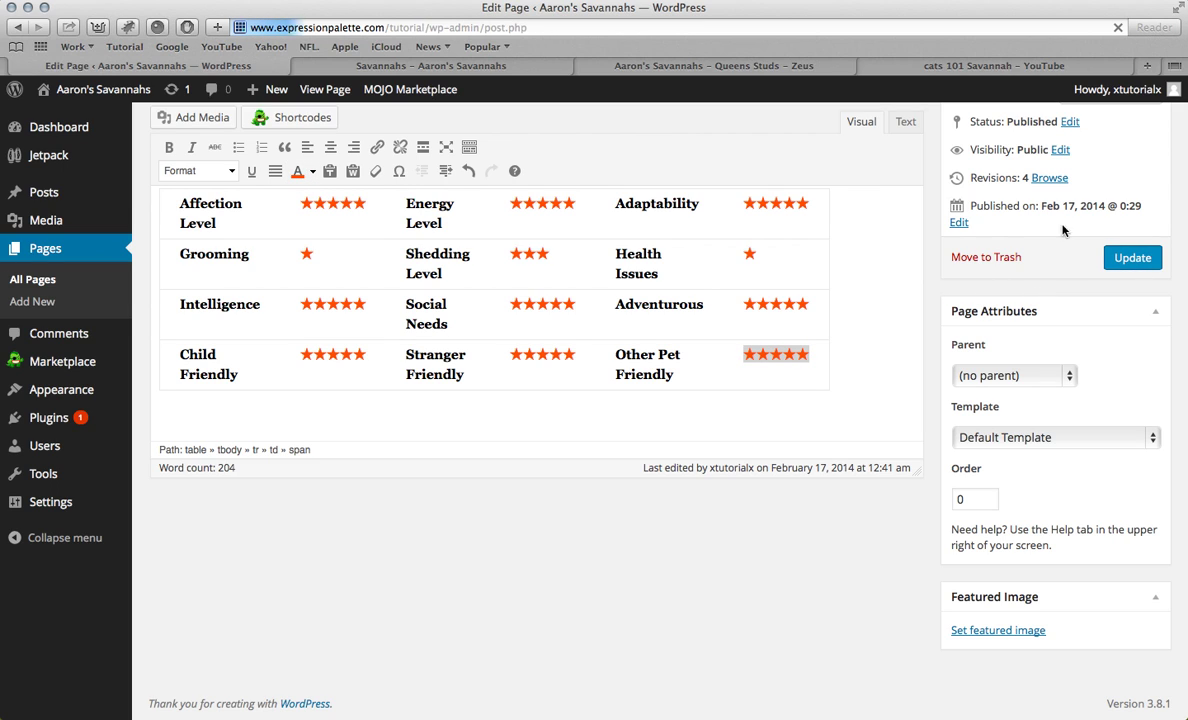
click(481, 68)
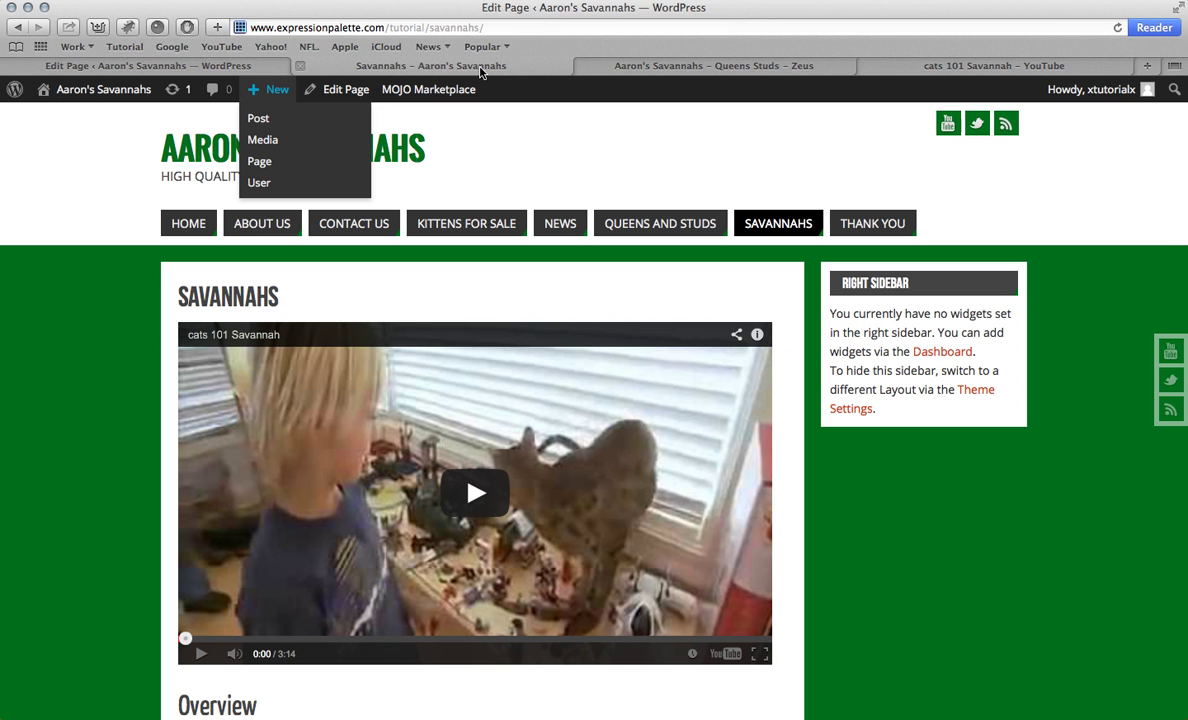
key(super+r)
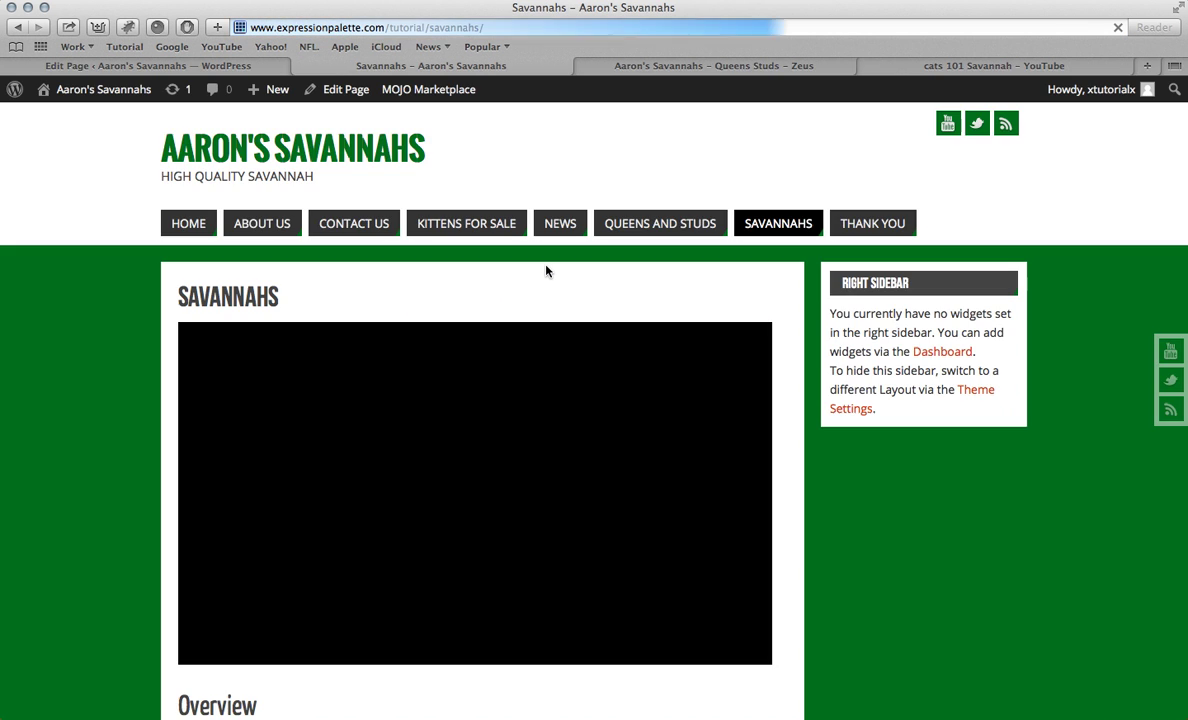
scroll(411, 268, down, 10)
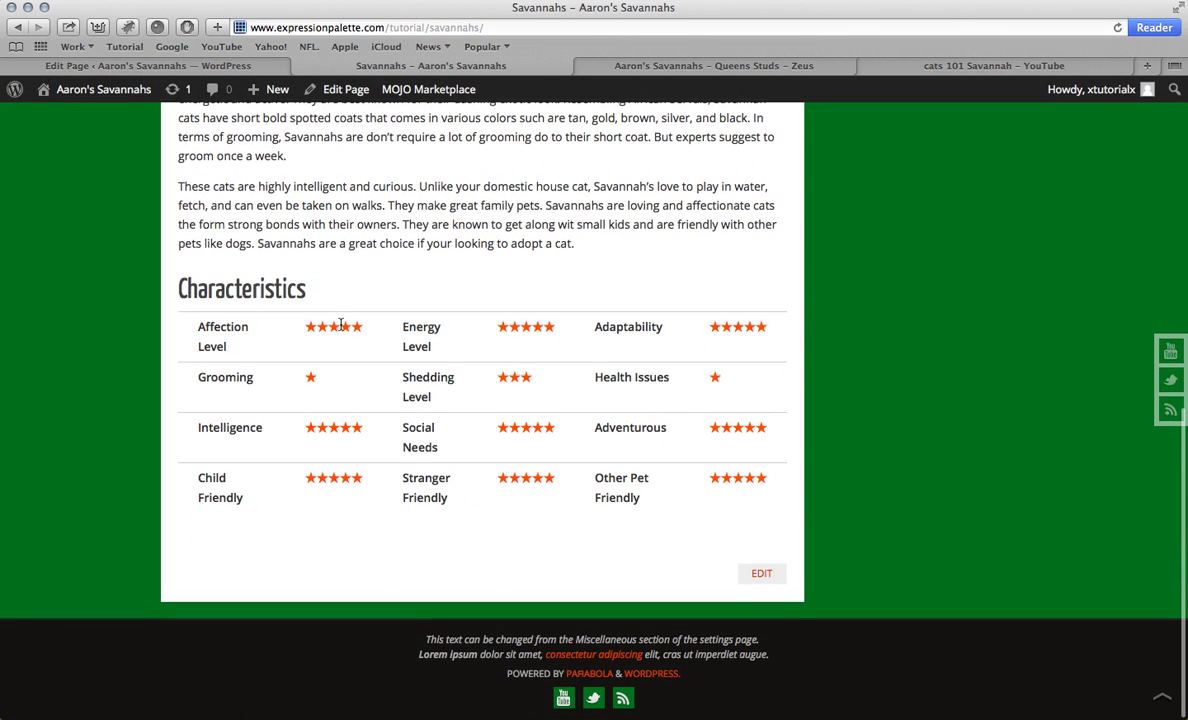
scroll(340, 325, up, 10)
Step: On the Thank You page, add an e-mail-reply thank-you message and 'Click here to go back to the home page'
click(340, 89)
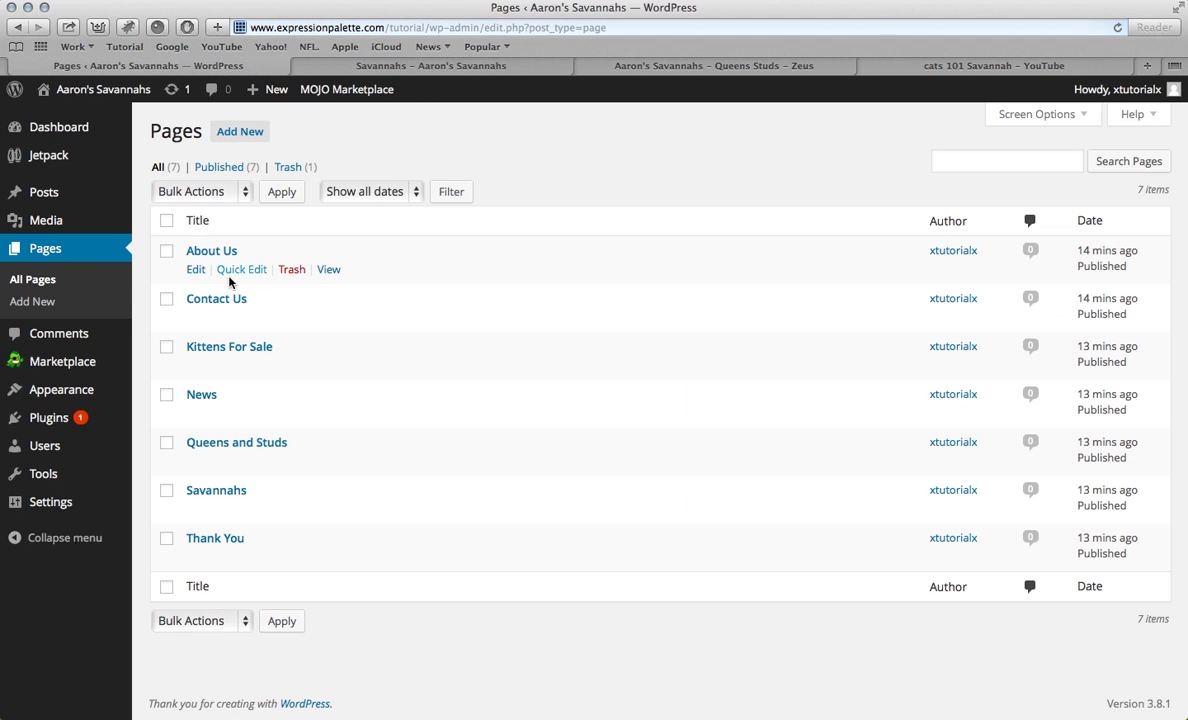
click(212, 540)
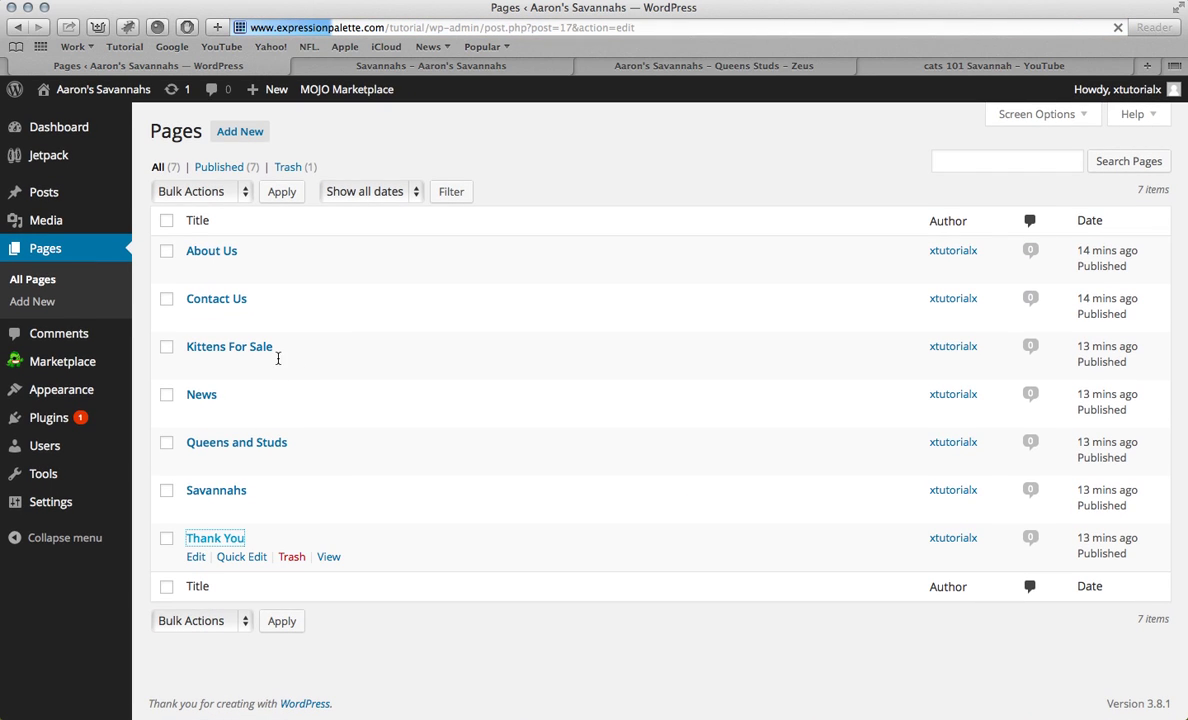
text(Th)
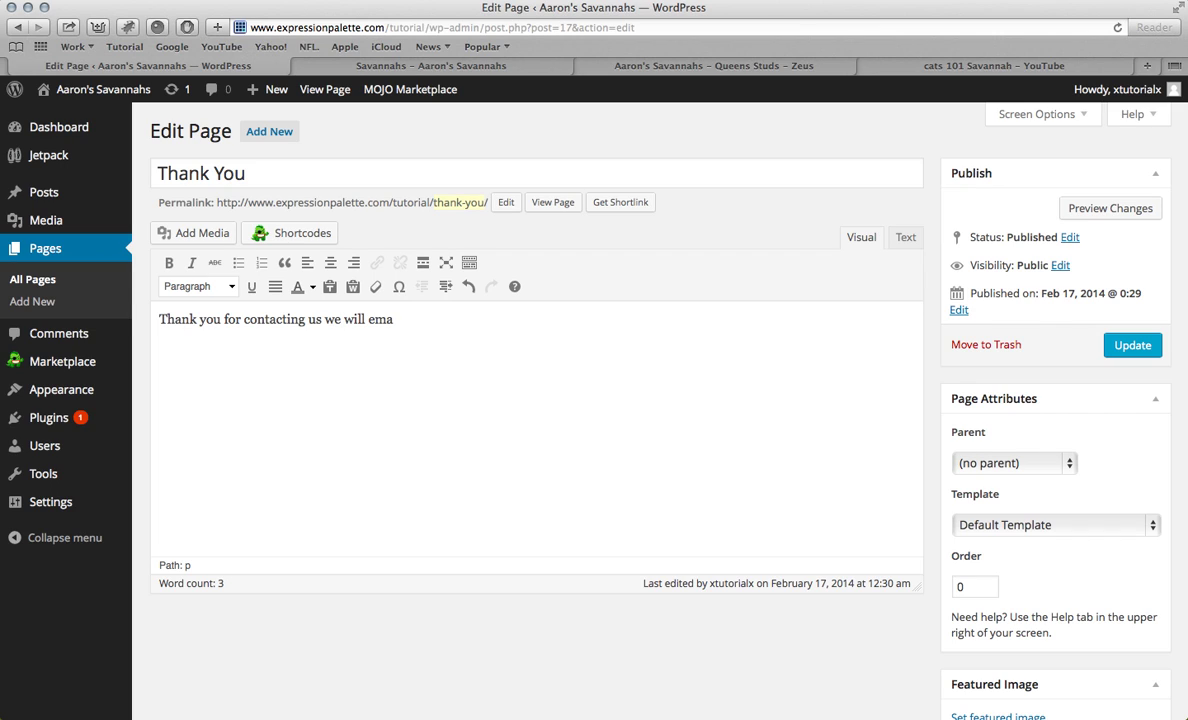
text(ack as soon as possio)
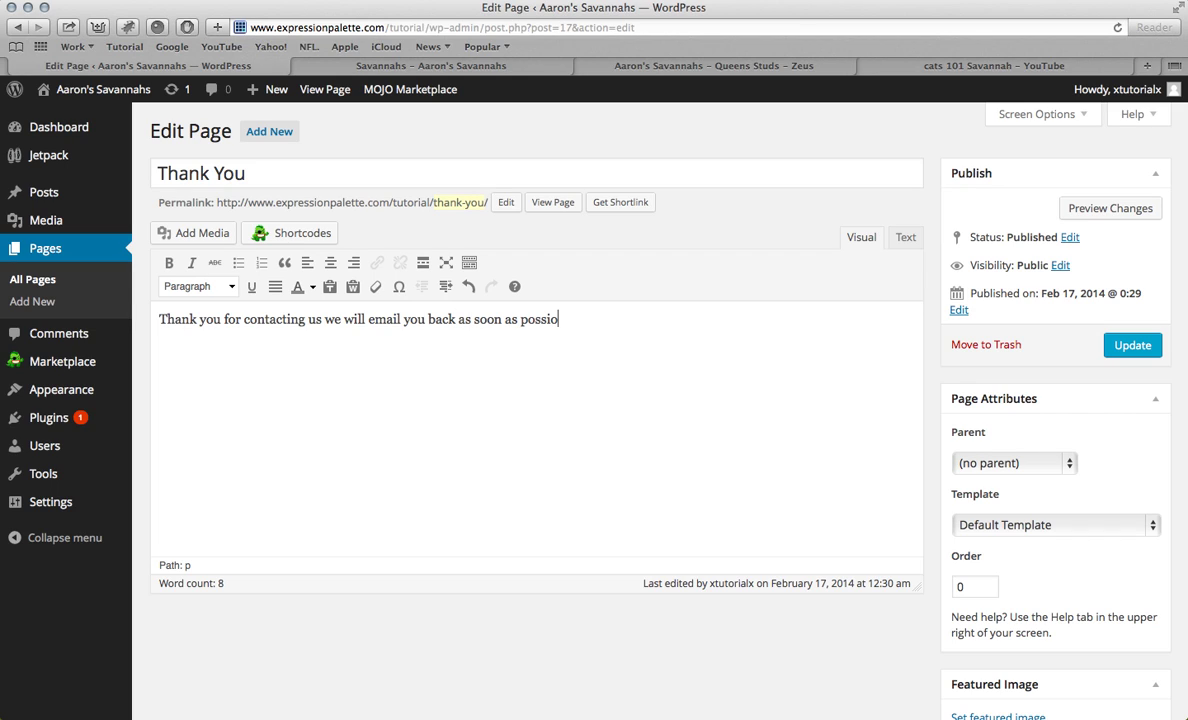
text(ble)
text(lic)
text(k here )
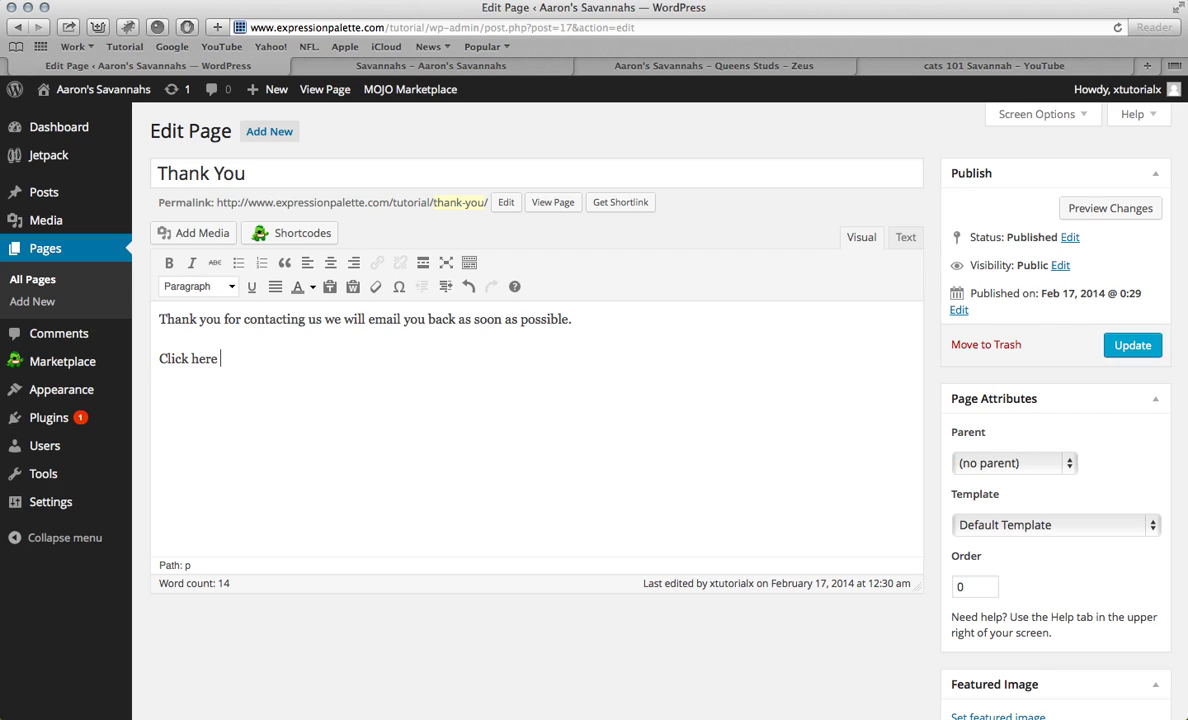
text(to go back to the home page)
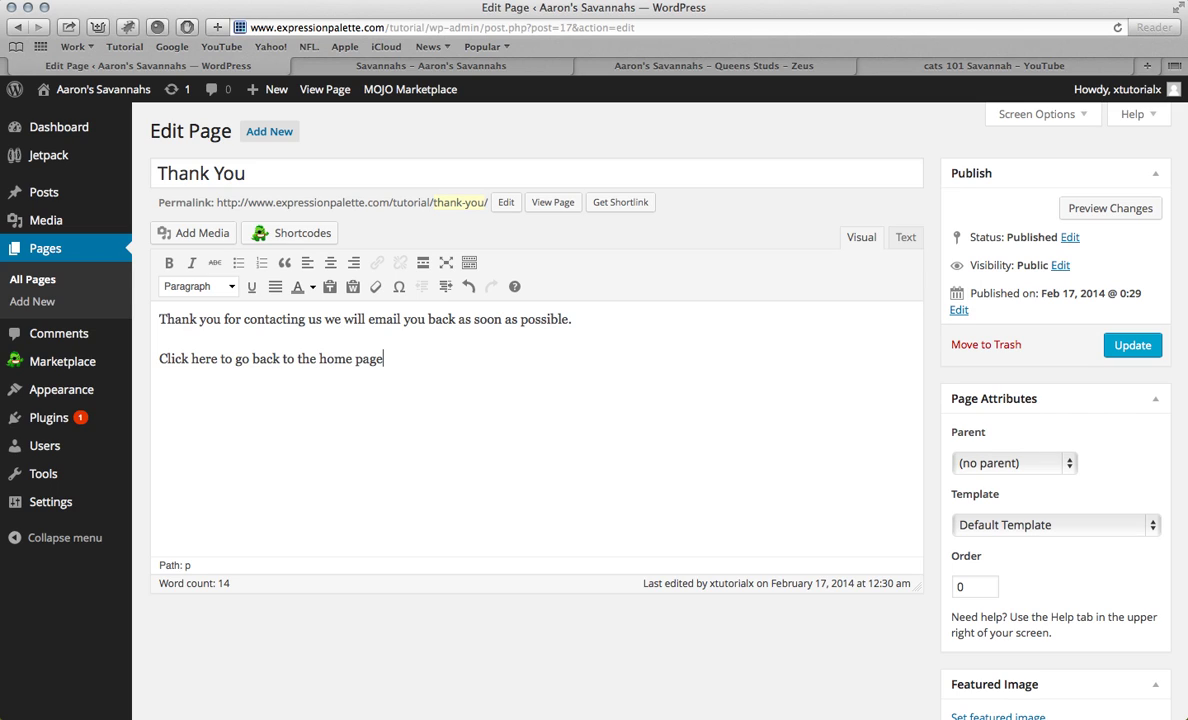
drag(161, 361, 217, 365)
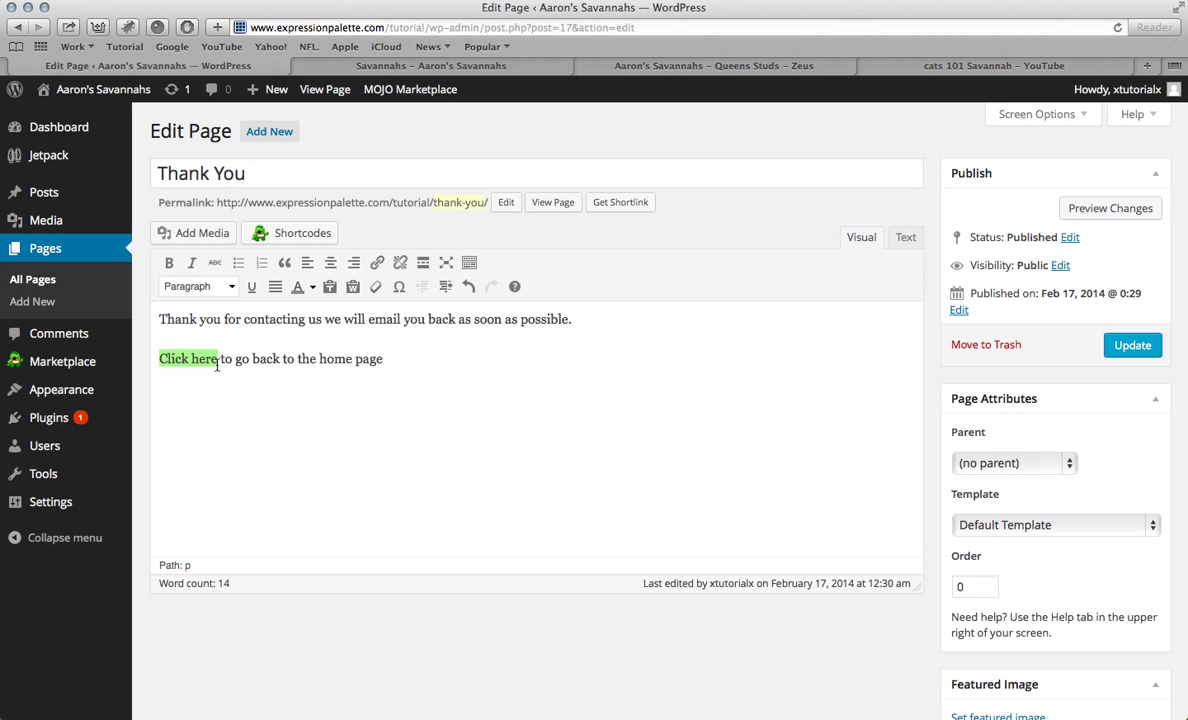
Step: Link 'Click here' to the home page URL copied from the live site, and update the page
click(379, 268)
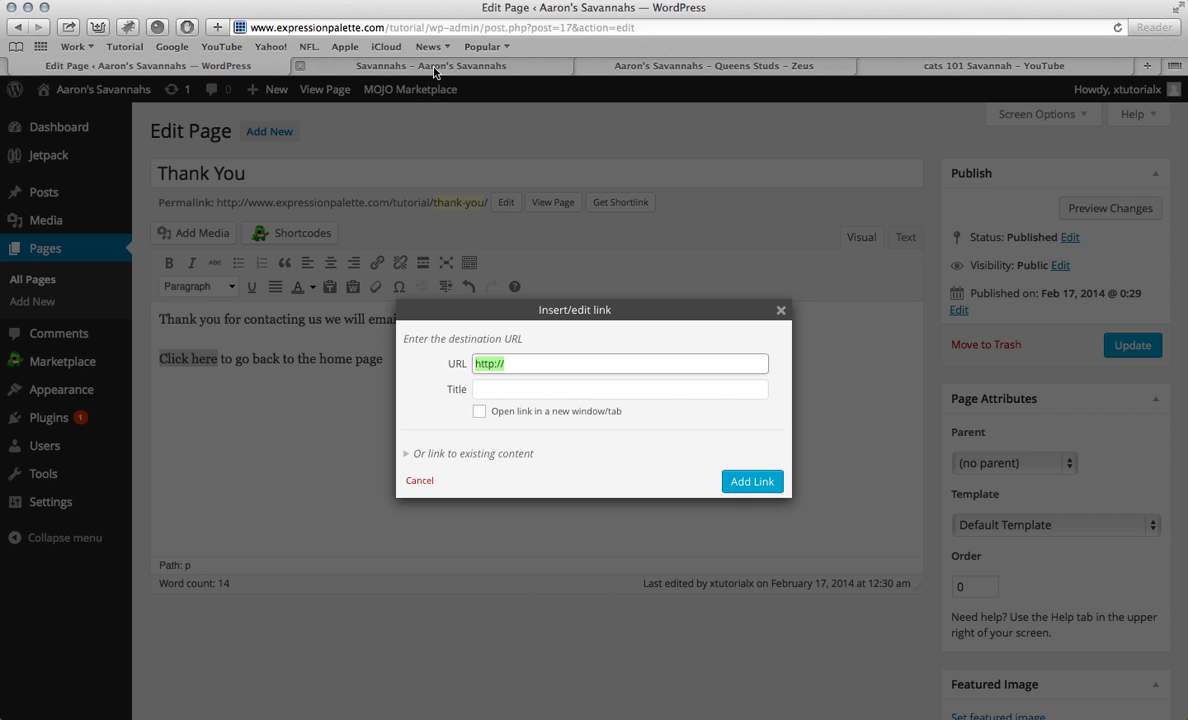
click(435, 66)
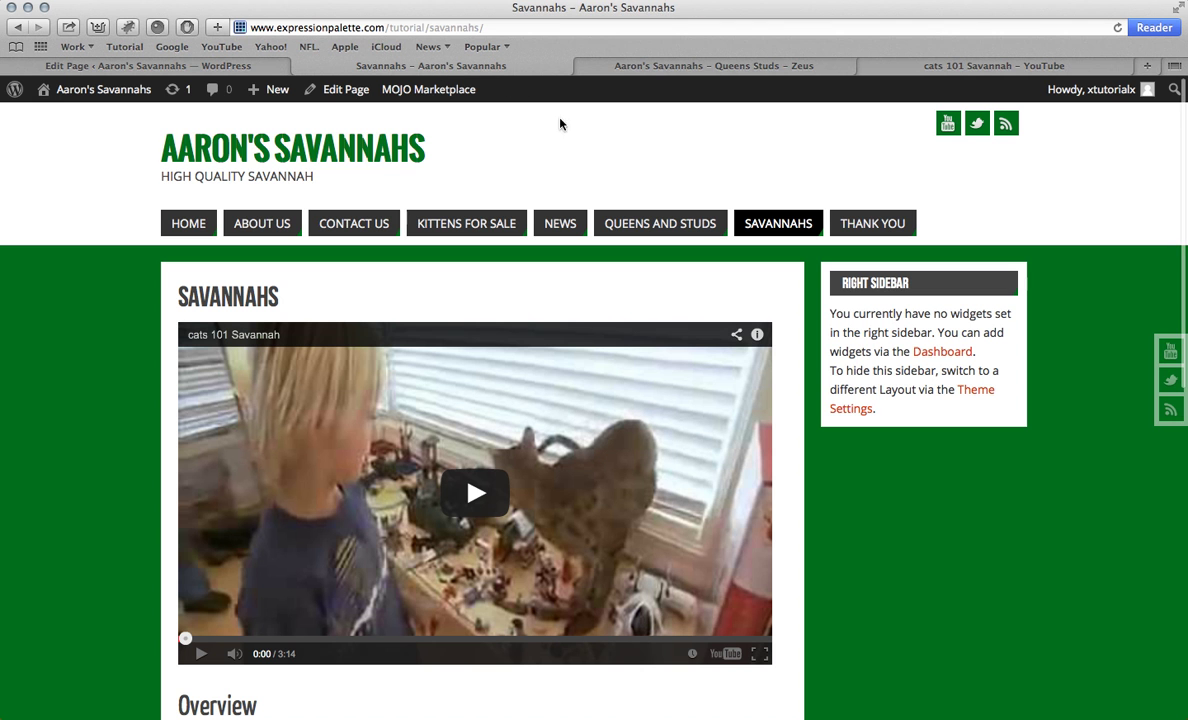
click(253, 160)
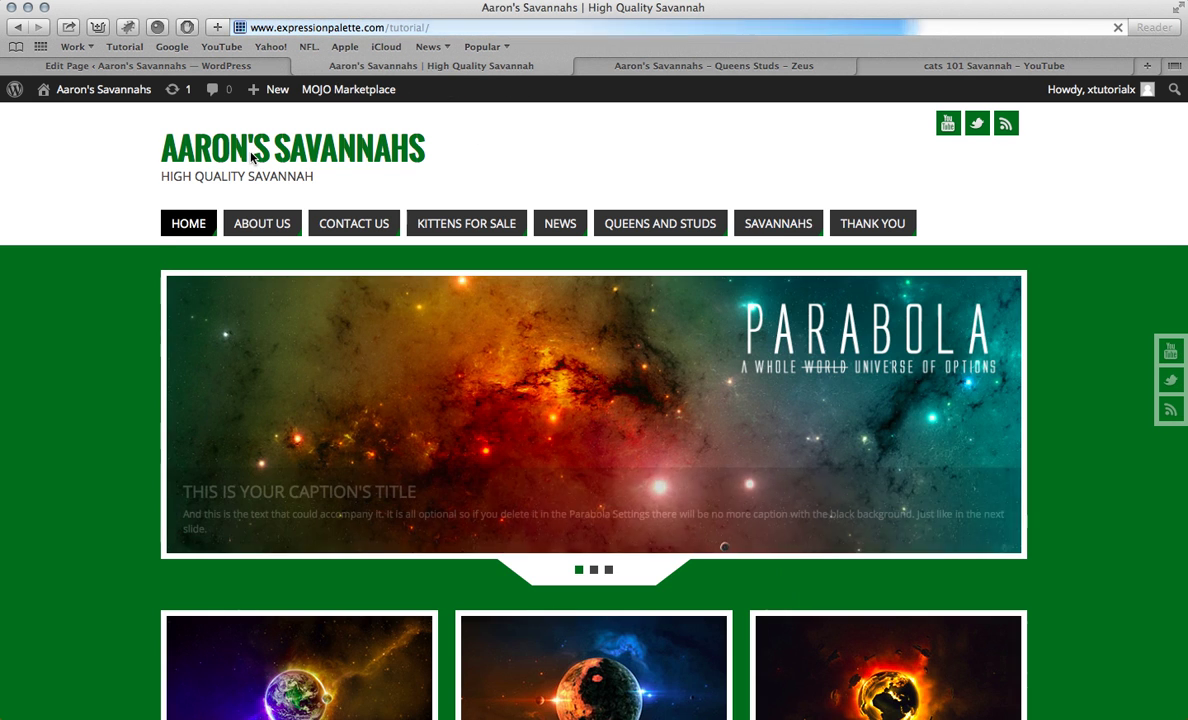
click(286, 27)
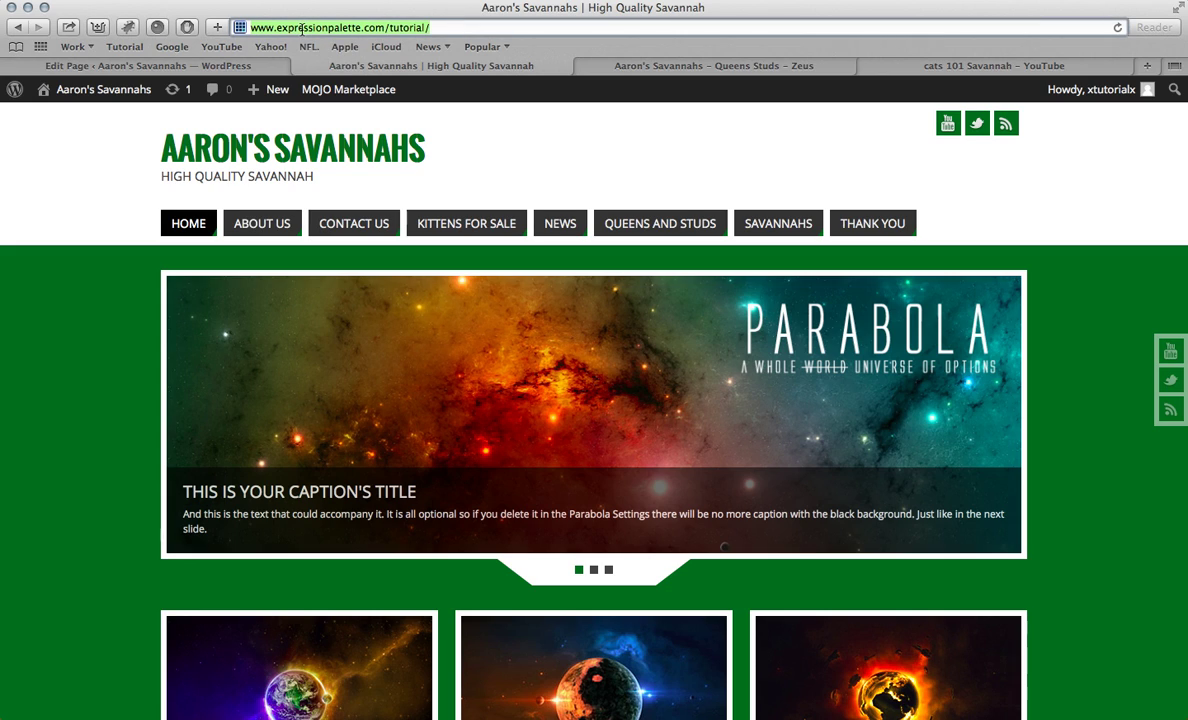
key(super+c)
click(212, 66)
key(super+v)
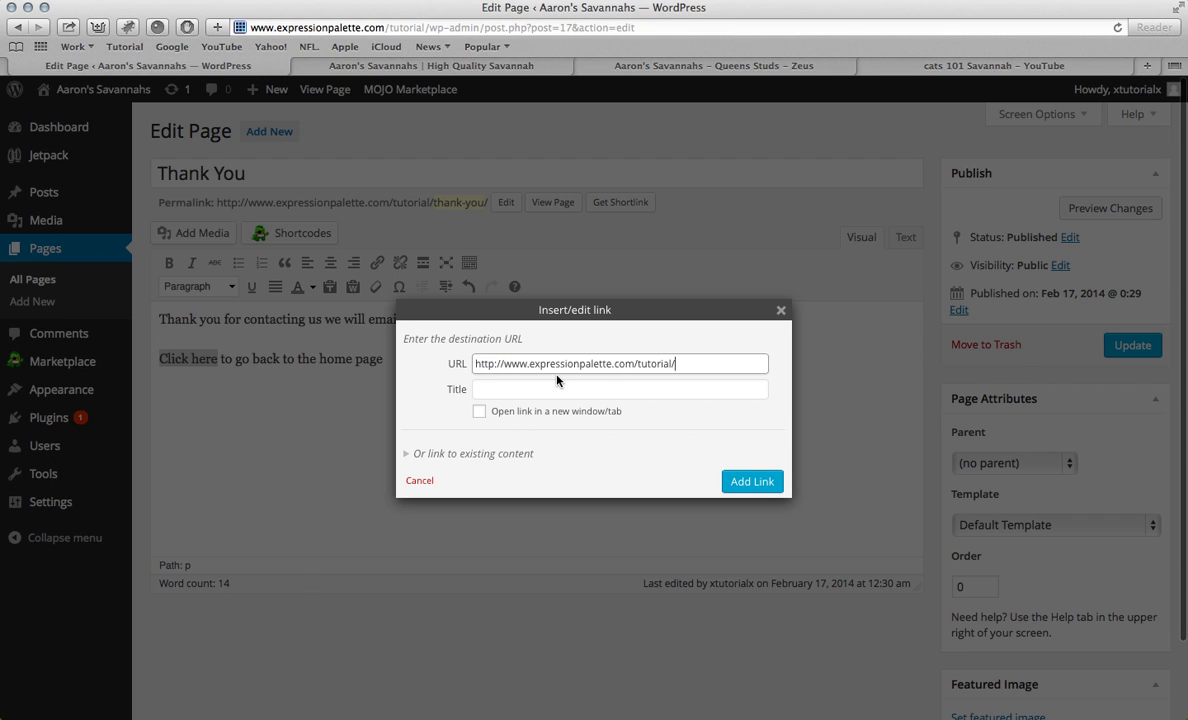
click(748, 484)
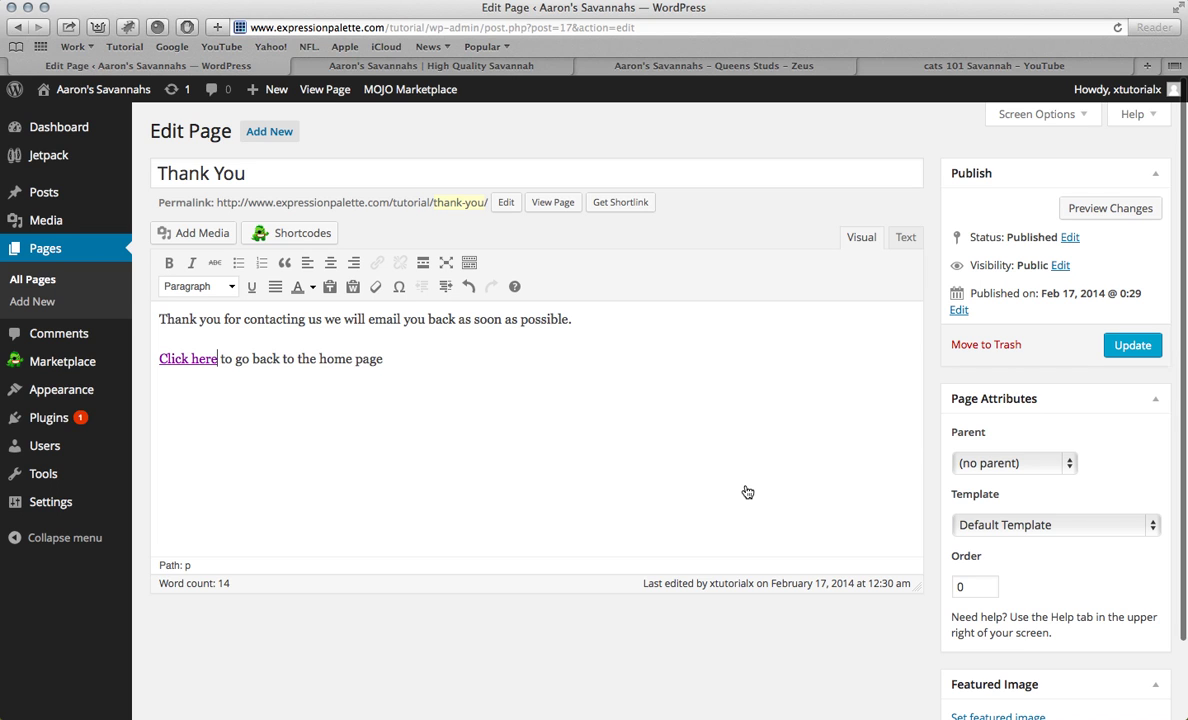
click(1135, 346)
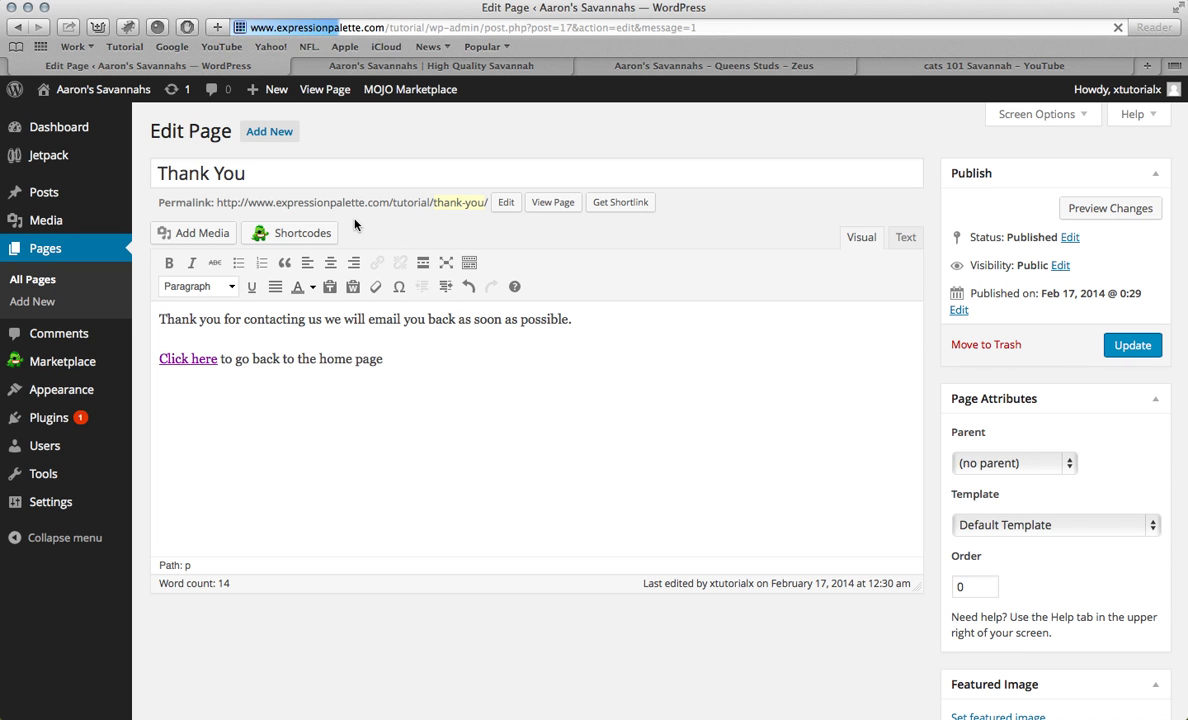
click(480, 70)
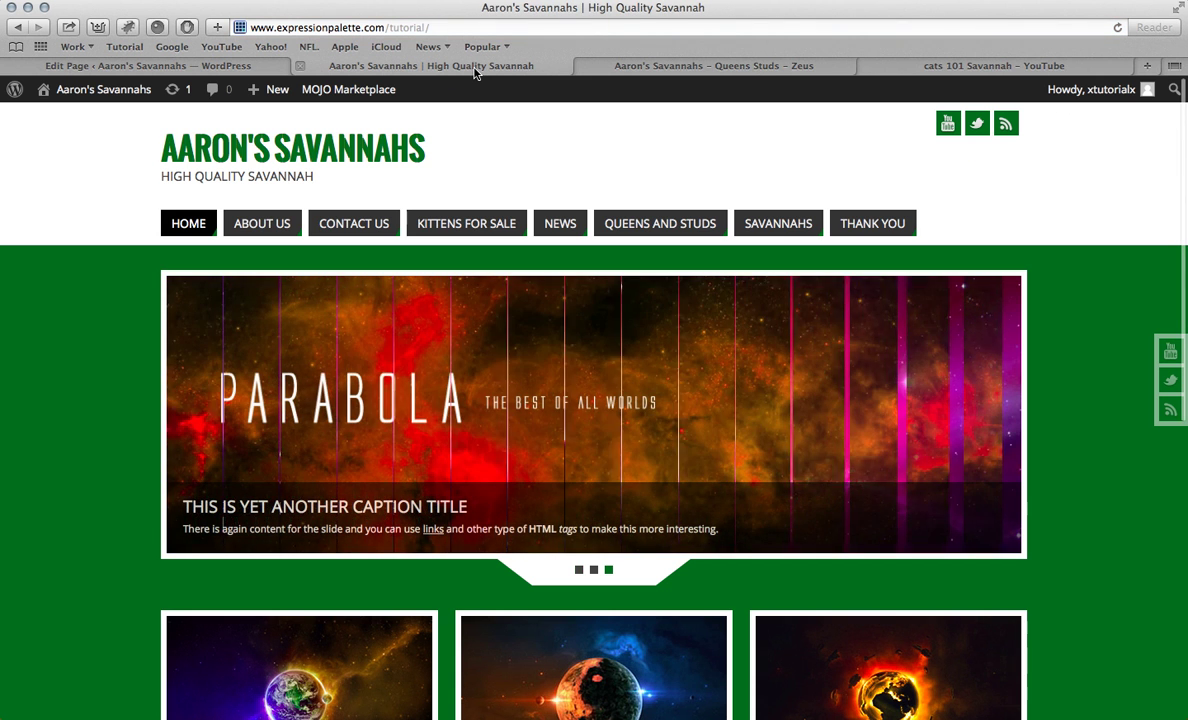
Step: Verify that the live Thank You page's Click here link opens the home page, then show all pages
click(876, 229)
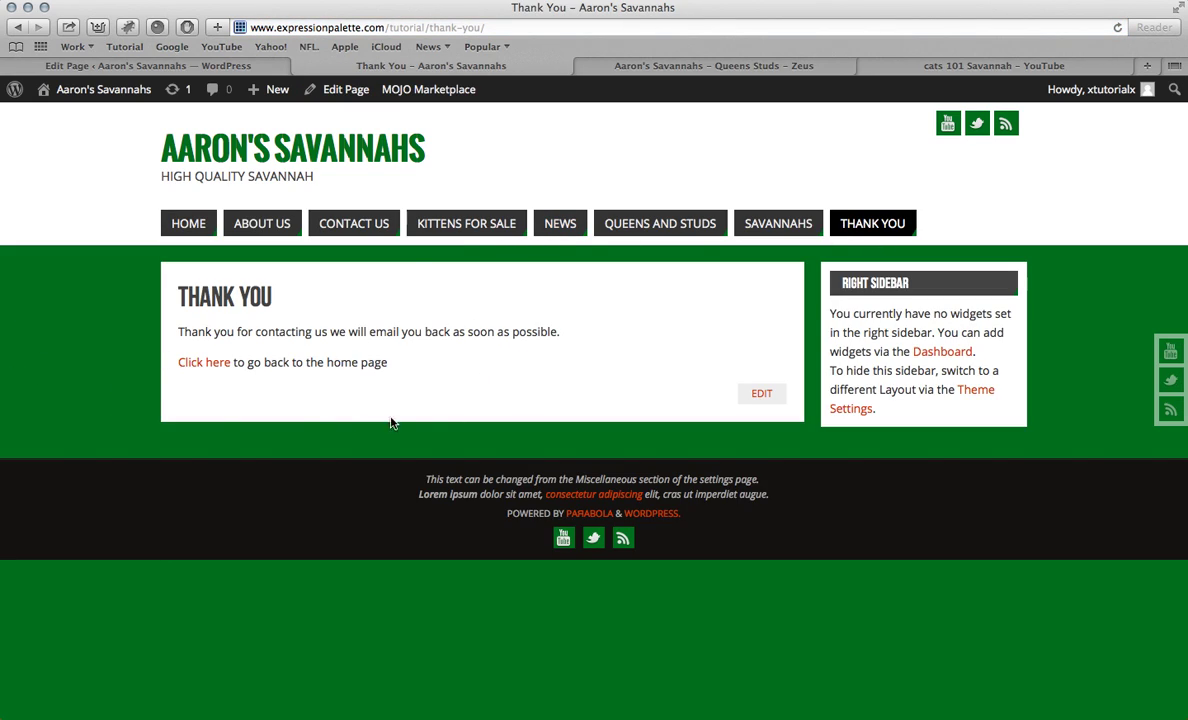
click(218, 366)
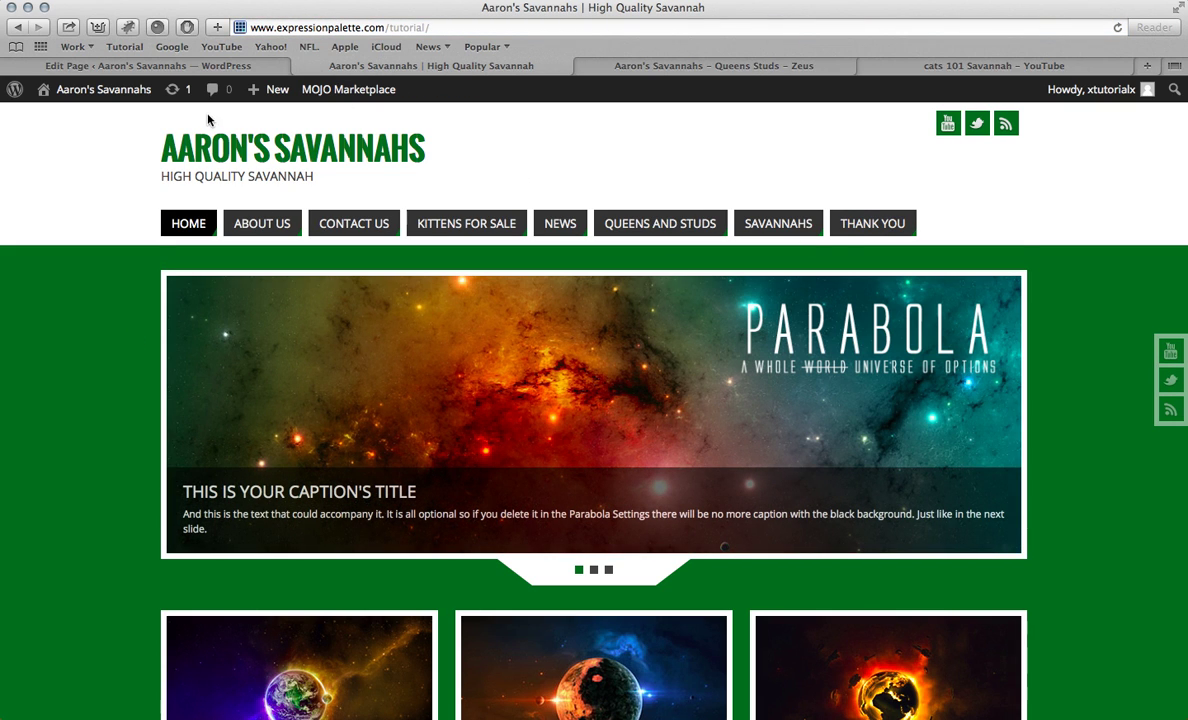
click(210, 66)
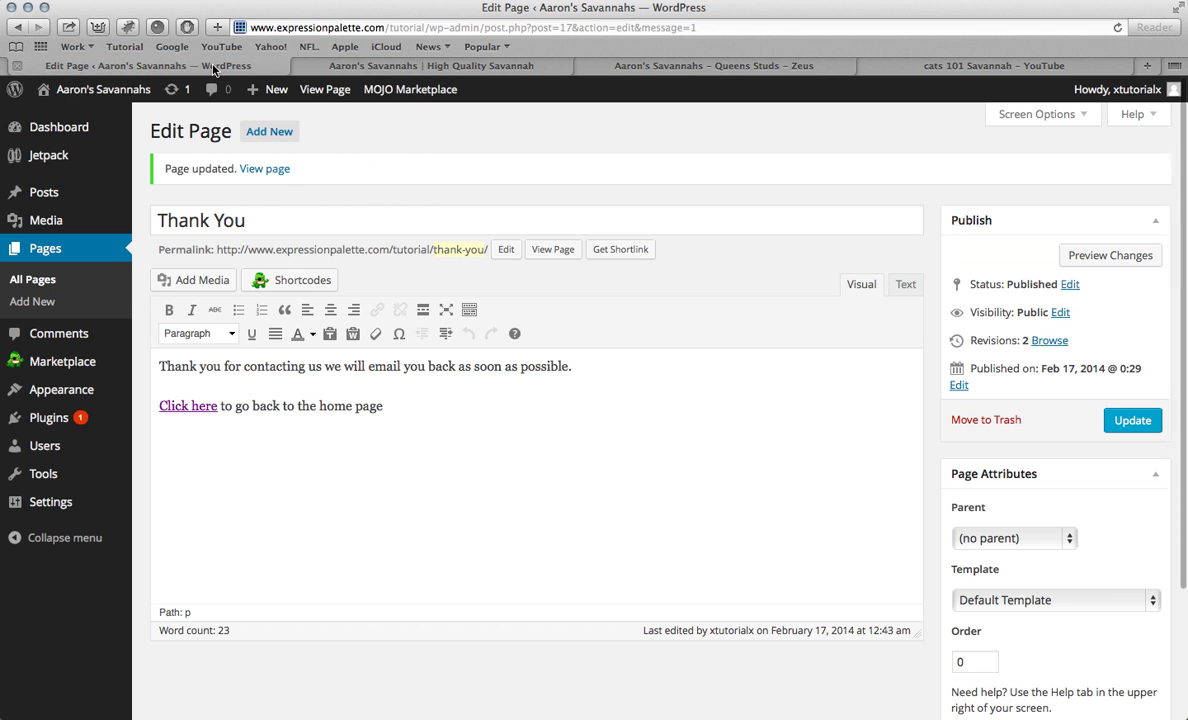
click(46, 250)
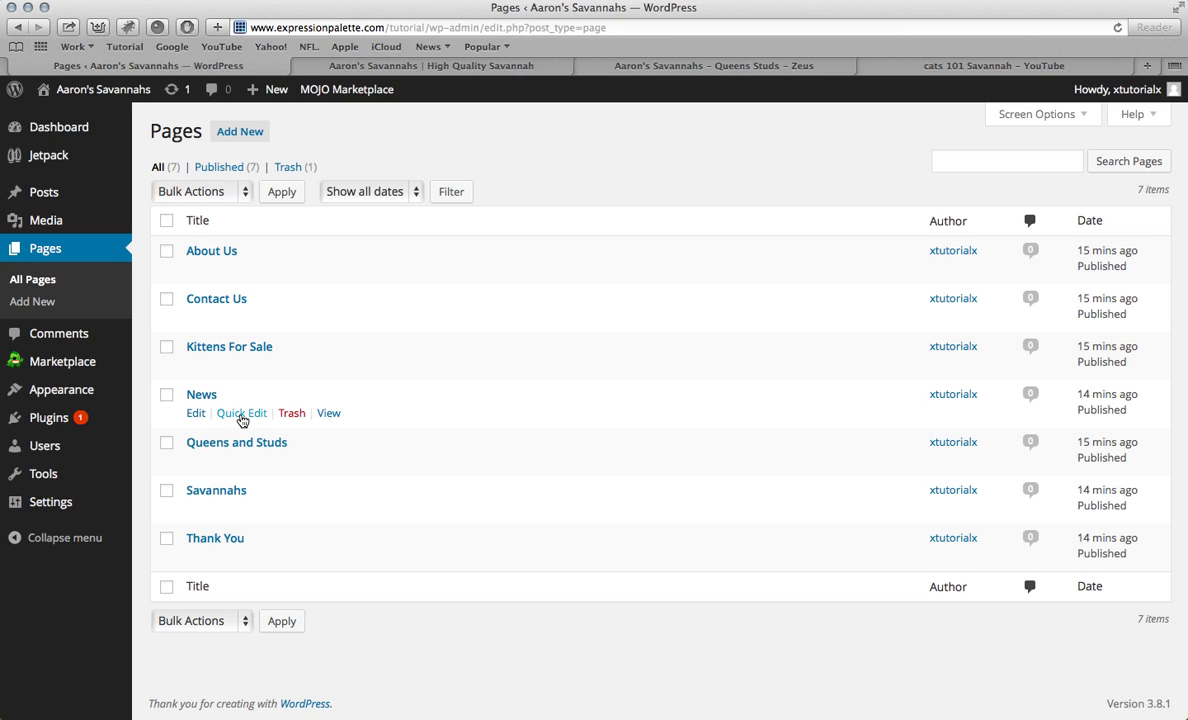
Step: Quick-edit the News page to use the Blog Template (Posts Page) template and save
click(240, 415)
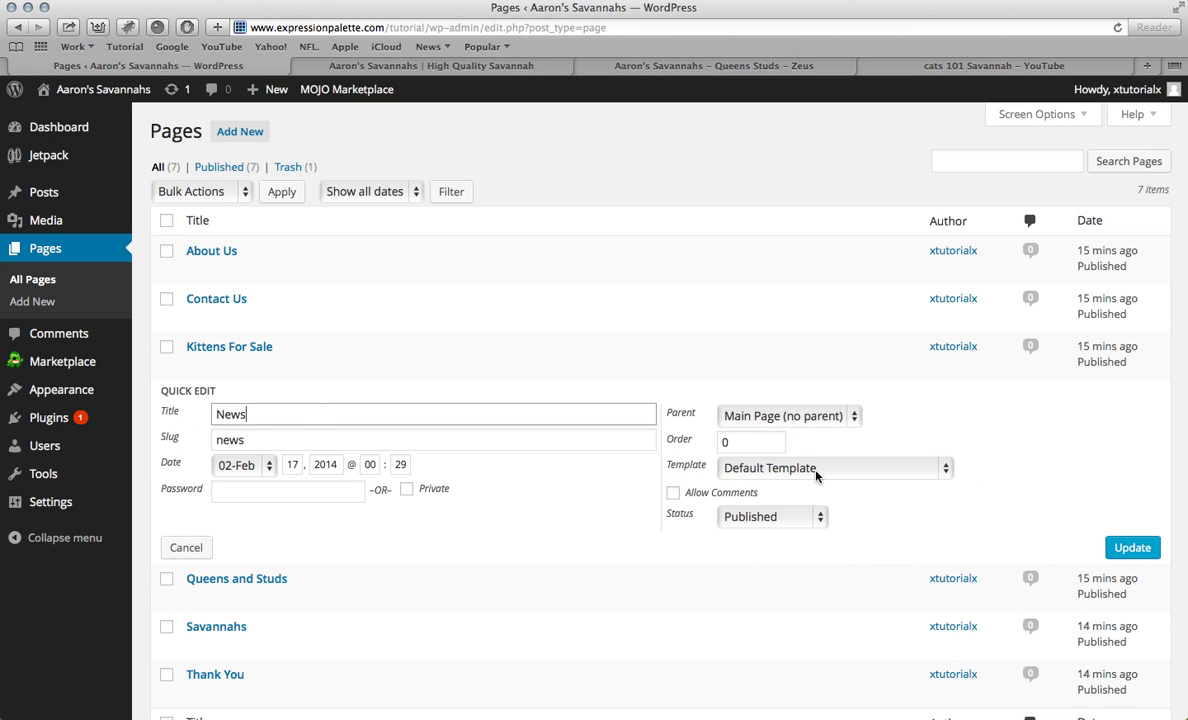
click(810, 472)
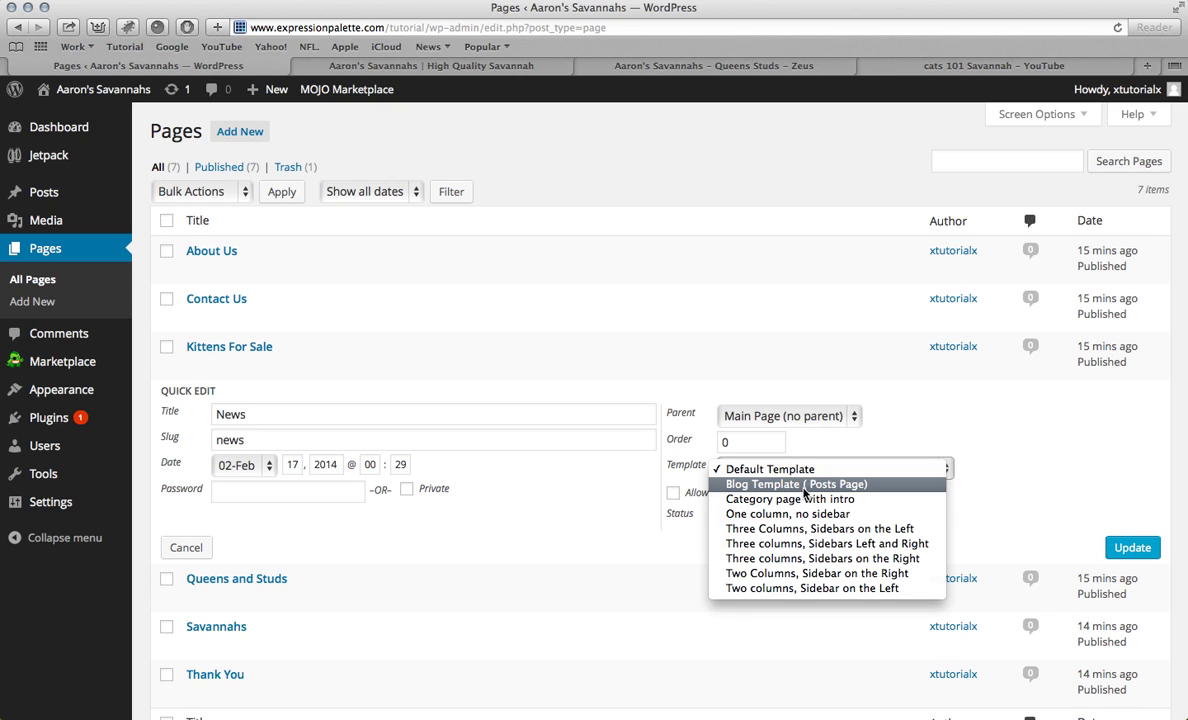
click(804, 486)
key(Return)
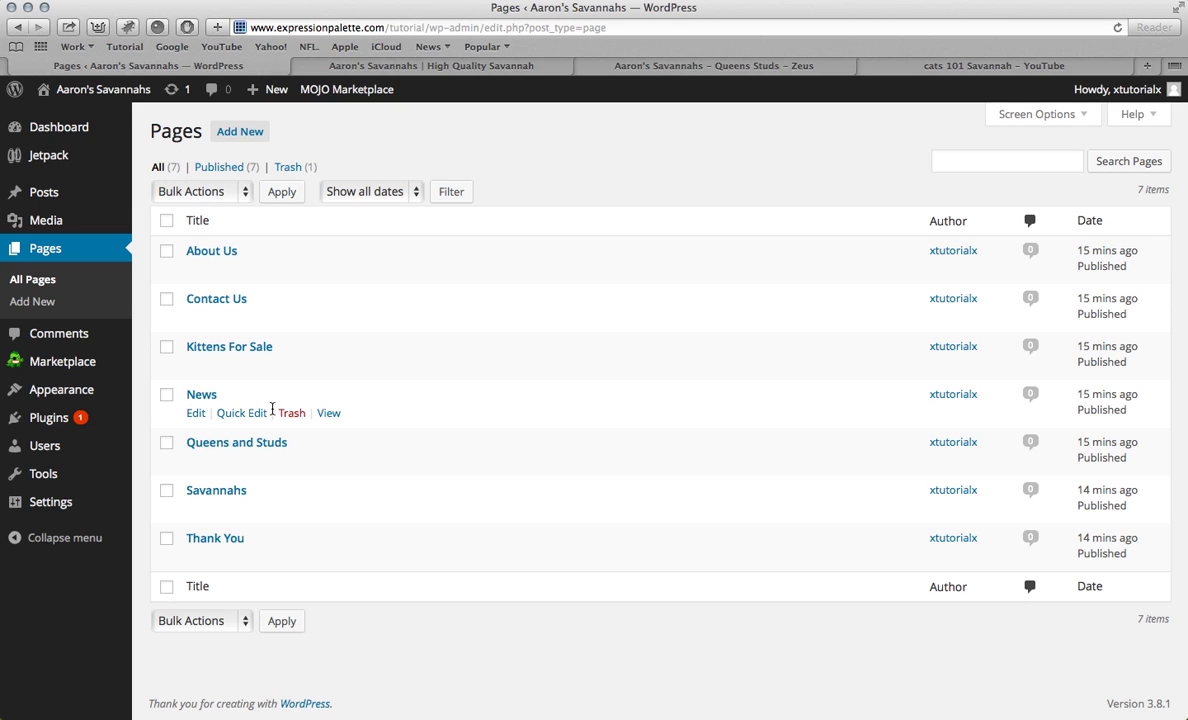
mouse_move(27, 196)
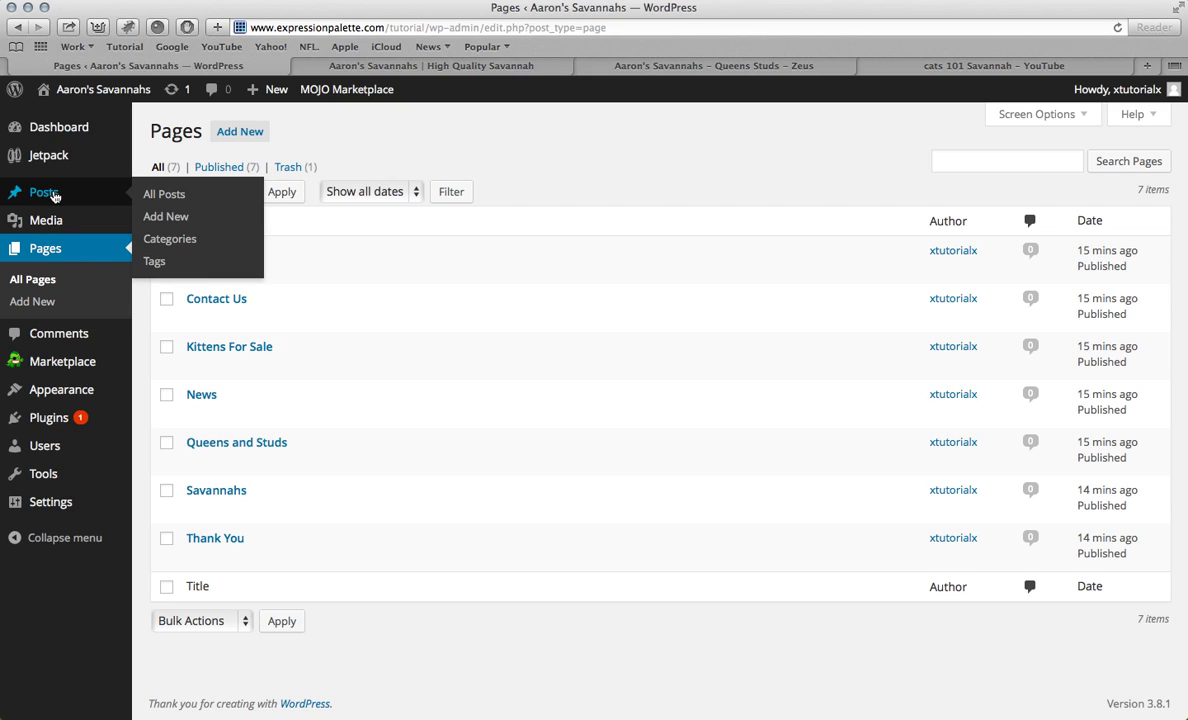
Step: Open the Parabola theme settings and expand Post Information Settings
click(50, 193)
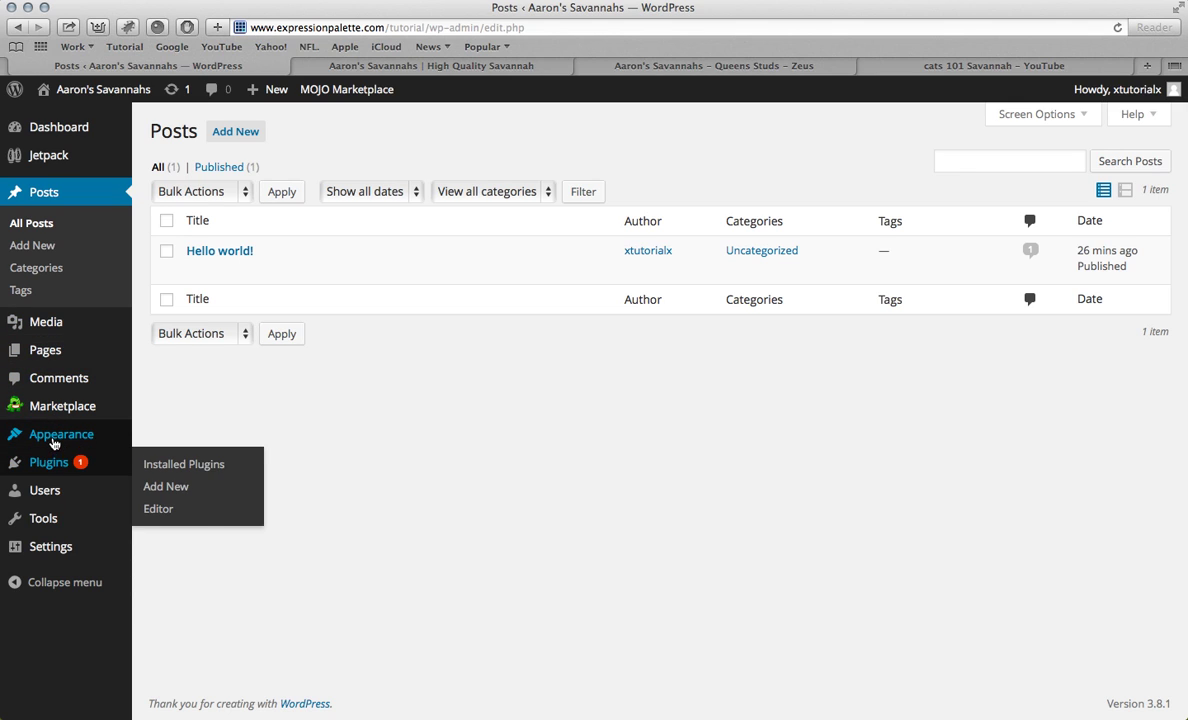
mouse_move(54, 443)
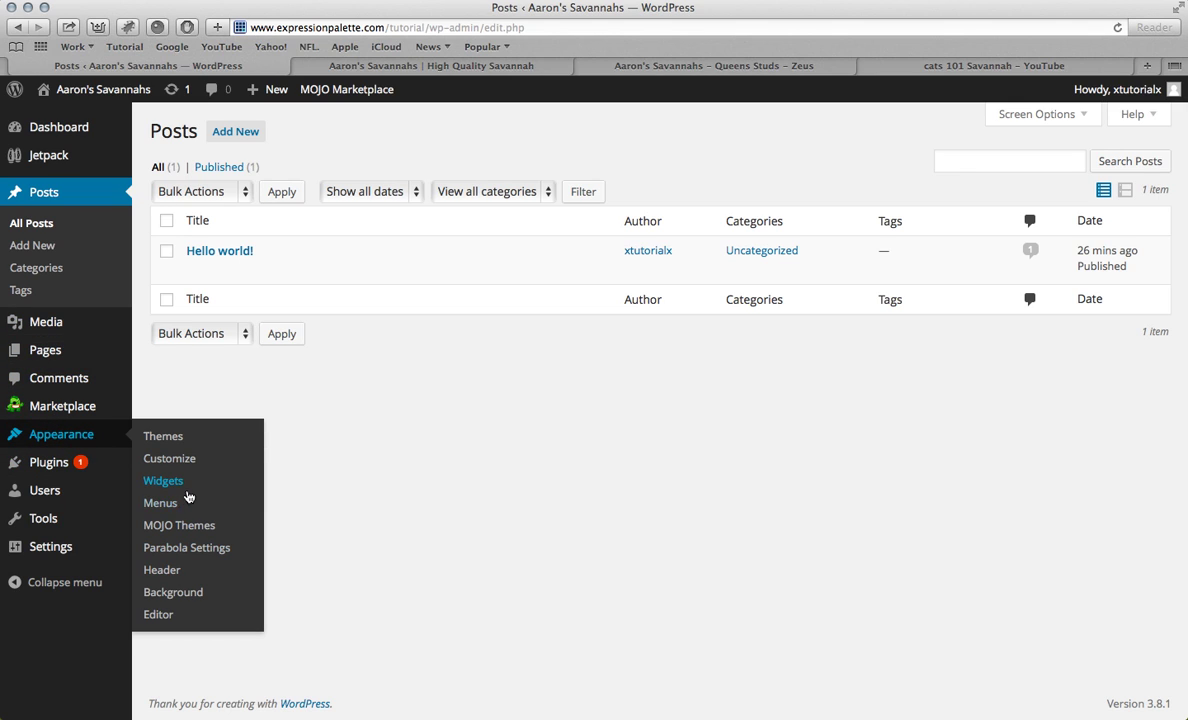
click(190, 550)
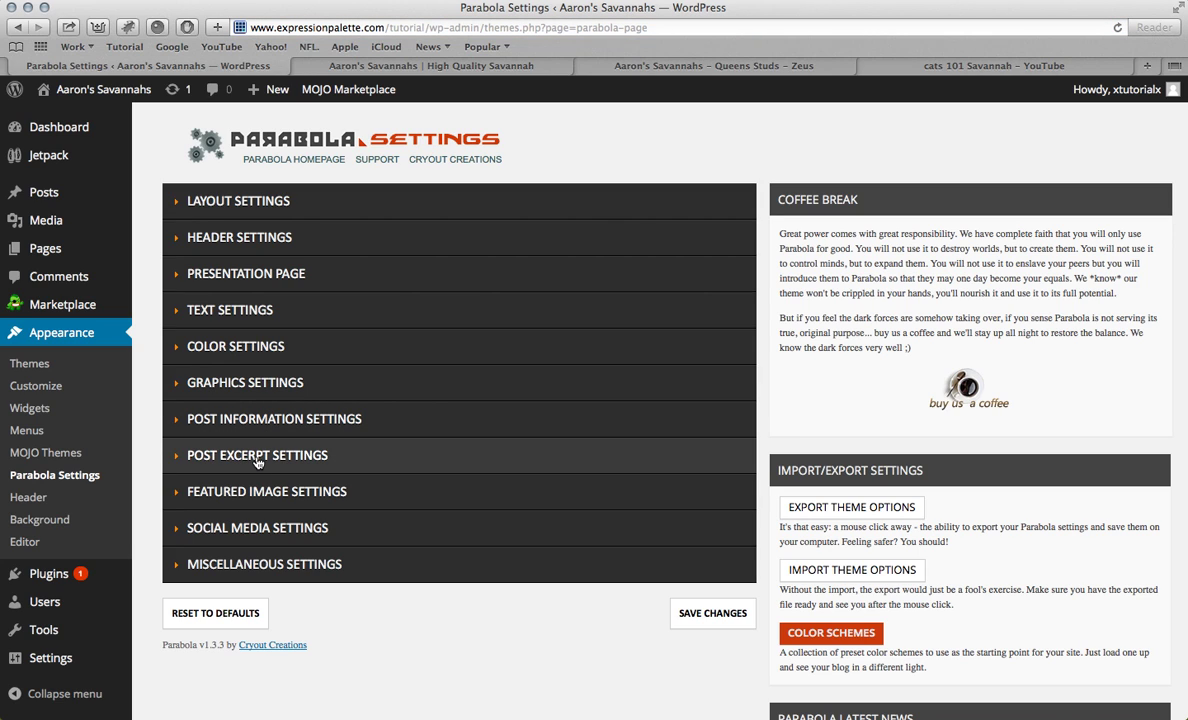
click(258, 420)
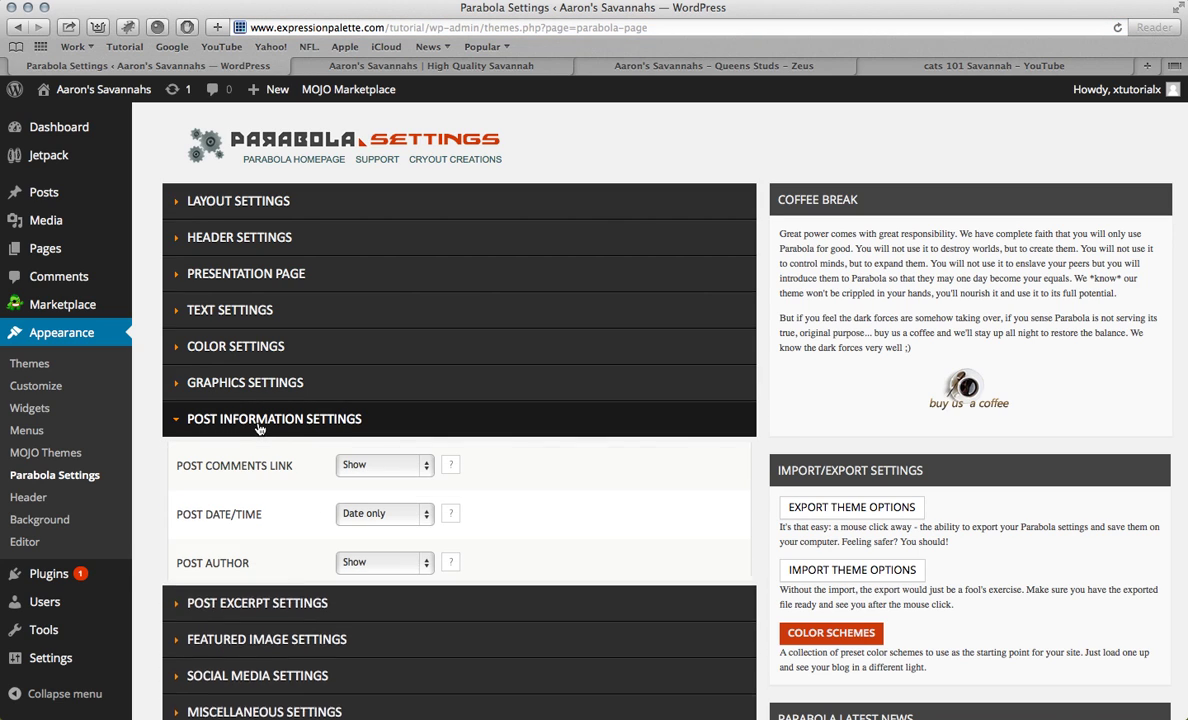
scroll(273, 424, down, 5)
scroll(322, 338, up, 2)
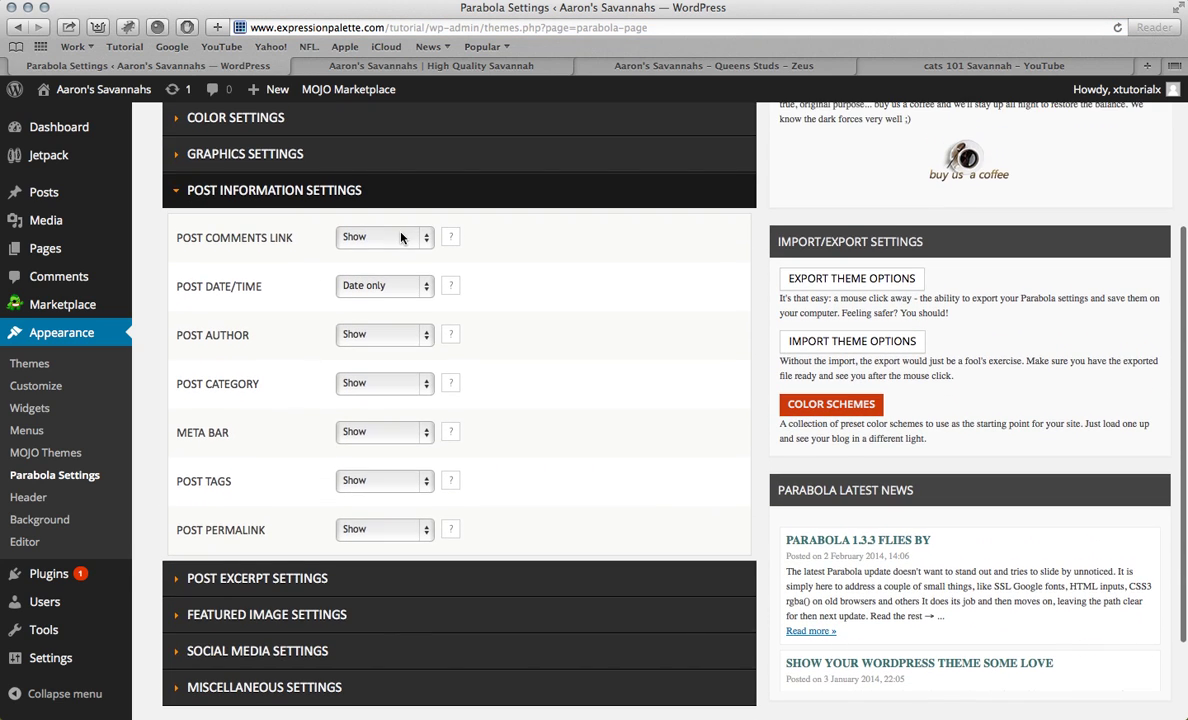
Step: Hide the post comments link, the post date and time, and the post author
click(366, 237)
click(389, 258)
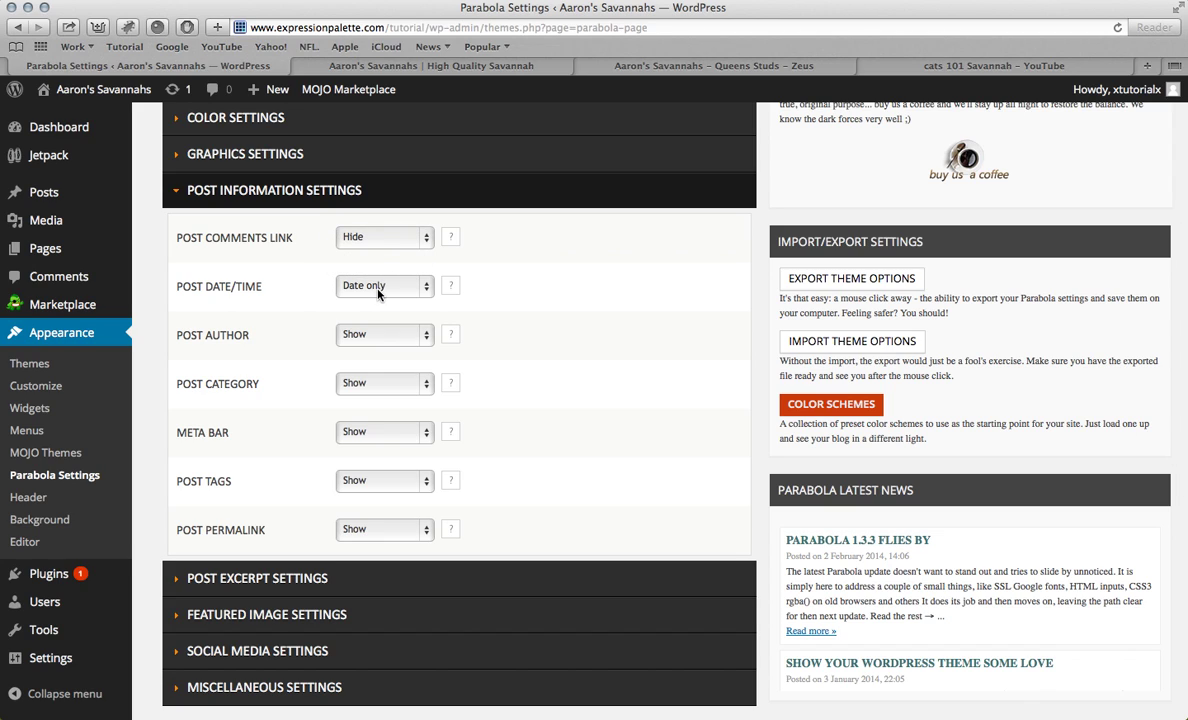
click(384, 287)
click(370, 320)
click(363, 336)
click(360, 354)
Step: Keep post category and tags shown while hiding the meta bar and post permalink
click(356, 384)
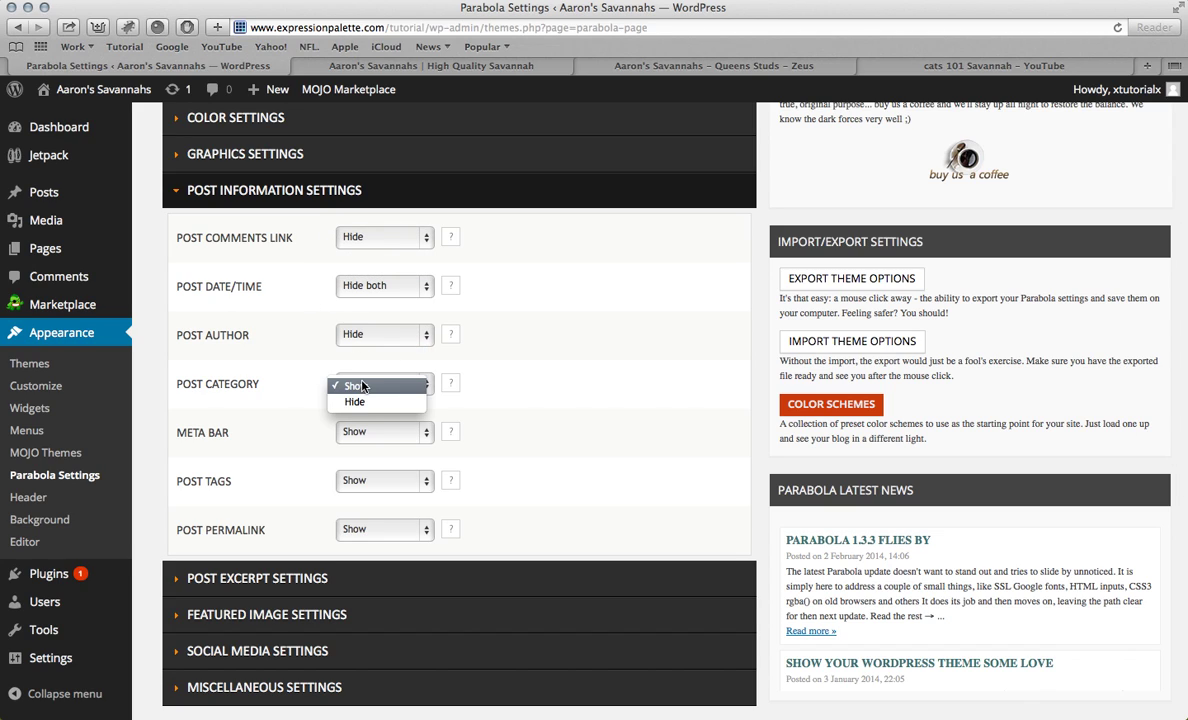
click(360, 402)
click(363, 440)
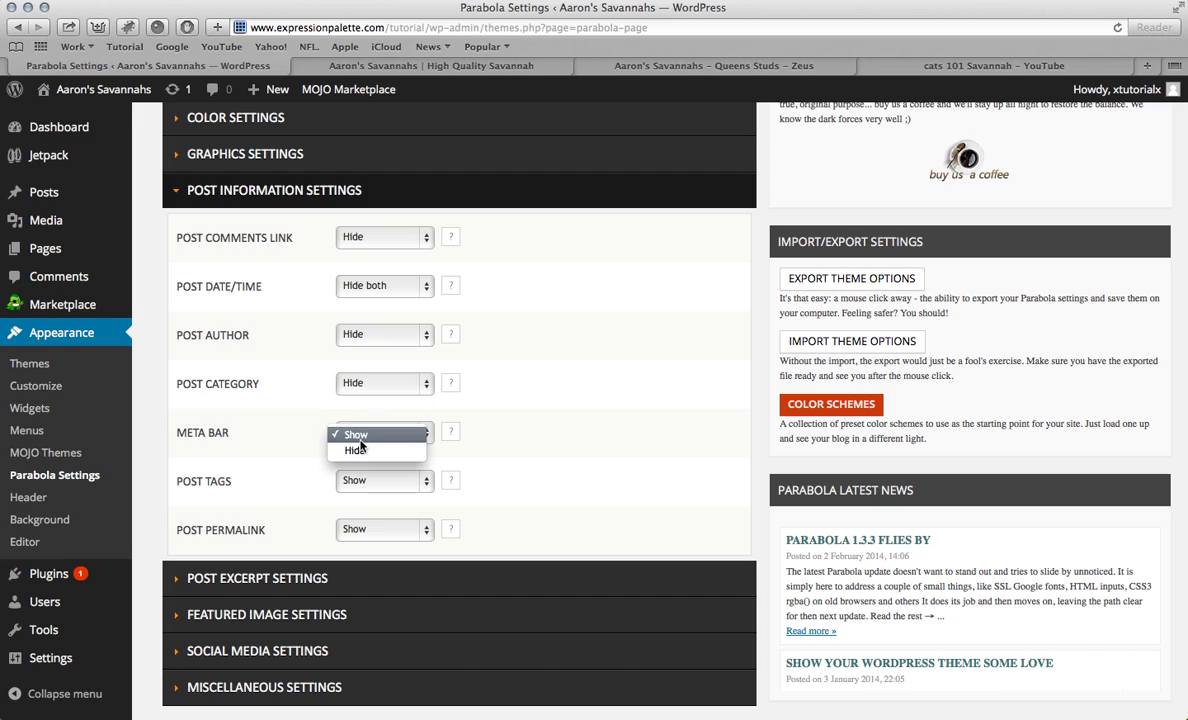
click(384, 386)
click(380, 386)
click(360, 370)
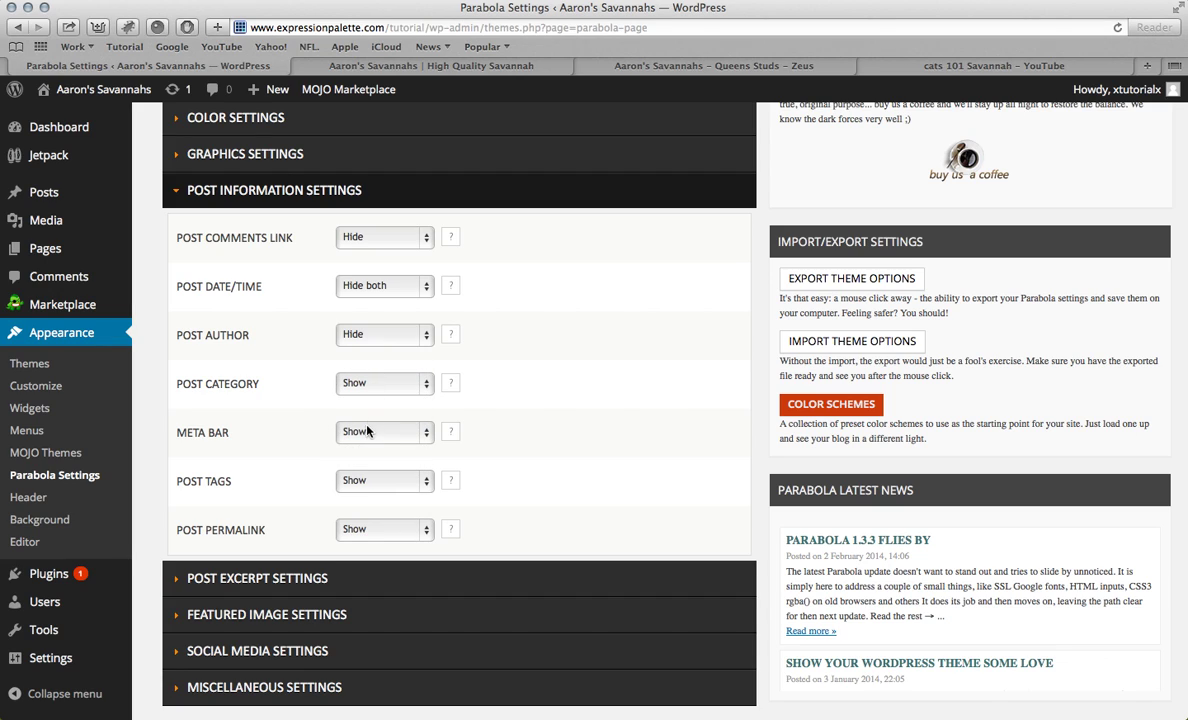
click(352, 432)
click(356, 451)
click(362, 482)
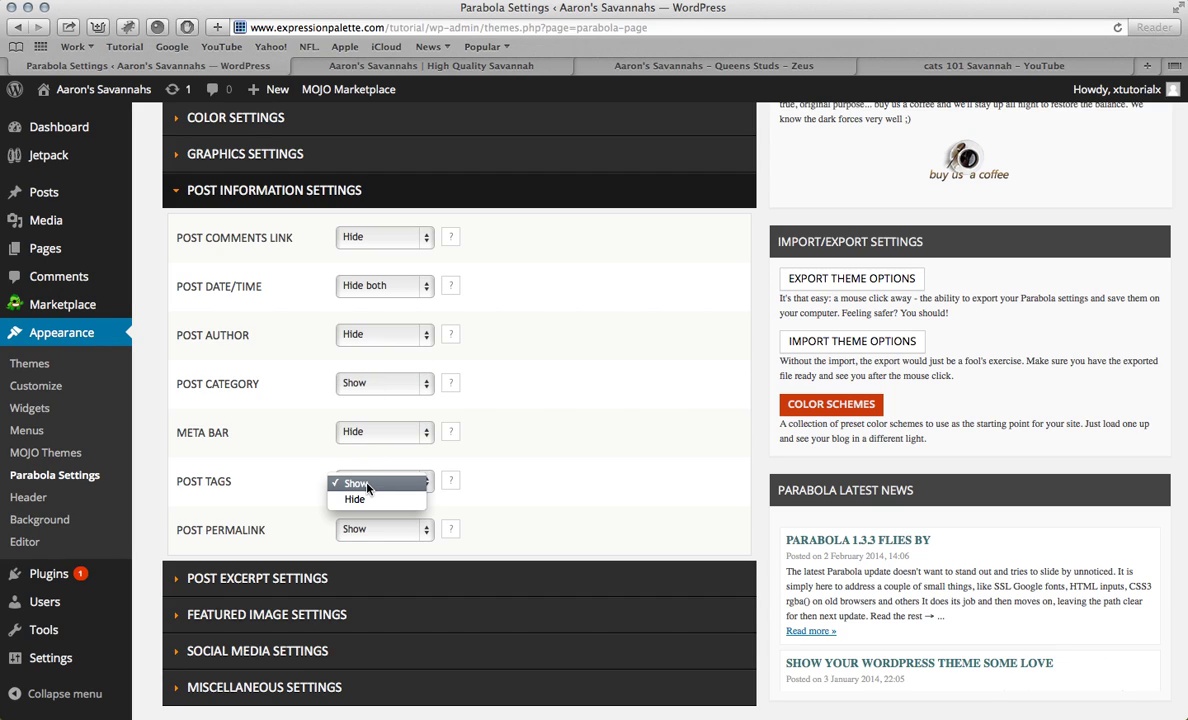
click(370, 486)
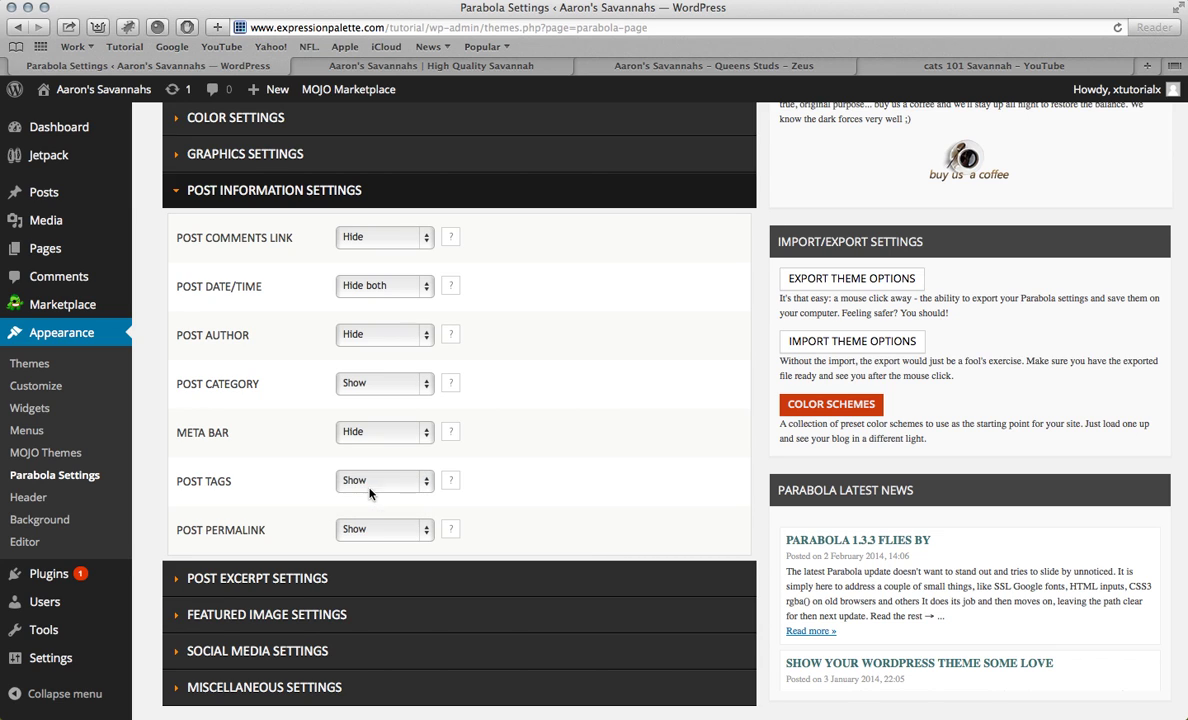
click(370, 533)
click(372, 549)
Step: Save the Parabola settings and go to All Posts
scroll(483, 428, up, 3)
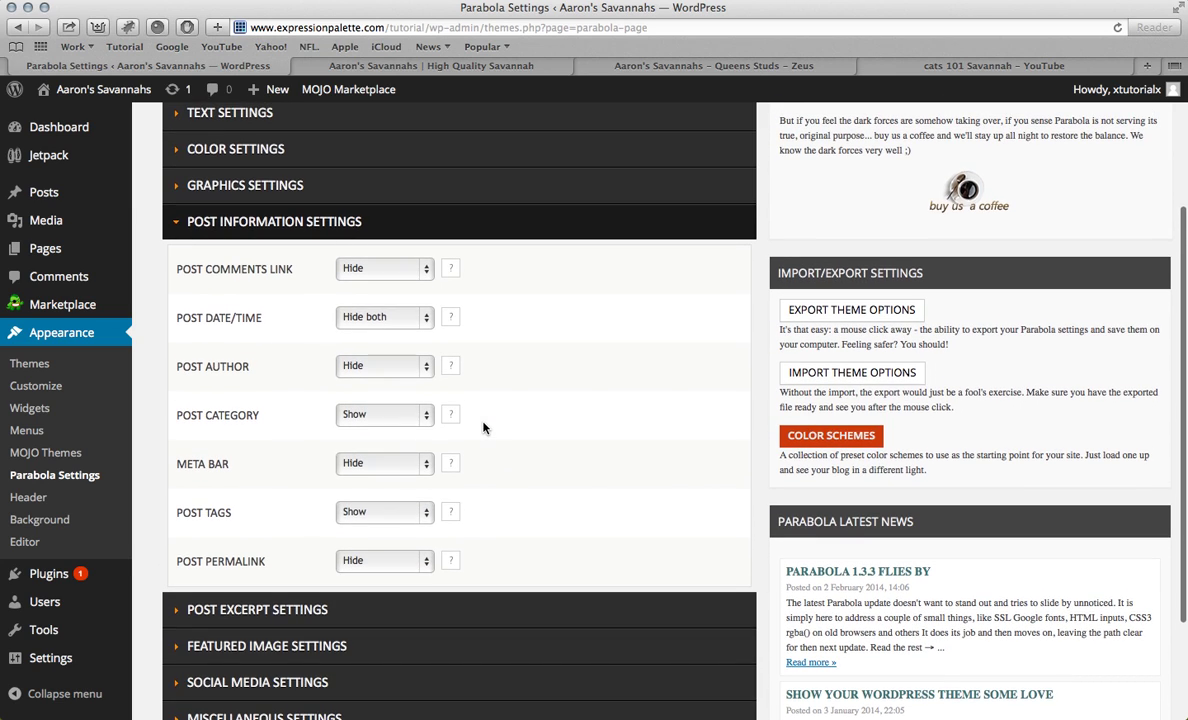
scroll(483, 428, up, 1)
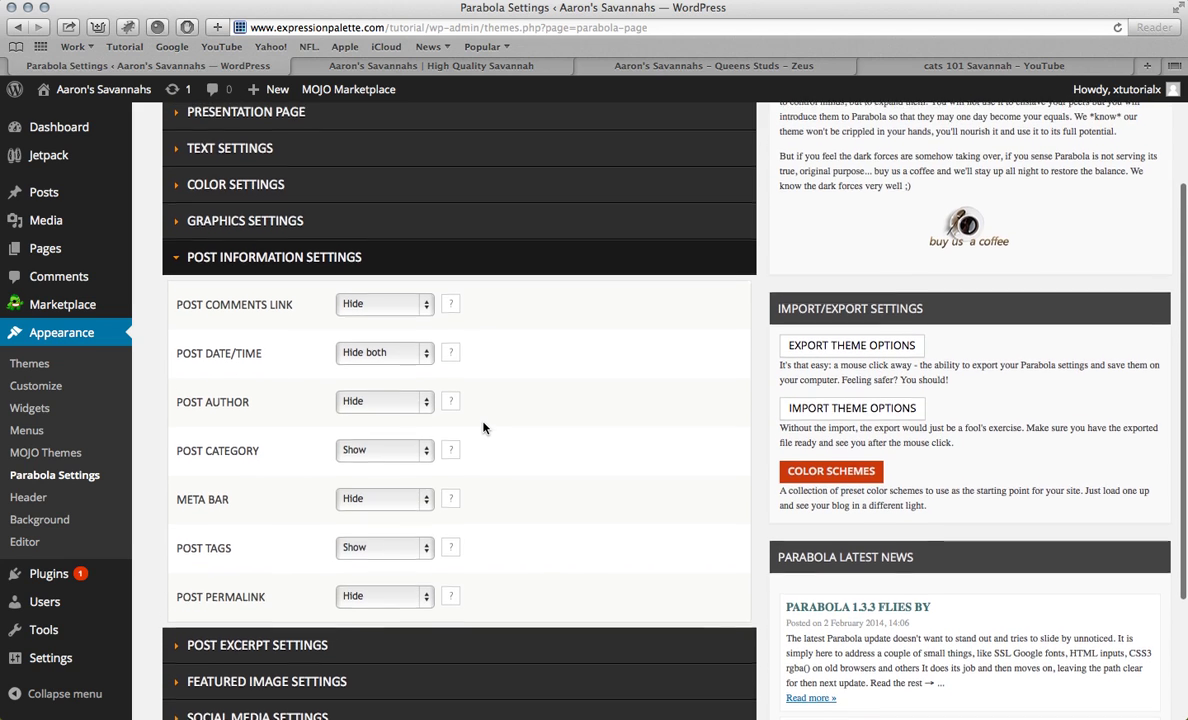
scroll(483, 428, up, 1)
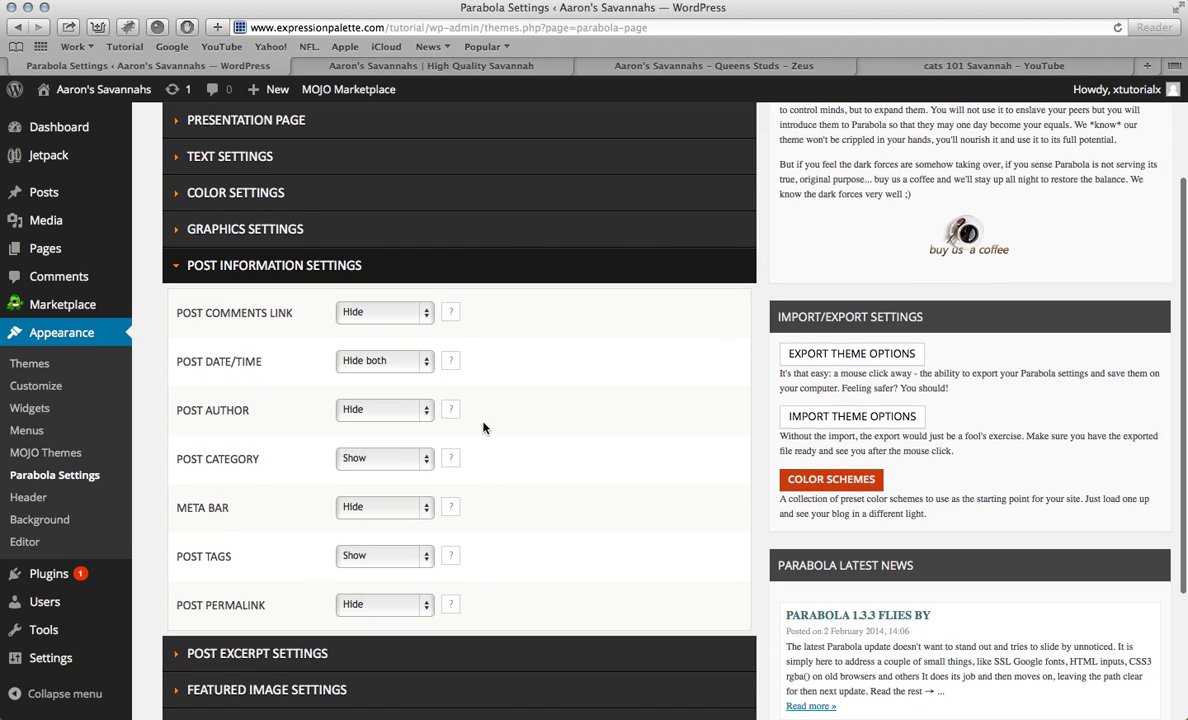
scroll(483, 428, up, 5)
scroll(490, 419, down, 10)
click(697, 617)
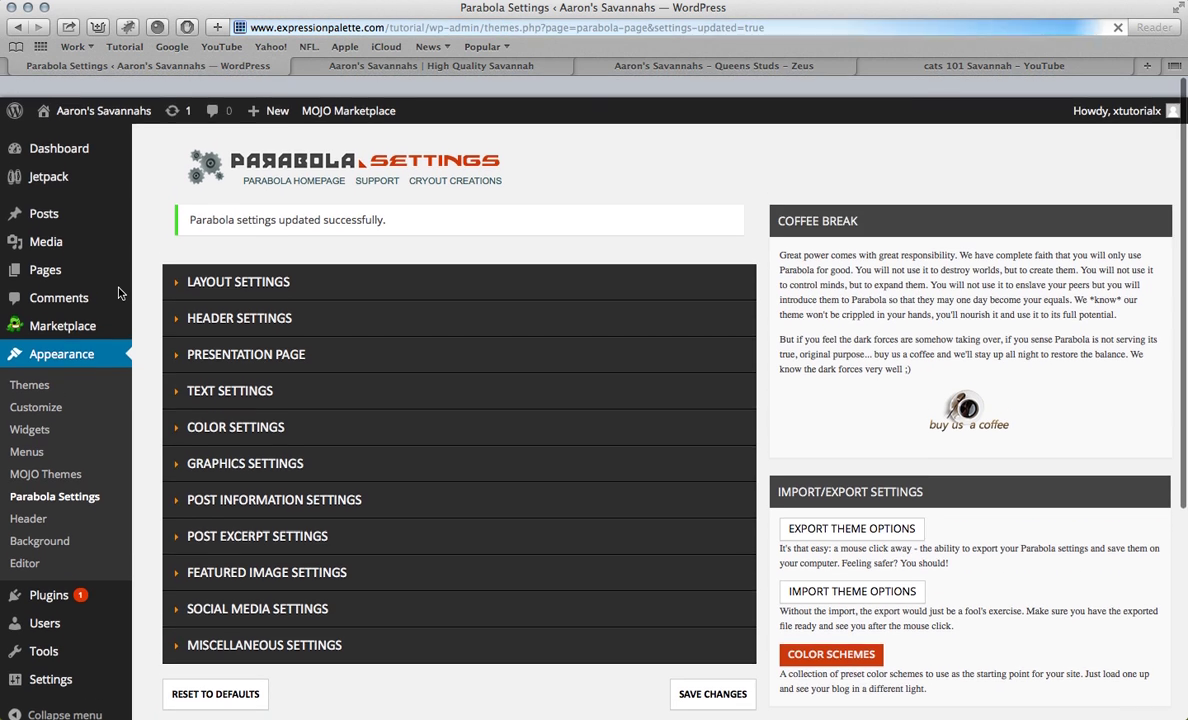
scroll(118, 292, down, 1)
click(48, 192)
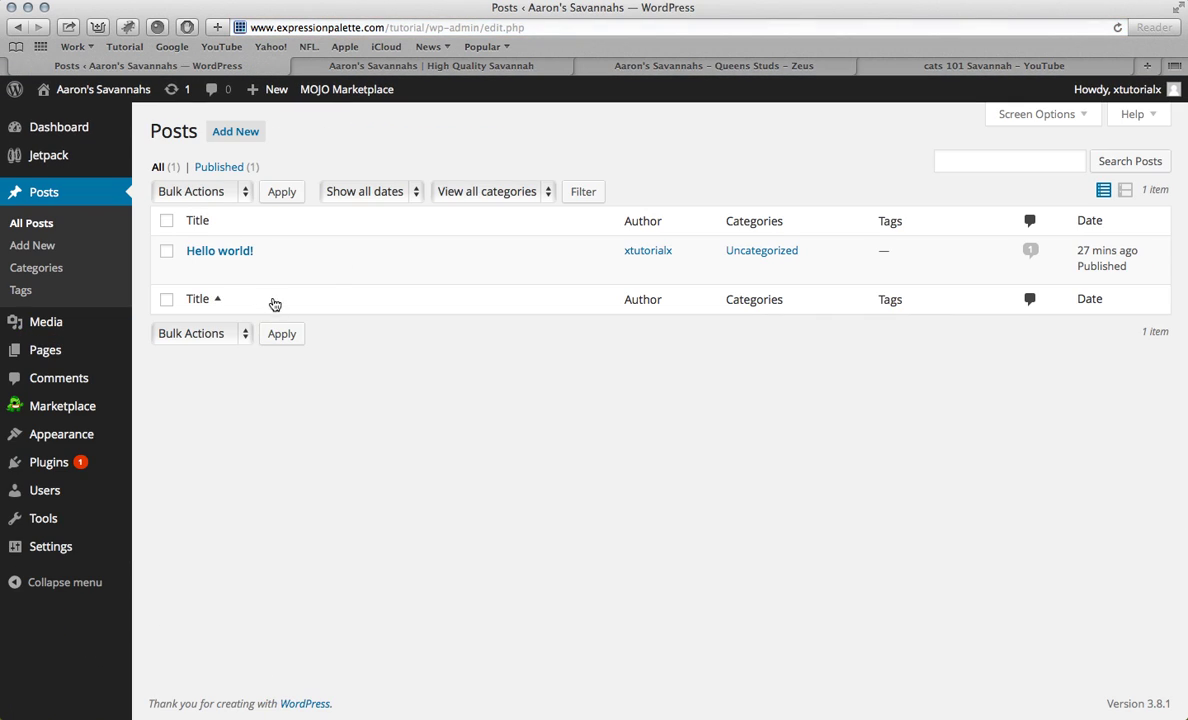
Step: Trash the default Hello world! post and start a new post
mouse_move(228, 256)
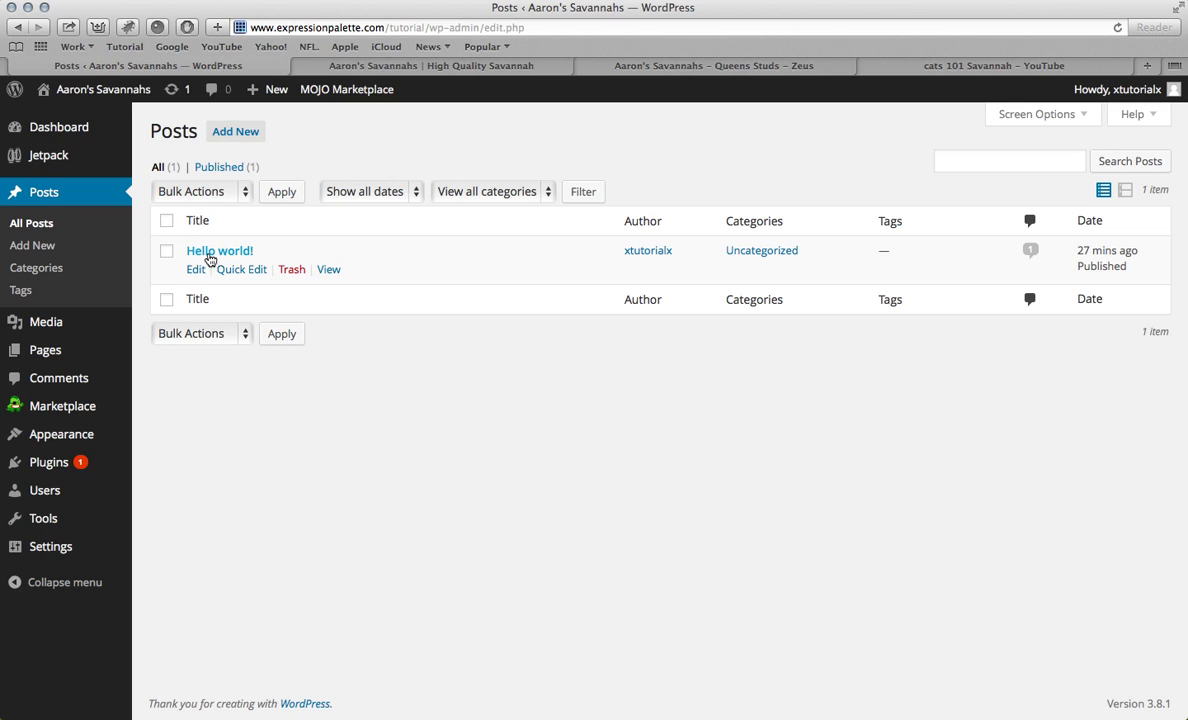
click(292, 272)
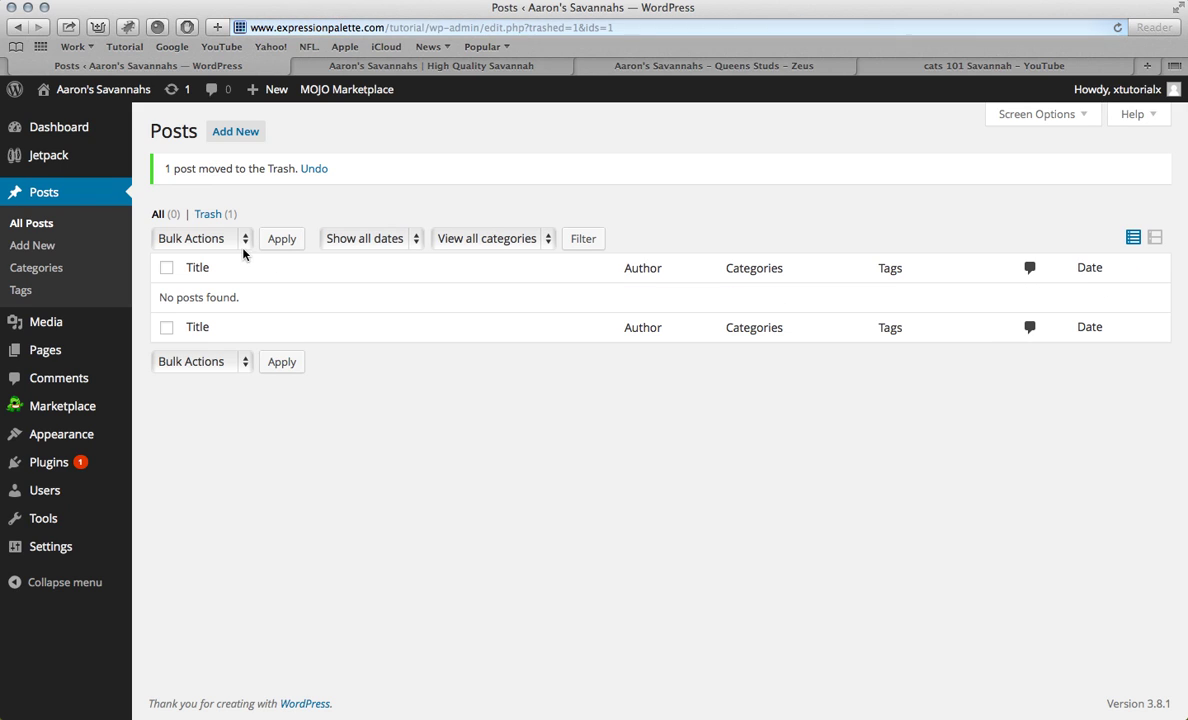
click(238, 134)
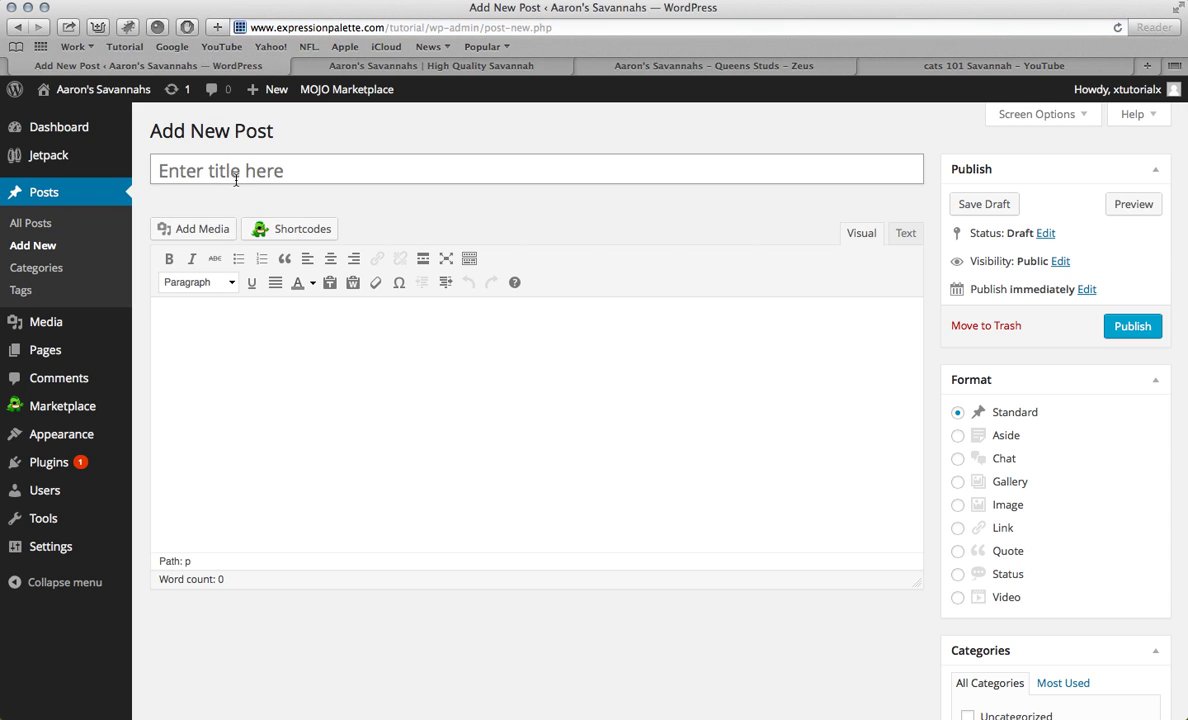
Step: Title the new post 'New Kittens'
click(236, 179)
text(New k)
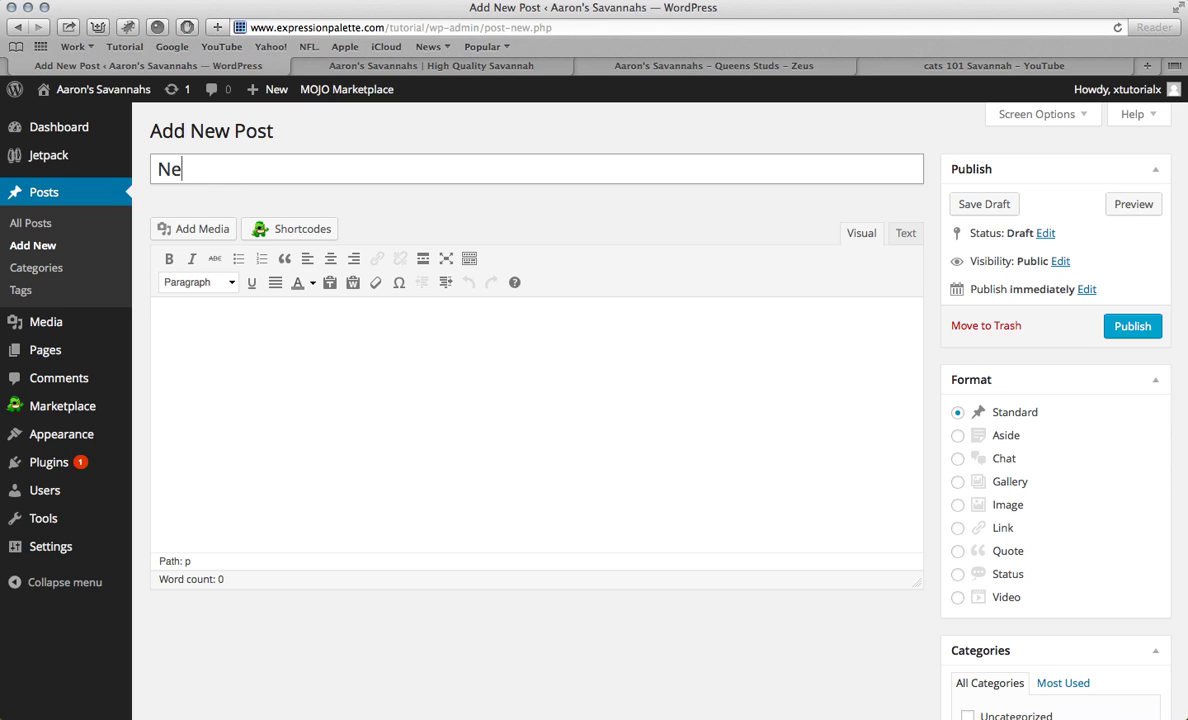
key(BackSpace)
text(Kittens)
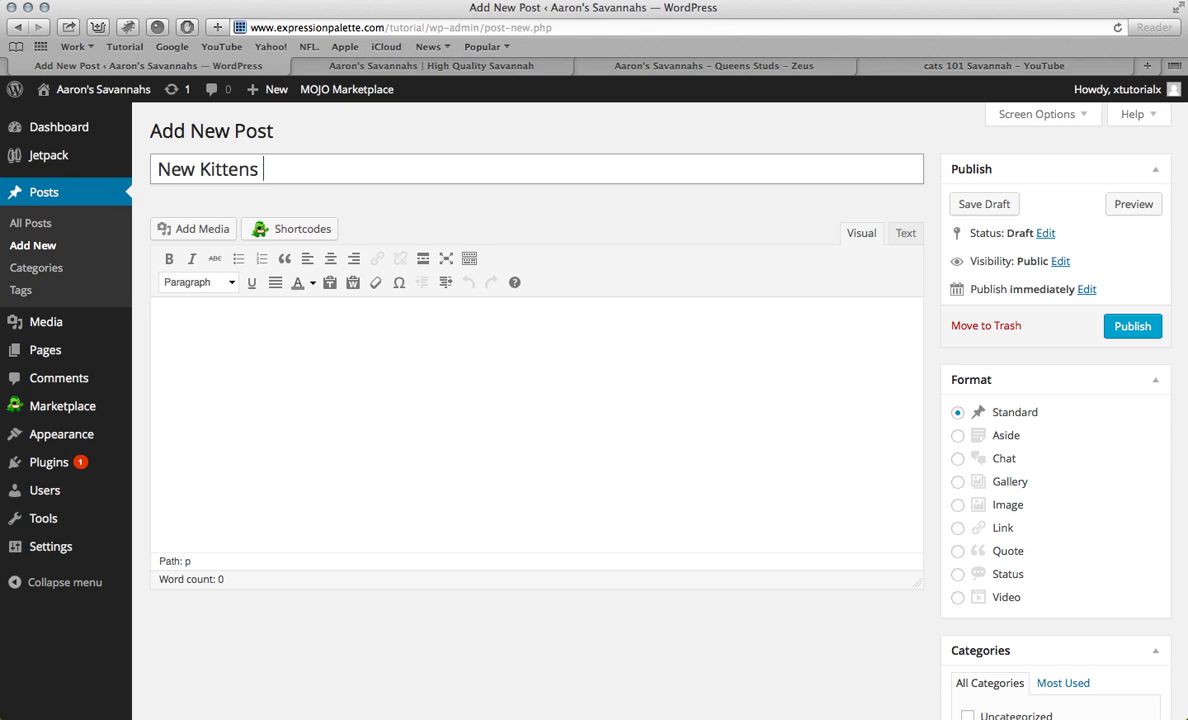
Step: Write 'Our momma cat gave birth to new kittens.' as the post body
click(270, 339)
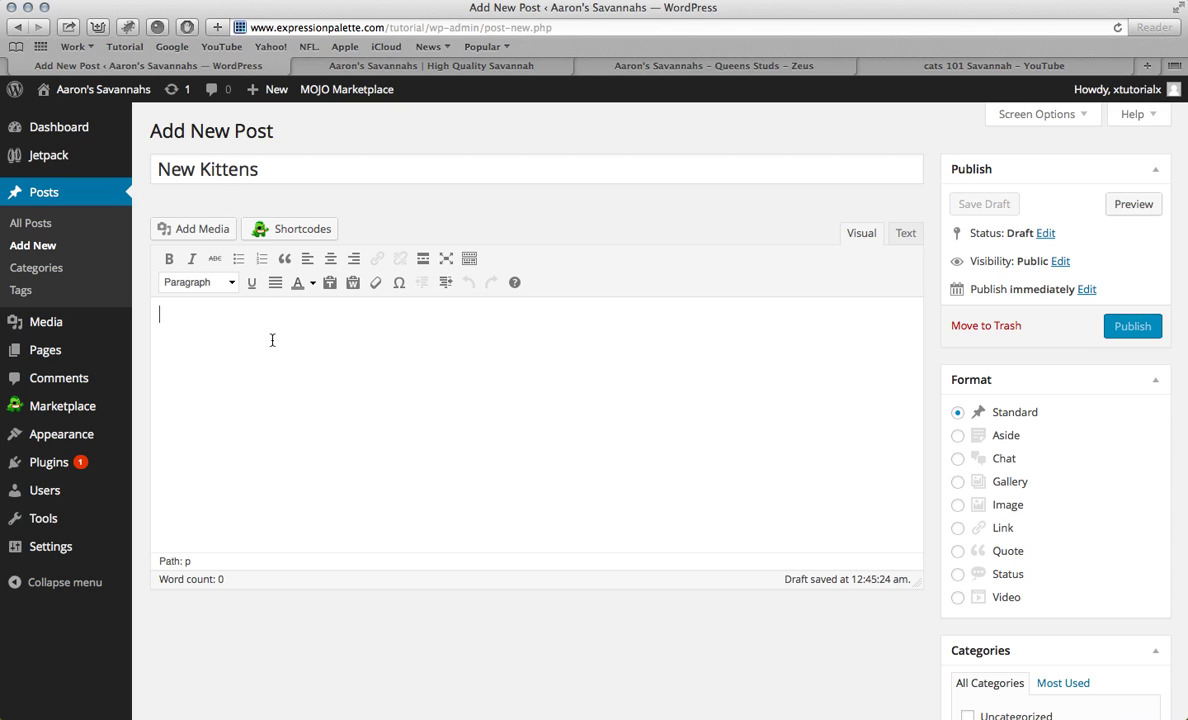
text(Our Momma)
key(BackSpace)
key(BackSpace)
key(BackSpace)
key(BackSpace)
key(BackSpace)
text(momm)
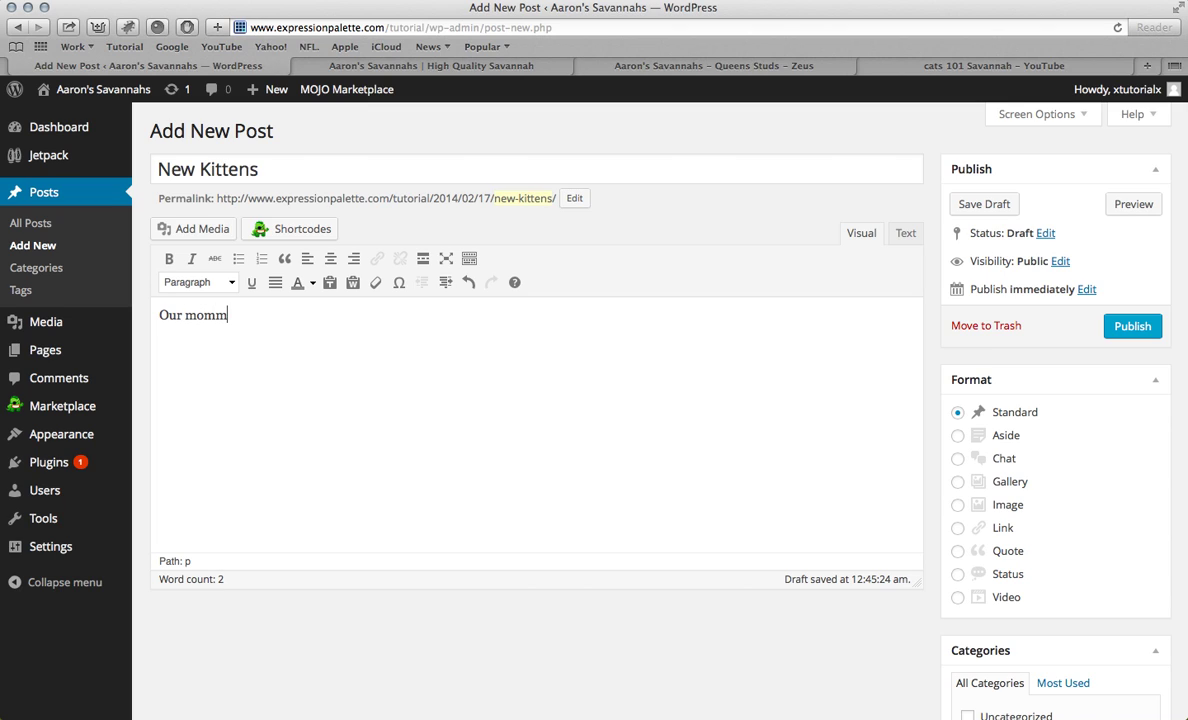
text(a cat gave birth)
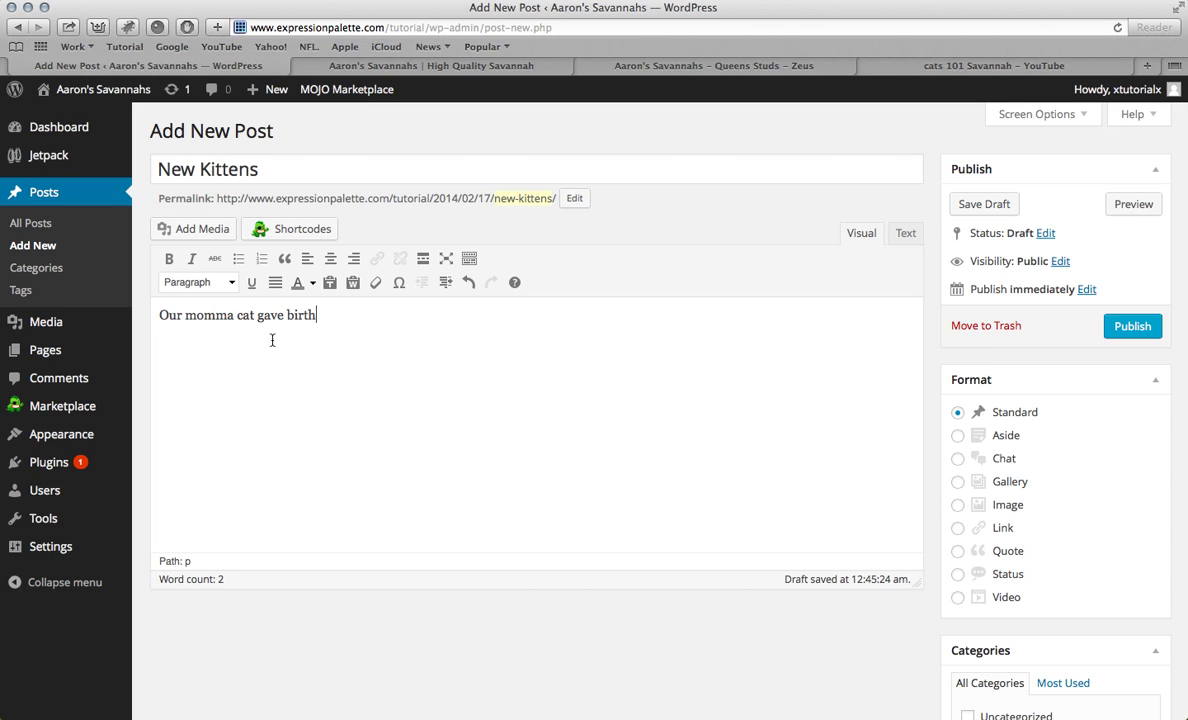
text( to new kittens.)
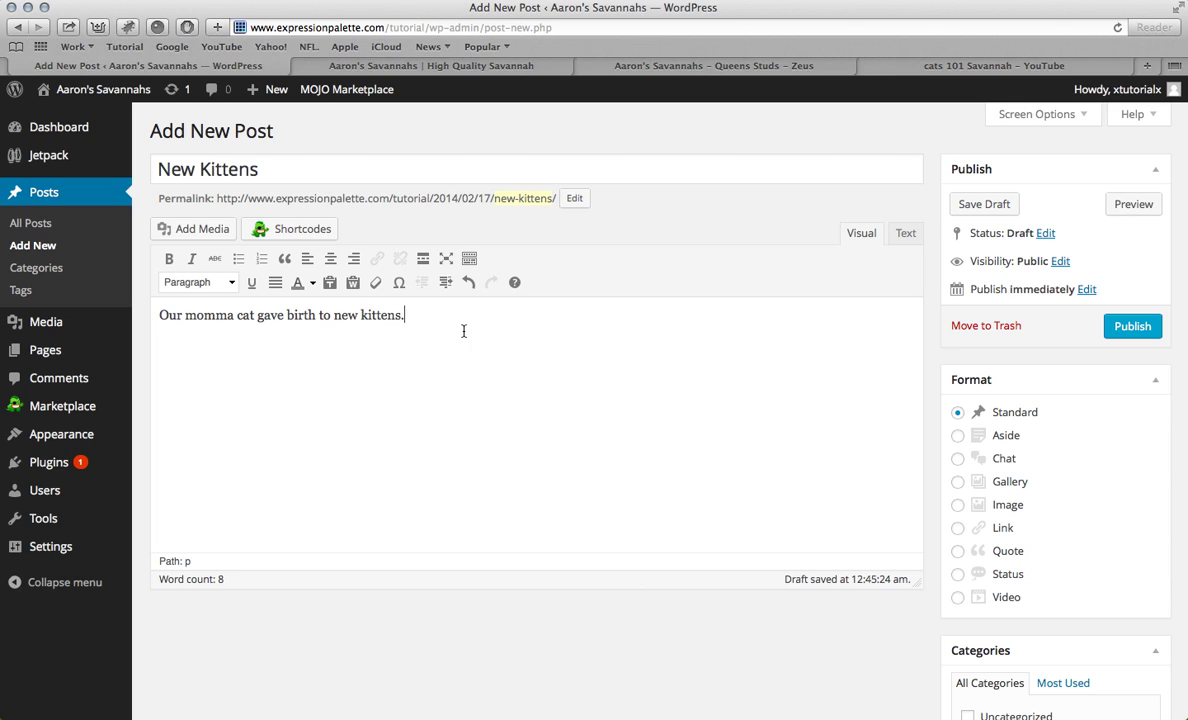
scroll(474, 350, down, 5)
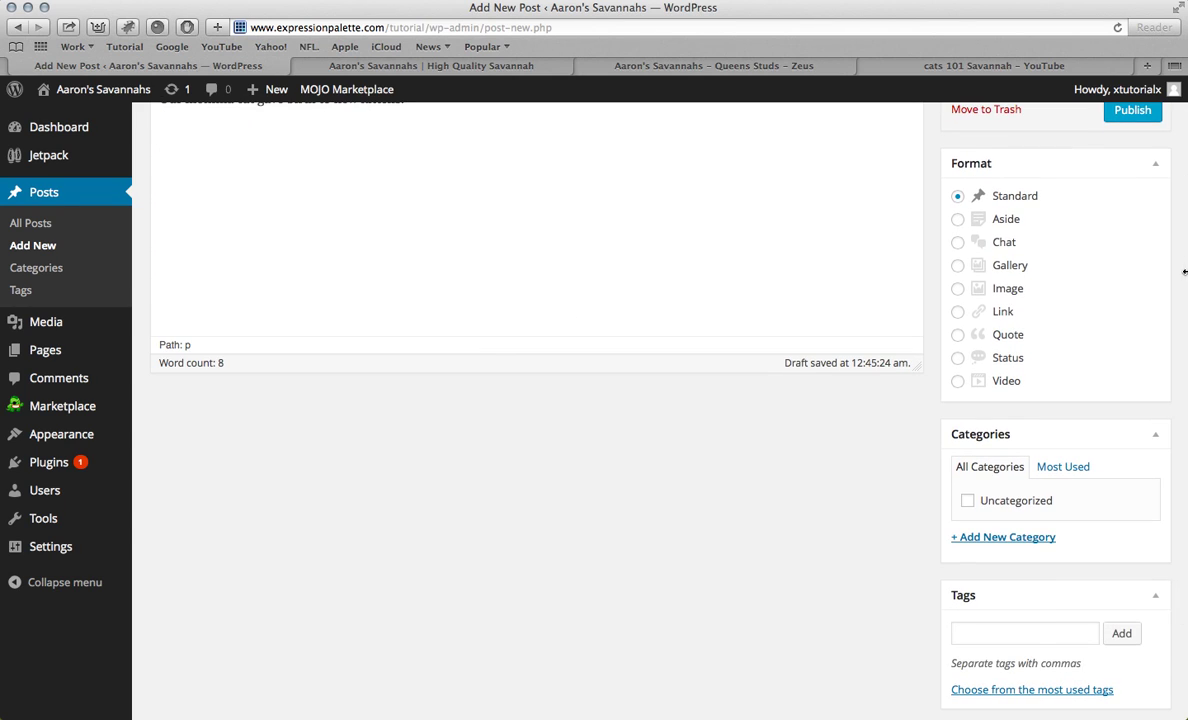
Step: Create a new Kittens category for the post
scroll(1114, 272, down, 1)
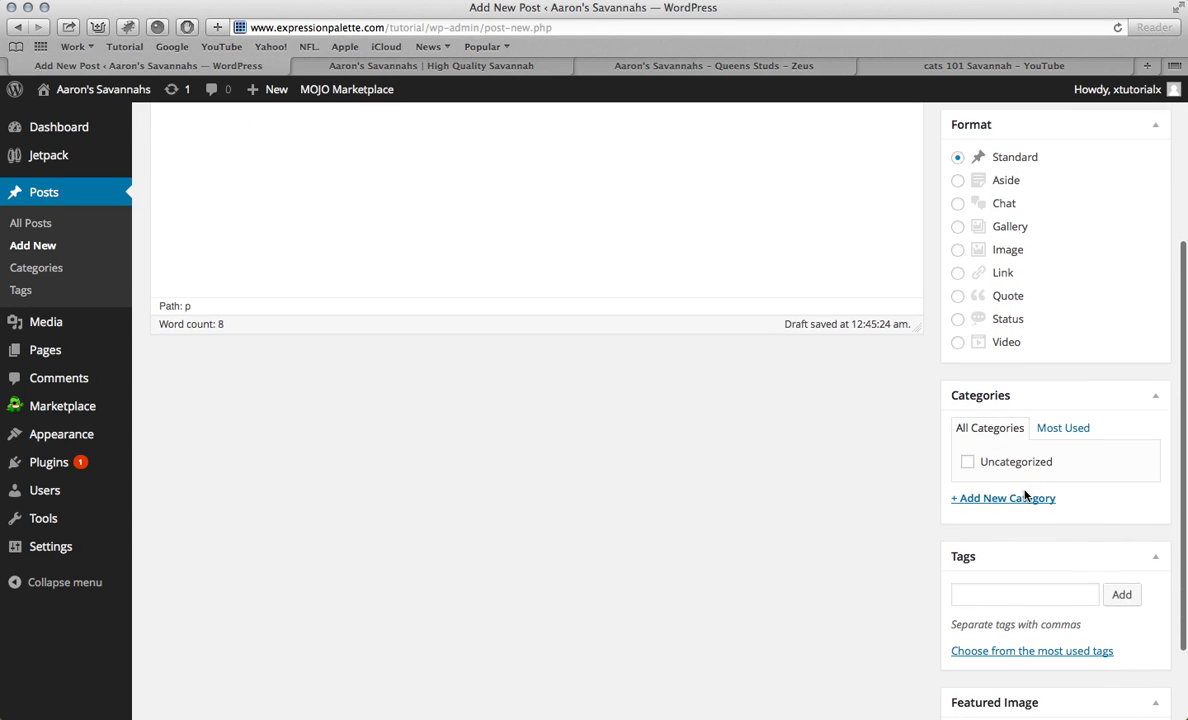
click(992, 503)
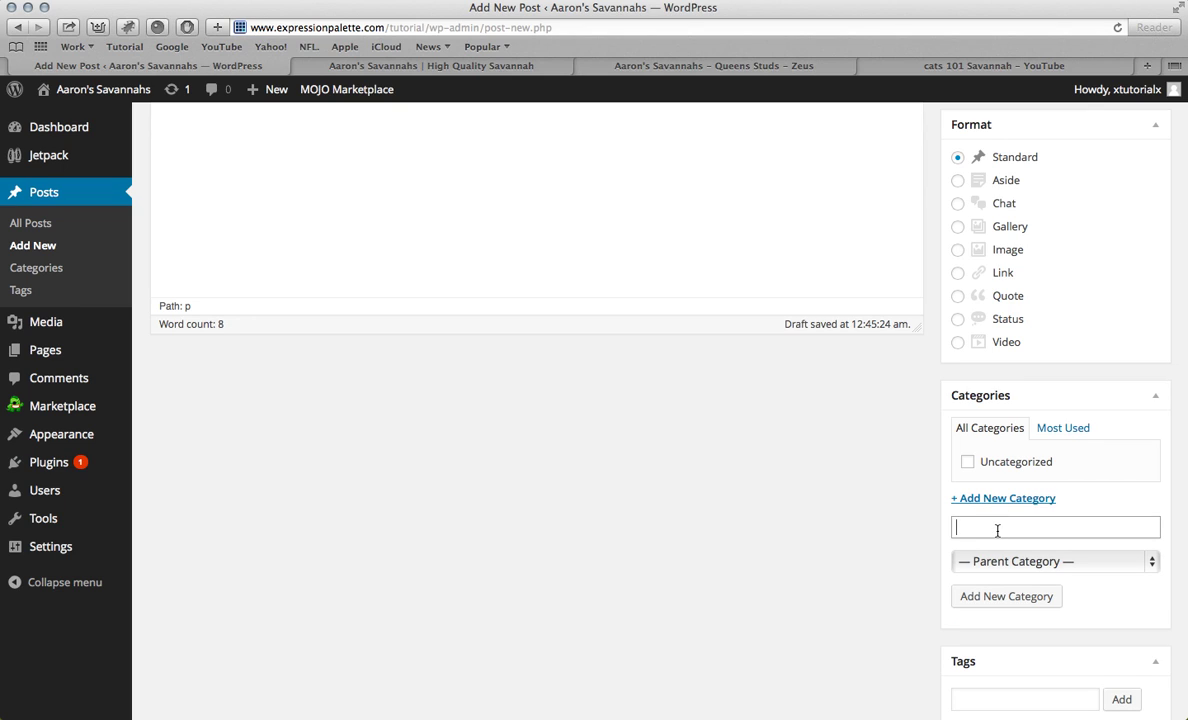
text(Kittens)
click(1004, 597)
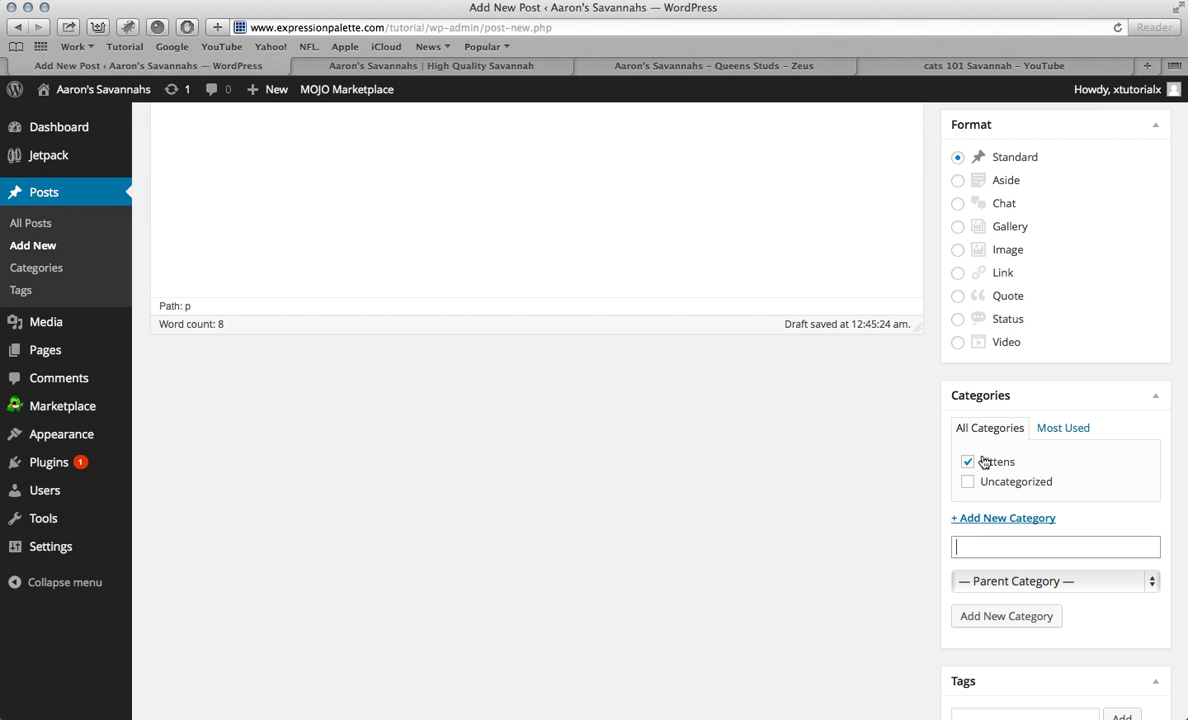
Step: Tag the post Savannahs, Kittens and New
scroll(985, 462, down, 4)
click(962, 520)
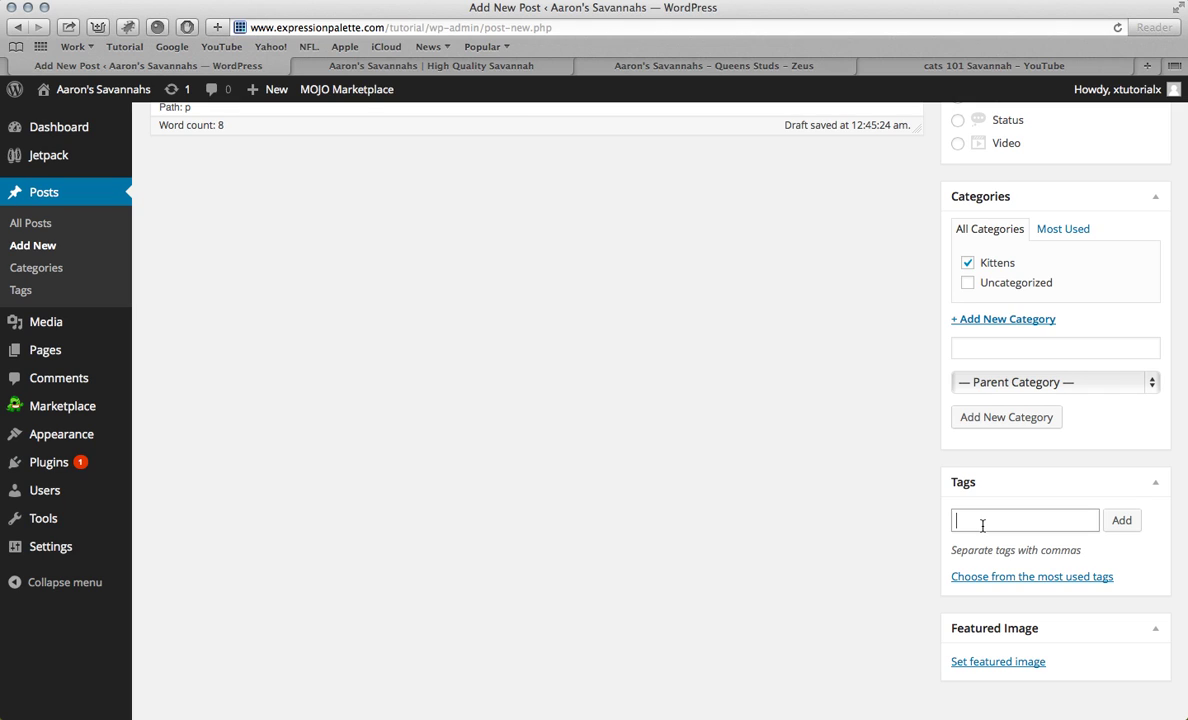
text(Savannahs)
click(1121, 521)
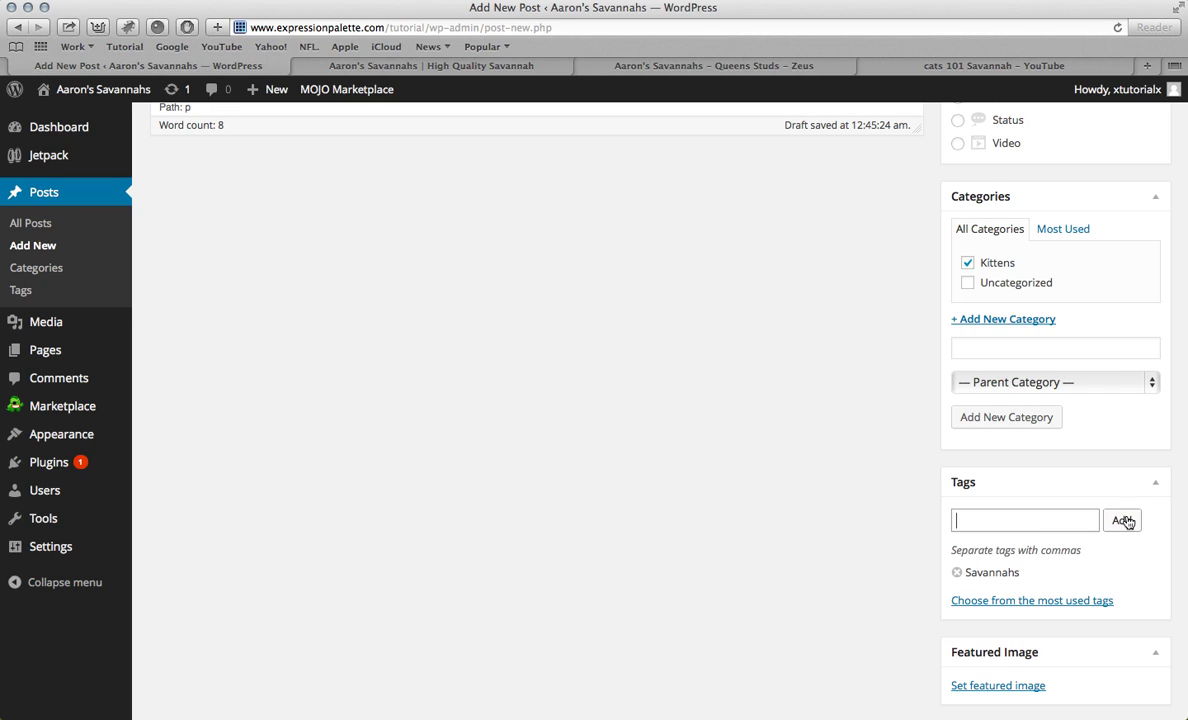
text(Kittens)
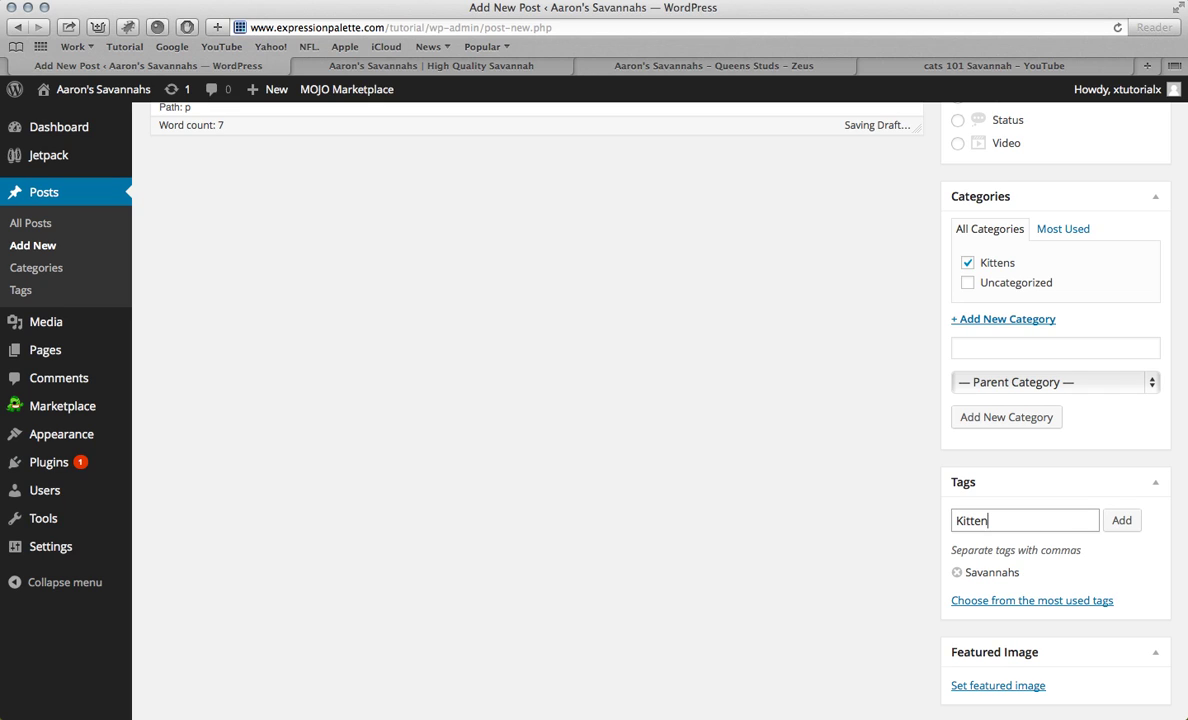
click(1124, 526)
text(new)
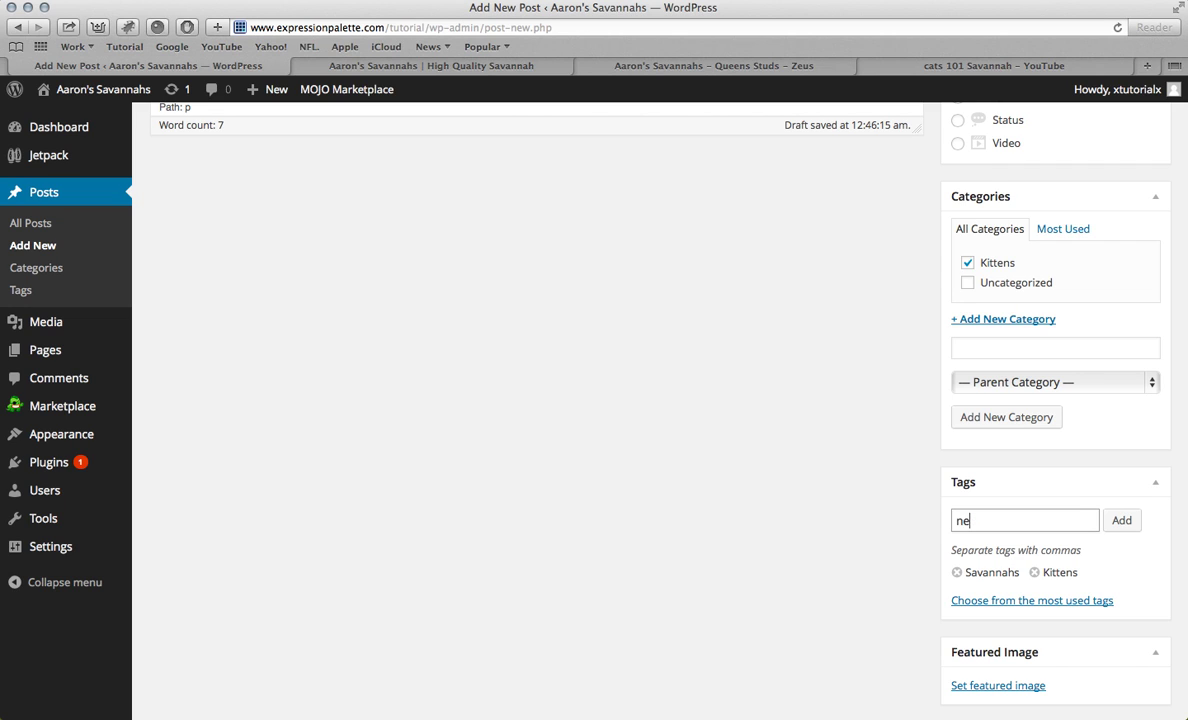
click(1130, 522)
Step: Publish the New Kittens post
scroll(985, 503, down, 1)
scroll(985, 503, up, 10)
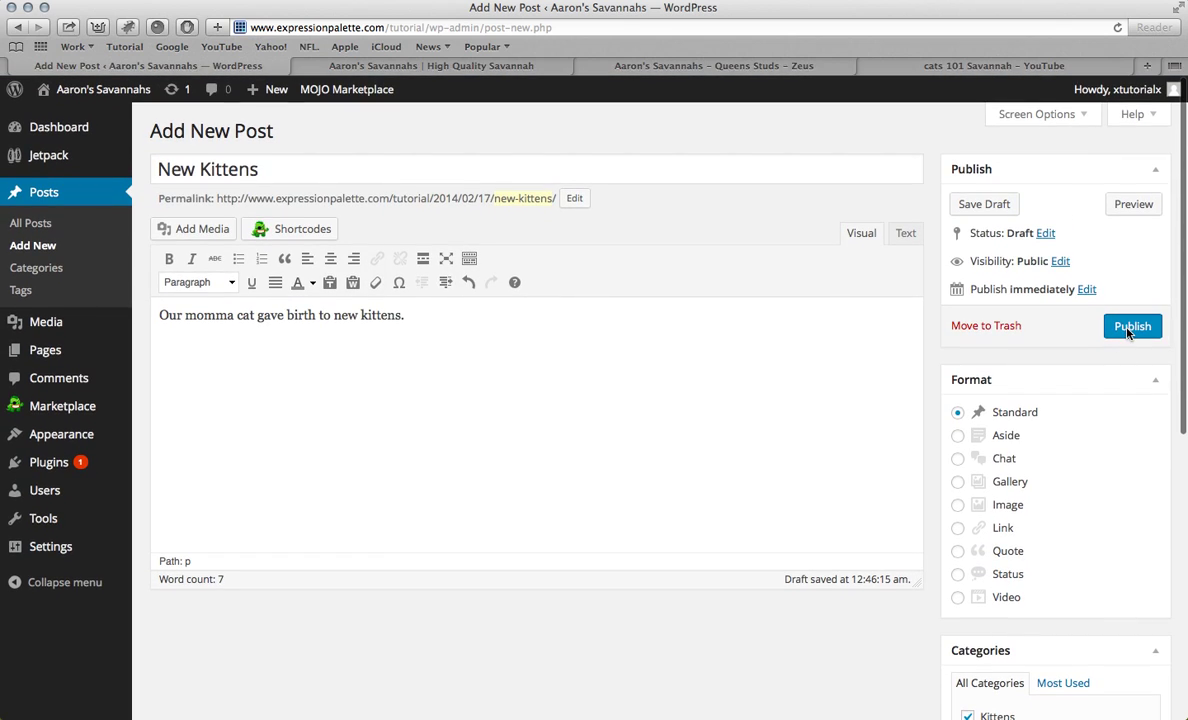
click(1128, 330)
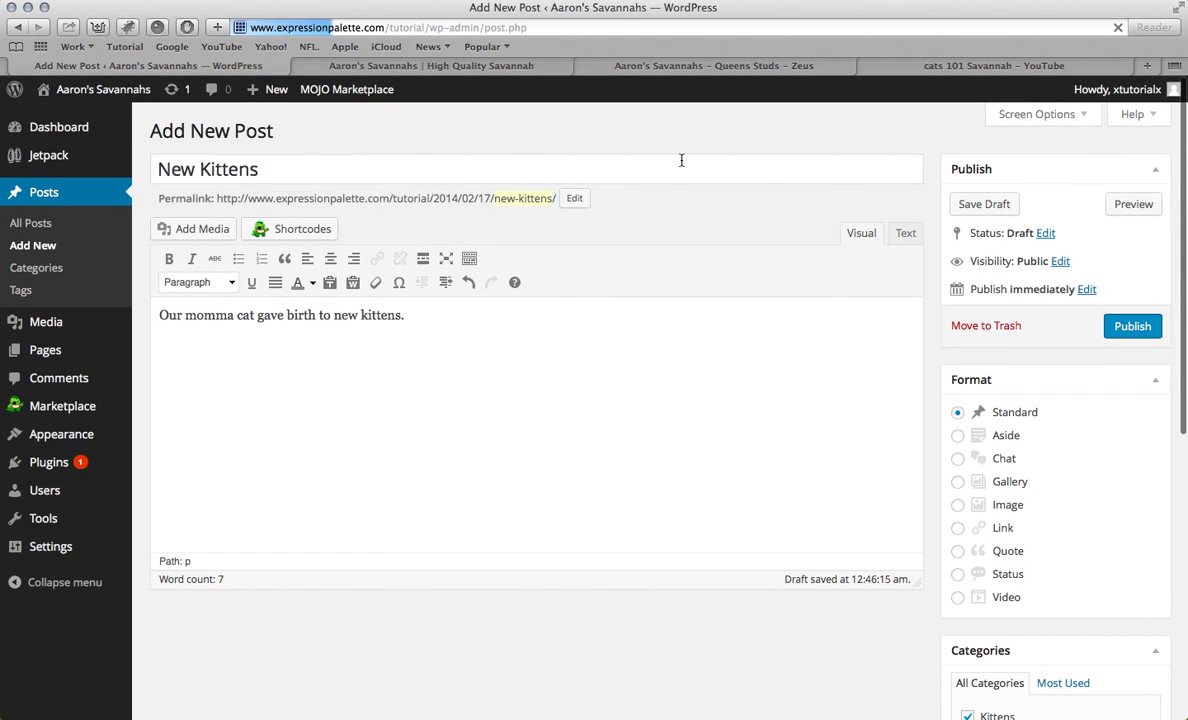
Step: View the published New Kittens post on the live site's News page, then return home
click(461, 70)
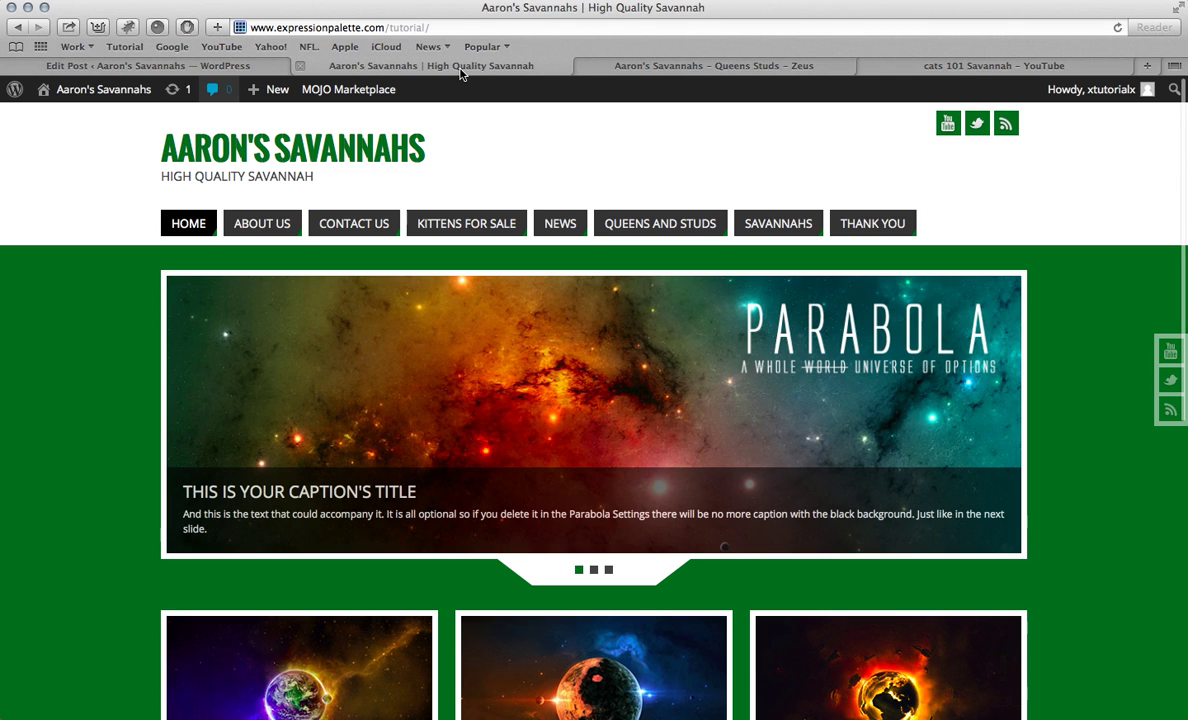
click(558, 224)
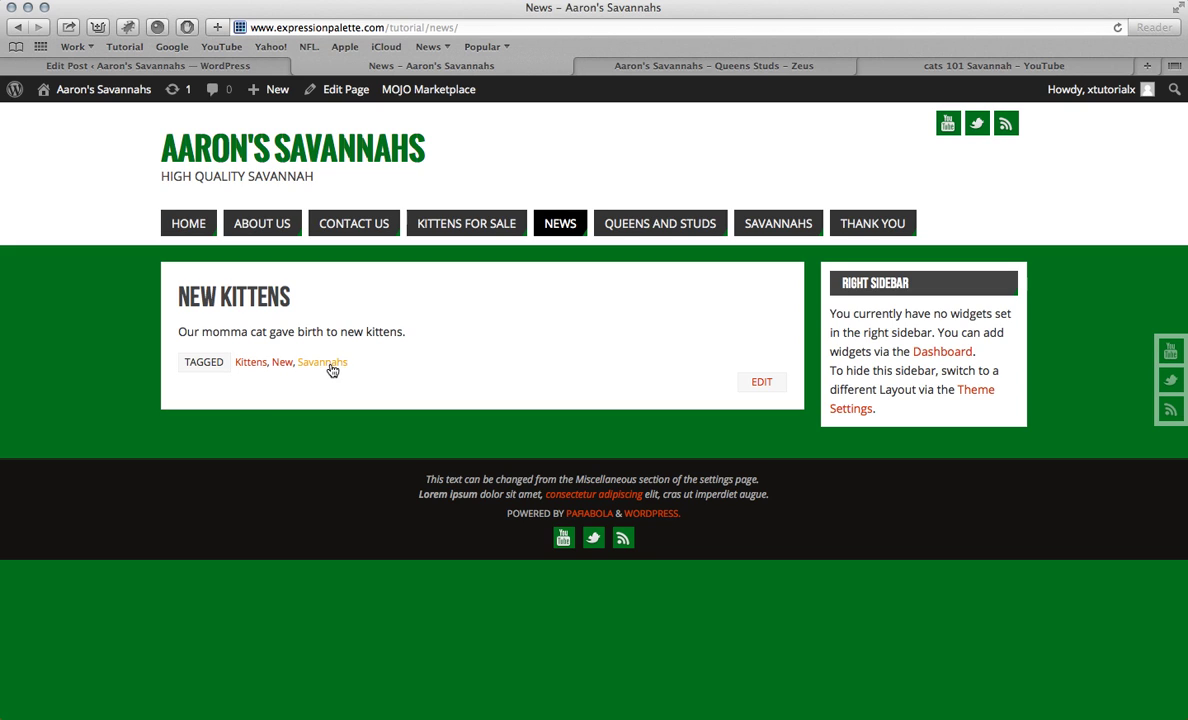
click(258, 305)
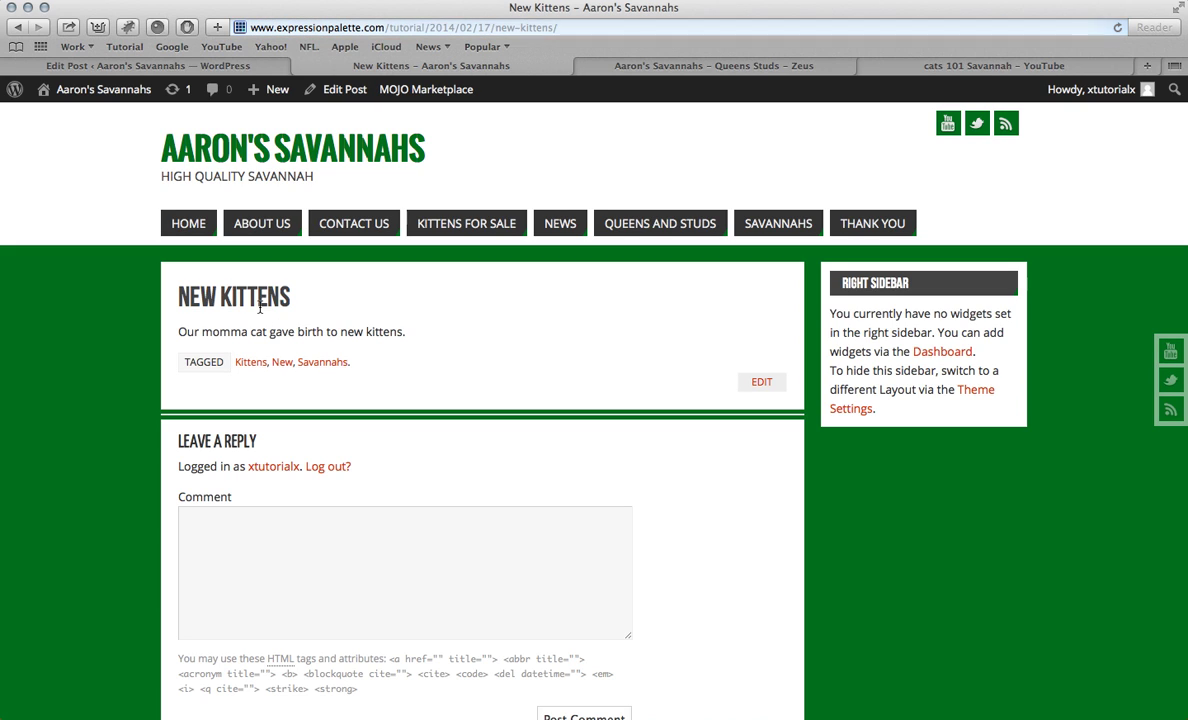
scroll(260, 312, down, 3)
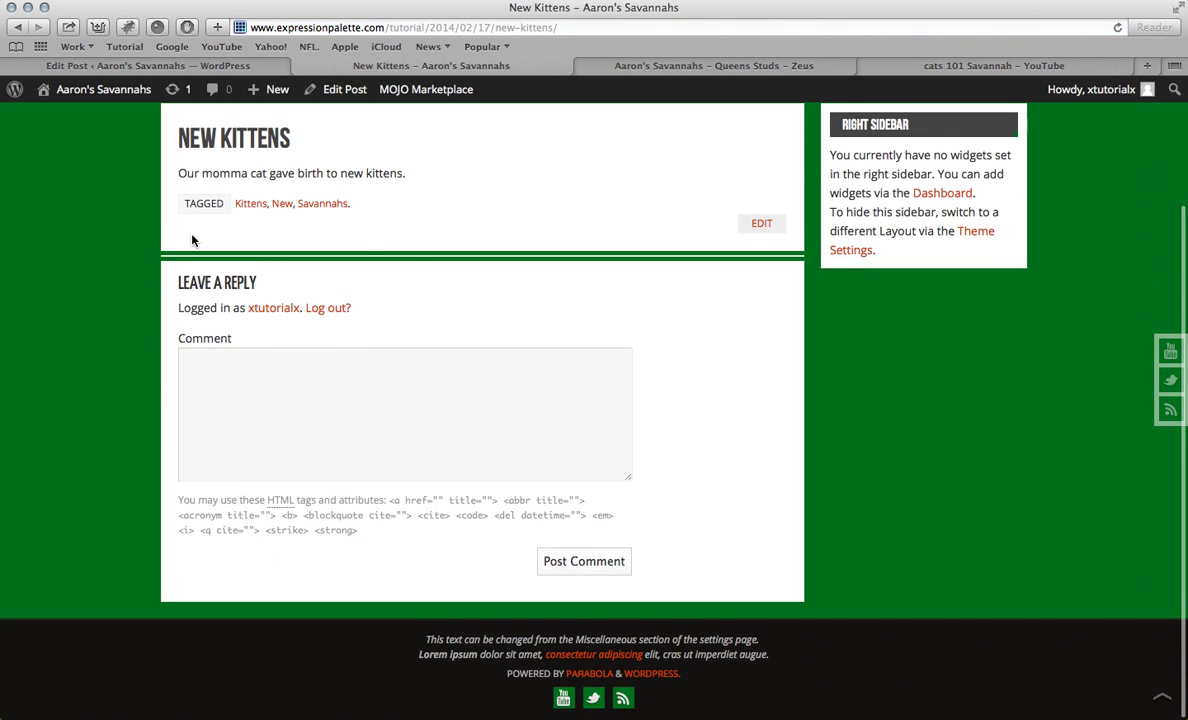
scroll(300, 420, up, 4)
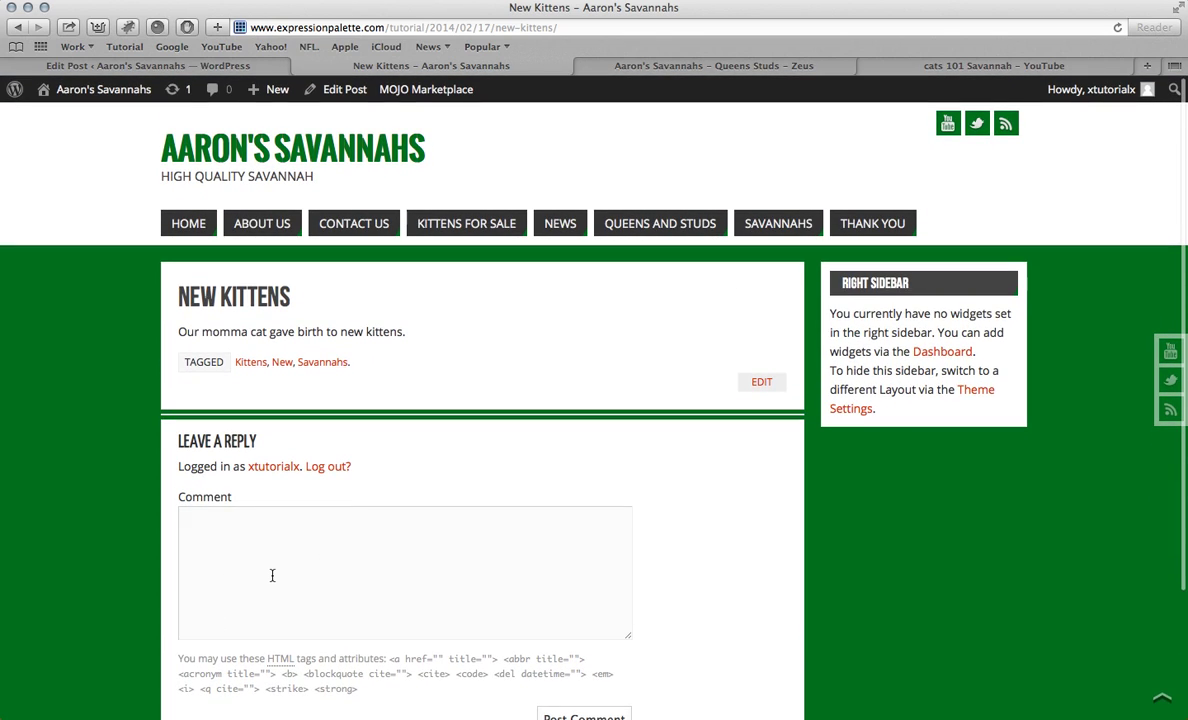
click(204, 233)
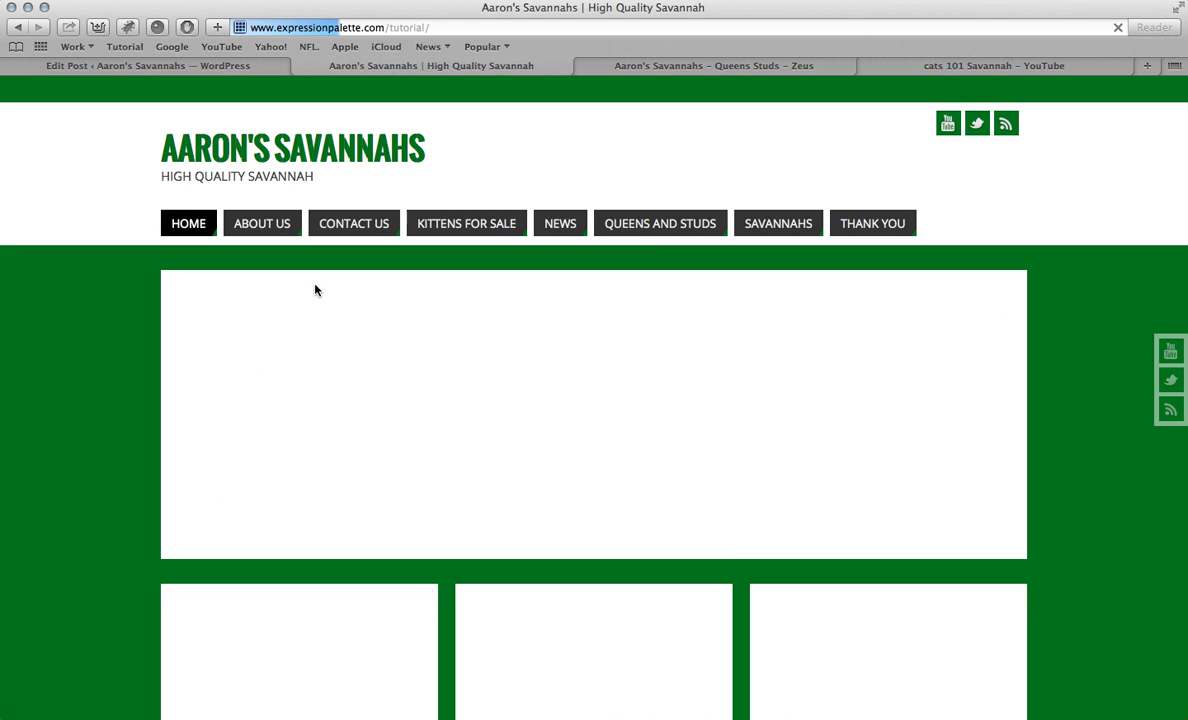
scroll(315, 289, down, 10)
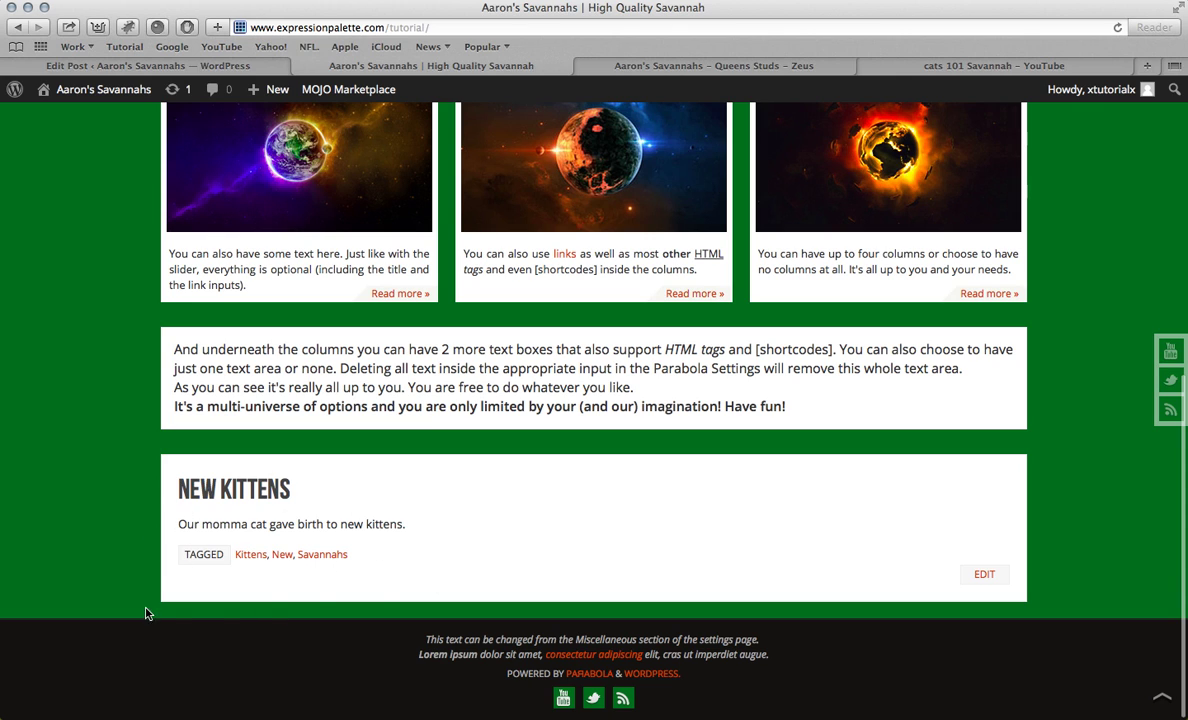
scroll(328, 543, up, 1)
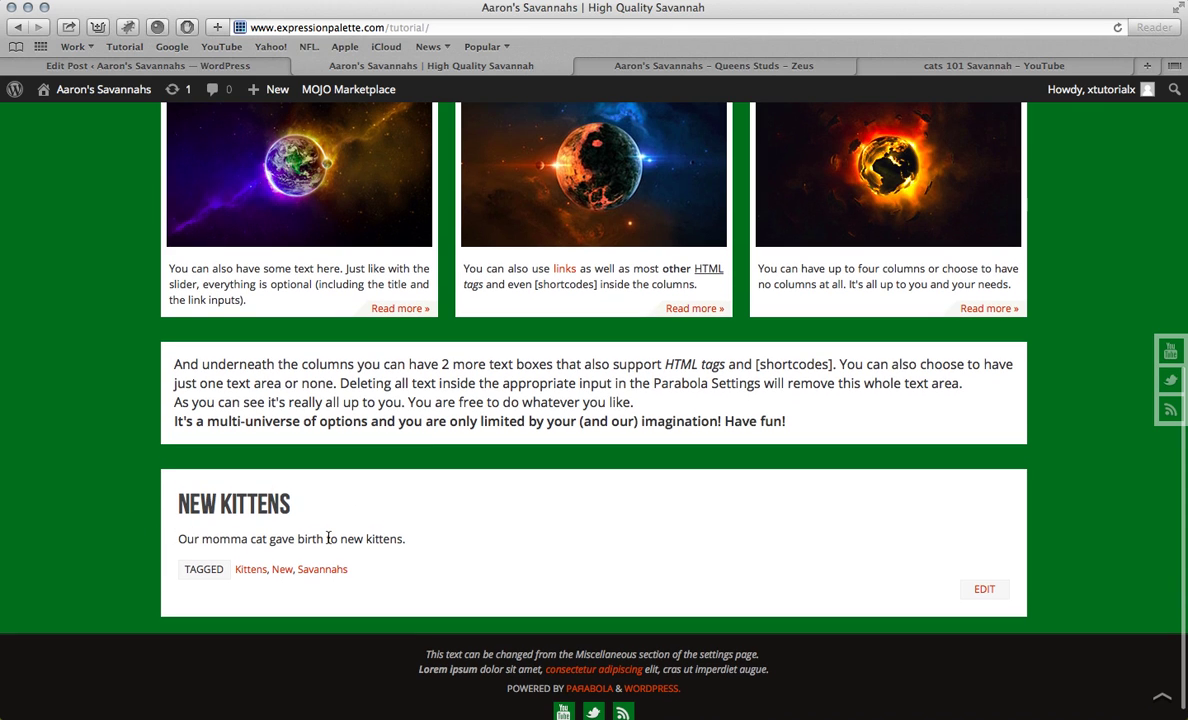
scroll(368, 512, up, 10)
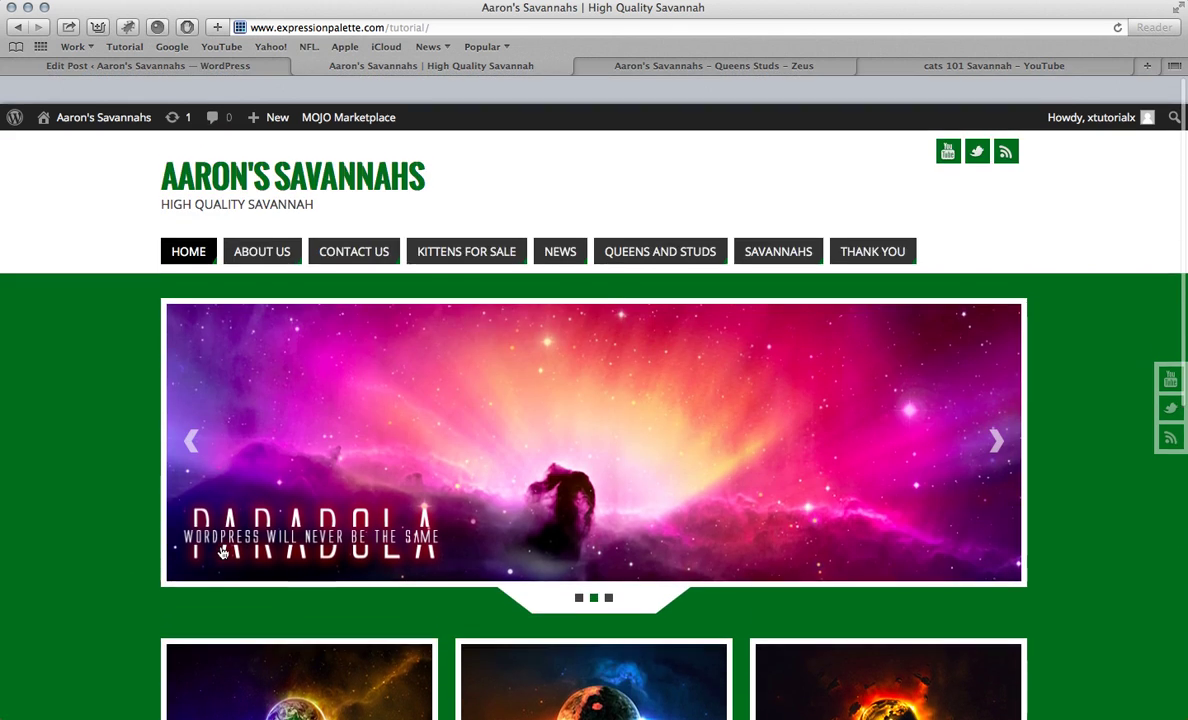
Step: Go back to the WordPress editor and begin another new post
click(199, 65)
mouse_move(47, 352)
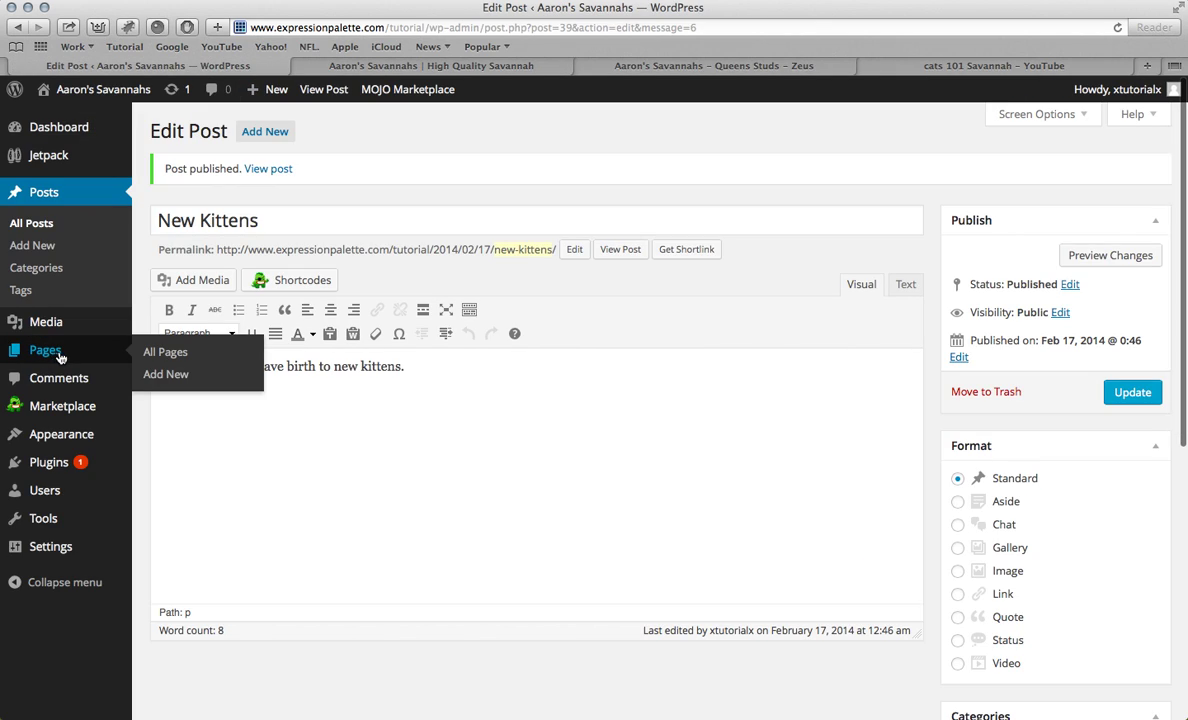
click(266, 132)
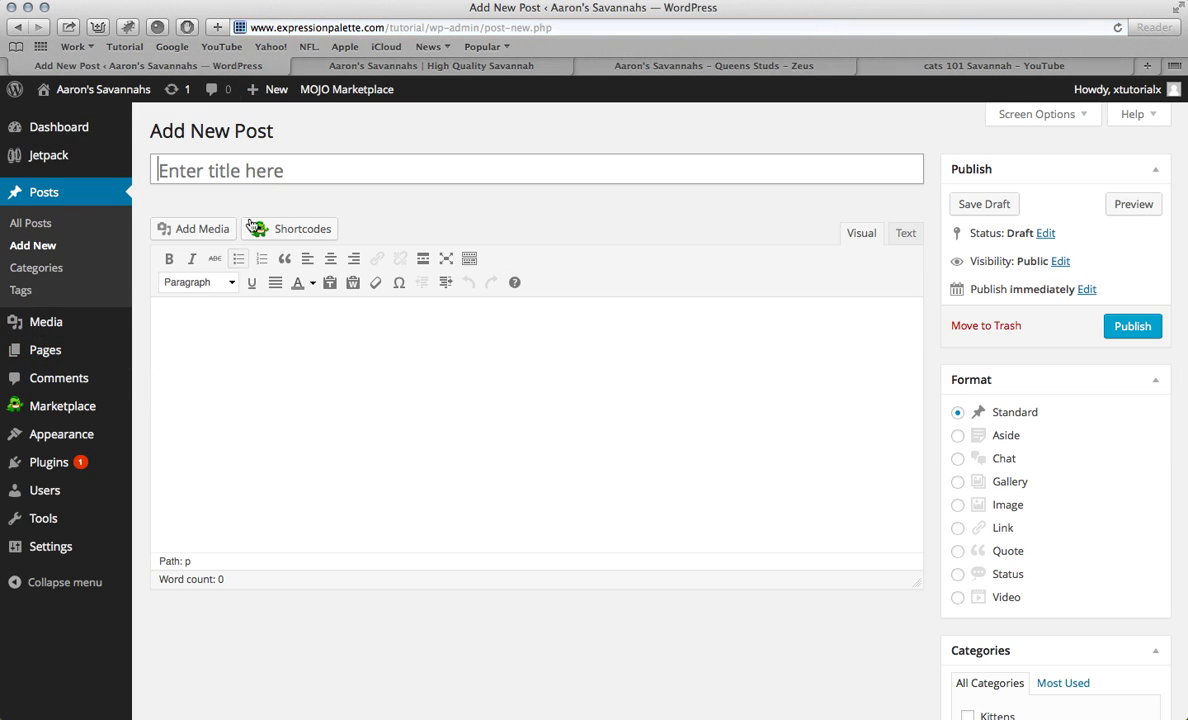
Step: Title the new post '25% off' and write 'Get 25% off on your new kitten!' in the body
click(265, 177)
text(2)
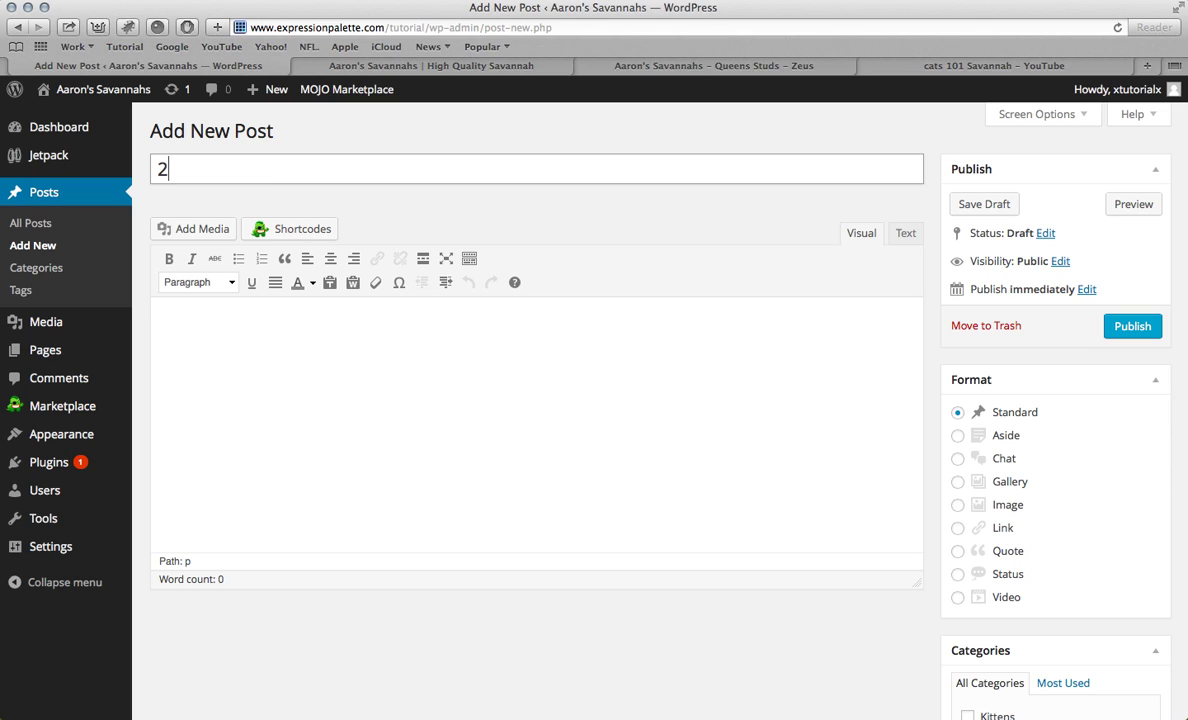
text(5% off)
click(342, 379)
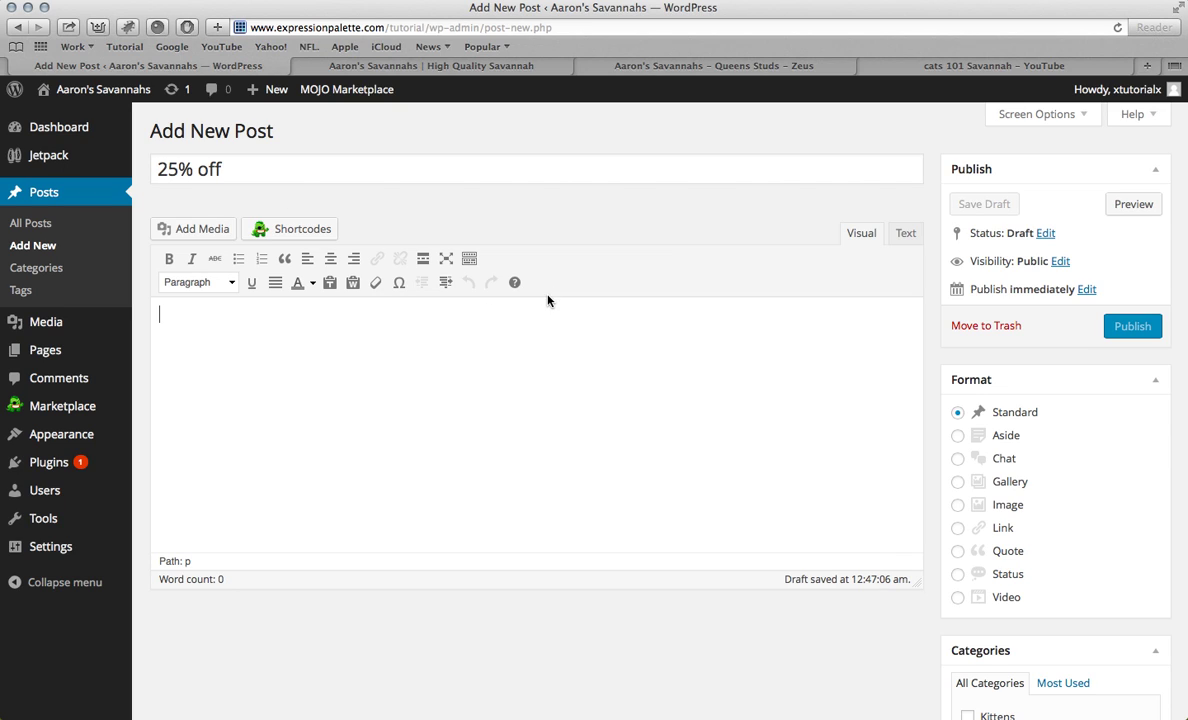
text(F)
key(BackSpace)
text(Get 25% off on your new kitten!)
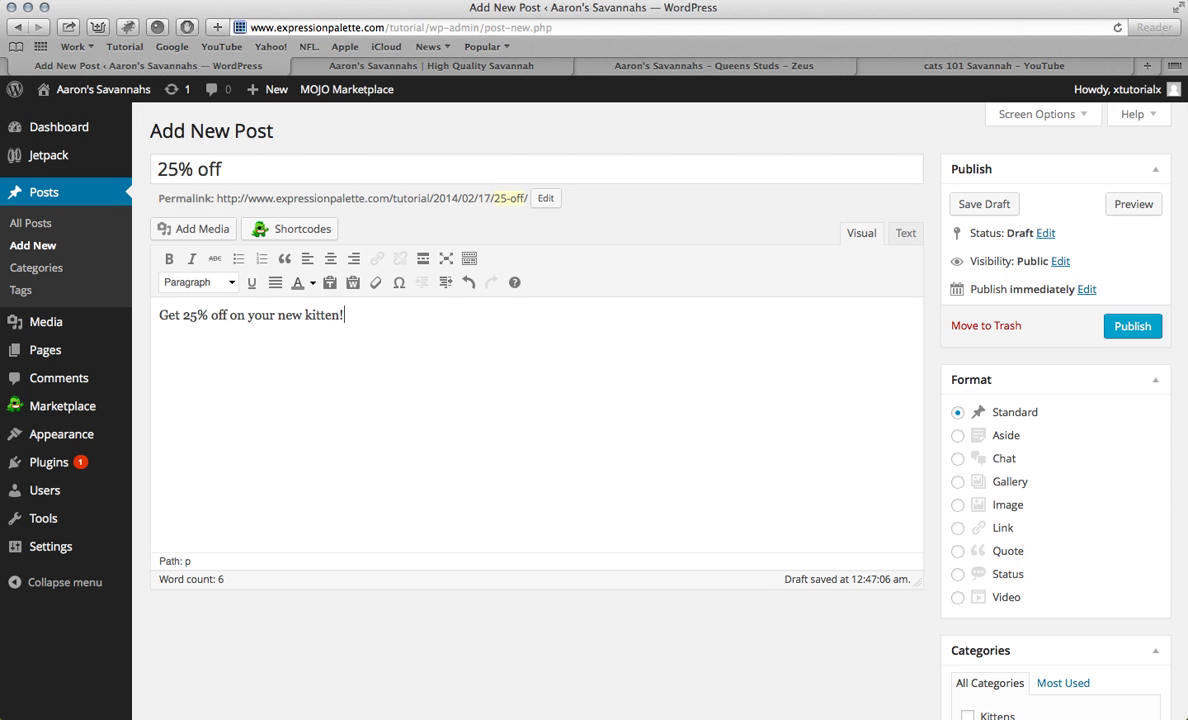
scroll(922, 392, down, 3)
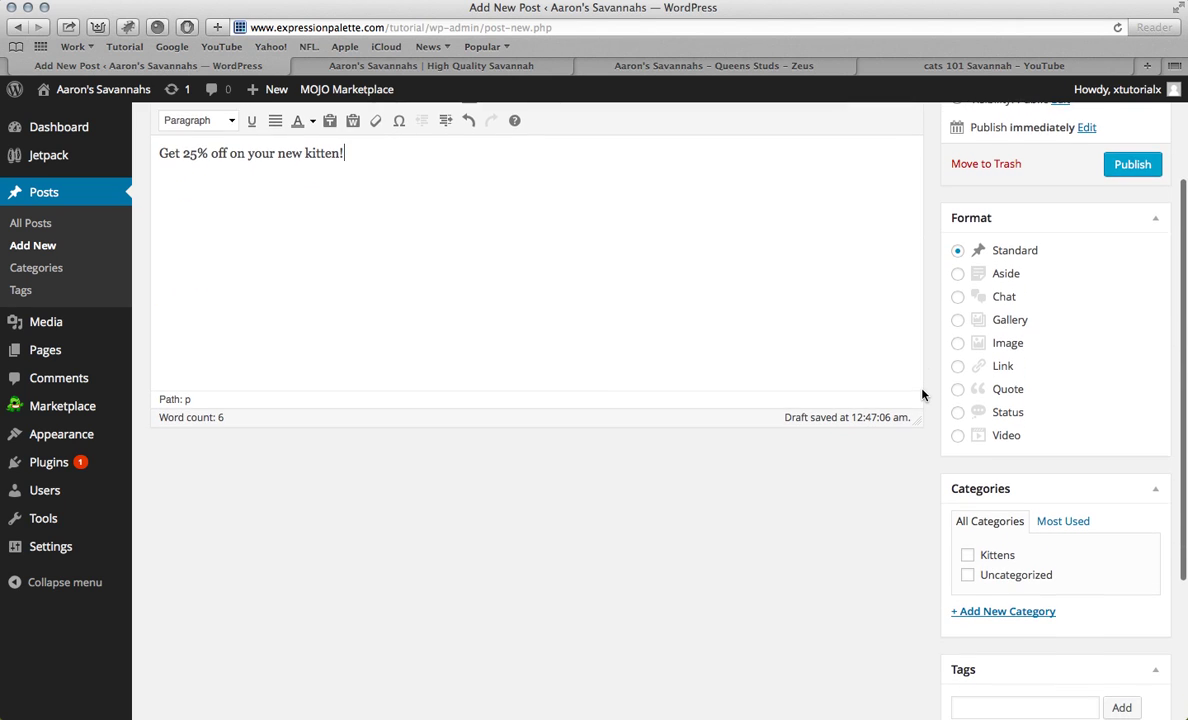
Step: Create a new Monthly Deals category for the 25% off post
scroll(922, 394, down, 1)
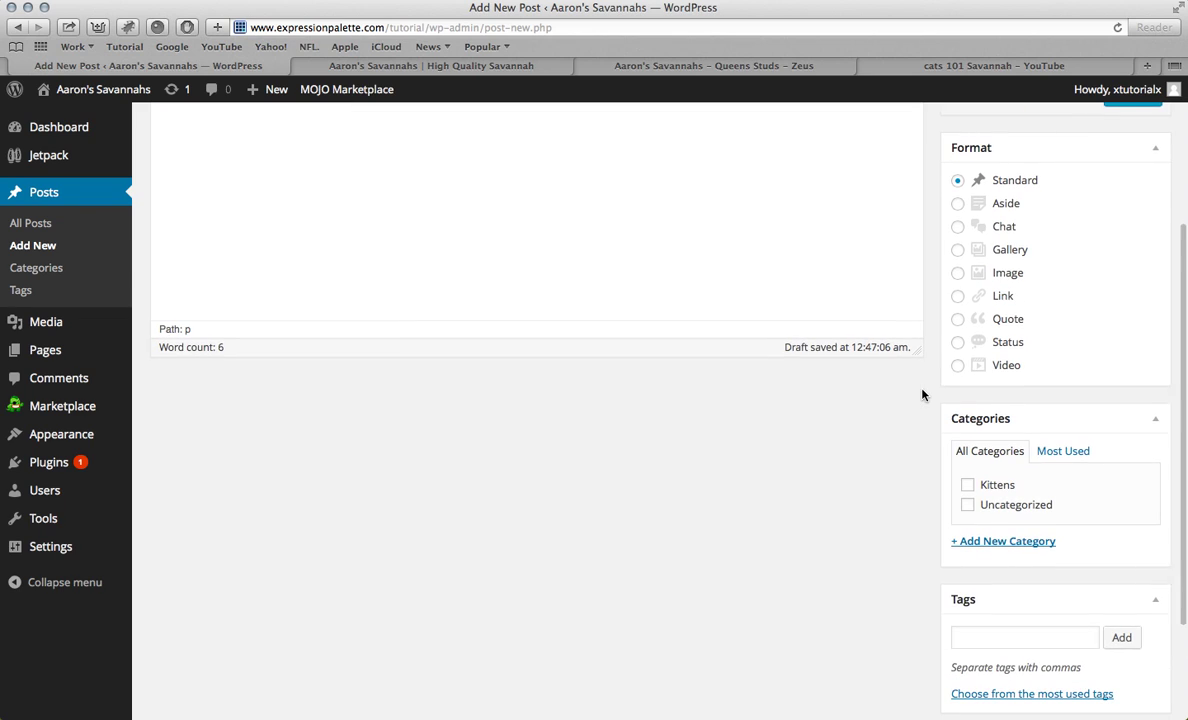
click(1008, 548)
scroll(986, 572, down, 1)
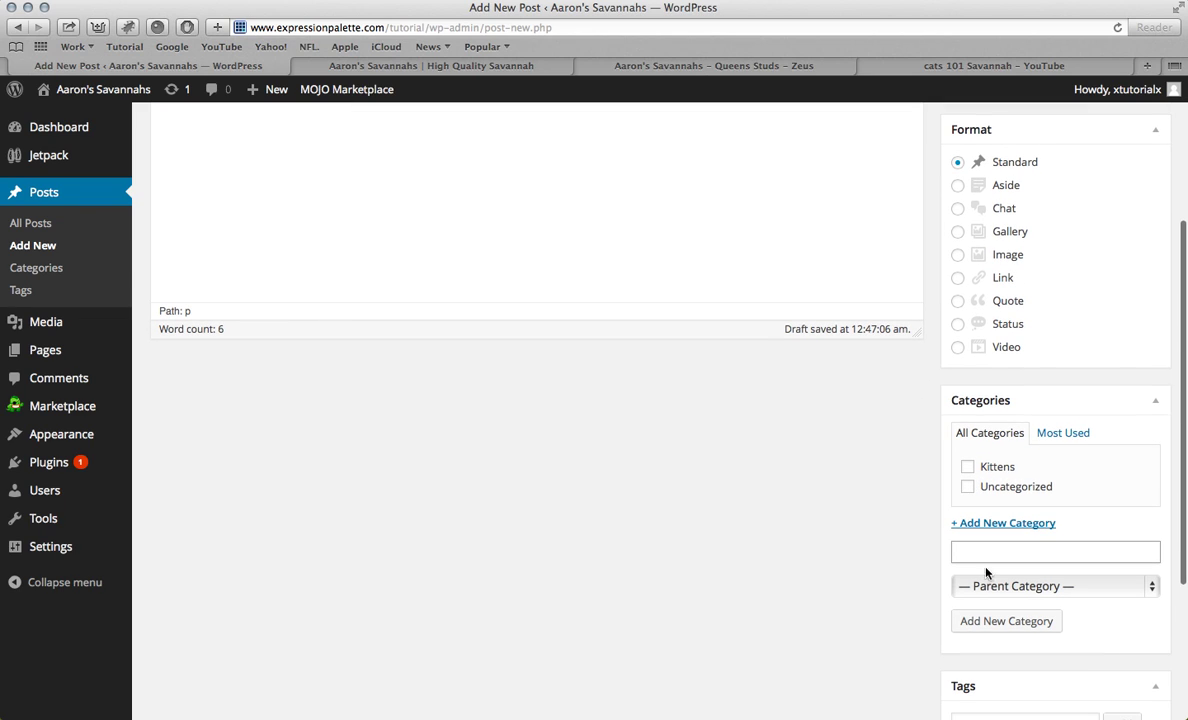
text(Monthly Deals)
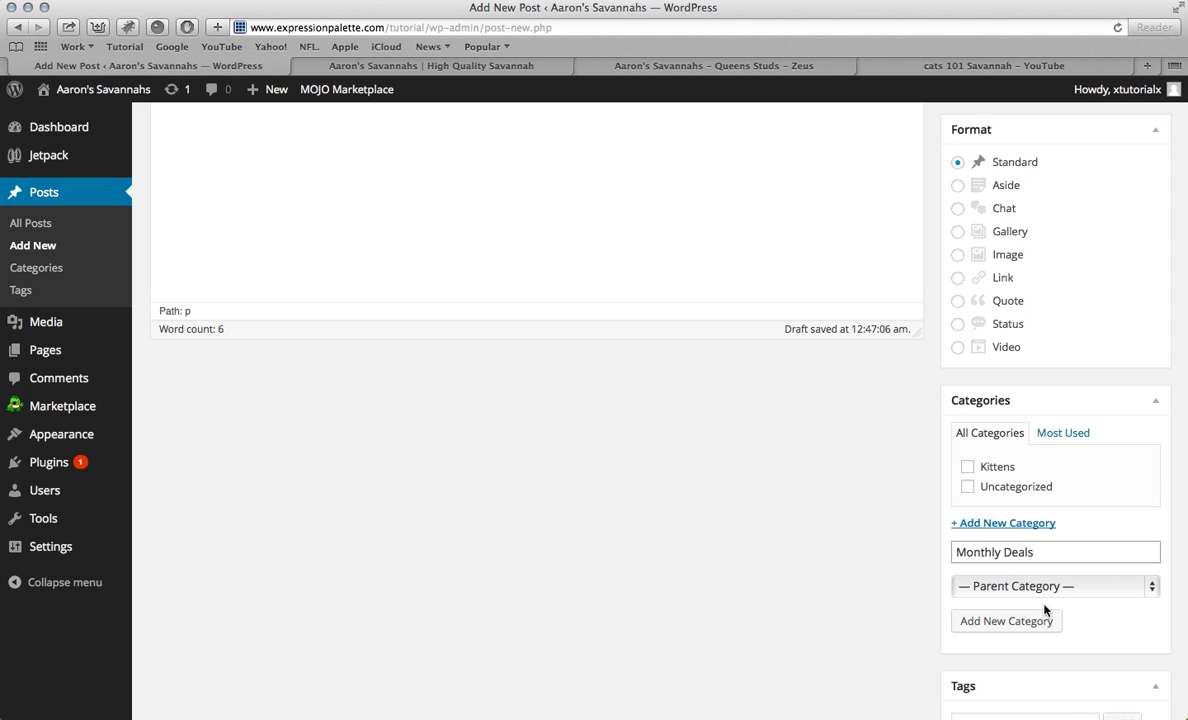
click(1022, 621)
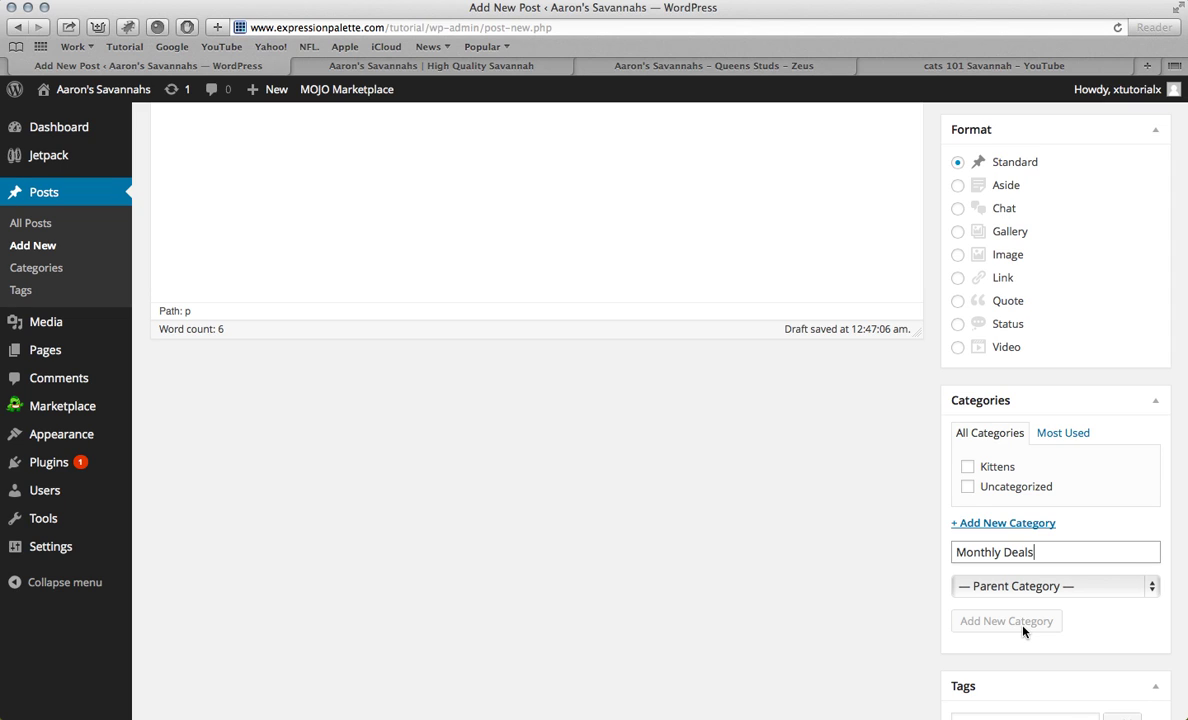
Step: Tag the post Deals and Aaron's Savannahs, copying the name from the old site's heading
scroll(973, 532, down, 3)
click(975, 566)
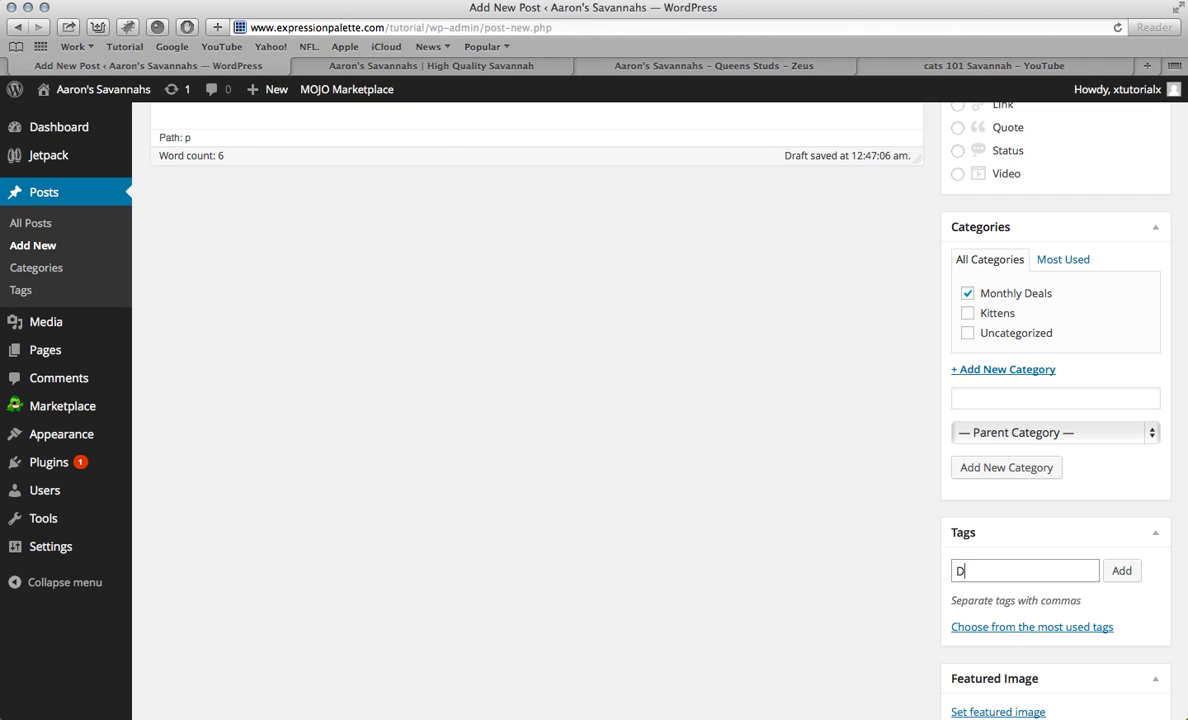
key(Return)
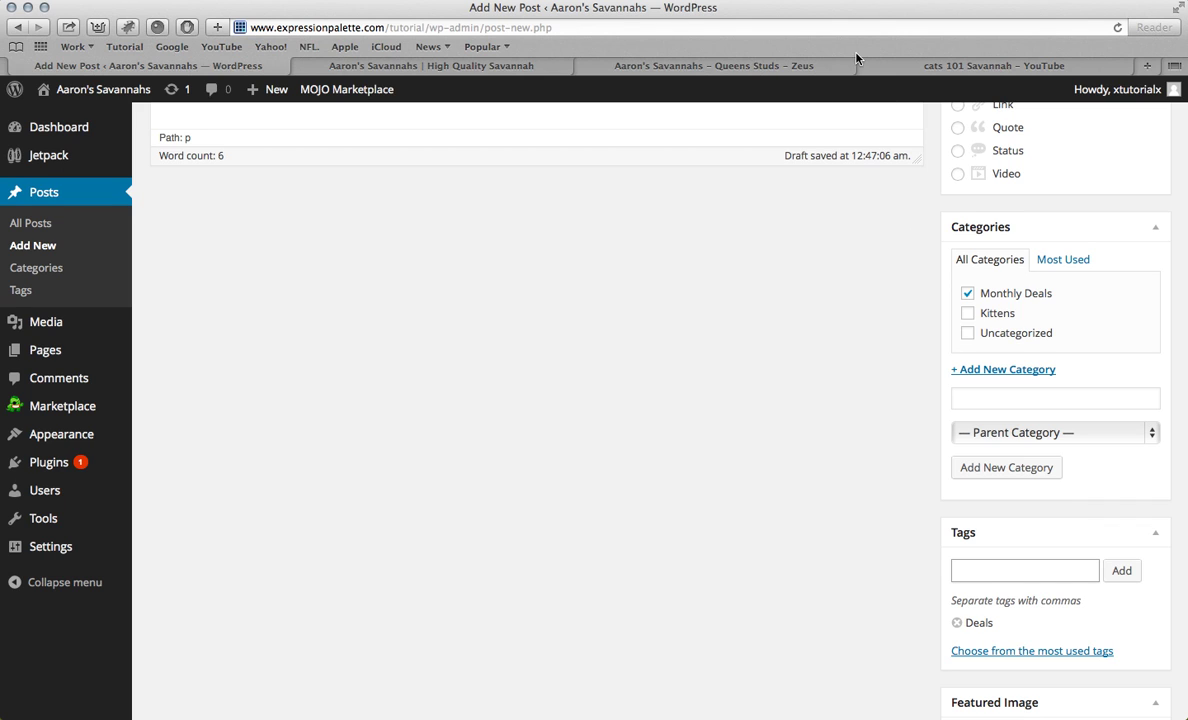
click(730, 66)
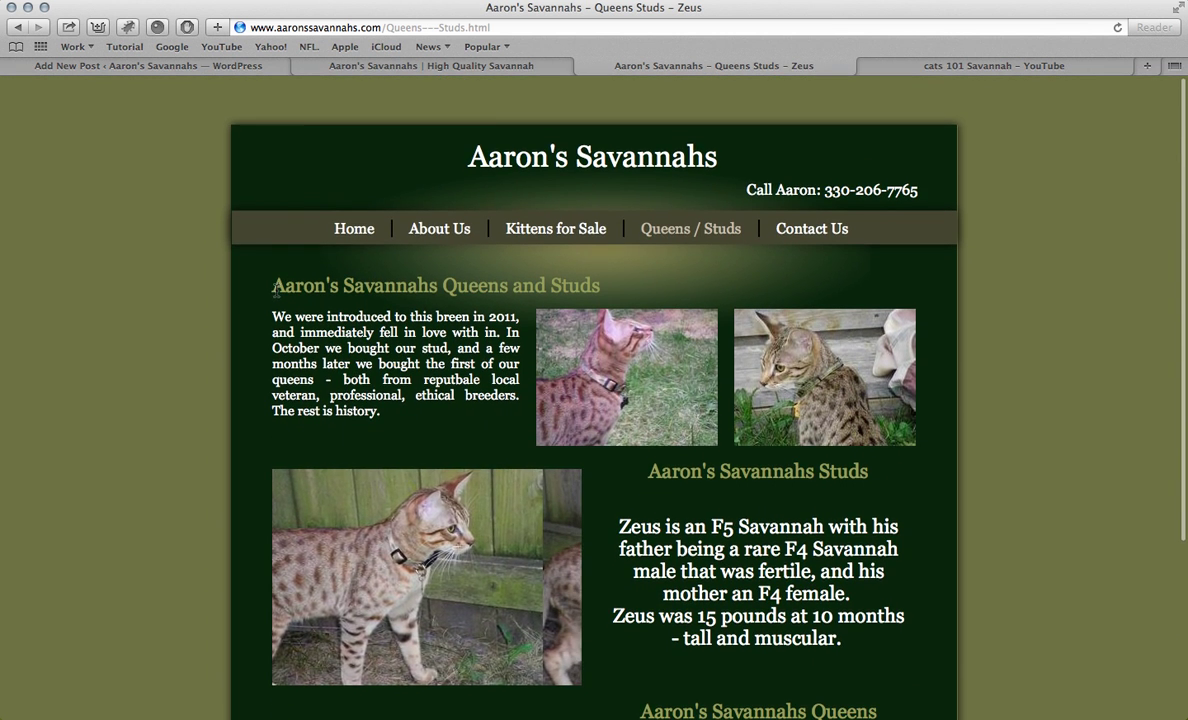
drag(272, 287, 507, 287)
key(super+c)
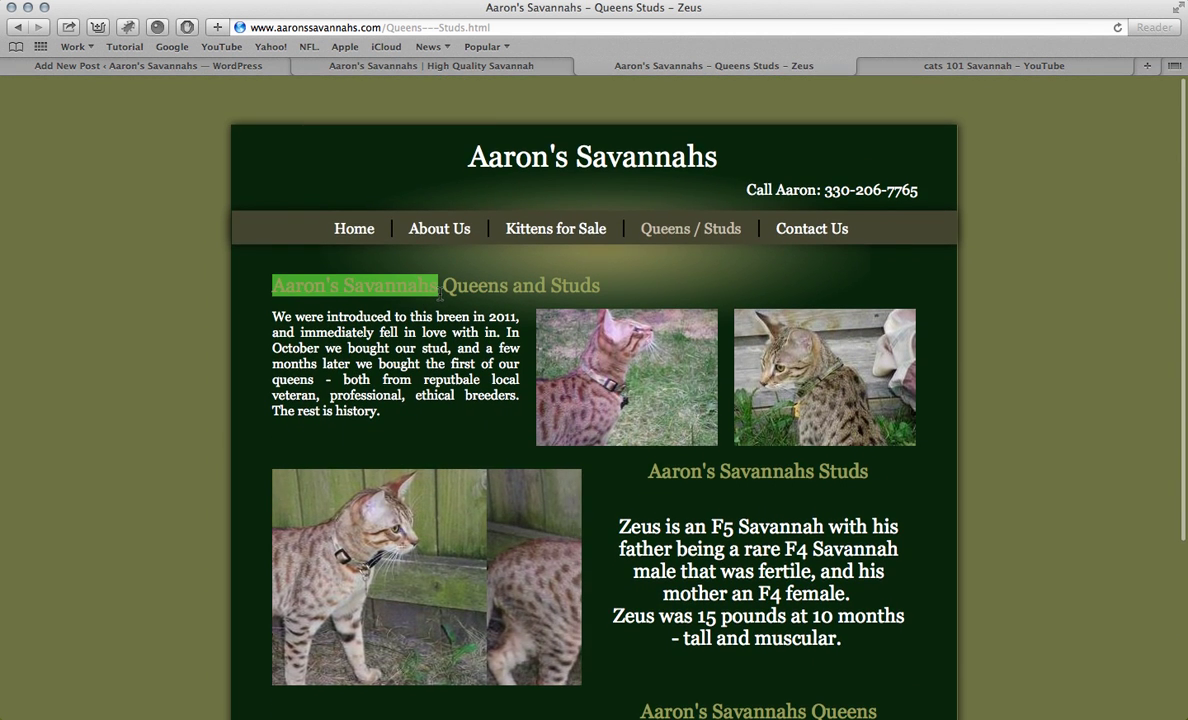
click(233, 70)
key(super+v)
click(1121, 570)
Step: Publish the 25% off post
scroll(697, 542, down, 2)
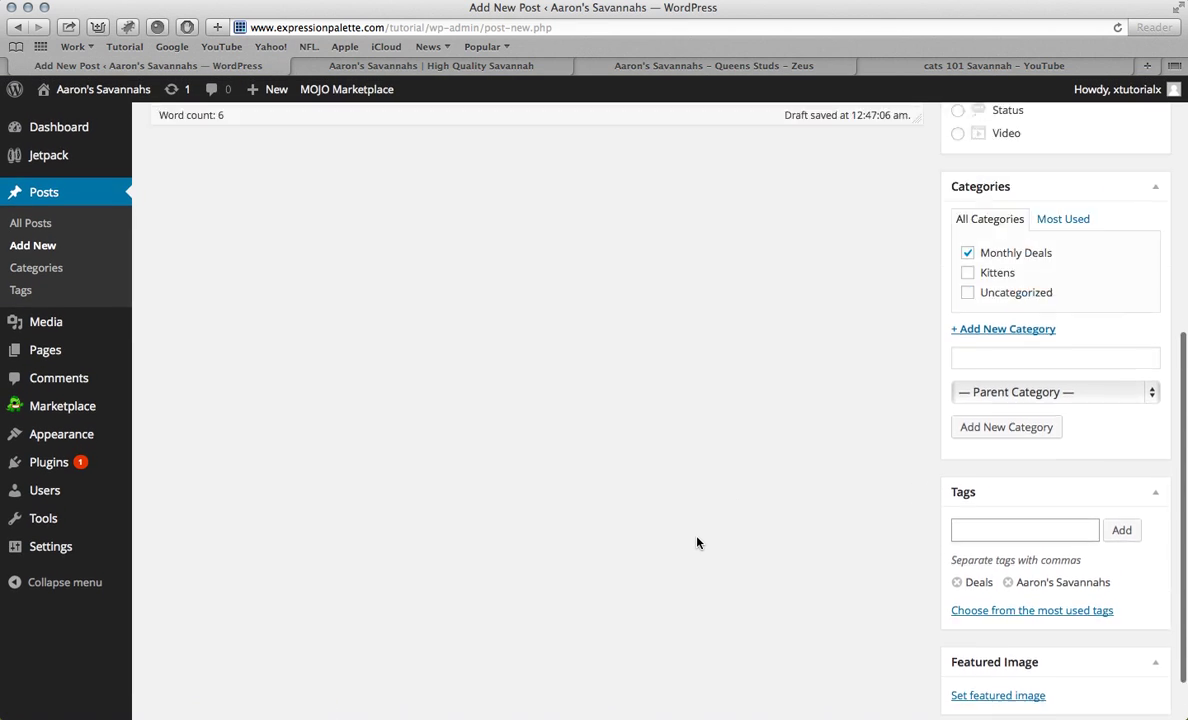
scroll(697, 542, up, 10)
click(1146, 332)
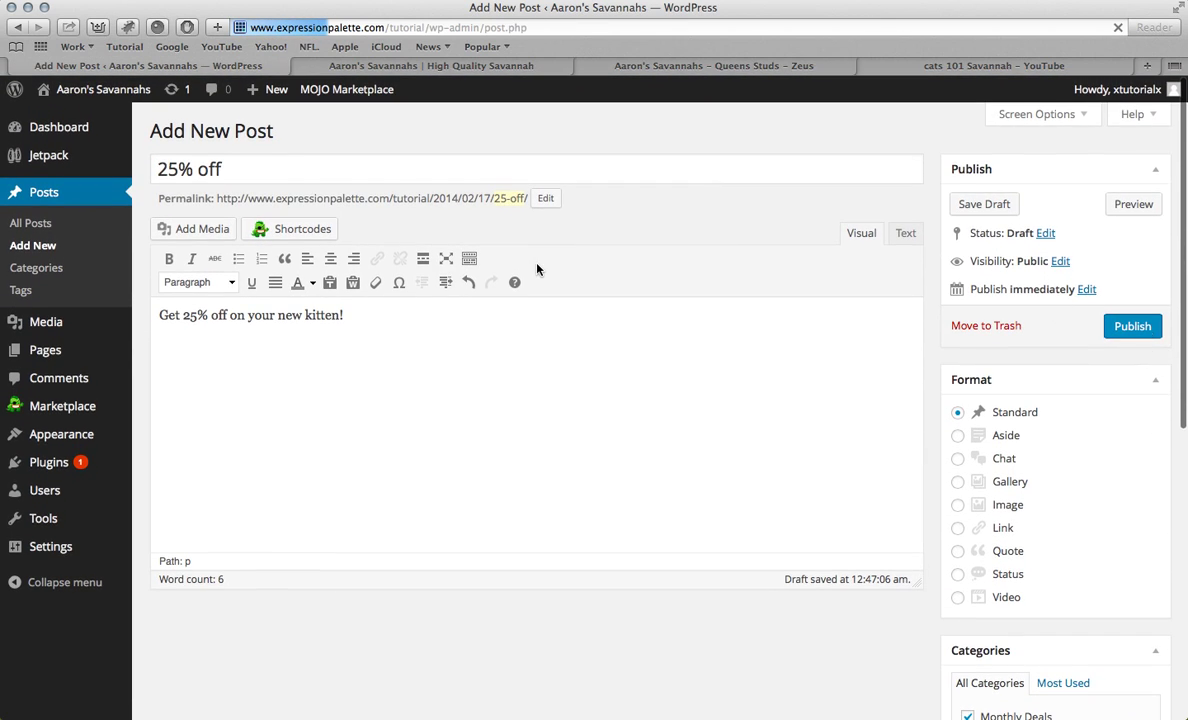
Step: View the 25% off post on the live News and home pages, then go back to its editor
click(517, 68)
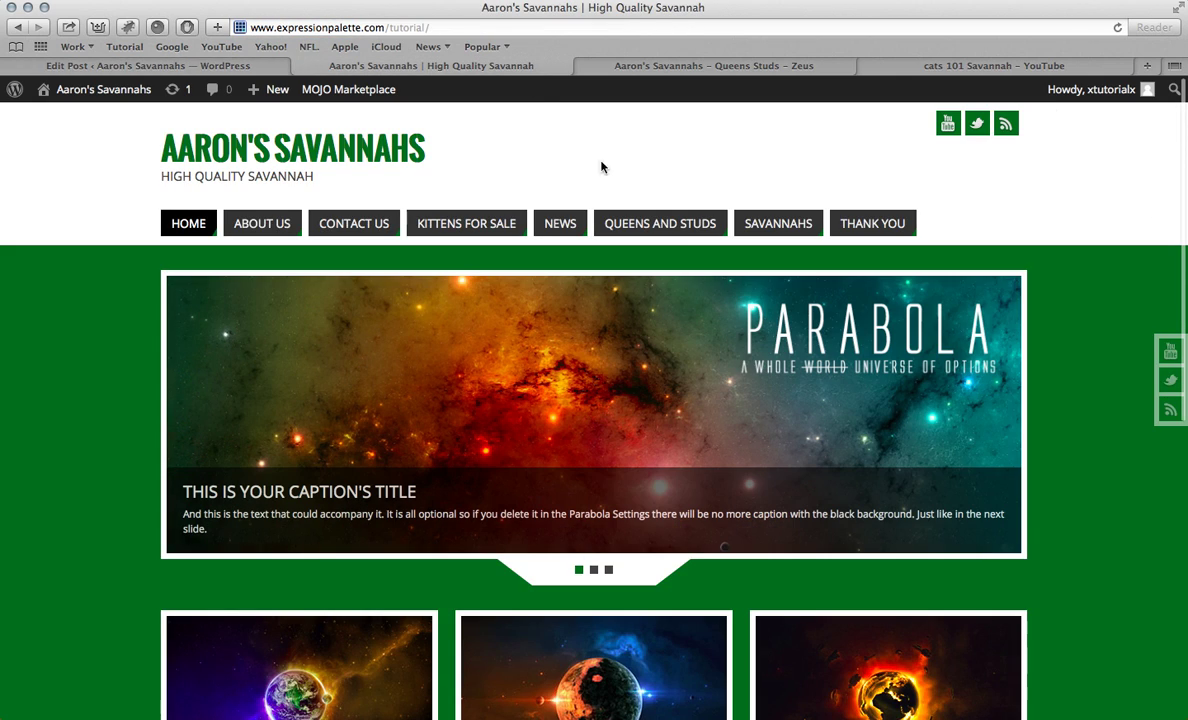
click(556, 222)
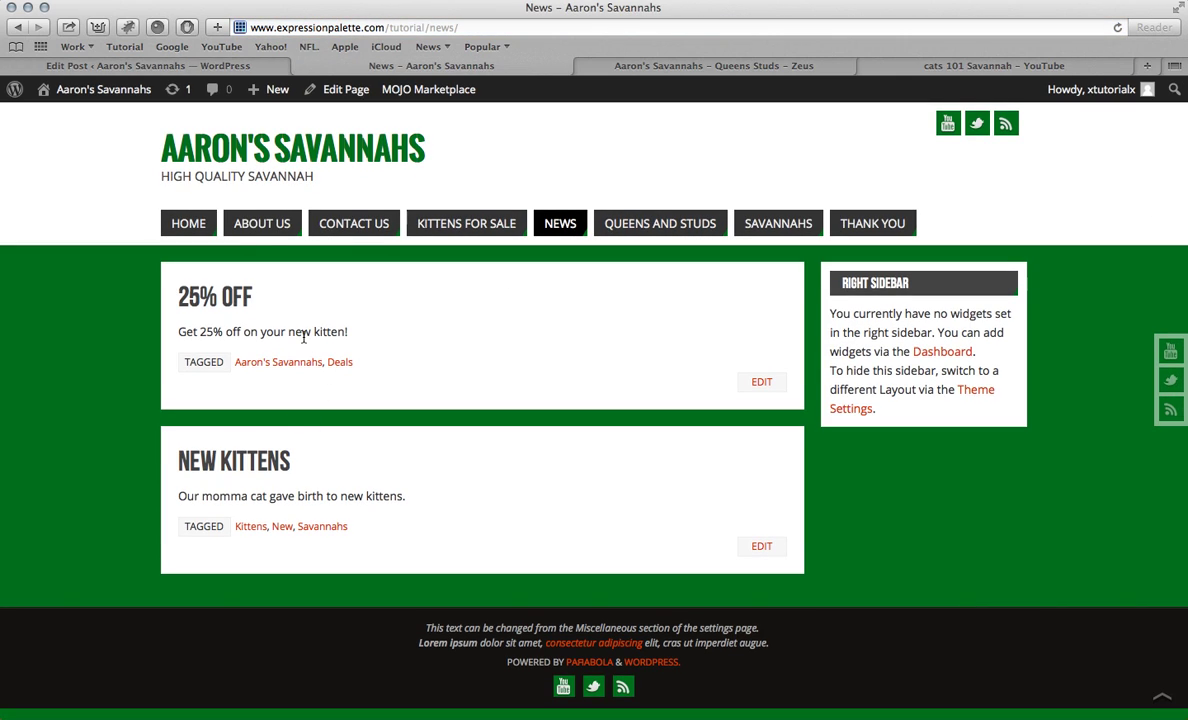
click(190, 215)
scroll(269, 260, down, 5)
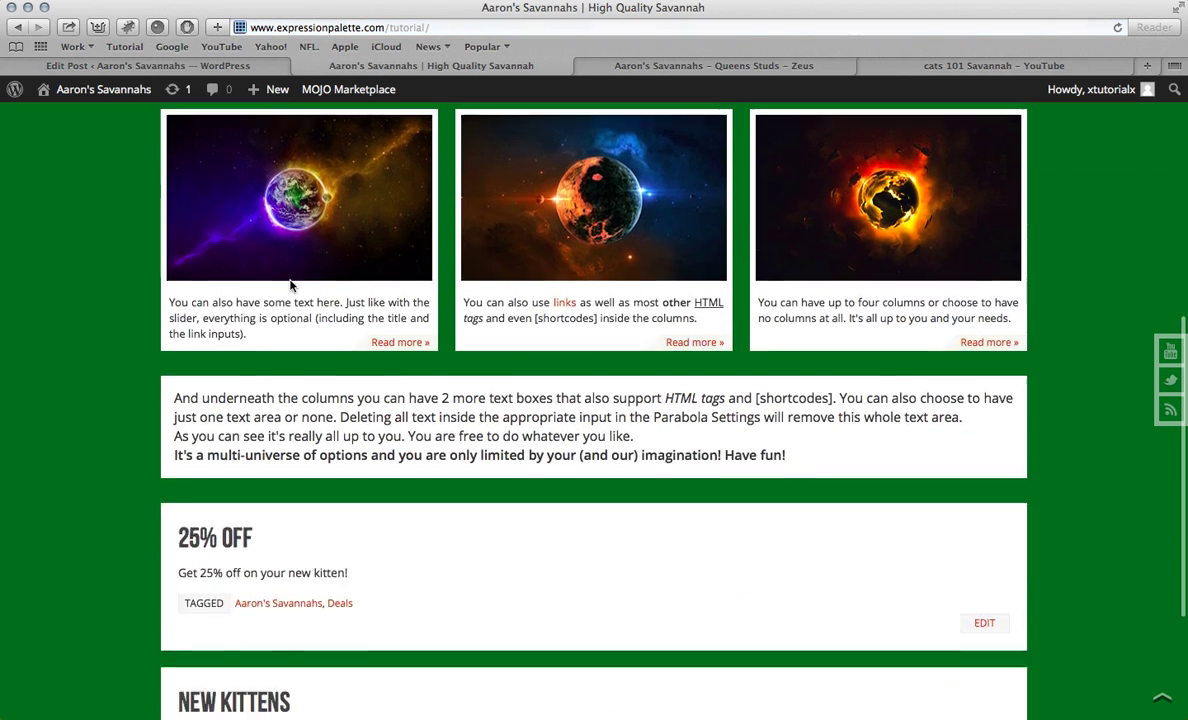
scroll(291, 286, down, 4)
scroll(313, 476, up, 12)
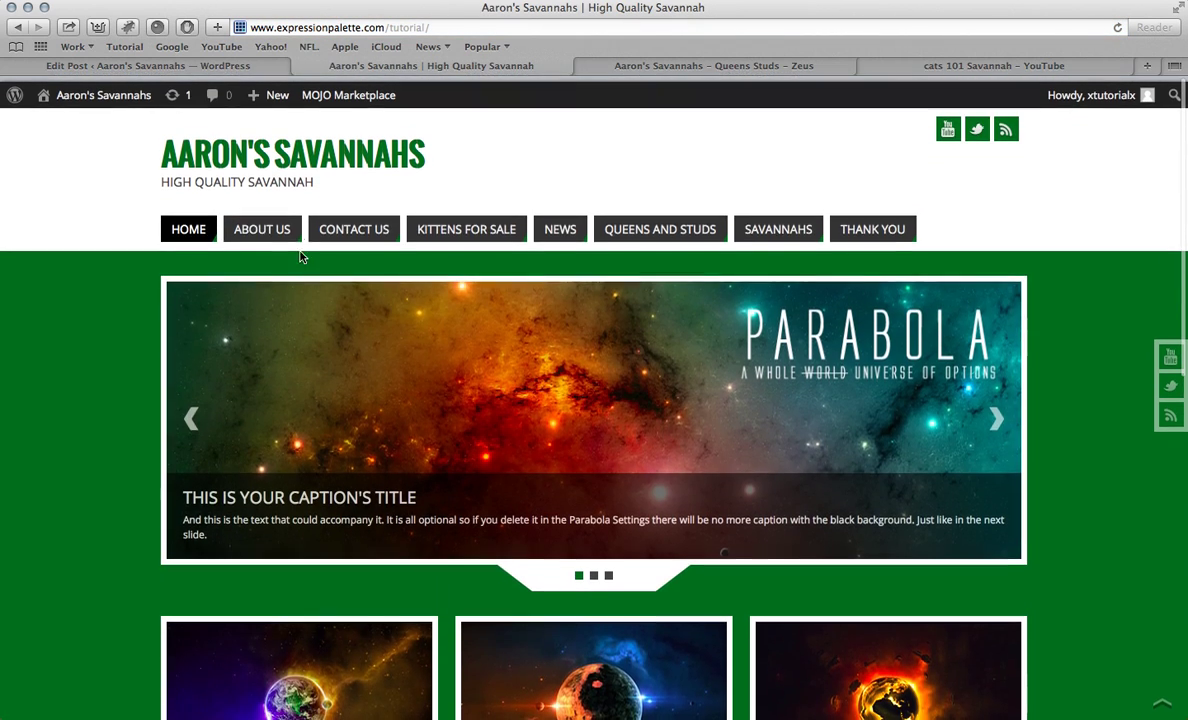
click(220, 65)
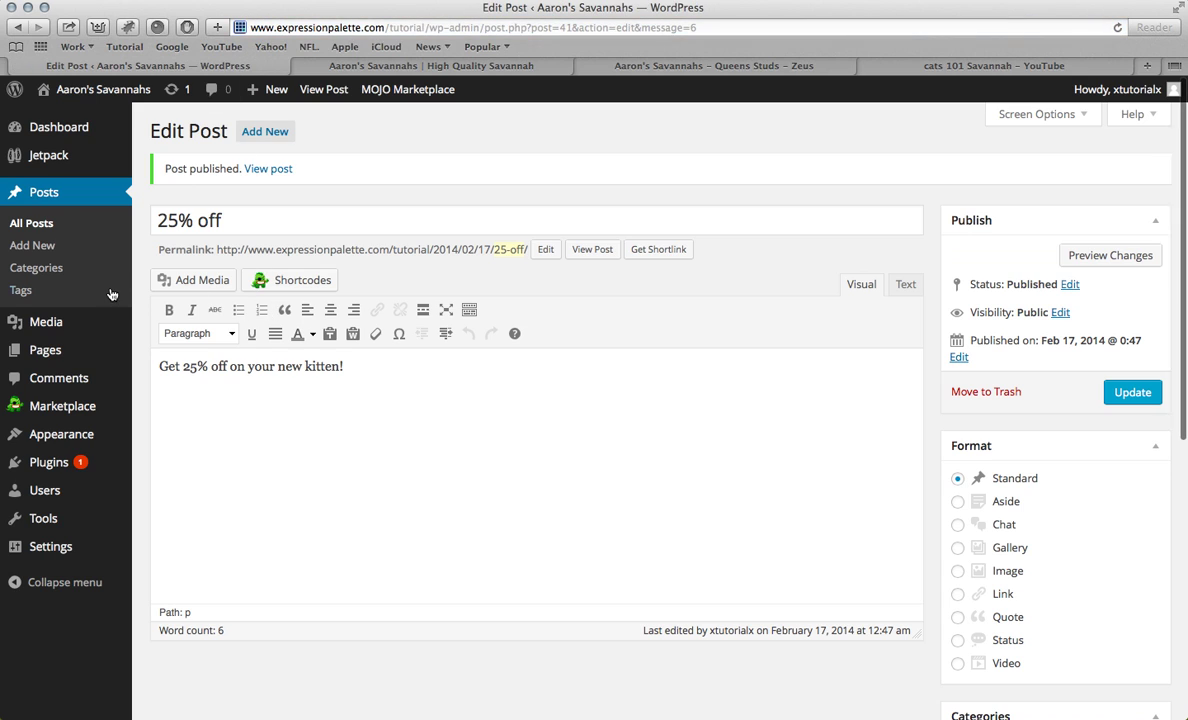
Step: Open the Parabola theme settings, glancing at the posts on the live homepage
mouse_move(46, 437)
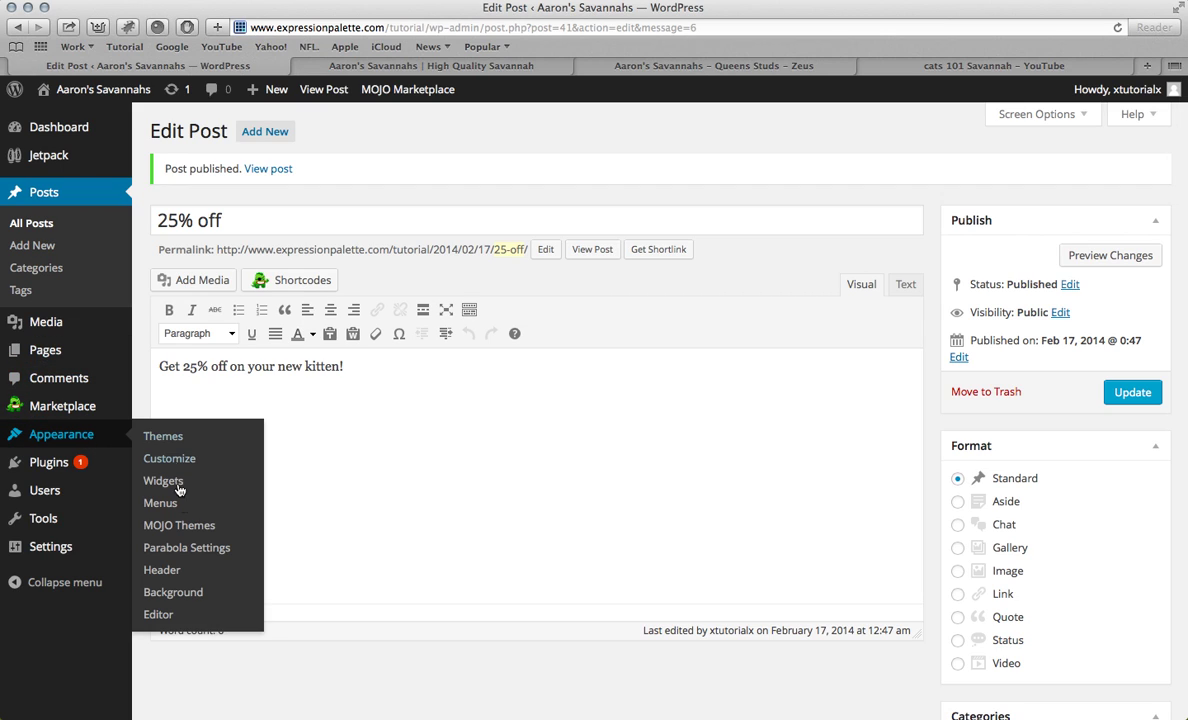
click(190, 550)
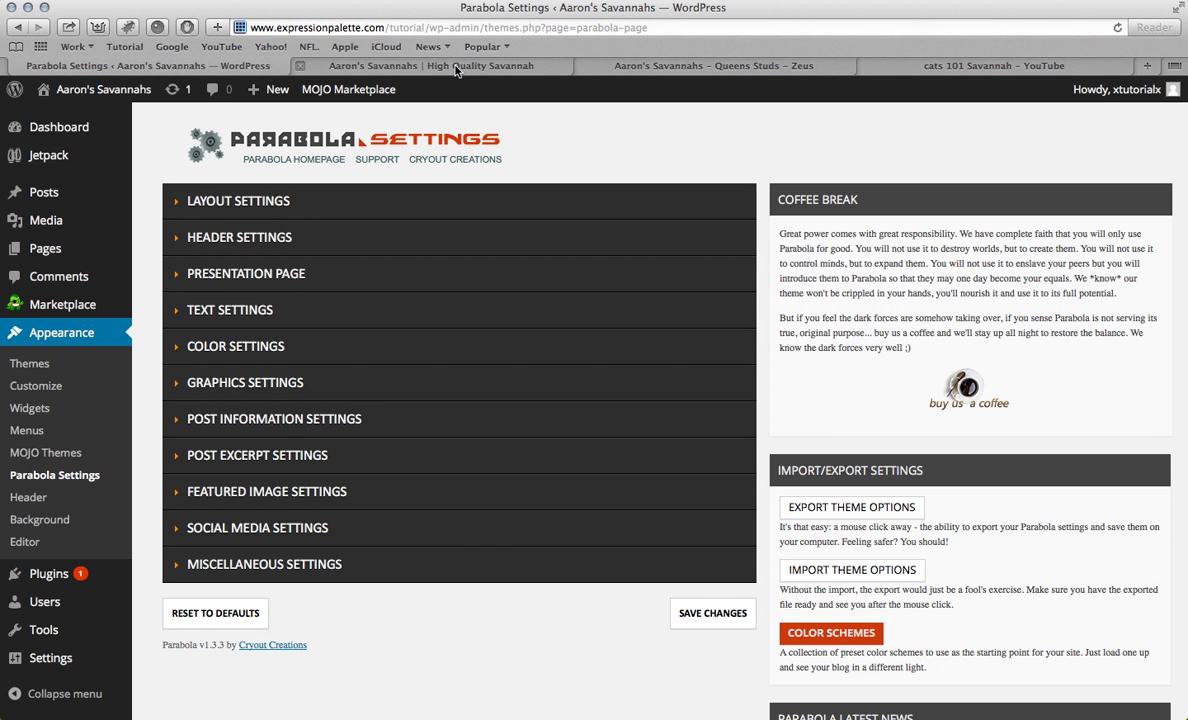
click(425, 65)
scroll(375, 478, down, 5)
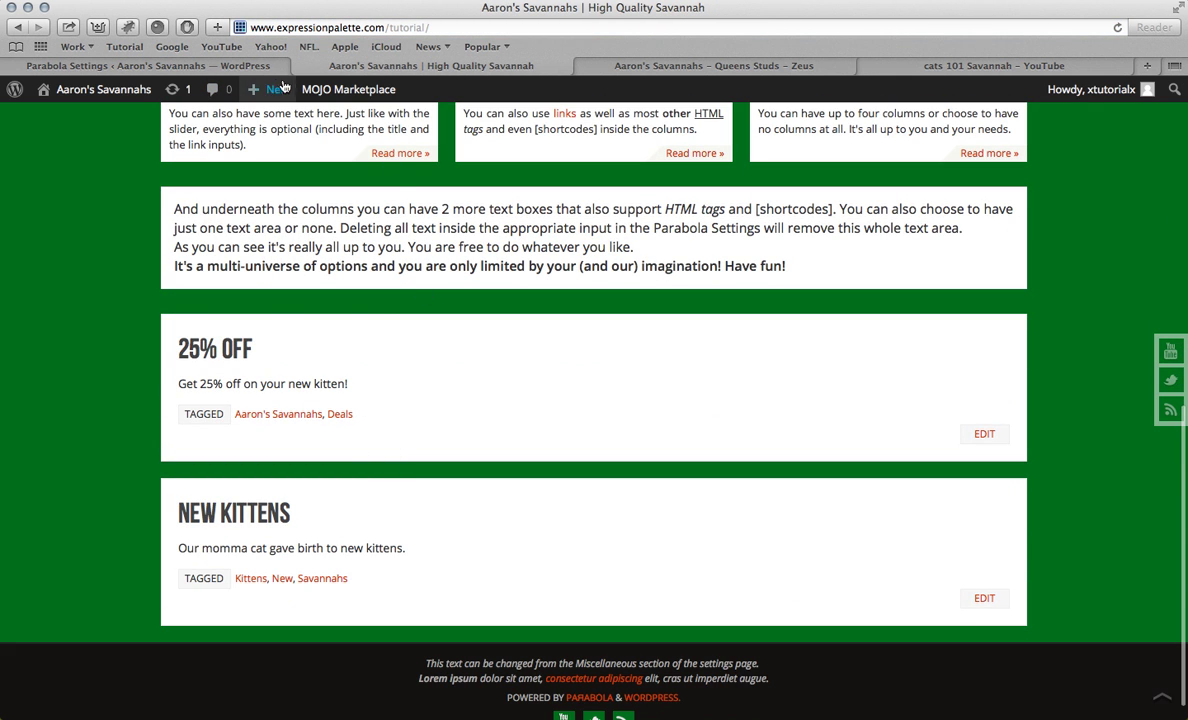
click(250, 65)
Step: In Post Information Settings, show Post Category, Meta Bar and Post Permalink, and save
click(250, 405)
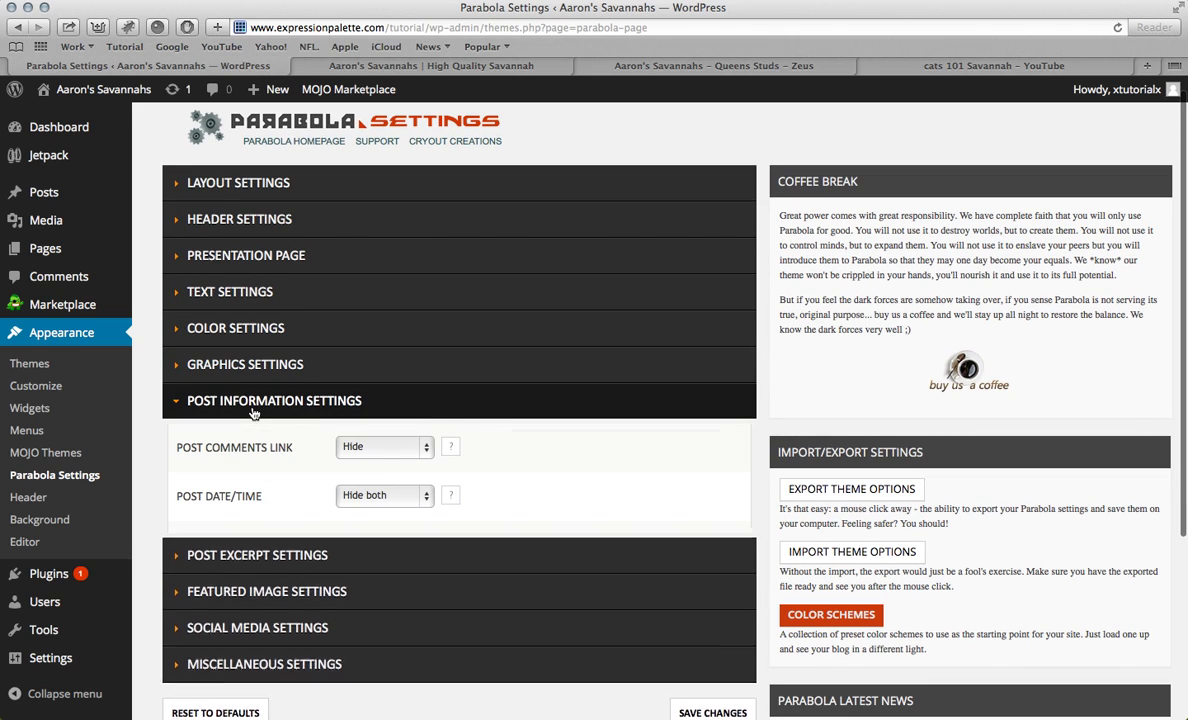
scroll(300, 425, down, 3)
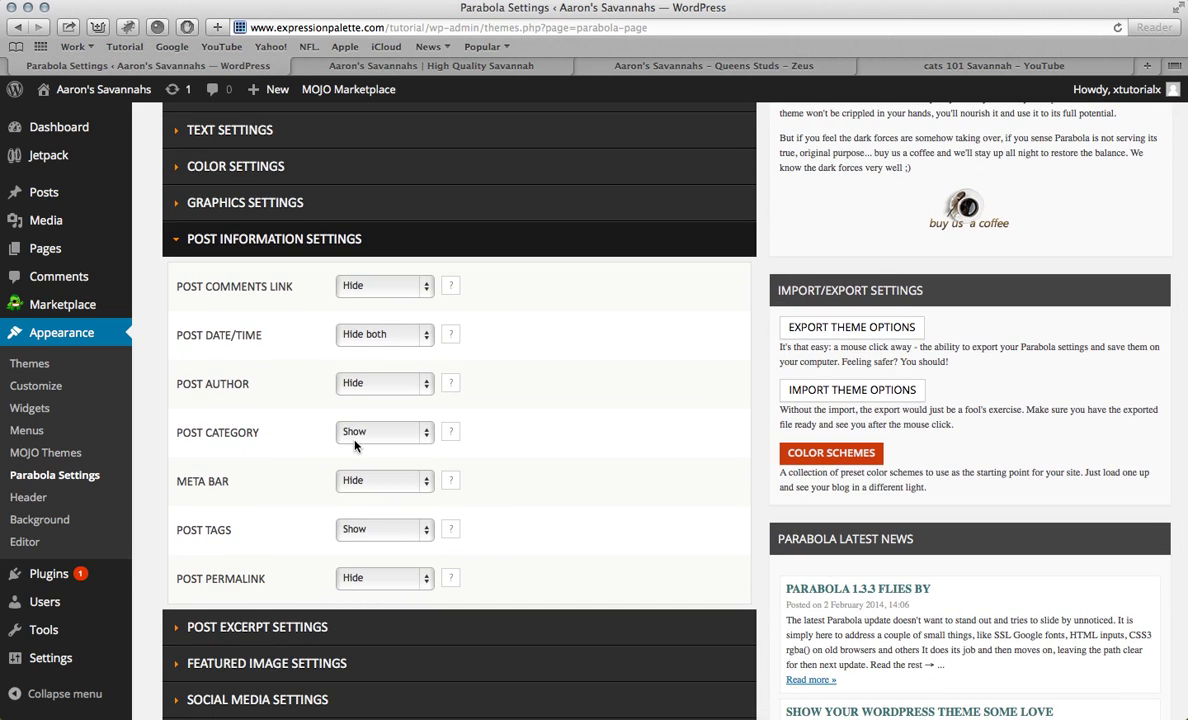
click(365, 433)
click(366, 439)
click(357, 487)
click(357, 468)
click(371, 577)
click(357, 563)
scroll(859, 473, down, 5)
click(704, 619)
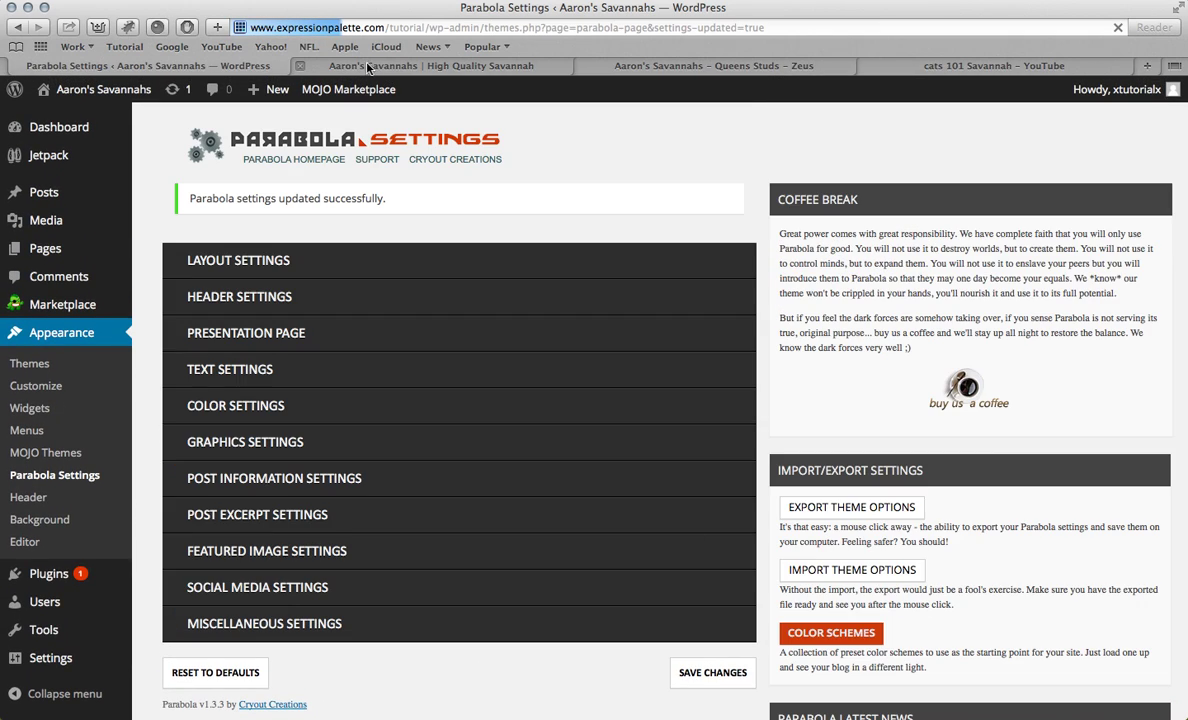
click(363, 67)
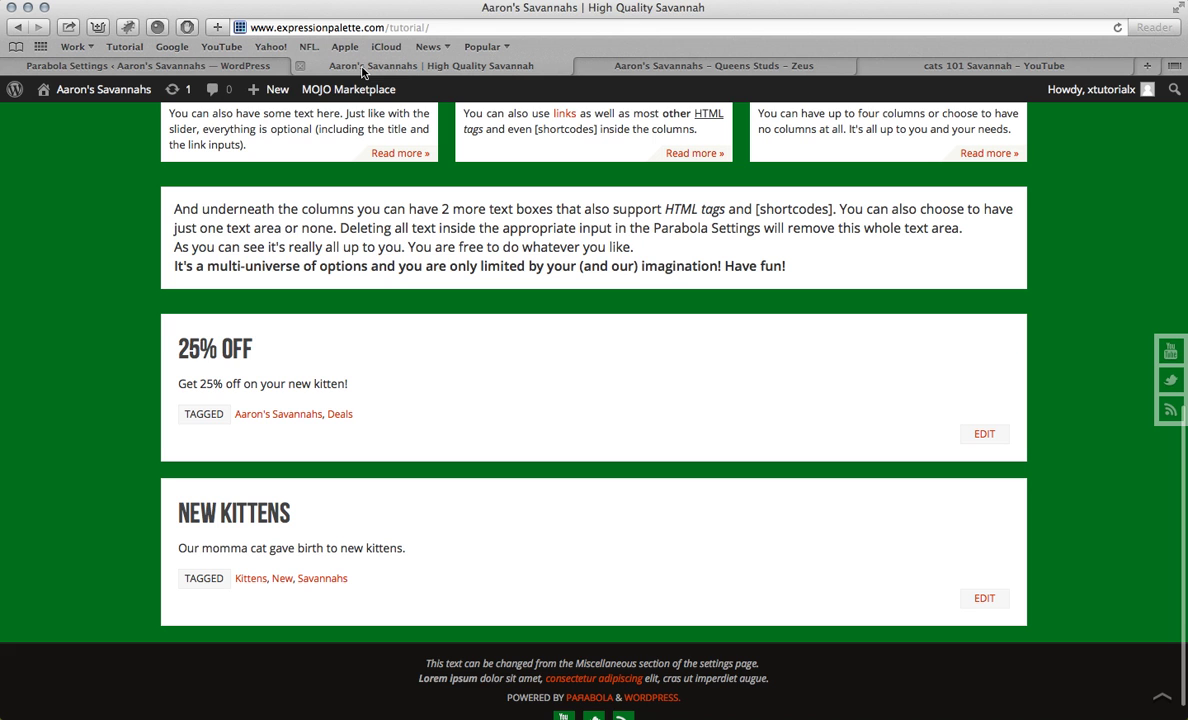
Step: Reload the live homepage, then expand Parabola's Post Information Settings to review its Hide/Show options
key(super+r)
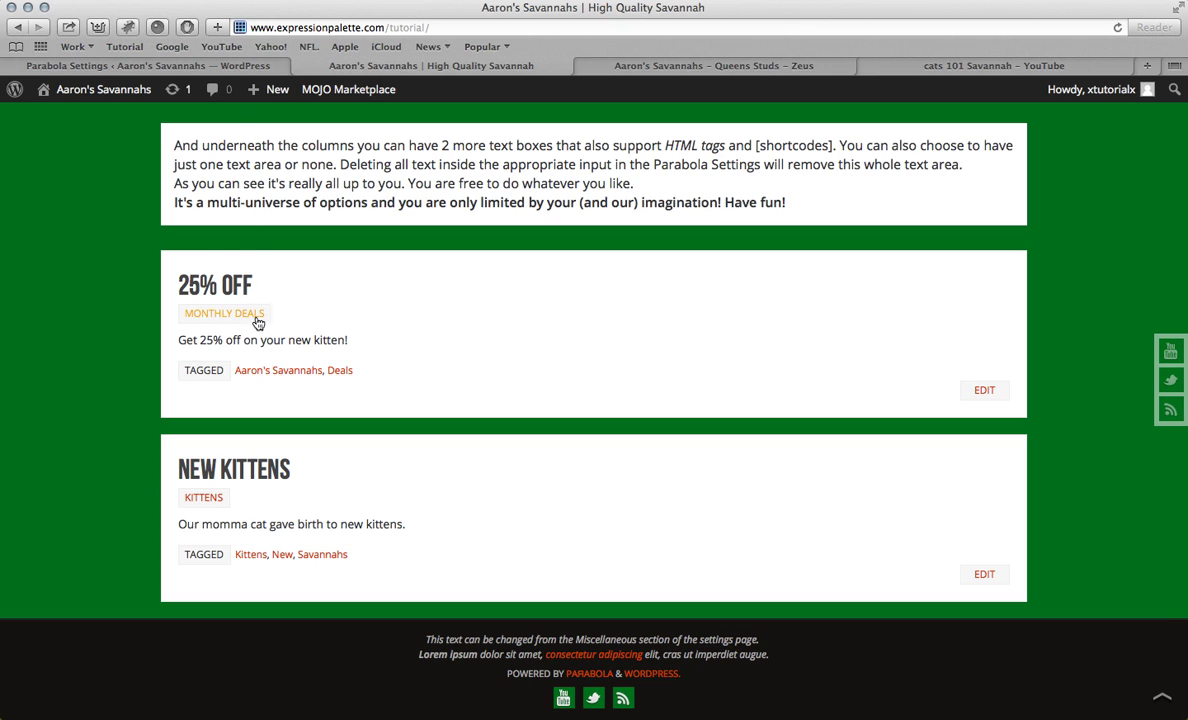
click(218, 72)
scroll(290, 534, down, 1)
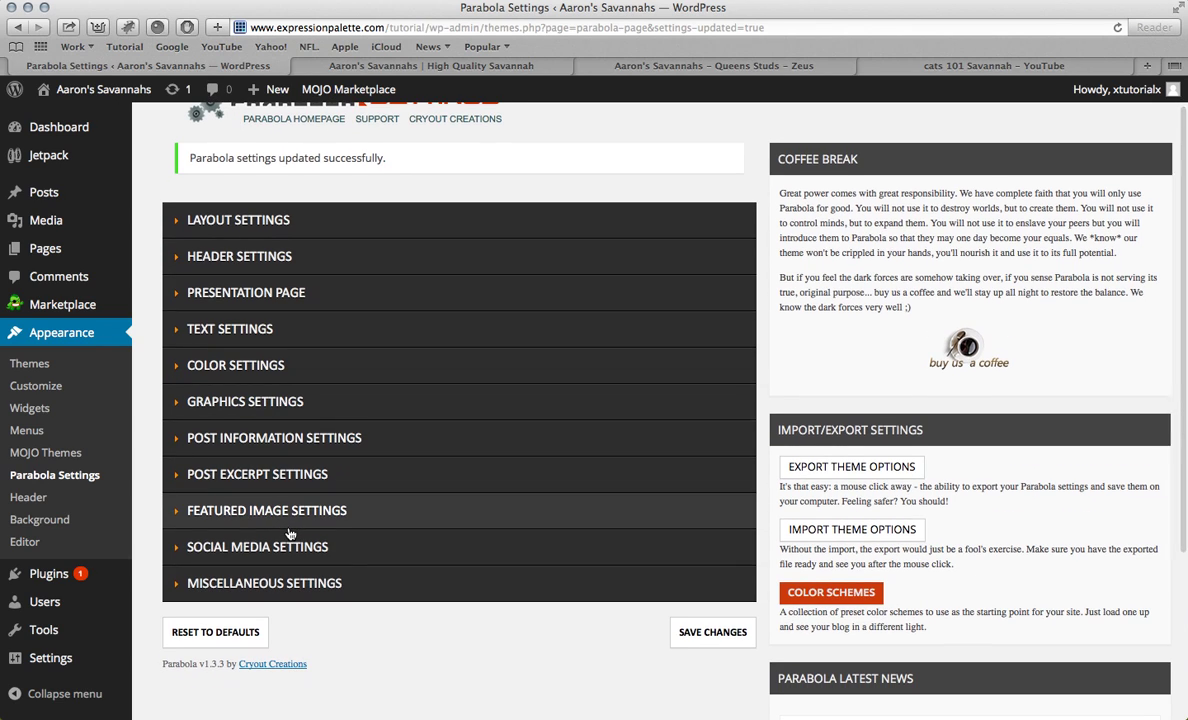
click(282, 440)
scroll(300, 450, down, 5)
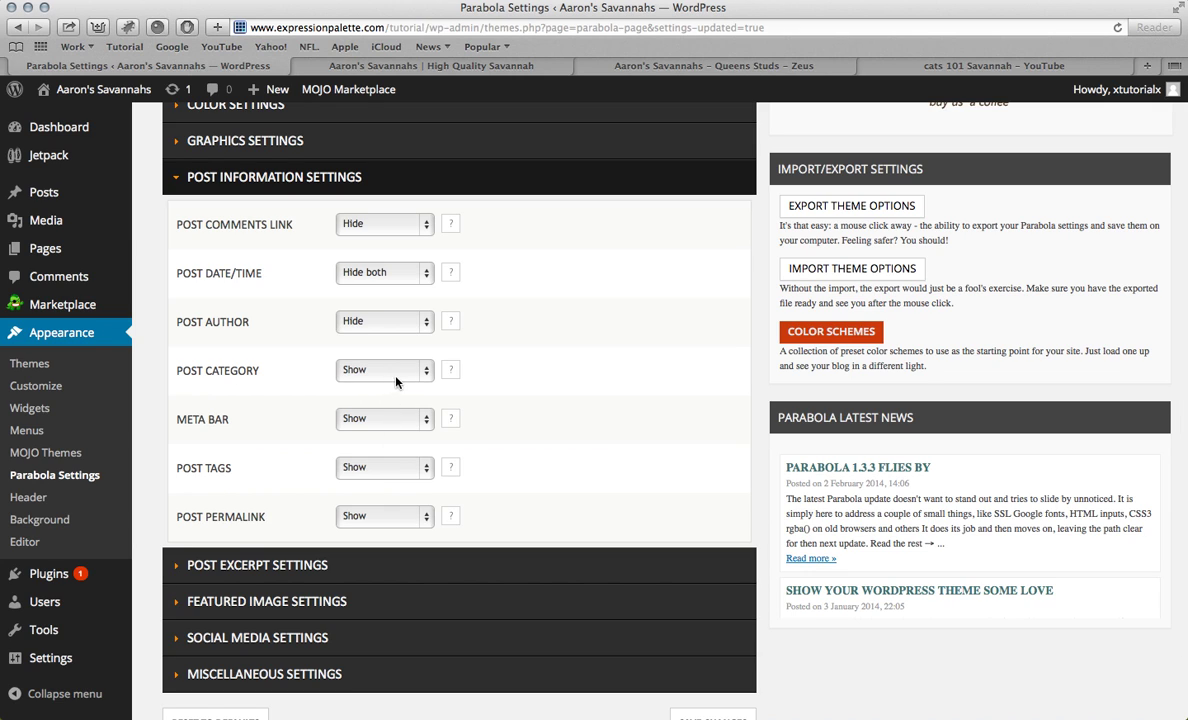
scroll(600, 470, down, 2)
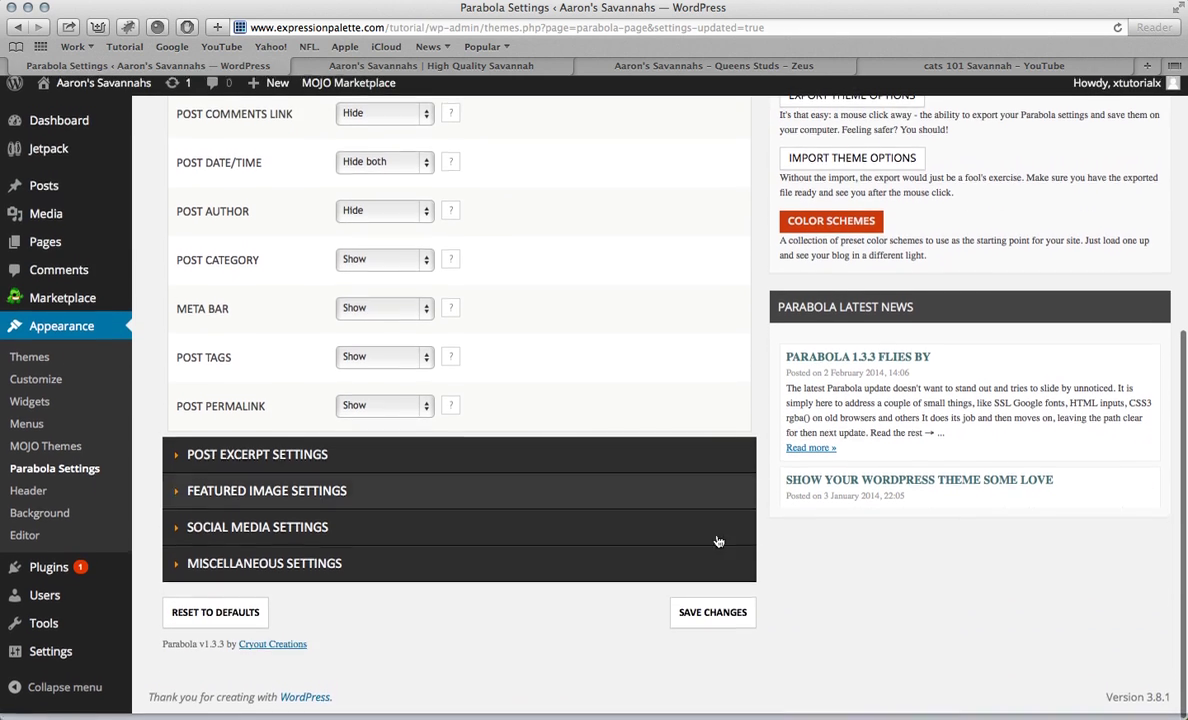
scroll(410, 310, up, 6)
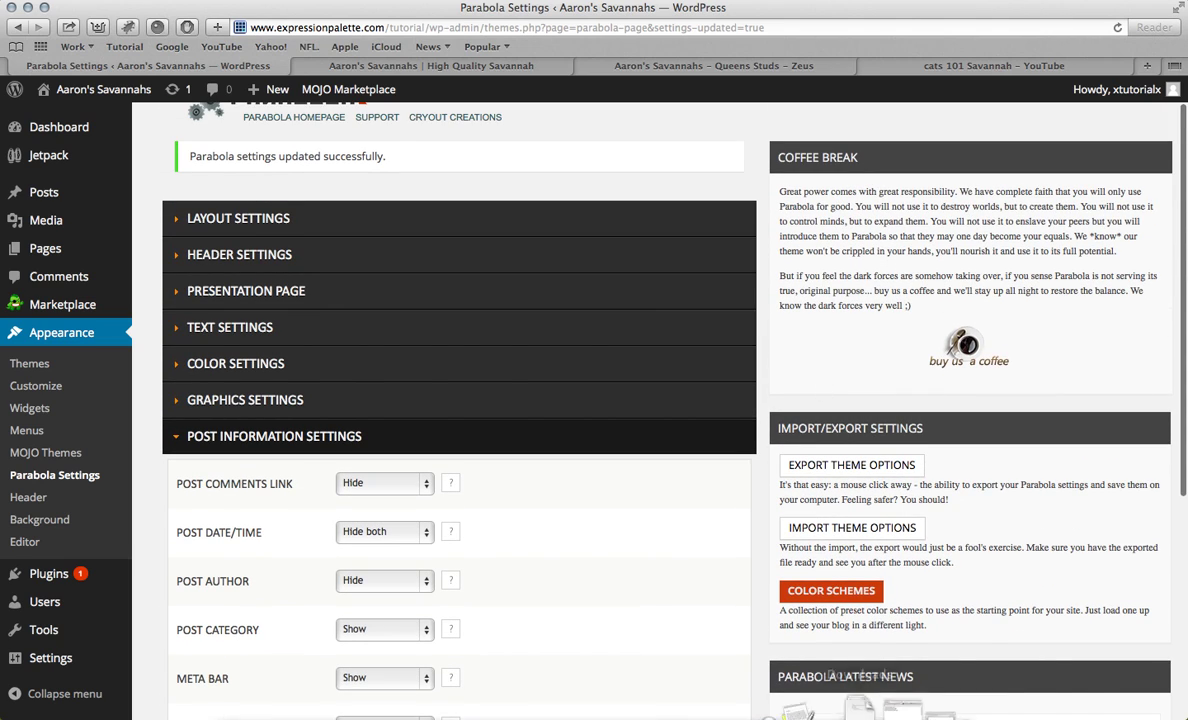
mouse_move(850, 712)
click(903, 700)
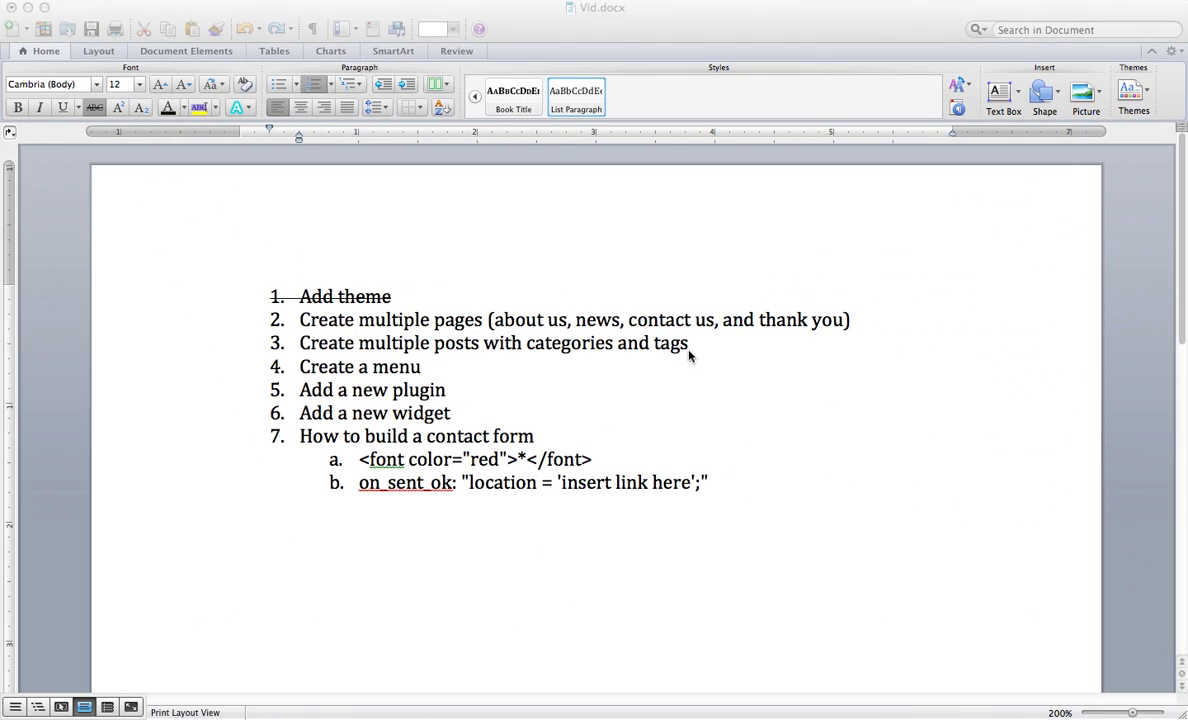
Step: Strike through 'Create multiple pages' and 'Create multiple posts' in the Word to-do list
drag(298, 322, 722, 334)
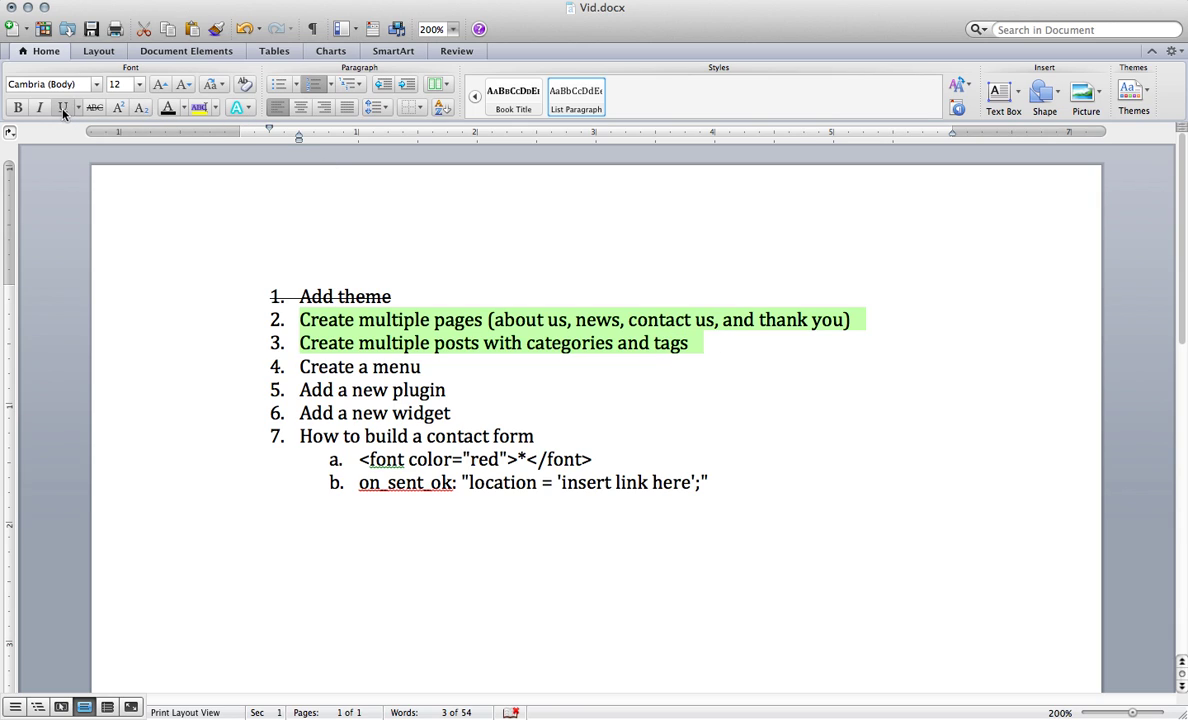
click(94, 108)
click(346, 376)
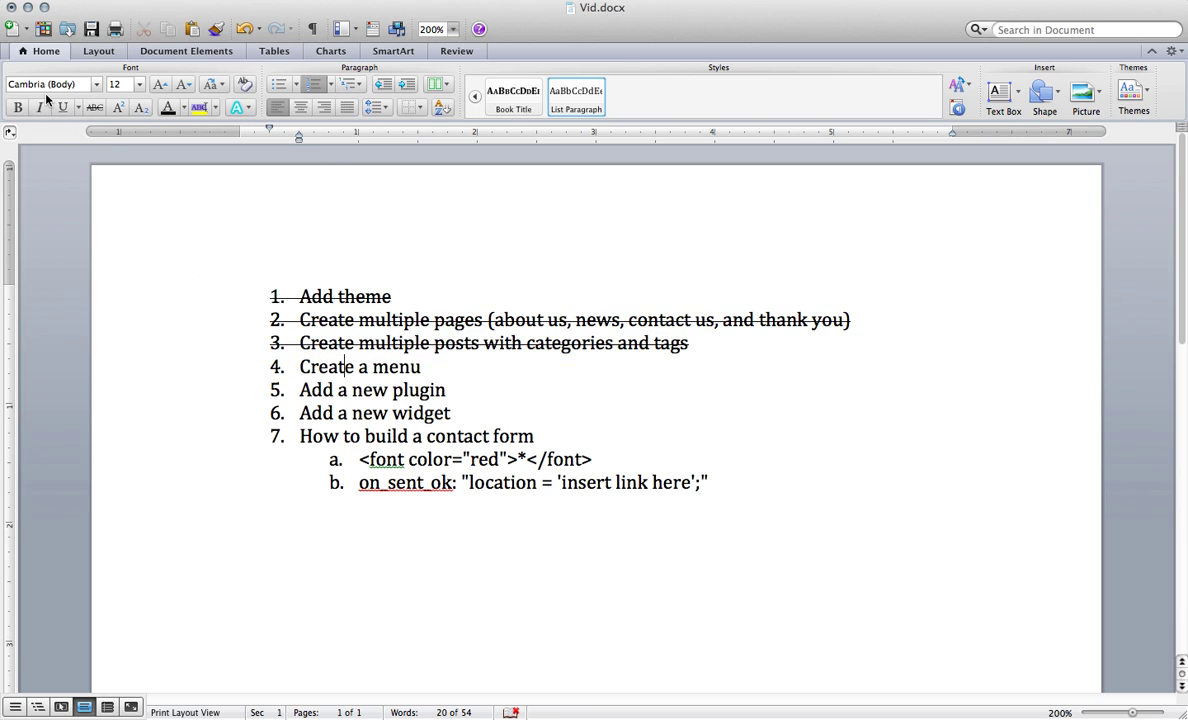
click(28, 7)
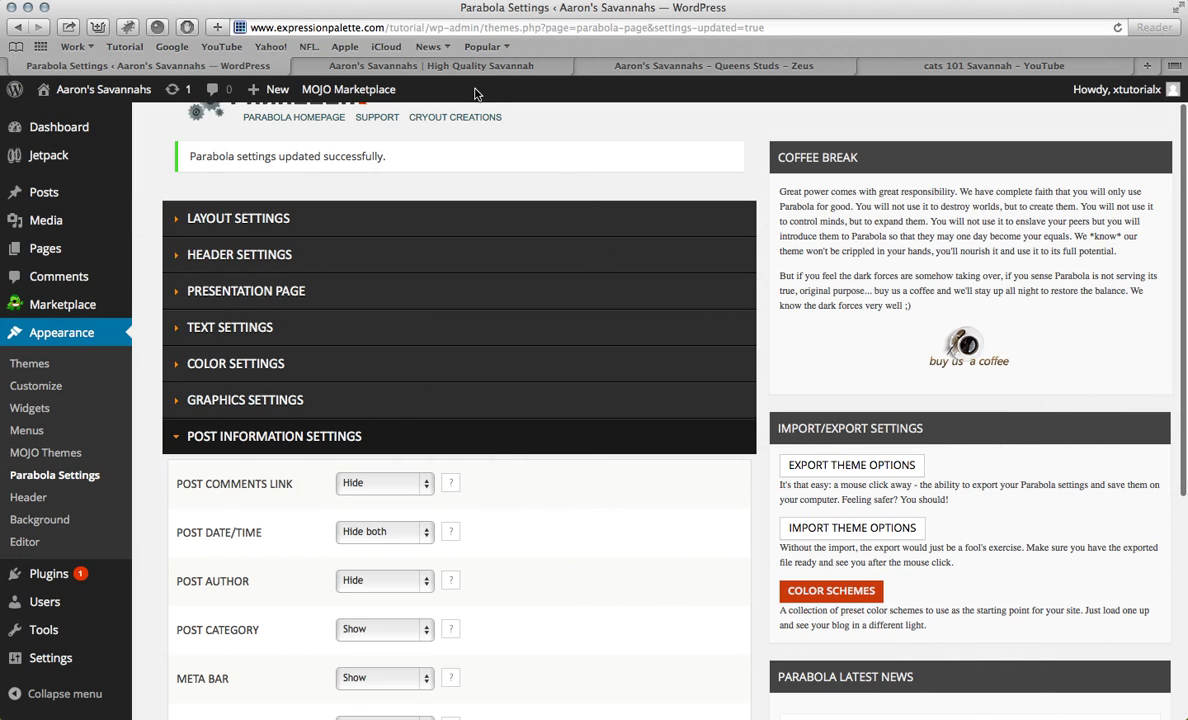
click(463, 72)
scroll(485, 262, up, 15)
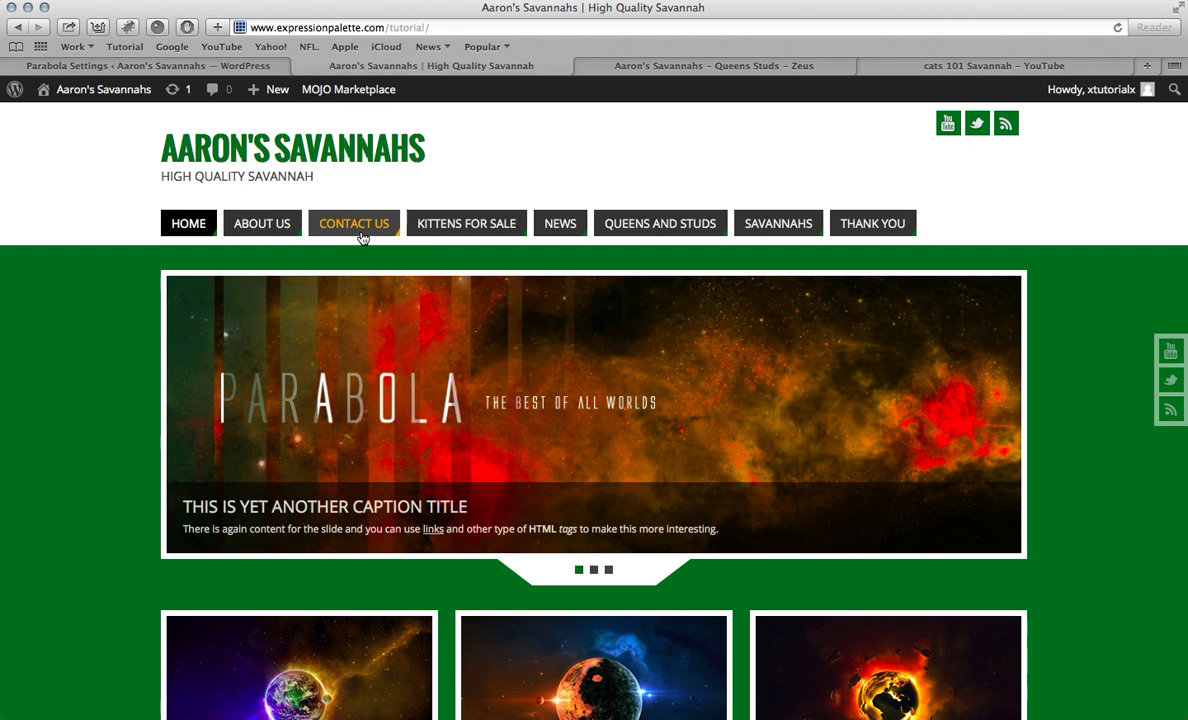
click(207, 66)
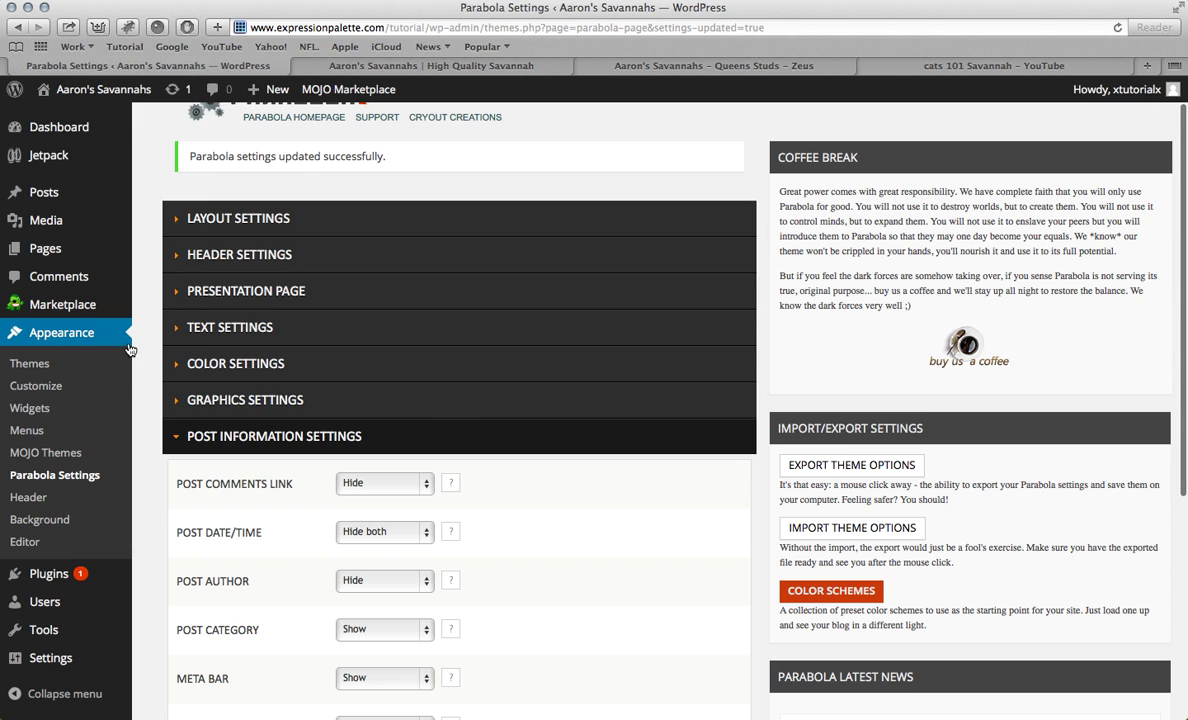
scroll(126, 300, up, 2)
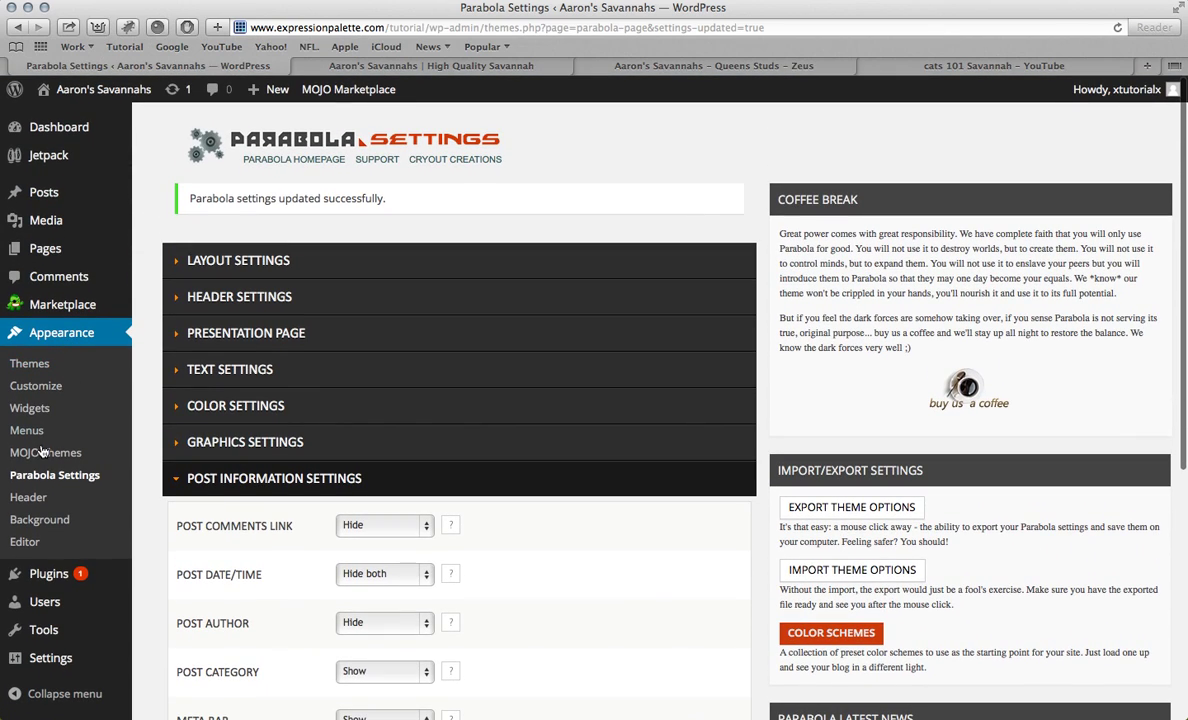
click(30, 431)
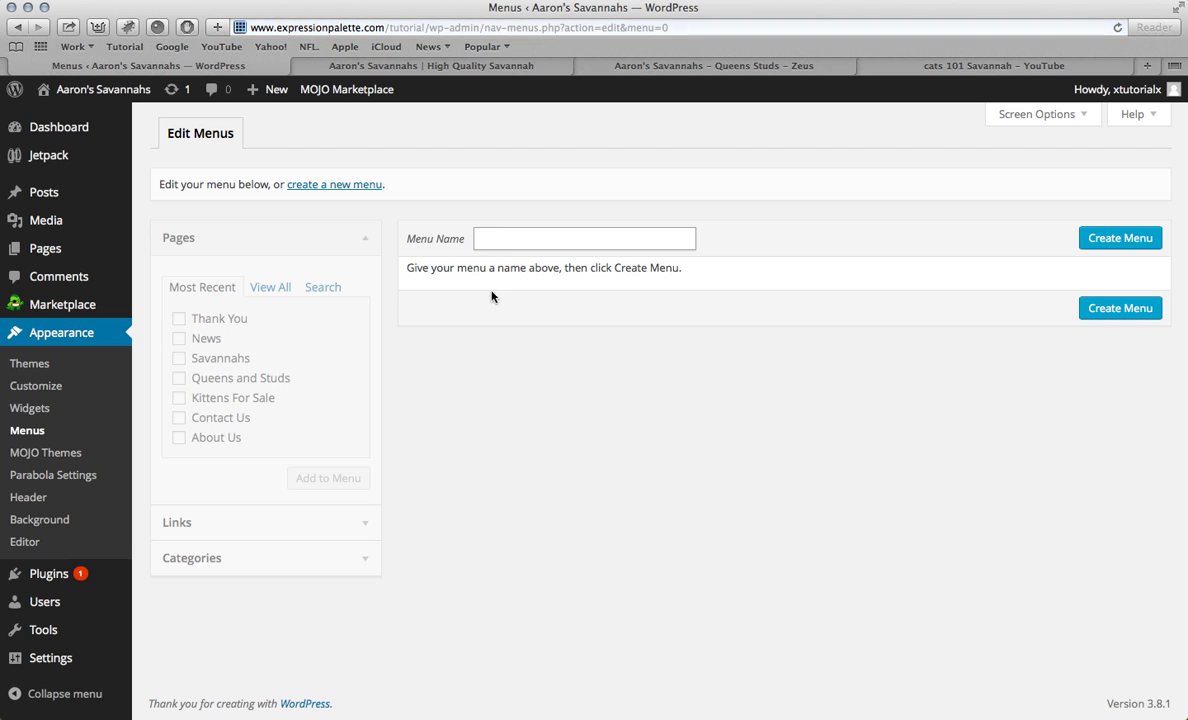
Step: Create a menu named Menu and tick News, Savannahs, Queens and Studs, Kittens For Sale, Contact Us, About Us
click(1122, 245)
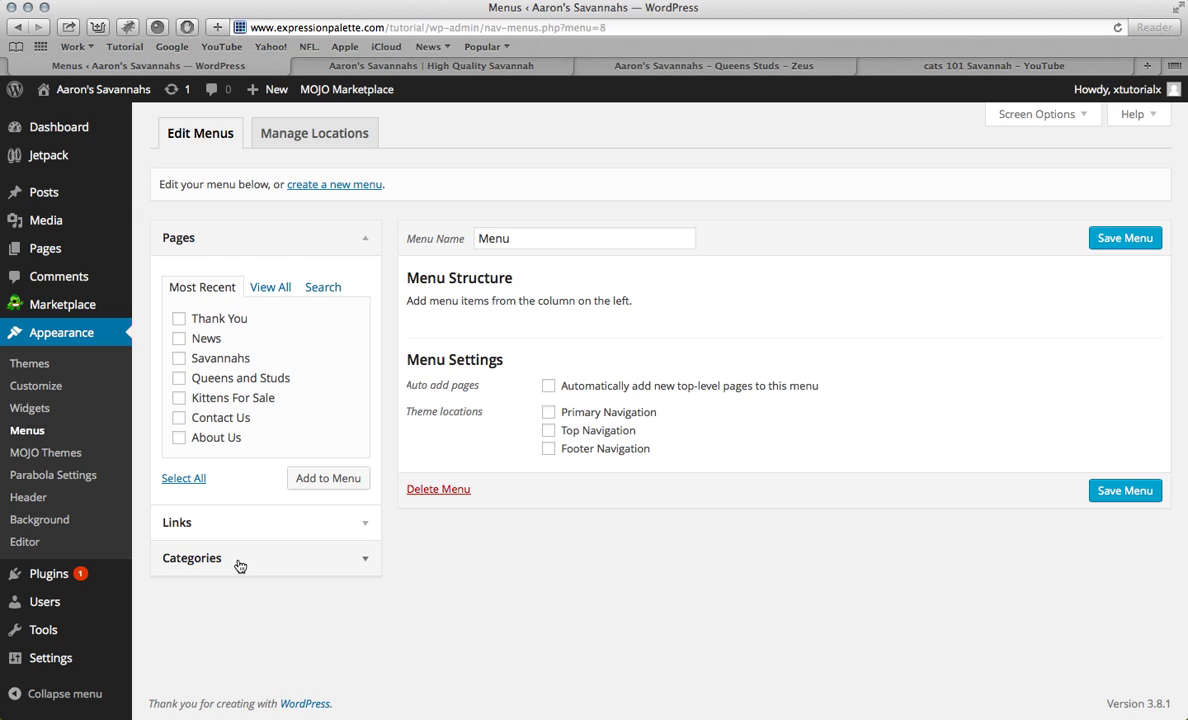
click(200, 340)
click(198, 358)
click(198, 378)
click(198, 398)
click(198, 418)
click(198, 438)
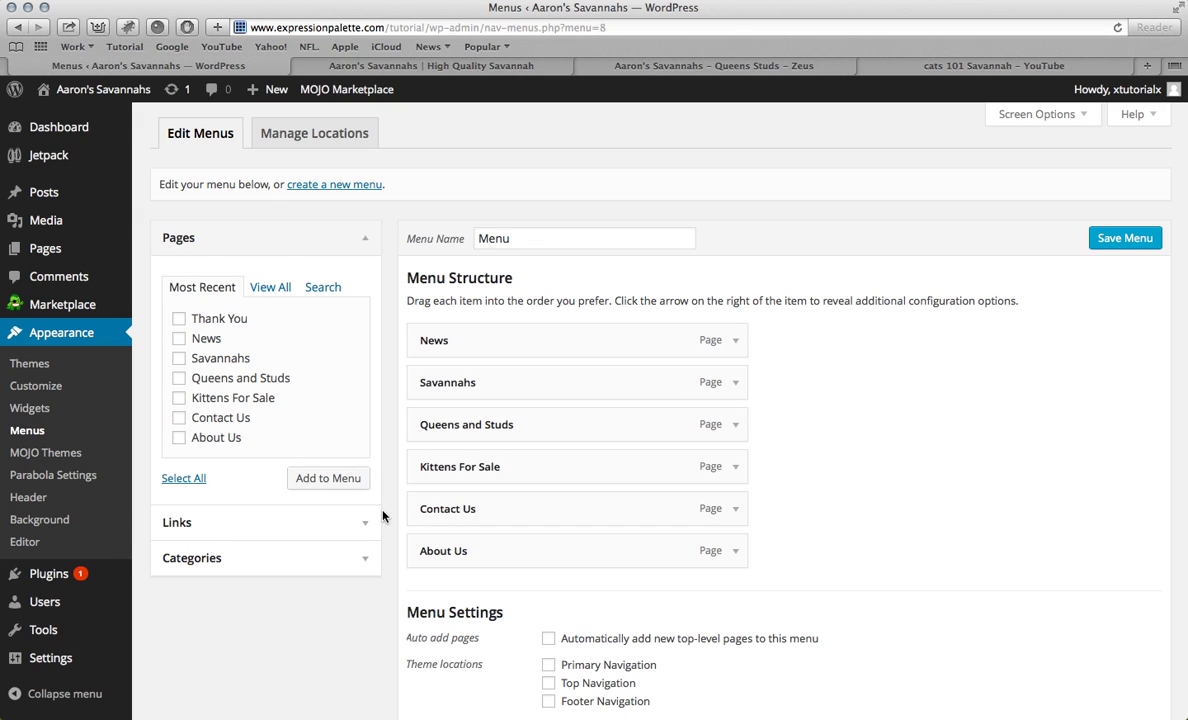
Step: Reorder the items to About Us, Savannahs, Kittens For Sale, Queens and Studs, News, Contact Us
drag(483, 548, 464, 334)
drag(472, 427, 455, 400)
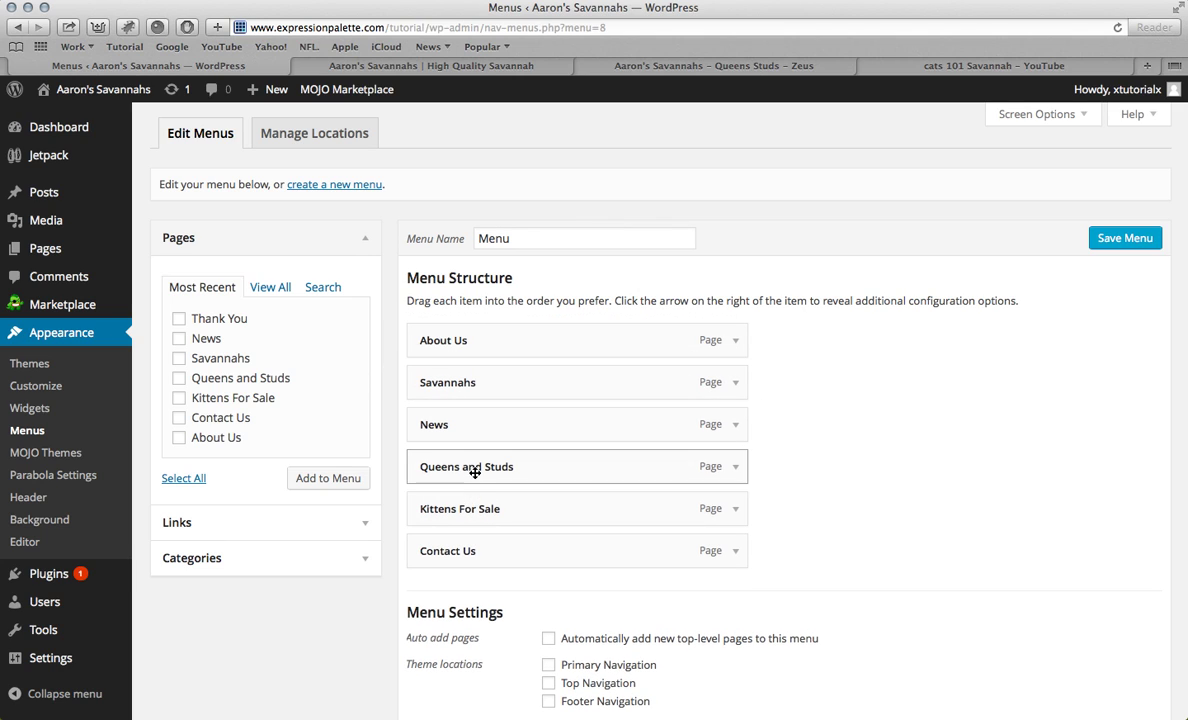
drag(469, 512, 466, 422)
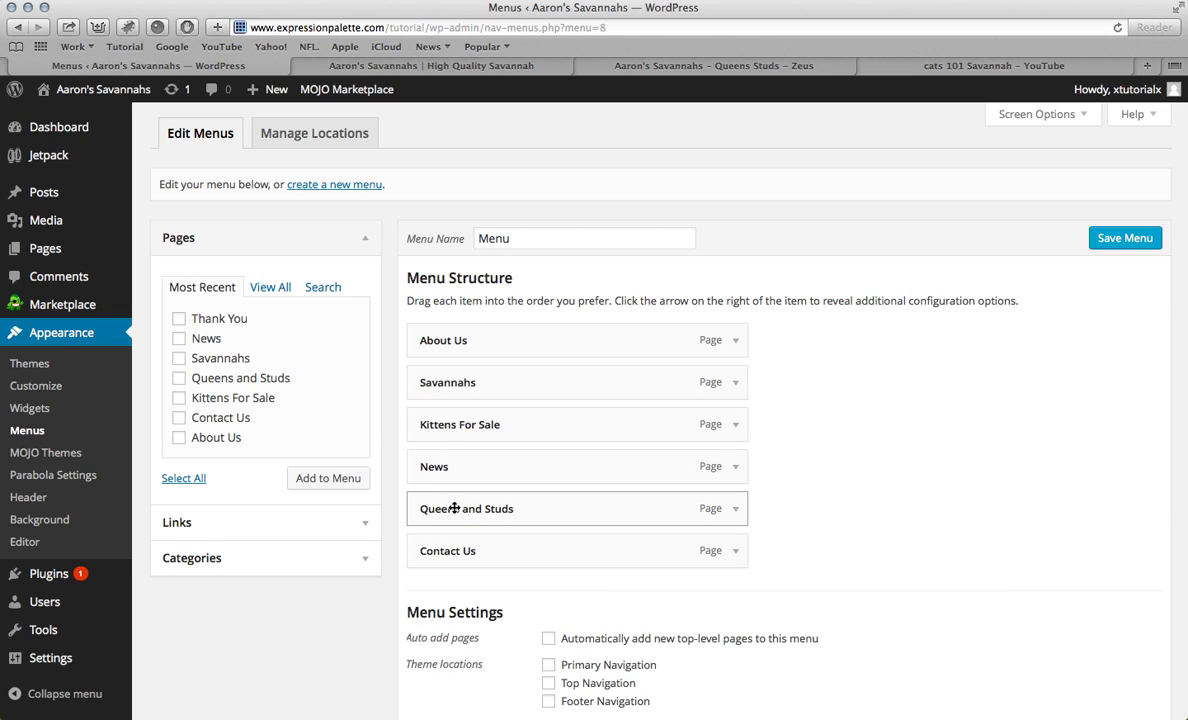
drag(455, 511, 428, 467)
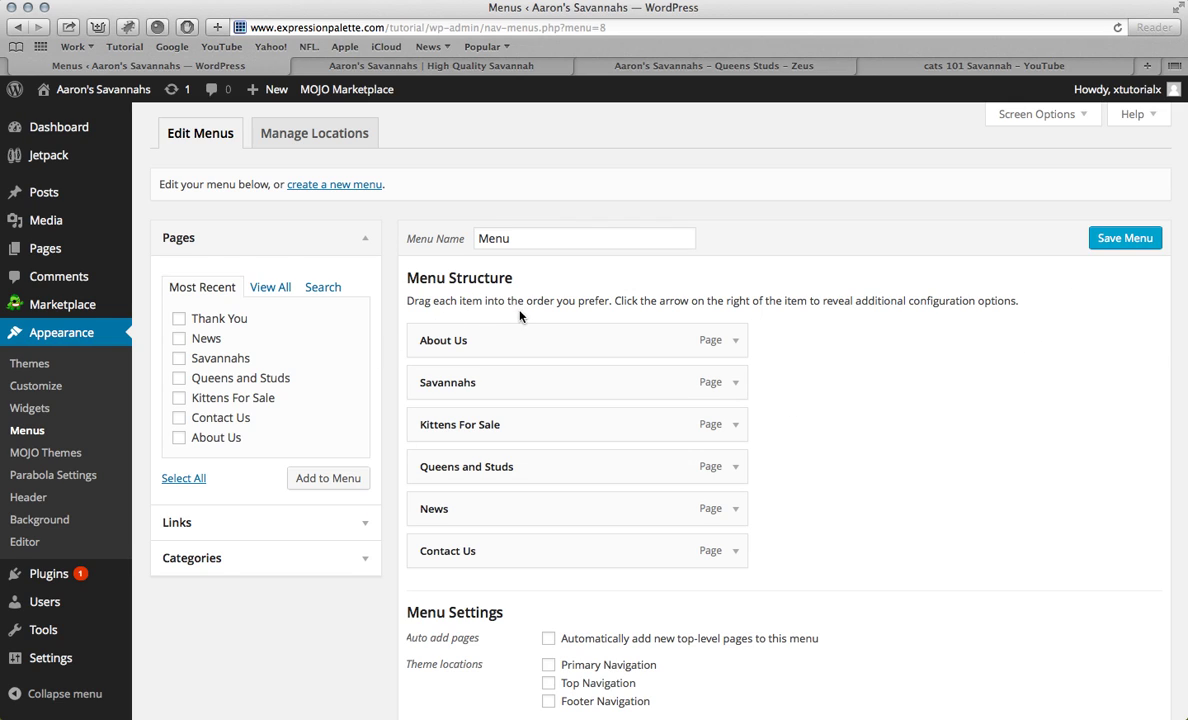
click(327, 533)
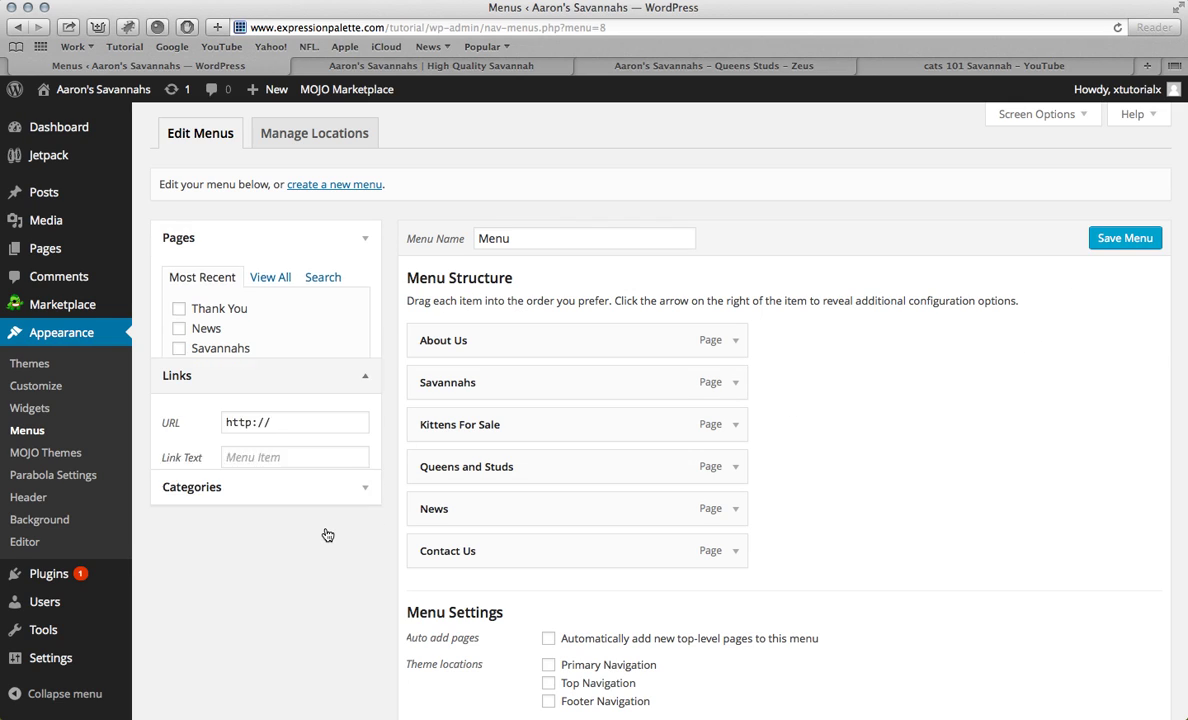
Step: Add a custom Home link pointing to the site's home page address
click(276, 359)
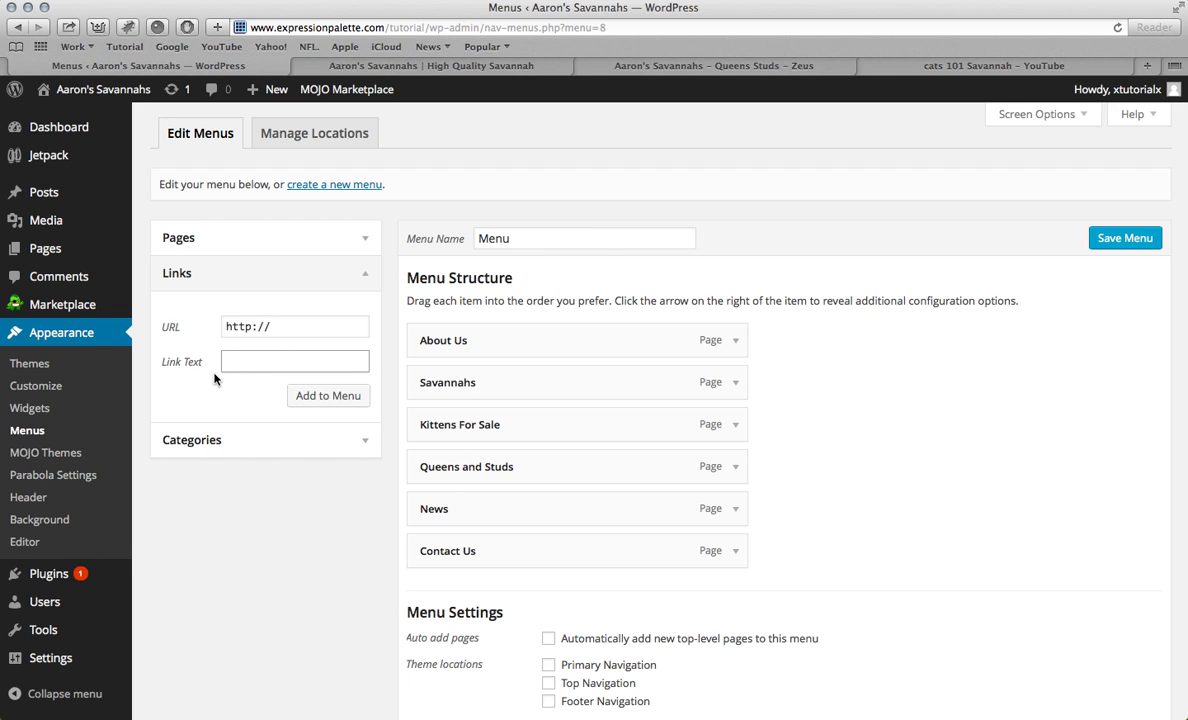
click(317, 326)
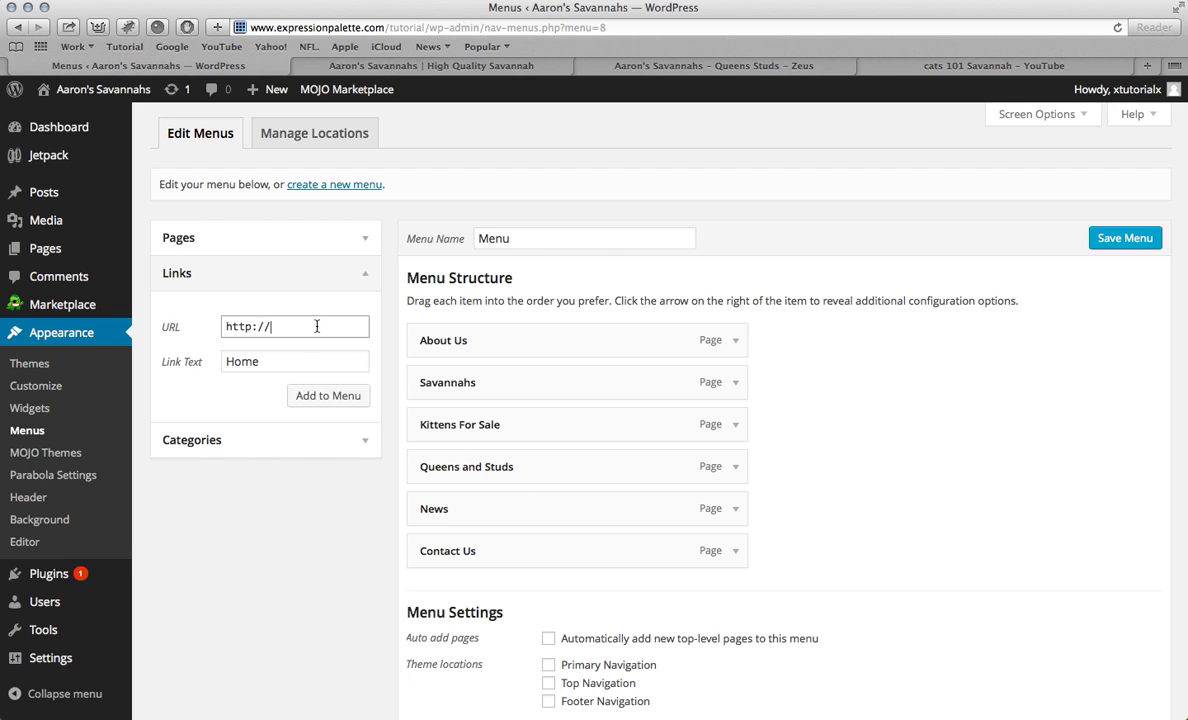
drag(317, 326, 222, 326)
click(330, 66)
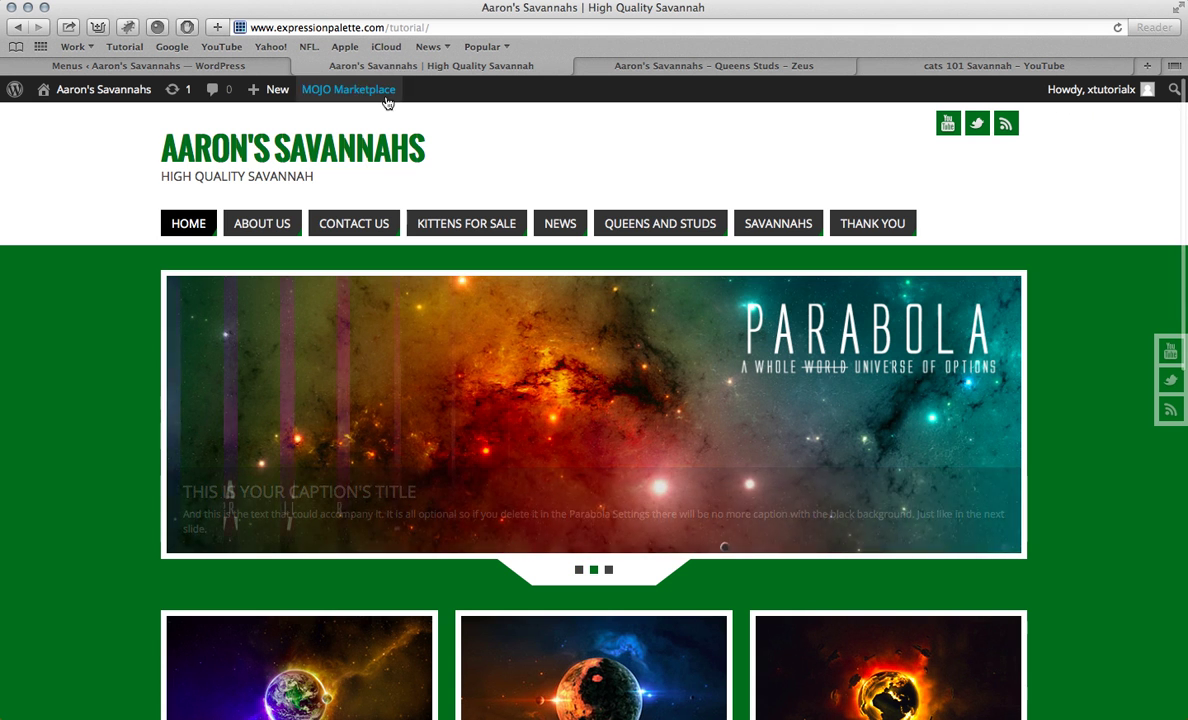
click(307, 28)
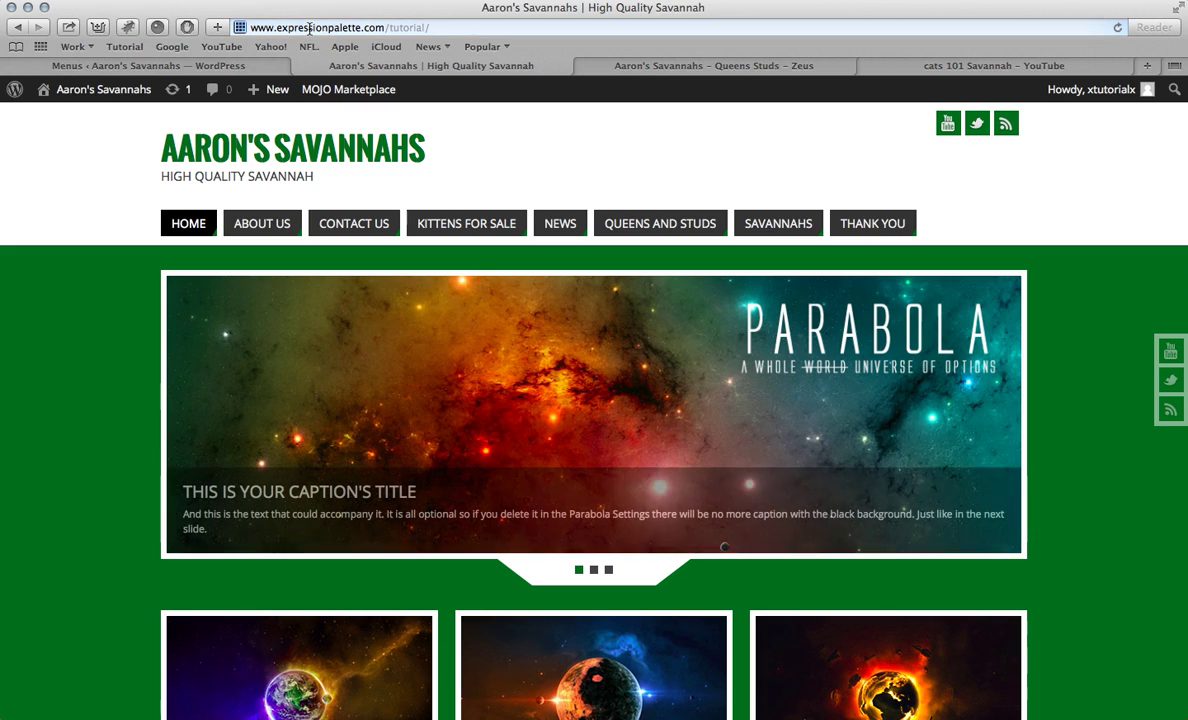
key(ctrl+c)
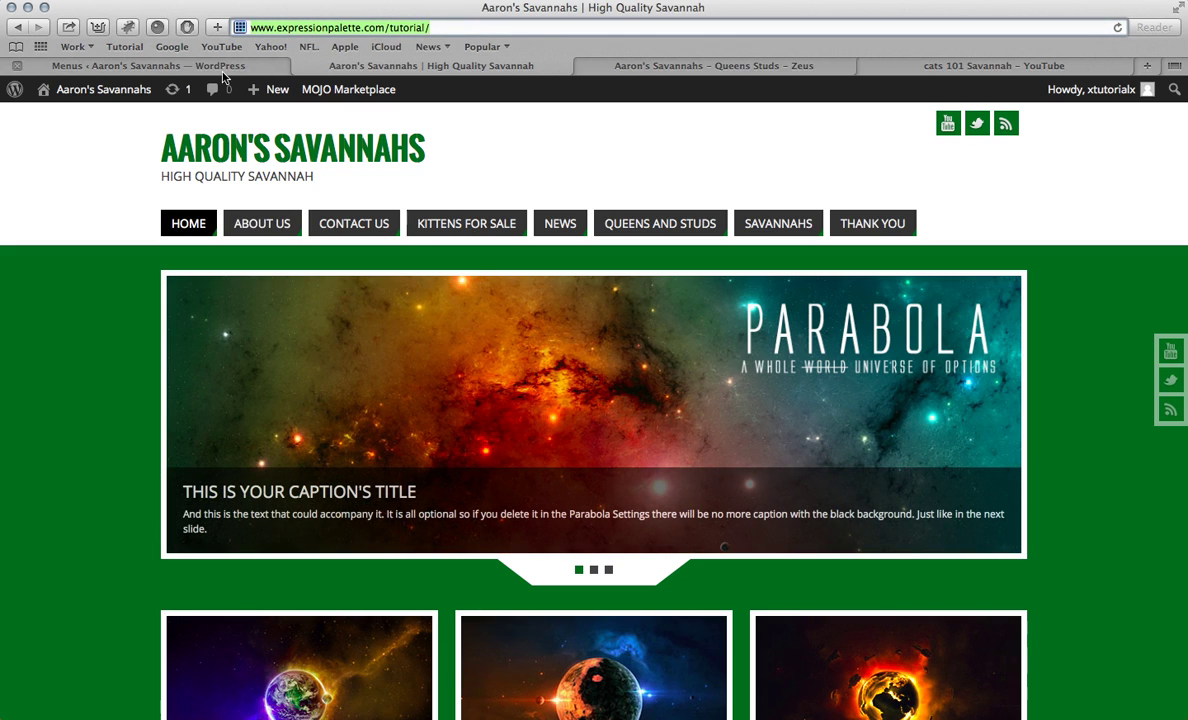
click(210, 70)
key(ctrl+v)
click(335, 397)
Step: Move Home to the top, assign the menu to Primary Navigation, save, and reload the live site
drag(500, 600, 450, 316)
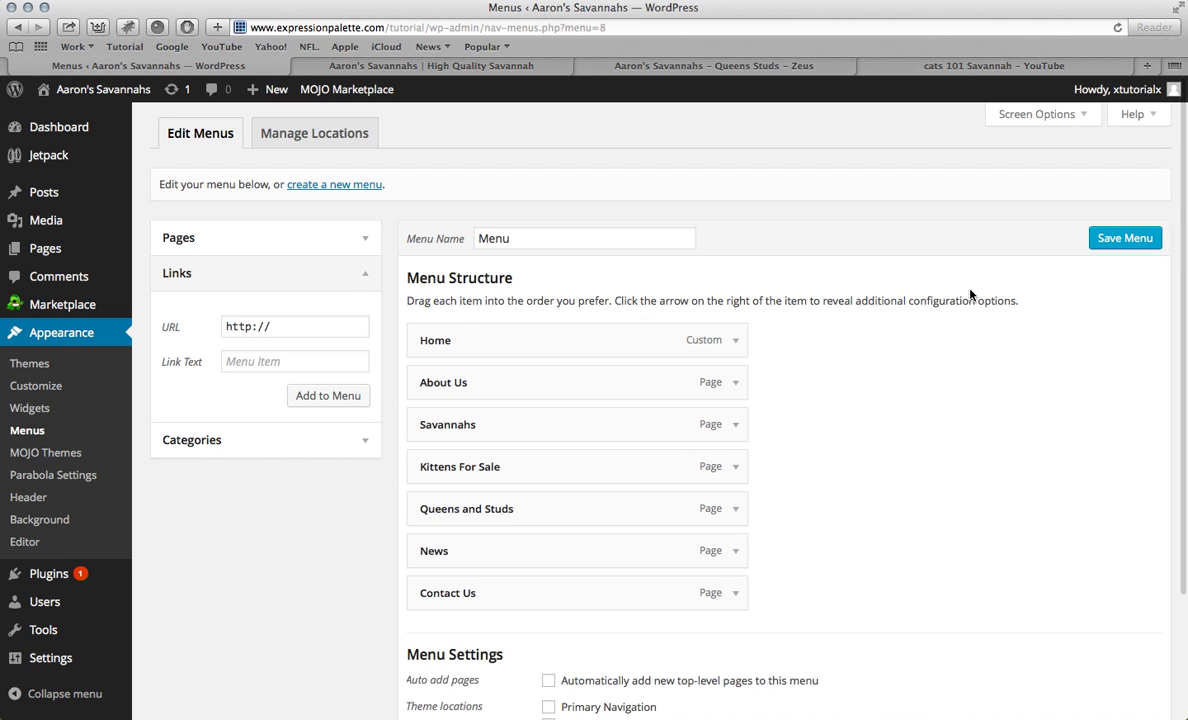
click(1120, 242)
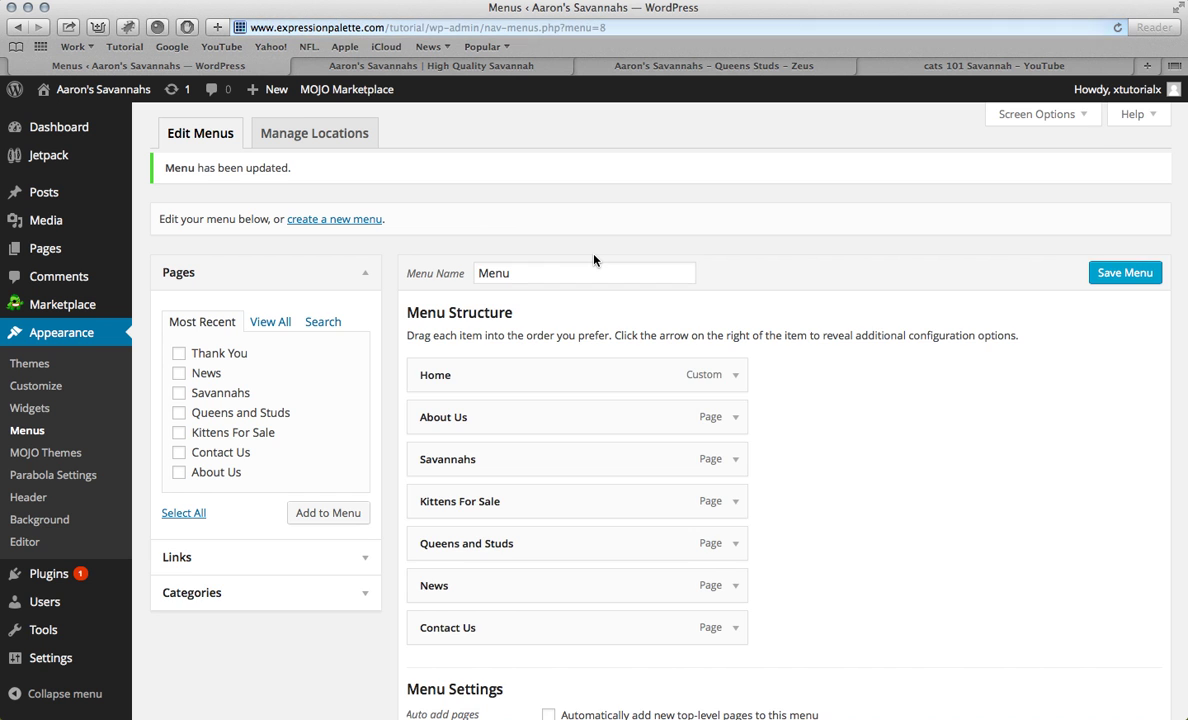
scroll(594, 257, down, 4)
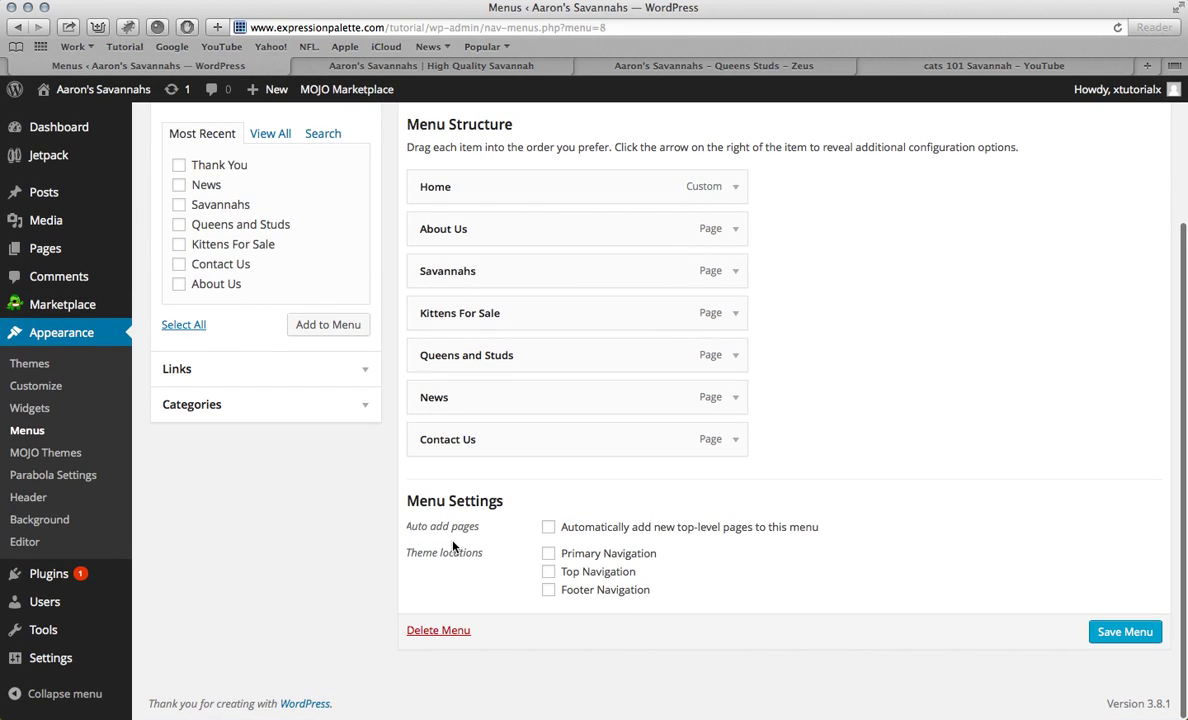
click(548, 554)
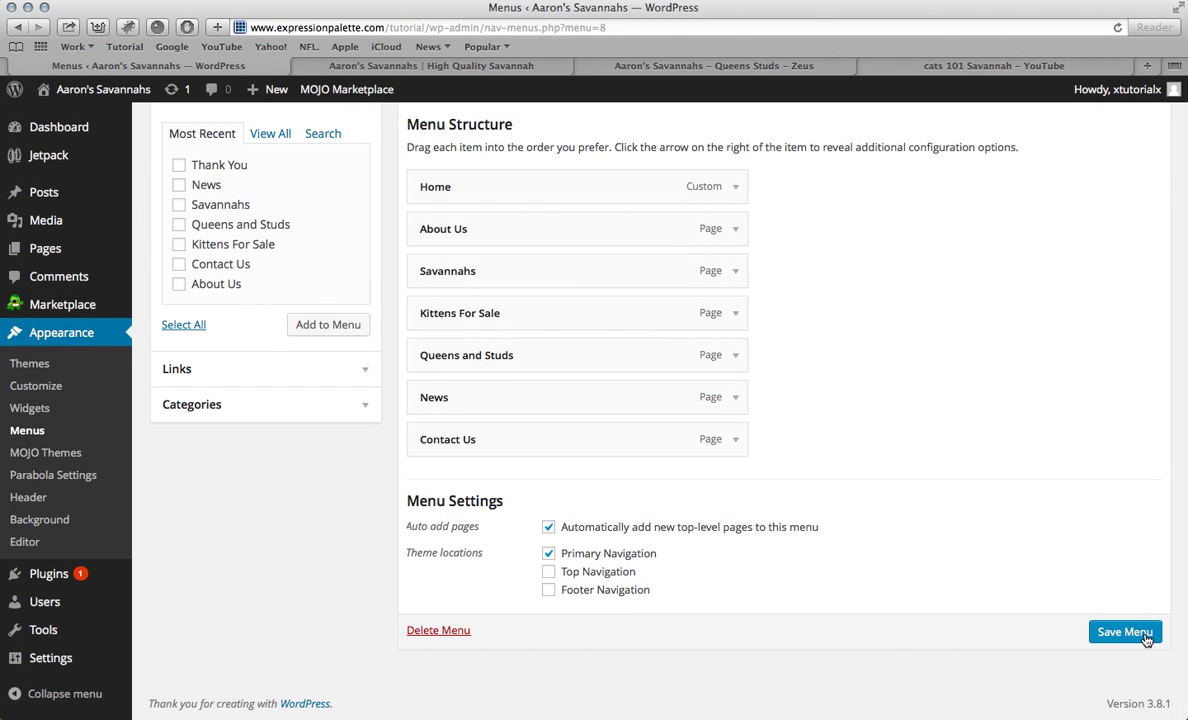
click(1125, 632)
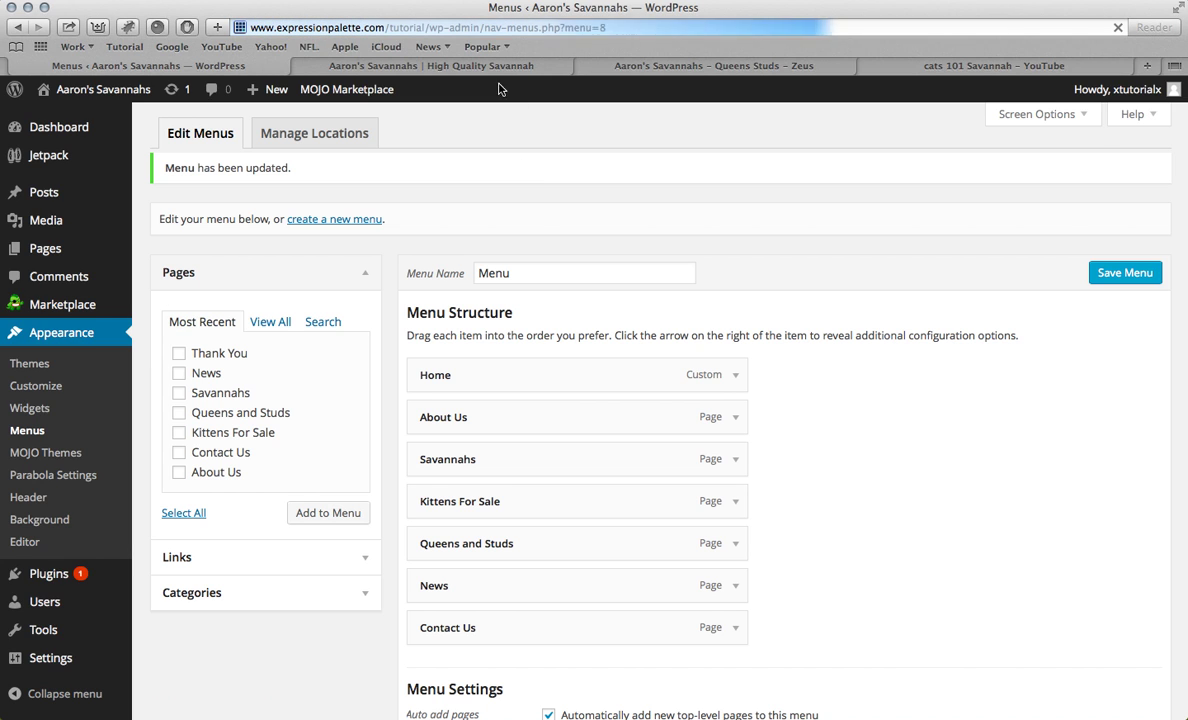
click(456, 68)
key(super+r)
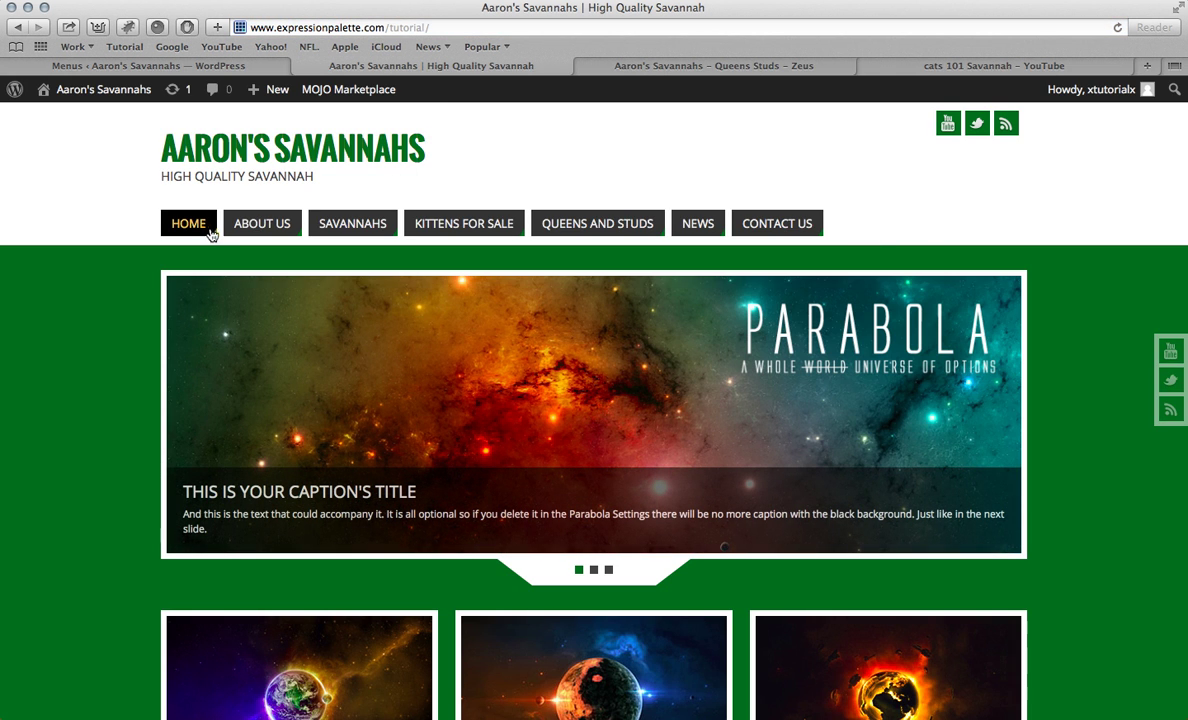
Step: Visit About Us, Savannahs, Kittens For Sale, Queens and Studs, News, Contact Us and Home on the live site
click(272, 224)
click(352, 224)
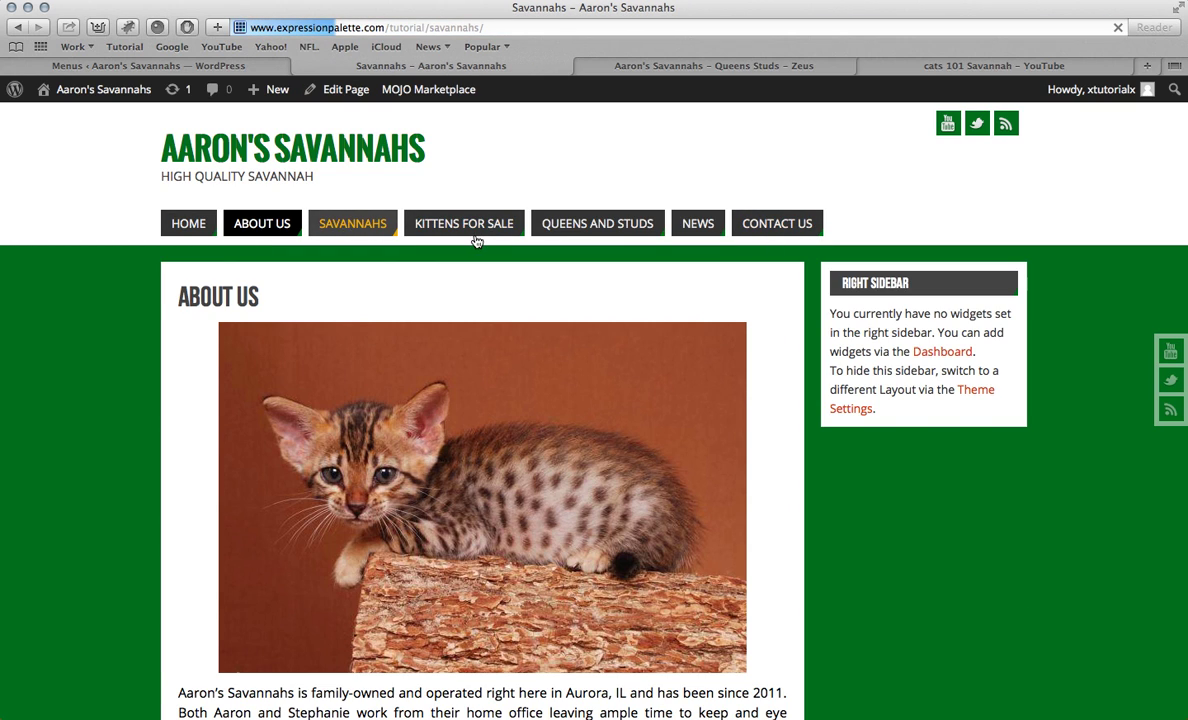
click(475, 228)
click(568, 229)
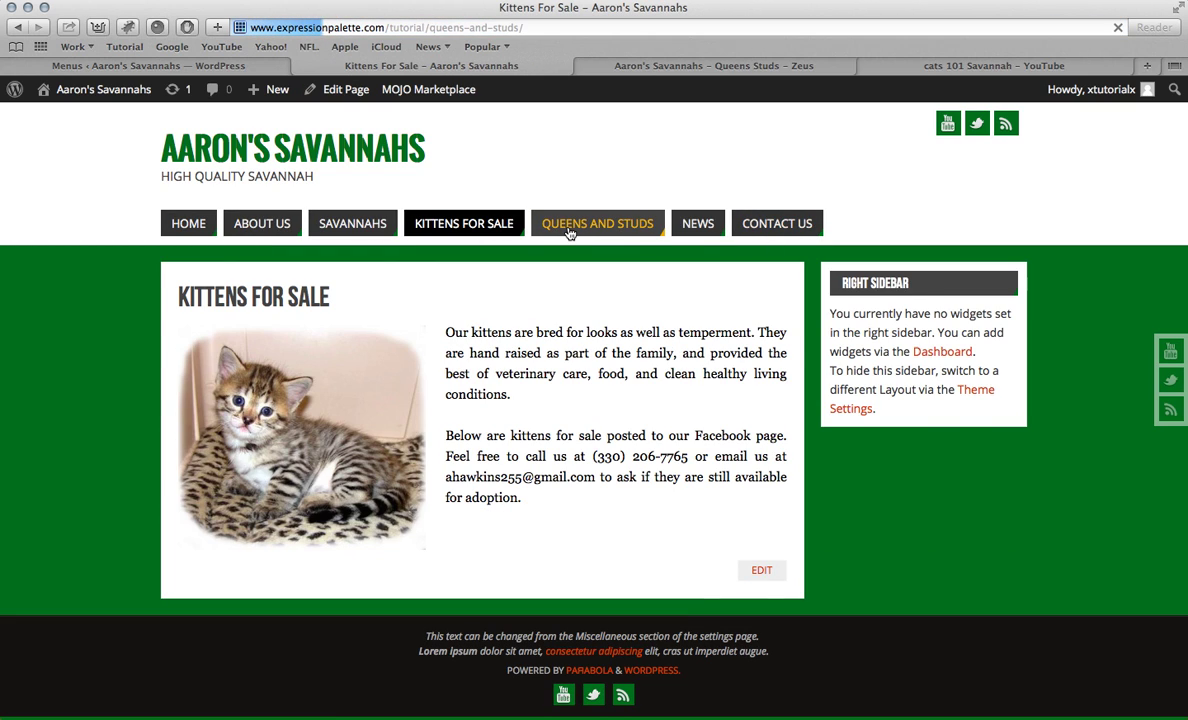
click(694, 229)
click(770, 224)
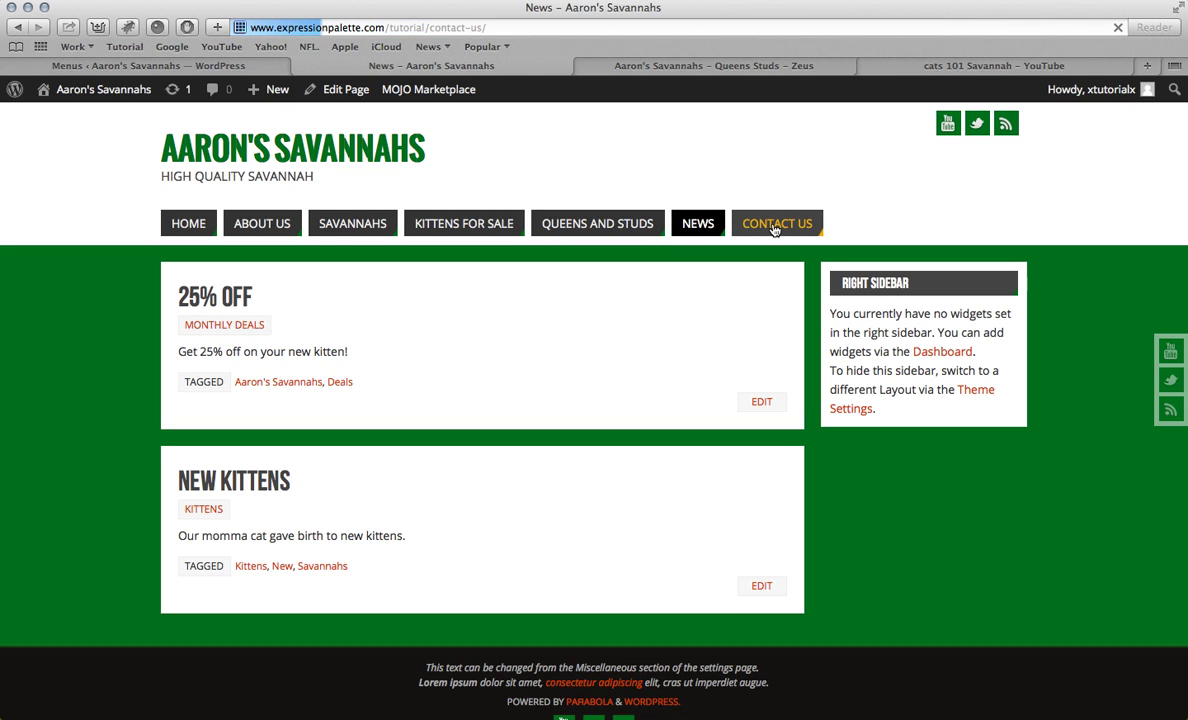
click(201, 222)
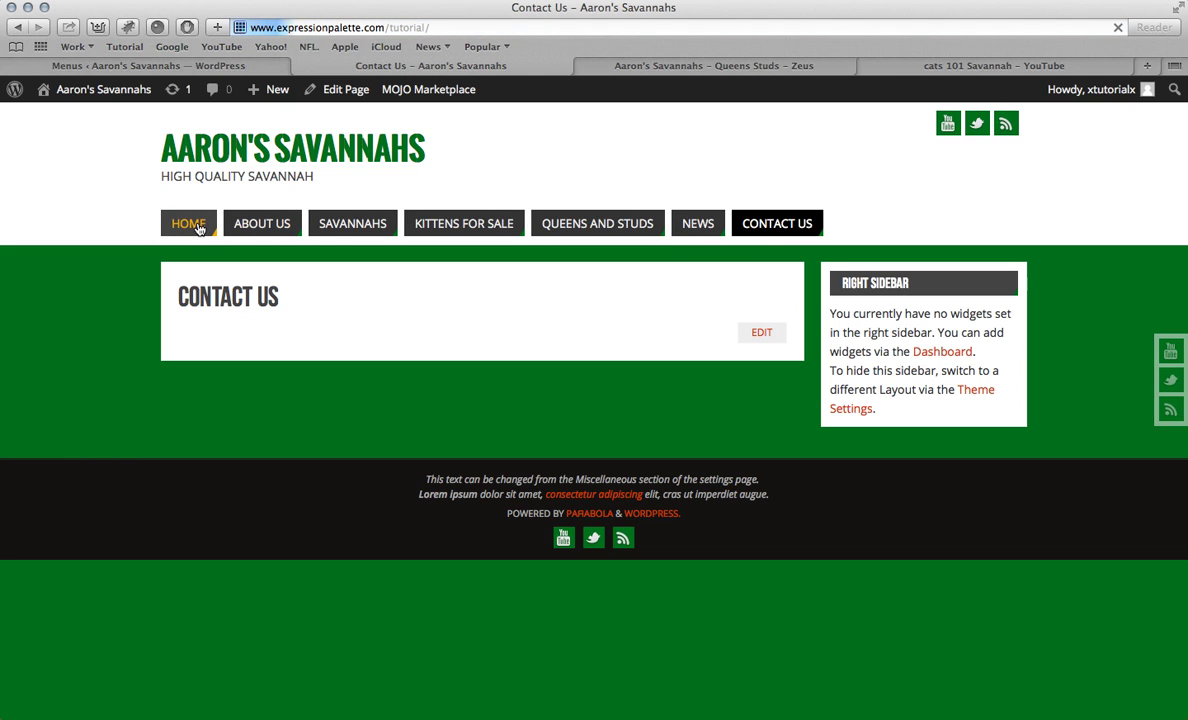
scroll(652, 182, down, 5)
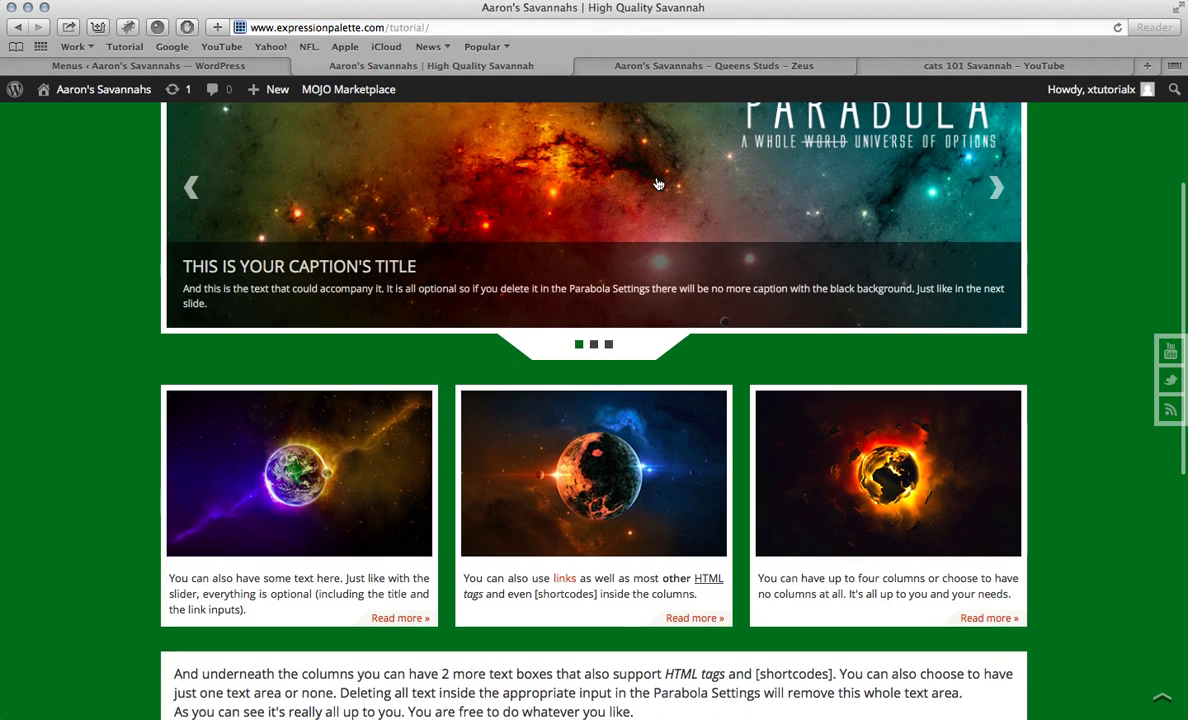
scroll(646, 183, up, 5)
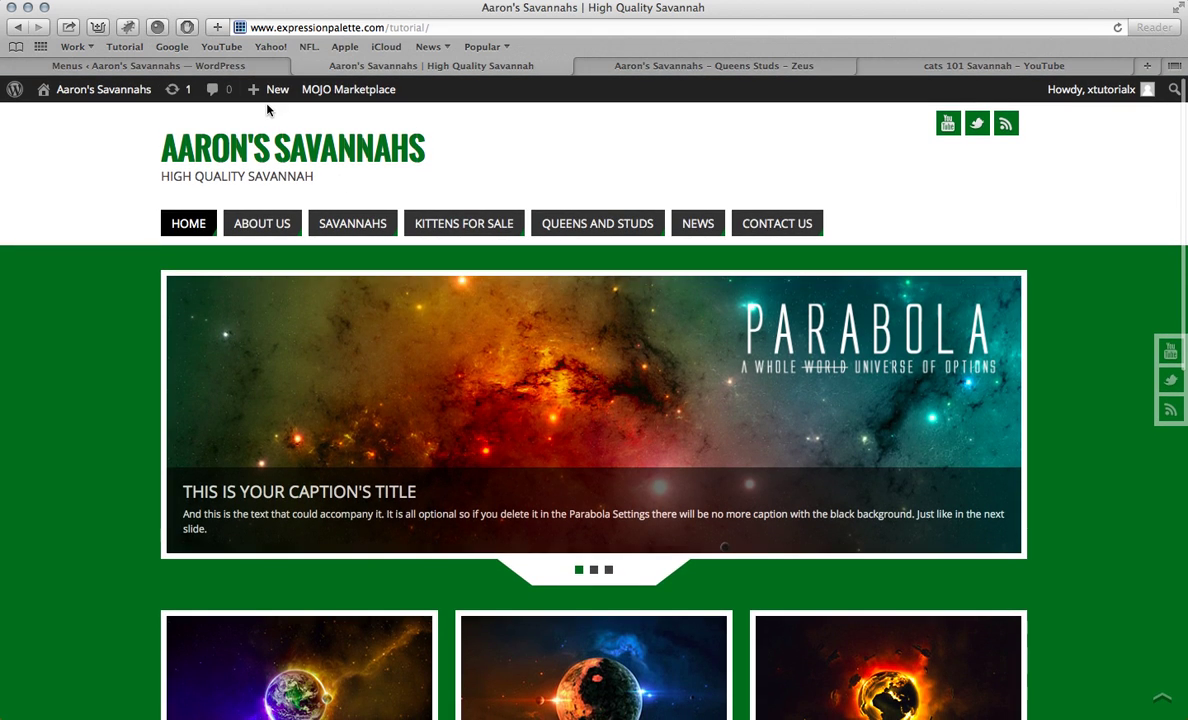
click(240, 66)
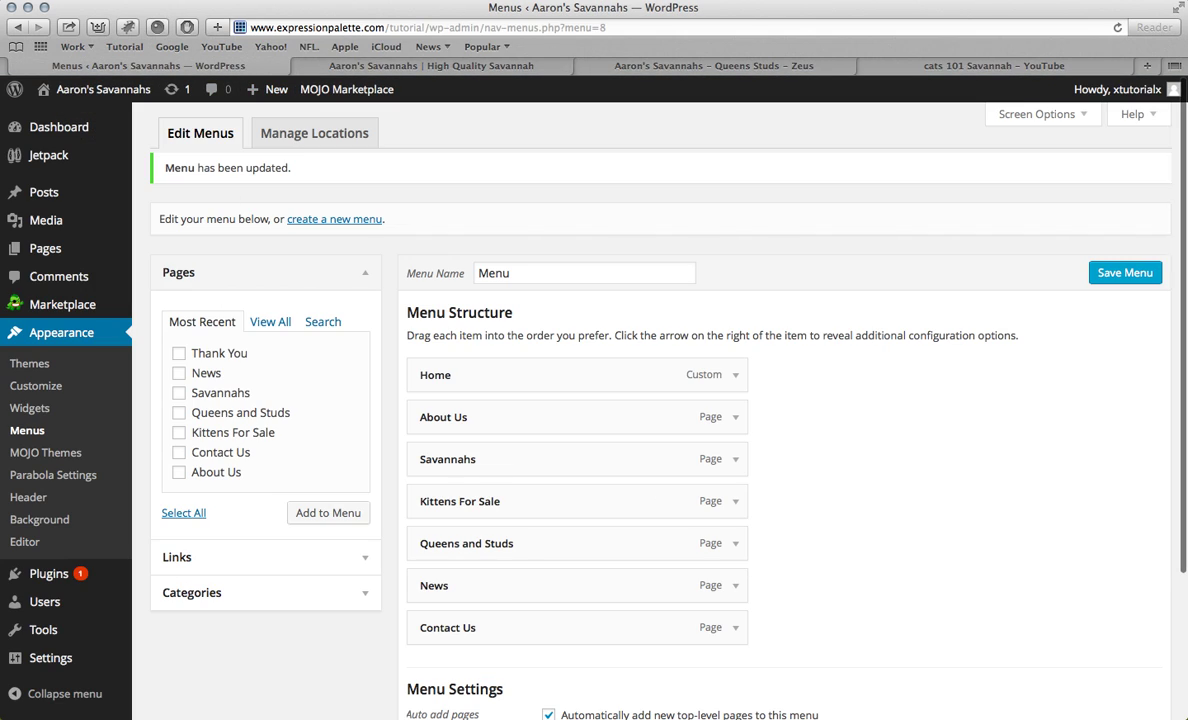
Step: Strike through 'Create a menu' in Vid.docx and minimize Word
click(915, 680)
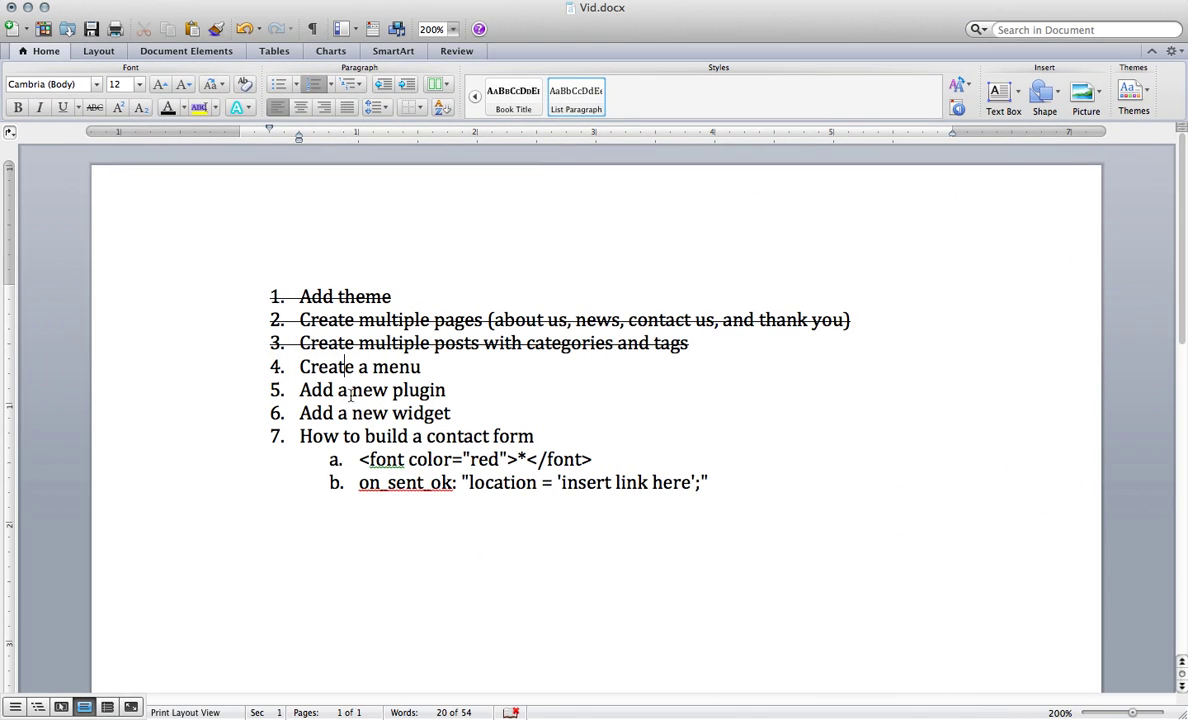
drag(297, 366, 440, 368)
click(94, 107)
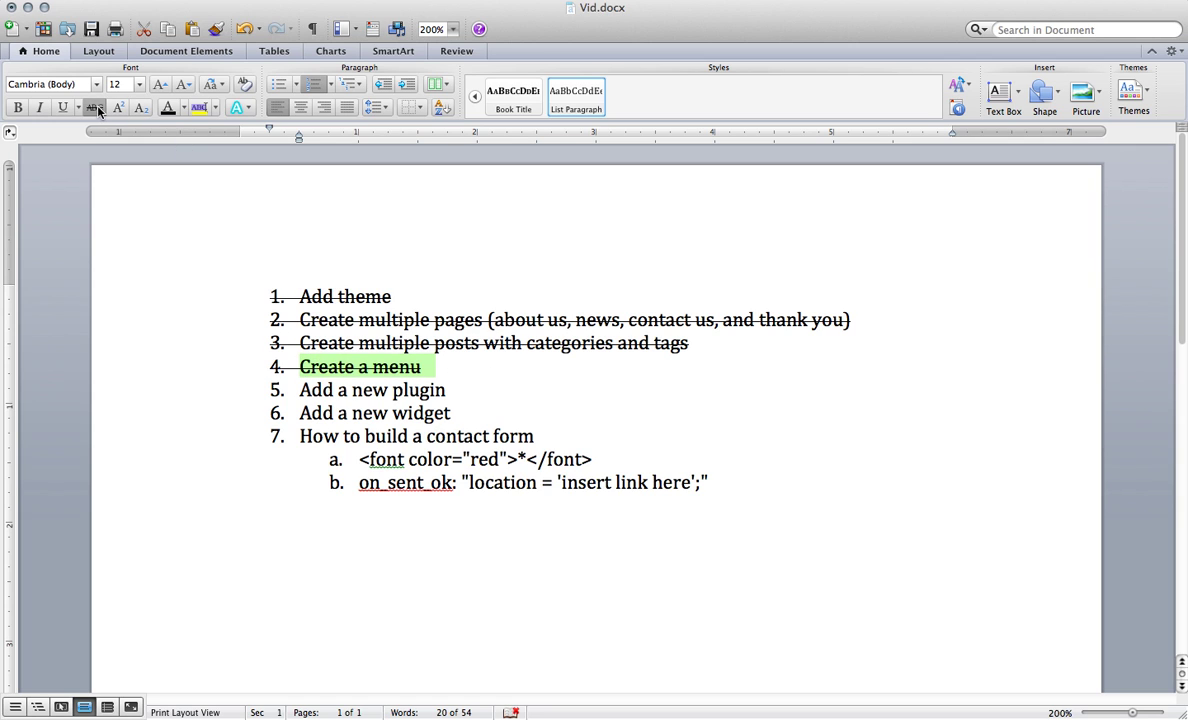
click(28, 8)
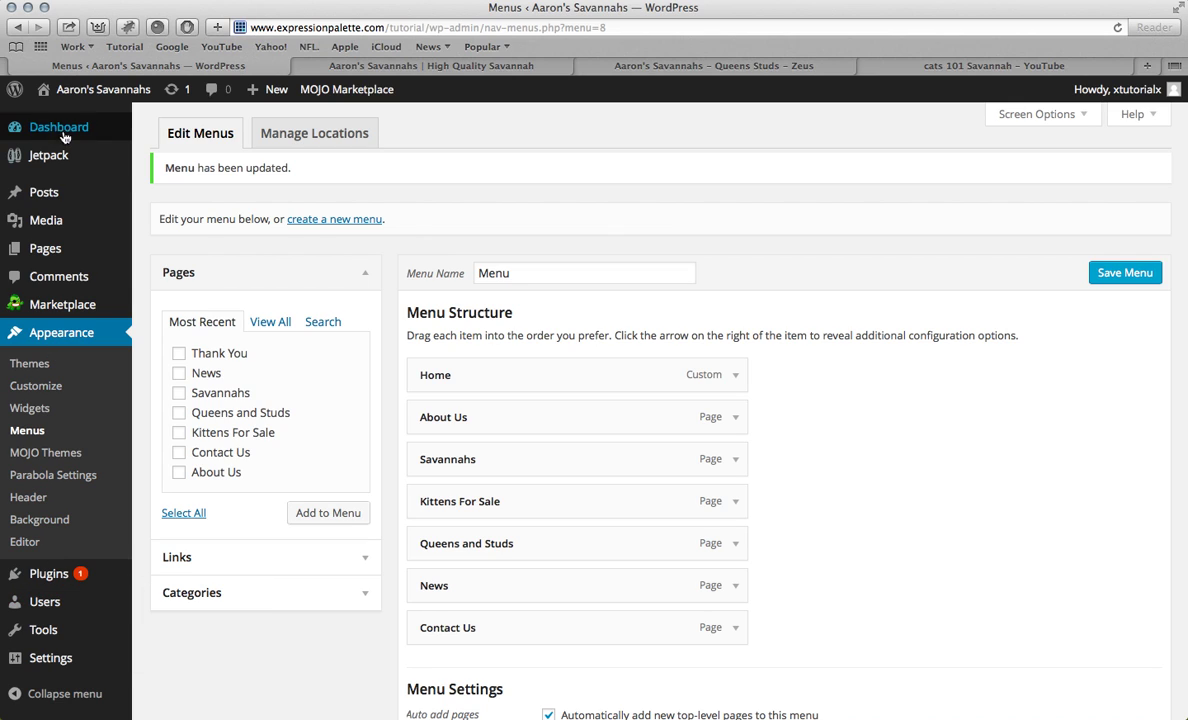
Step: Search the plugin directory for 'contact form 7'
click(20, 578)
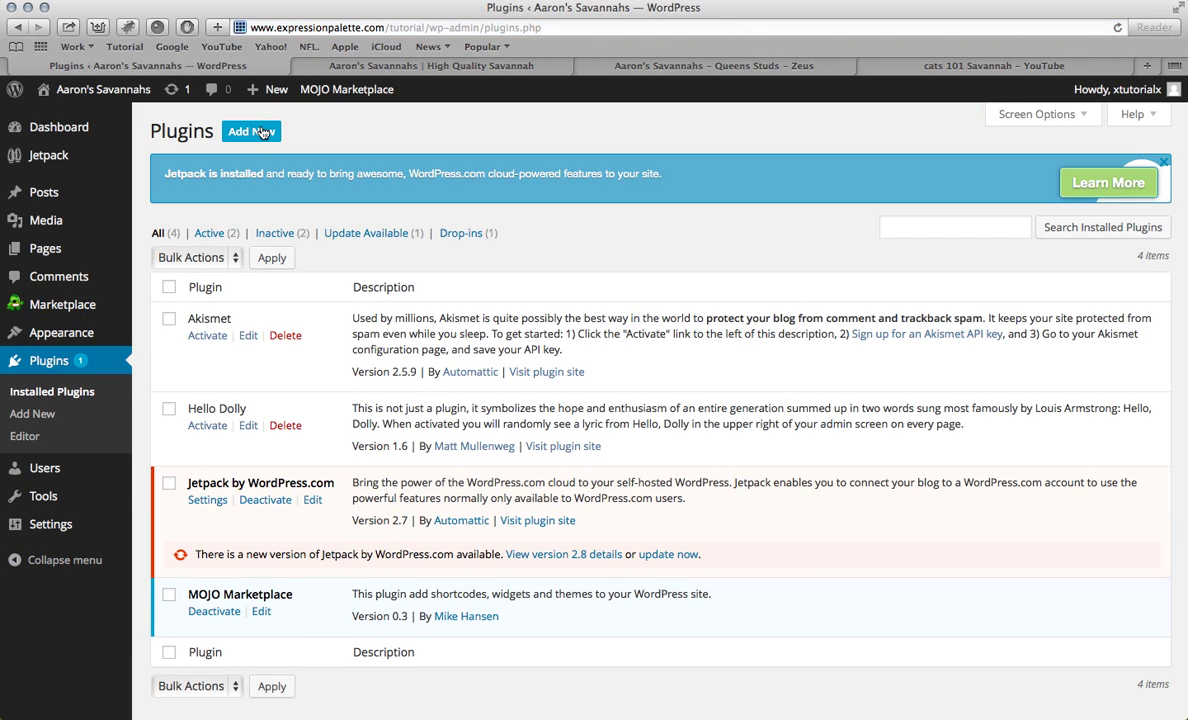
click(258, 132)
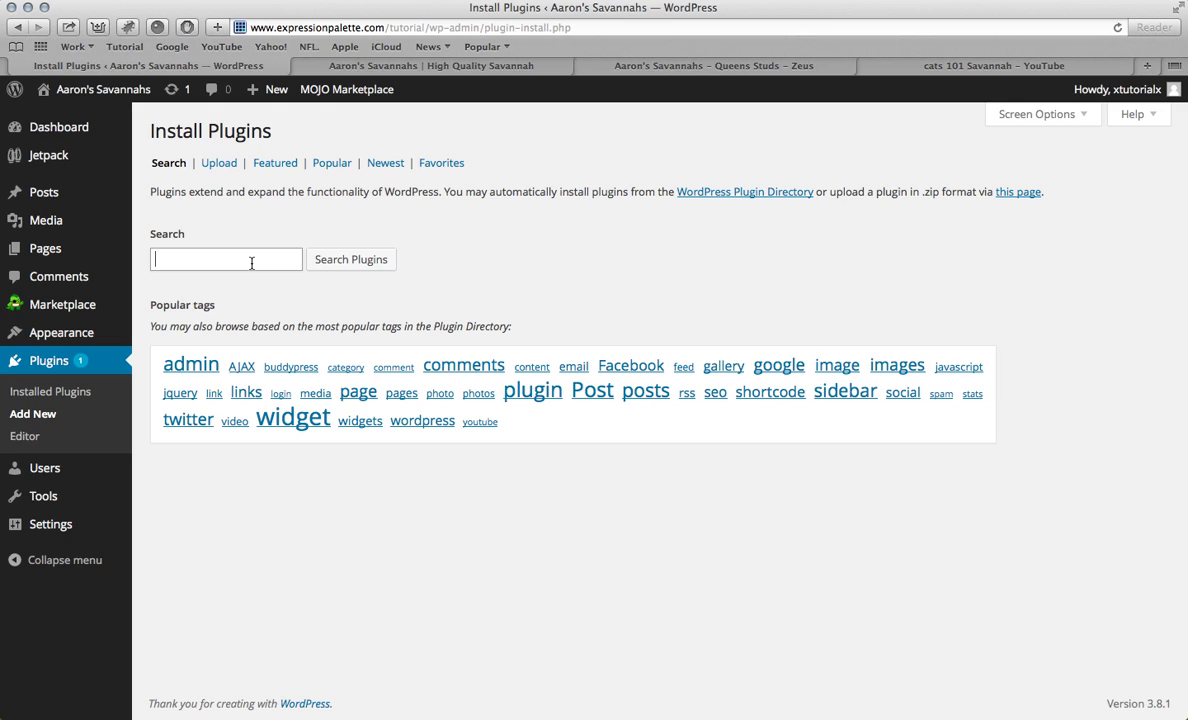
click(251, 262)
text(contact form 7)
click(342, 252)
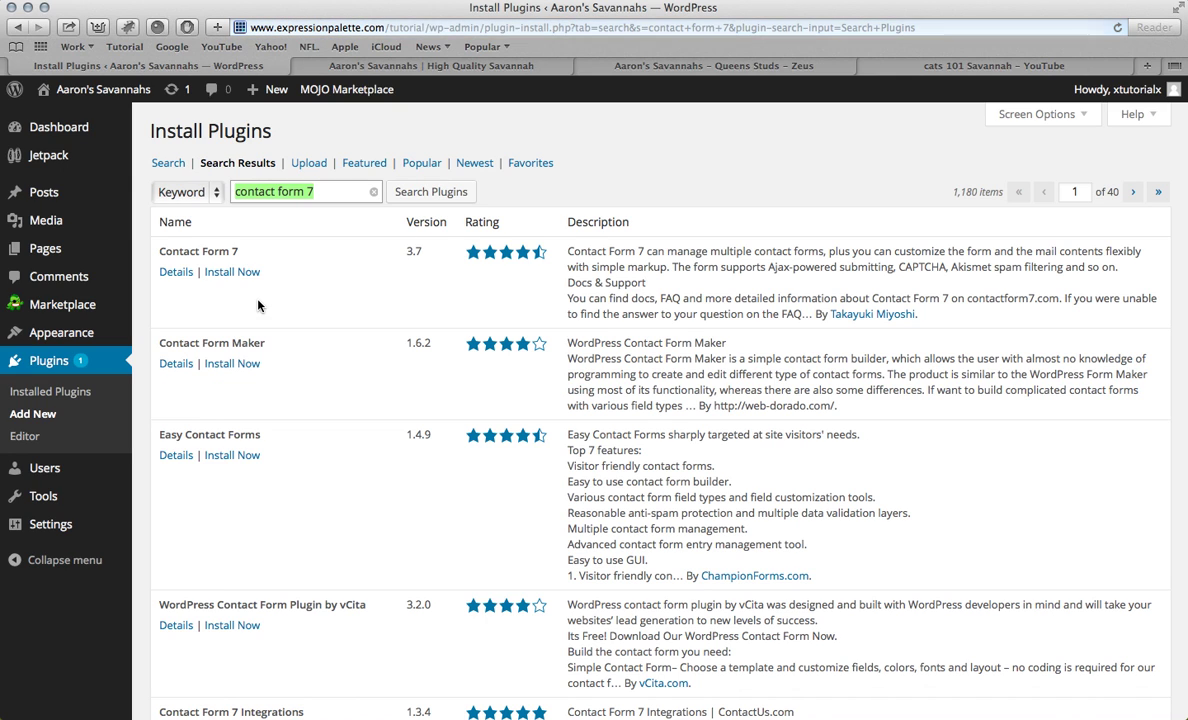
Step: Review Contact Form 7's details and screenshots, then install and activate it
click(183, 277)
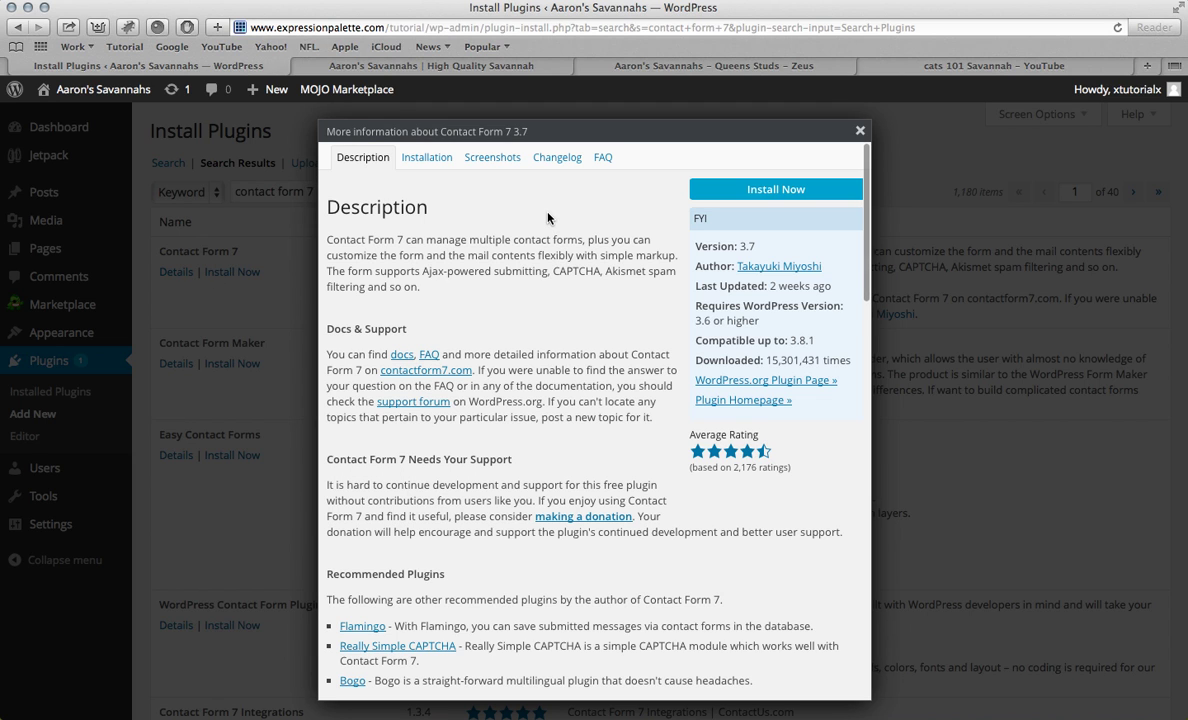
scroll(560, 320, down, 15)
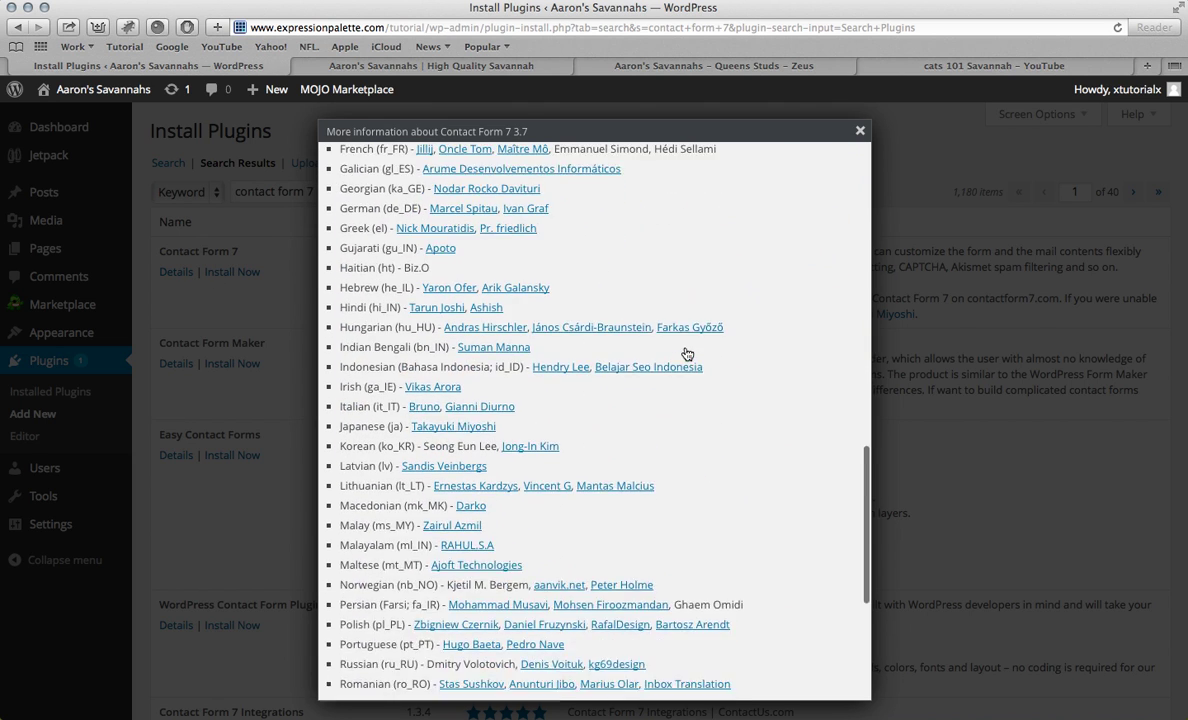
scroll(684, 278, up, 15)
click(492, 157)
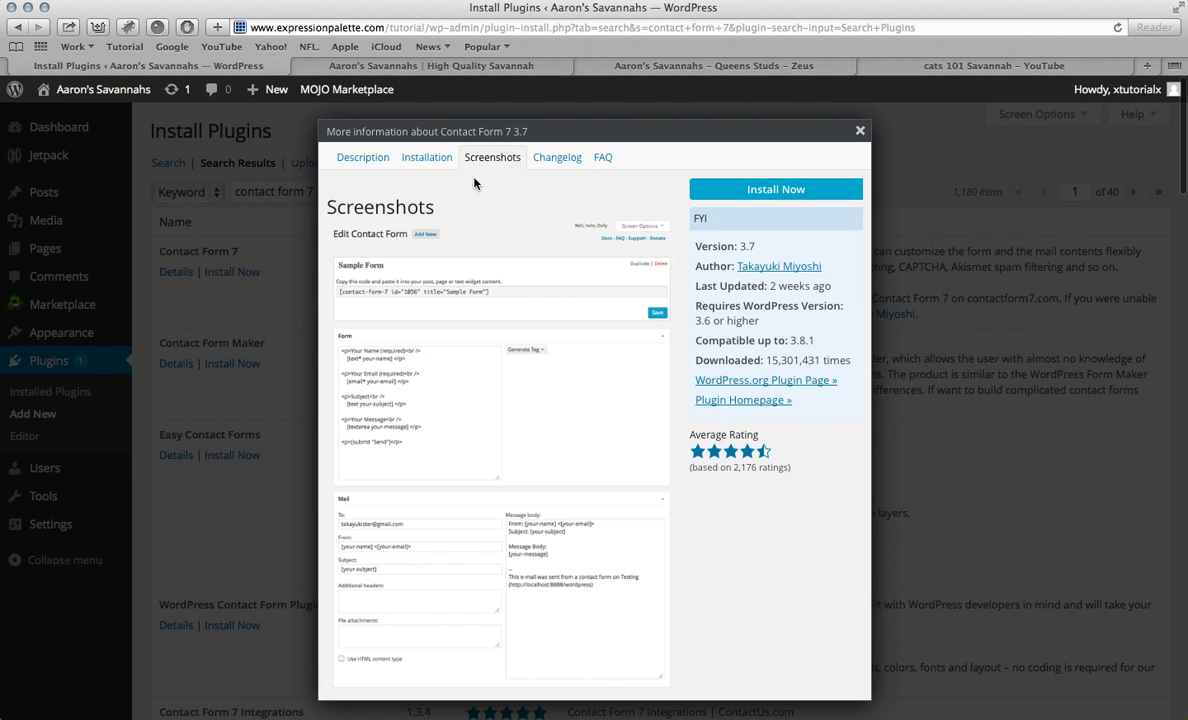
scroll(509, 294, down, 3)
scroll(435, 291, up, 3)
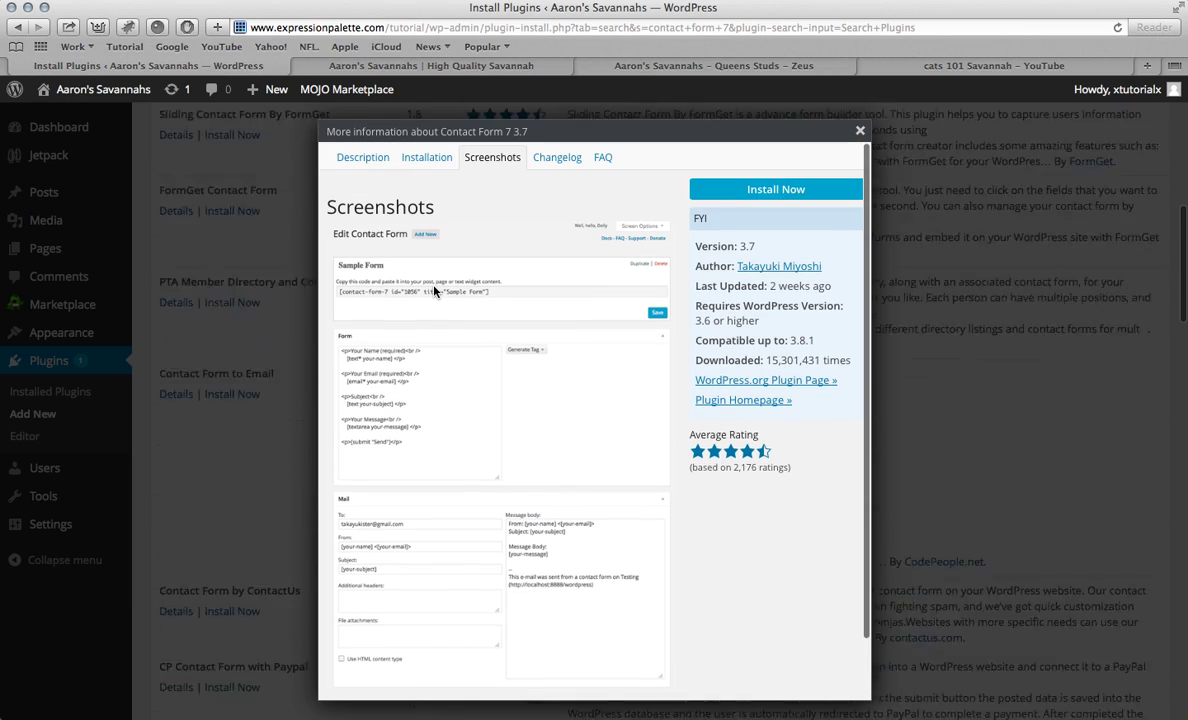
click(751, 193)
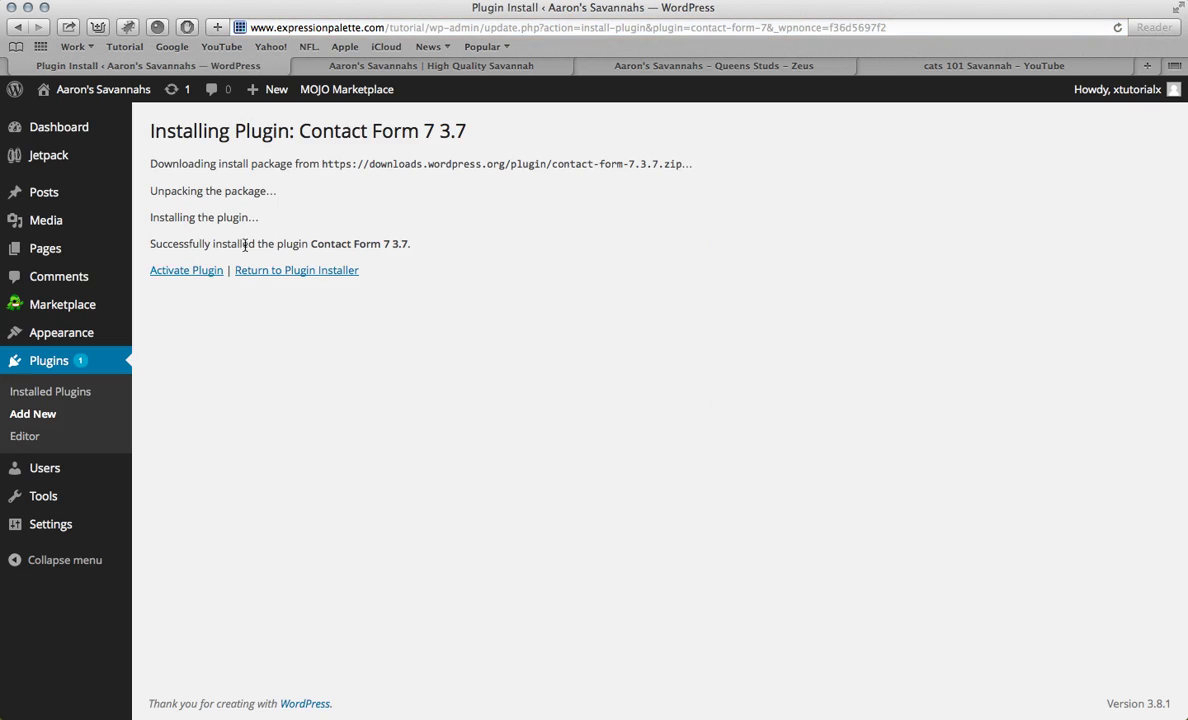
click(178, 272)
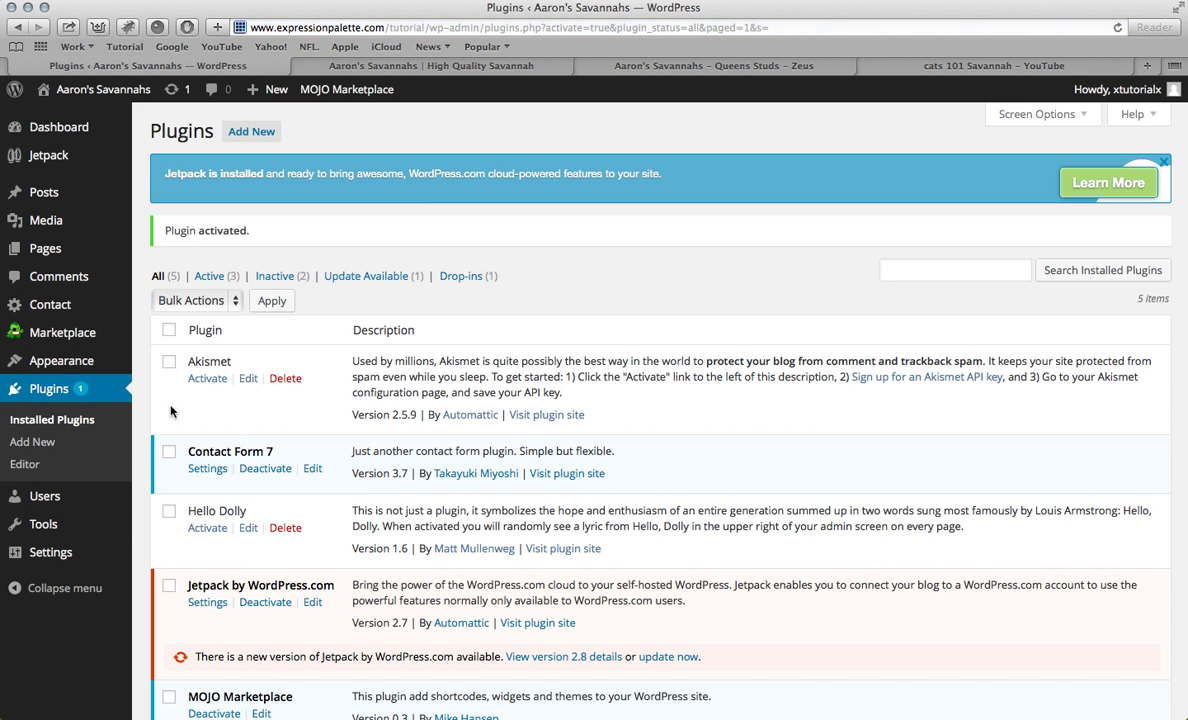
mouse_move(48, 304)
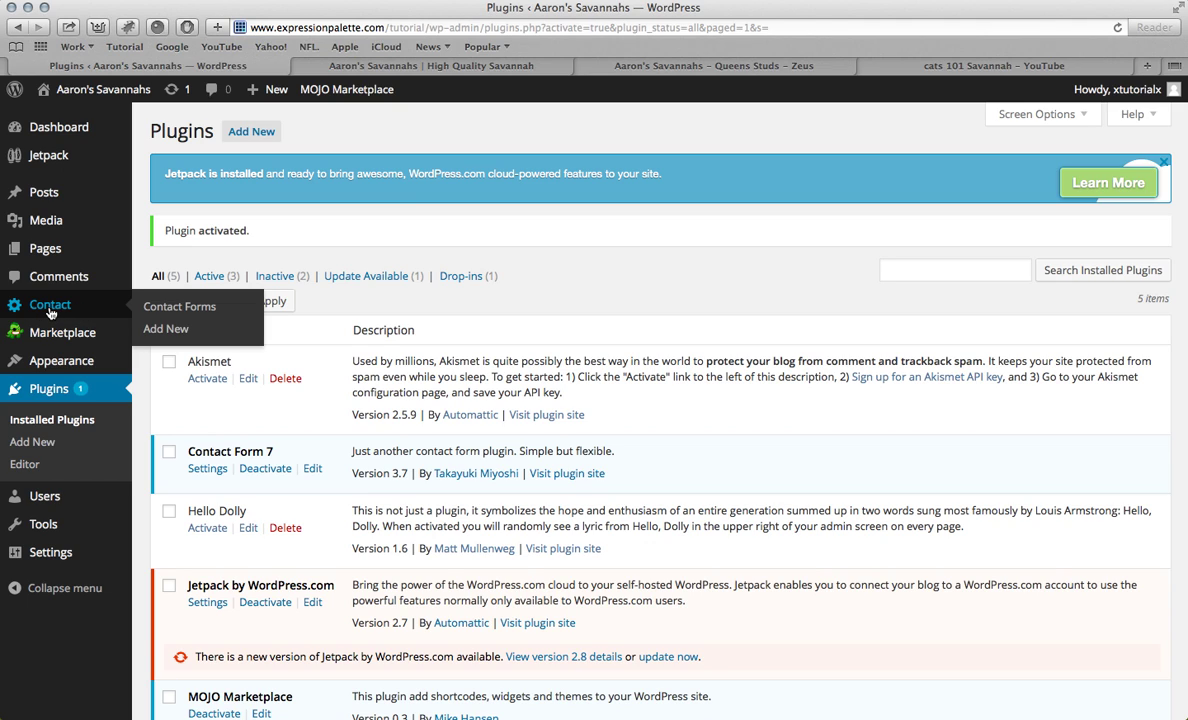
Step: Open Contact form 1 from the Contact Forms list and retitle it 'Contact Form'
click(49, 310)
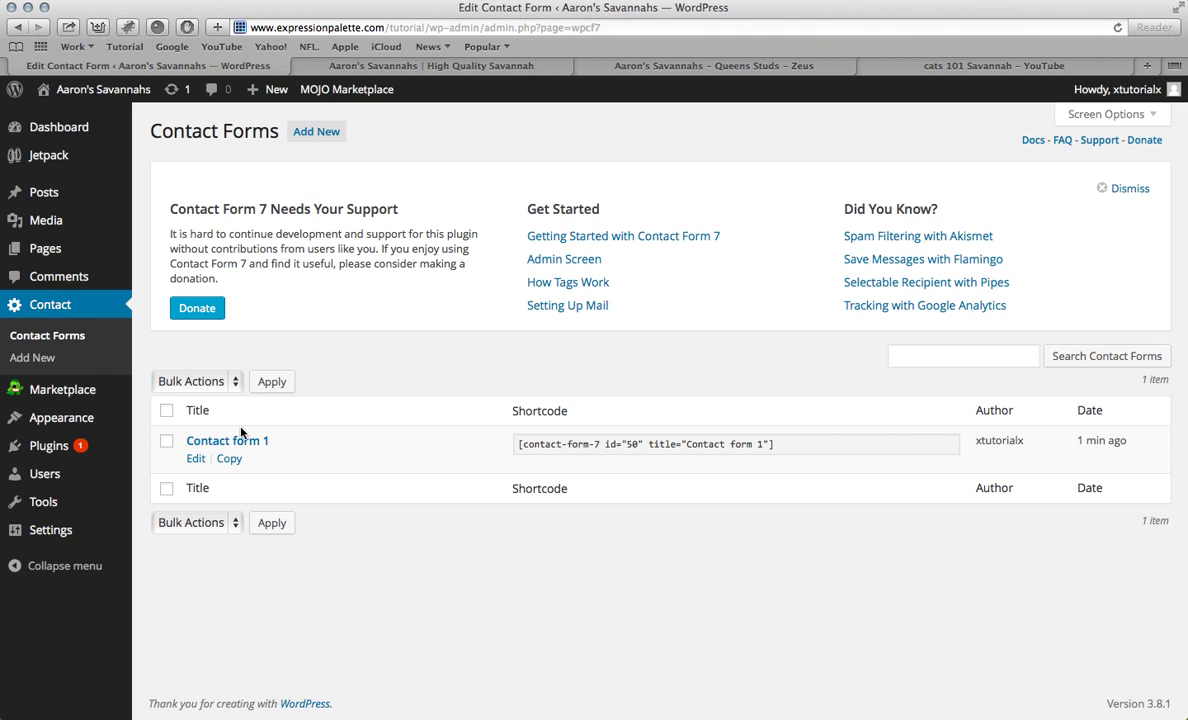
click(226, 447)
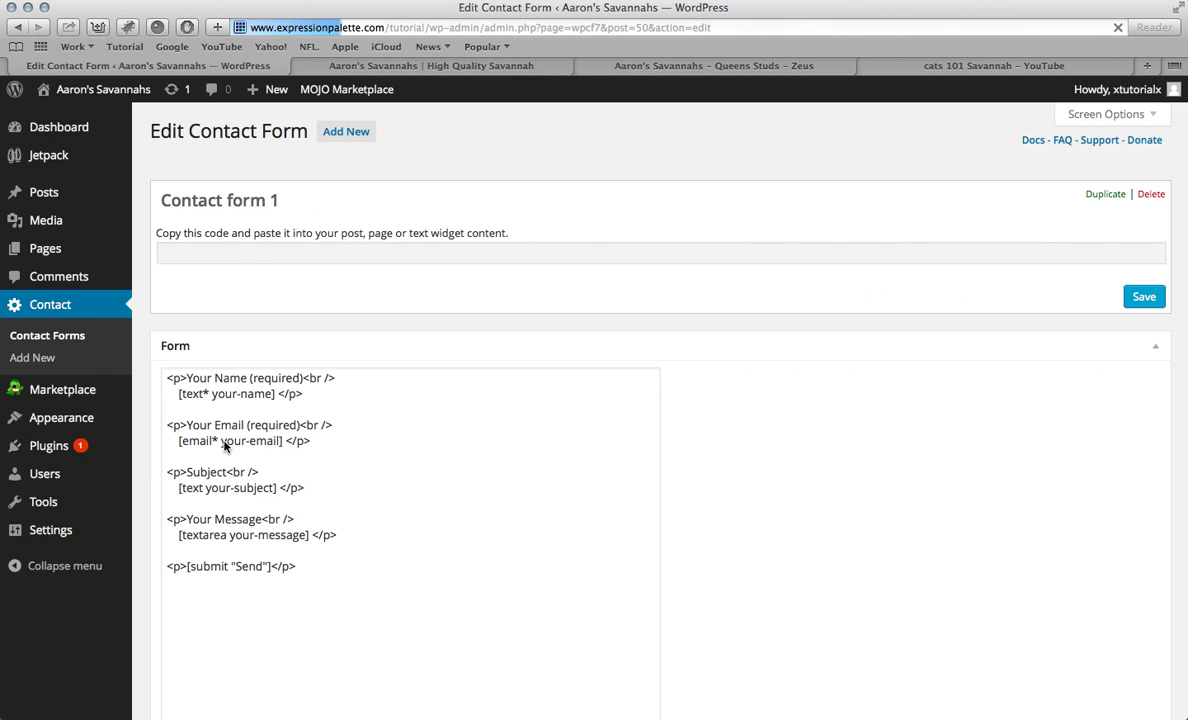
click(228, 204)
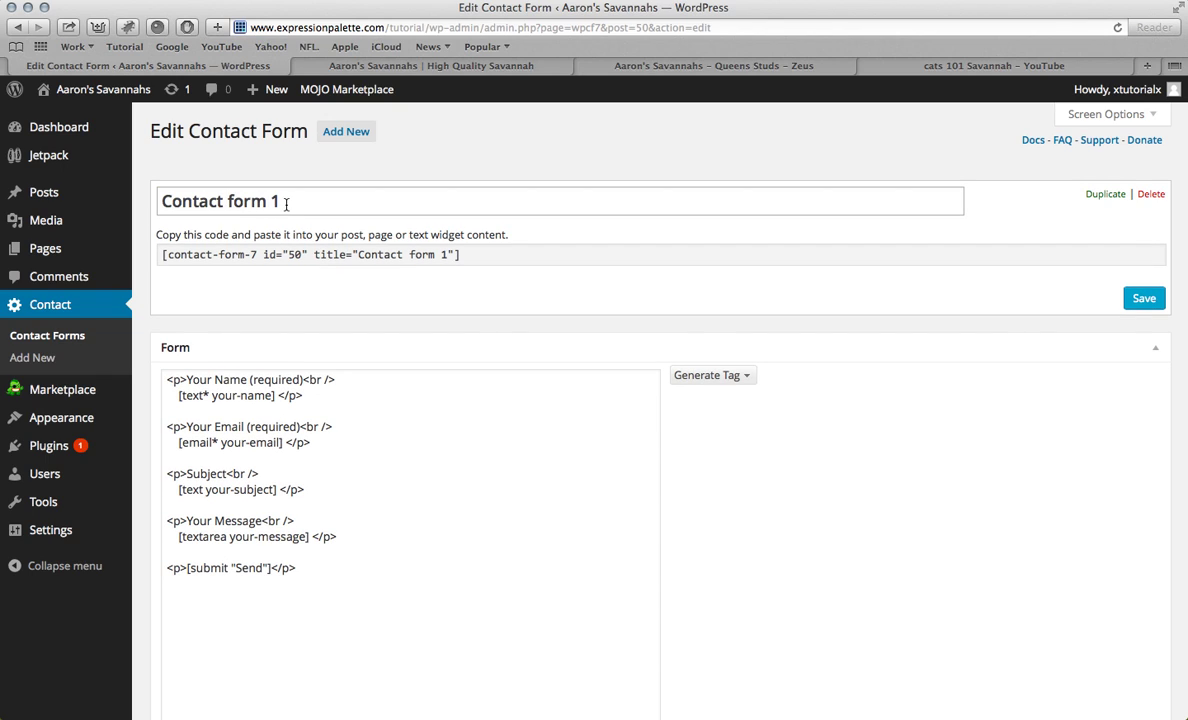
key(BackSpace)
click(228, 201)
key(BackSpace)
text(F)
click(324, 284)
Step: Delete 'Your' from the Name, Email and Message labels in the Form box
scroll(223, 411, down, 1)
scroll(223, 411, down, 5)
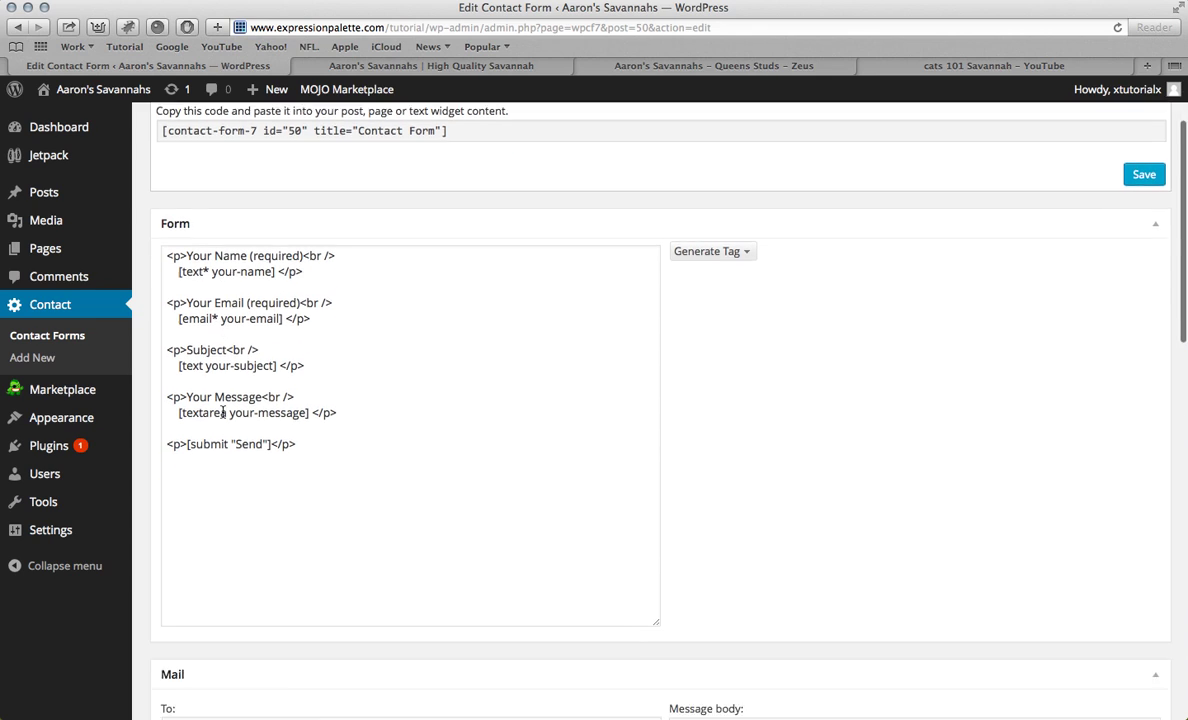
scroll(223, 411, up, 3)
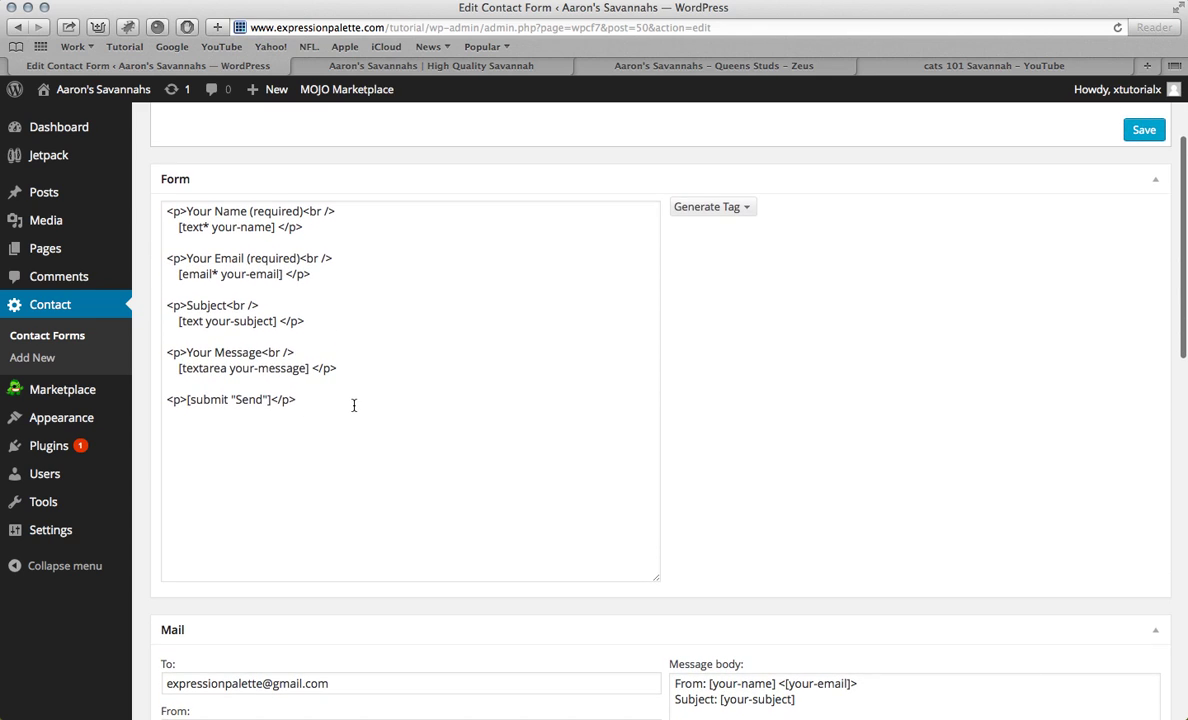
scroll(316, 403, up, 2)
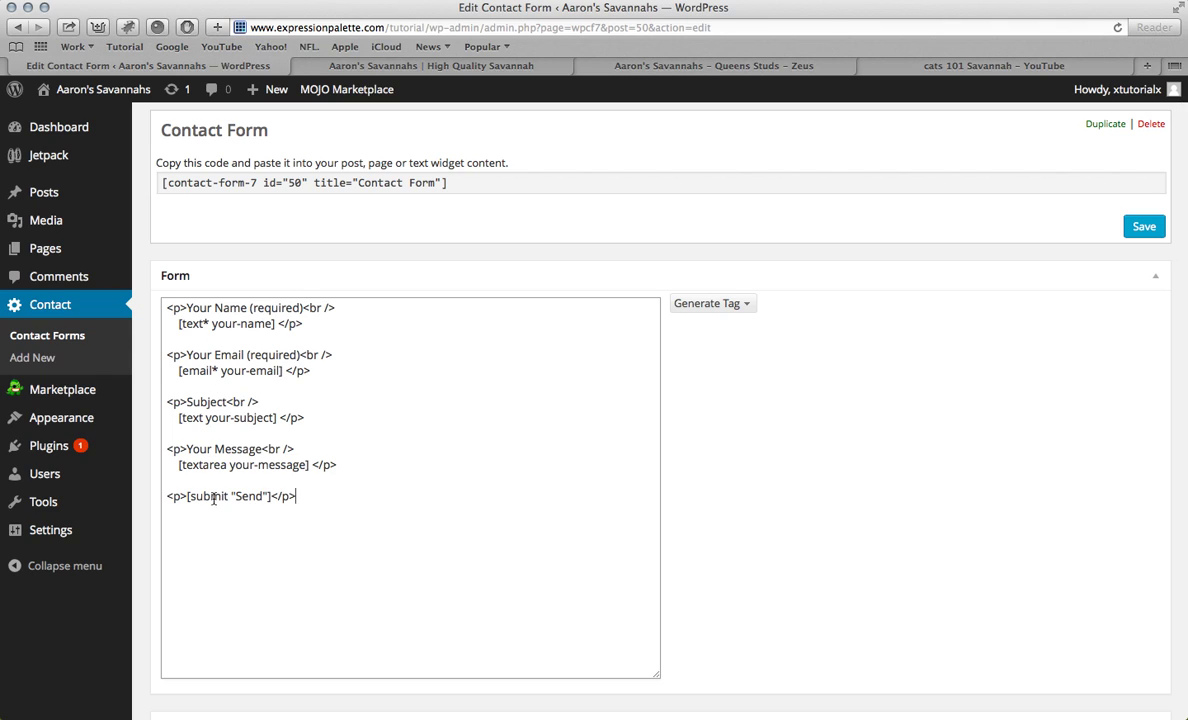
click(216, 307)
key(BackSpace)
key(BackSpace)
key(BackSpace)
key(BackSpace)
key(BackSpace)
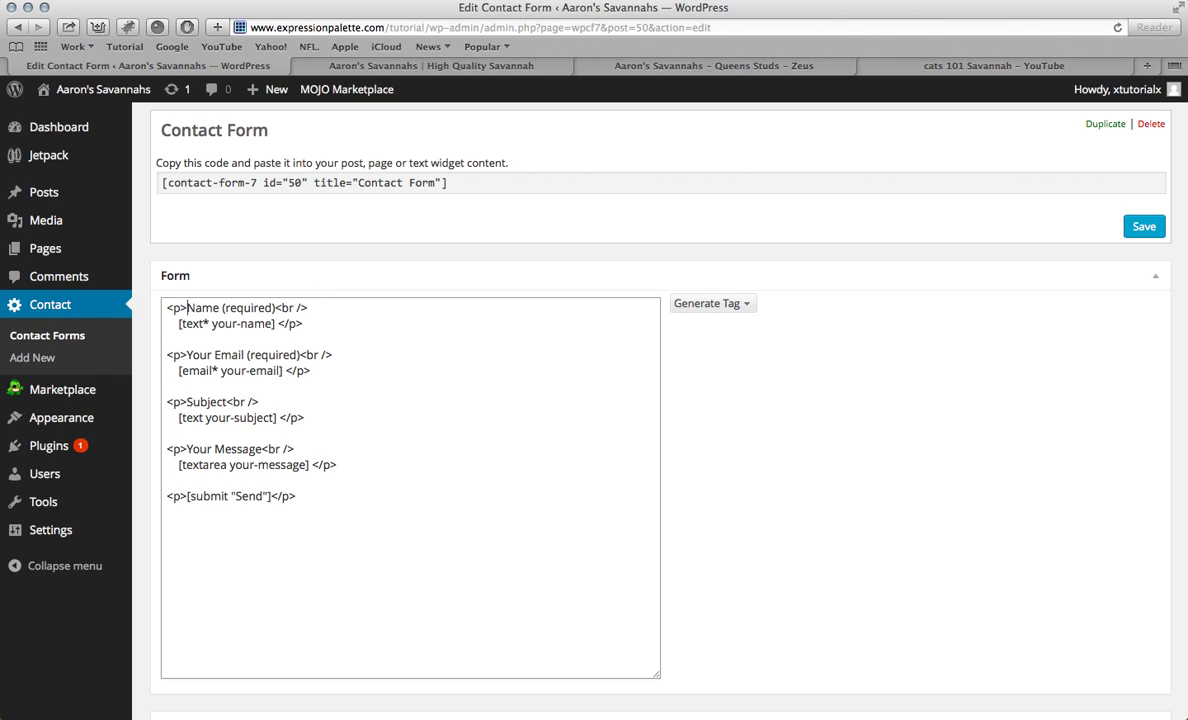
click(215, 354)
key(BackSpace)
key(BackSpace)
key(BackSpace)
key(BackSpace)
key(BackSpace)
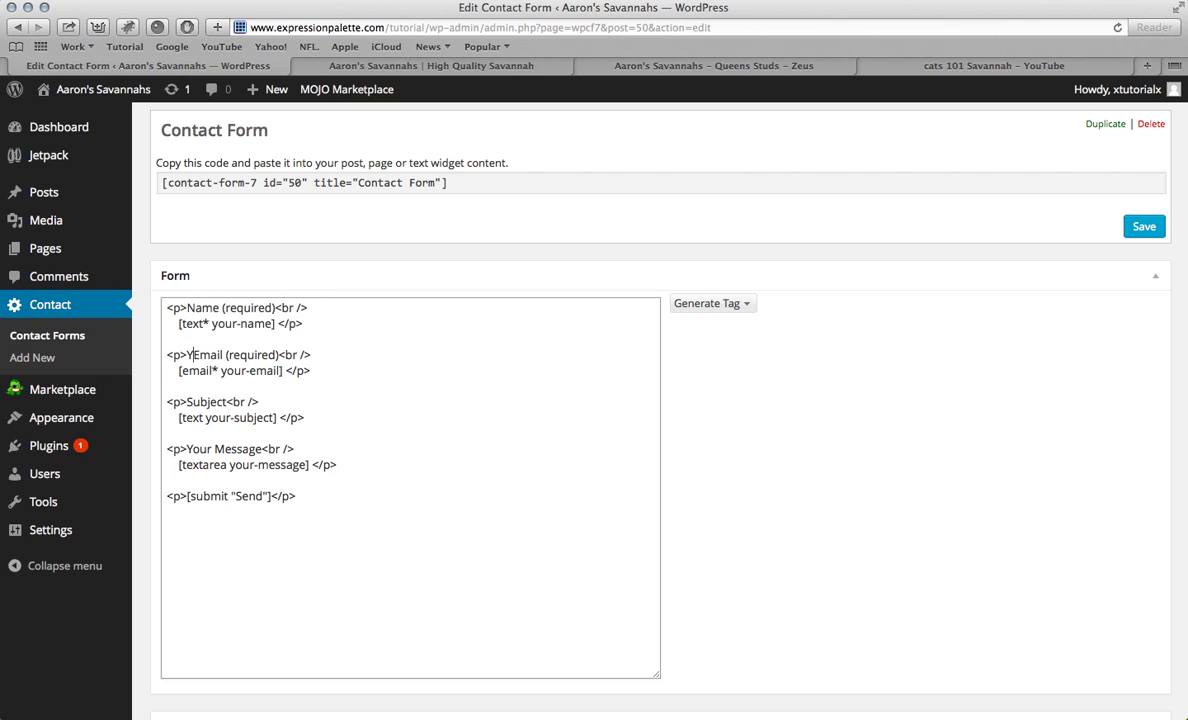
click(215, 449)
key(BackSpace)
key(BackSpace)
key(BackSpace)
key(BackSpace)
key(BackSpace)
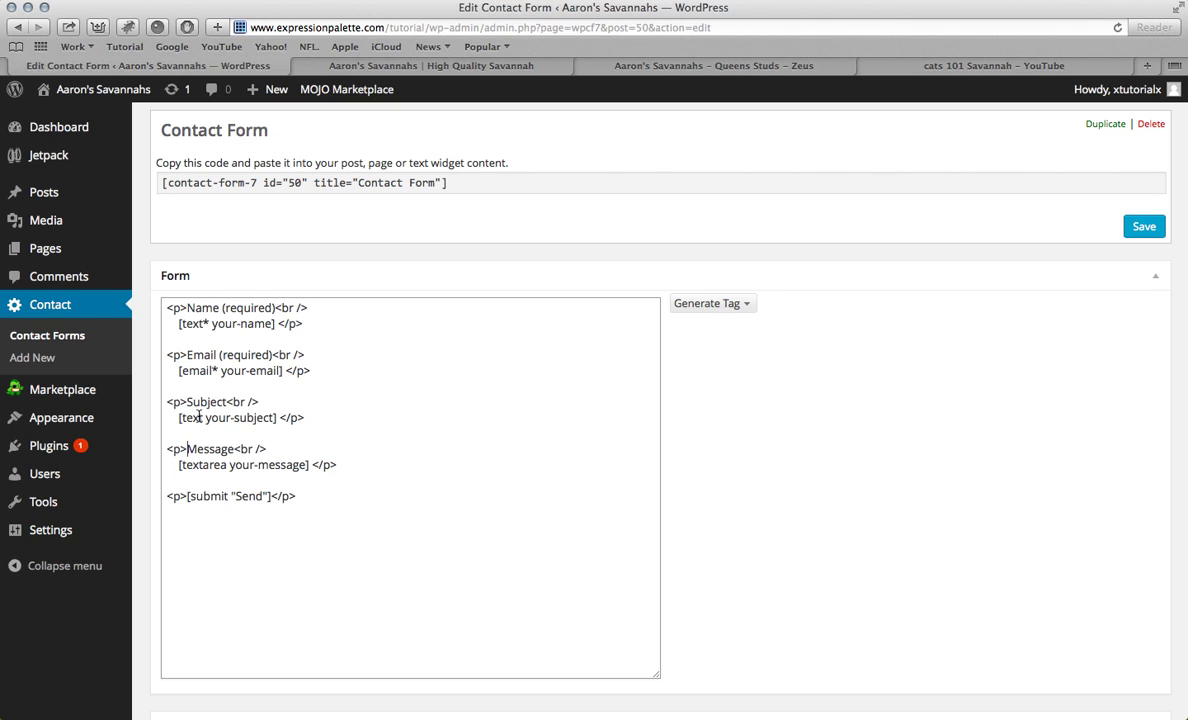
Step: Generate a required text field tag named Subject
click(744, 305)
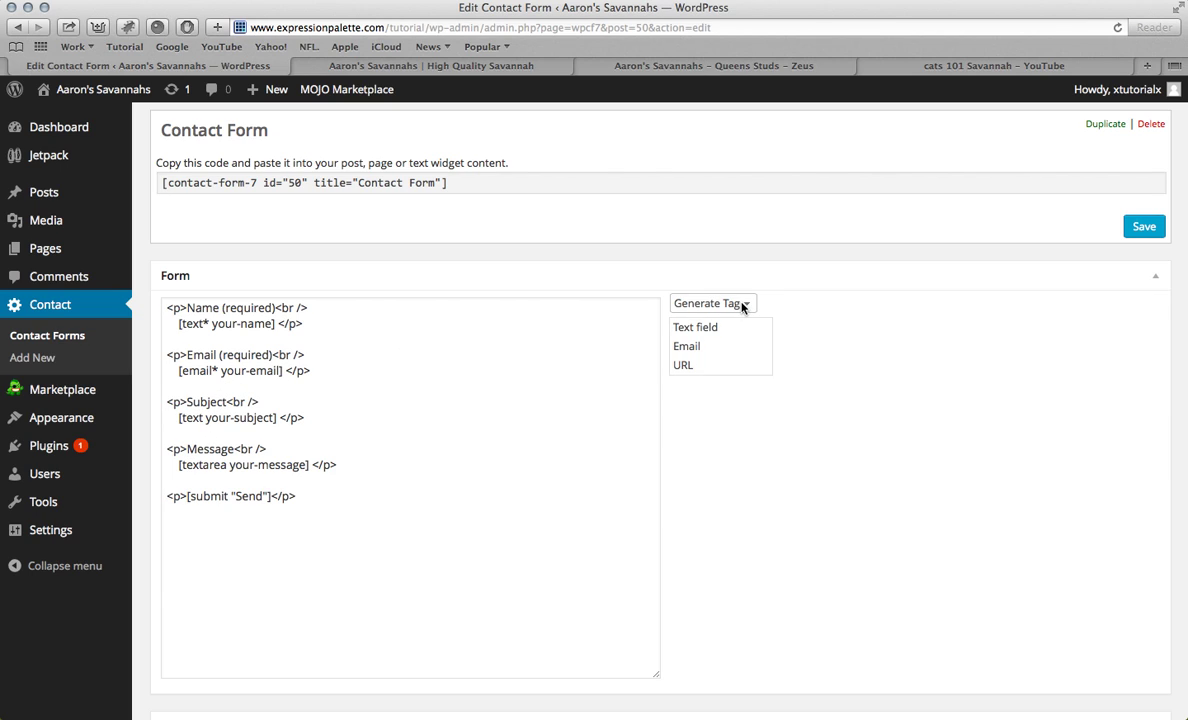
click(714, 327)
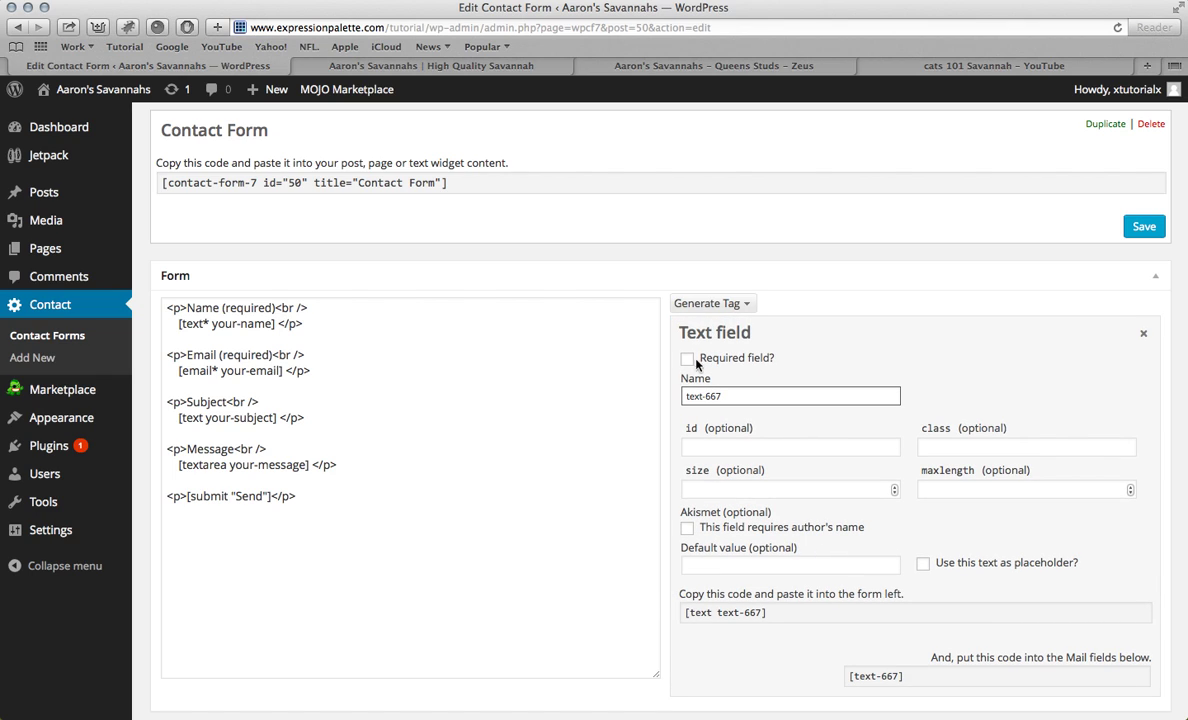
click(687, 358)
triple_click(724, 397)
key(BackSpace)
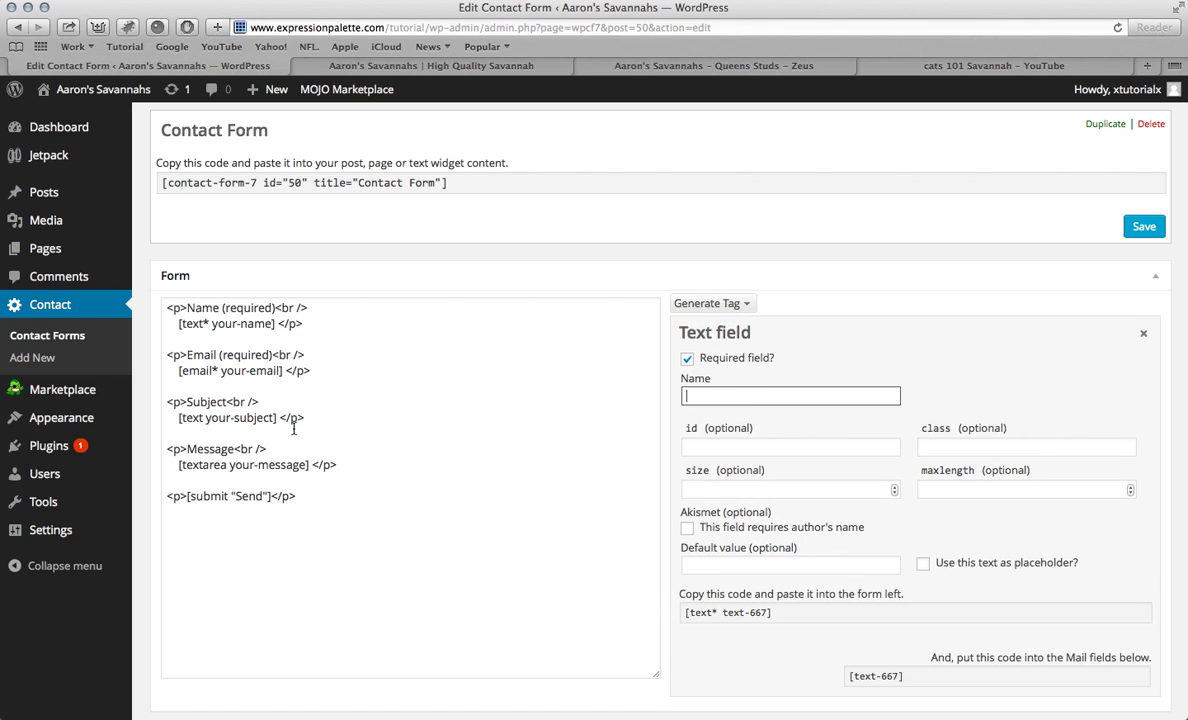
drag(187, 402, 228, 402)
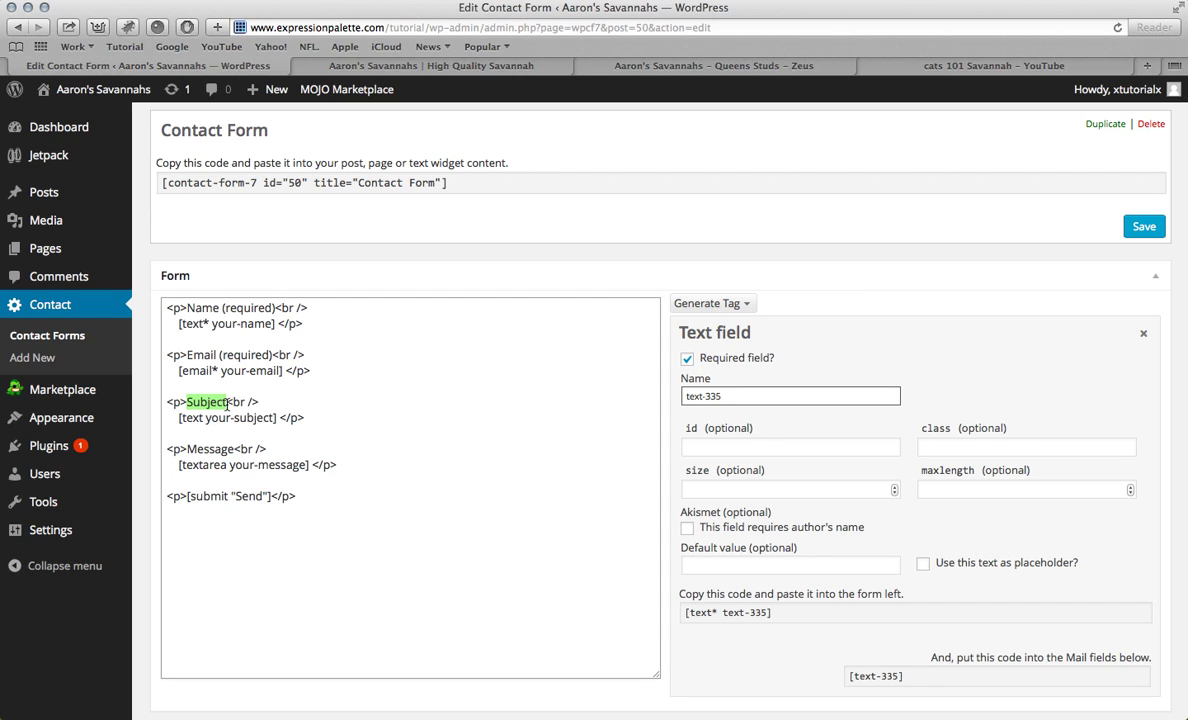
triple_click(705, 395)
text(Subject)
scroll(766, 467, down, 1)
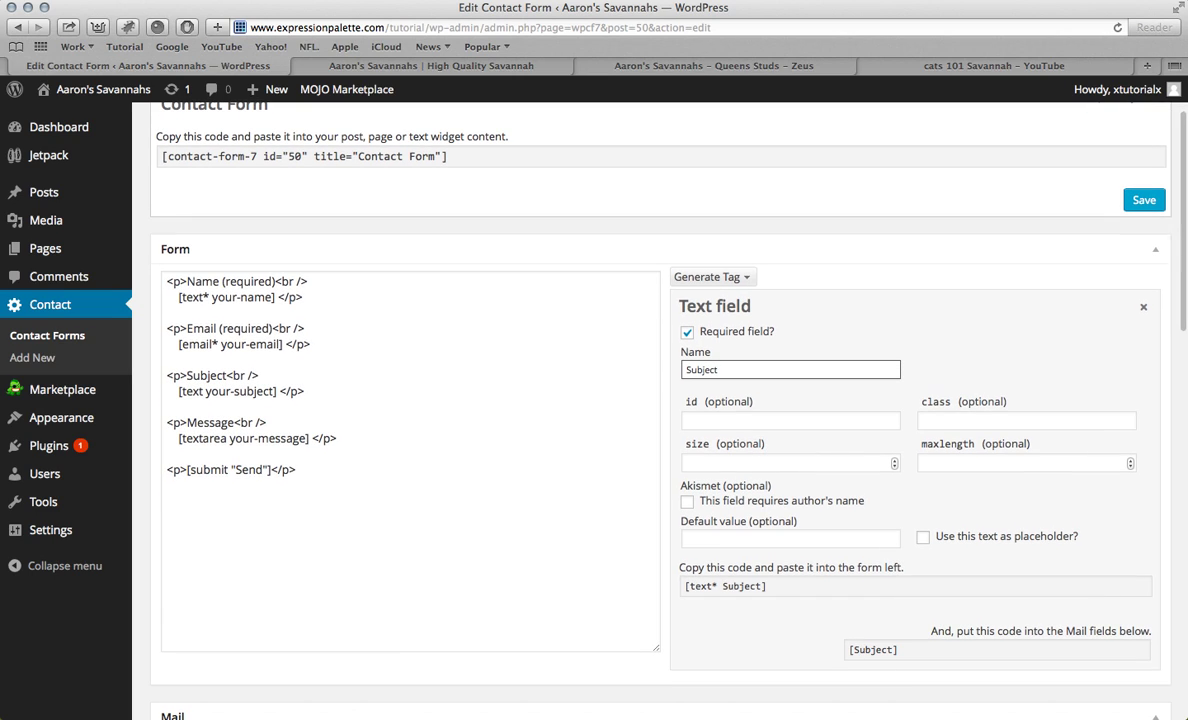
Step: Replace the form's old subject field tag with [text* Subject]
click(784, 541)
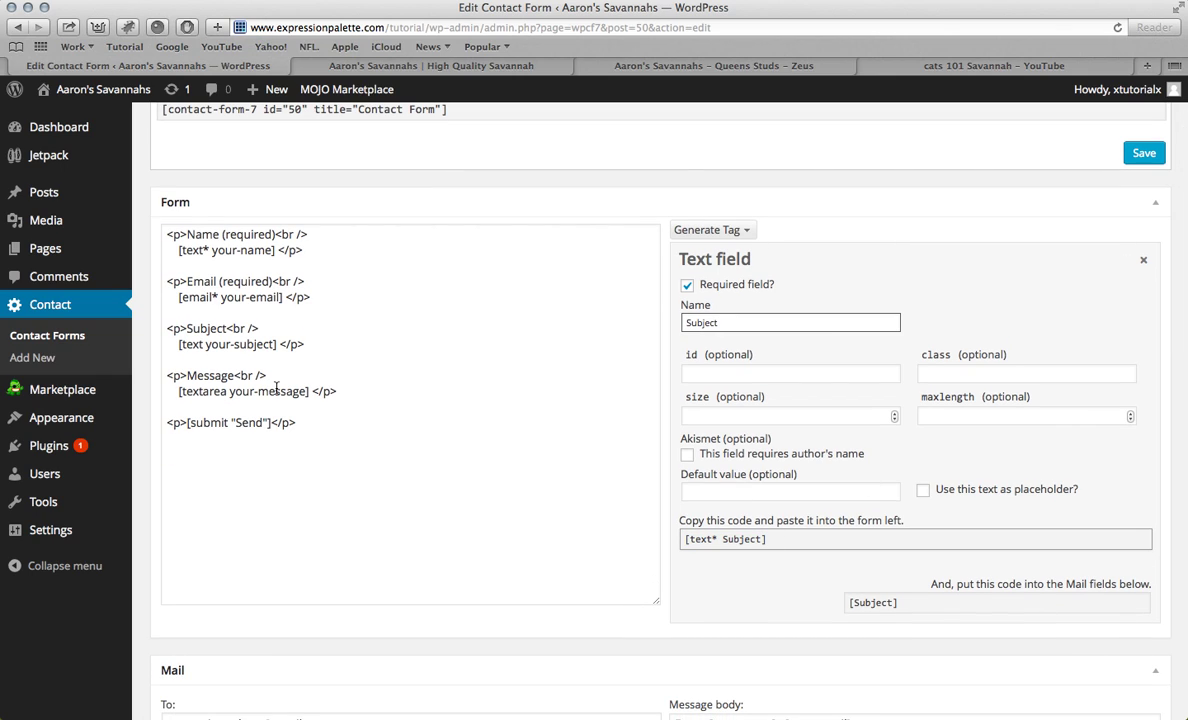
drag(277, 345, 179, 347)
text(Subject)
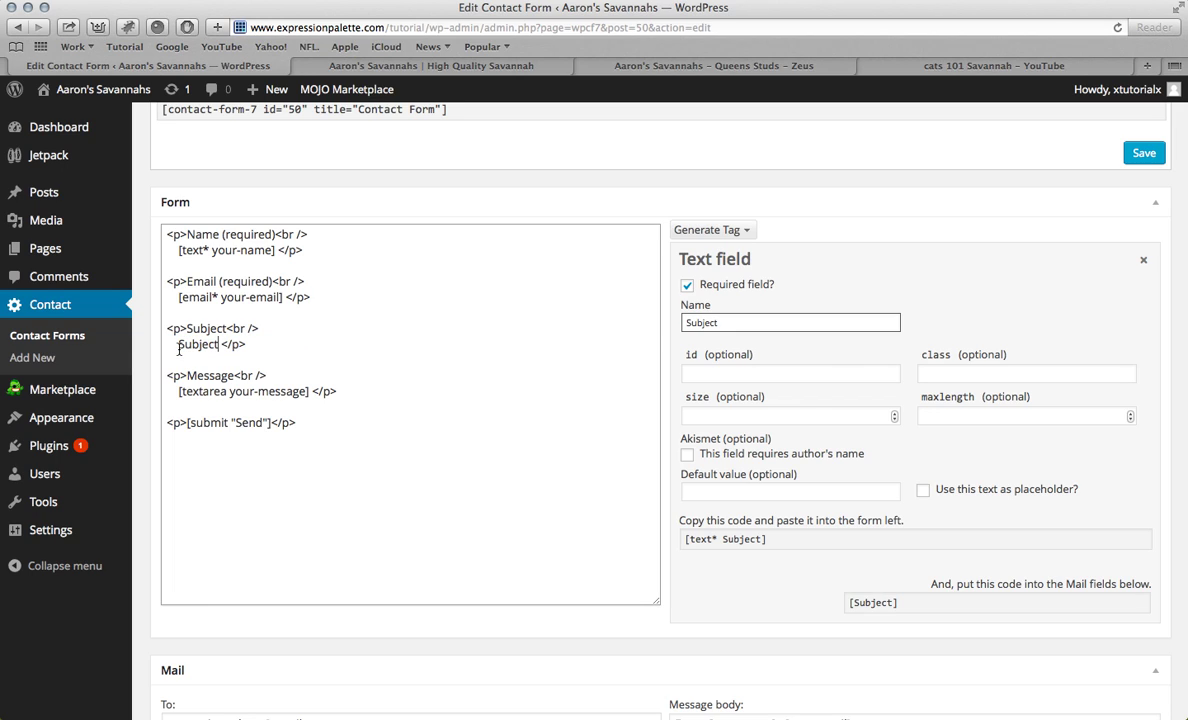
click(755, 546)
key(super+c)
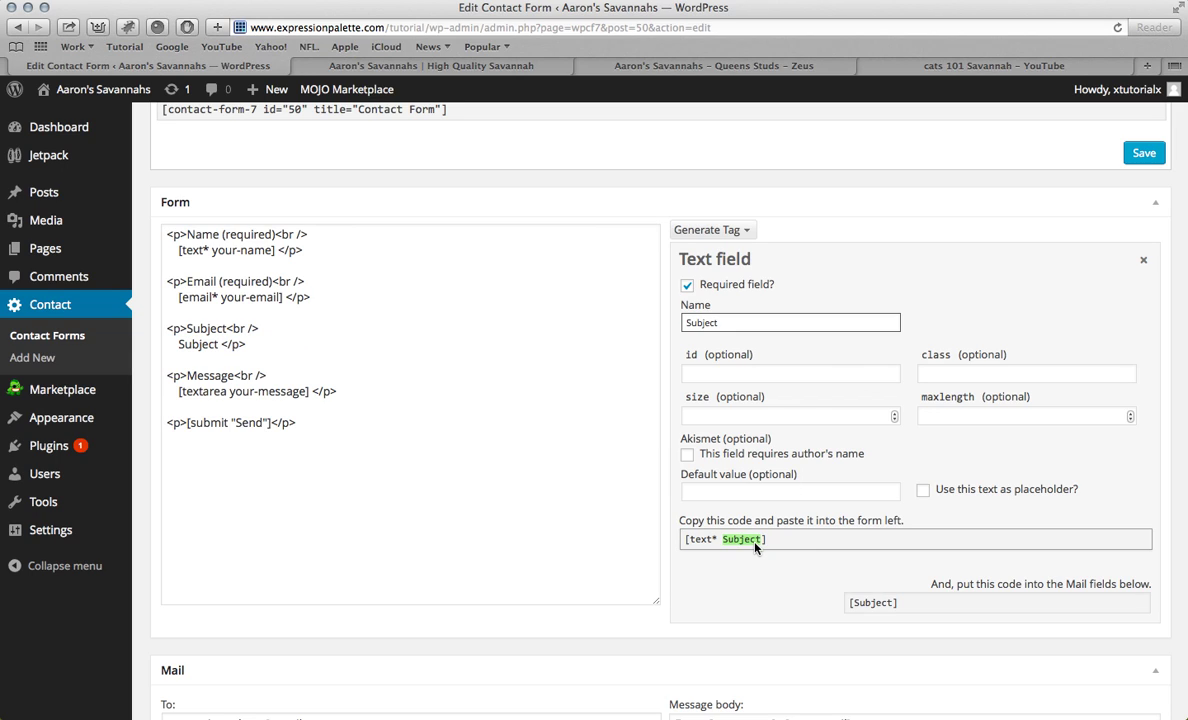
click(218, 344)
key(BackSpace)
key(BackSpace)
key(BackSpace)
key(BackSpace)
key(BackSpace)
key(BackSpace)
key(BackSpace)
key(super+v)
Step: Use [Subject] as the mail subject and in the message body's subject placeholder
click(922, 603)
key(super+c)
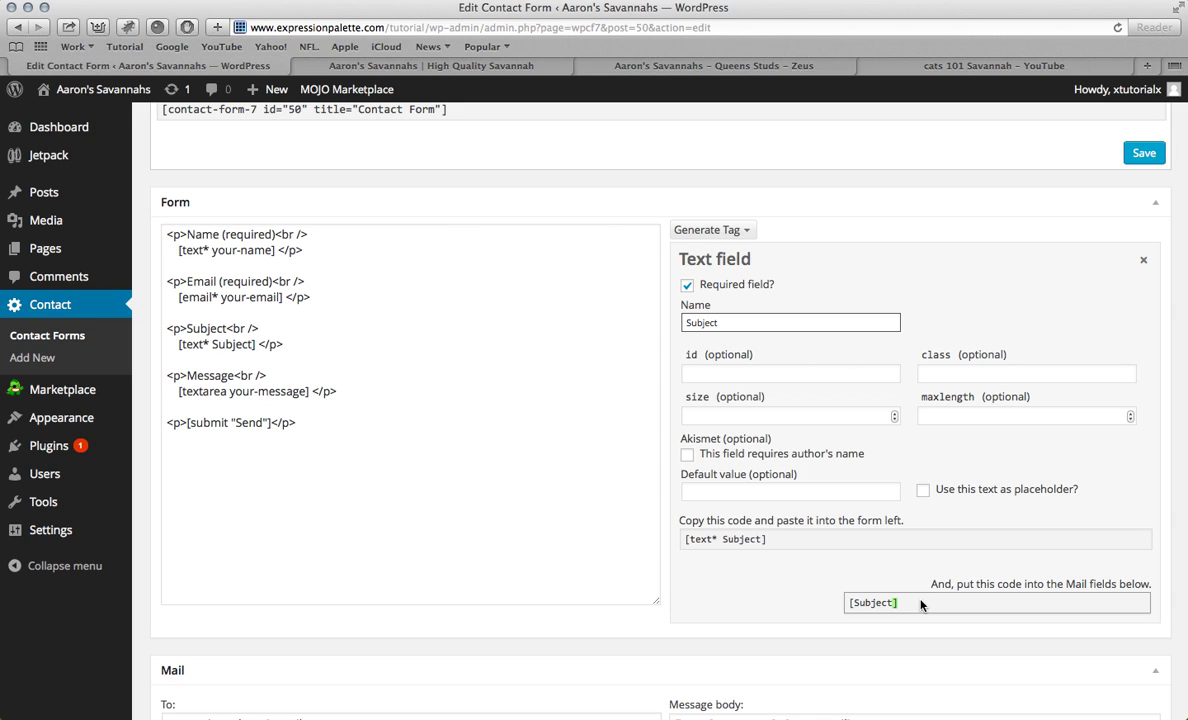
scroll(920, 603, down, 5)
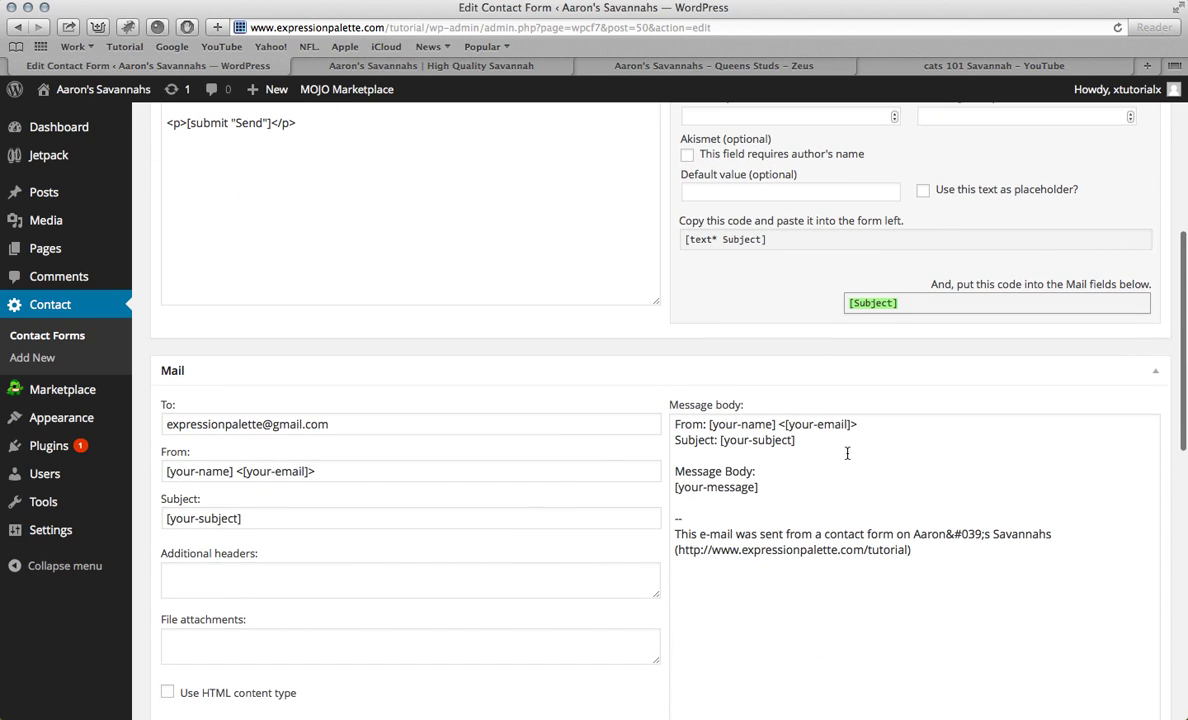
click(387, 513)
key(super+a)
key(super+v)
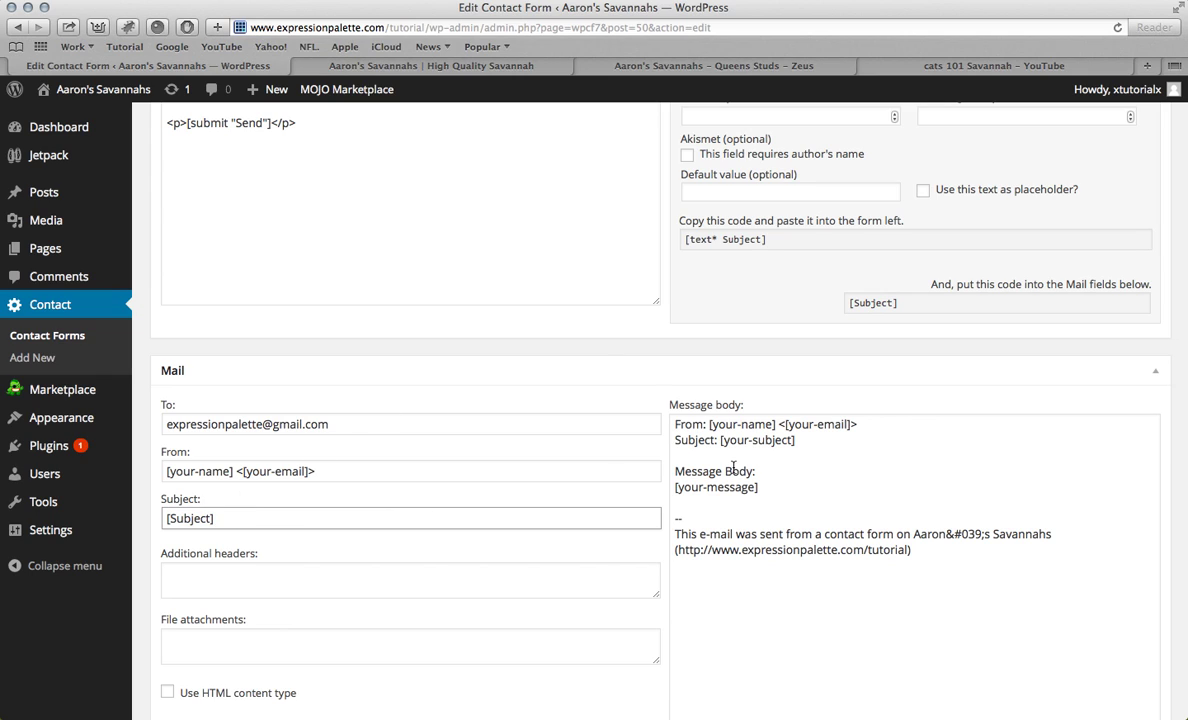
drag(798, 444, 726, 446)
key(super+v)
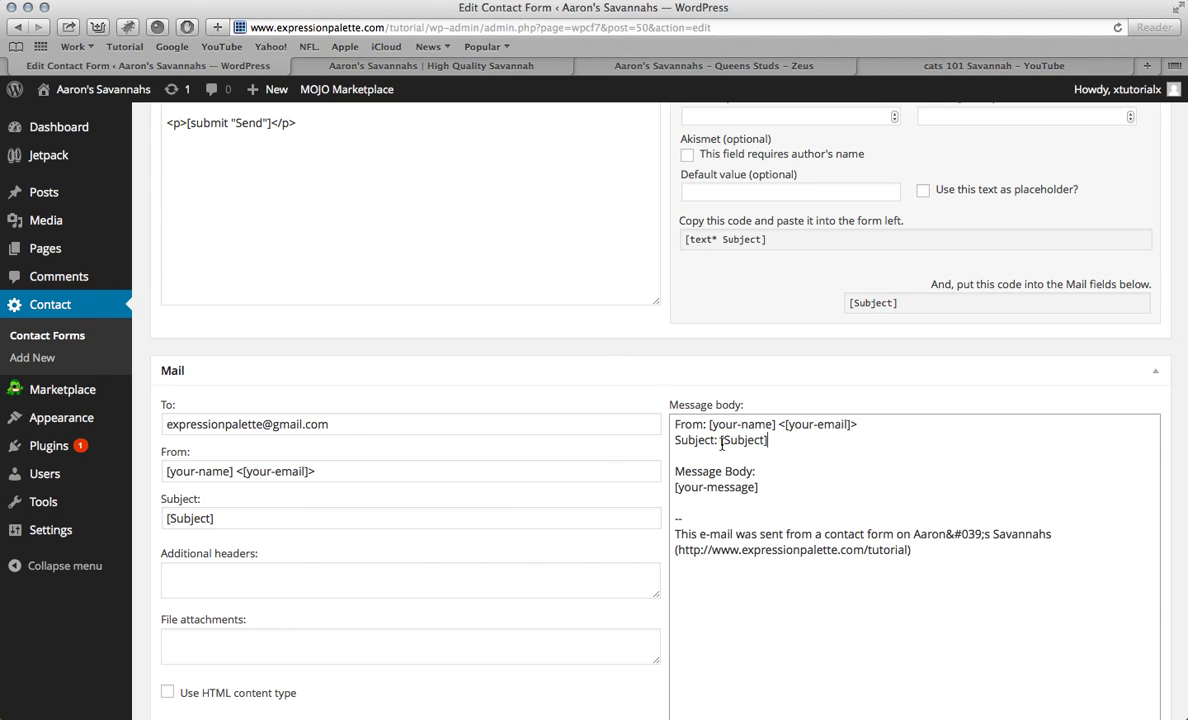
scroll(737, 289, up, 5)
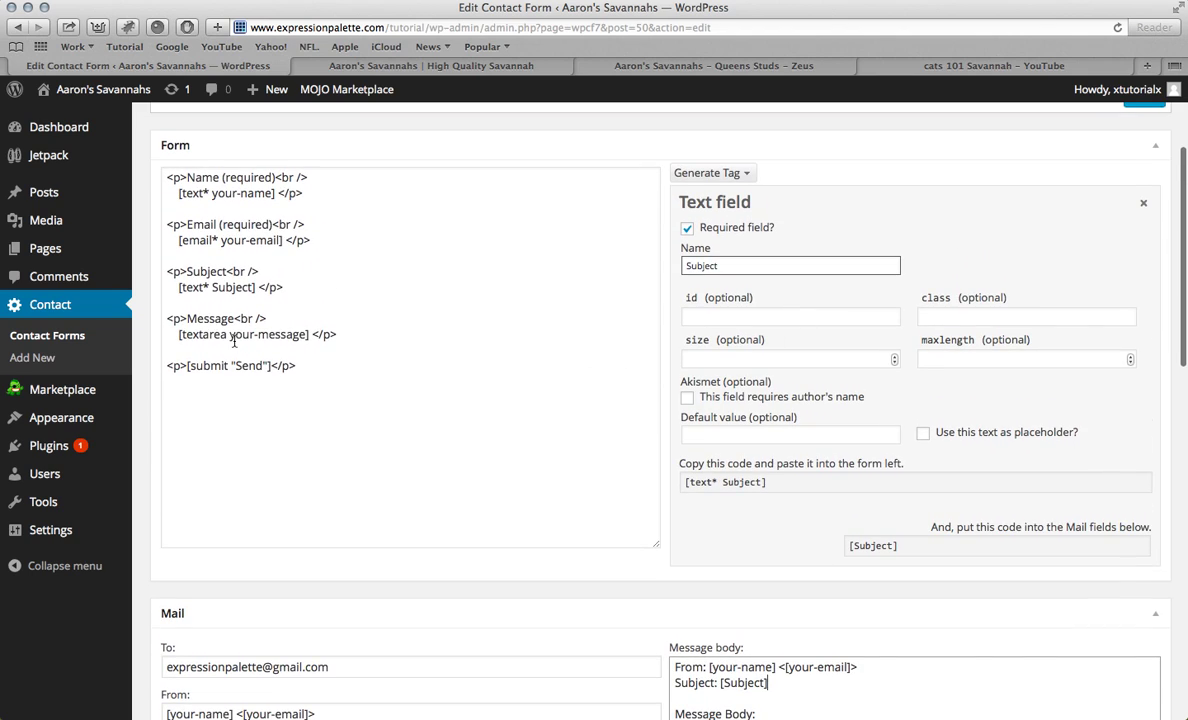
Step: Rename the generated text field to Message and replace the textarea tag with [text* Message]
drag(234, 320, 187, 320)
key(super+c)
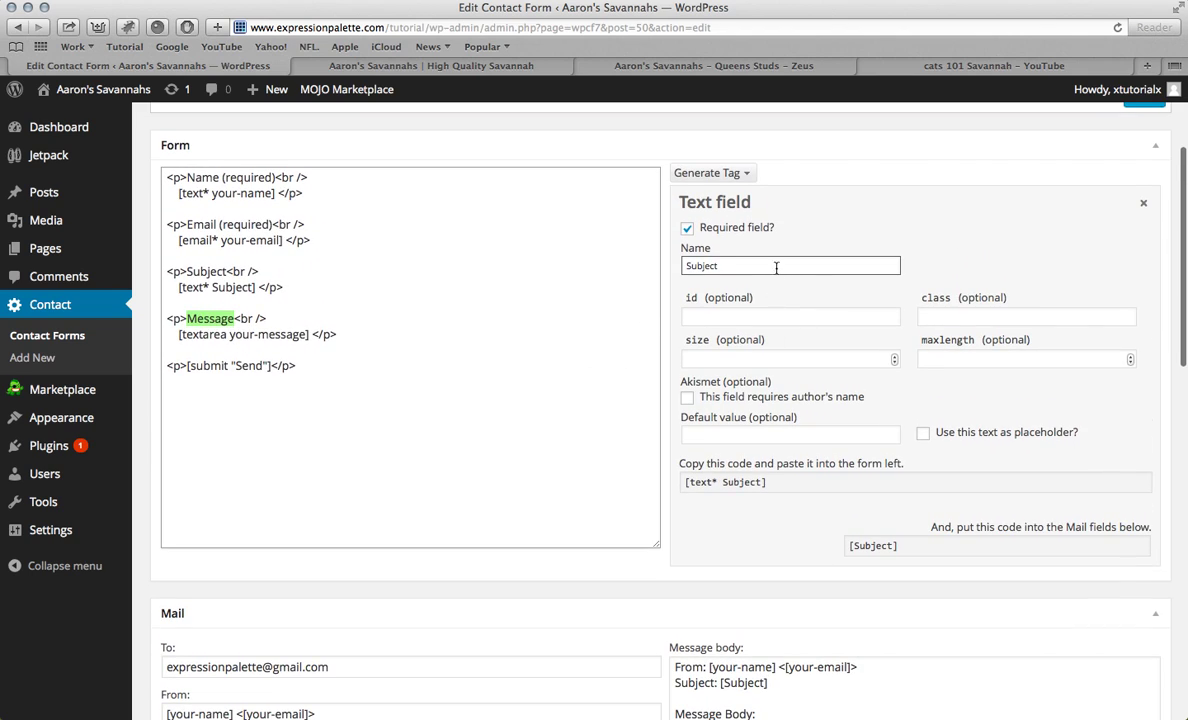
double_click(776, 267)
key(super+v)
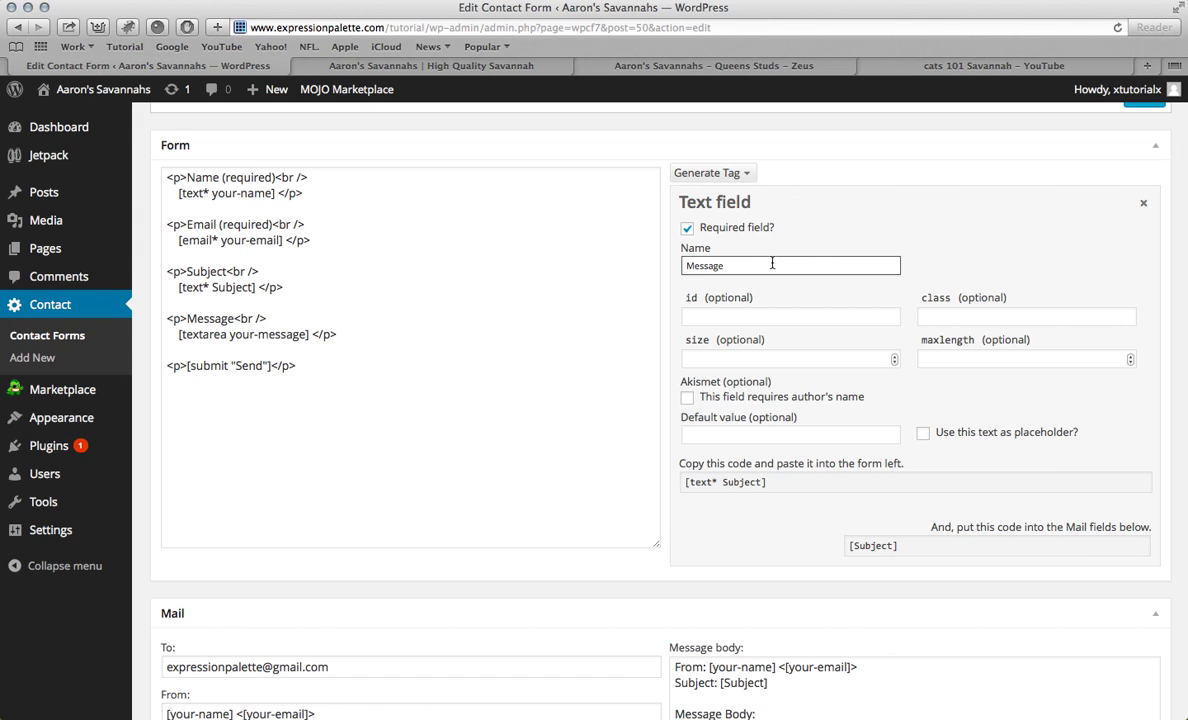
click(788, 483)
key(super+c)
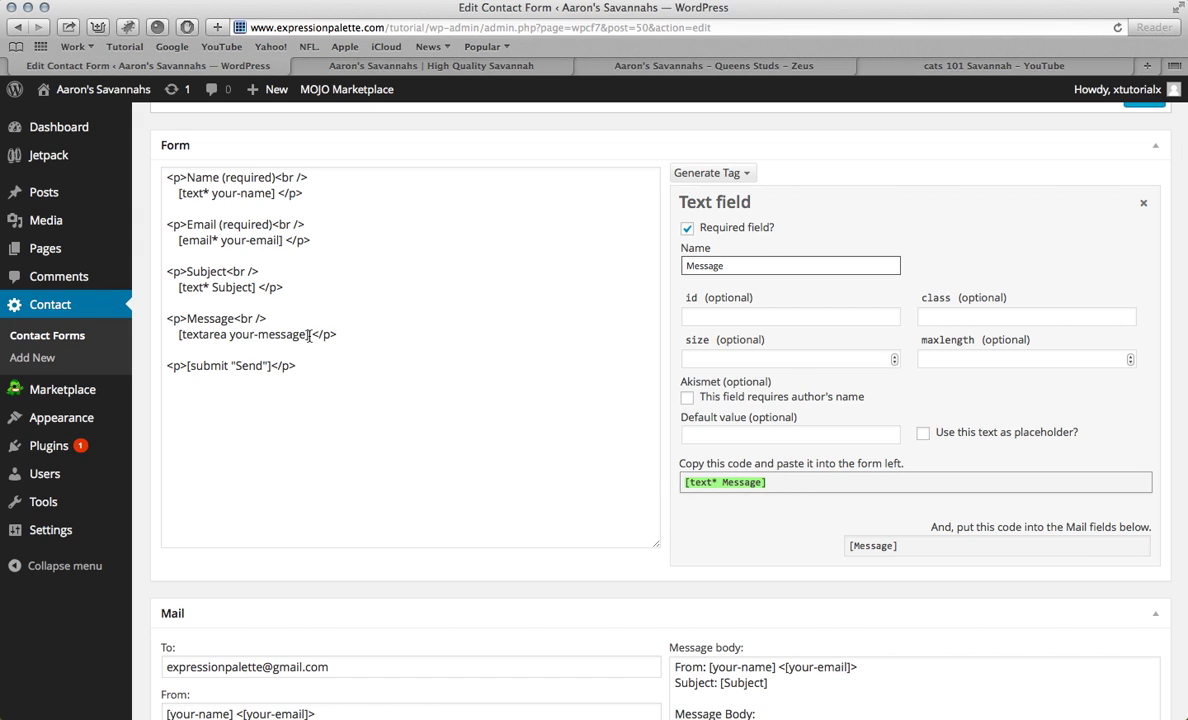
drag(309, 335, 178, 337)
key(super+v)
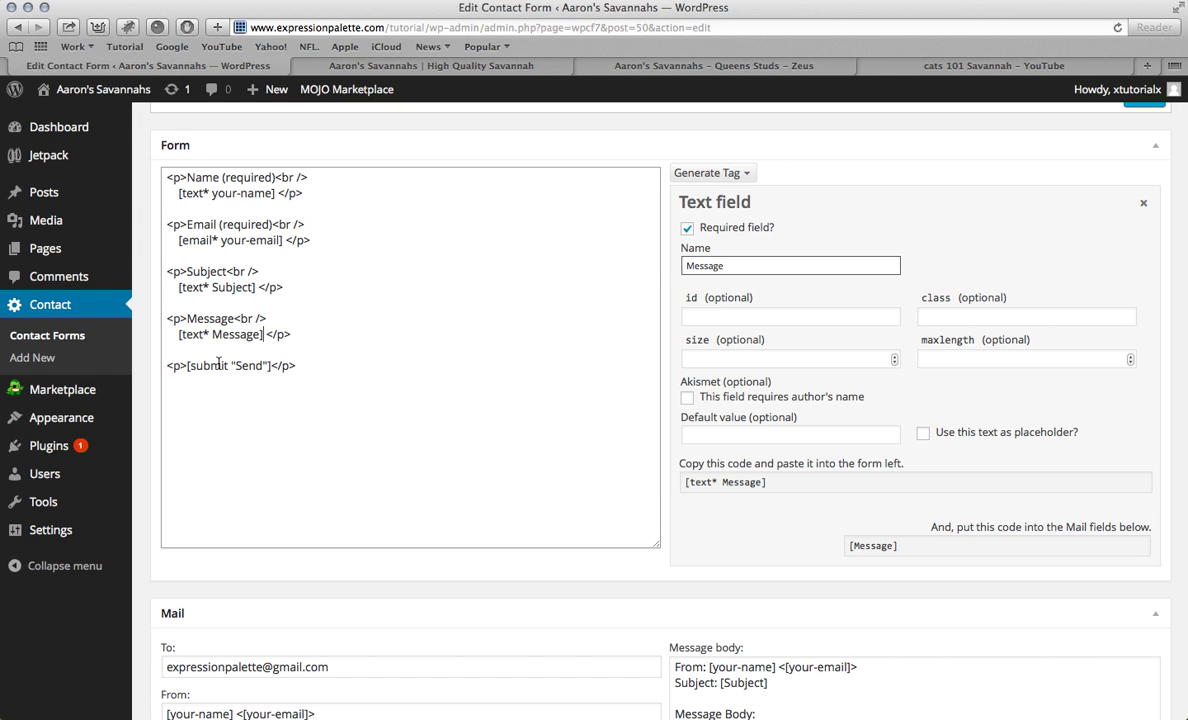
Step: Replace the message placeholder in the mail body with [Message]
click(926, 549)
key(super+c)
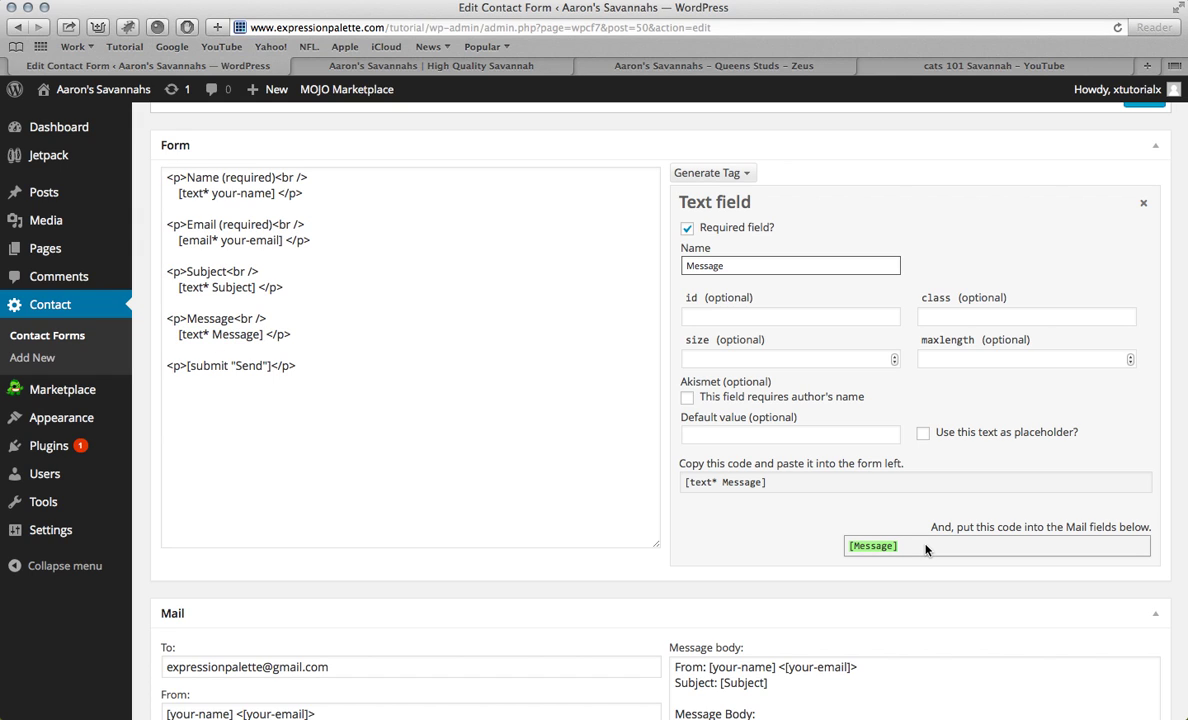
scroll(859, 620, down, 5)
drag(772, 381, 658, 381)
key(super+v)
scroll(682, 416, up, 6)
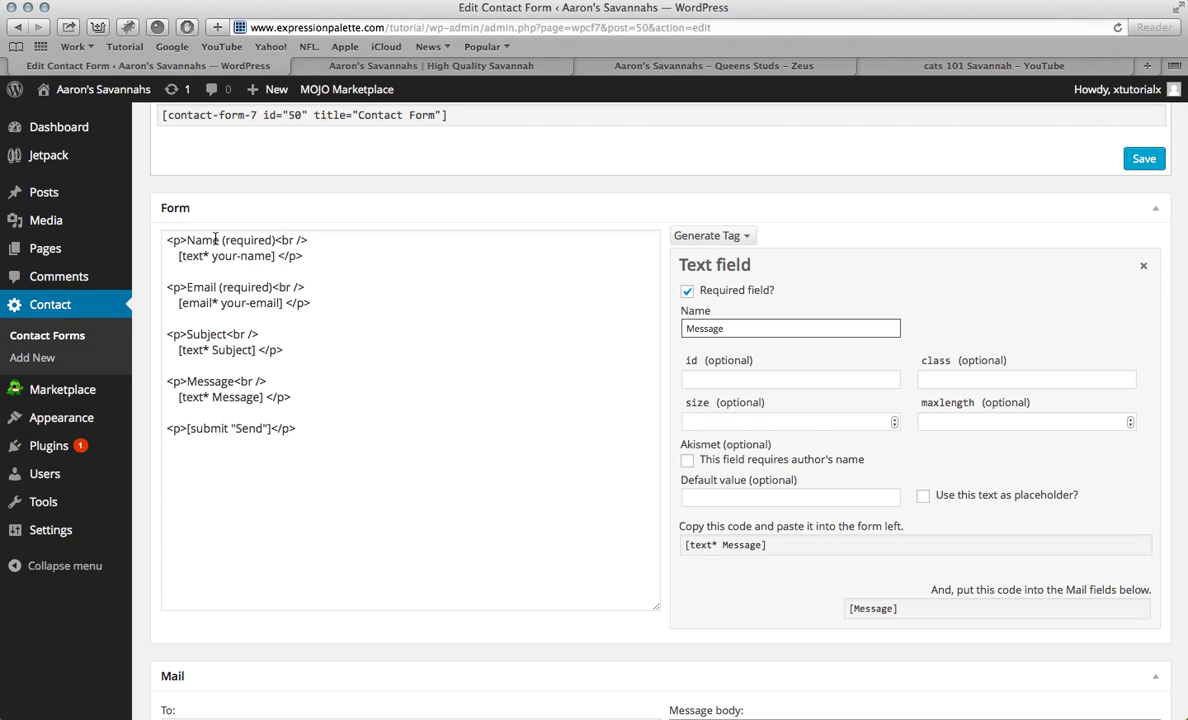
click(275, 241)
Step: Replace '(required)' on the Name label with the red asterisk markup copied from Vid.docx
key(BackSpace)
key(BackSpace)
key(BackSpace)
key(BackSpace)
key(BackSpace)
key(BackSpace)
key(BackSpace)
key(BackSpace)
key(BackSpace)
key(BackSpace)
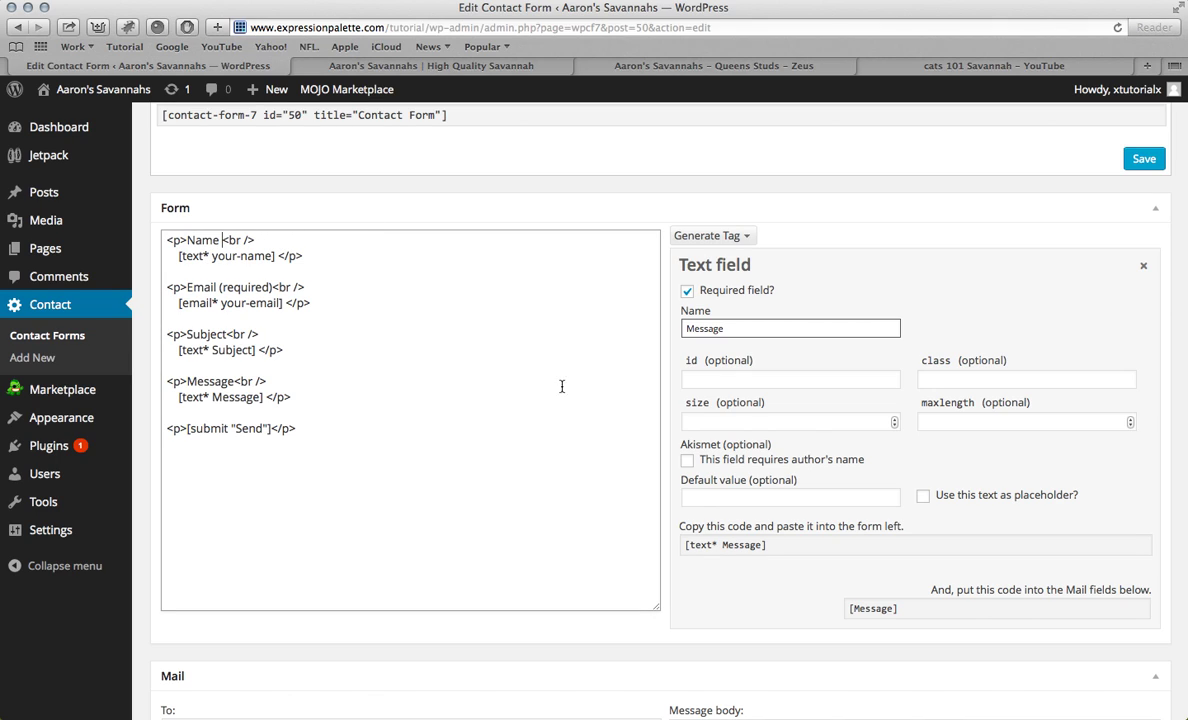
mouse_move(902, 707)
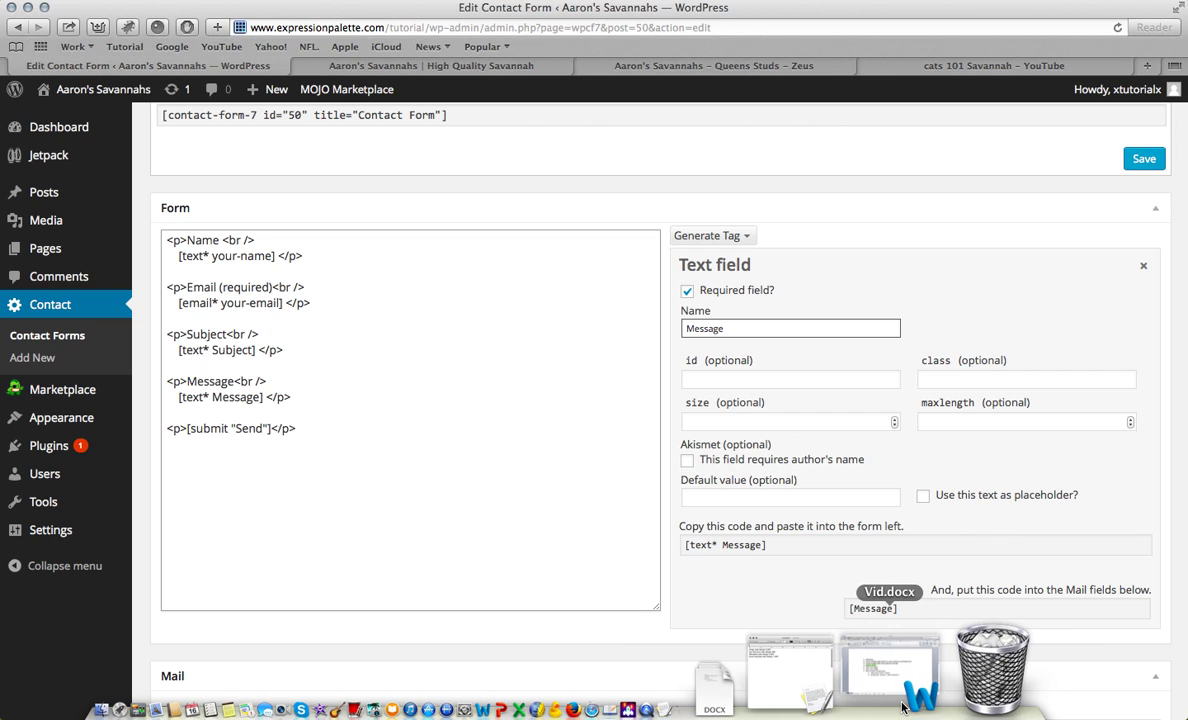
click(902, 707)
drag(611, 461, 364, 459)
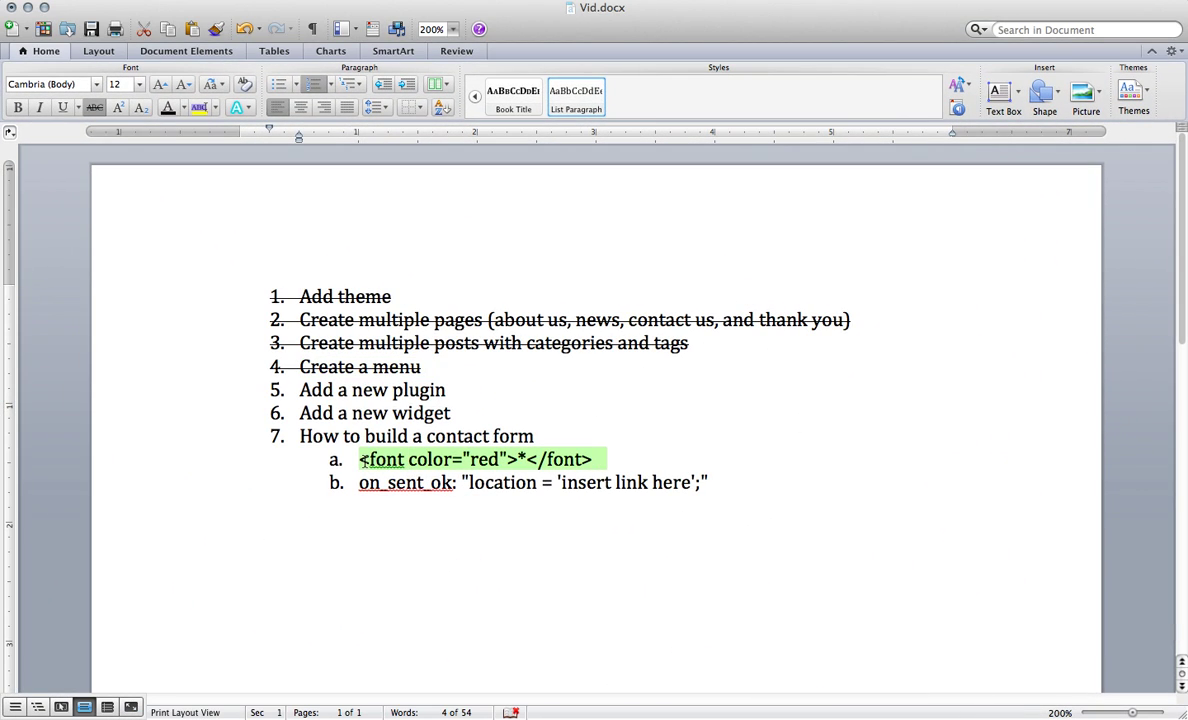
click(27, 7)
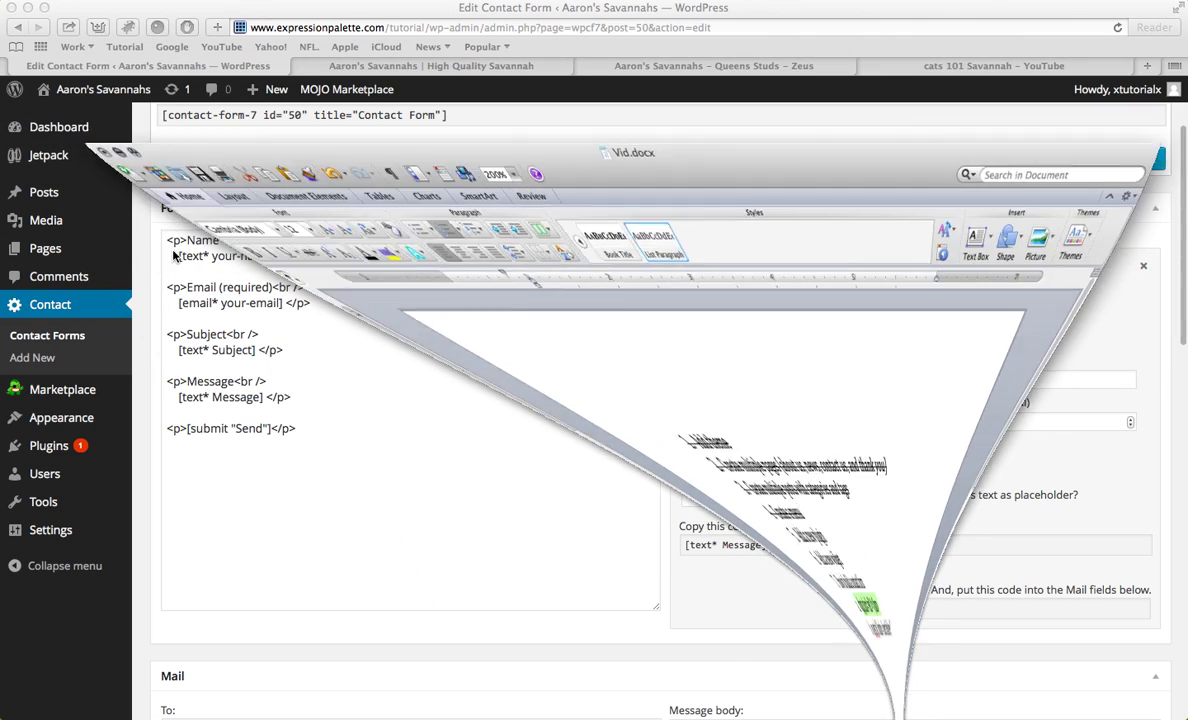
click(222, 240)
text(a. <font color="red">*</font>)
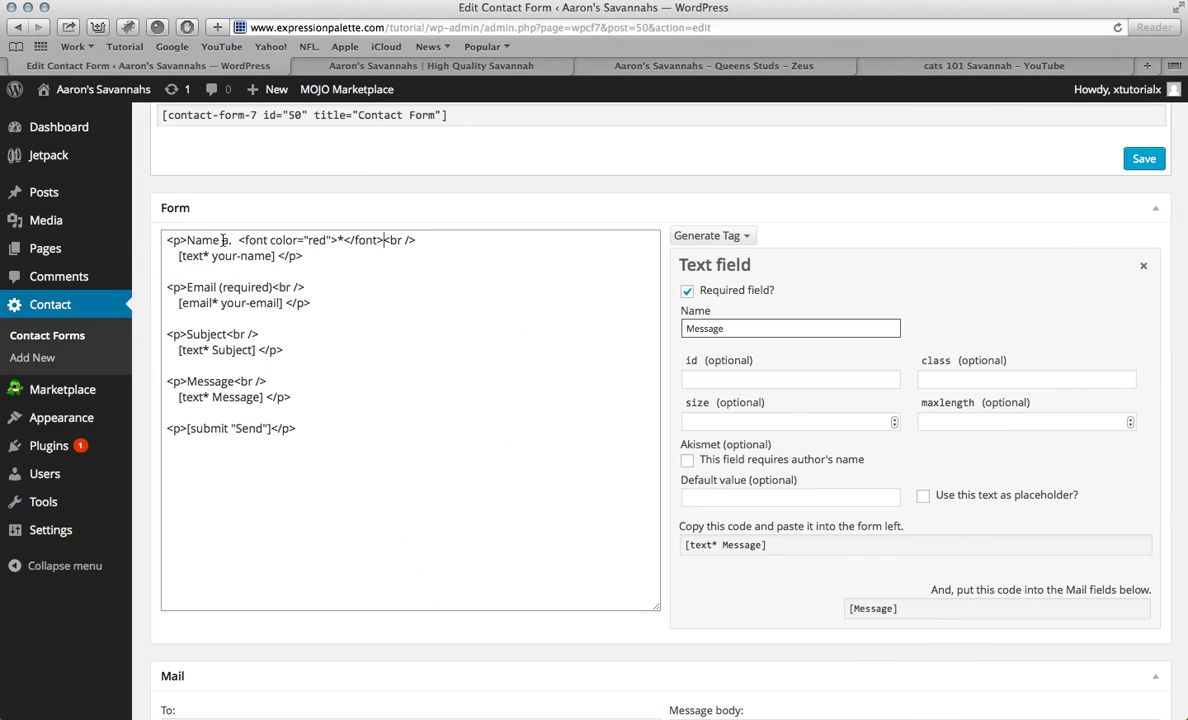
key(BackSpace)
key(BackSpace)
key(BackSpace)
key(BackSpace)
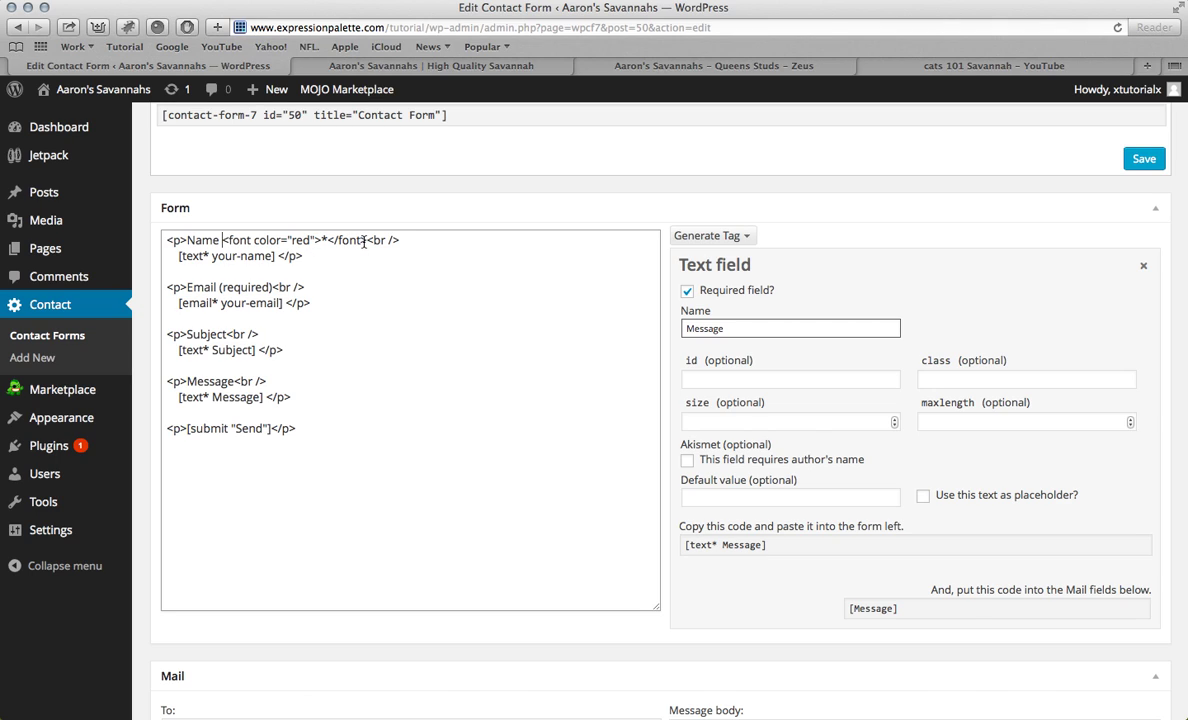
Step: Add the red asterisk markup after the Email, Subject and Message labels, removing Email's '(required)'
drag(367, 241, 222, 241)
key(super+c)
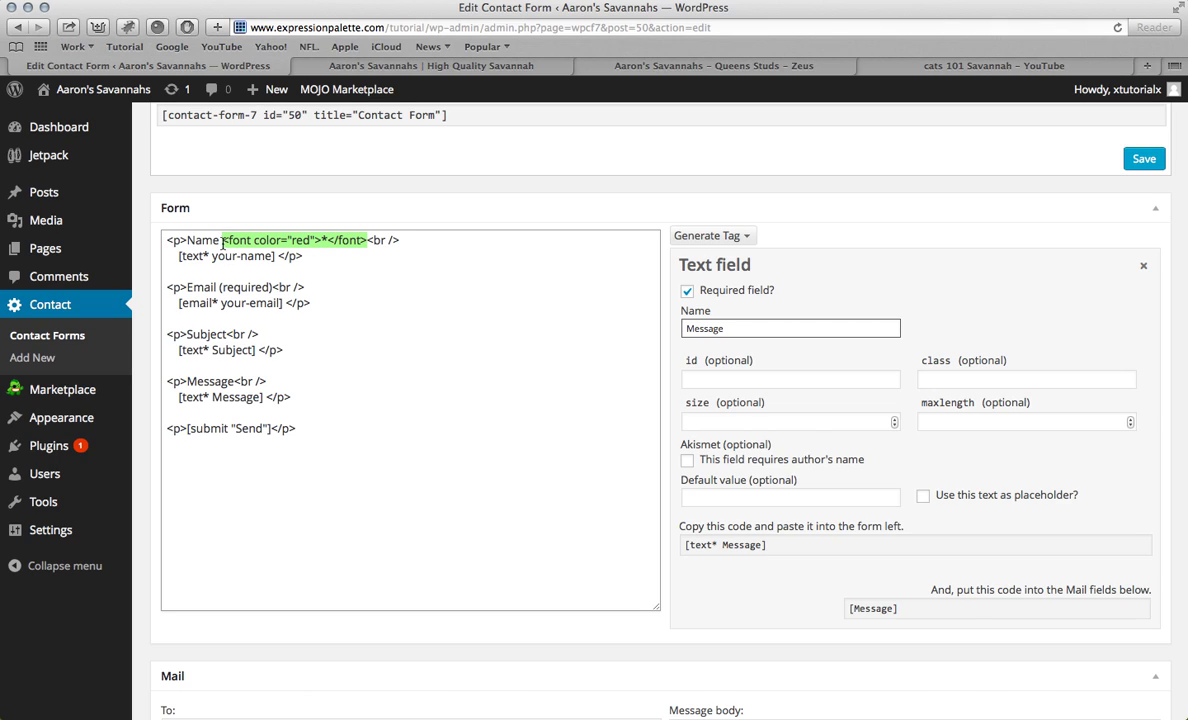
click(271, 287)
key(BackSpace)
key(BackSpace)
key(BackSpace)
key(BackSpace)
key(BackSpace)
key(BackSpace)
key(BackSpace)
key(BackSpace)
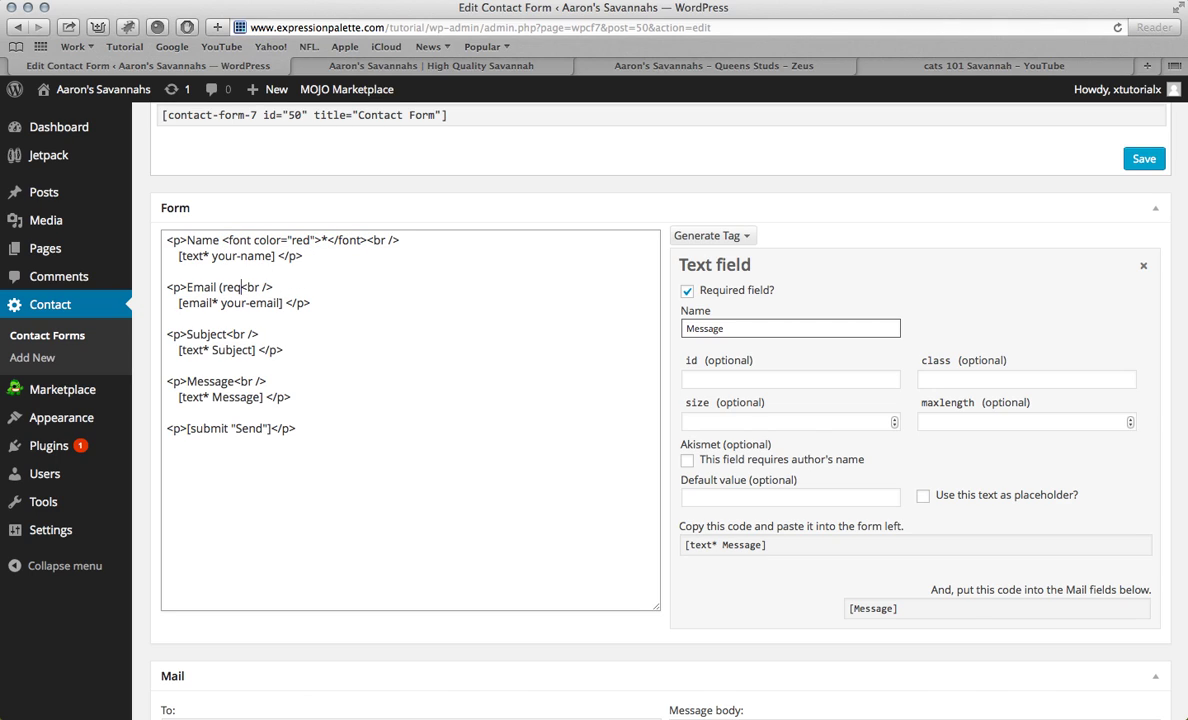
key(BackSpace)
key(BackSpace)
key(super+v)
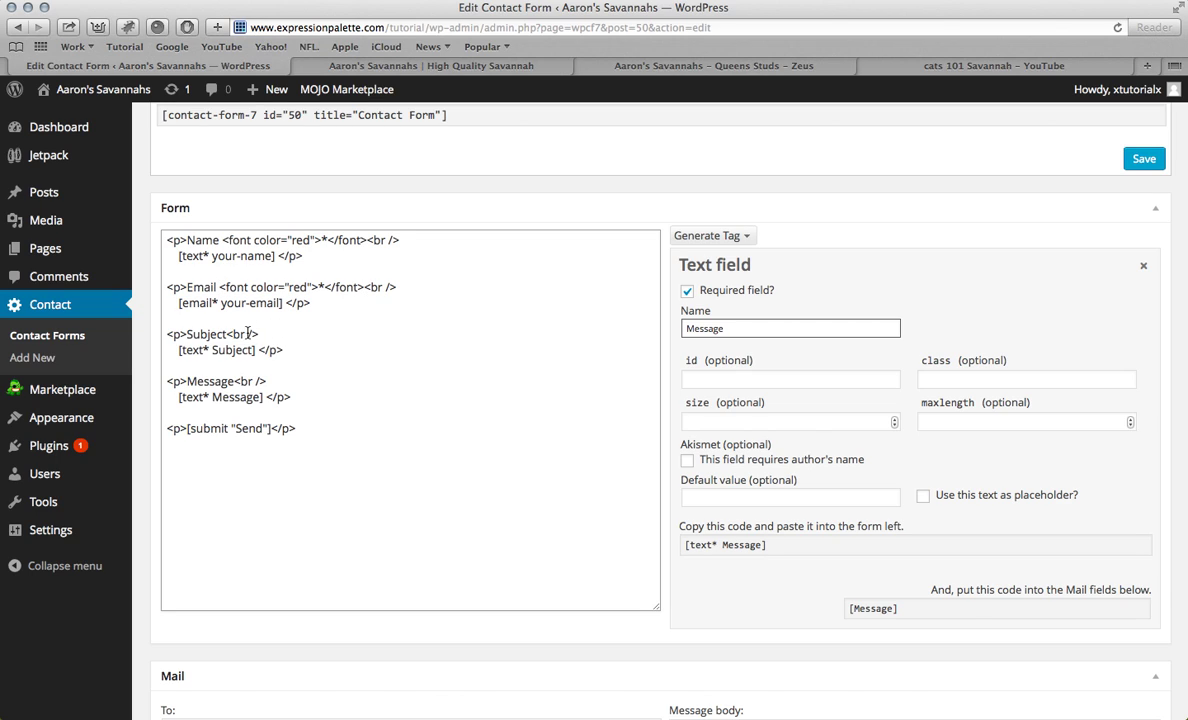
click(226, 334)
key(super+v)
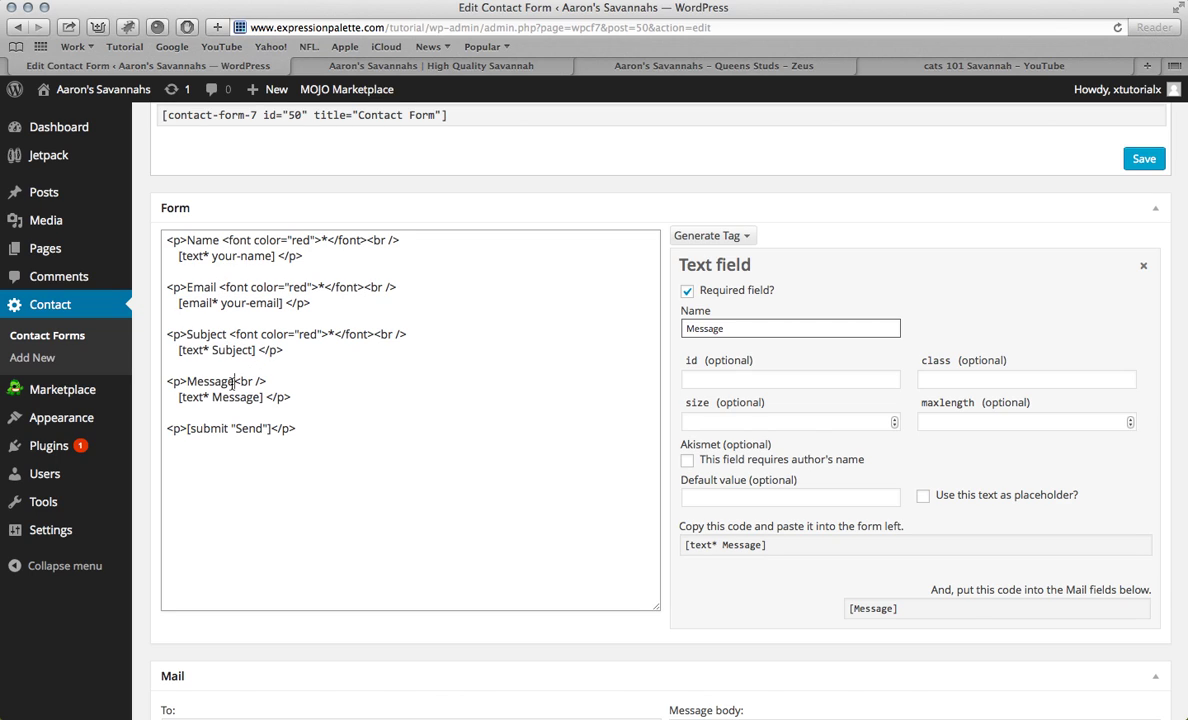
click(233, 381)
key(super+v)
Step: Remove the spaces between the Subject, Email and Name labels and their asterisks
click(230, 334)
key(BackSpace)
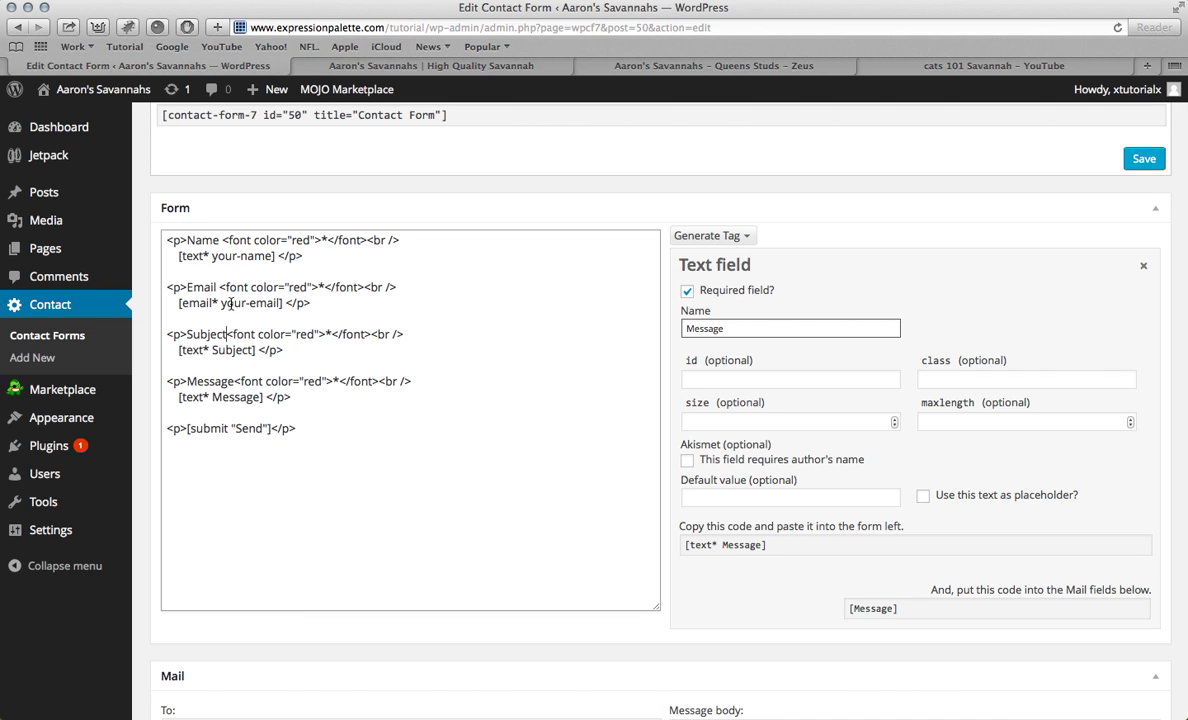
click(218, 287)
key(BackSpace)
click(224, 242)
key(BackSpace)
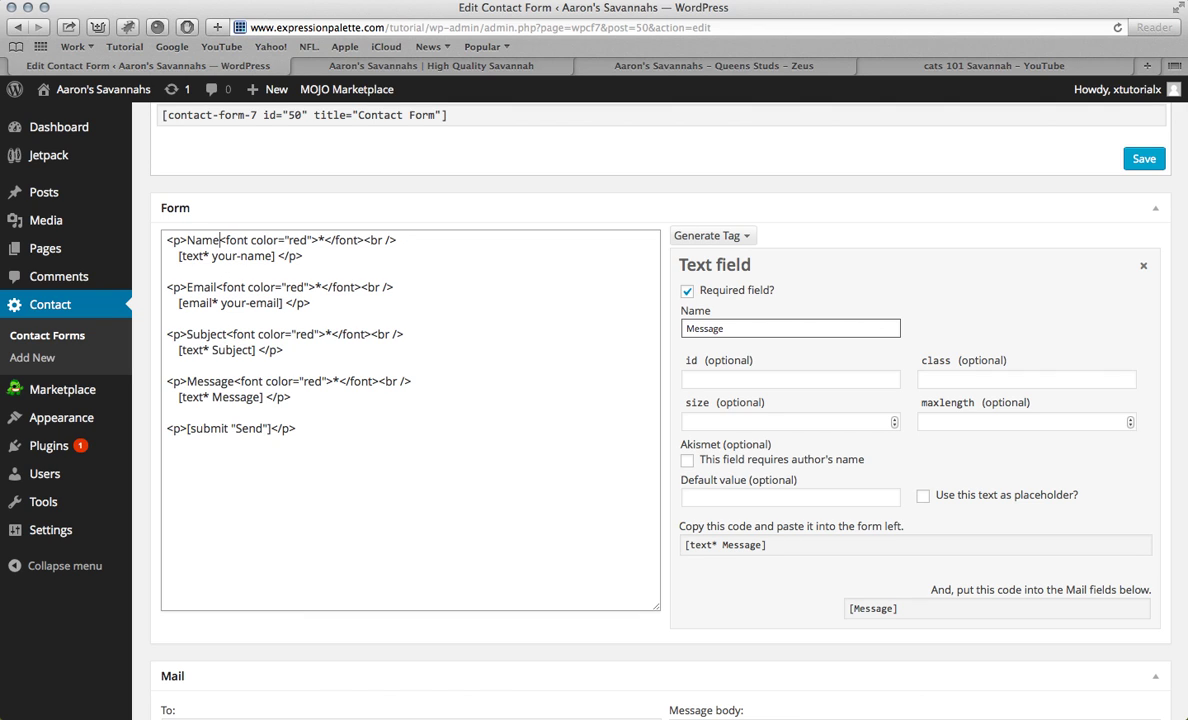
scroll(859, 403, down, 3)
Step: Save the contact form and glance at the live homepage before returning to the editor
scroll(862, 331, up, 5)
click(1144, 297)
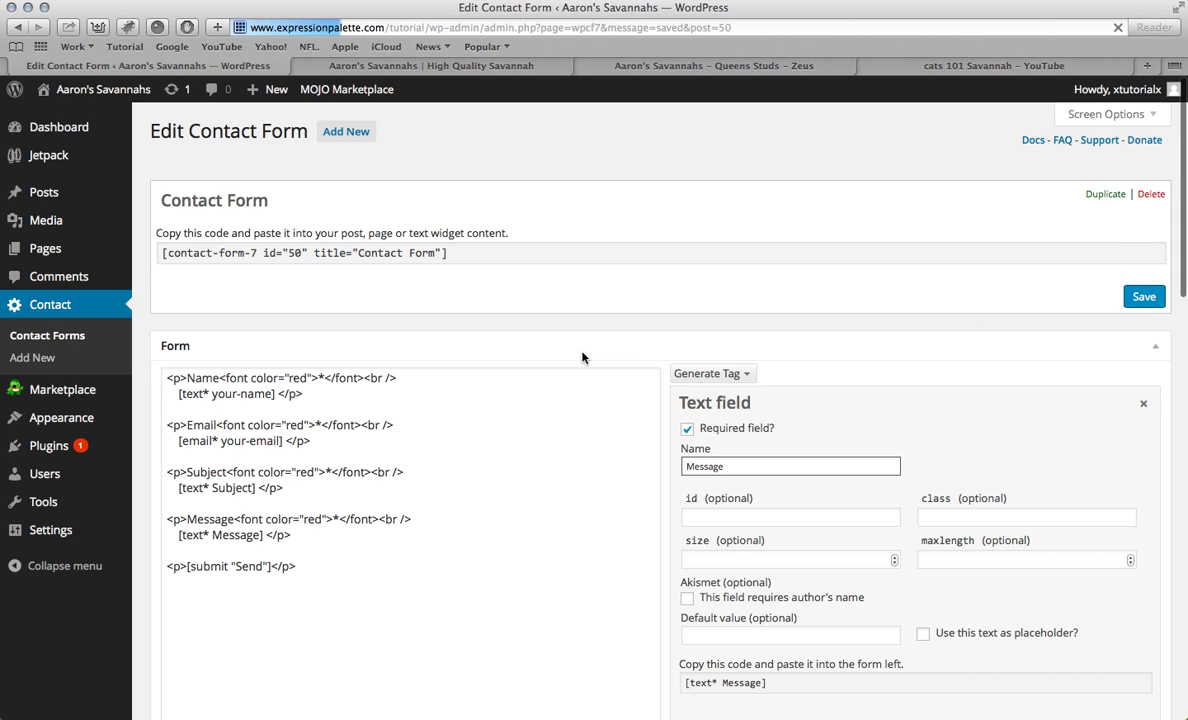
scroll(405, 315, down, 5)
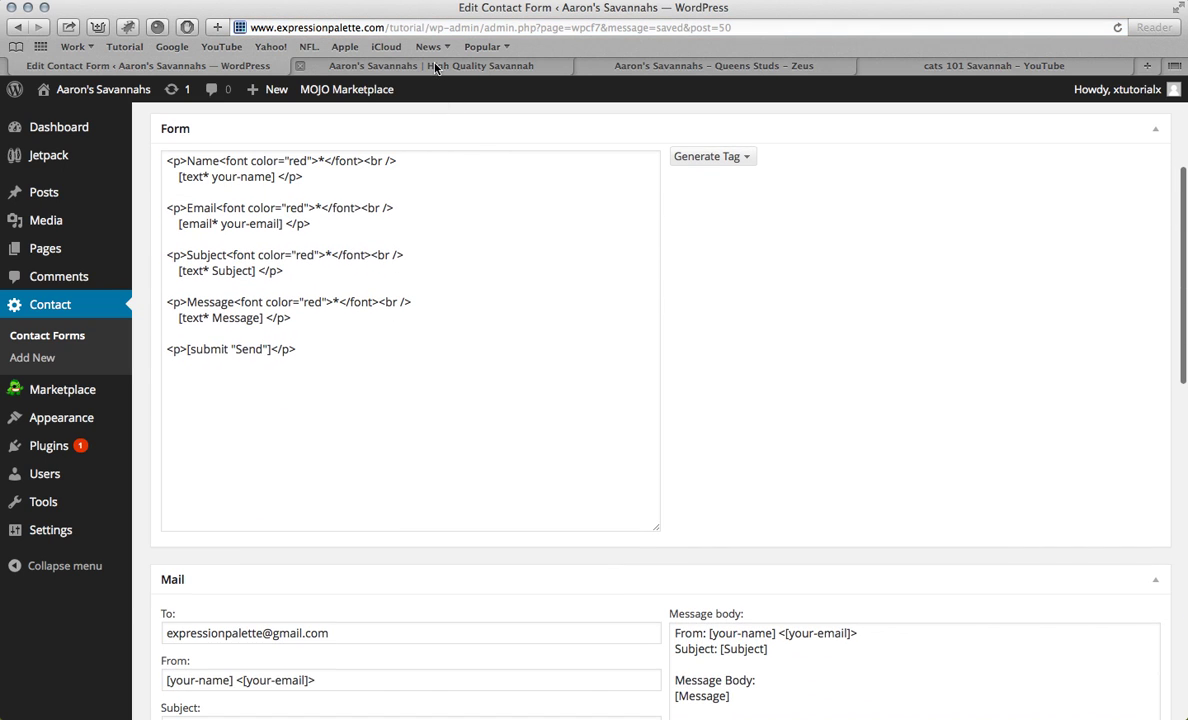
click(408, 66)
click(196, 67)
scroll(332, 405, down, 10)
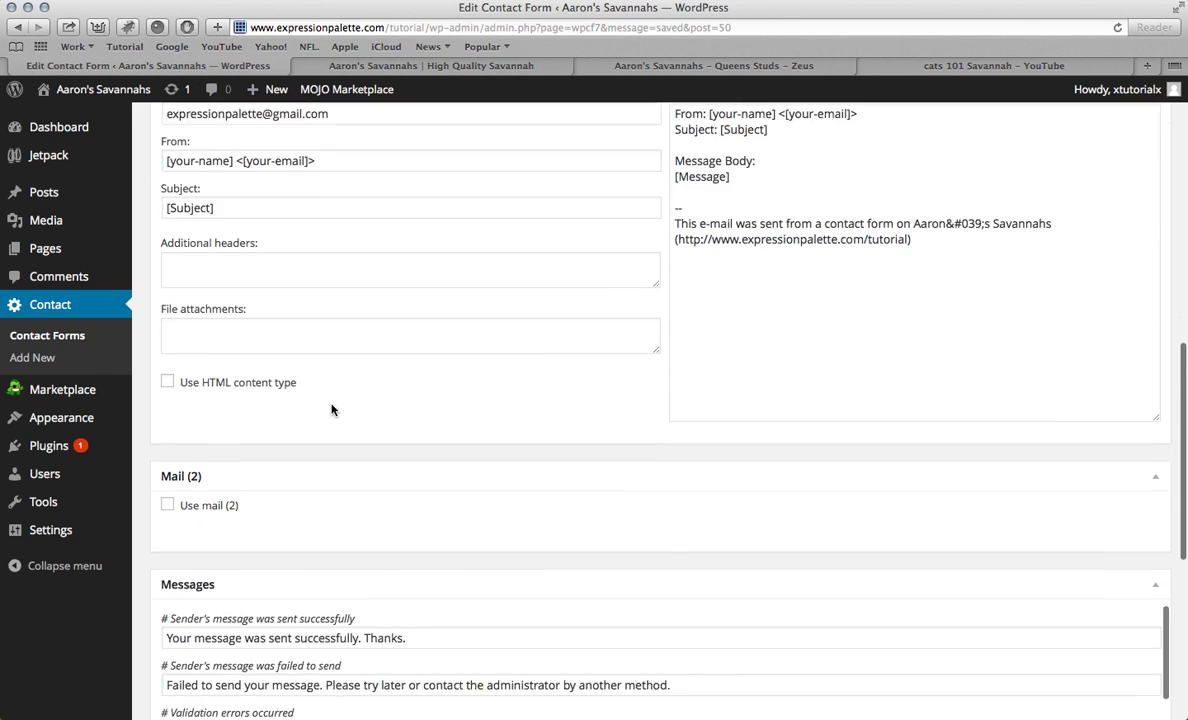
scroll(400, 280, down, 8)
scroll(416, 222, up, 12)
scroll(418, 227, up, 2)
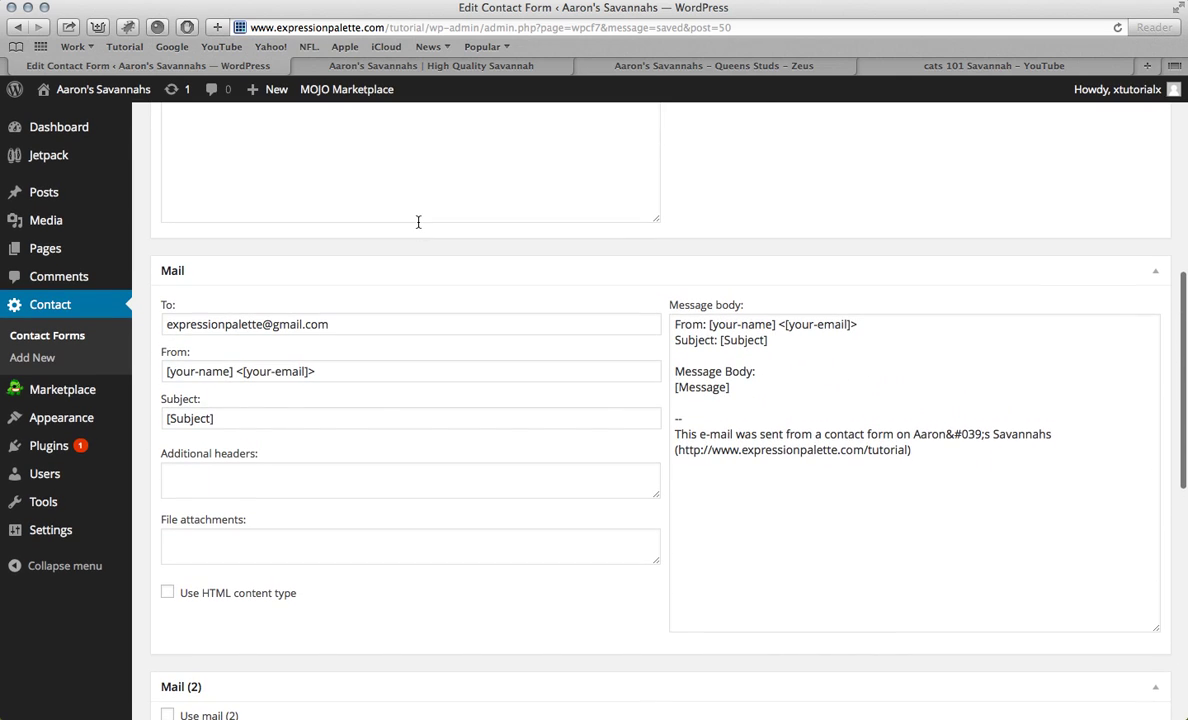
scroll(418, 222, down, 15)
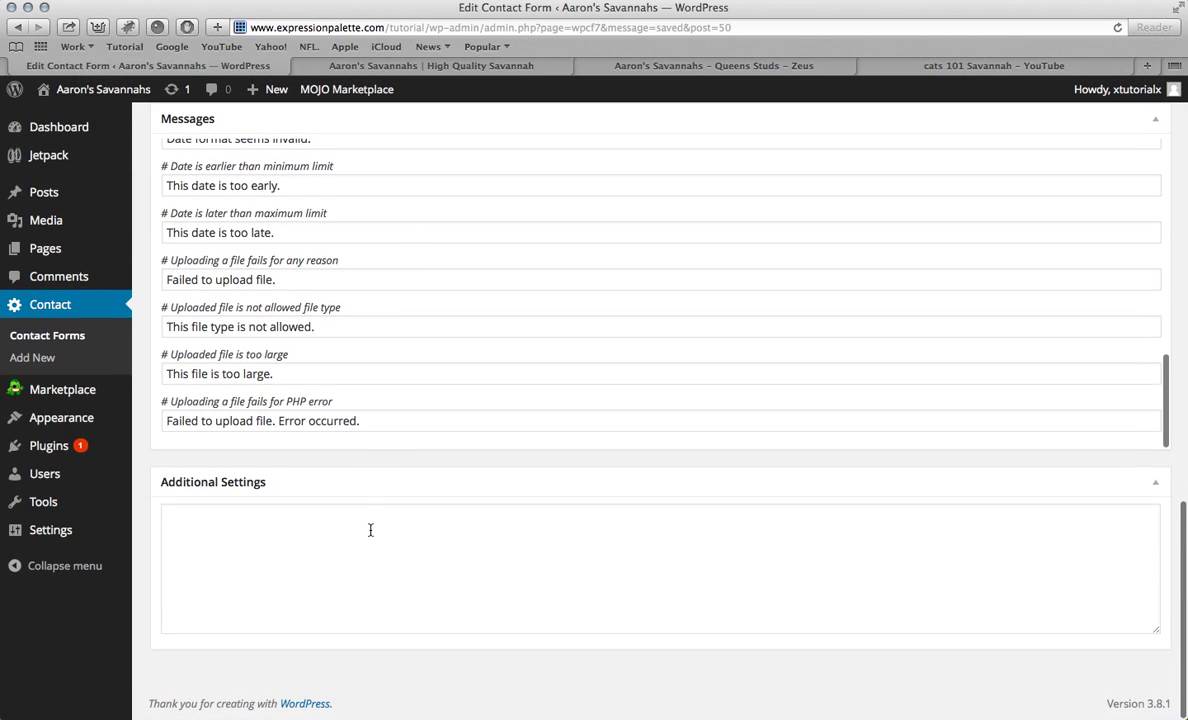
Step: Paste the on_sent_ok redirect line from the Word notes into Additional Settings, without the 'b.' prefix
click(369, 530)
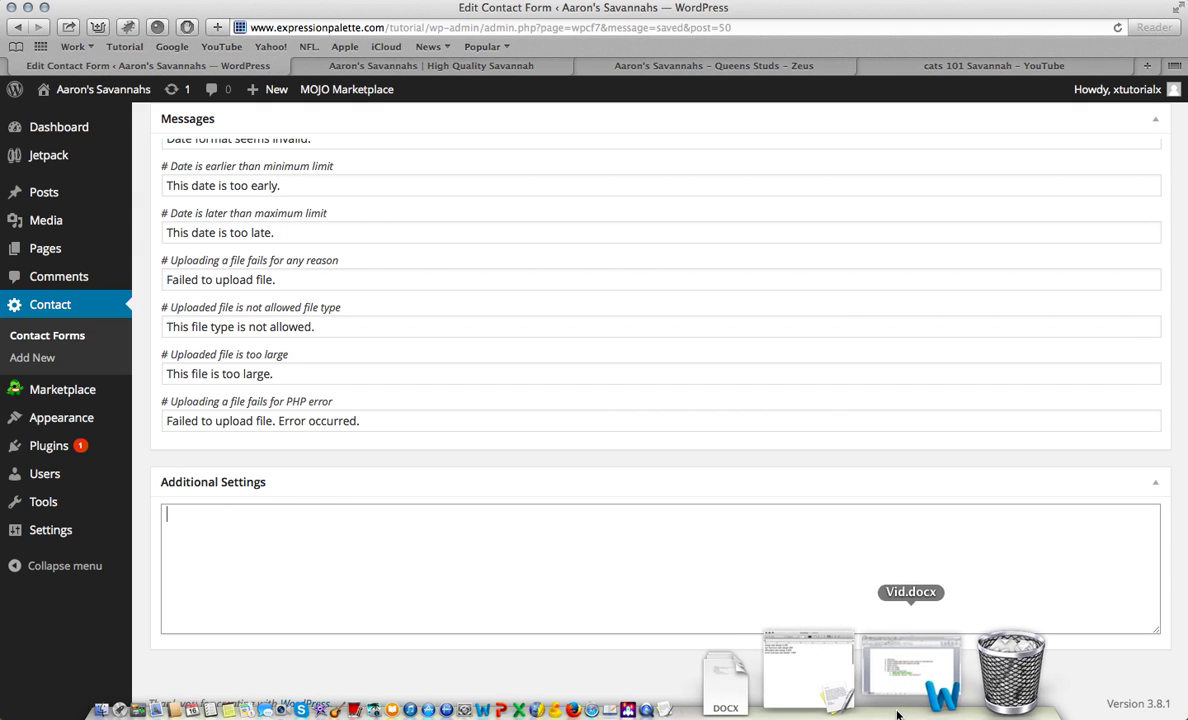
click(902, 660)
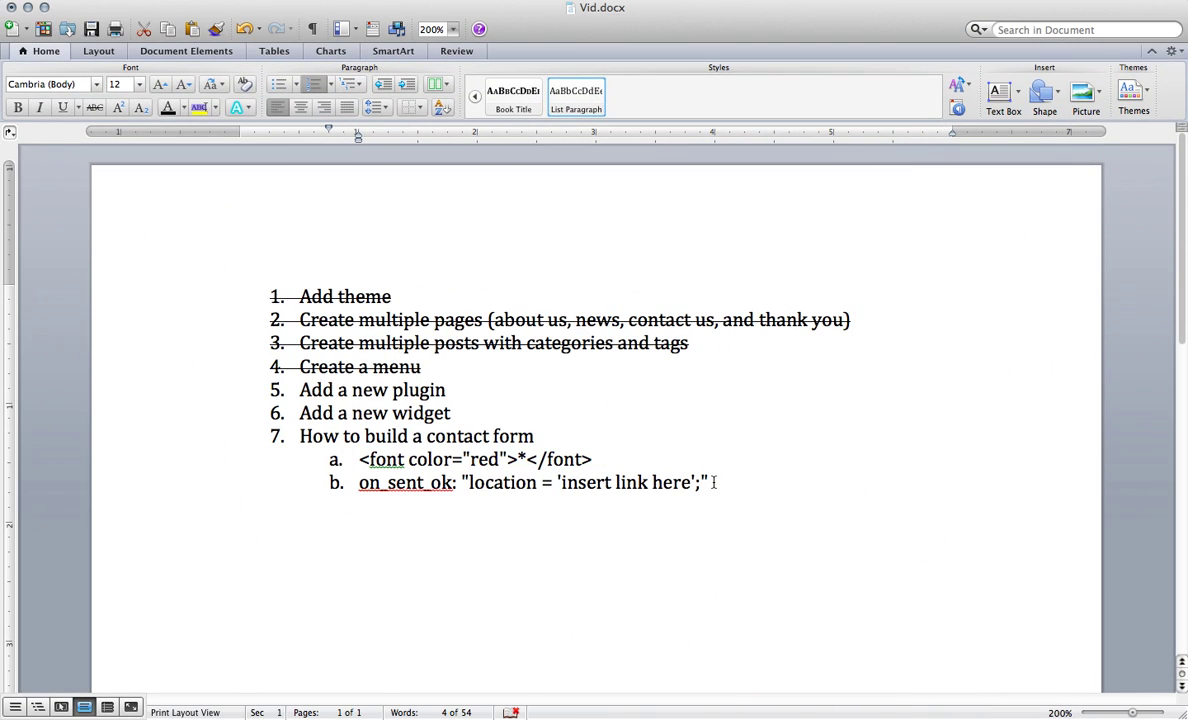
drag(709, 483, 369, 483)
key(super+c)
key(super+m)
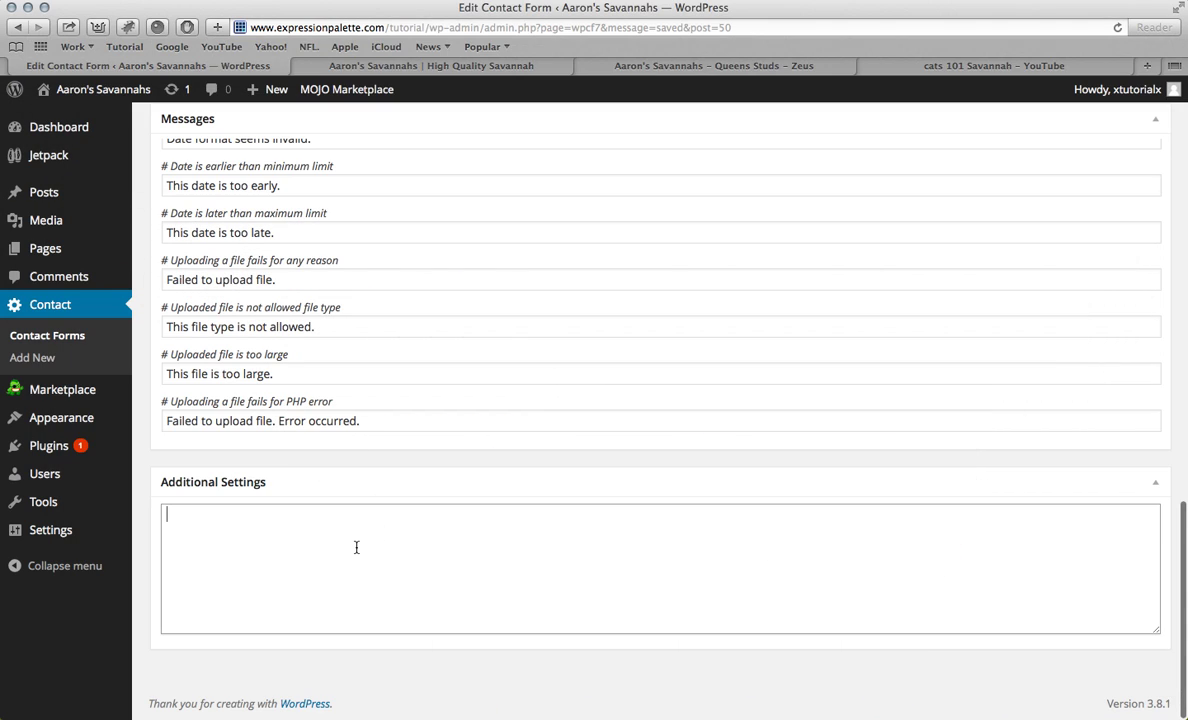
key(super+v)
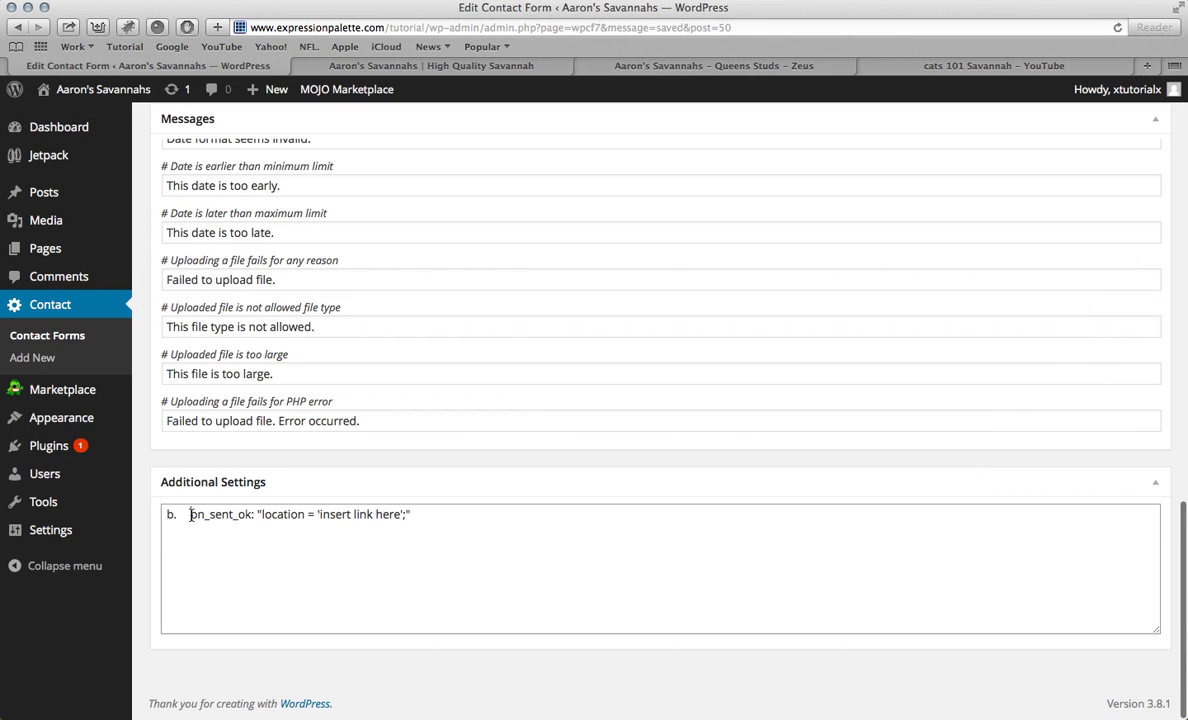
click(190, 514)
key(BackSpace)
key(BackSpace)
key(BackSpace)
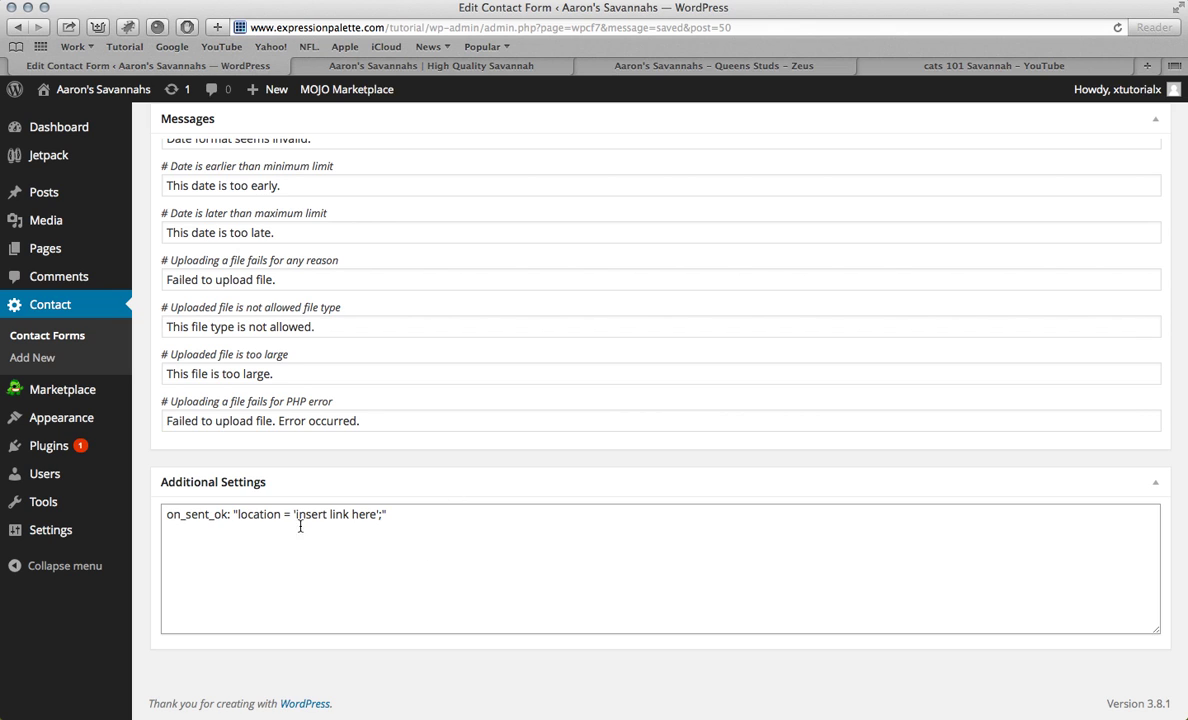
click(378, 515)
click(453, 62)
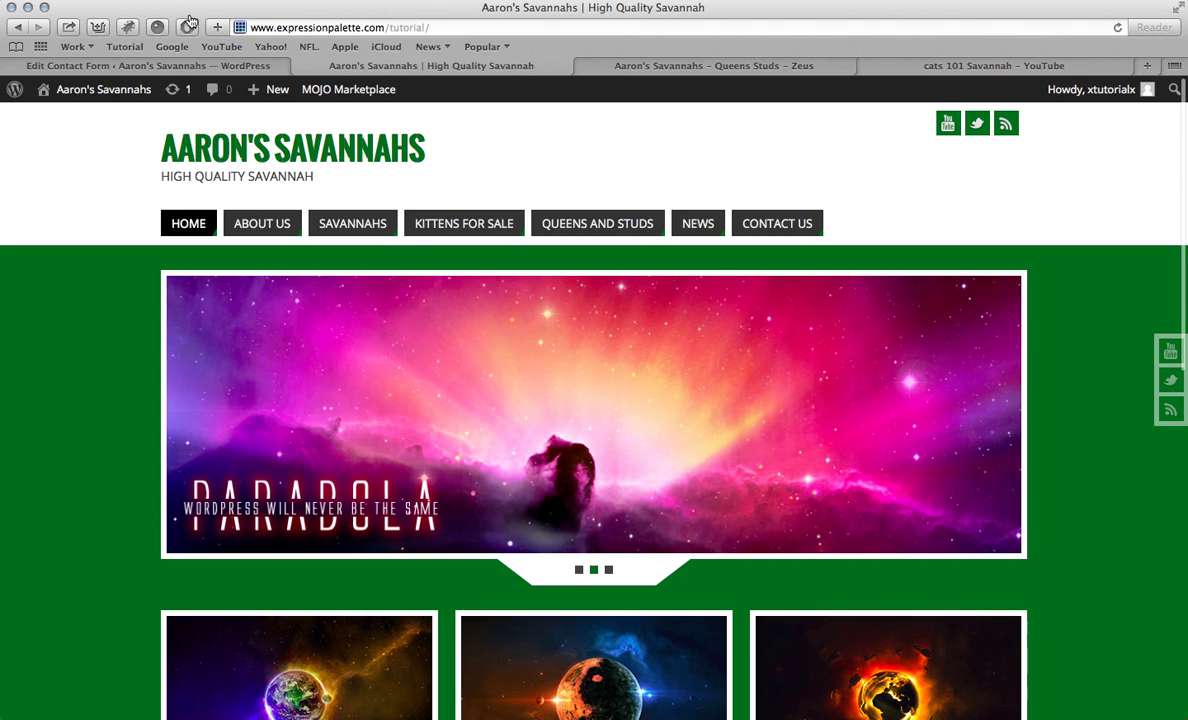
Step: Save the contact form with its new on_sent_ok setting
click(181, 66)
scroll(827, 445, up, 15)
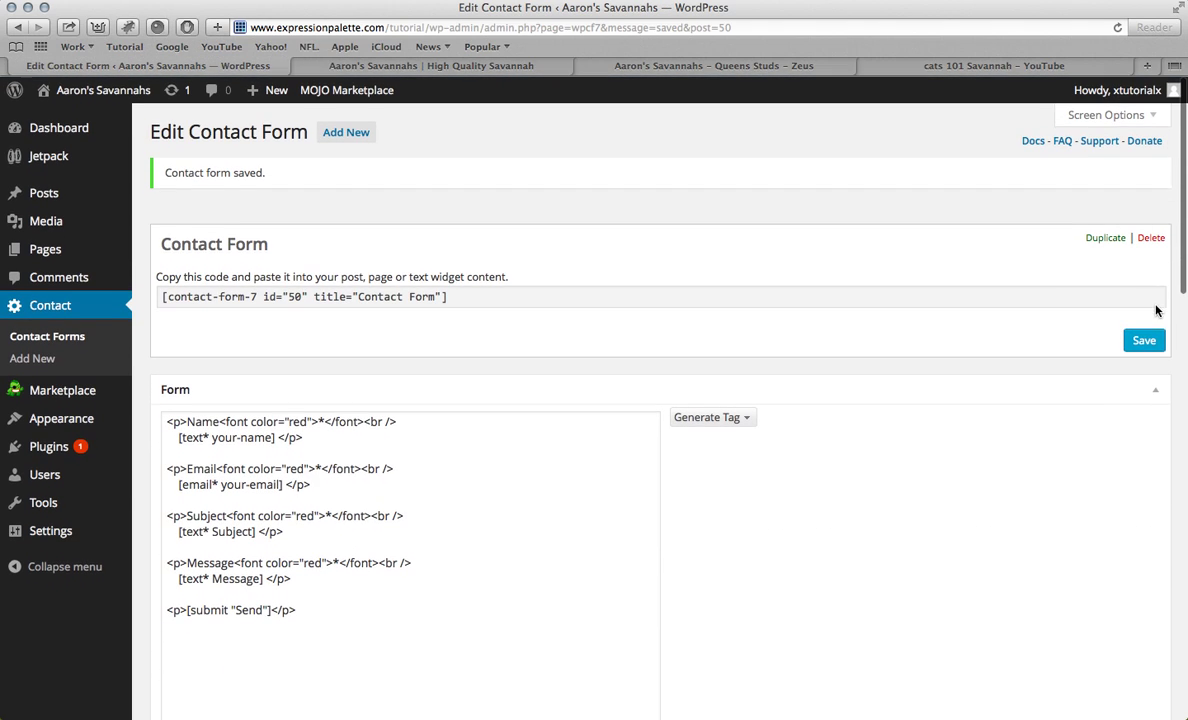
click(1146, 344)
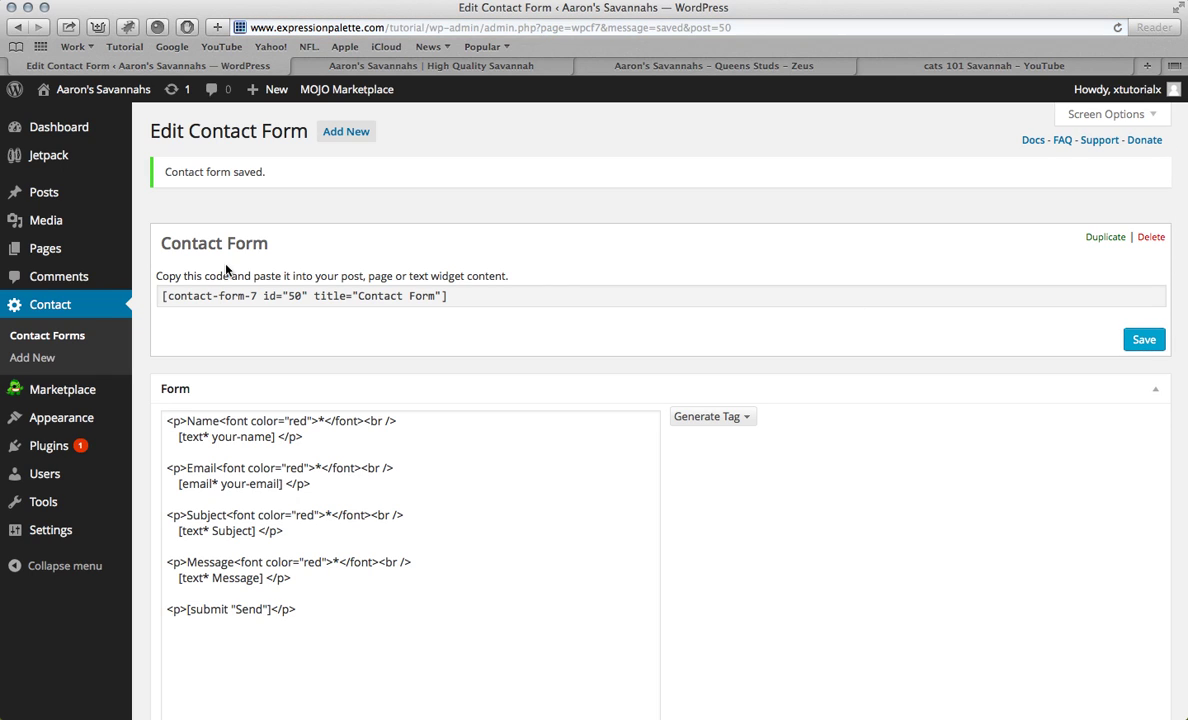
click(40, 249)
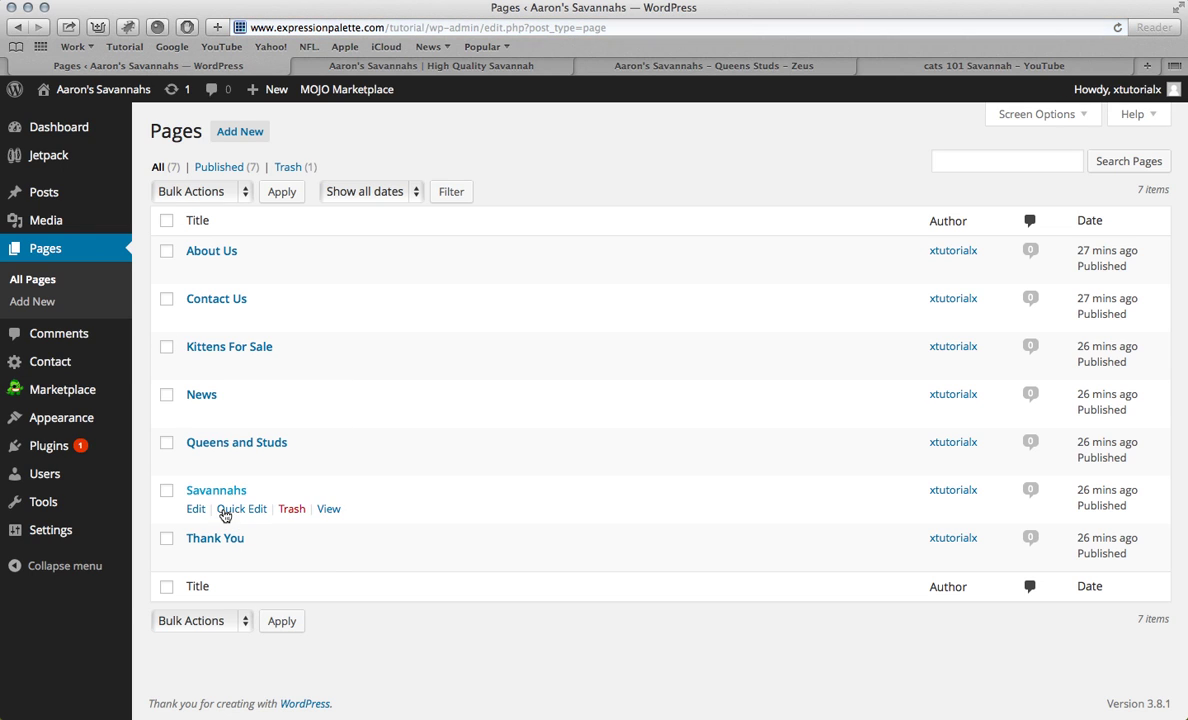
click(216, 539)
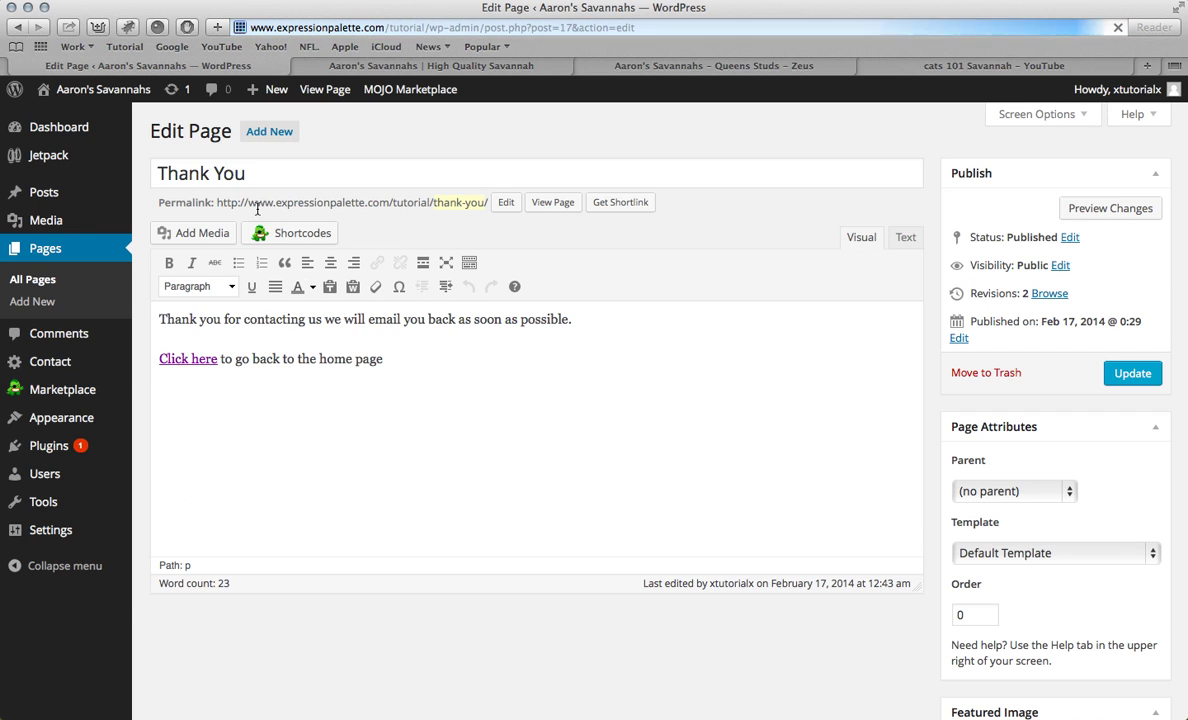
click(221, 204)
drag(217, 203, 488, 212)
click(36, 278)
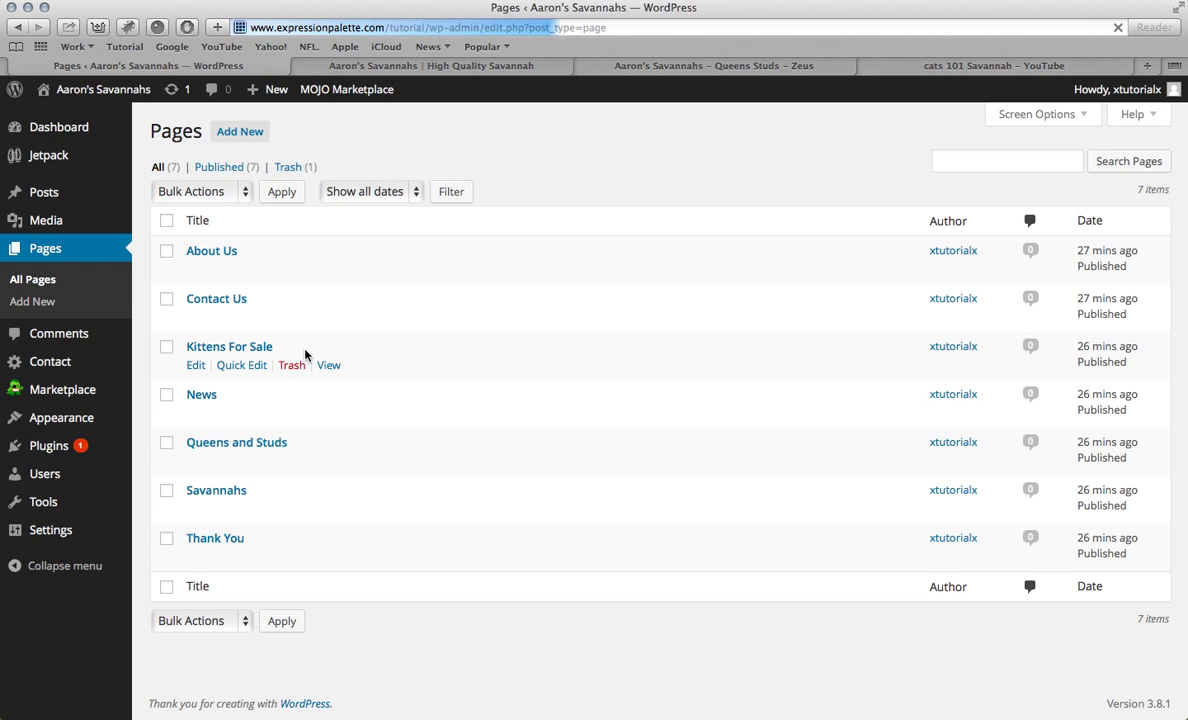
click(216, 540)
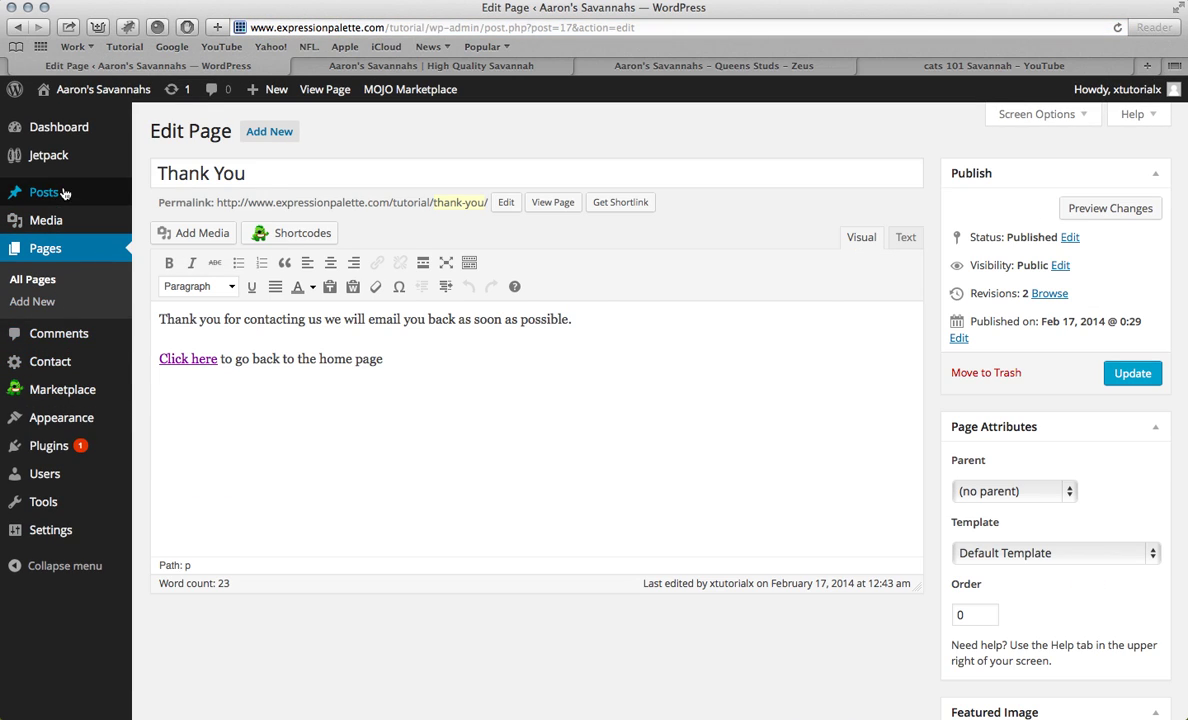
click(52, 366)
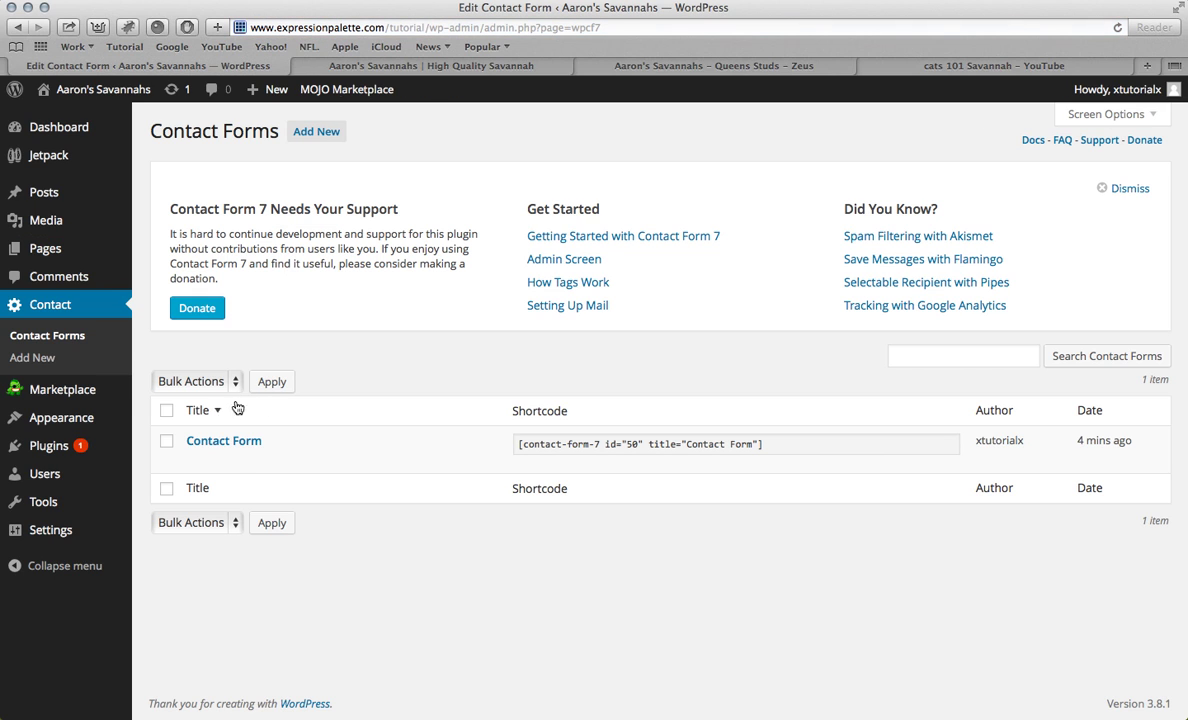
Step: Replace 'insert link here' in the redirect with the Thank You page URL and save
click(224, 442)
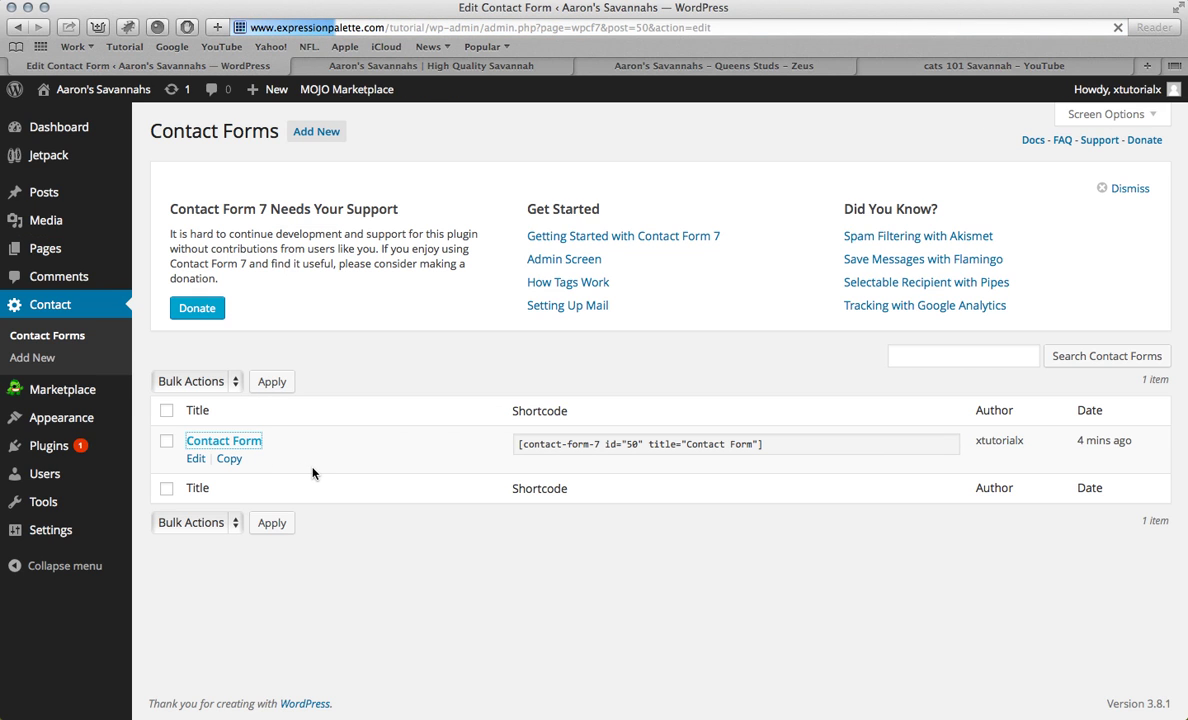
scroll(305, 451, down, 15)
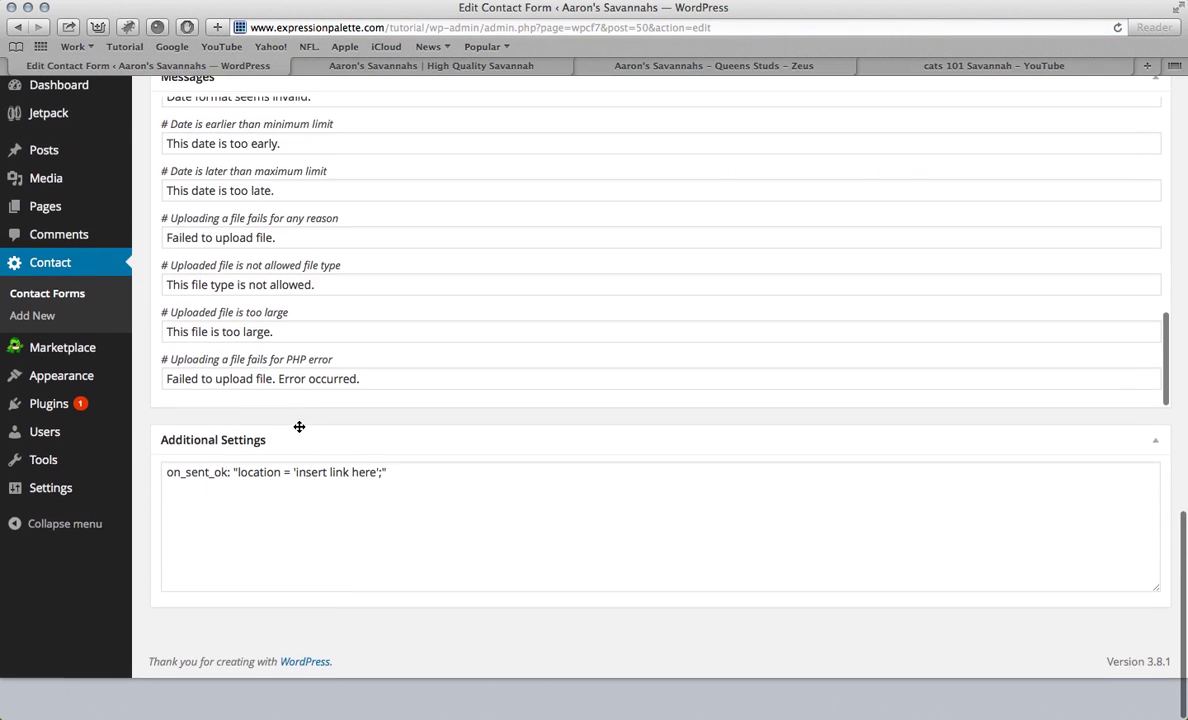
click(378, 514)
key(BackSpace)
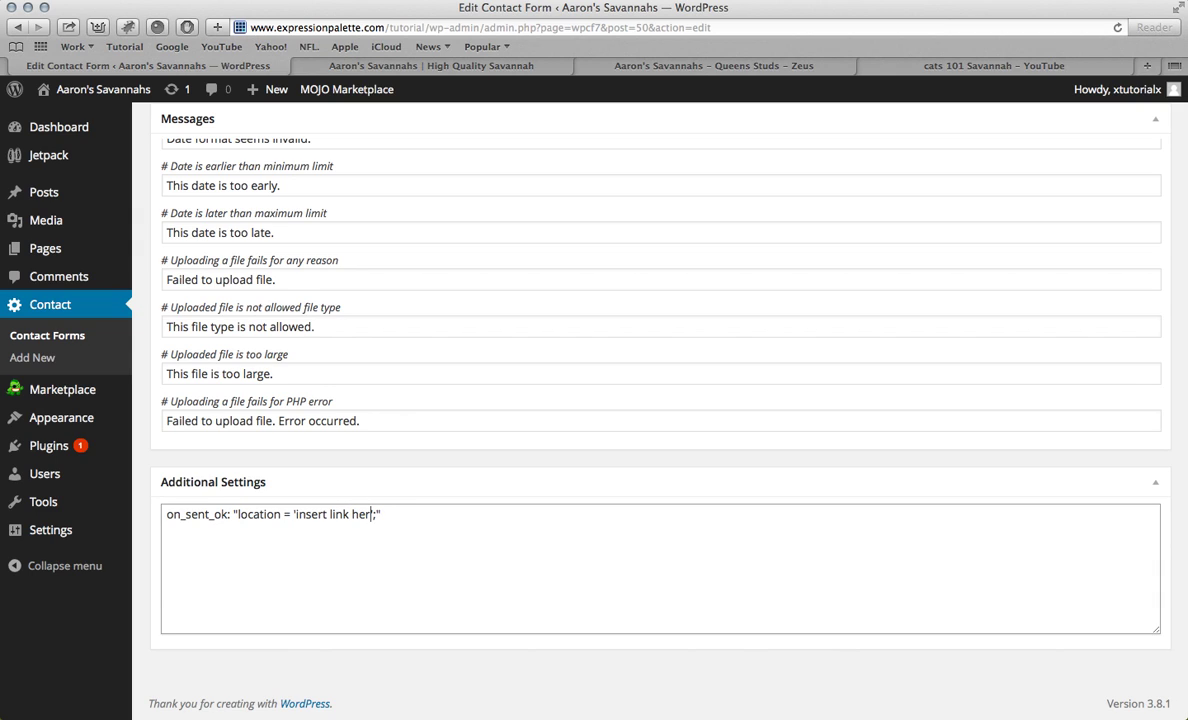
key(BackSpace)
key(BackSpace)
key(BackSpace)
key(BackSpace)
key(BackSpace)
key(BackSpace)
key(BackSpace)
key(BackSpace)
key(BackSpace)
key(BackSpace)
key(BackSpace)
key(BackSpace)
key(BackSpace)
key(super+v)
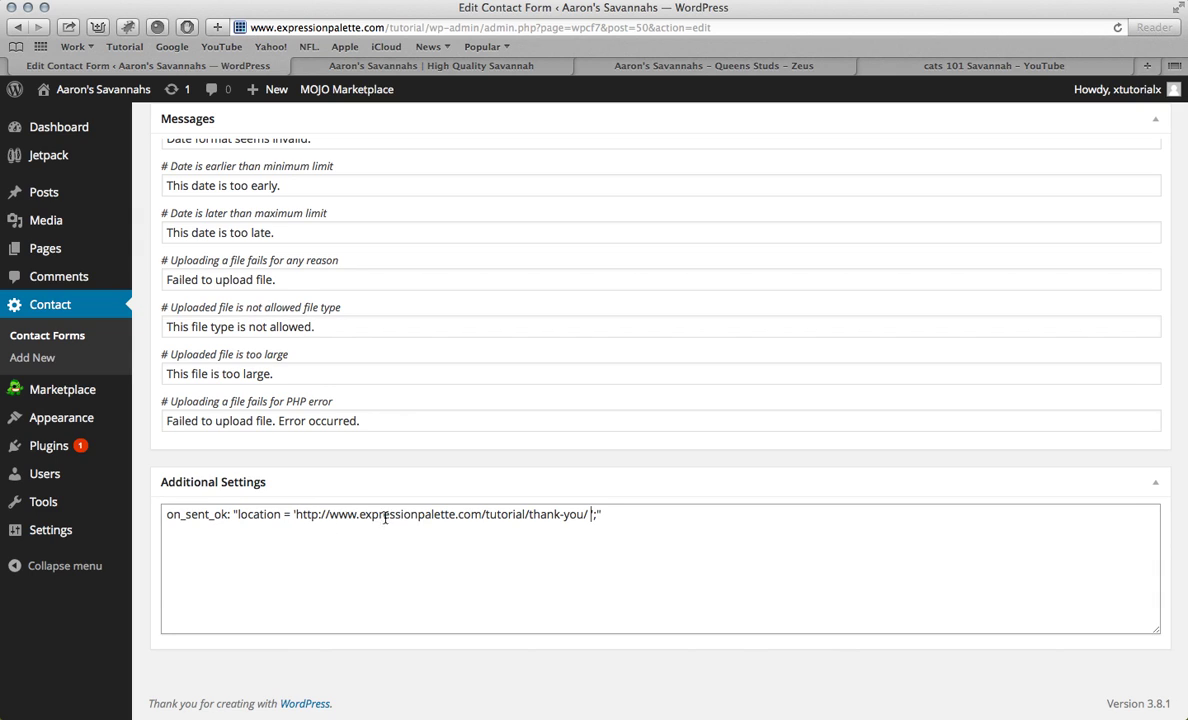
scroll(671, 517, up, 15)
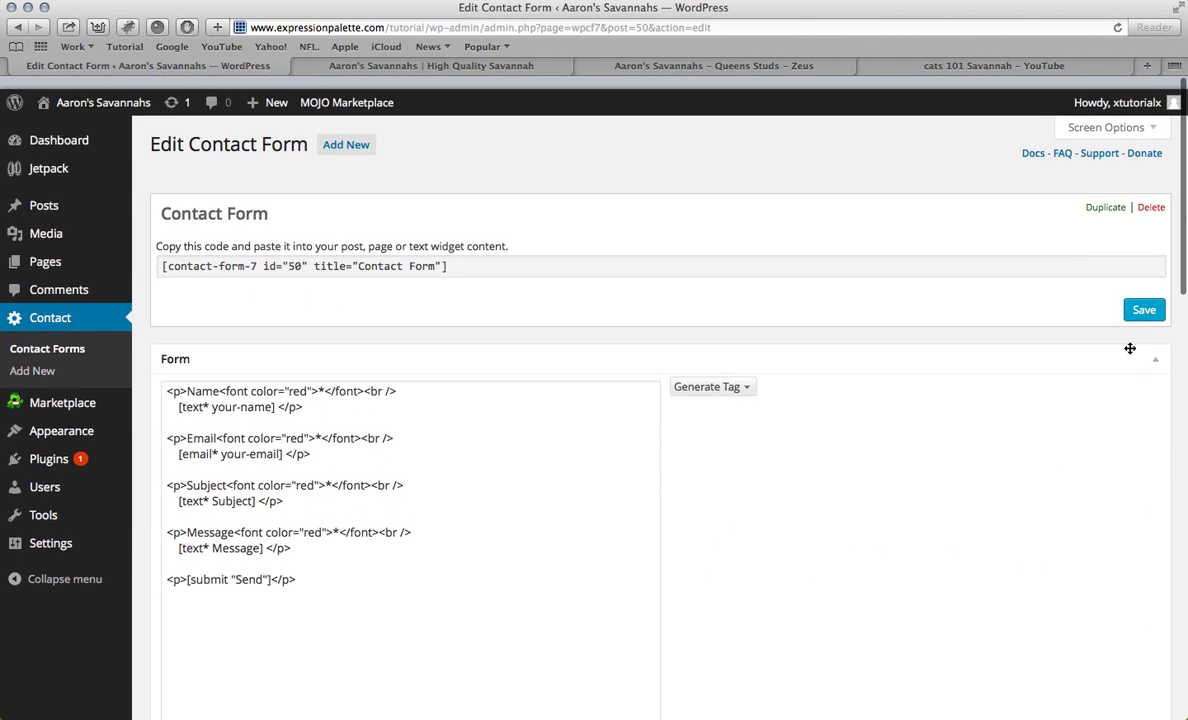
click(1146, 302)
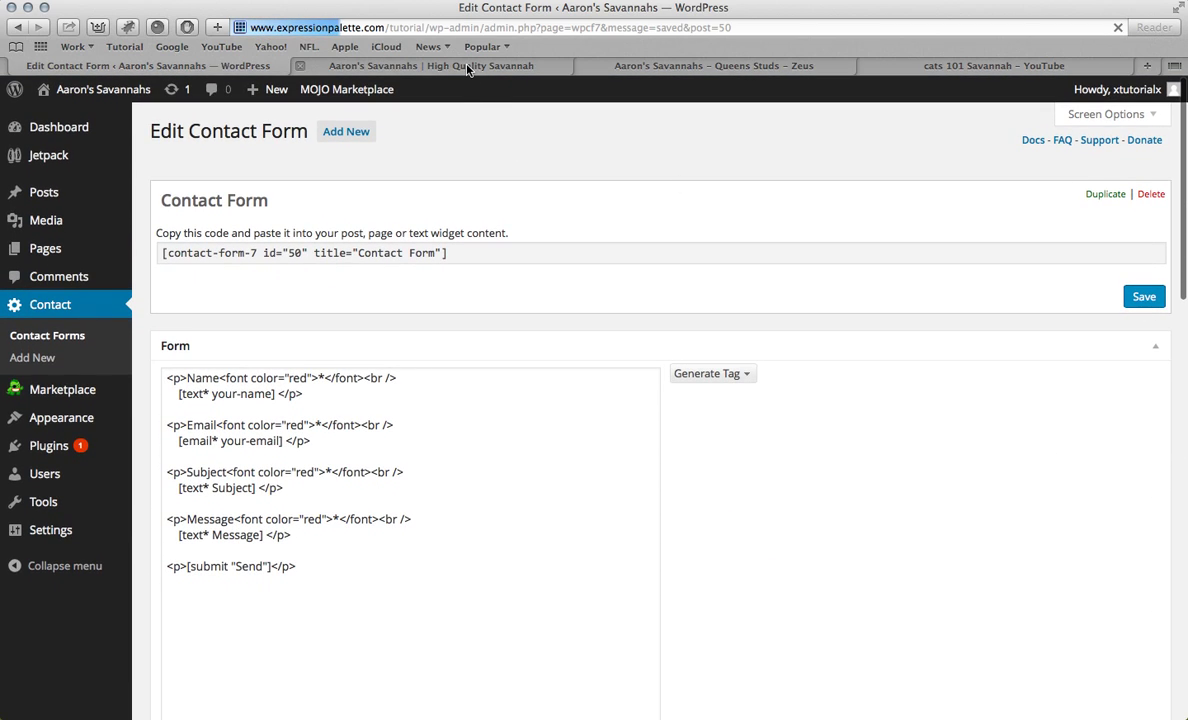
Step: Paste the [contact-form-7 id="50" title="Contact Form"] shortcode into the Contact Us page
click(468, 67)
click(775, 221)
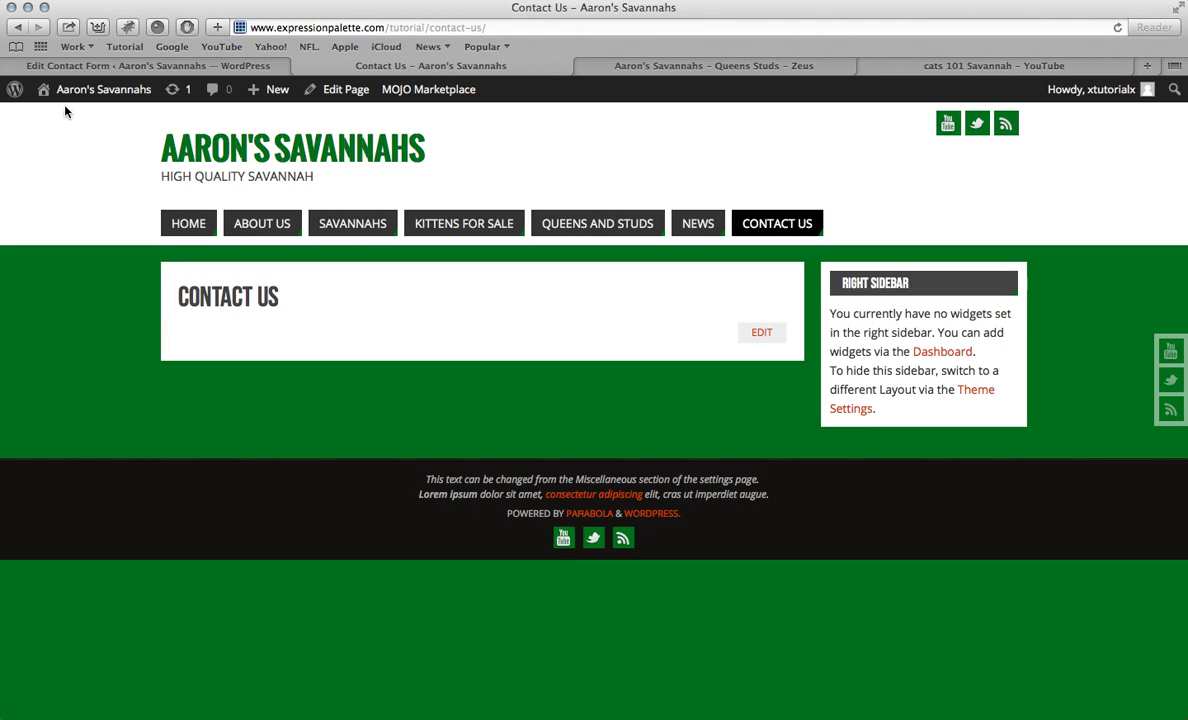
click(110, 65)
click(500, 298)
key(super+c)
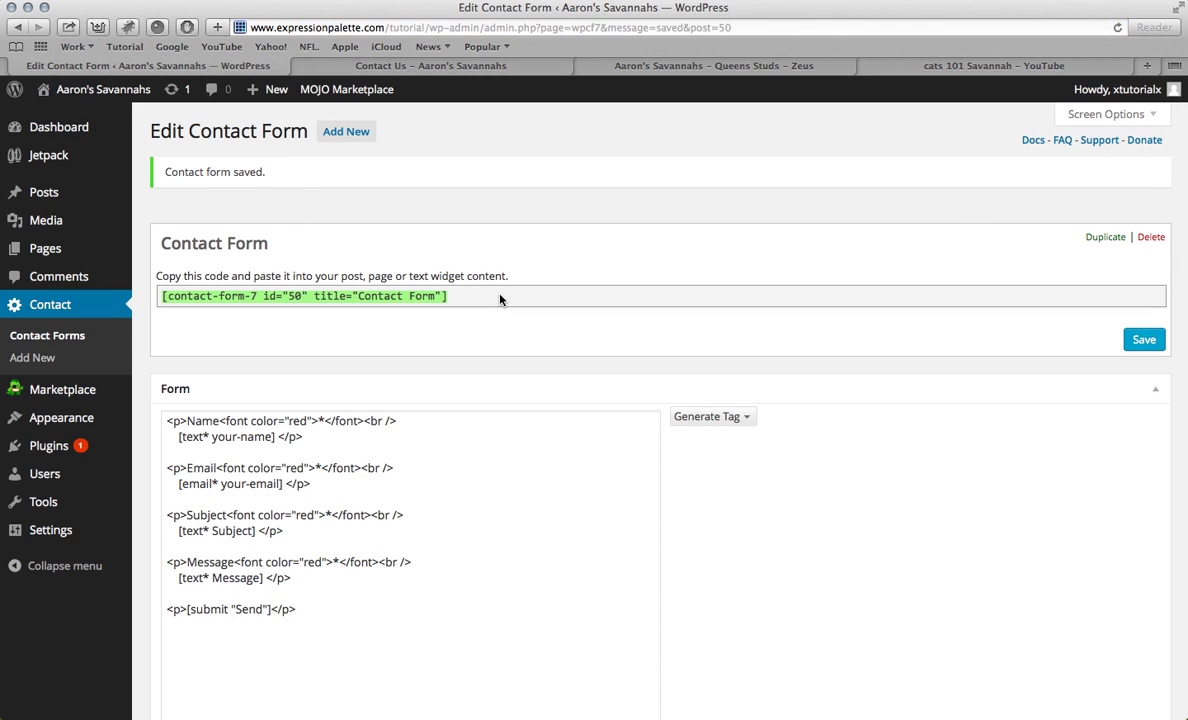
click(45, 248)
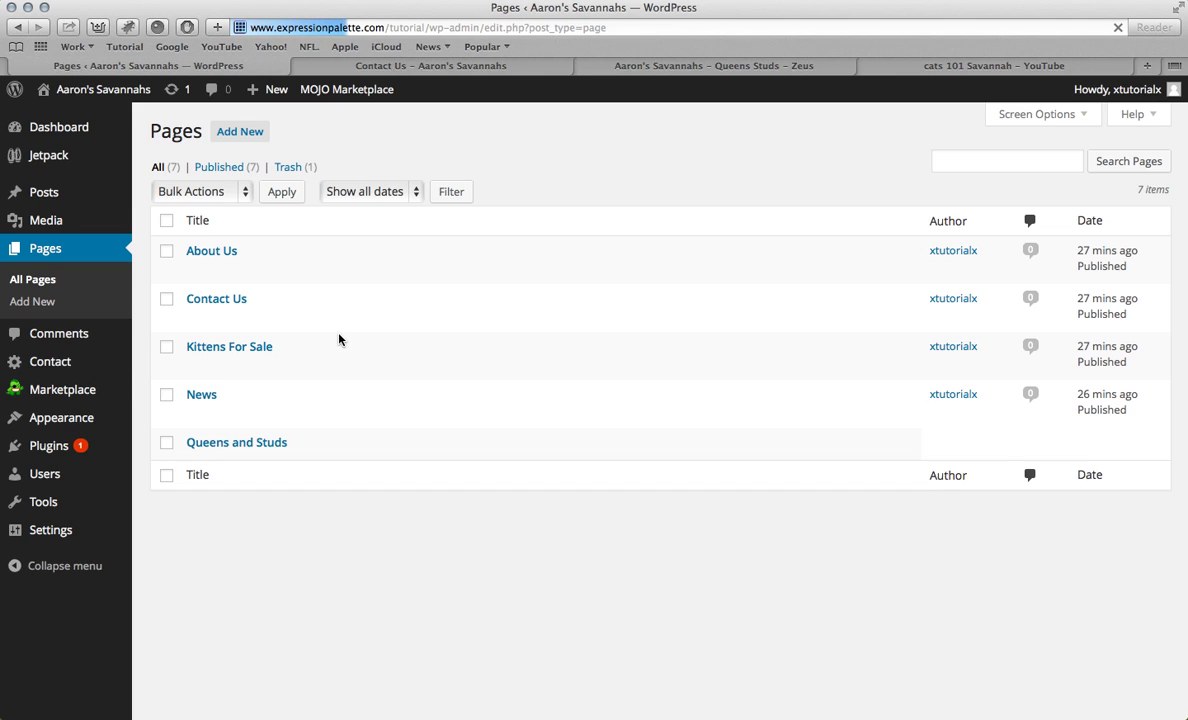
click(217, 300)
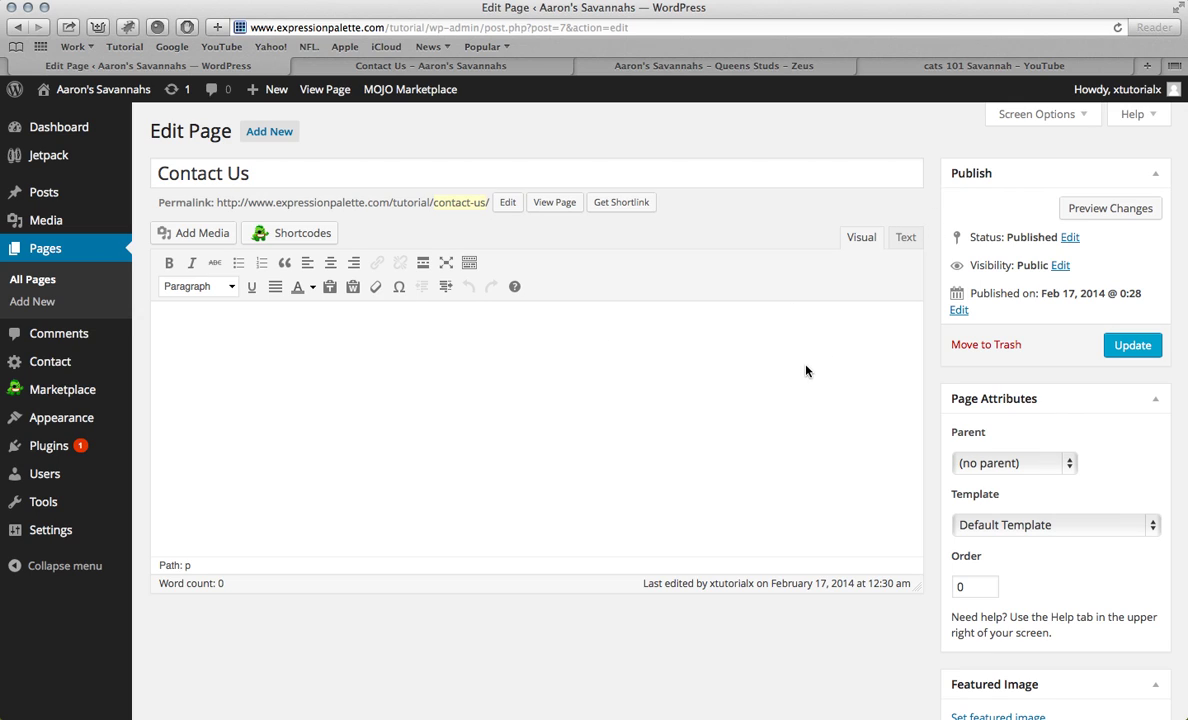
key(super+v)
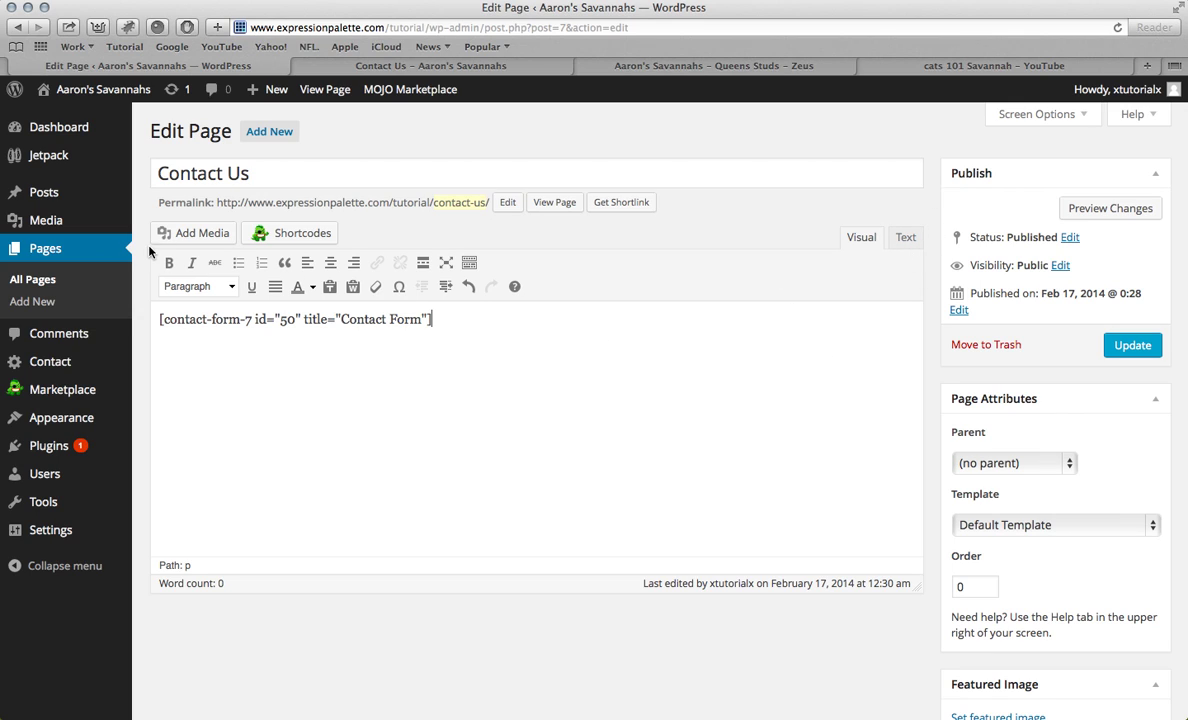
key(Return)
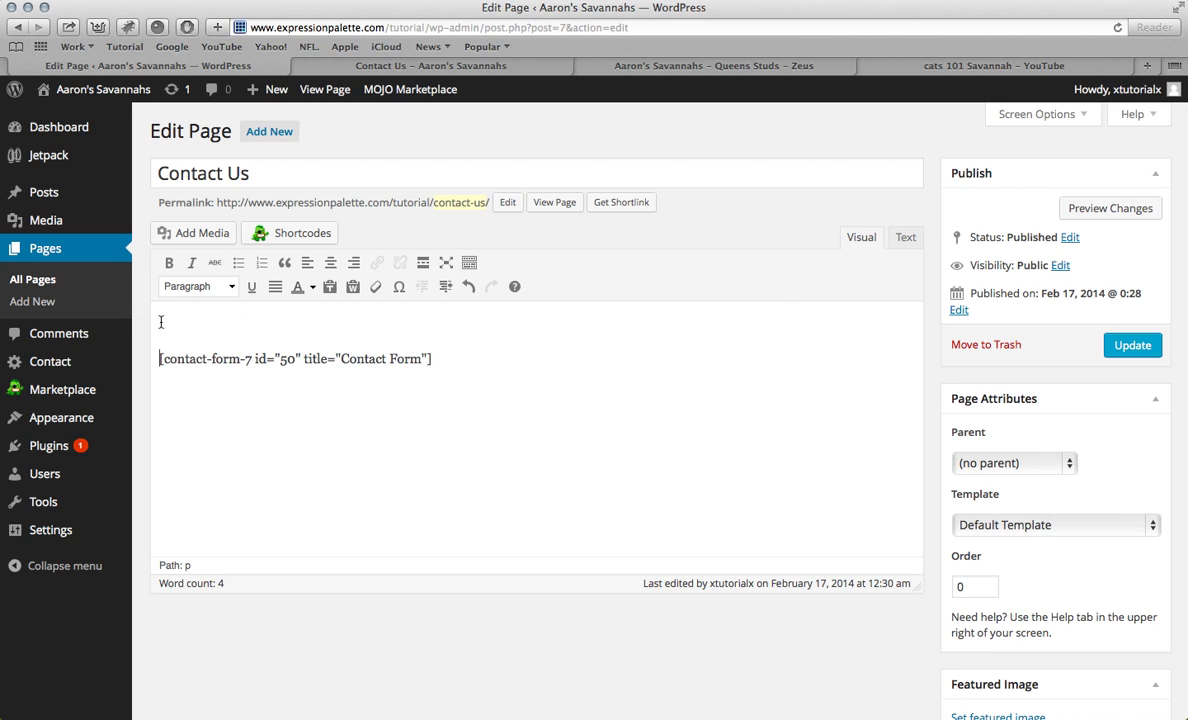
Step: Copy the attentive-staff paragraph from the old Contact Us page above the contact form
click(942, 66)
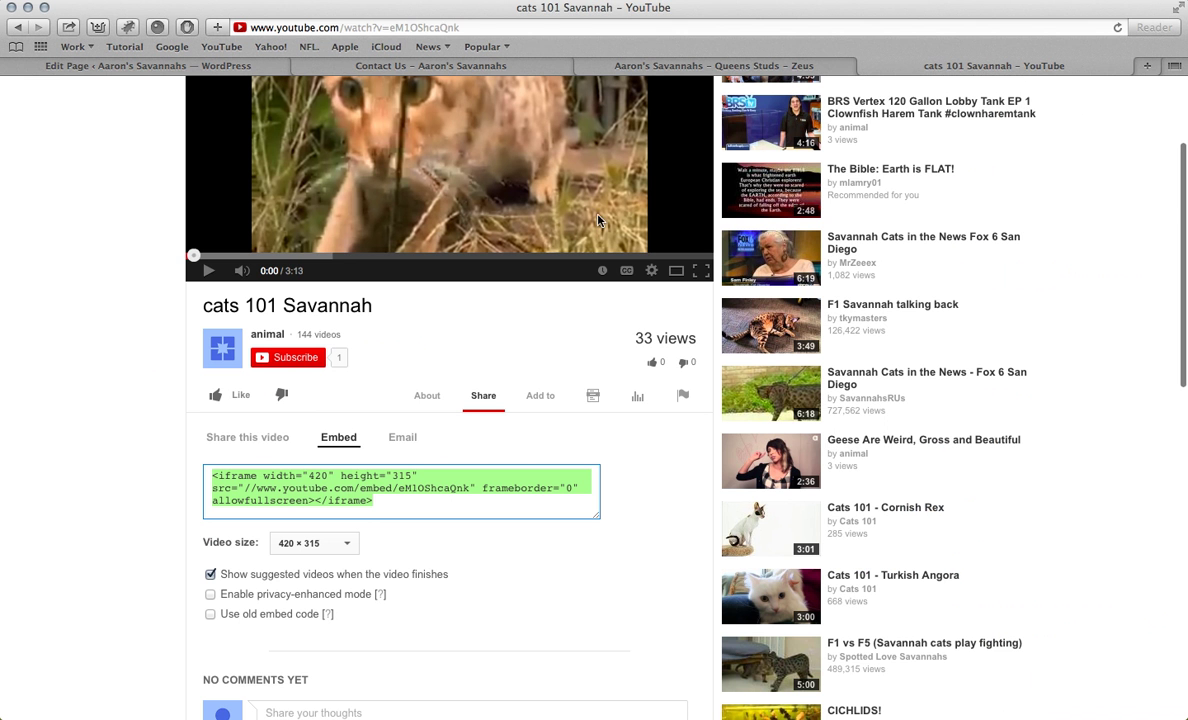
key(super+w)
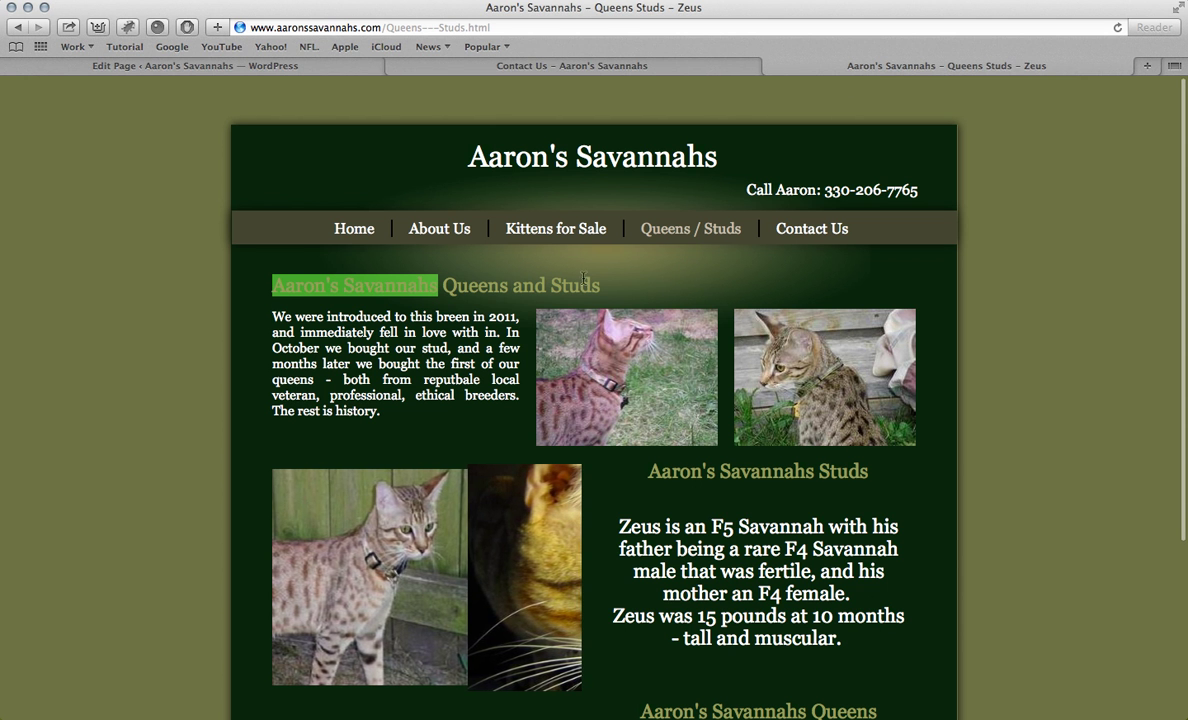
click(812, 229)
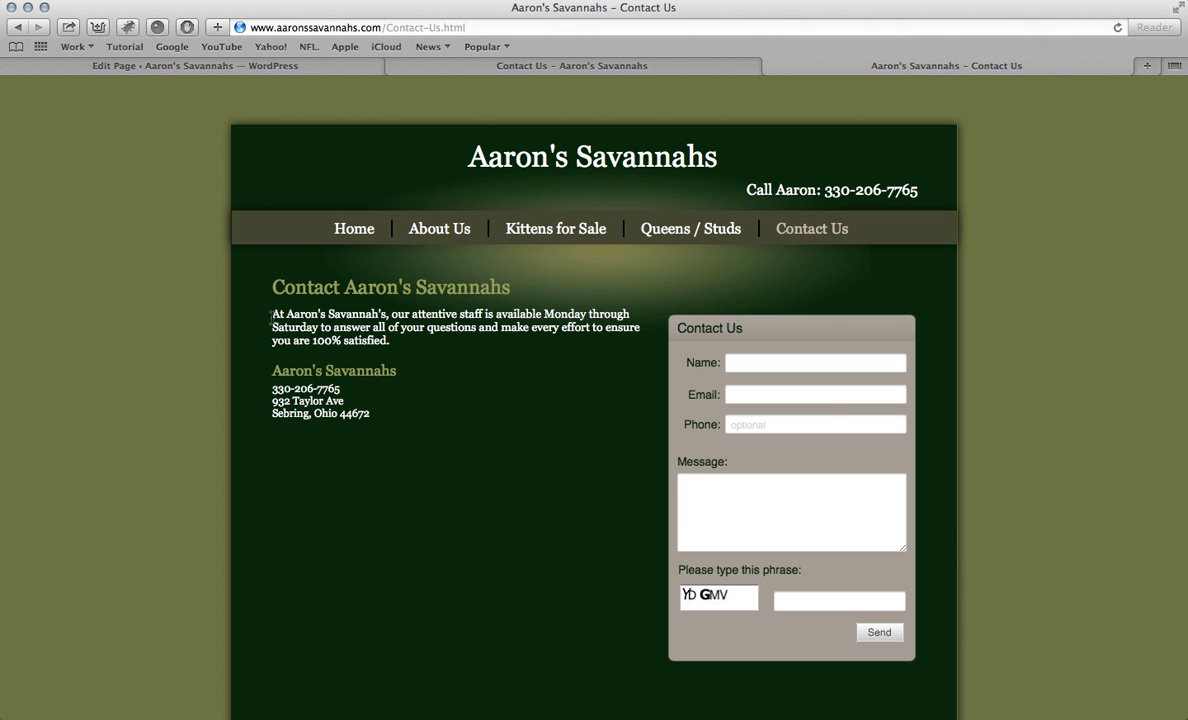
drag(273, 313, 312, 340)
click(395, 347)
drag(266, 314, 279, 315)
key(super+c)
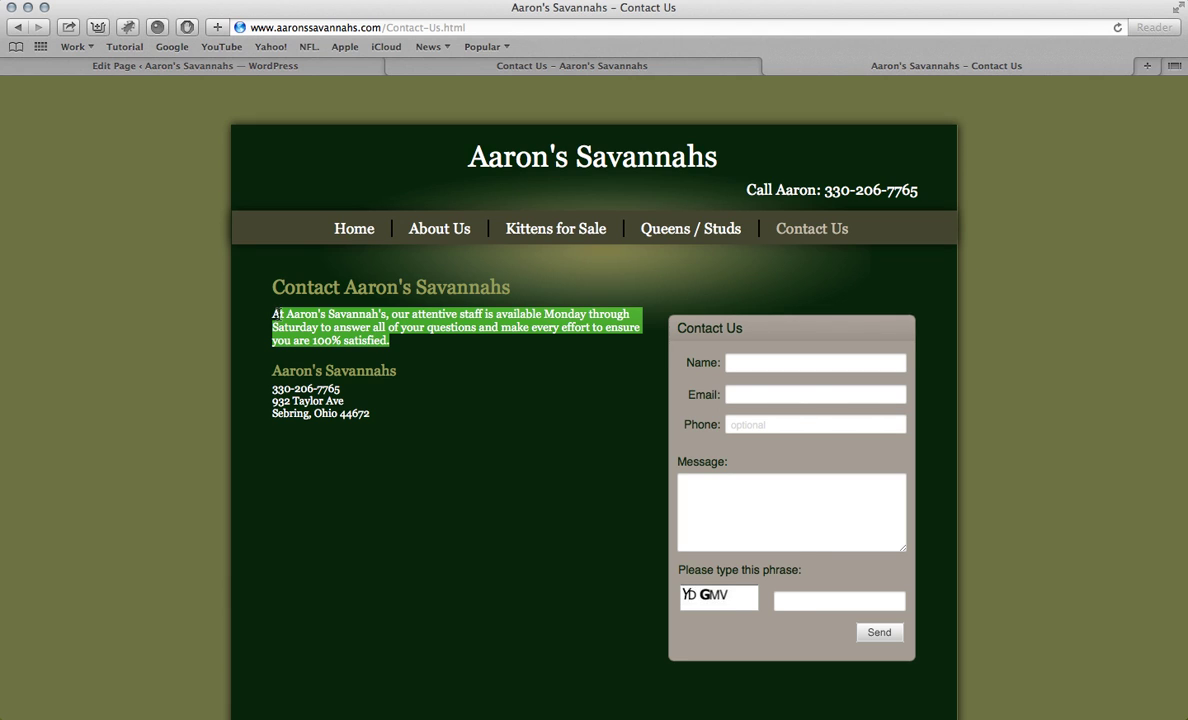
click(410, 65)
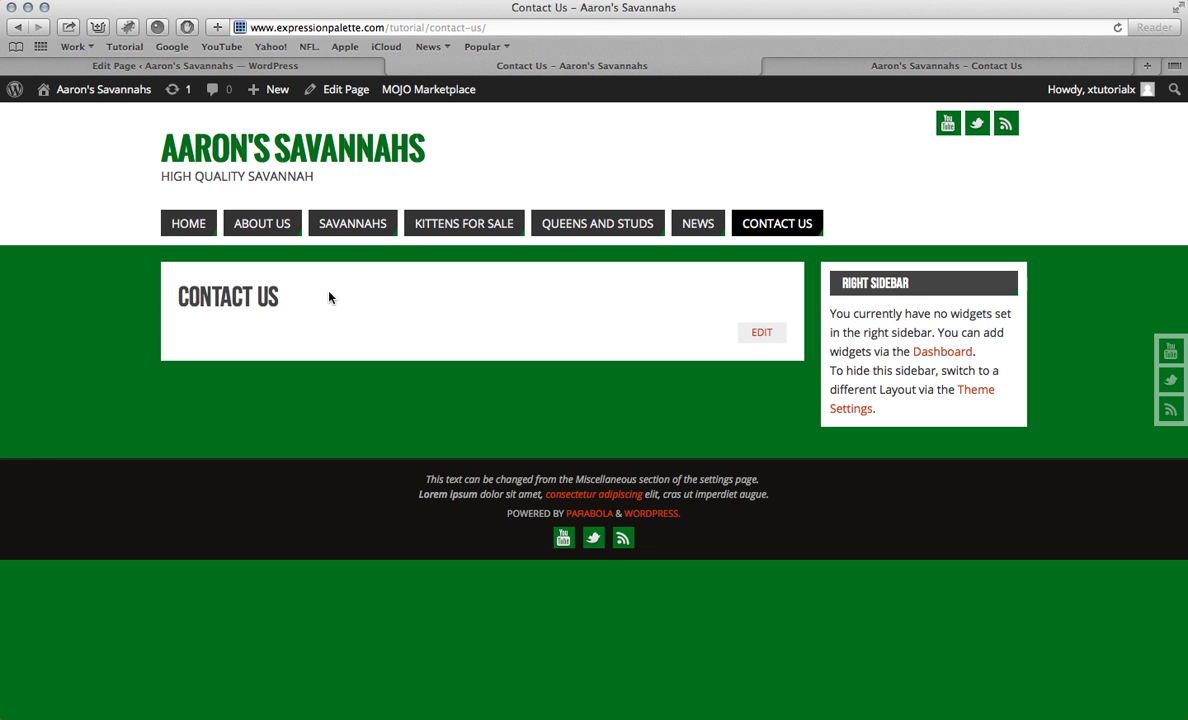
click(303, 62)
key(super+v)
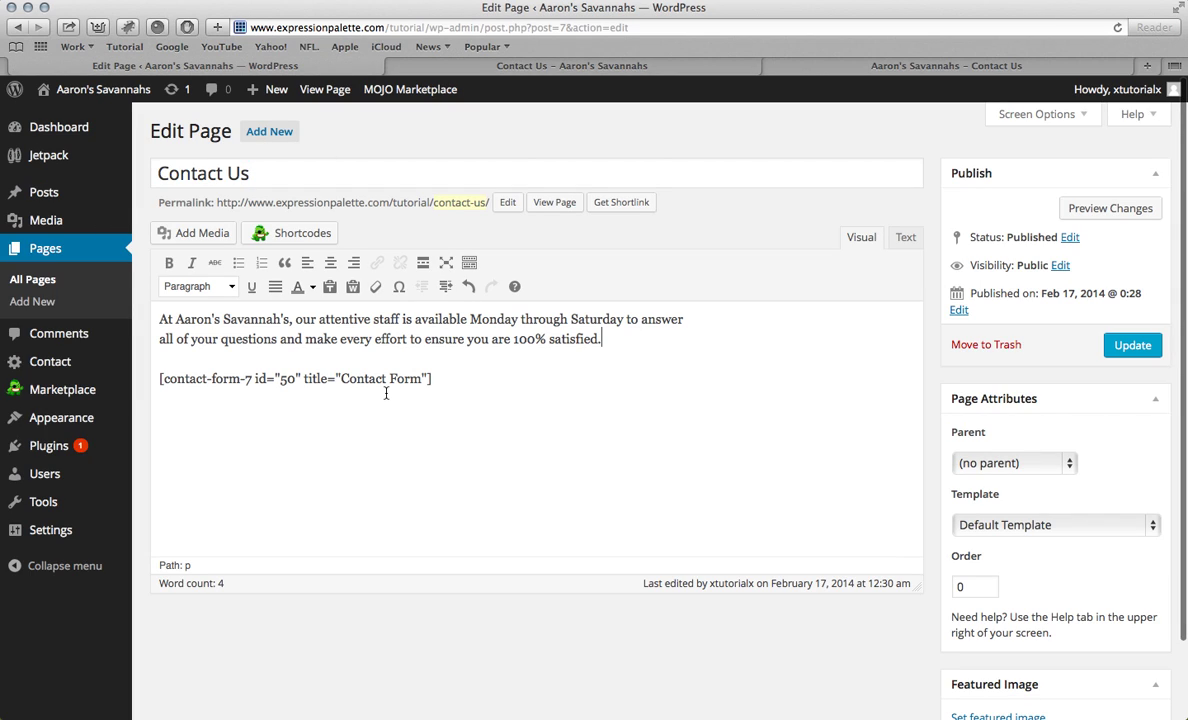
Step: Add the old site's Aaron's Savannahs name and address below the paragraph, coloured black
click(850, 66)
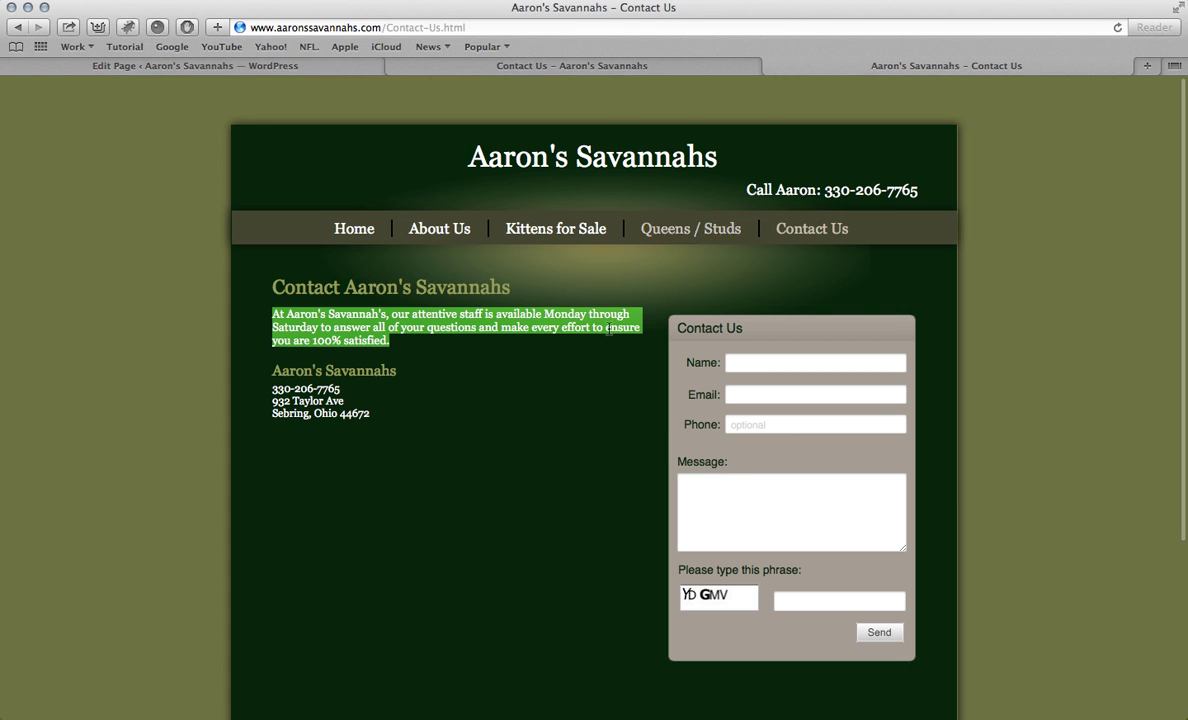
drag(373, 403, 273, 370)
key(super+c)
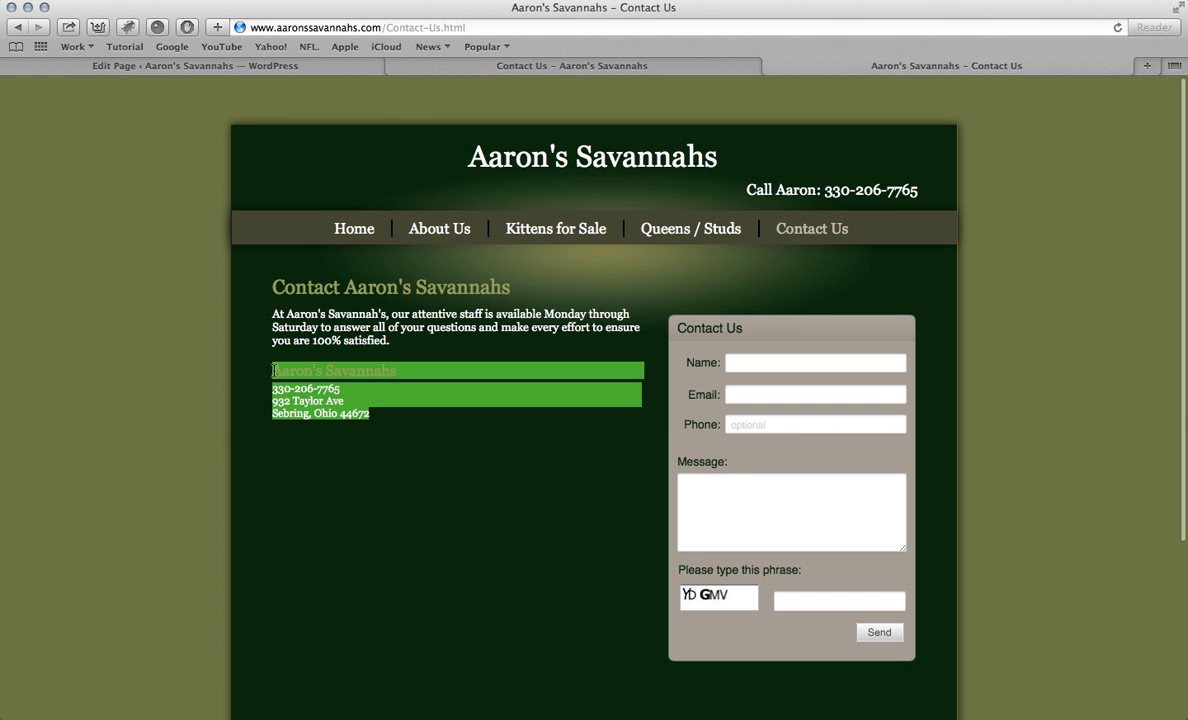
click(377, 64)
key(super+v)
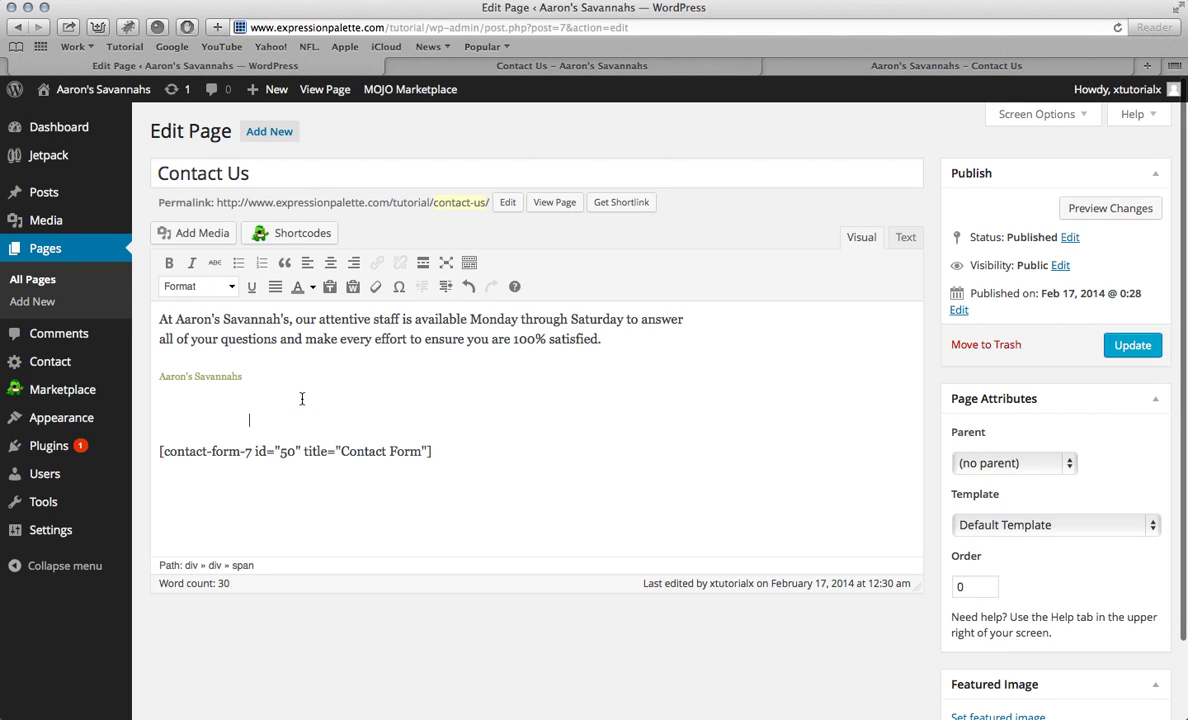
drag(291, 427, 155, 373)
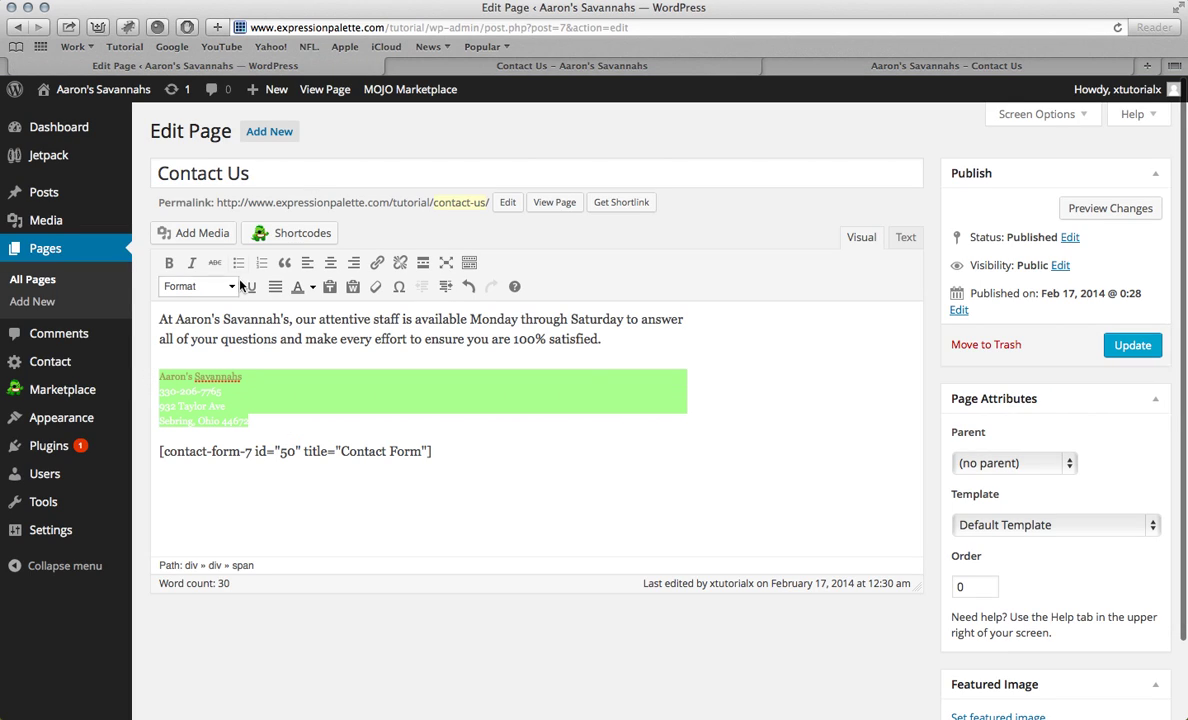
click(311, 287)
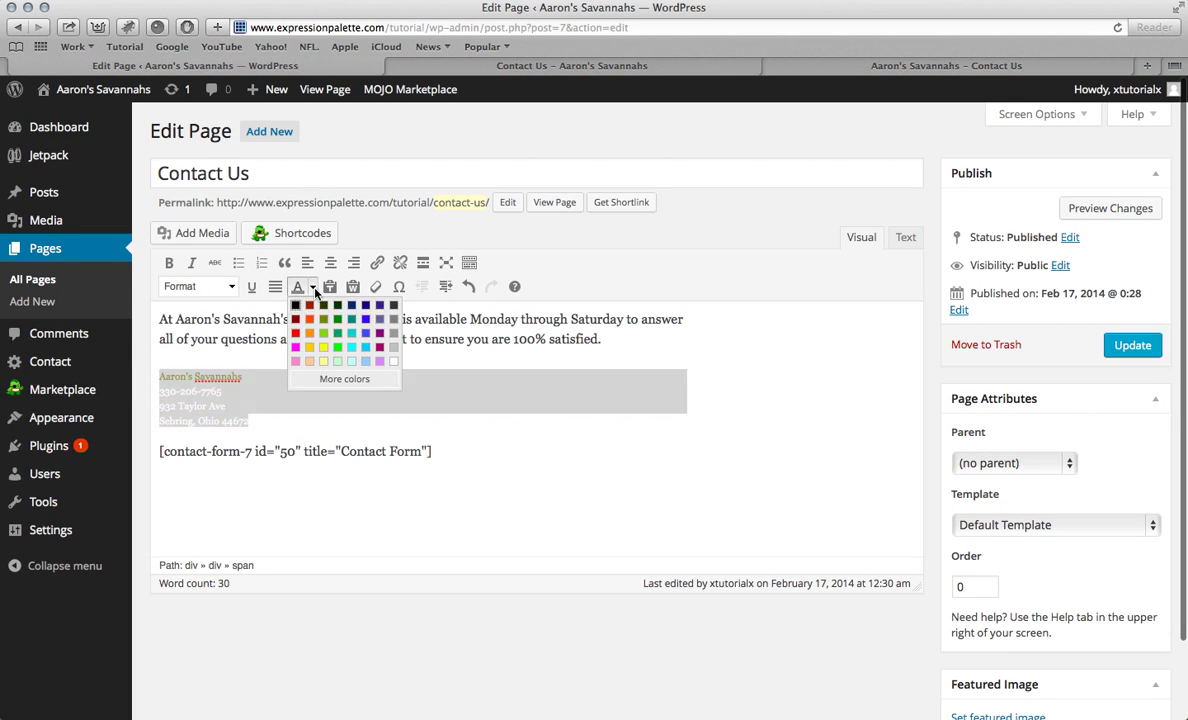
click(281, 301)
click(251, 418)
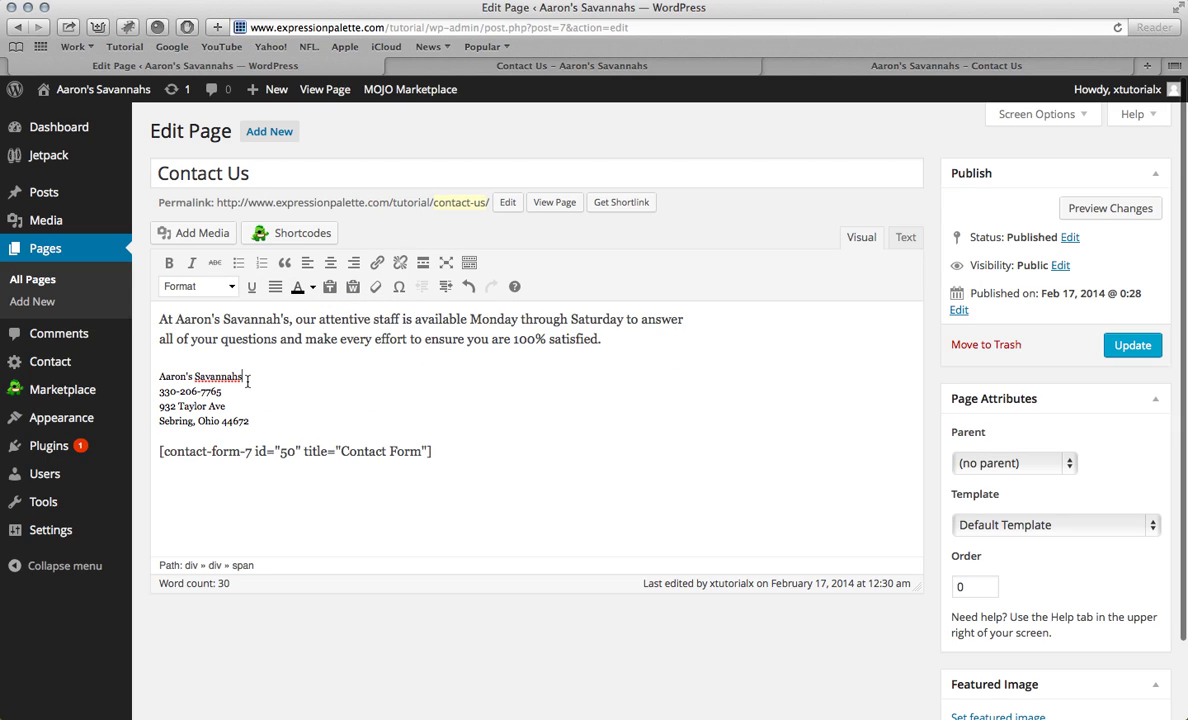
Step: Make Aaron's Savannahs a Heading 2 and update the page
key(Return)
drag(244, 377, 162, 362)
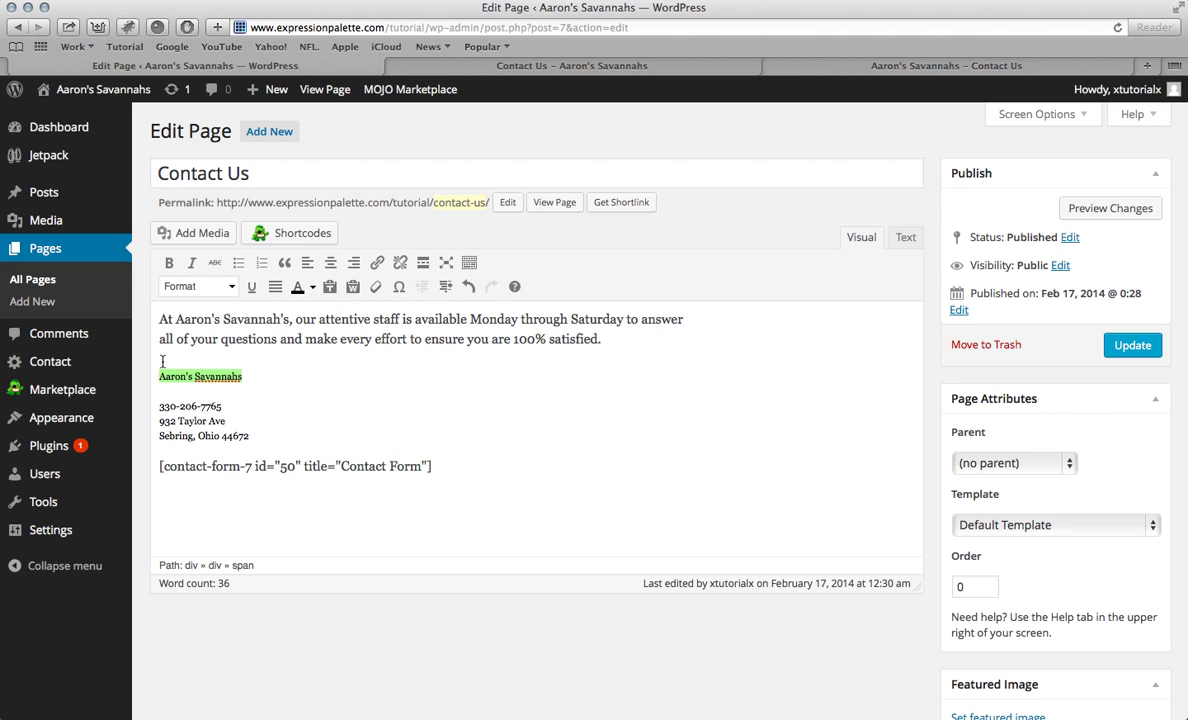
click(205, 285)
click(212, 406)
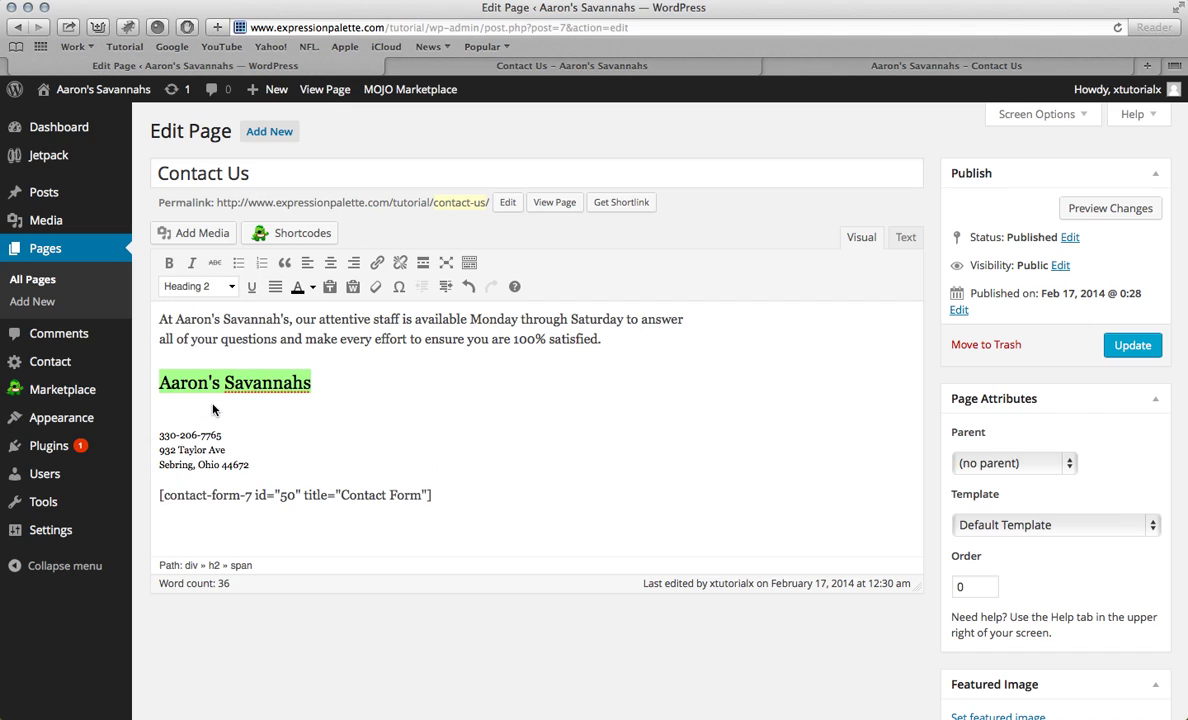
click(1133, 345)
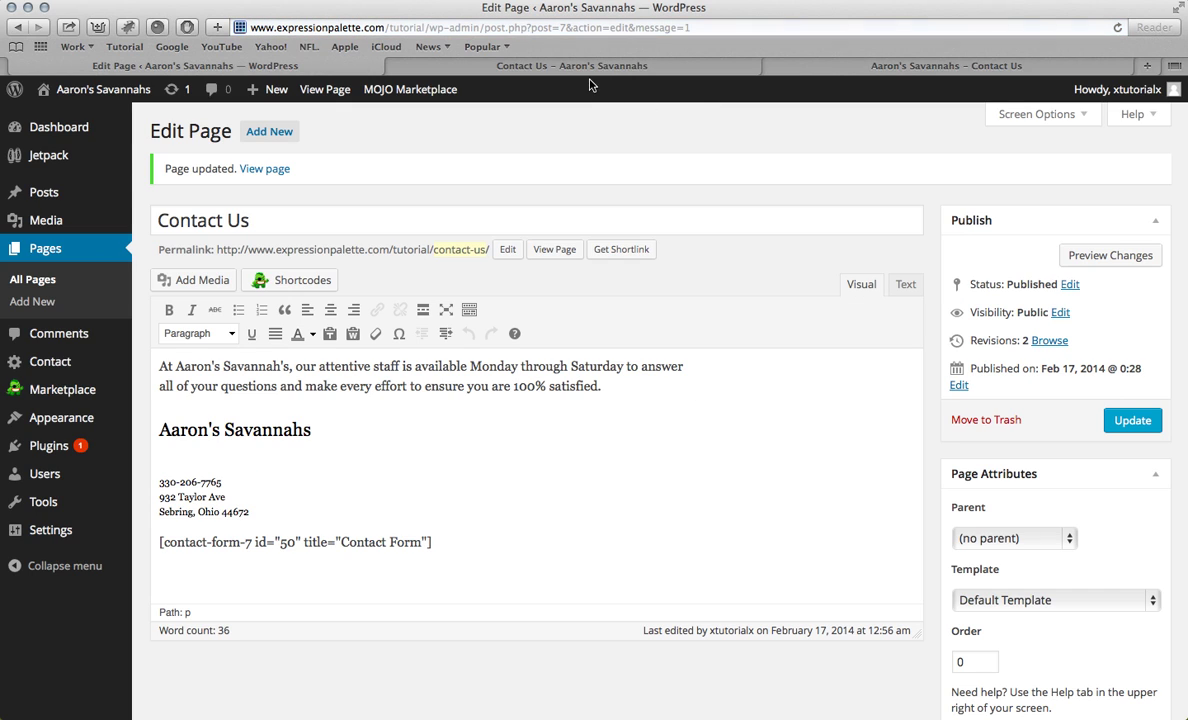
Step: Apply one text colour to all the page content and view the live Contact Us page
key(super+a)
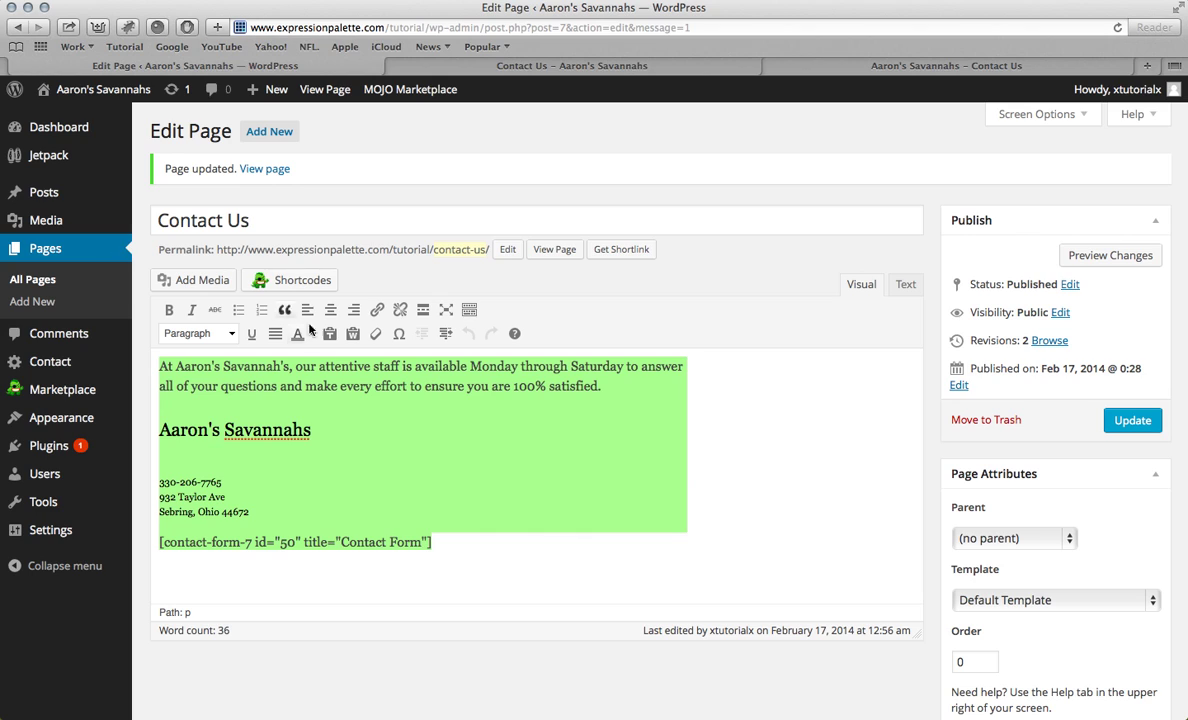
click(313, 336)
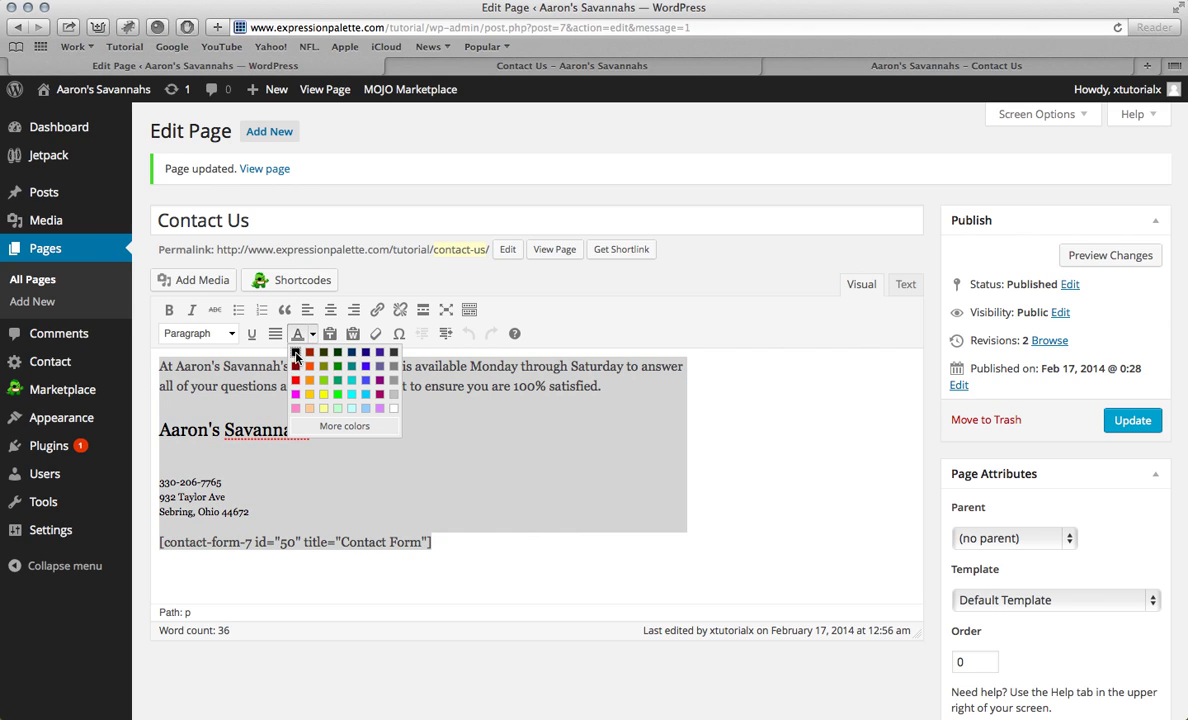
click(337, 408)
click(1104, 418)
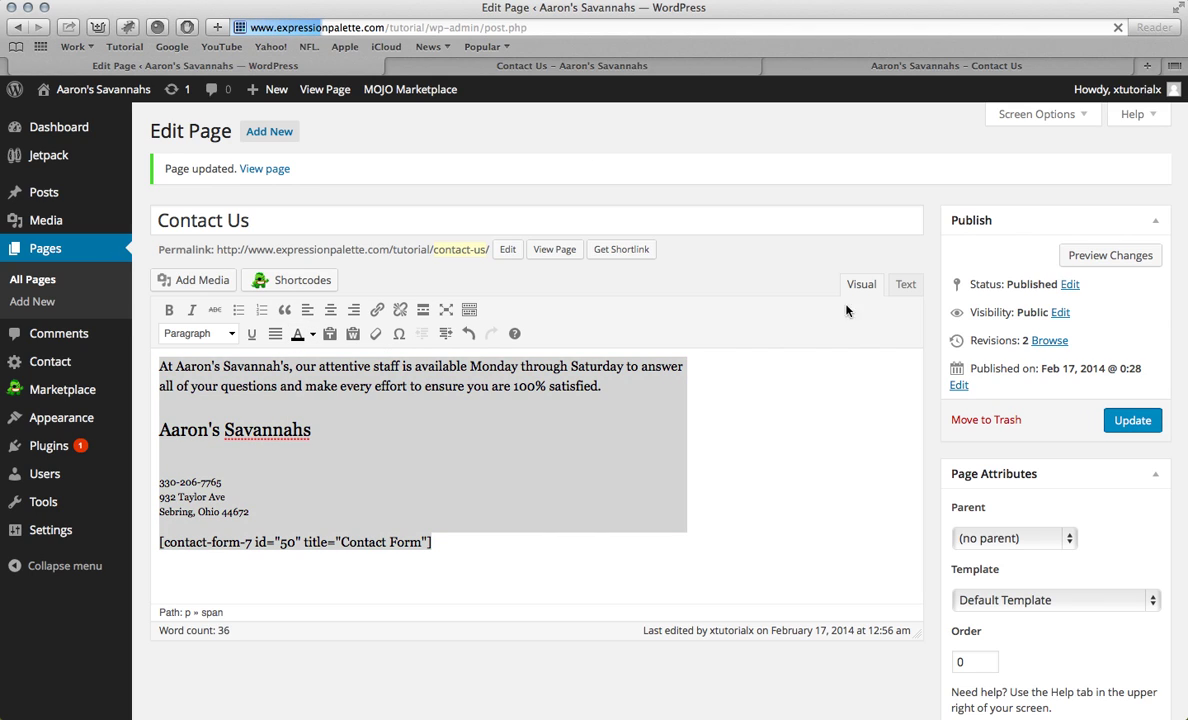
click(480, 68)
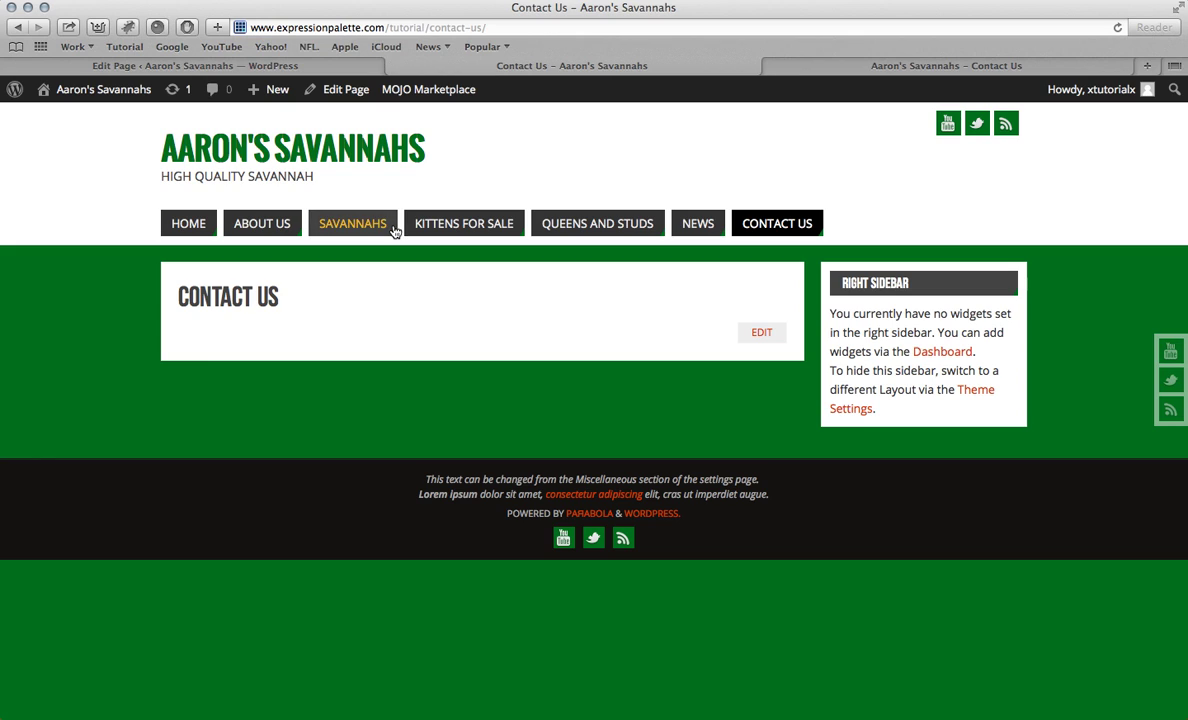
Step: Reload the live Contact Us page to check the latest changes
key(super+r)
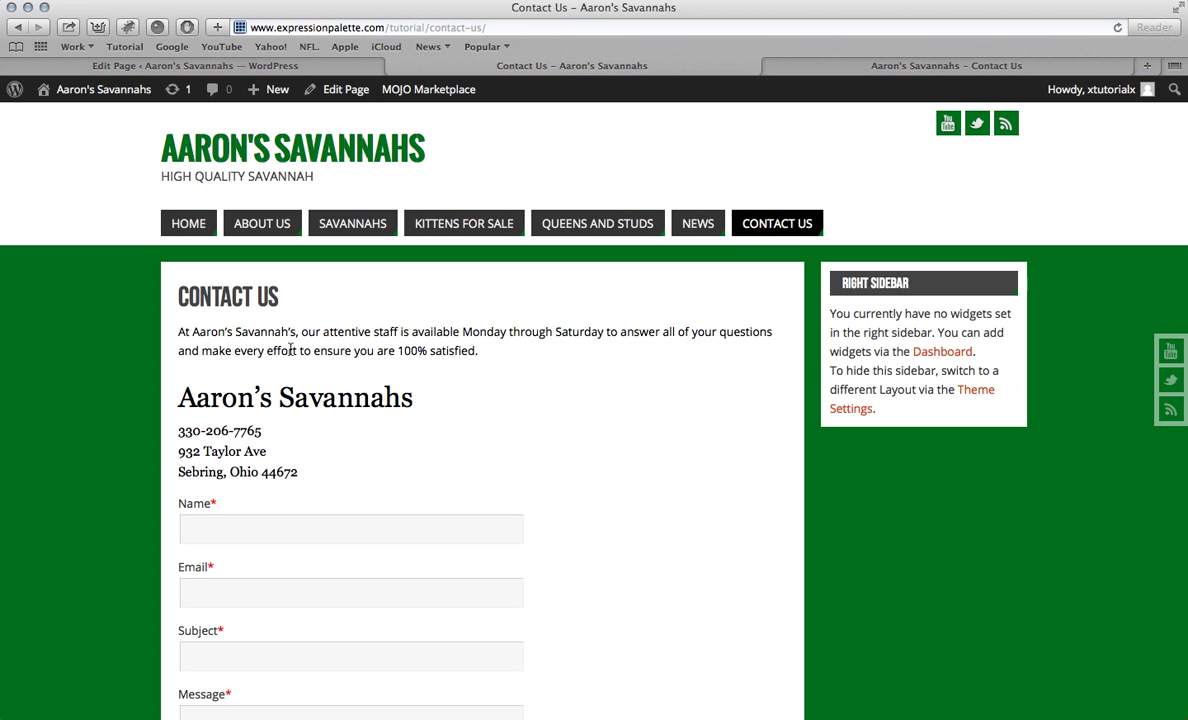
scroll(340, 325, down, 2)
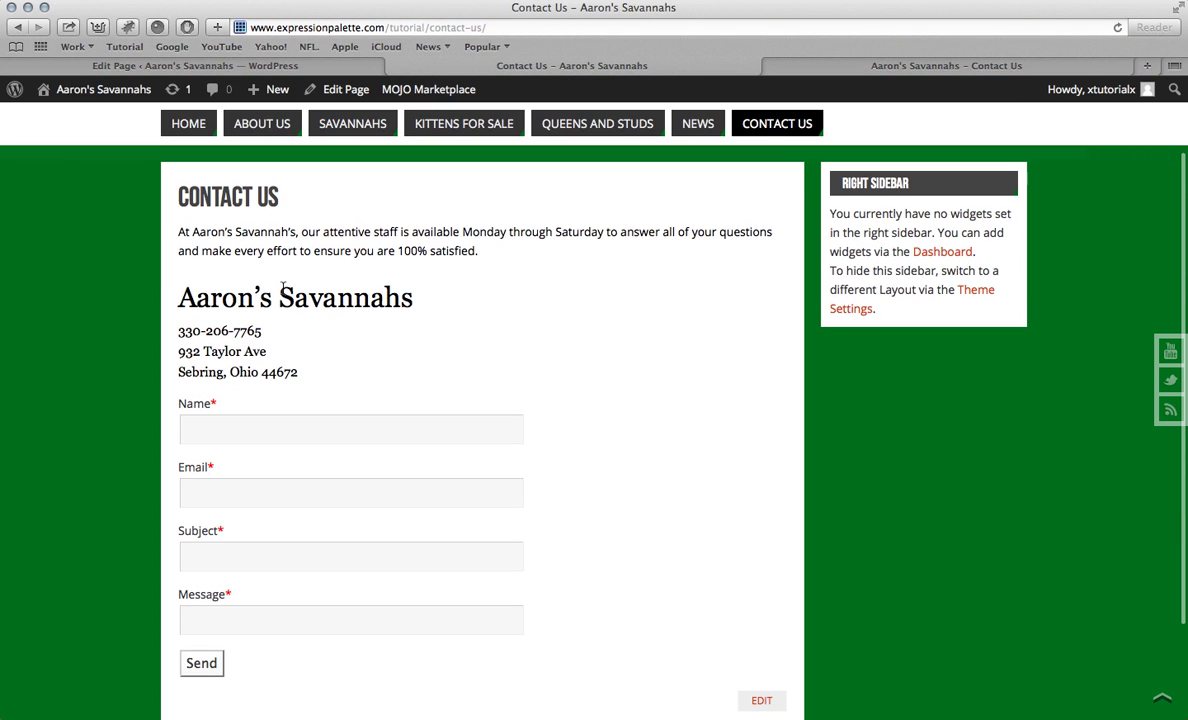
scroll(300, 470, down, 3)
scroll(300, 480, up, 3)
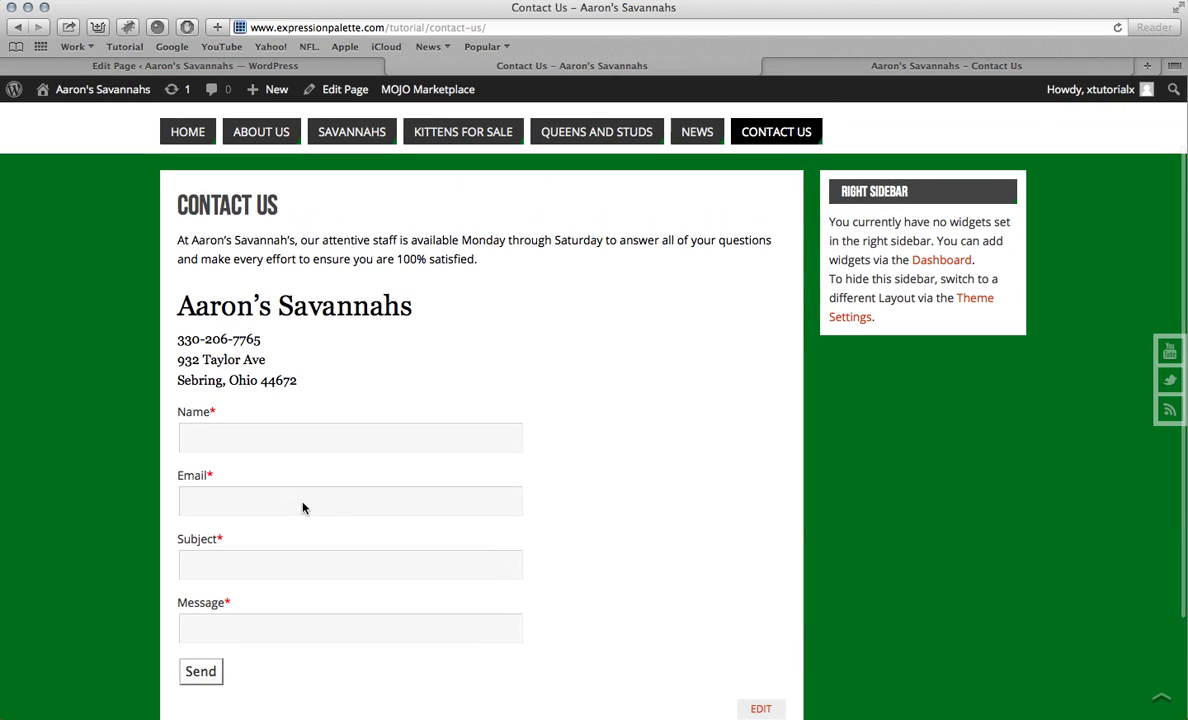
scroll(340, 330, down, 3)
Step: Send a test message with name 'test', an email address, subject 'Test' and message 'hell'
click(327, 297)
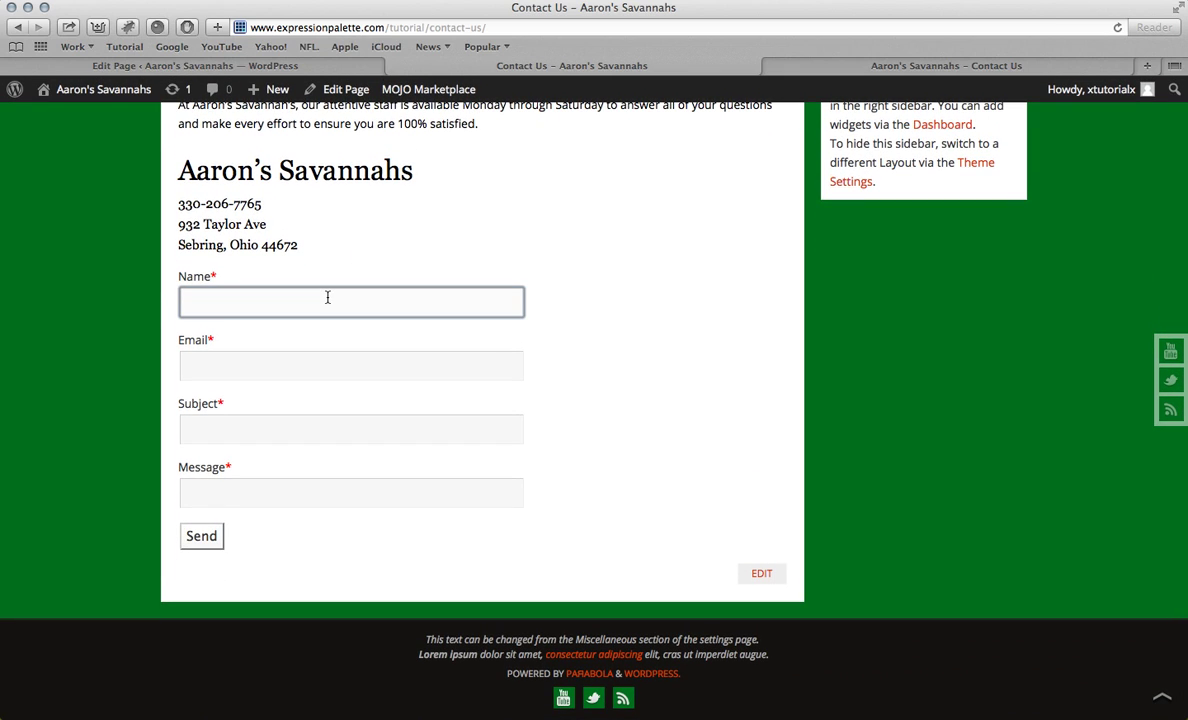
text(test)
click(266, 363)
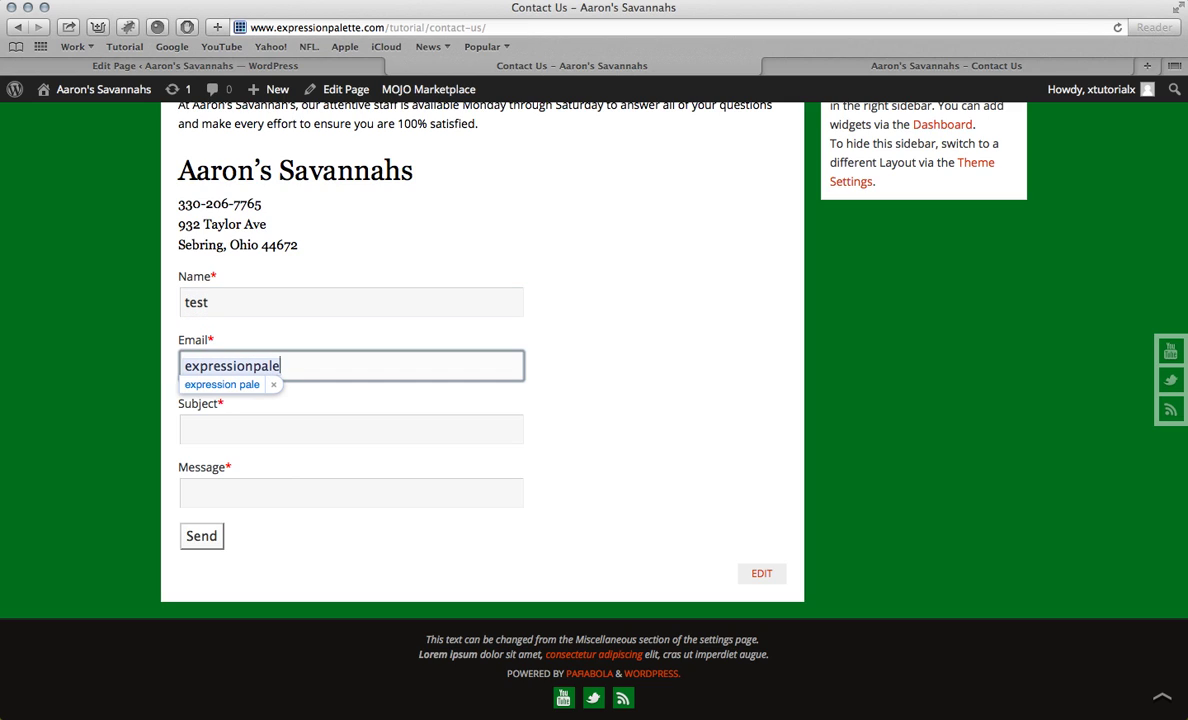
key(Escape)
click(286, 384)
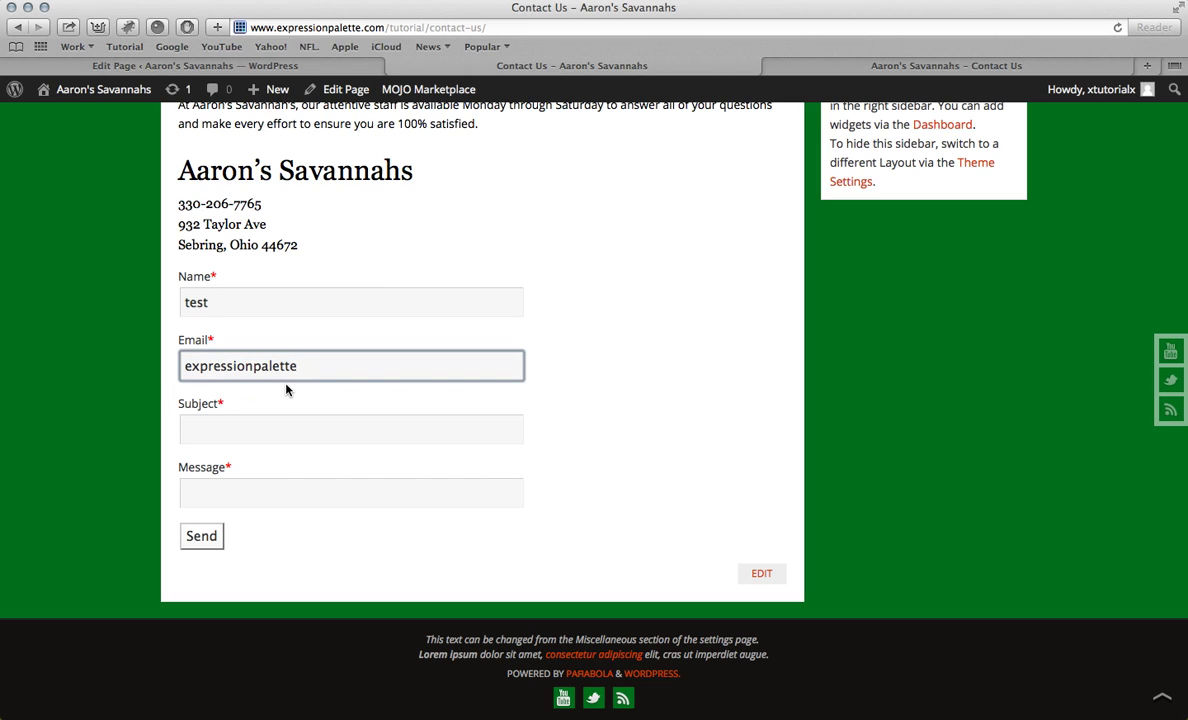
text(@gmail.com)
click(274, 425)
text(Test)
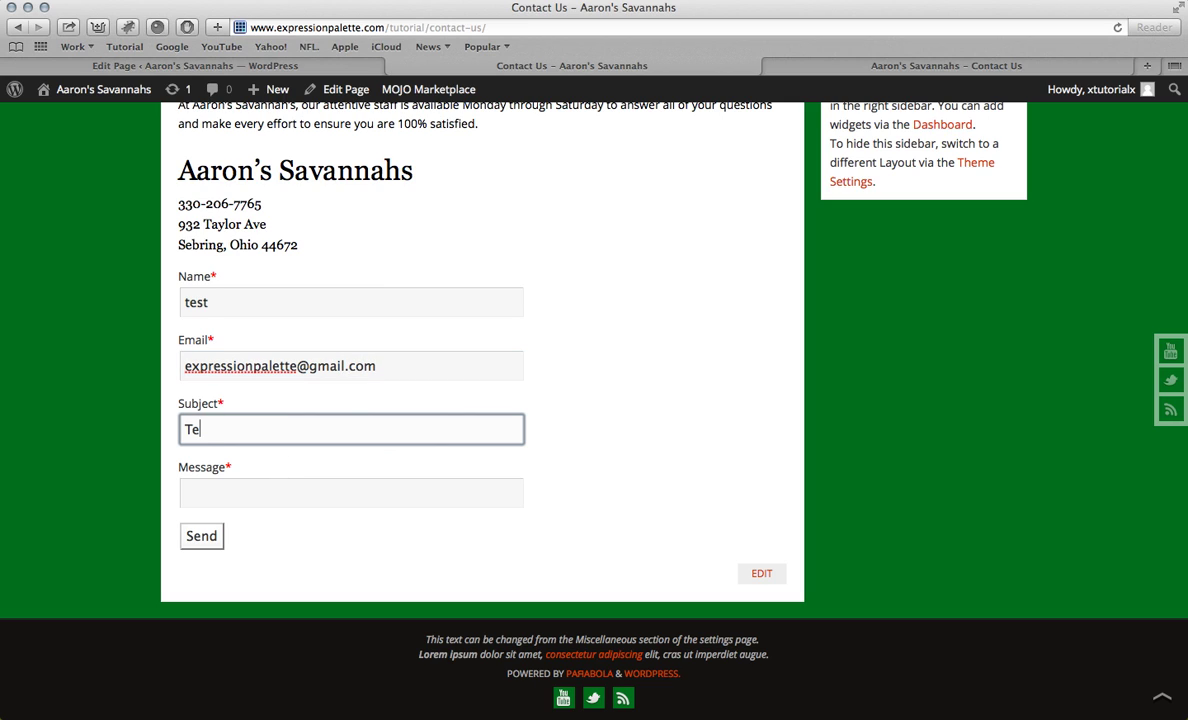
click(258, 495)
text(hello)
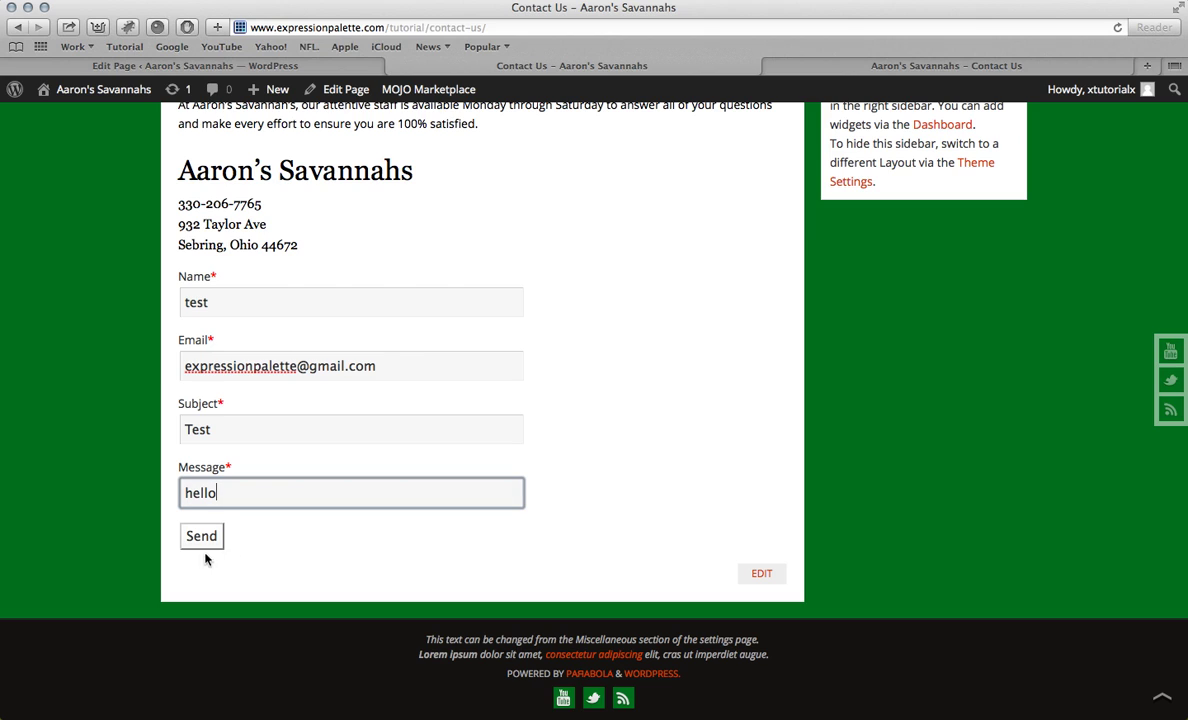
click(200, 536)
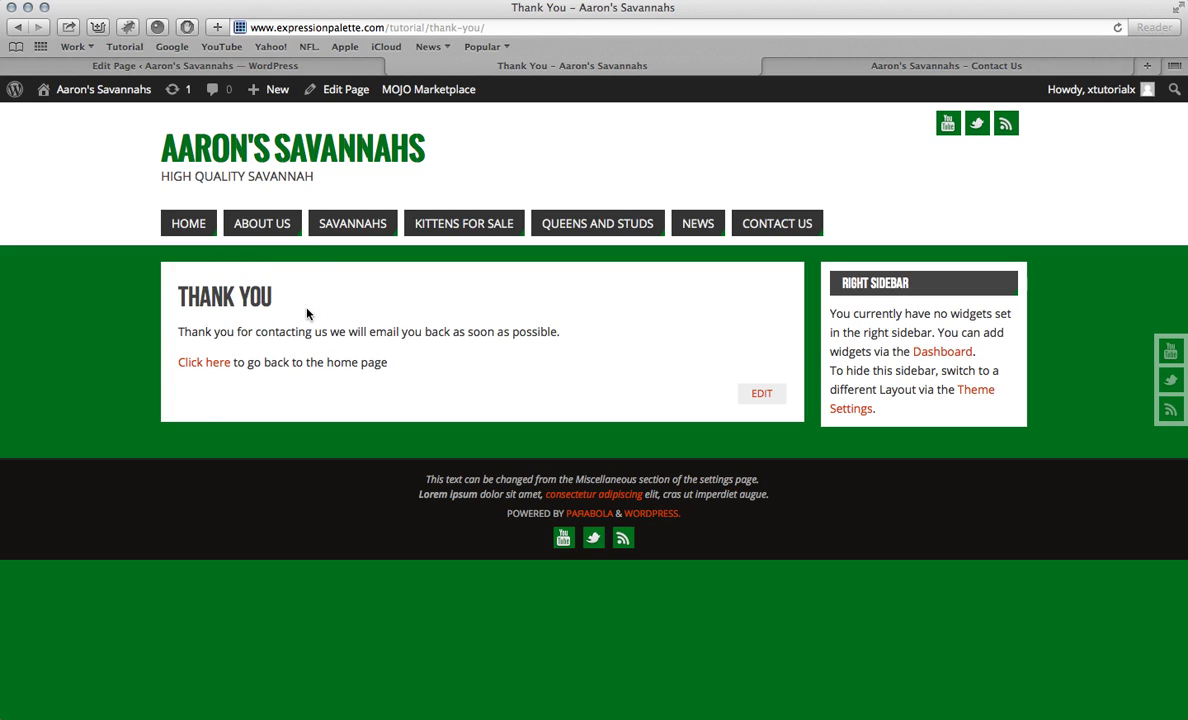
Step: Return to Contact Us from the home page and submit the form with every field empty
click(208, 366)
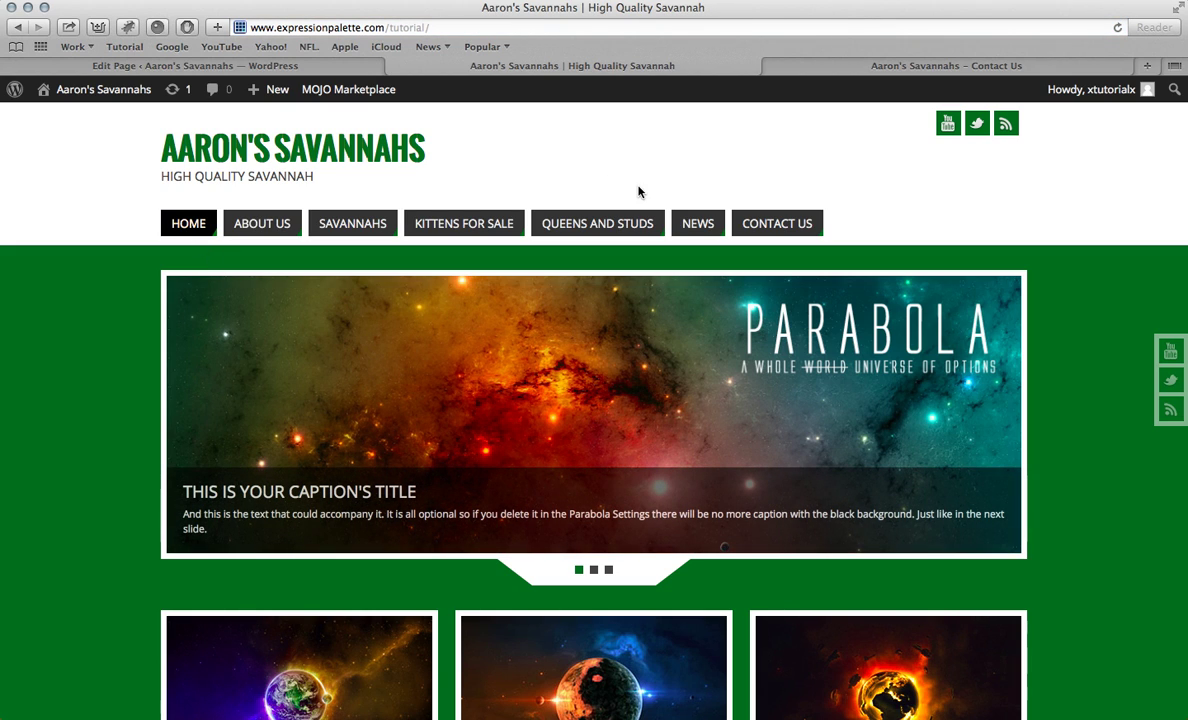
click(777, 223)
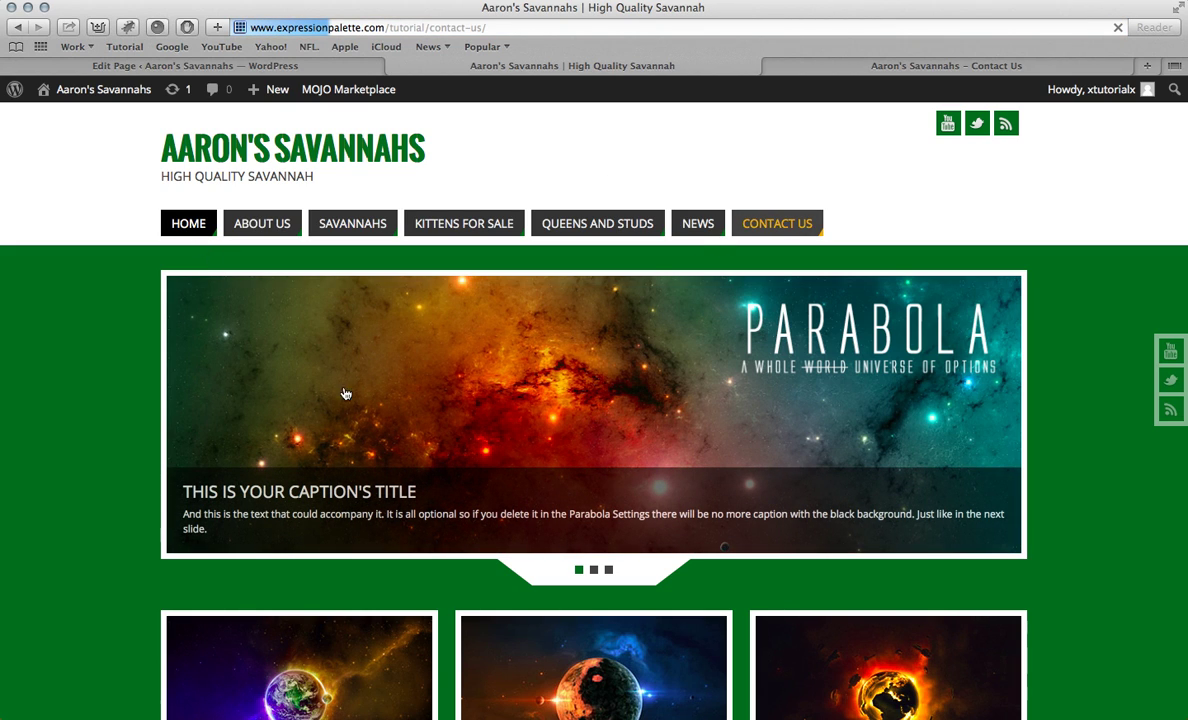
scroll(337, 390, down, 5)
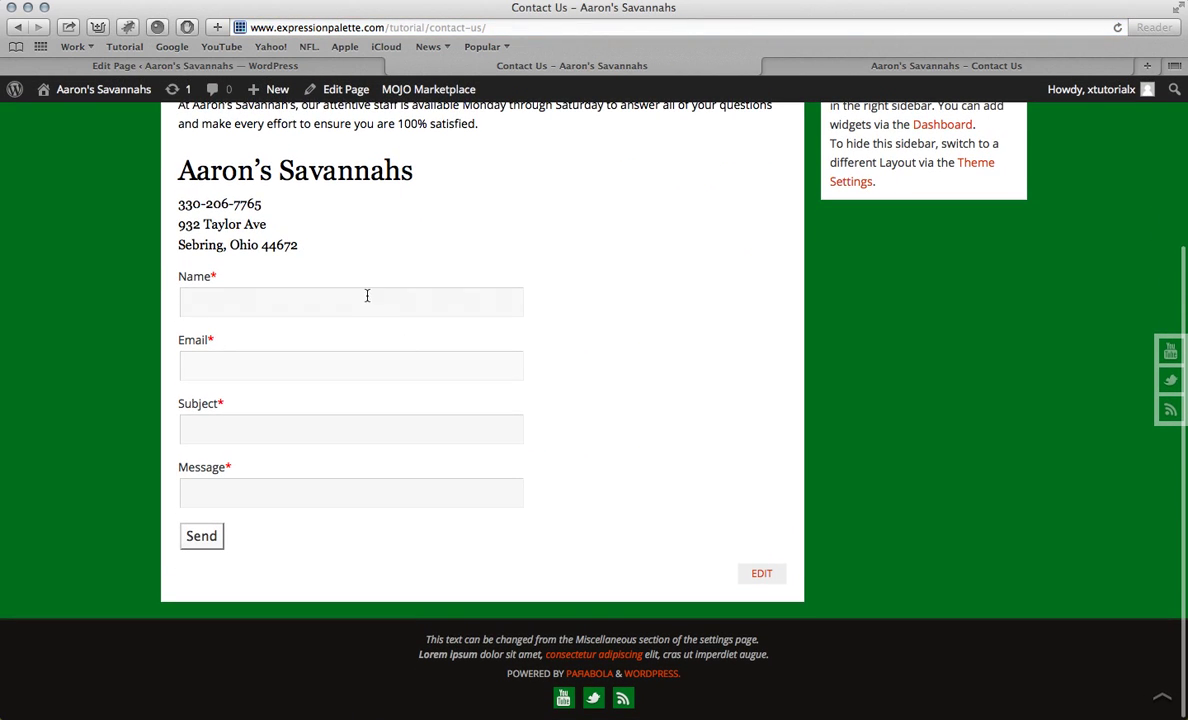
click(199, 542)
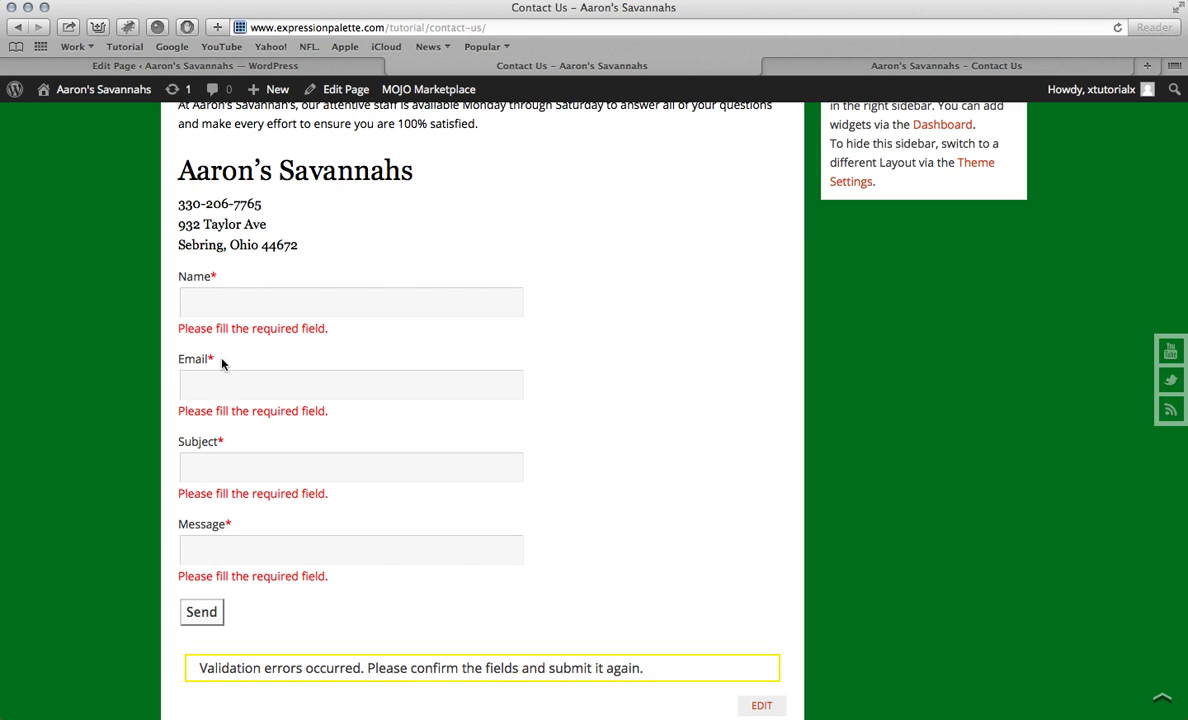
scroll(277, 352, up, 5)
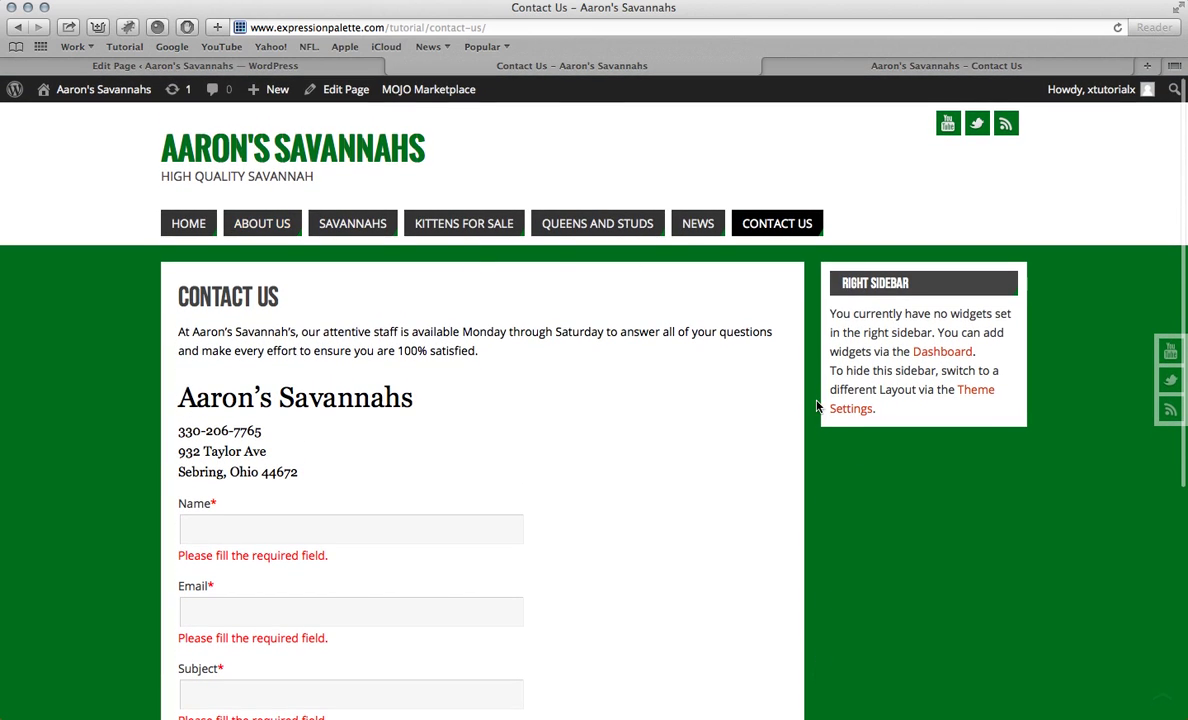
scroll(898, 664, down, 5)
Step: Strike through the 'Add a new plugin' item in the Word to-do list
mouse_move(917, 716)
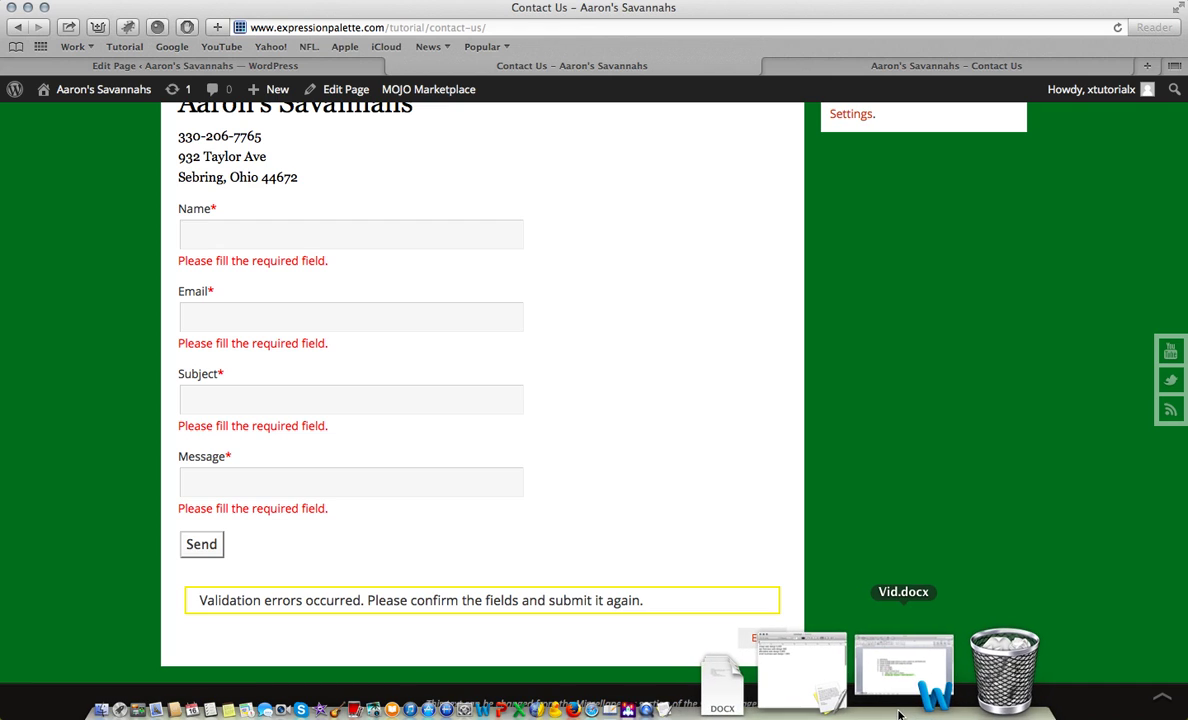
click(900, 715)
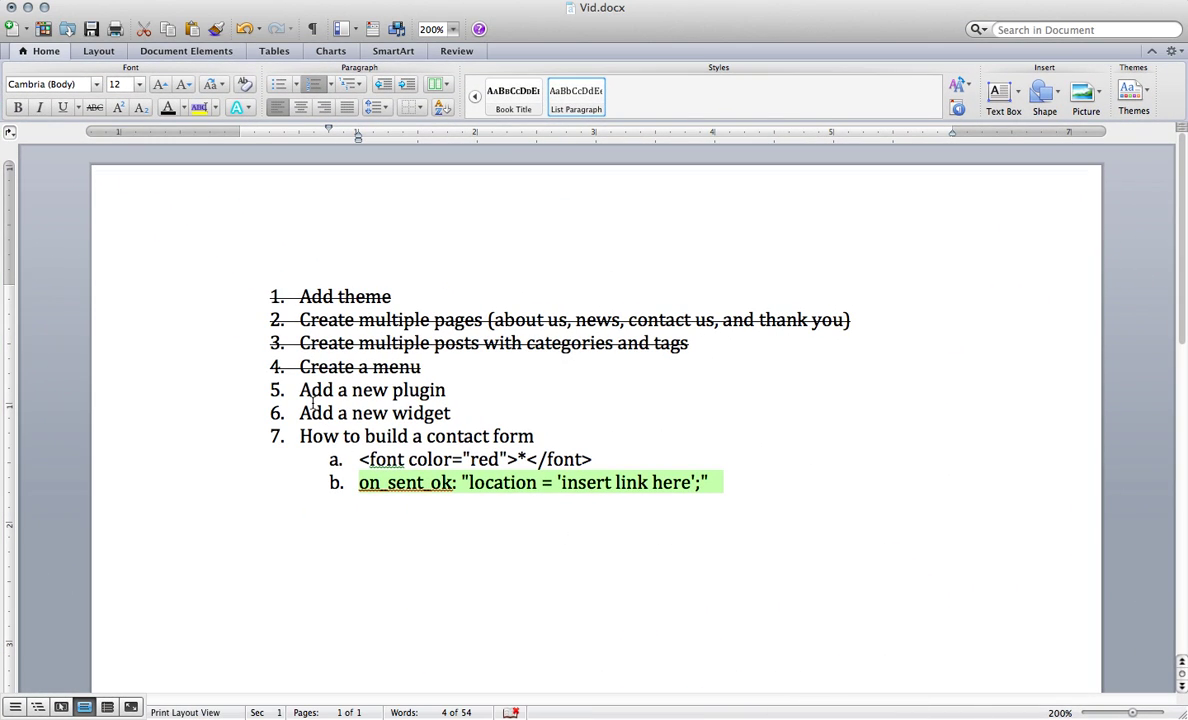
click(280, 391)
triple_click(302, 390)
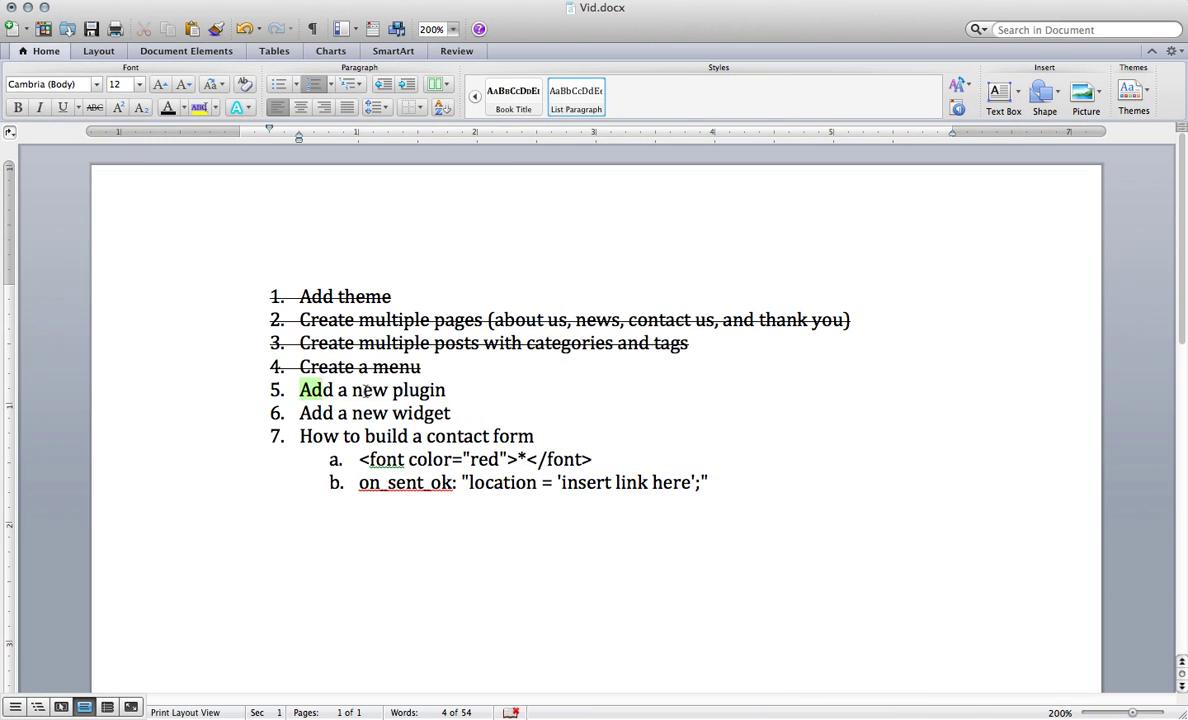
click(94, 107)
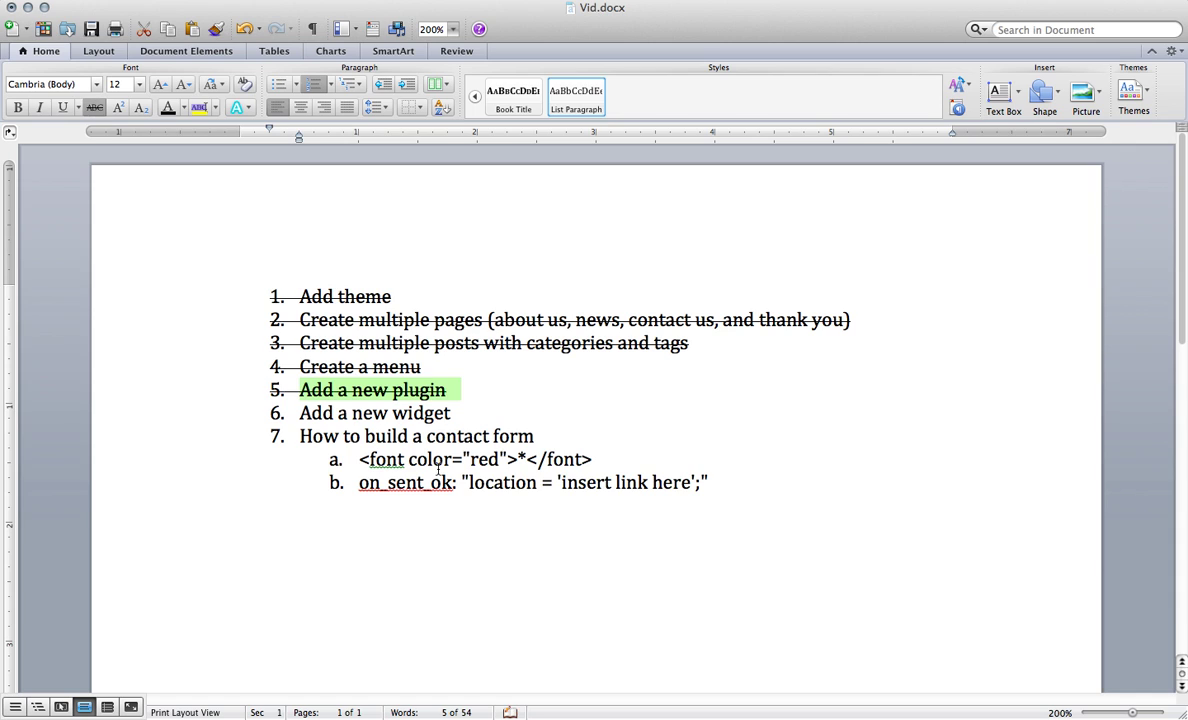
Step: Strike through item 7, How to build a contact form, along with its two sub-items
drag(302, 436, 721, 490)
click(97, 113)
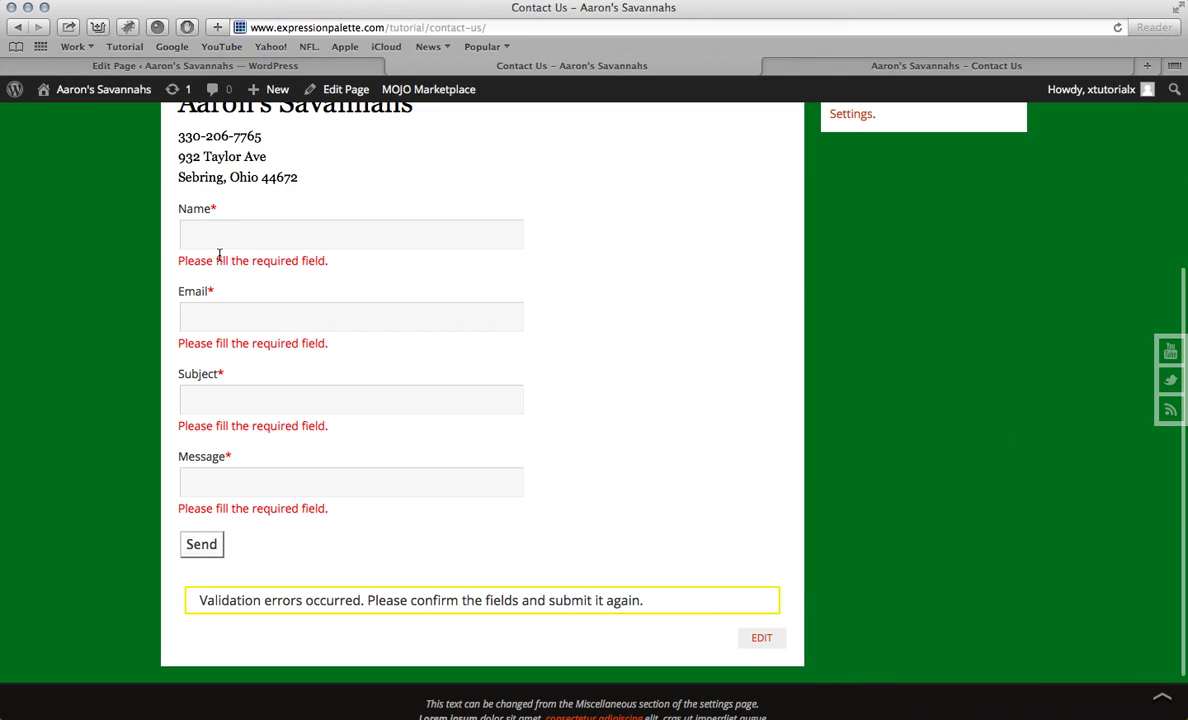
scroll(220, 260, up, 10)
Step: Go from the page editor tab to Plugins > Add New in the WordPress admin
click(205, 65)
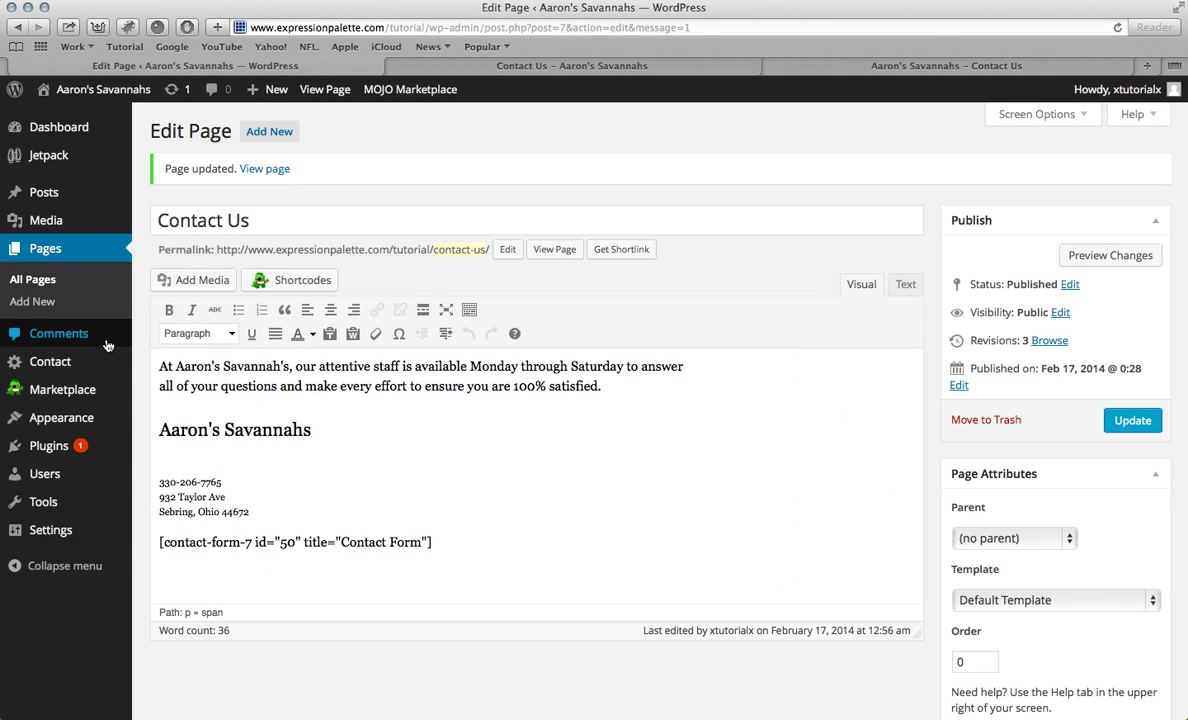
click(53, 447)
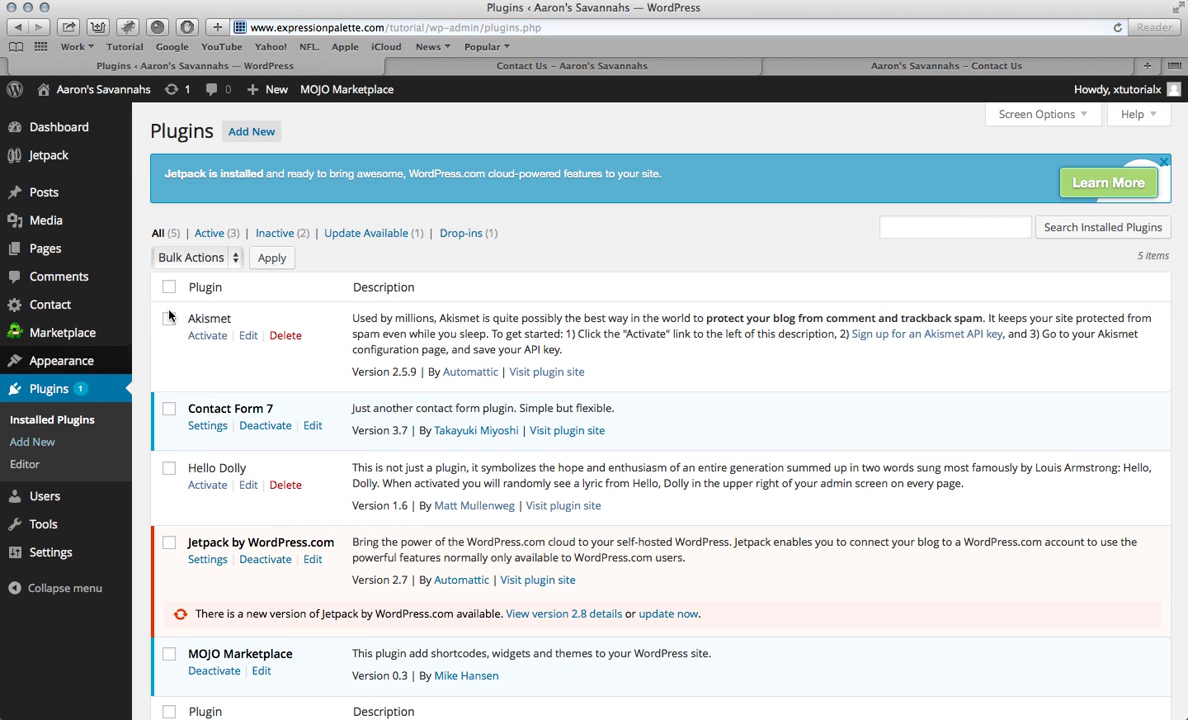
click(252, 136)
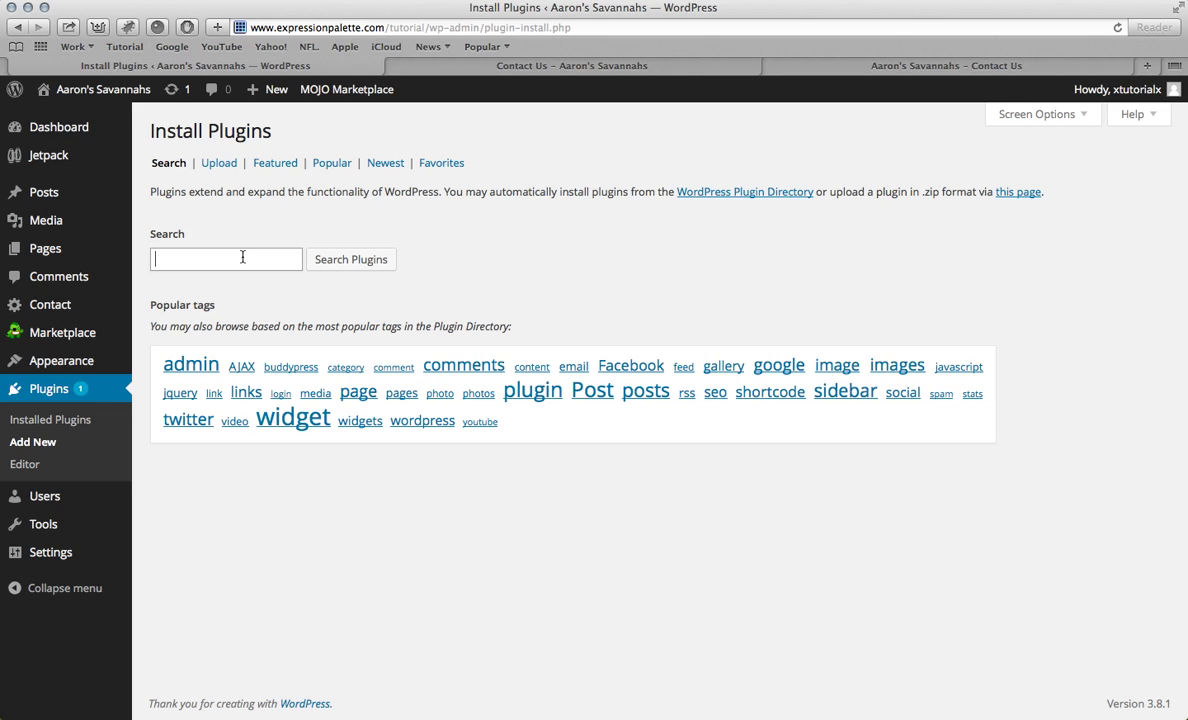
Step: Search plugins for 'Yop polls' and review the YOP Poll details and screenshots
click(242, 257)
text(Yop polls)
key(Return)
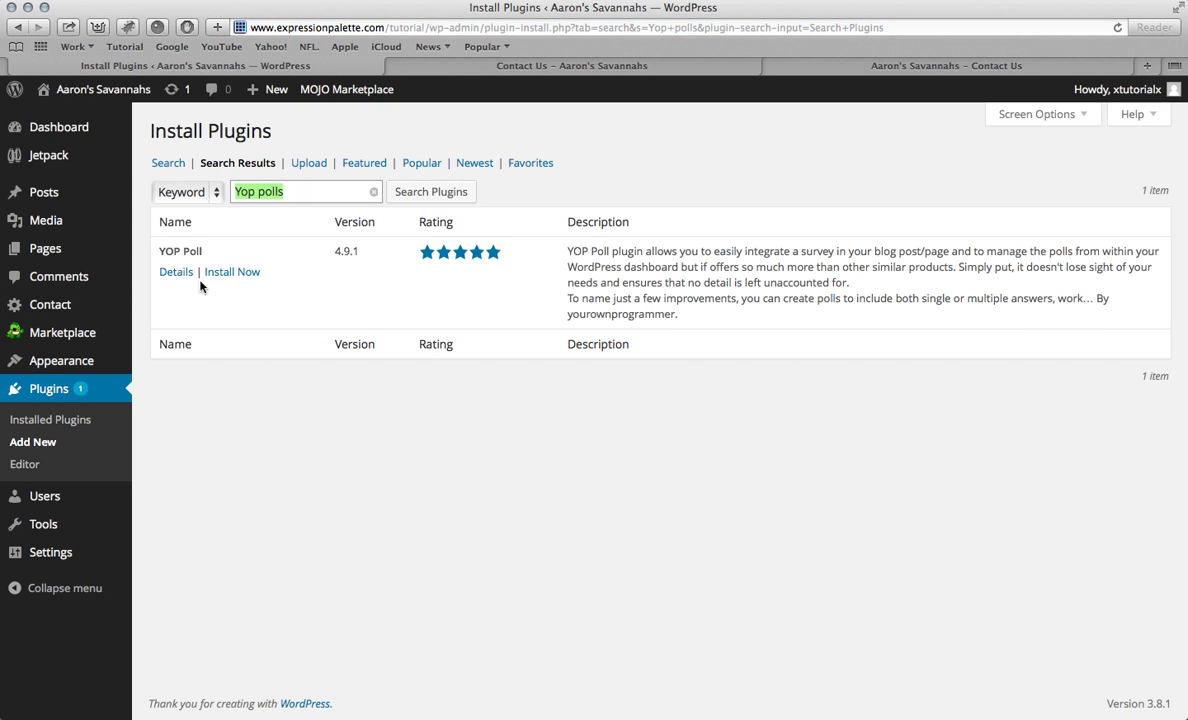
click(178, 271)
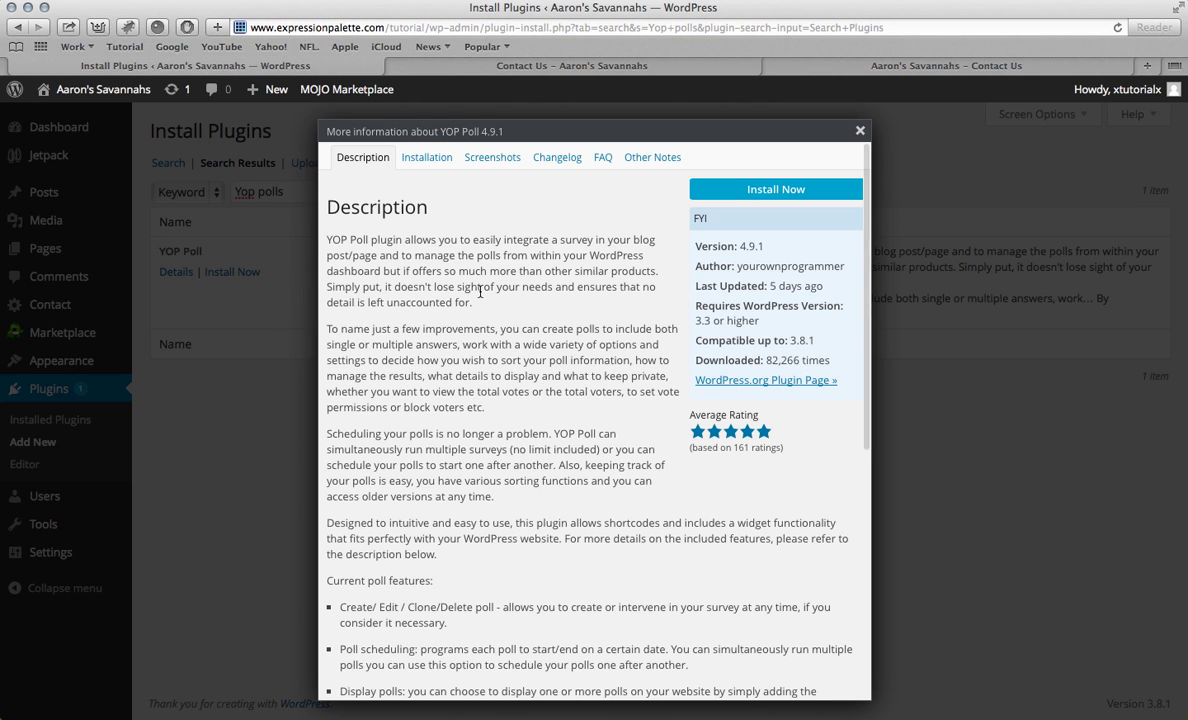
click(492, 160)
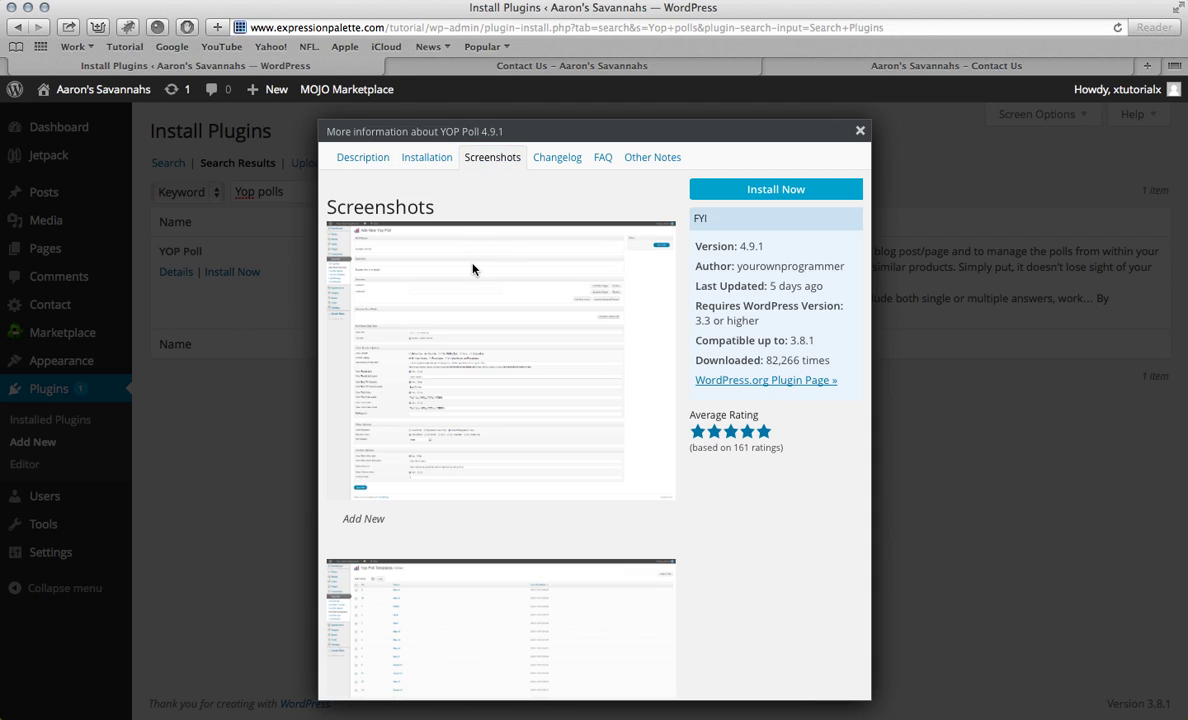
scroll(473, 268, down, 15)
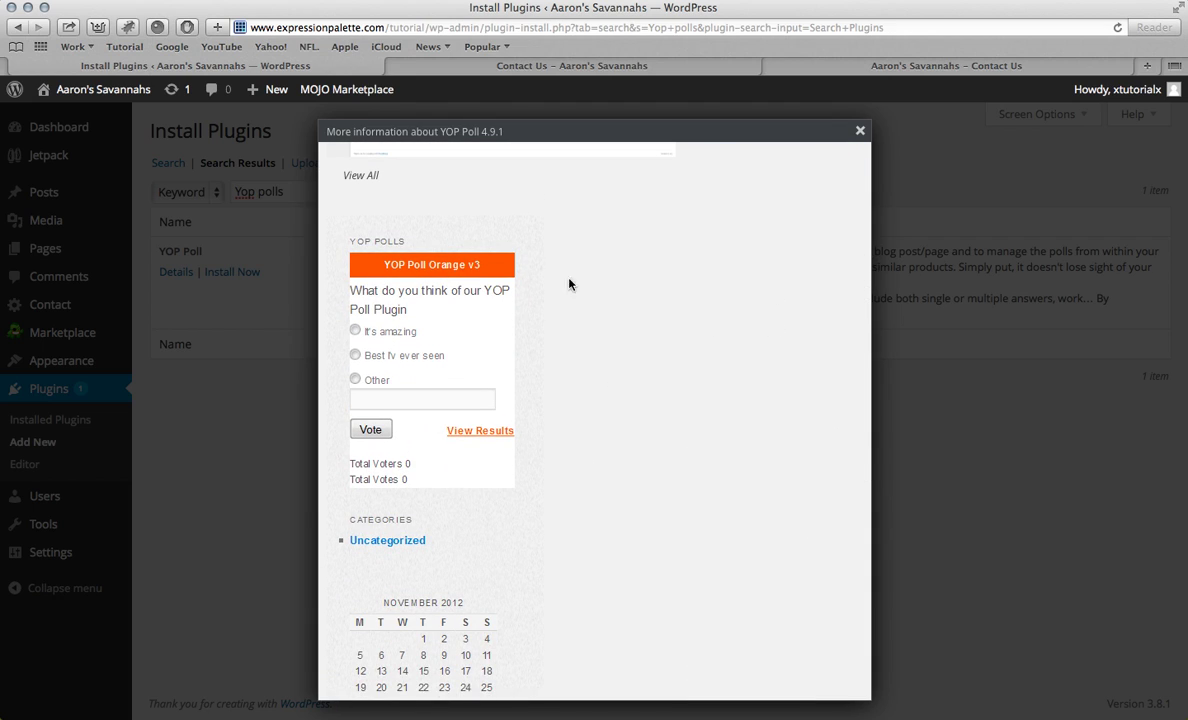
click(860, 130)
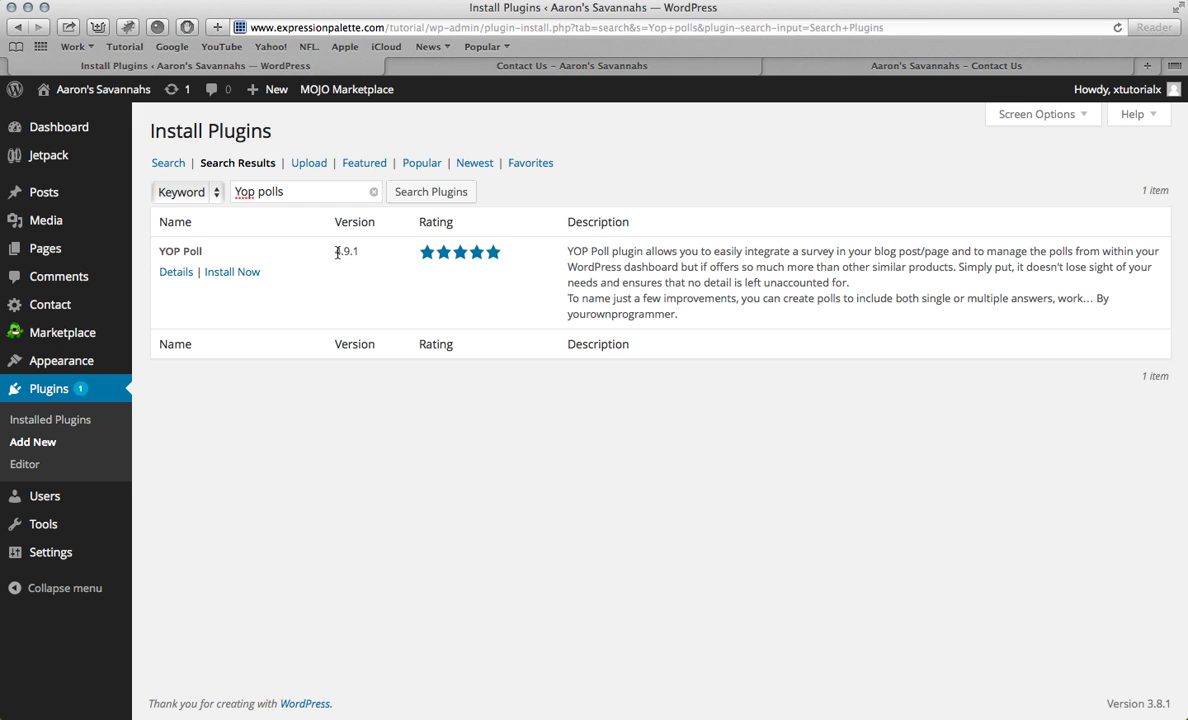
Step: Install YOP Poll, confirm the install, and activate the plugin
click(226, 270)
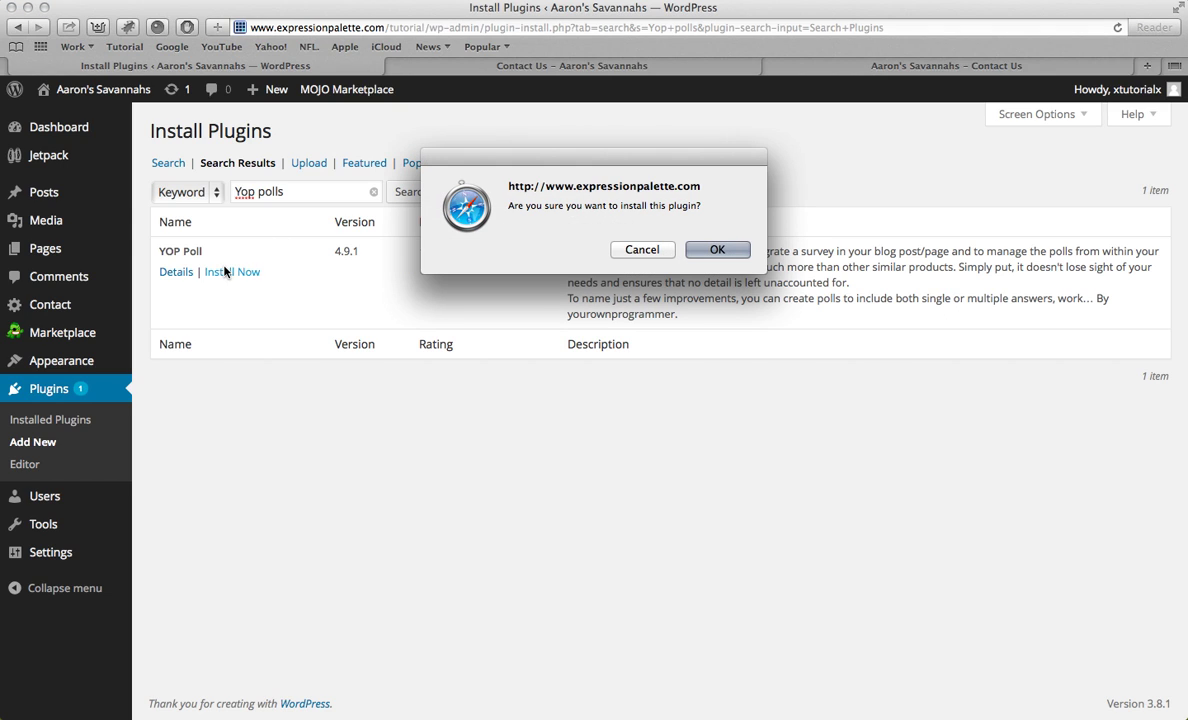
click(697, 250)
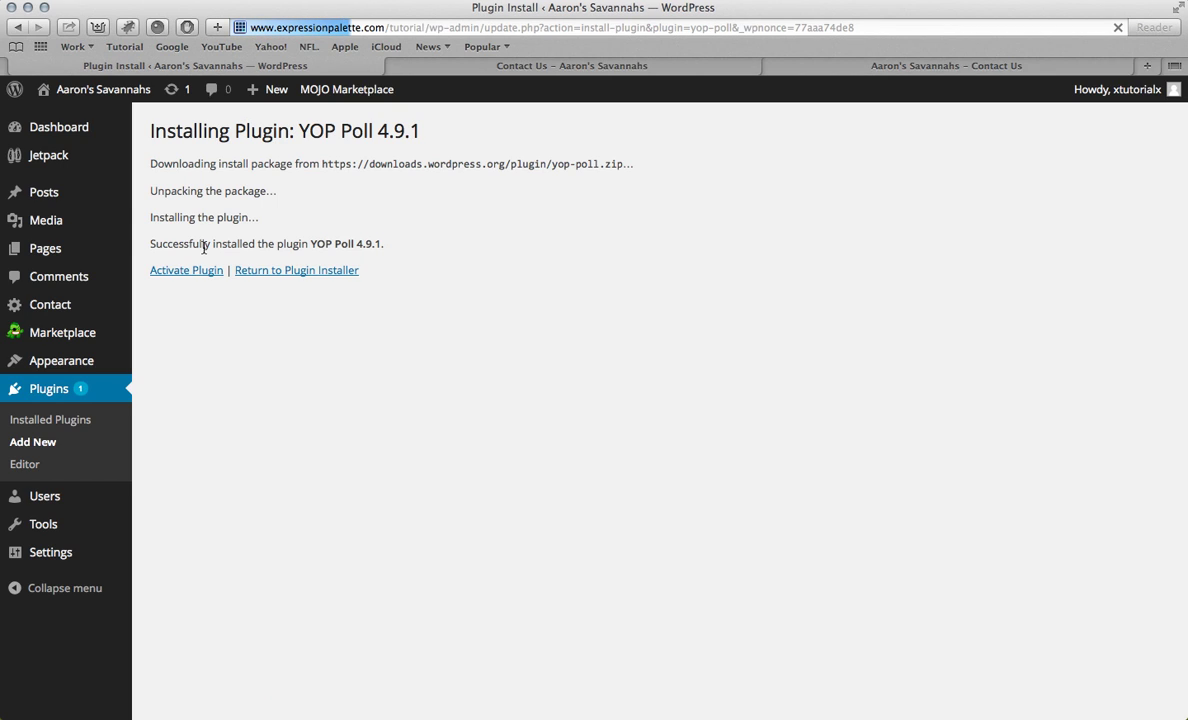
click(194, 276)
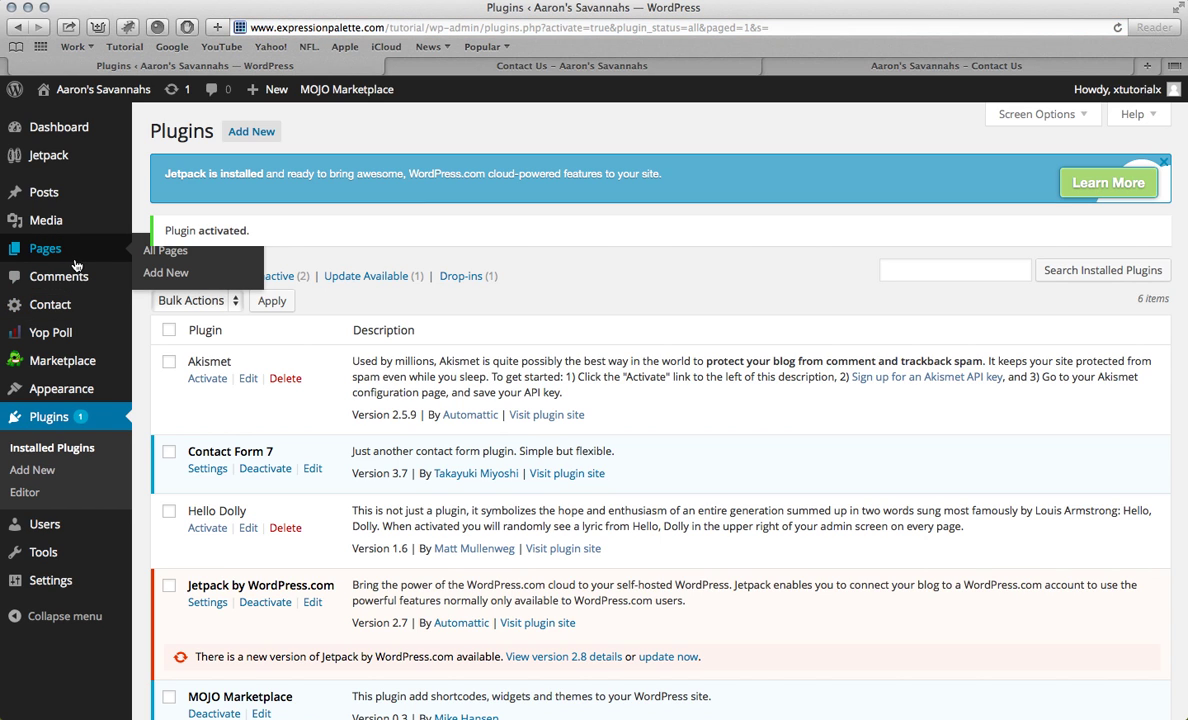
Step: Open the Default Yop Poll, rename it Cats, and set the question 'Do you like Savannah cats?'
mouse_move(55, 336)
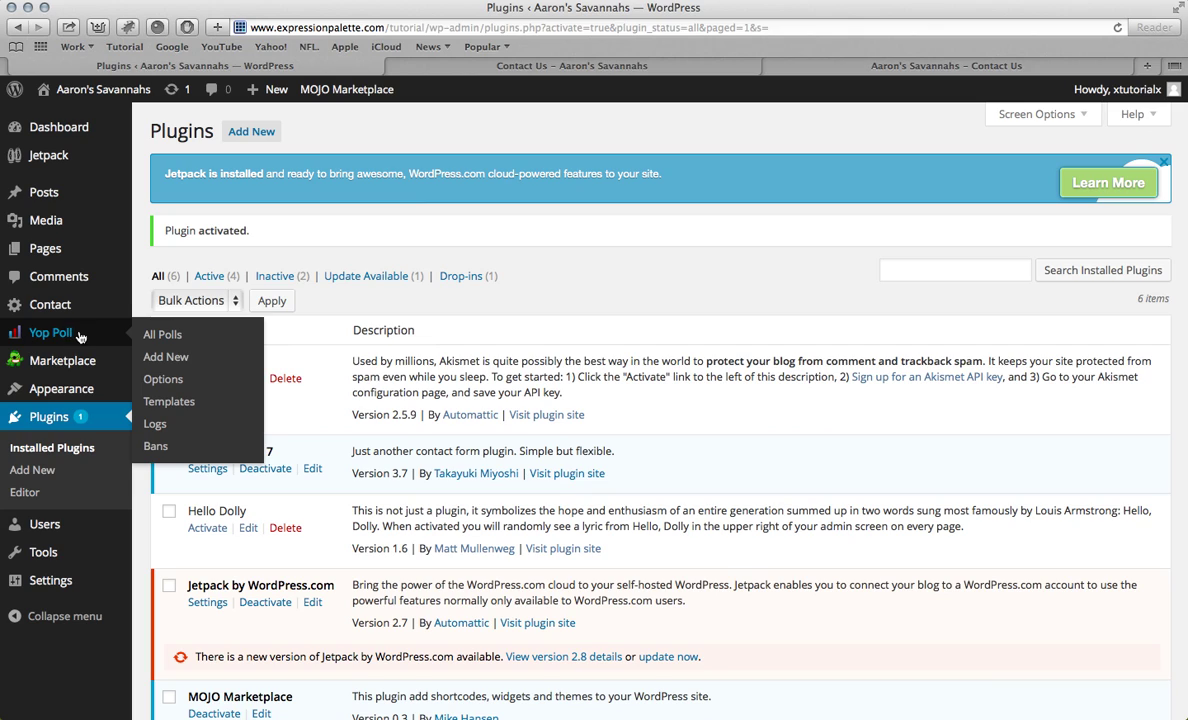
click(54, 340)
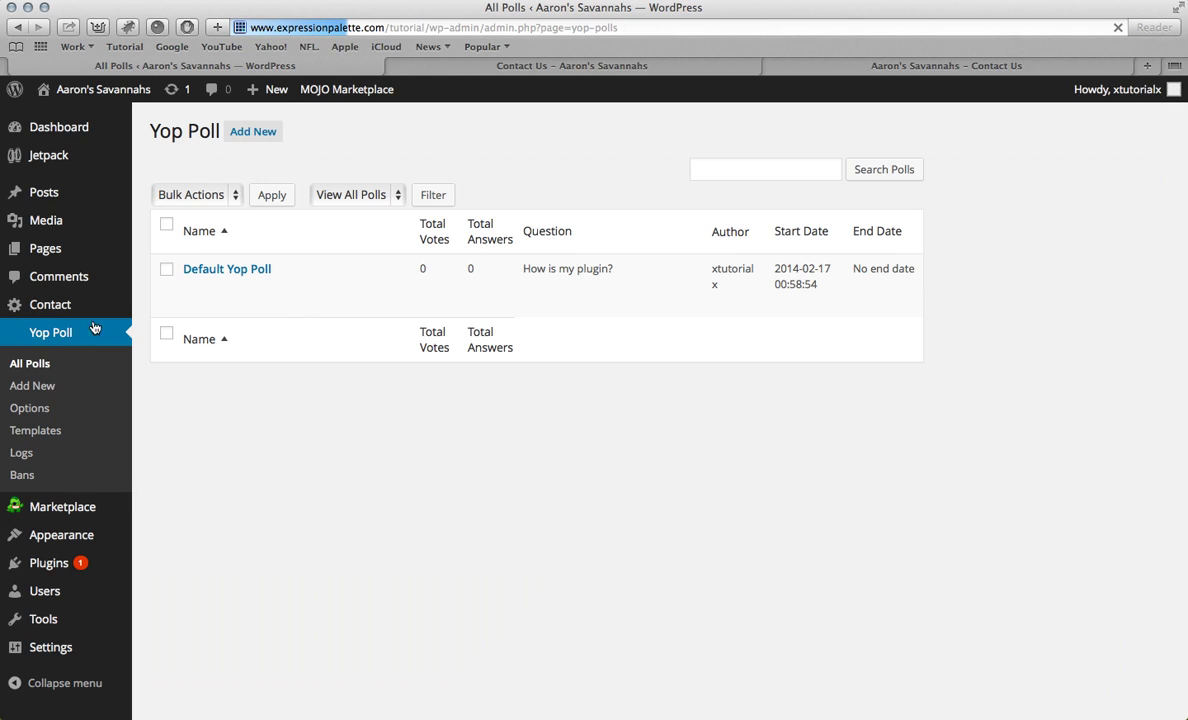
click(223, 271)
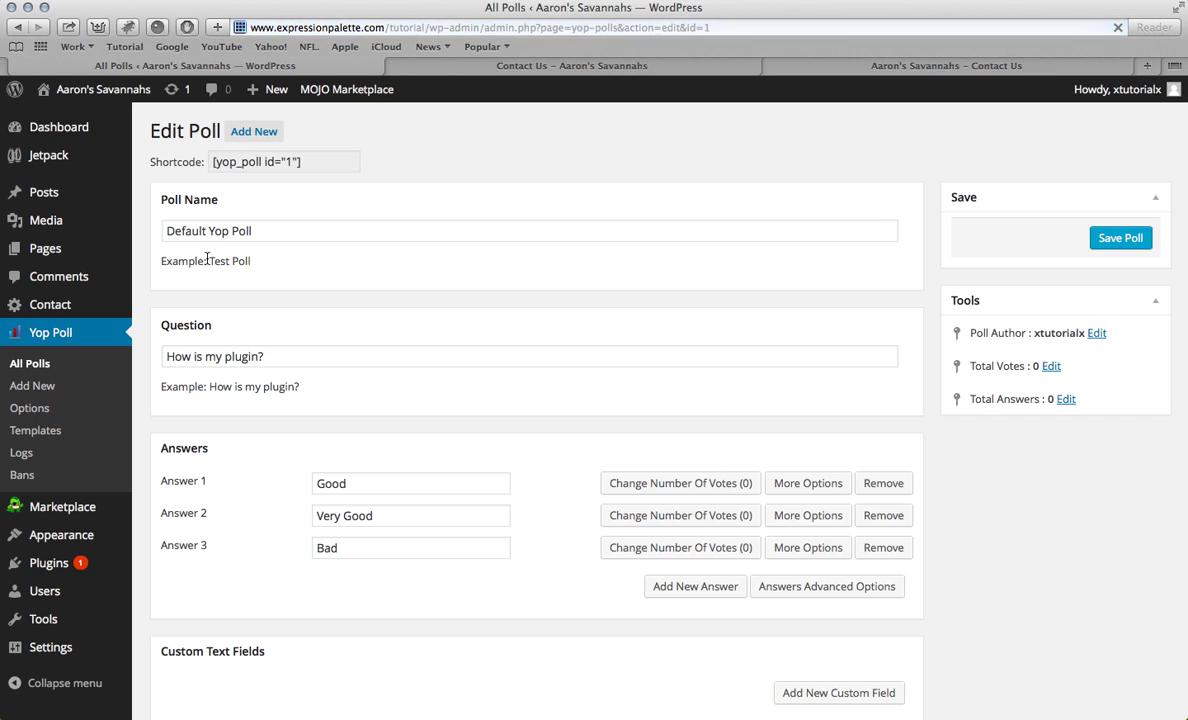
click(263, 232)
mouse_move(100, 233)
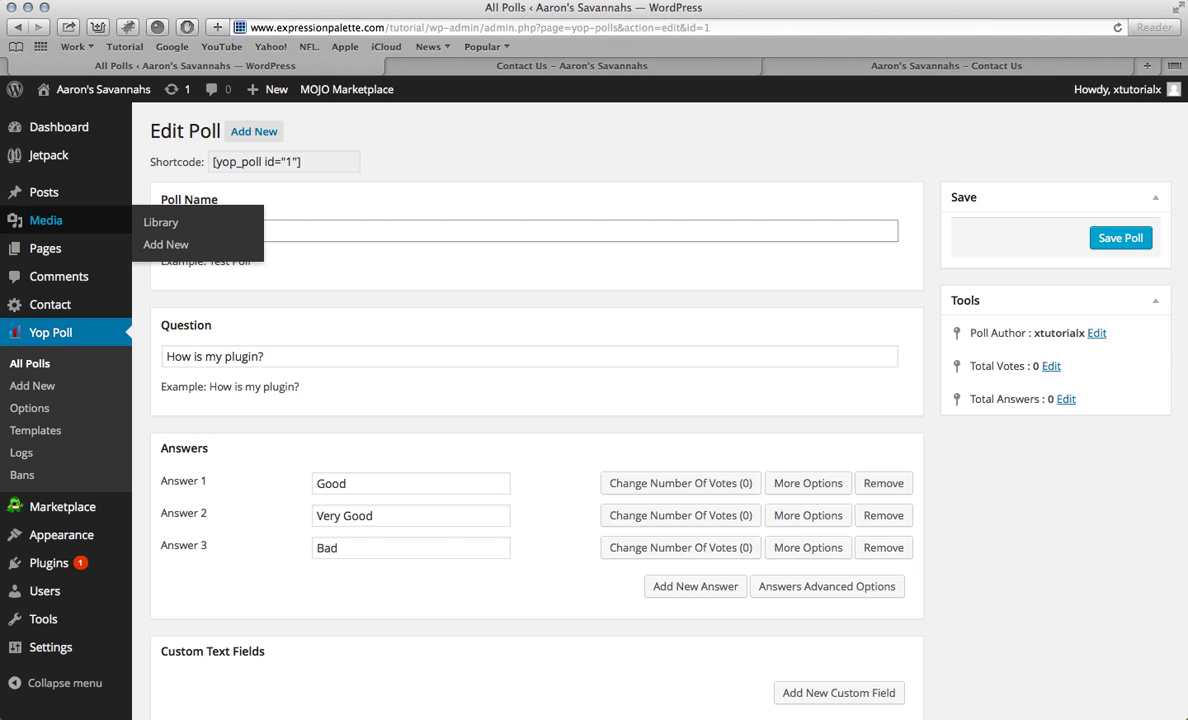
text(Cats)
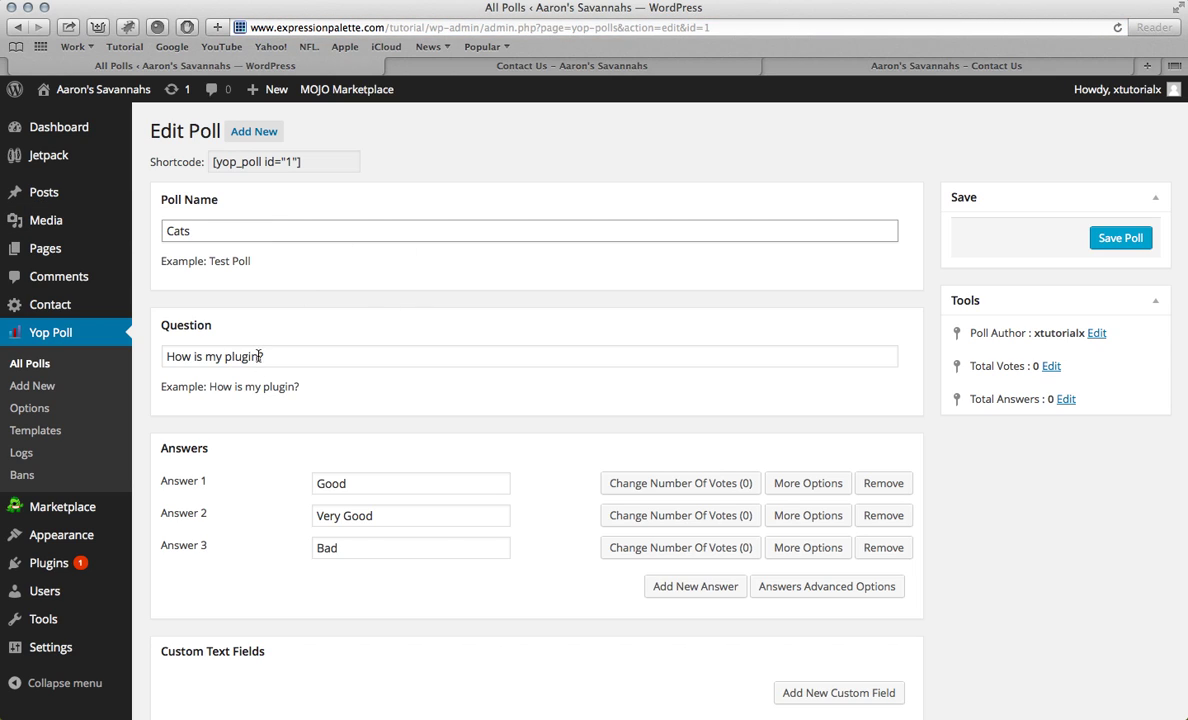
drag(258, 356, 161, 357)
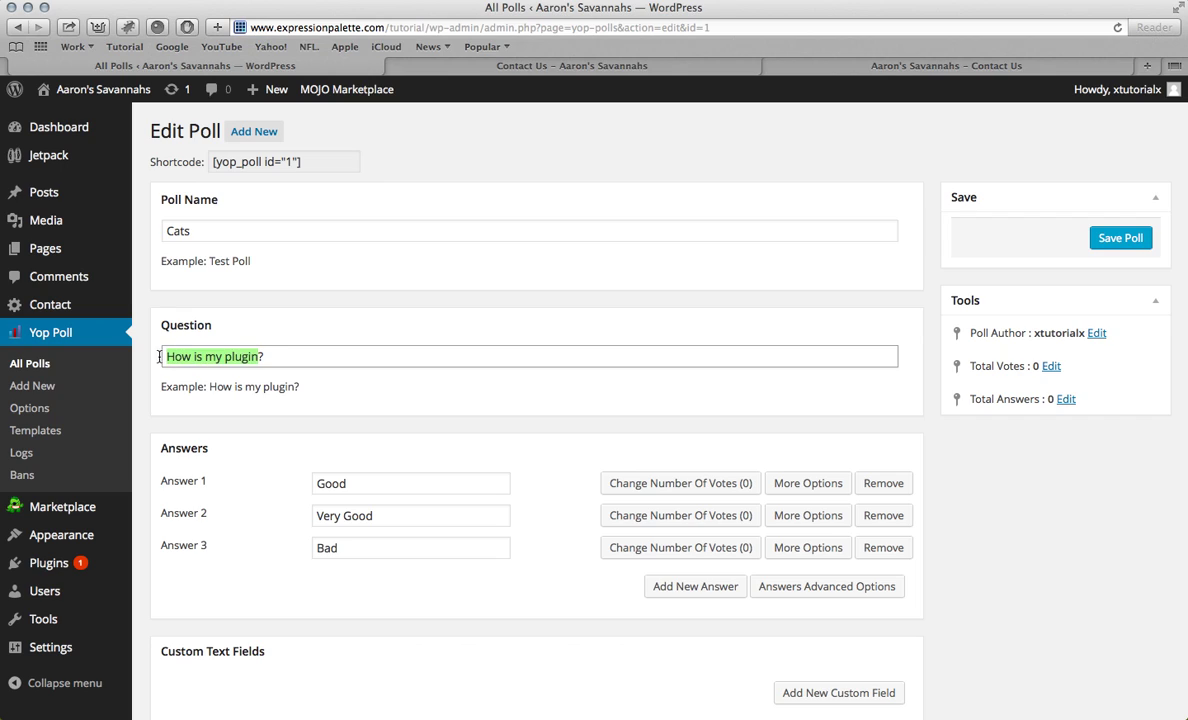
text(Do you )
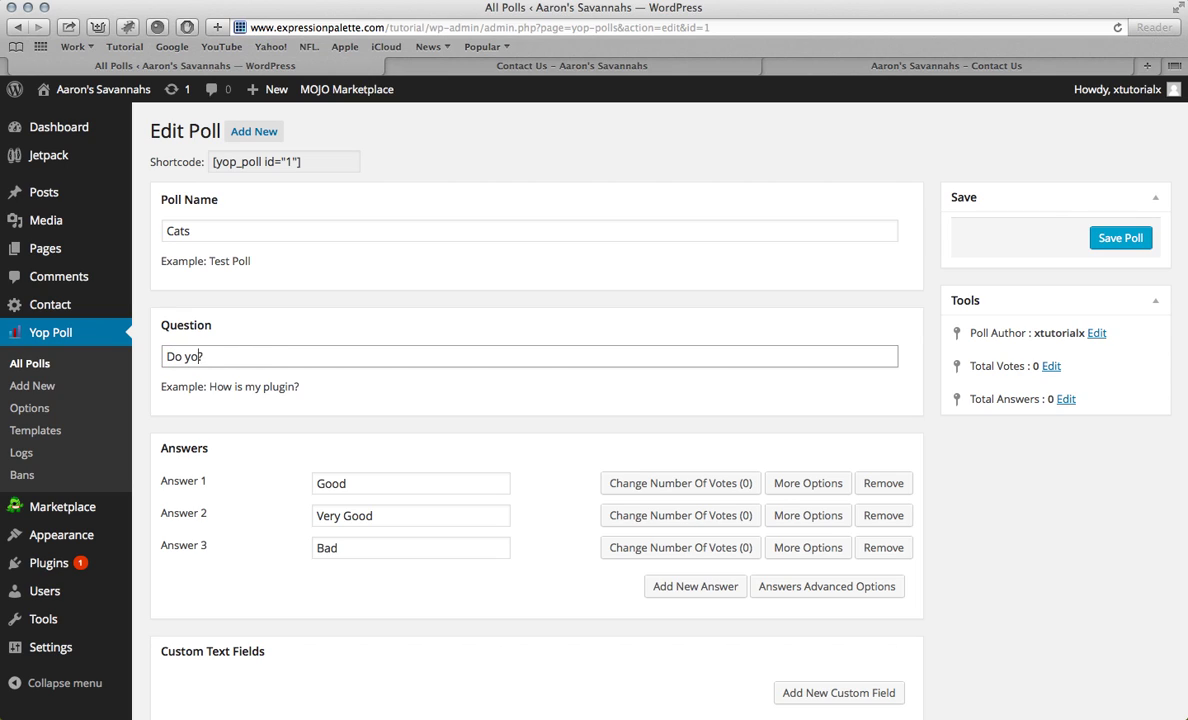
text(LIKE)
key(BackSpace)
key(BackSpace)
key(BackSpace)
key(BackSpace)
text(like Savannah cats)
Step: Replace the three default answers with Yes, No and Maybe
double_click(401, 487)
key(BackSpace)
click(392, 517)
double_click(393, 517)
triple_click(395, 518)
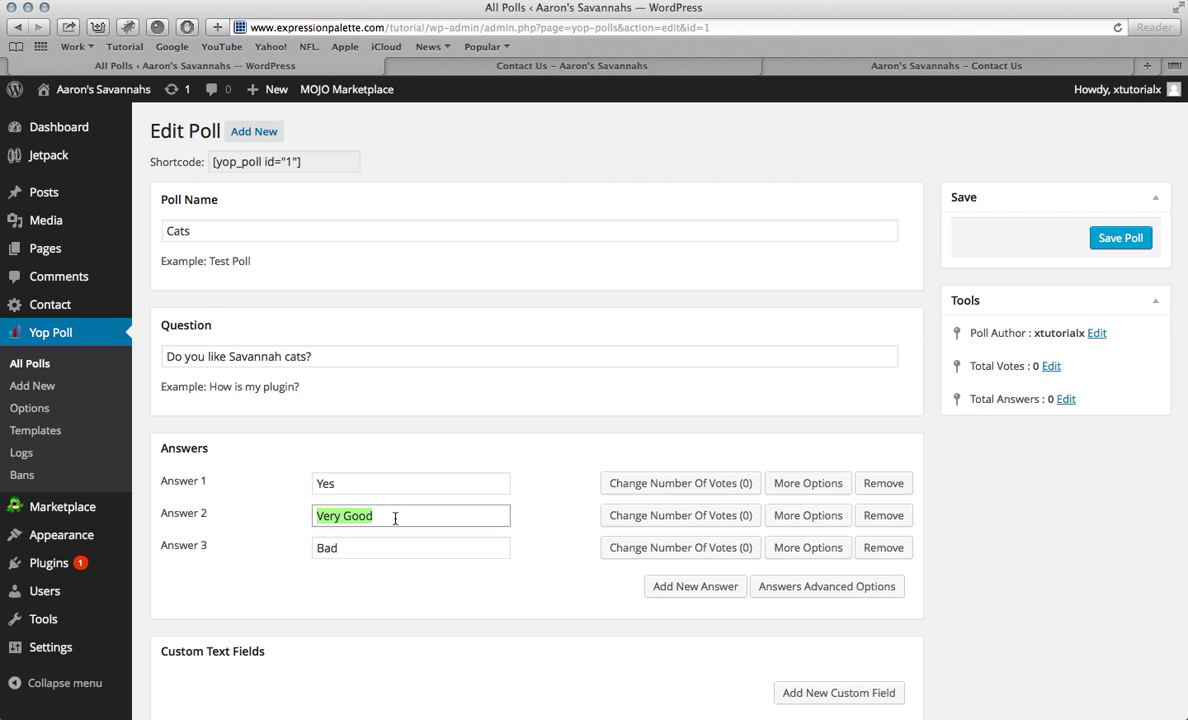
text(no)
key(BackSpace)
text(No)
double_click(374, 547)
key(BackSpace)
text(Maybe)
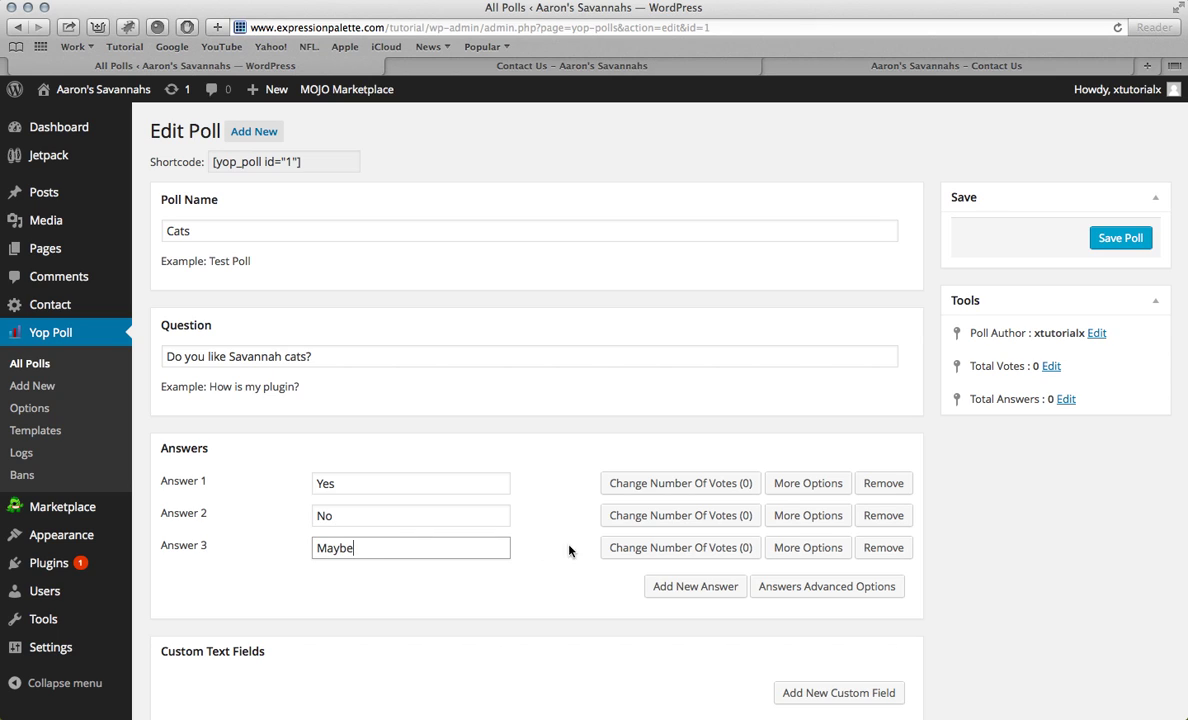
scroll(569, 550, down, 4)
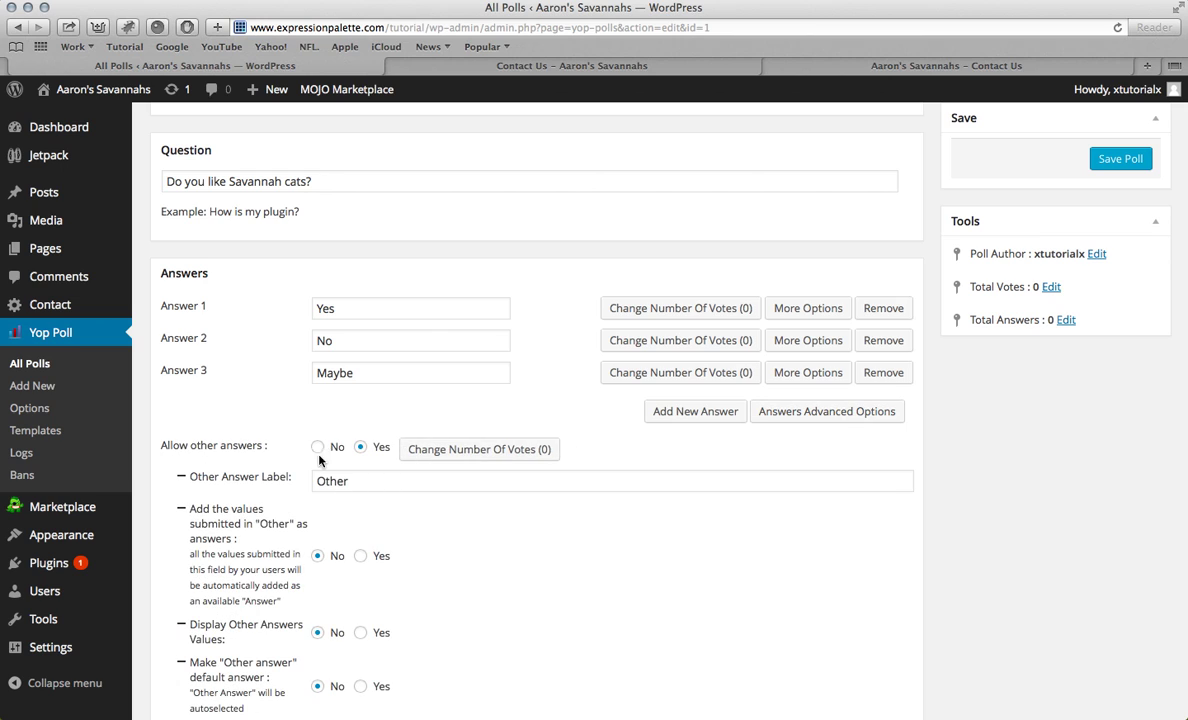
Step: Turn off allowing other answers in the Cats poll
click(318, 449)
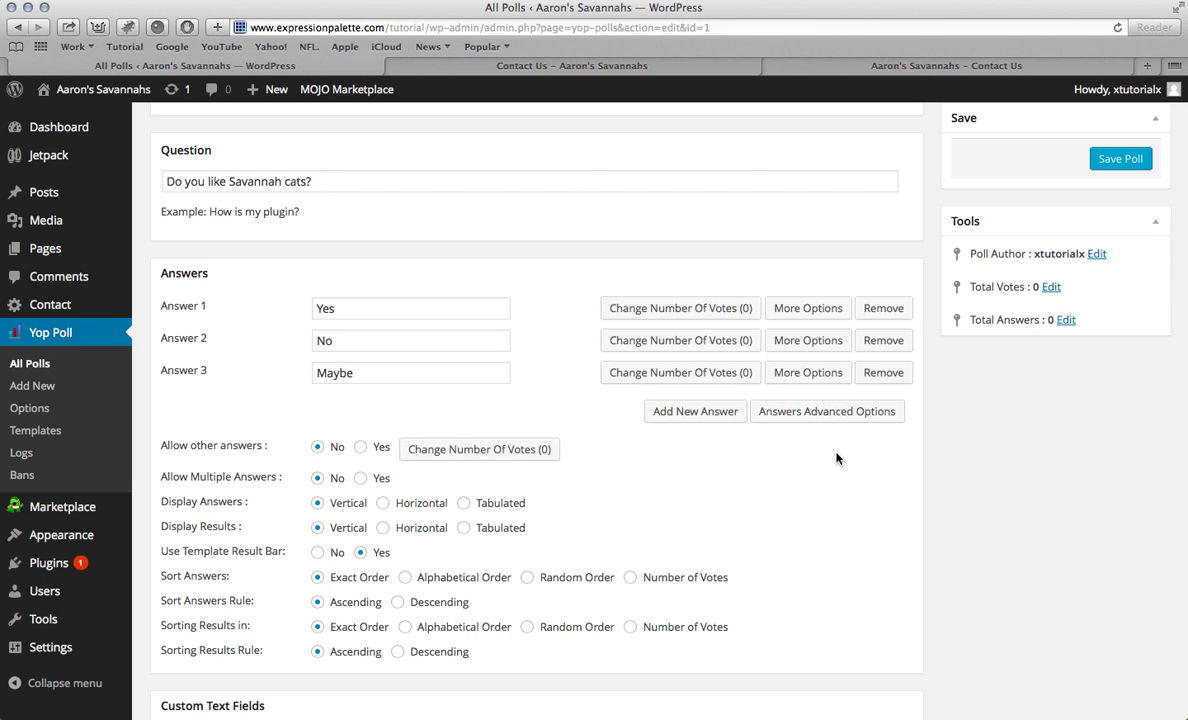
scroll(758, 456, down, 5)
scroll(567, 312, down, 2)
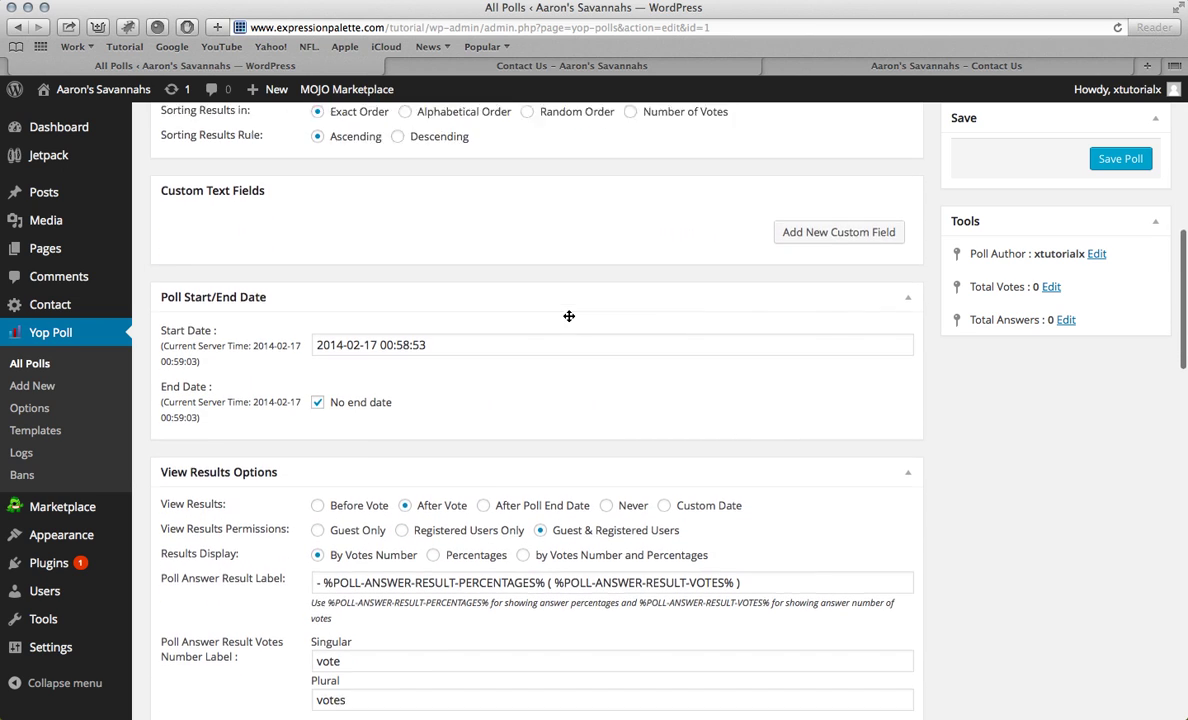
scroll(336, 326, down, 9)
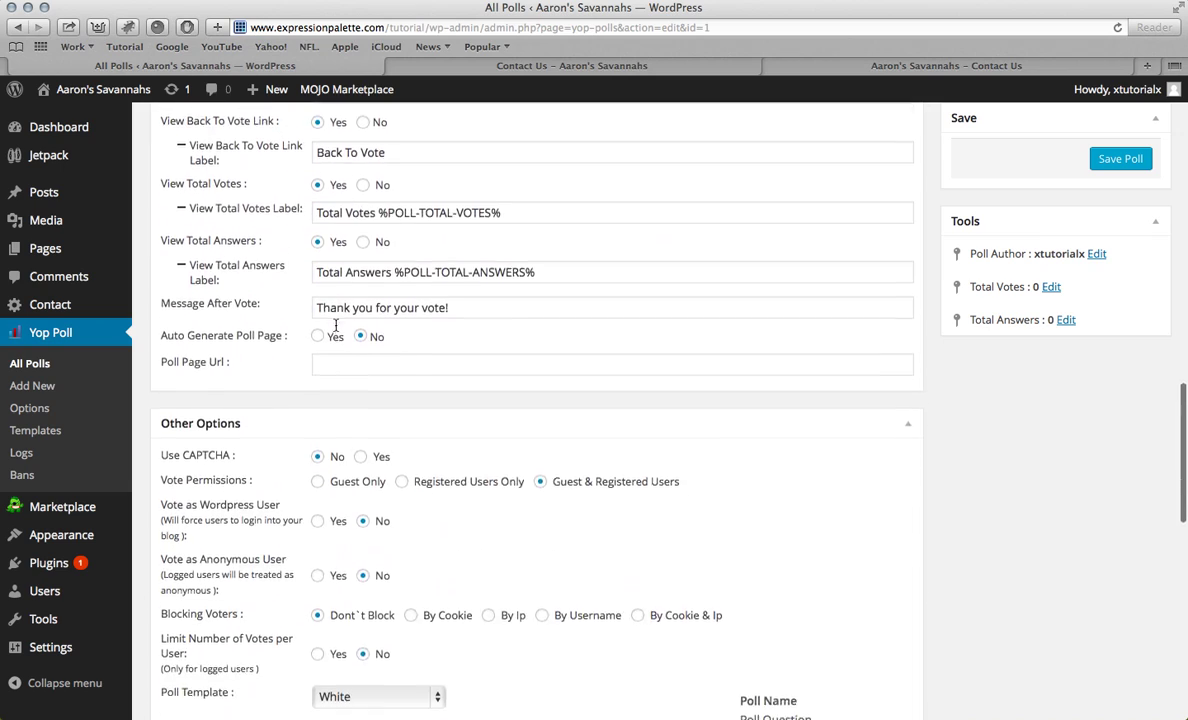
scroll(354, 562, down, 6)
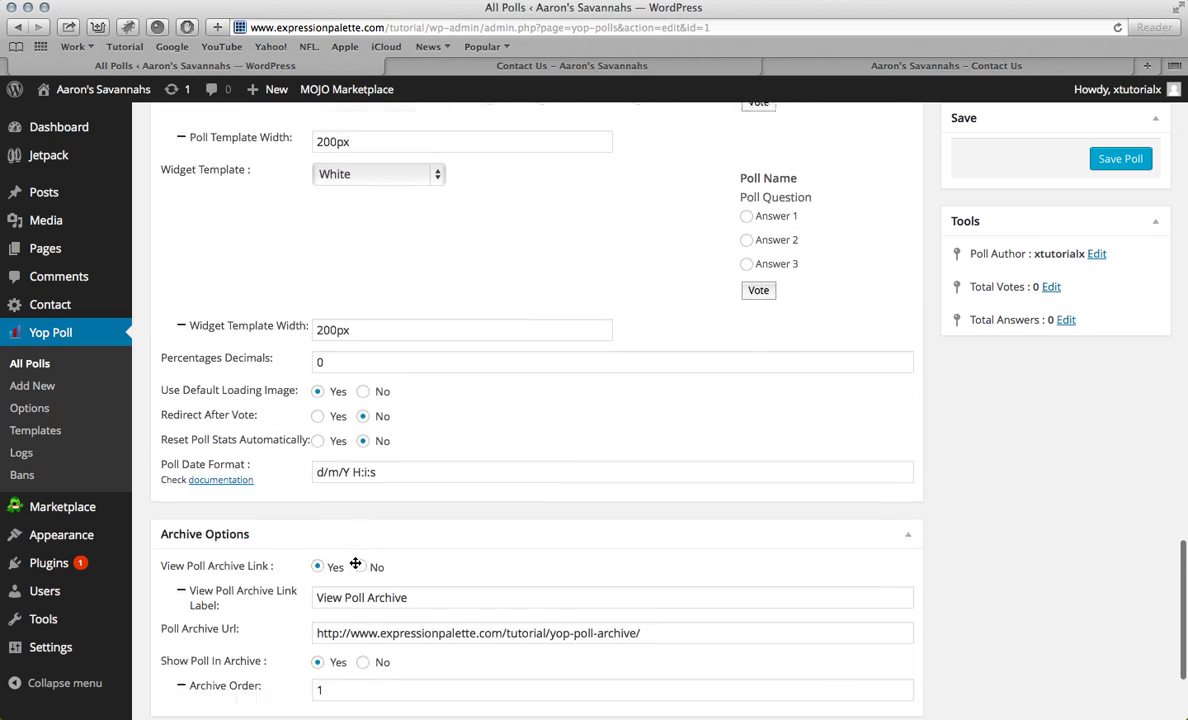
scroll(354, 562, up, 14)
scroll(354, 562, up, 3)
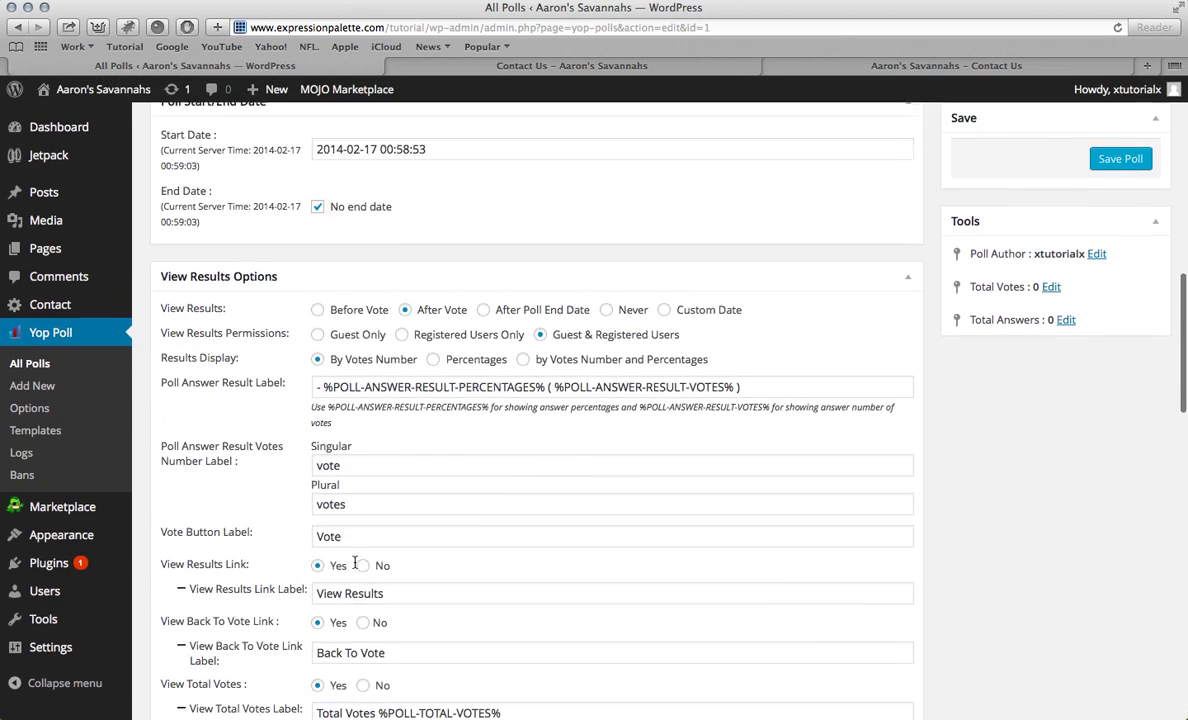
scroll(354, 566, down, 1)
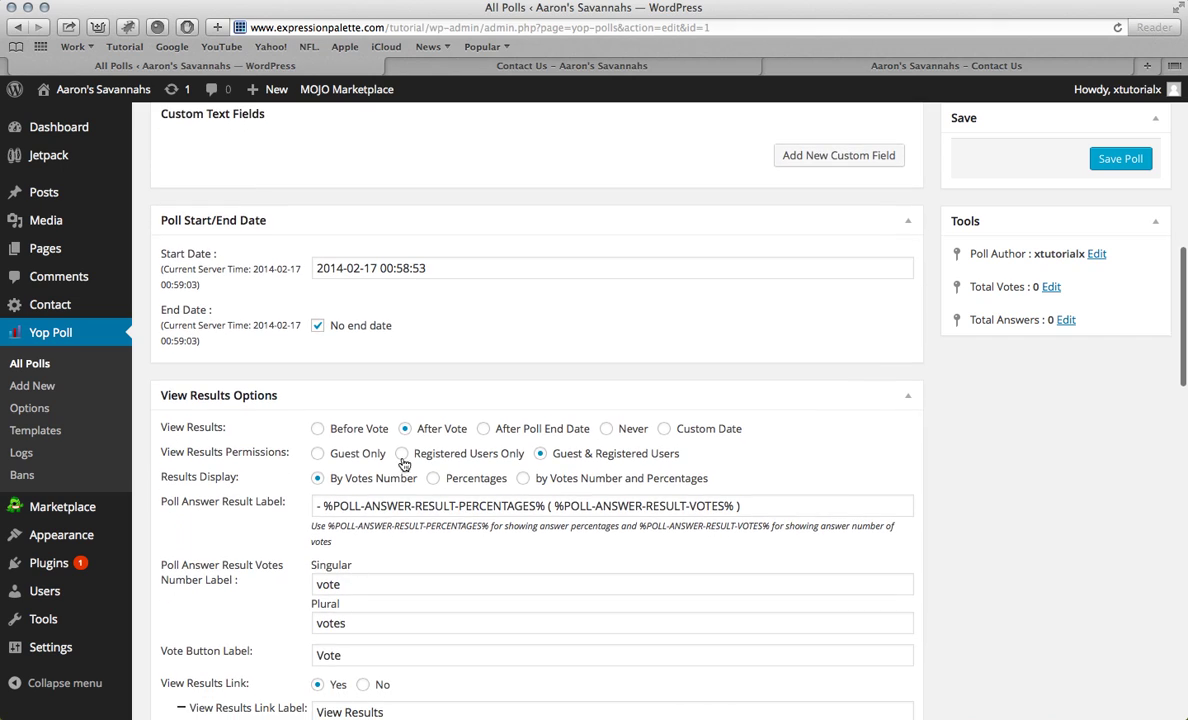
scroll(270, 436, down, 2)
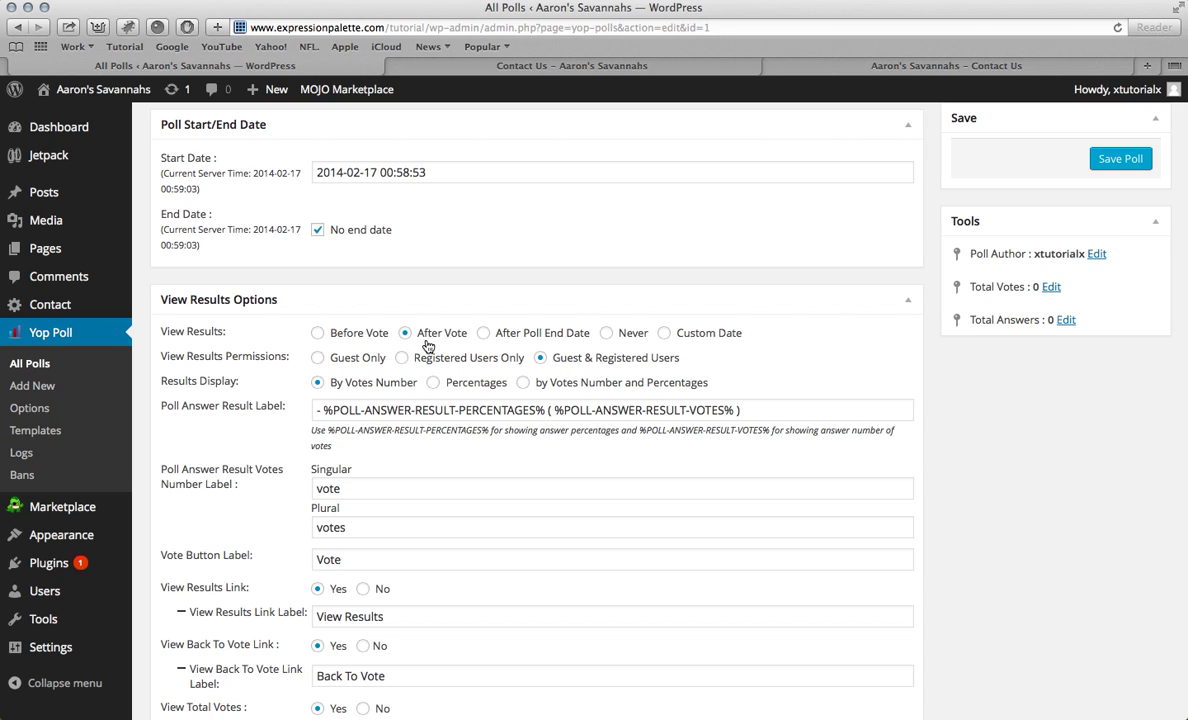
scroll(236, 352, down, 3)
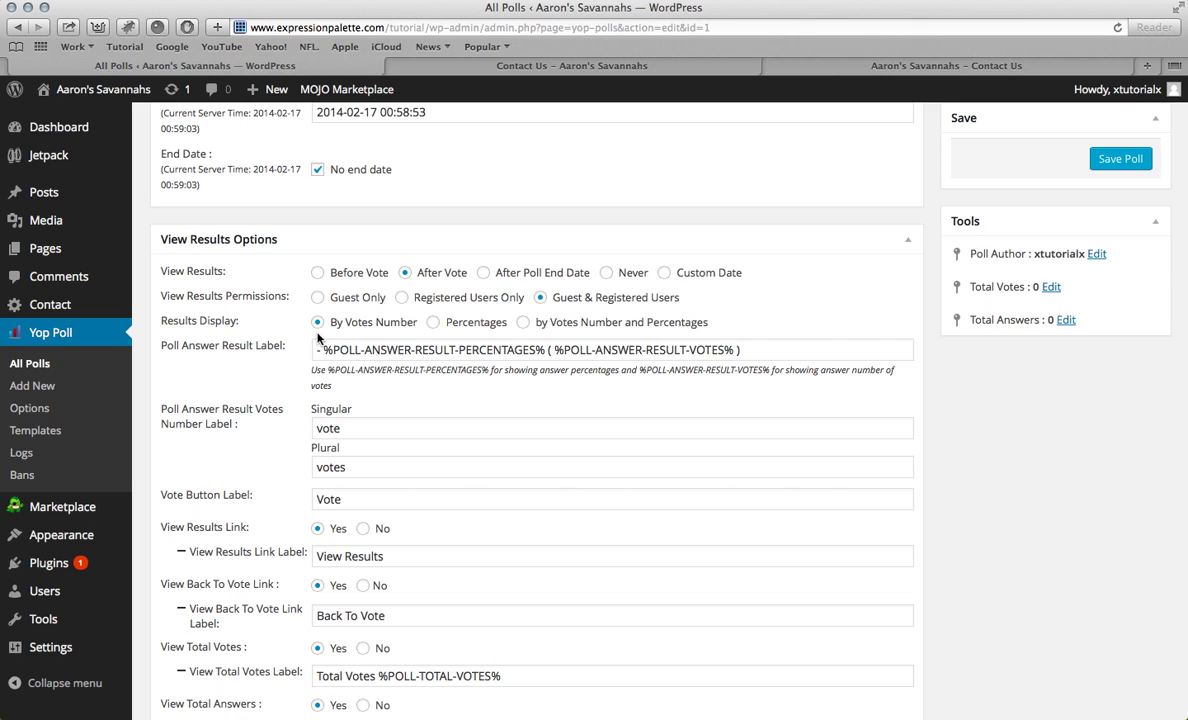
Step: Set Results Display to 'by Votes Number and Percentages'
click(524, 325)
scroll(483, 342, down, 1)
scroll(483, 342, down, 5)
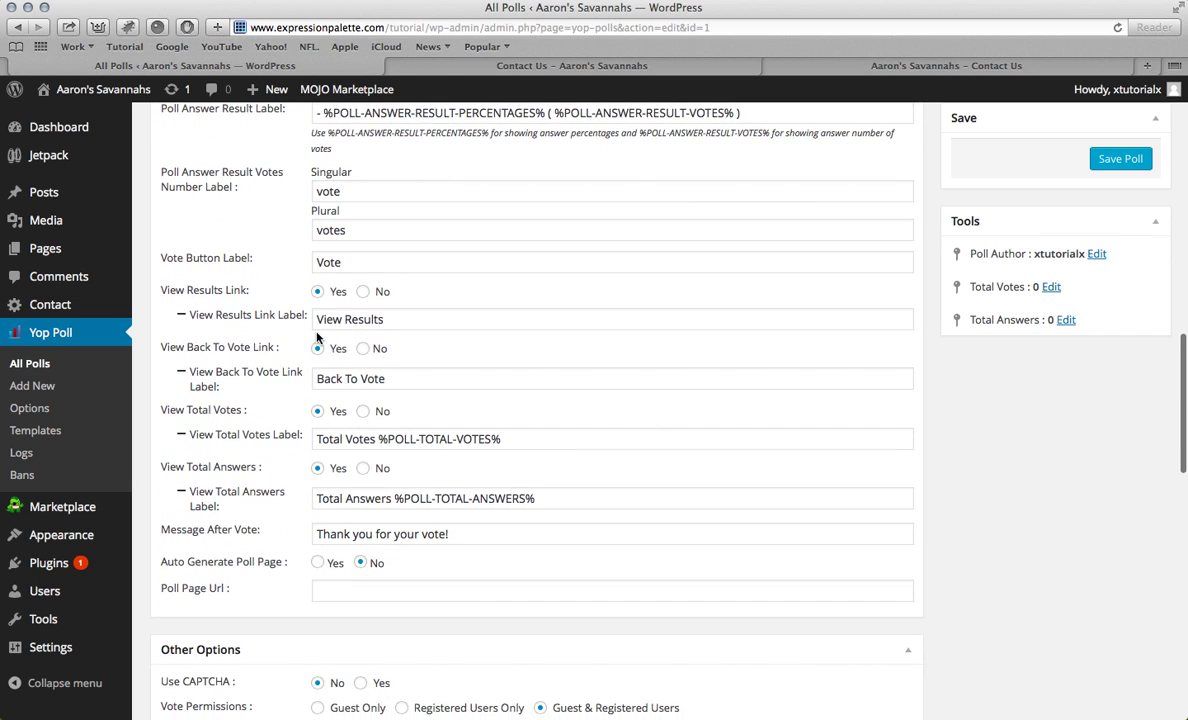
scroll(317, 339, down, 6)
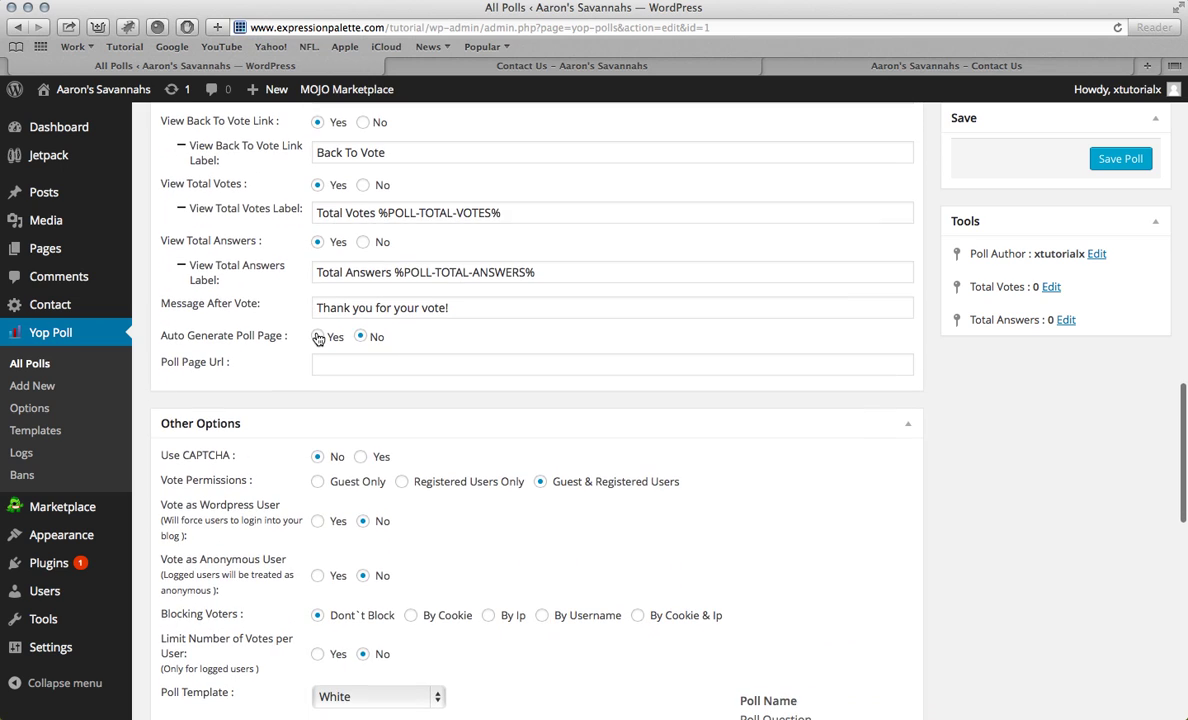
scroll(317, 338, down, 3)
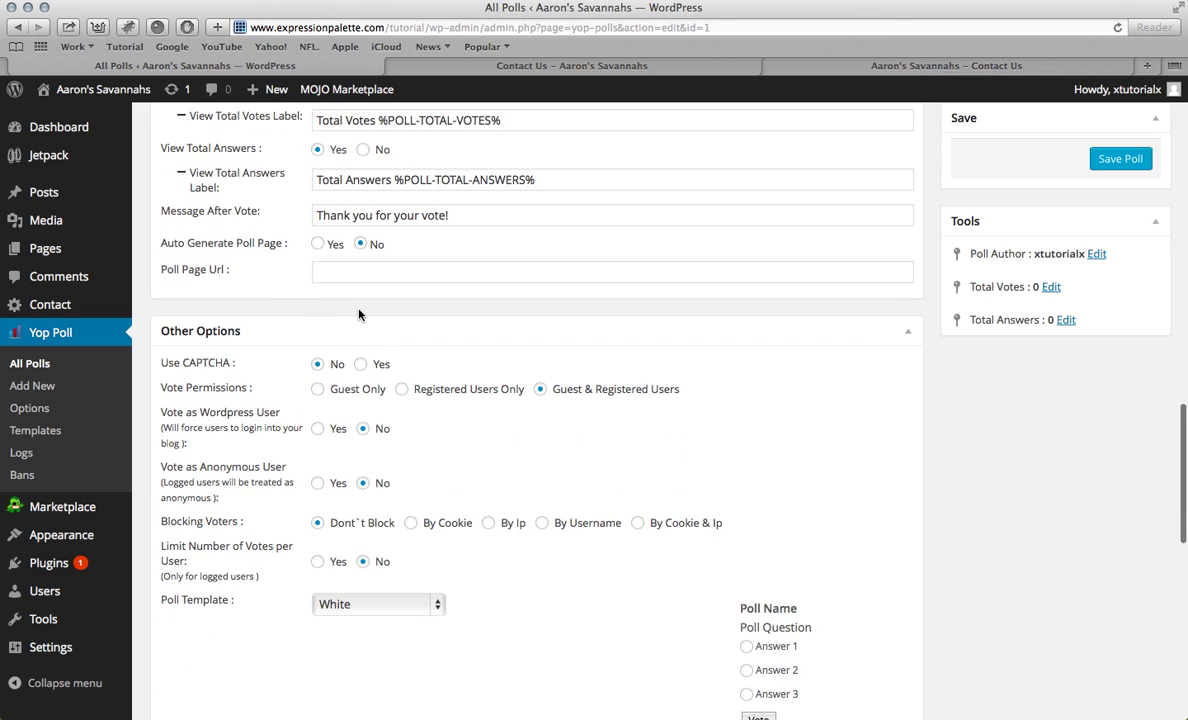
scroll(390, 290, down, 2)
scroll(405, 258, down, 3)
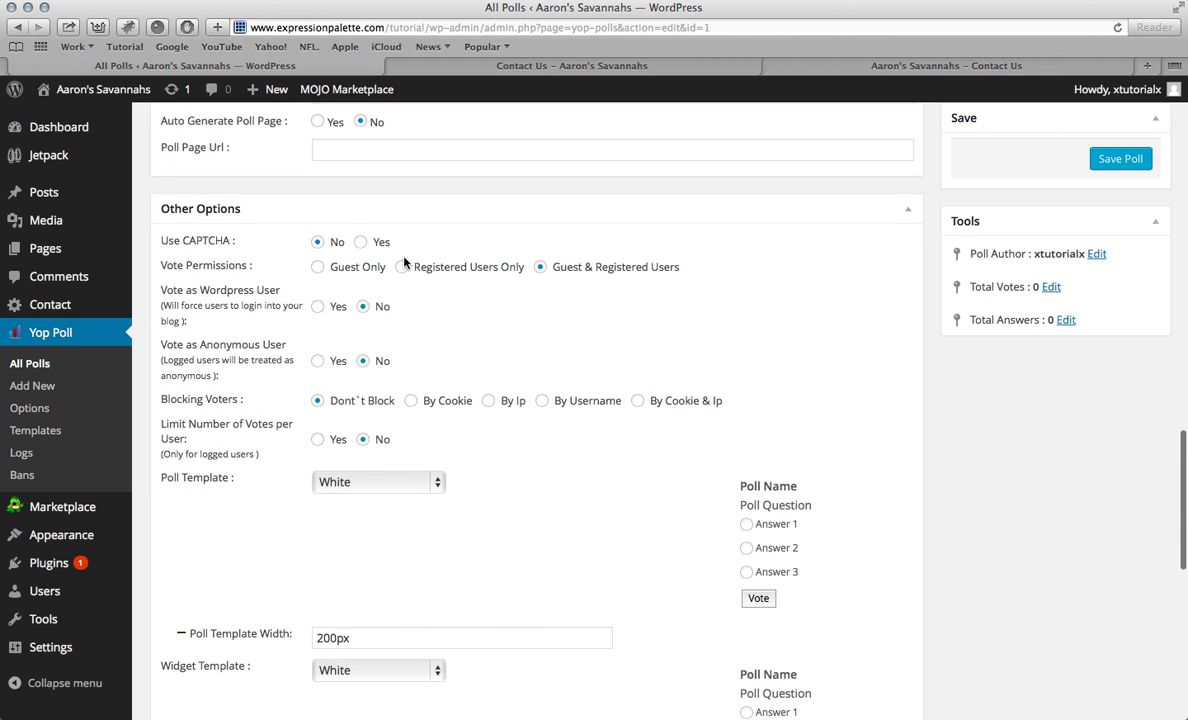
scroll(390, 250, down, 1)
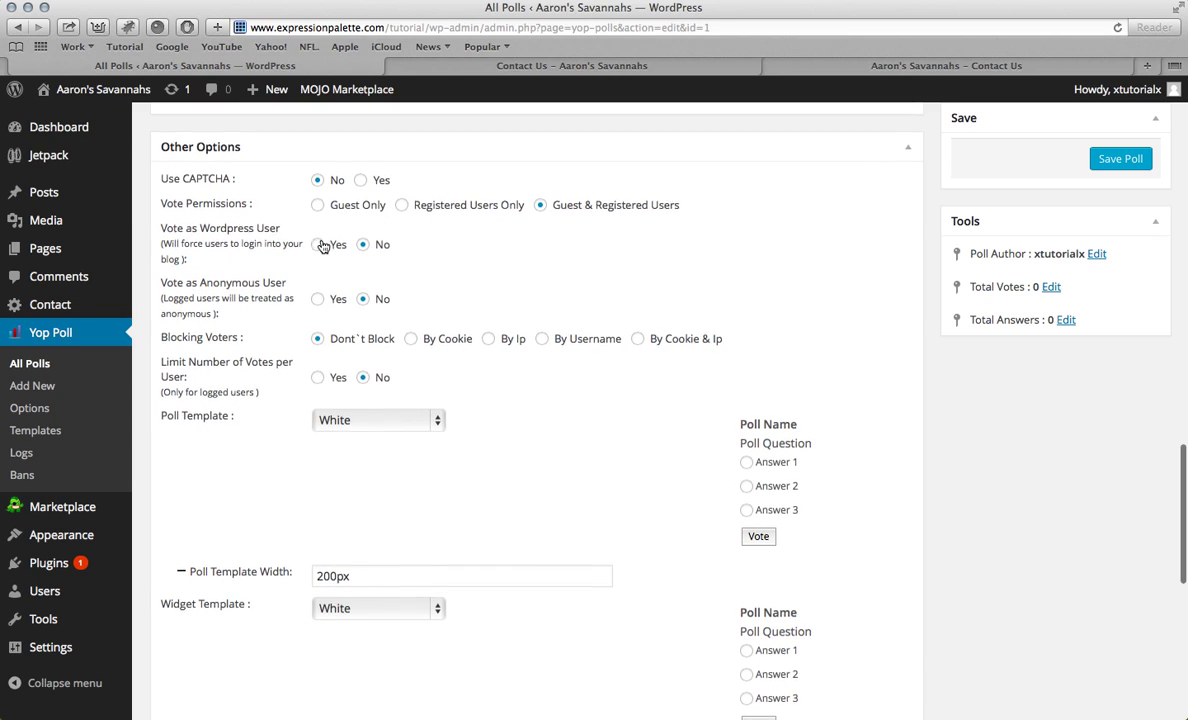
scroll(323, 235, down, 1)
scroll(390, 235, down, 1)
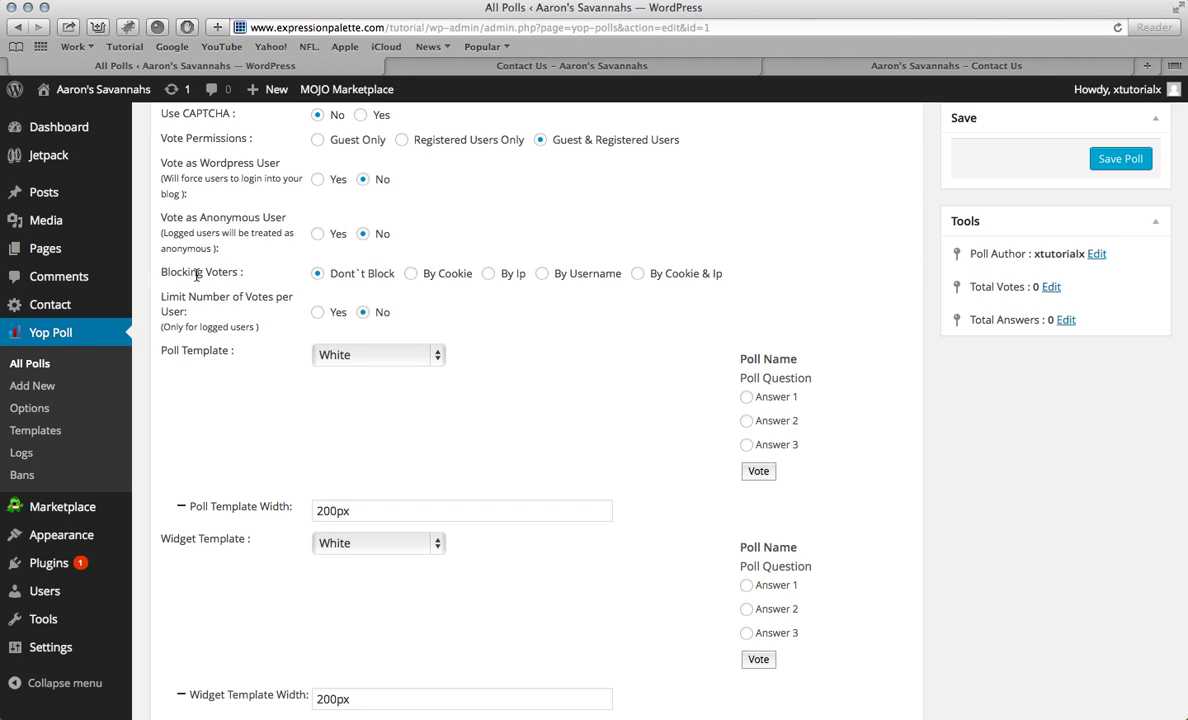
Step: Block repeat voters by cookie and limit each user to 1 vote
click(437, 275)
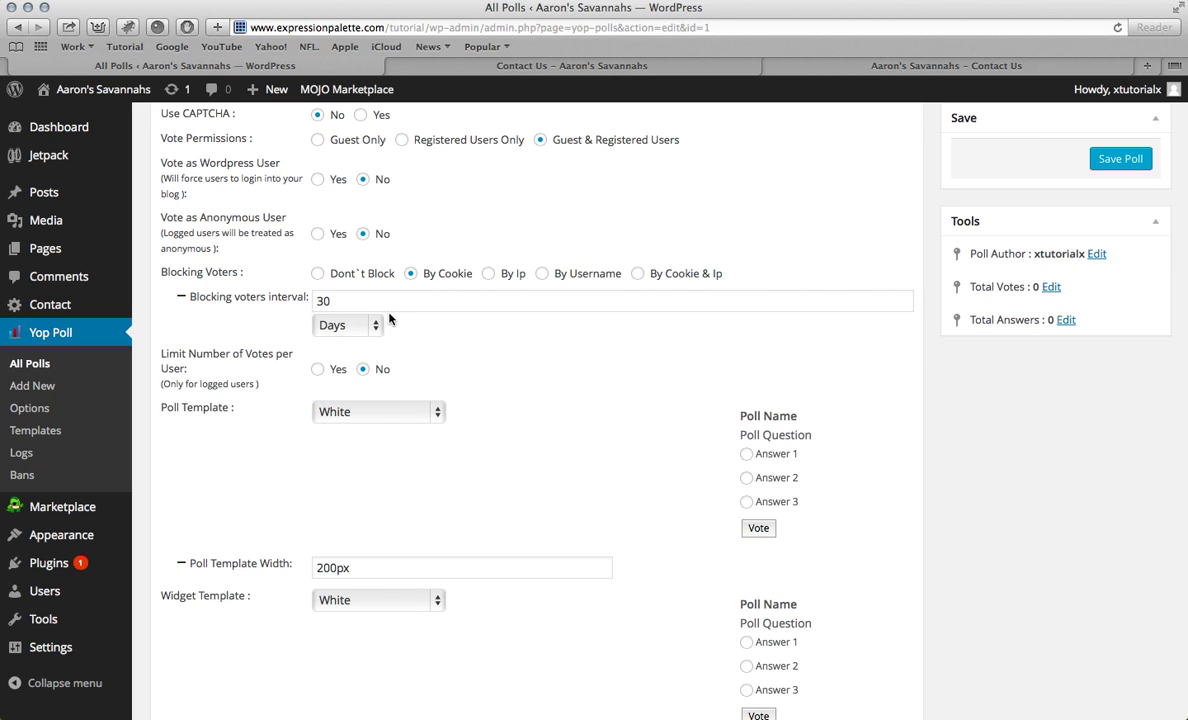
scroll(293, 265, down, 3)
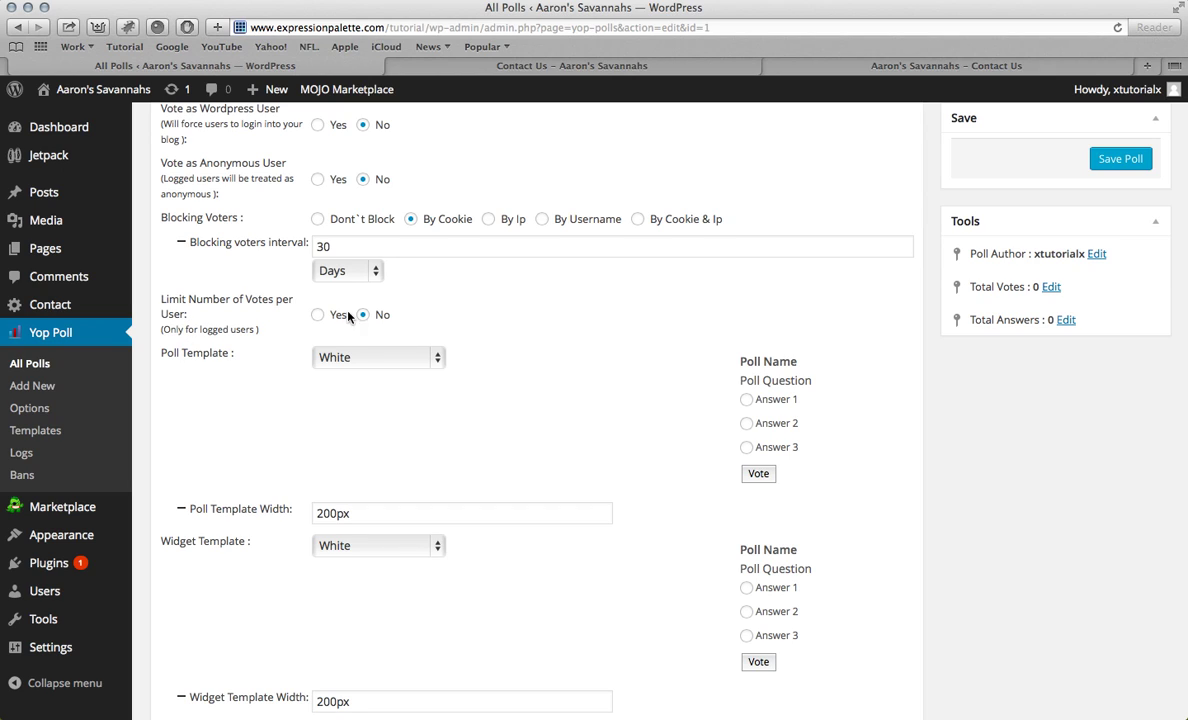
click(318, 314)
click(340, 356)
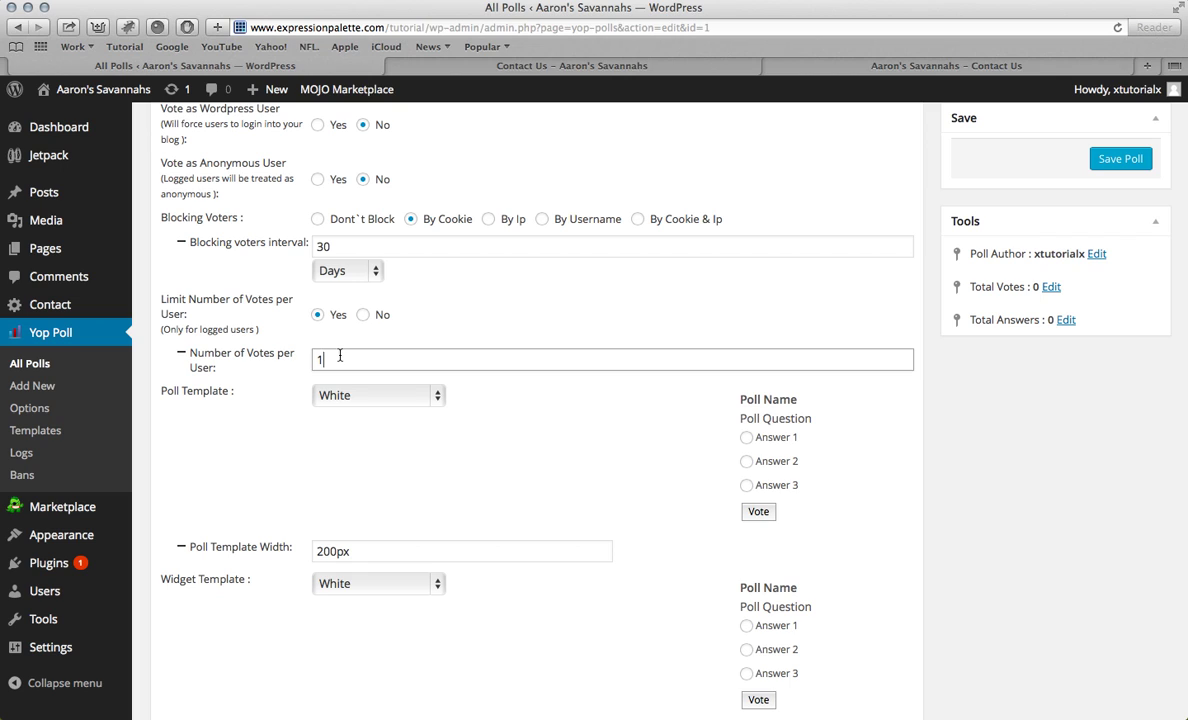
scroll(336, 300, down, 3)
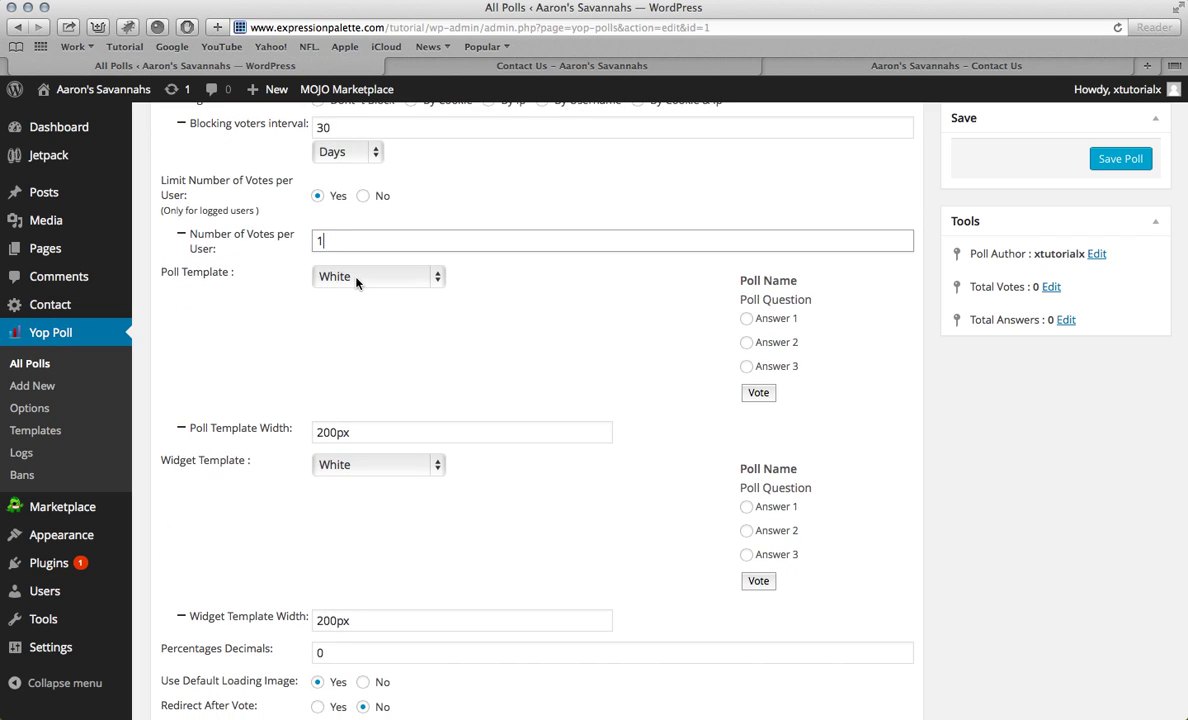
Step: Try the Grey, Dark and Green v1 poll templates, then settle on Green v2
click(356, 280)
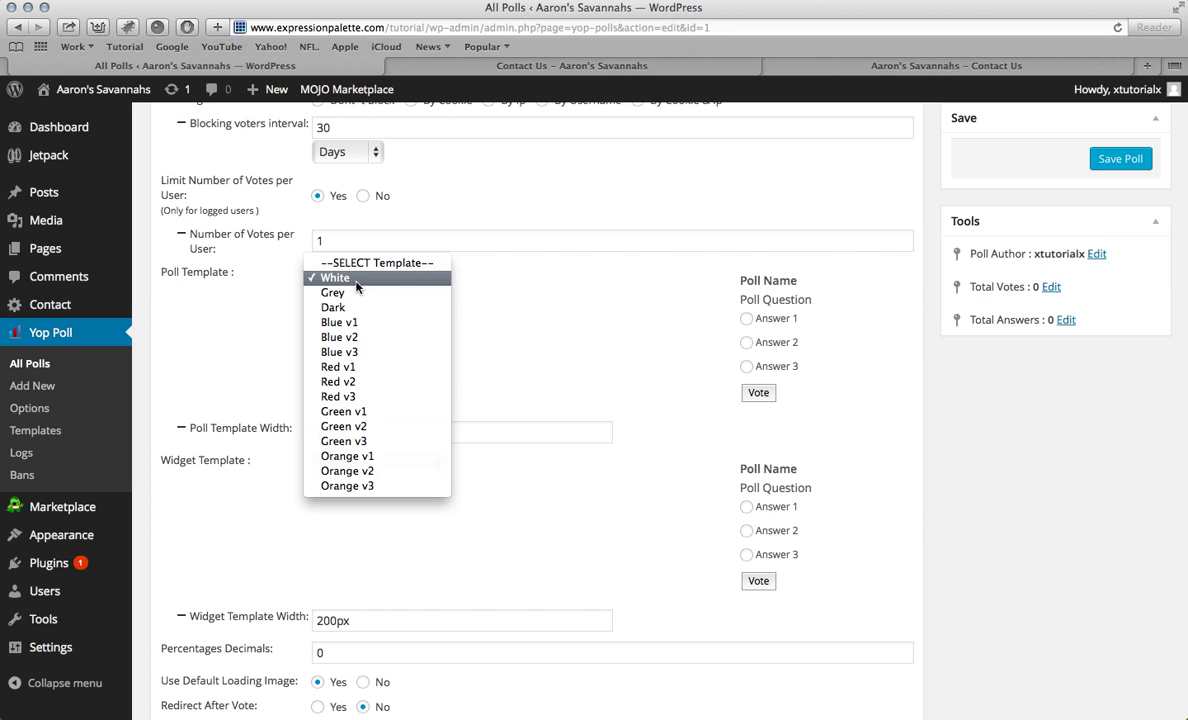
click(357, 292)
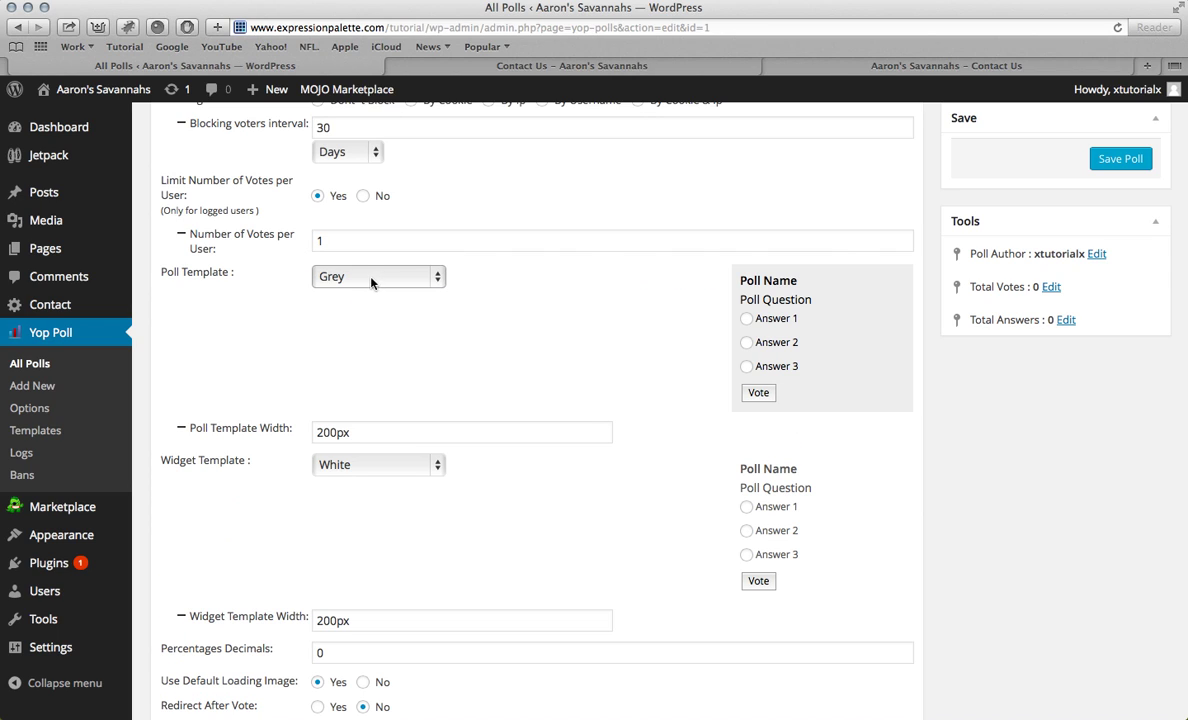
click(371, 283)
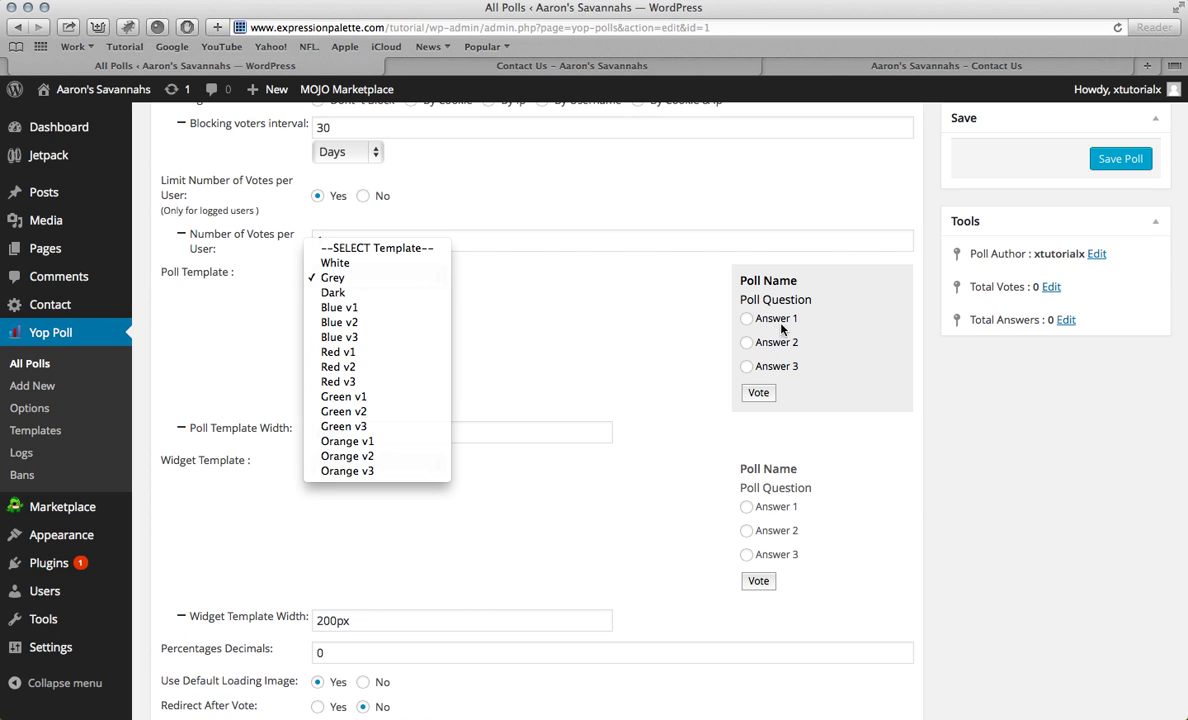
click(380, 283)
click(360, 276)
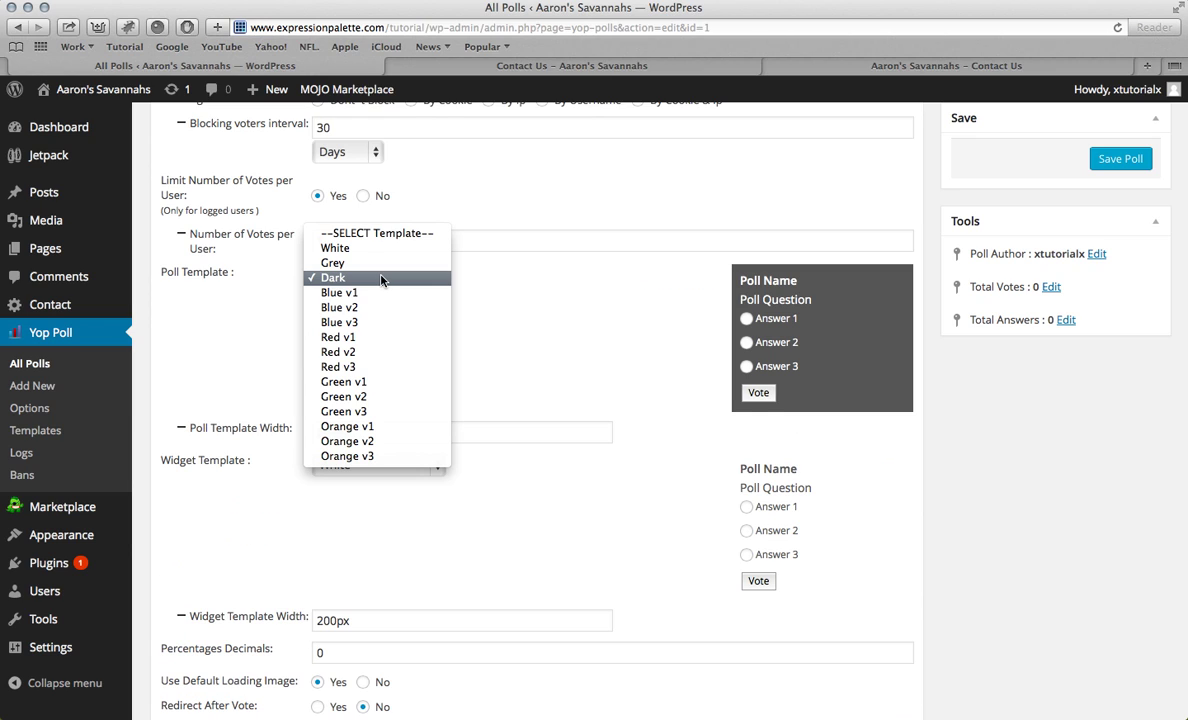
click(367, 385)
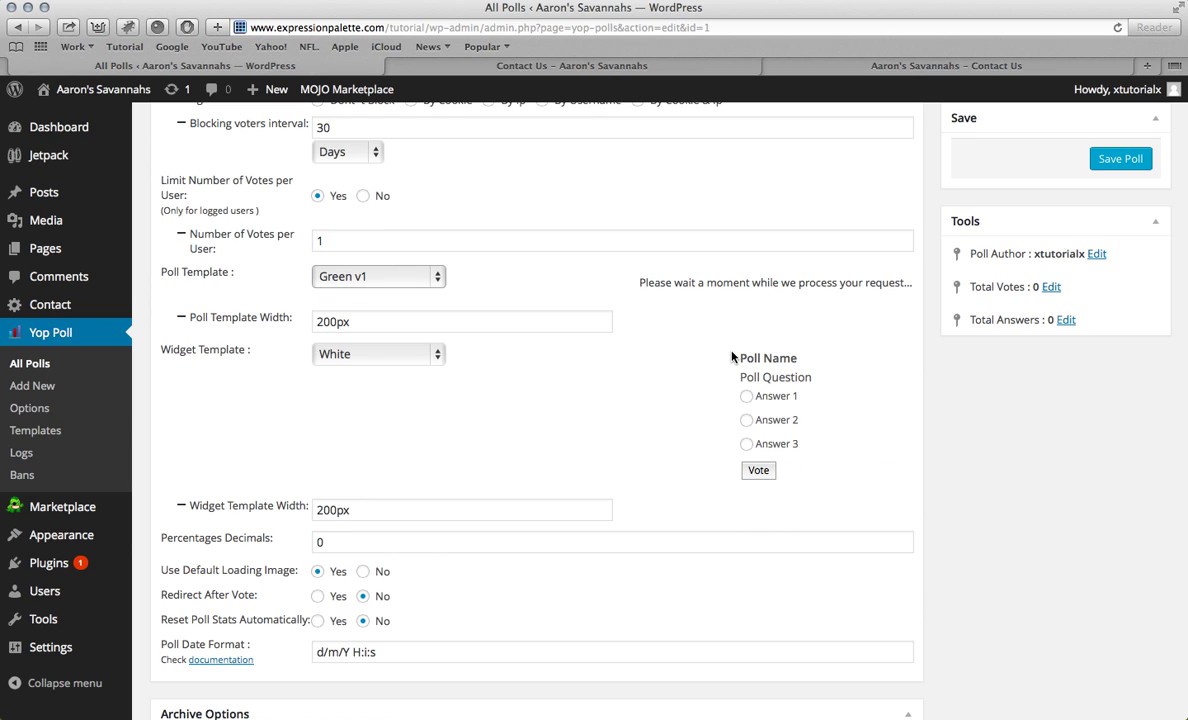
click(345, 280)
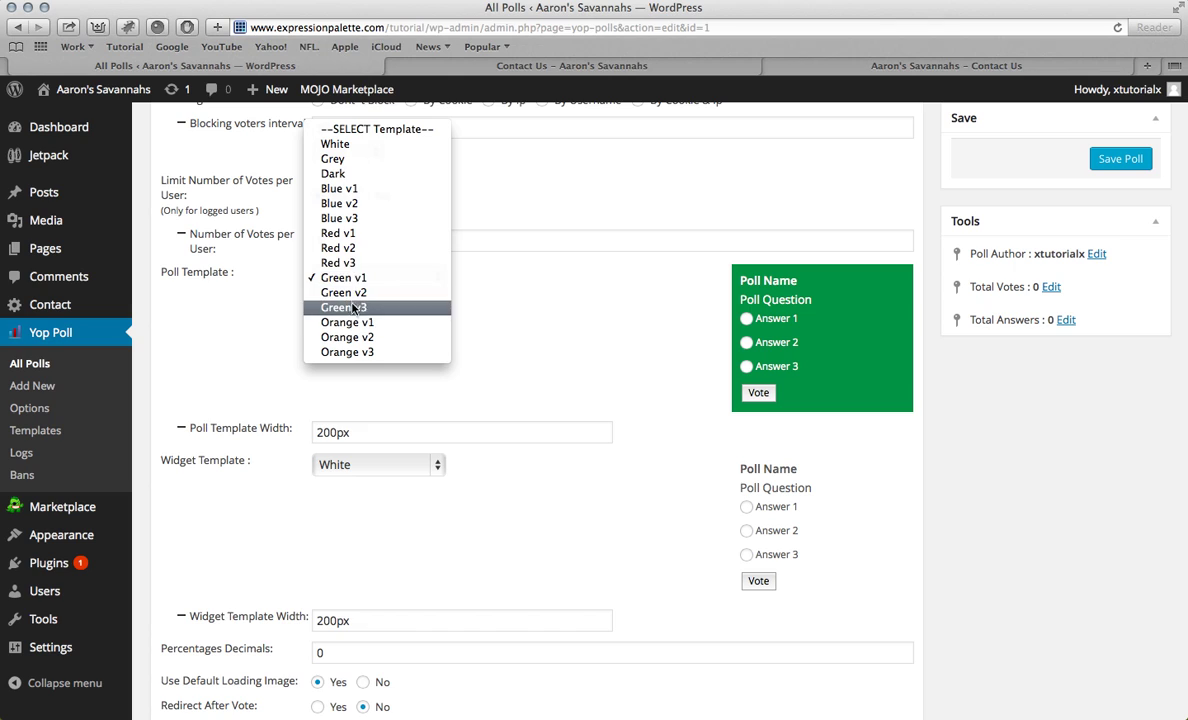
click(352, 297)
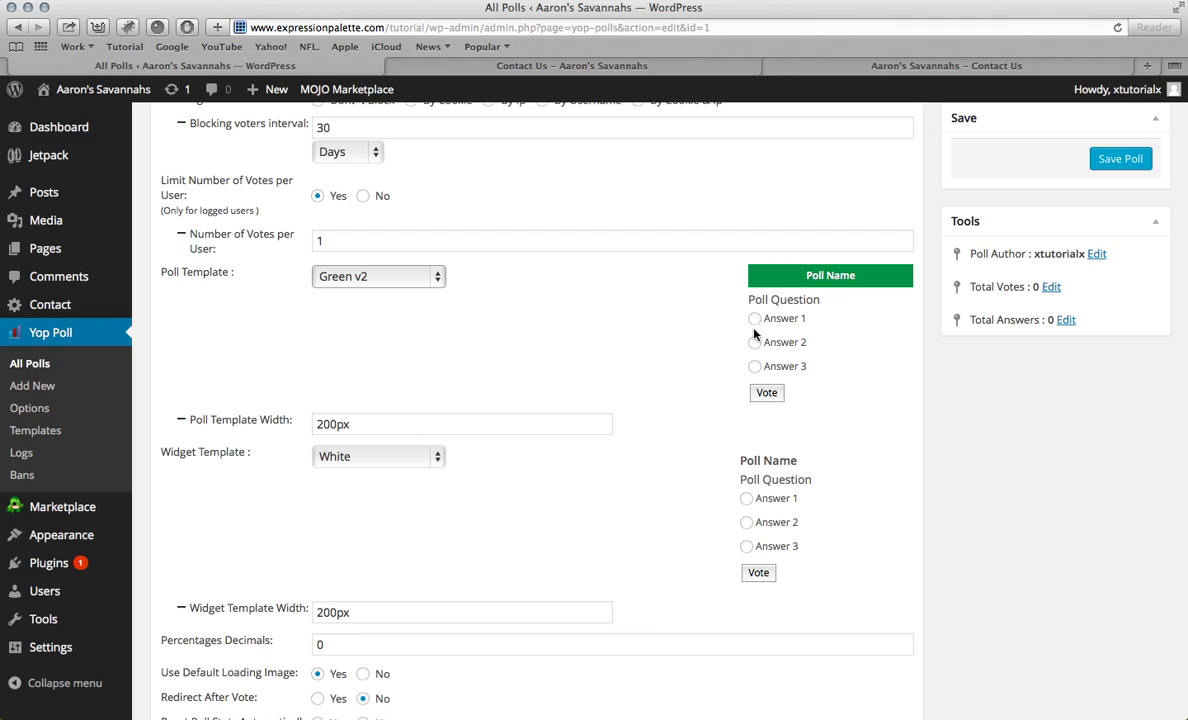
scroll(772, 352, down, 5)
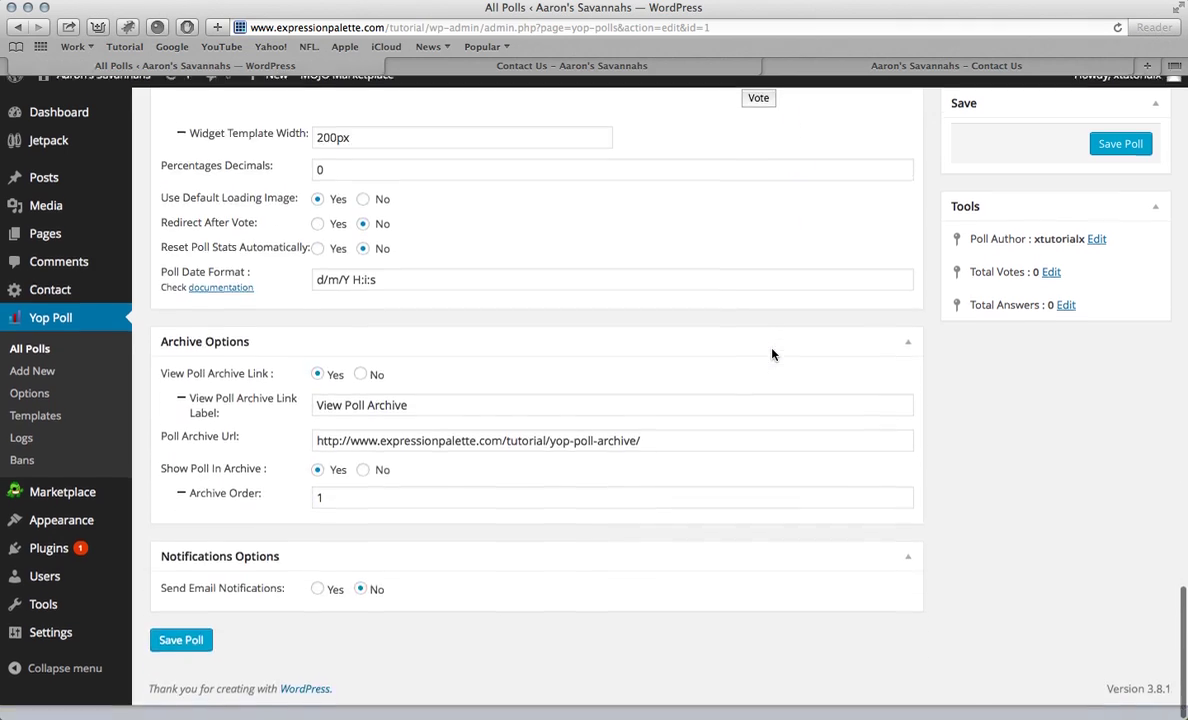
scroll(772, 352, up, 10)
scroll(772, 352, down, 10)
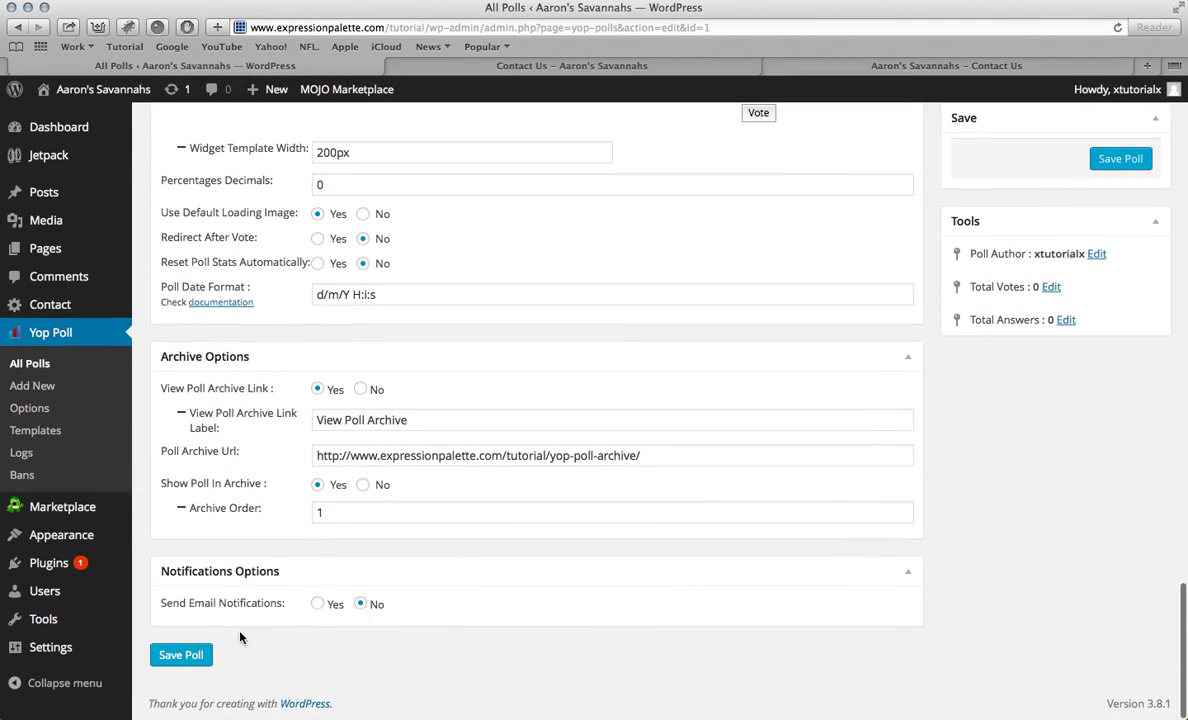
scroll(184, 663, up, 10)
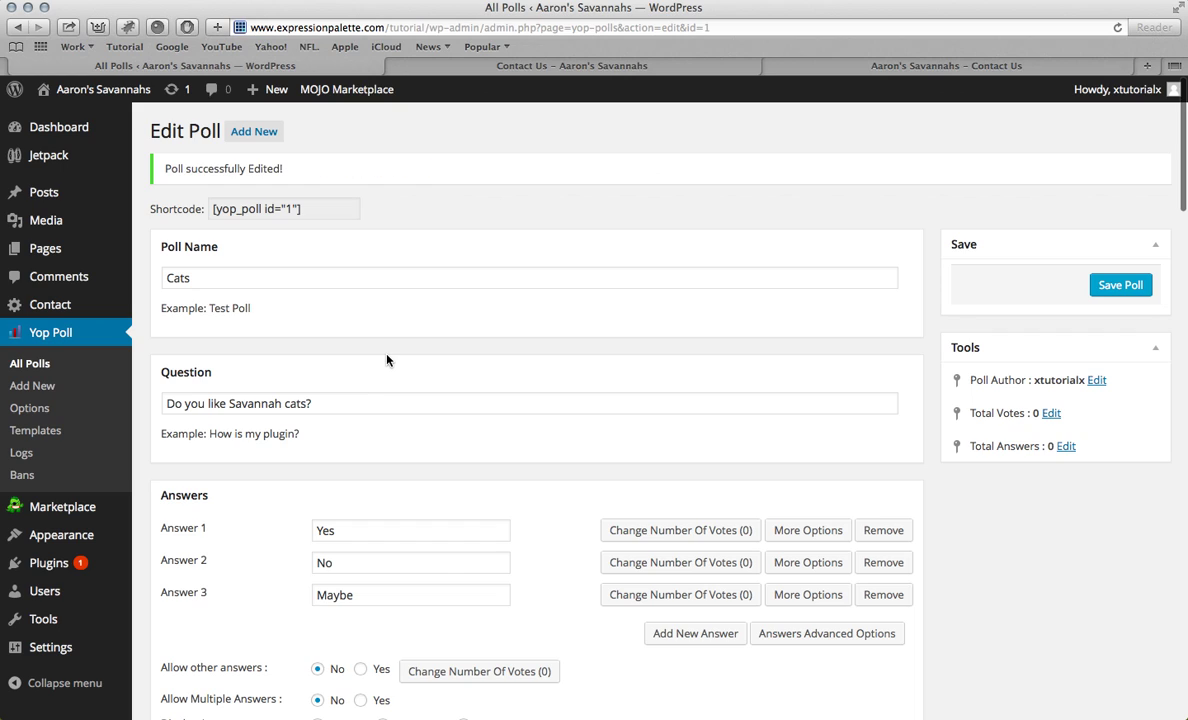
Step: Select the poll shortcode, then remove every widget from the Left Sidebar on the Widgets page
click(310, 209)
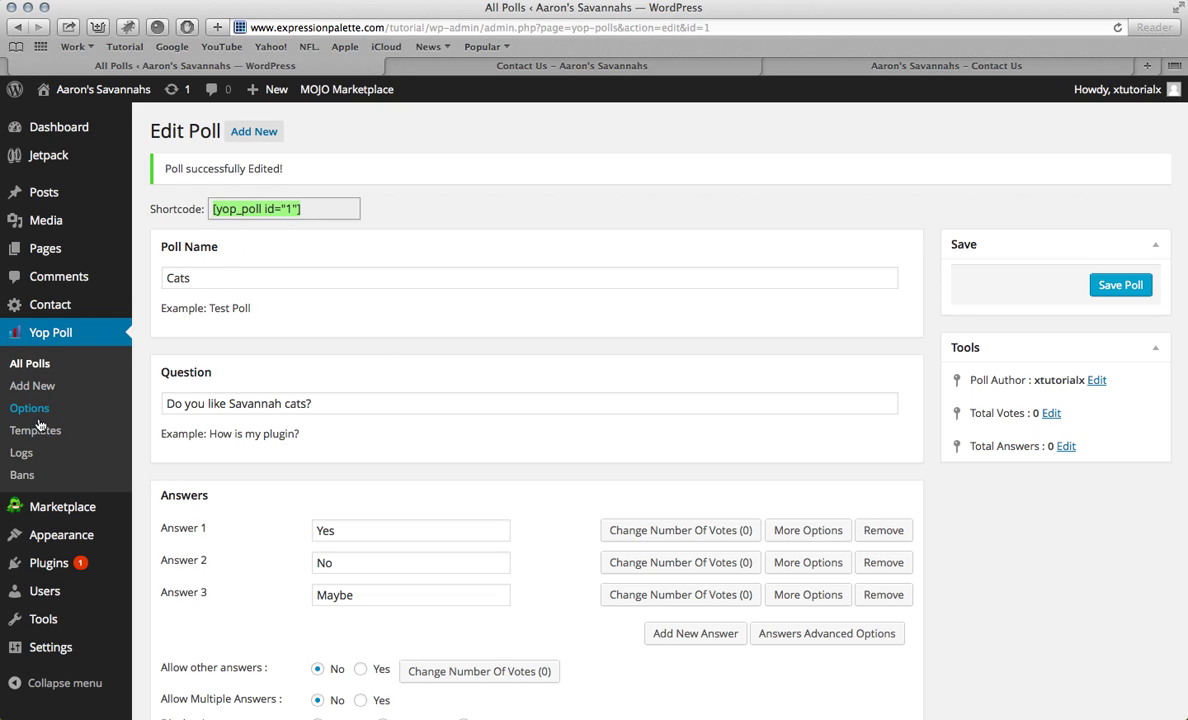
mouse_move(34, 528)
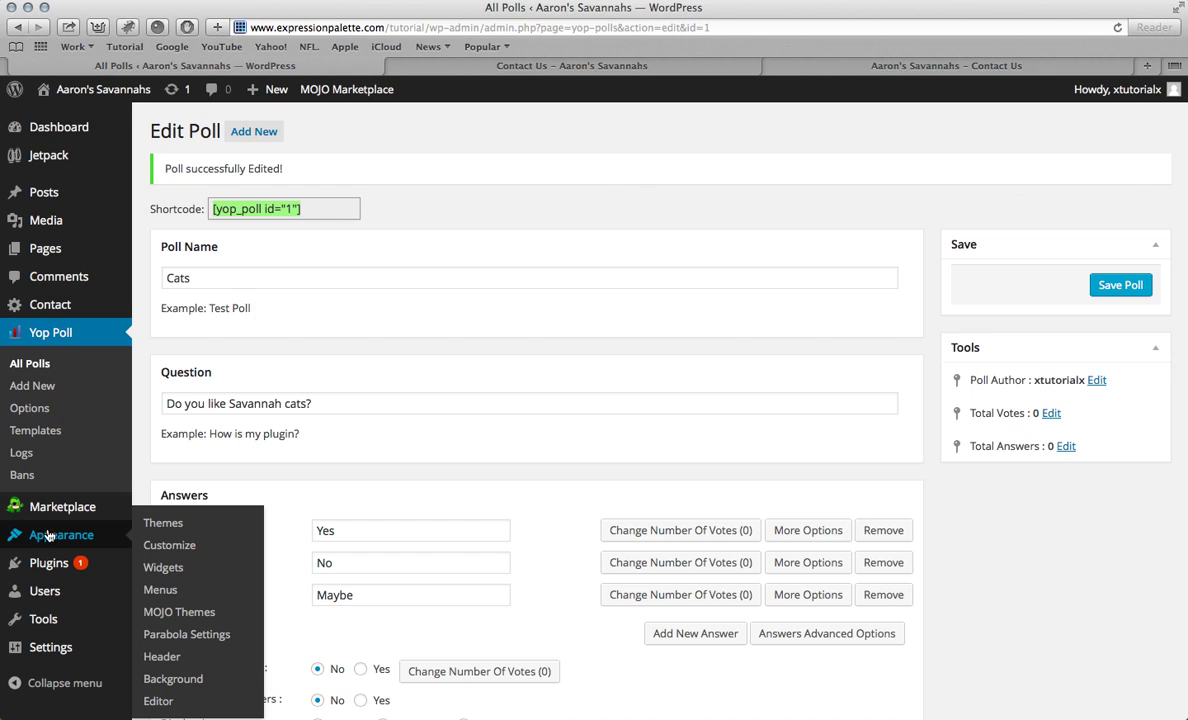
click(168, 568)
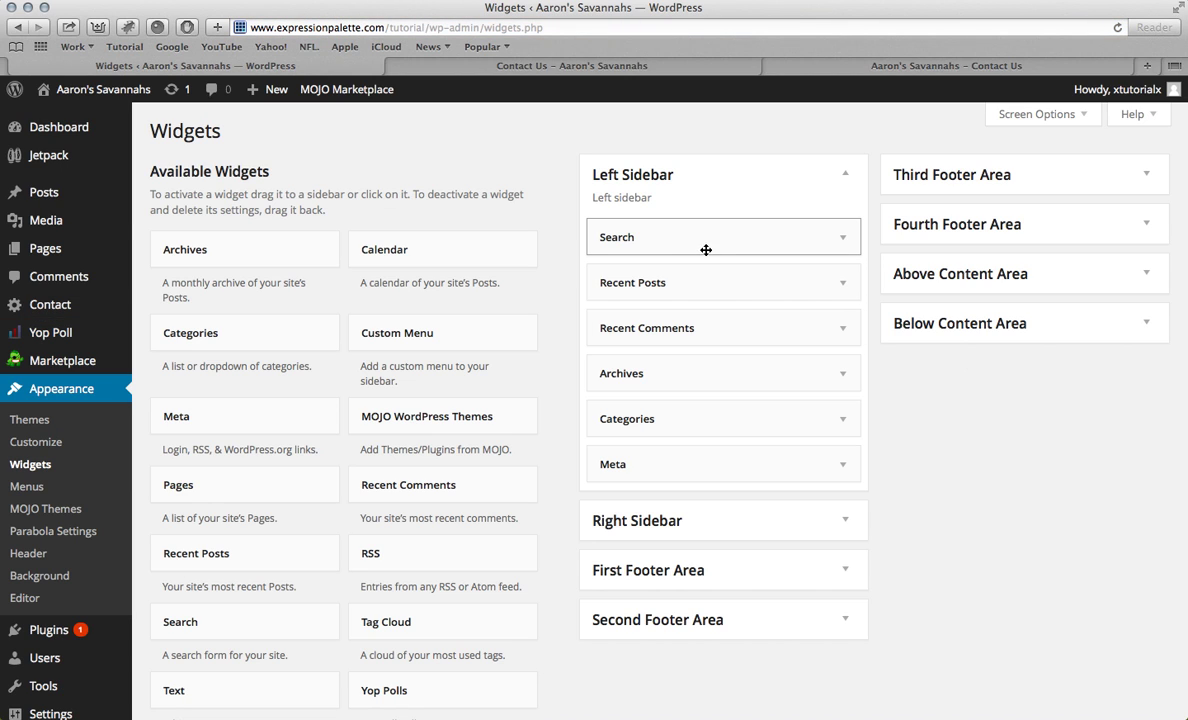
drag(706, 250, 411, 212)
drag(684, 244, 432, 238)
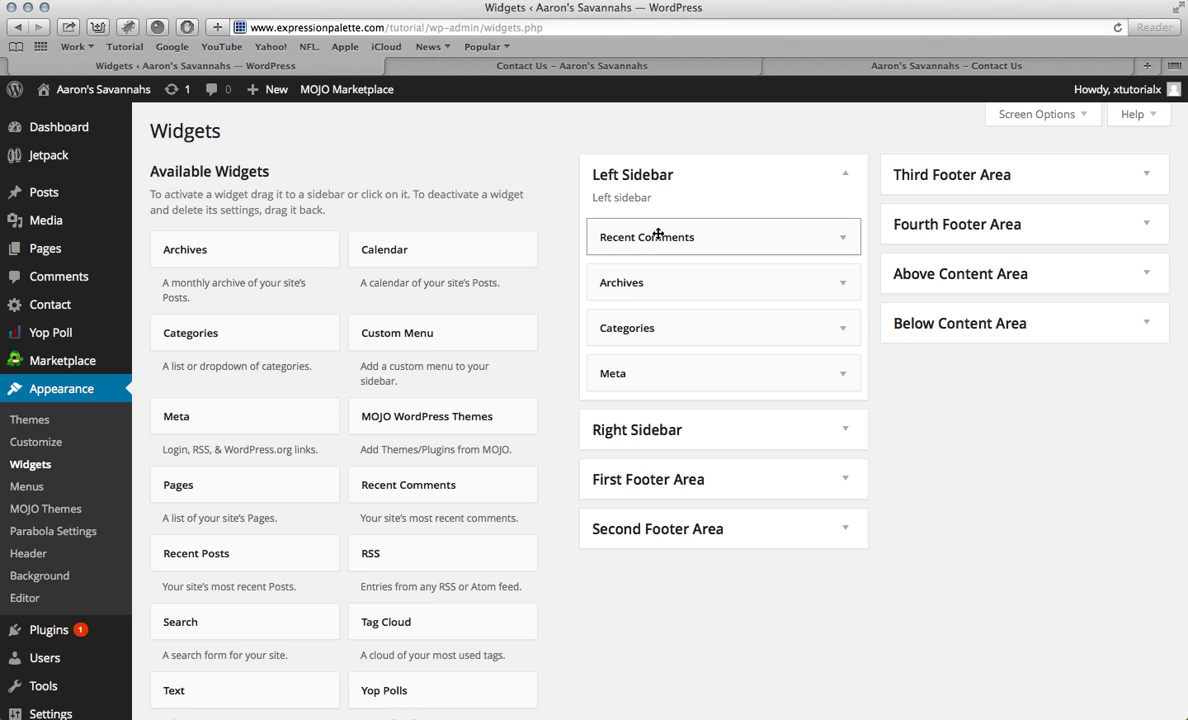
drag(600, 237, 424, 233)
drag(620, 236, 418, 241)
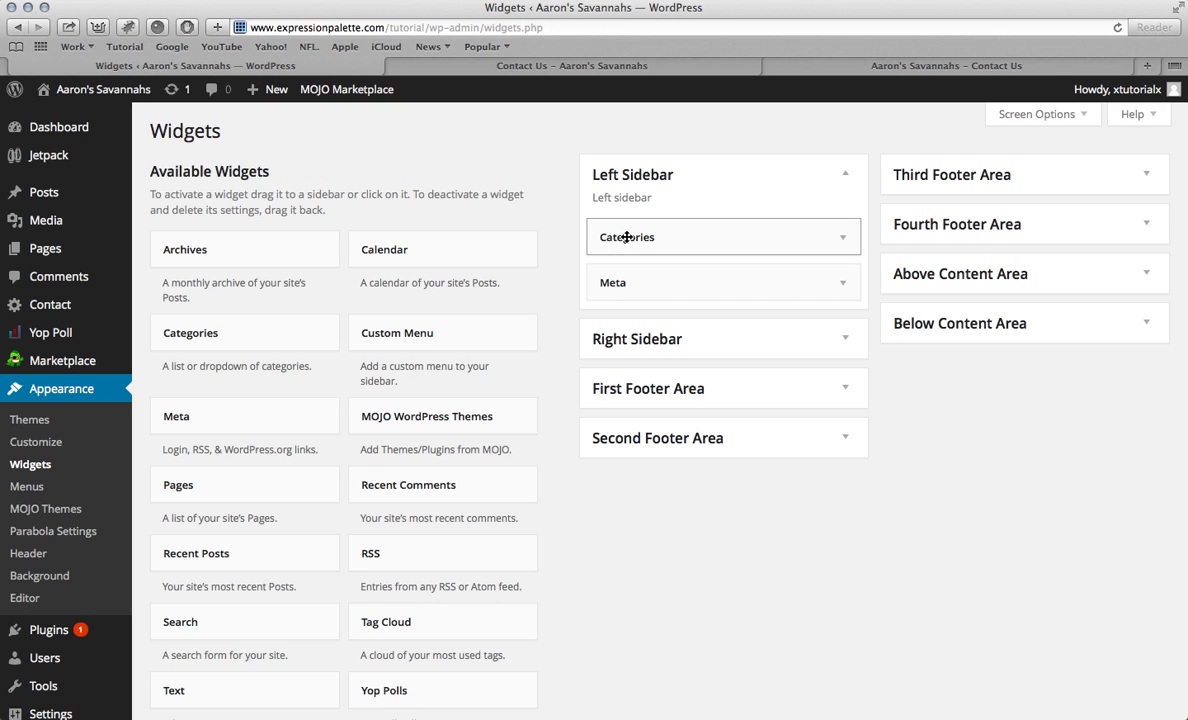
drag(610, 236, 353, 238)
drag(599, 236, 379, 237)
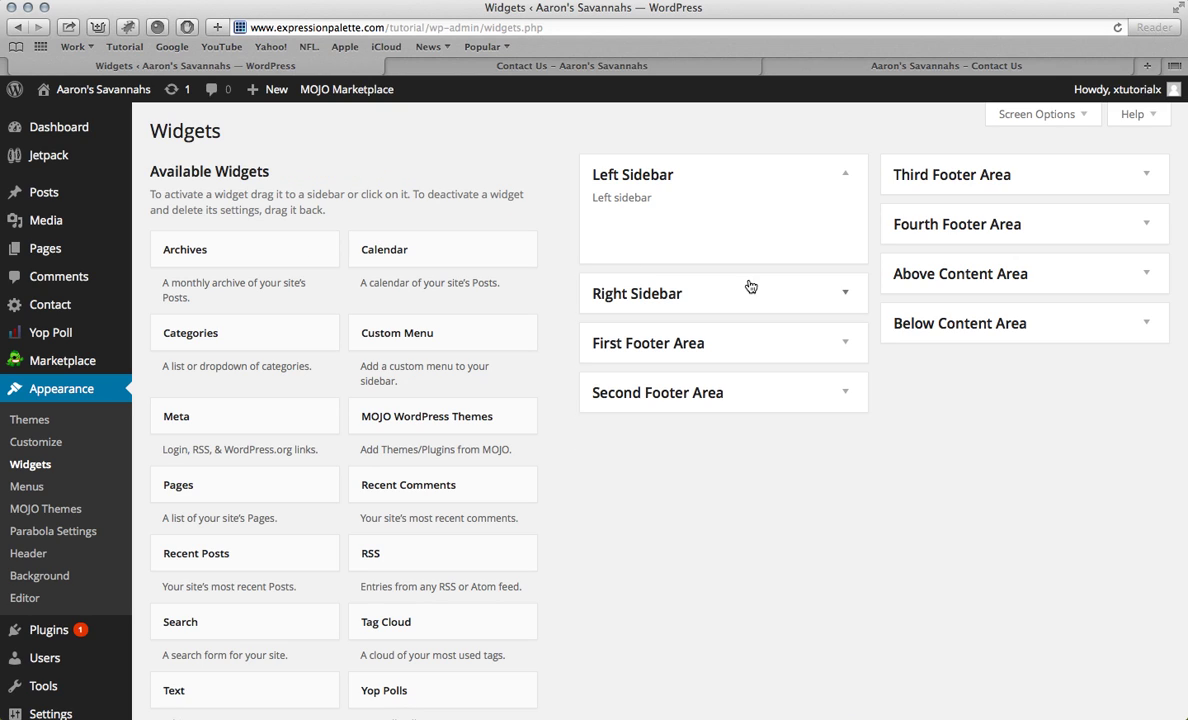
click(847, 176)
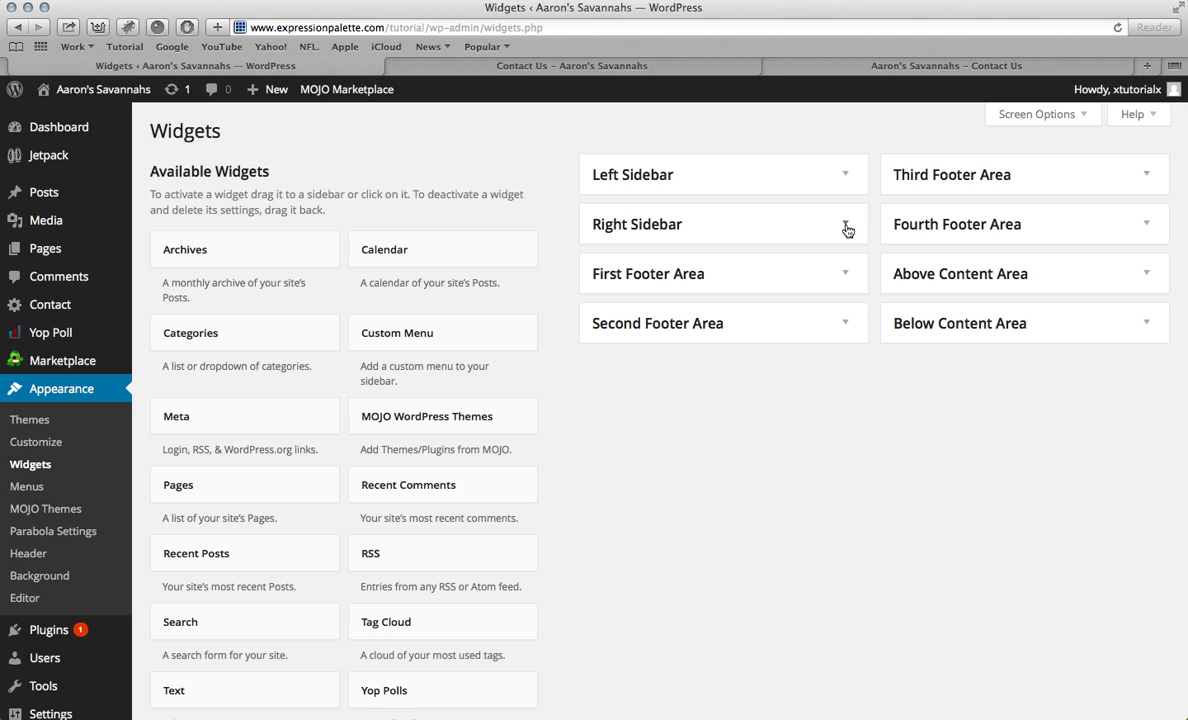
Step: Add a Yop Polls widget titled Question to the Right Sidebar, showing the Cats poll, and save it
click(846, 228)
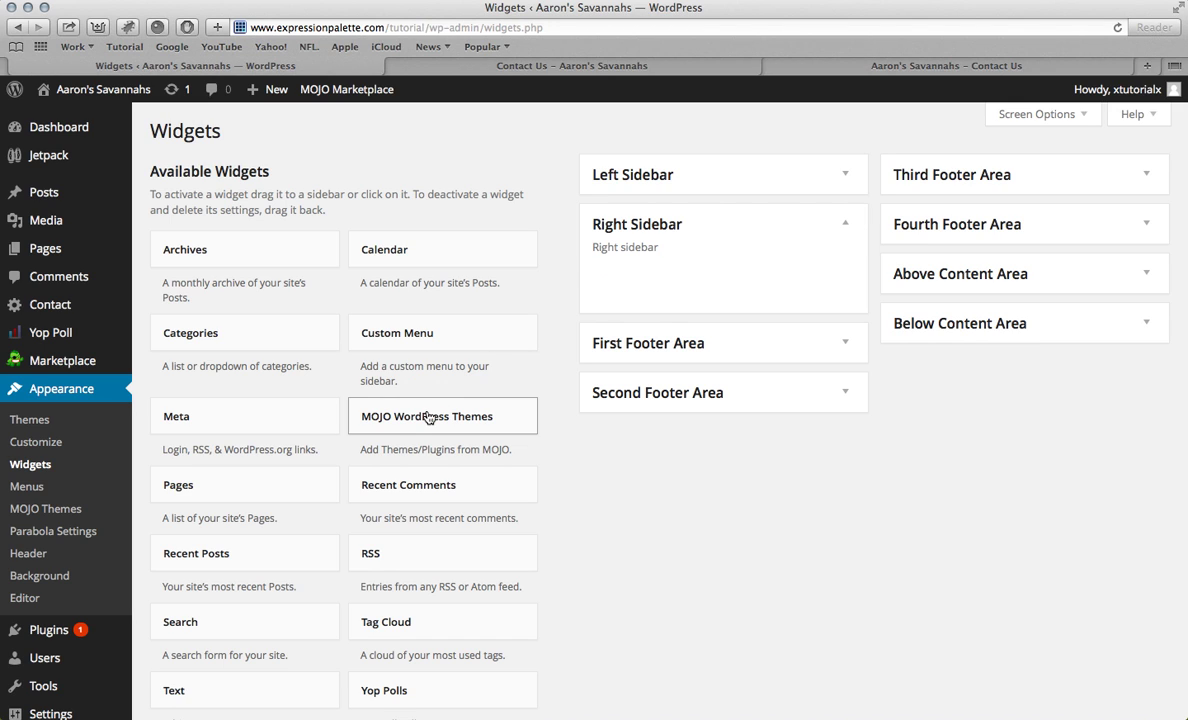
scroll(428, 415, down, 2)
scroll(406, 593, up, 1)
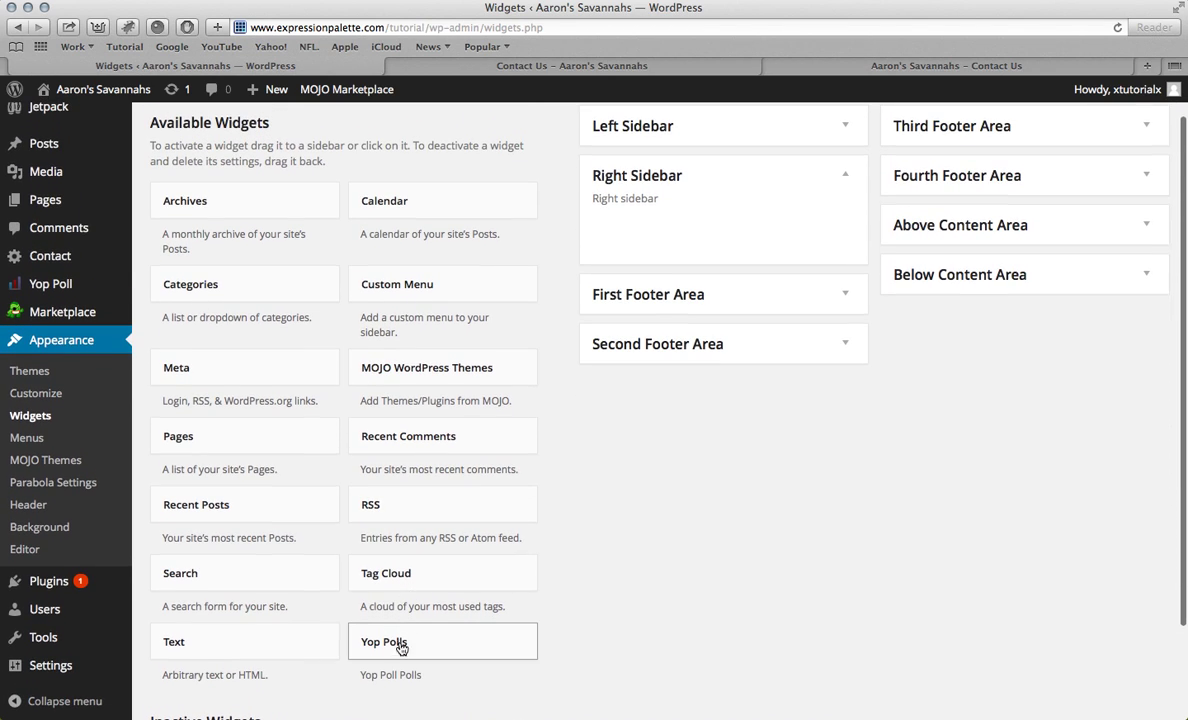
drag(397, 649, 626, 229)
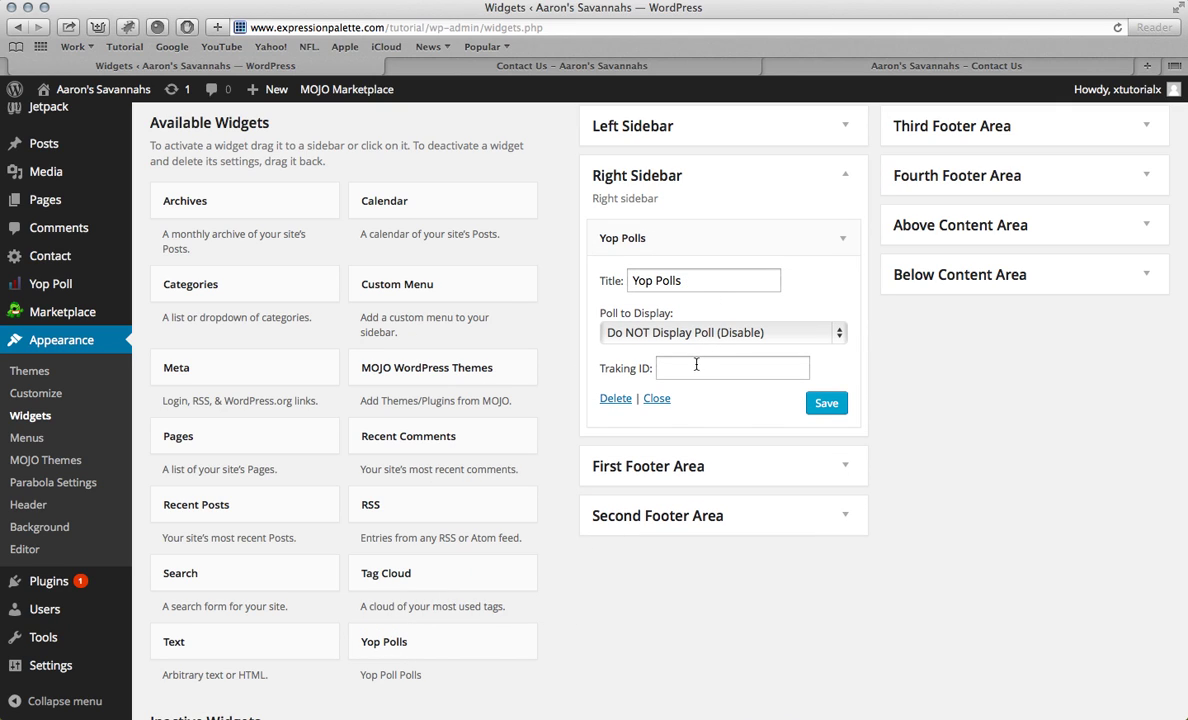
triple_click(702, 281)
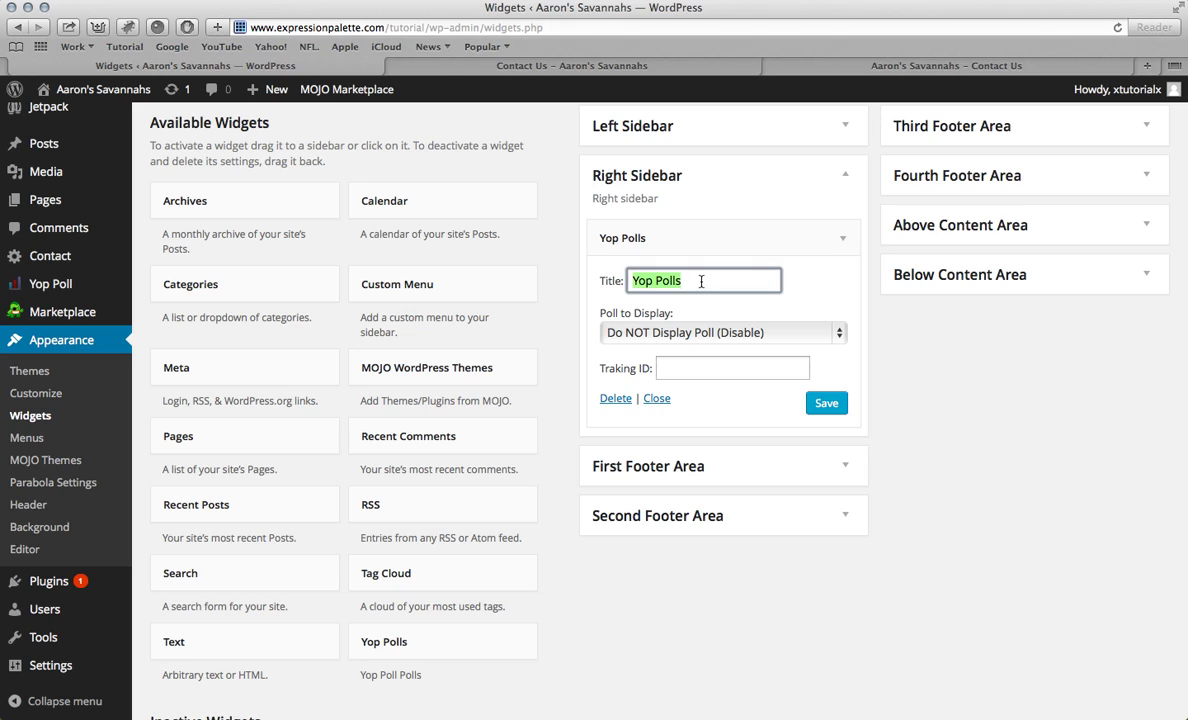
key(BackSpace)
click(772, 332)
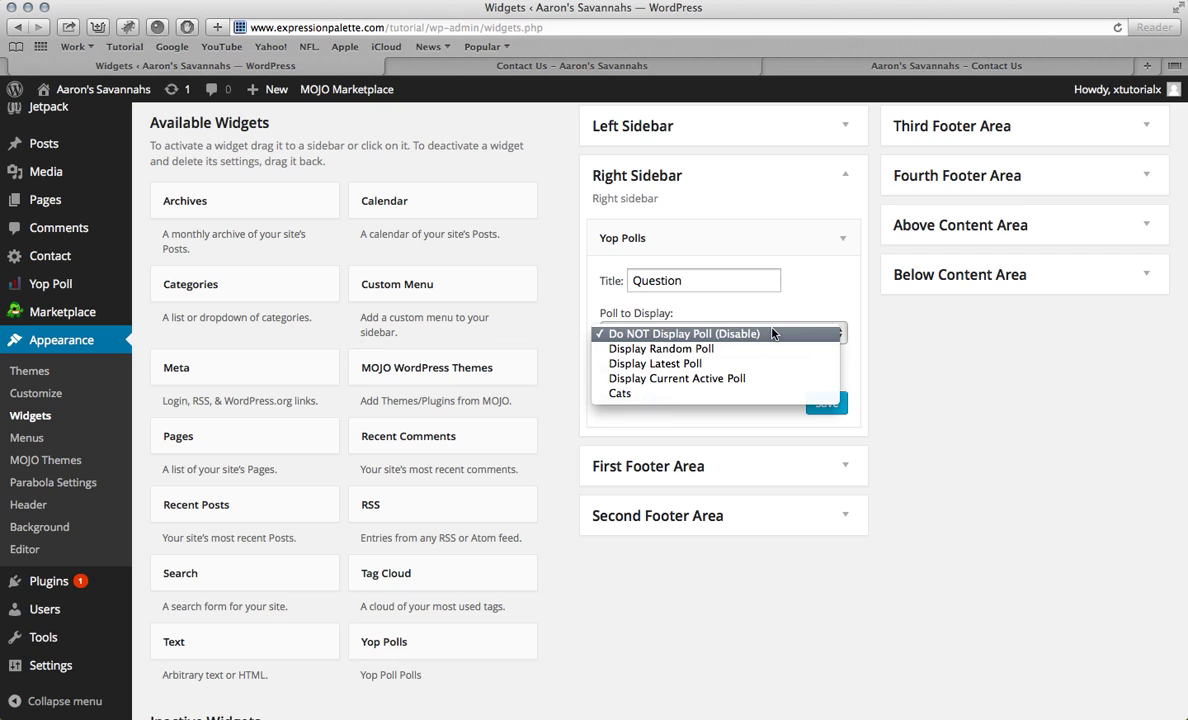
click(772, 333)
click(716, 332)
click(743, 394)
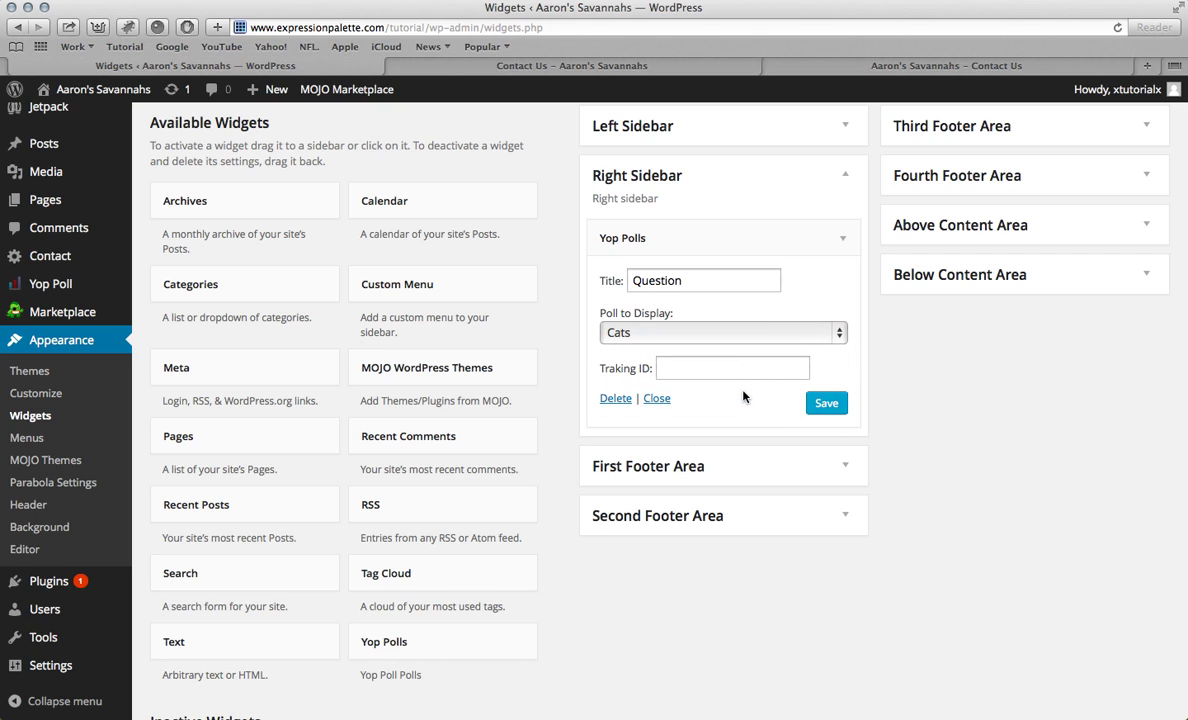
click(826, 404)
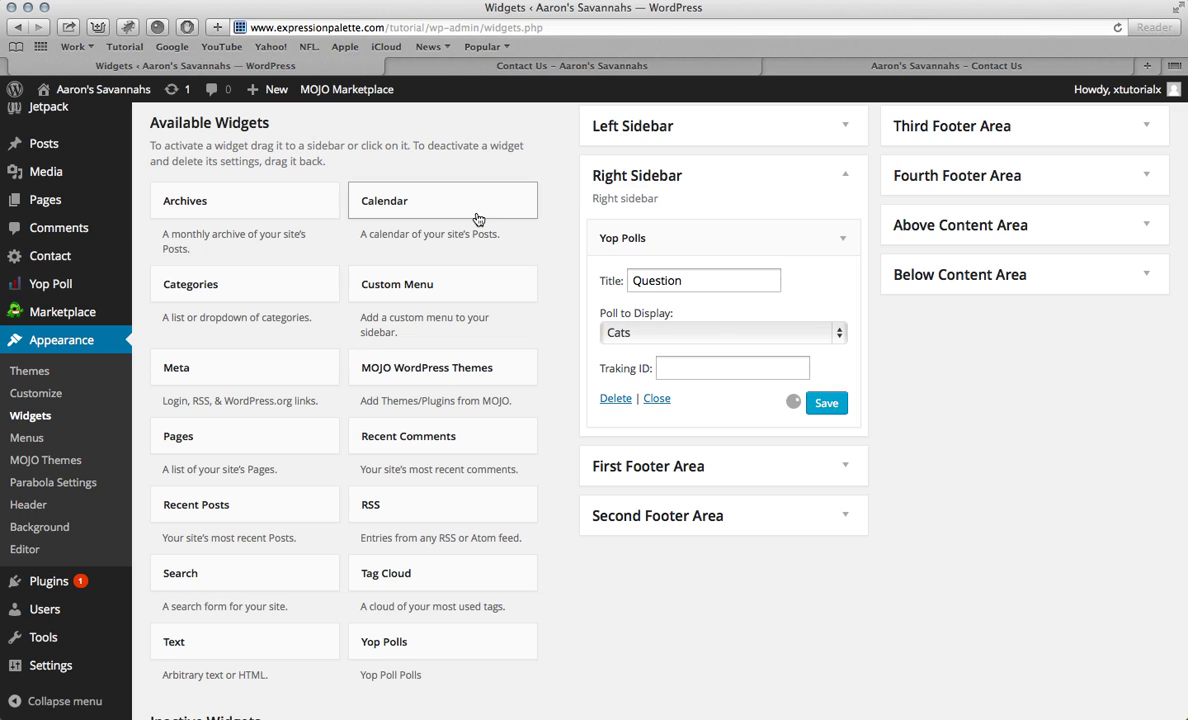
Step: Reload the Contact Us page and check the Question poll in its sidebar
click(485, 66)
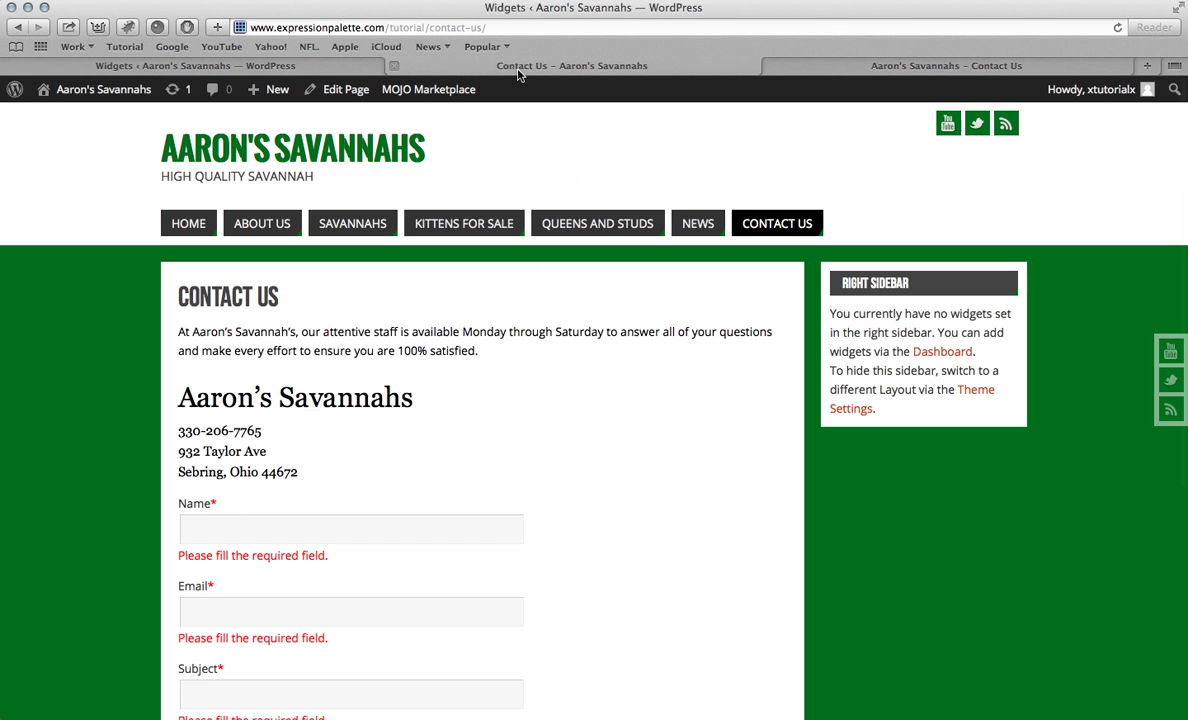
key(super+r)
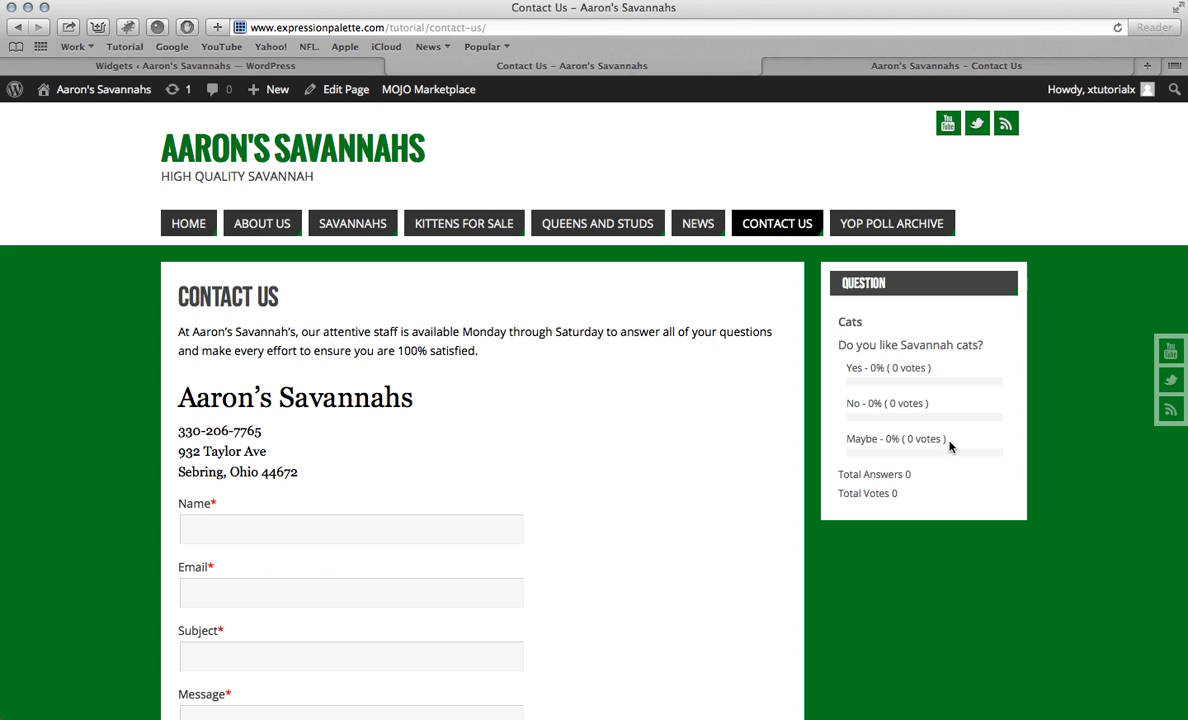
scroll(947, 312, down, 4)
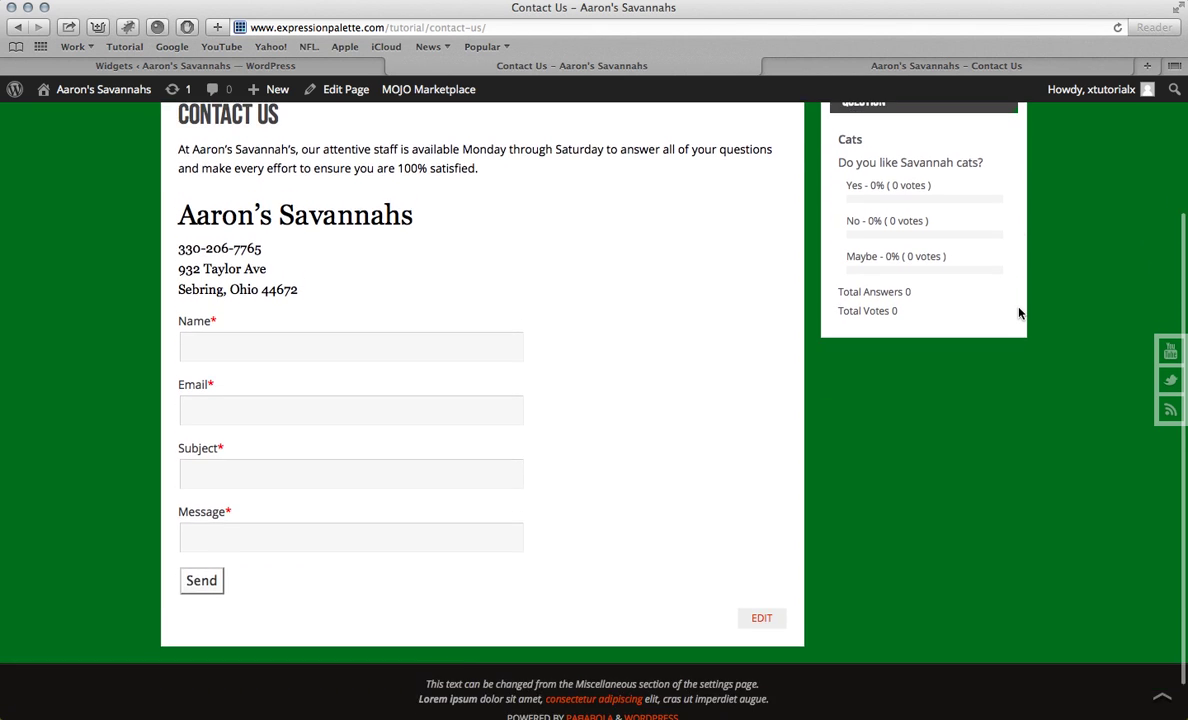
scroll(947, 313, up, 3)
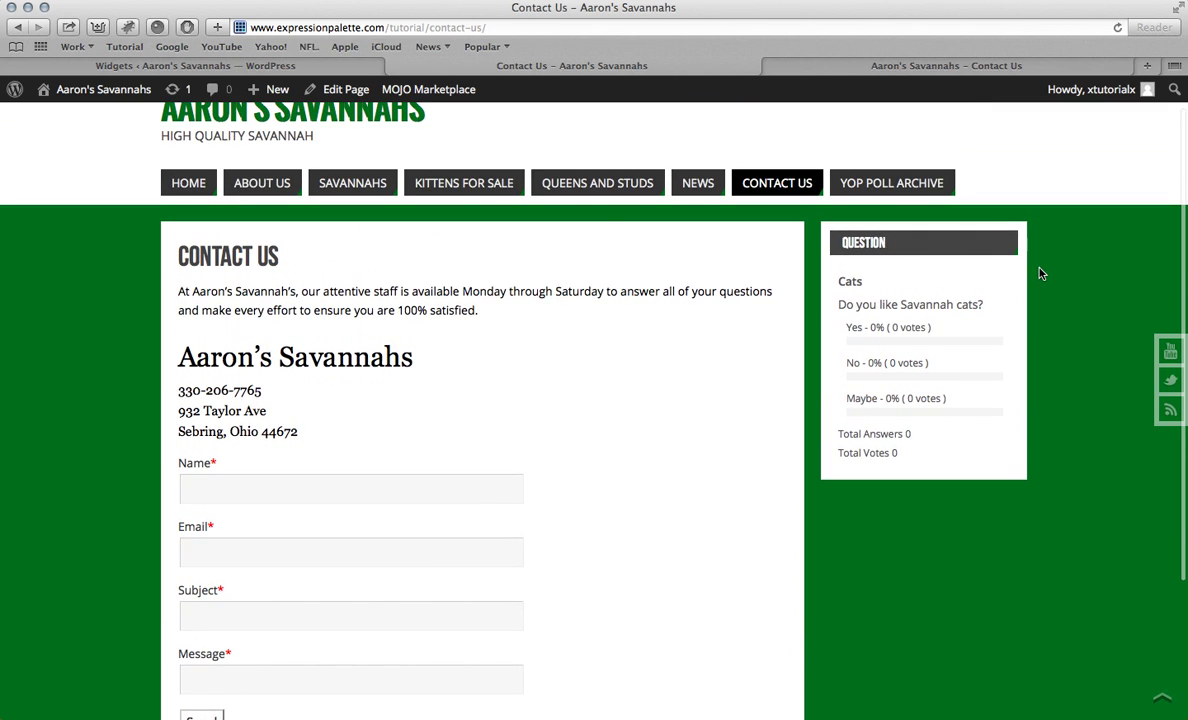
scroll(1015, 275, down, 1)
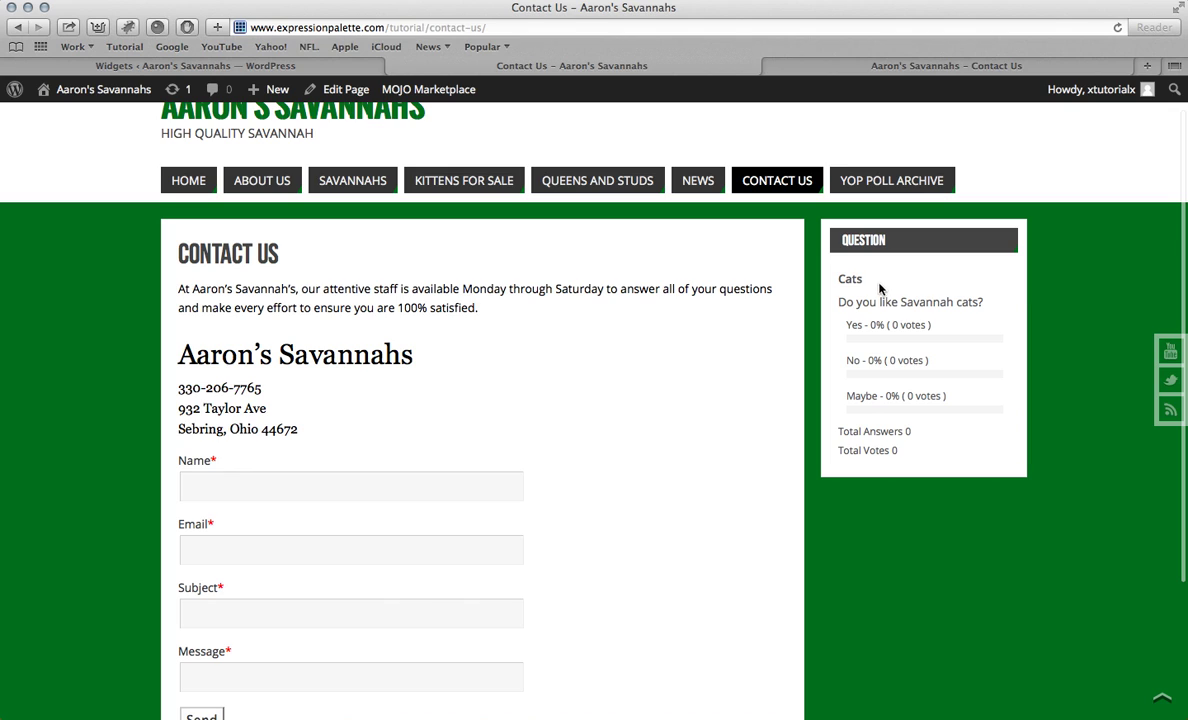
scroll(850, 288, up, 1)
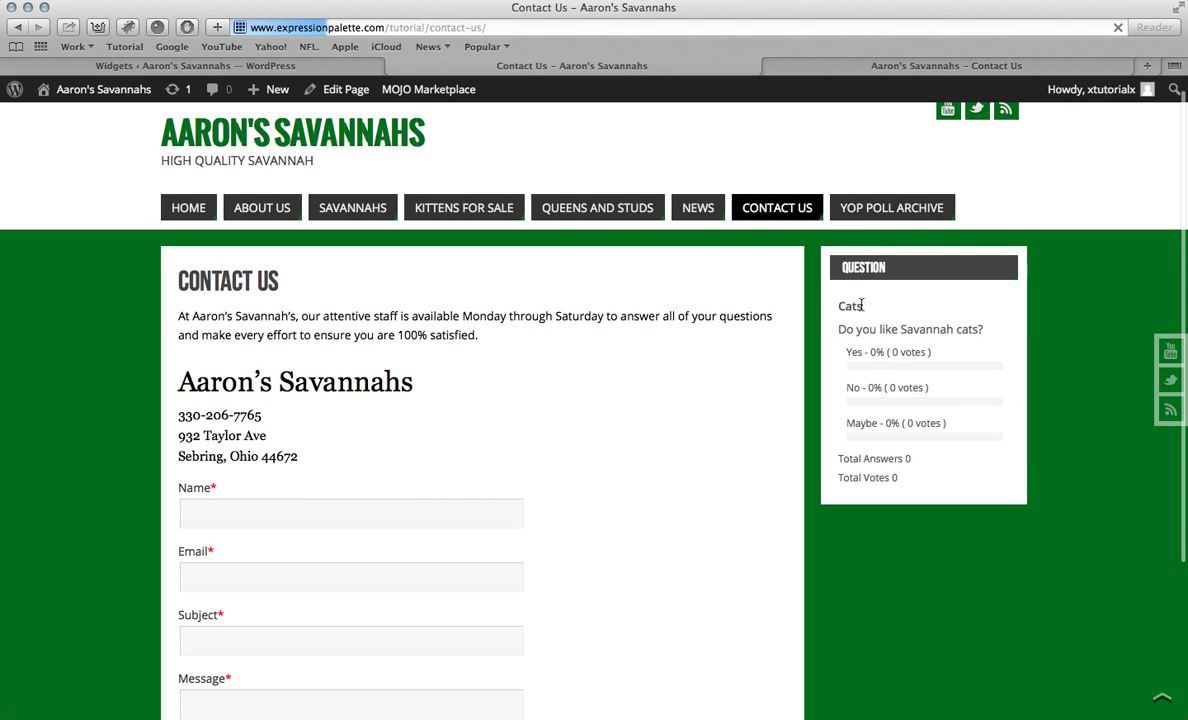
Step: Set the Yop Polls widget to display no poll, save it, and preview Contact Us
click(289, 66)
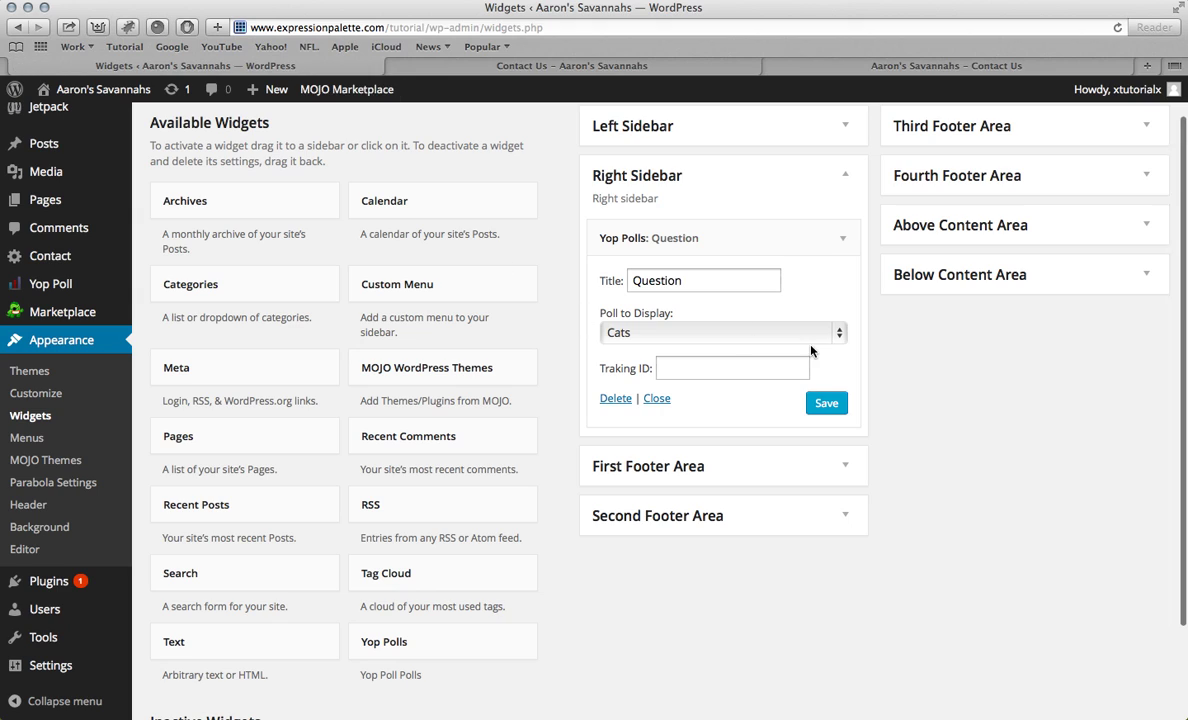
click(803, 336)
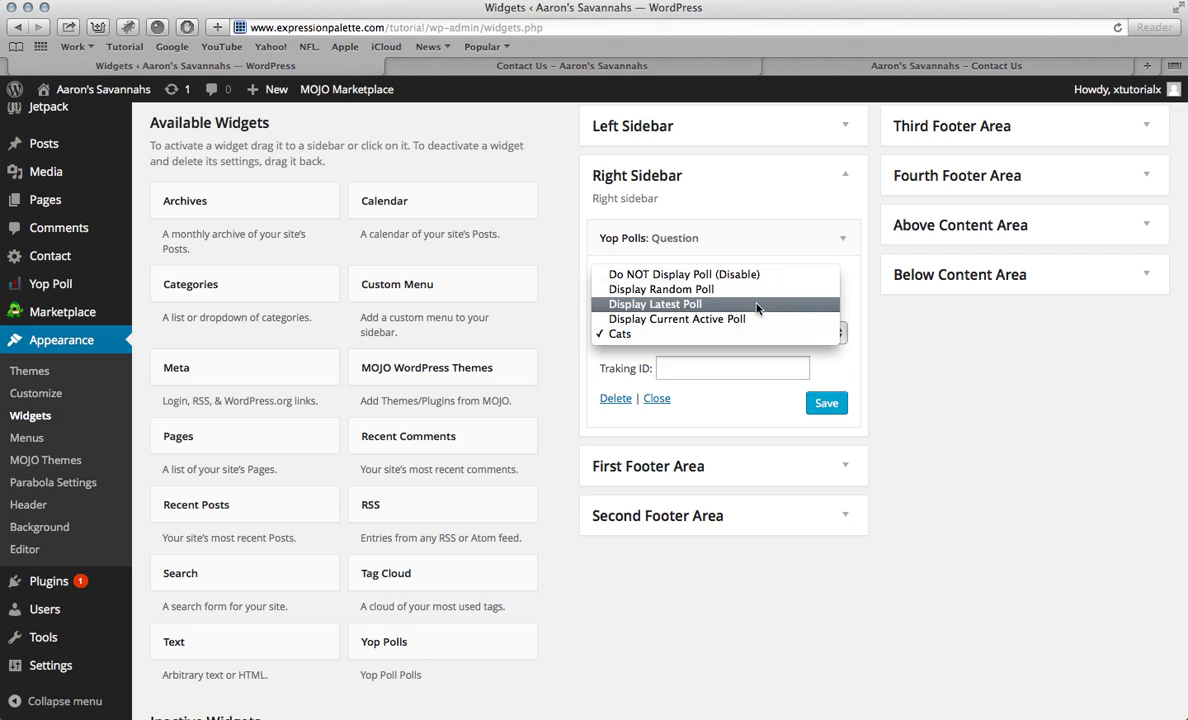
click(753, 277)
click(826, 403)
click(568, 66)
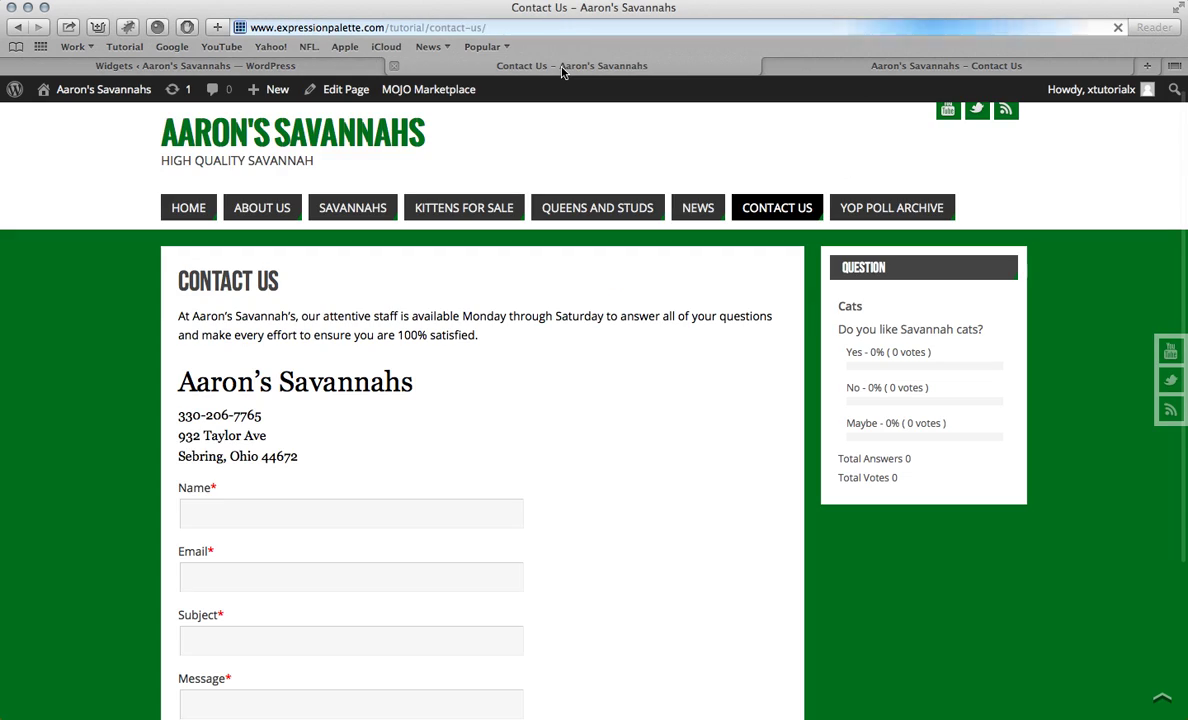
key(super+r)
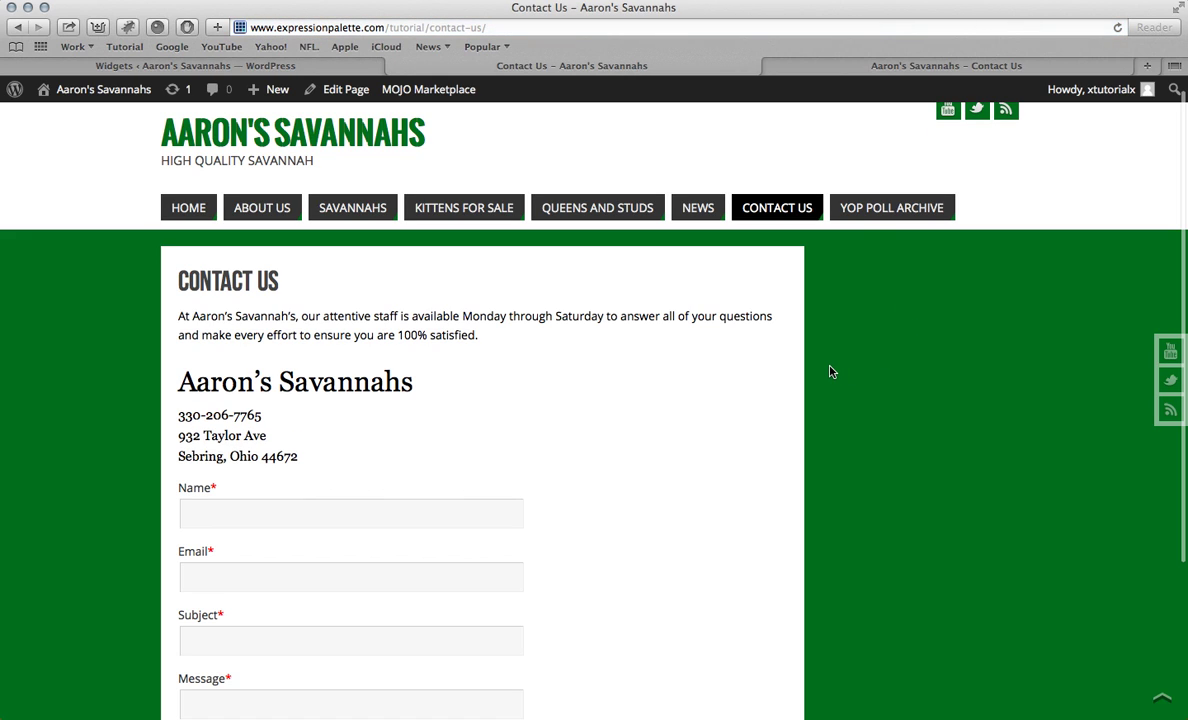
Step: Switch the widget back to the Cats poll and recheck the Contact Us preview
click(265, 66)
click(640, 333)
click(622, 393)
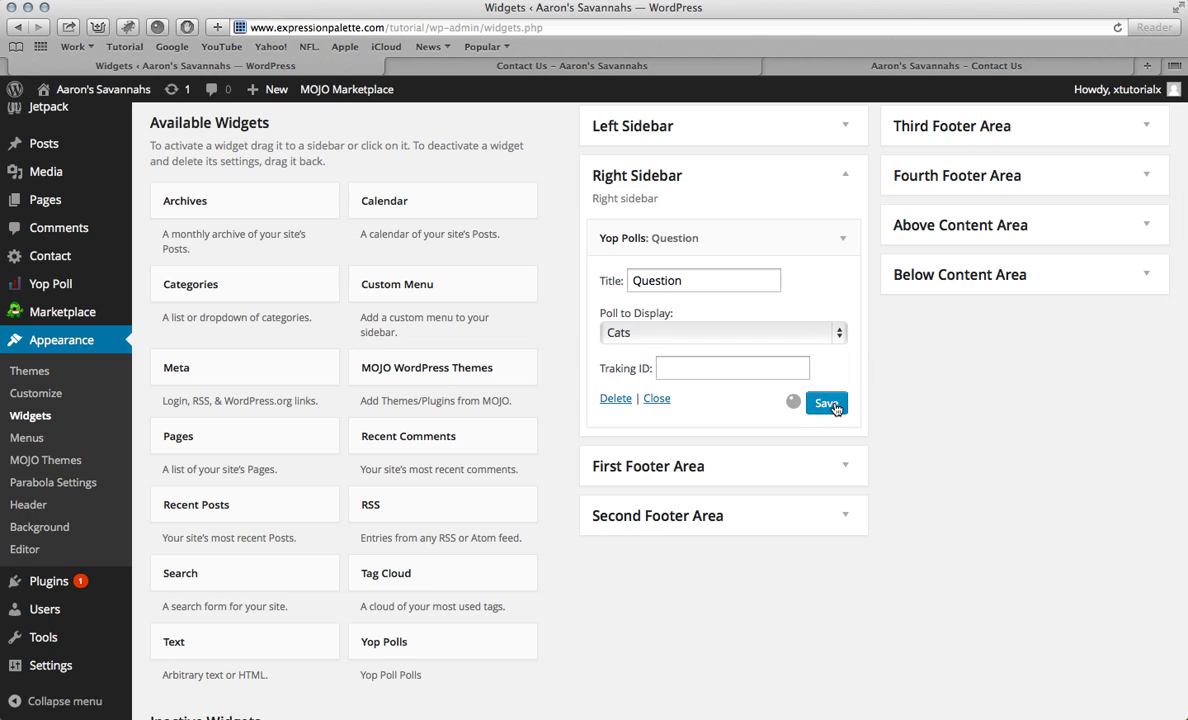
click(540, 65)
key(super+r)
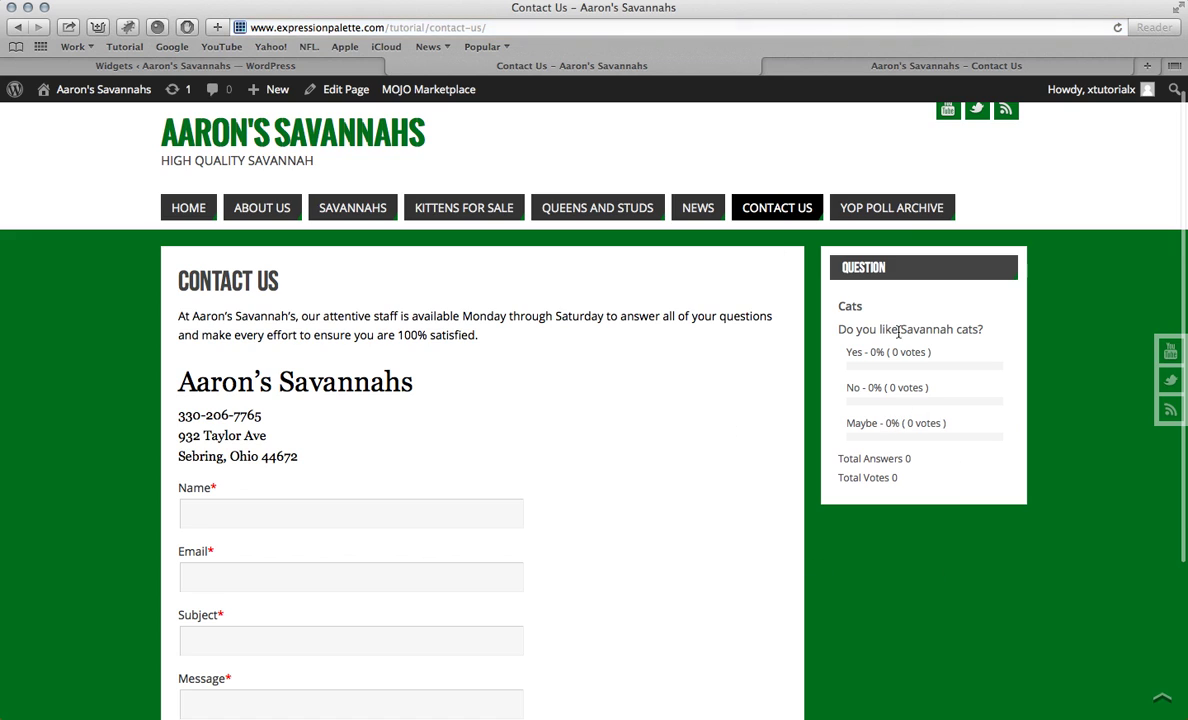
click(200, 66)
scroll(402, 232, down, 3)
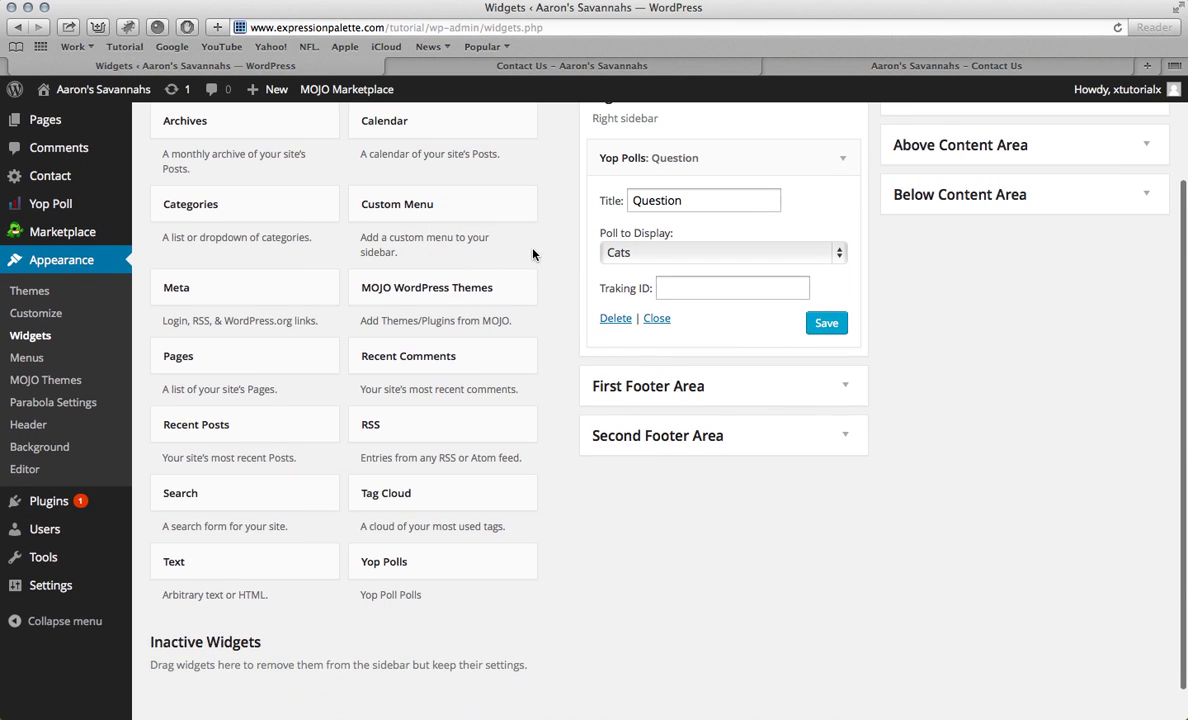
scroll(533, 254, up, 2)
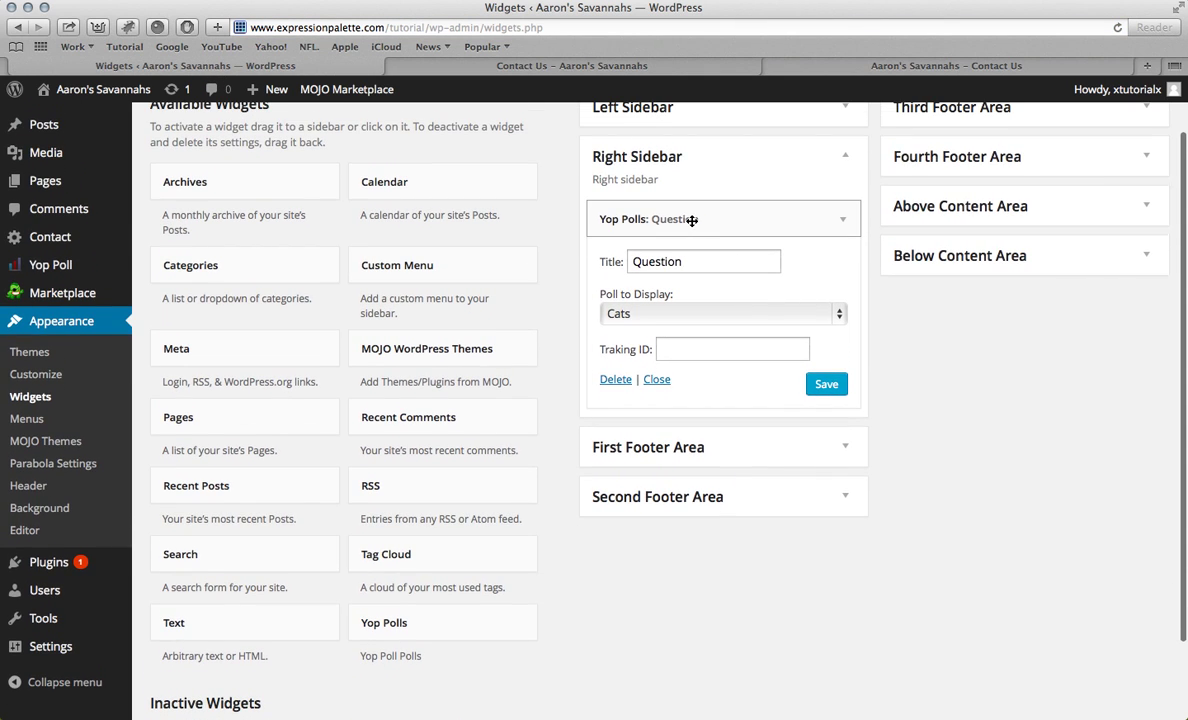
Step: Add a Text widget to the Right Sidebar containing the pasted [yop_poll id="1"] shortcode and save it
drag(732, 219, 206, 363)
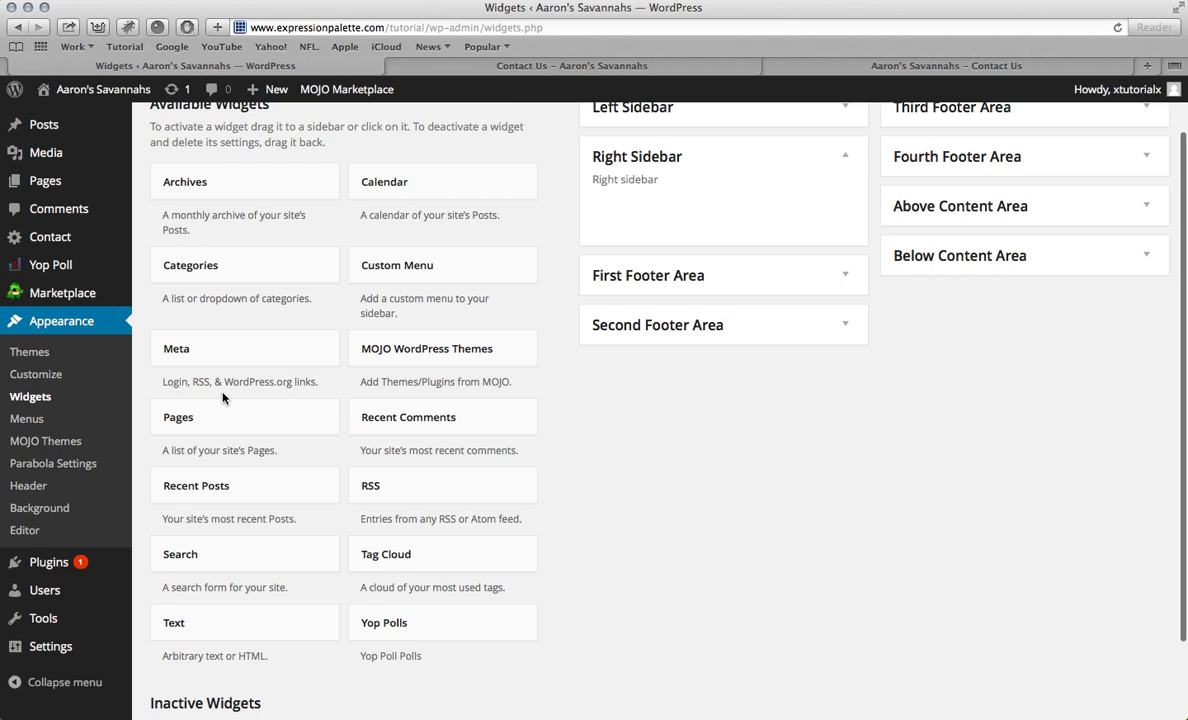
scroll(203, 460, down, 3)
drag(231, 612, 650, 200)
click(610, 259)
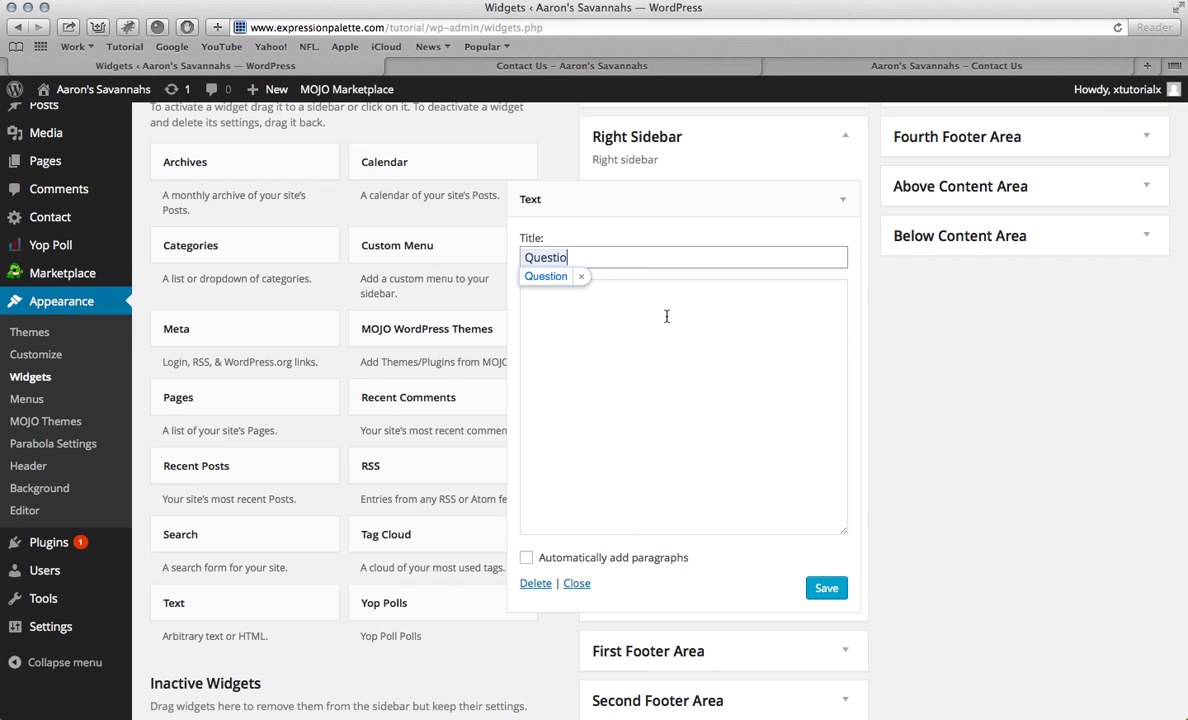
click(560, 303)
text([yop_poll id="1"])
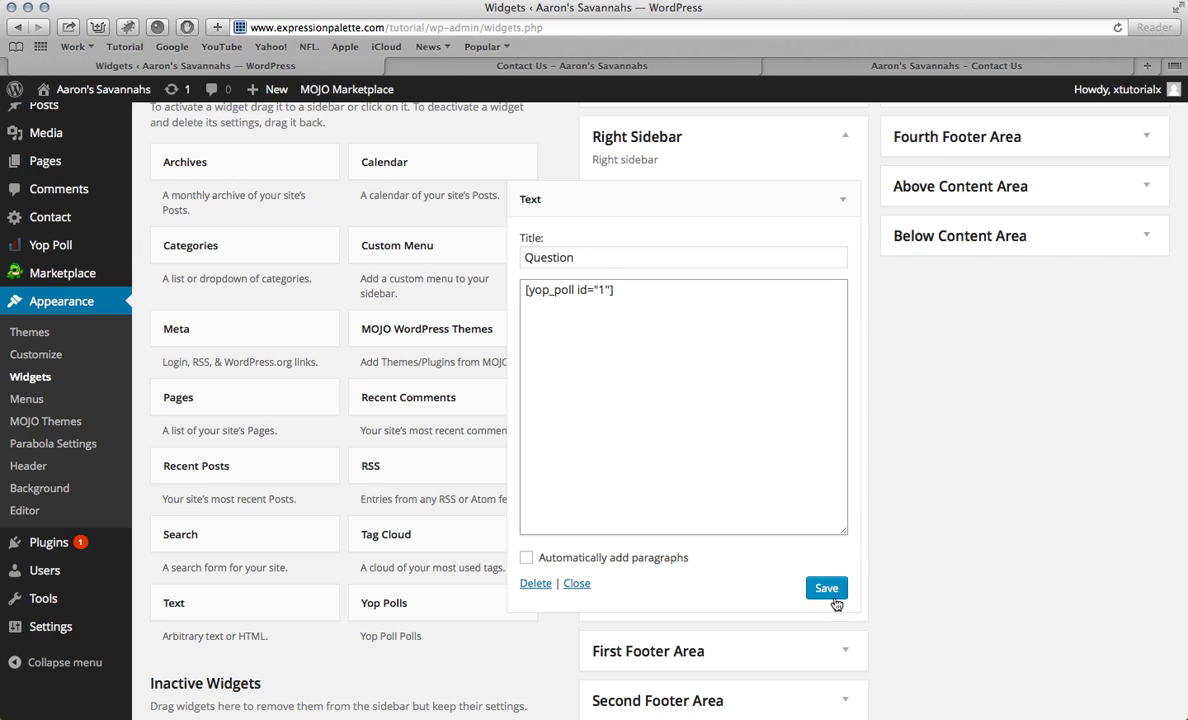
click(829, 590)
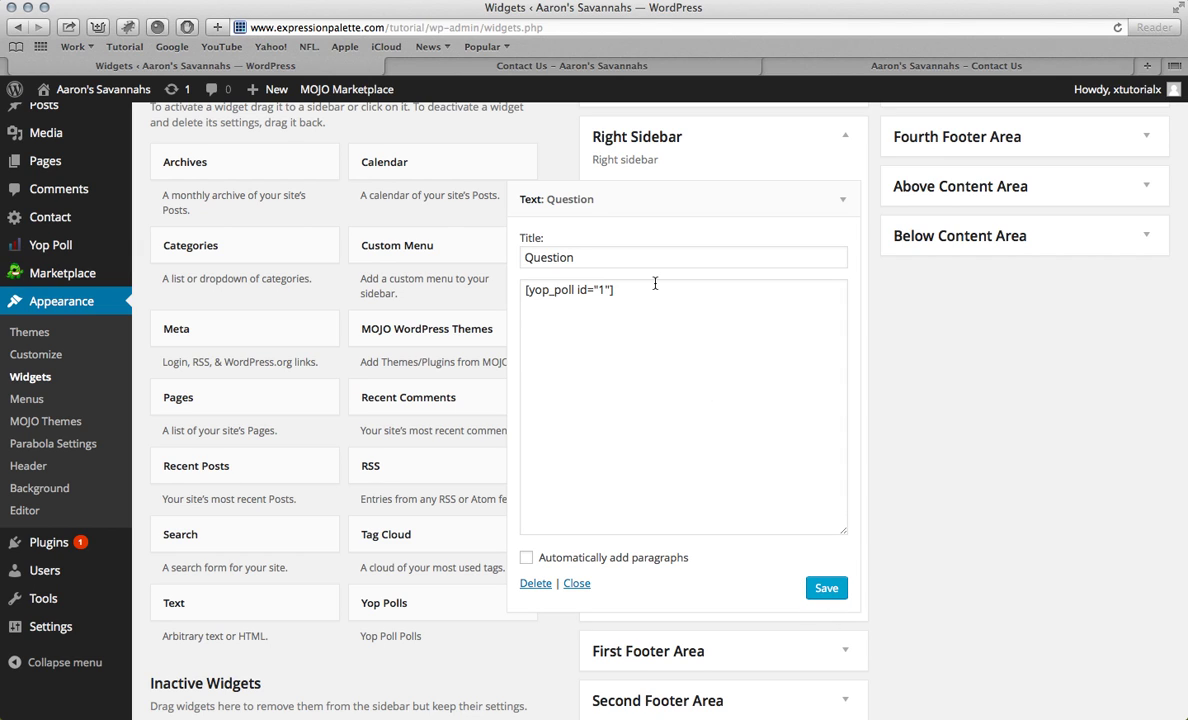
Step: Preview Contact Us, then remove the Text widget's Question title, save, and preview again
click(525, 66)
key(super+r)
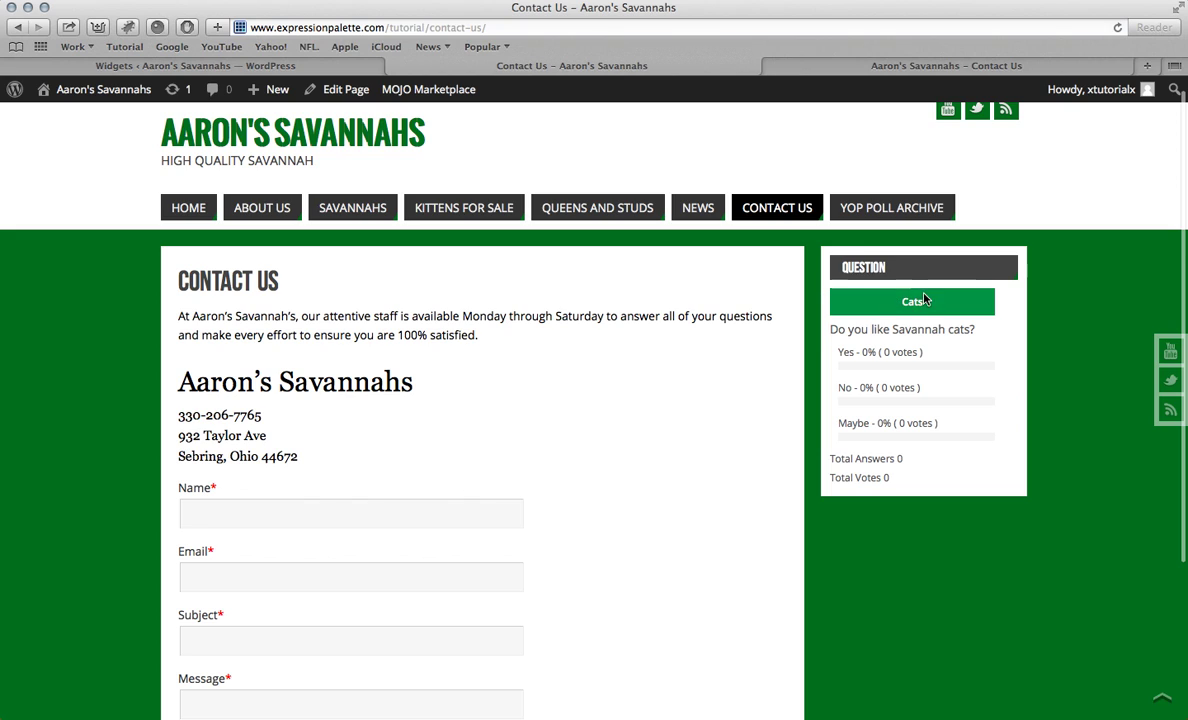
click(358, 66)
double_click(600, 257)
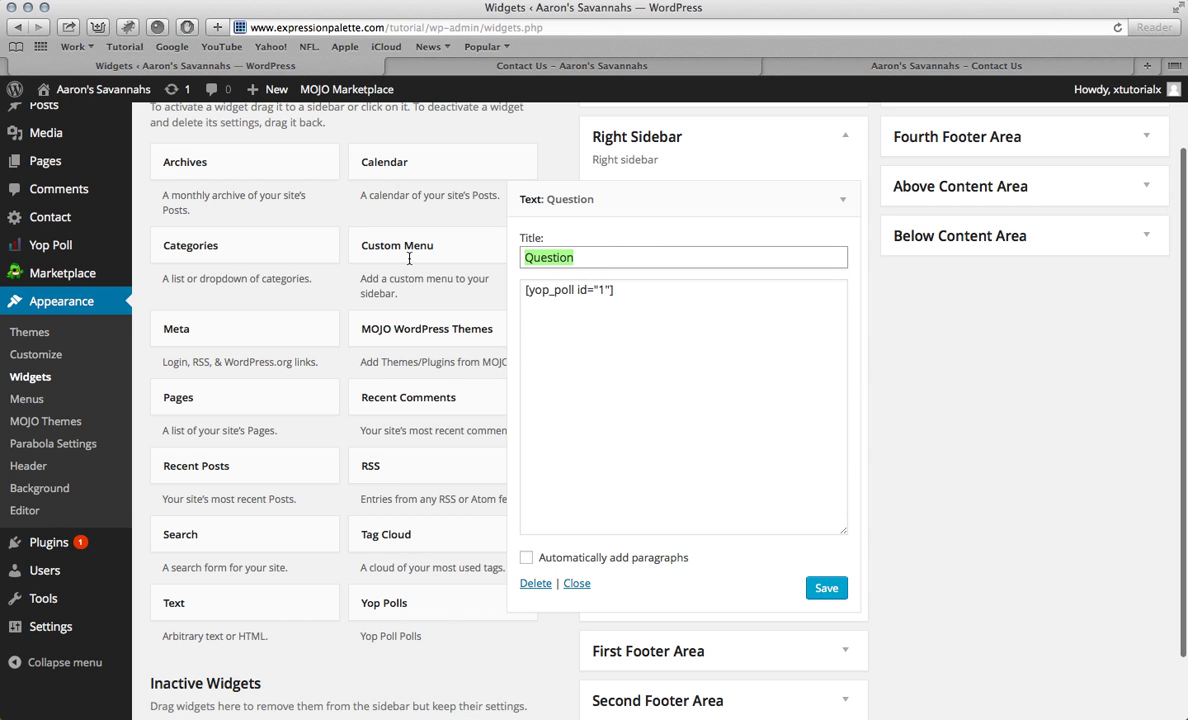
key(BackSpace)
click(824, 588)
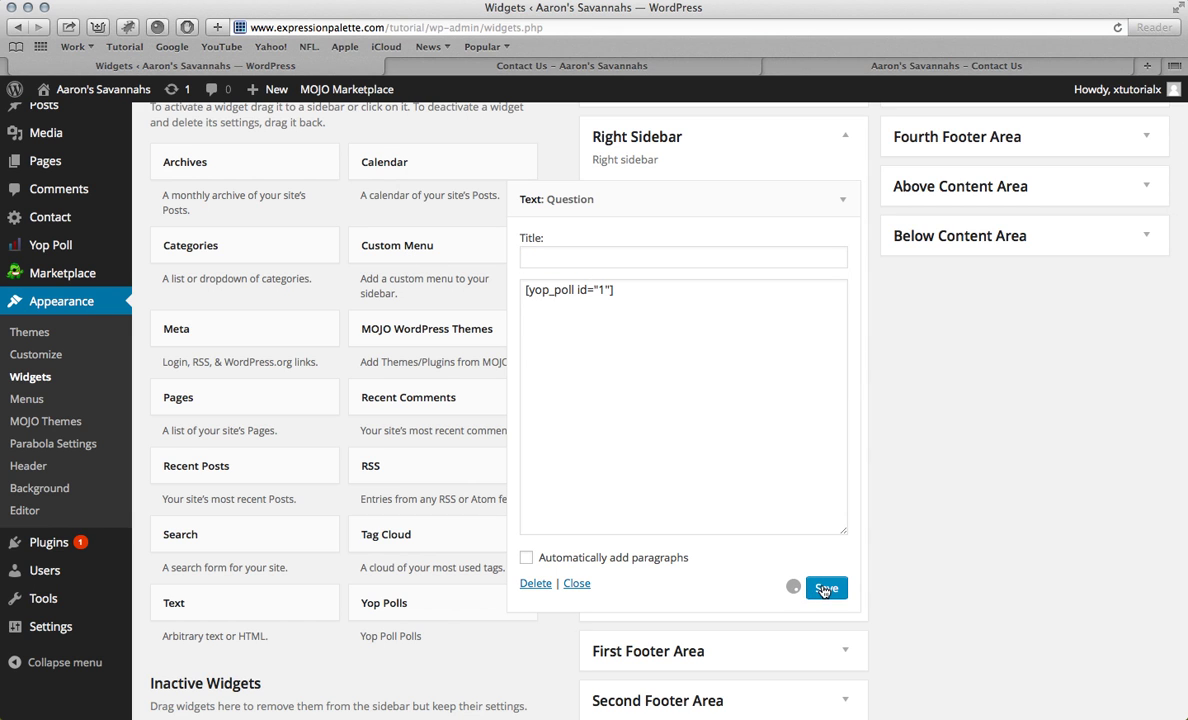
click(544, 68)
key(super+r)
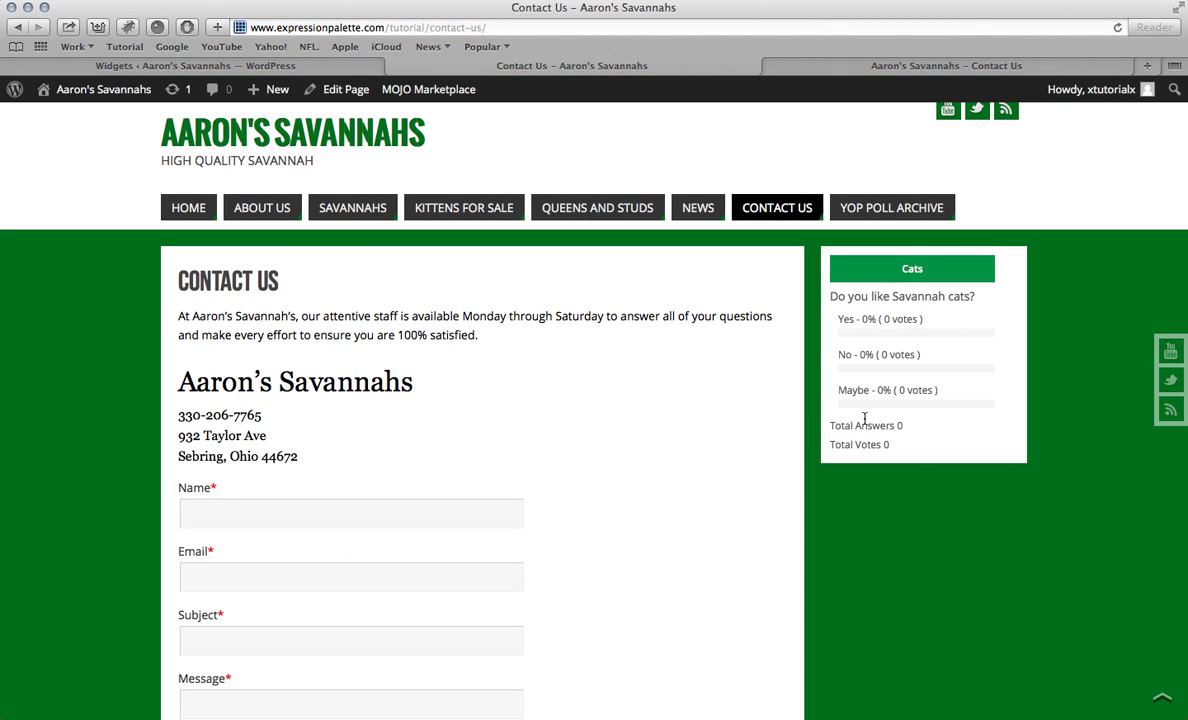
Step: Open the All Polls list from Yop Poll and dismiss the help popup
click(250, 65)
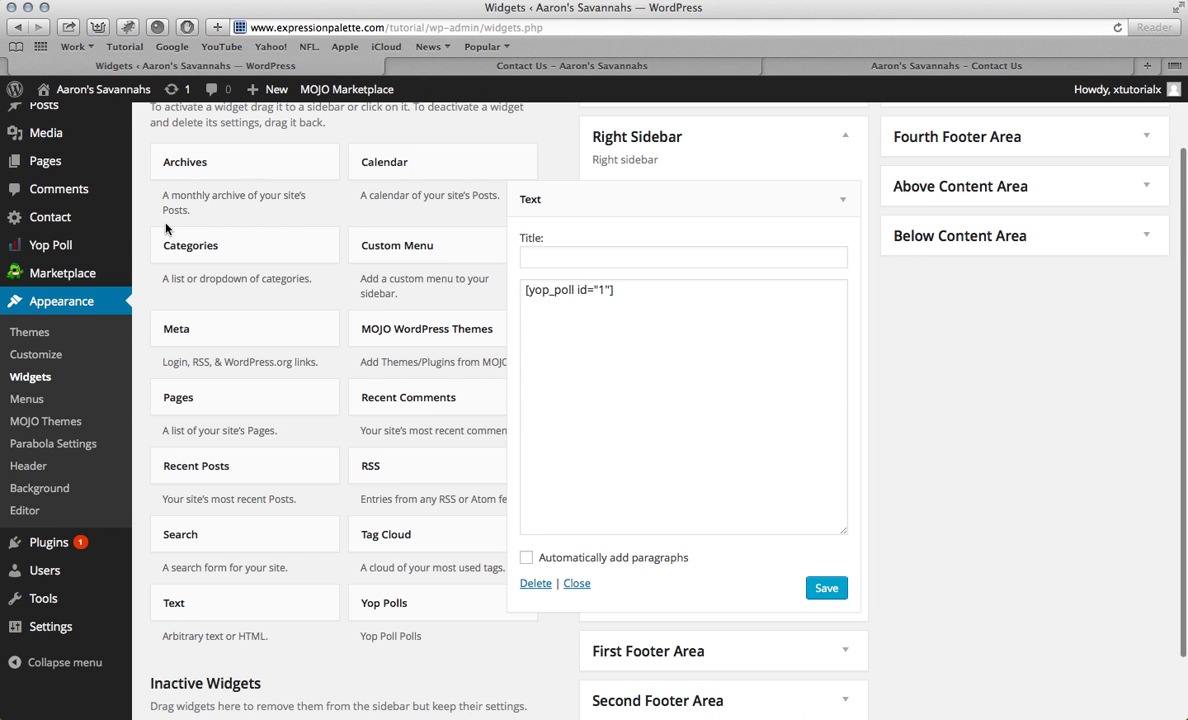
click(69, 254)
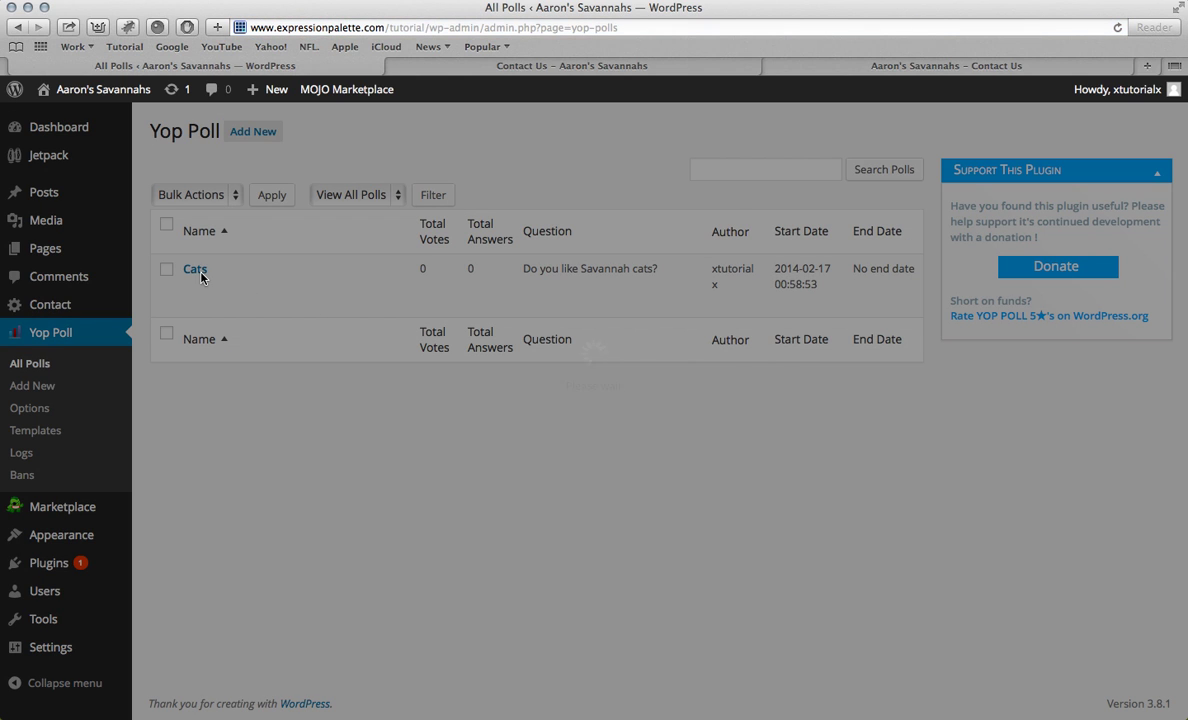
click(716, 227)
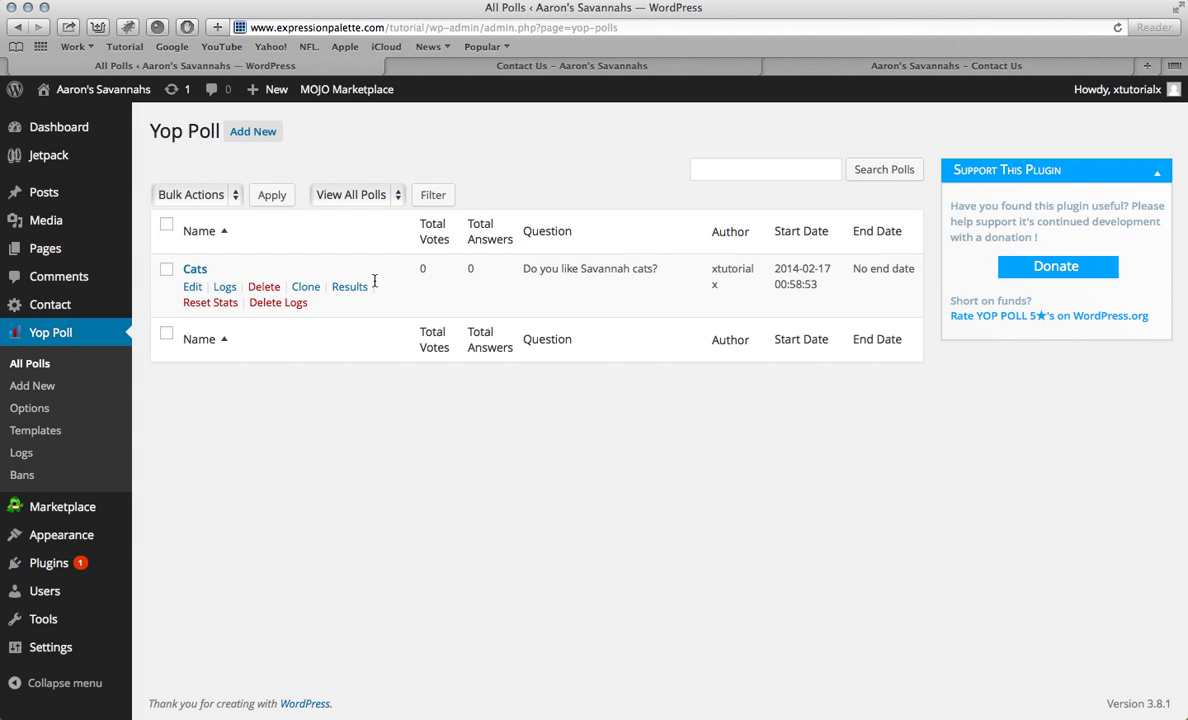
Step: Open the Cats poll editor and switch Blocking Voters to Don't Block
click(195, 270)
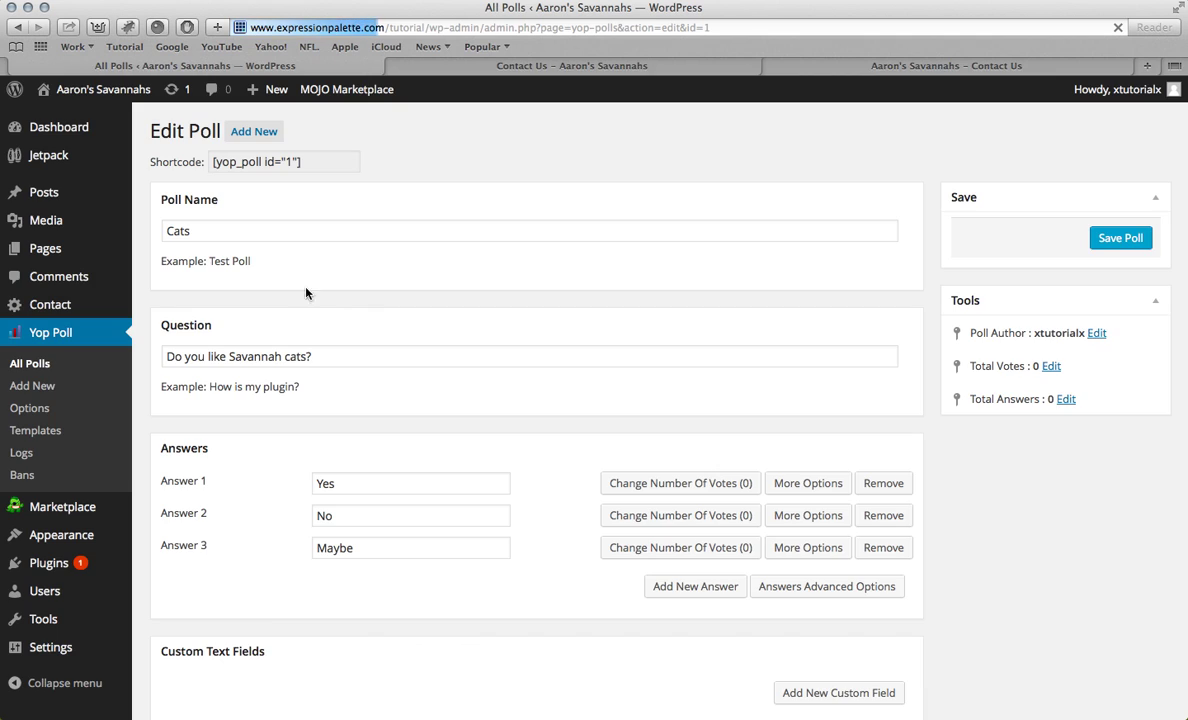
scroll(320, 306, down, 2)
scroll(330, 321, down, 5)
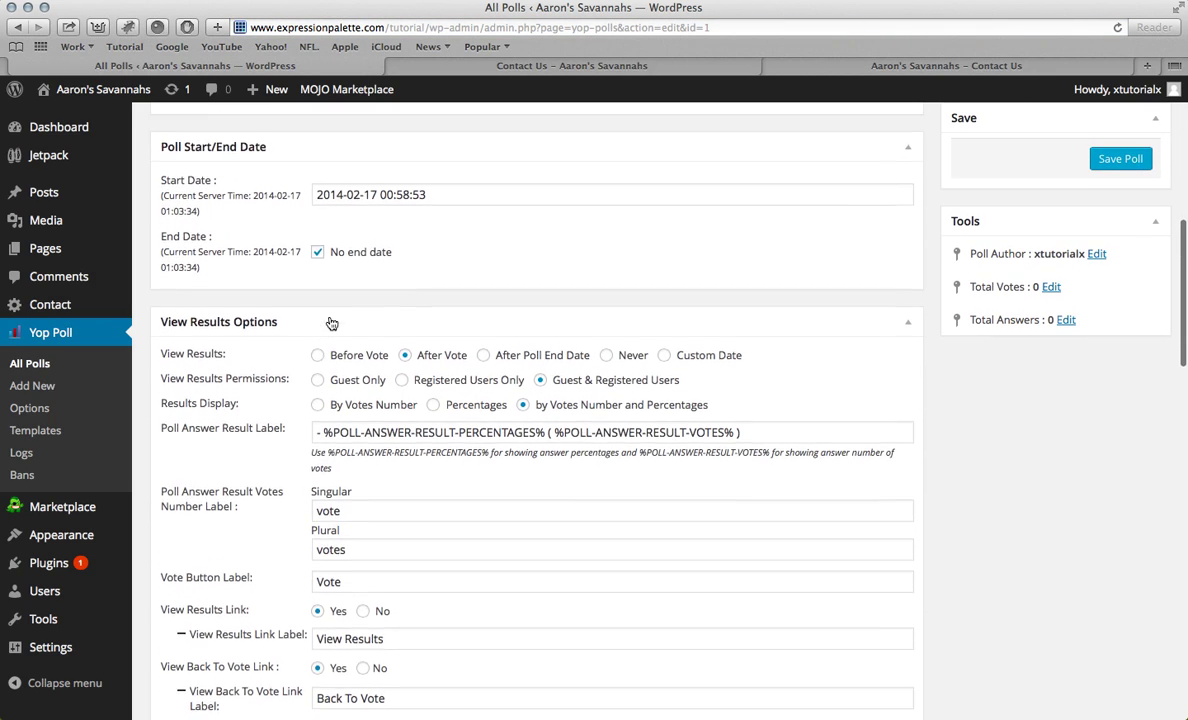
scroll(332, 323, up, 2)
scroll(330, 322, up, 6)
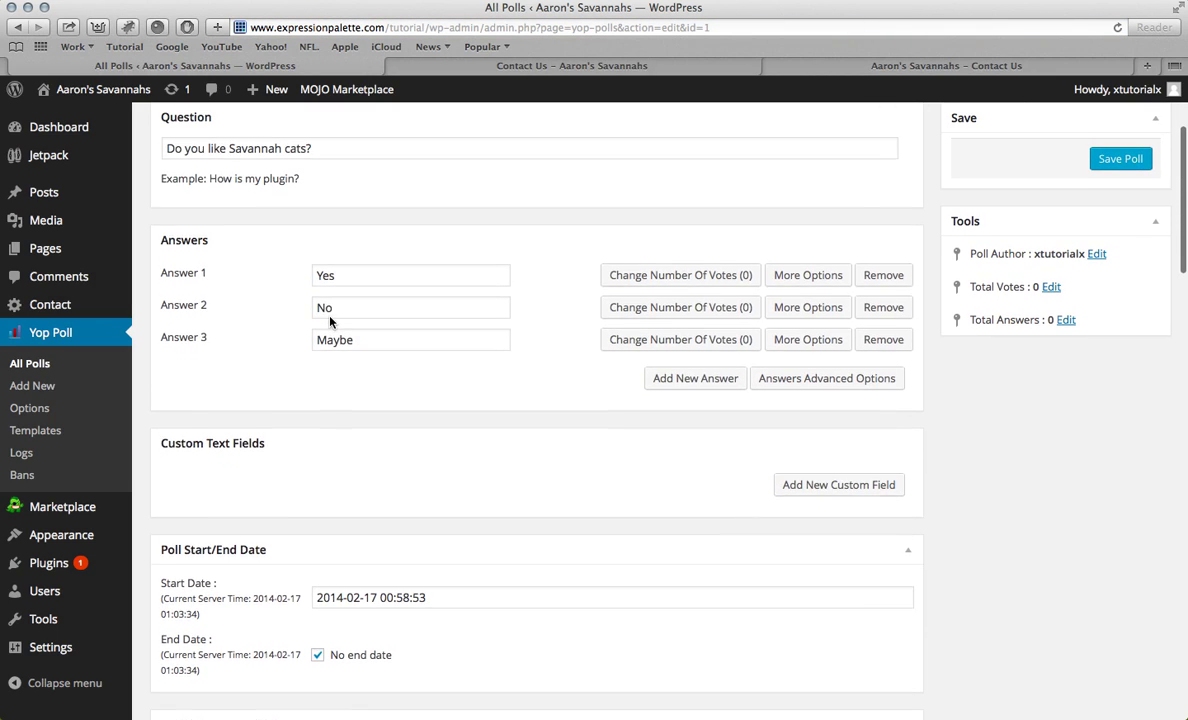
scroll(330, 321, up, 1)
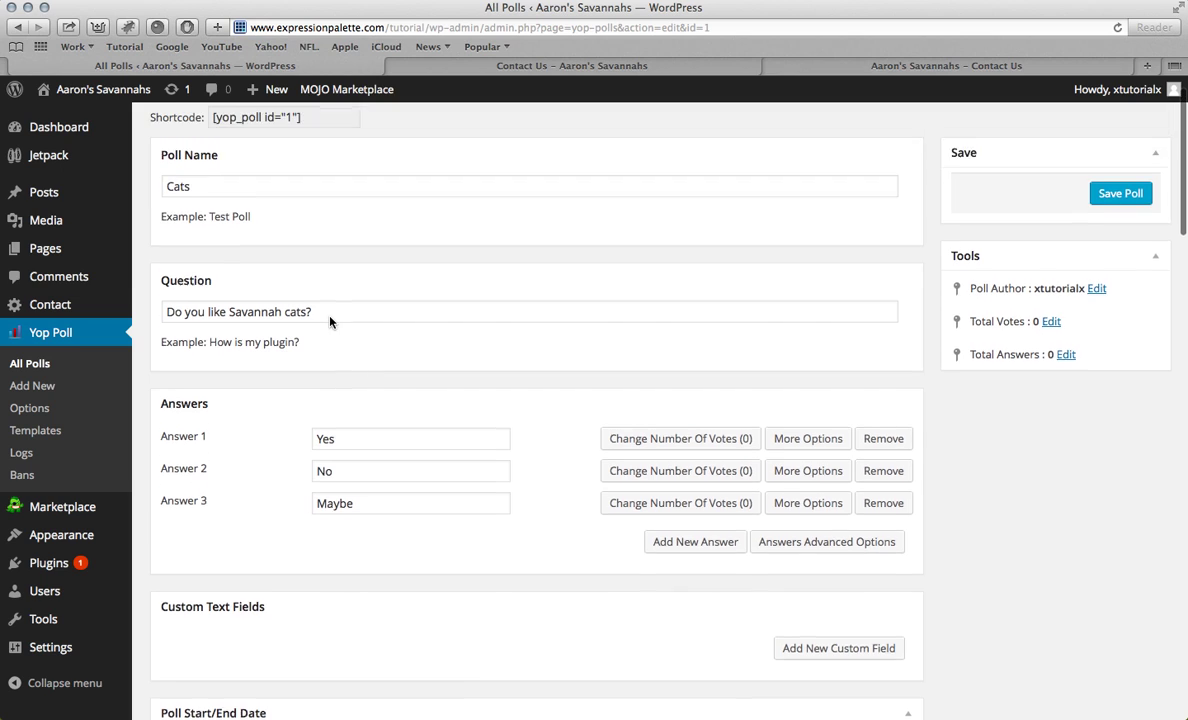
scroll(330, 318, down, 6)
scroll(330, 317, down, 5)
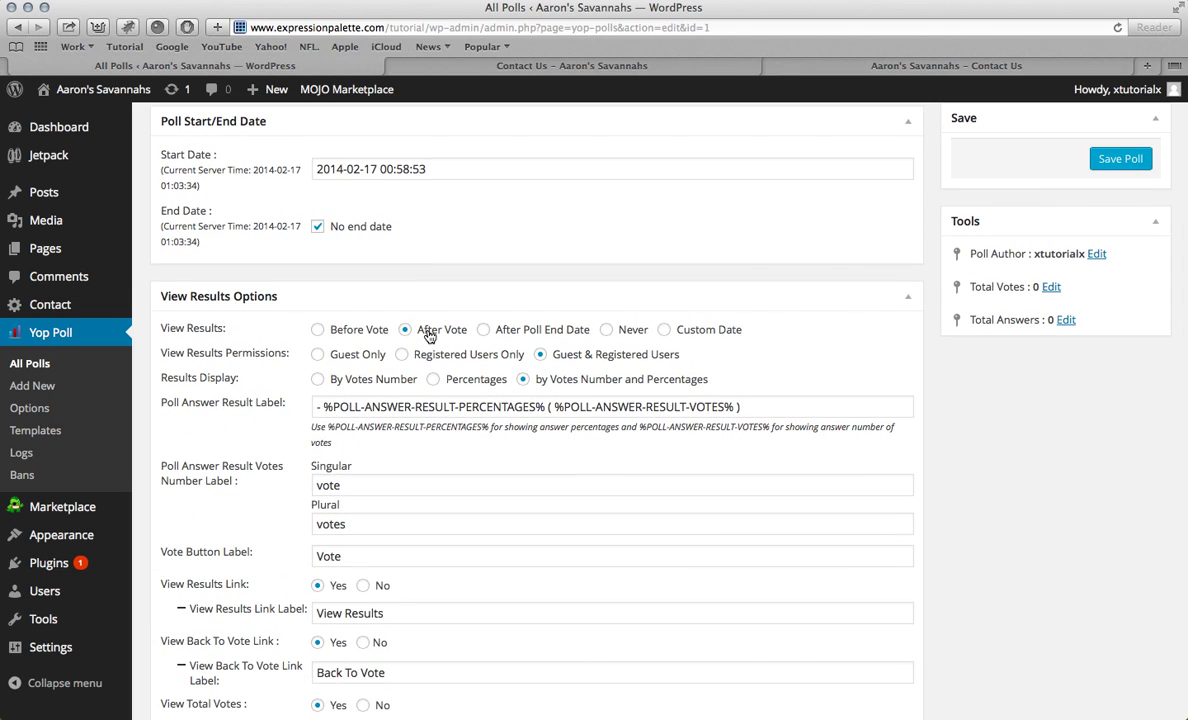
scroll(430, 336, down, 1)
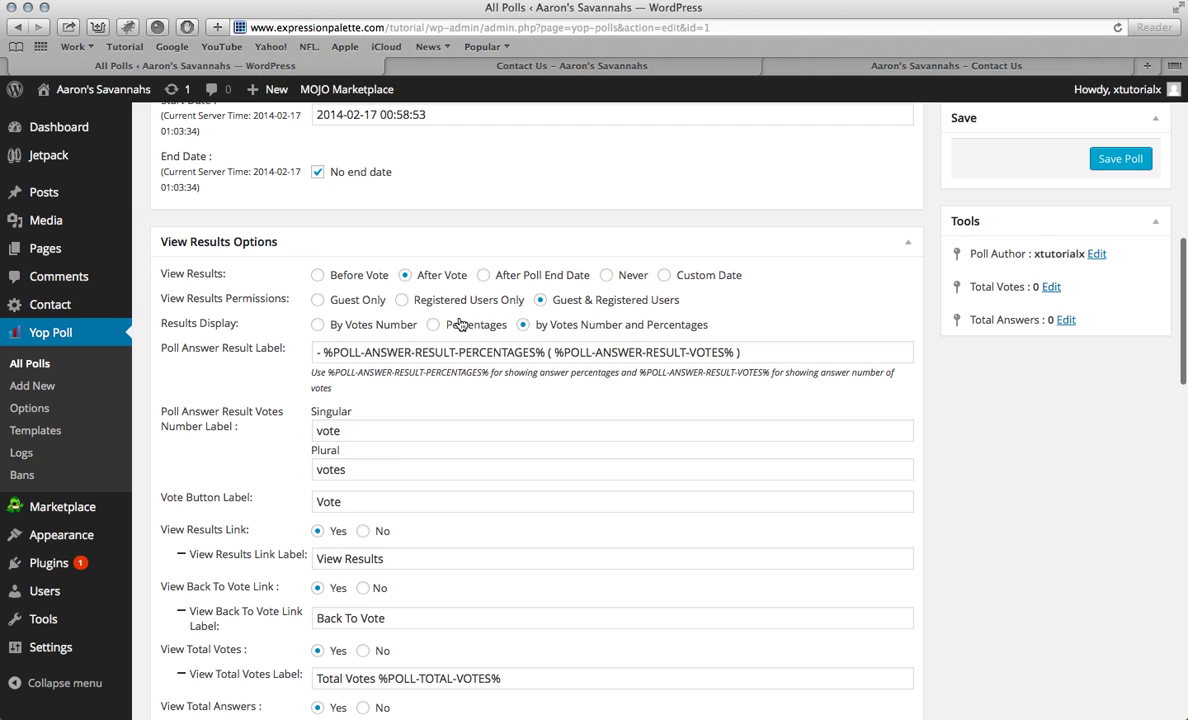
scroll(459, 323, down, 8)
scroll(547, 244, down, 10)
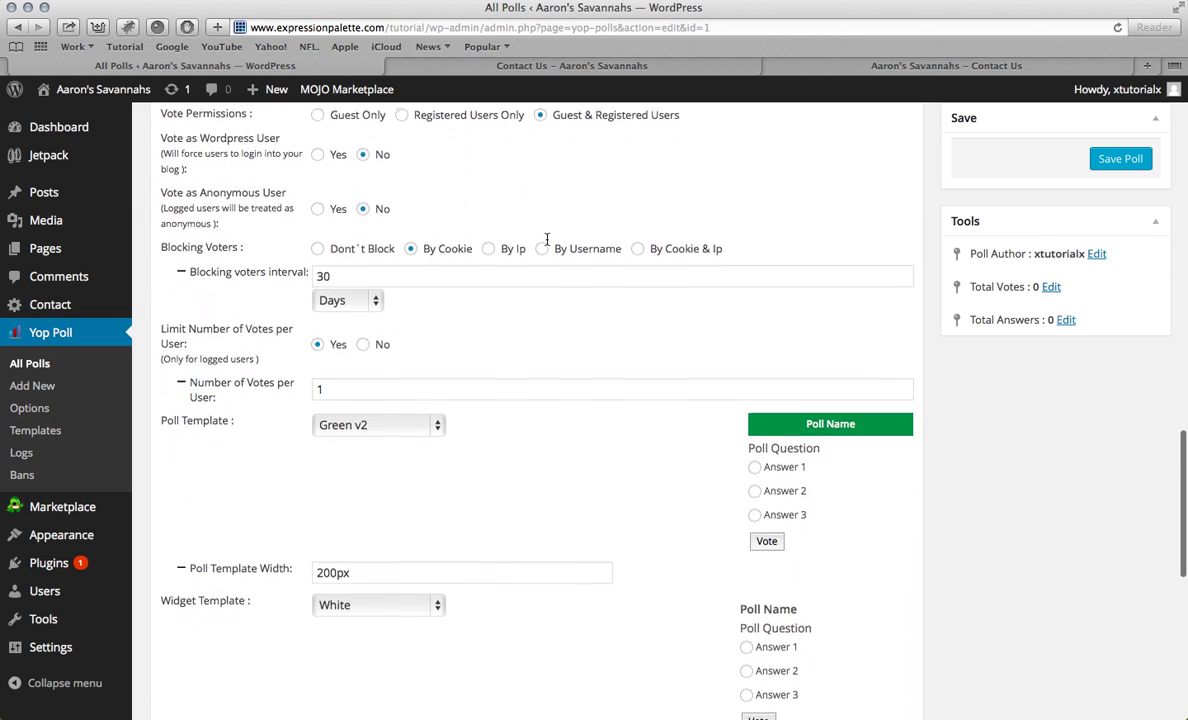
scroll(430, 258, up, 1)
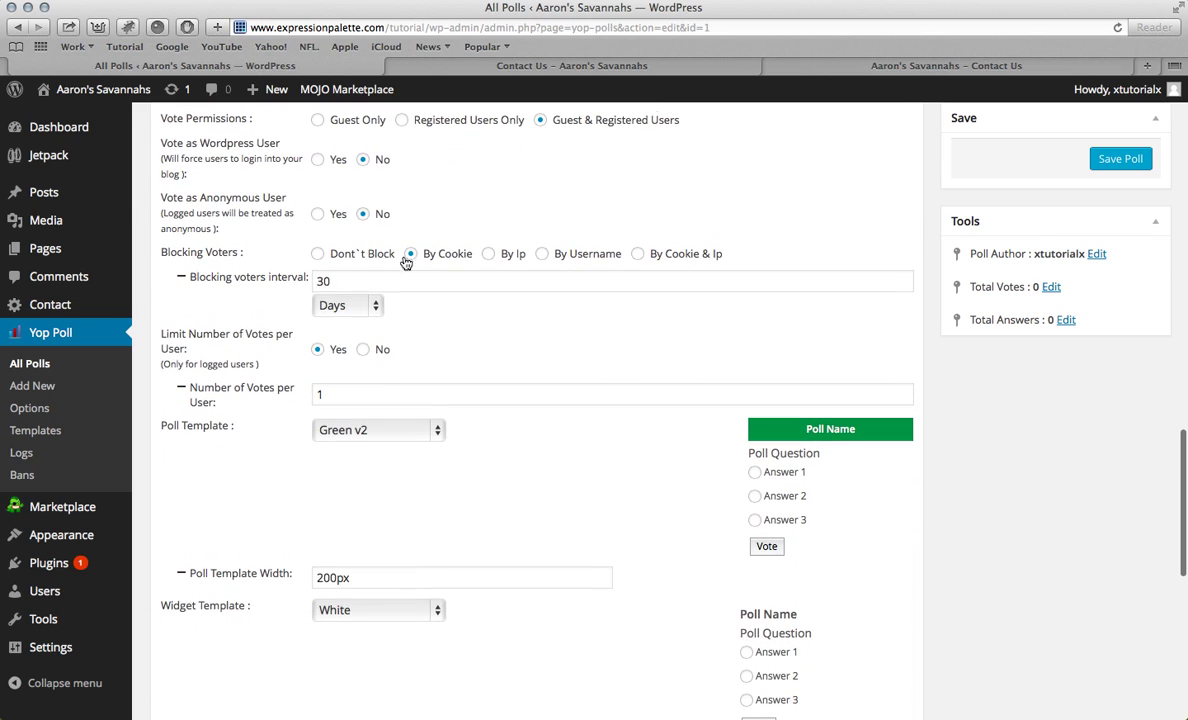
click(318, 255)
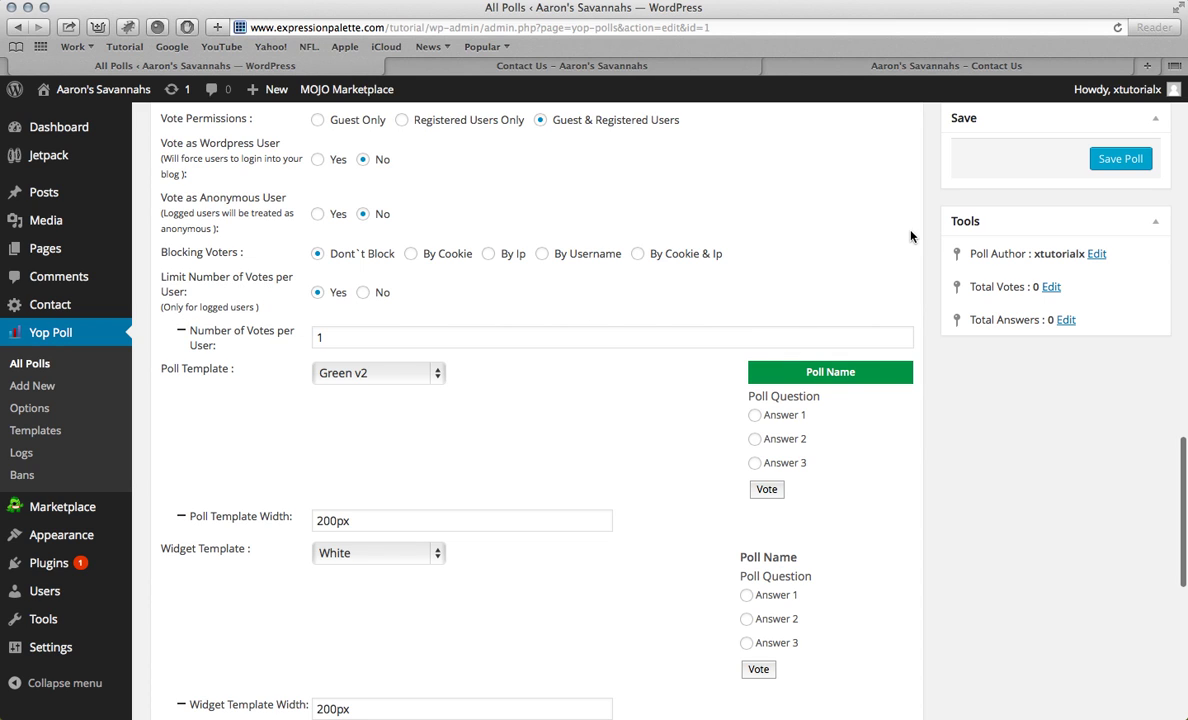
scroll(911, 237, down, 6)
scroll(423, 199, up, 12)
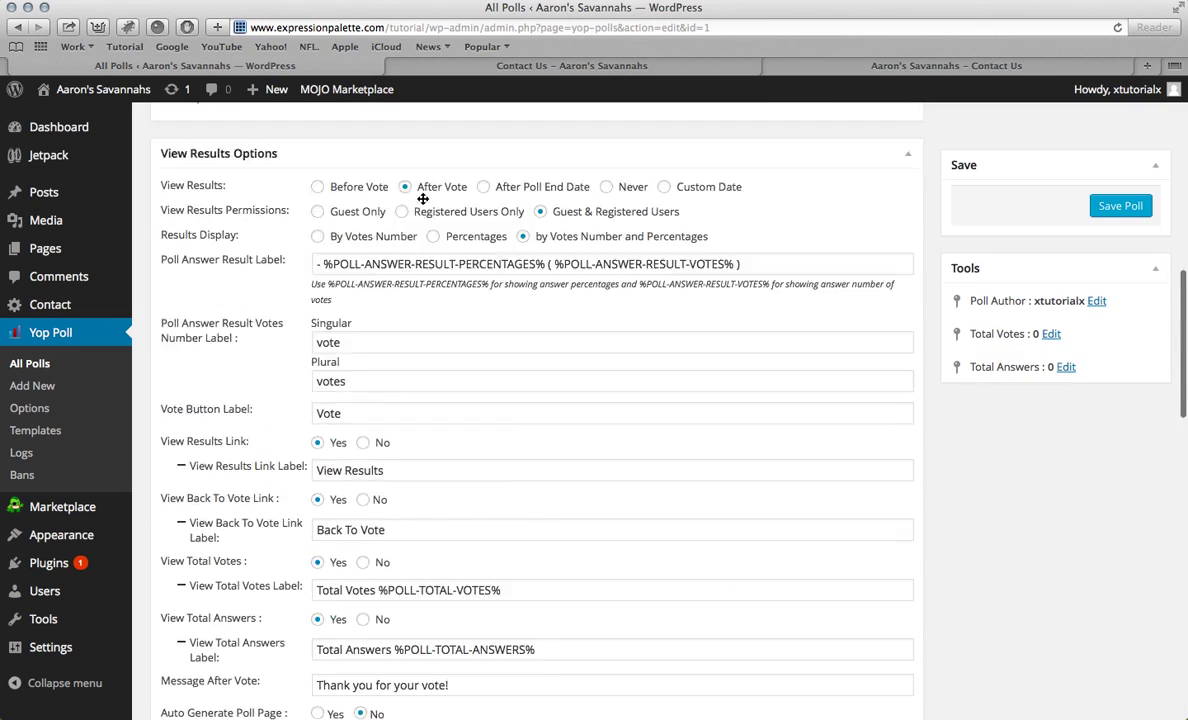
Step: Save the Cats poll and cast a test Yes vote on the Contact Us page
click(504, 66)
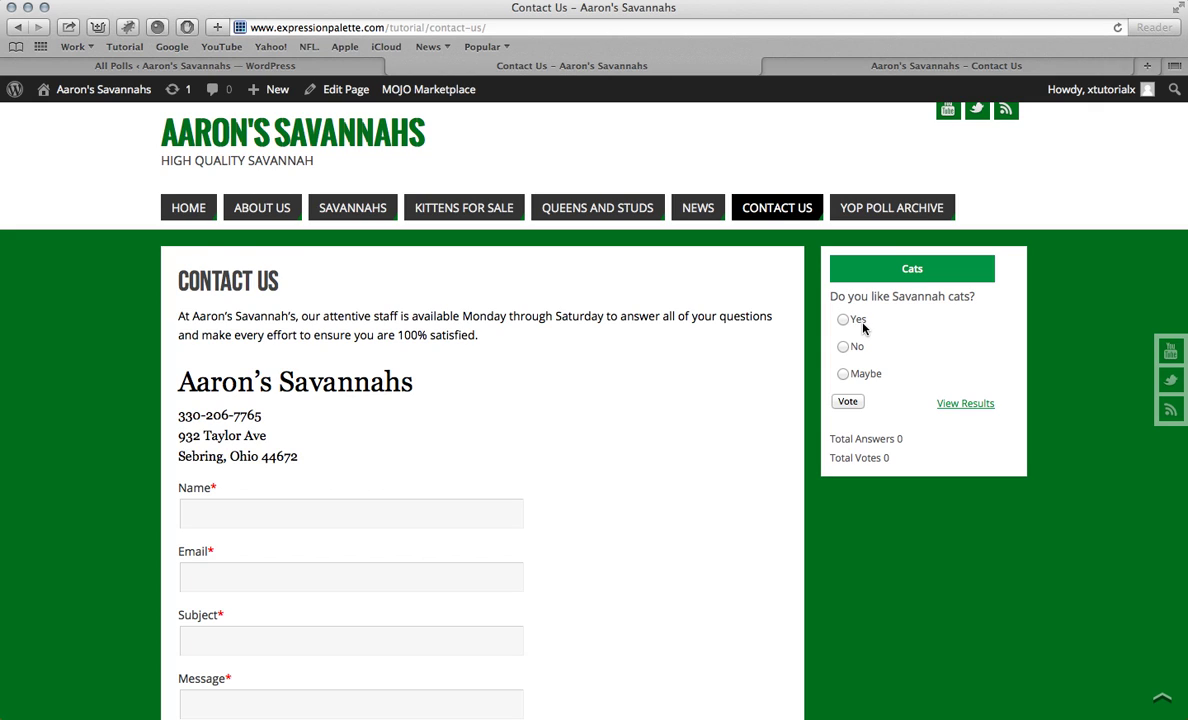
click(850, 403)
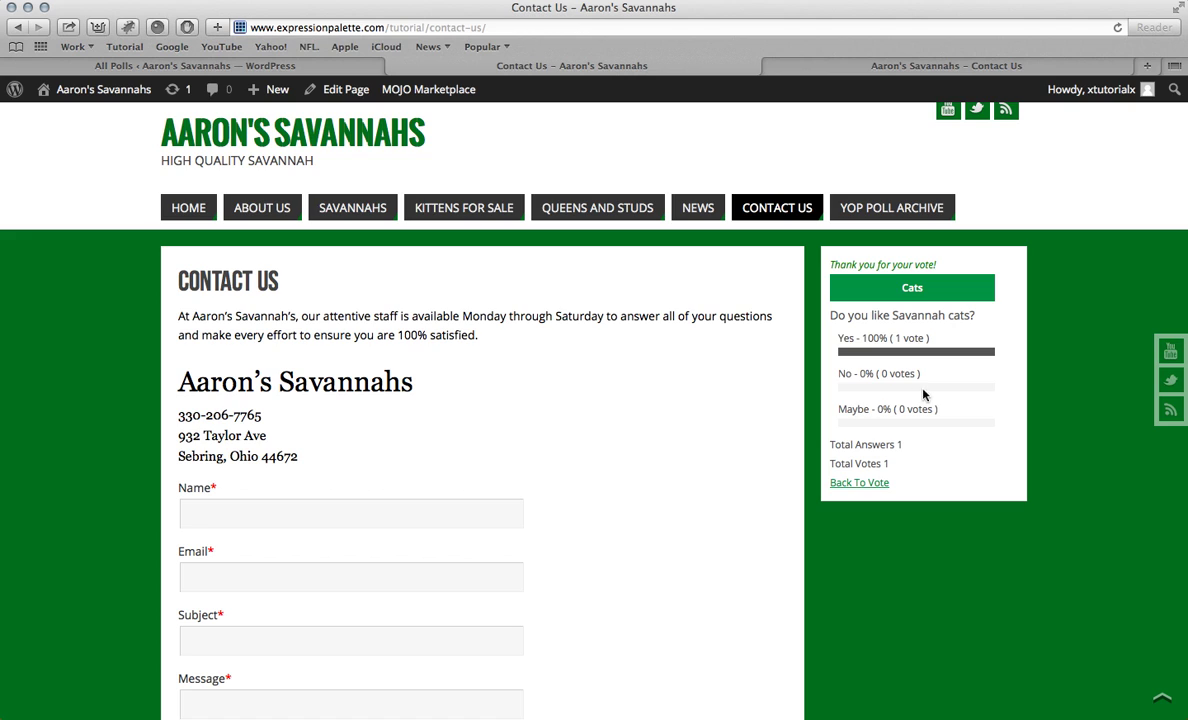
click(212, 63)
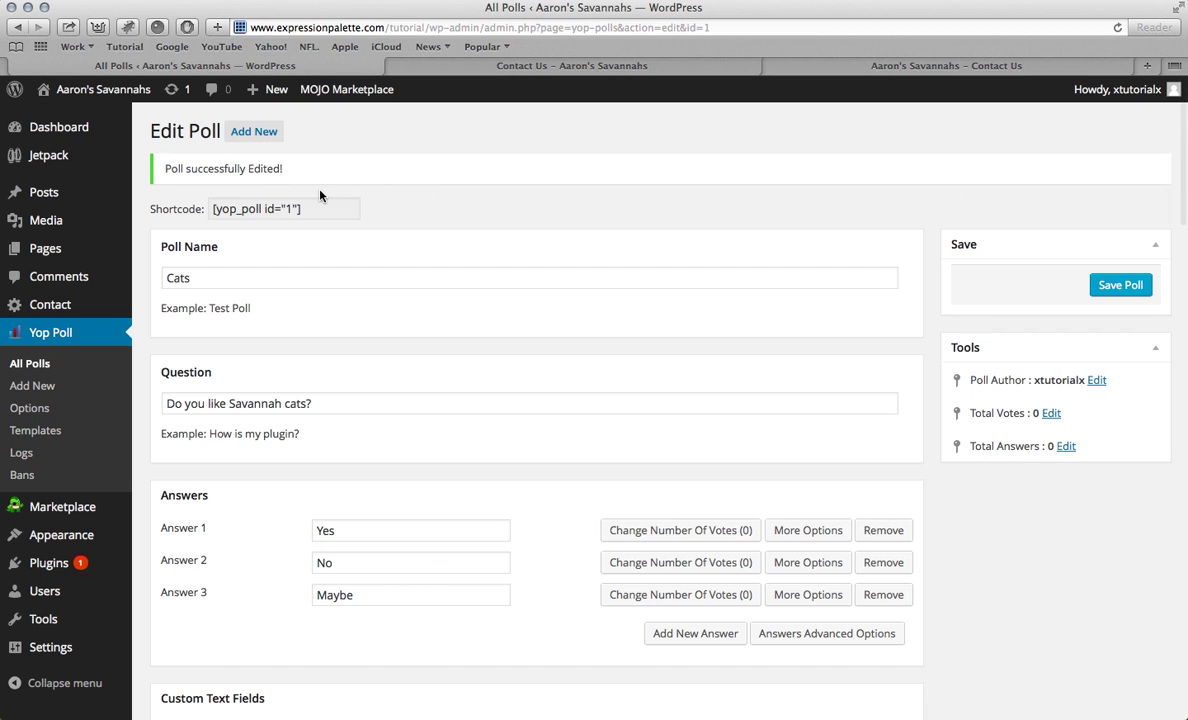
scroll(320, 195, down, 4)
scroll(320, 195, up, 4)
Step: Go to the site's HOME page and scroll through the Parabola slider
click(451, 63)
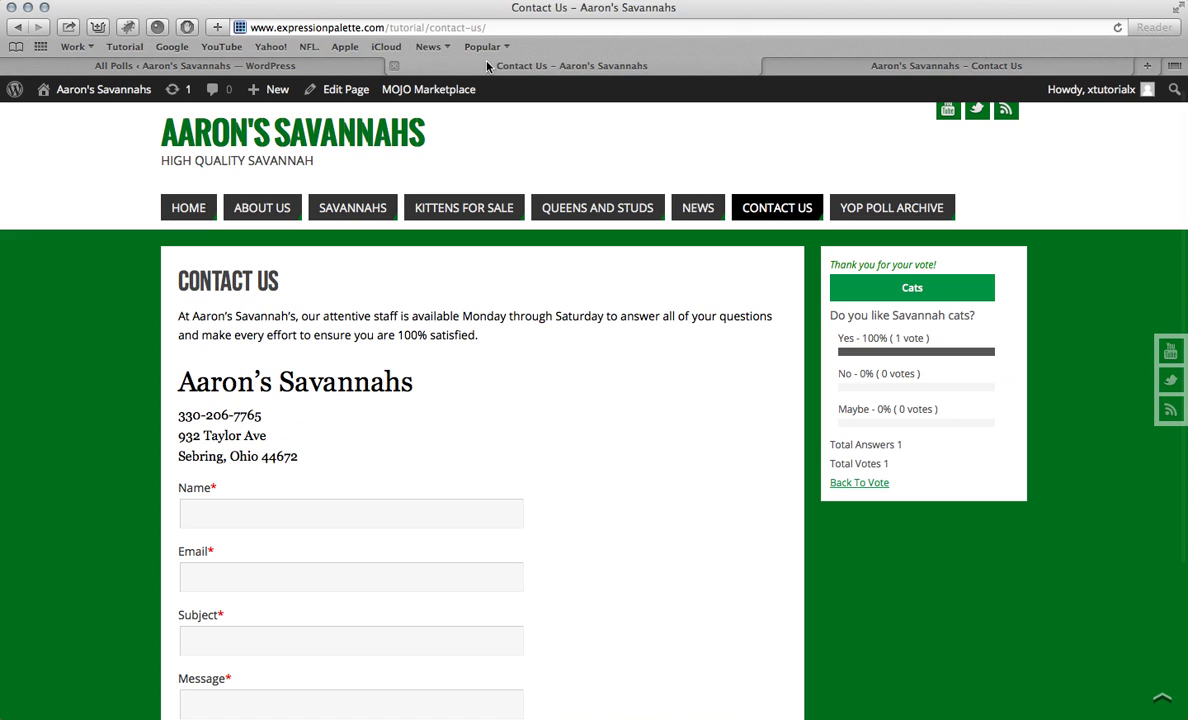
click(182, 211)
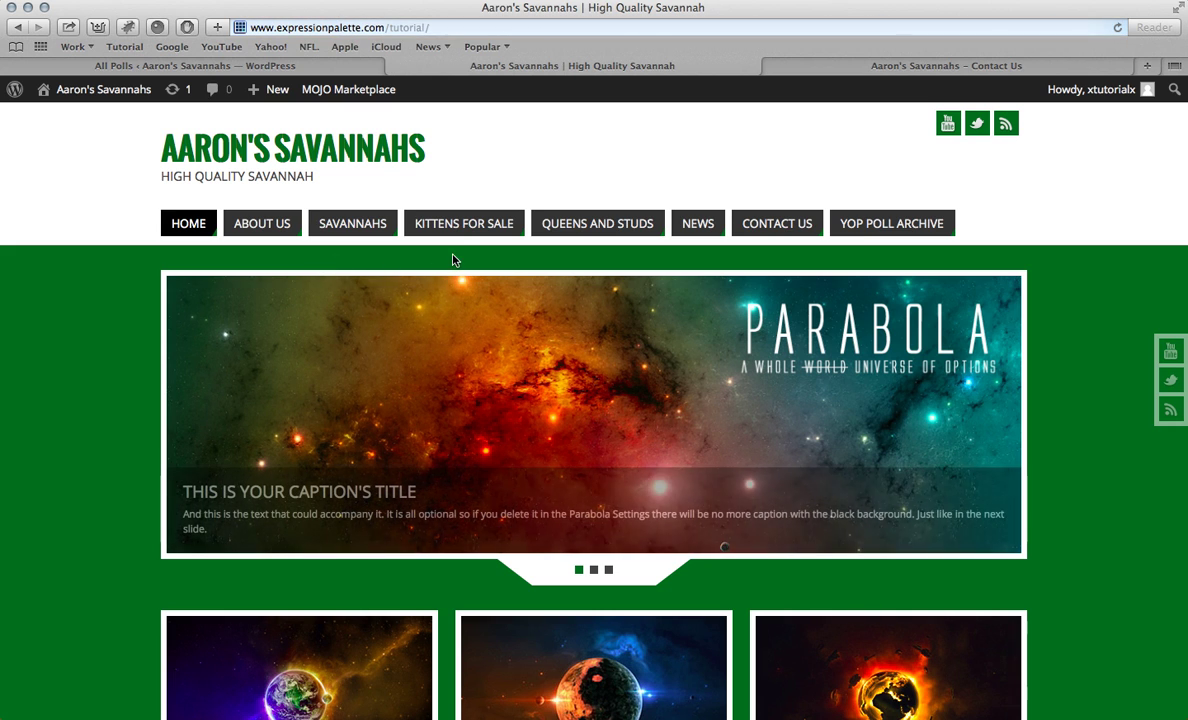
scroll(511, 337, down, 2)
scroll(511, 337, down, 15)
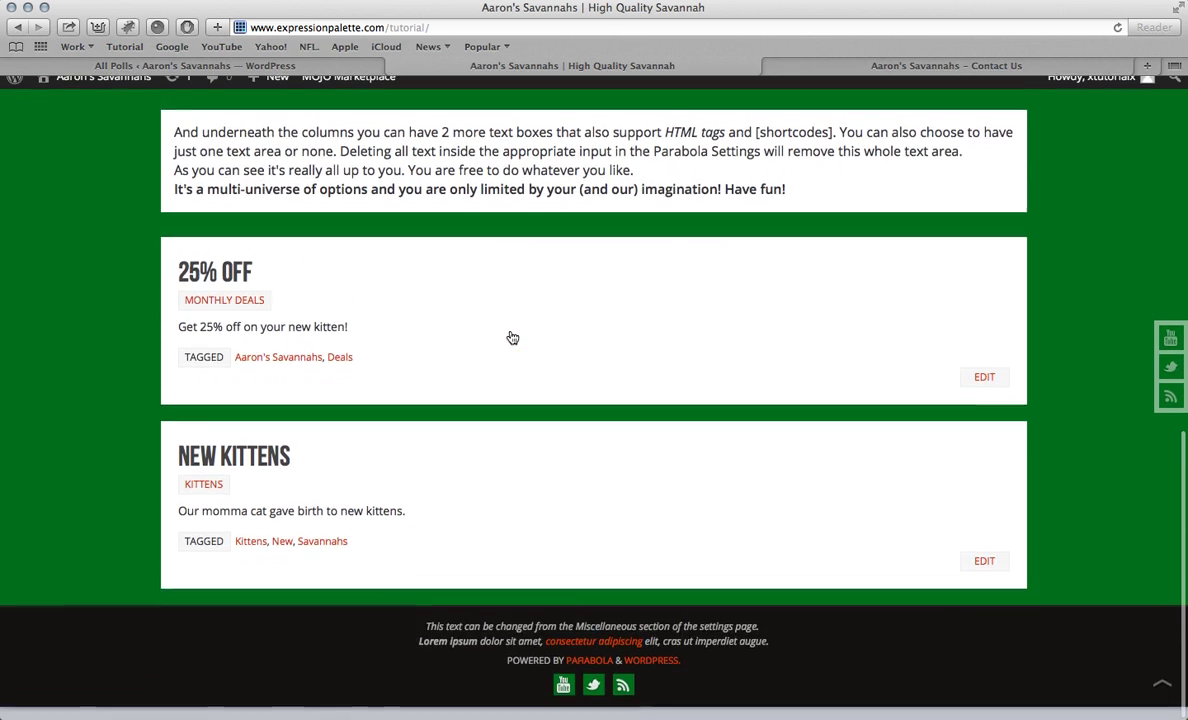
scroll(511, 337, up, 15)
scroll(511, 337, down, 2)
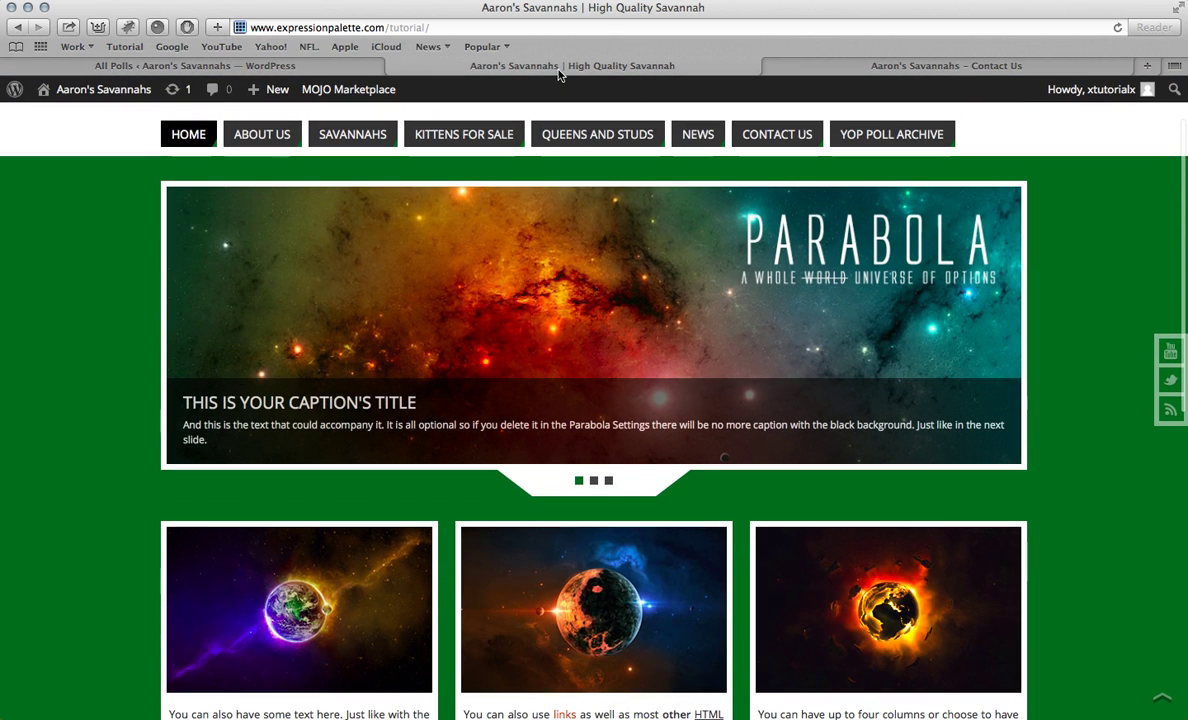
Step: Check Parabola Settings' Presentation Page slider (1050 × 350 px, Fold), then minimize the browser
click(178, 68)
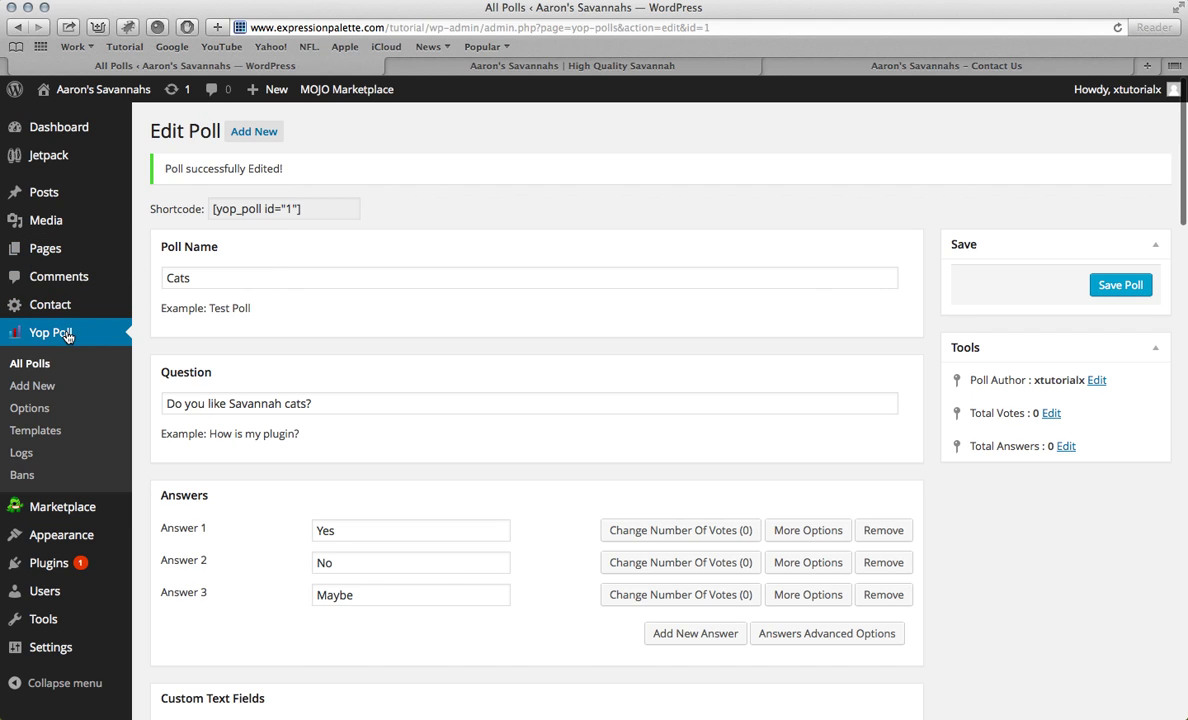
click(58, 537)
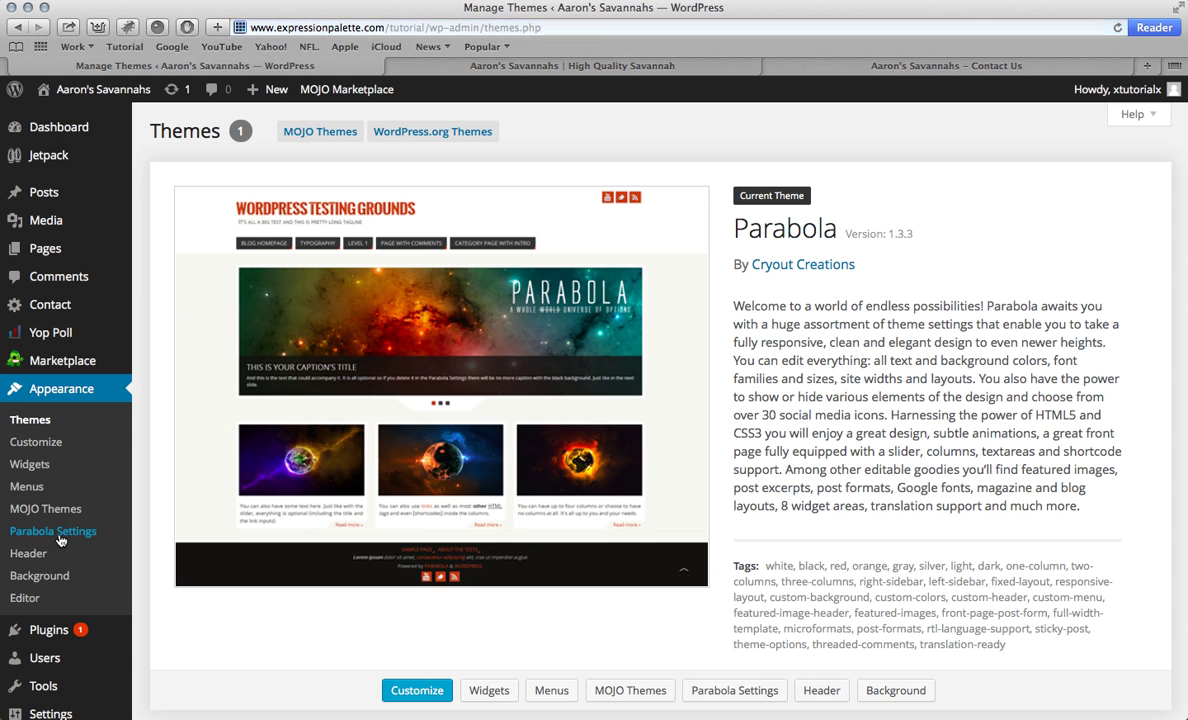
click(58, 537)
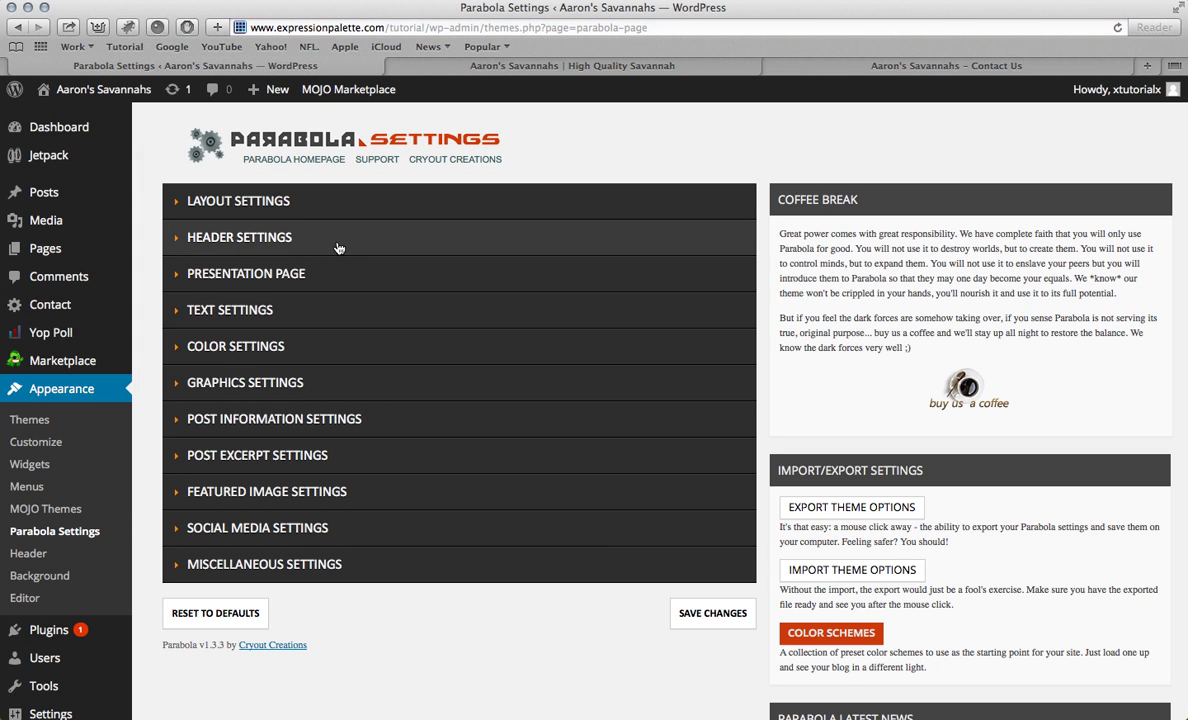
click(307, 284)
scroll(329, 341, down, 6)
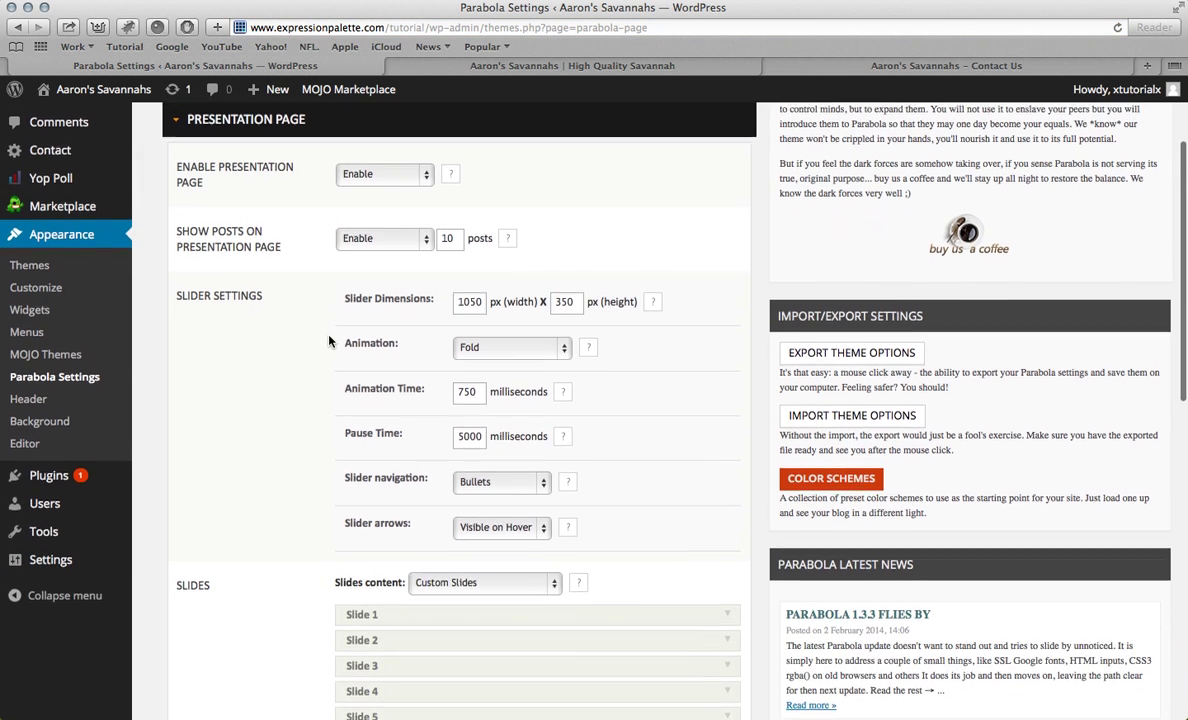
scroll(329, 341, up, 1)
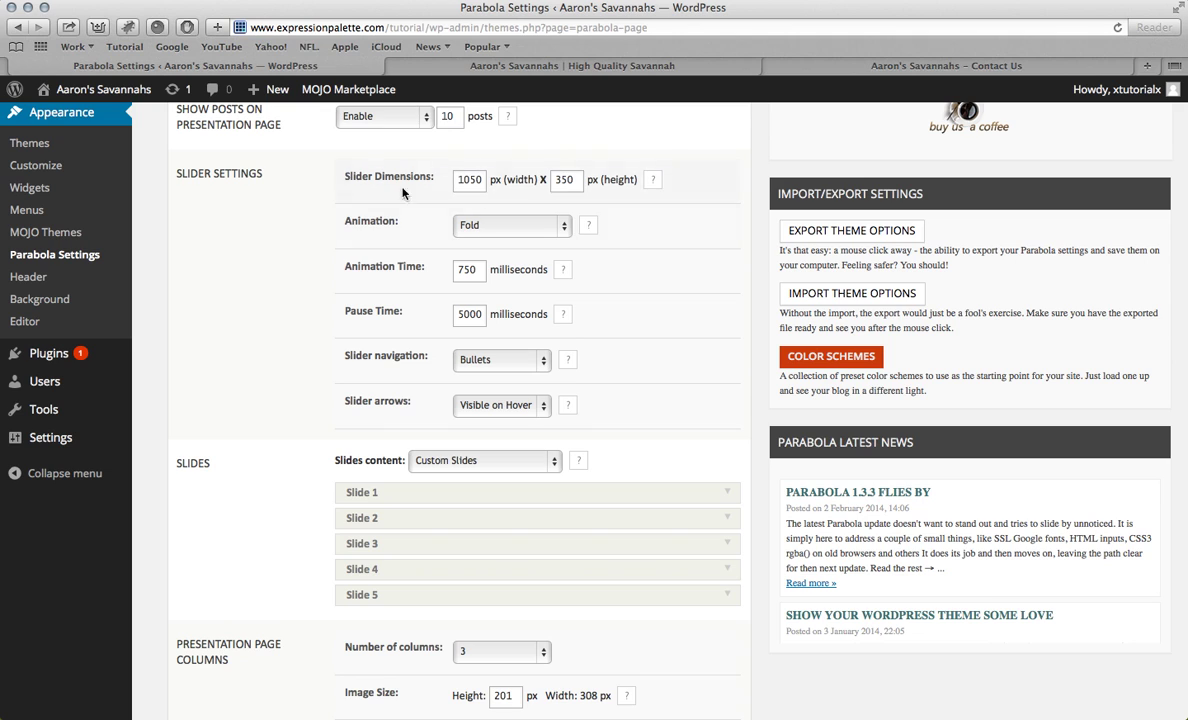
click(27, 11)
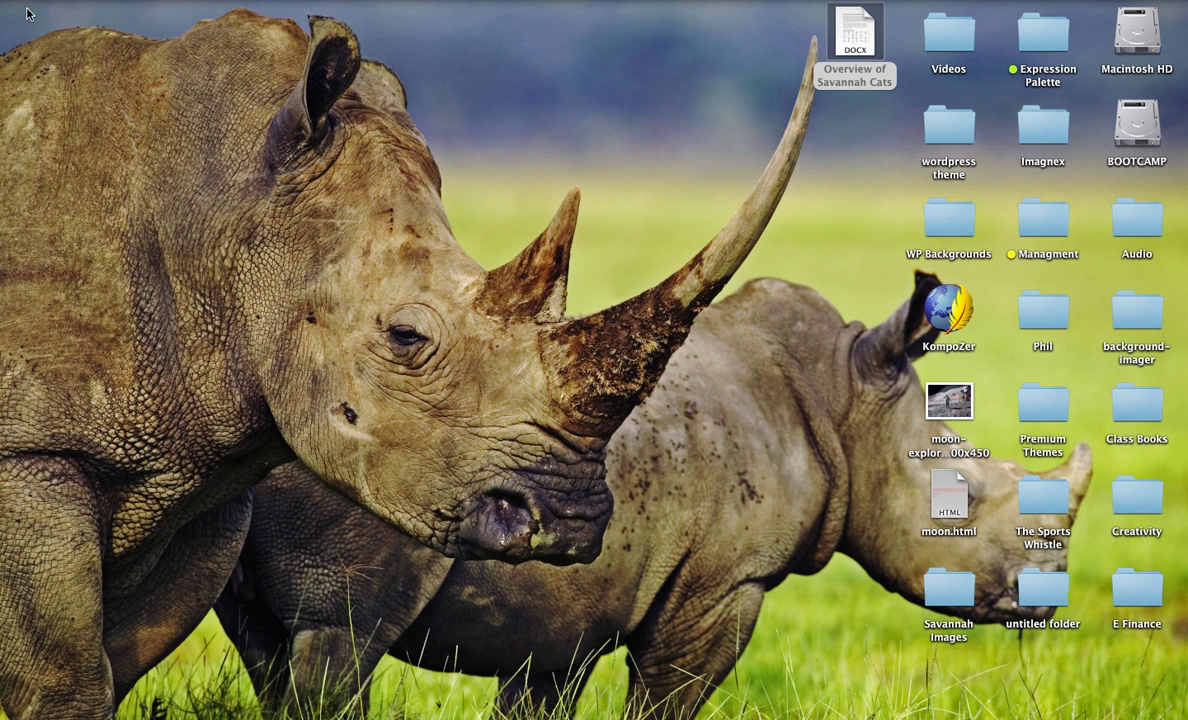
Step: Open qTNo4mU.jpg from the Savannah Images folder in Preview and bring up Adjust Size
double_click(948, 586)
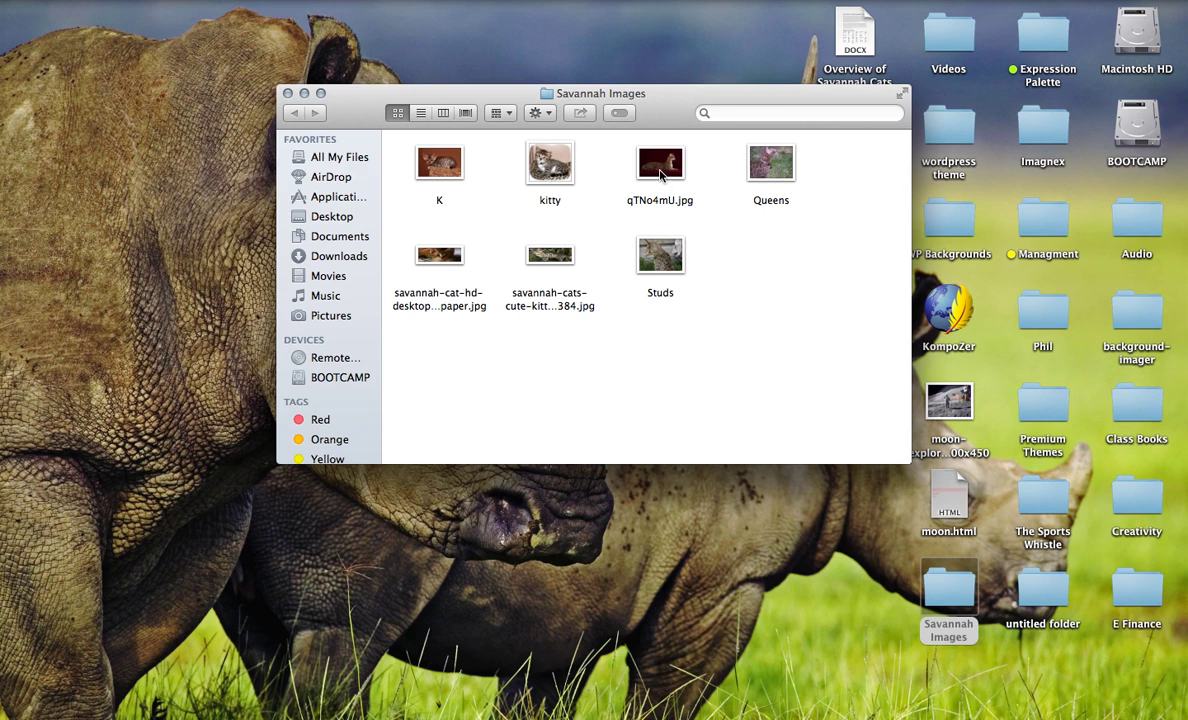
double_click(660, 168)
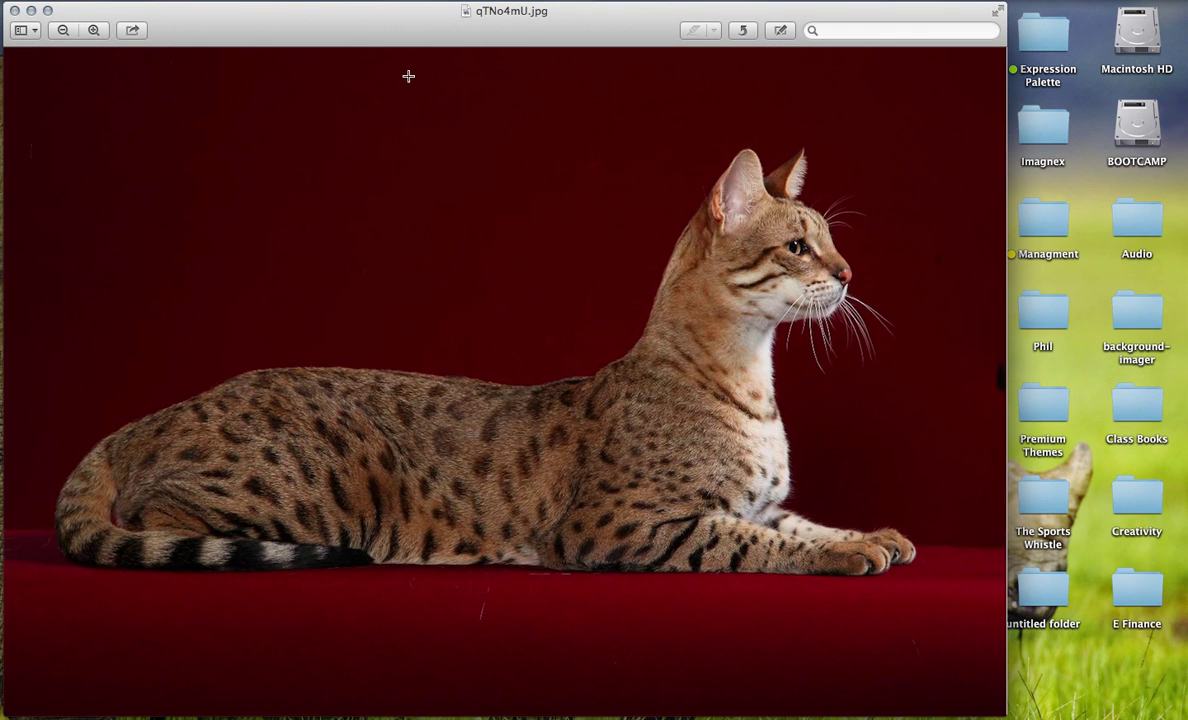
click(271, 2)
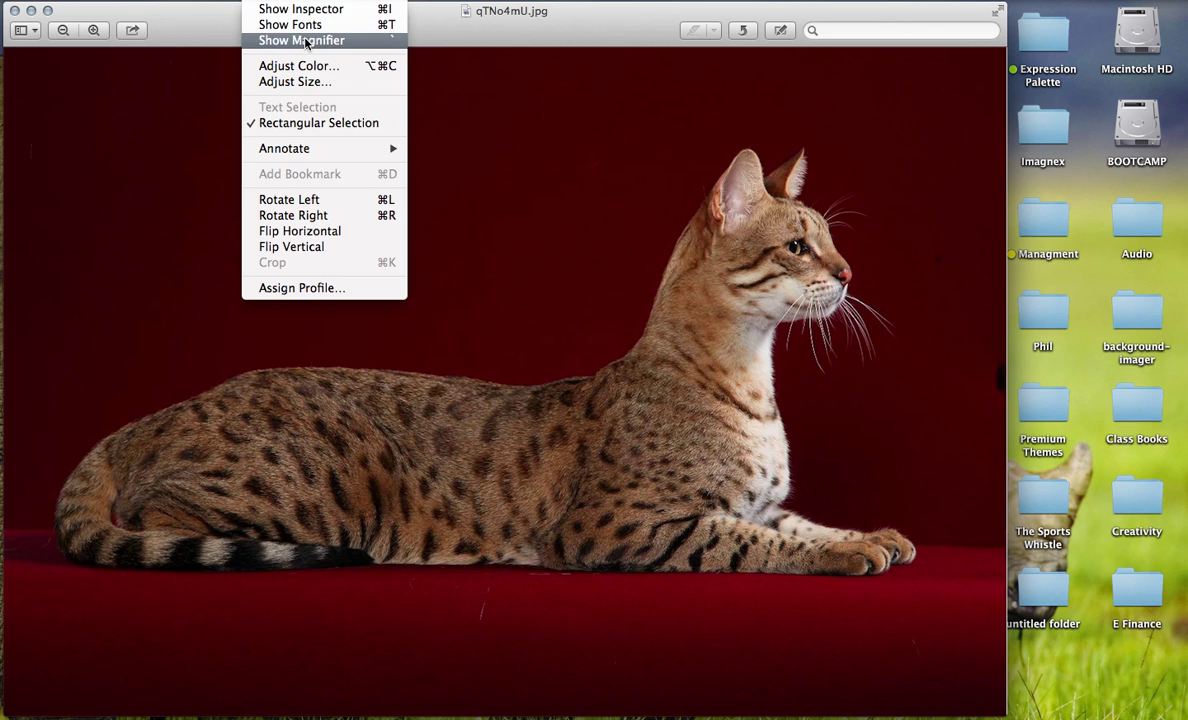
click(302, 88)
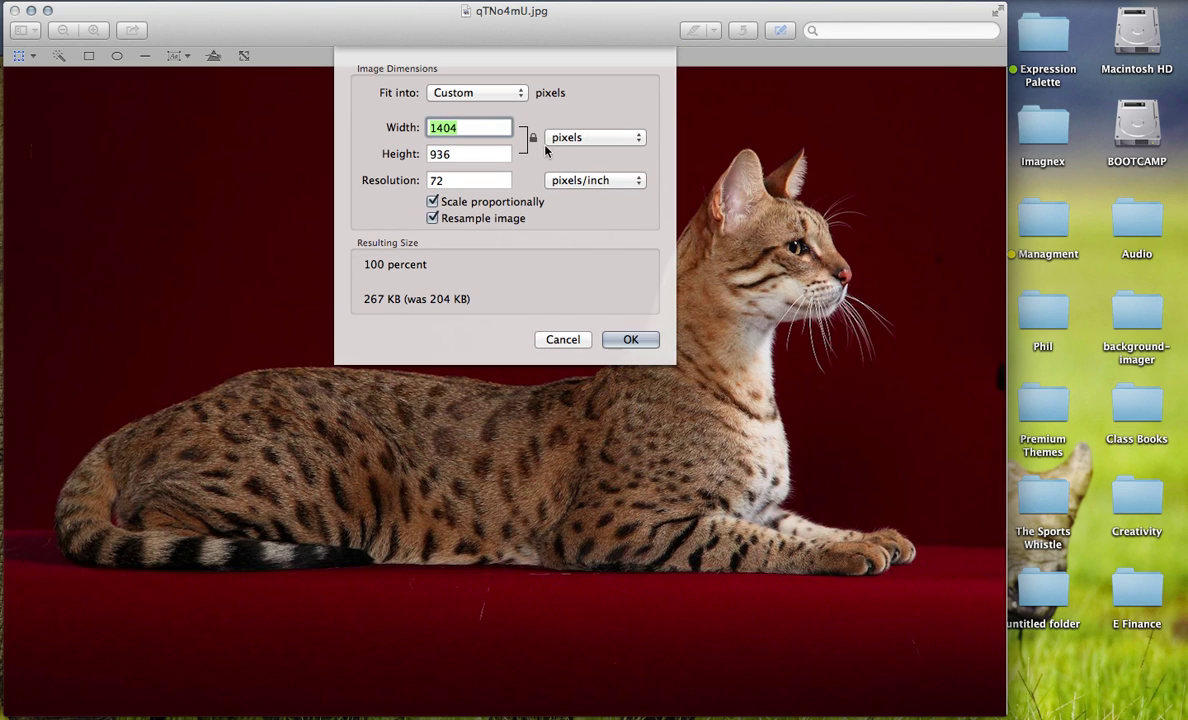
Step: Turn off proportional scaling, resize the photo to 1050 × 350 pixels, and close it
click(534, 143)
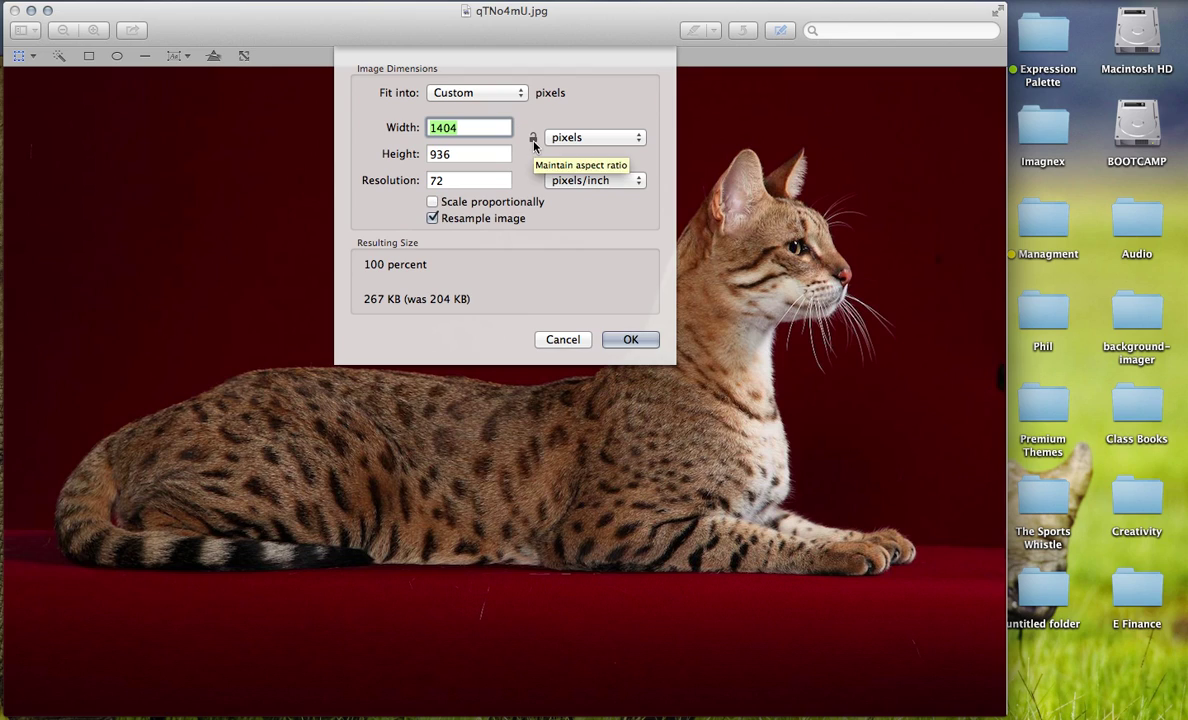
click(534, 141)
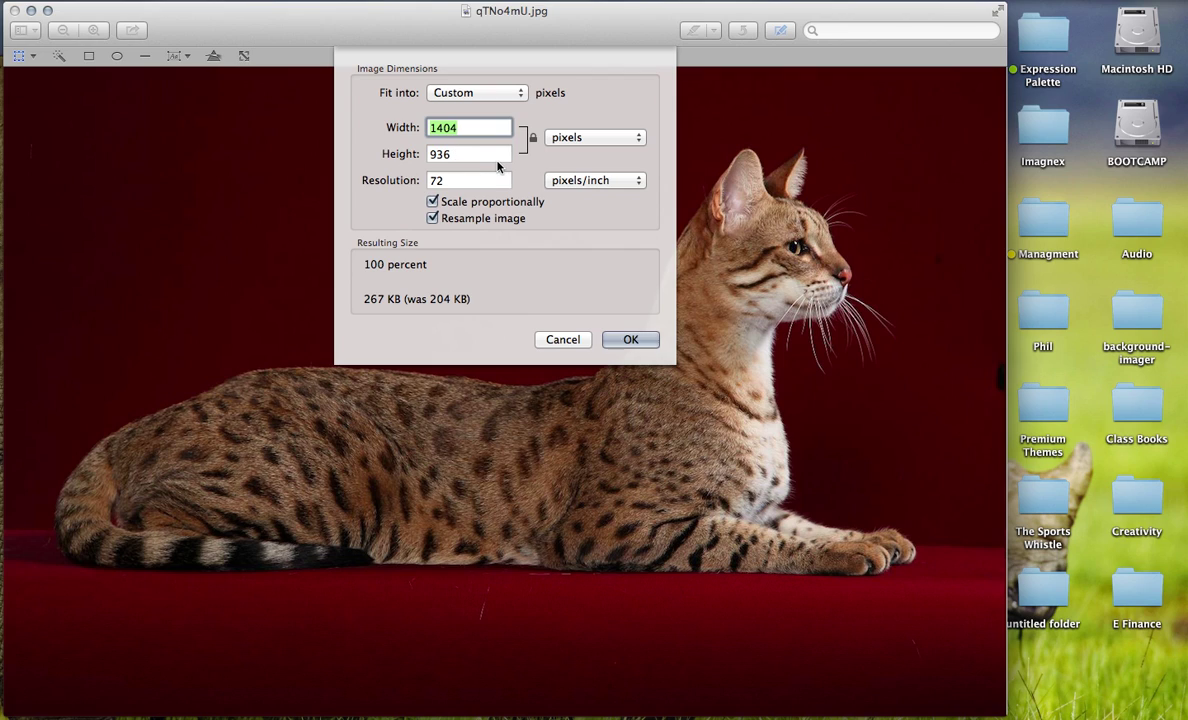
click(432, 201)
key(BackSpace)
text(1050)
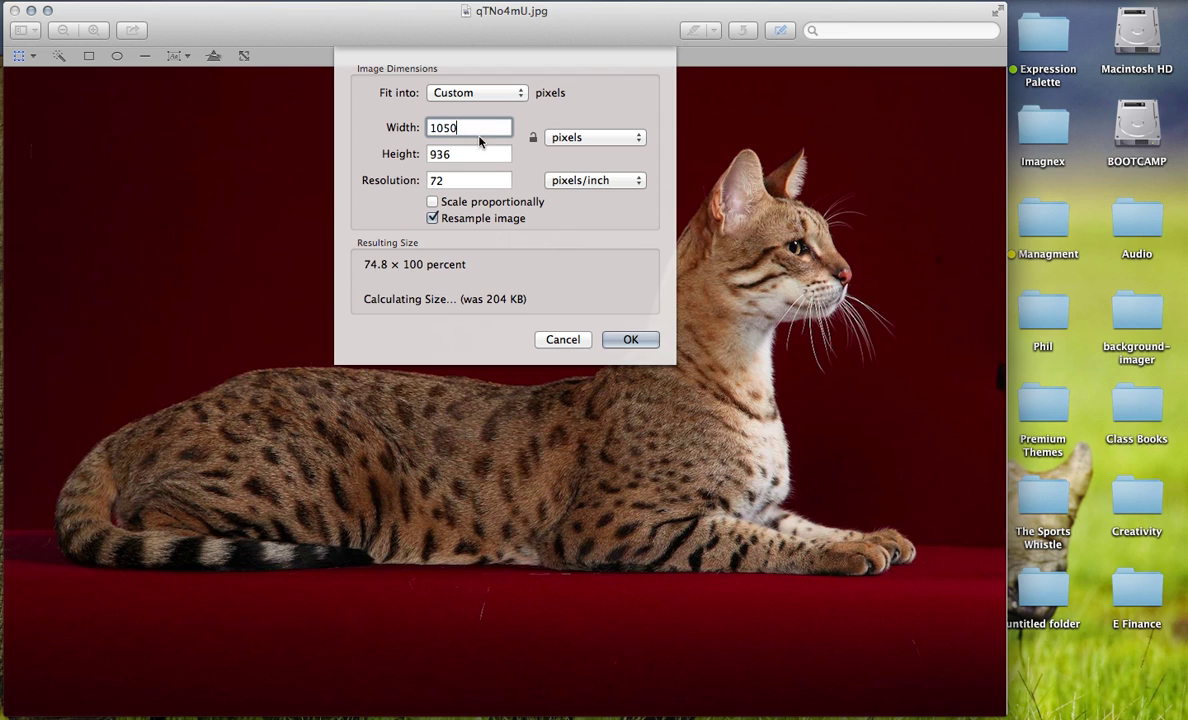
key(Tab)
key(BackSpace)
text(350)
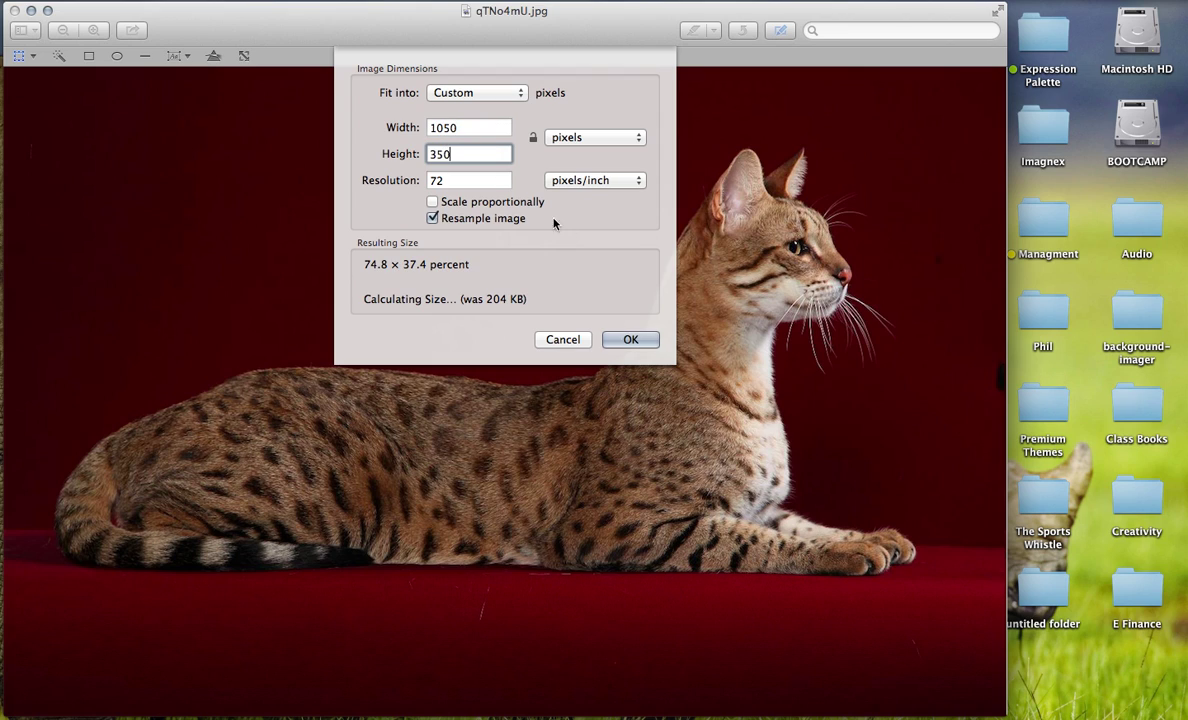
click(622, 340)
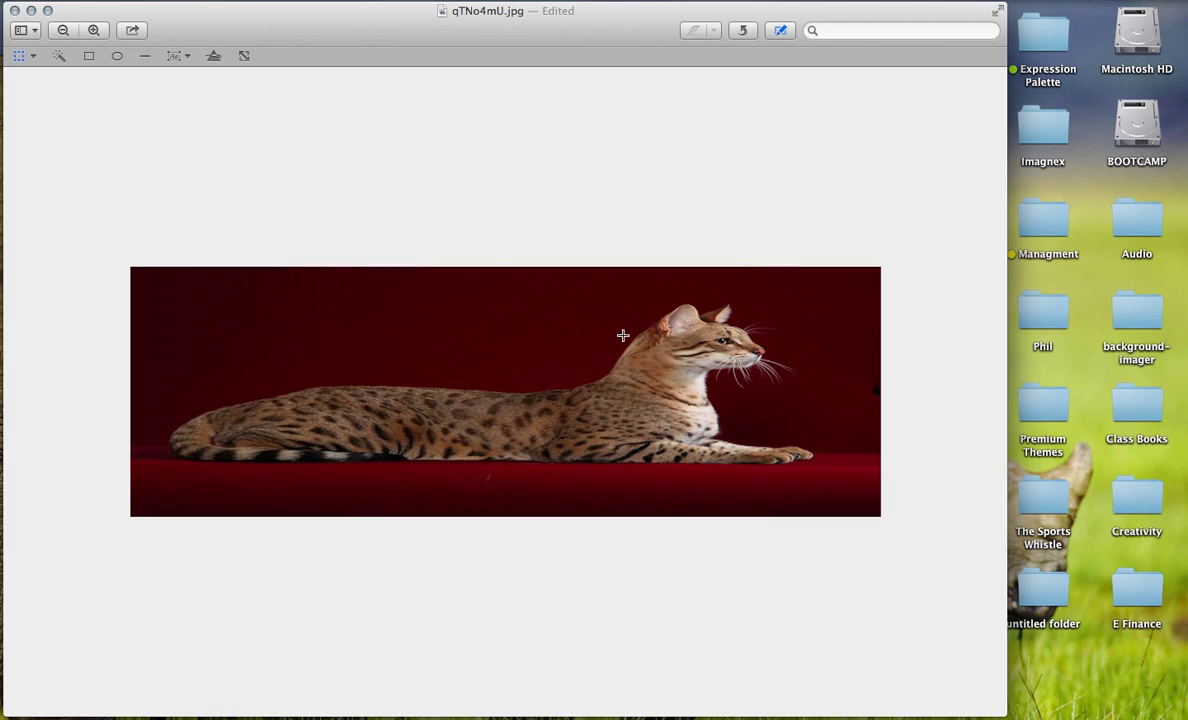
click(14, 12)
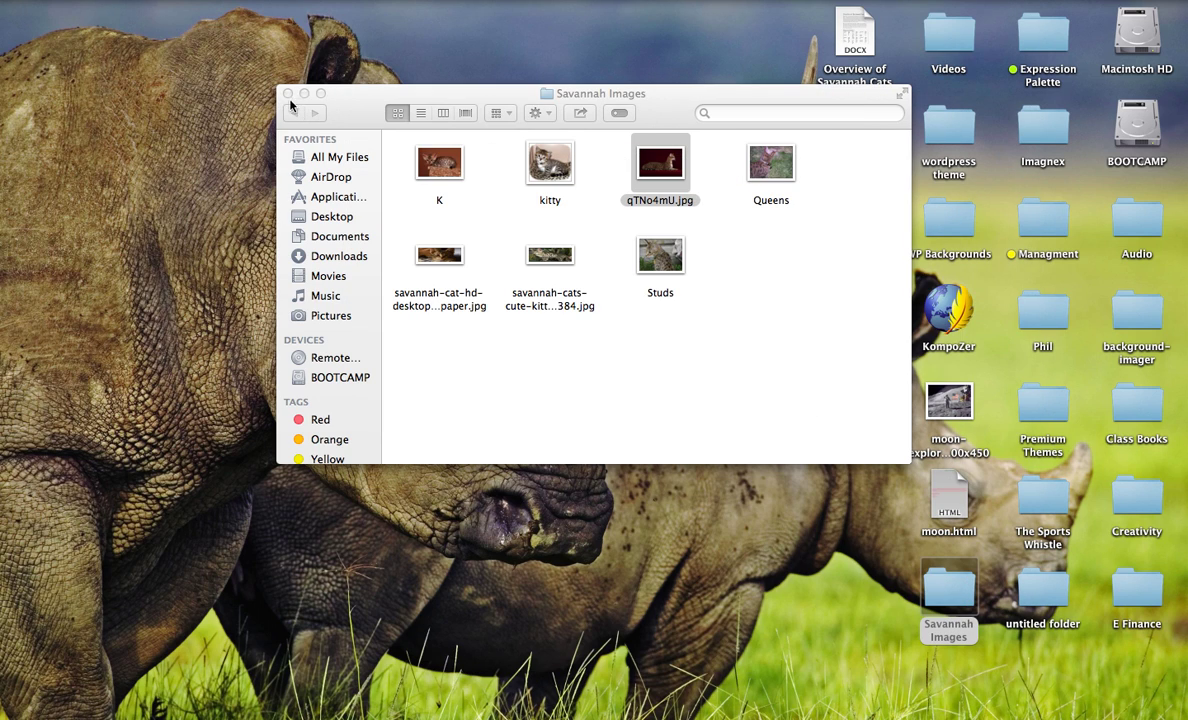
Step: Close the Savannah Images folder and expand Slide 1 in Parabola Settings
click(288, 93)
click(922, 672)
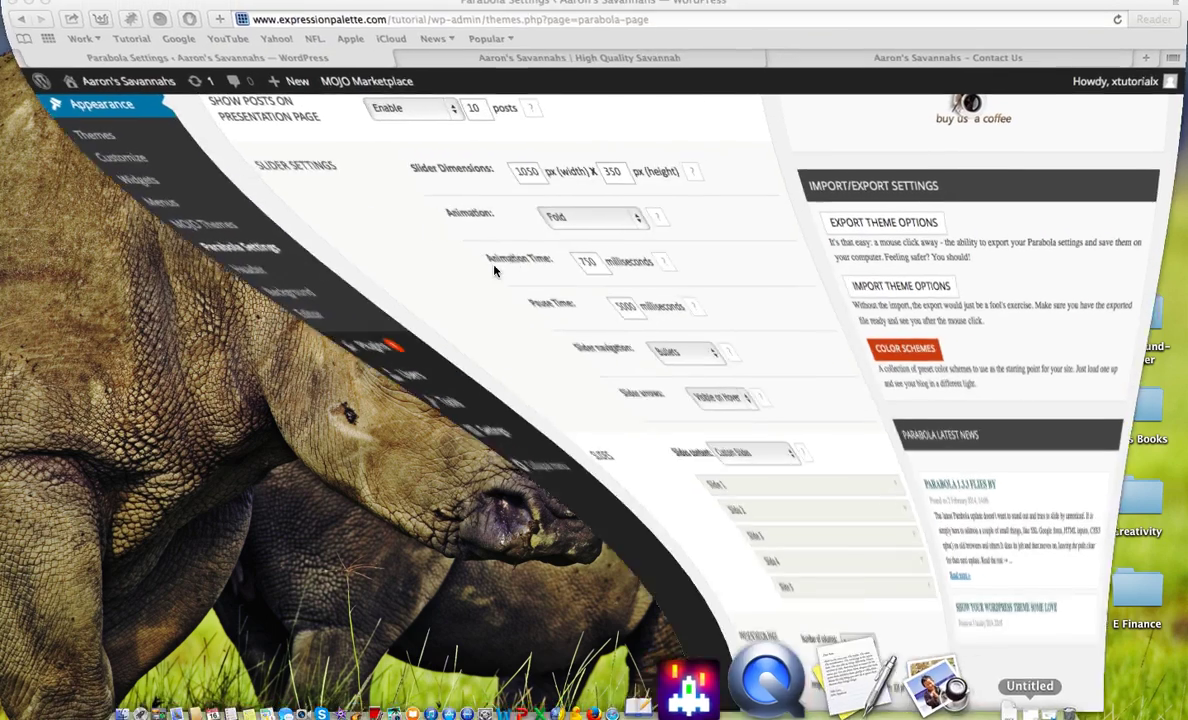
scroll(623, 495, down, 5)
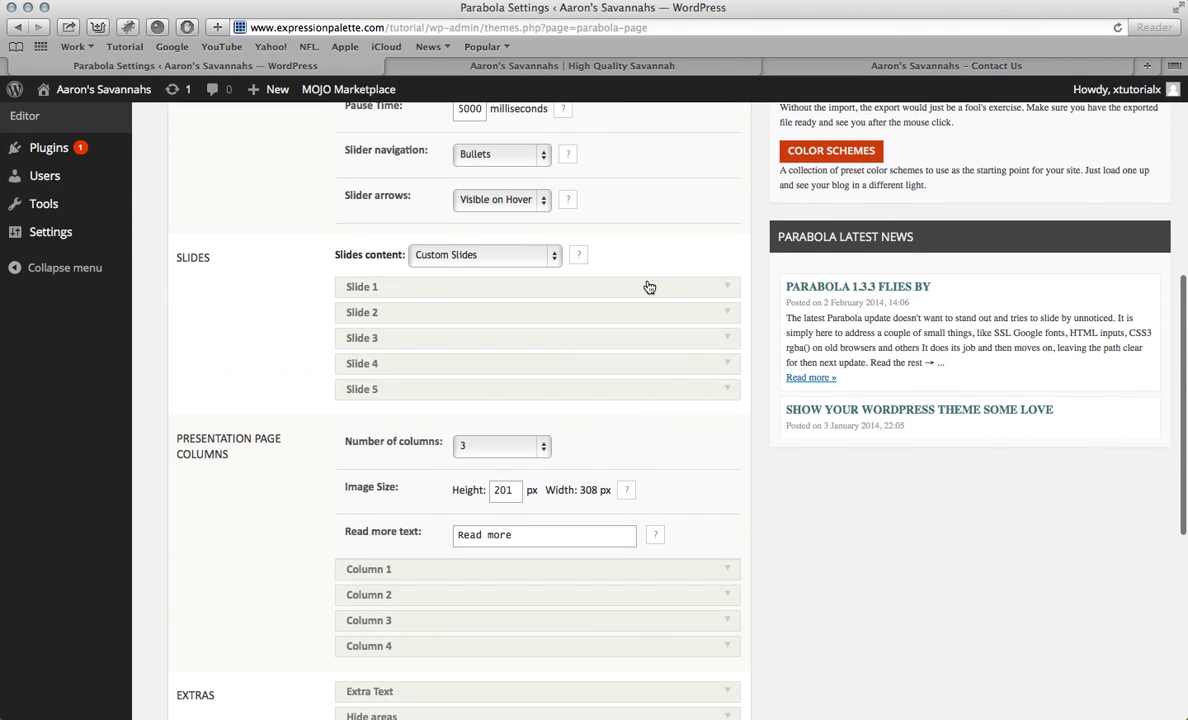
click(649, 290)
Step: Upload the resized qTNo4mU.jpg and insert it as Slide 1's image
click(612, 355)
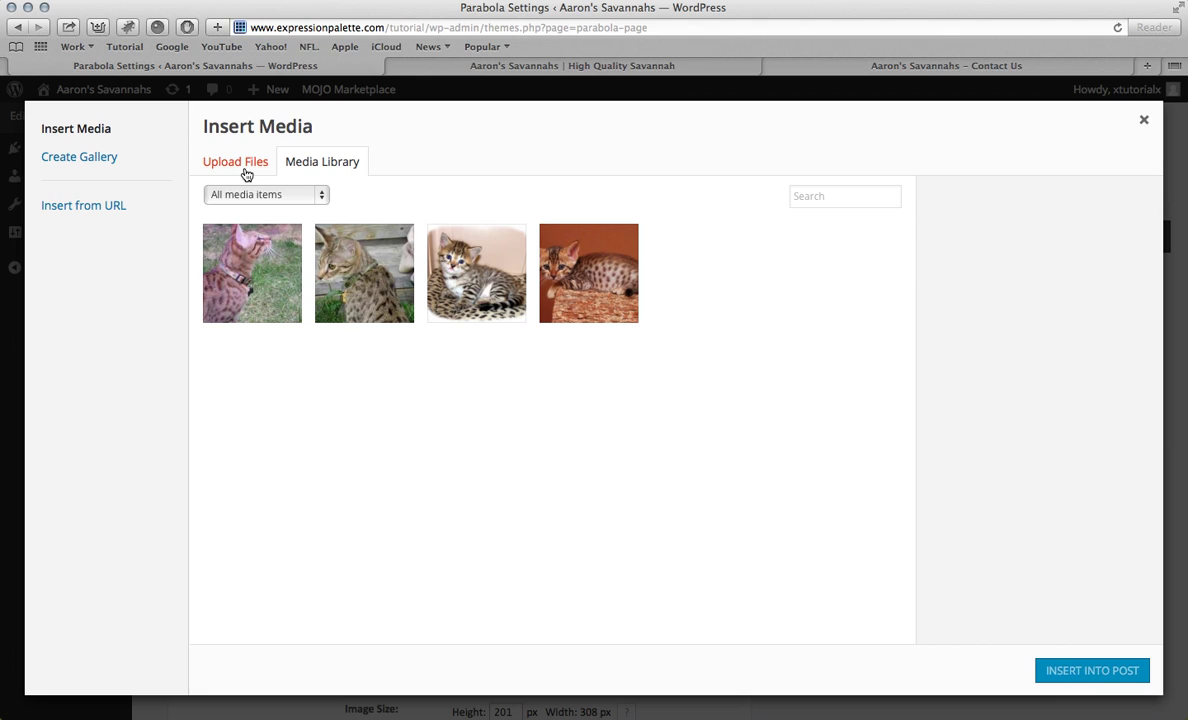
click(245, 168)
click(681, 432)
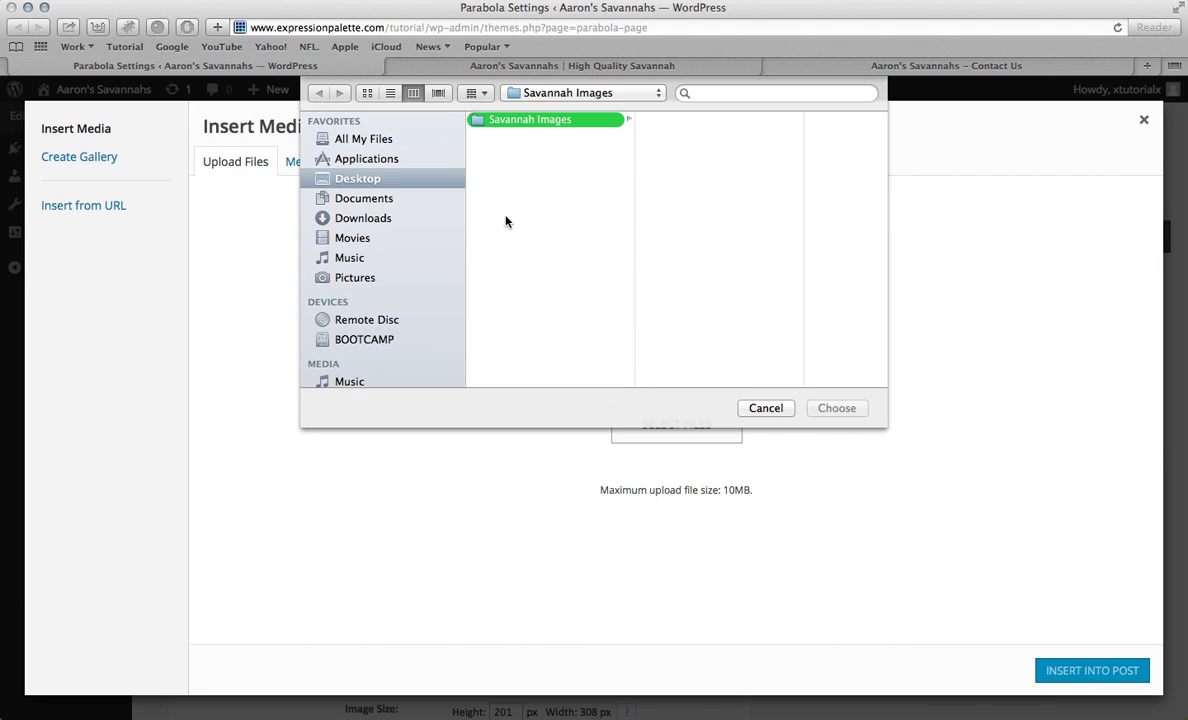
click(672, 209)
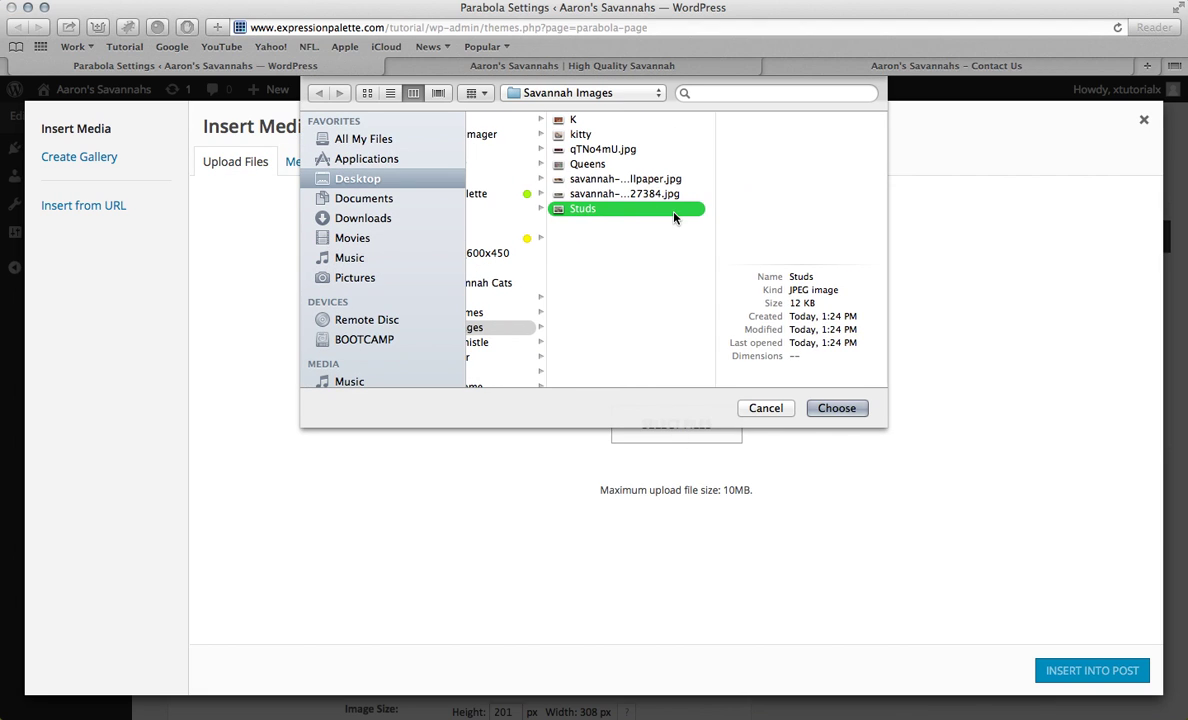
click(648, 193)
click(645, 179)
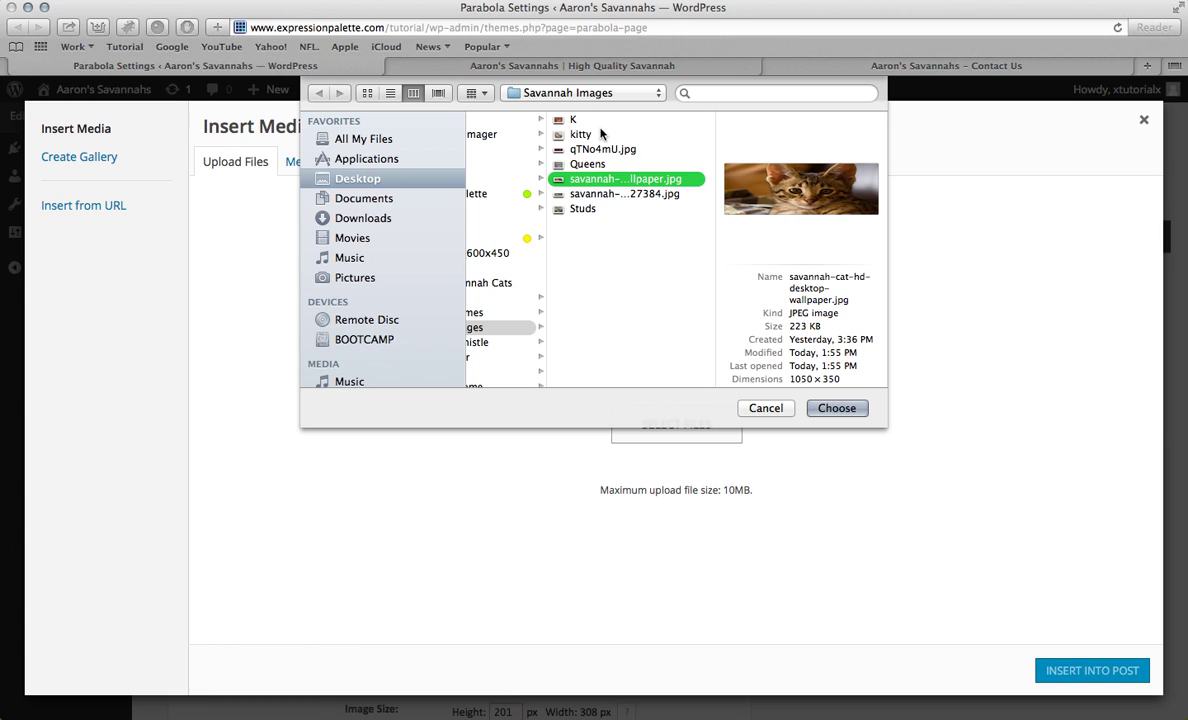
click(560, 149)
click(850, 412)
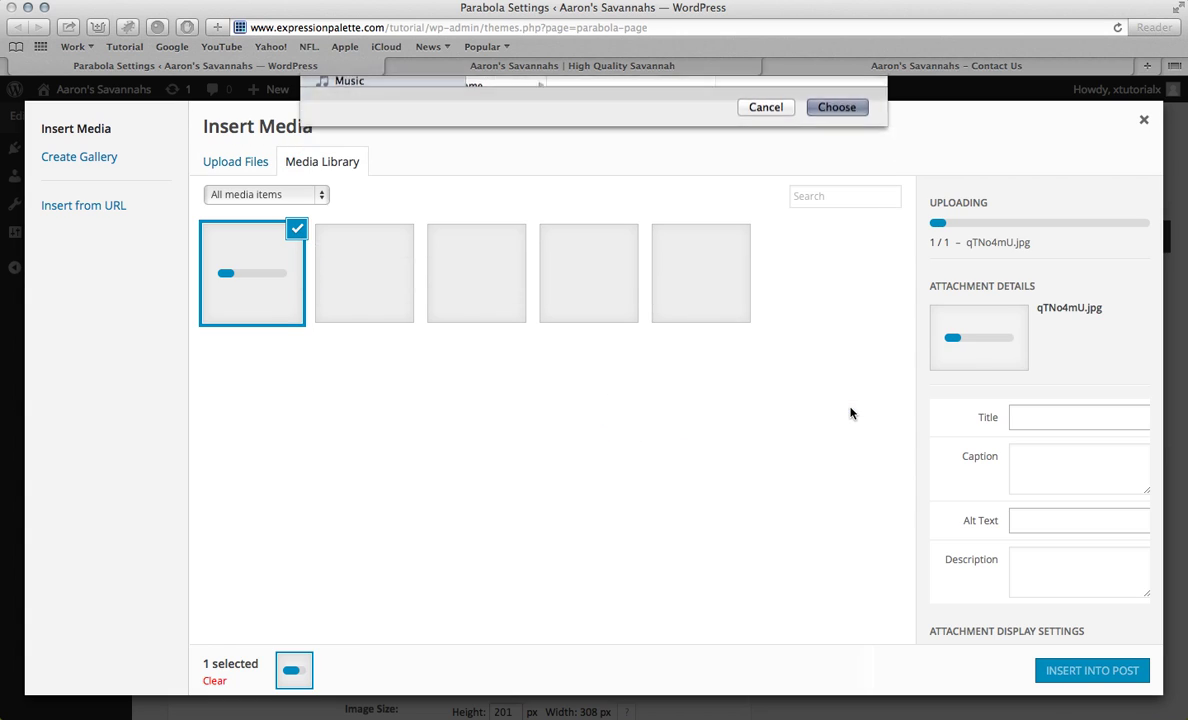
click(1093, 674)
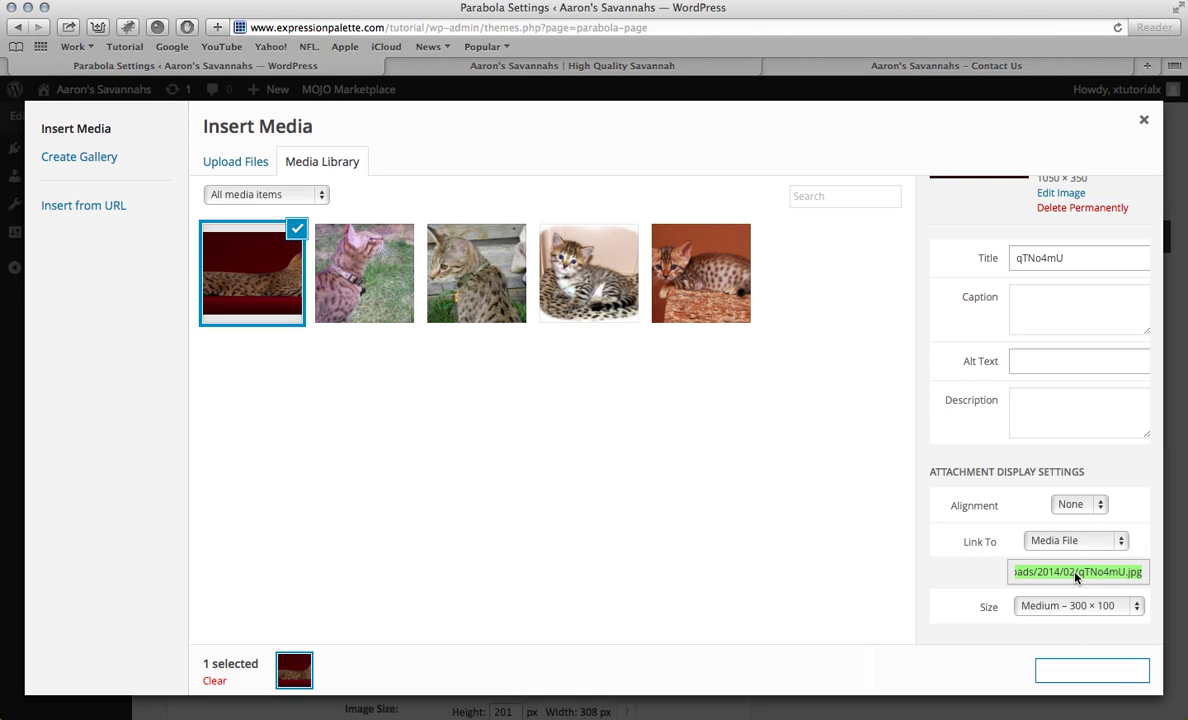
click(1082, 671)
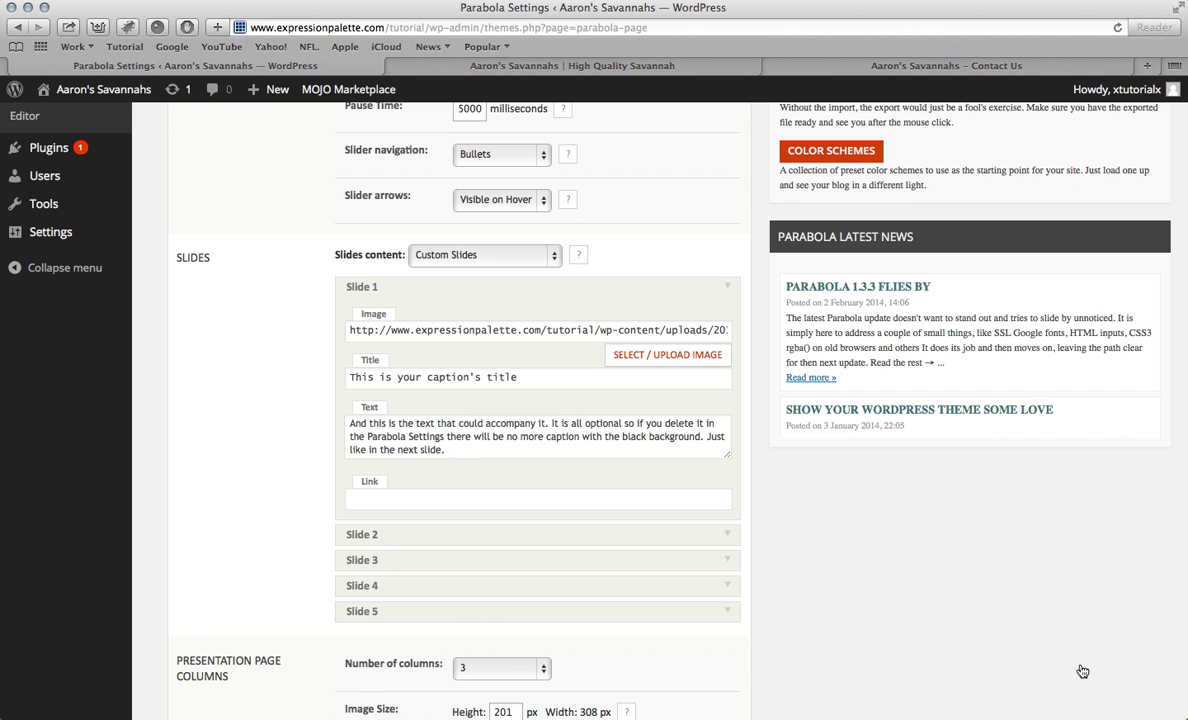
Step: Replace Slide 1's placeholder title with 'Welcome to Aaron's Savannahs' copied from the old homepage
triple_click(535, 380)
key(BackSpace)
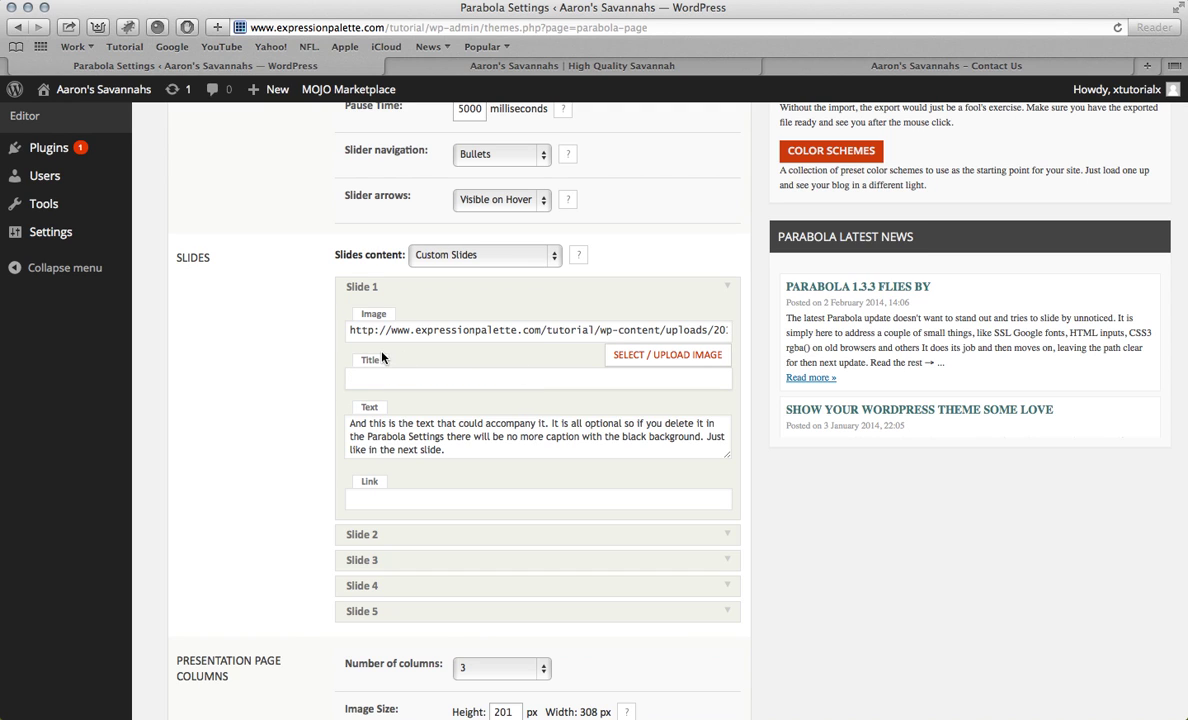
click(800, 65)
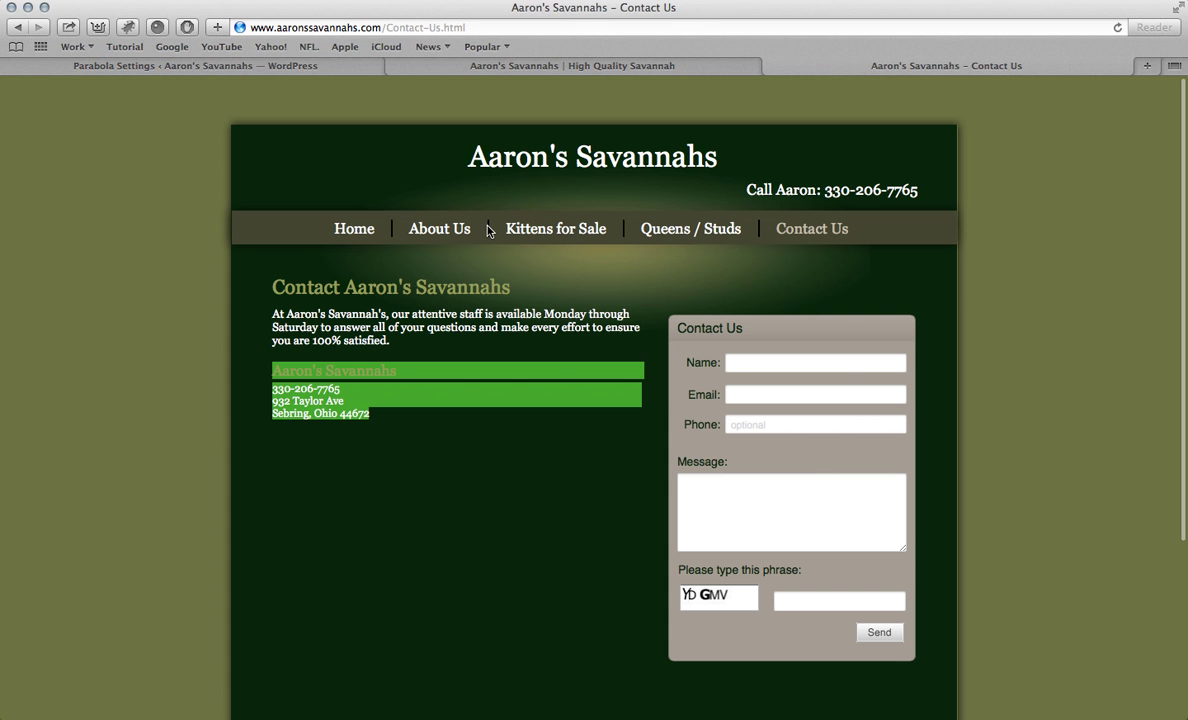
click(355, 229)
scroll(277, 450, down, 4)
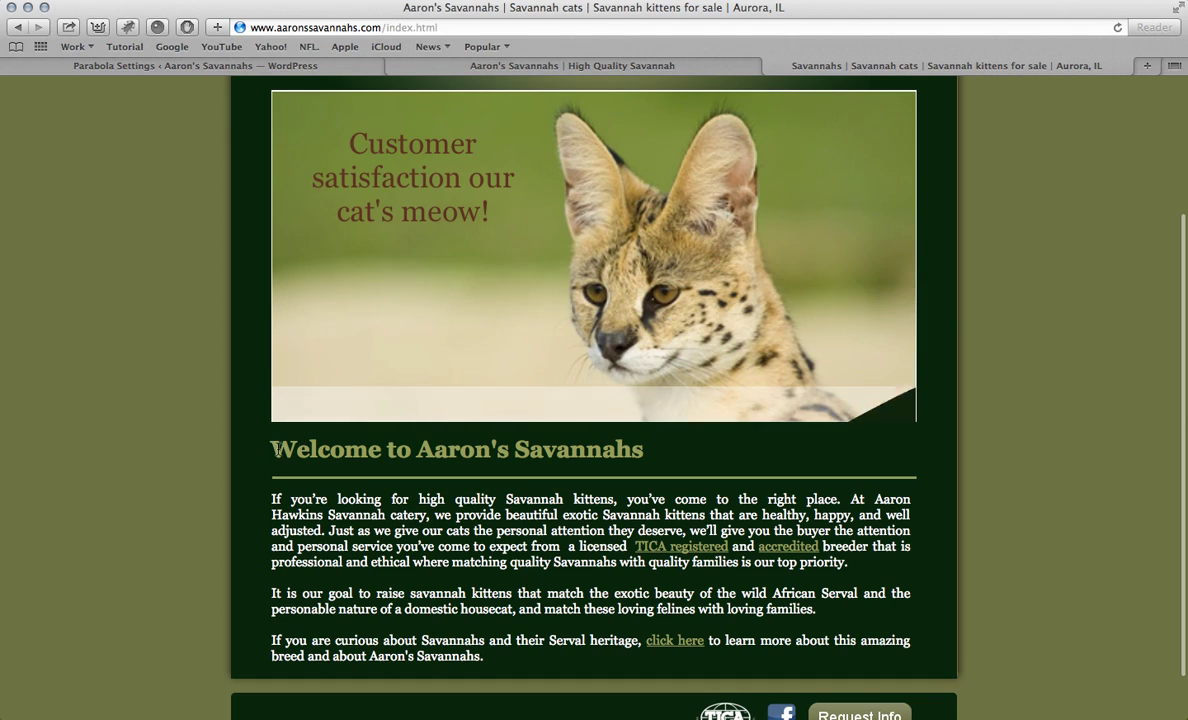
drag(277, 450, 679, 451)
key(super+c)
click(340, 68)
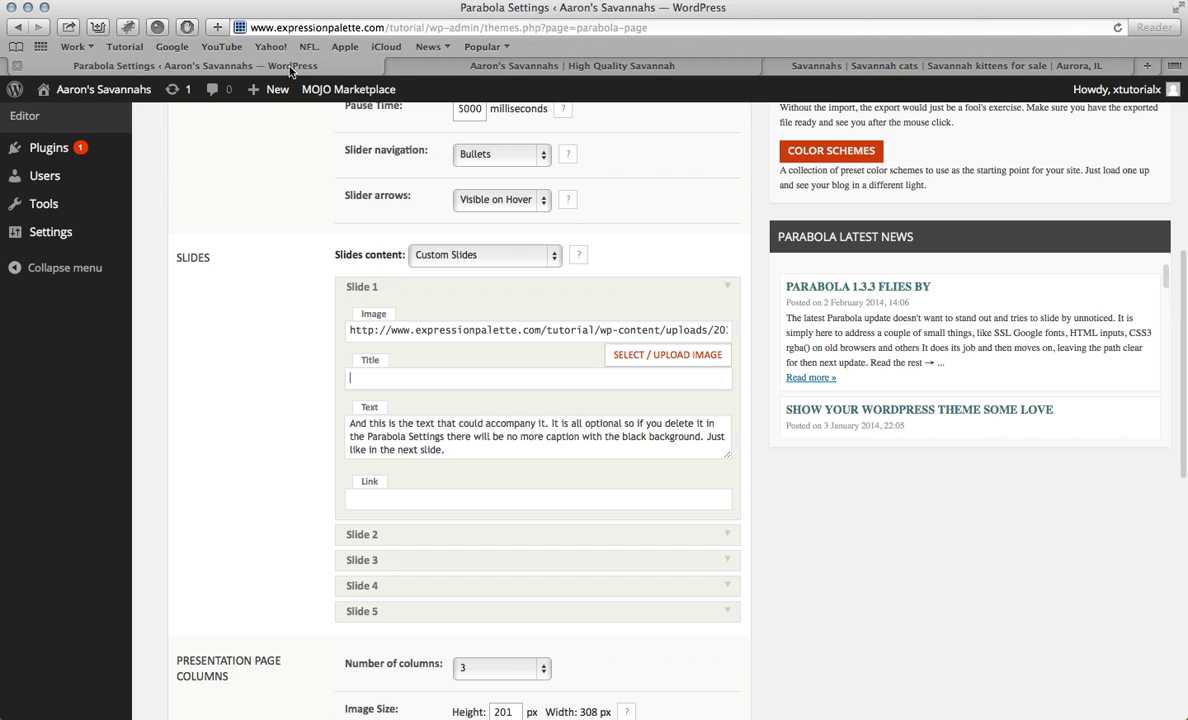
click(600, 377)
key(super+v)
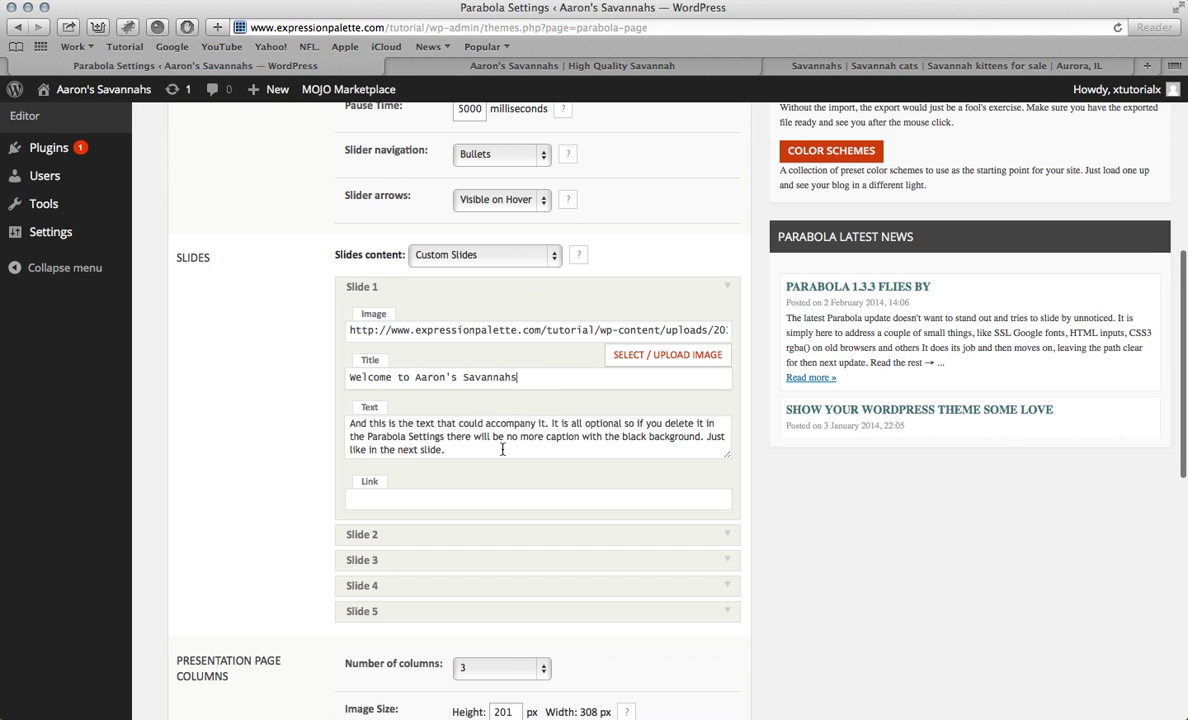
Step: Replace Slide 1's placeholder text with the old homepage's opening Savannah kittens paragraph
triple_click(502, 450)
click(758, 70)
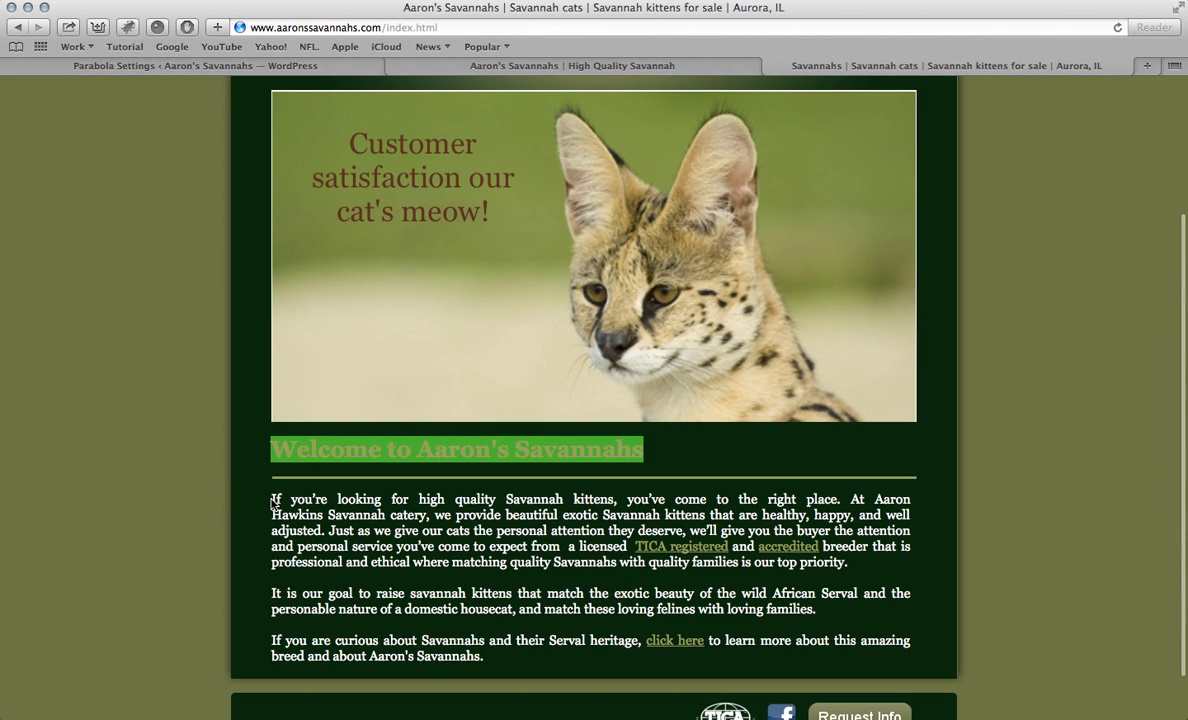
click(284, 504)
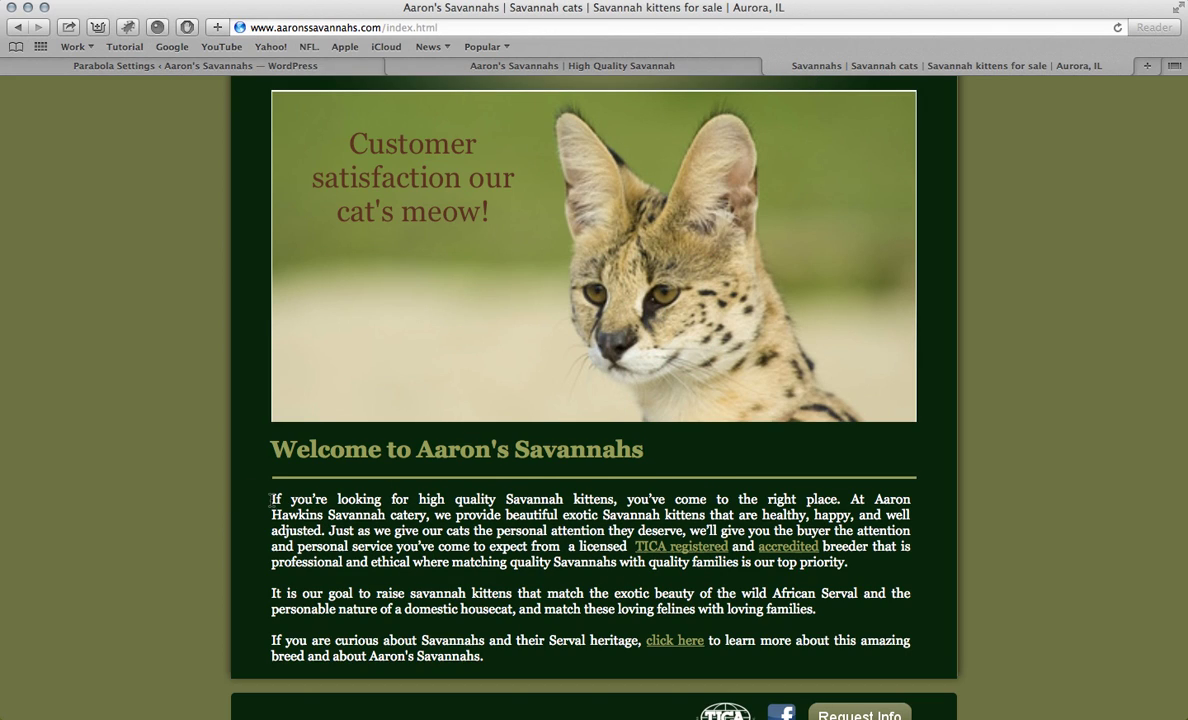
drag(270, 498, 328, 531)
key(super+c)
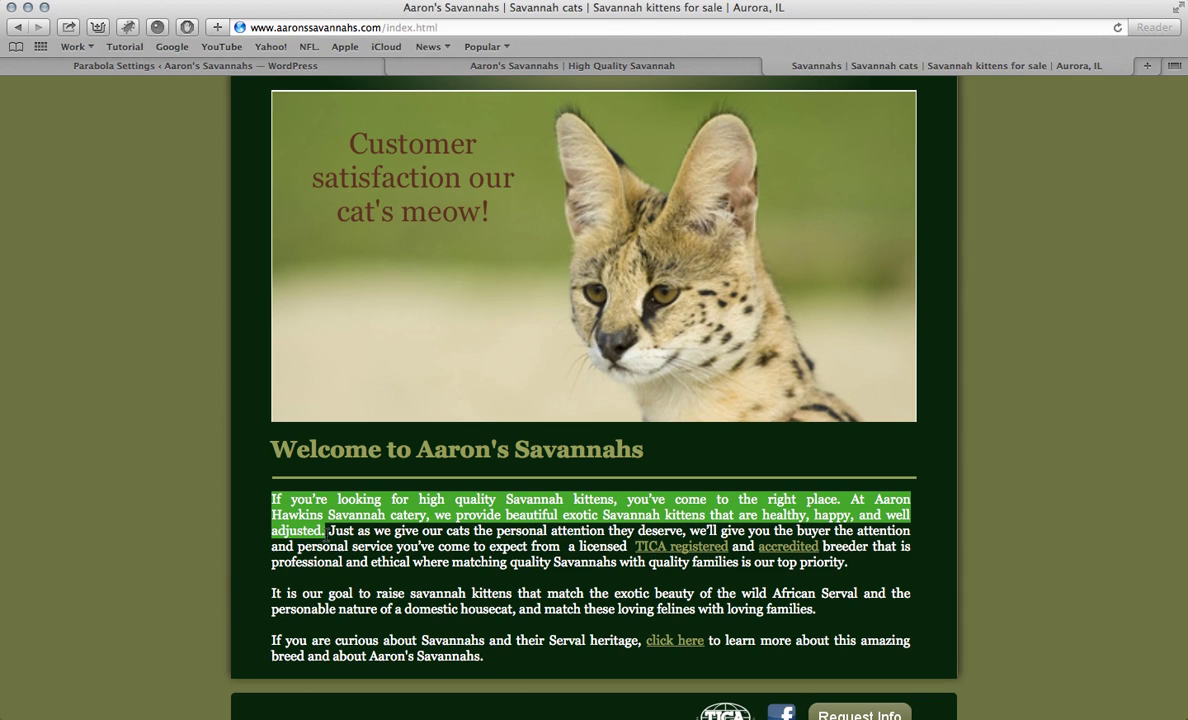
click(330, 70)
key(super+v)
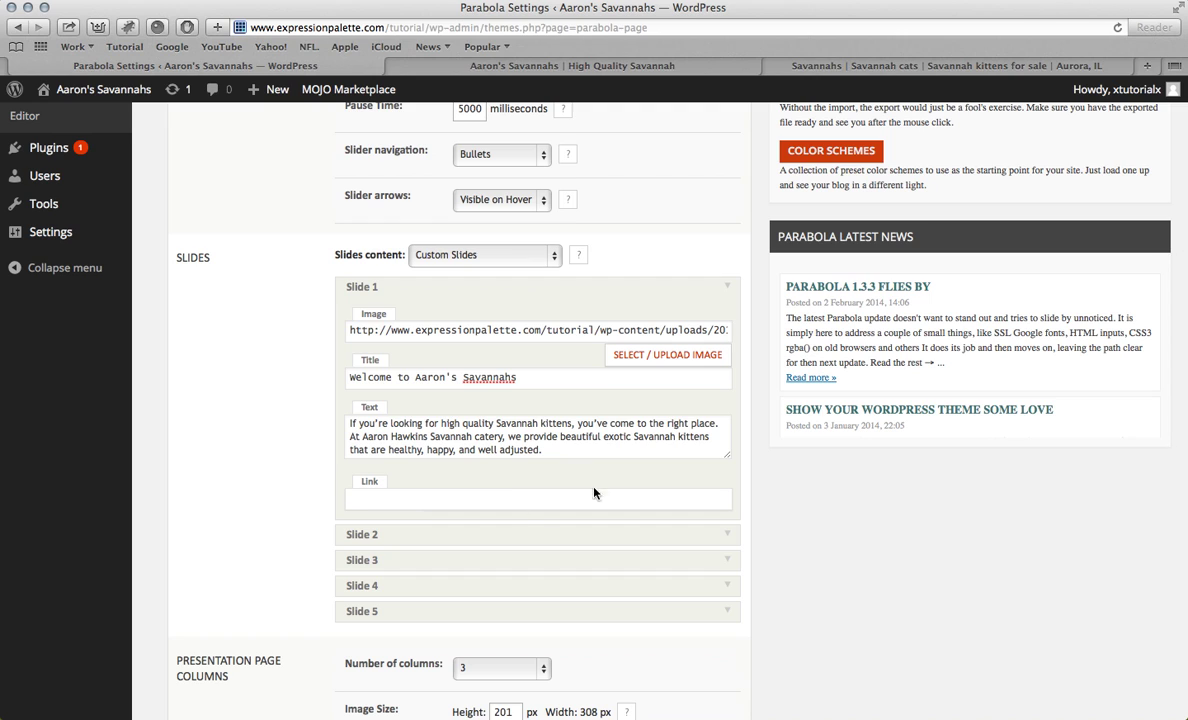
scroll(565, 410, down, 3)
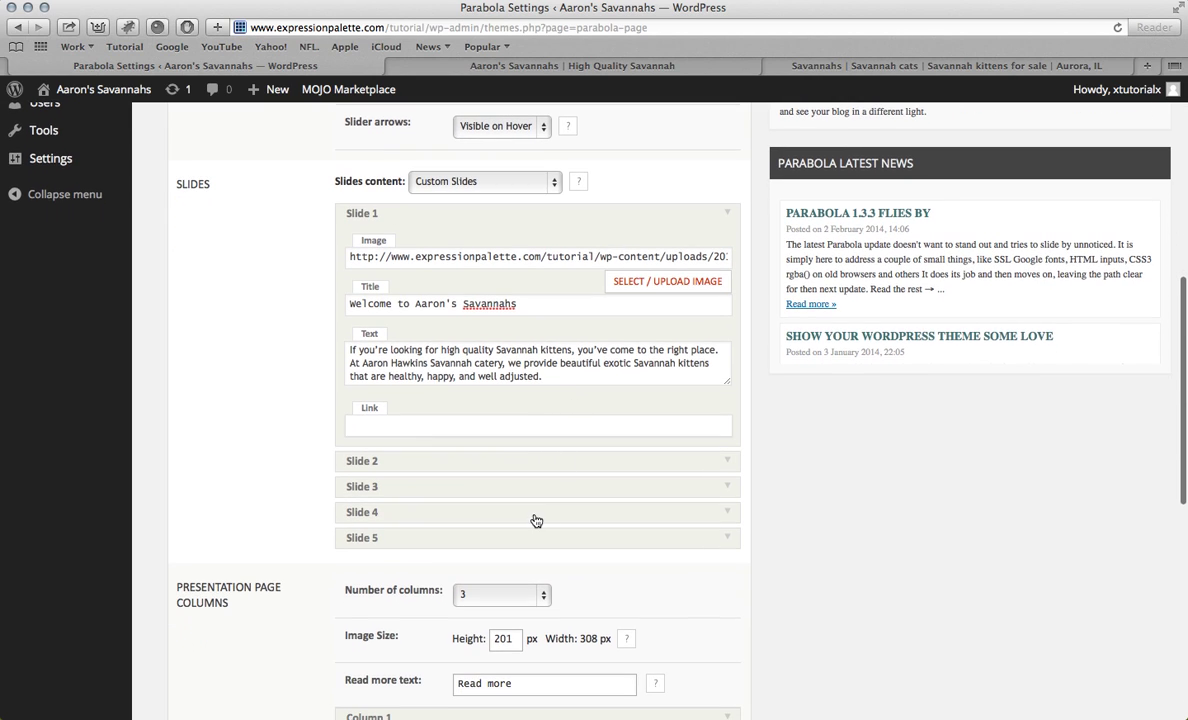
click(529, 466)
Step: Upload savannah-cats-cute-kitten-227384.jpg and insert it as Slide 2's image
scroll(528, 471, down, 3)
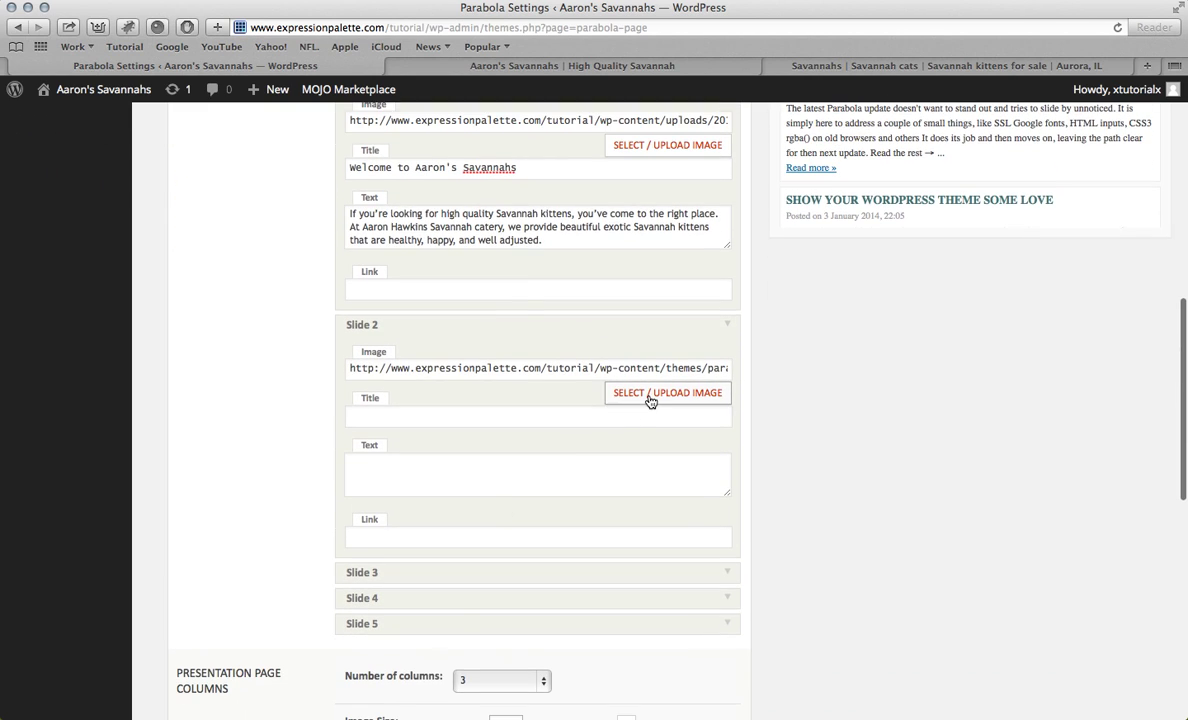
click(650, 396)
click(240, 162)
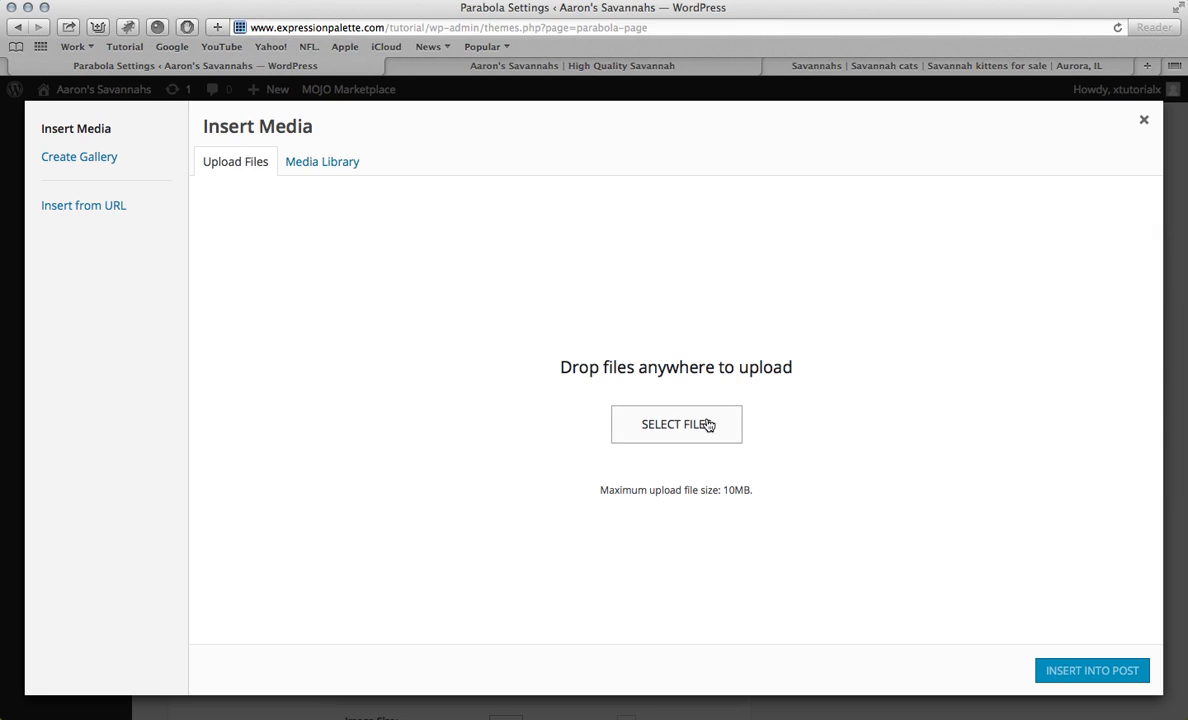
click(706, 421)
click(665, 194)
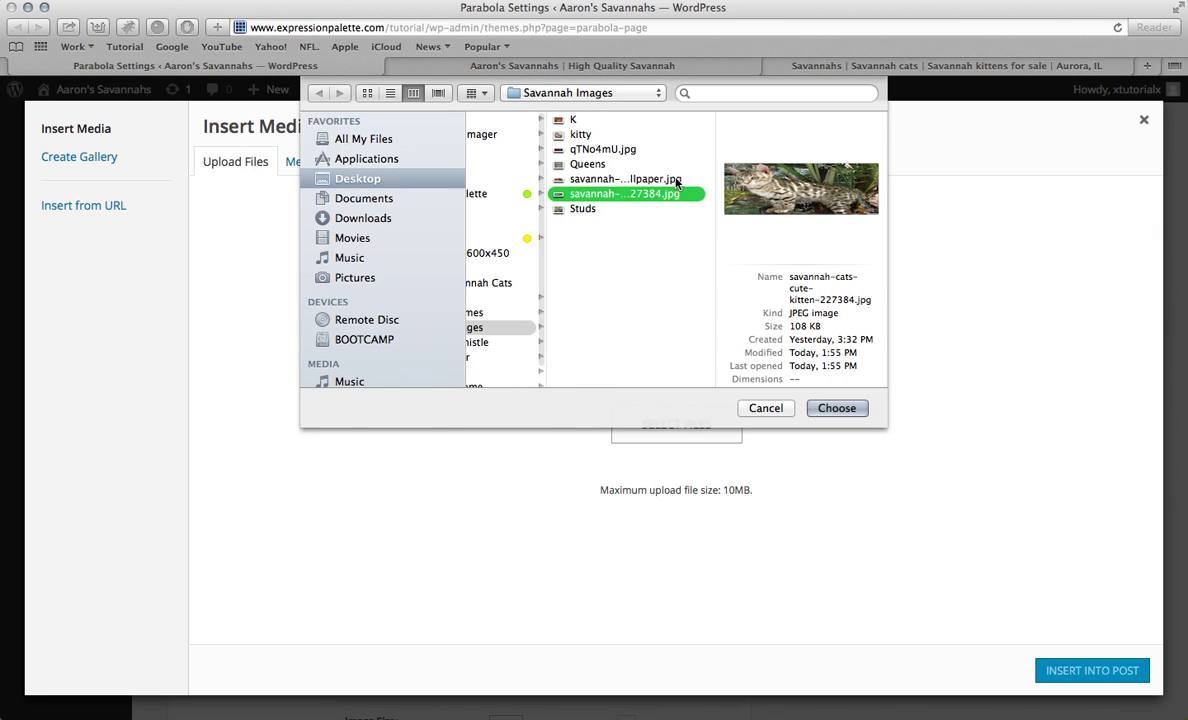
key(Up)
click(660, 194)
click(835, 407)
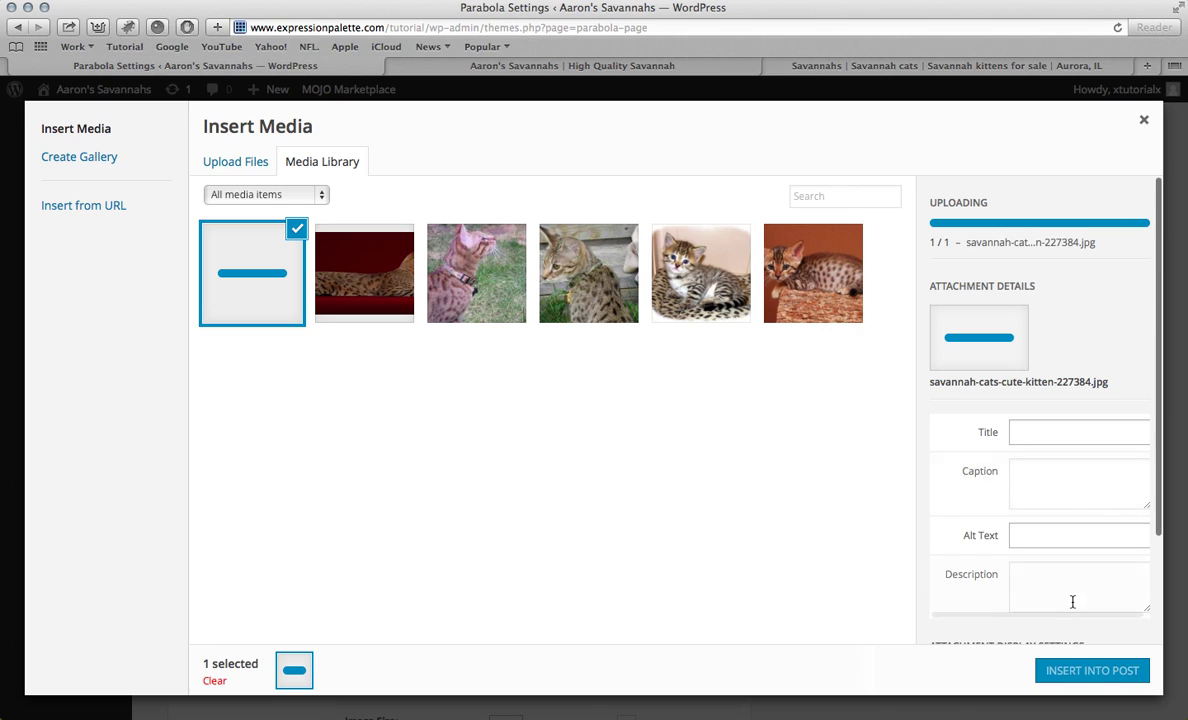
click(1090, 672)
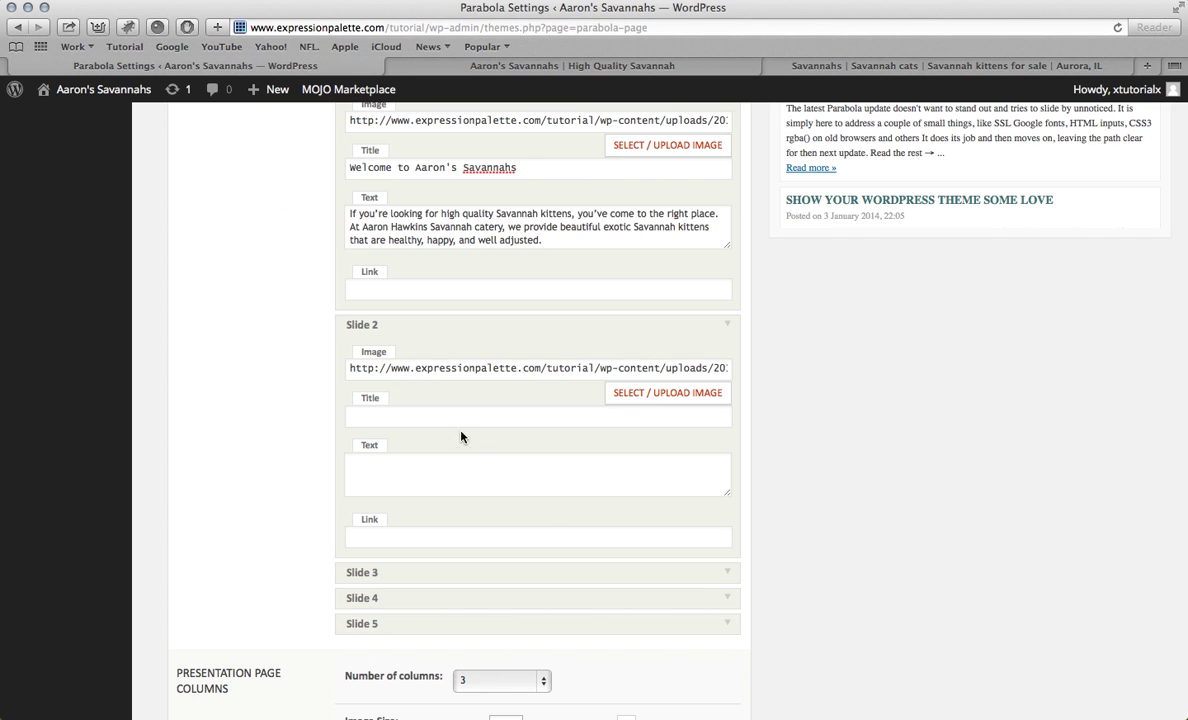
Step: Glance at the slider homepage, then bring up the old Aaron's Savannahs site
click(620, 66)
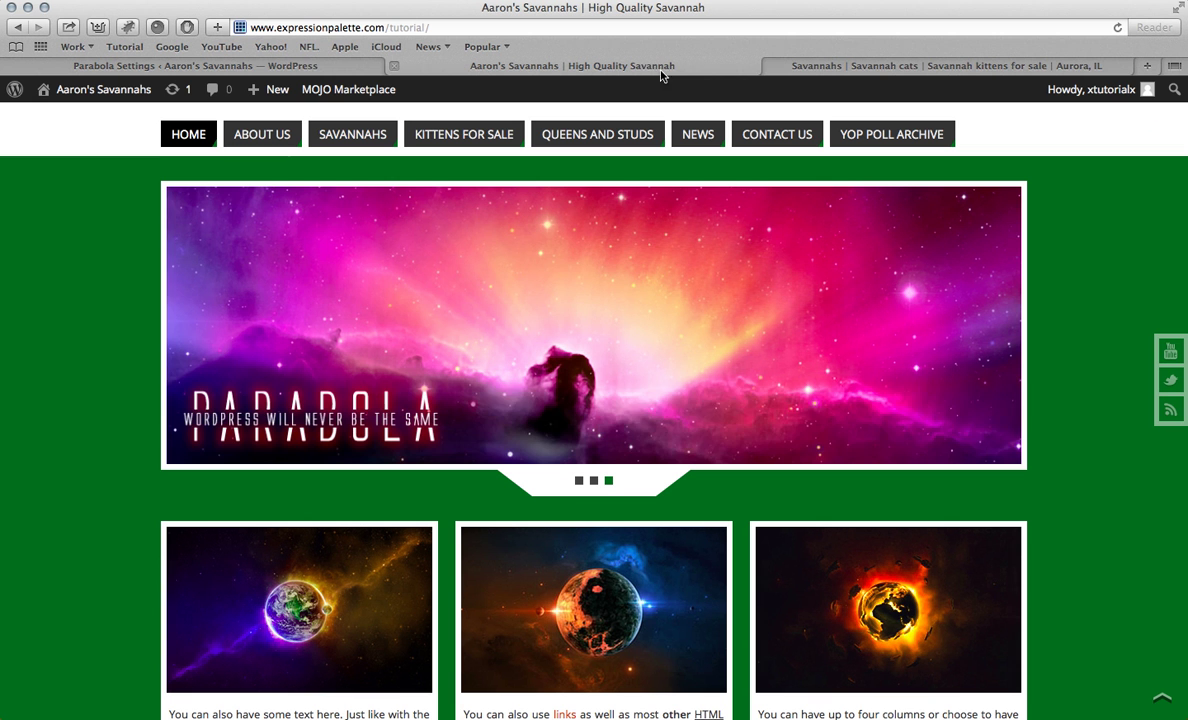
click(830, 66)
scroll(600, 210, down, 1)
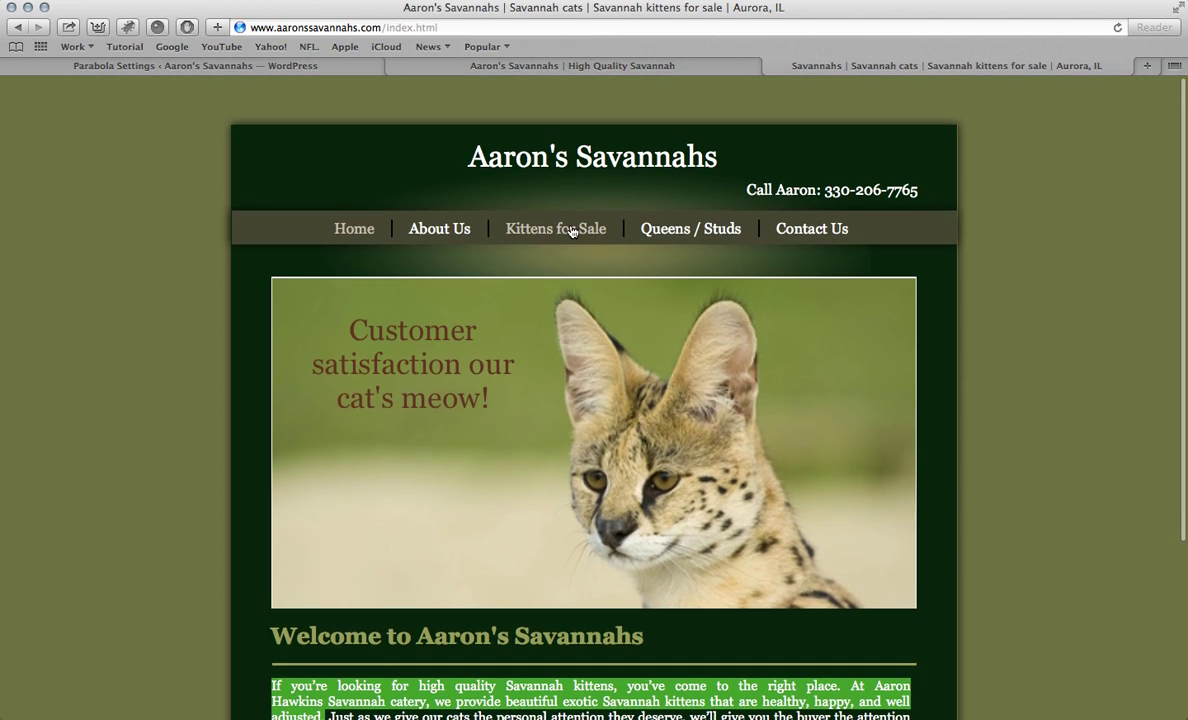
Step: Title Slide 2 'Kittens For Sale' using the heading copied from the Kittens for Sale page
click(548, 228)
drag(441, 286, 577, 286)
key(ctrl+c)
click(291, 63)
click(396, 414)
key(ctrl+v)
click(427, 416)
key(BackSpace)
click(404, 414)
key(BackSpace)
text(F)
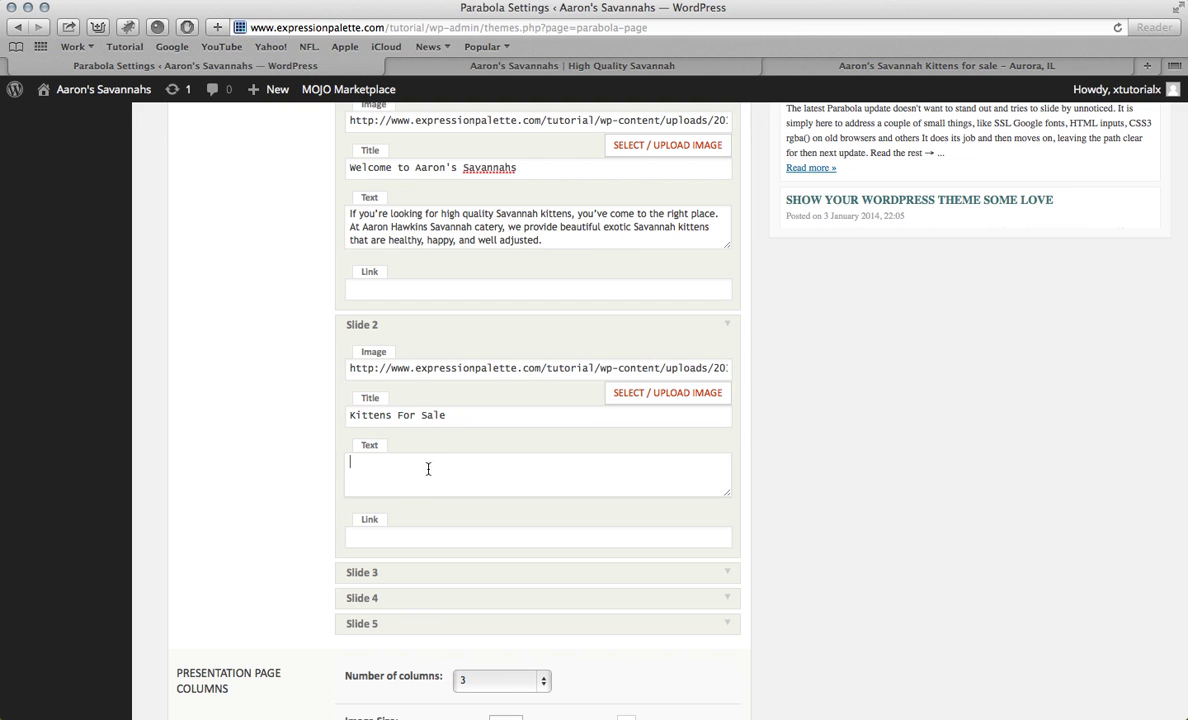
click(406, 538)
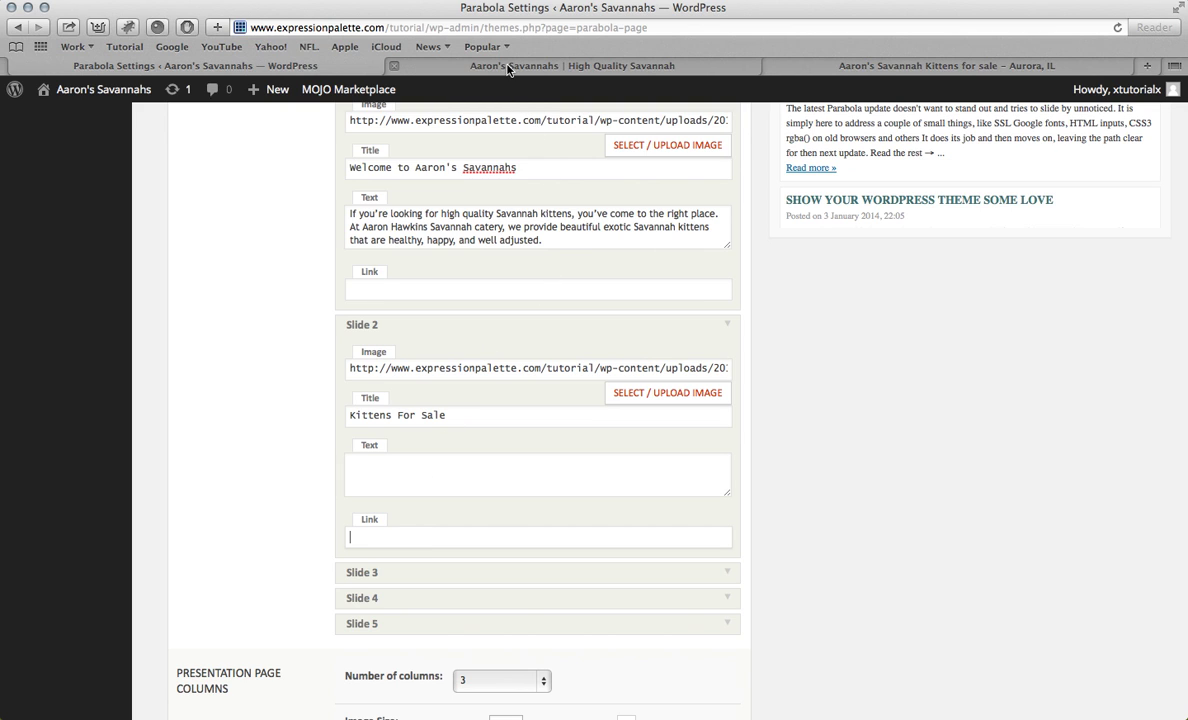
click(500, 65)
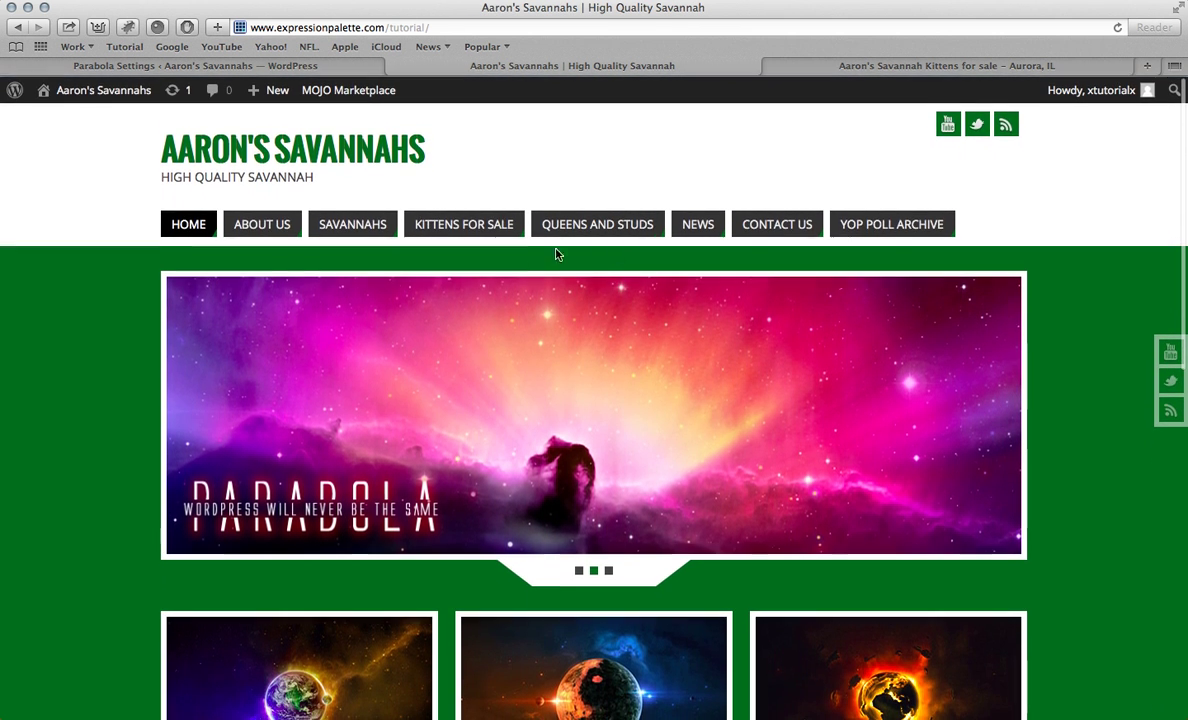
click(462, 223)
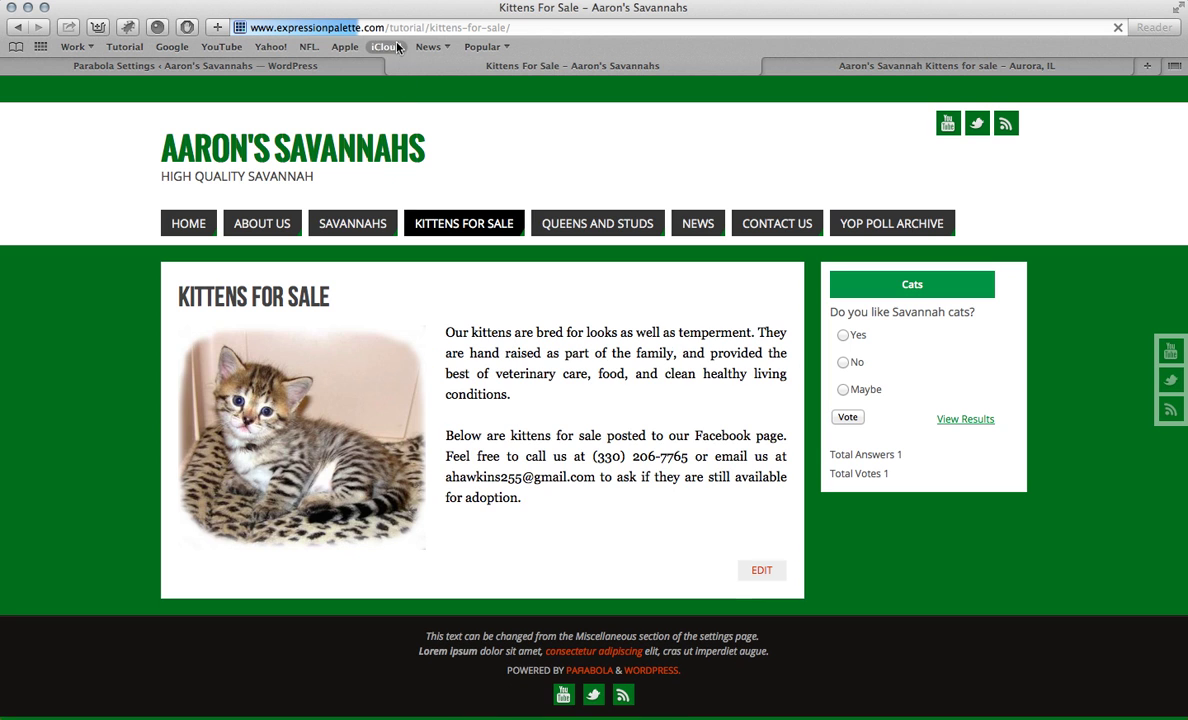
click(390, 27)
key(super+c)
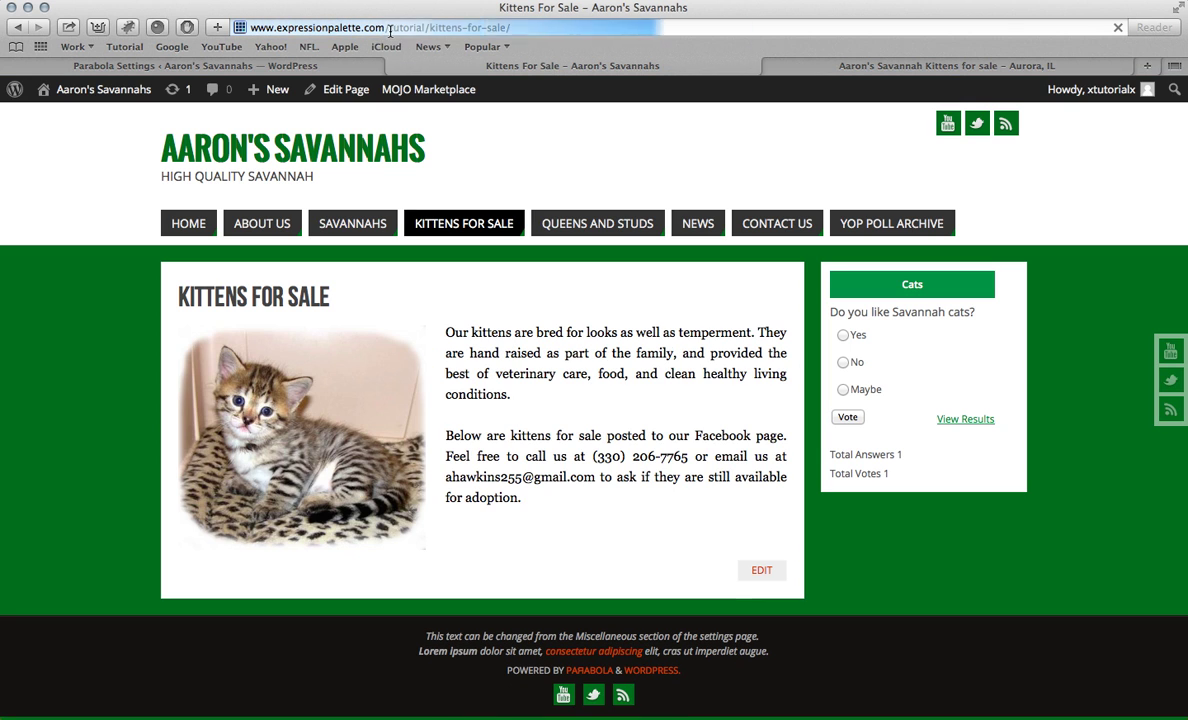
click(300, 67)
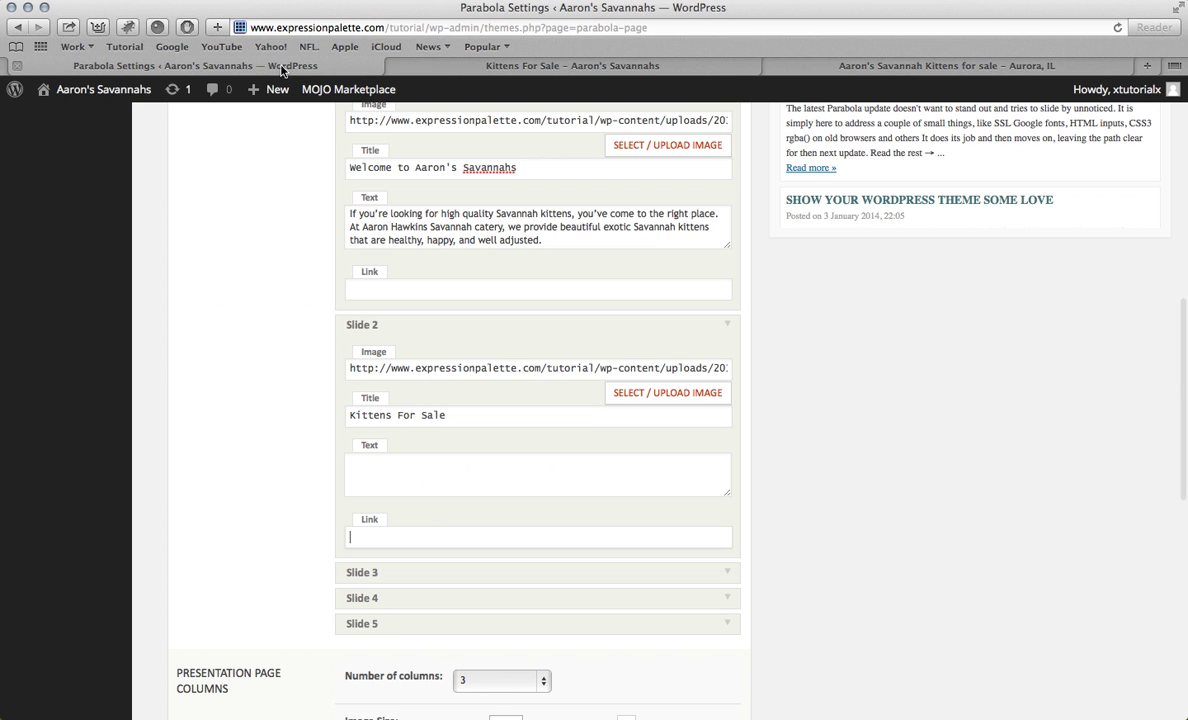
key(super+v)
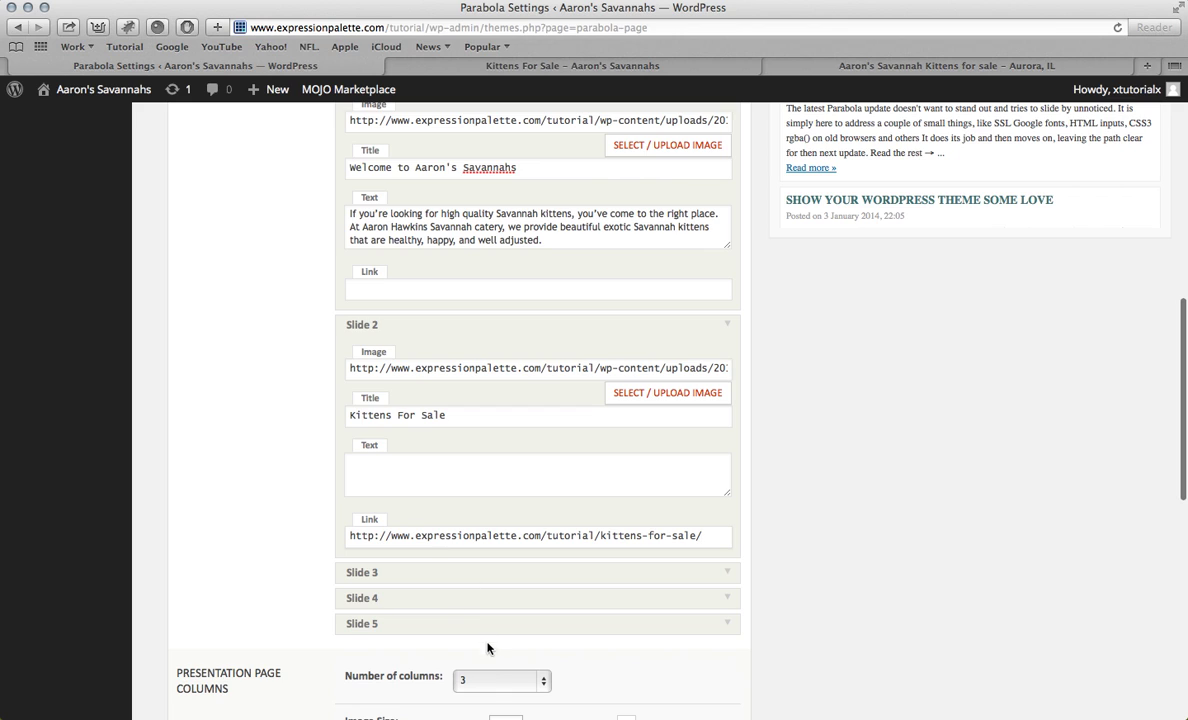
click(457, 575)
Step: Upload savannah-cat-hd-desktop-wallpaper.jpg and insert it as Slide 3's image
scroll(472, 257, down, 5)
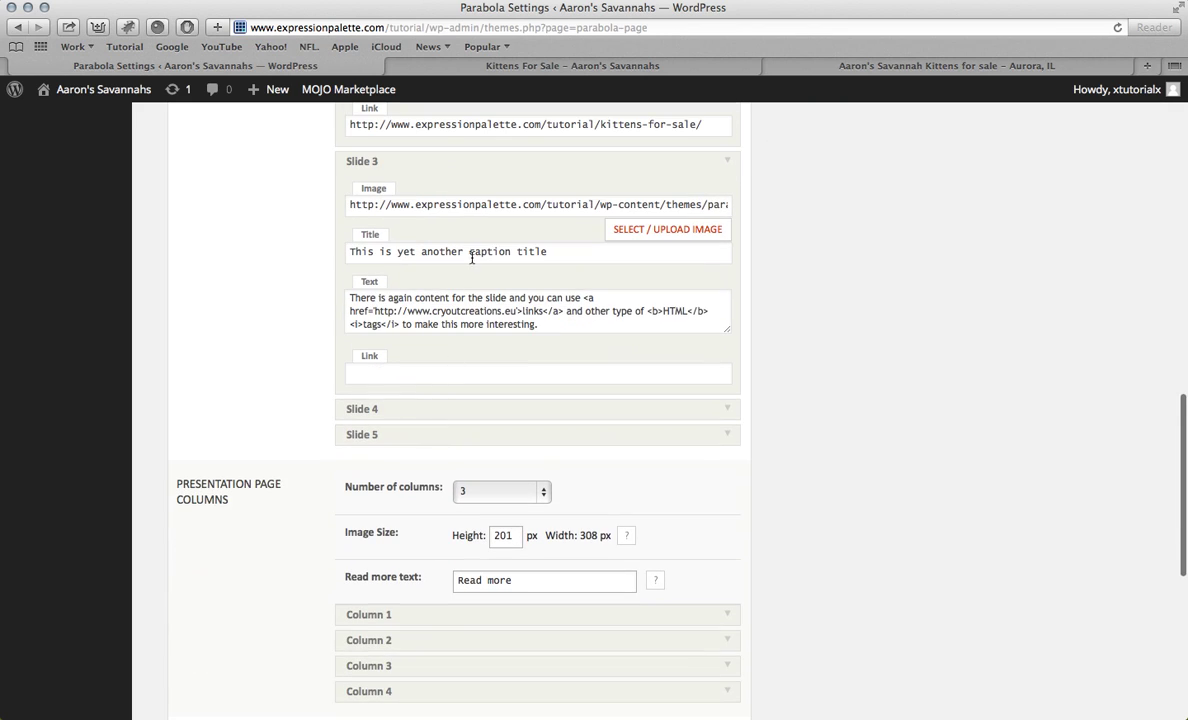
click(622, 233)
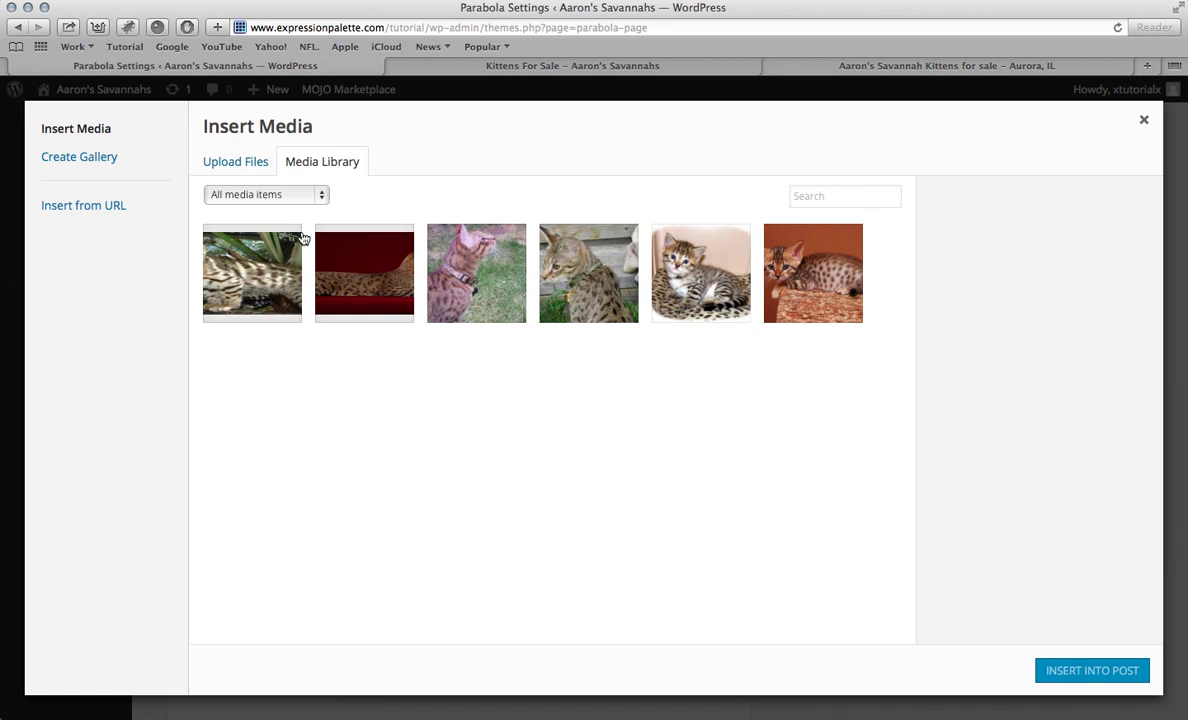
click(241, 166)
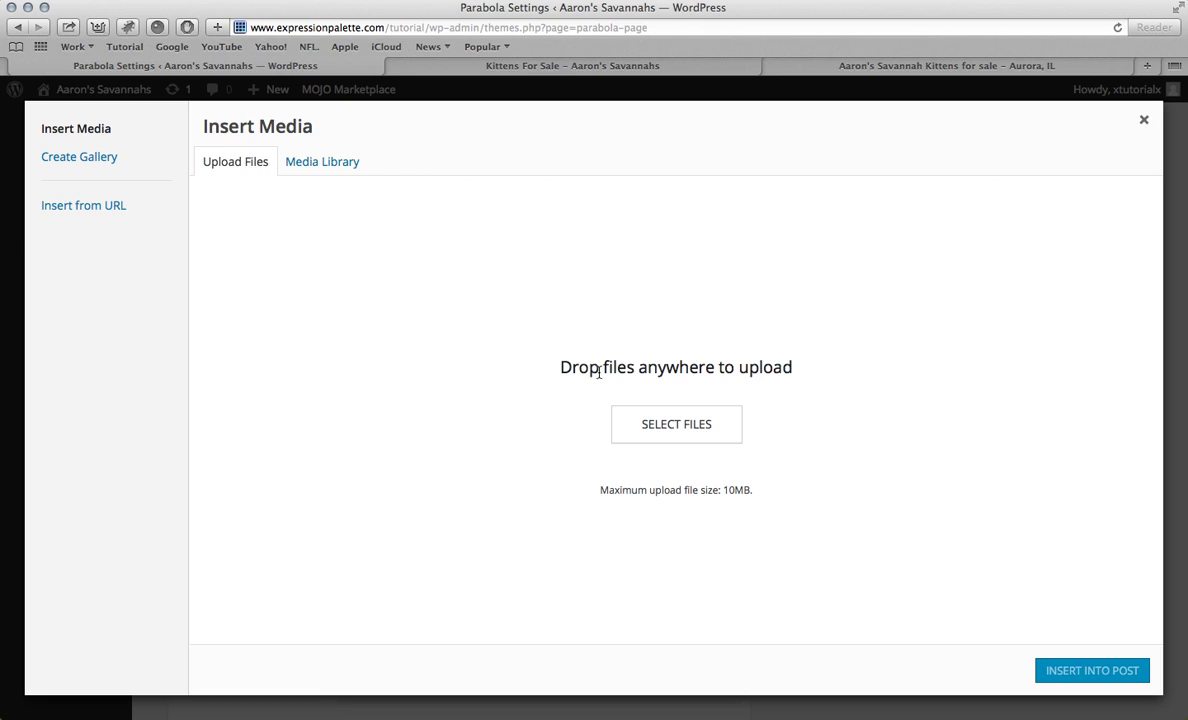
click(636, 428)
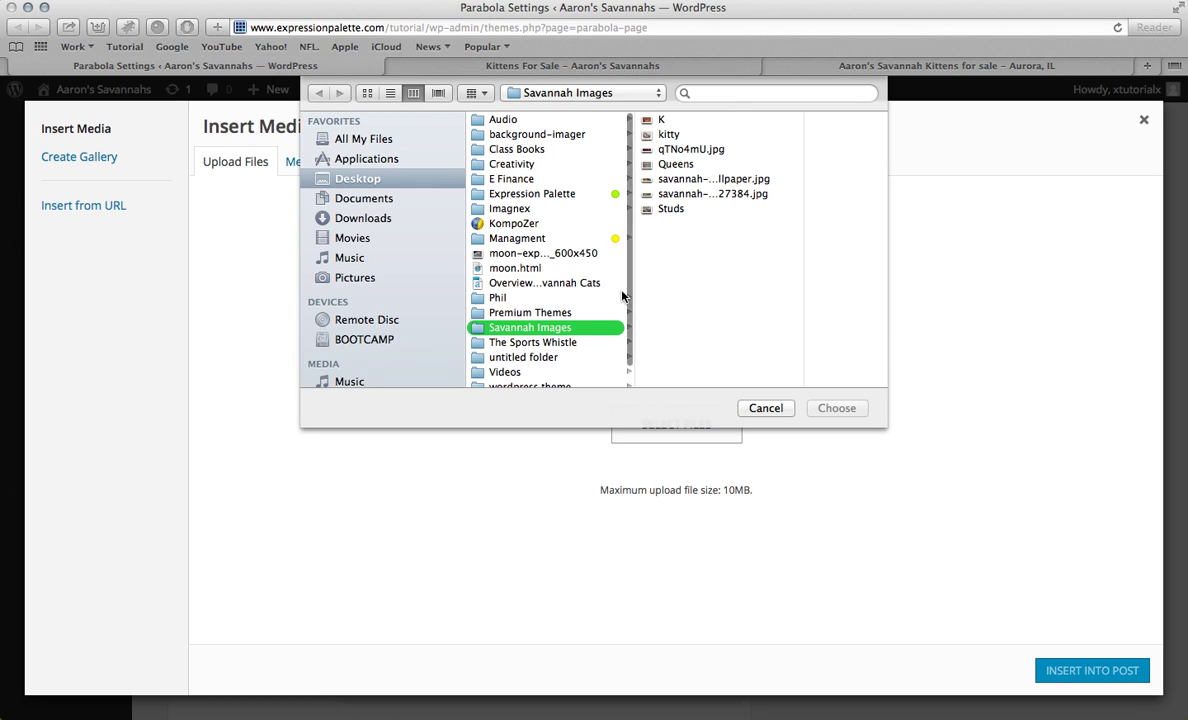
click(686, 193)
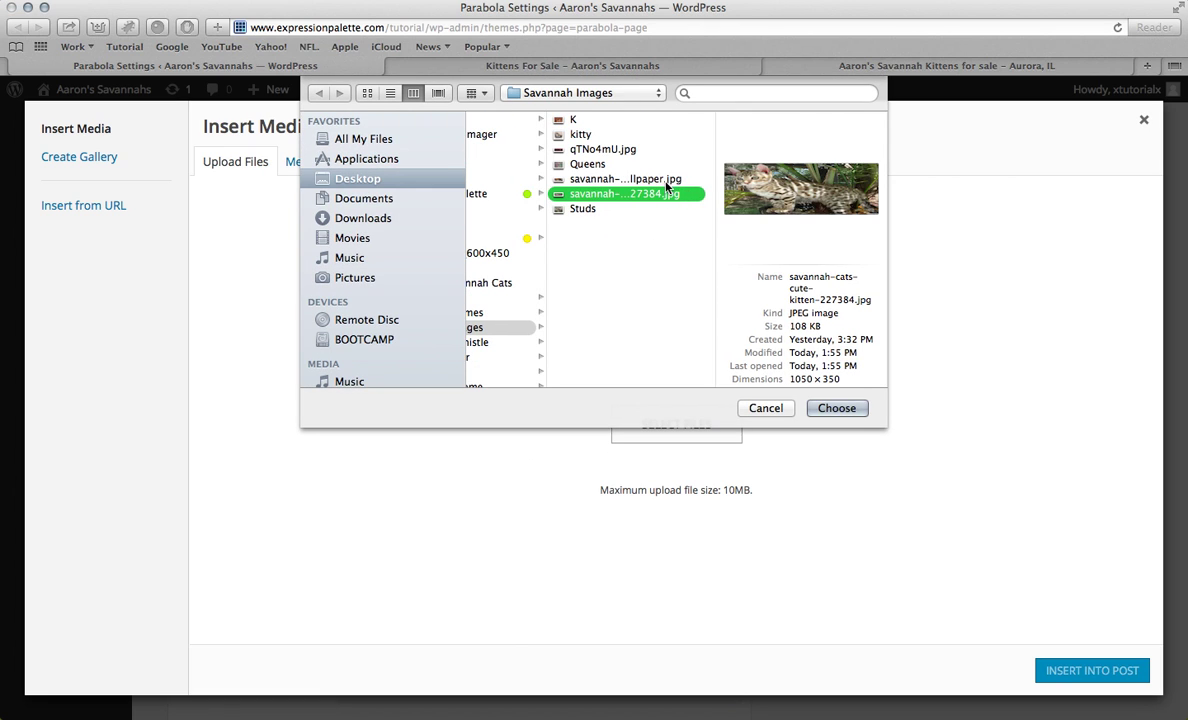
key(Up)
click(834, 407)
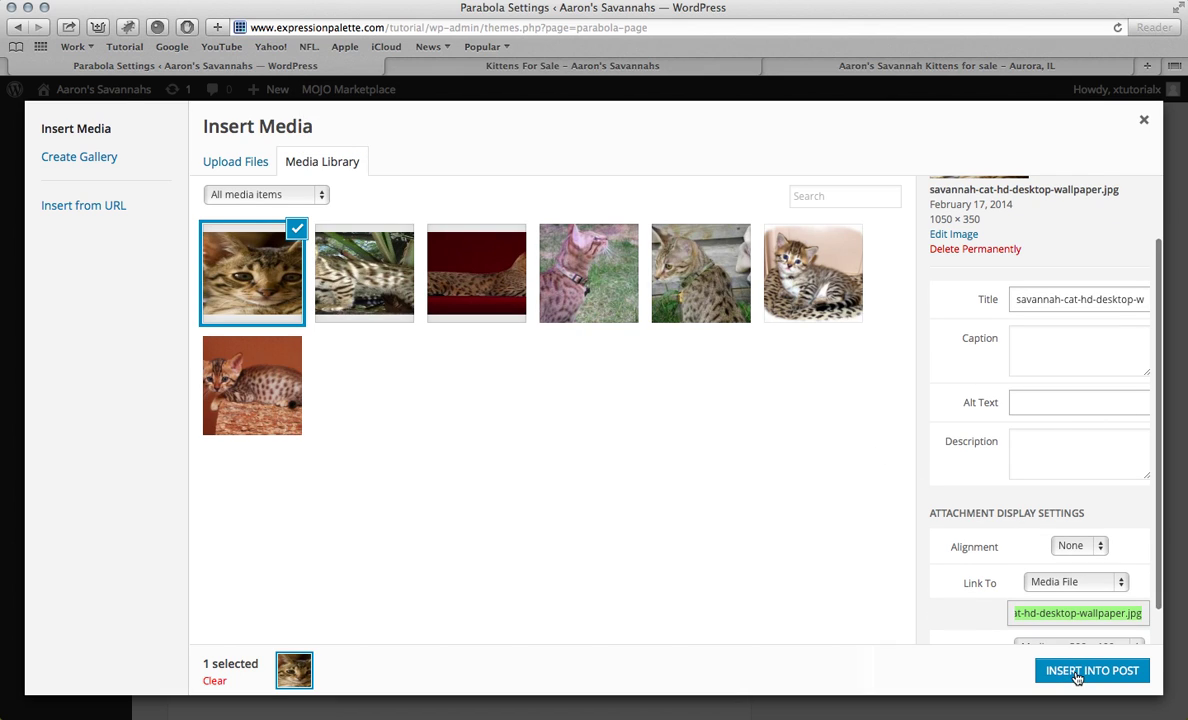
click(1077, 674)
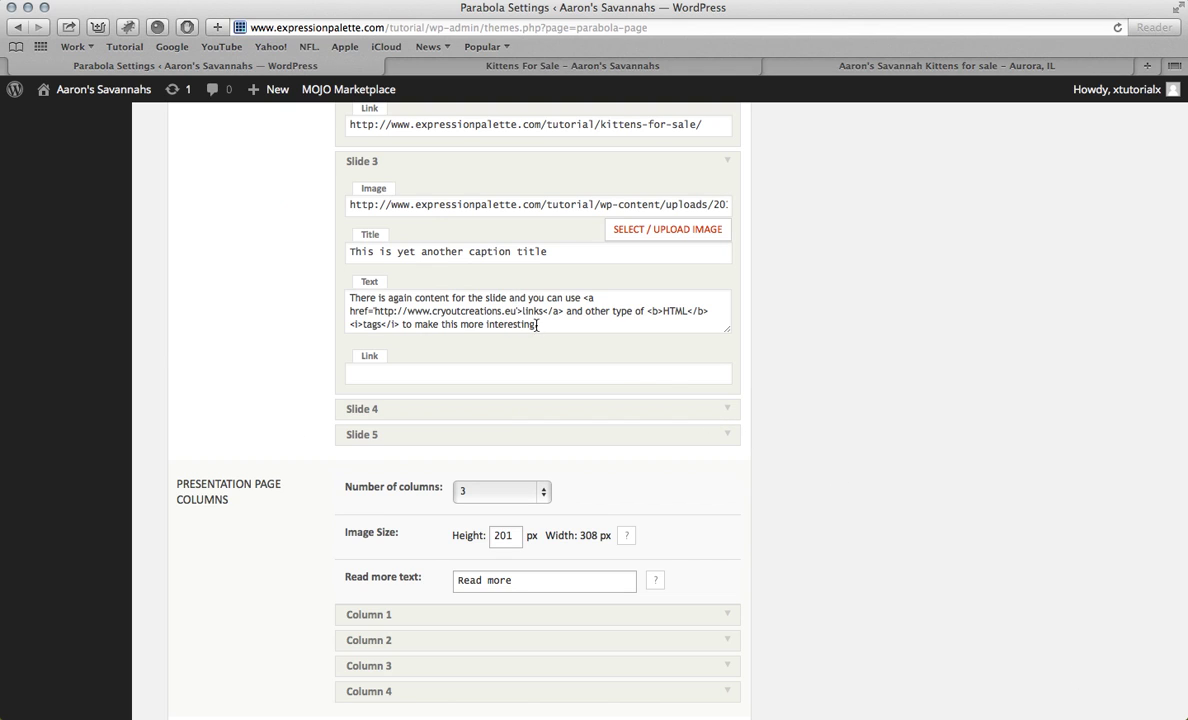
Step: Delete Slide 3's placeholder title
triple_click(576, 251)
key(BackSpace)
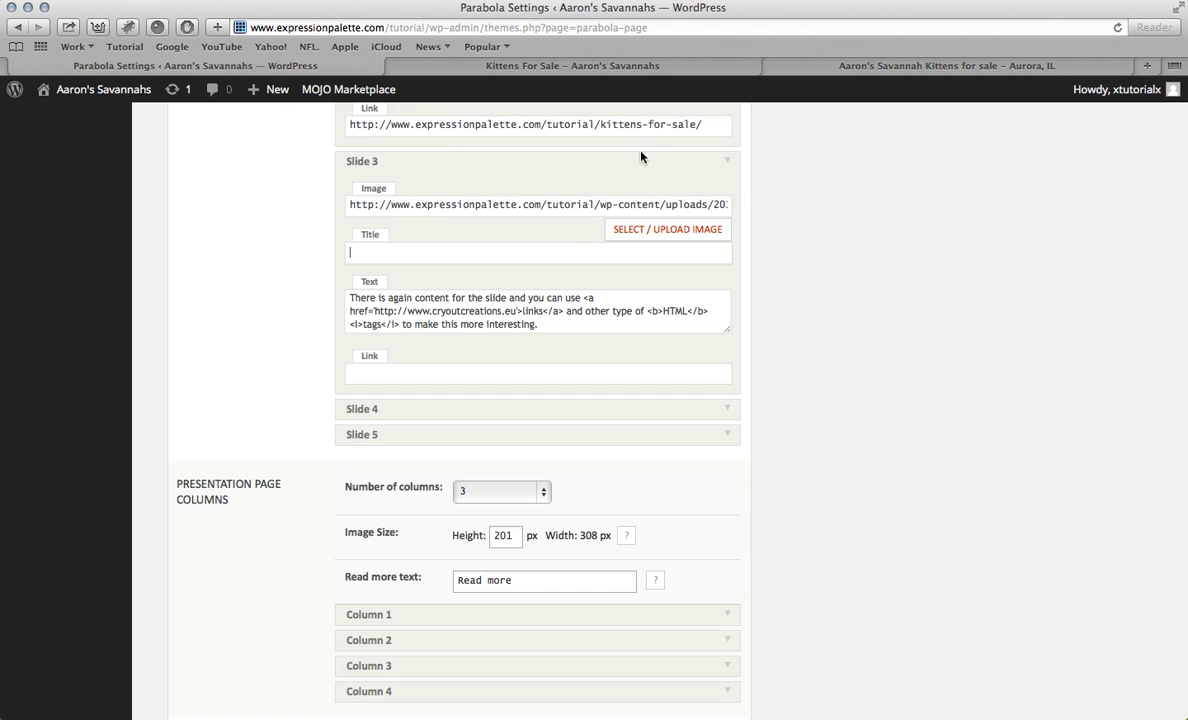
click(599, 64)
Step: Title Slide 3 'Savannahs' using the word copied from the site's heading
click(828, 70)
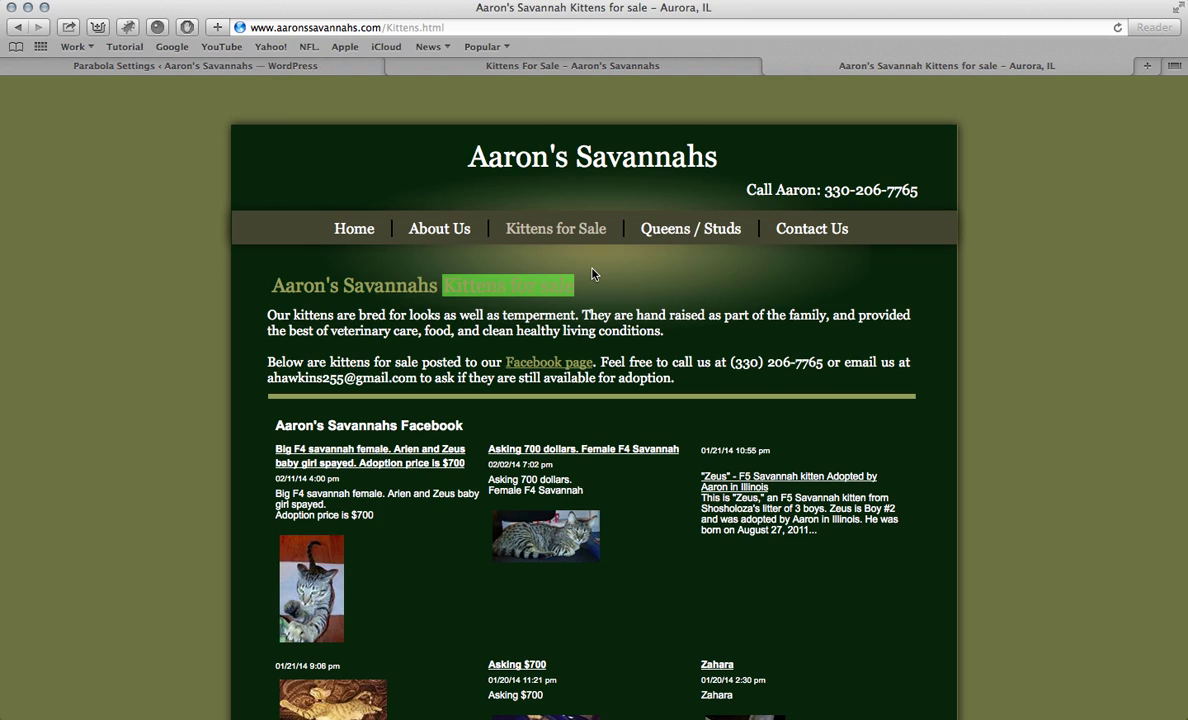
drag(347, 287, 440, 287)
key(super+c)
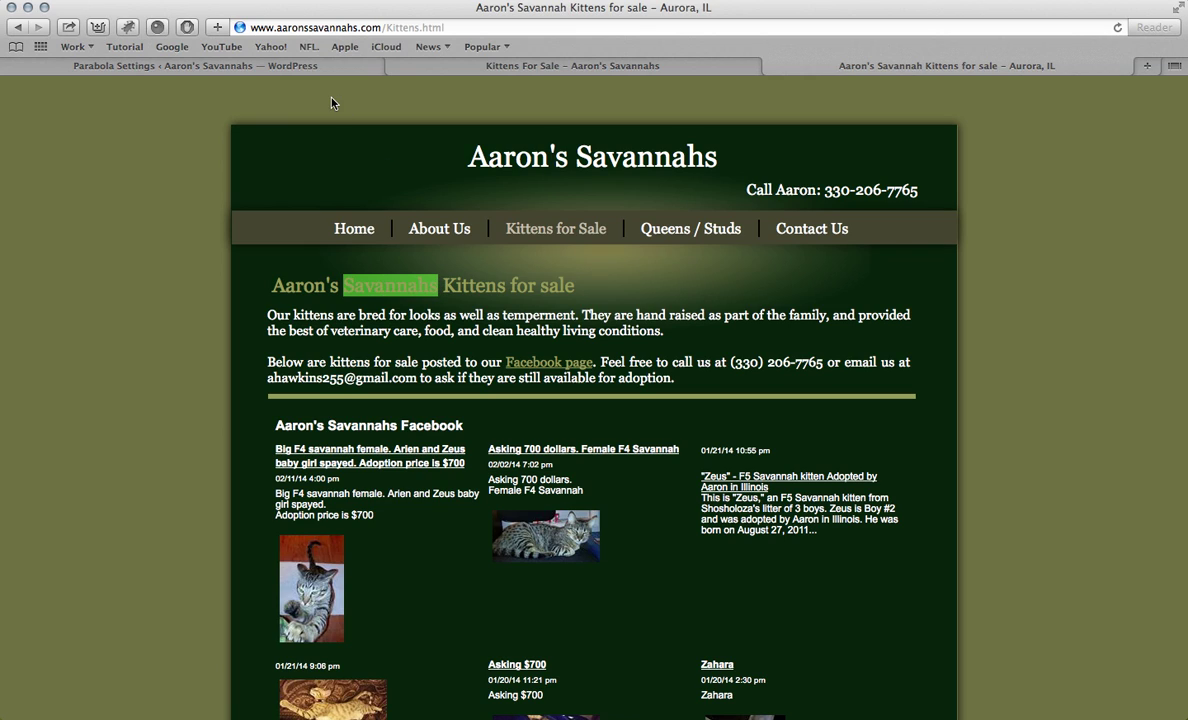
click(310, 66)
key(super+v)
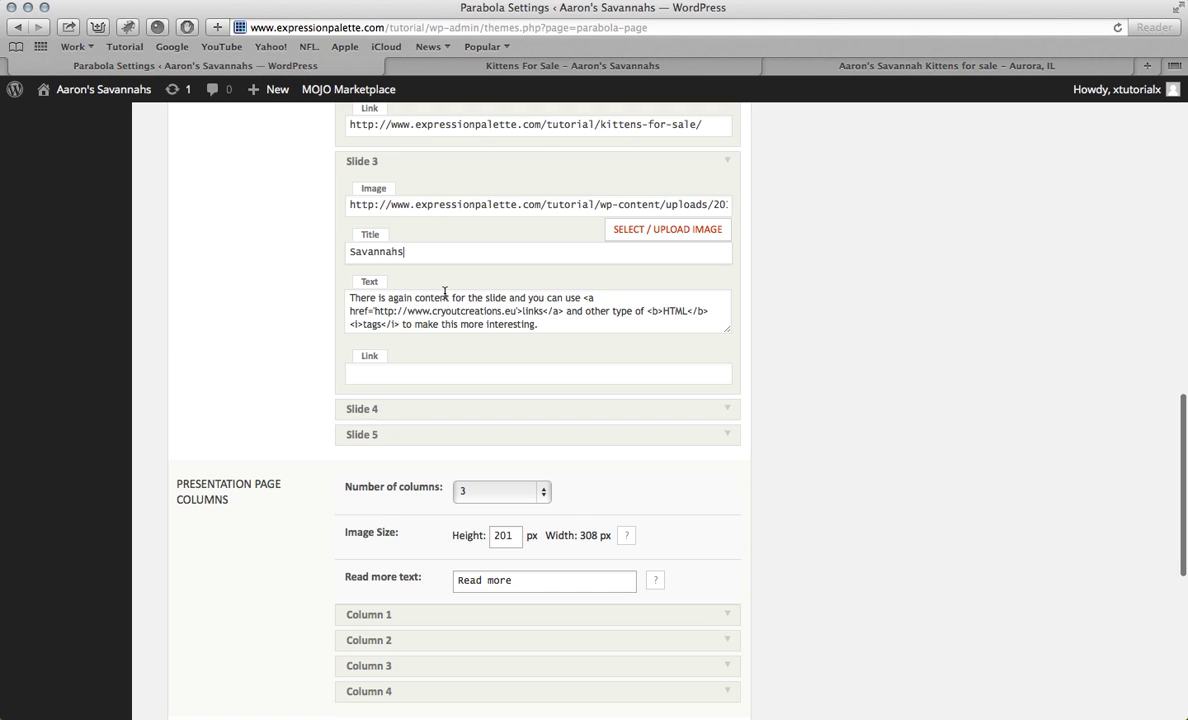
Step: Replace Slide 3's placeholder text with the Savannahs page's first two overview sentences
click(562, 333)
key(super+a)
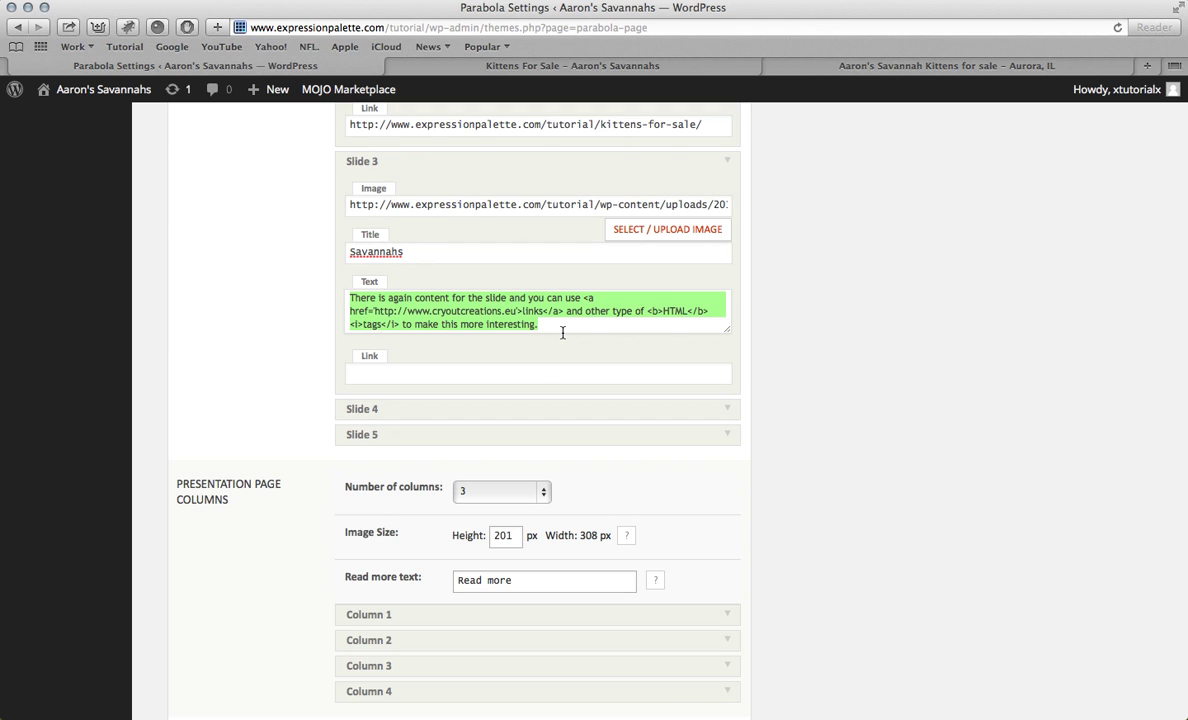
key(BackSpace)
click(620, 66)
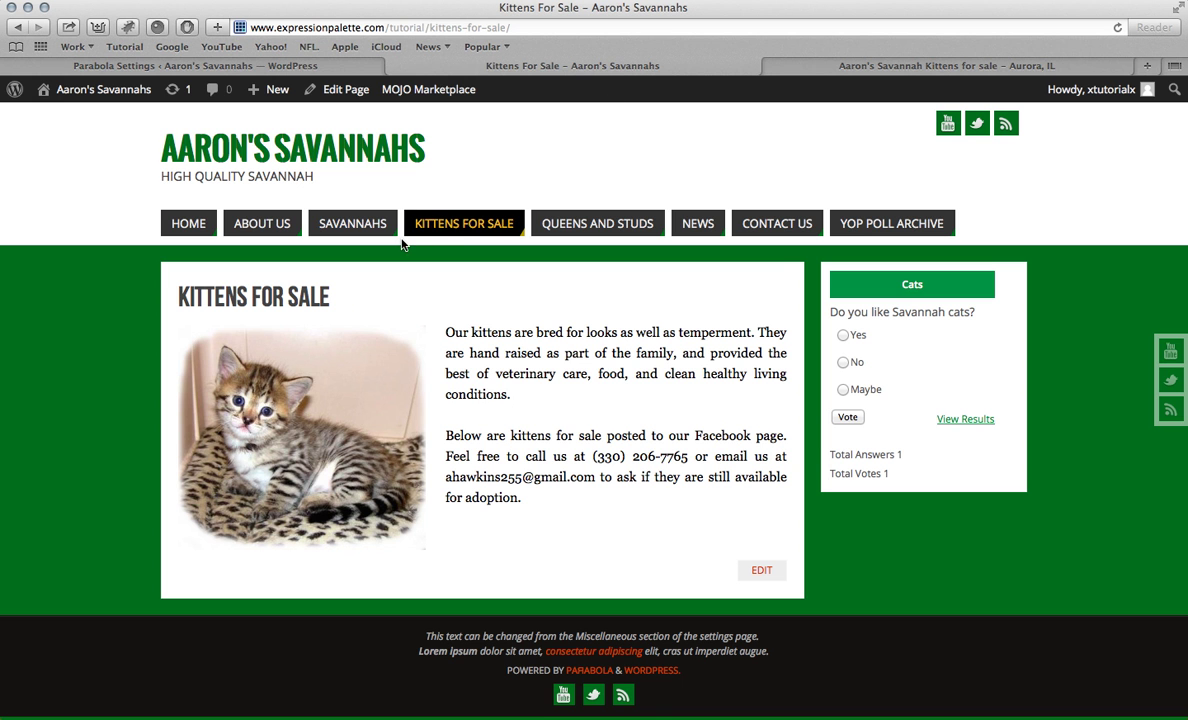
click(335, 218)
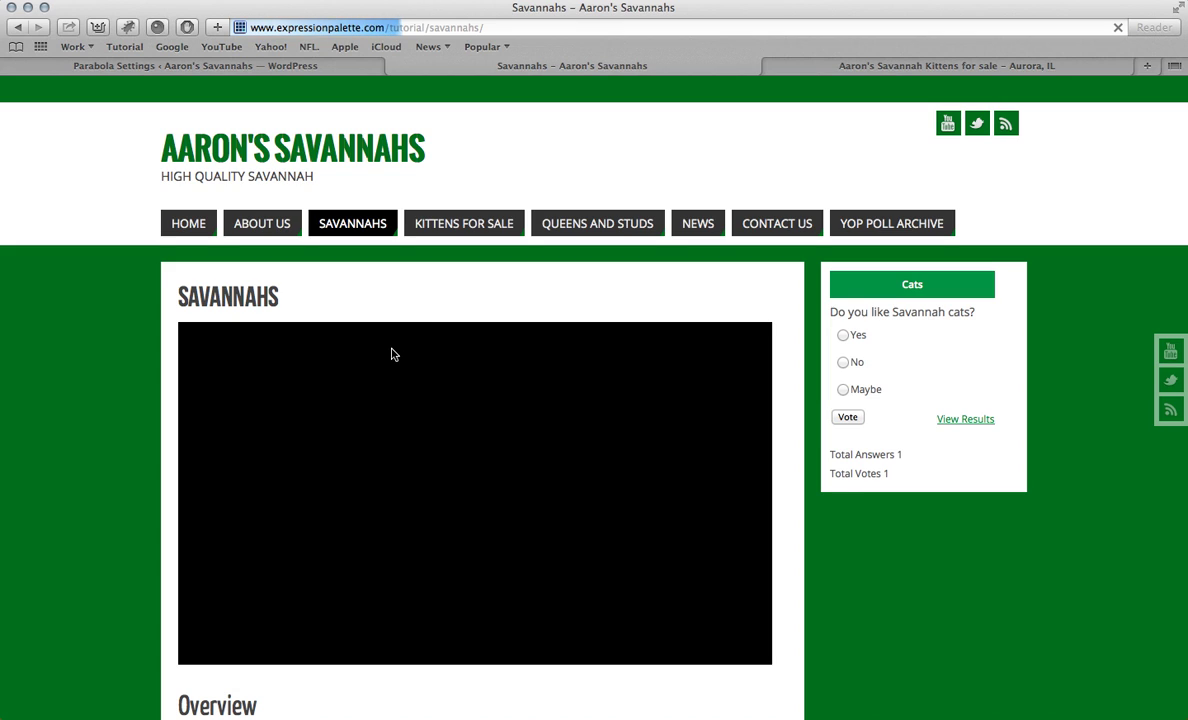
scroll(392, 352, down, 6)
scroll(207, 224, up, 1)
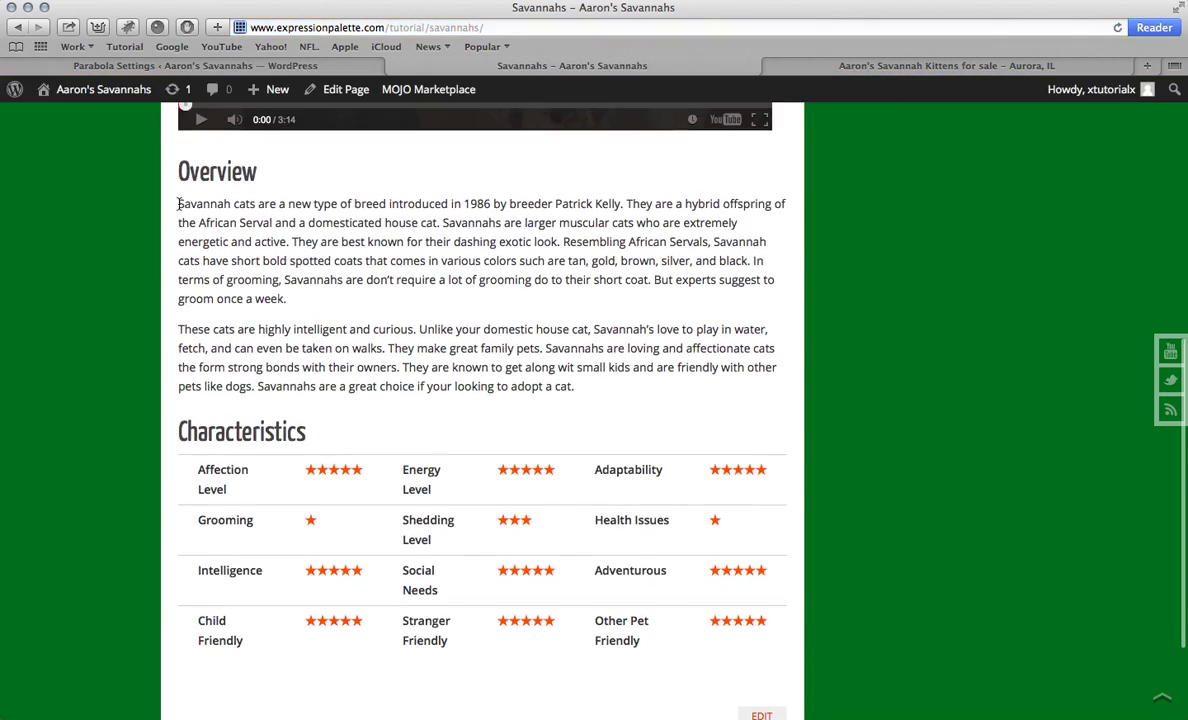
drag(178, 204, 436, 222)
key(super+c)
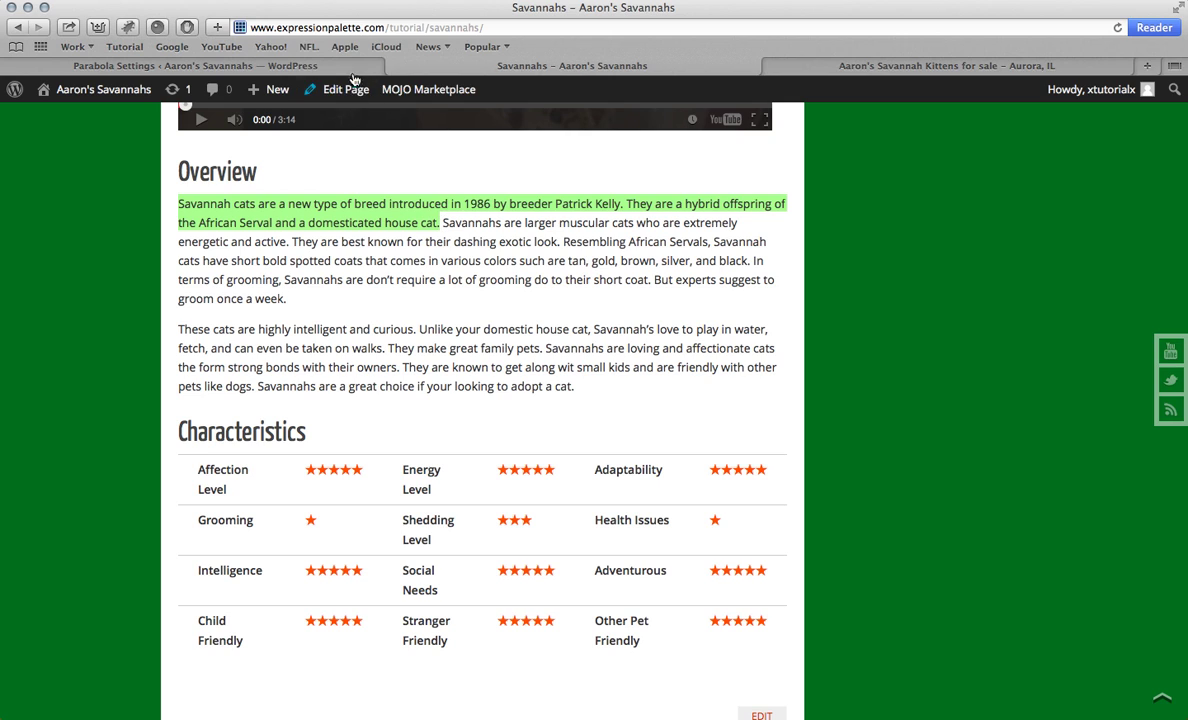
click(300, 66)
click(423, 331)
key(super+v)
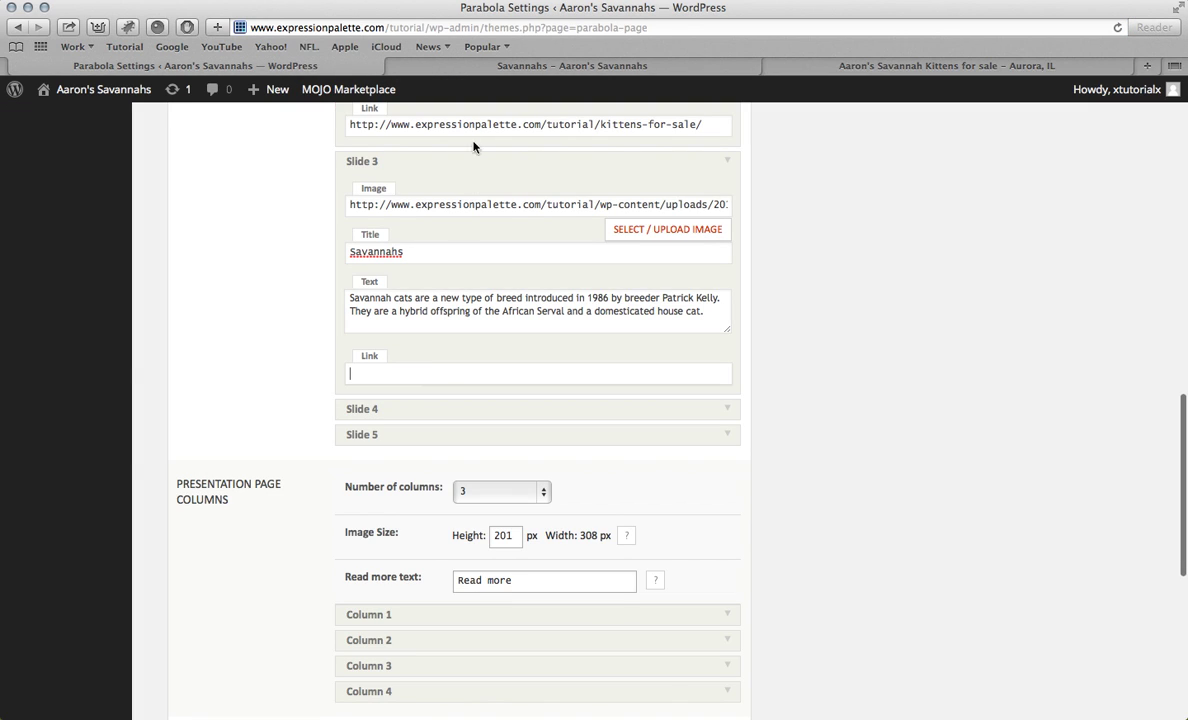
click(572, 66)
scroll(440, 273, up, 5)
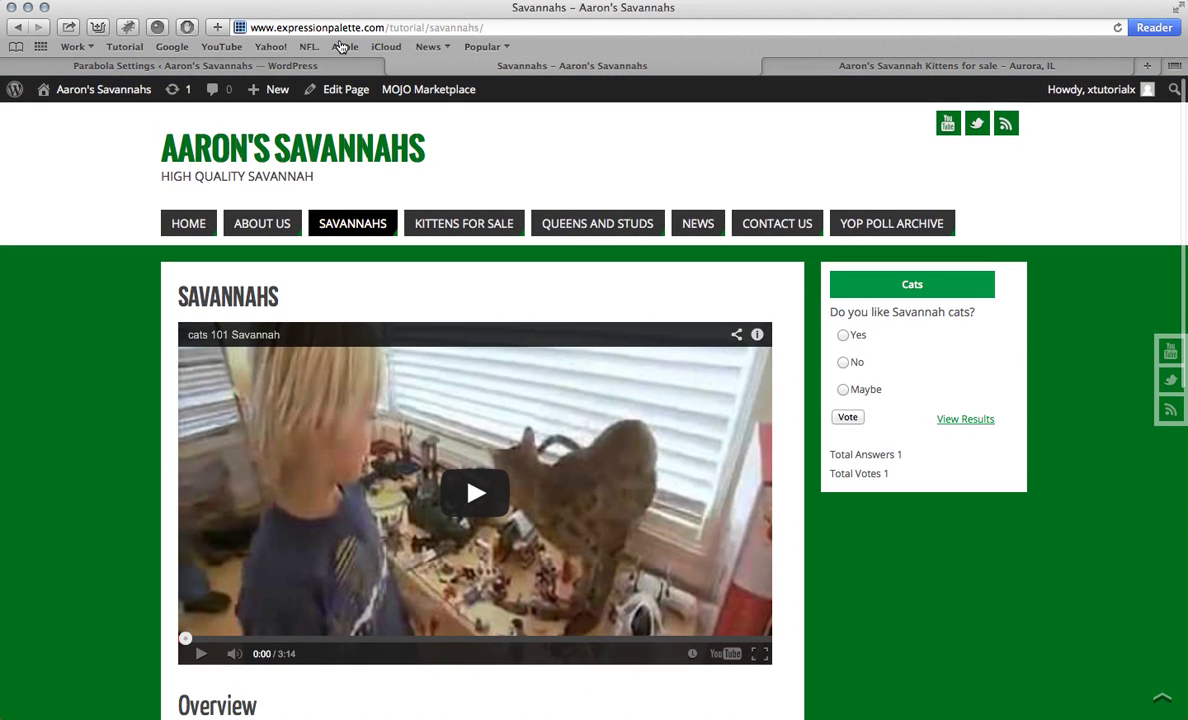
click(294, 27)
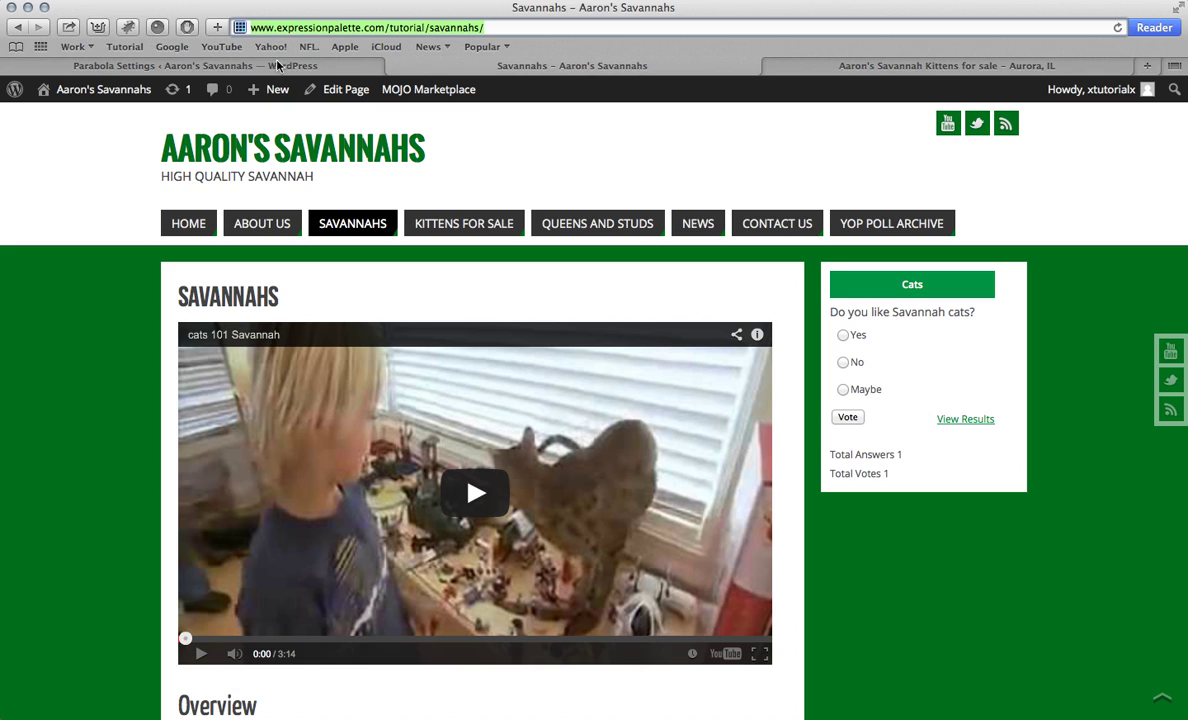
click(279, 65)
click(448, 370)
key(super+v)
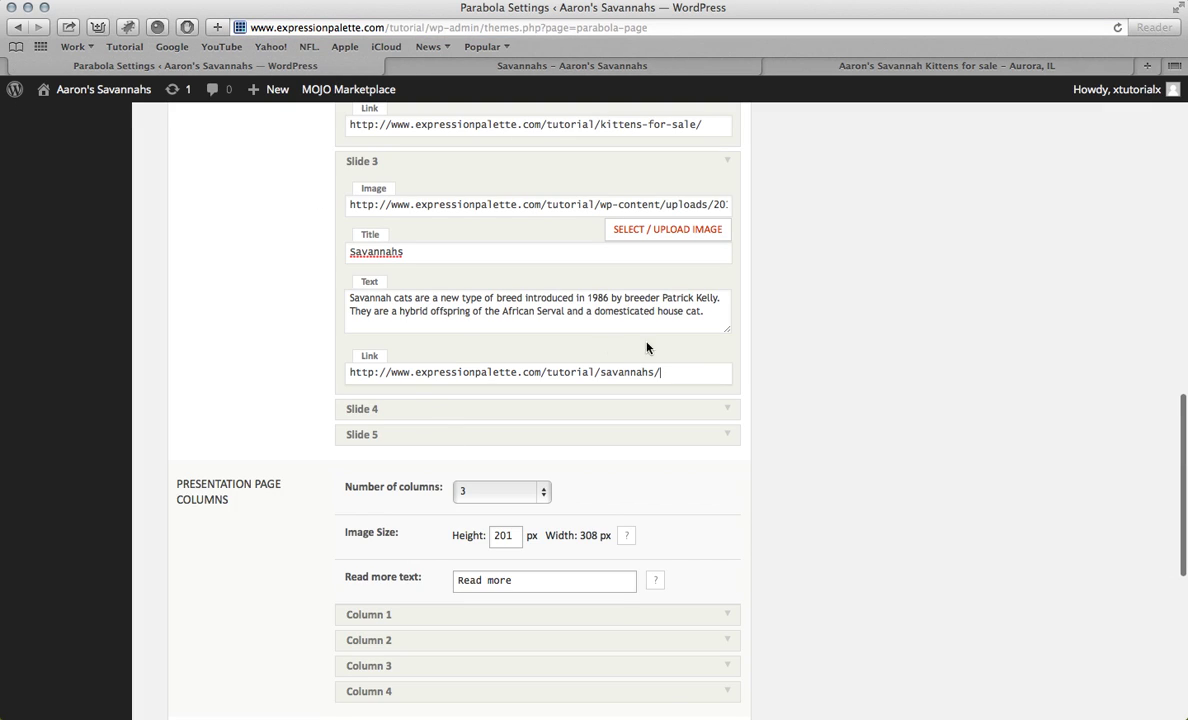
scroll(665, 419, down, 4)
scroll(666, 418, up, 4)
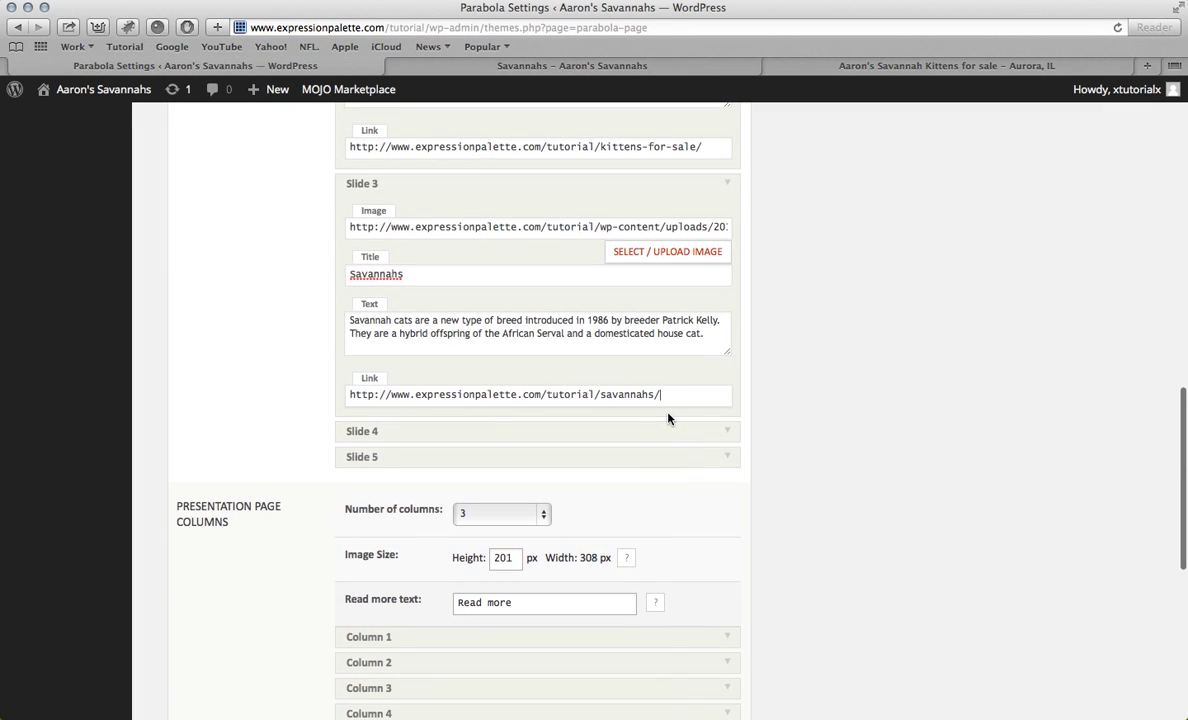
scroll(668, 419, down, 7)
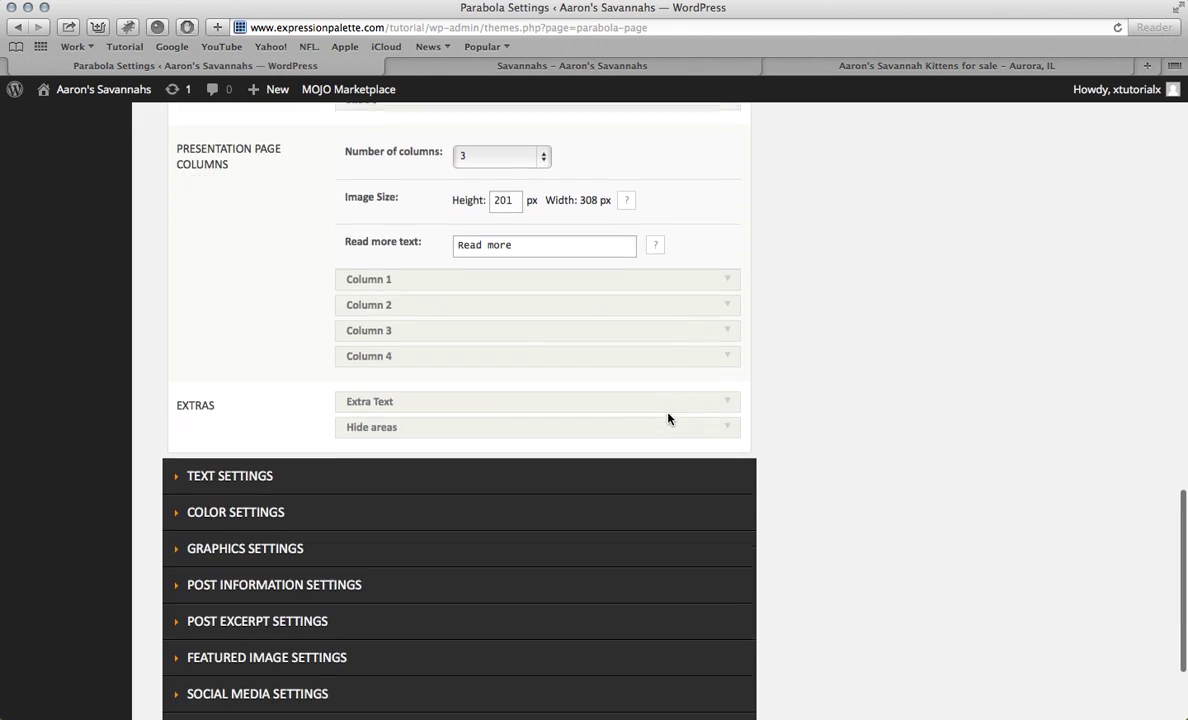
scroll(668, 425, down, 3)
Step: Save the Parabola slider settings and view the homepage's 'Welcome to Aaron's Savannahs' slide
click(692, 616)
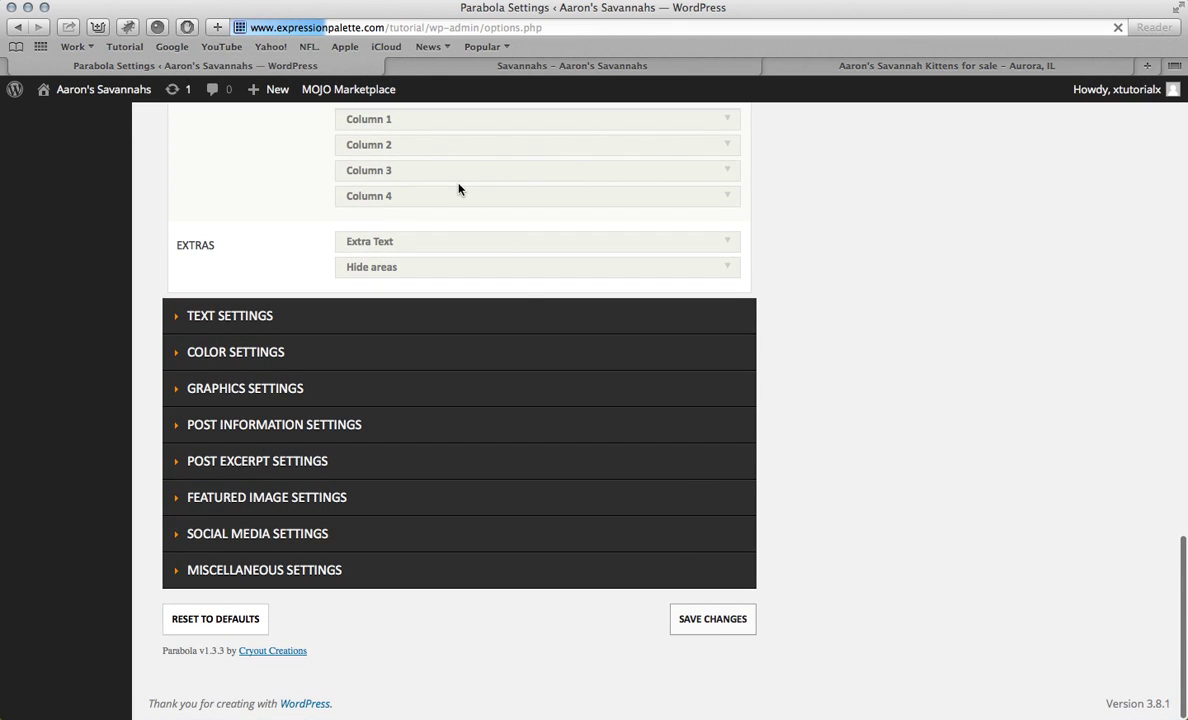
click(437, 70)
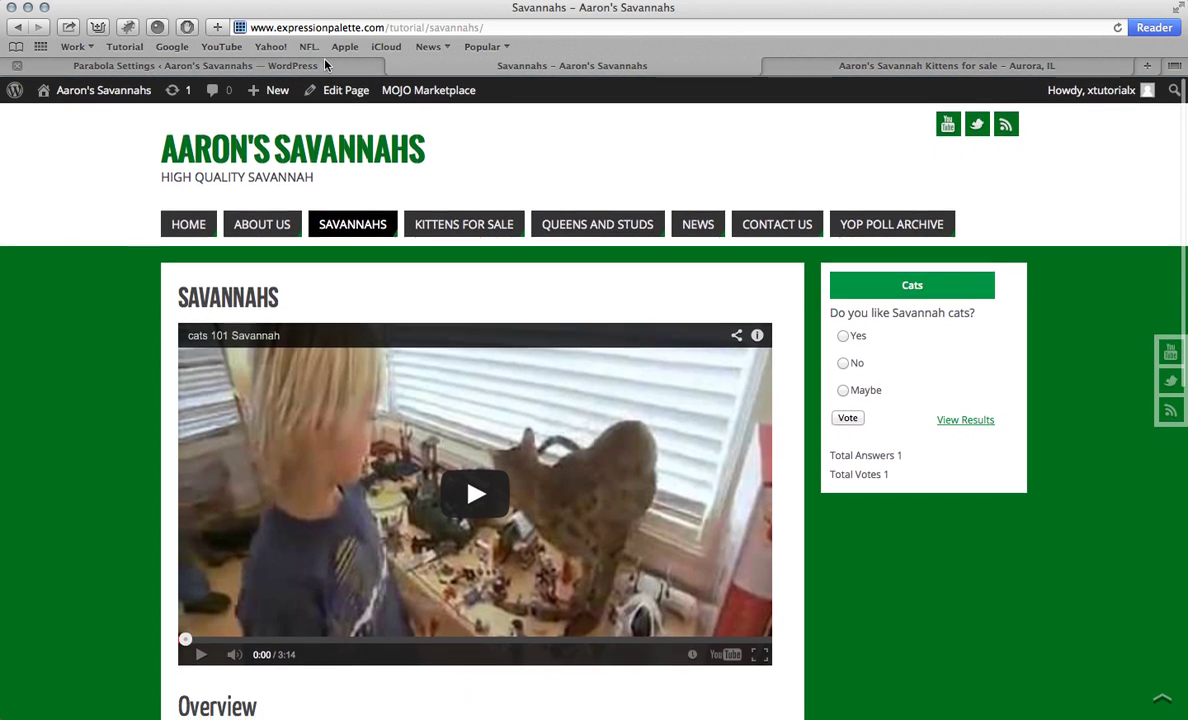
click(325, 64)
click(425, 66)
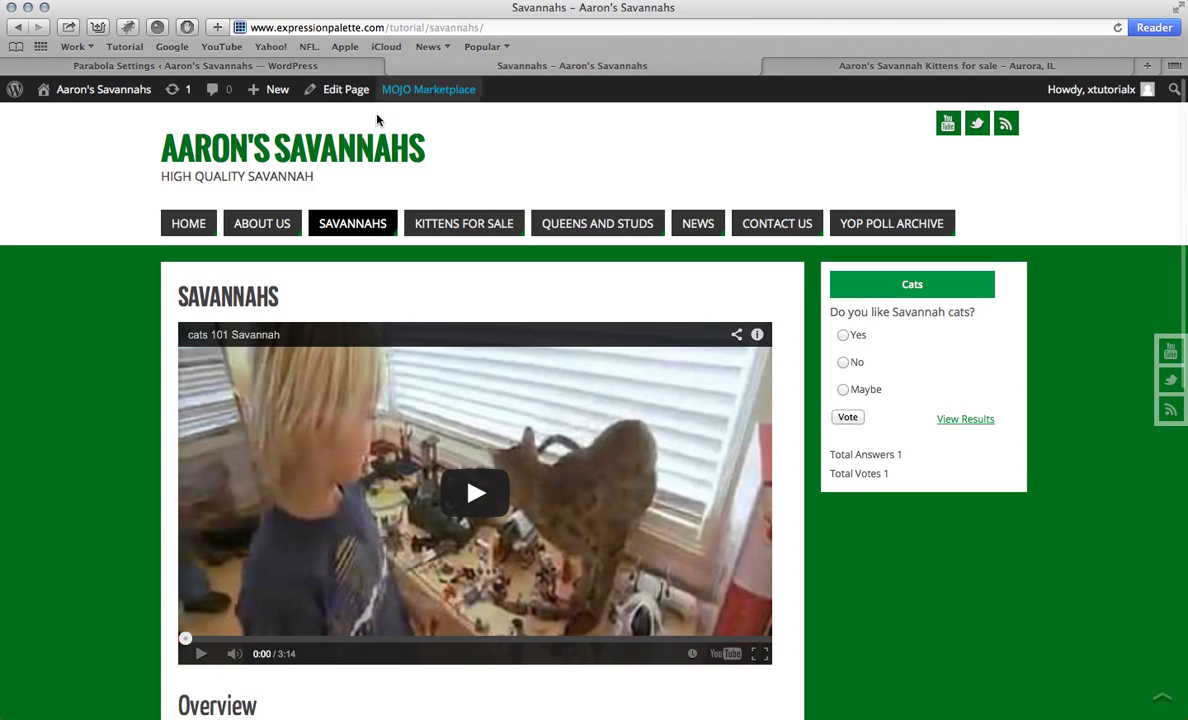
click(200, 229)
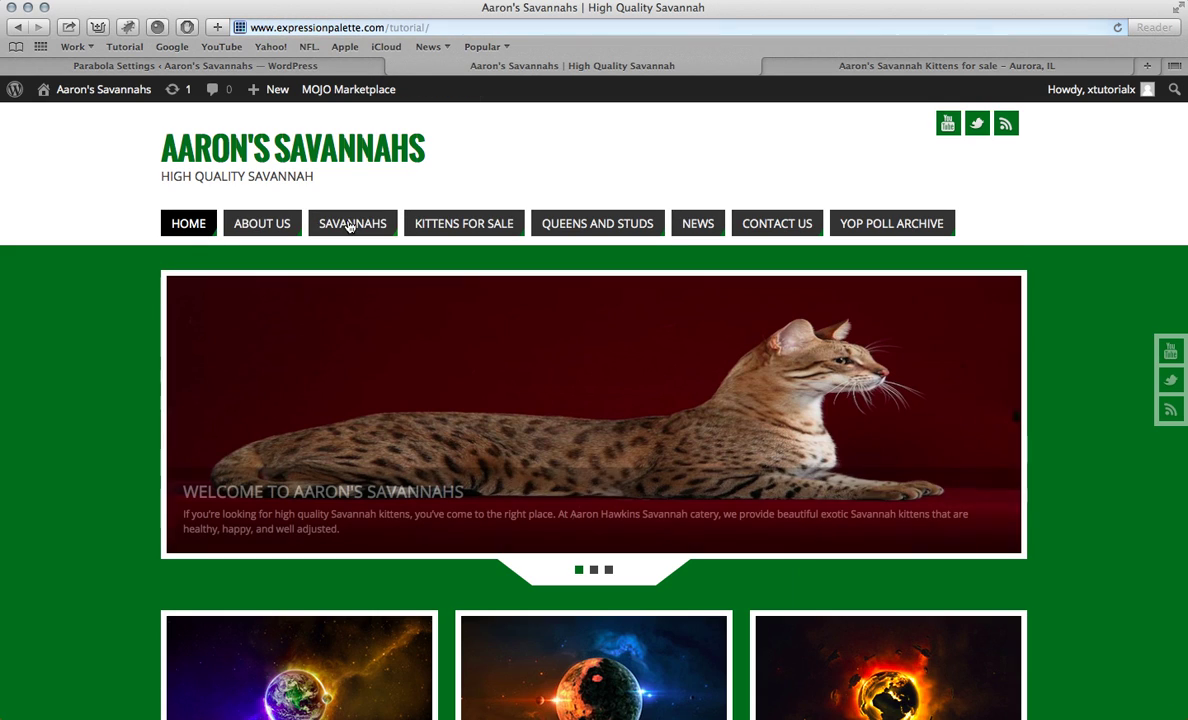
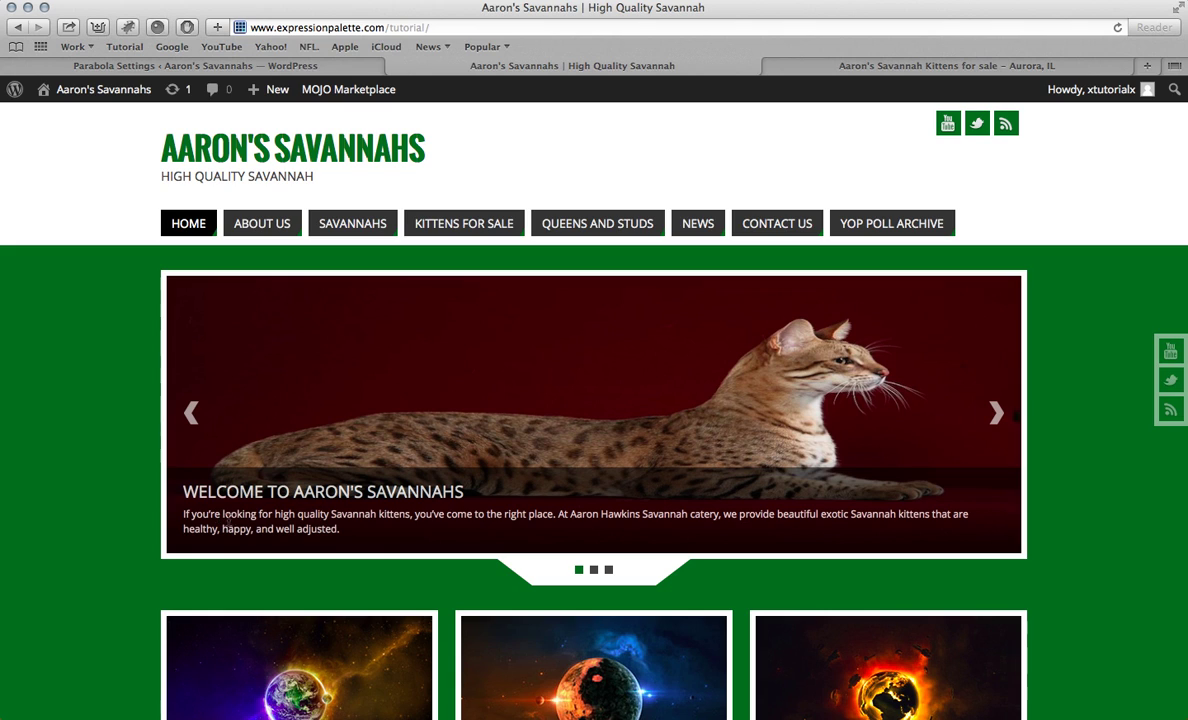
Step: Advance the homepage slider, open the Kittens For Sale page from its slide, and come back home
click(991, 418)
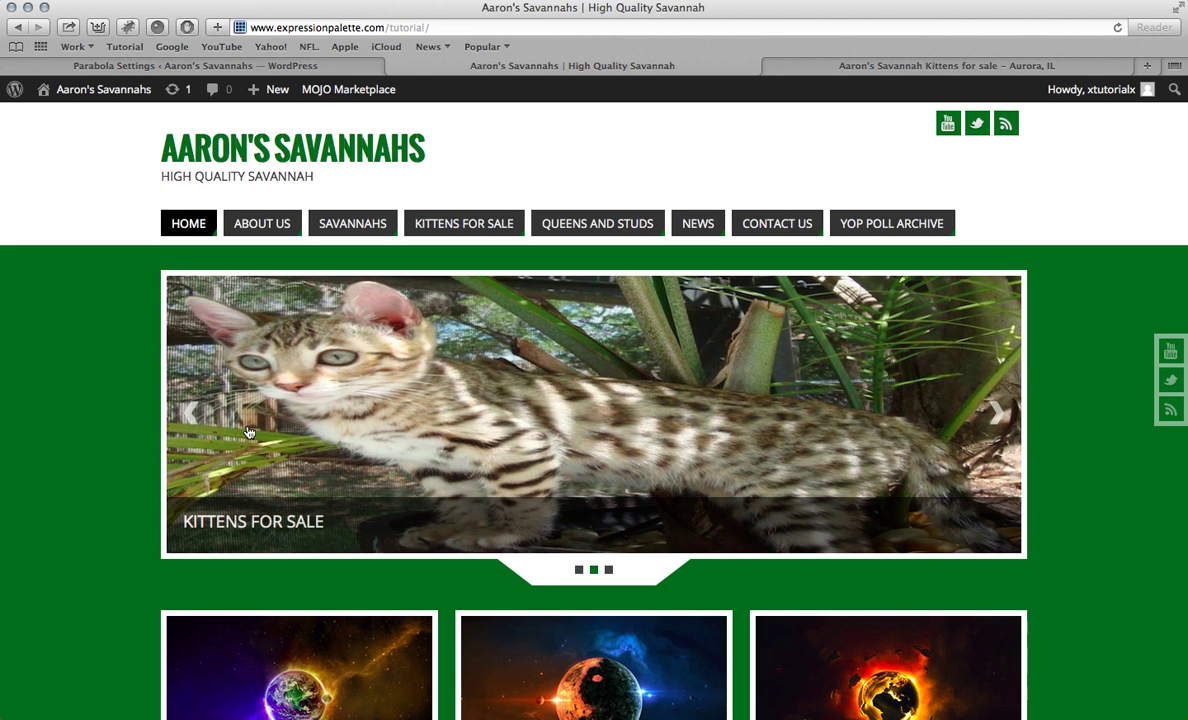
click(363, 367)
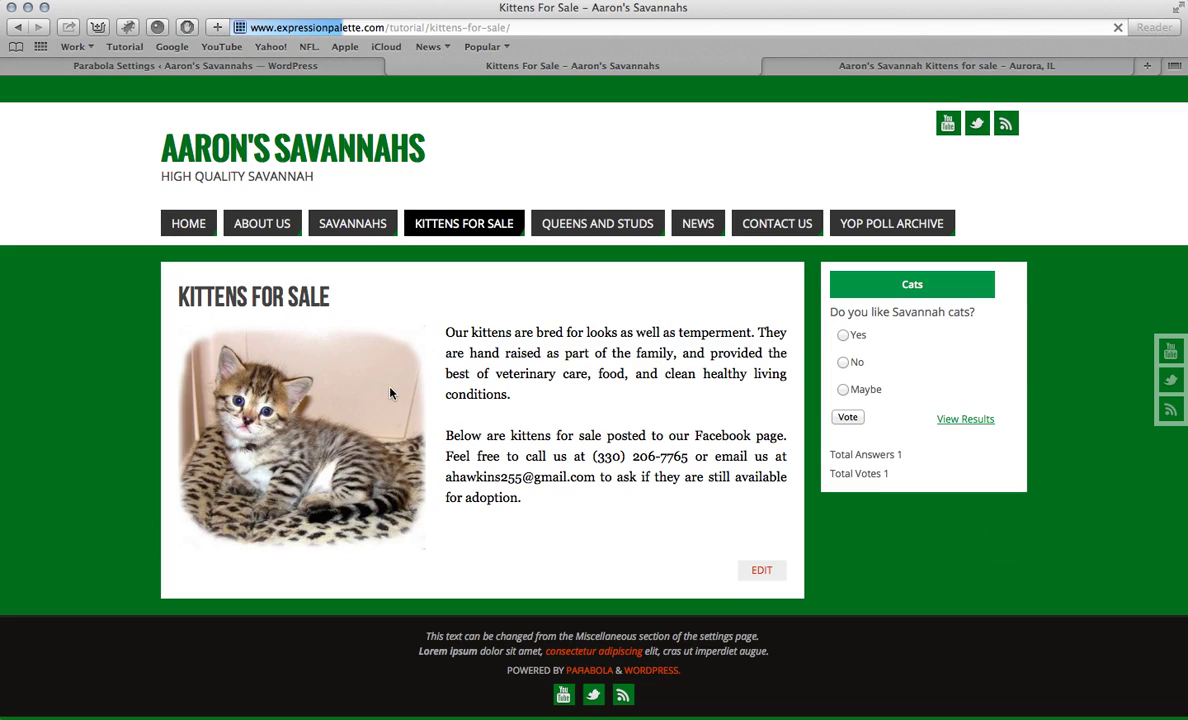
click(186, 222)
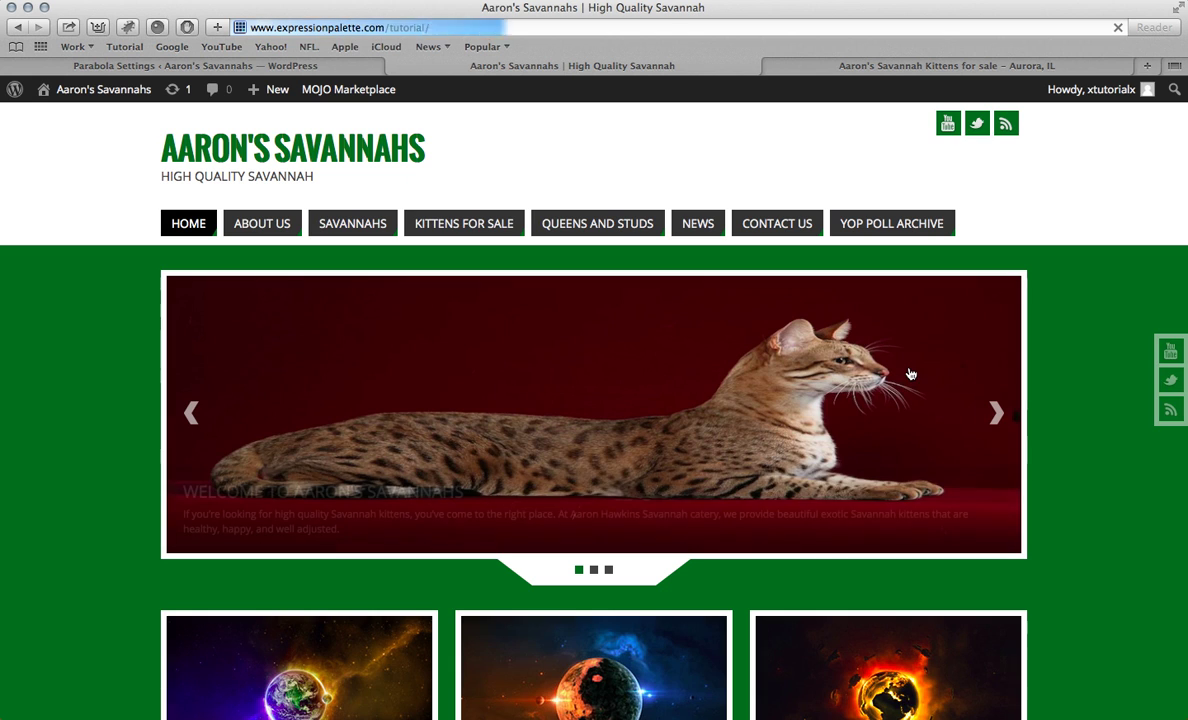
Step: Open the Savannahs page from its slide, then check the homepage columns before returning to Parabola Settings
click(994, 412)
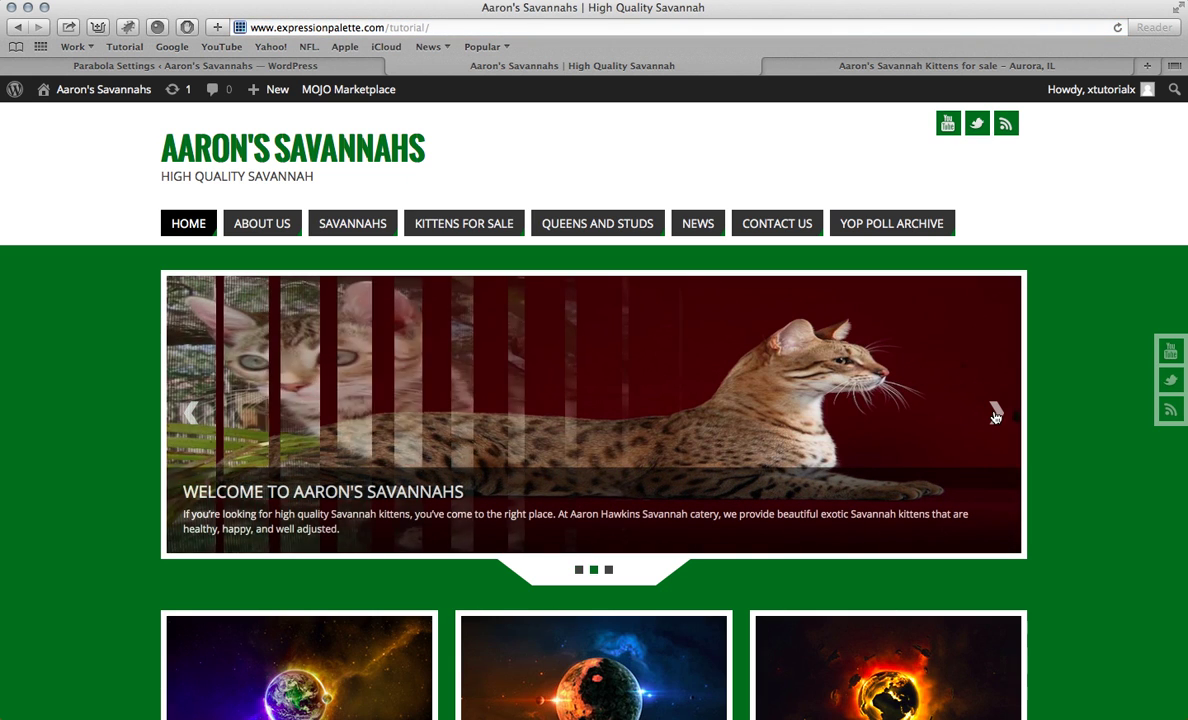
click(994, 417)
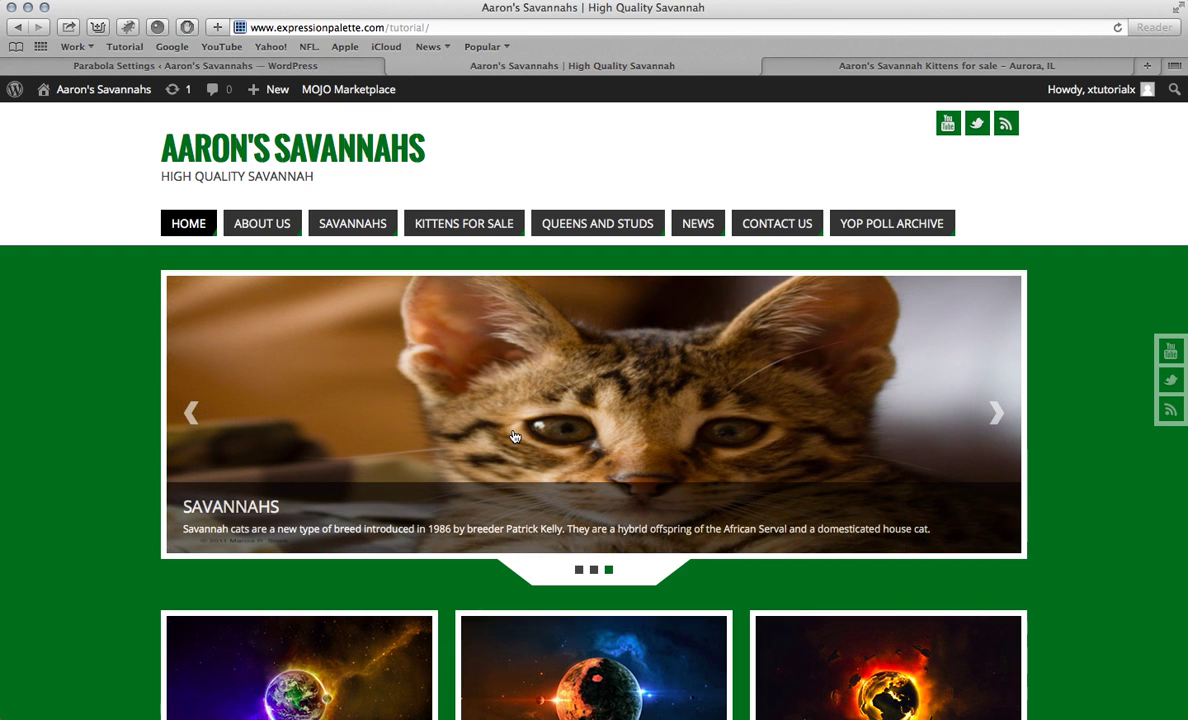
click(368, 444)
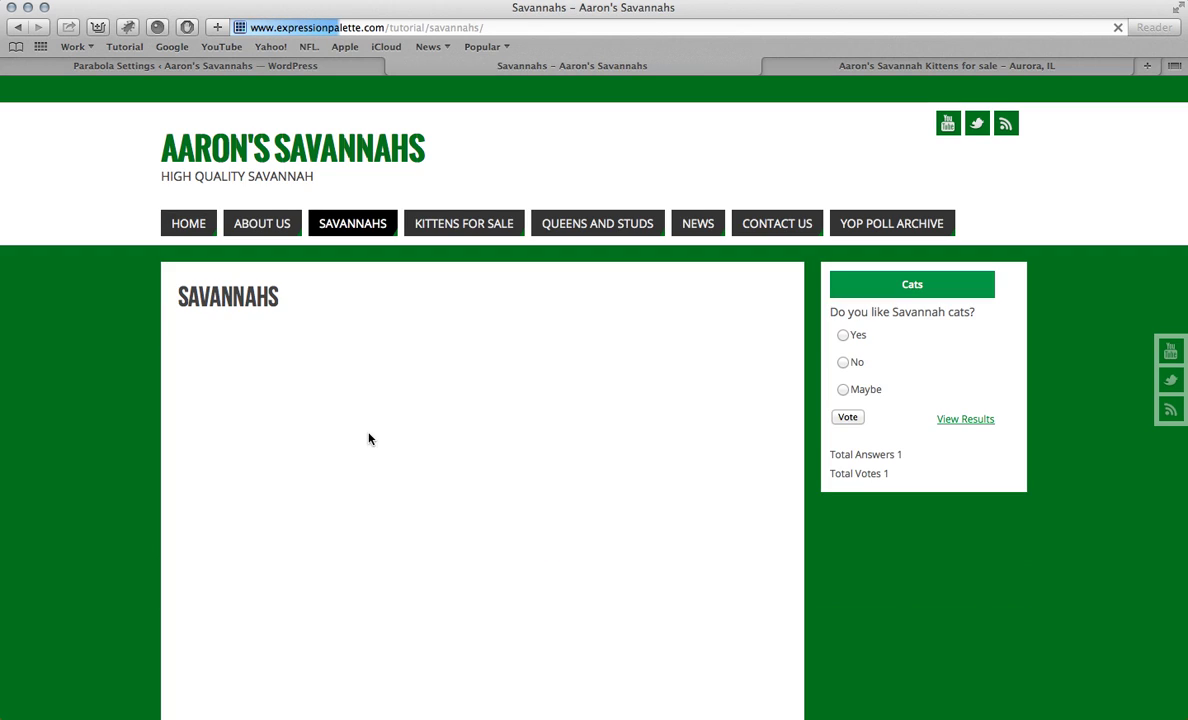
click(188, 223)
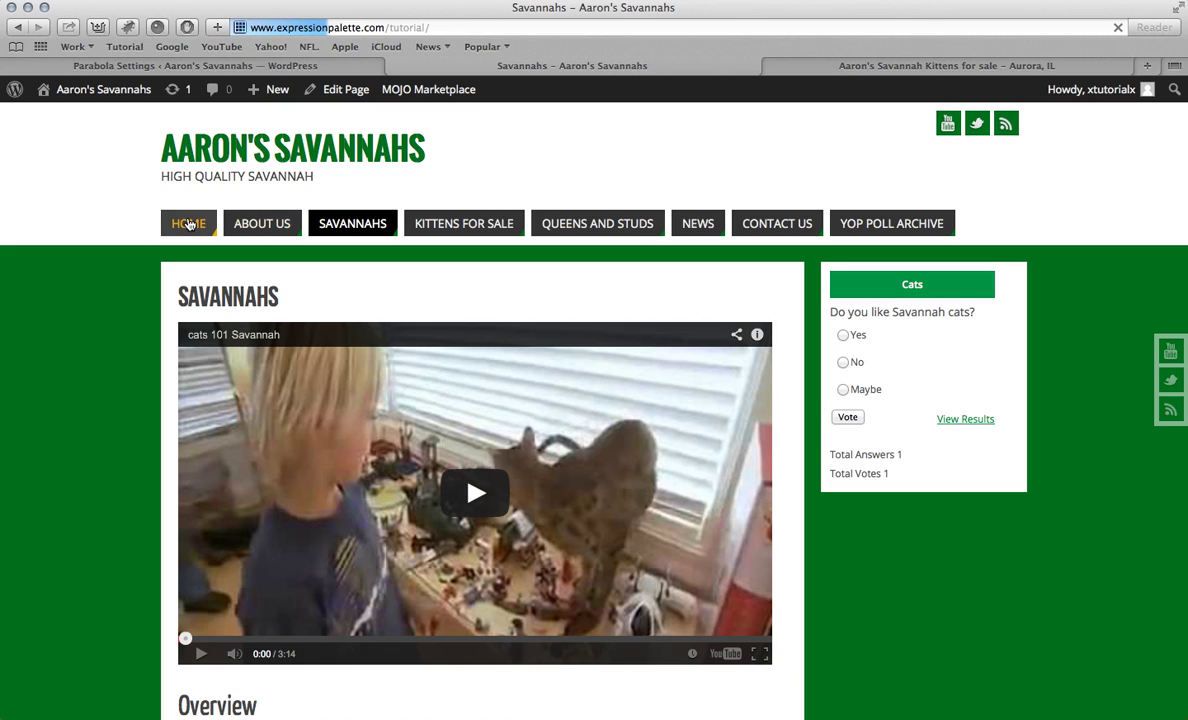
scroll(334, 308, down, 5)
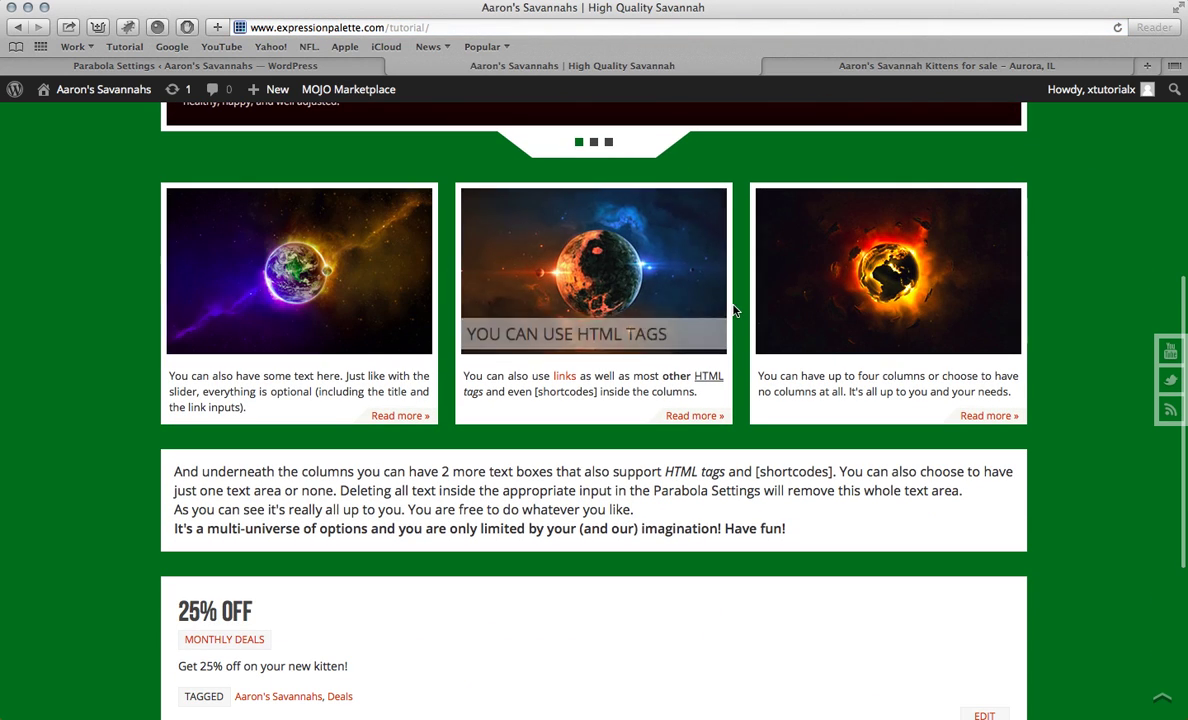
scroll(185, 430, up, 2)
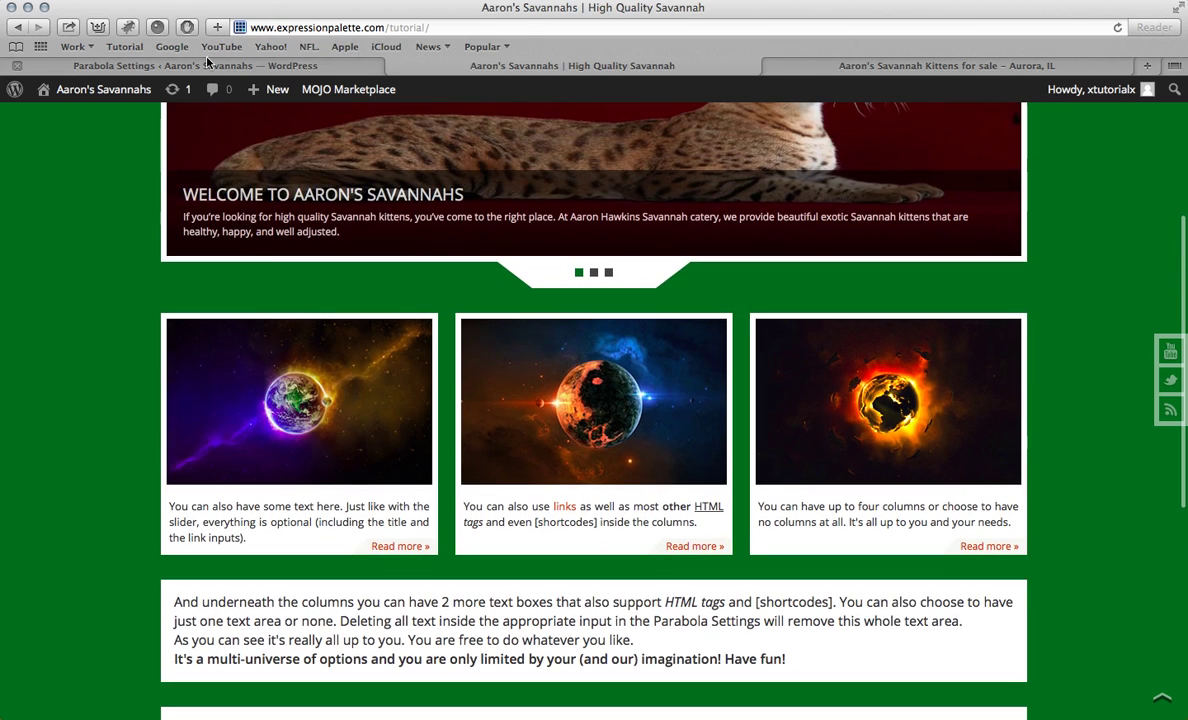
click(195, 65)
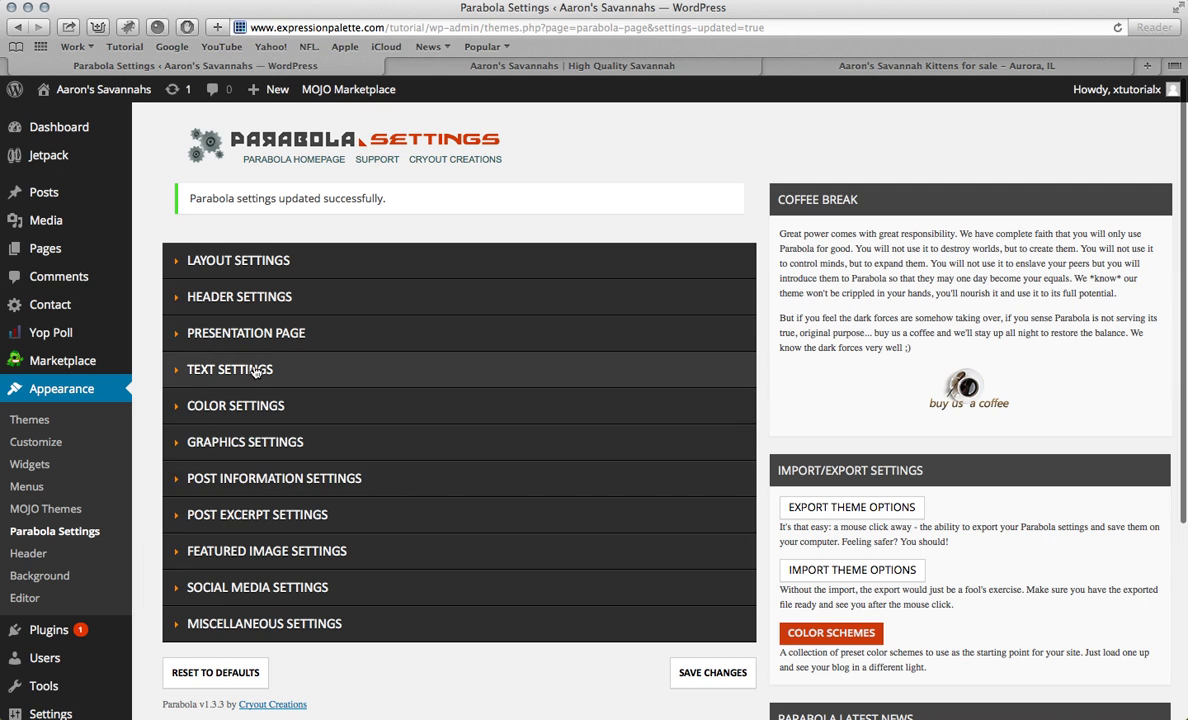
Step: Expand Presentation Page and Column 1 to reach Column 1's image, title, text and link fields
click(226, 333)
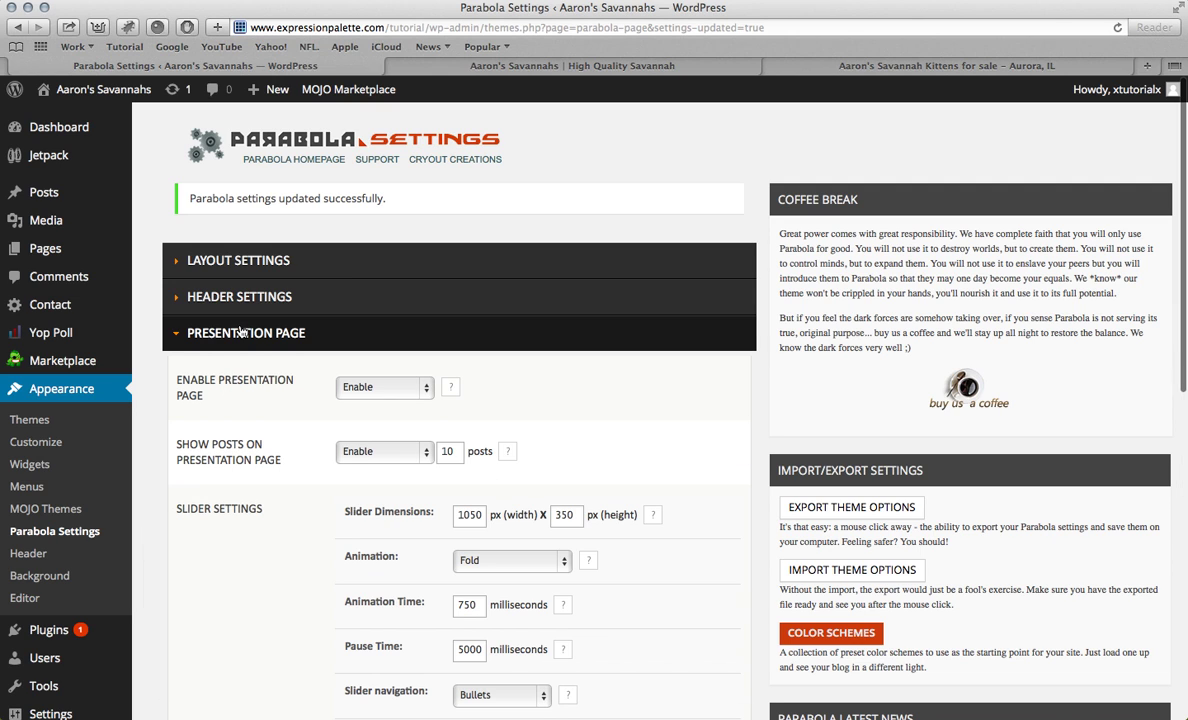
scroll(404, 372, down, 5)
scroll(404, 372, down, 10)
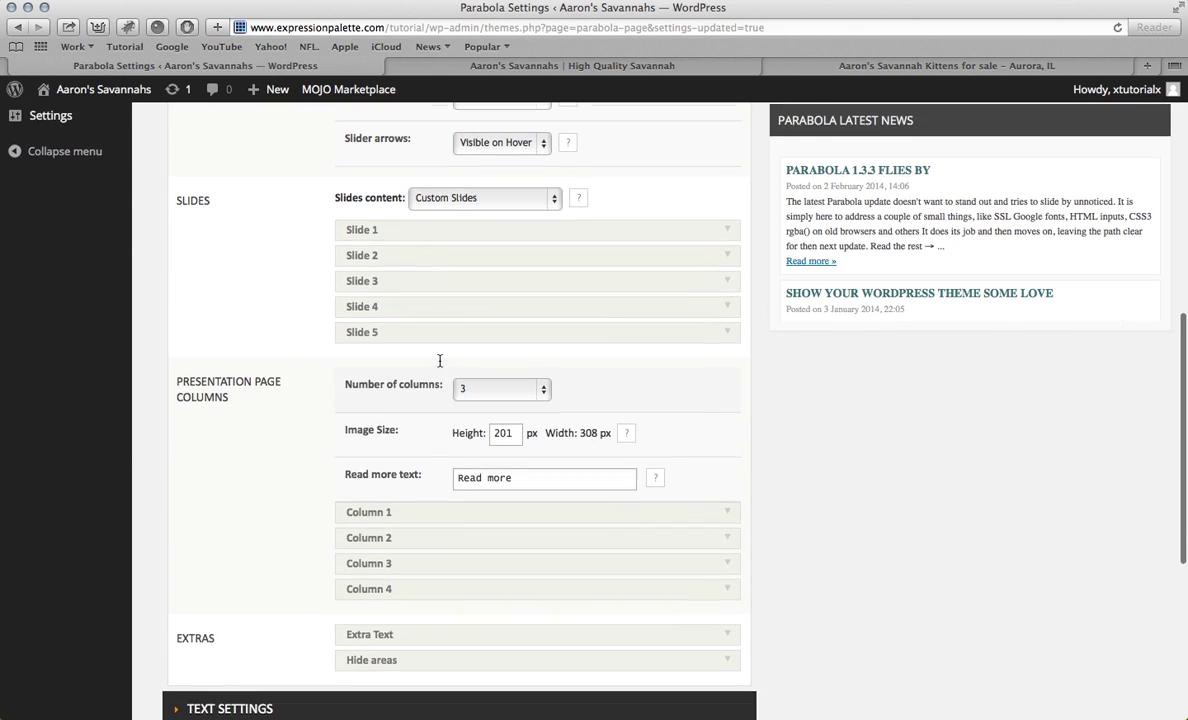
scroll(440, 366, down, 4)
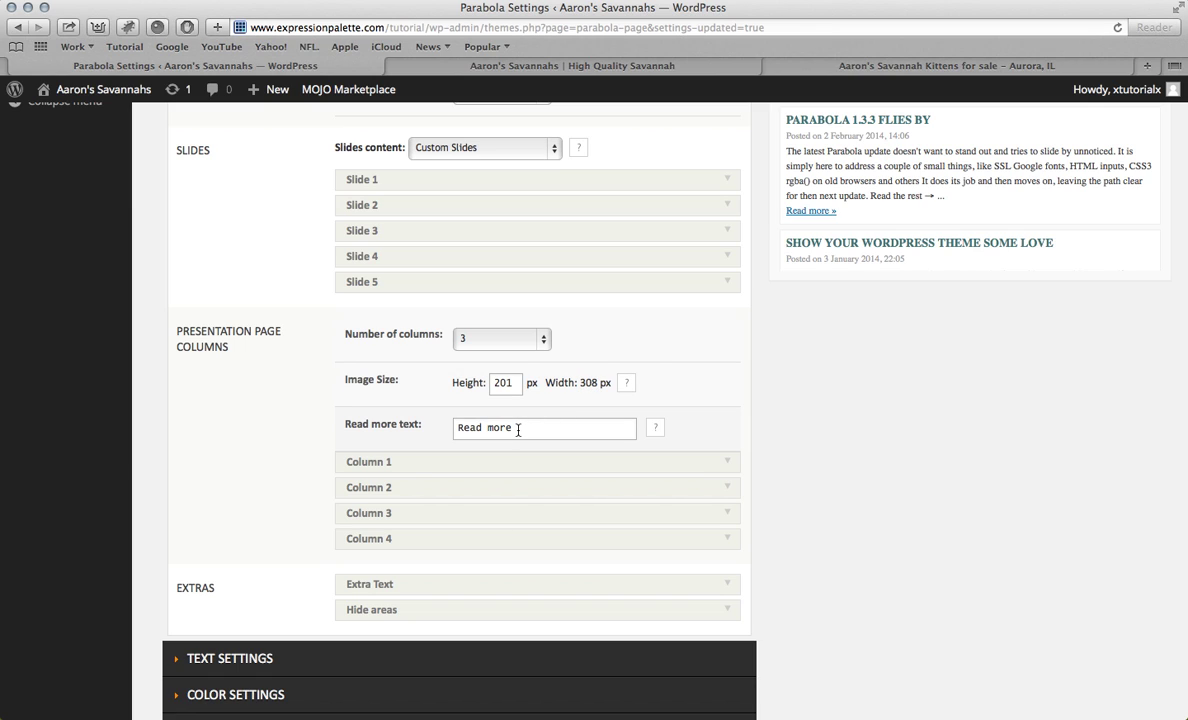
click(477, 463)
scroll(655, 385, down, 3)
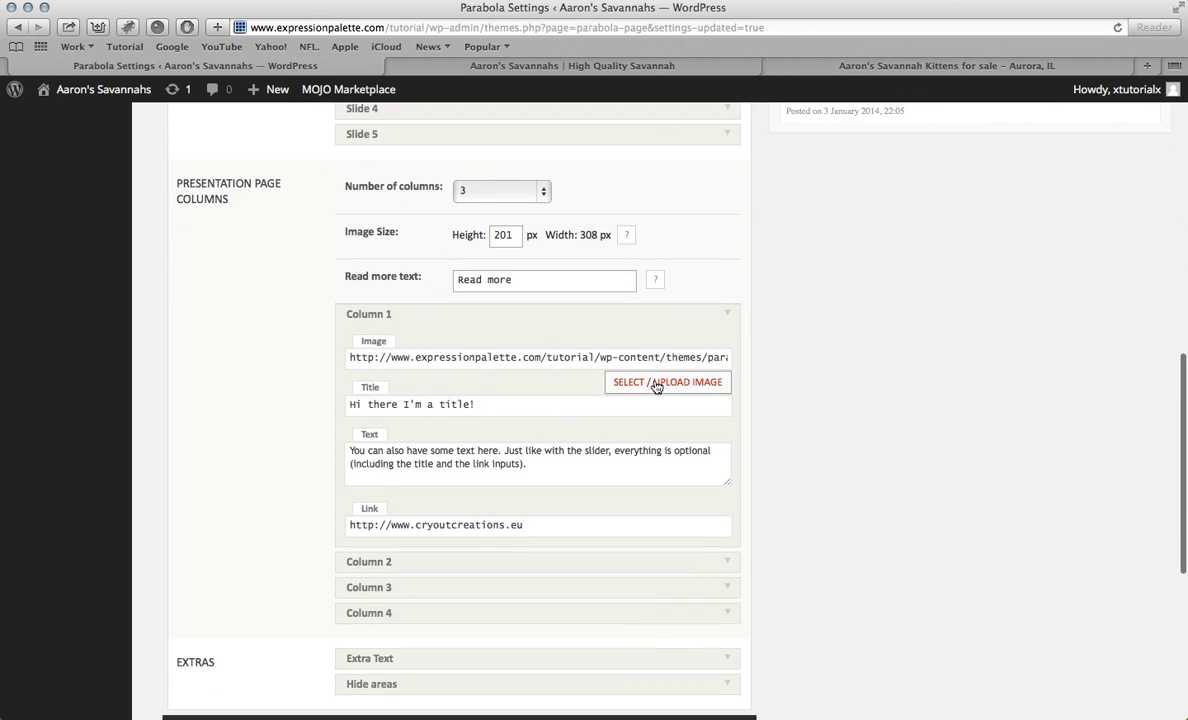
click(656, 384)
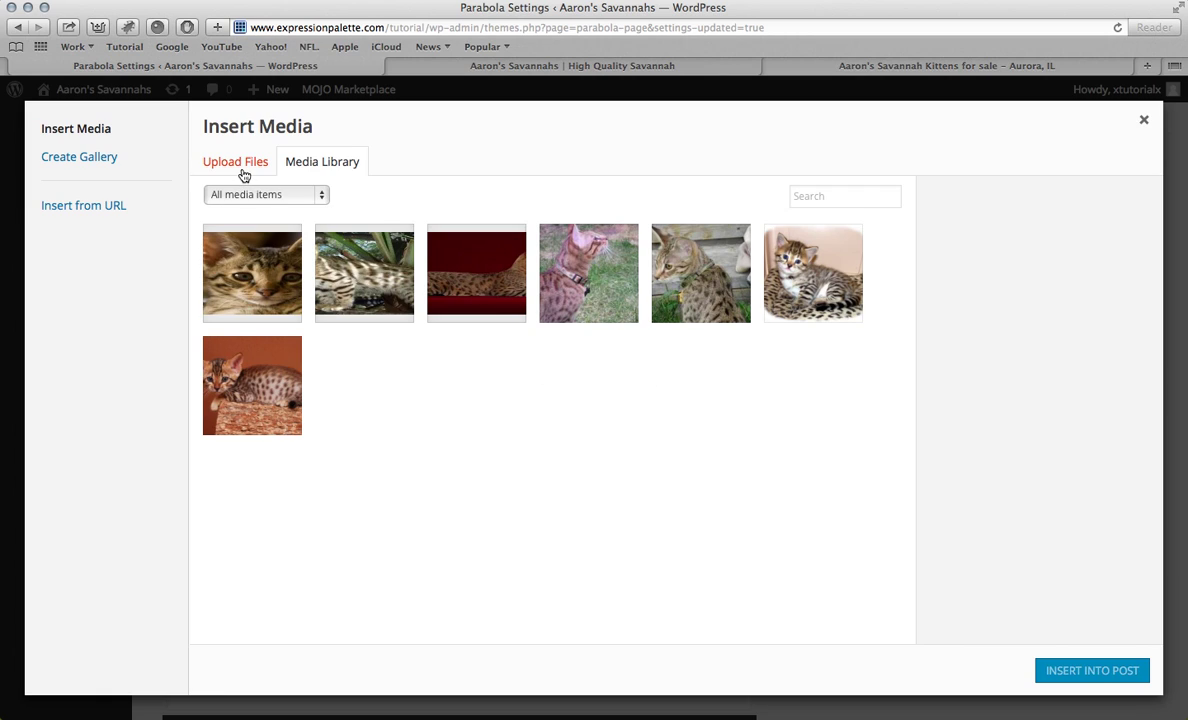
Step: Insert Queens.jpg at Full Size (219 × 166) as Column 1's image
click(346, 270)
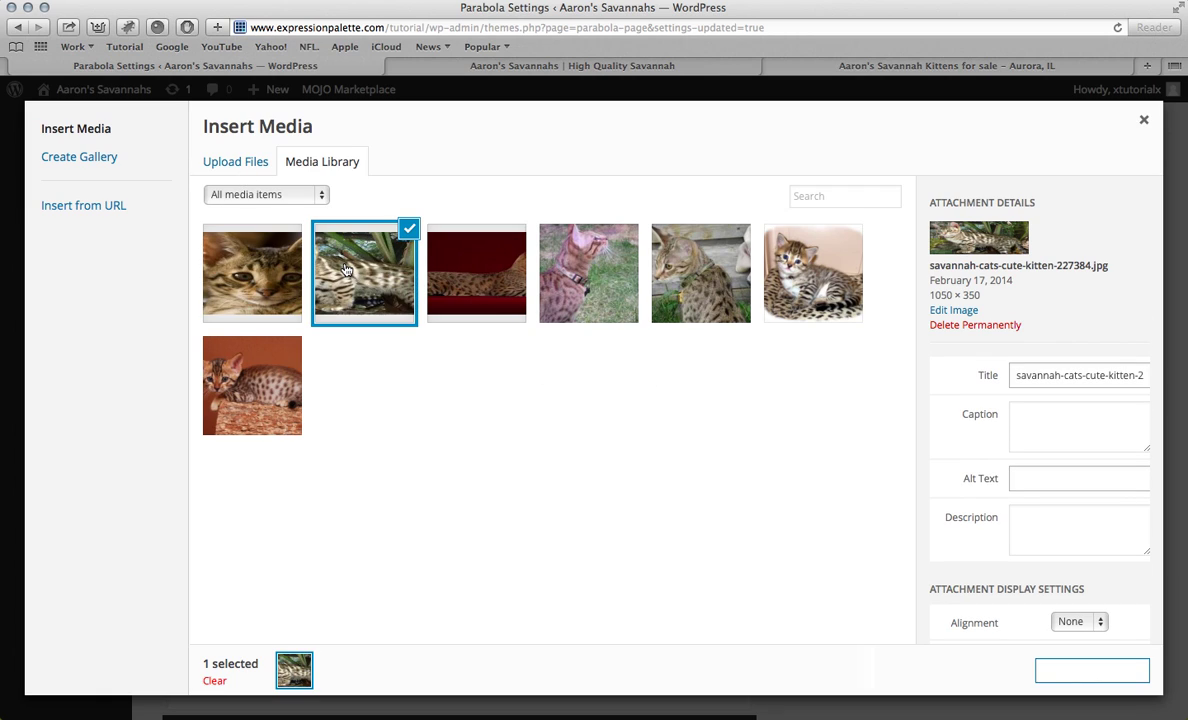
click(603, 272)
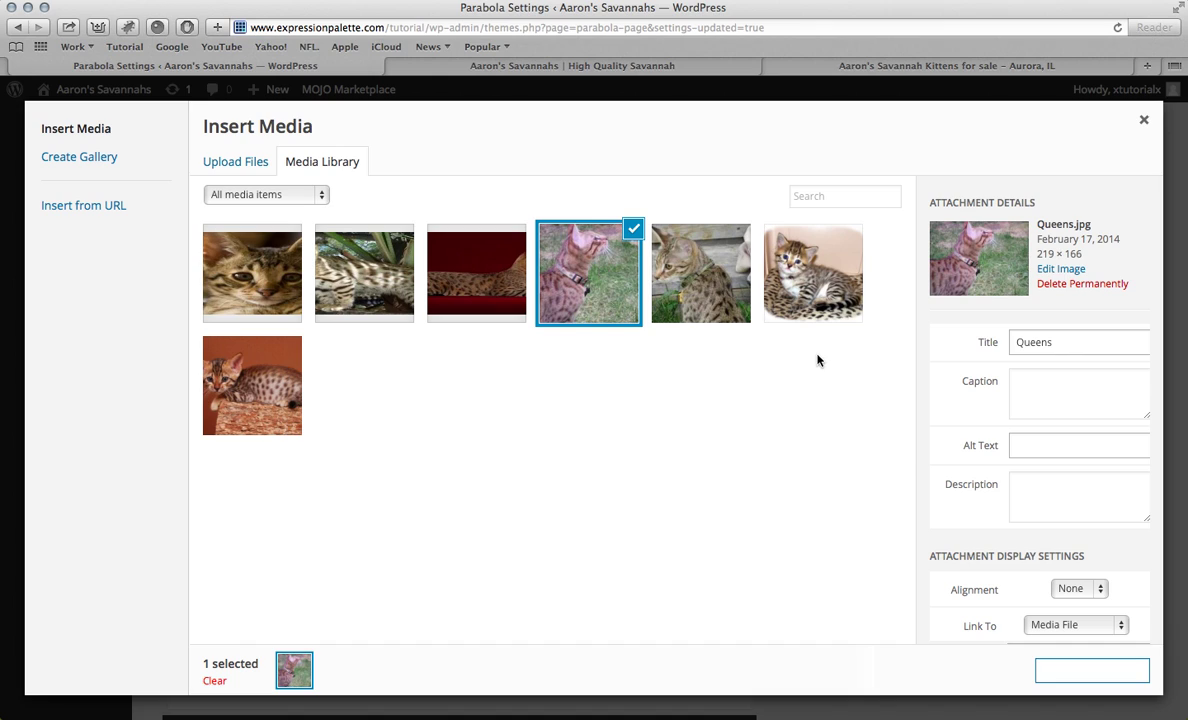
scroll(1013, 537, down, 2)
click(1045, 606)
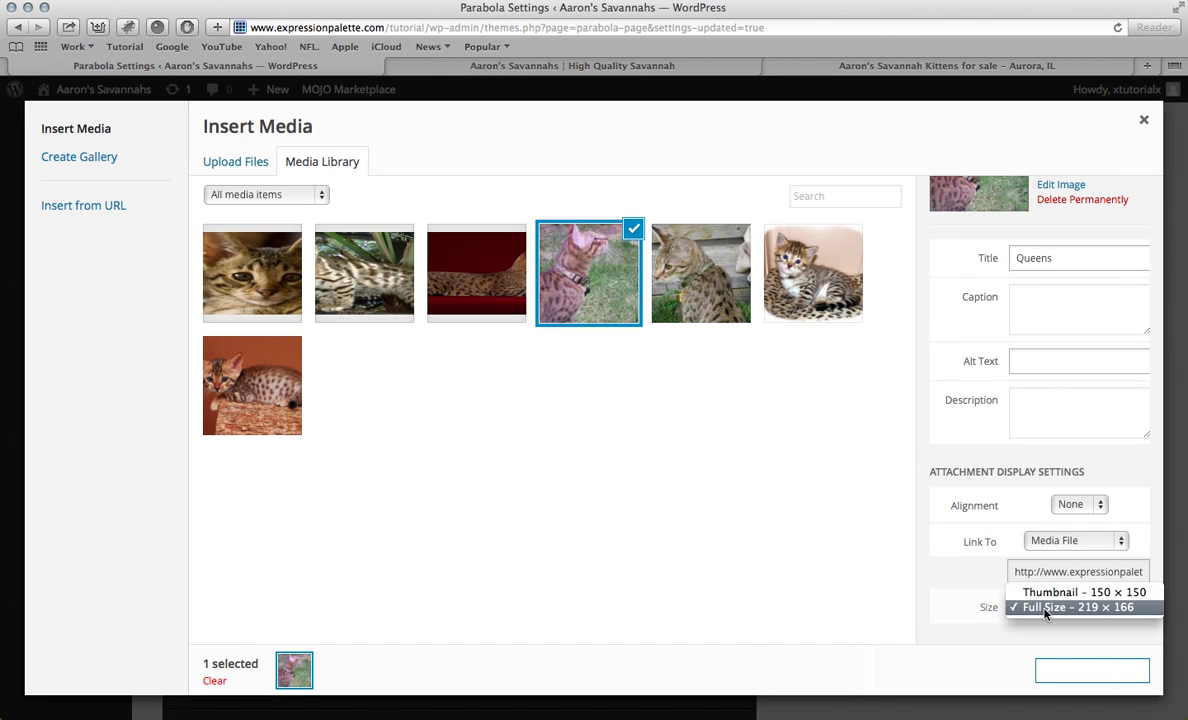
click(1045, 607)
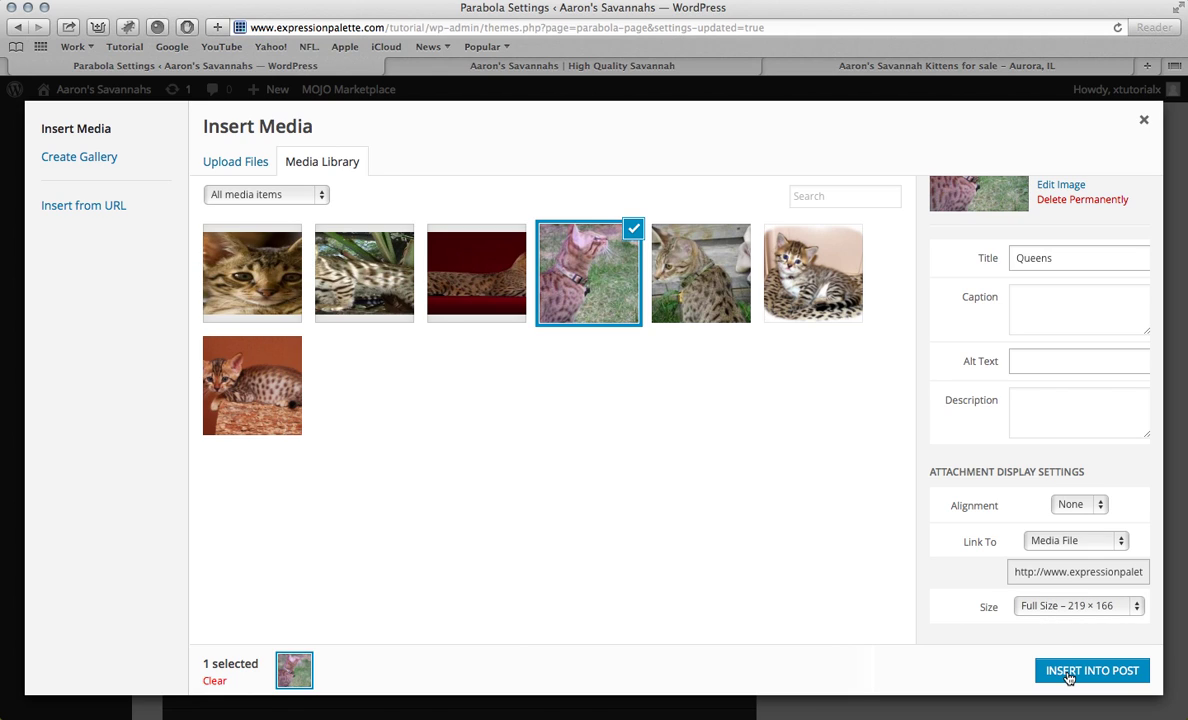
click(1068, 678)
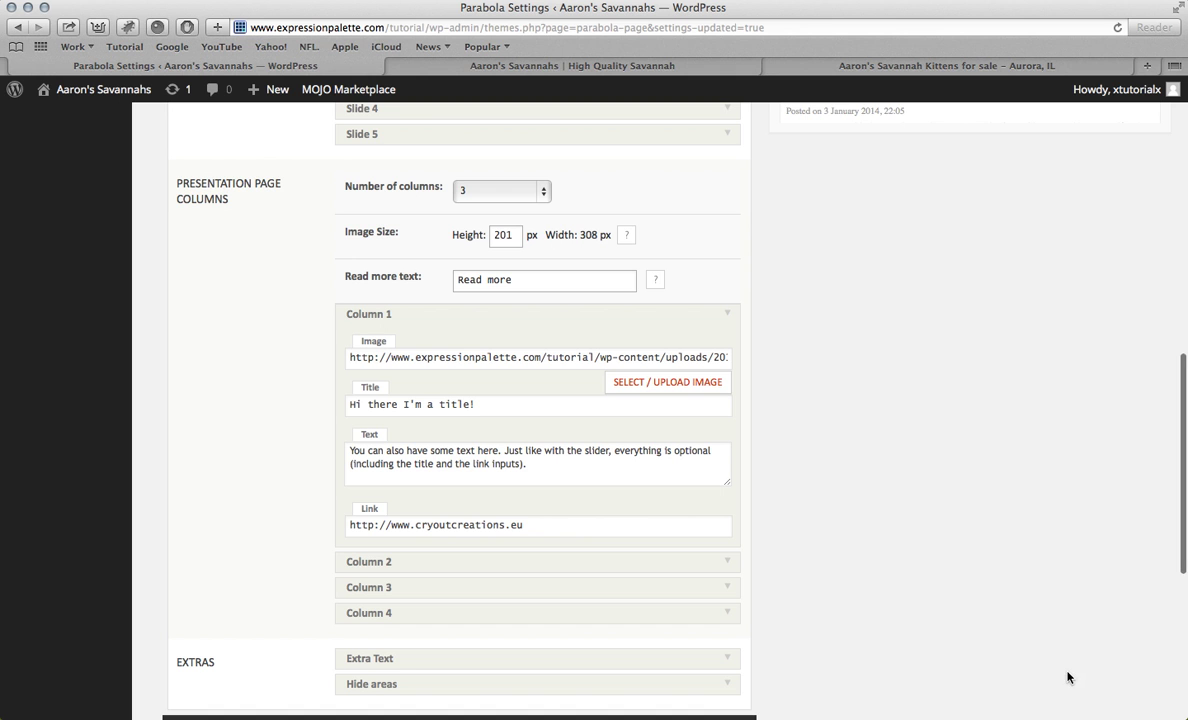
Step: Replace Column 1's title with the 'Queens and Studs' heading copied from that page
triple_click(557, 403)
key(BackSpace)
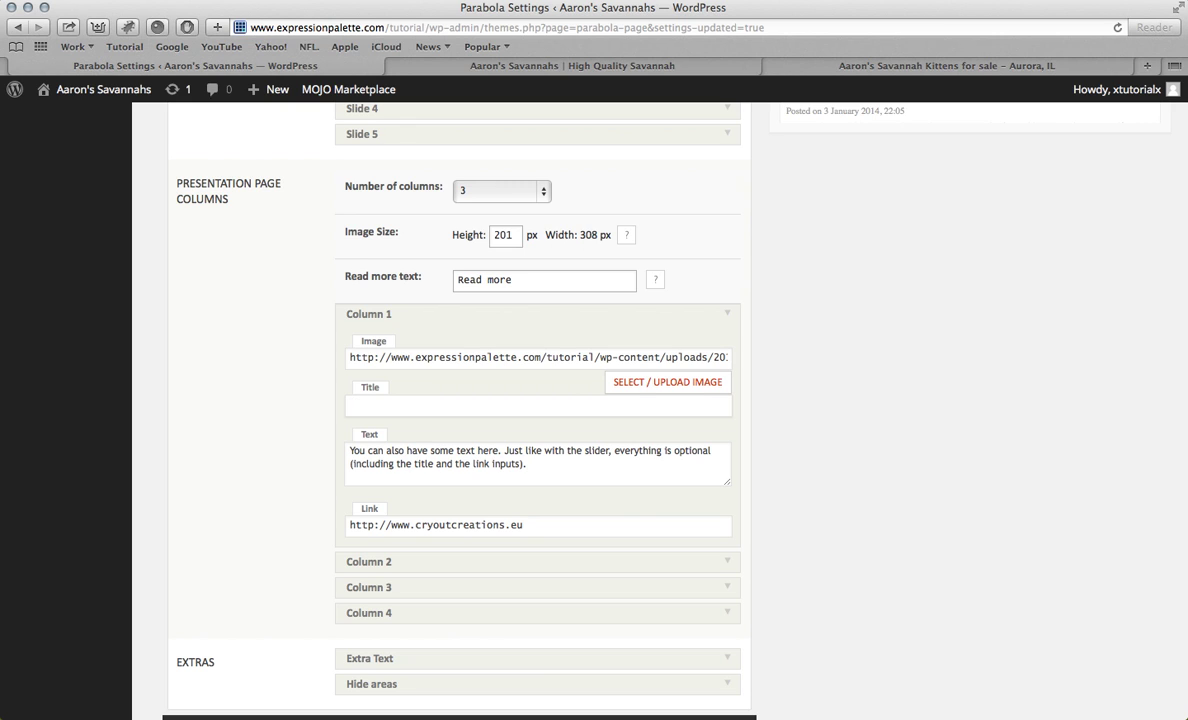
click(590, 63)
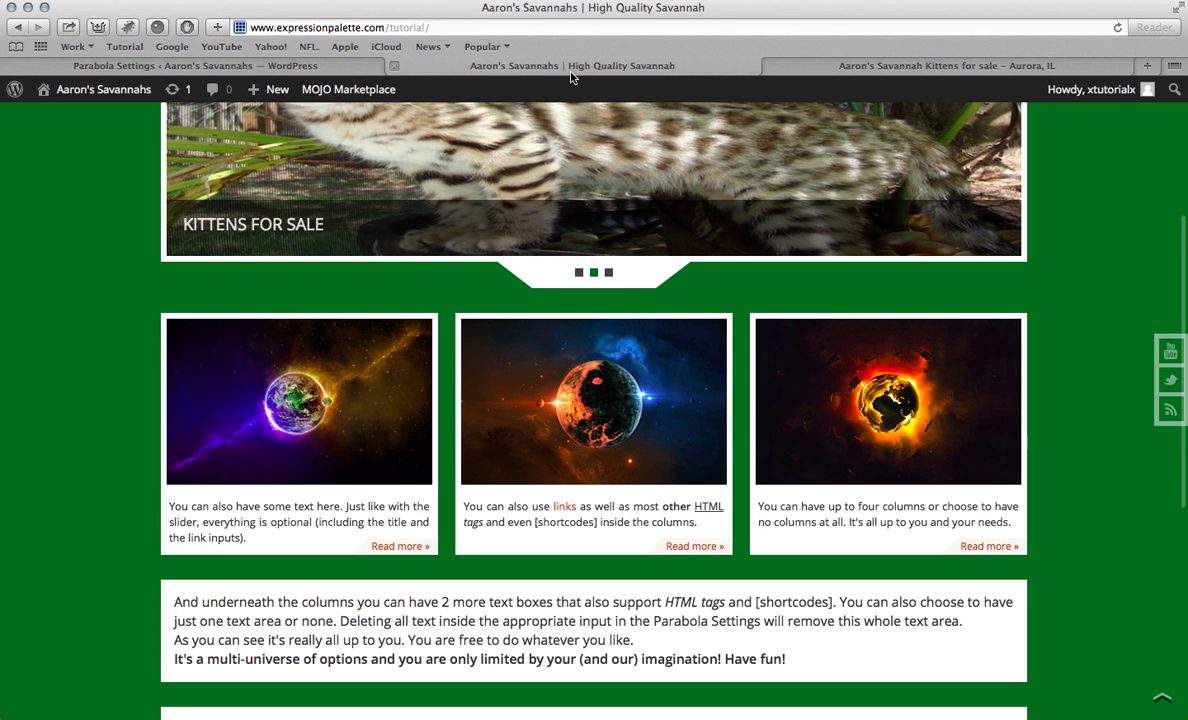
scroll(626, 219, up, 5)
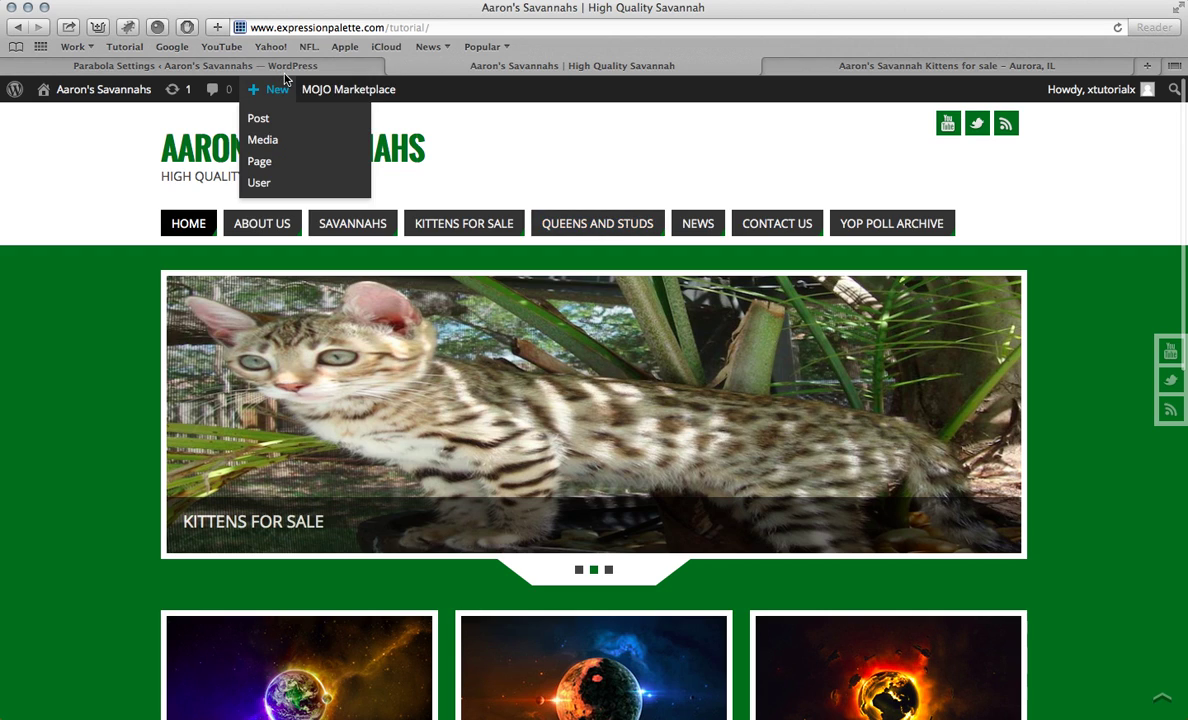
click(578, 225)
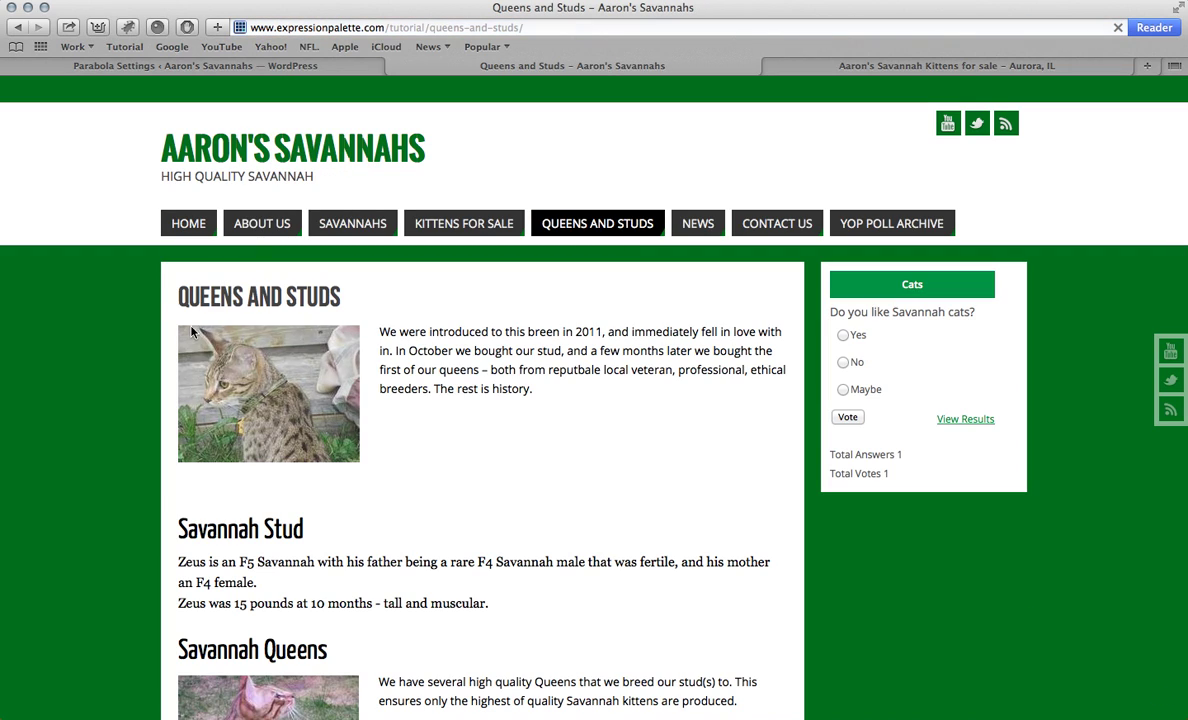
drag(176, 301, 390, 298)
key(super+c)
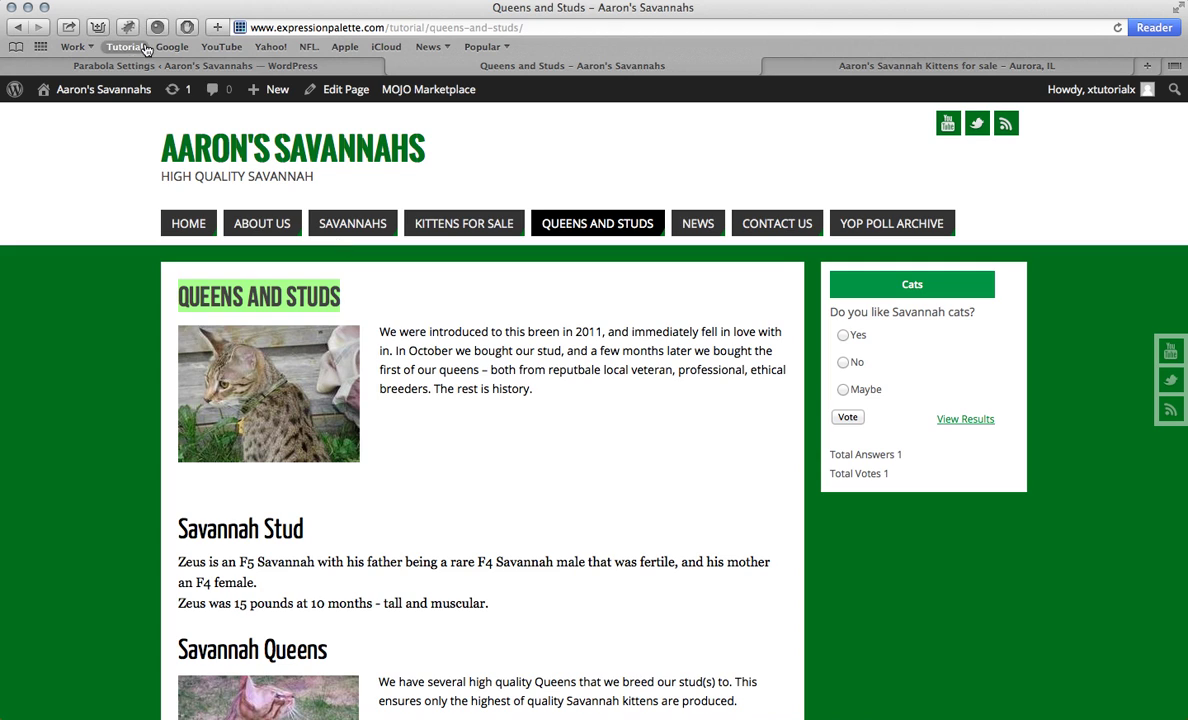
click(137, 62)
click(440, 404)
key(super+v)
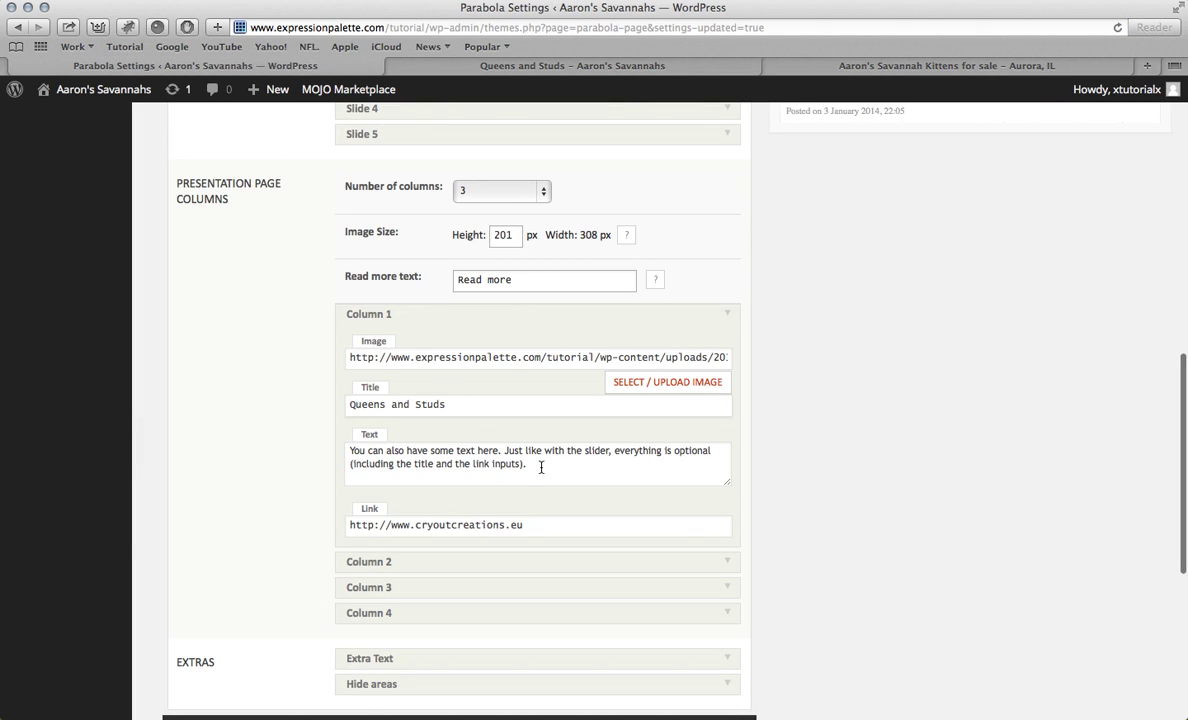
Step: Replace Column 1's text with the Queens and Studs page's intro paragraph
drag(540, 468, 349, 450)
click(466, 62)
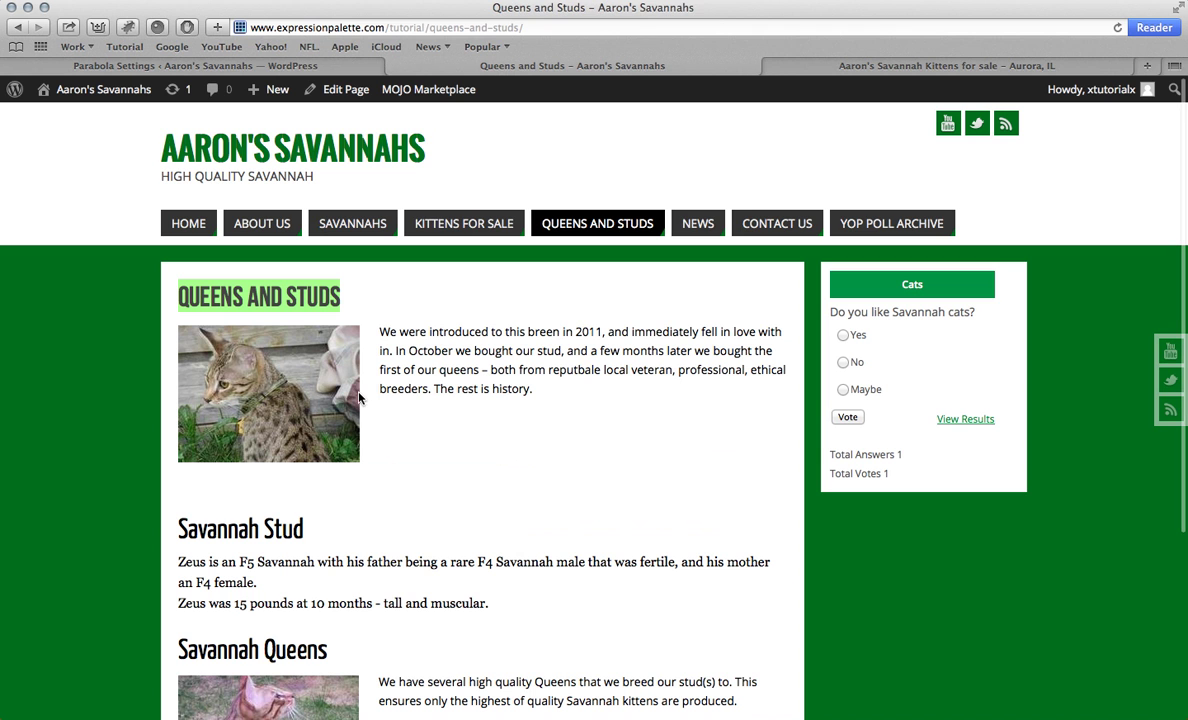
drag(378, 331, 572, 380)
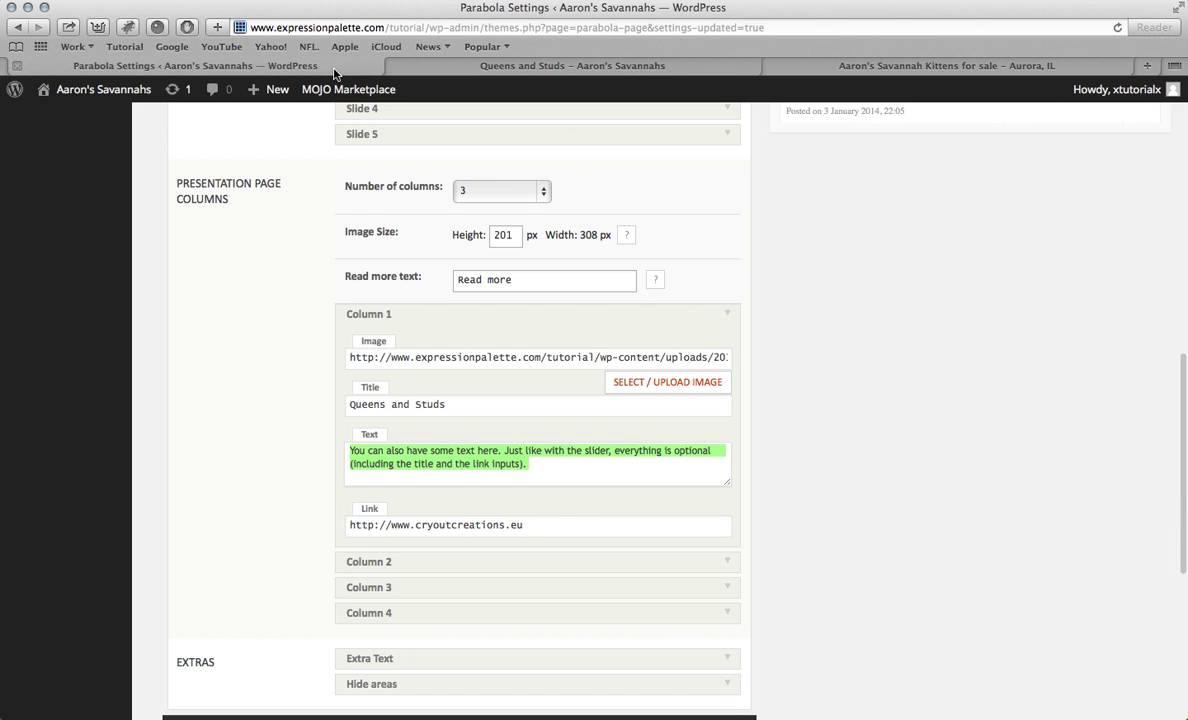
click(312, 66)
key(super+v)
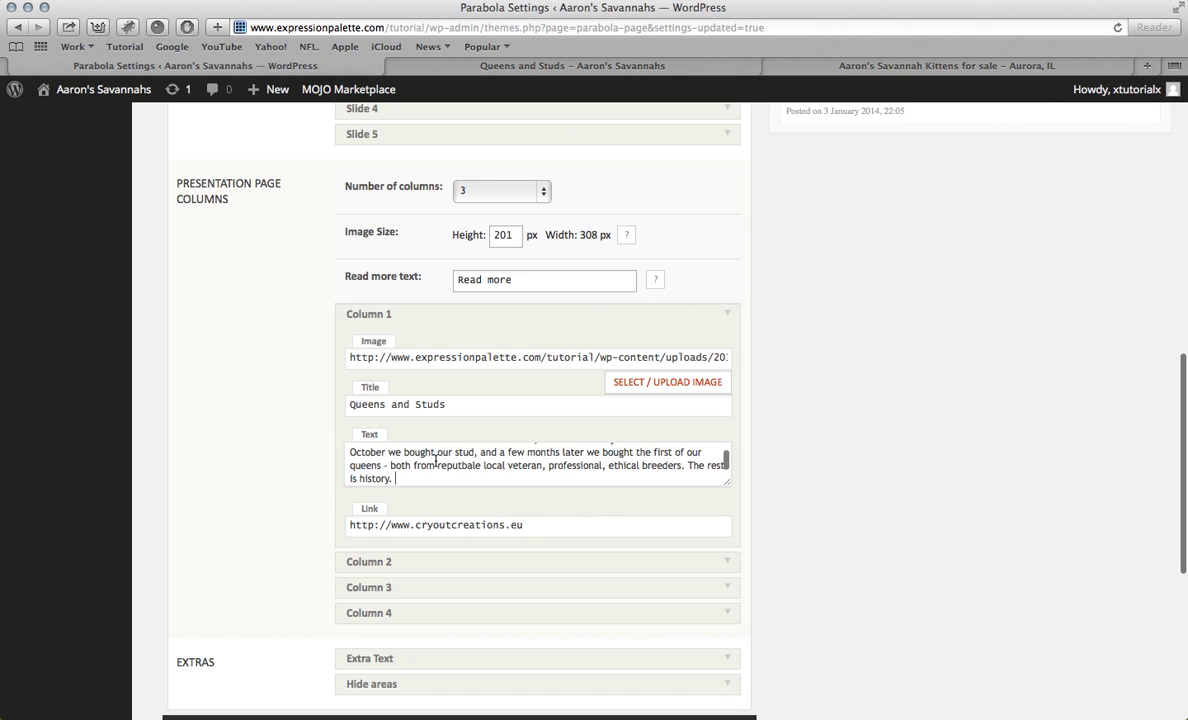
scroll(435, 460, down, 1)
drag(528, 478, 503, 77)
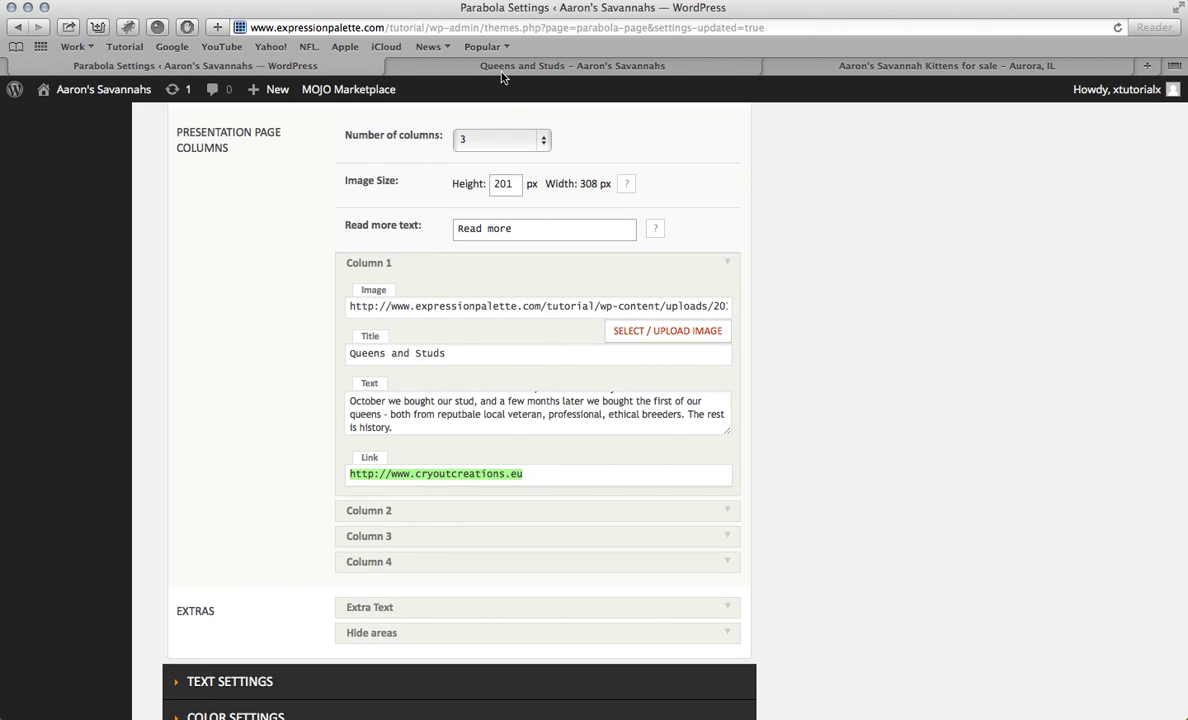
click(503, 72)
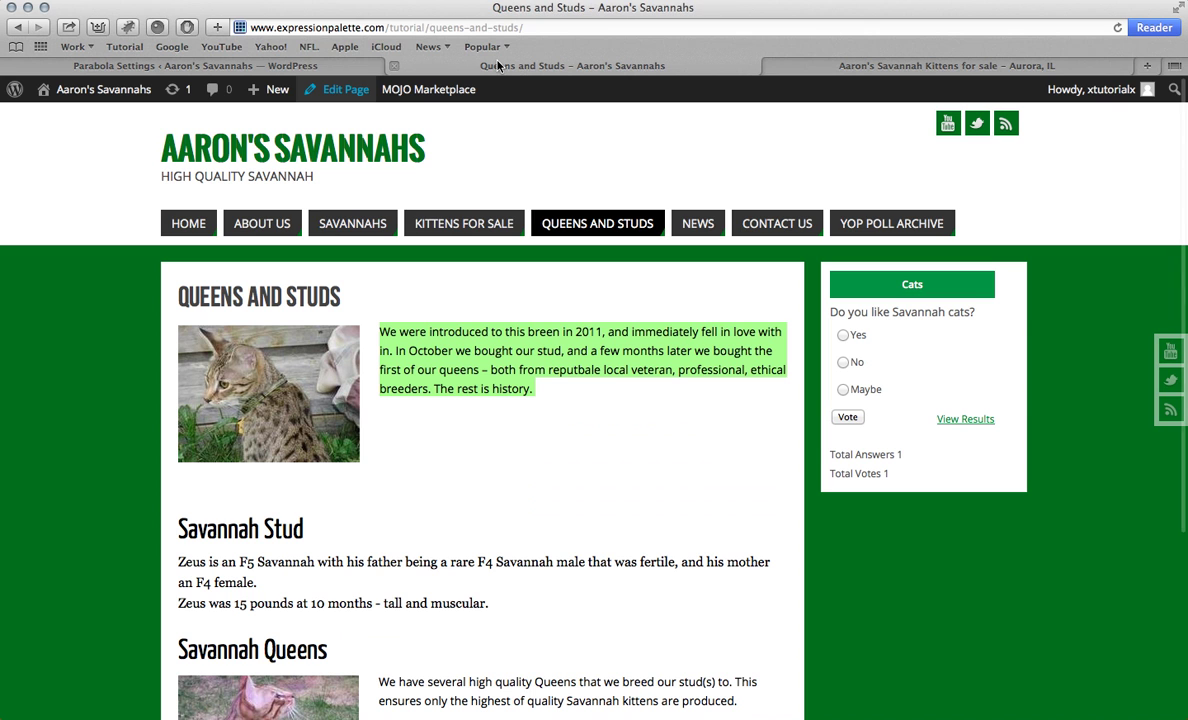
click(441, 27)
click(300, 65)
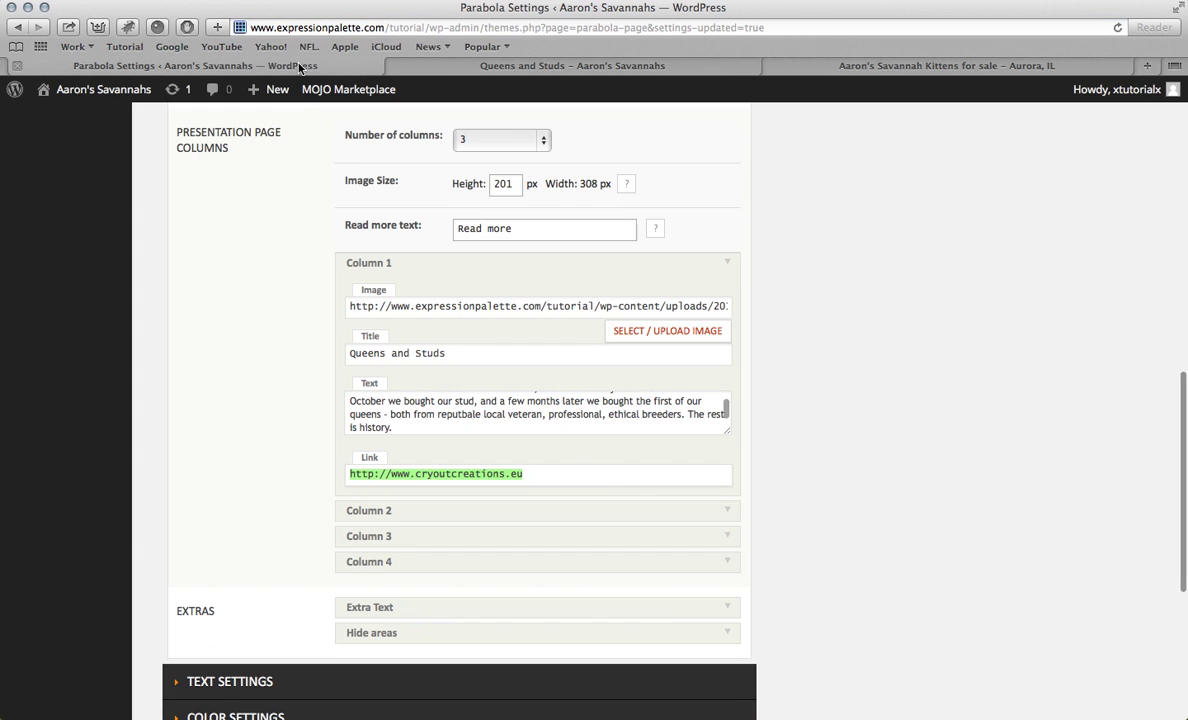
key(super+v)
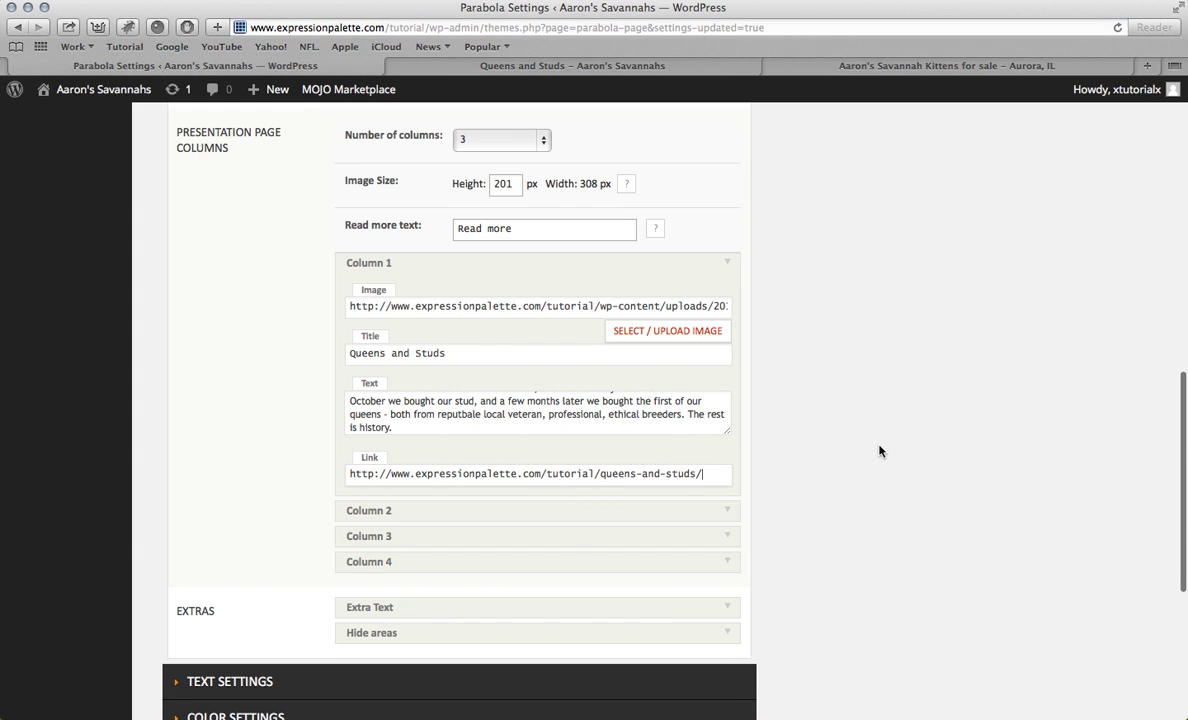
scroll(880, 451, down, 5)
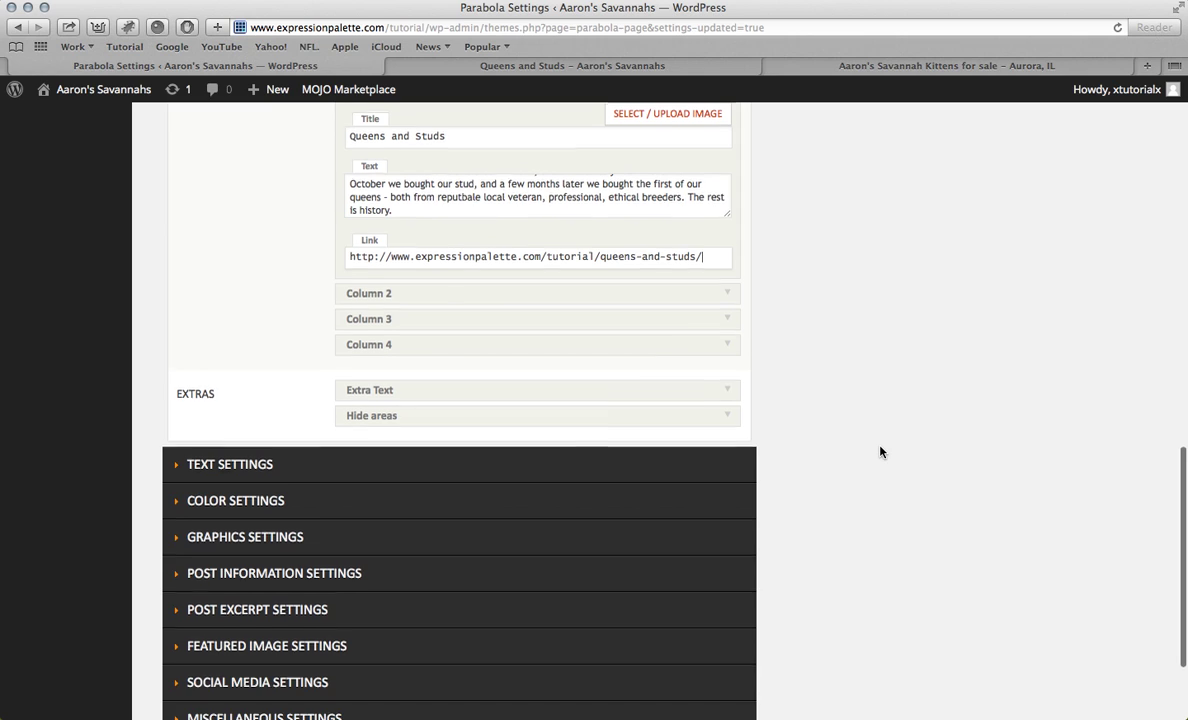
scroll(800, 410, up, 1)
click(681, 318)
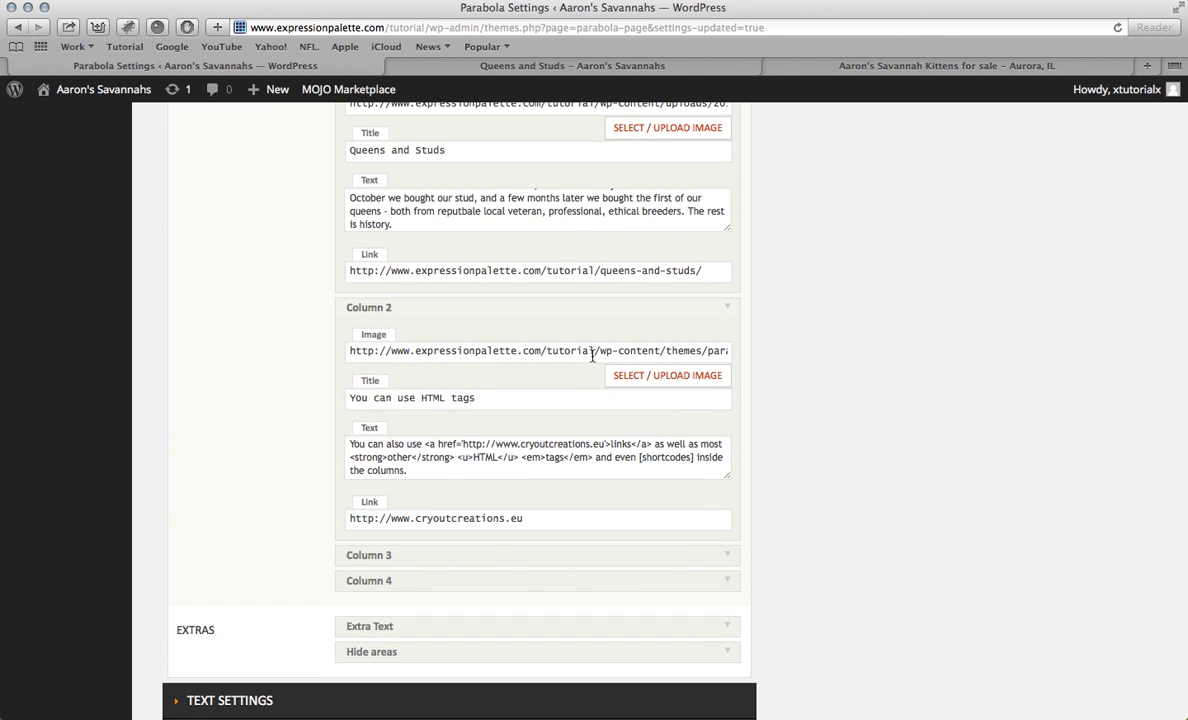
Step: Insert the Studs.jpg cat photo as Column 2's image
click(645, 376)
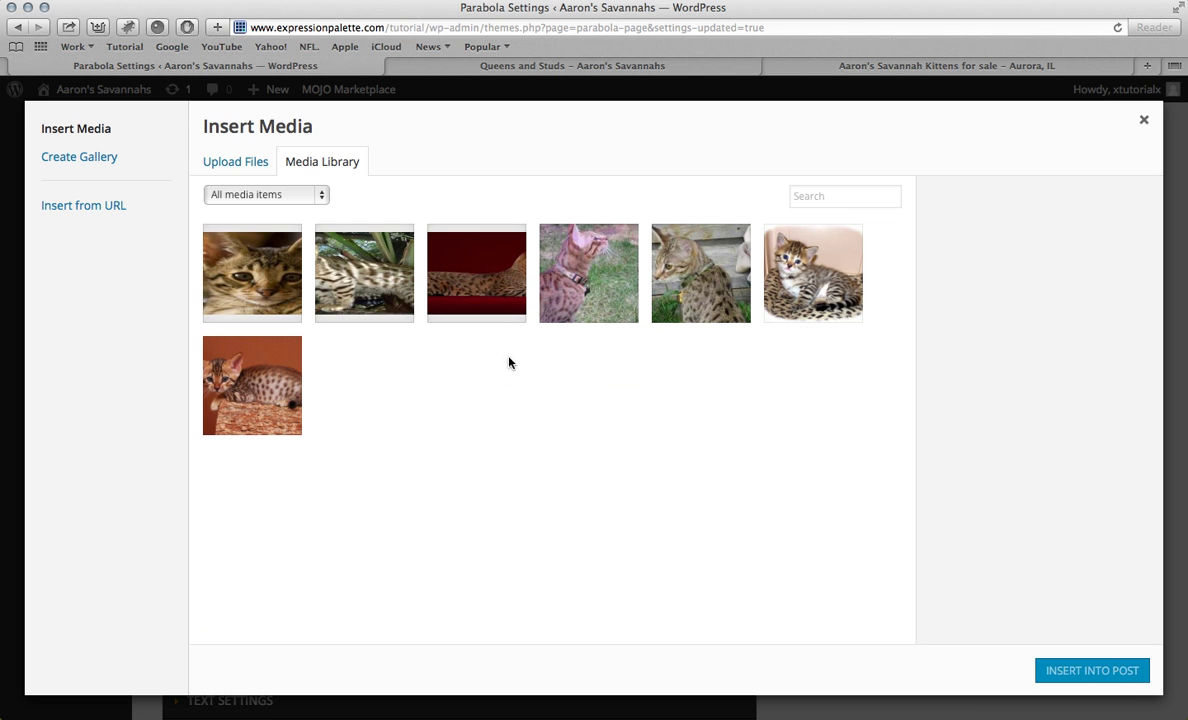
click(653, 263)
click(622, 285)
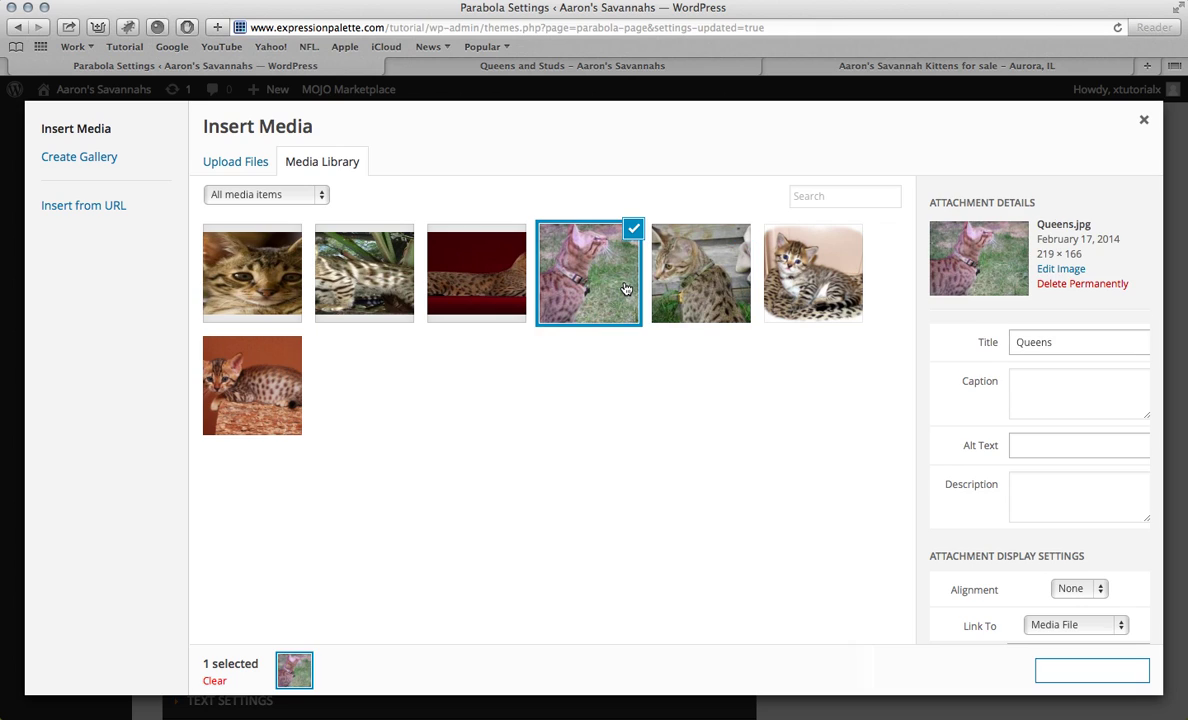
click(651, 266)
click(627, 300)
scroll(1074, 360, down, 2)
scroll(1075, 360, up, 2)
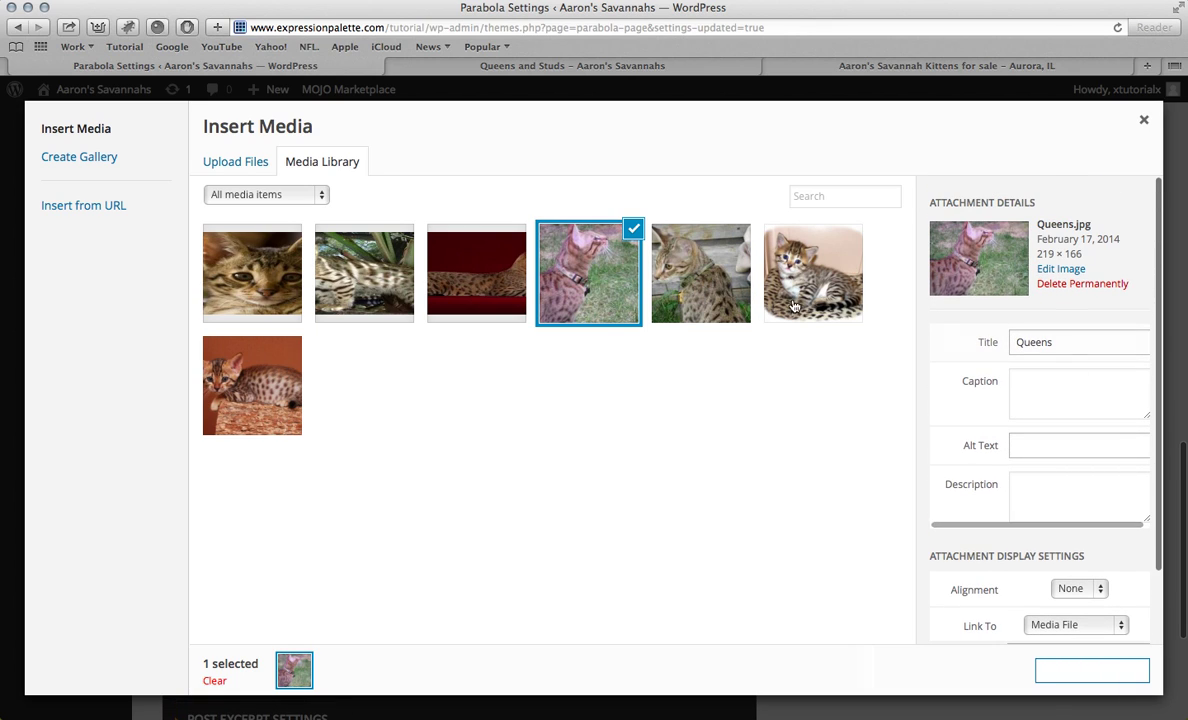
click(740, 288)
scroll(969, 304, down, 3)
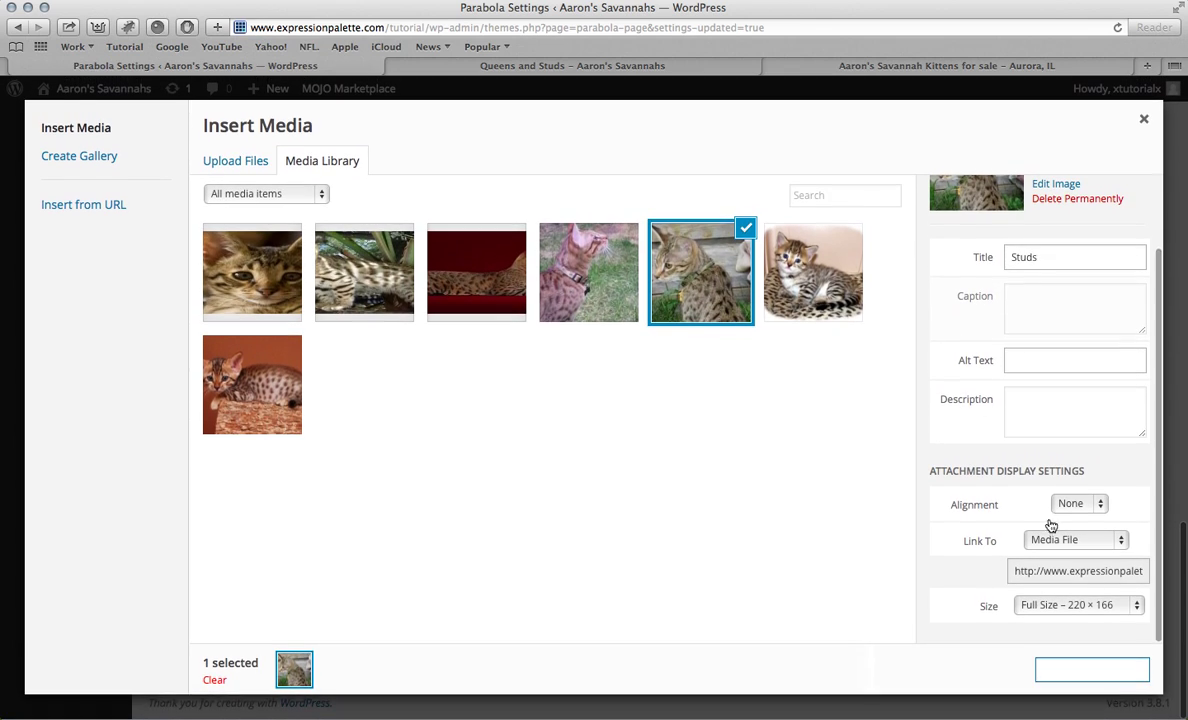
click(1086, 669)
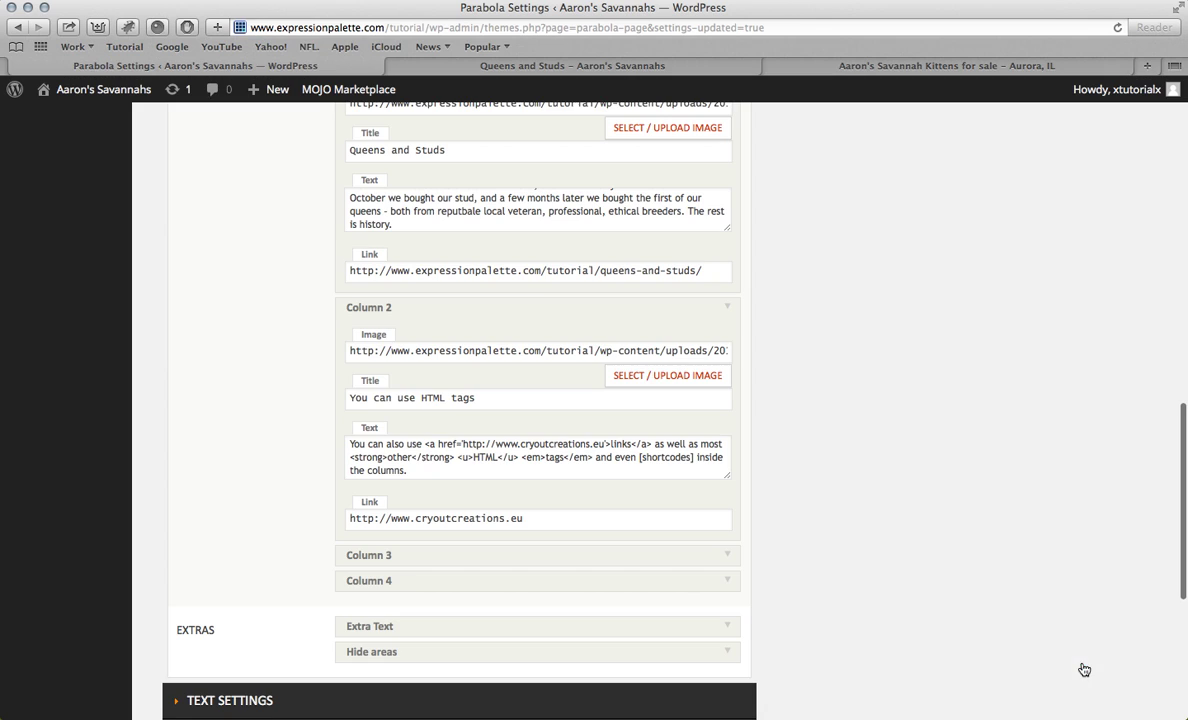
Step: Title Column 2 'News' and replace its placeholder text with 'Get the last news!'
triple_click(511, 402)
key(BackSpace)
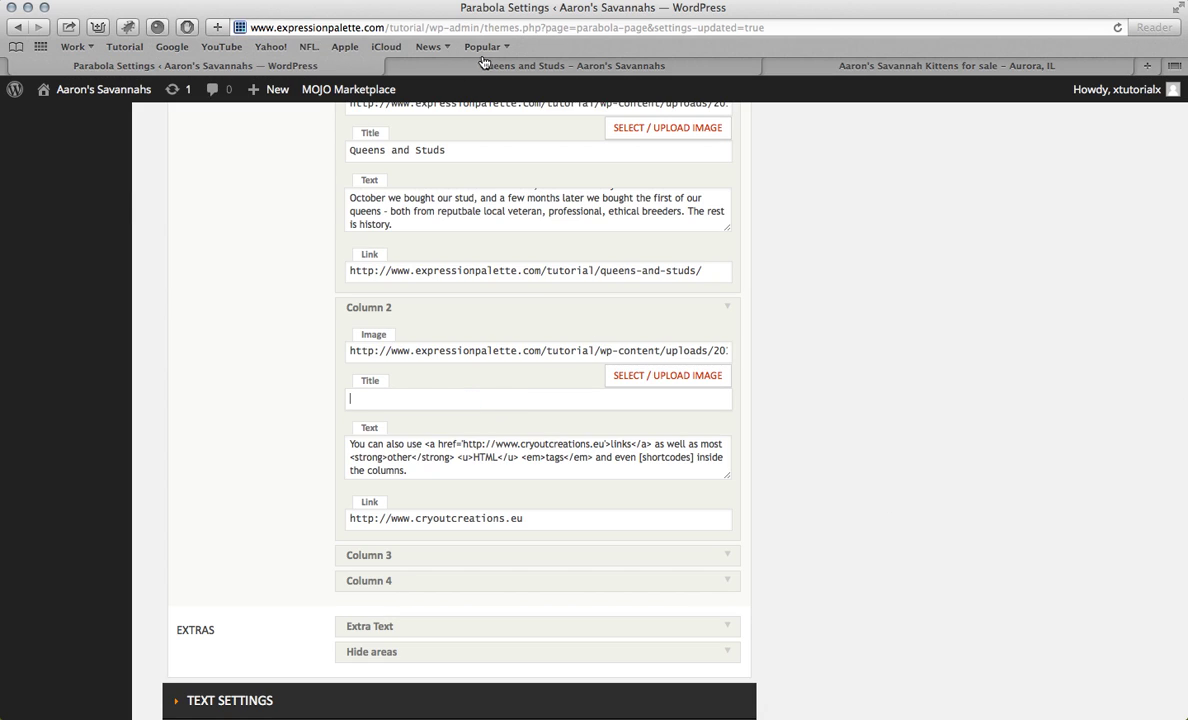
click(450, 62)
click(690, 224)
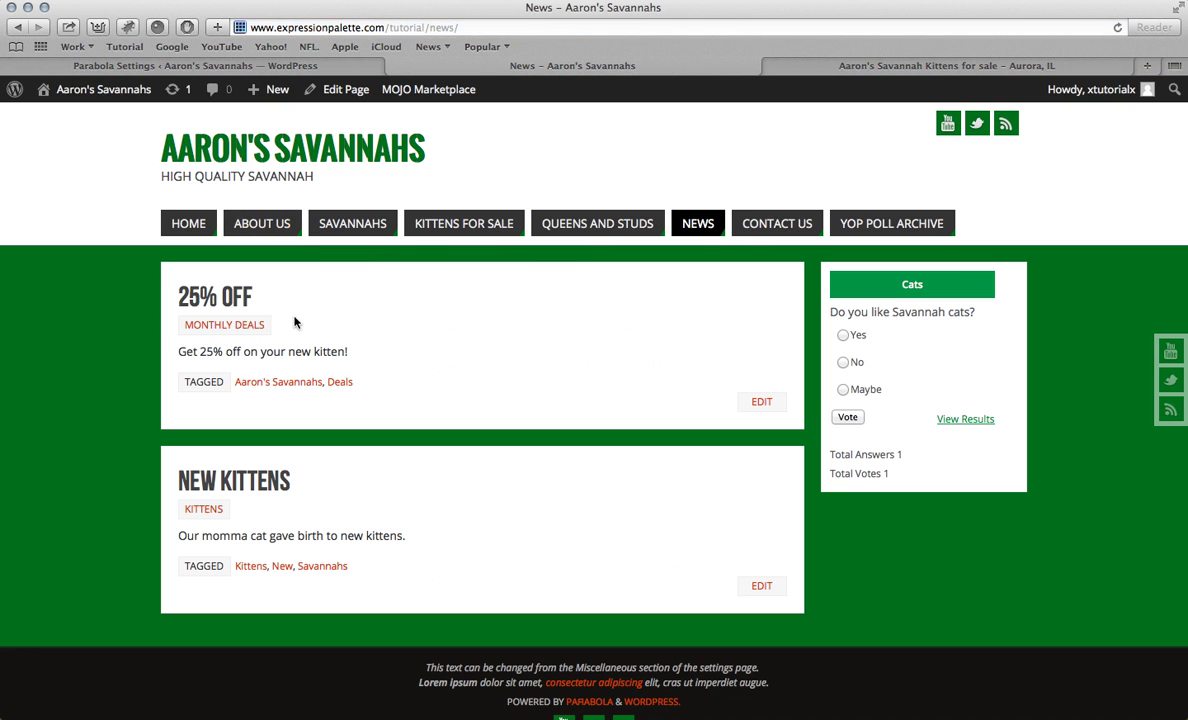
click(262, 65)
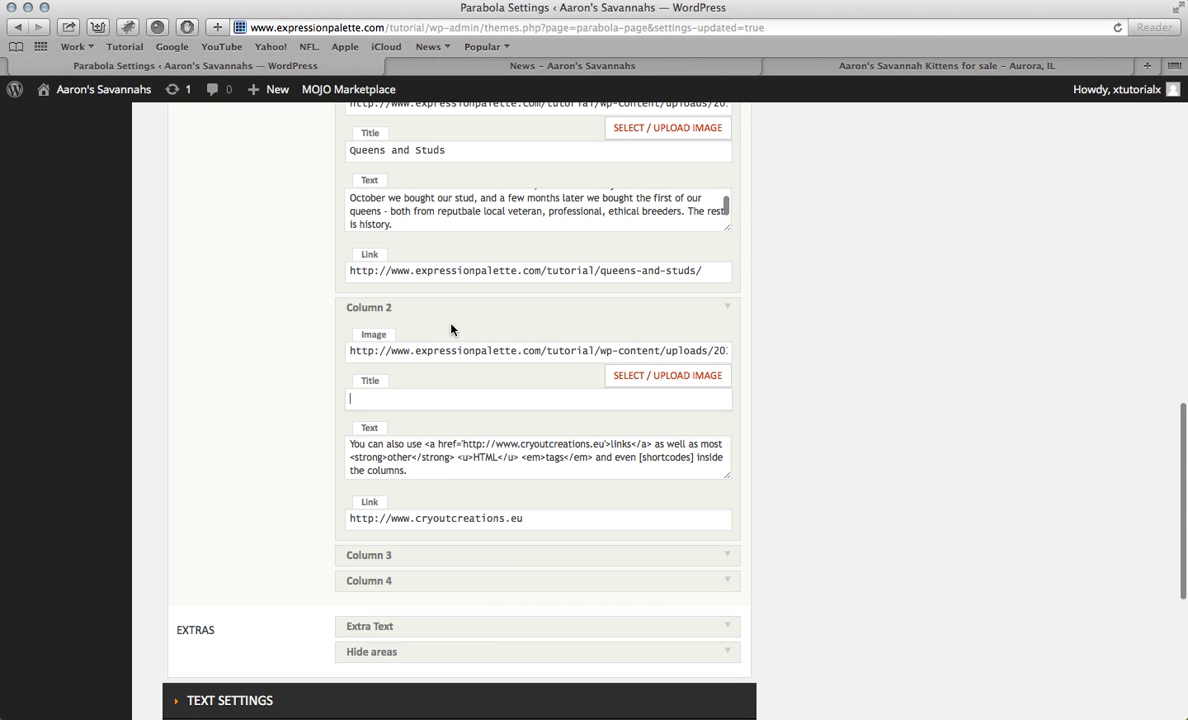
text(News)
key(Tab)
key(BackSpace)
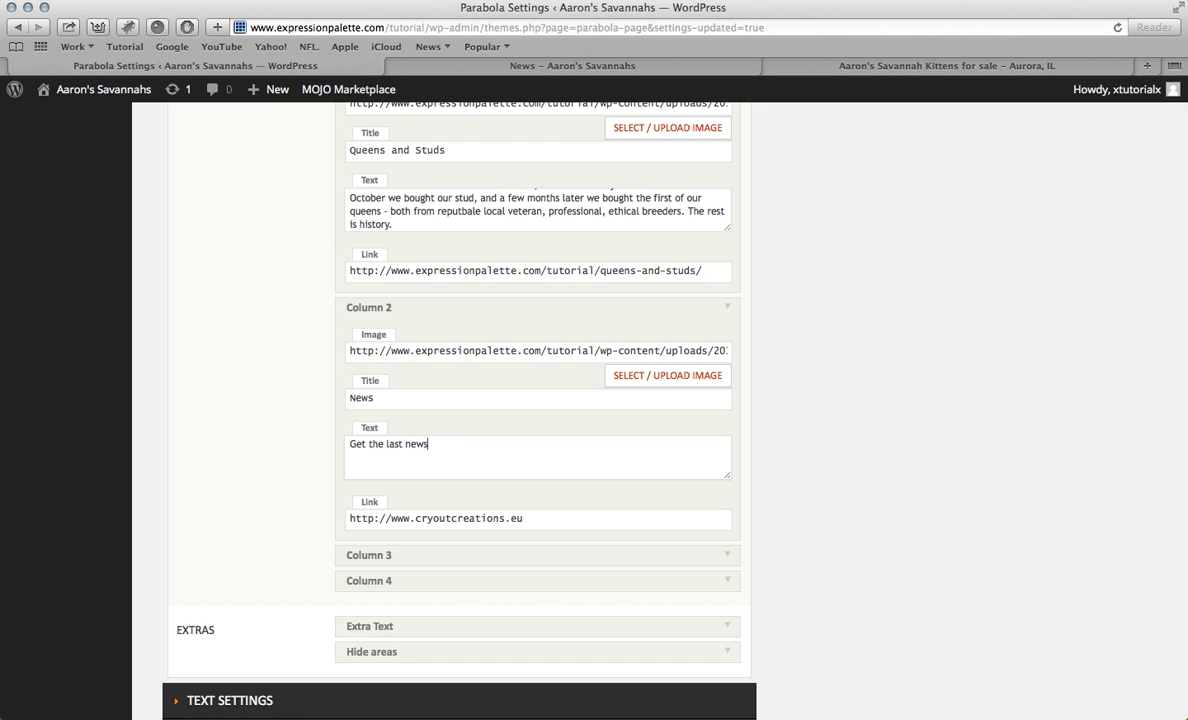
triple_click(589, 520)
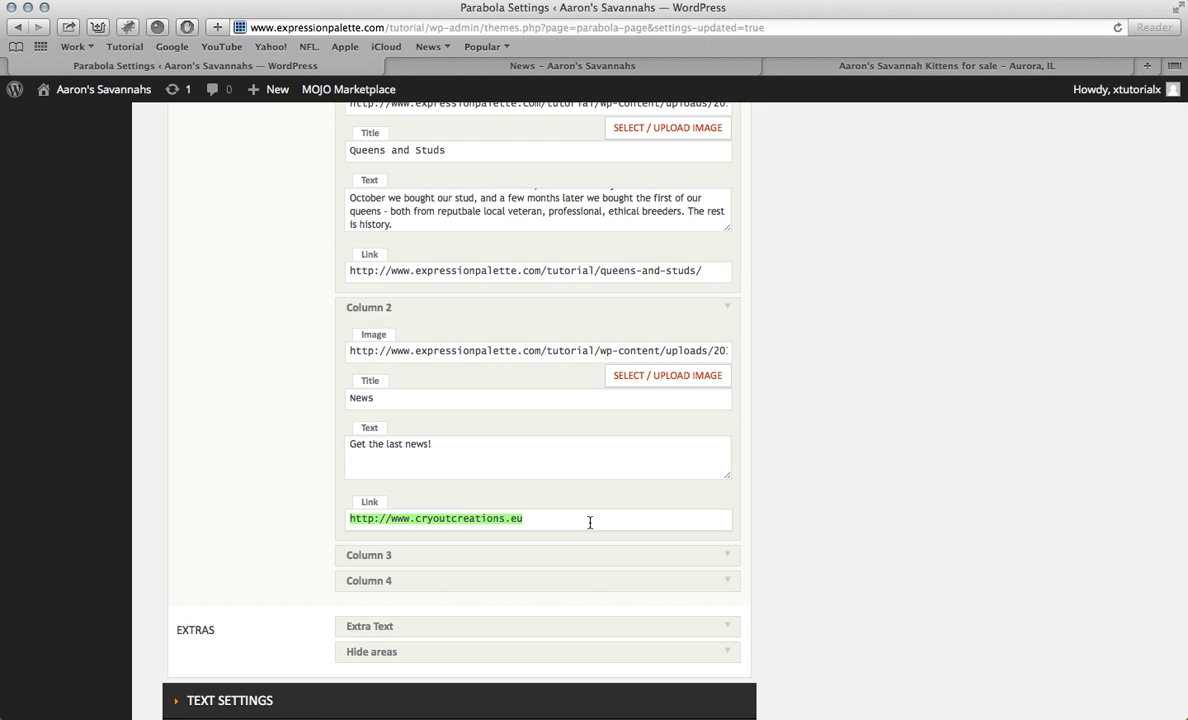
key(BackSpace)
click(430, 66)
key(super+l)
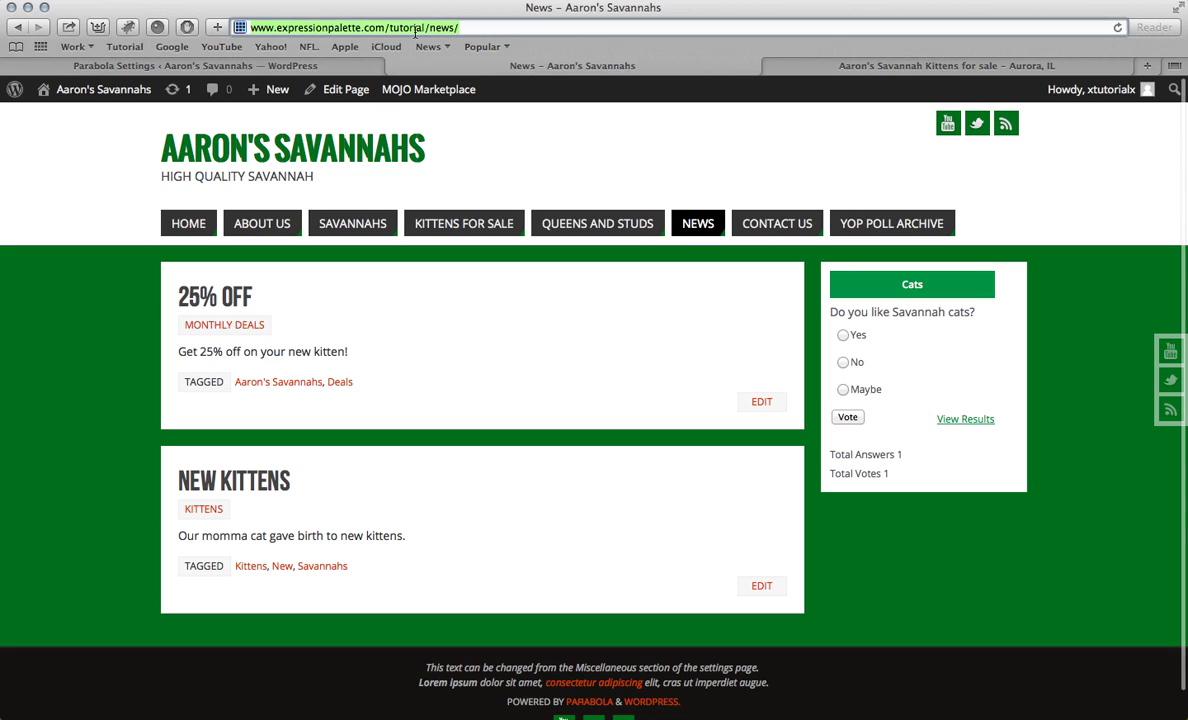
key(super+c)
click(349, 63)
key(super+v)
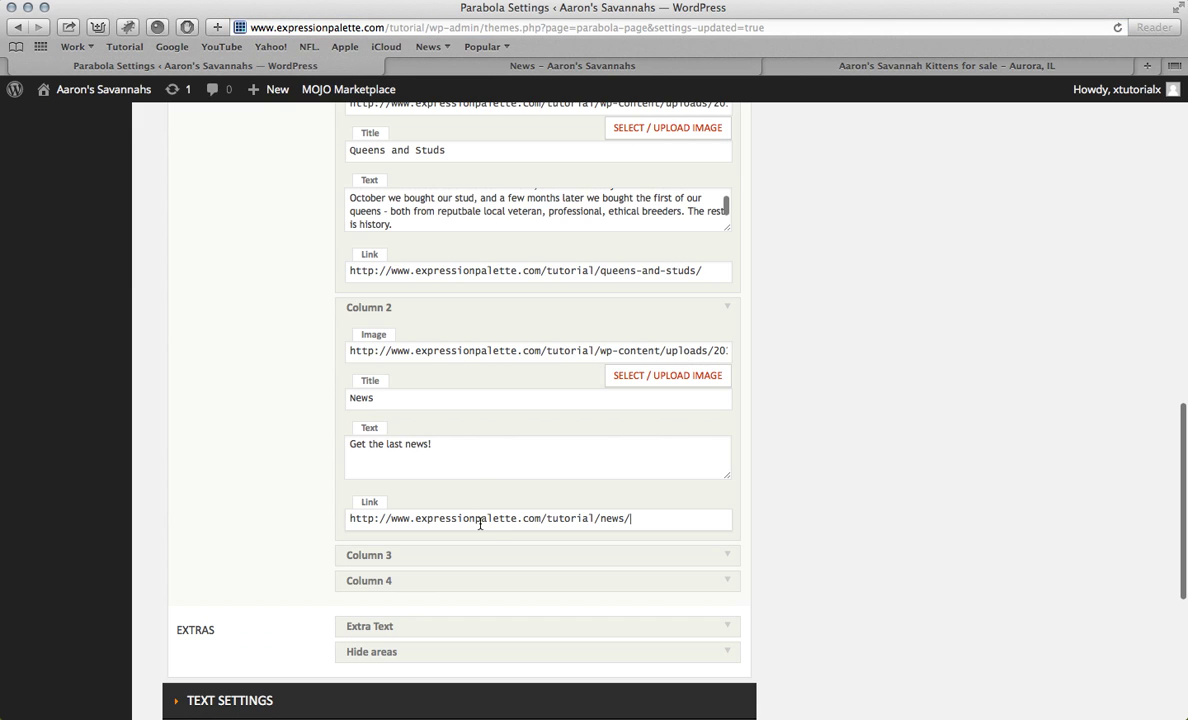
click(670, 553)
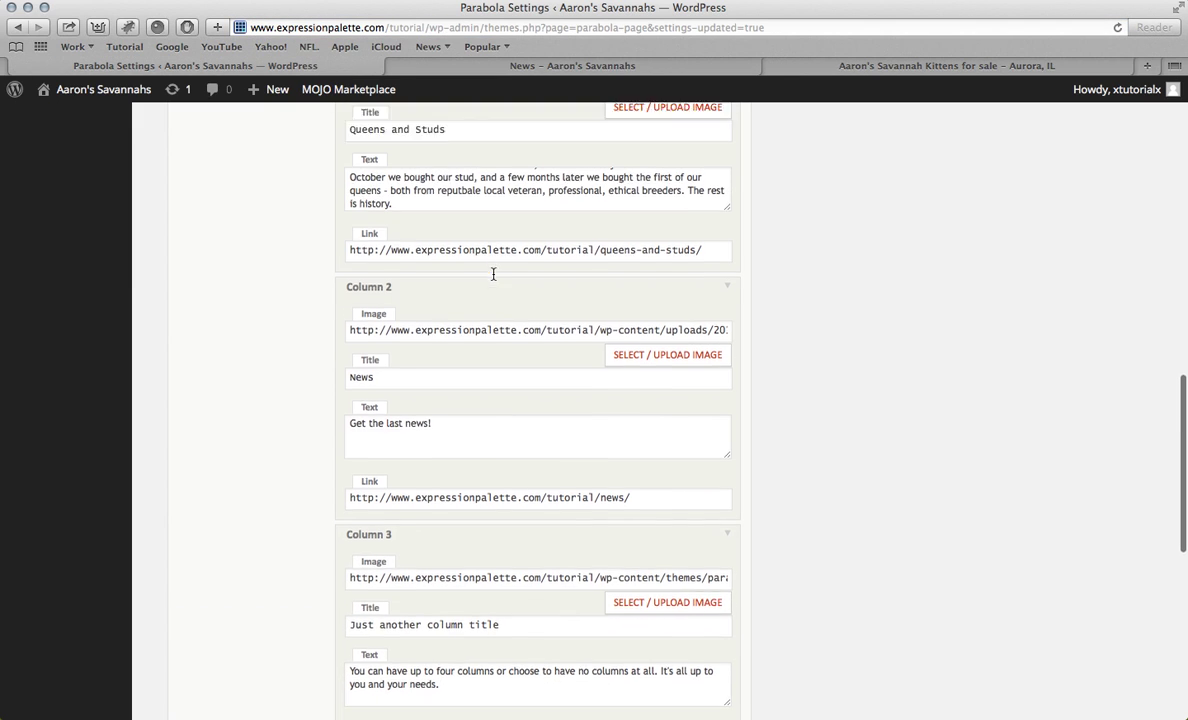
scroll(491, 276, down, 5)
Step: Insert the kitty photo as Column 3's image
click(666, 380)
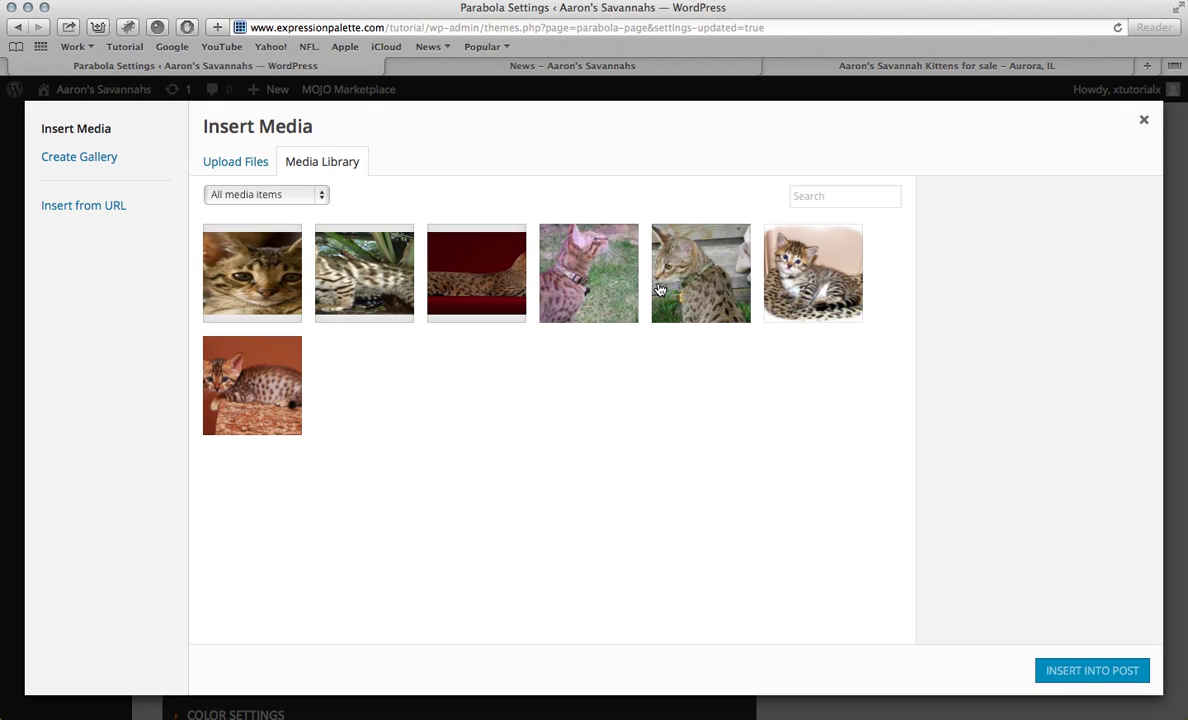
click(819, 287)
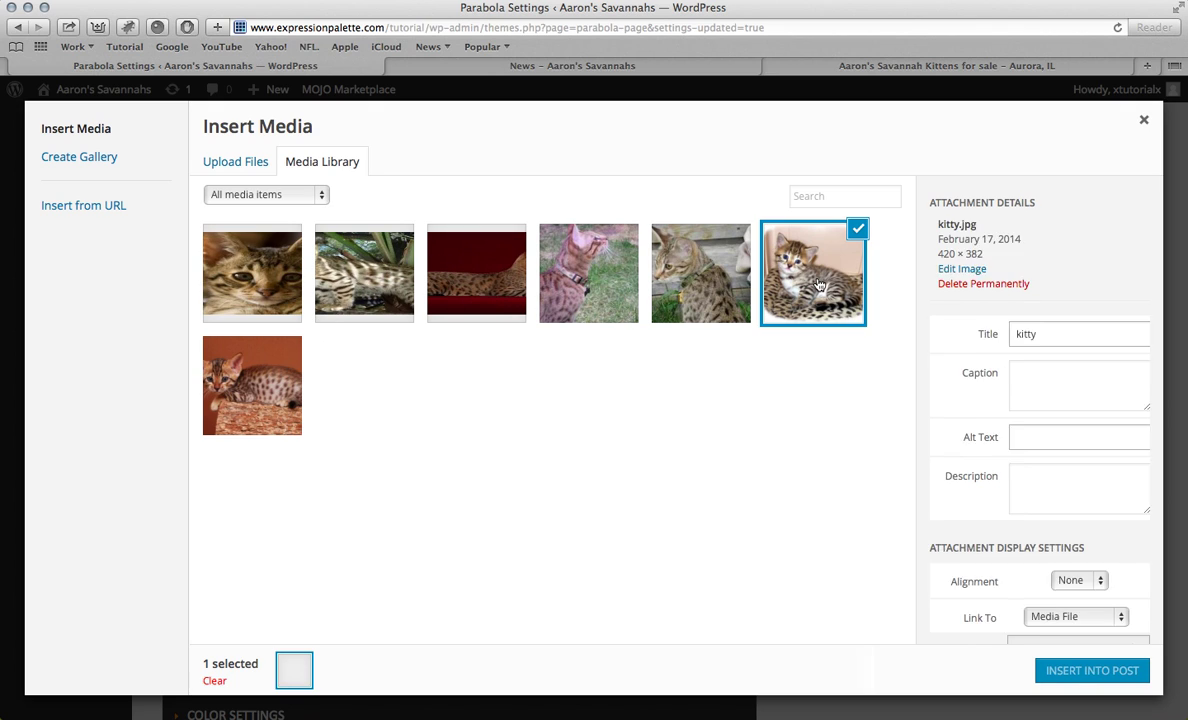
click(1083, 678)
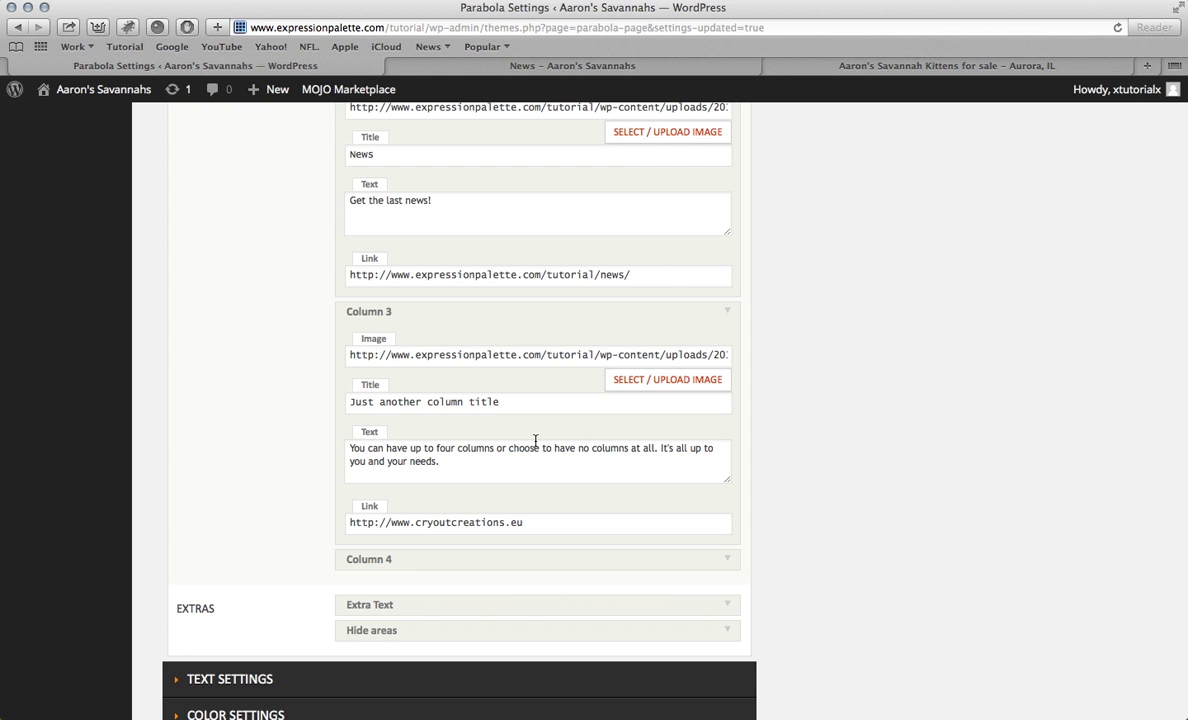
Step: Retitle Column 3 'About Us'
triple_click(463, 476)
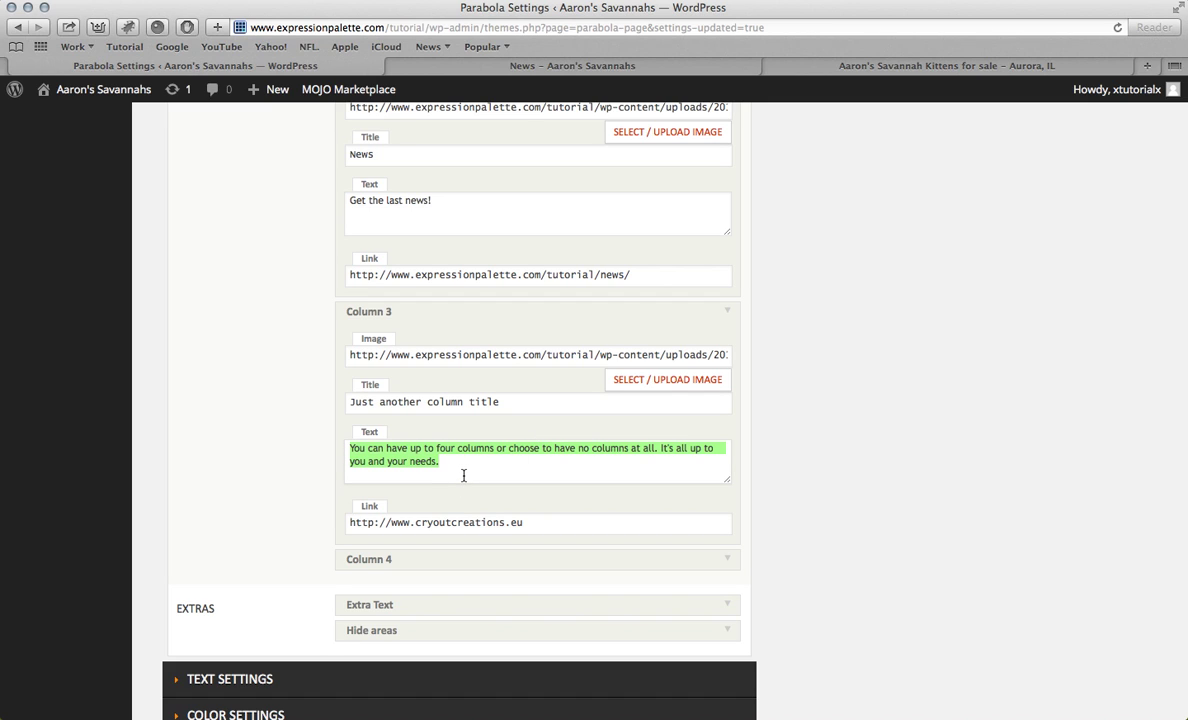
triple_click(506, 401)
key(BackSpace)
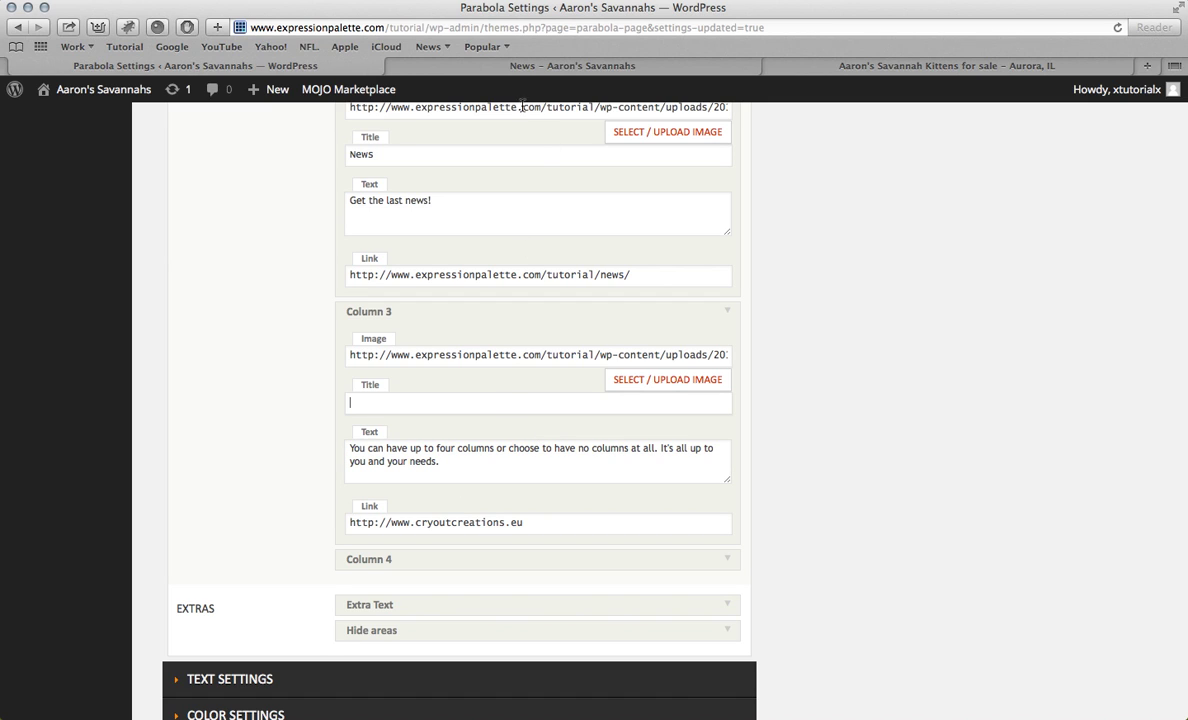
click(530, 65)
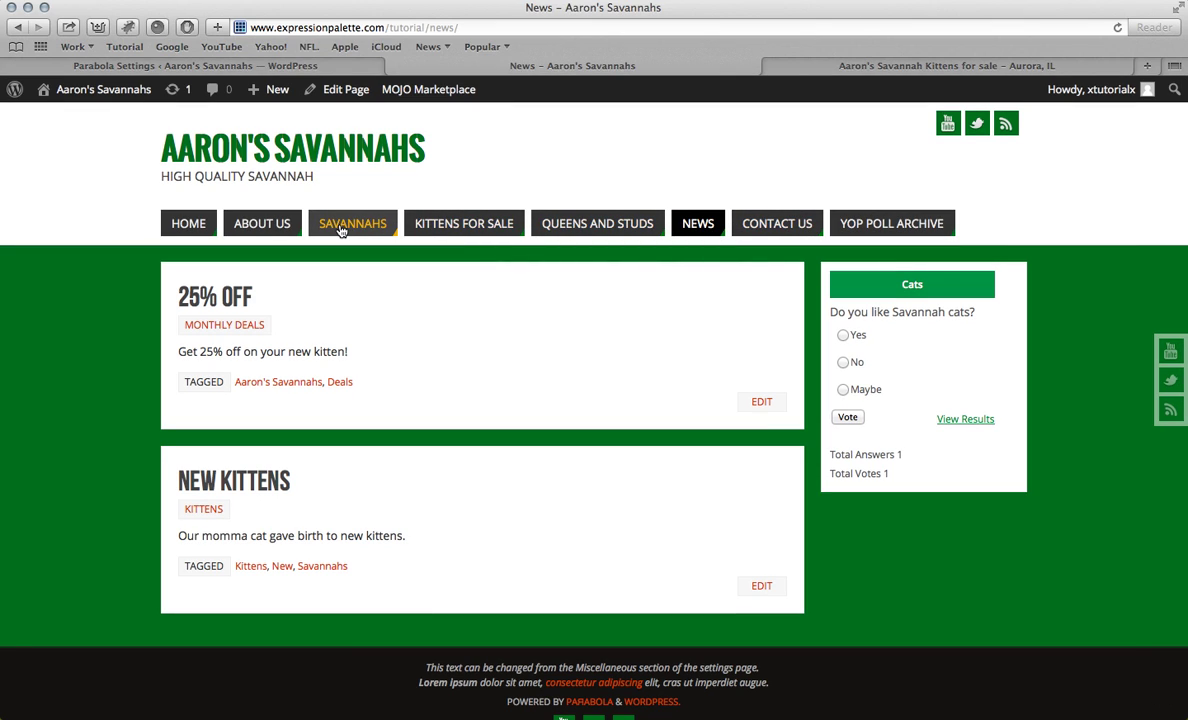
click(277, 231)
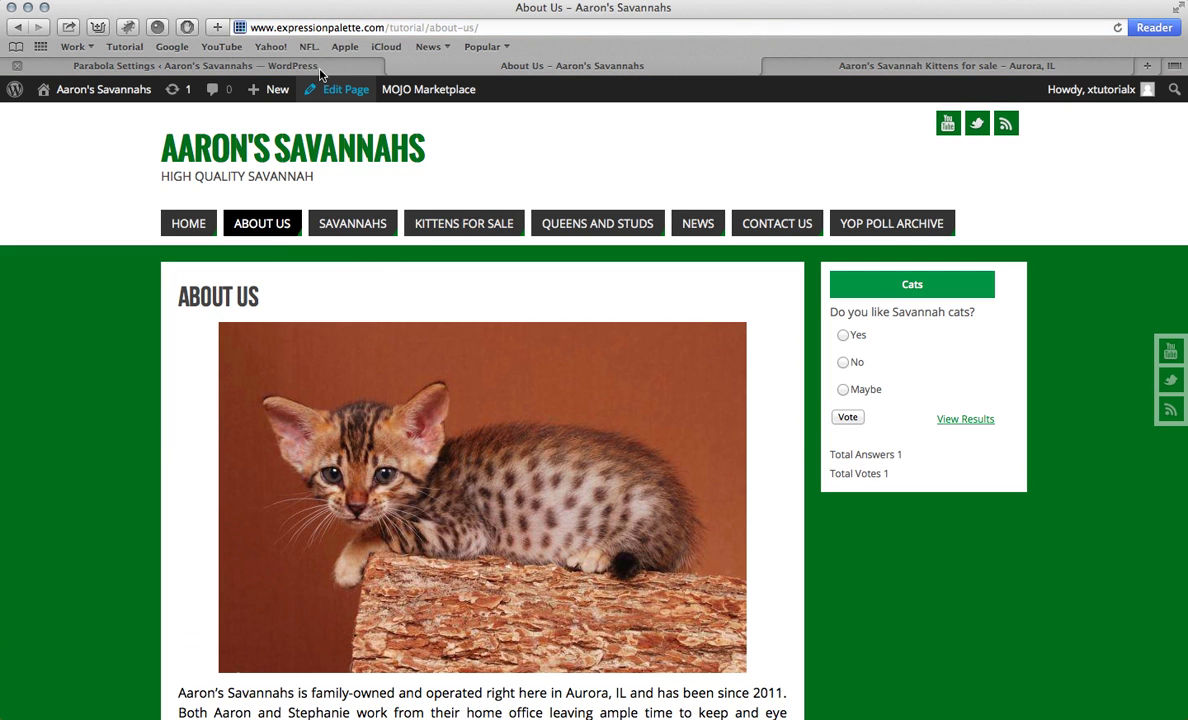
click(320, 68)
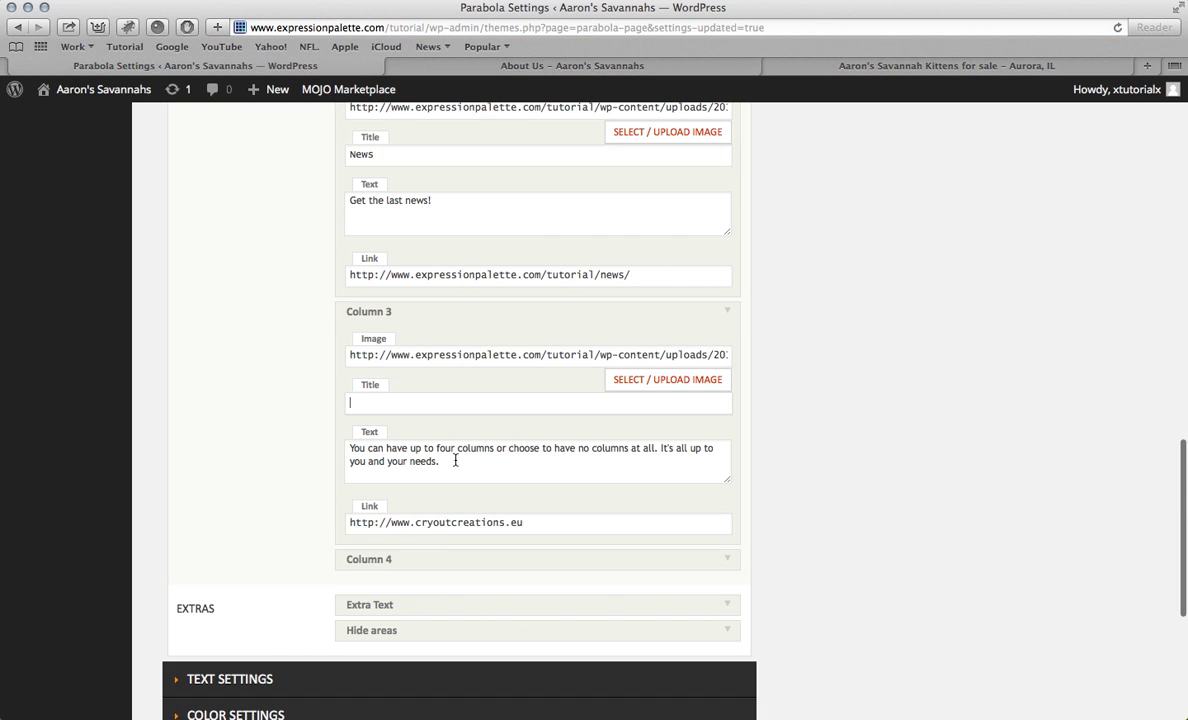
text(About U)
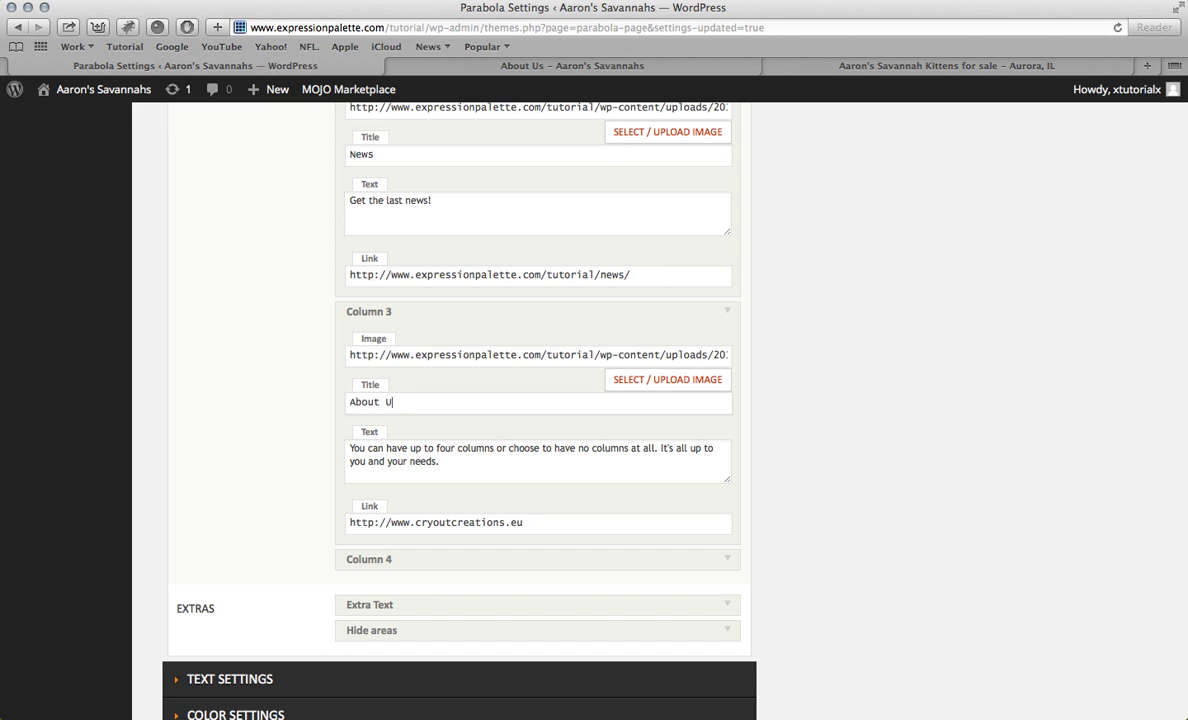
Step: Replace Column 3's text with the About Us page's intro paragraph
key(super+a)
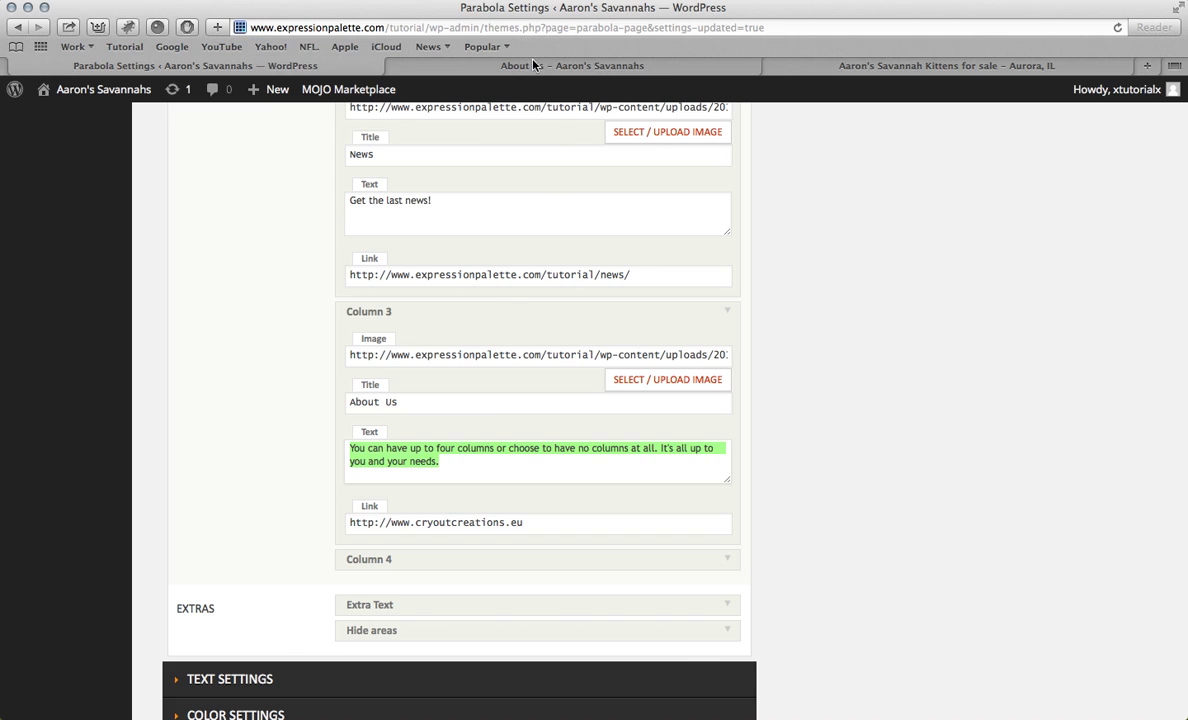
key(ctrl+Tab)
scroll(343, 296, down, 4)
scroll(343, 296, down, 2)
drag(178, 378, 462, 440)
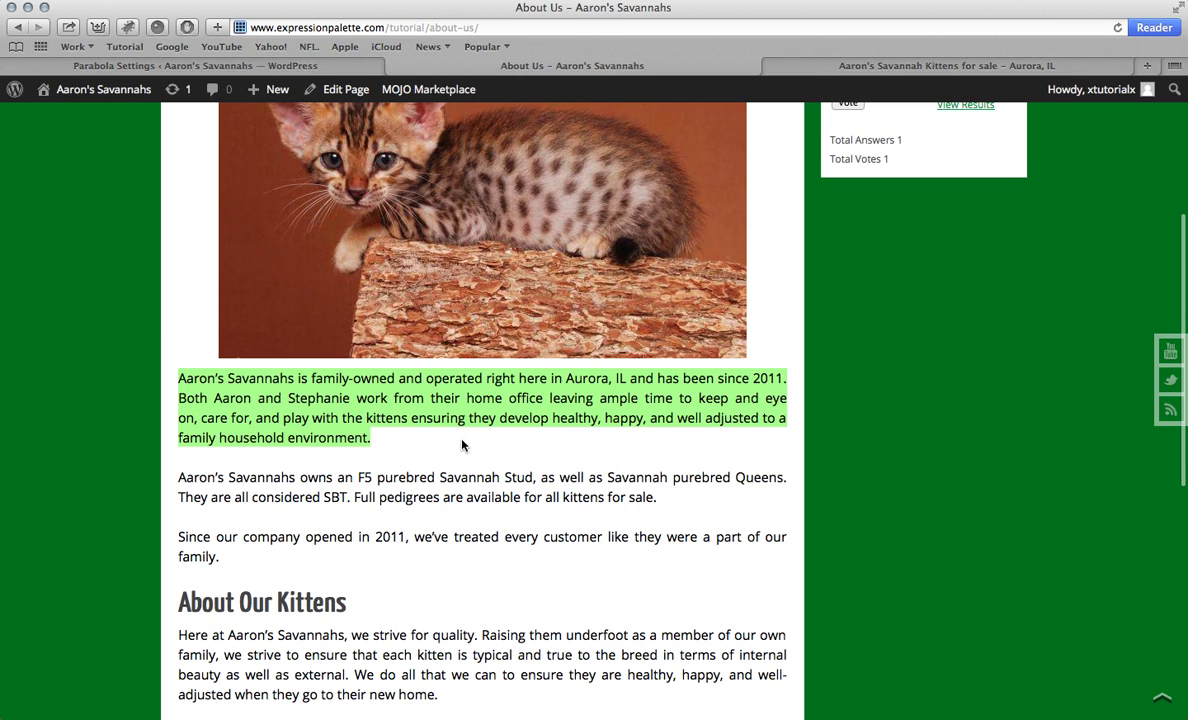
click(225, 66)
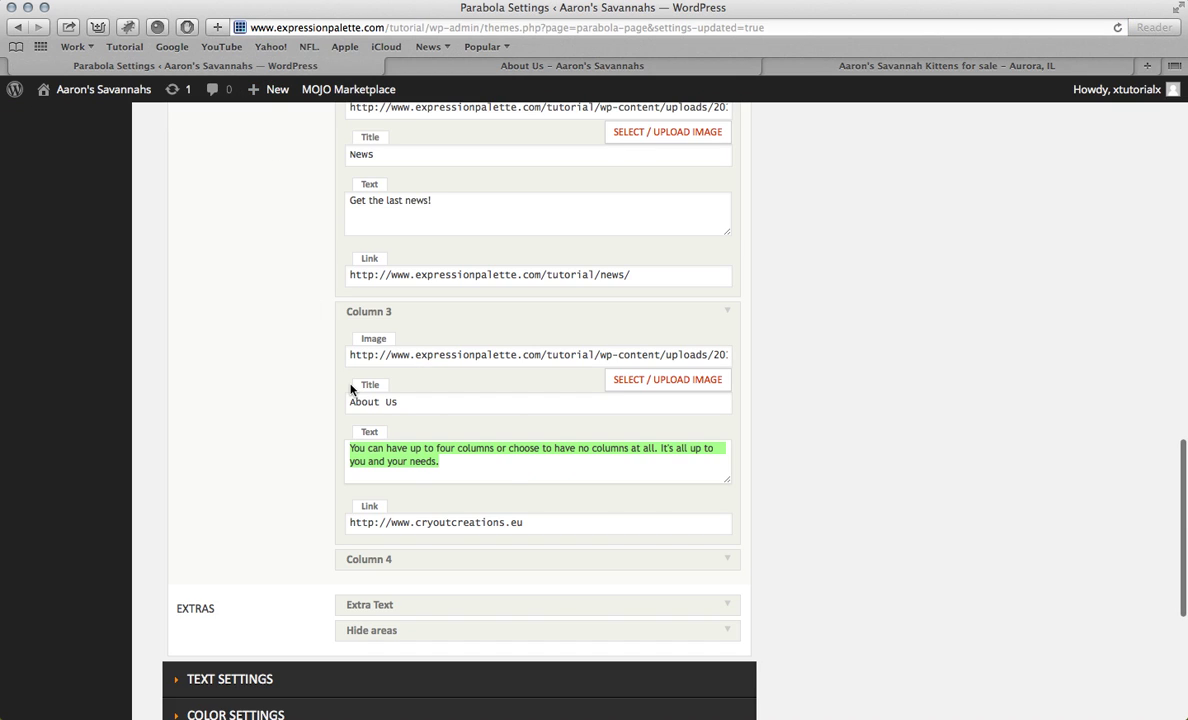
key(ctrl+v)
drag(522, 521, 349, 522)
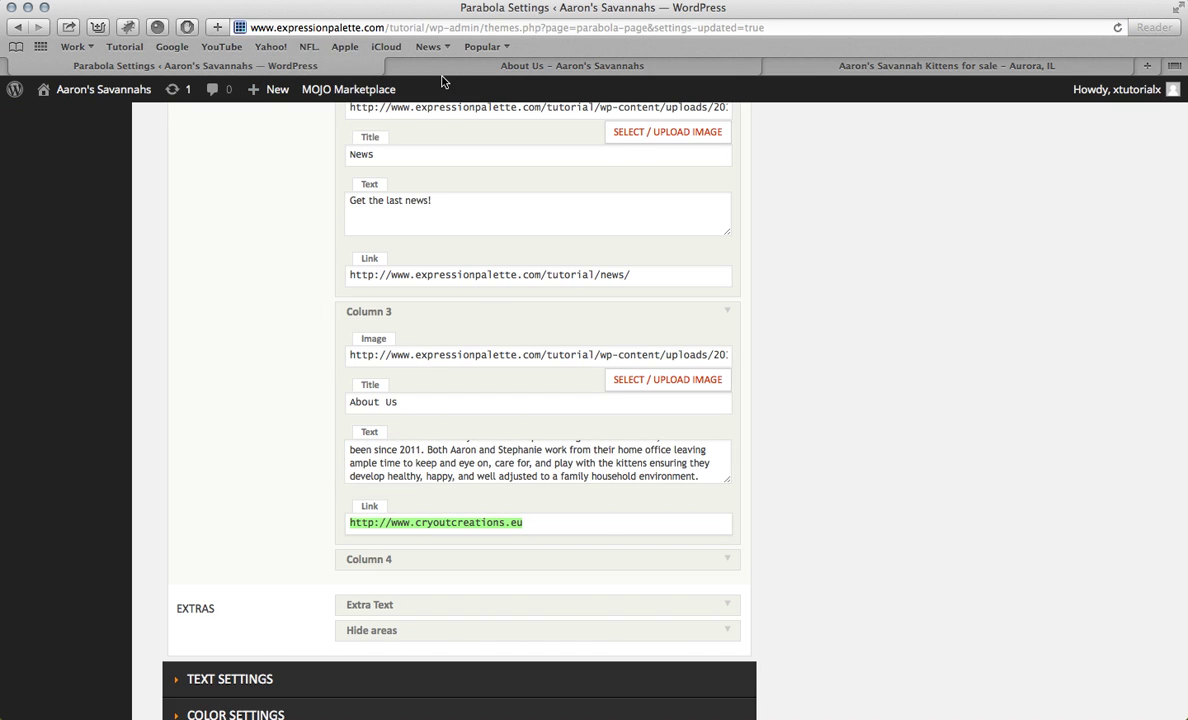
click(443, 66)
click(386, 46)
click(19, 28)
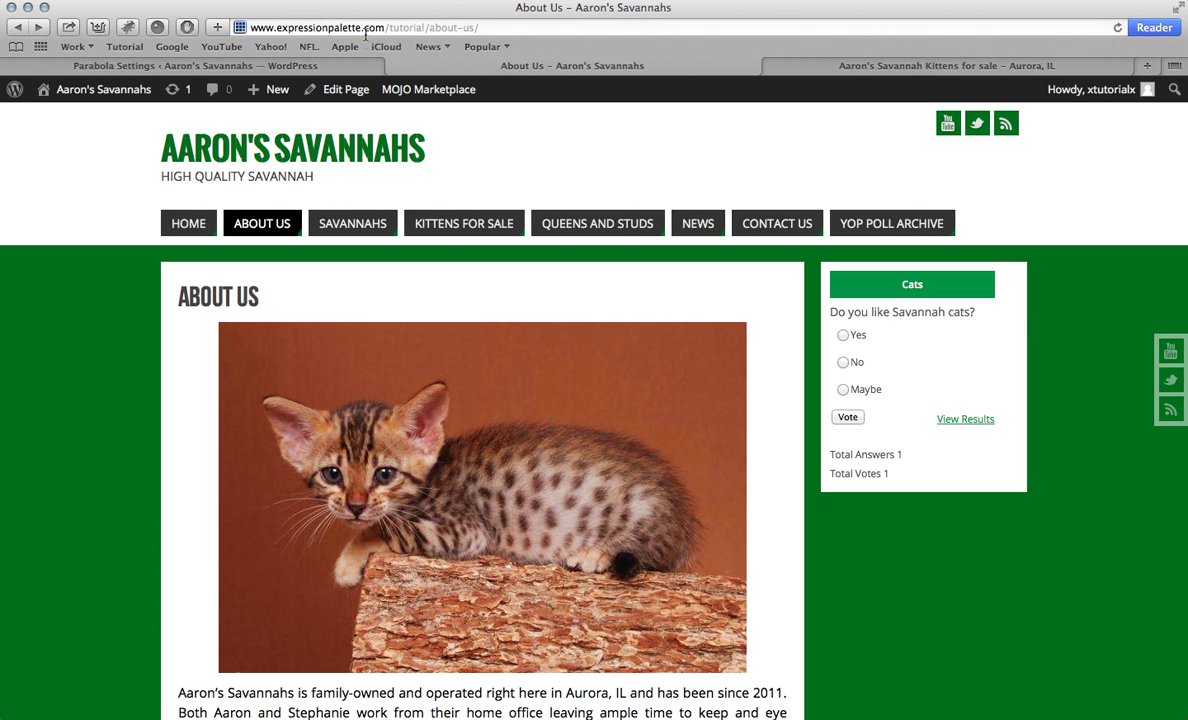
click(366, 28)
key(super+c)
click(15, 62)
key(super+v)
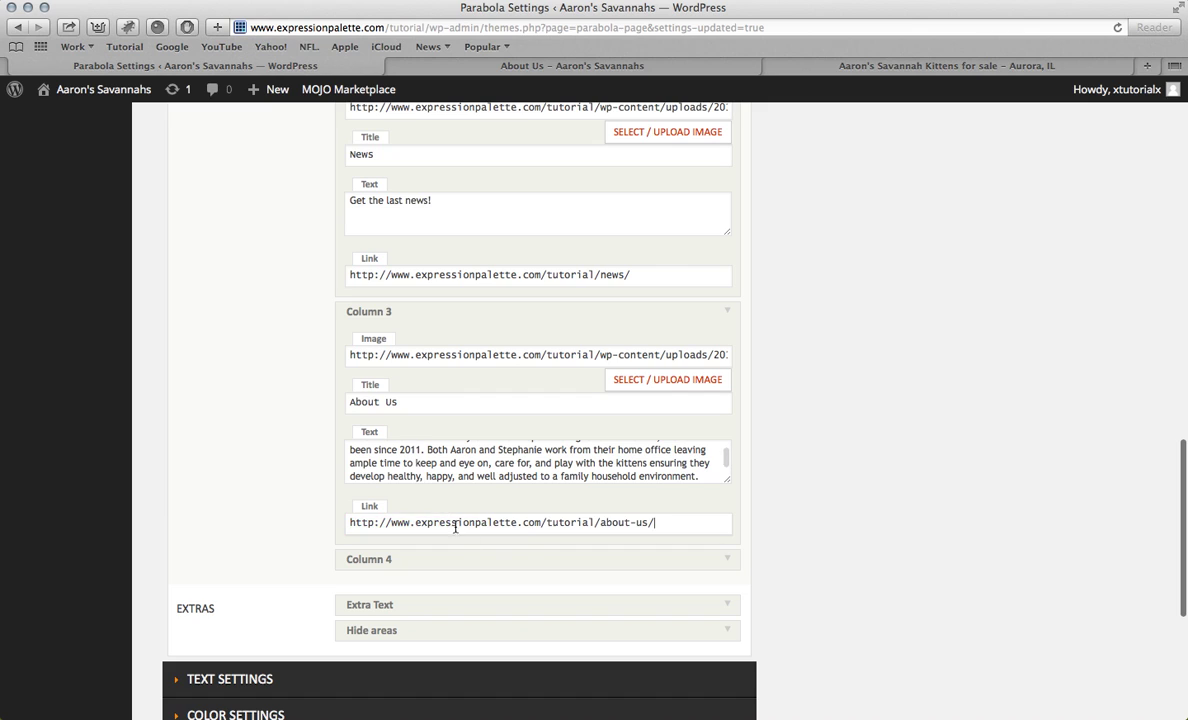
Step: Save the Parabola column settings
scroll(557, 494, up, 3)
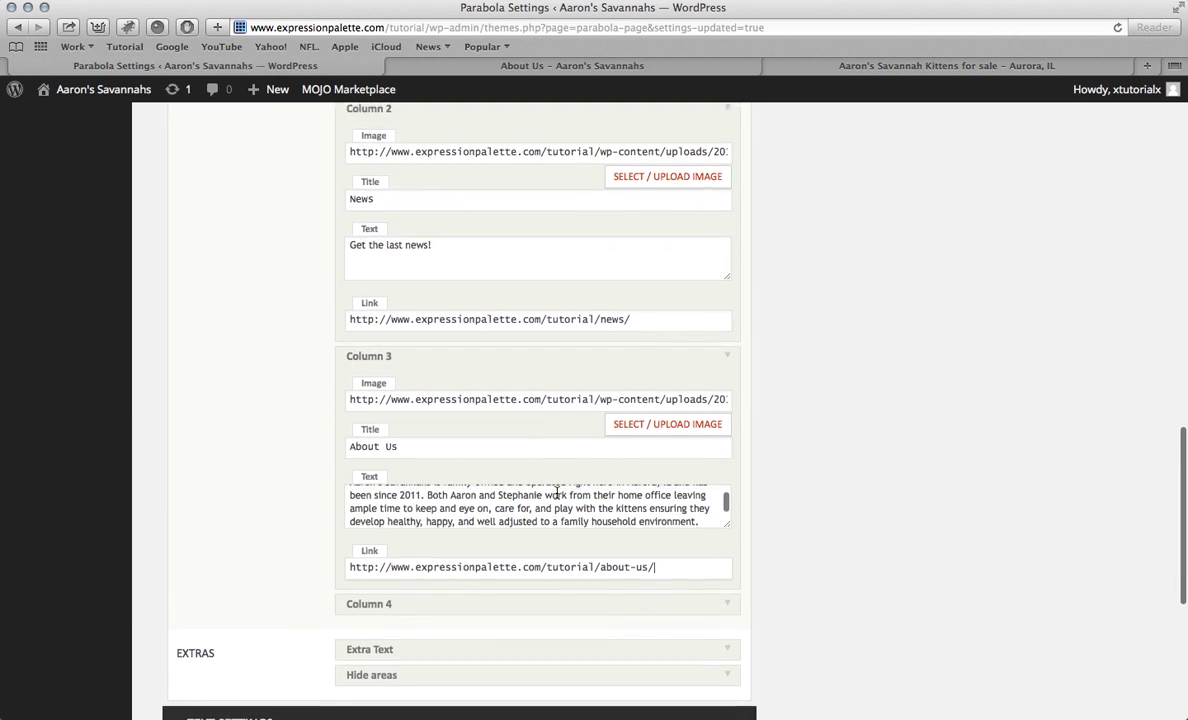
scroll(790, 676, down, 8)
click(714, 622)
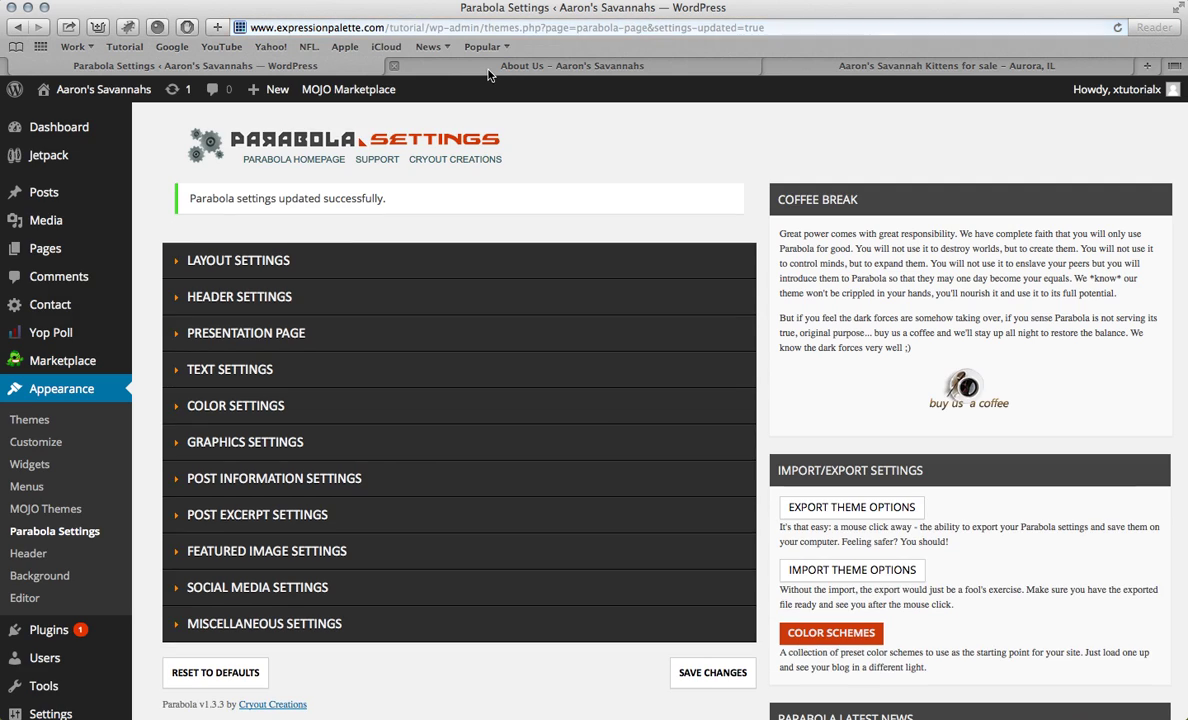
click(489, 70)
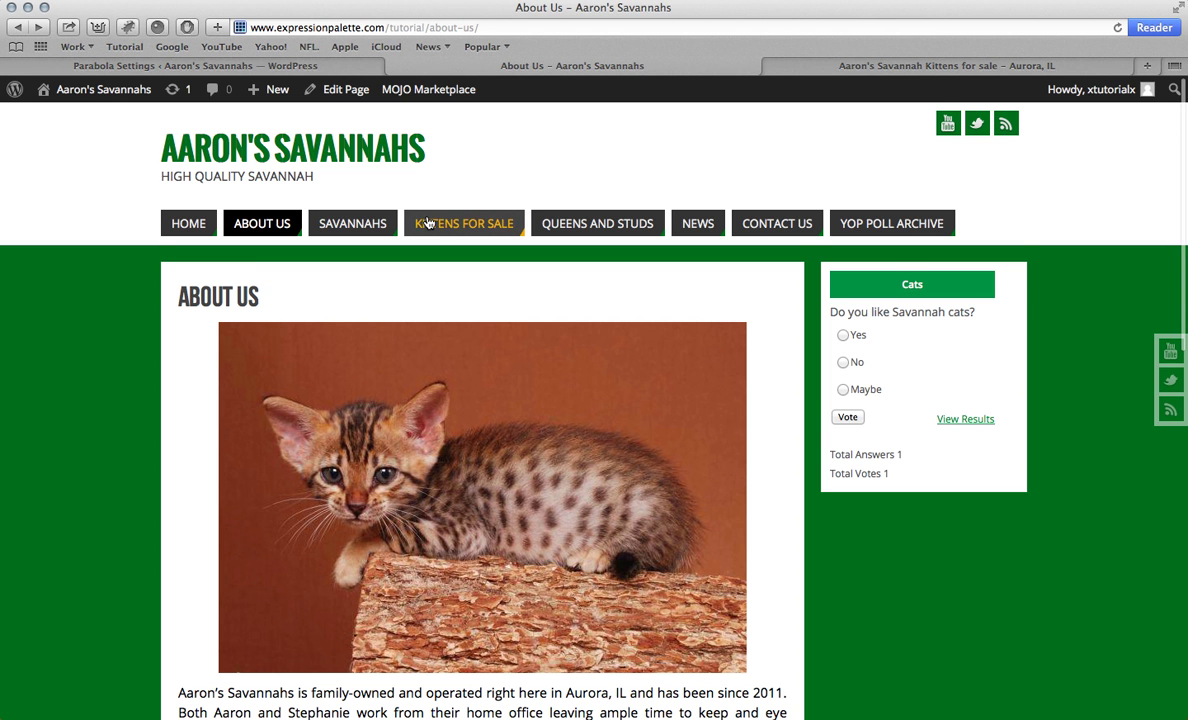
Step: Open the live homepage and look over the three cat columns and the text box below
click(195, 225)
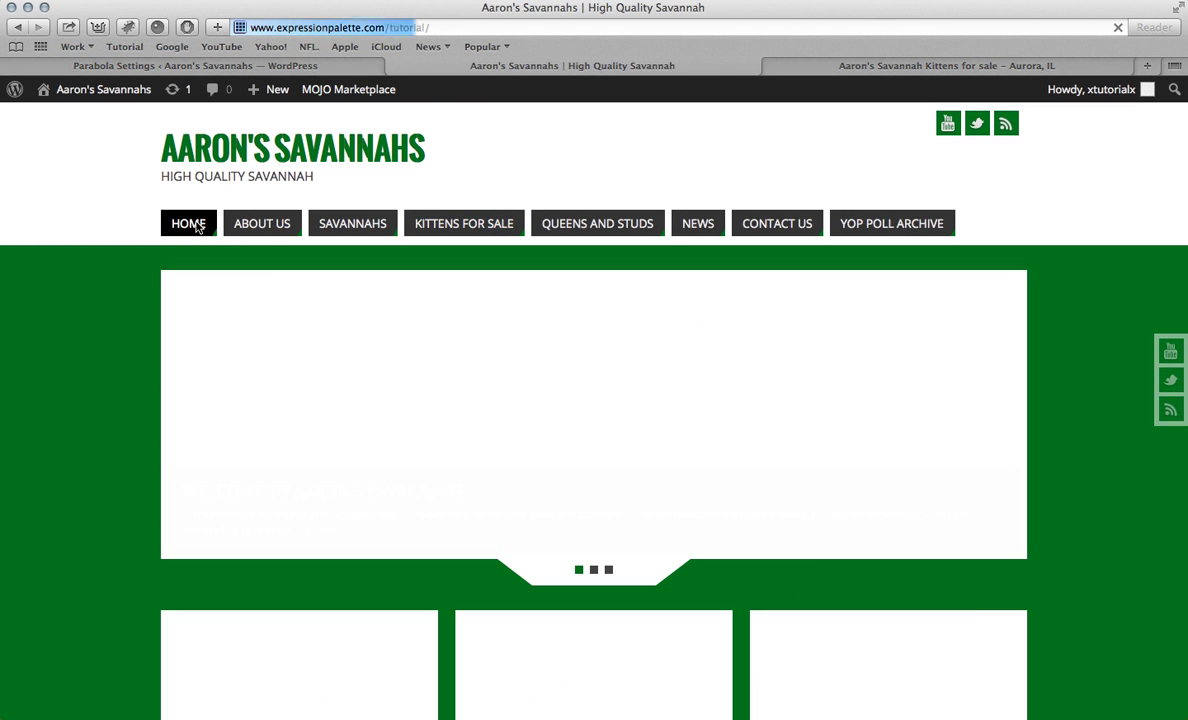
scroll(382, 266, down, 5)
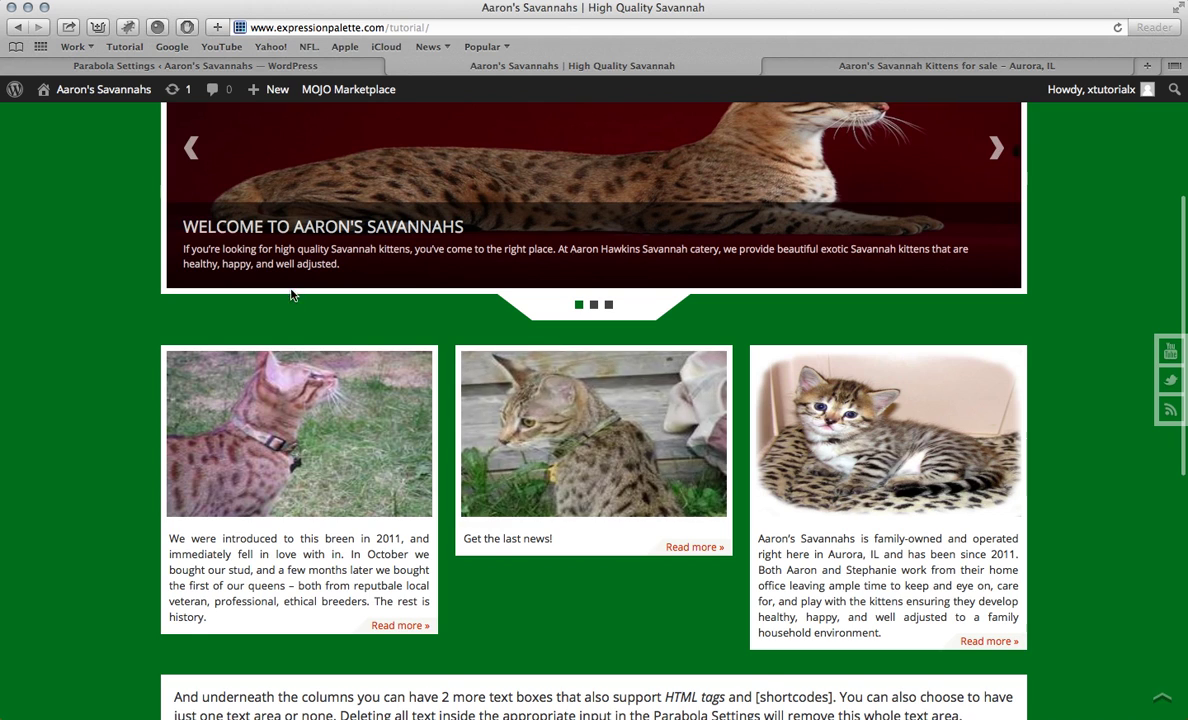
scroll(291, 295, up, 4)
scroll(226, 304, down, 8)
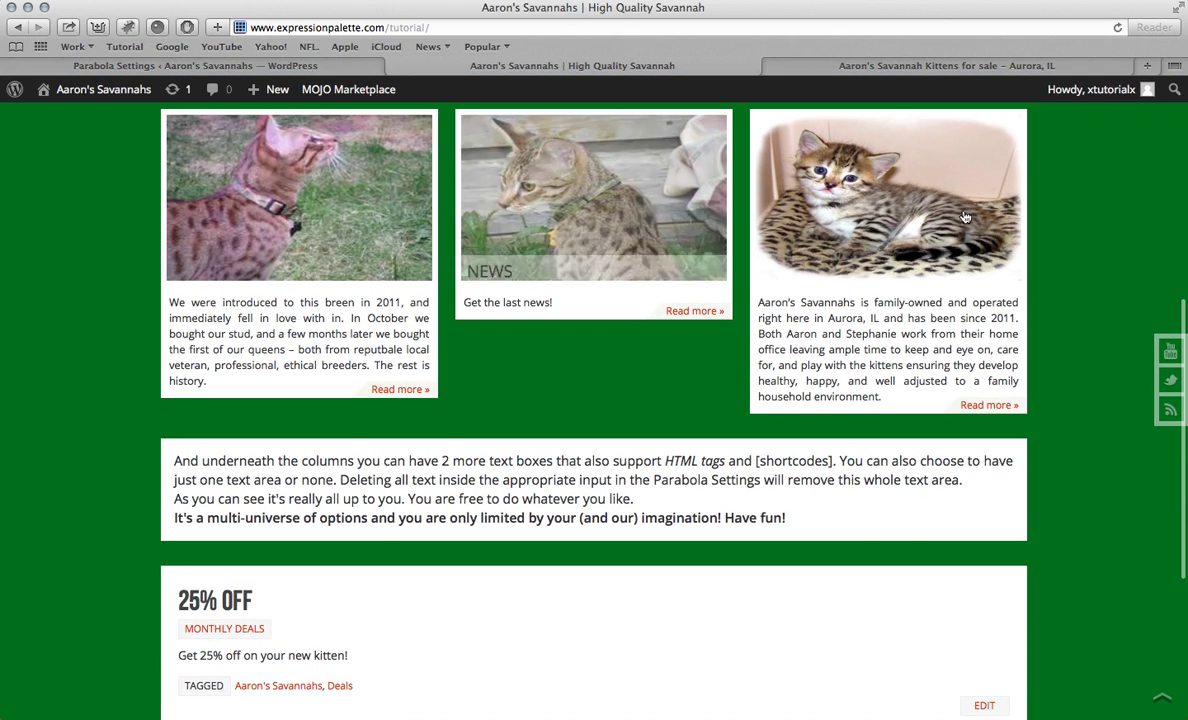
scroll(307, 242, down, 6)
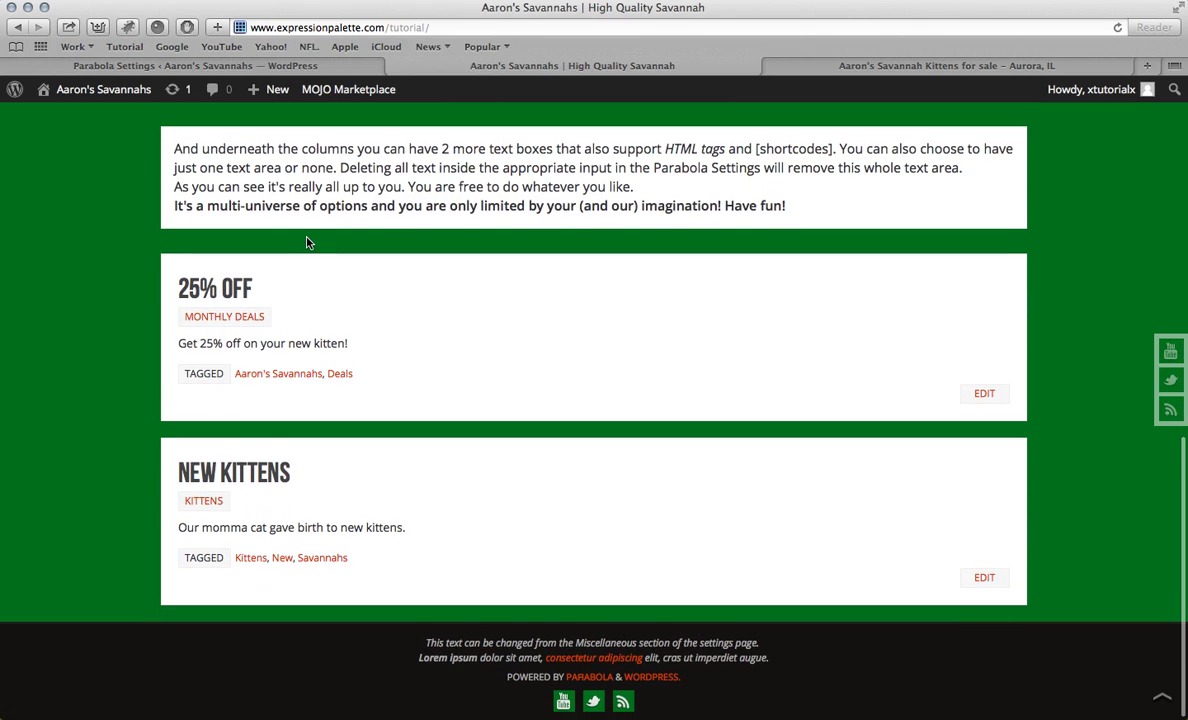
scroll(307, 242, up, 1)
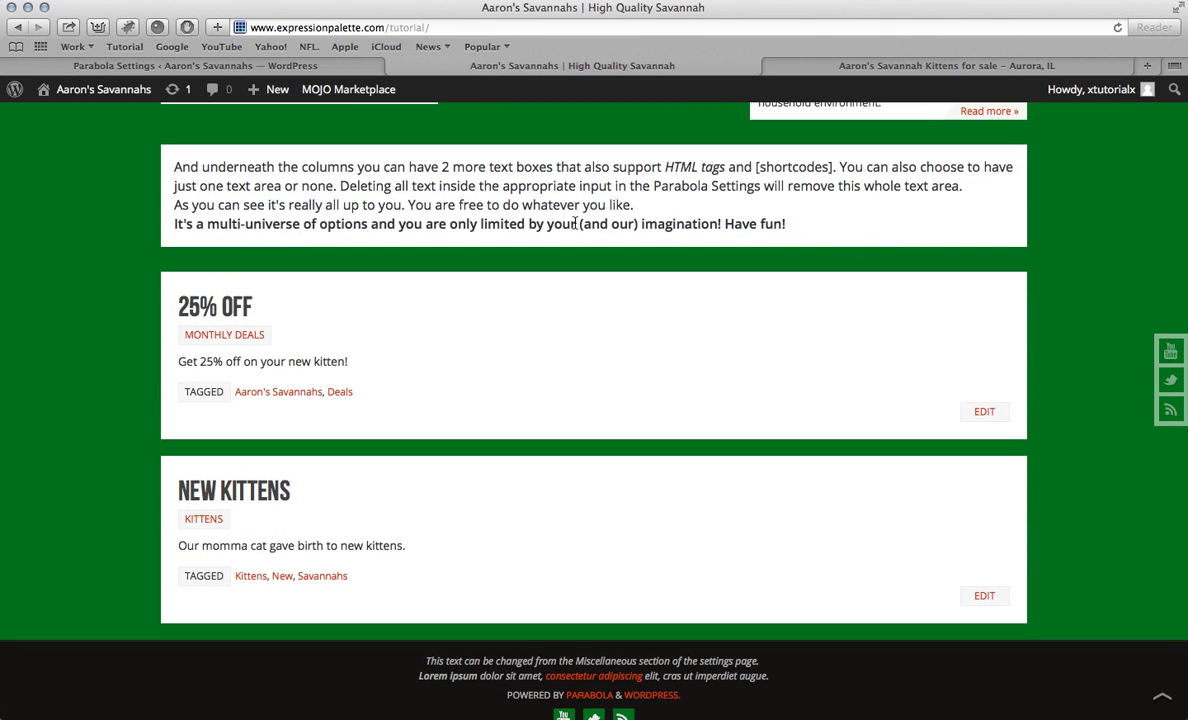
scroll(575, 225, up, 3)
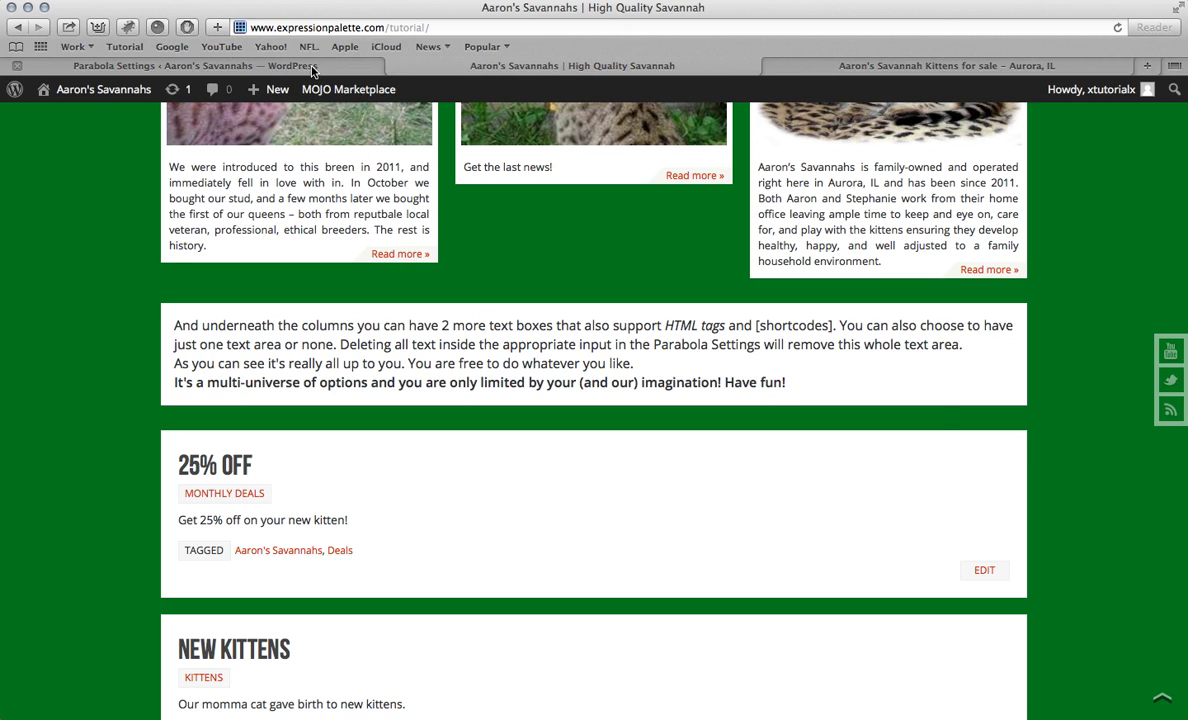
Step: In Parabola Settings, reopen Presentation Page and reach its Columns and Extras options
click(295, 66)
scroll(314, 300, down, 2)
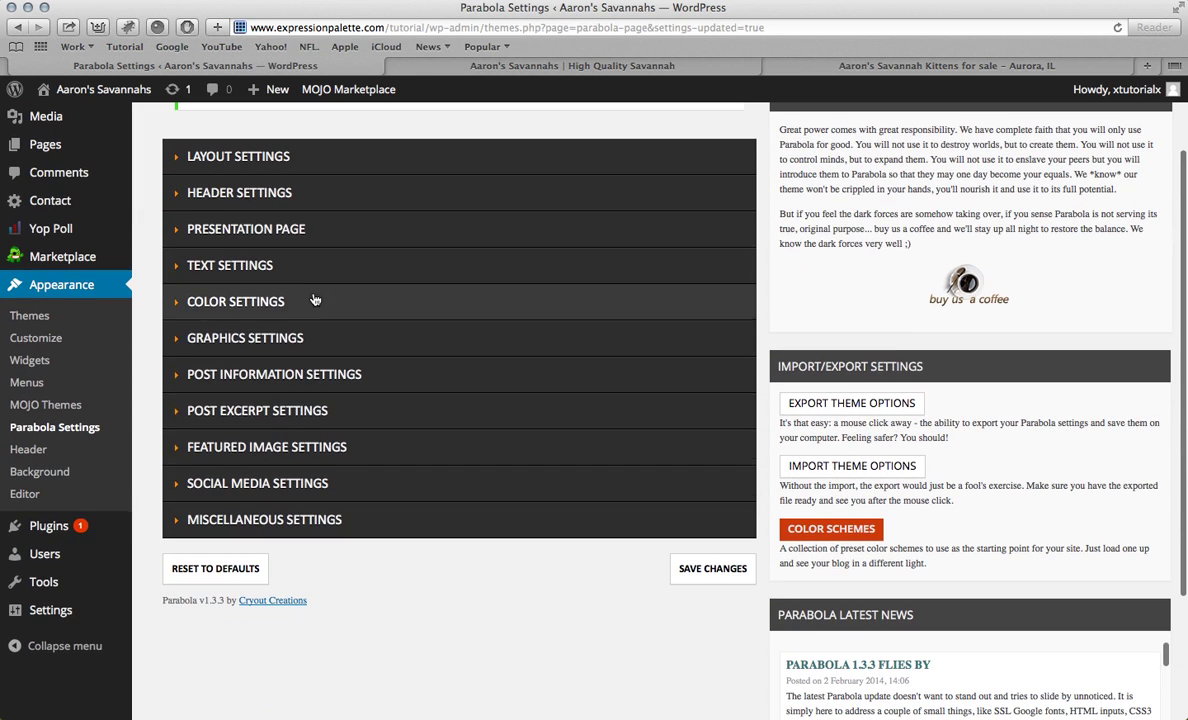
click(266, 519)
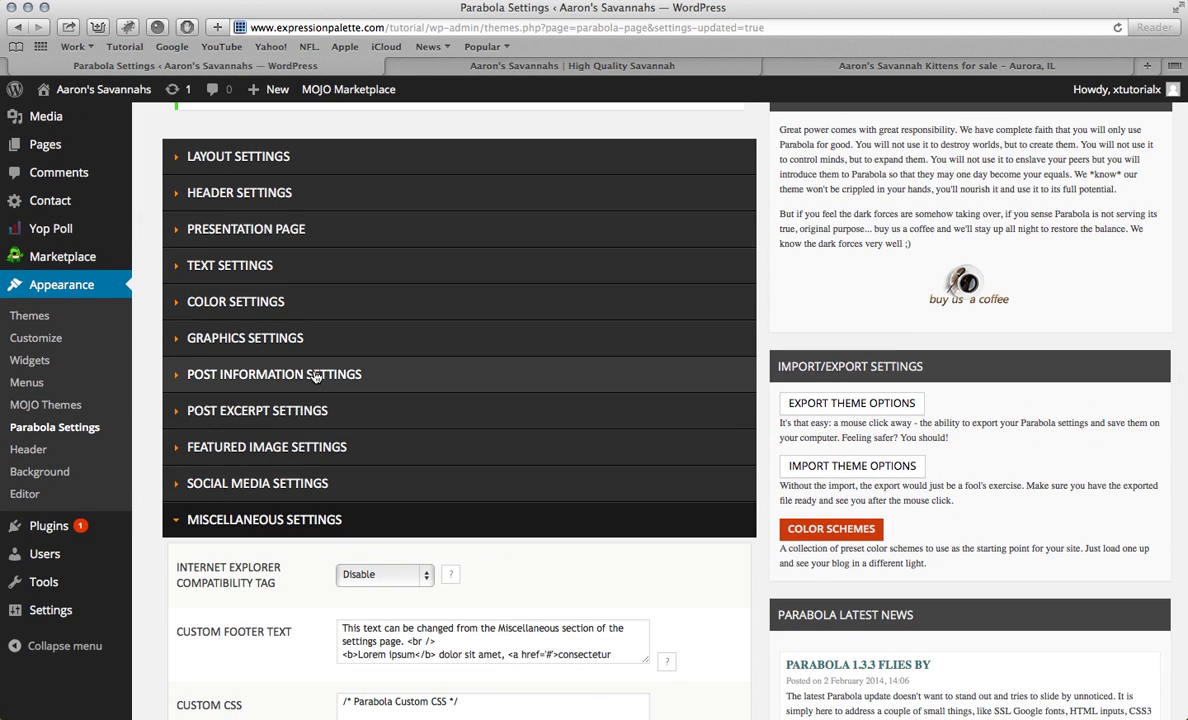
scroll(314, 376, down, 5)
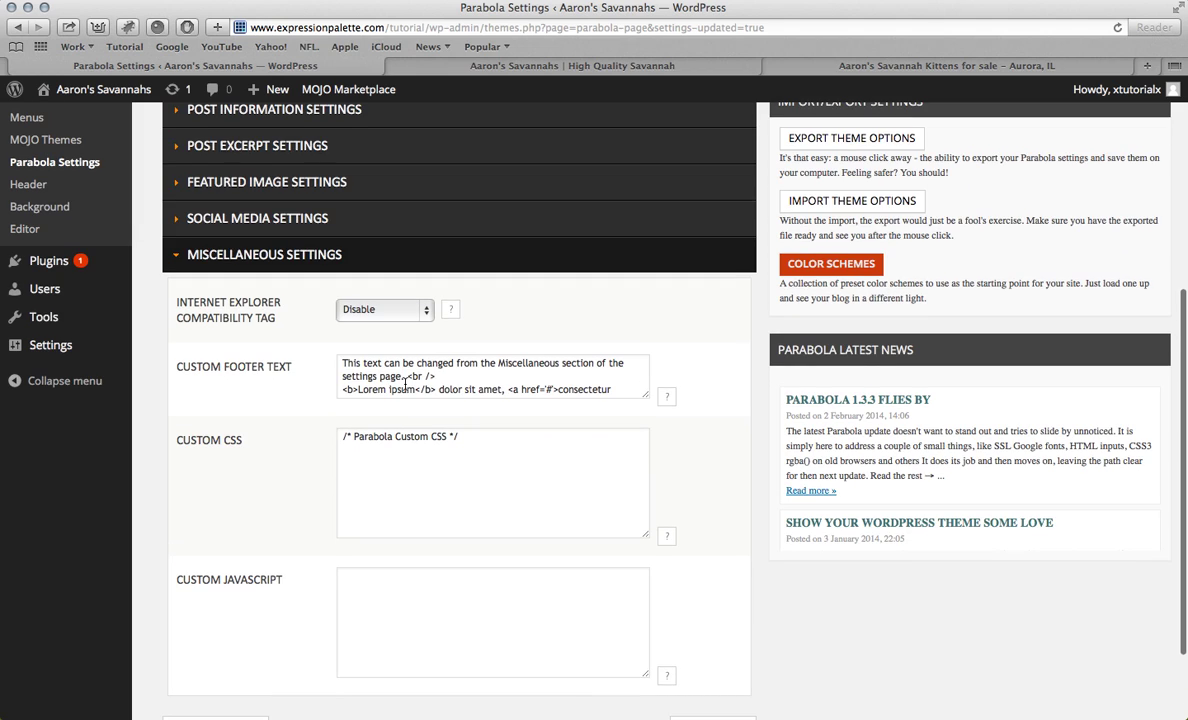
scroll(405, 385, up, 4)
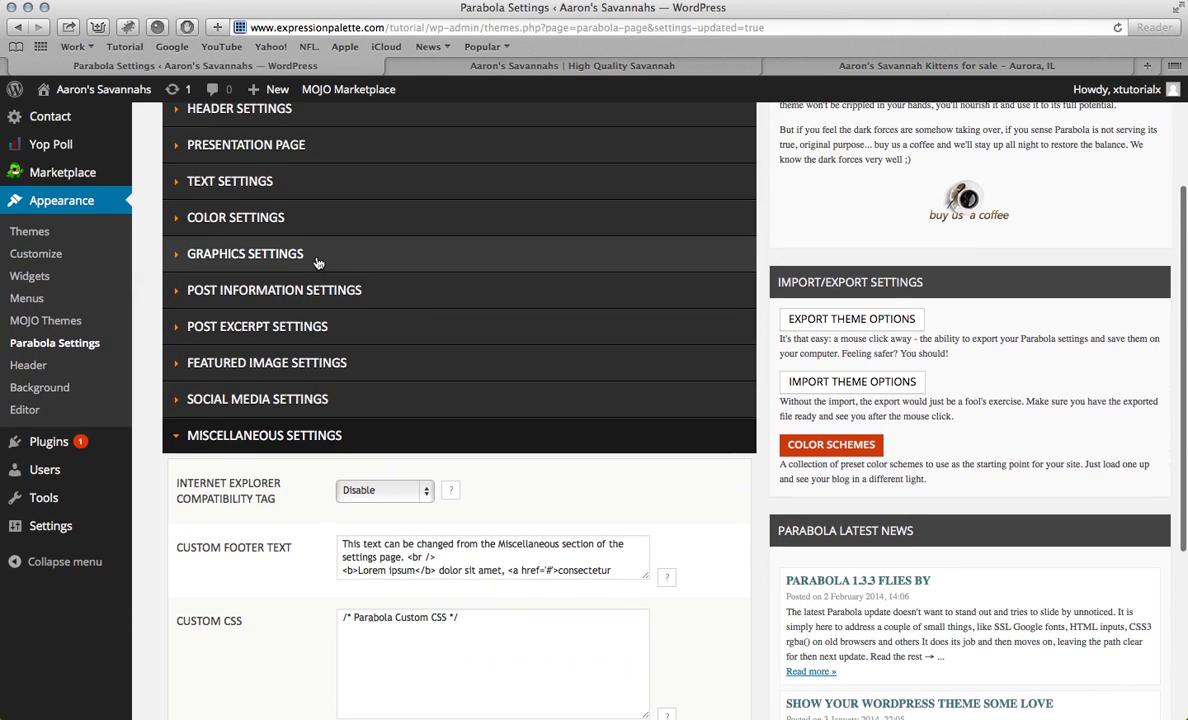
click(240, 146)
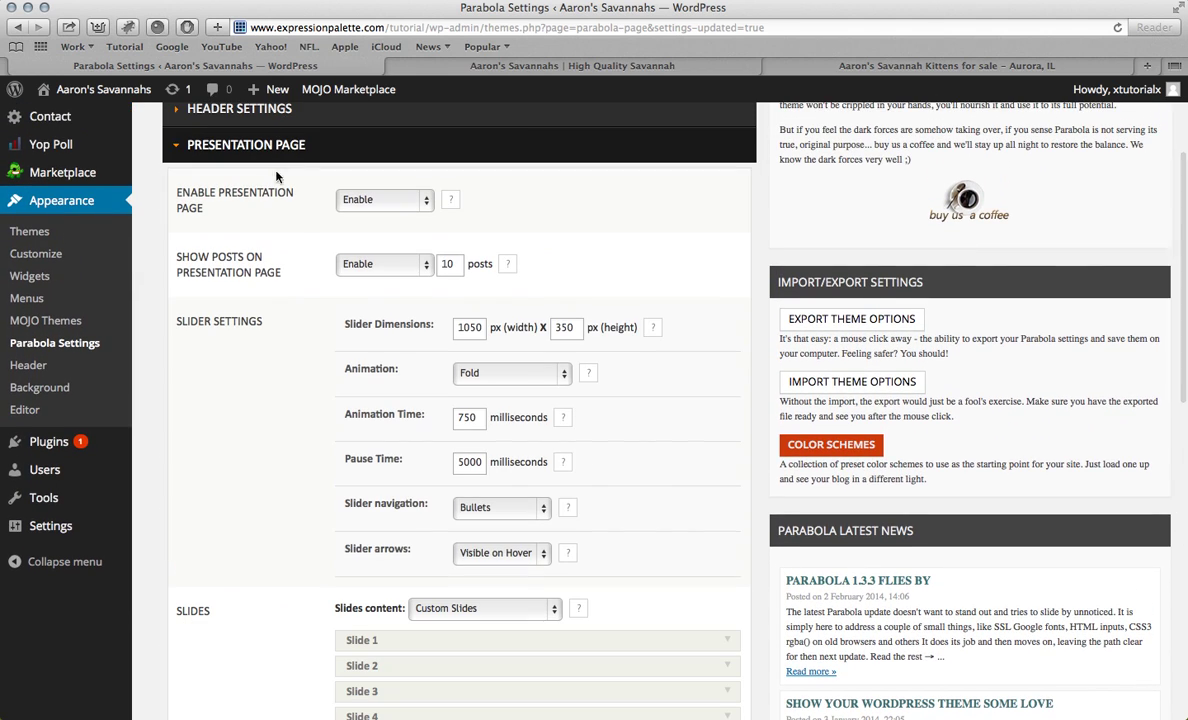
scroll(300, 230, down, 3)
scroll(314, 245, down, 8)
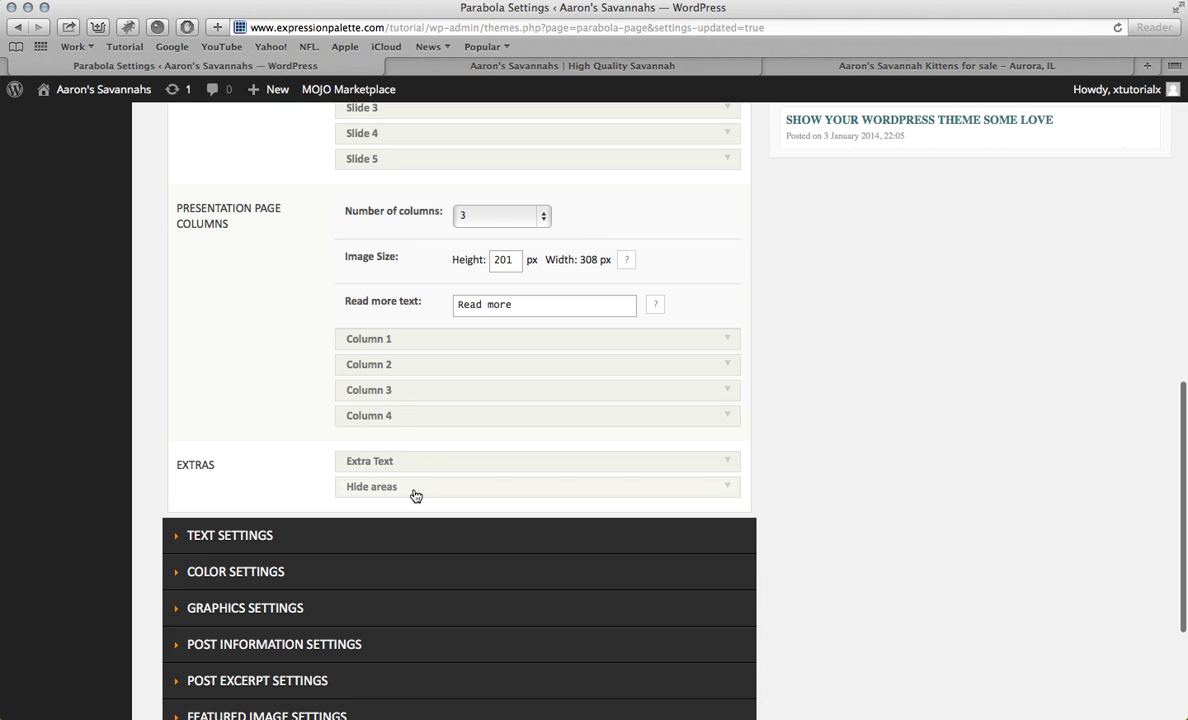
Step: Replace Bottom Text 1's sample text with the customer's name and 'I love my new Savannah!'
click(407, 468)
scroll(407, 469, down, 5)
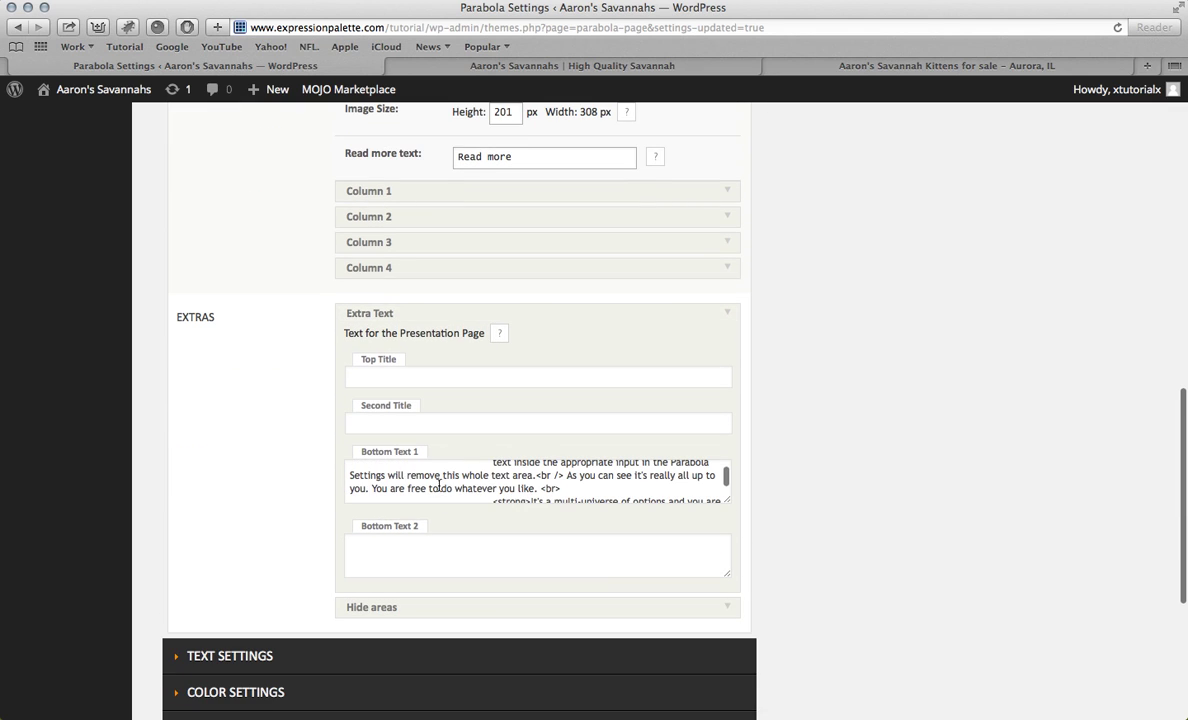
scroll(443, 486, down, 1)
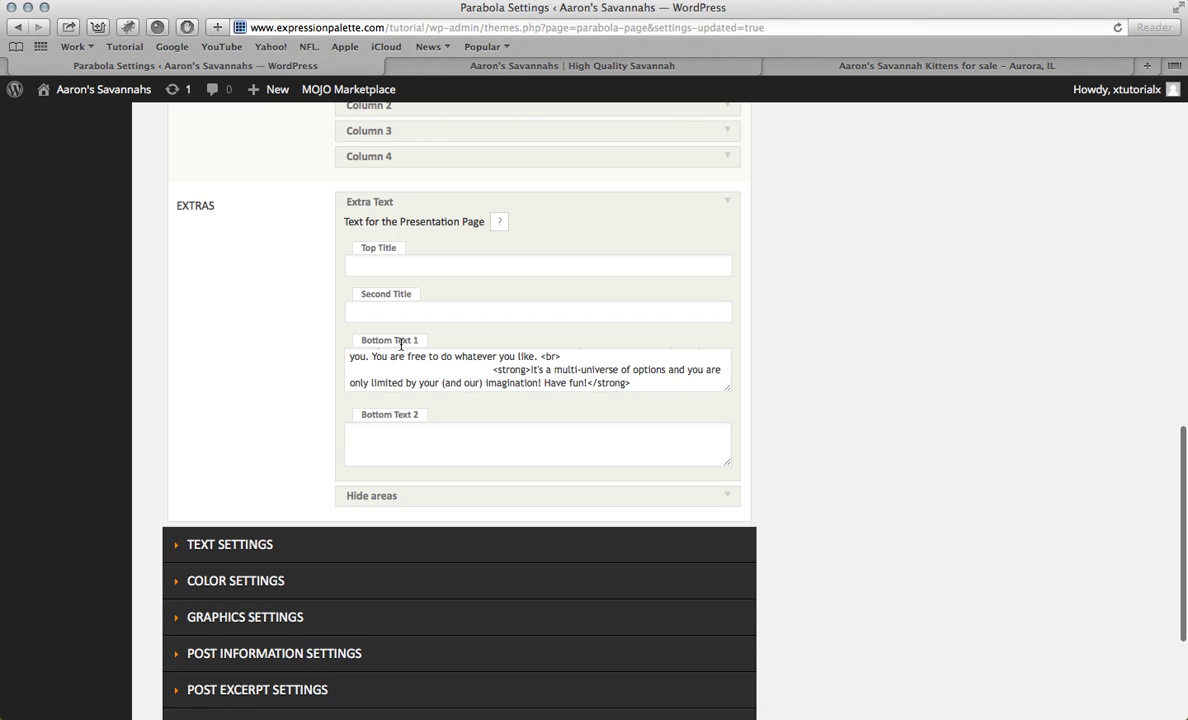
drag(647, 391, 589, 332)
key(BackSpace)
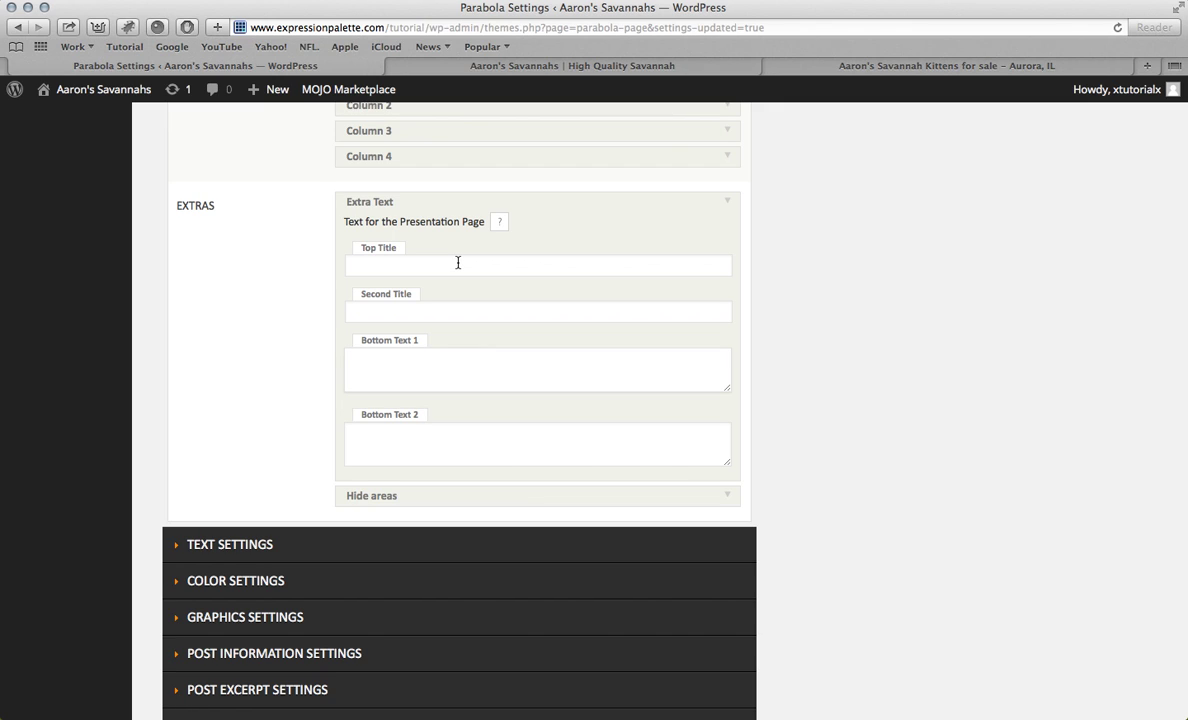
text(Jo)
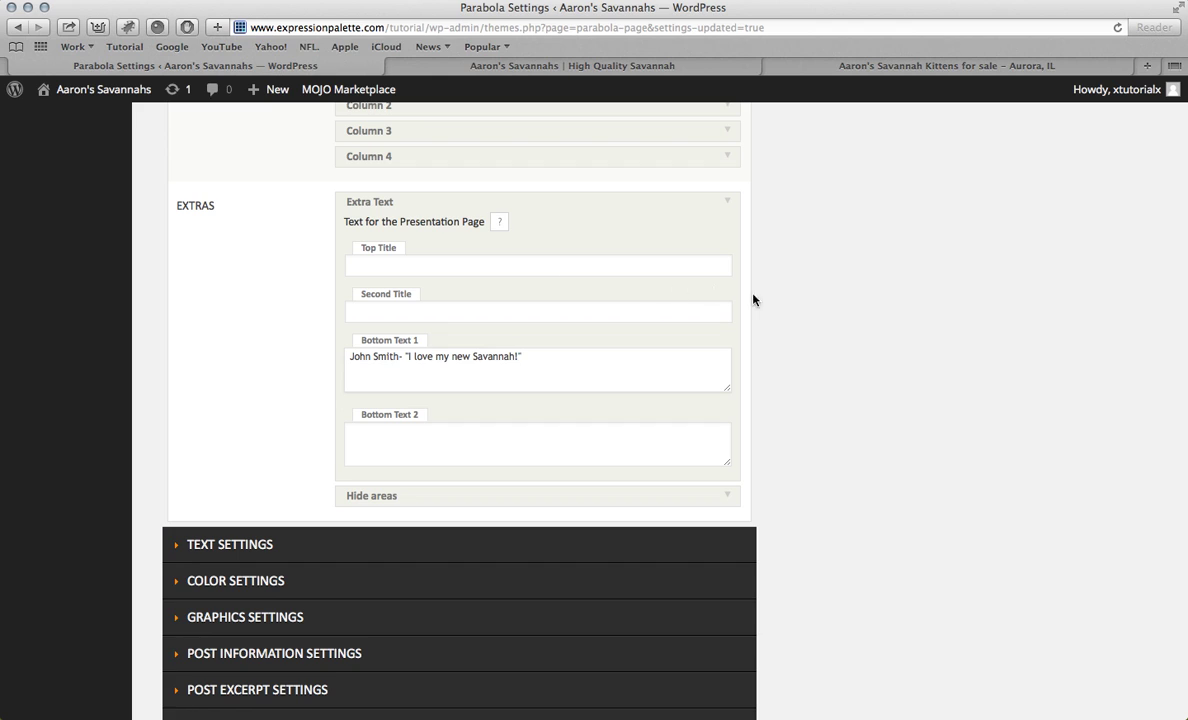
scroll(753, 300, down, 5)
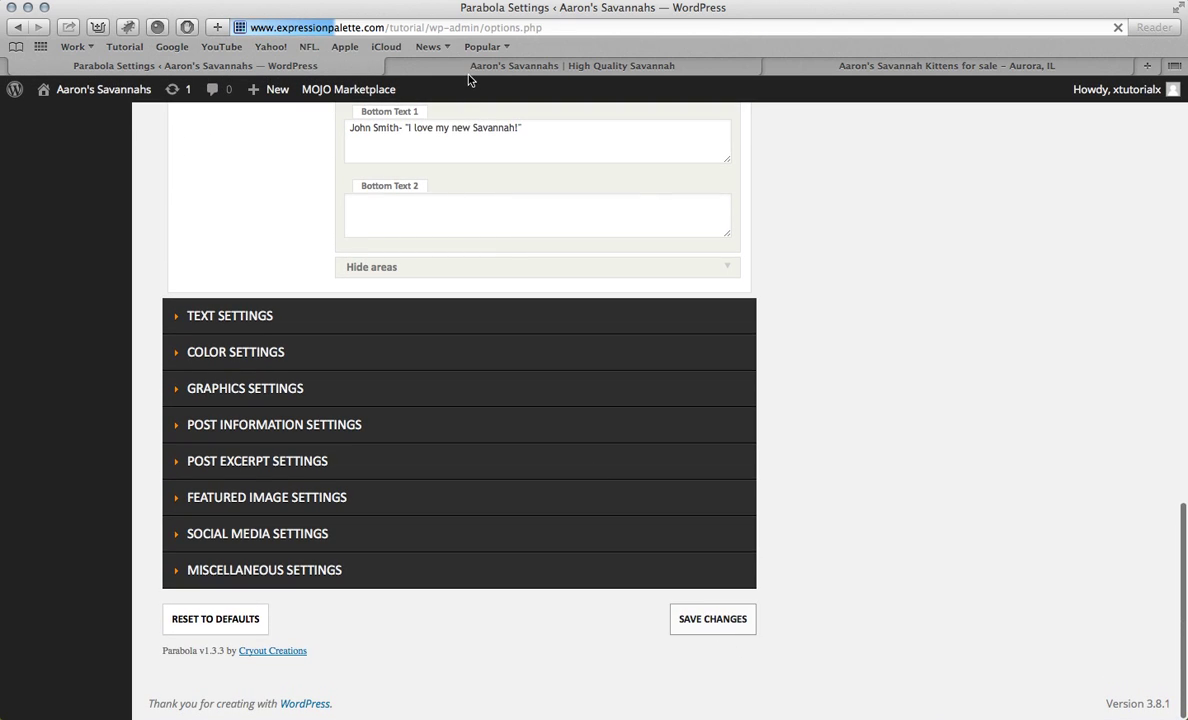
Step: Reload the live homepage to confirm the testimonial under the columns, then go back to settings
click(470, 67)
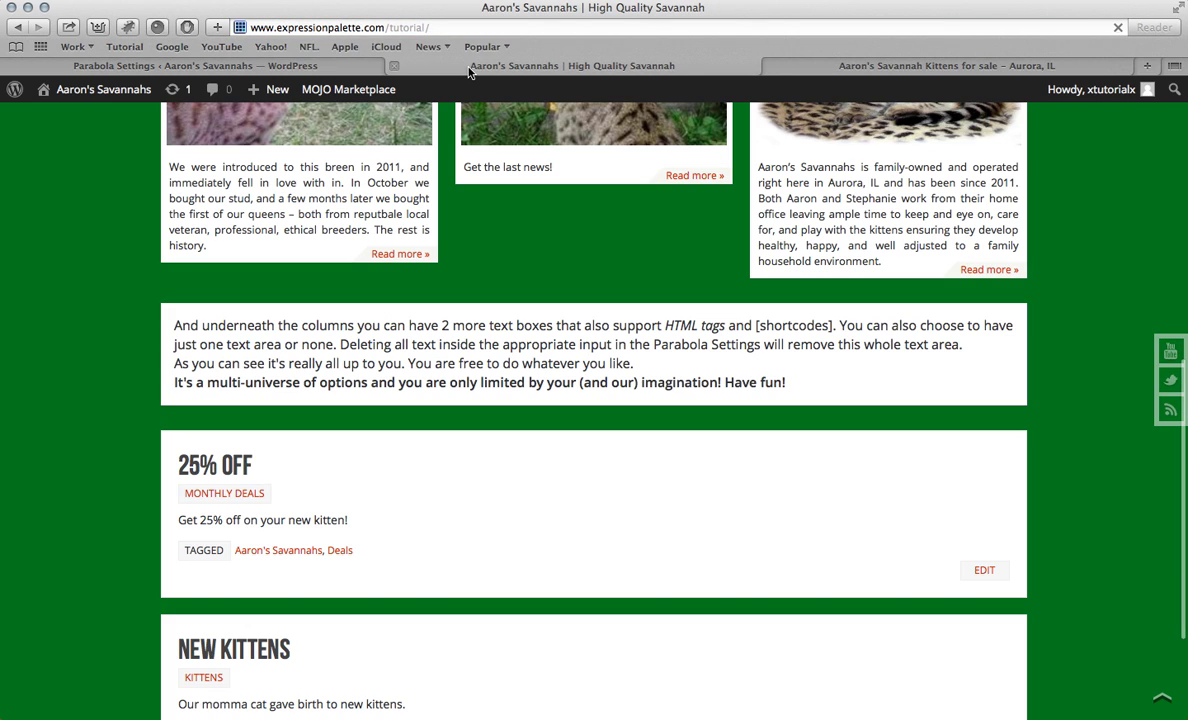
key(super+r)
scroll(401, 233, up, 5)
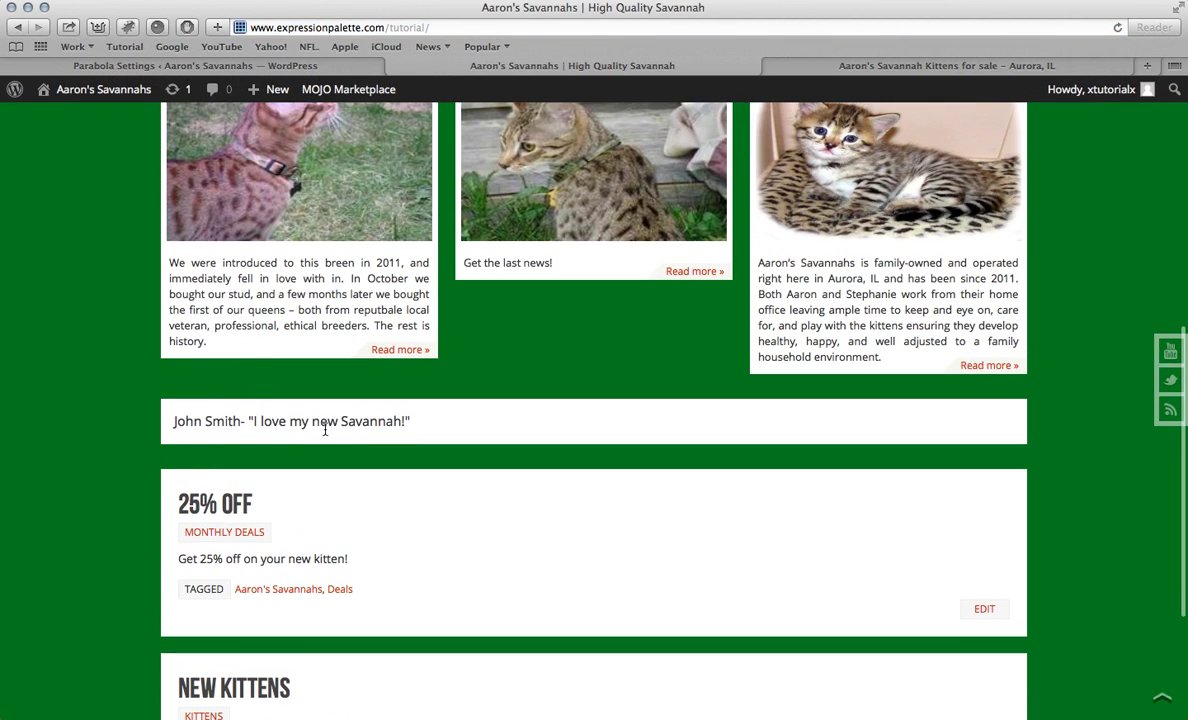
scroll(437, 425, up, 3)
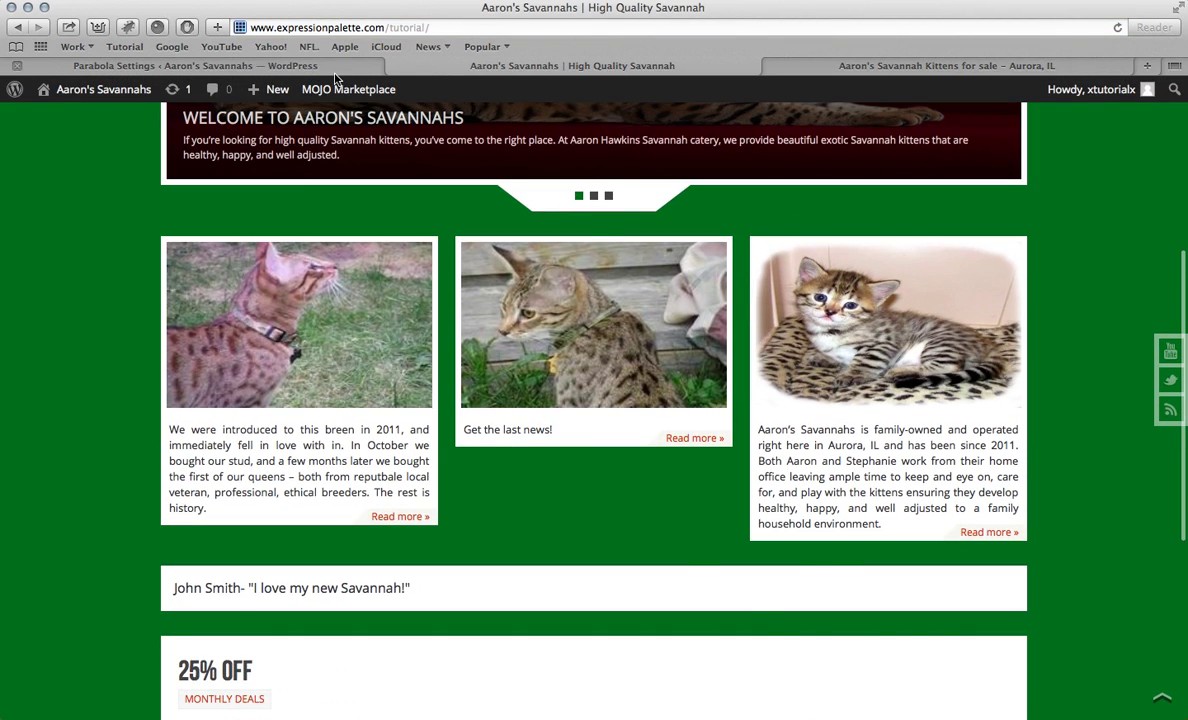
click(200, 66)
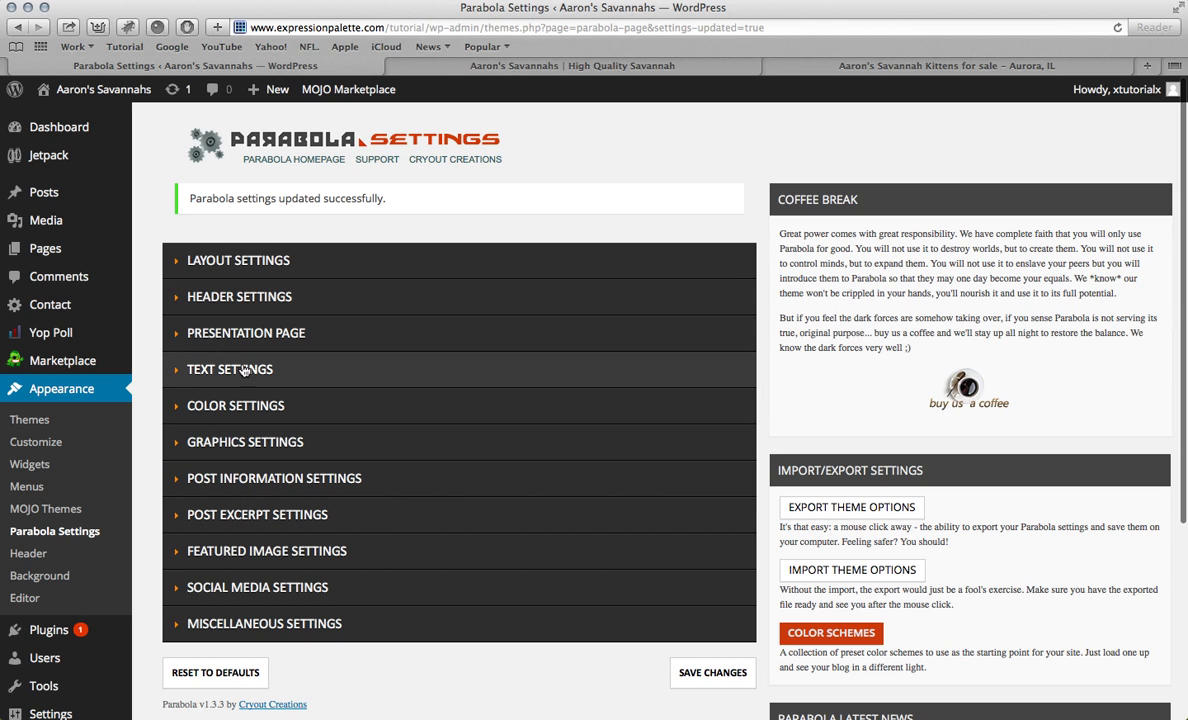
Step: Expand the Presentation Page options to reveal the Extra Text fields below the columns
click(276, 334)
scroll(276, 337, down, 10)
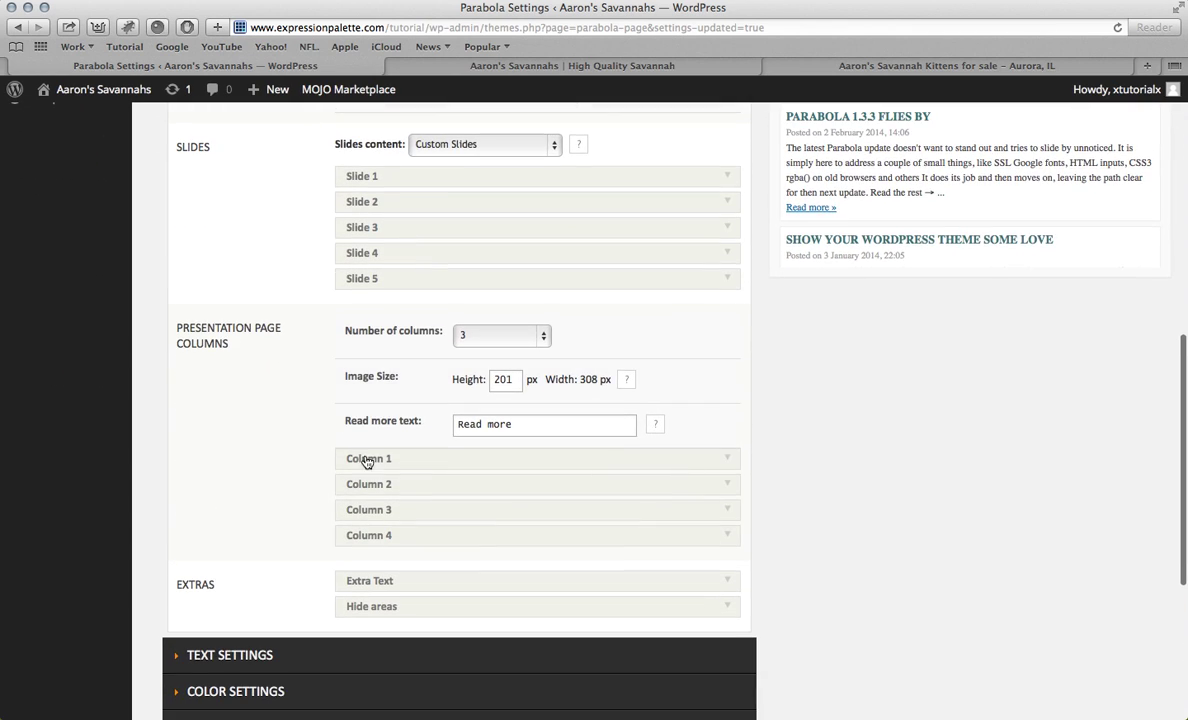
click(381, 583)
scroll(400, 518, down, 3)
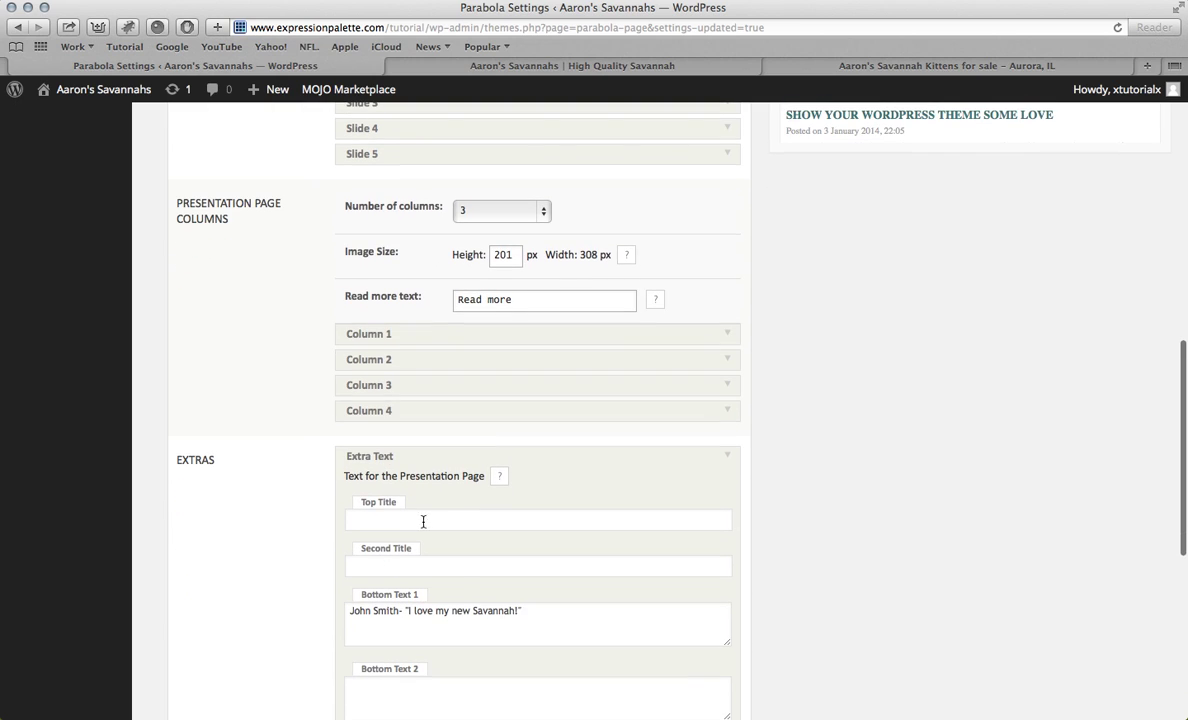
Step: Clear the testimonial from Bottom Text 1 and save the Parabola settings
triple_click(412, 608)
key(BackSpace)
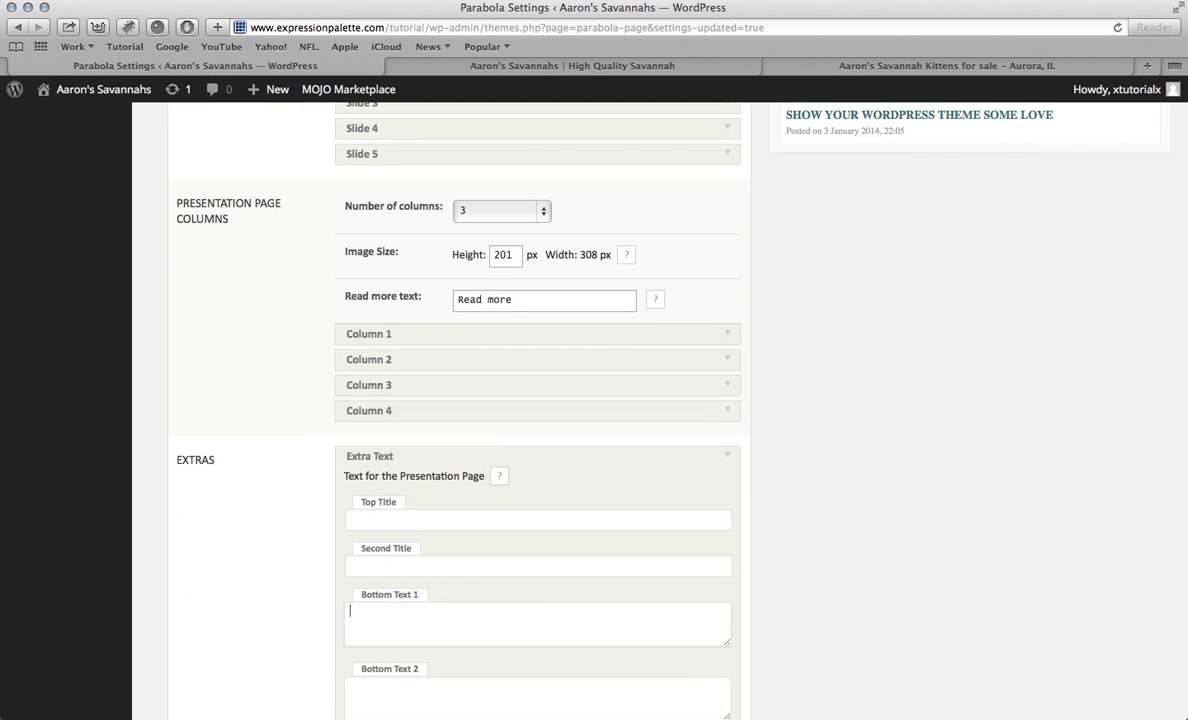
scroll(533, 606, down, 5)
click(716, 621)
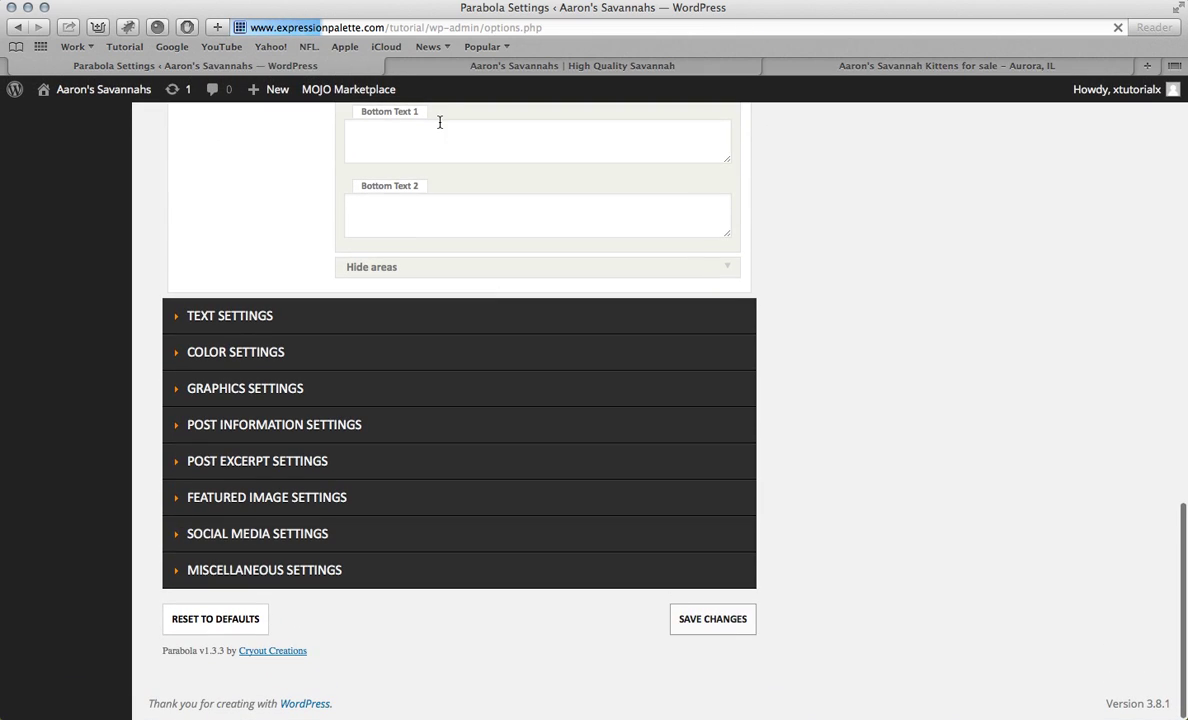
click(452, 68)
Step: Reload the homepage and check it goes straight from the cat columns to the 25% OFF post
key(super+r)
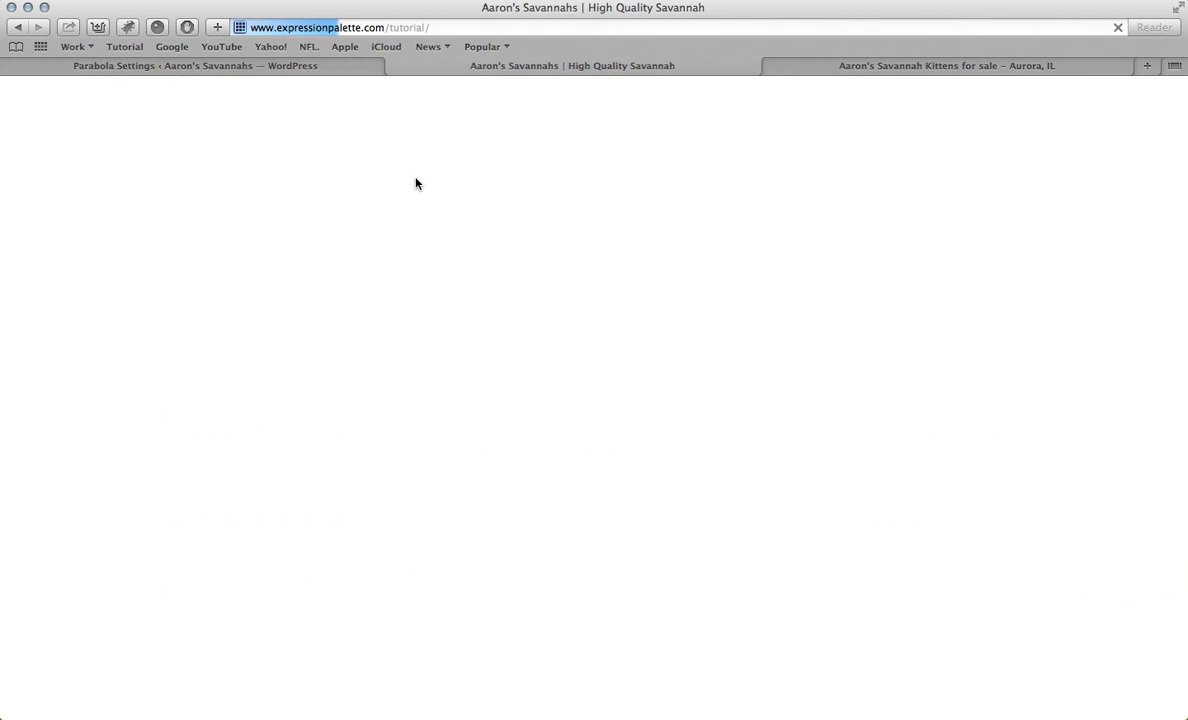
scroll(416, 183, down, 4)
scroll(416, 183, up, 10)
scroll(416, 183, down, 5)
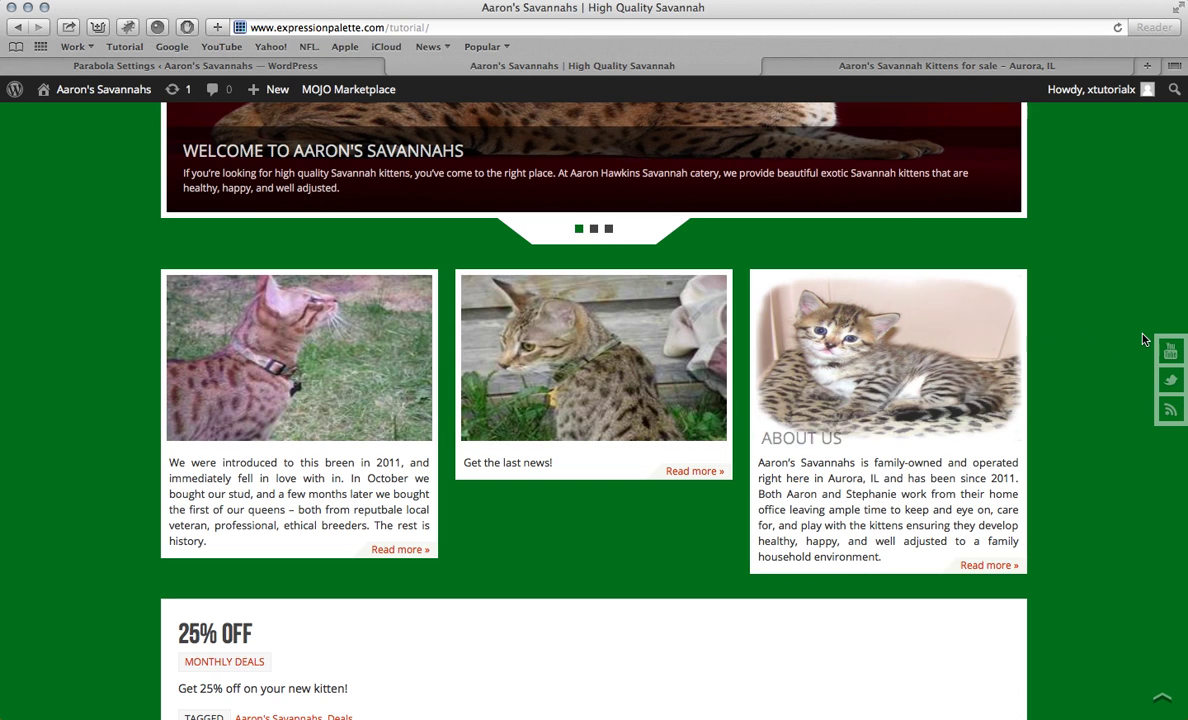
scroll(1093, 331, down, 3)
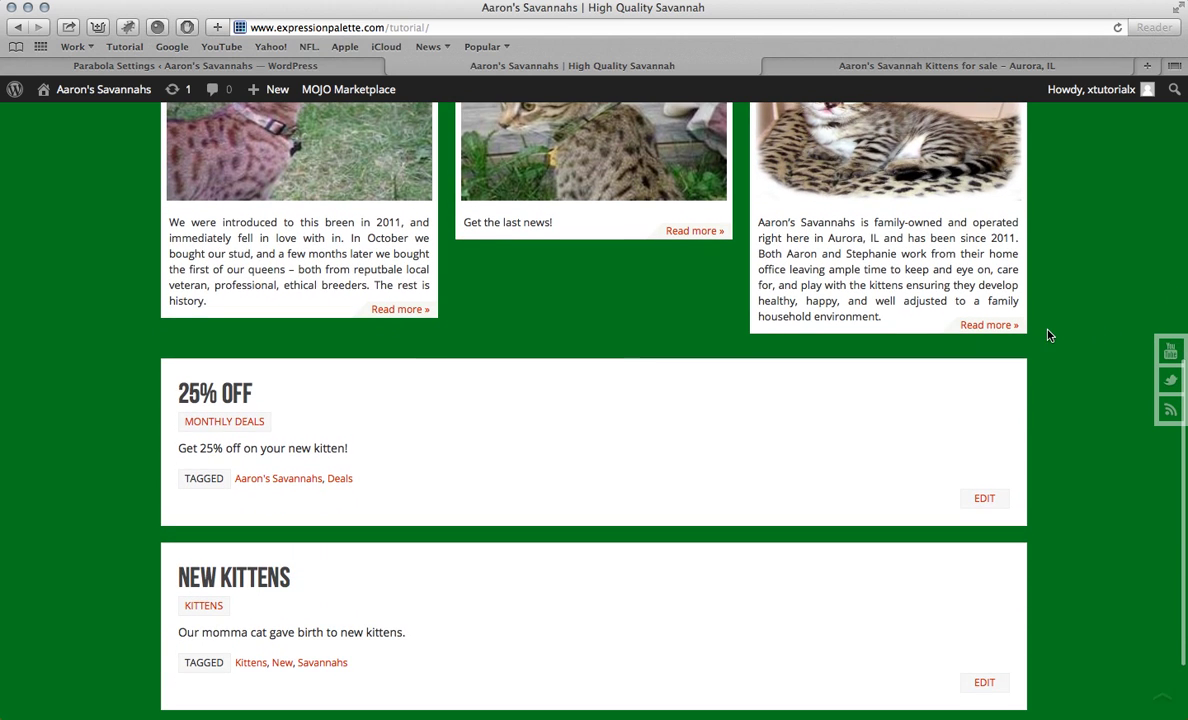
scroll(1048, 341, up, 4)
scroll(1048, 341, down, 4)
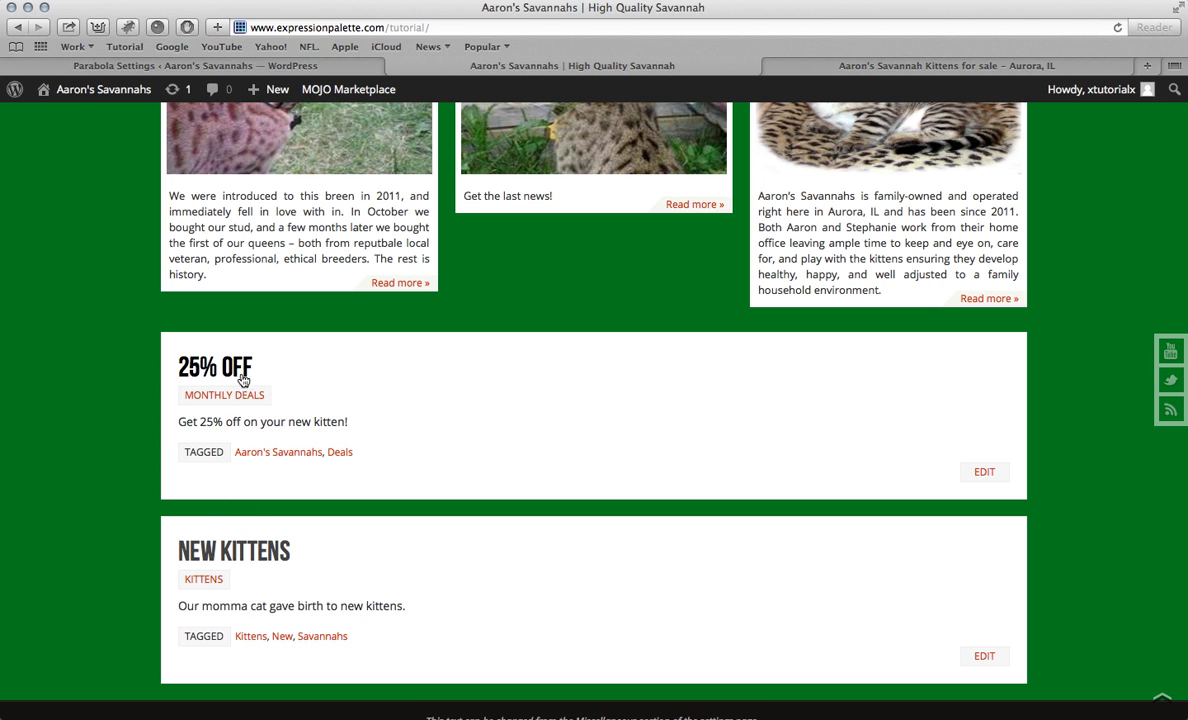
scroll(243, 380, up, 6)
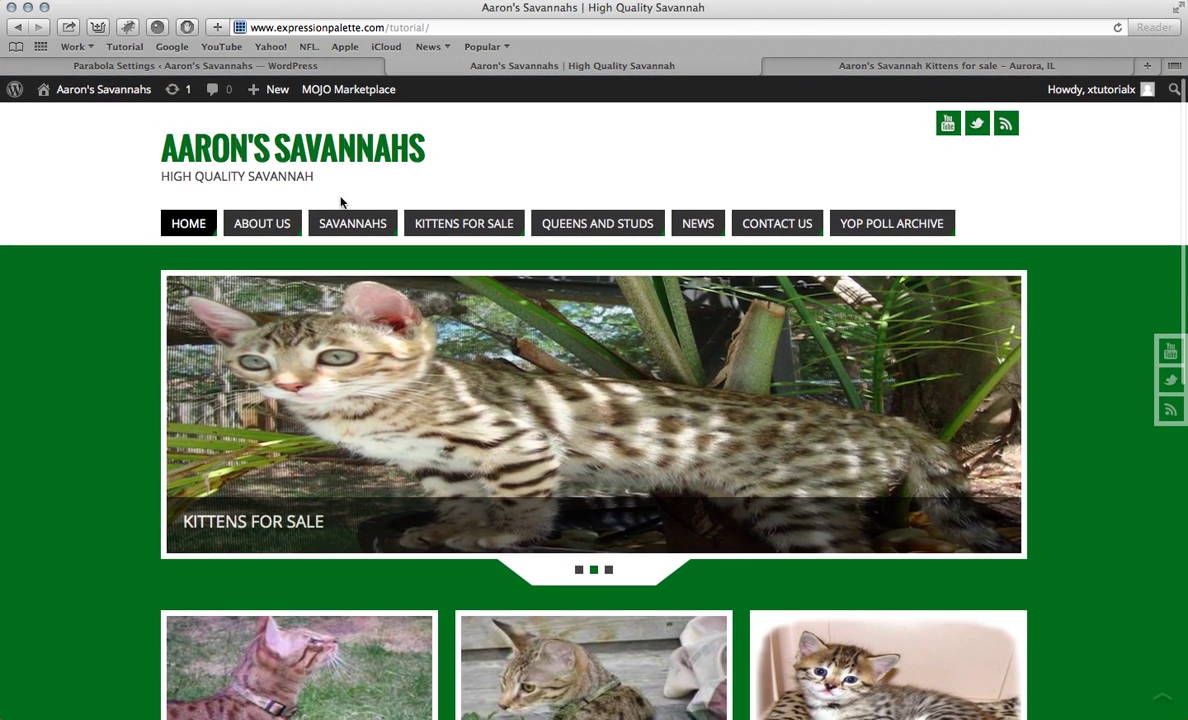